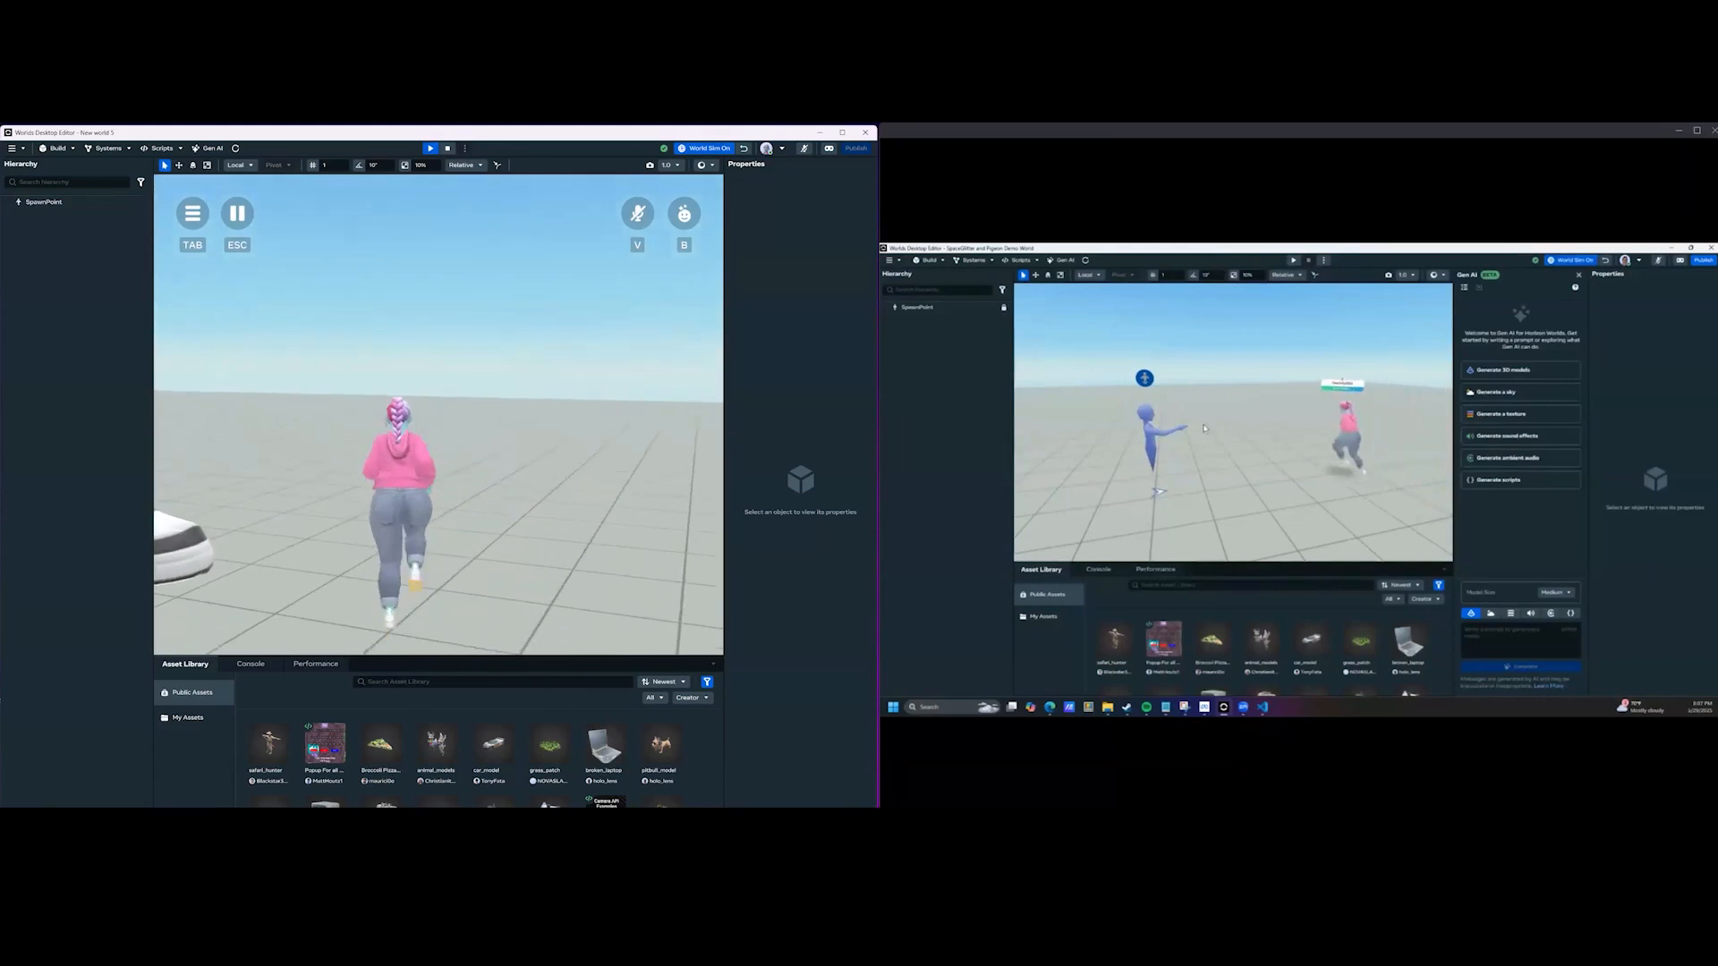
mouse_move(1204, 429)
alt+mouse_down()
mouse_move(1257, 427)
mouse_move(1221, 424)
alt+mouse_up()
key(w)
key(w)
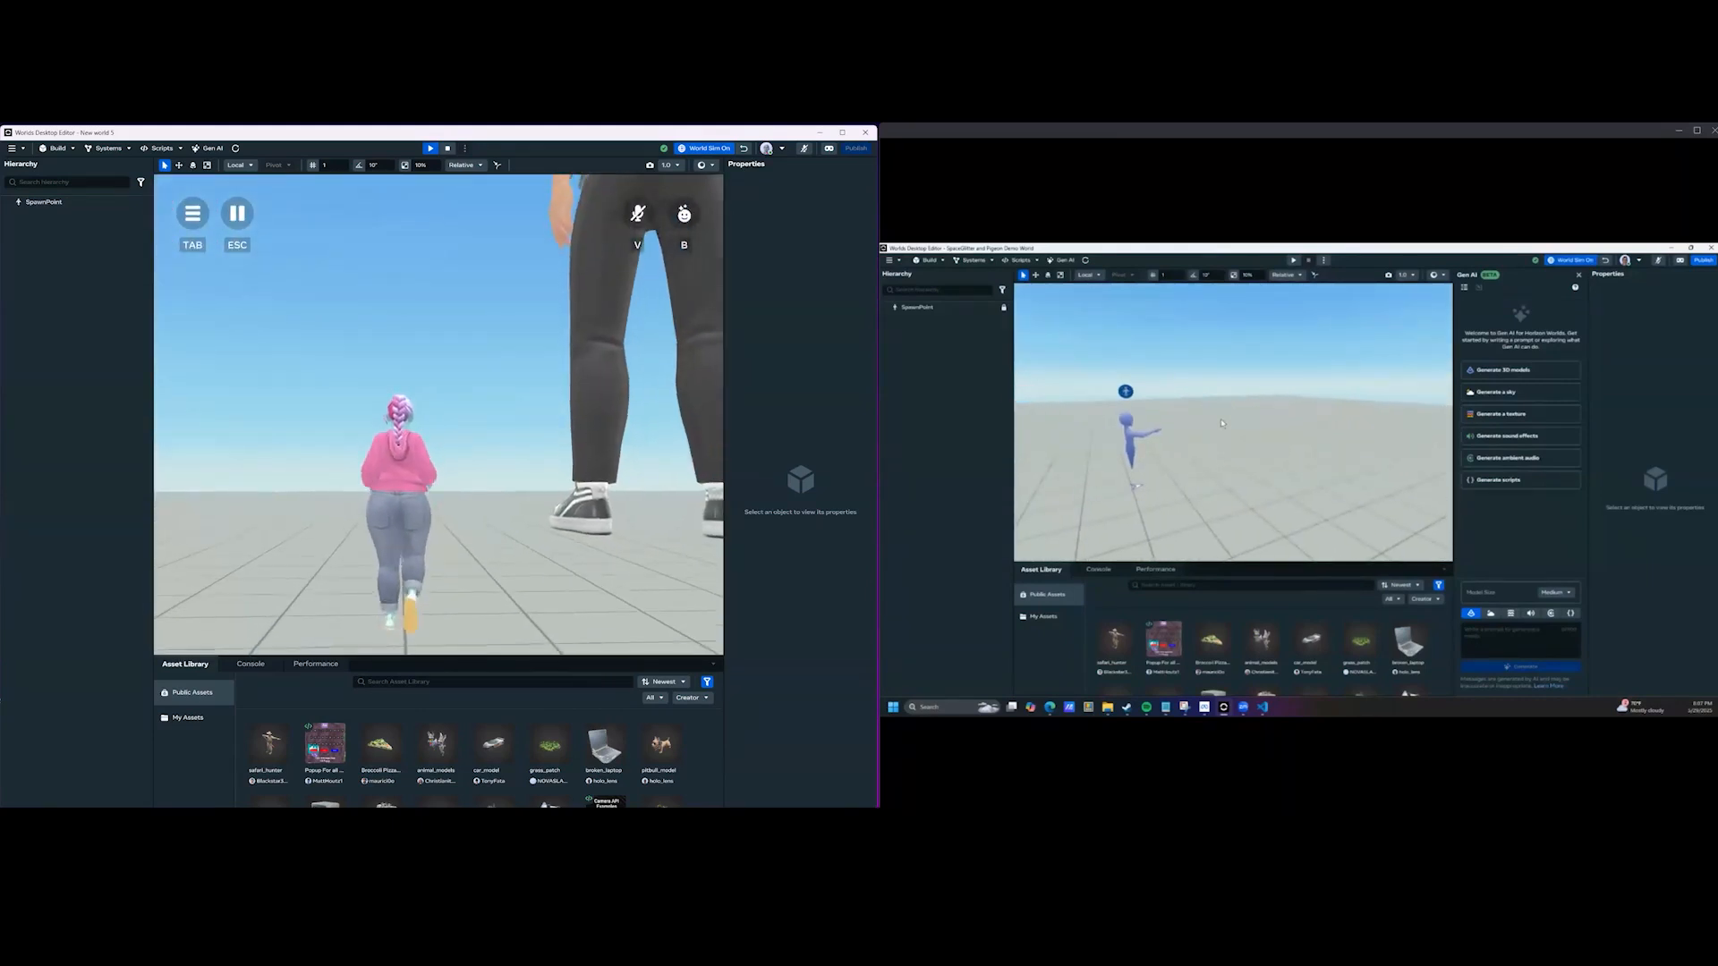
key(w)
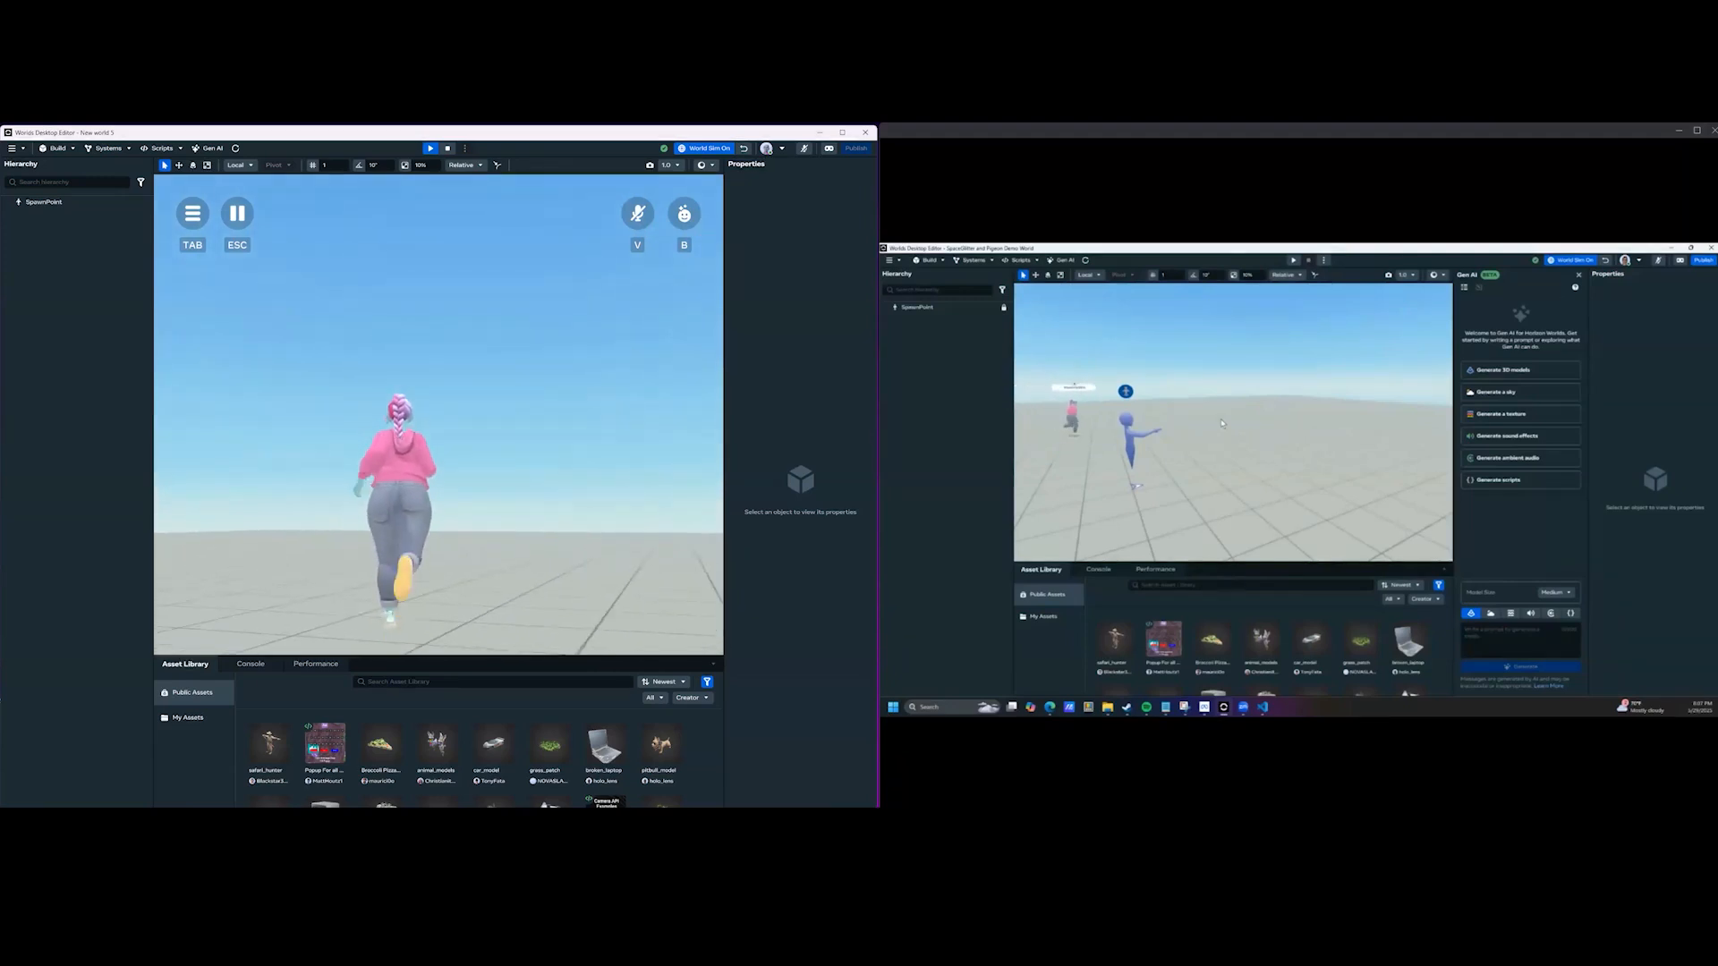
key(w)
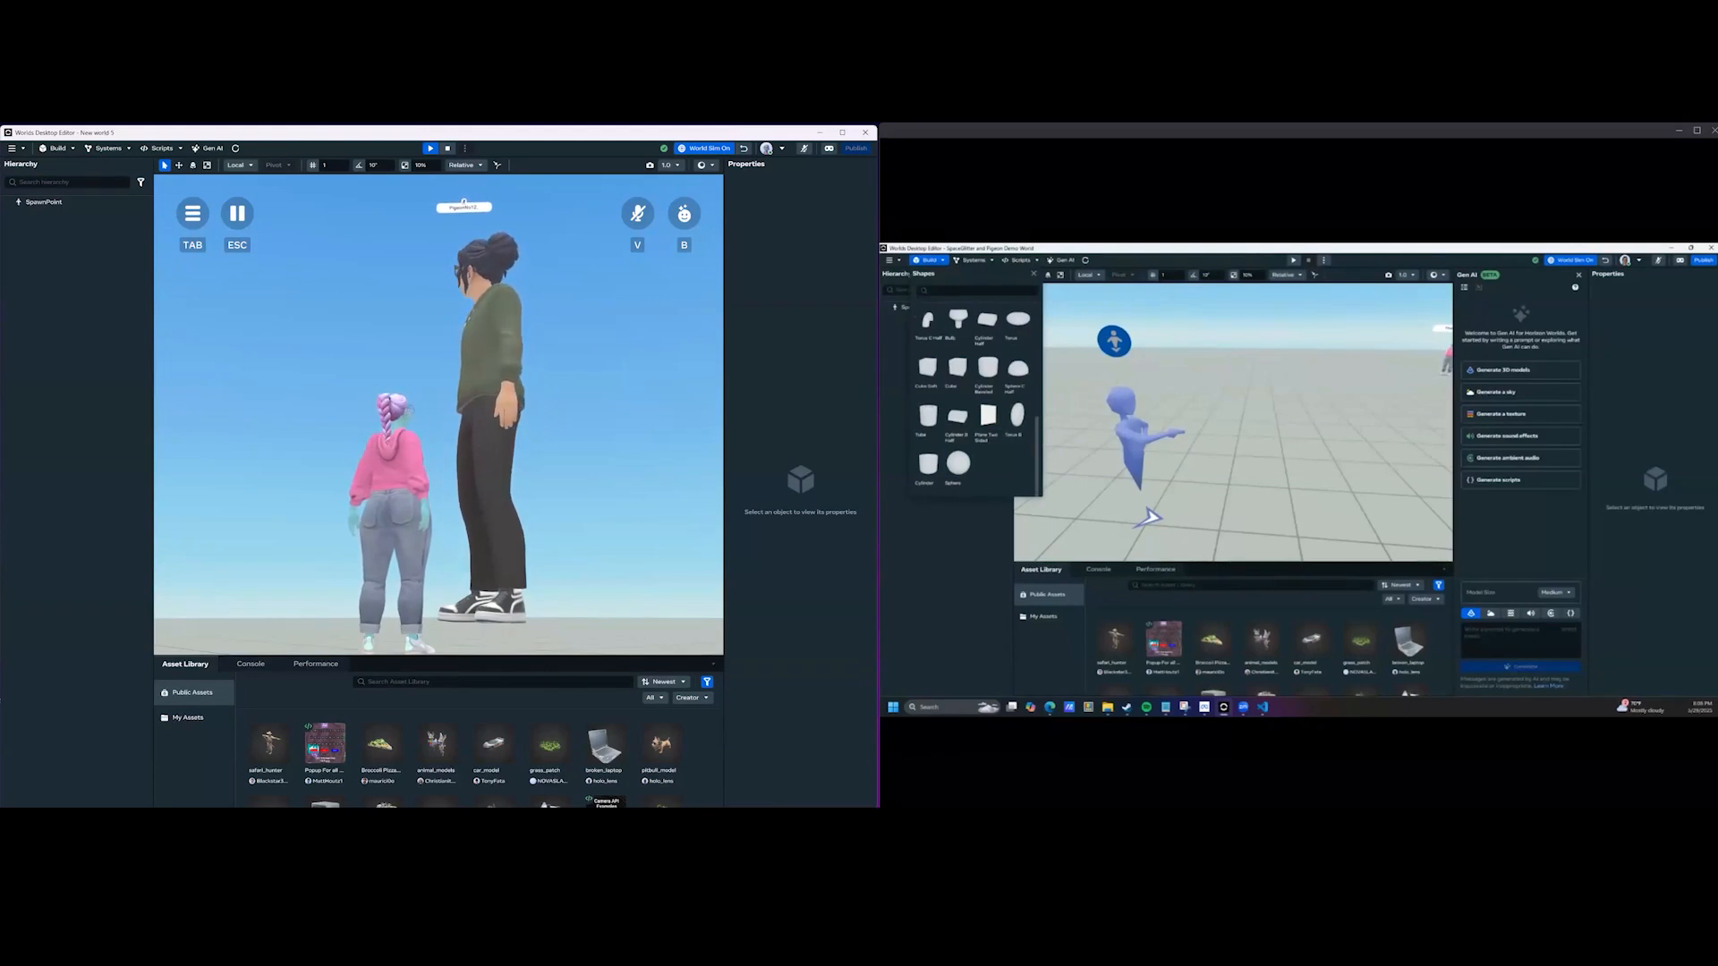
key(space)
key(space)
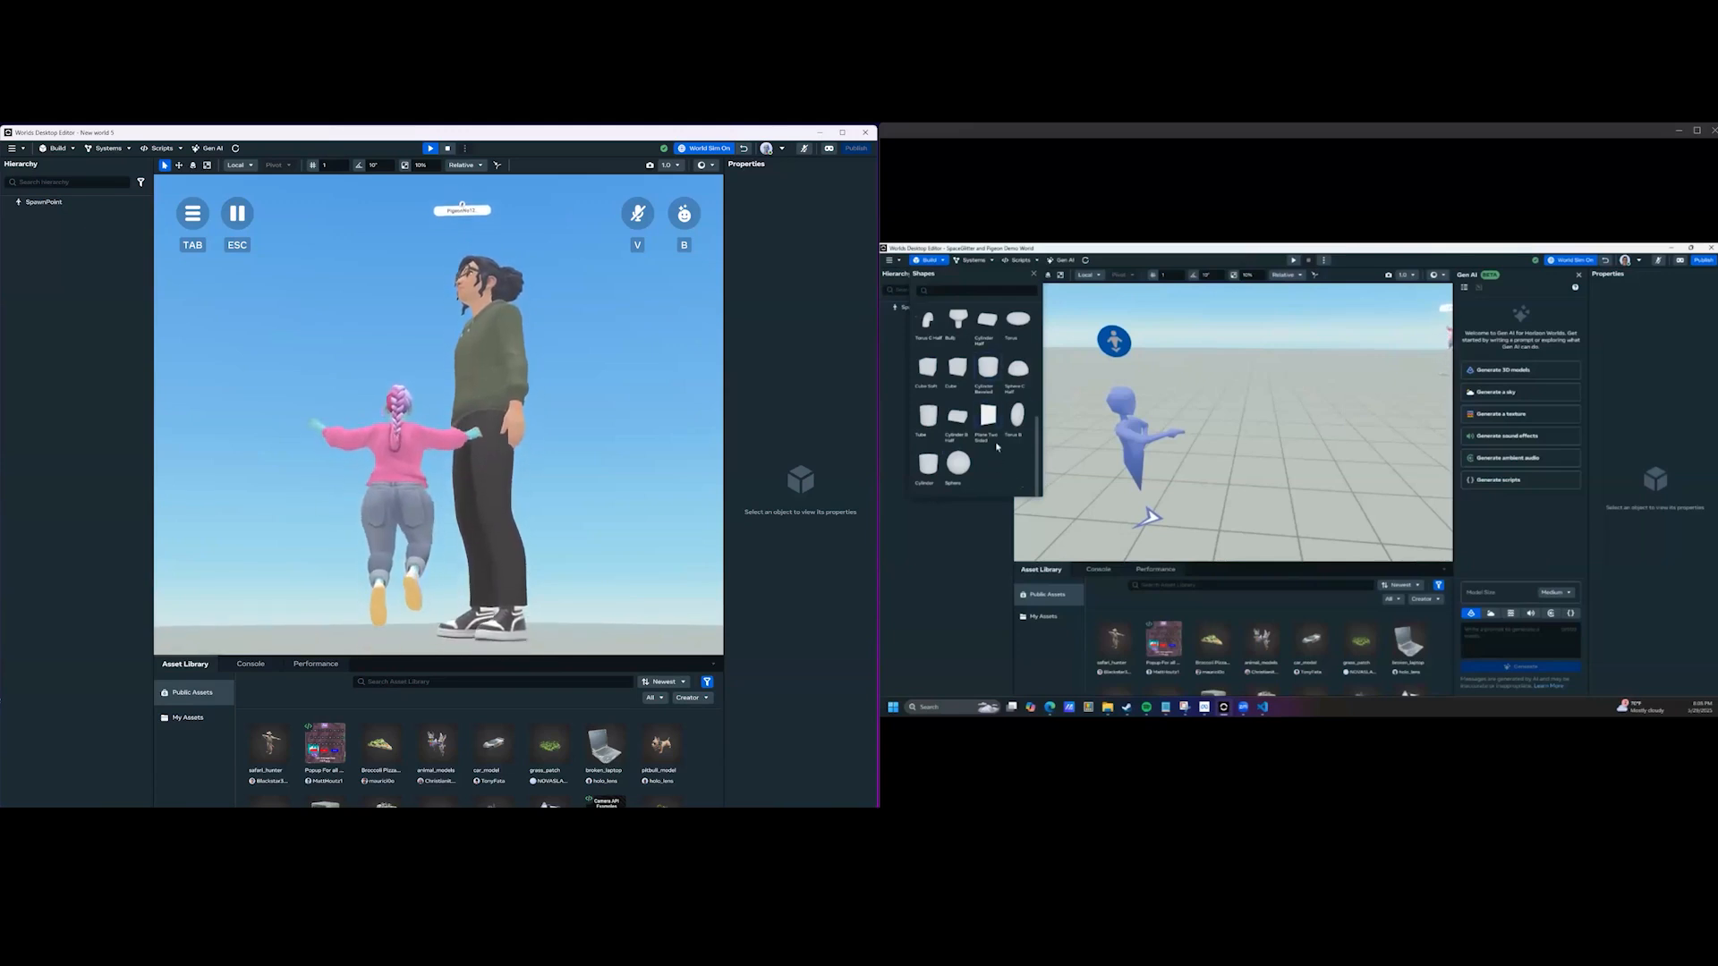
key(space)
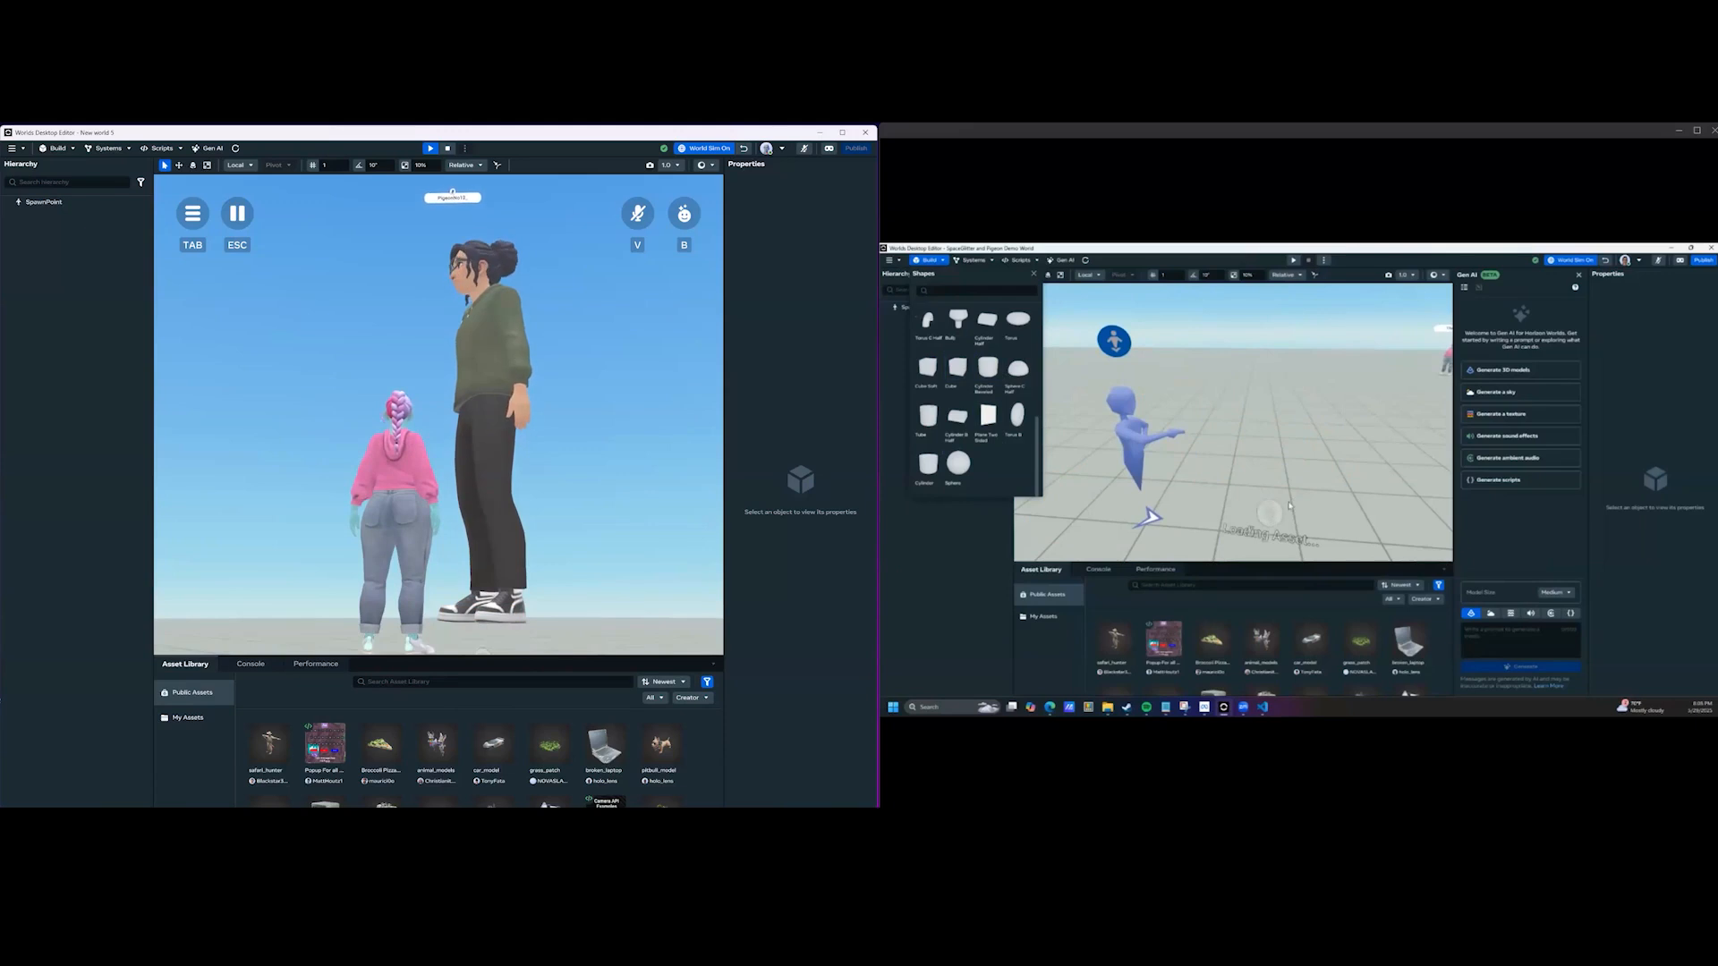
Place two cube shapes close together on the ground in front of the spawn point.
drag(1273, 493, 1278, 403)
key(Escape)
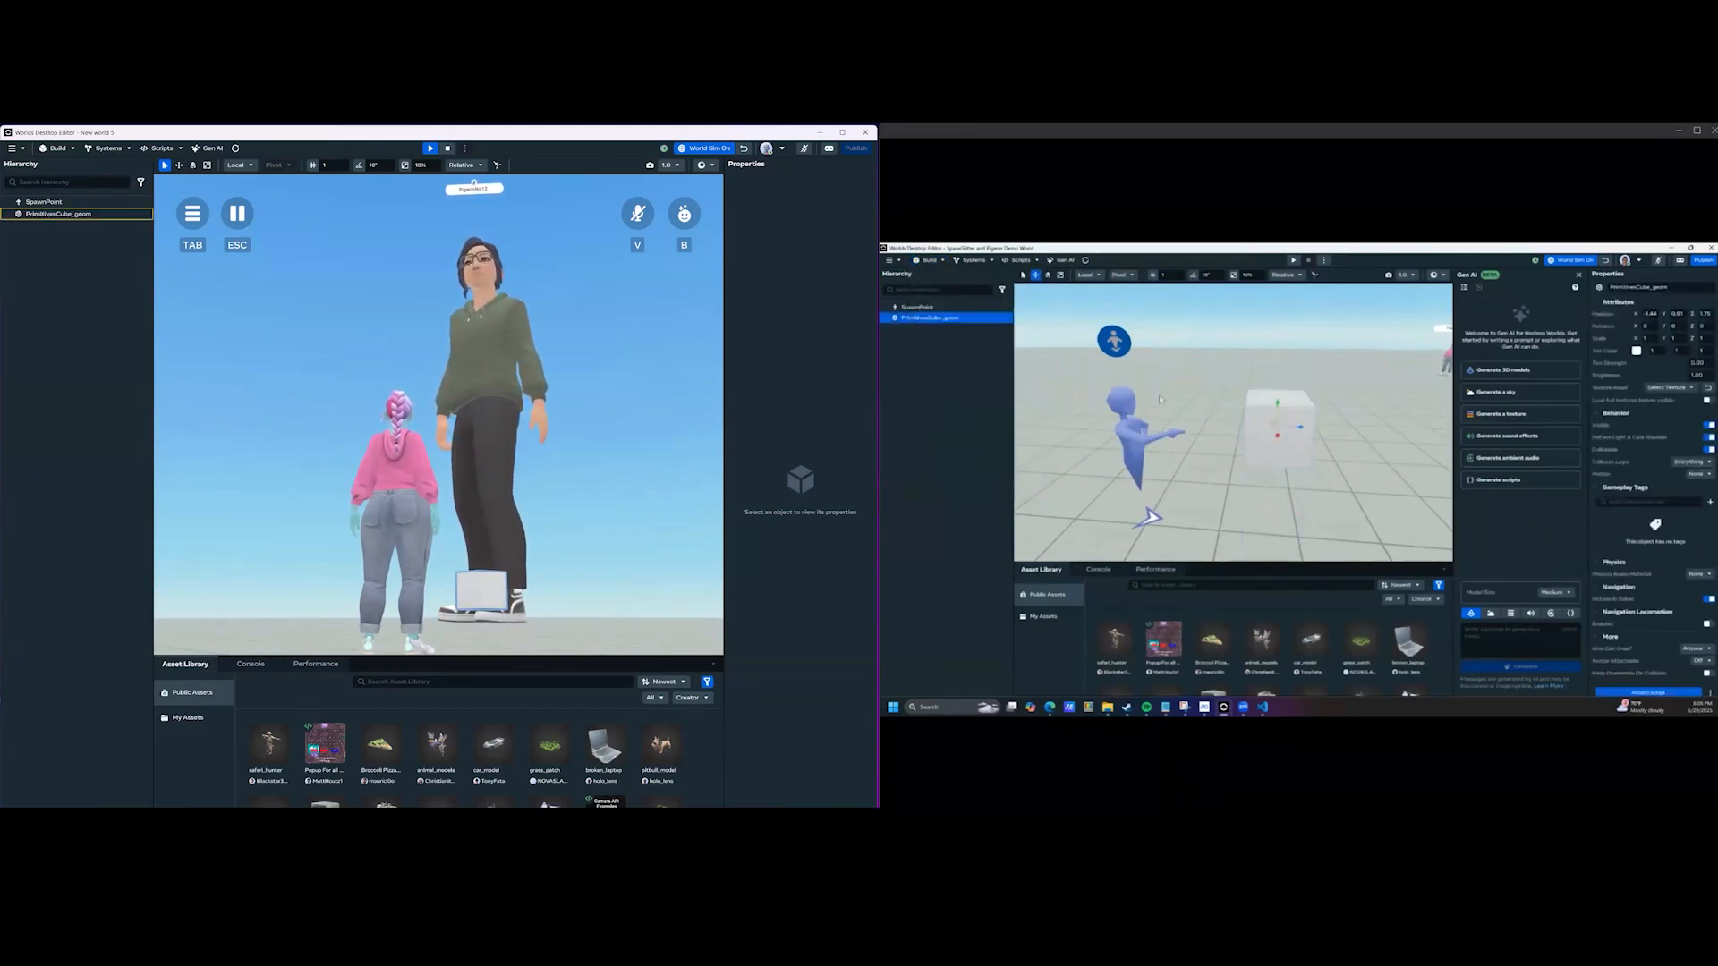
click(942, 263)
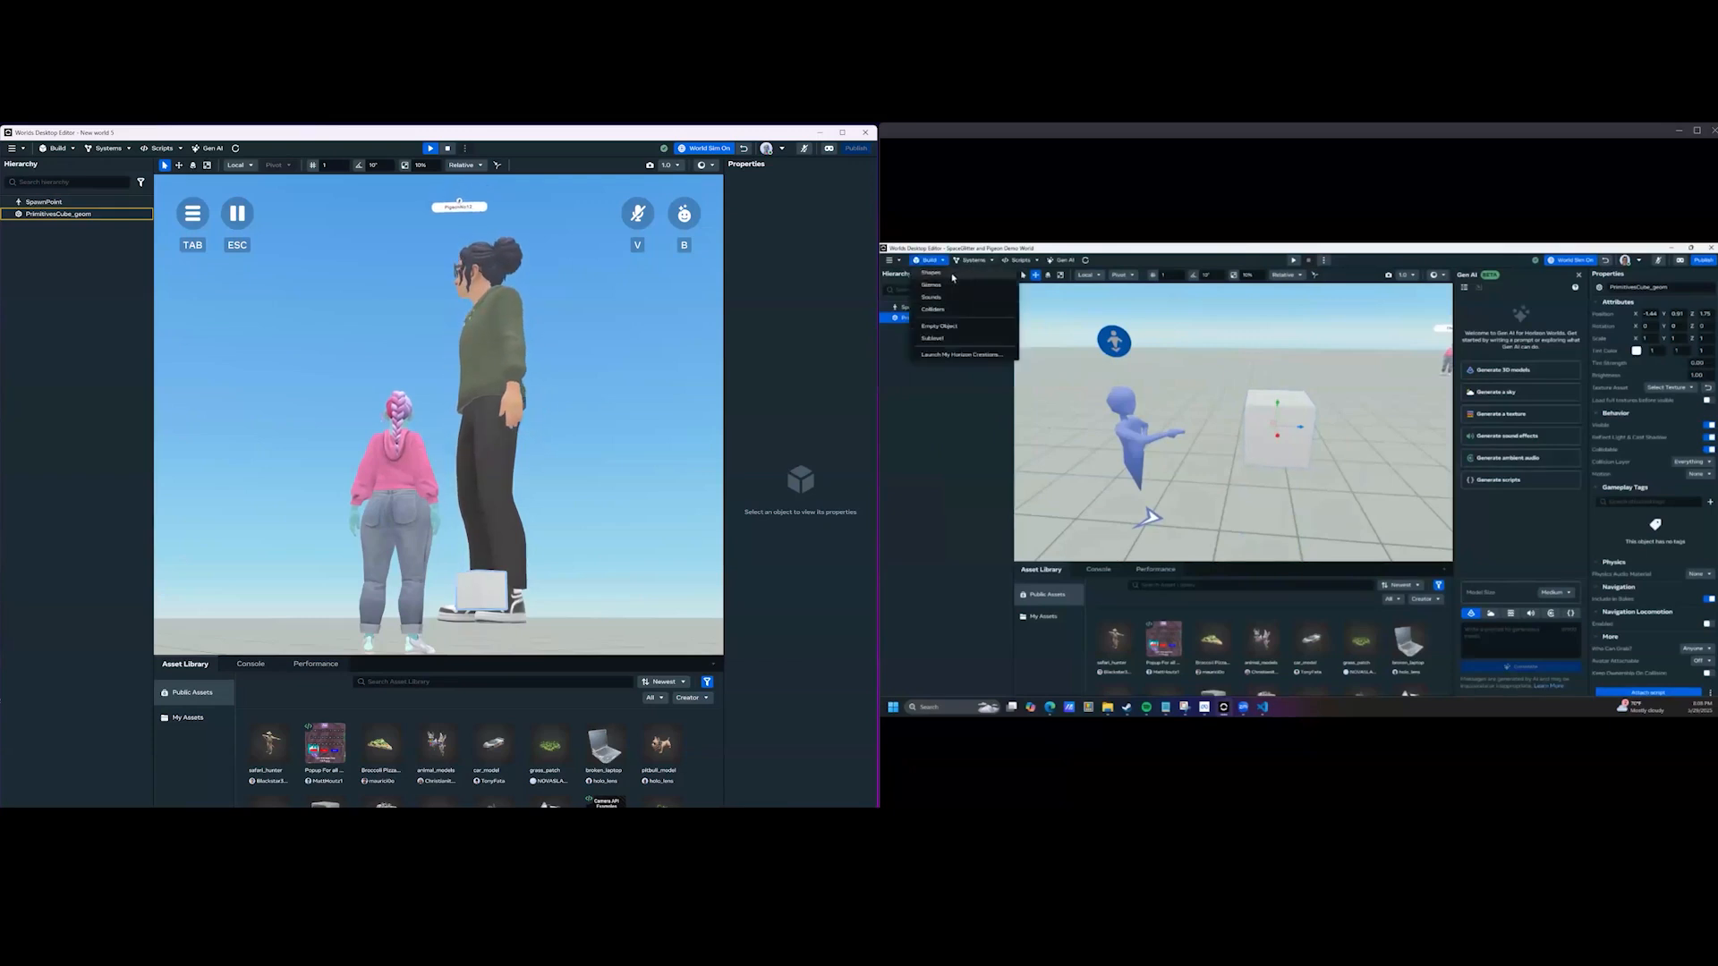
click(948, 276)
scroll(984, 421, down, 3)
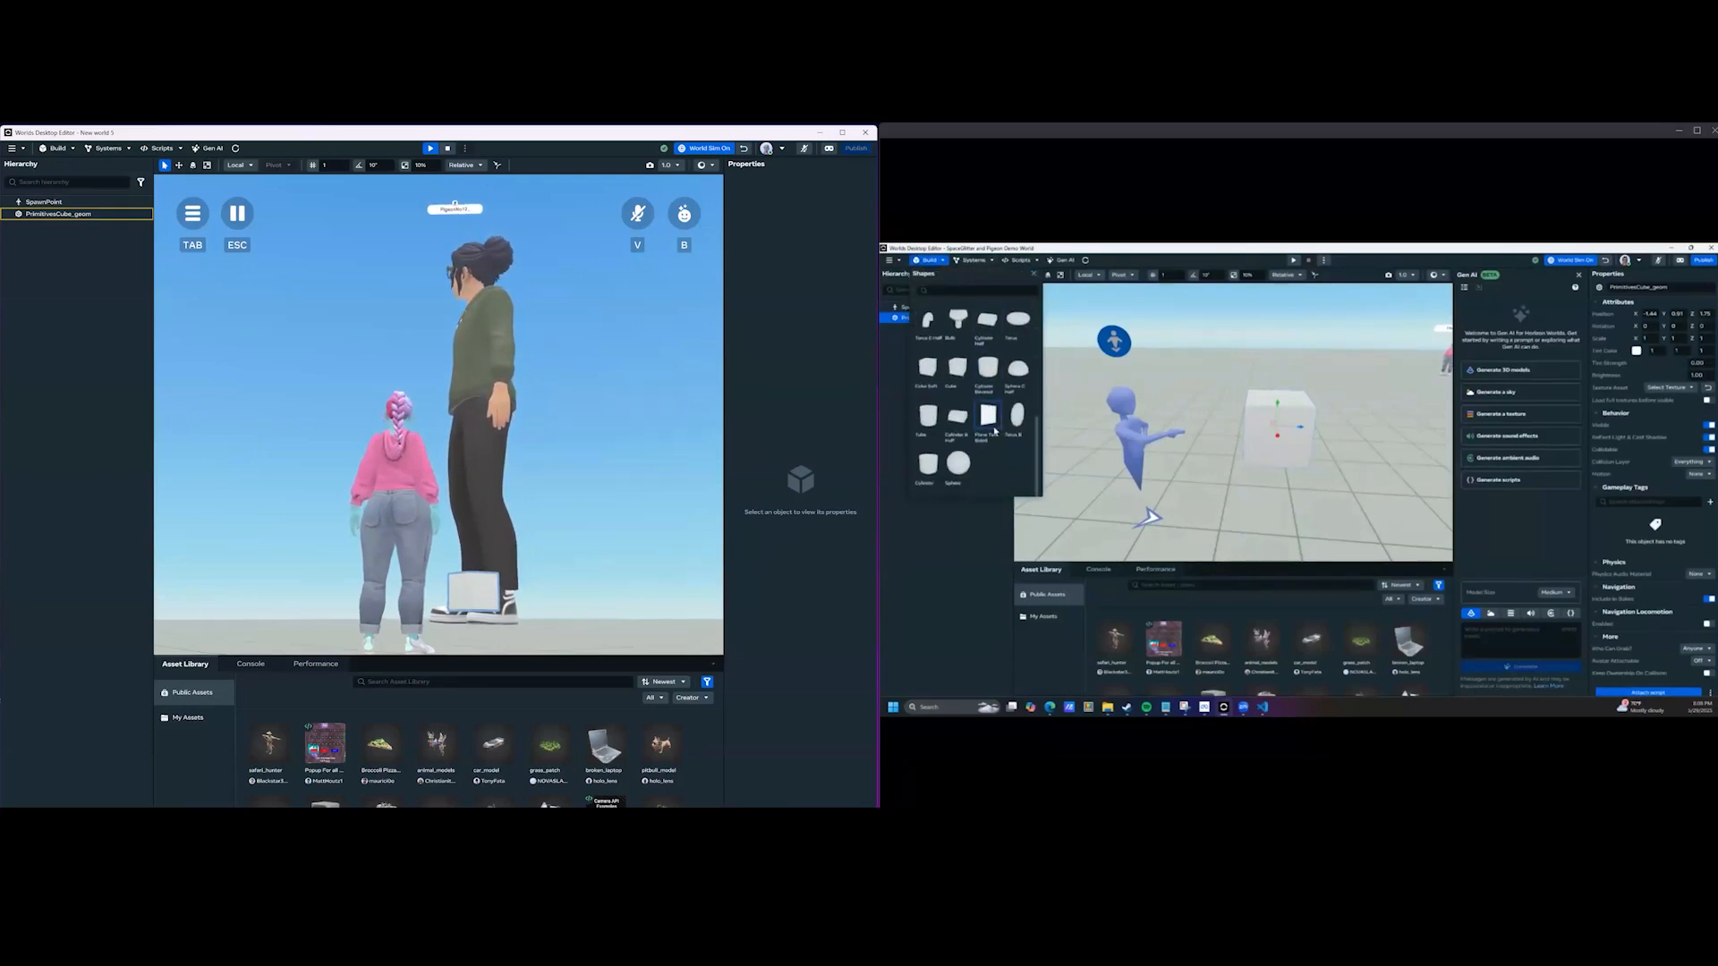
click(959, 370)
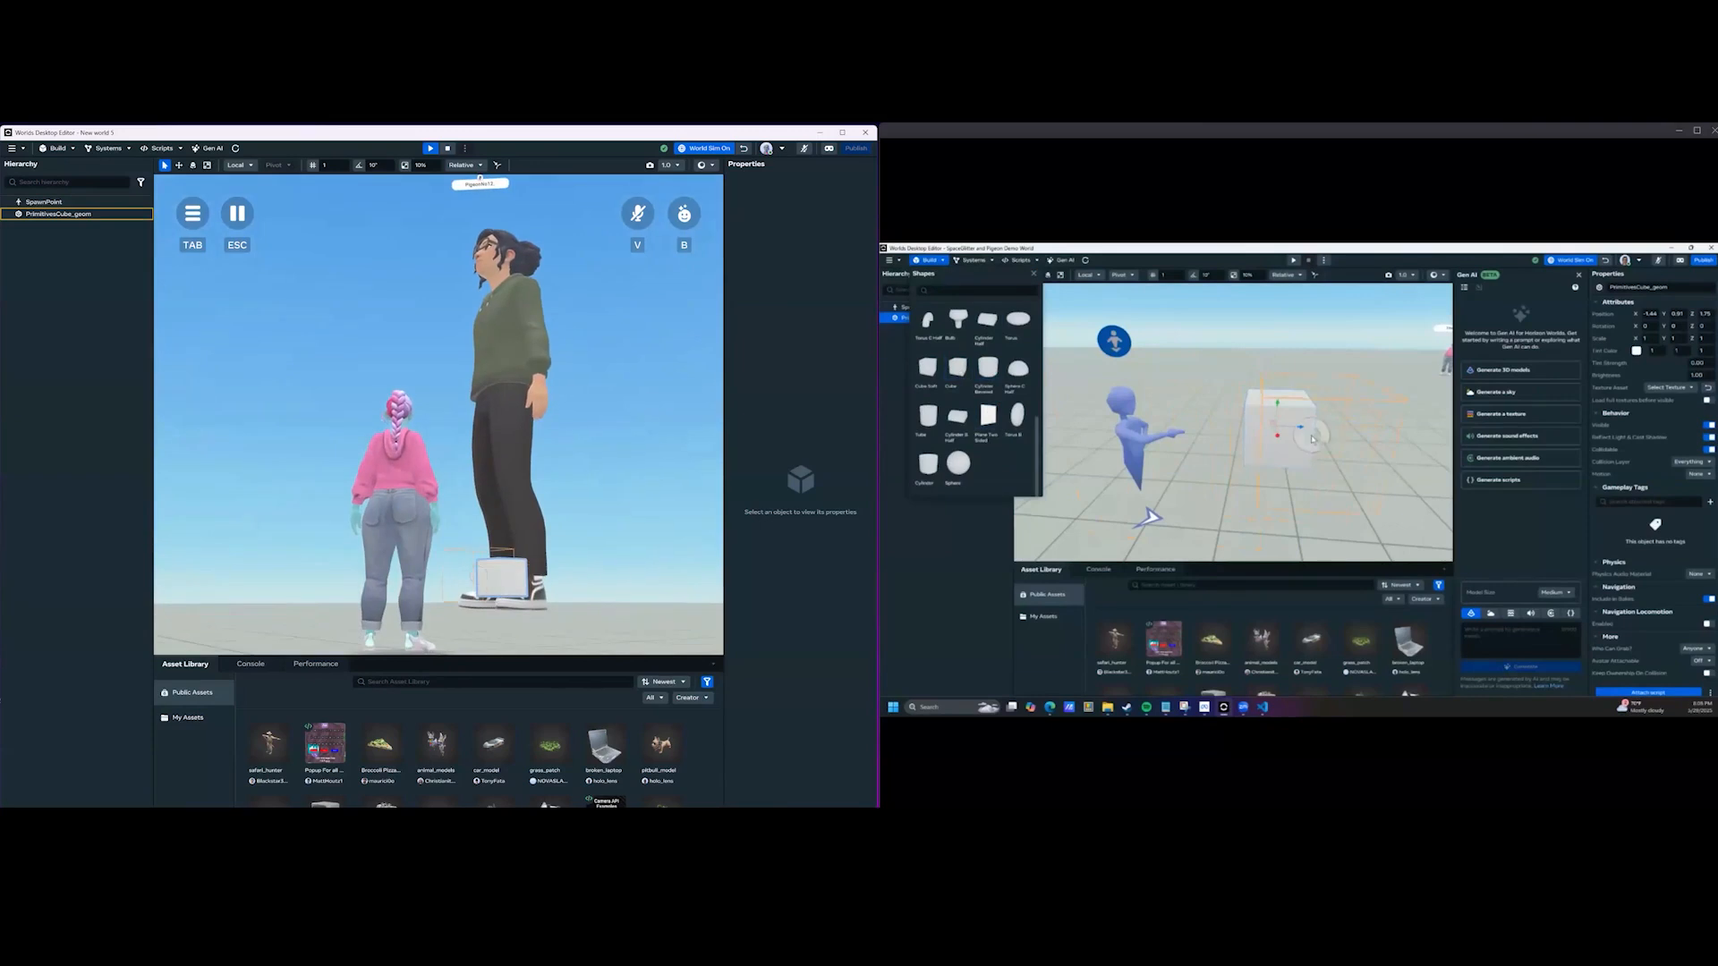
click(1270, 438)
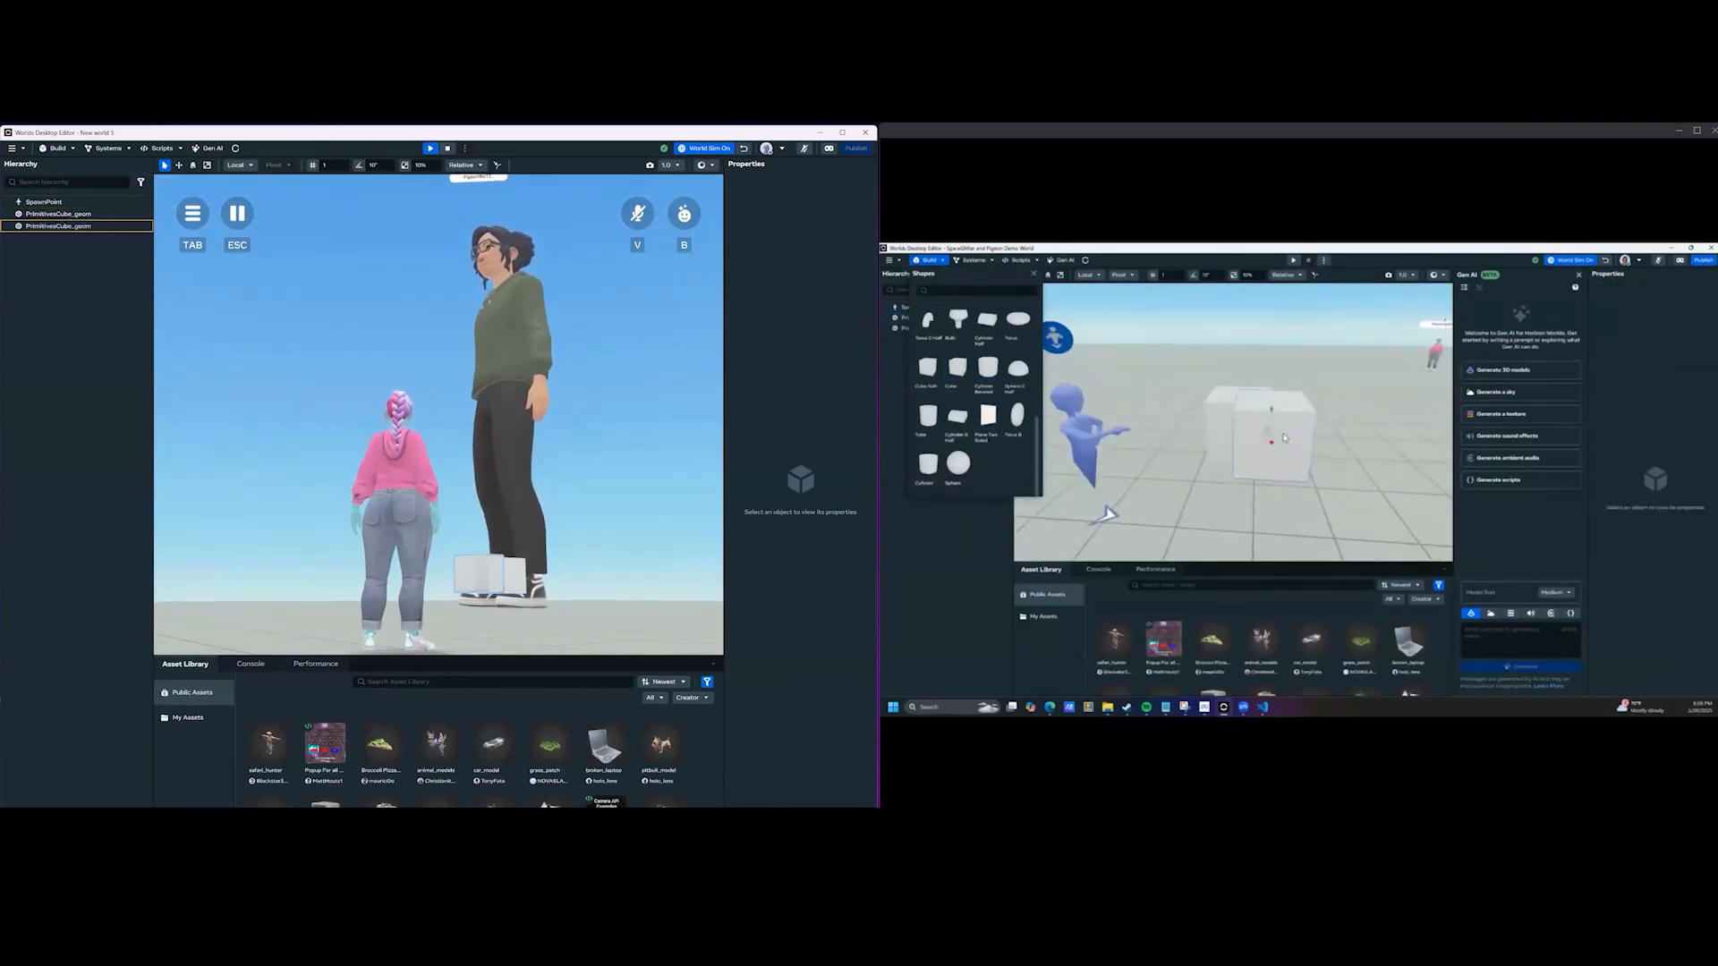
Enlarge the shared-screen window so that it covers about half of the world preview.
key(super)
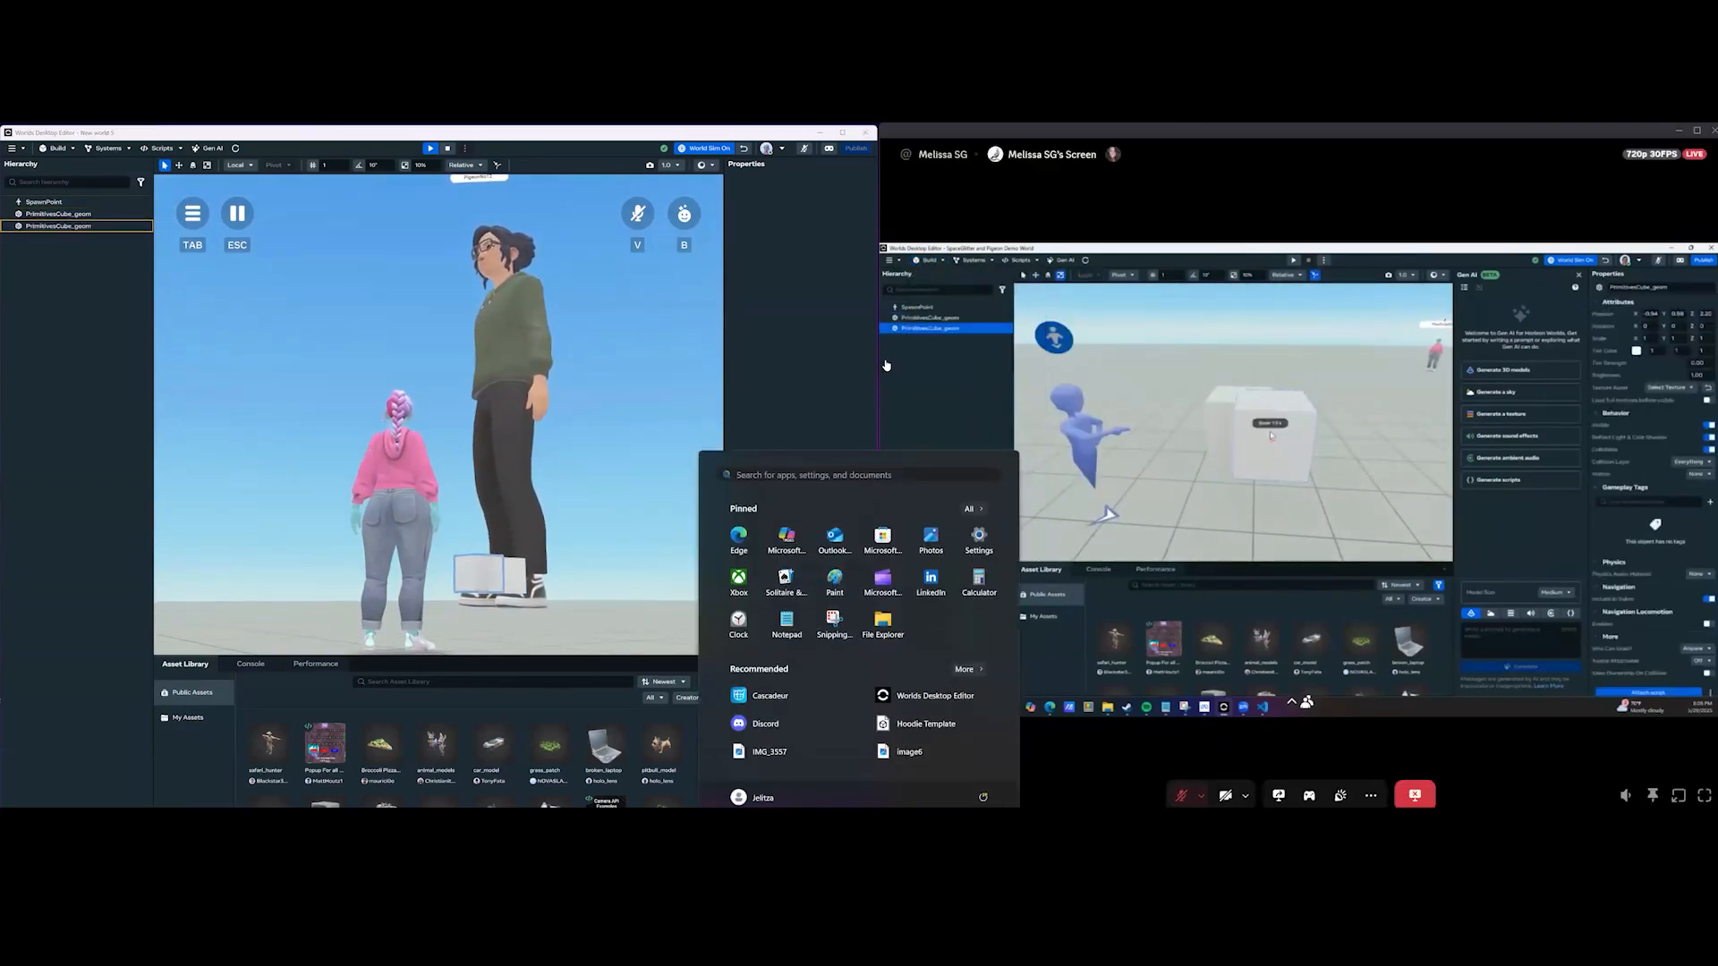
click(980, 136)
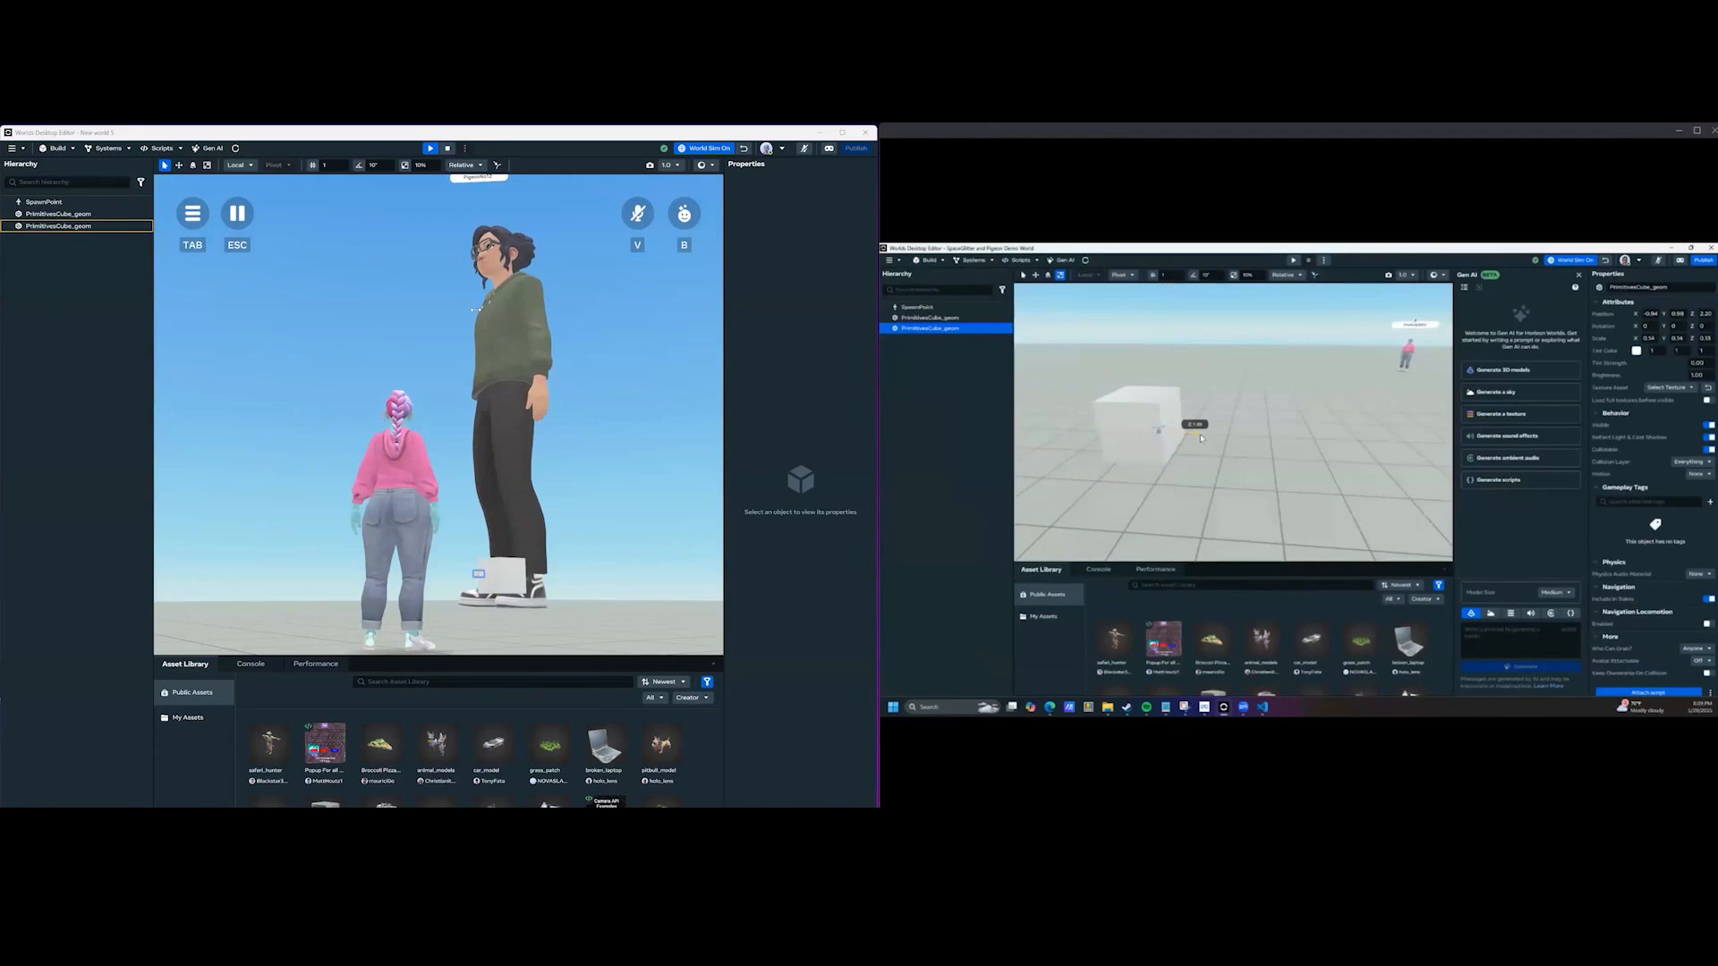
drag(879, 447, 477, 448)
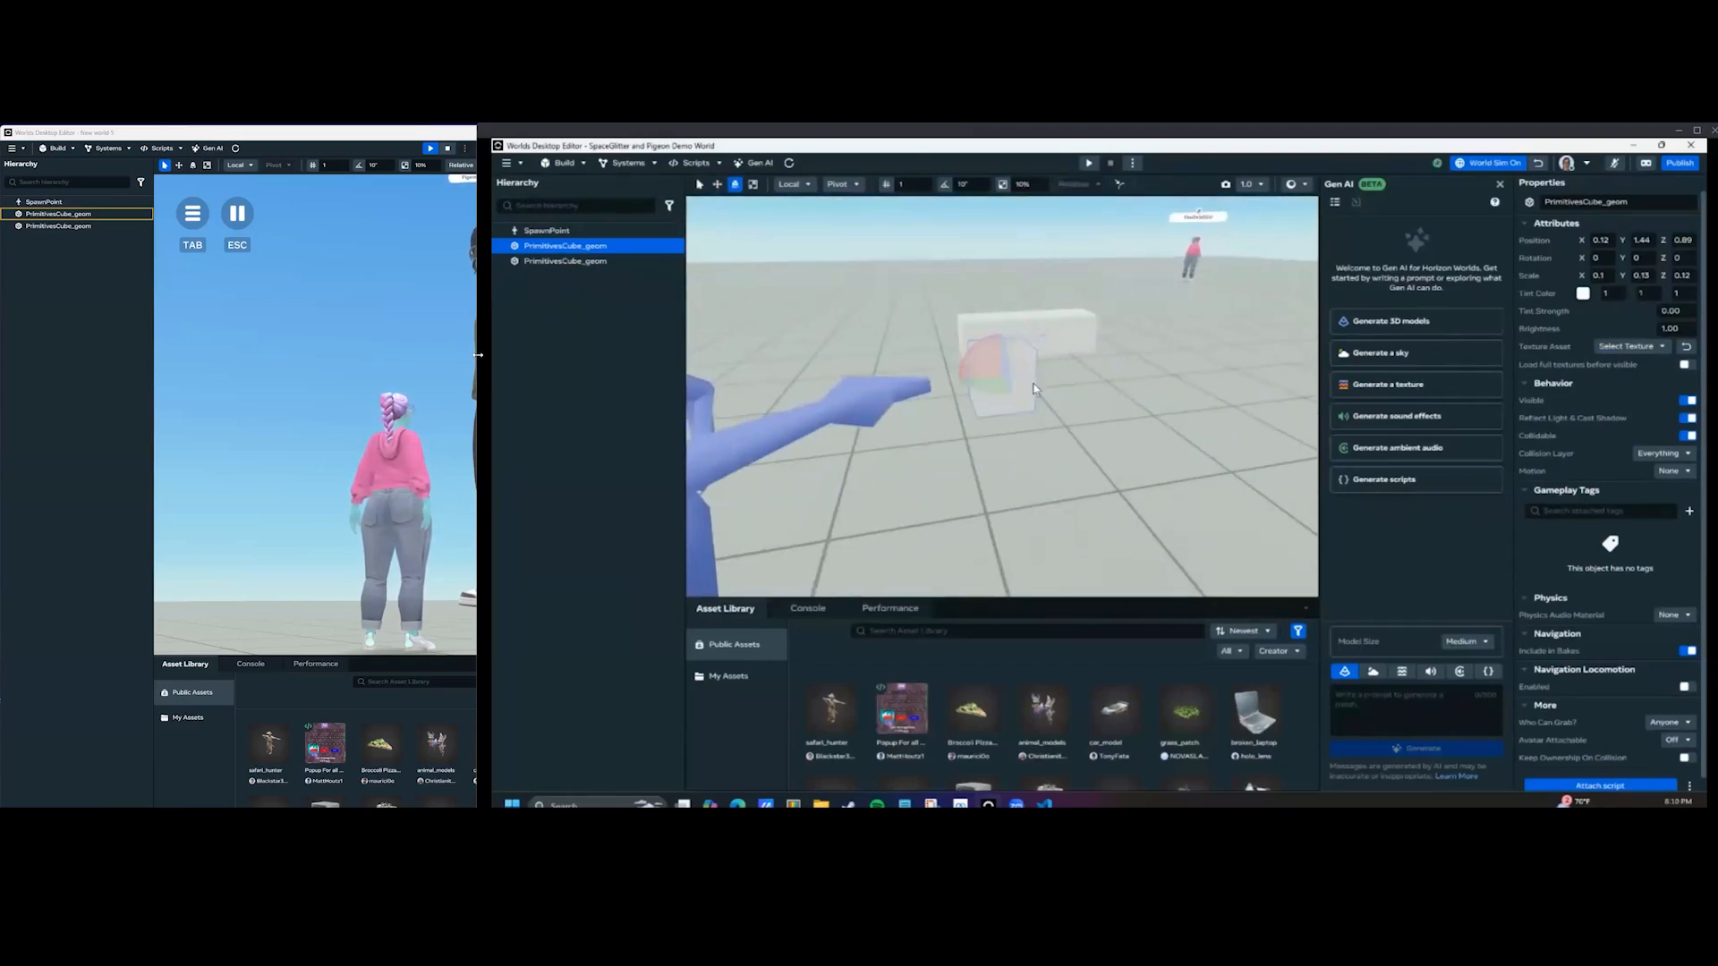
Shape the lower cube into an upright handle scaled about 0.1, 0.18, 0.07 and position it at about 0.12, 1.42, 0.82 under the horizontal block.
drag(1020, 388, 1026, 390)
key(w)
right_drag(1012, 392, 998, 358)
right_click(999, 358)
drag(999, 358, 1016, 400)
key(r)
mouse_move(985, 359)
mouse_down()
mouse_move(986, 339)
mouse_move(988, 360)
mouse_up()
key(w)
alt+drag(1088, 428, 785, 349)
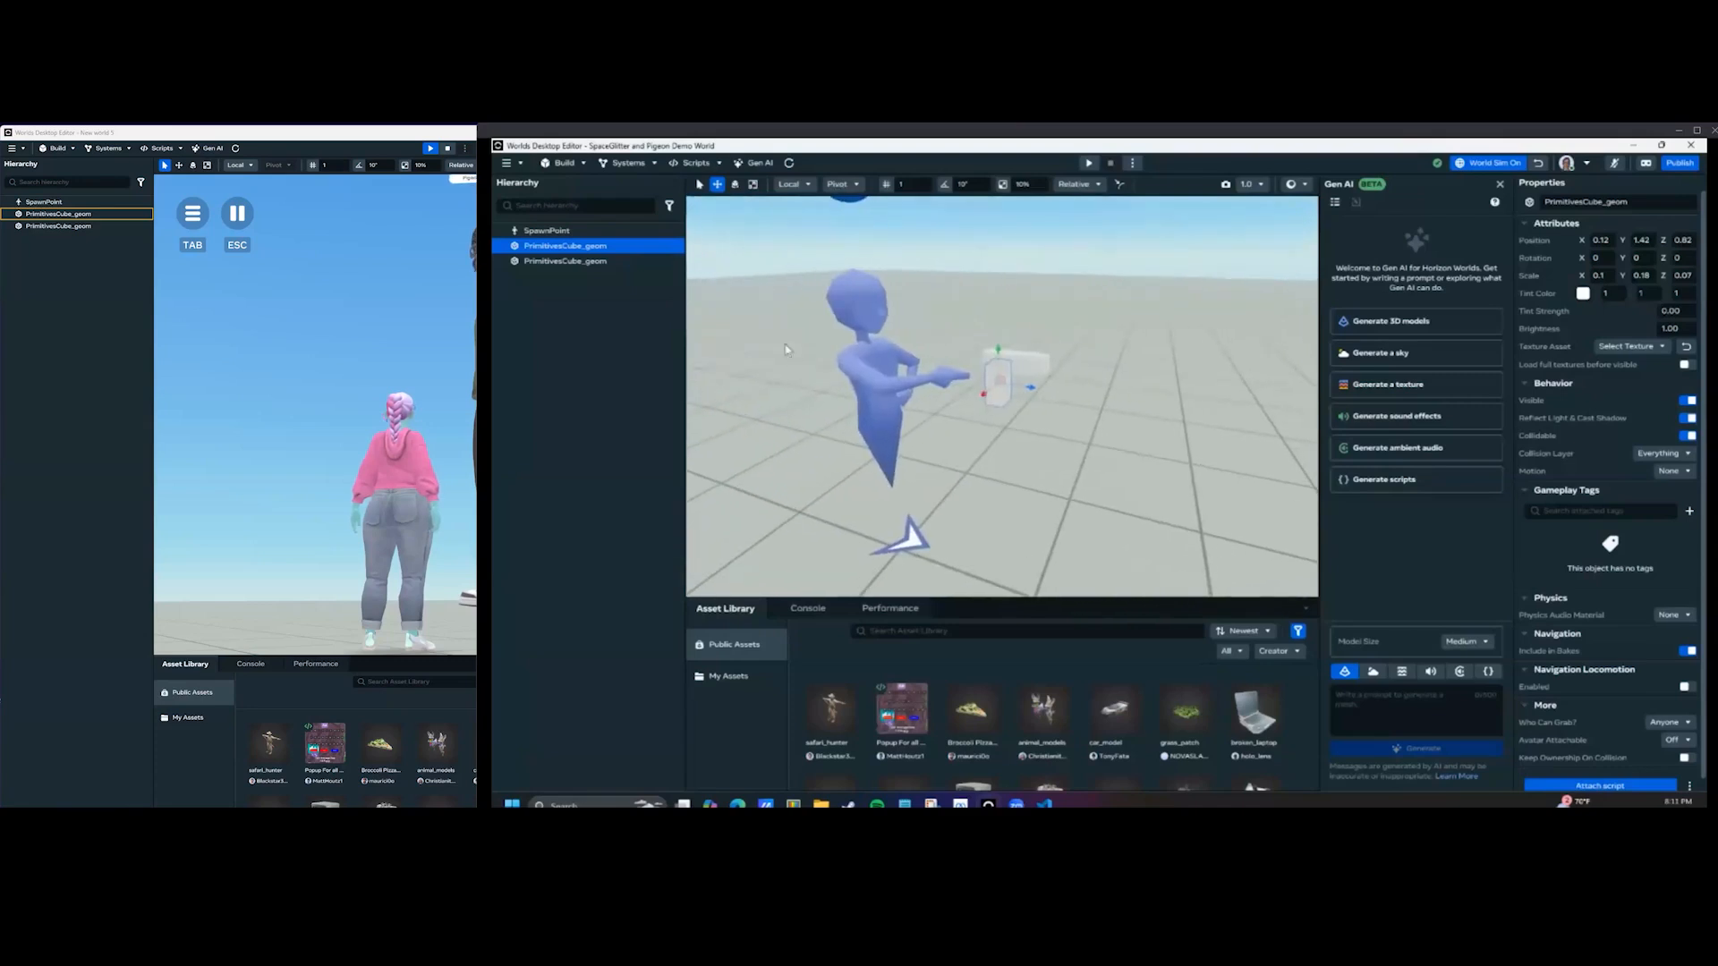
Select both the horizontal block and its handle and scale them down together.
click(602, 261)
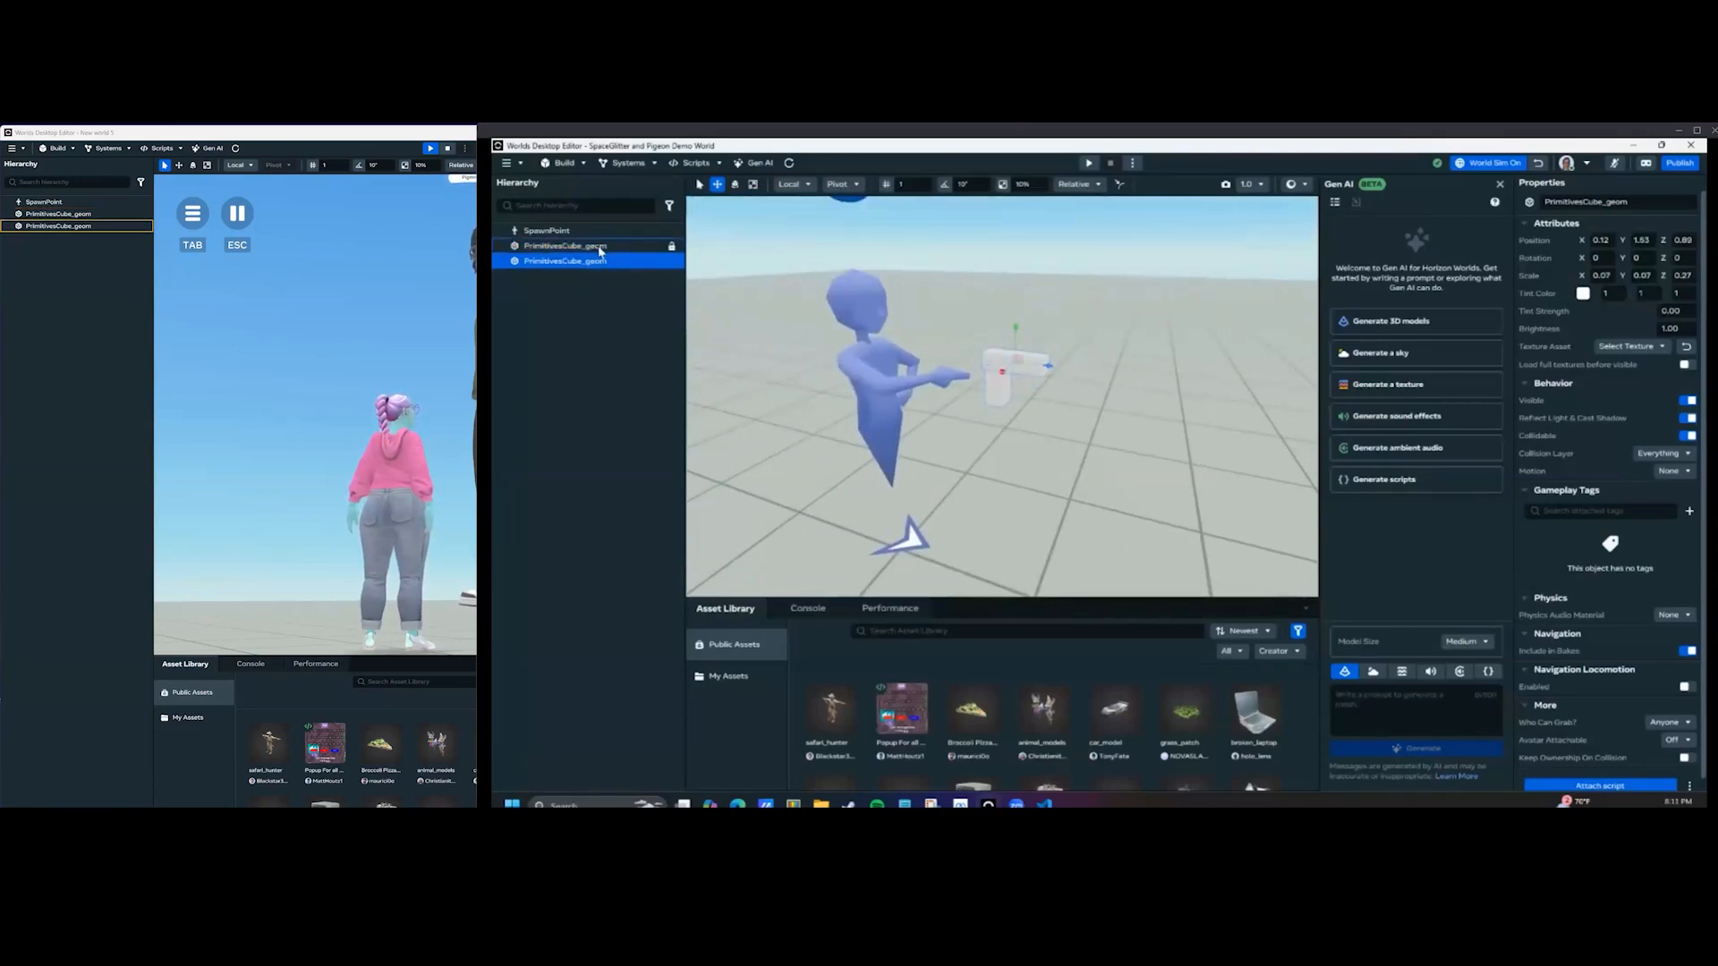
shift+click(1052, 427)
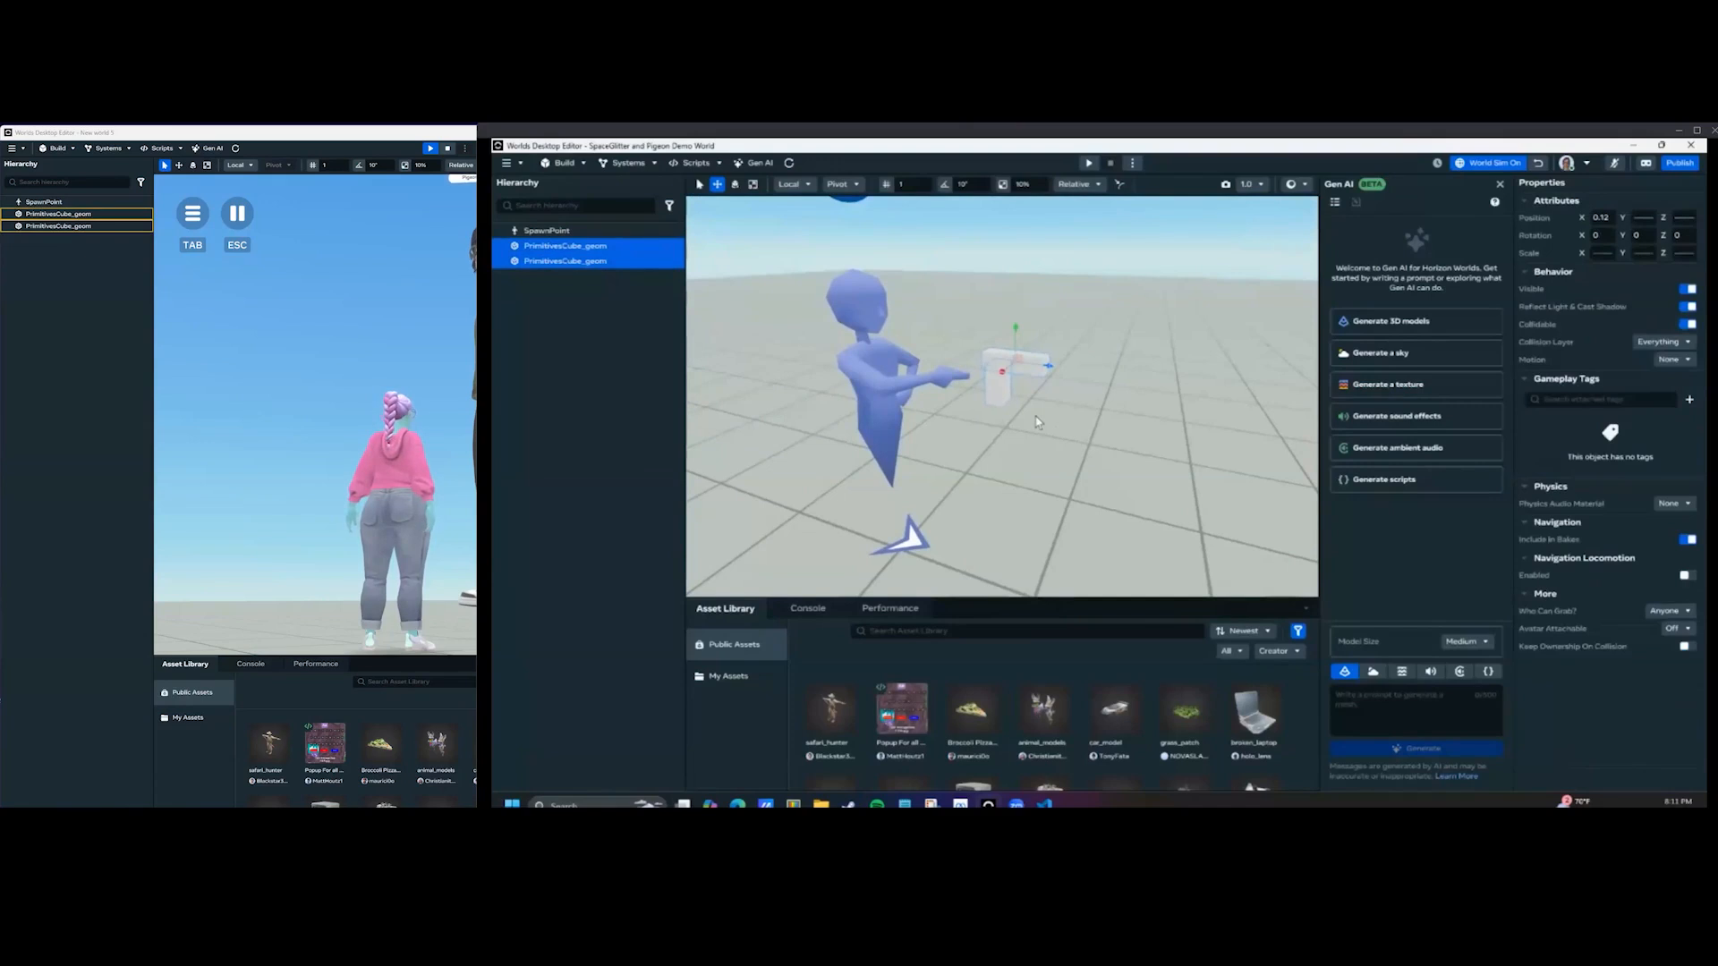
key(e)
scroll(1036, 411, up, 4)
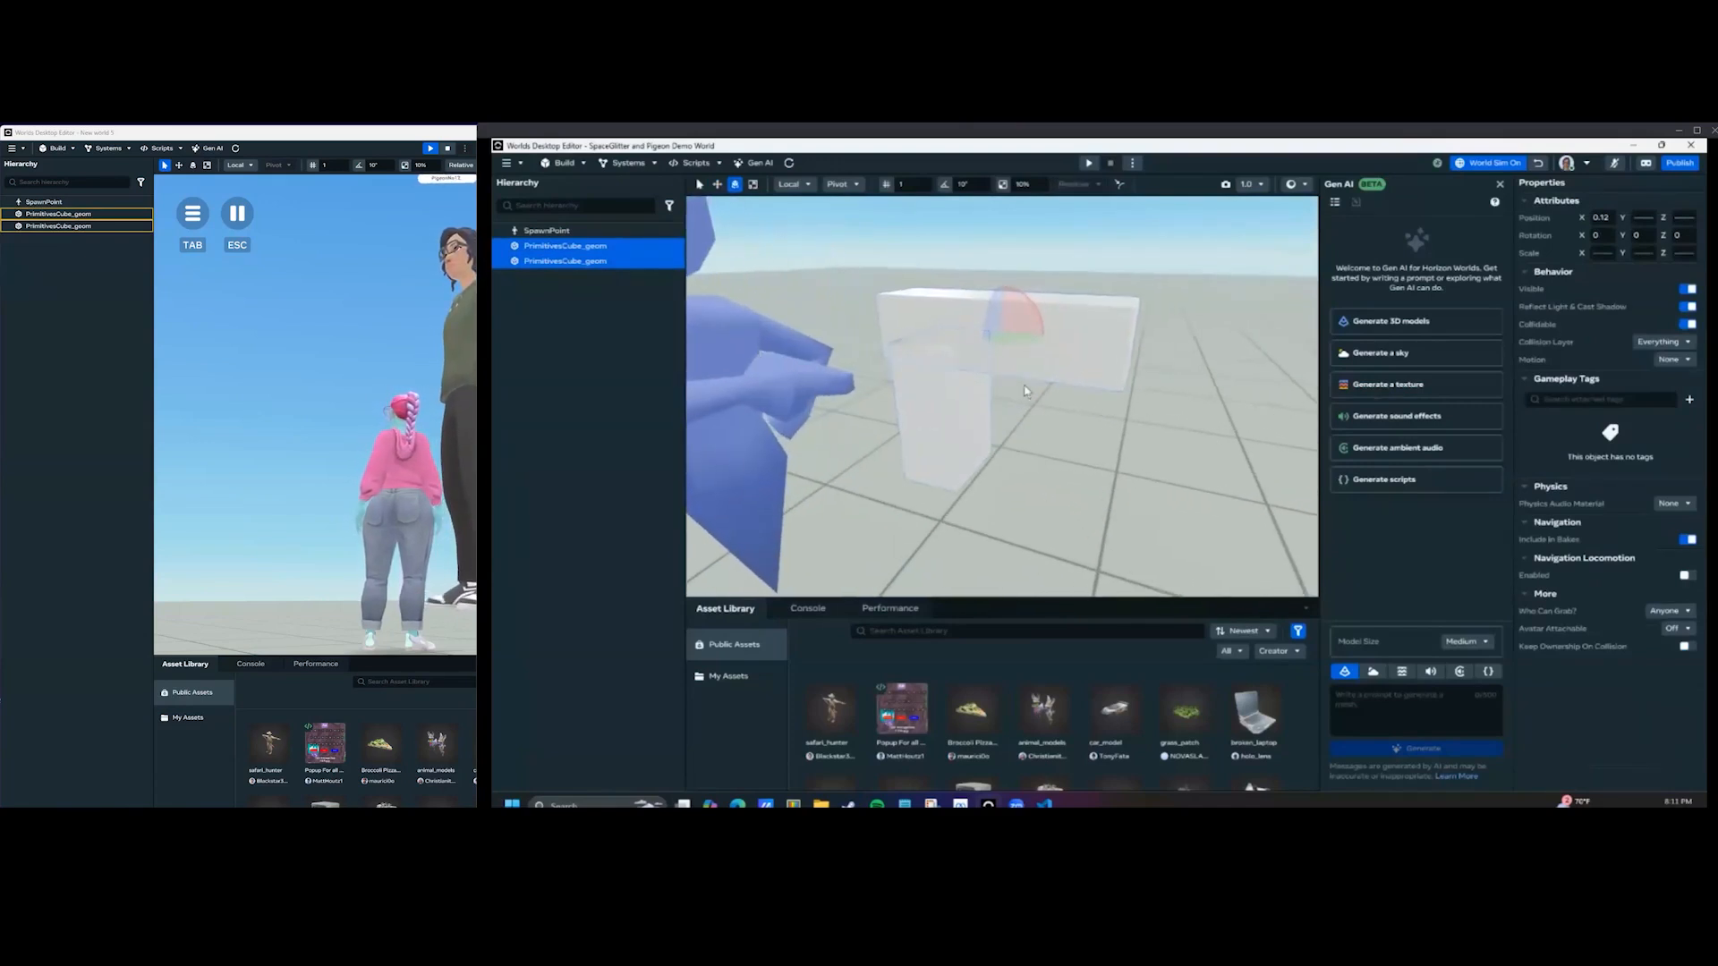
scroll(1036, 393, down, 4)
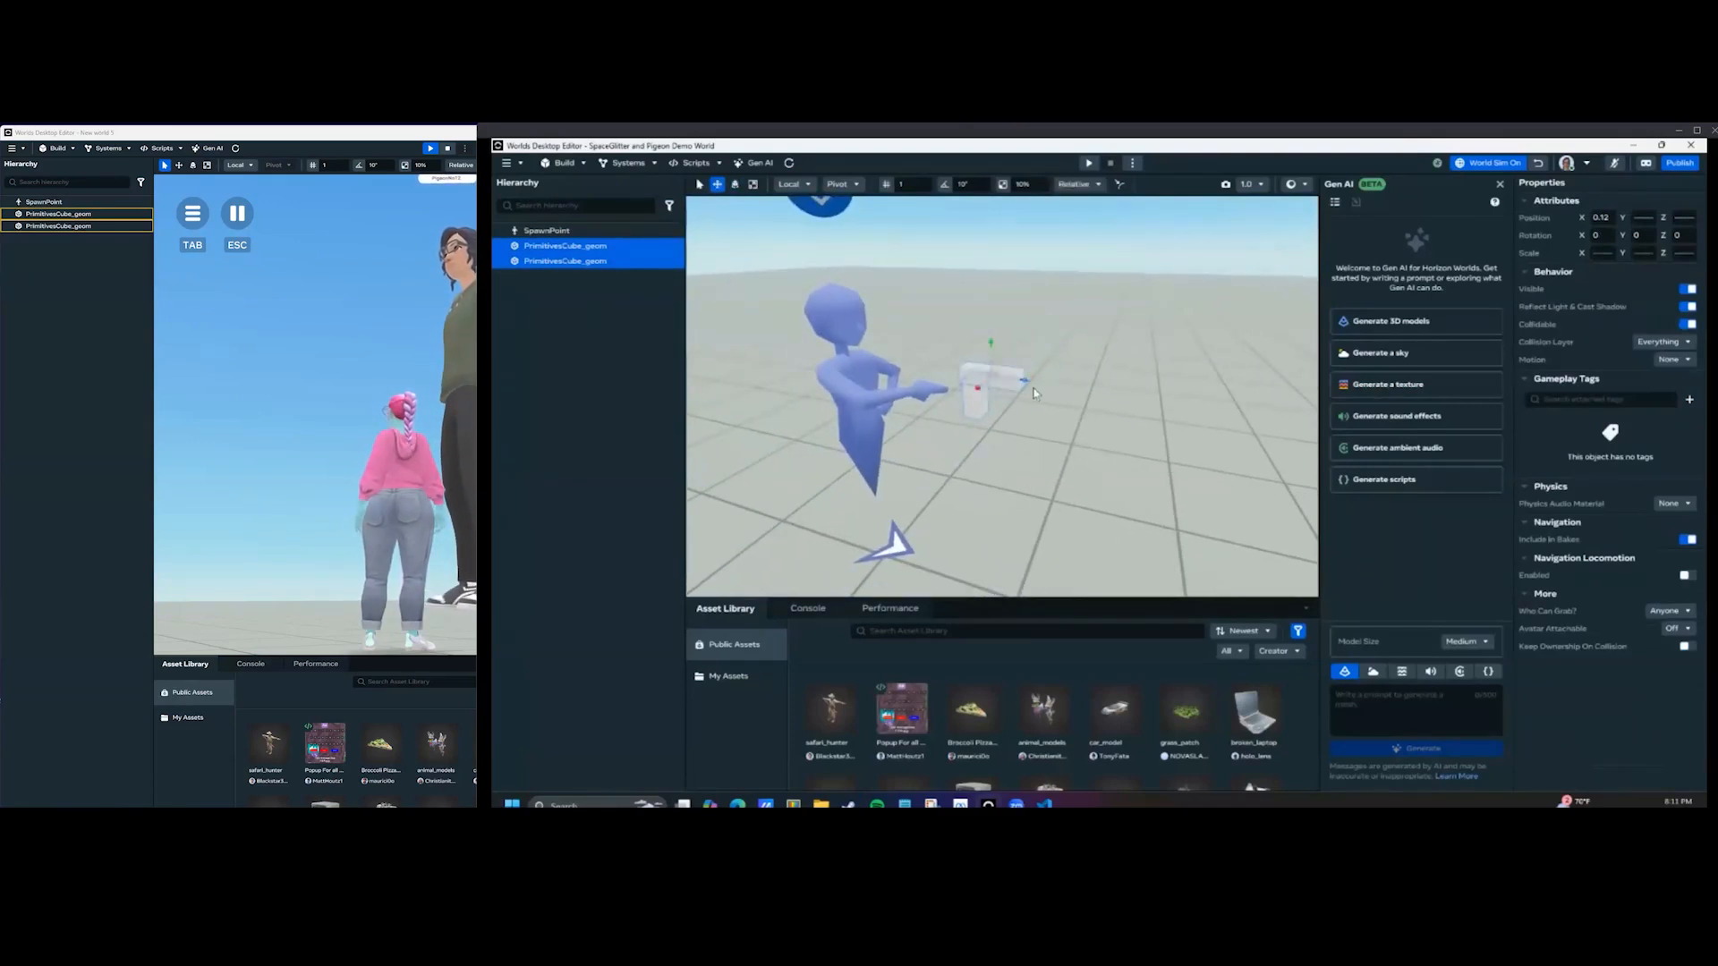
key(r)
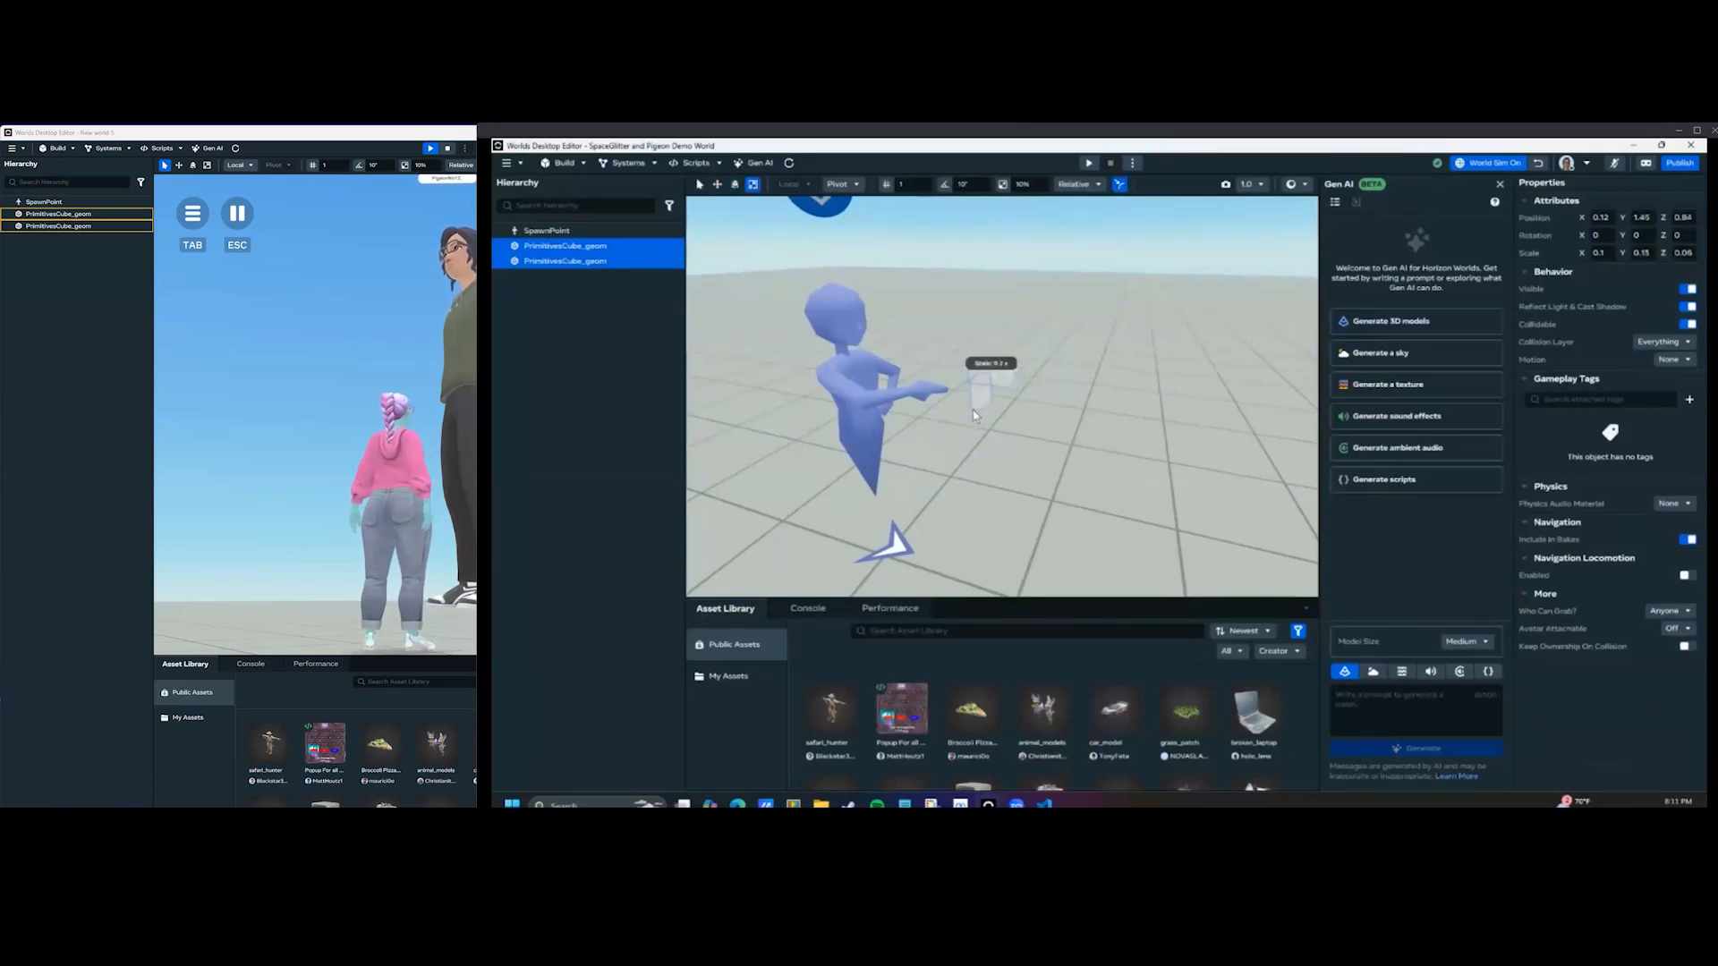
right_drag(1048, 435, 958, 431)
Move the spawn point back from the two blocks to a Z position of about -0.38 and deselect it.
click(947, 508)
scroll(984, 447, up, 5)
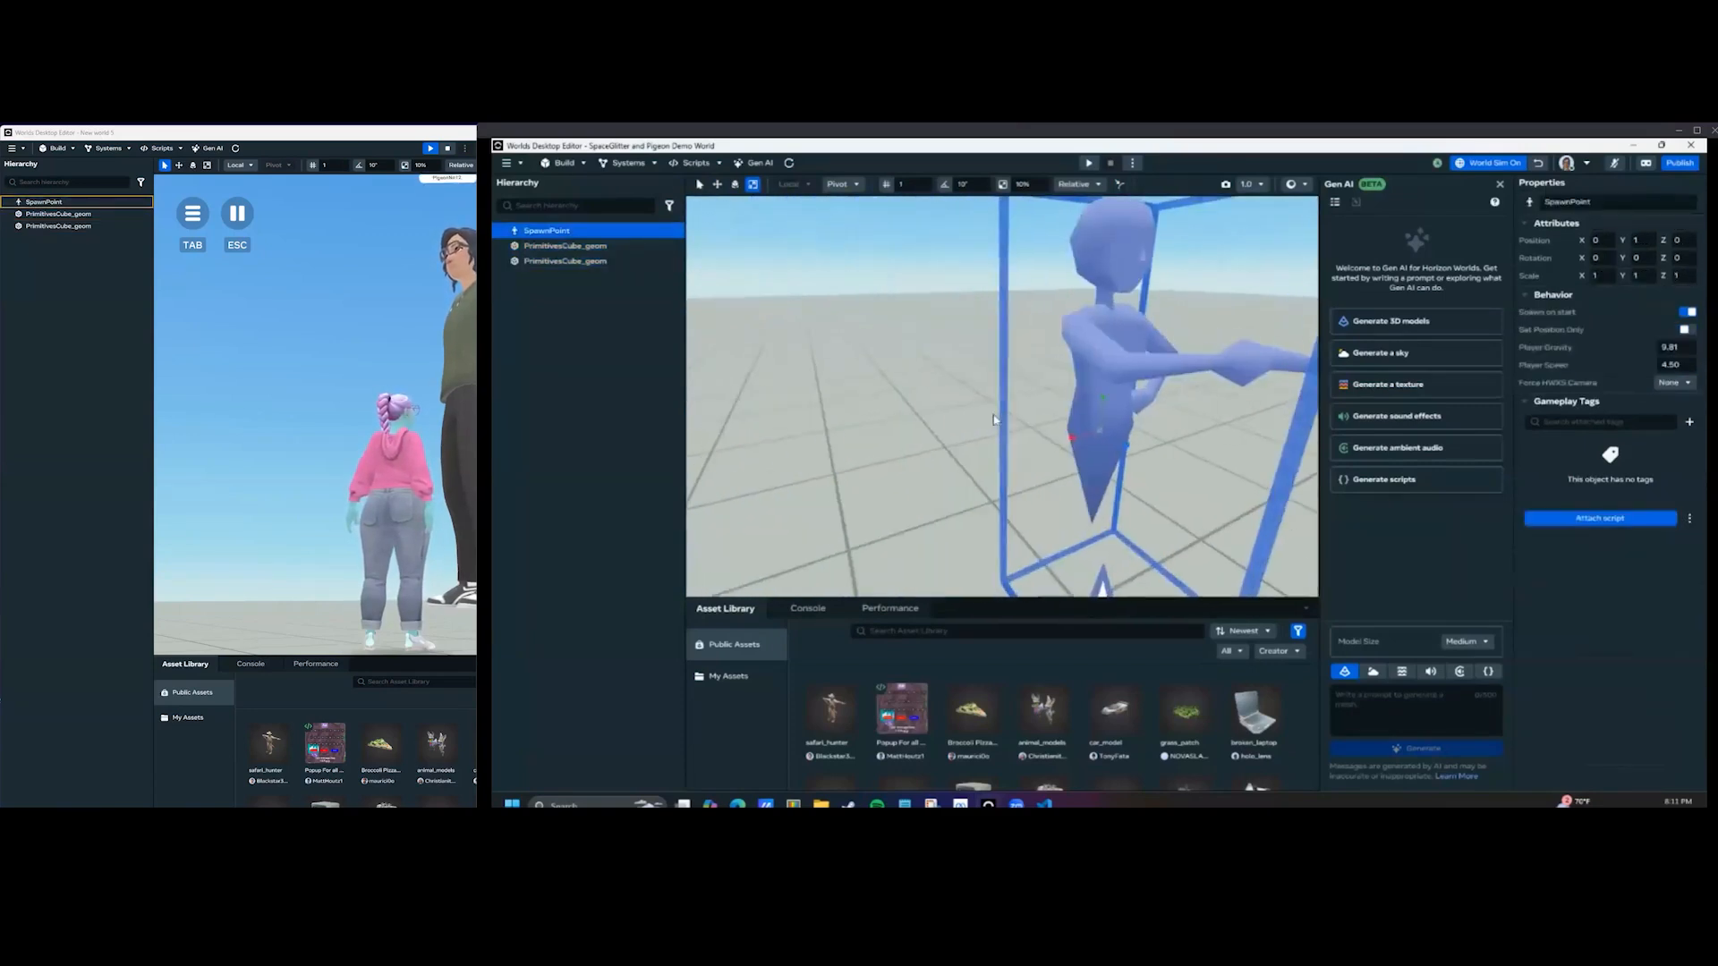
key(f)
key(w)
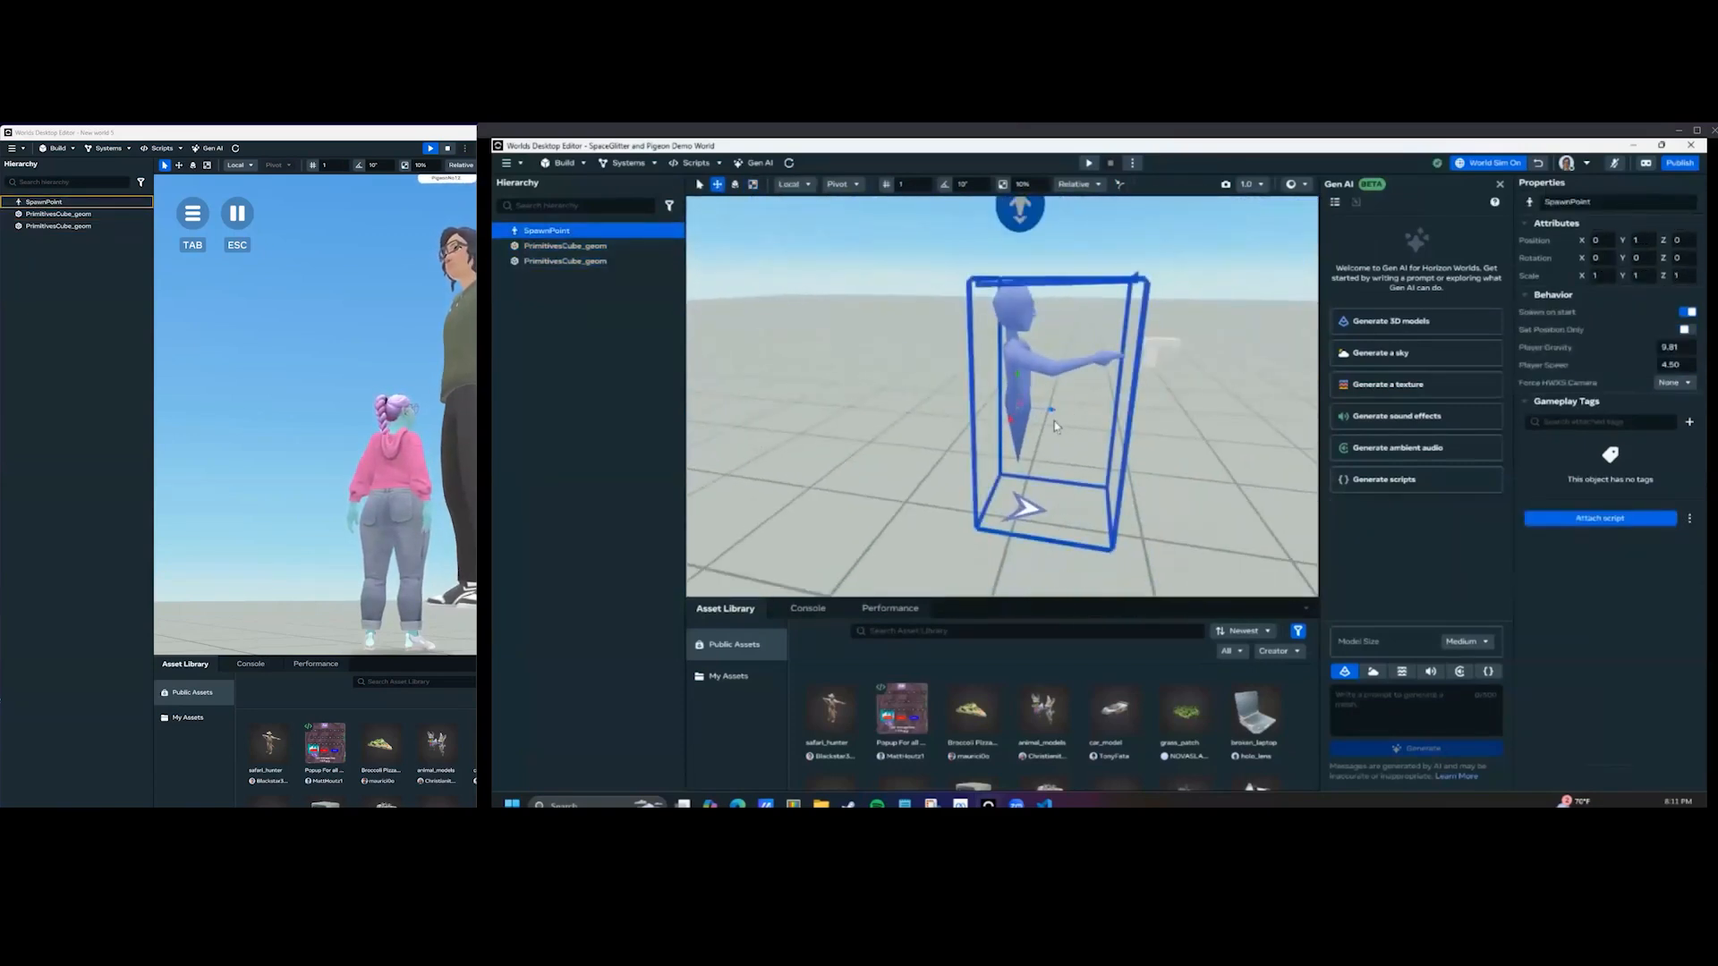
drag(1056, 418, 978, 491)
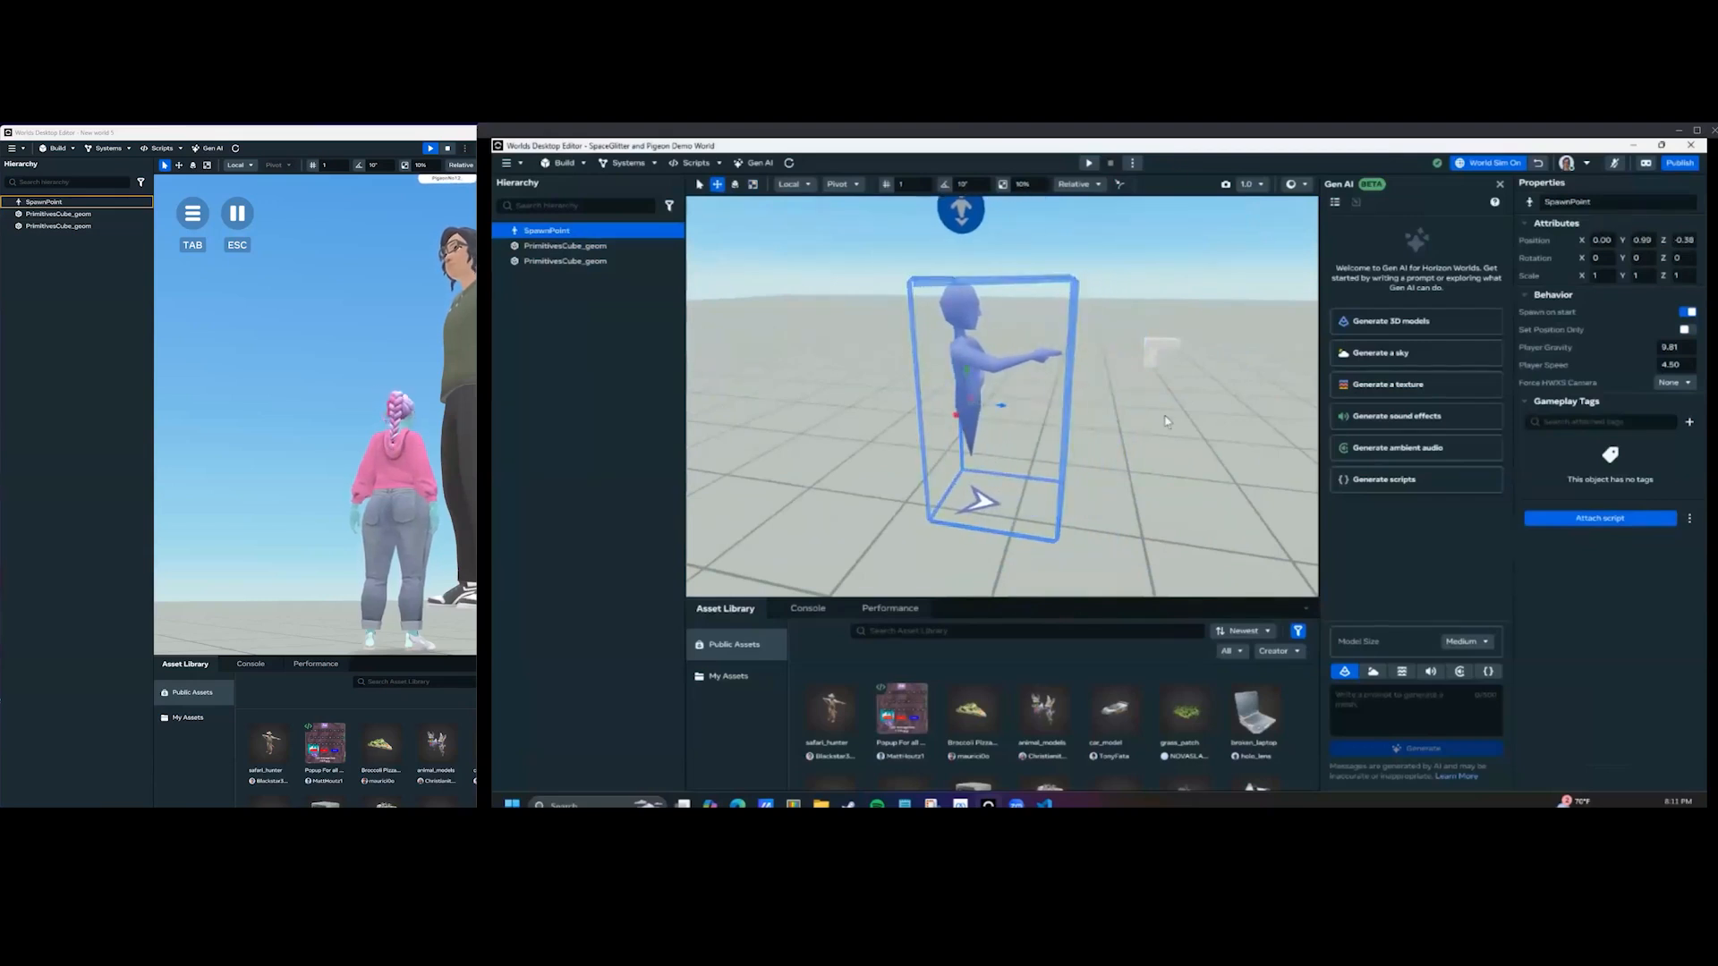
right_drag(978, 498, 1161, 431)
scroll(1161, 431, down, 3)
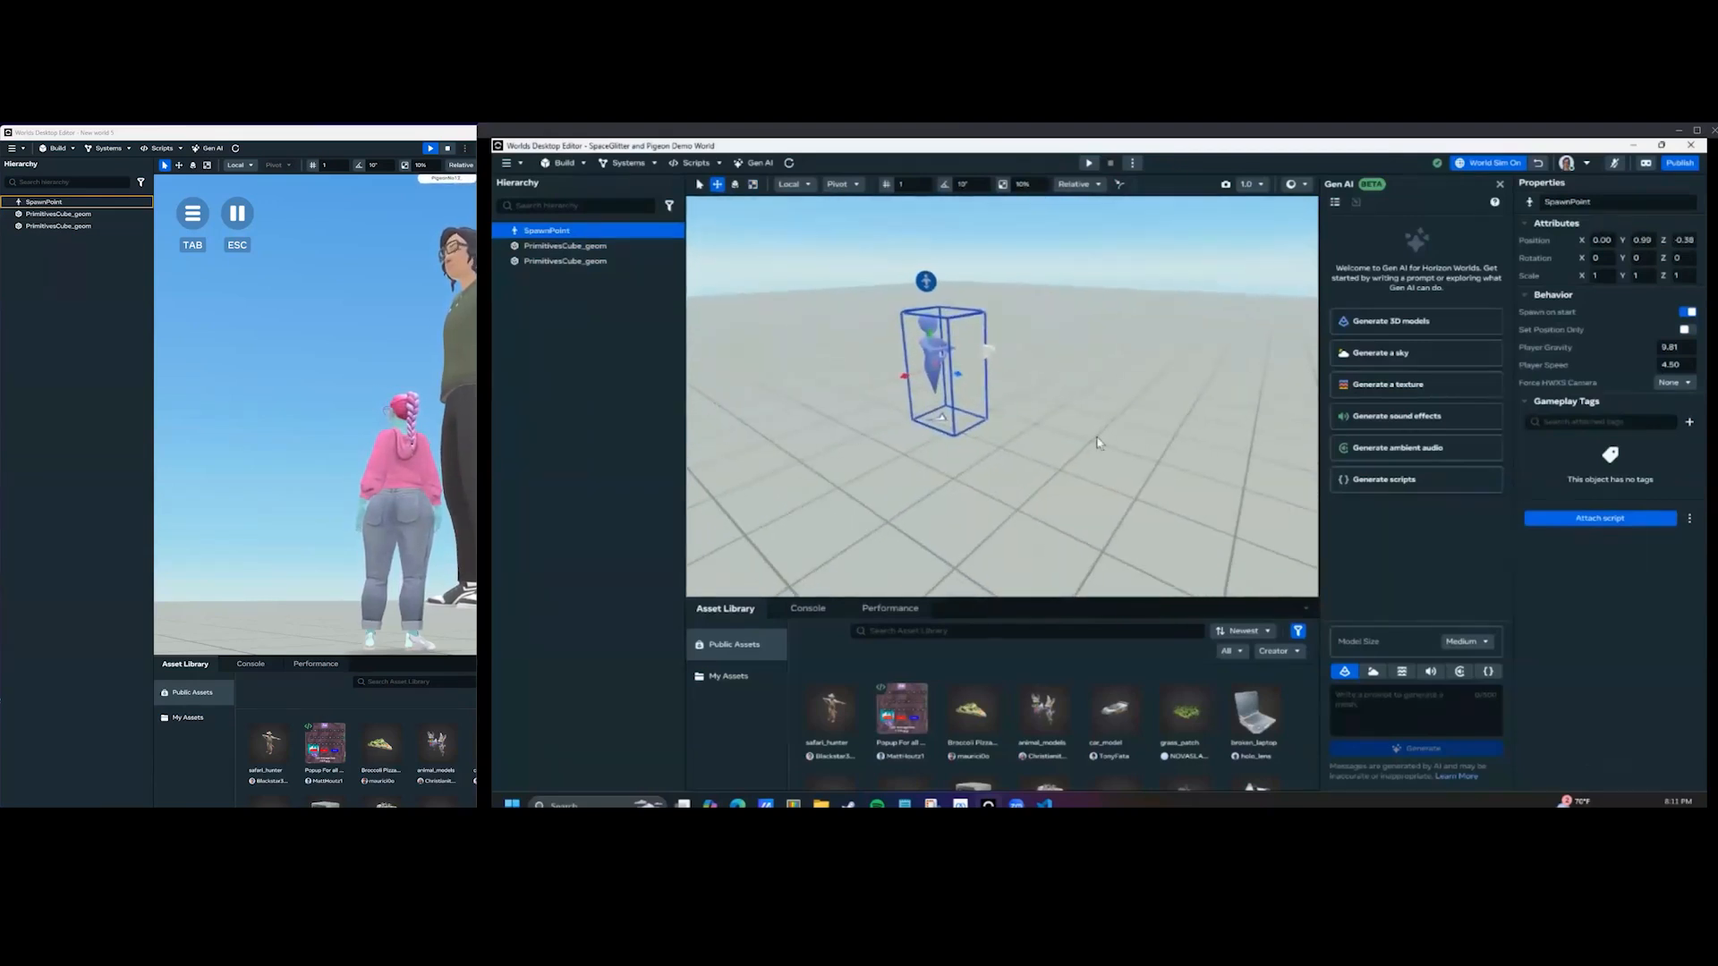
click(1099, 492)
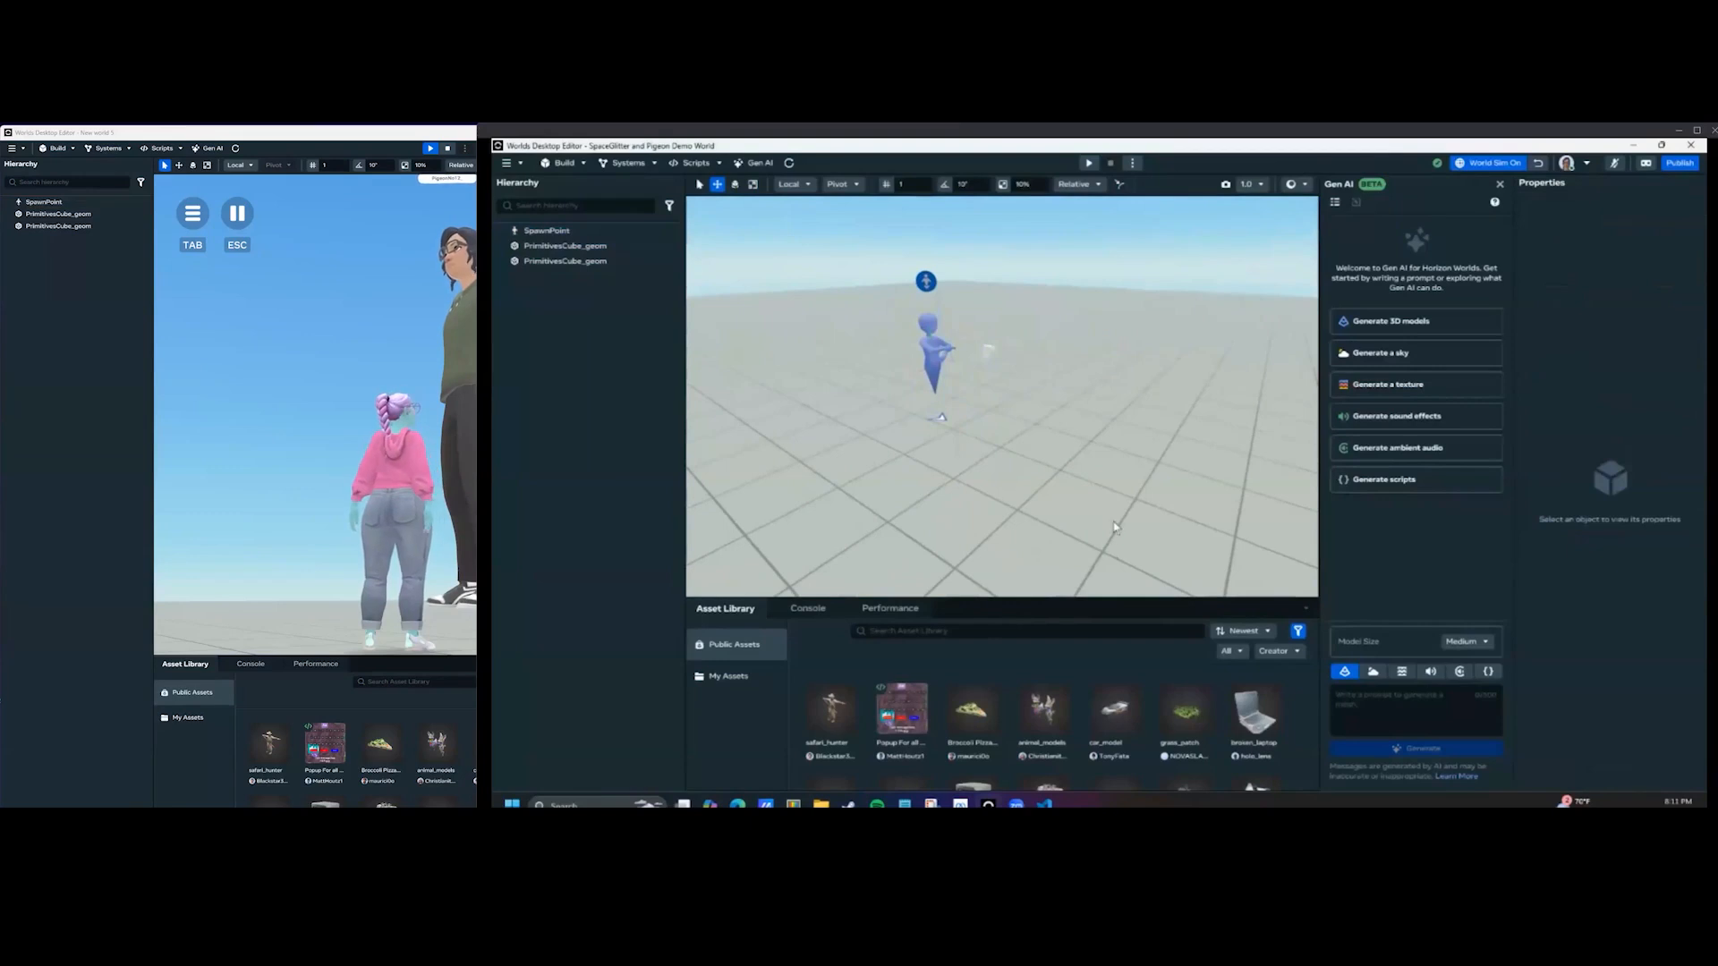
Restore the even split between the world preview and the shared-screen window.
alt+drag(1122, 494, 1195, 471)
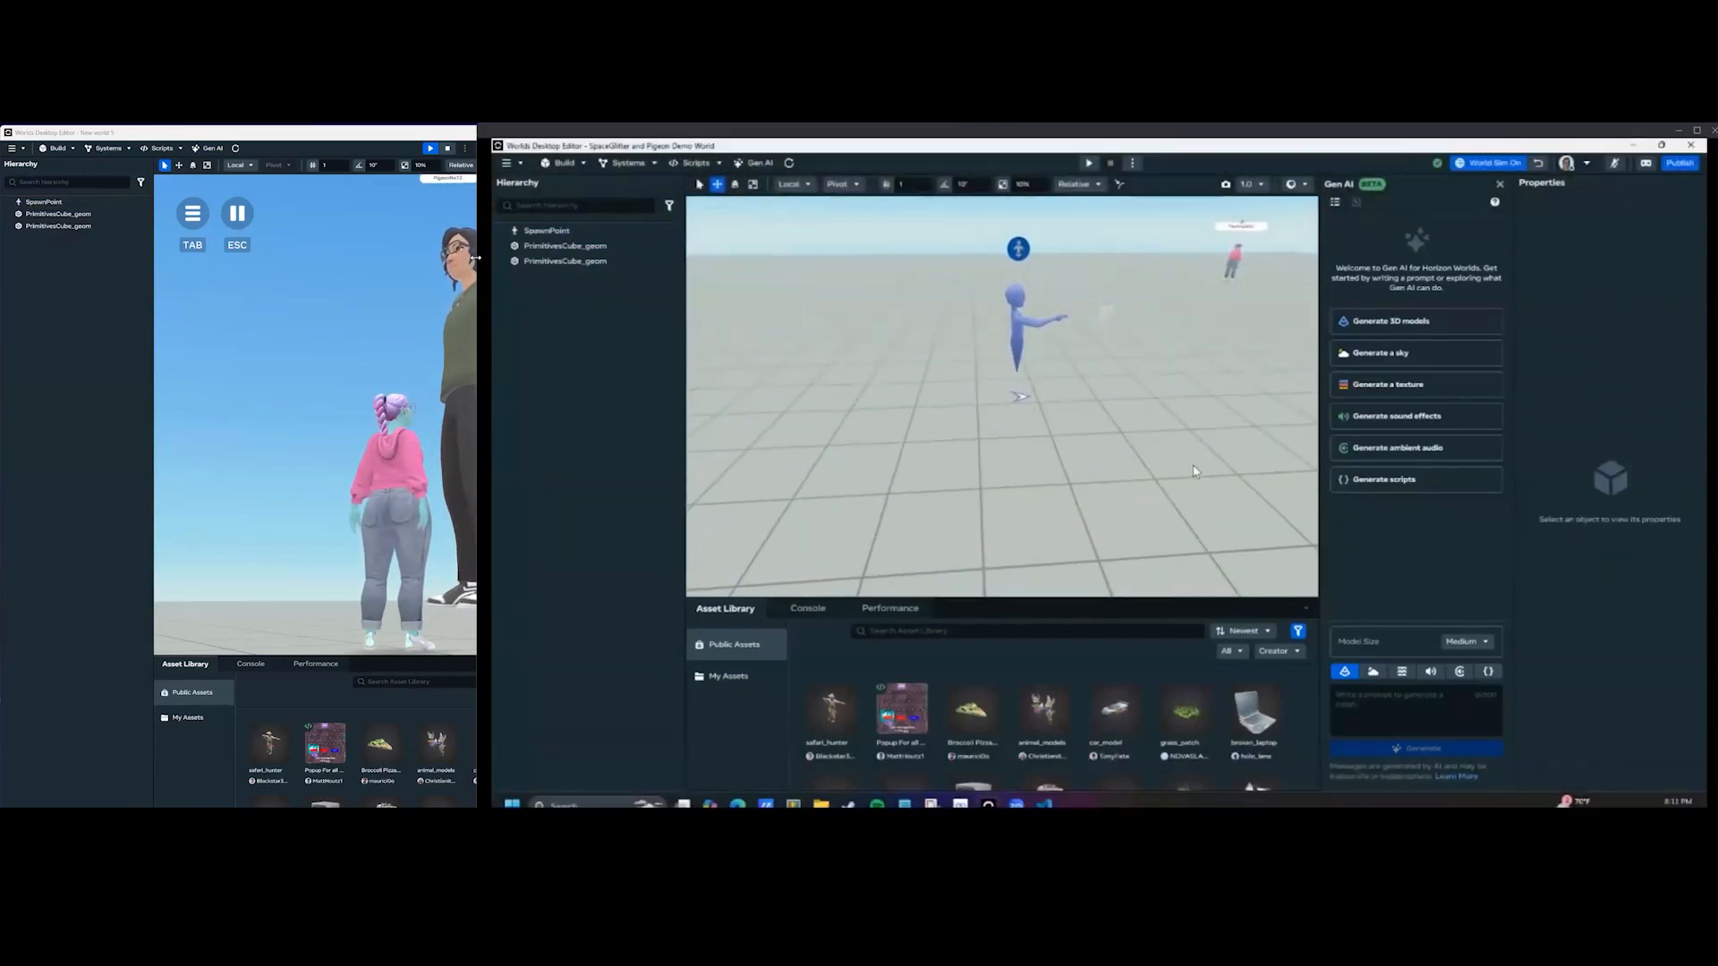
drag(475, 257, 878, 260)
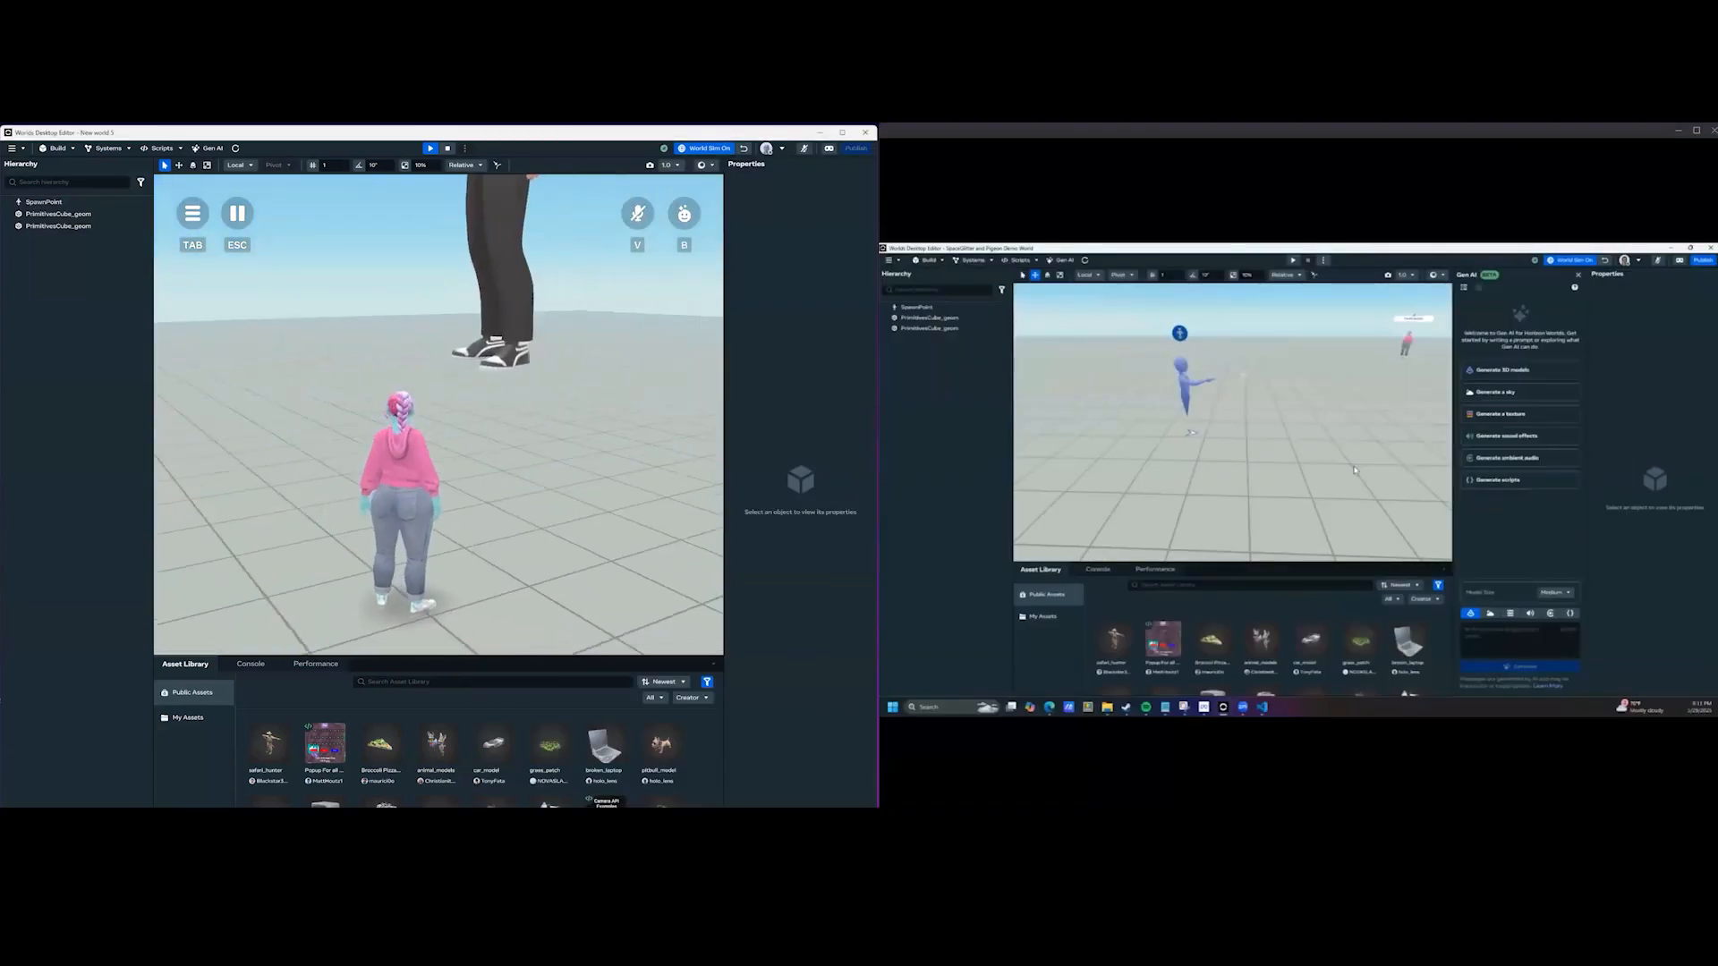
drag(341, 385, 441, 480)
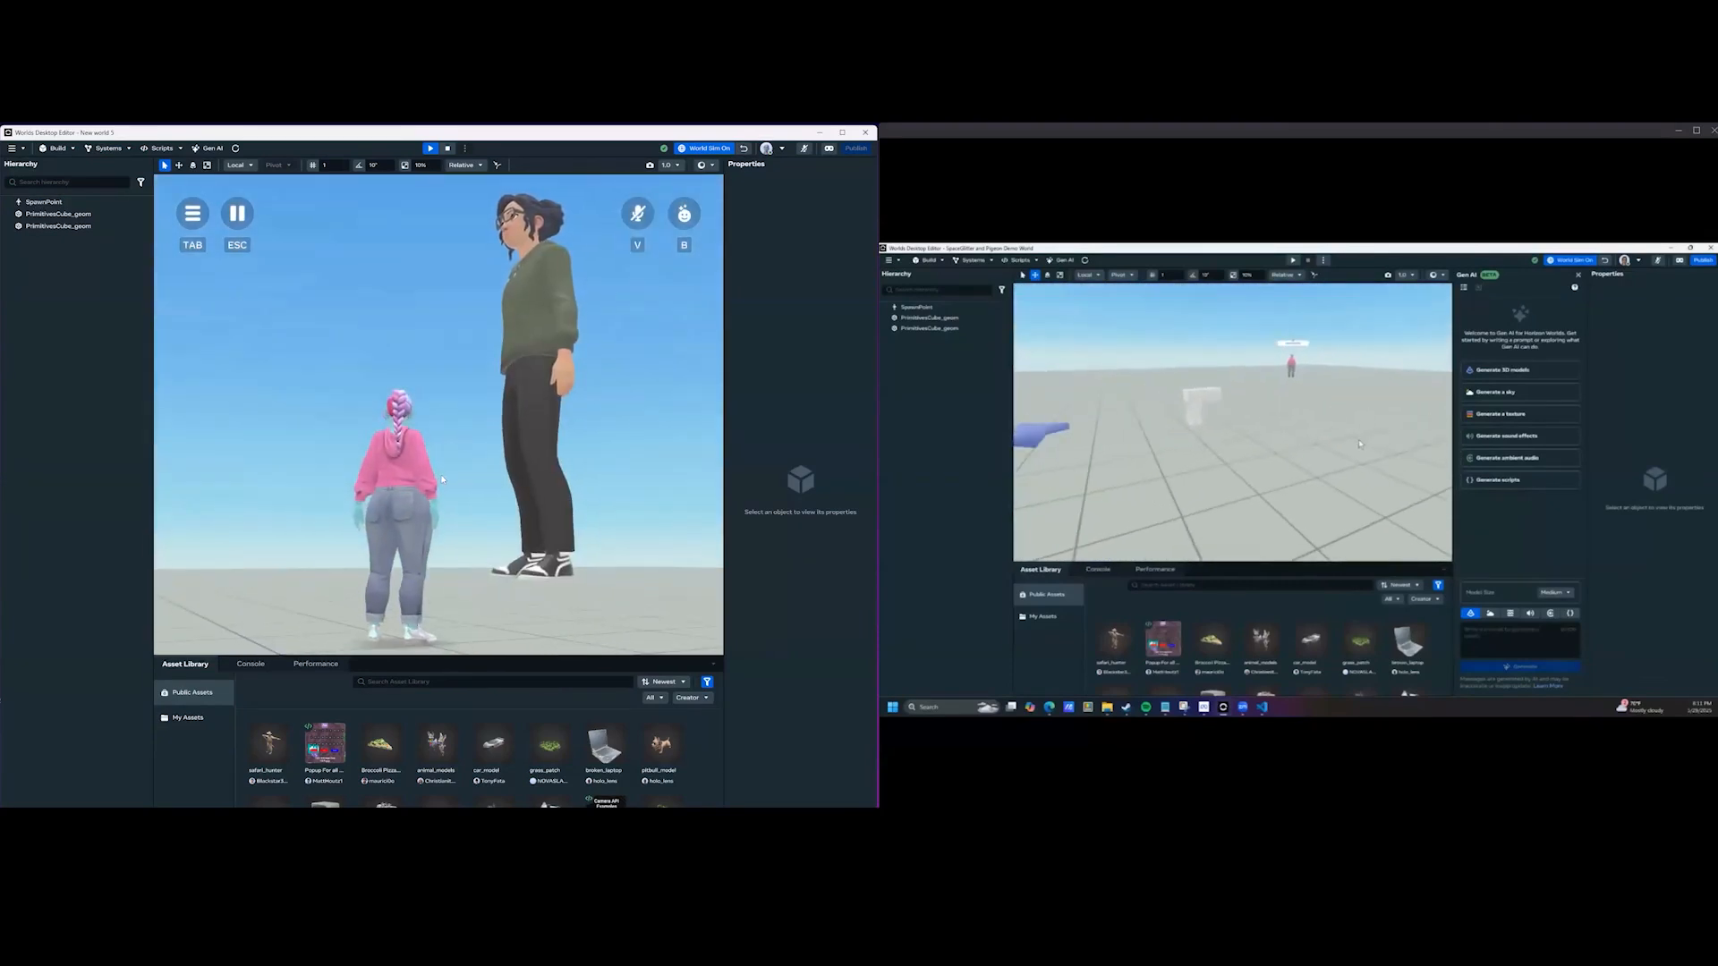
Leave the avatar view in the New world editor and select both cubes of the T-shaped object.
key(Escape)
scroll(483, 464, down, 5)
right_drag(456, 474, 484, 376)
scroll(404, 444, down, 5)
scroll(356, 453, up, 5)
click(441, 427)
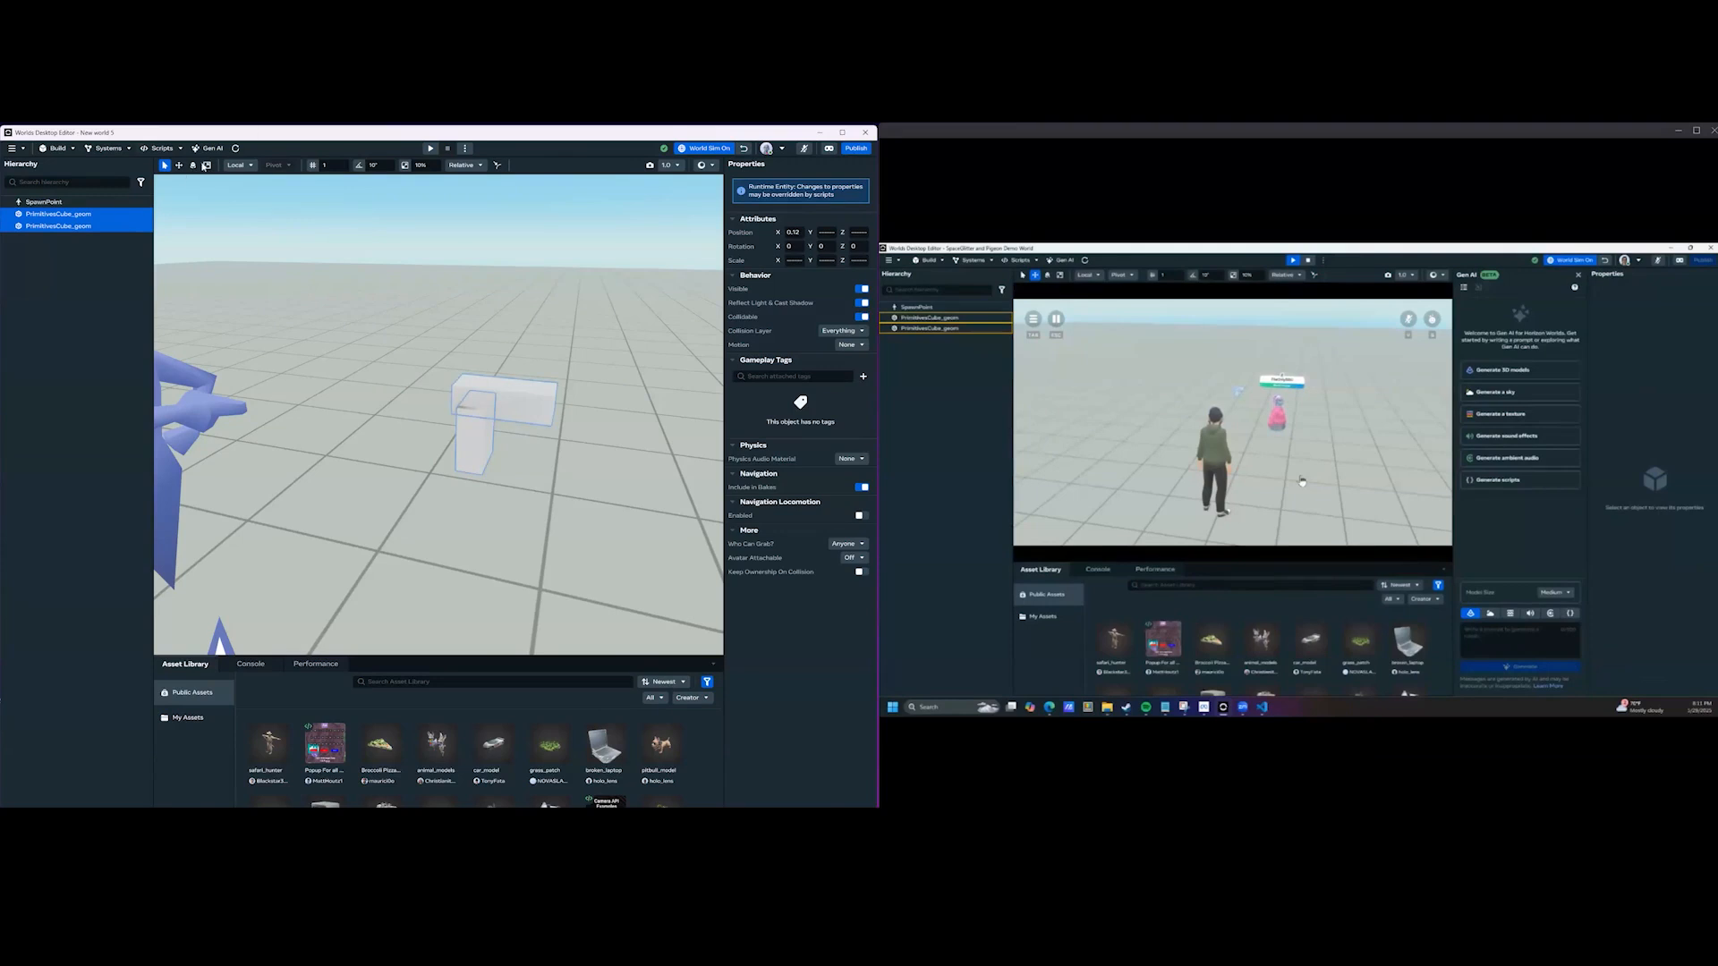
Start a geometry export limited to Selected Objects, with World Center as the scene center point.
click(22, 152)
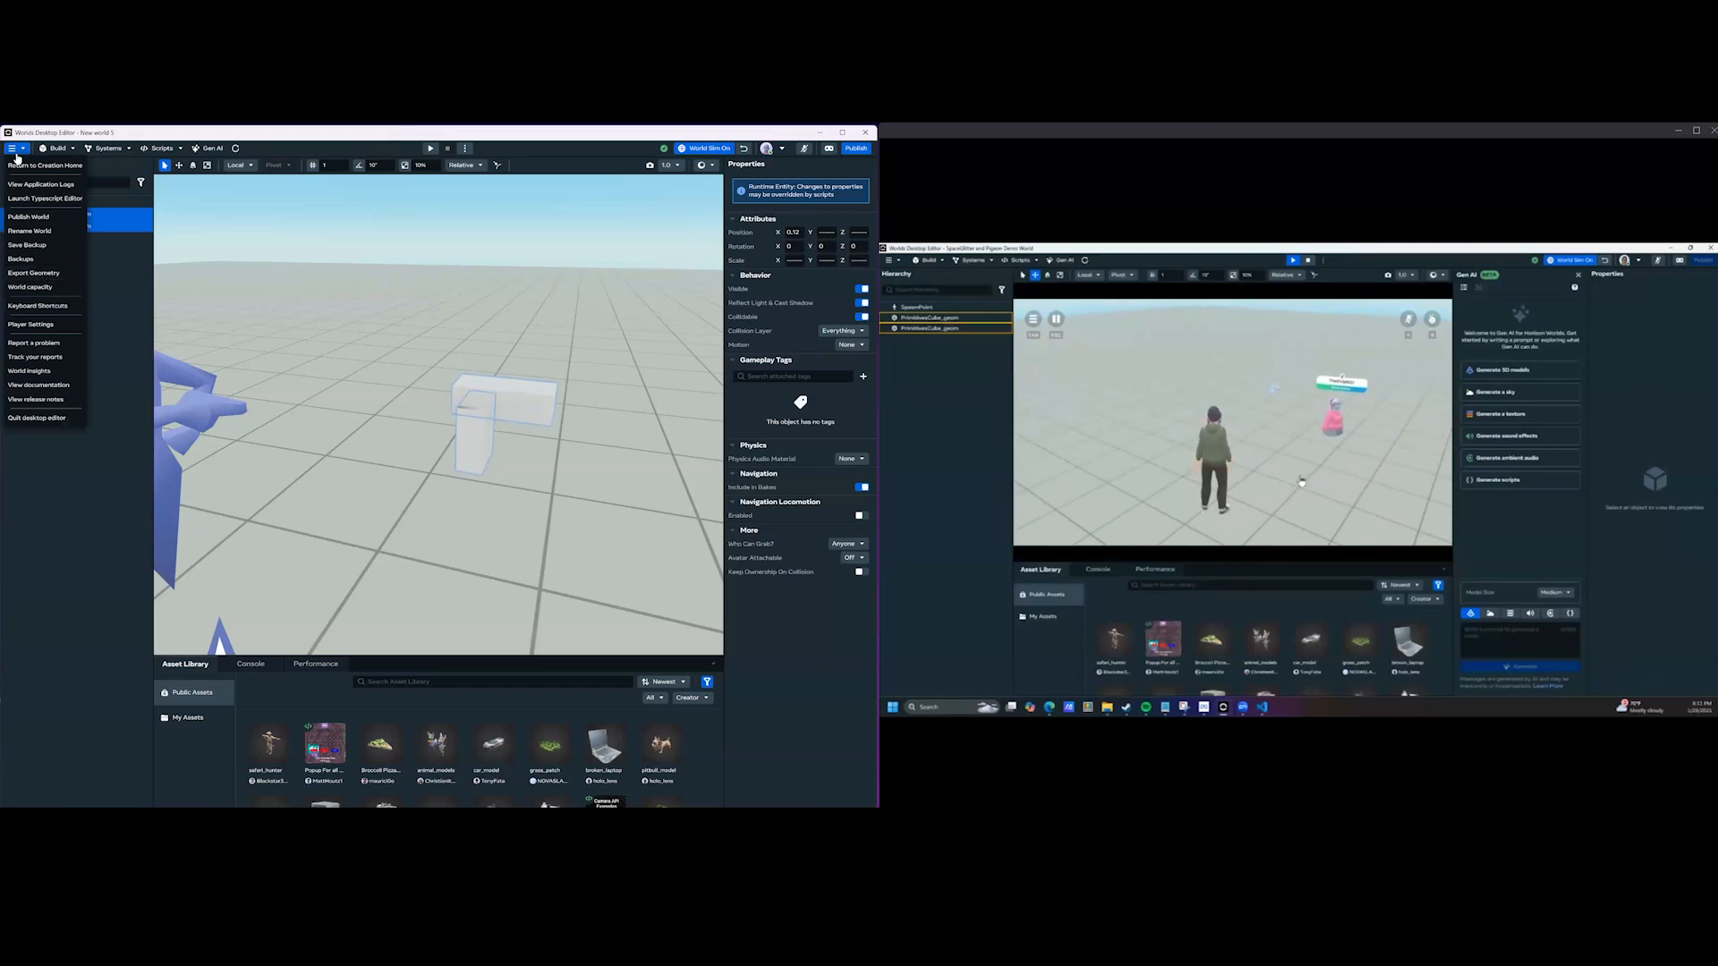
click(24, 152)
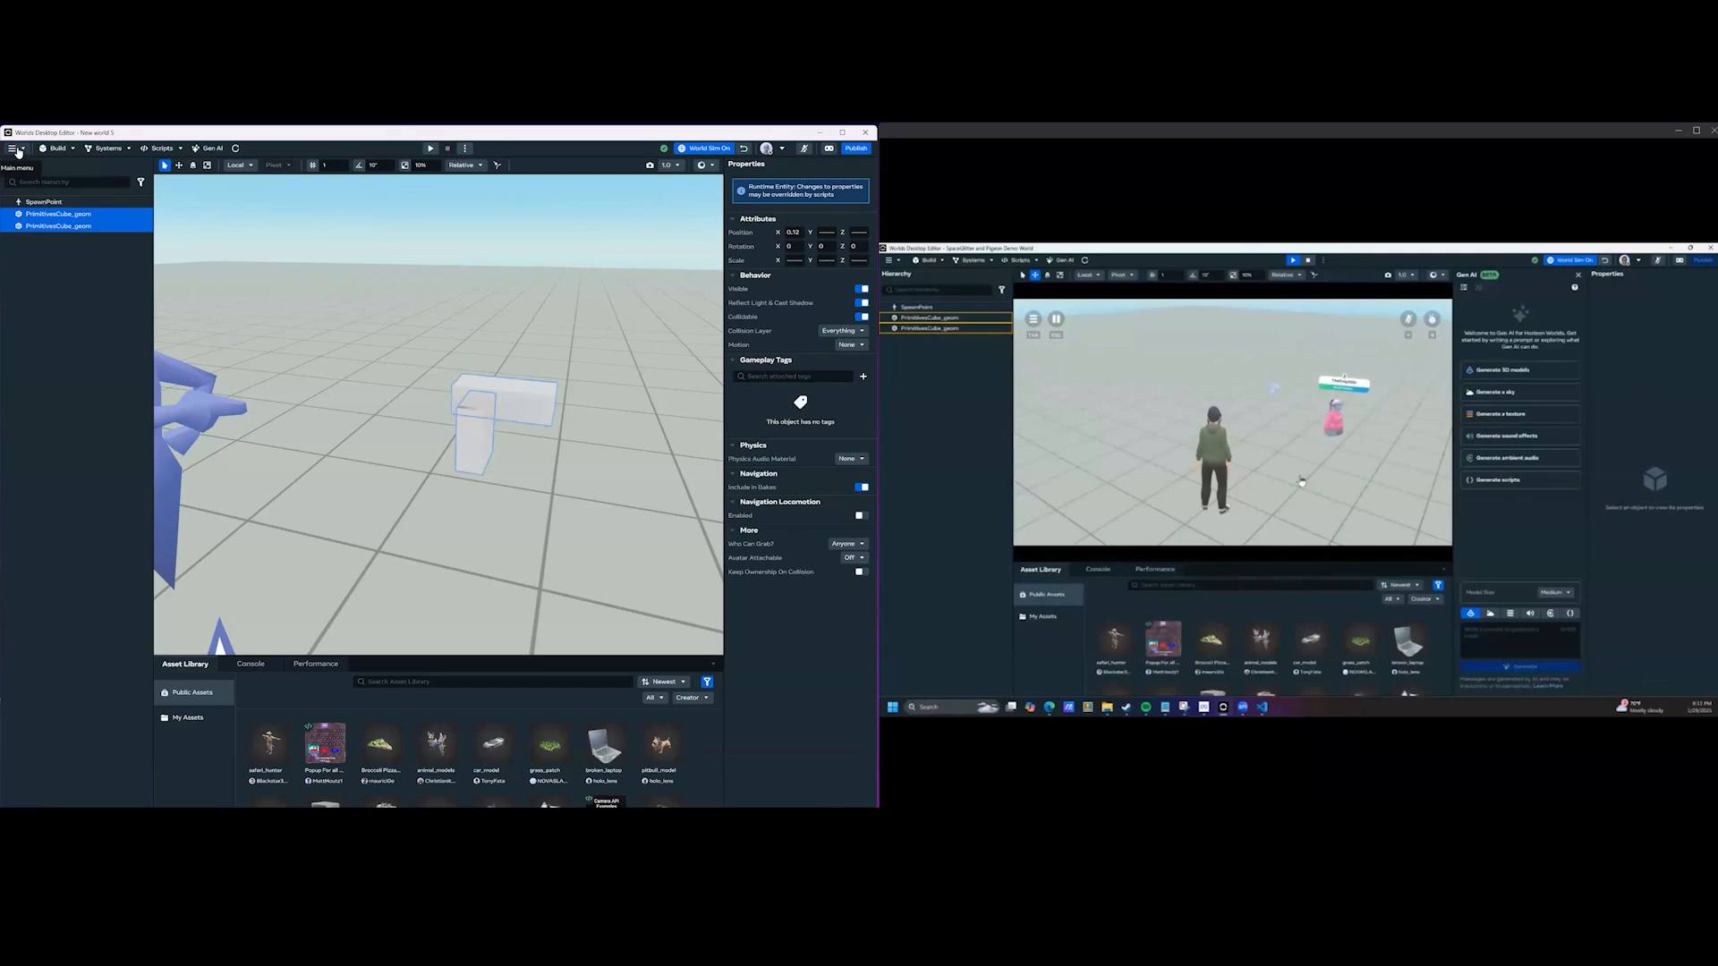
click(25, 152)
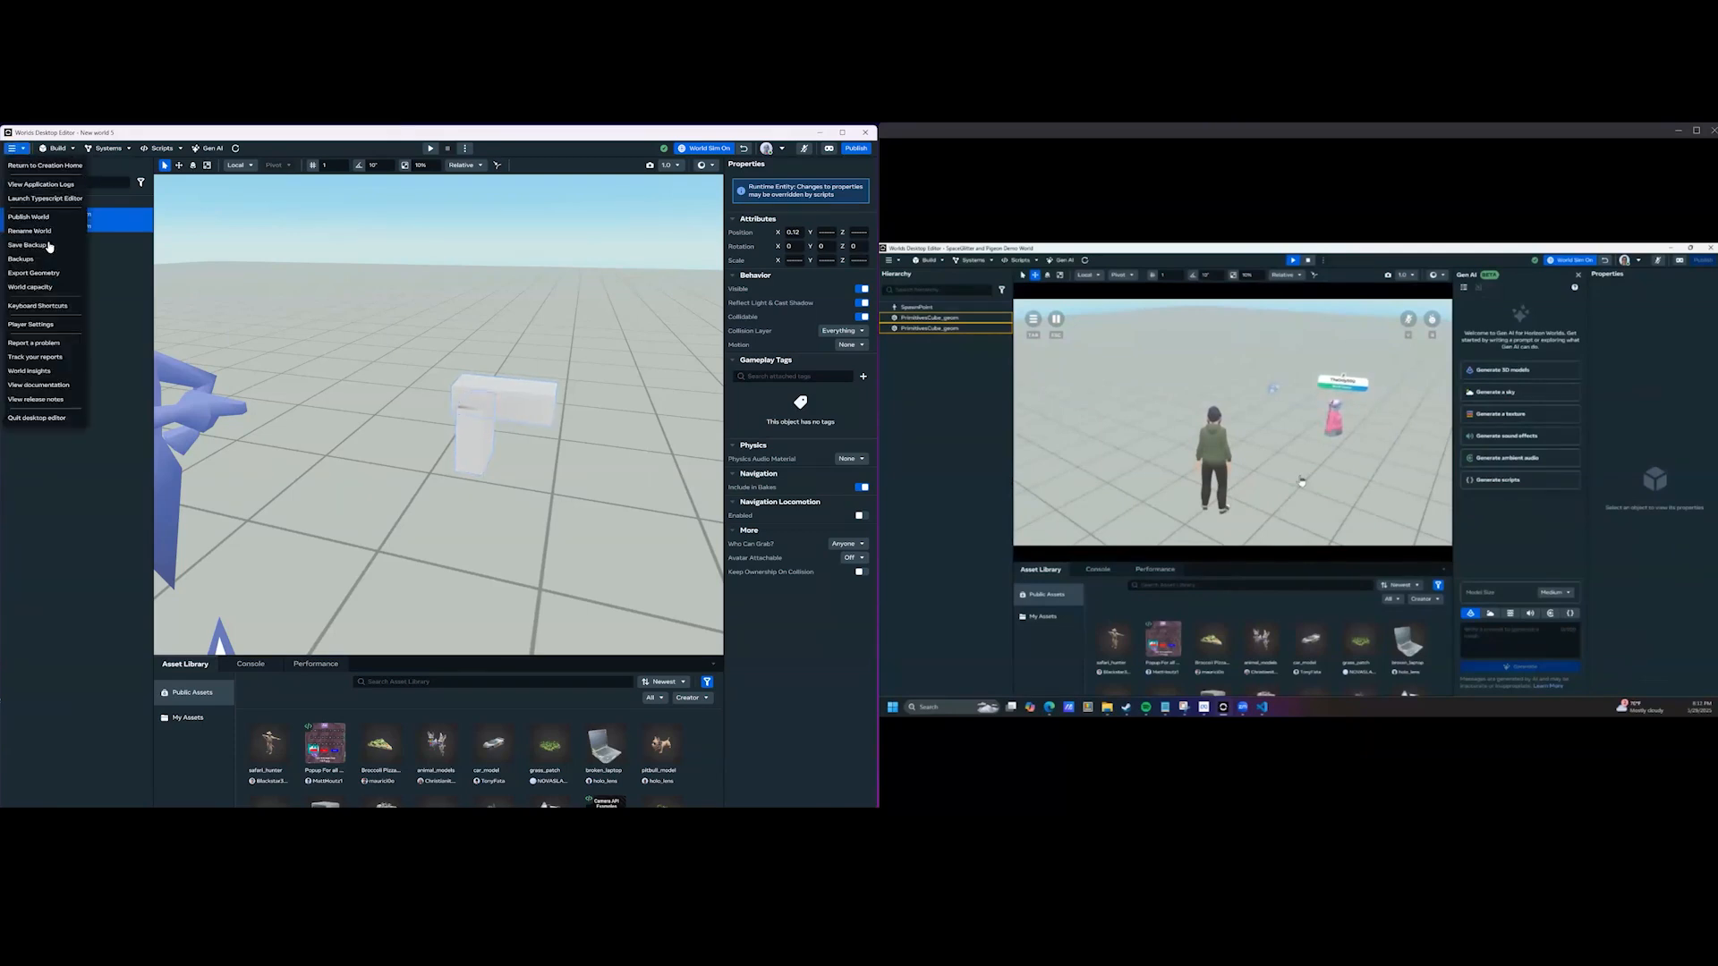
click(26, 273)
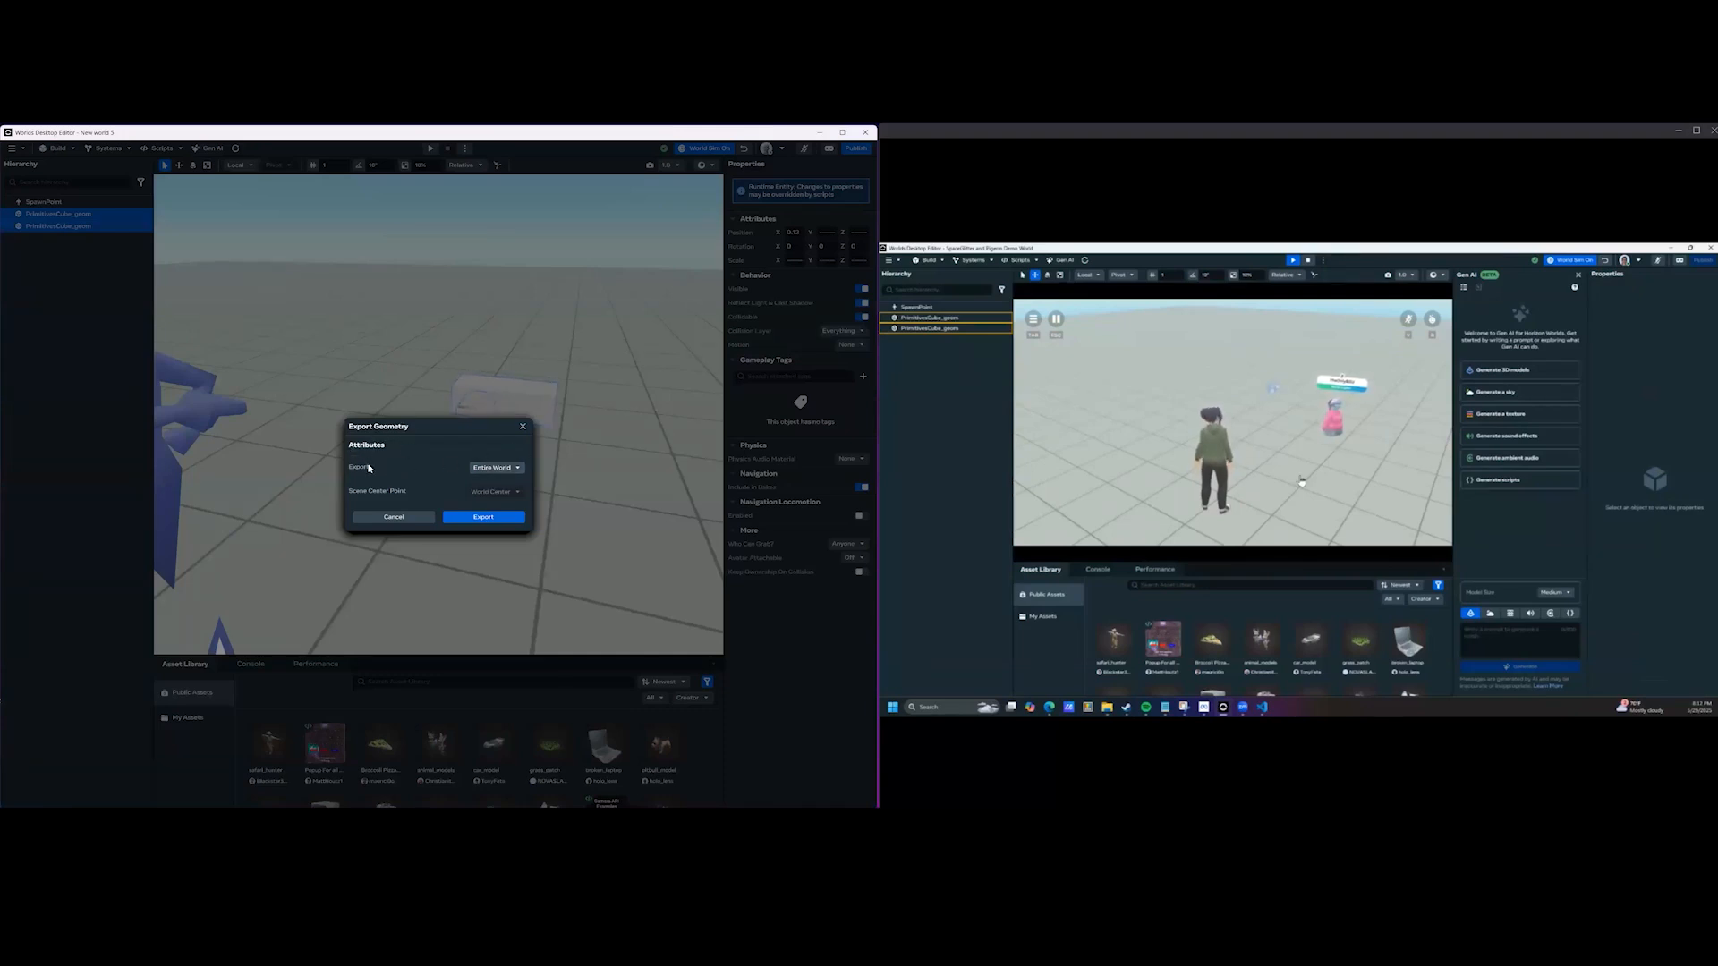
click(497, 468)
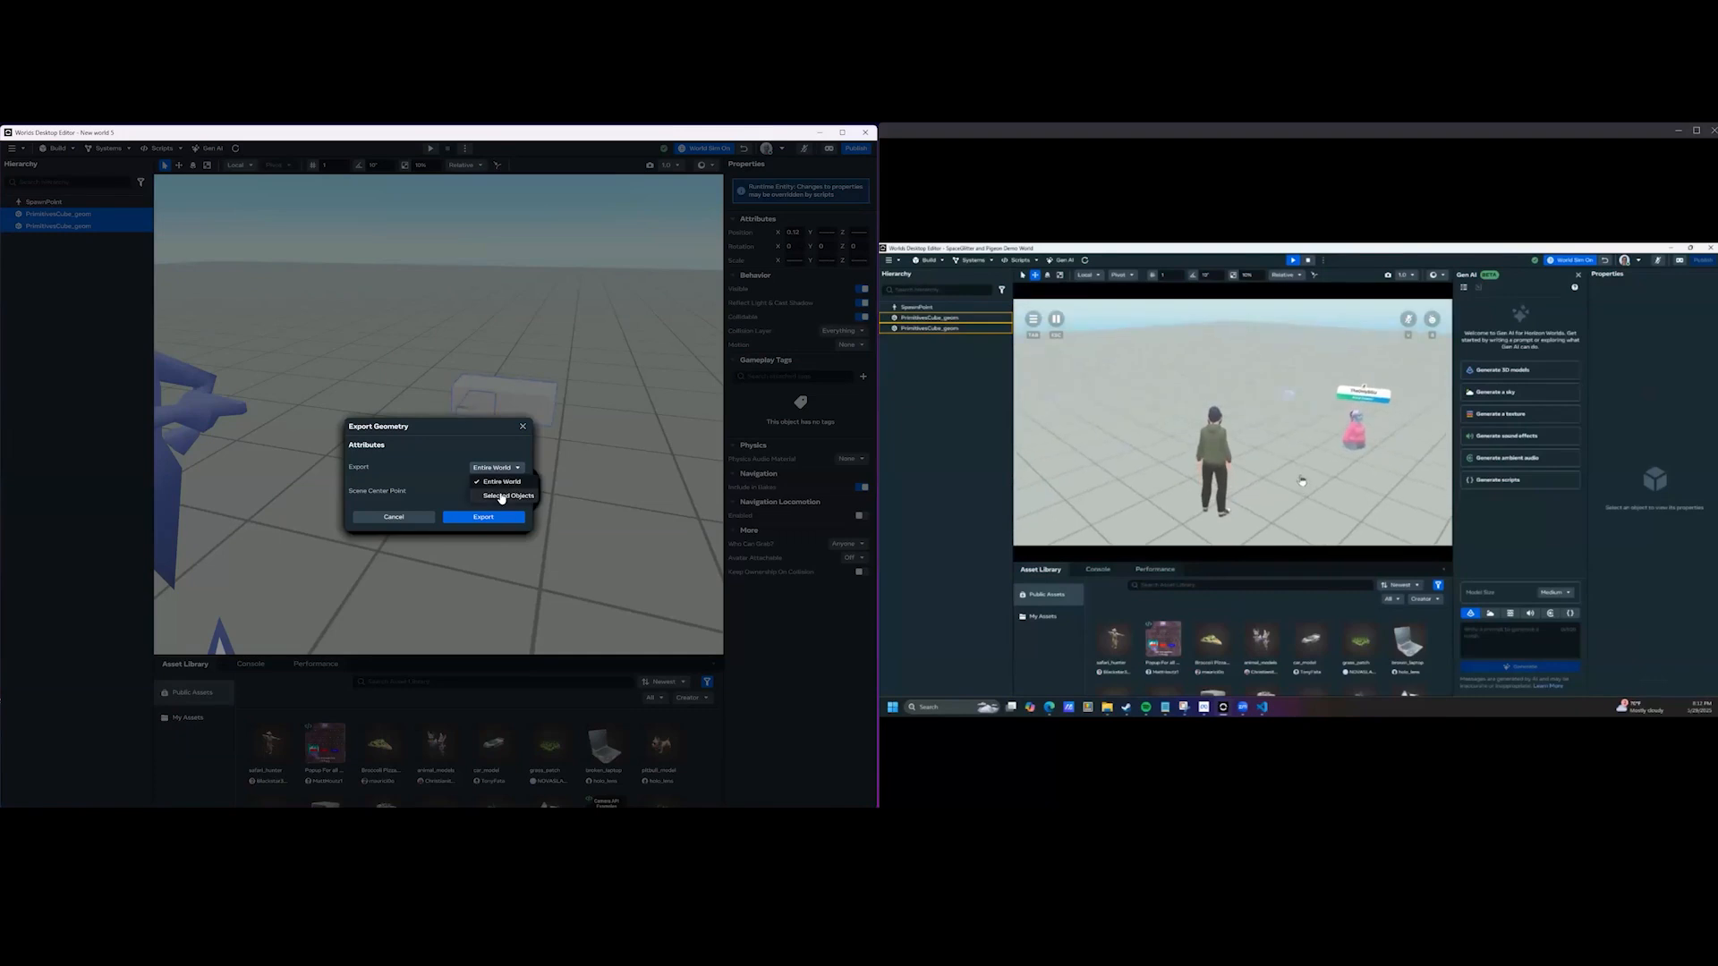
click(503, 497)
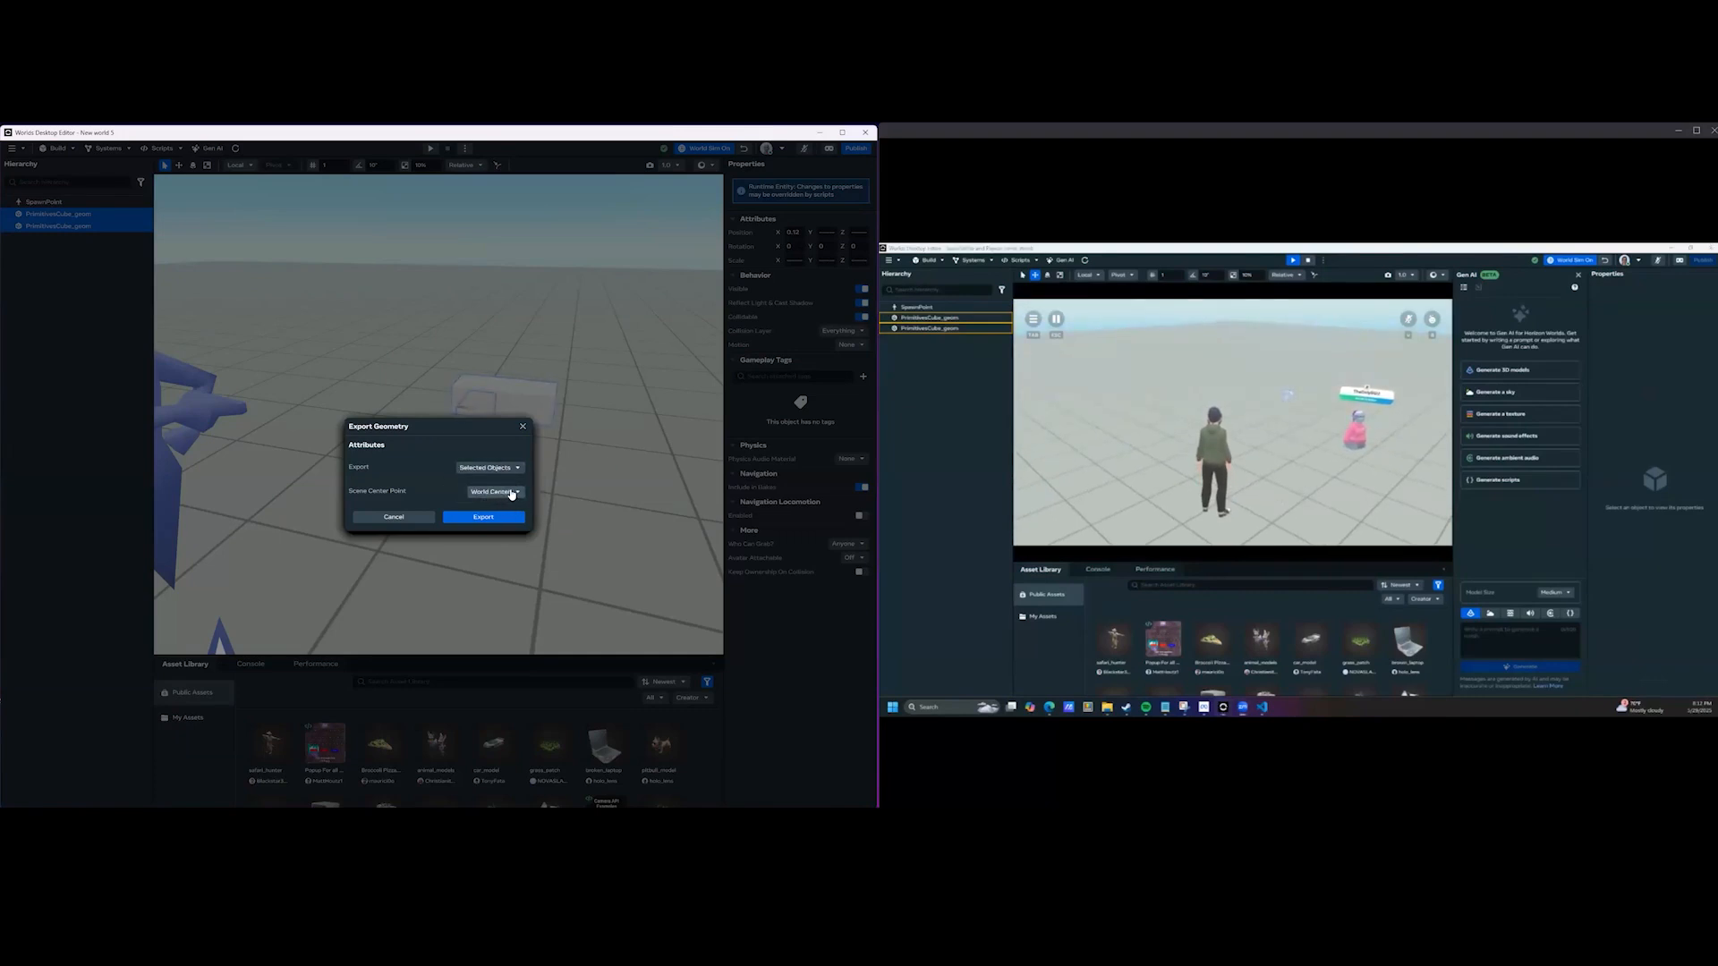
click(512, 493)
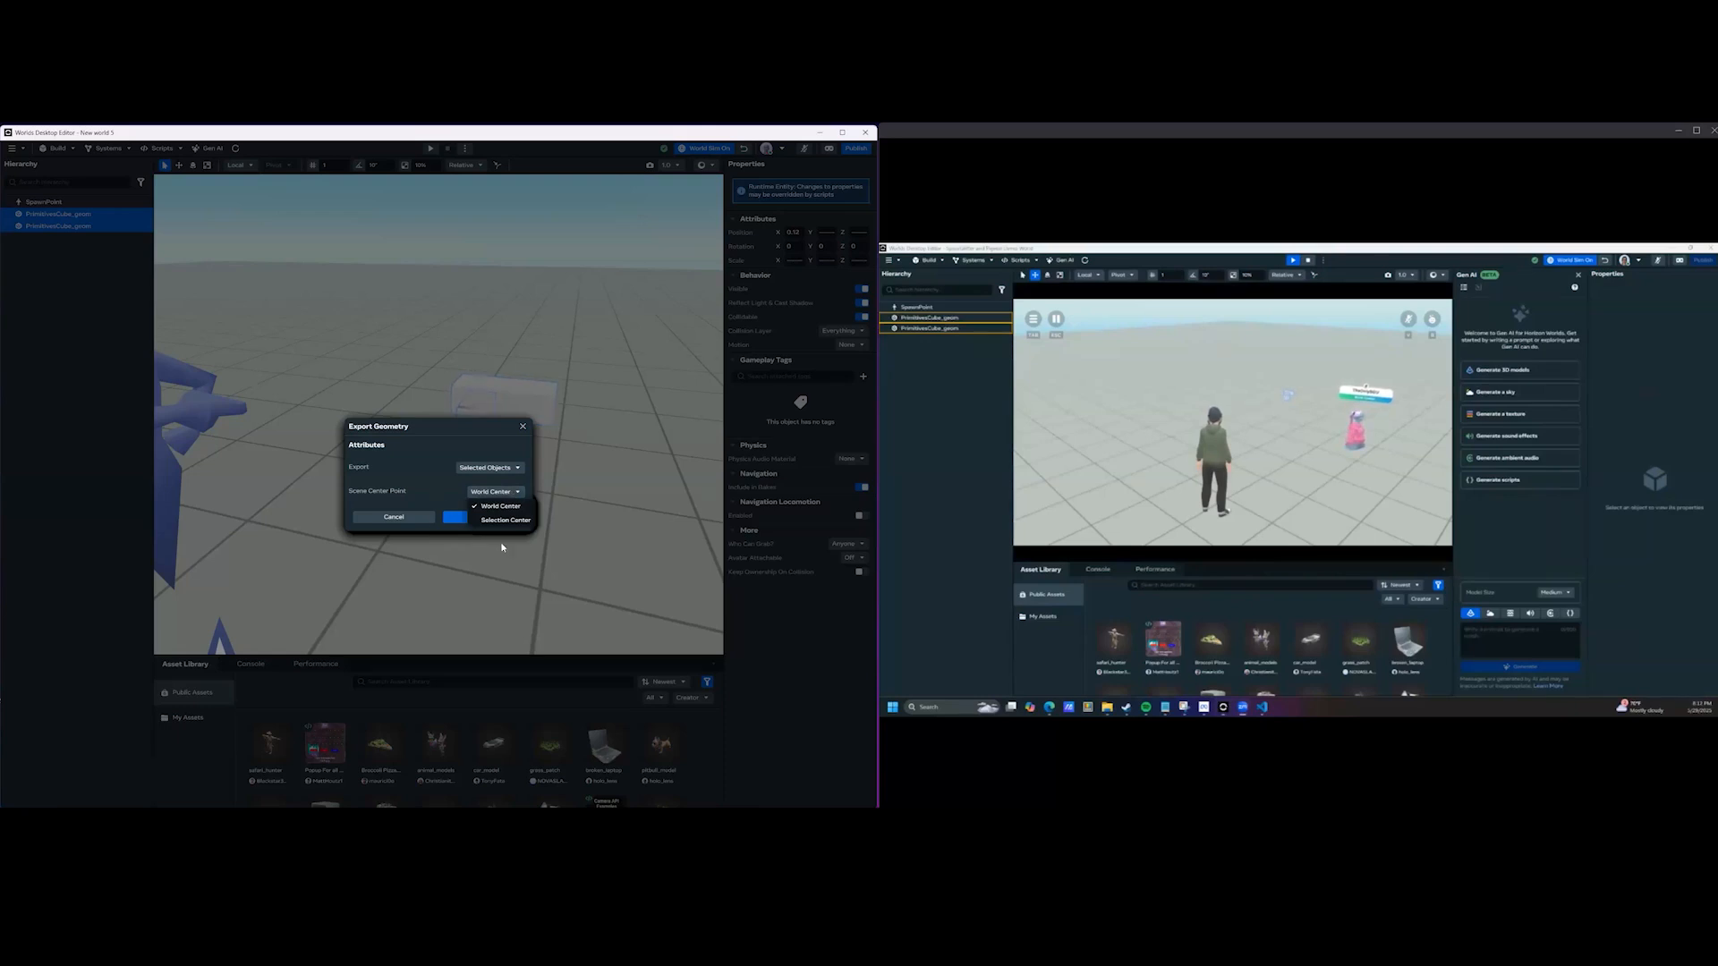
click(500, 506)
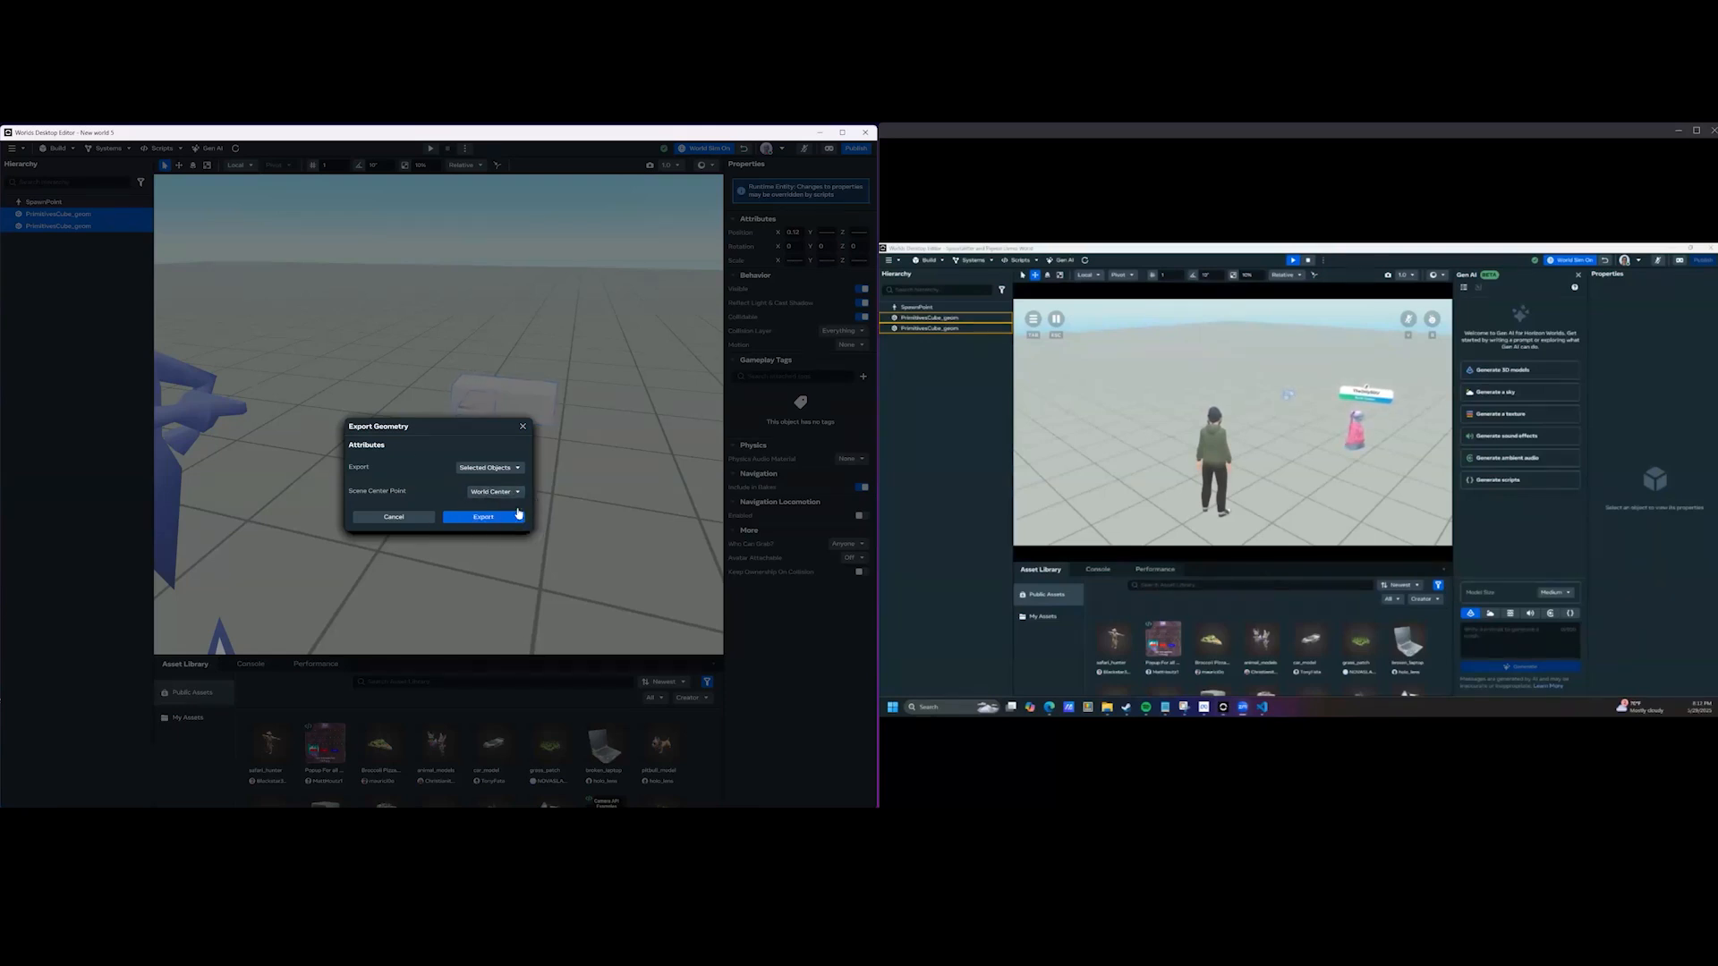
click(484, 518)
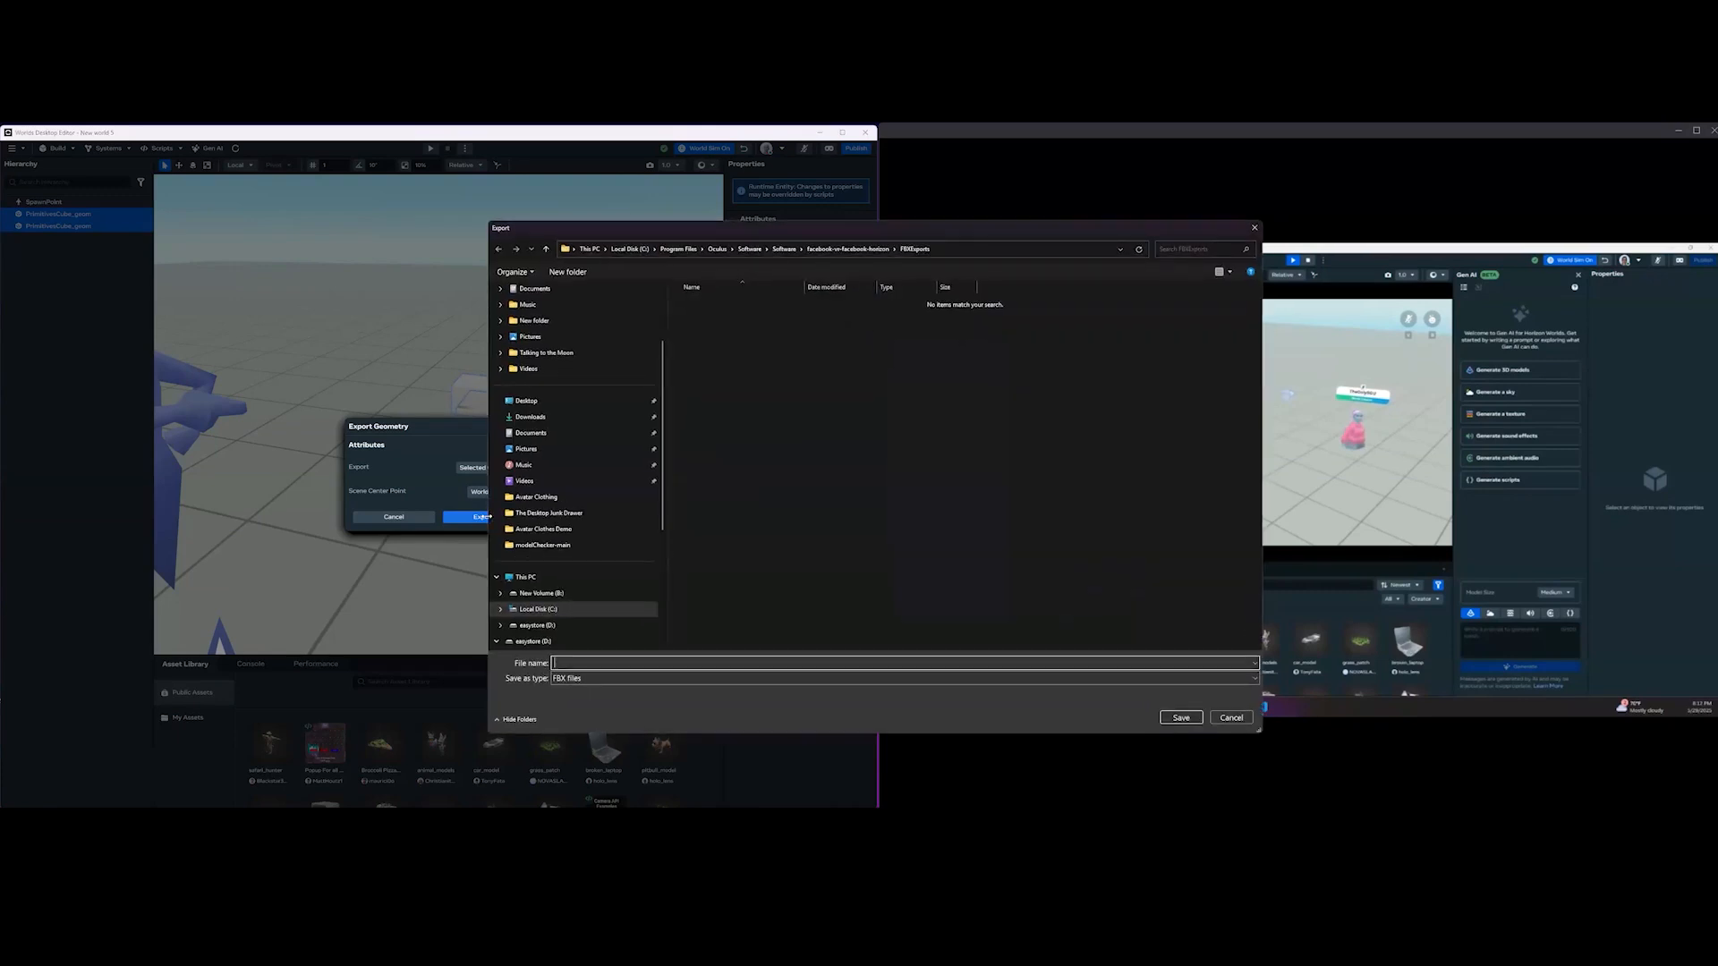
Create a folder named Pistol Demo on the Desktop and open it as the export destination.
click(528, 401)
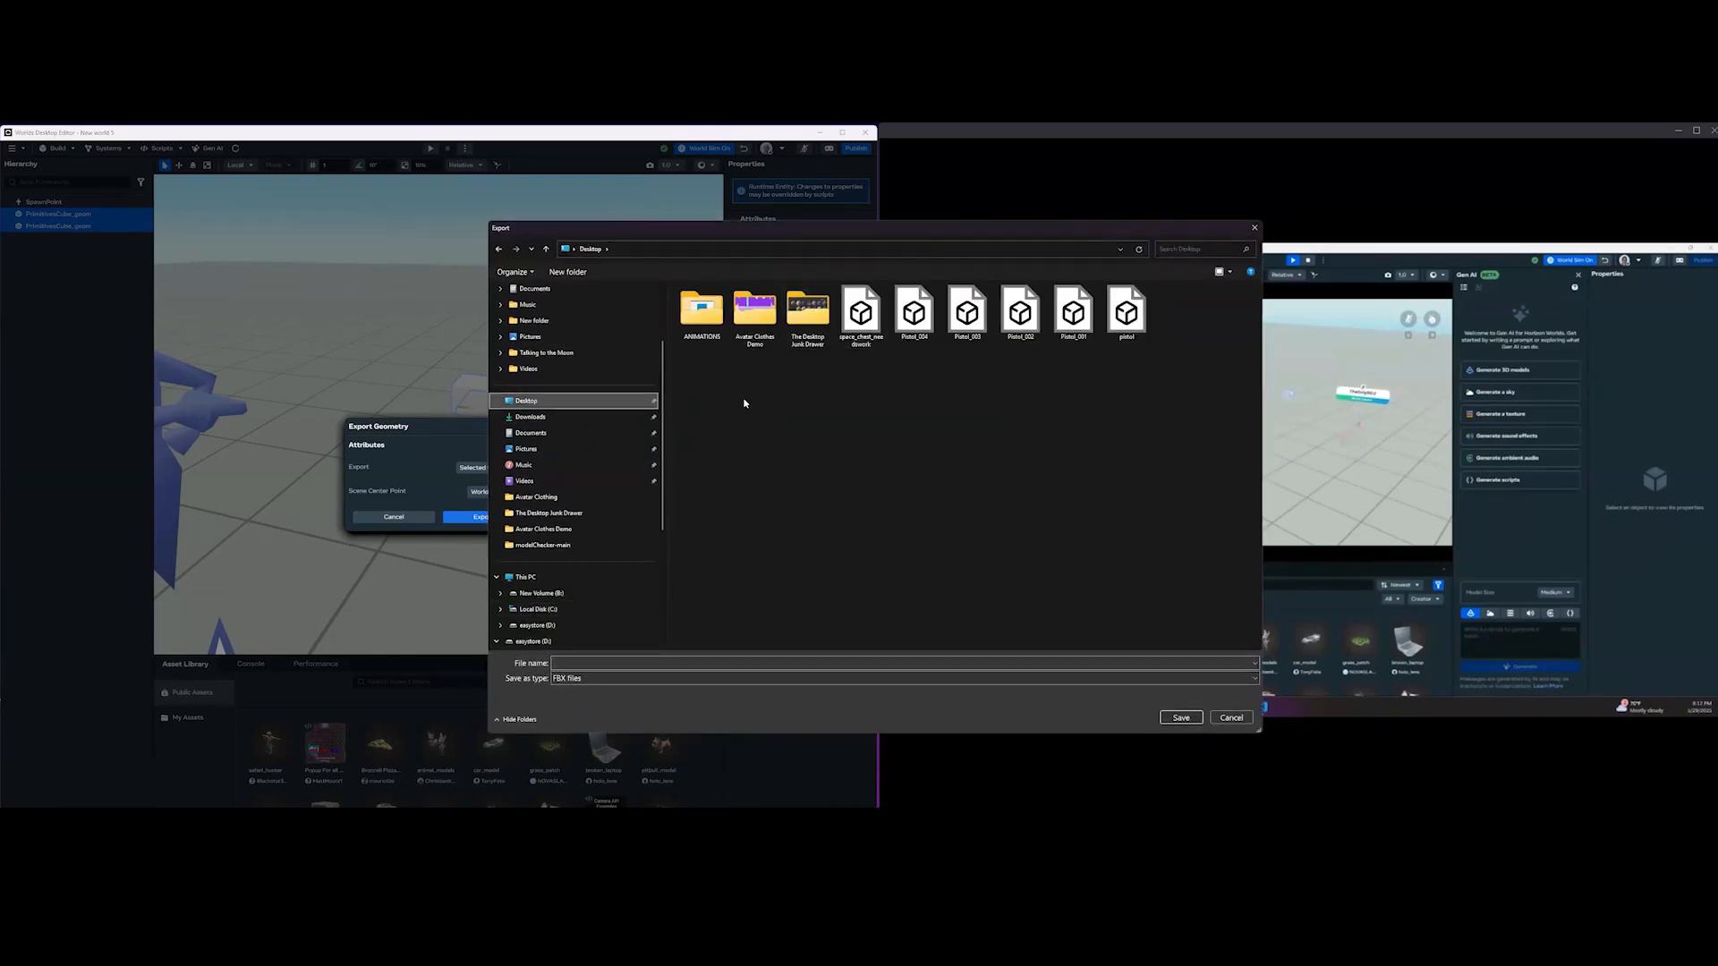
right_click(744, 402)
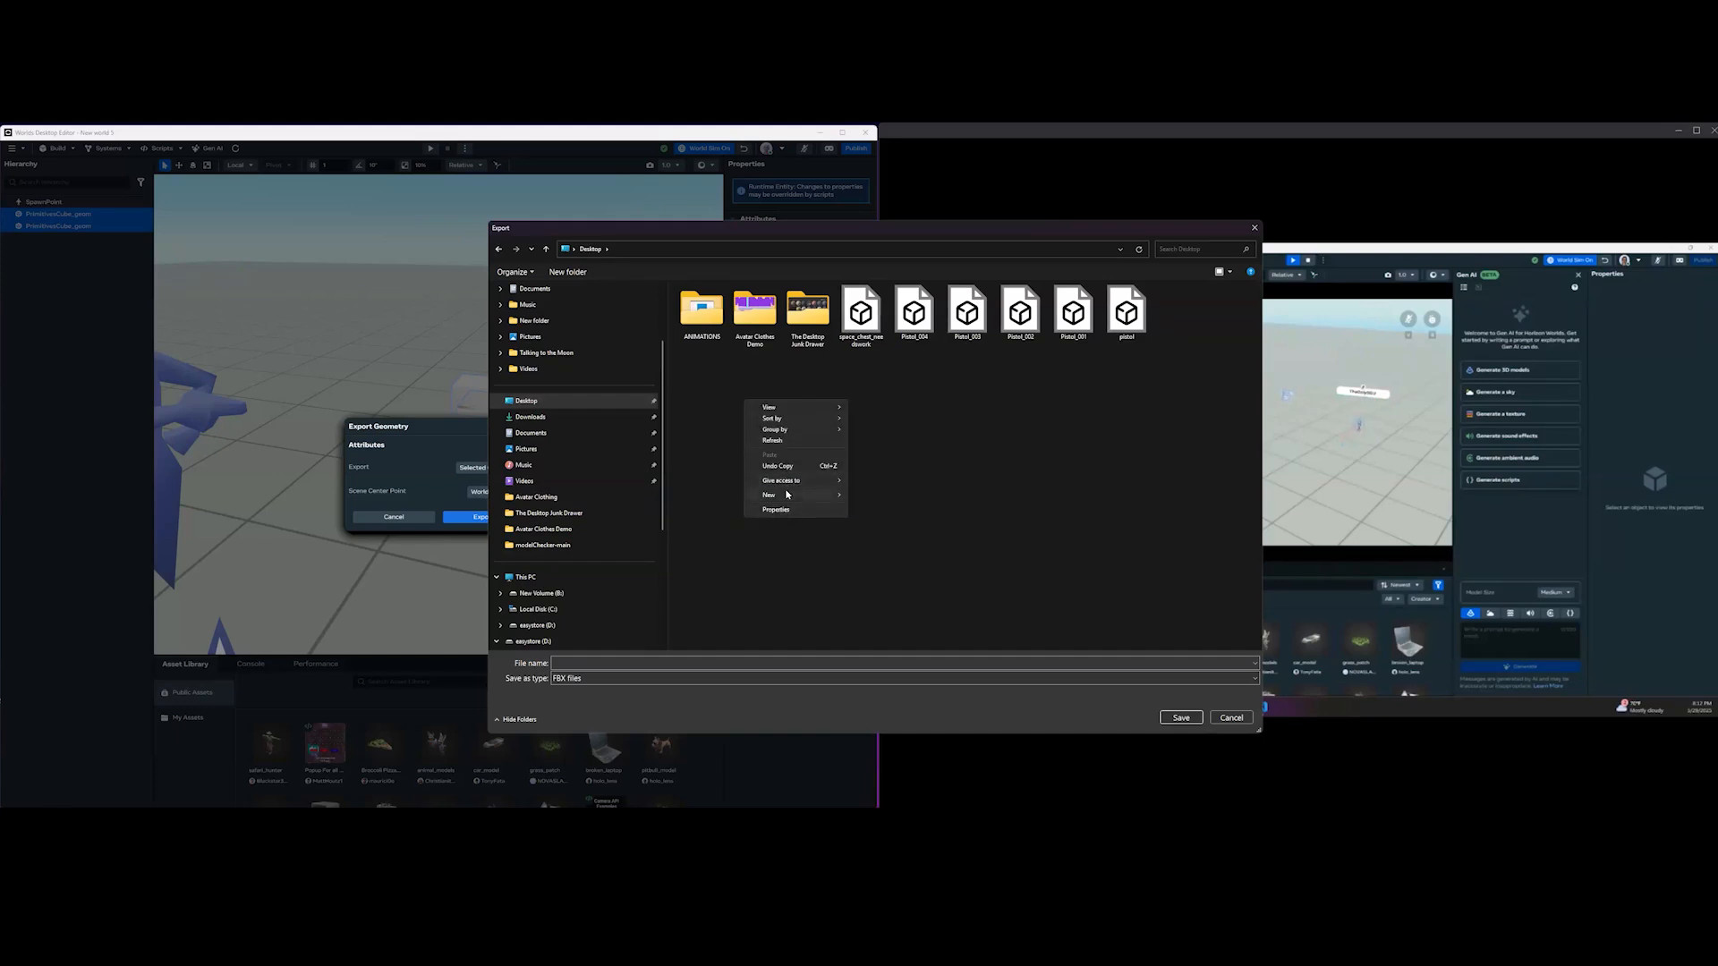
mouse_move(787, 494)
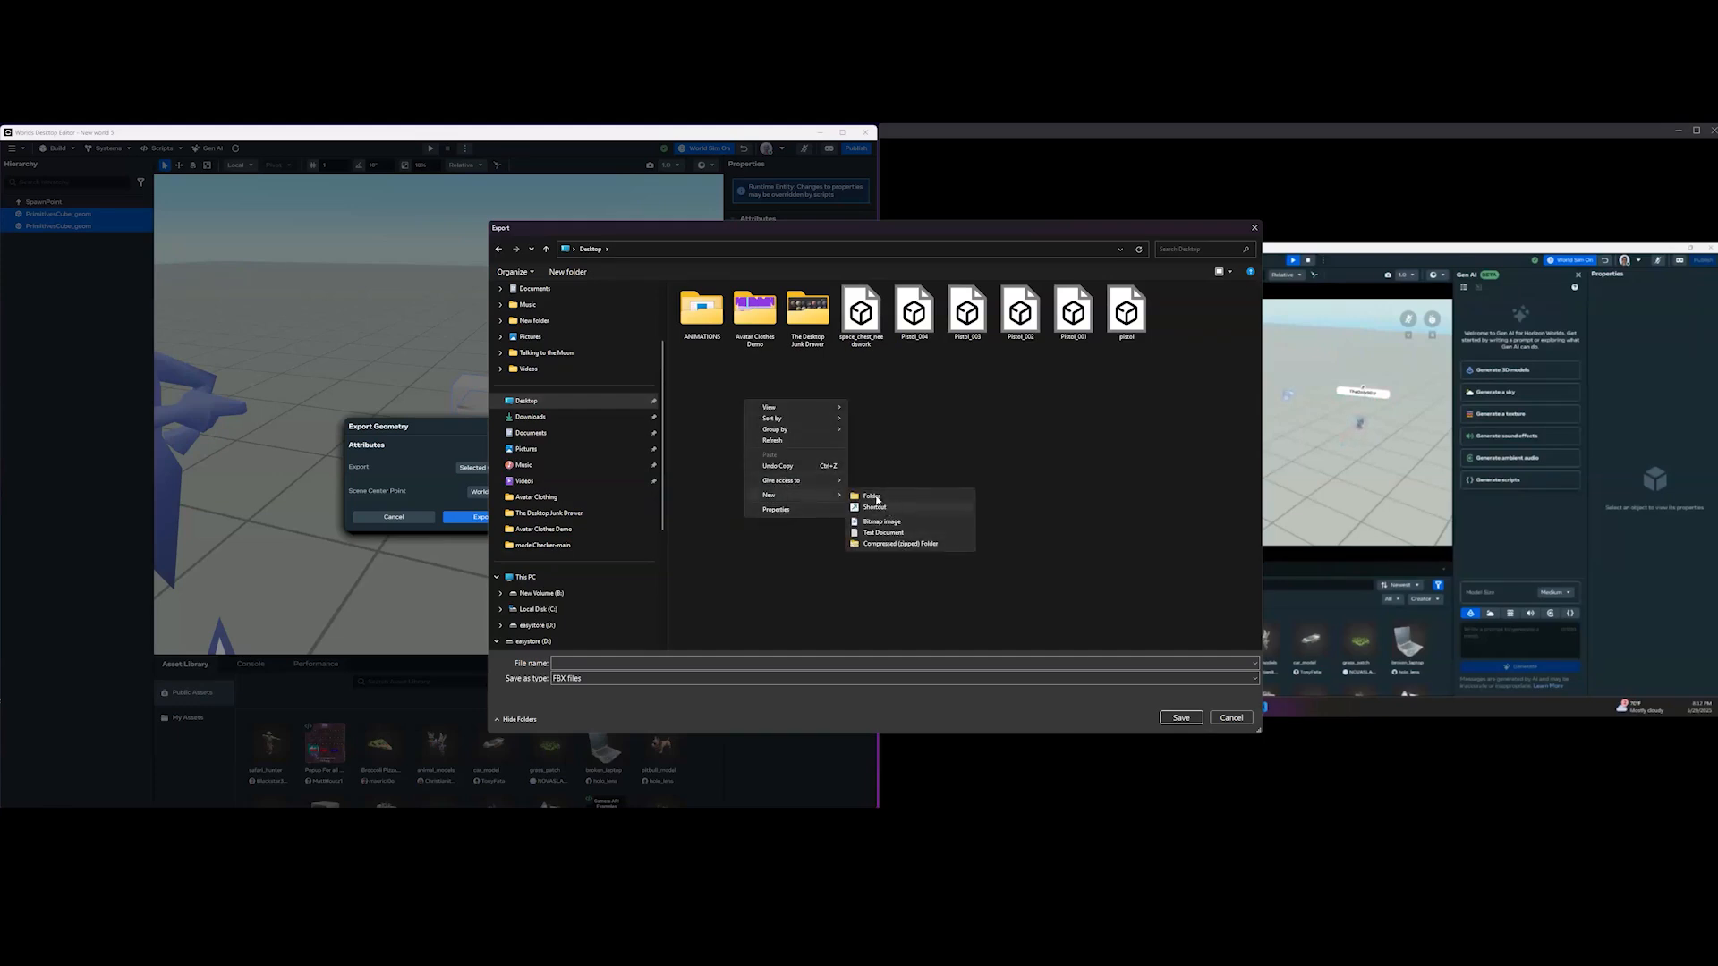
click(871, 497)
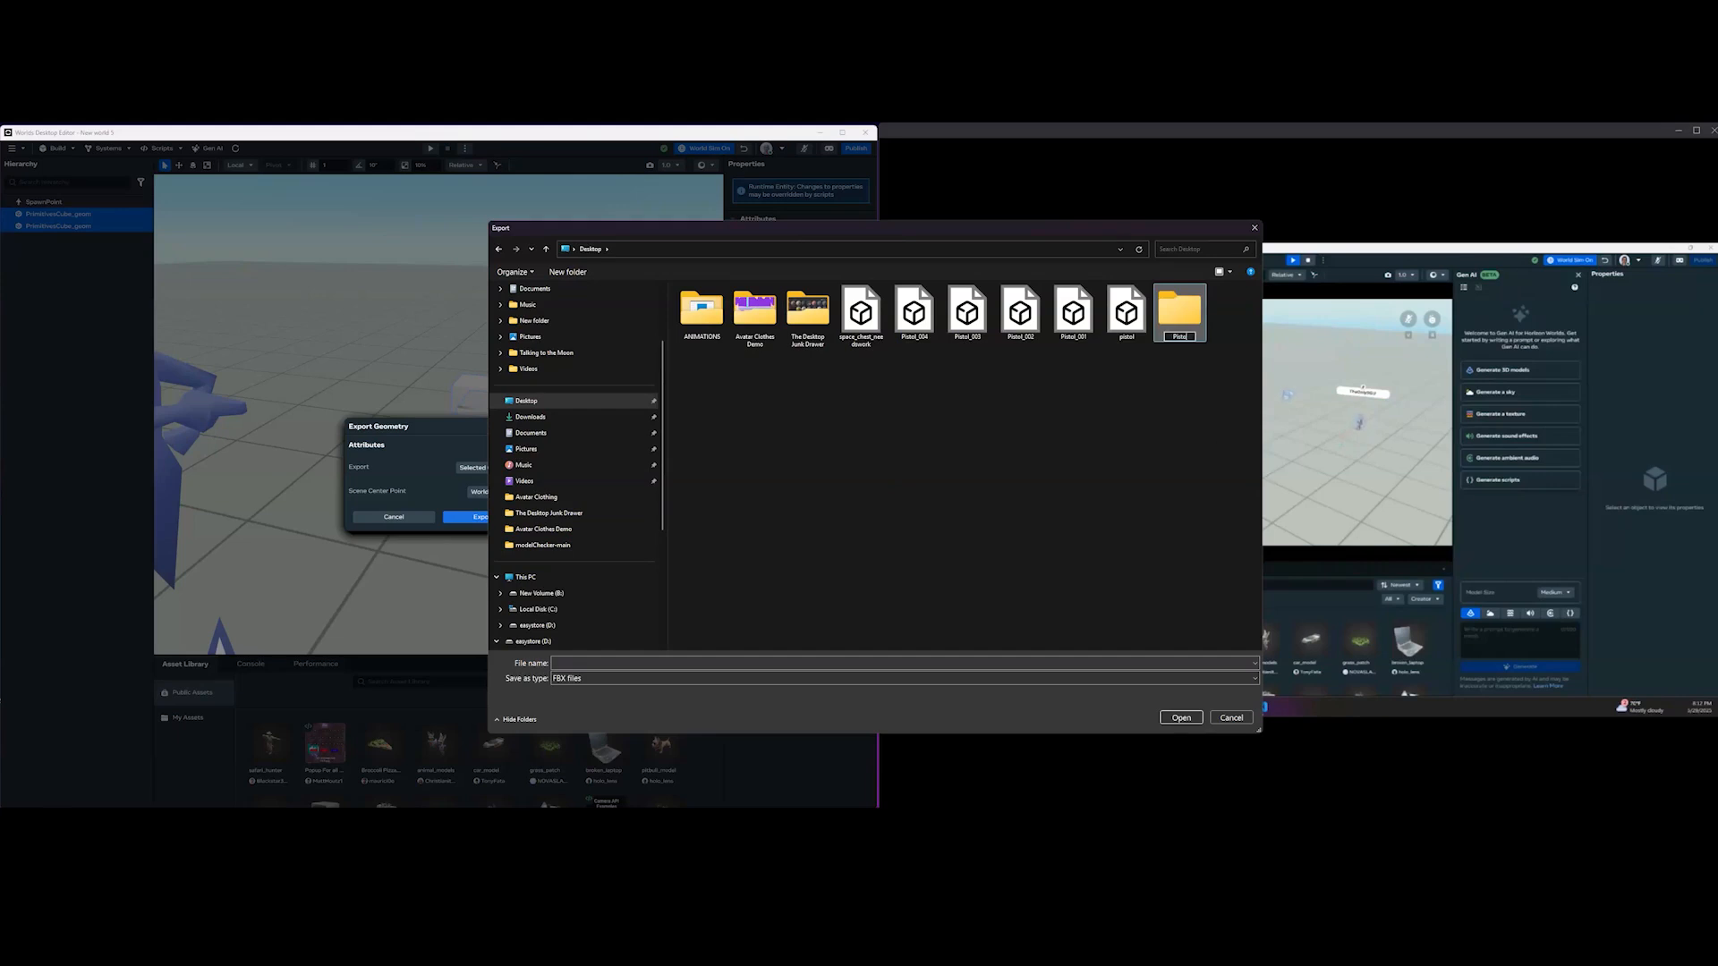
text(Pistol Demo)
key(Return)
key(Return)
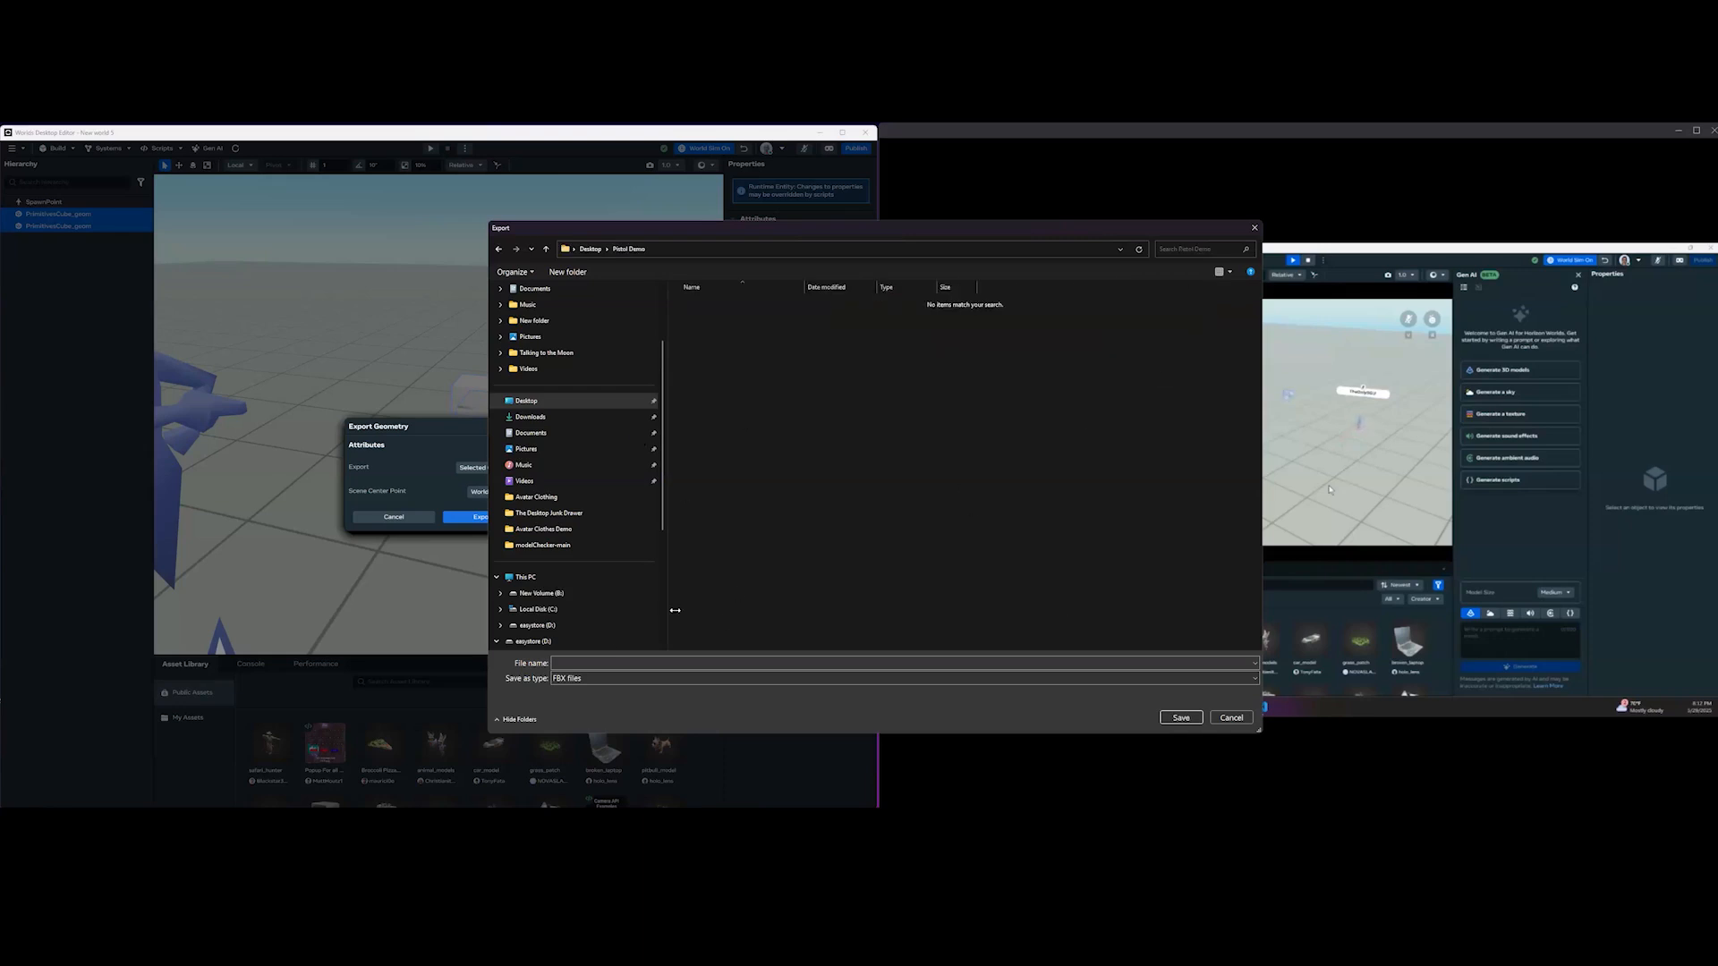
Save the exported geometry as an FBX file named PistolTemplate.
click(603, 664)
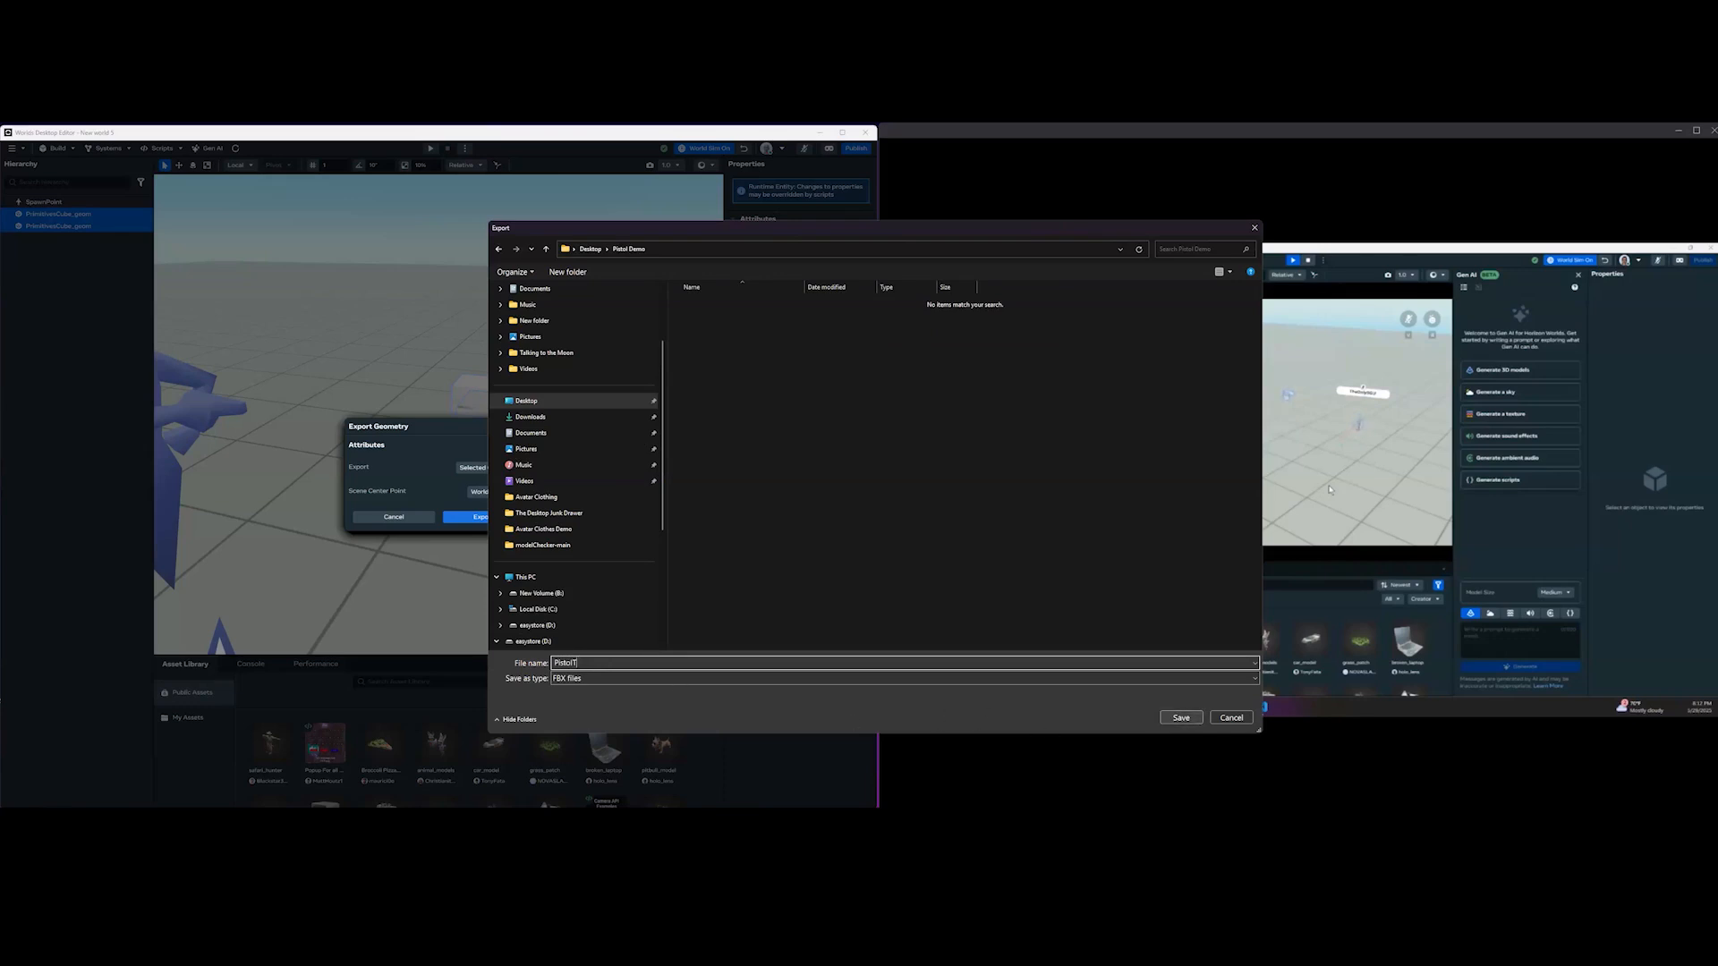
text(PistolTemplate)
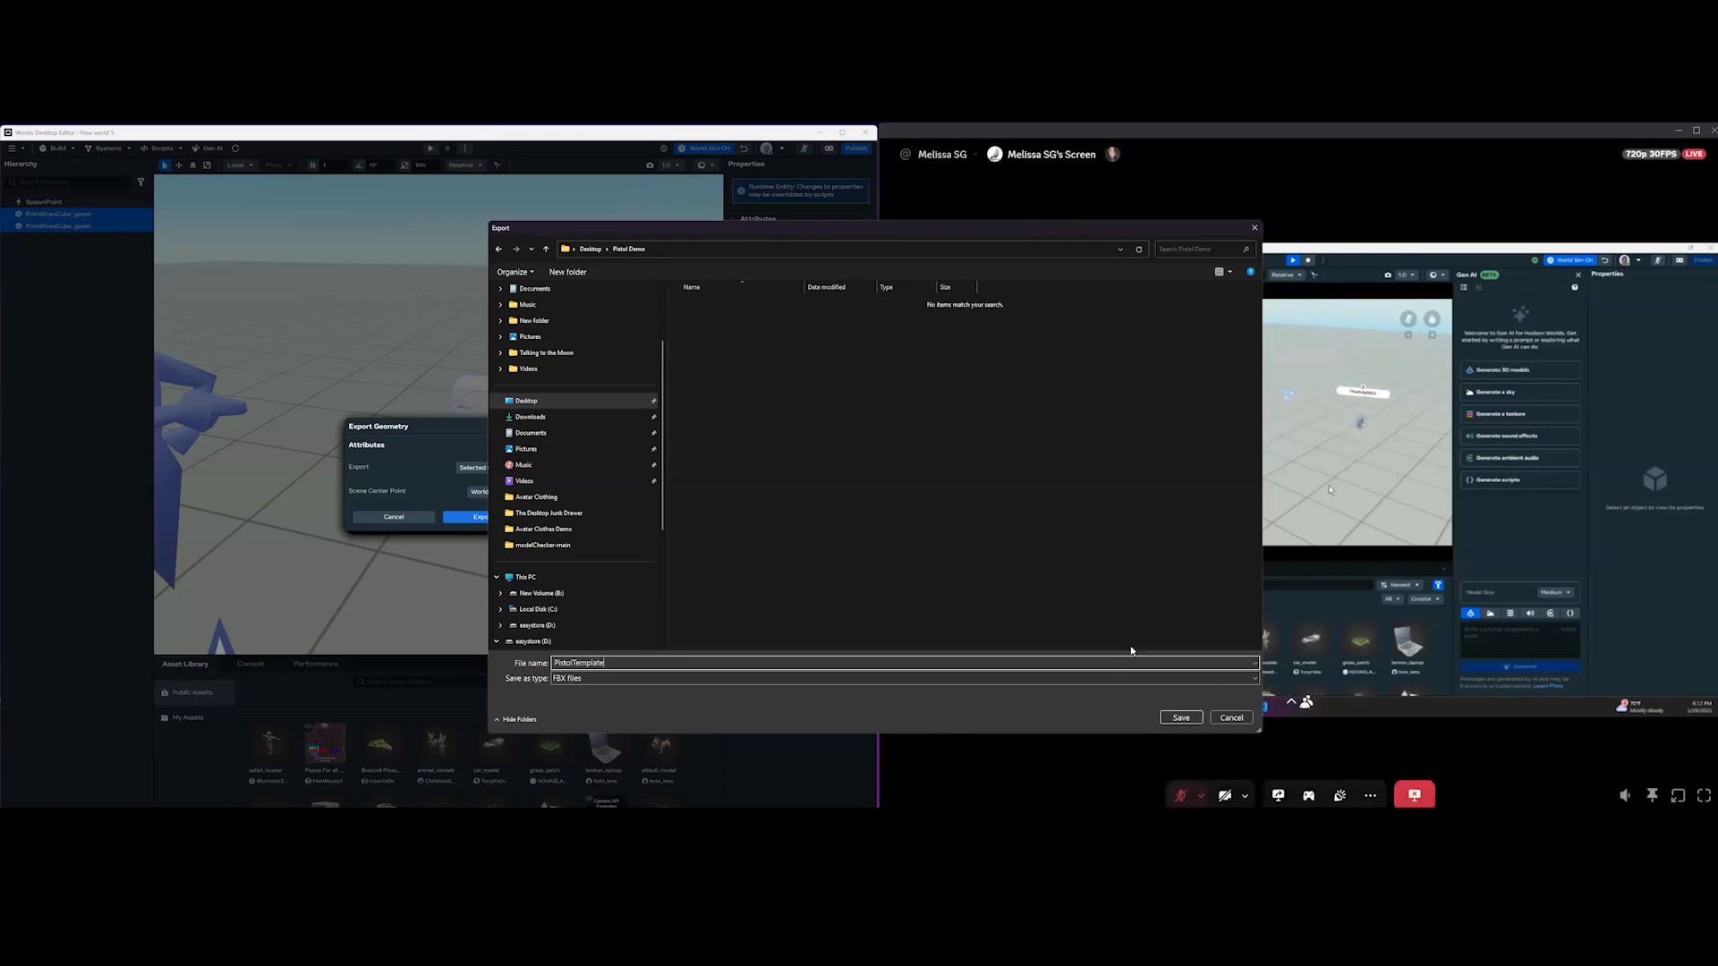
key(Return)
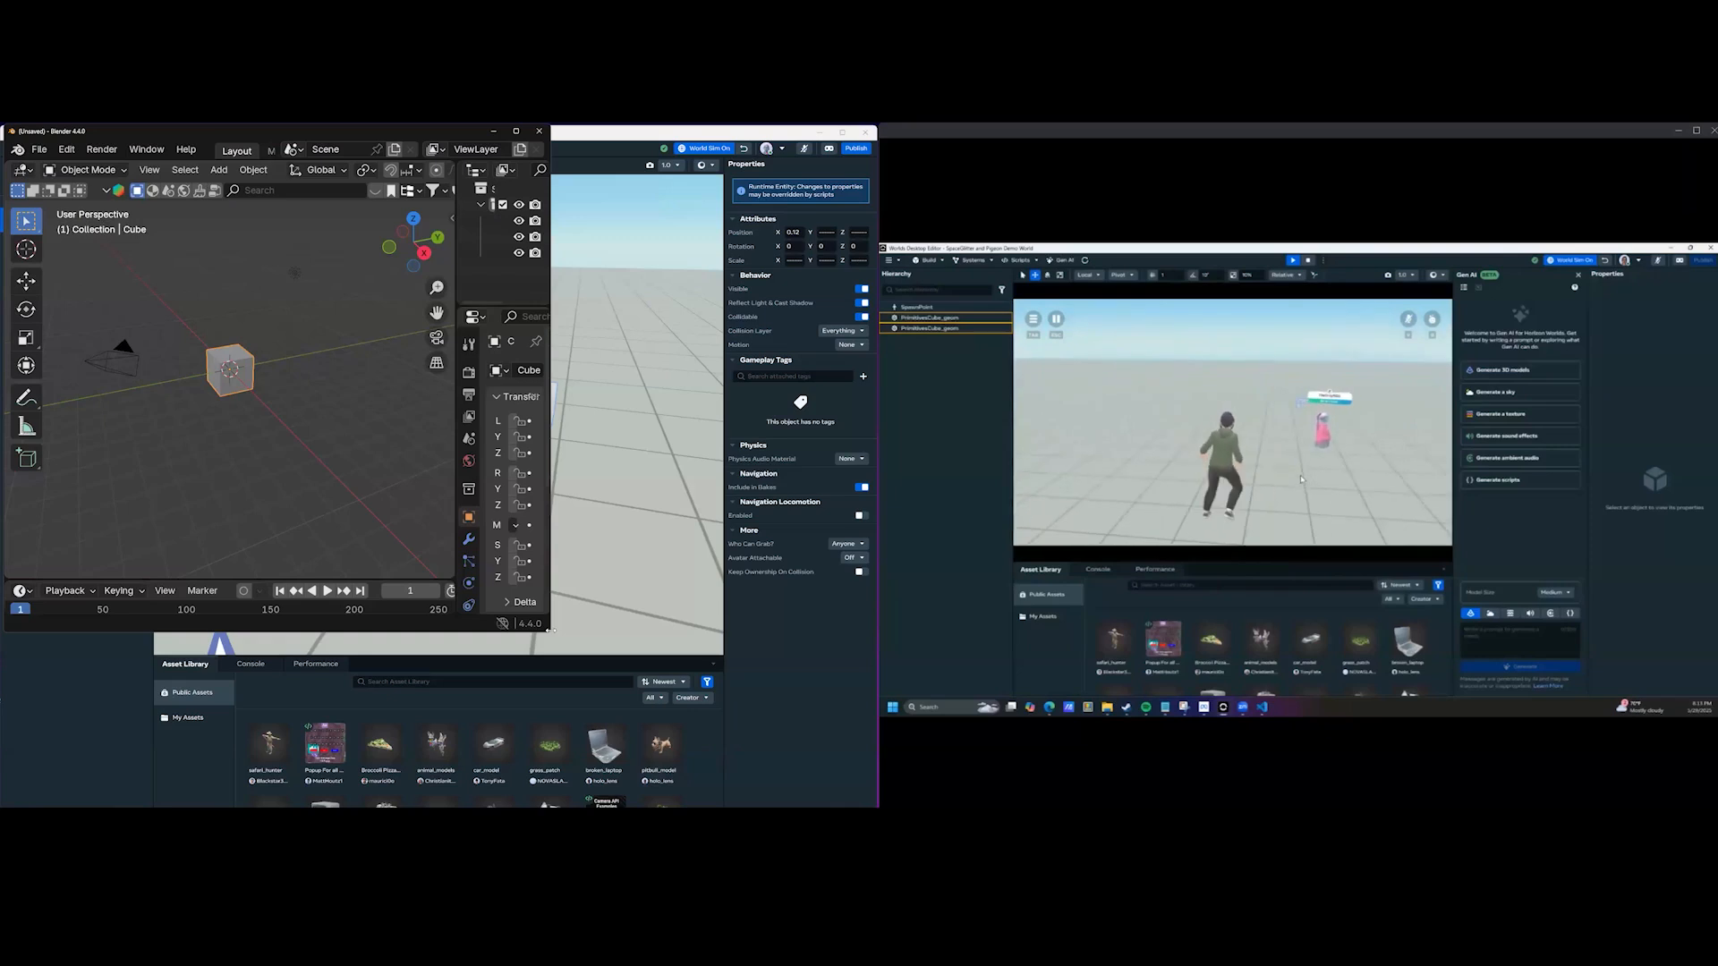
Switch to Blender, enlarge its window to fill the left half, and import PistolTemplate.fbx from the Desktop's Pistol Demo folder.
drag(549, 631, 876, 632)
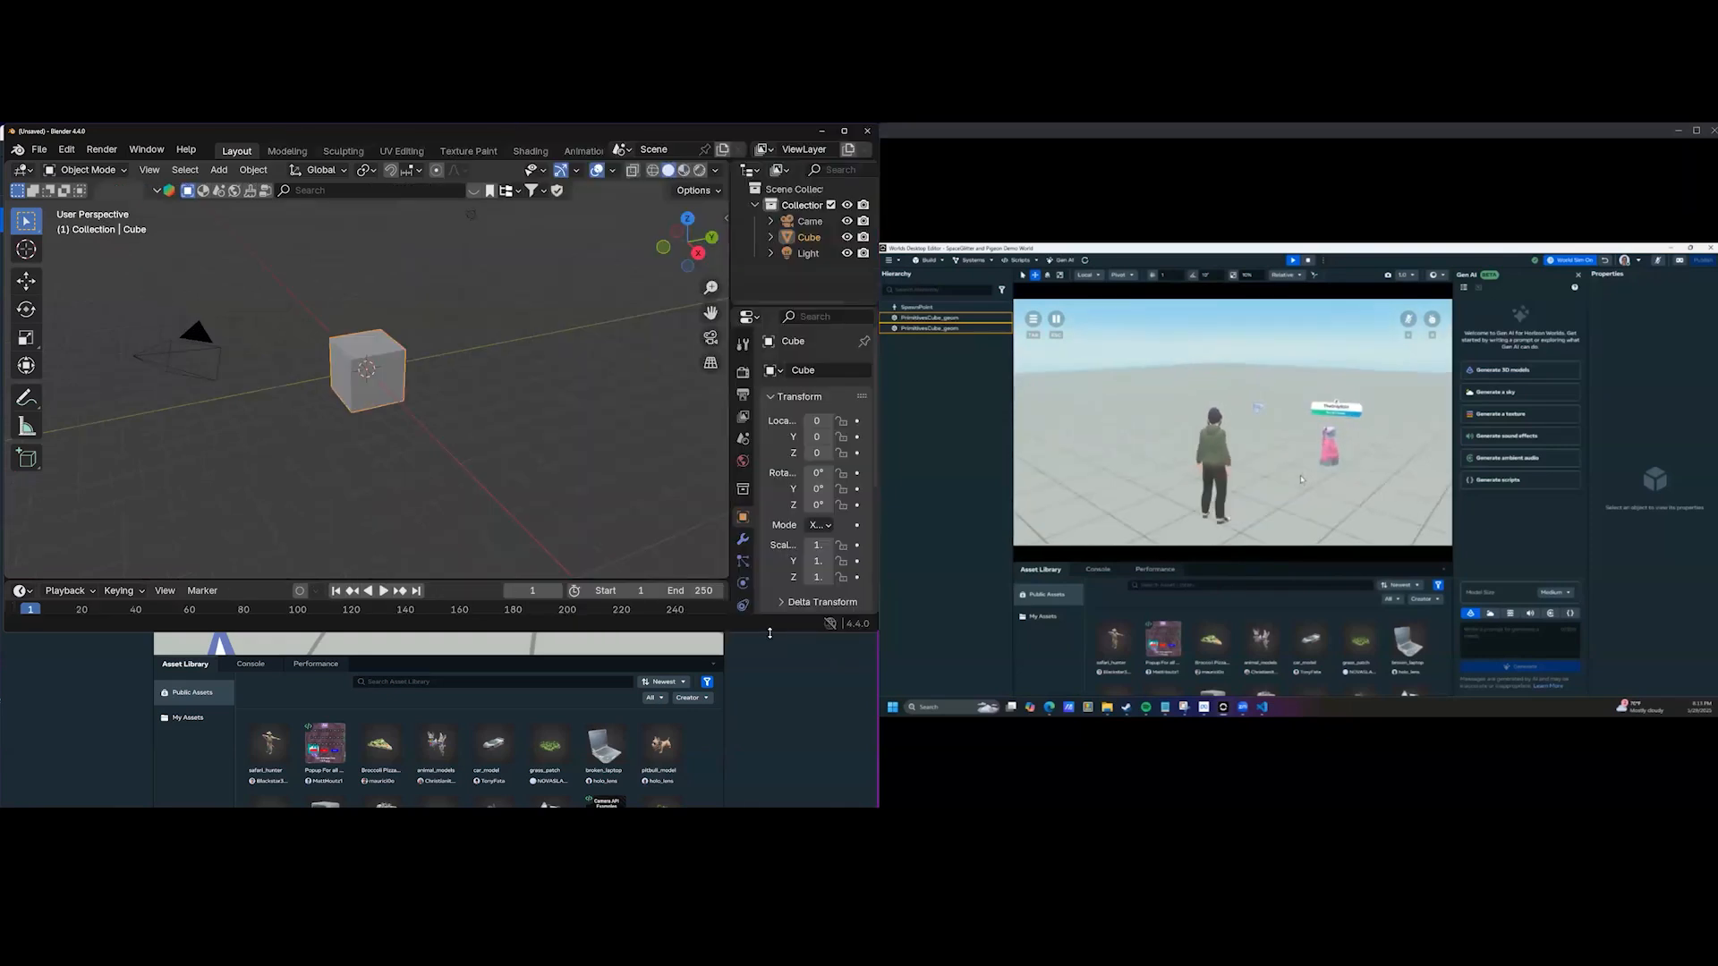
drag(769, 632, 770, 807)
click(39, 148)
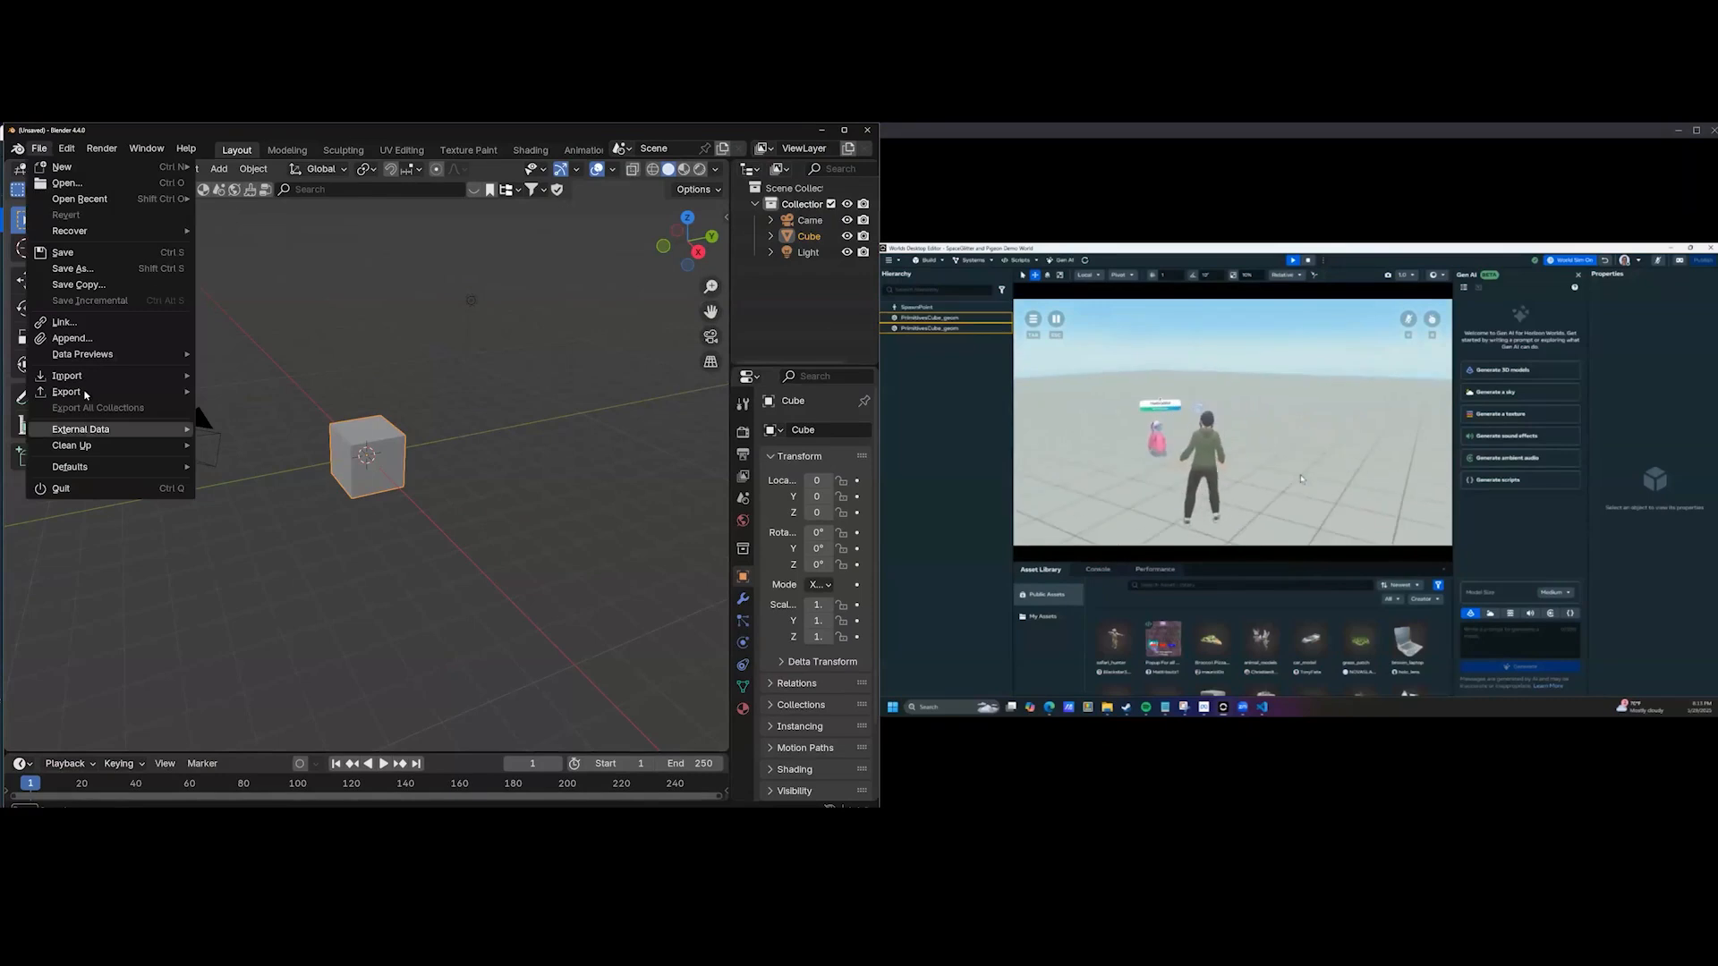
mouse_move(71, 376)
click(241, 520)
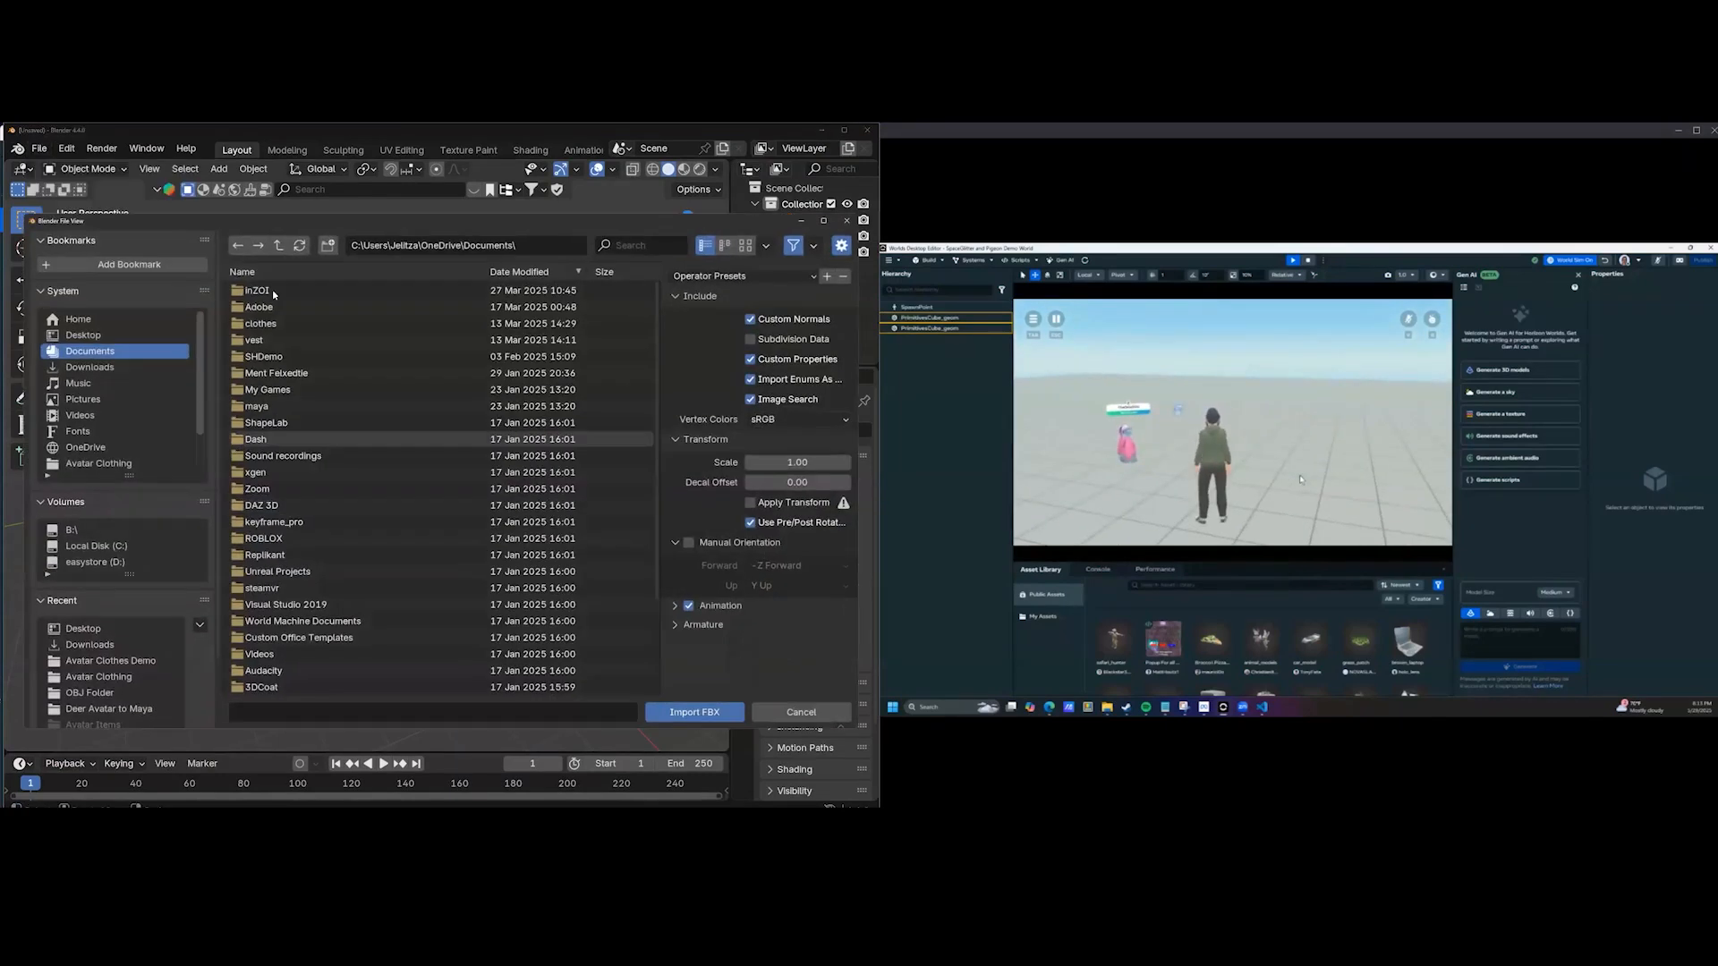
click(99, 335)
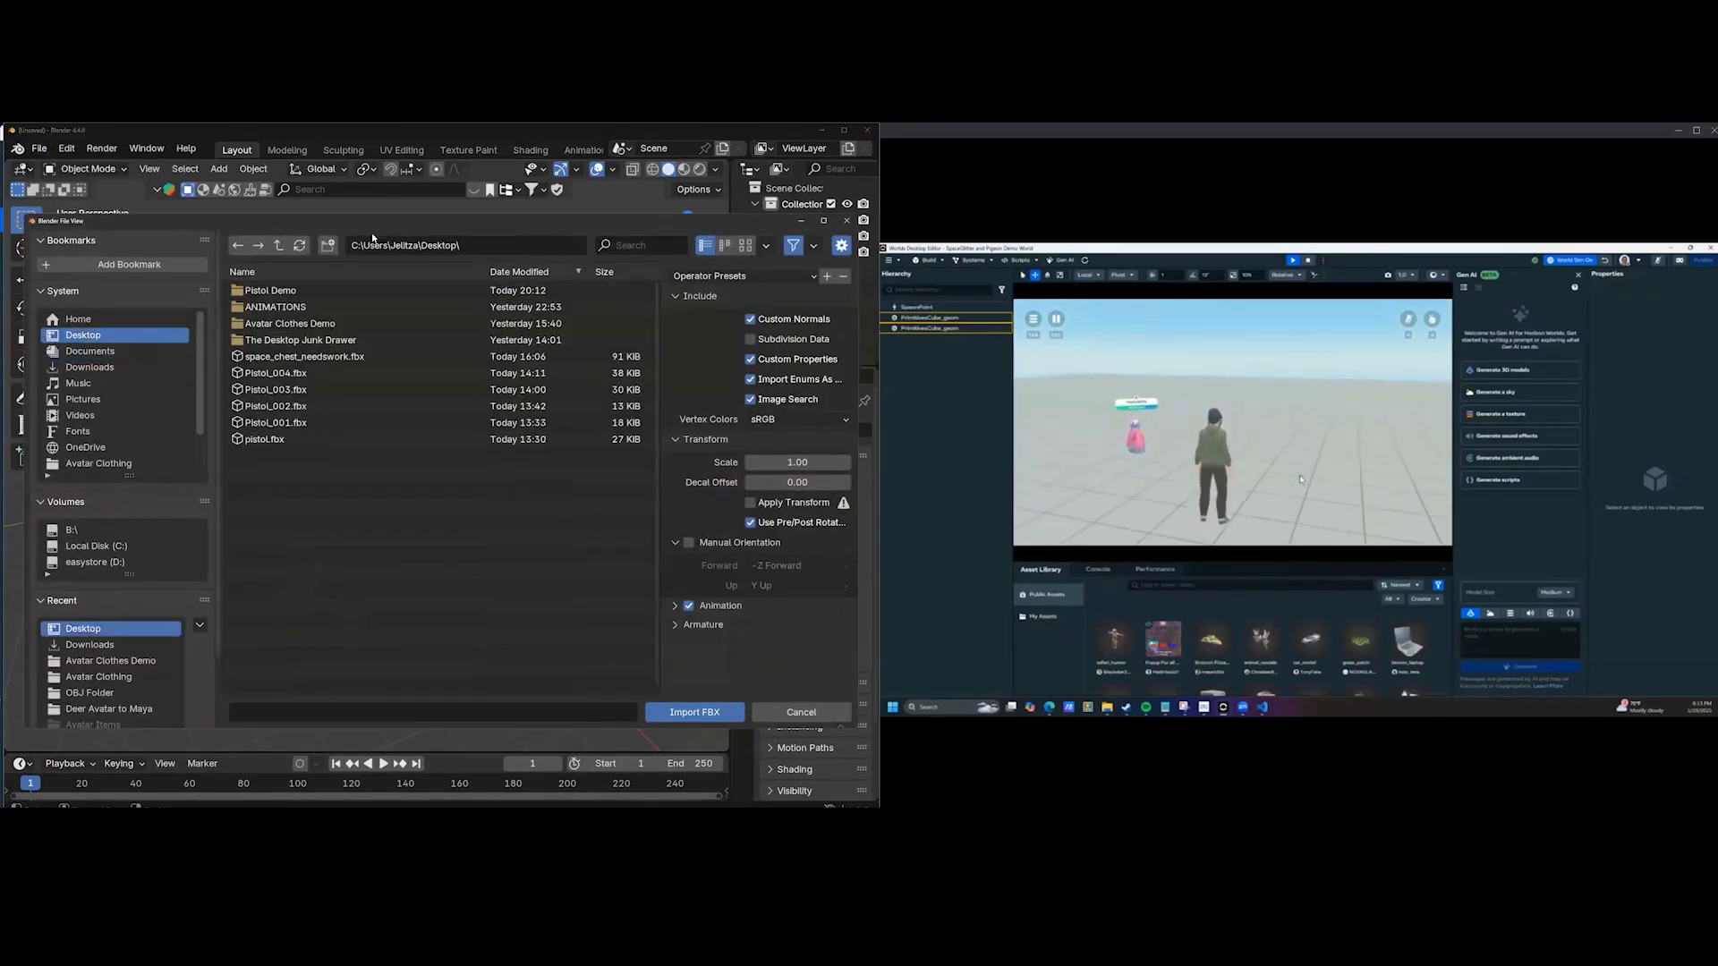
double_click(283, 292)
click(283, 291)
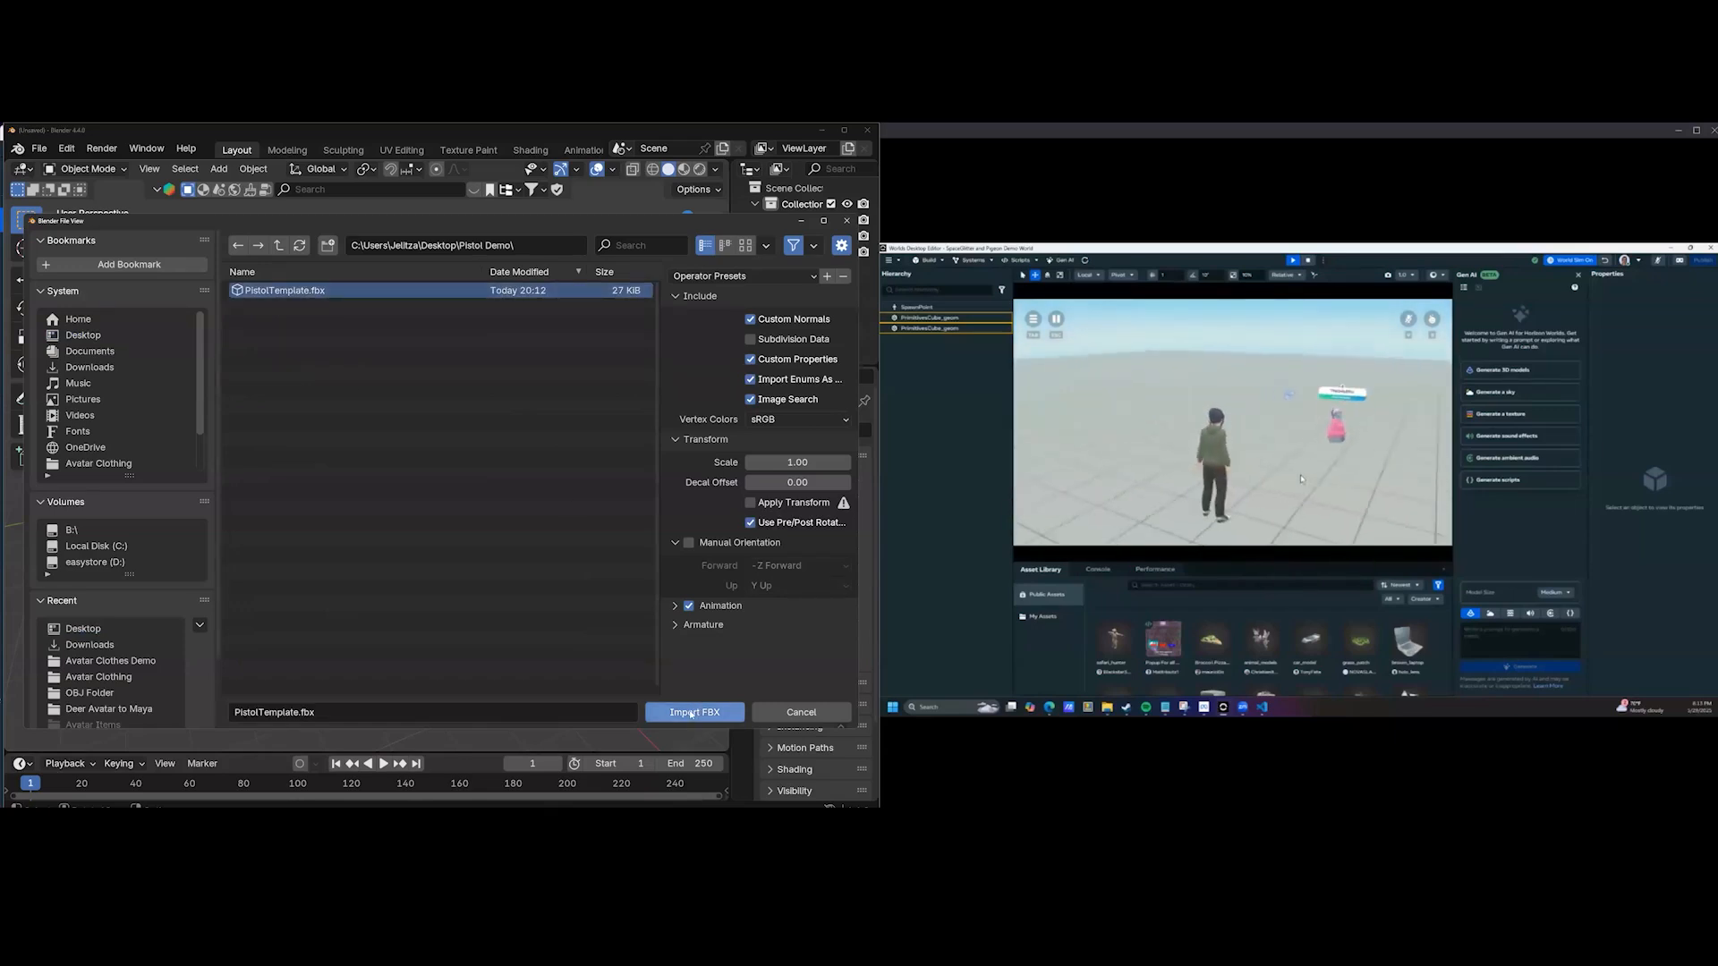
click(691, 712)
Delete the default cube, camera and light from the scene, keeping only the imported blocks.
middle_drag(506, 574, 444, 513)
drag(531, 535, 290, 471)
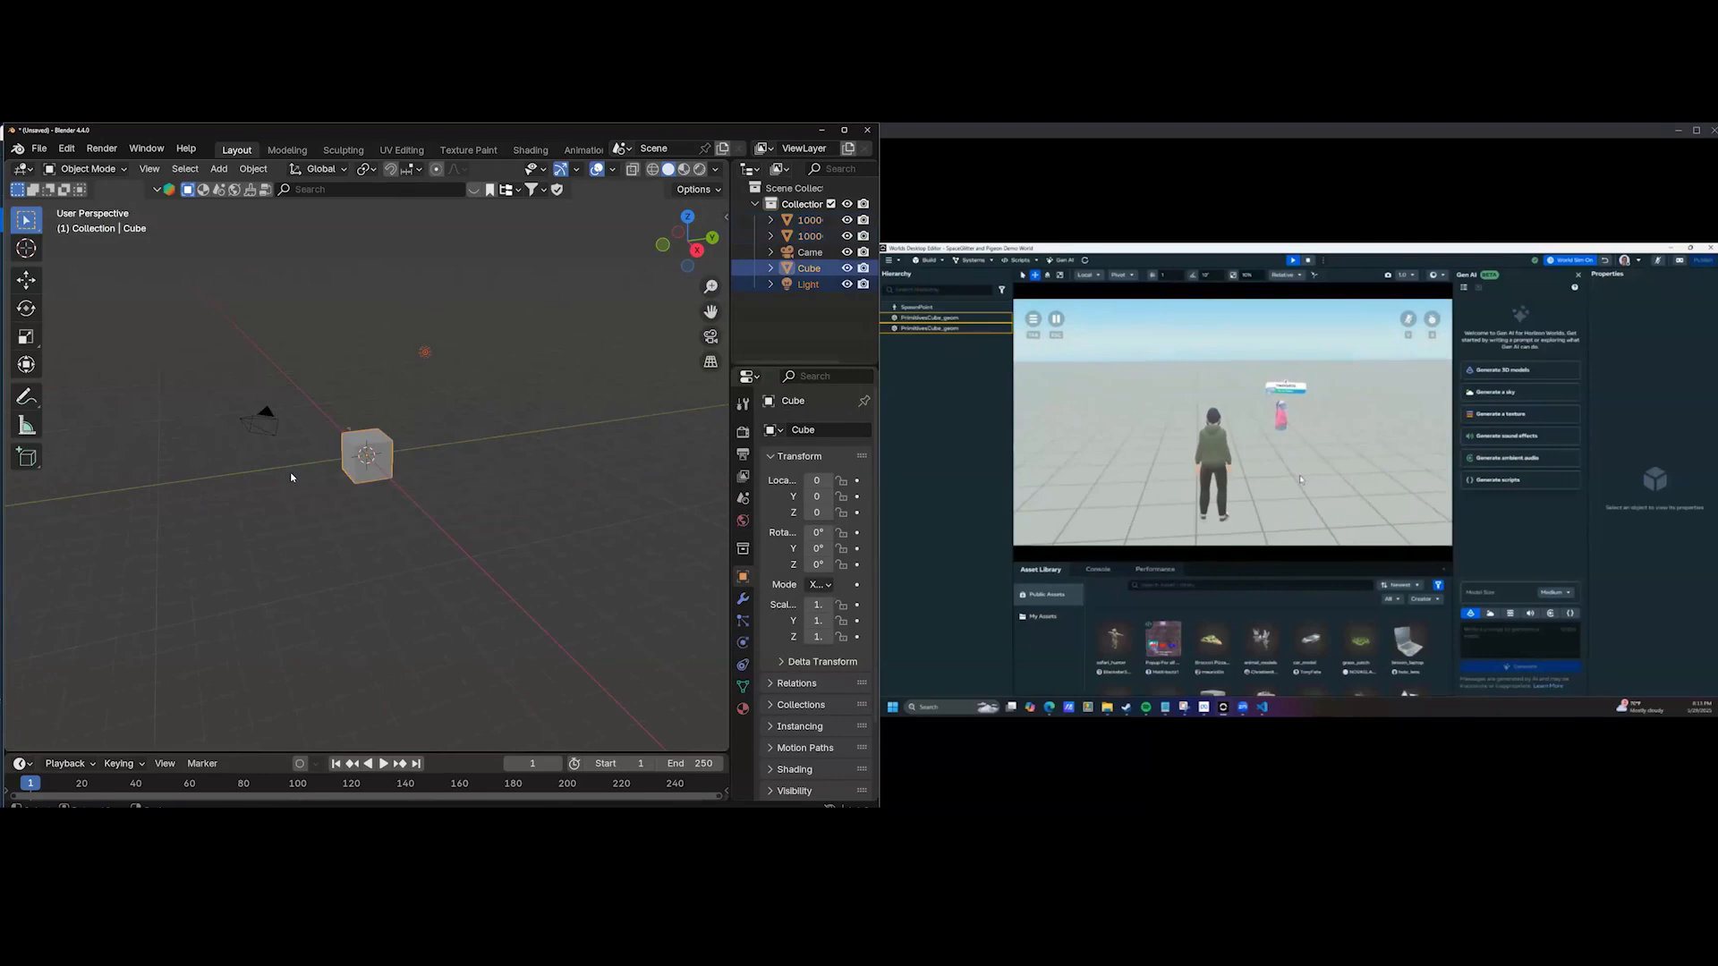
key(x)
click(294, 477)
click(261, 420)
key(x)
click(295, 481)
Scale the vertical handle block along the global X axis to about 0.52 of its width.
middle_drag(376, 479, 349, 525)
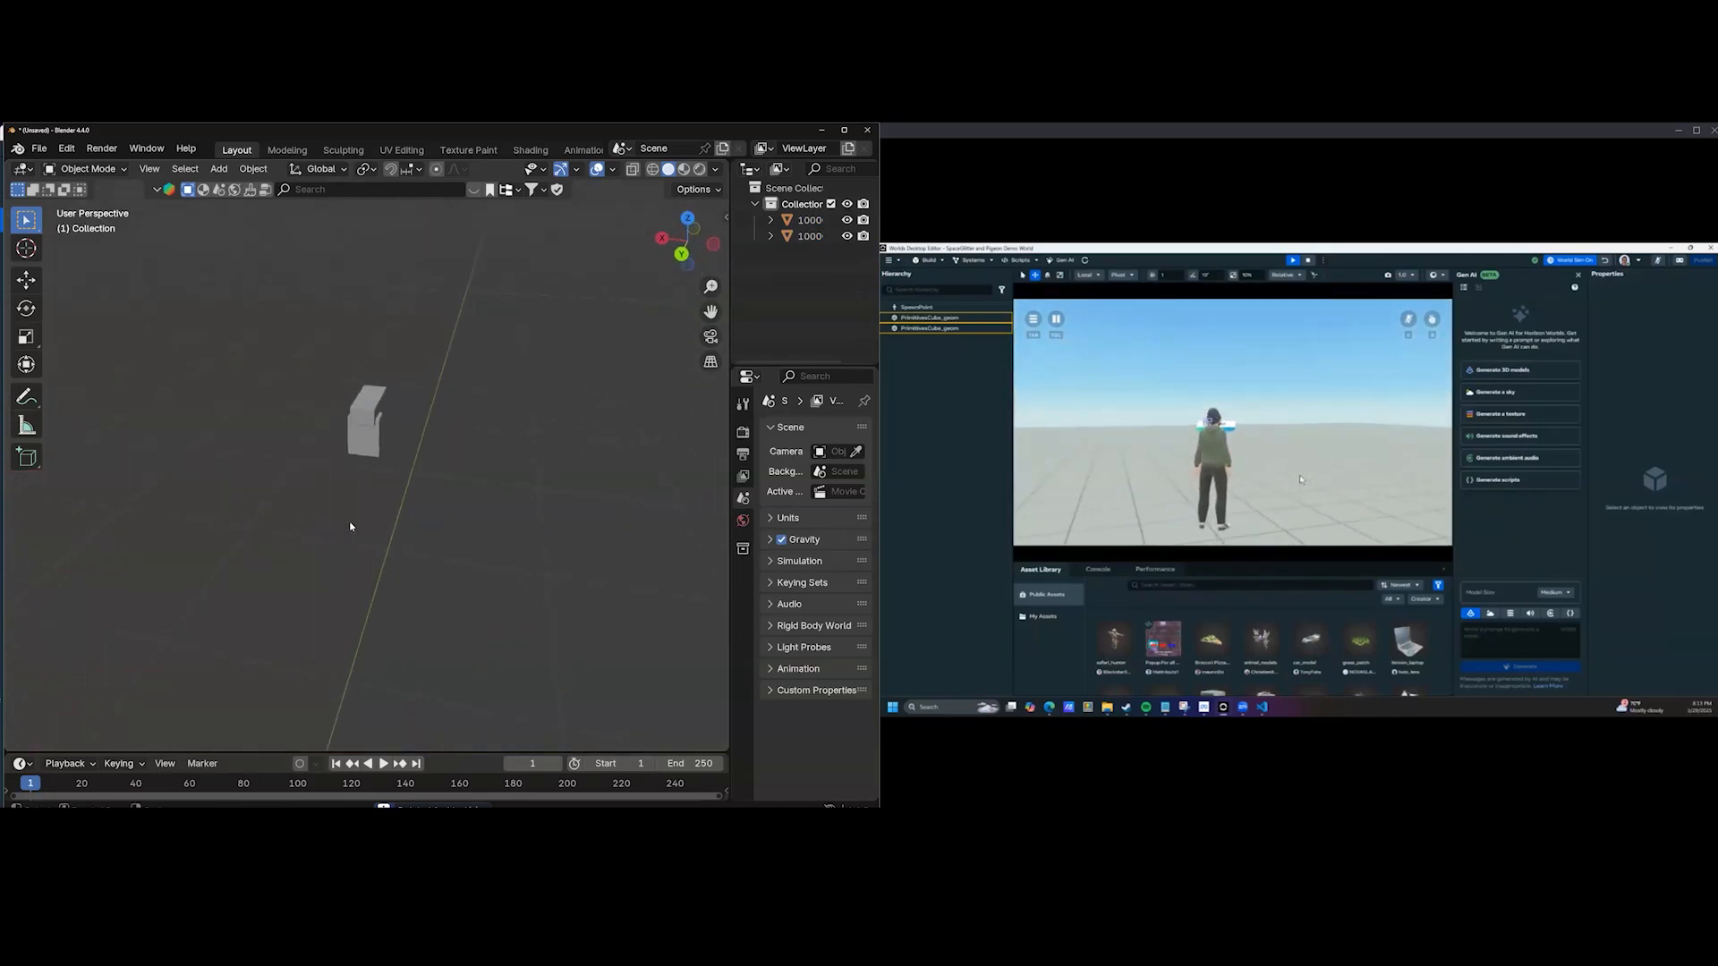
scroll(374, 455, up, 3)
click(378, 438)
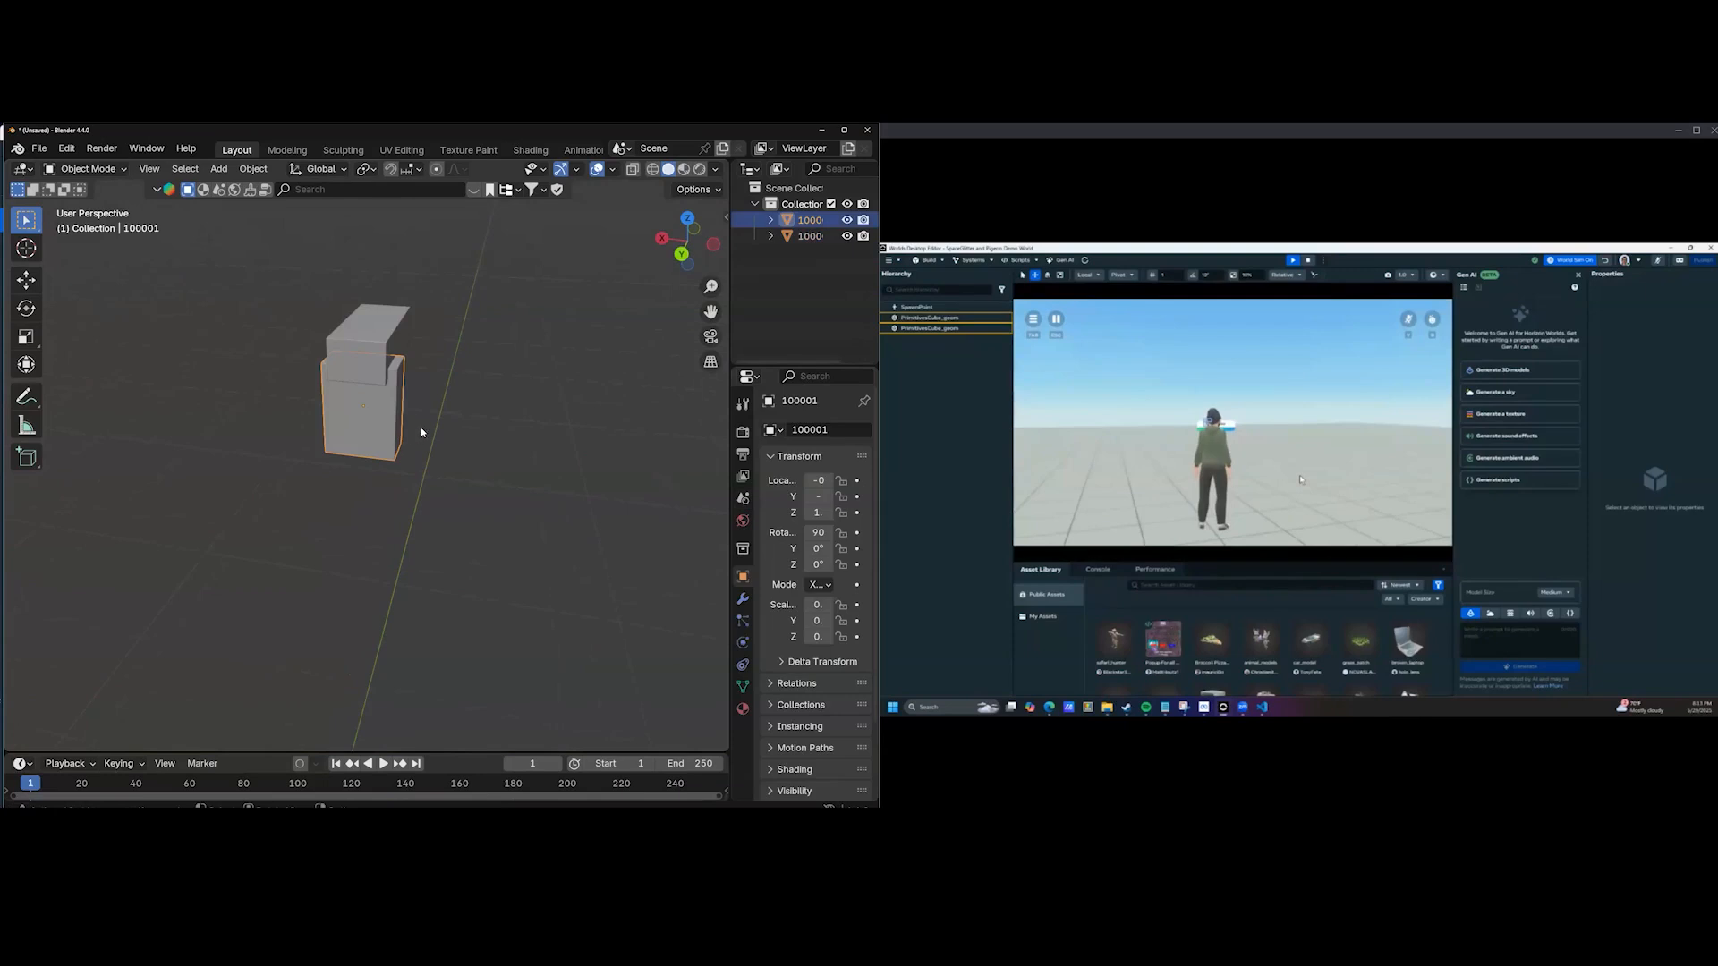
middle_drag(457, 435, 436, 433)
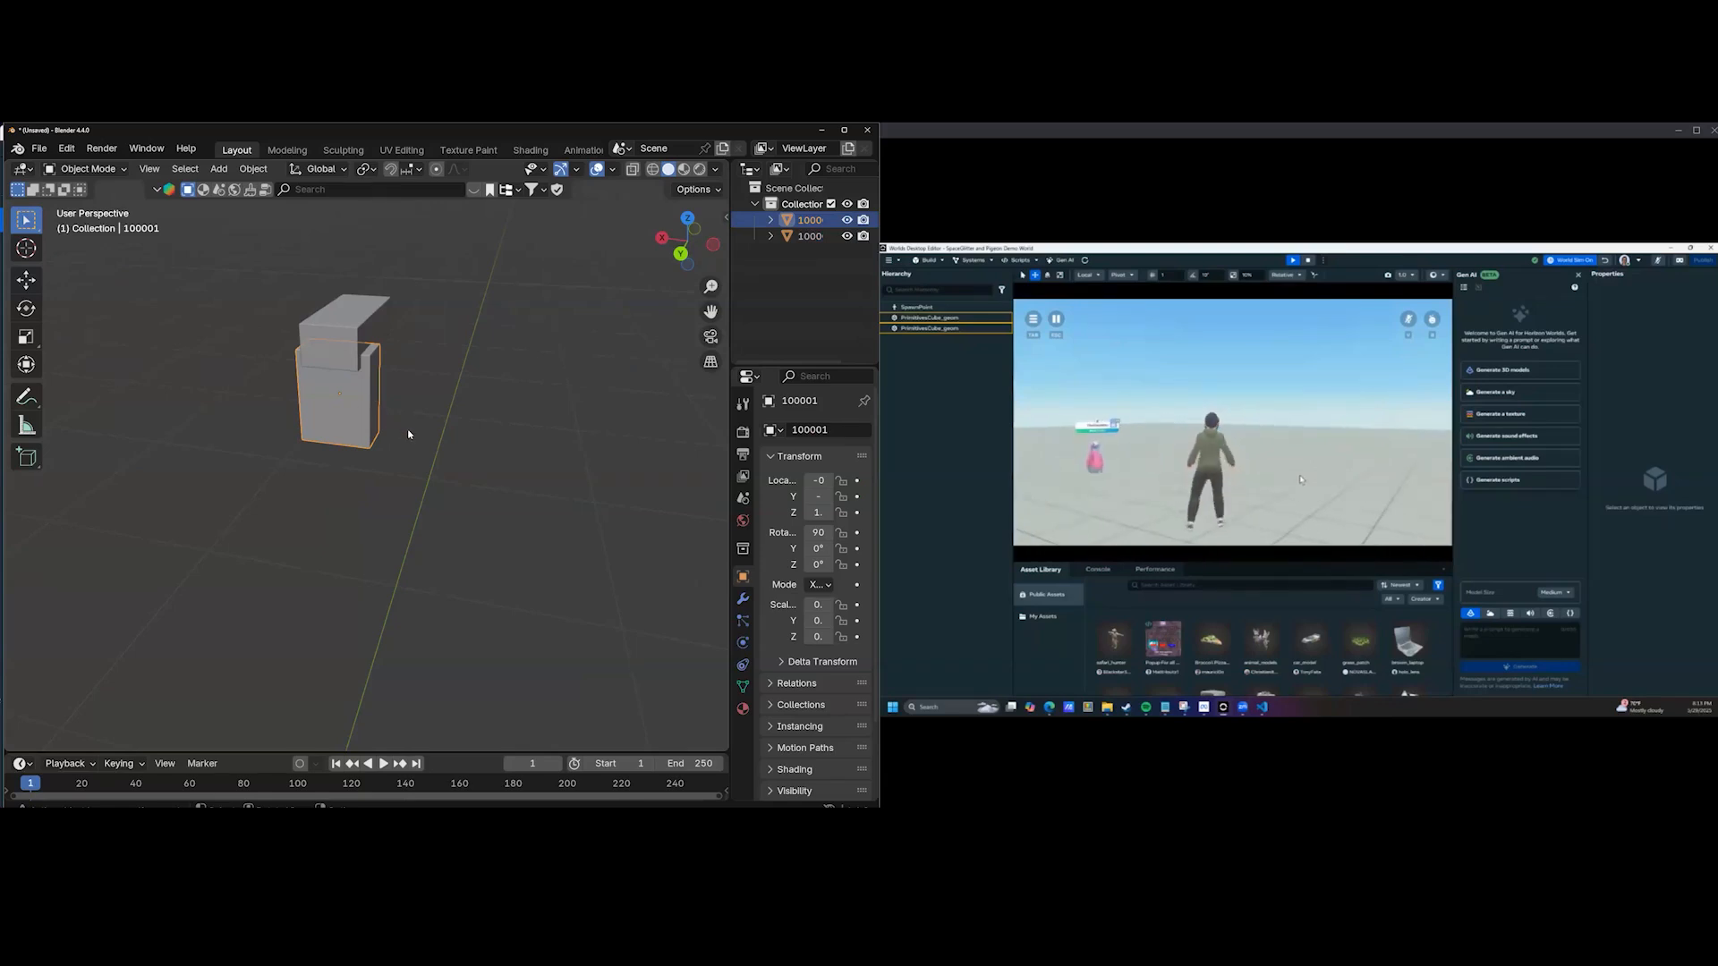
key(s)
key(x)
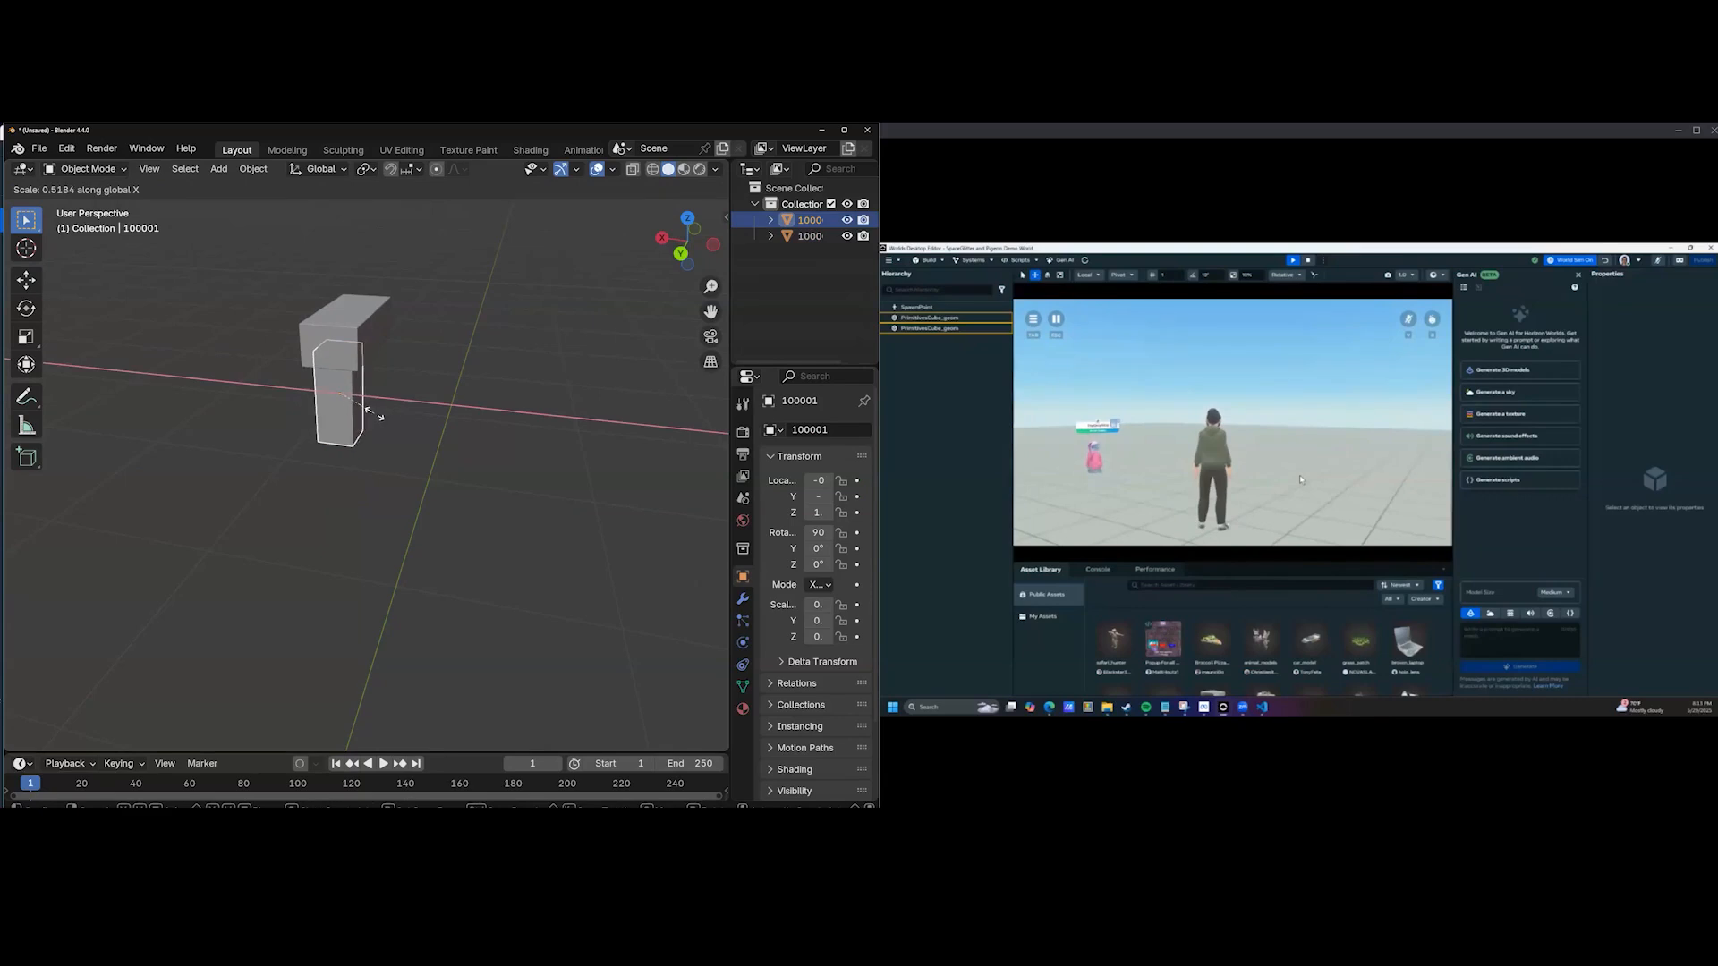
click(378, 417)
Select the horizontal block together with the handle and join them into one object.
middle_drag(484, 422, 293, 379)
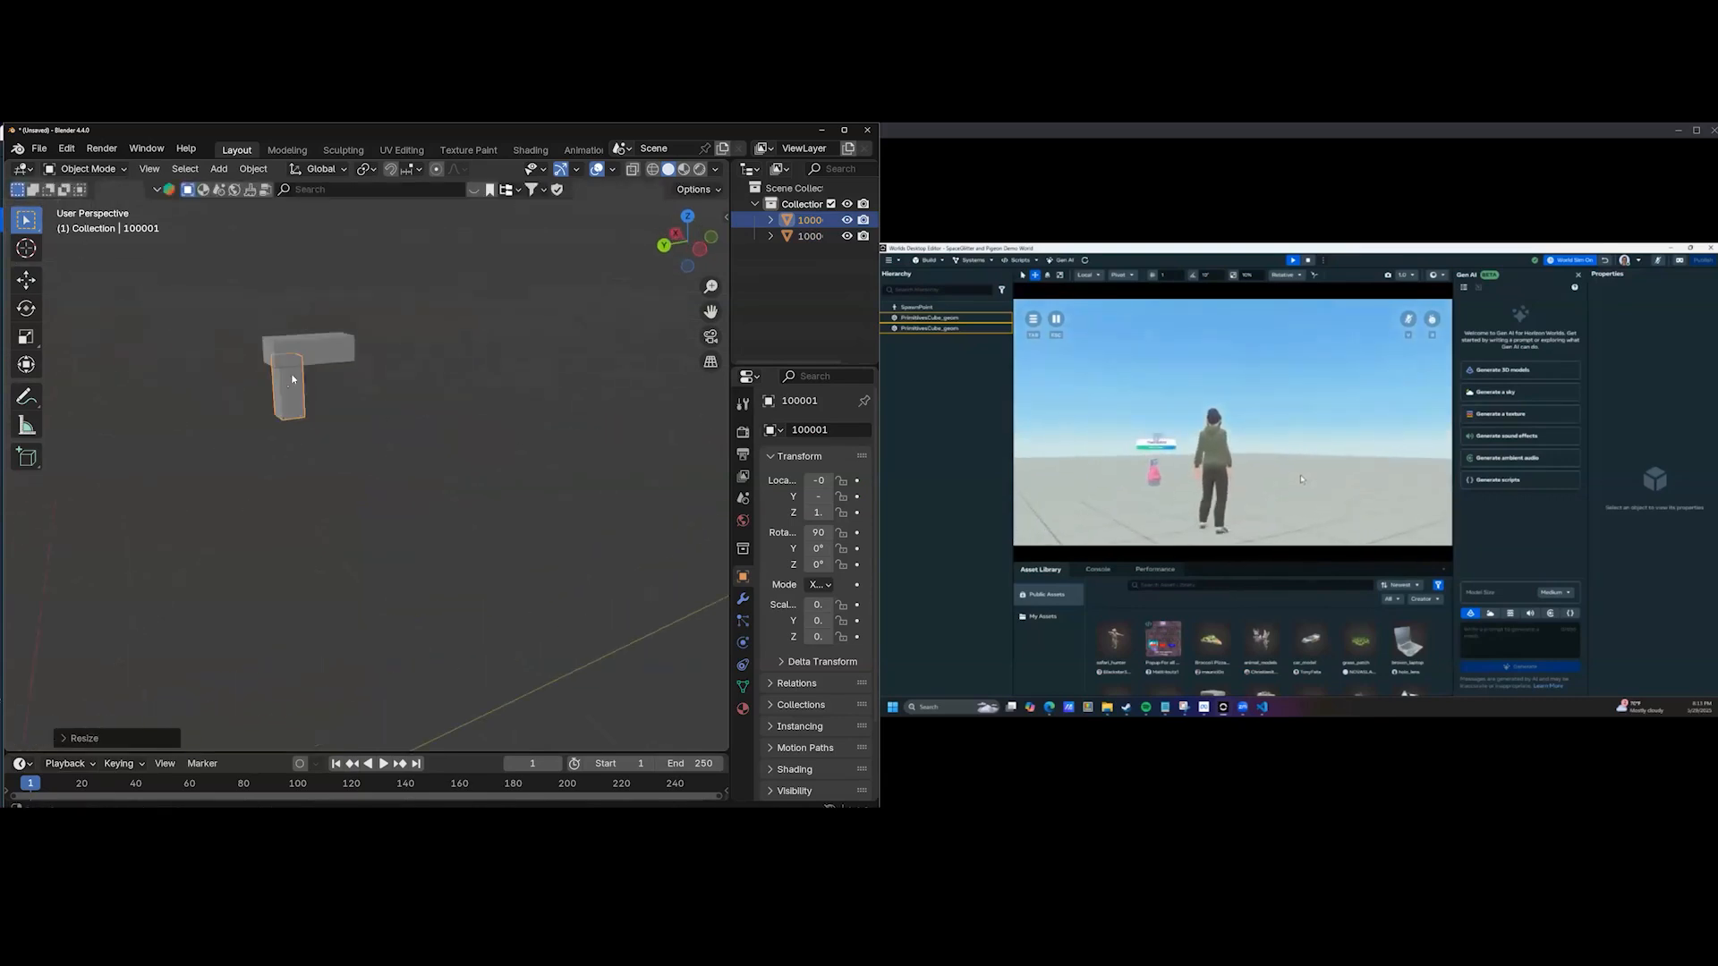
shift+click(324, 360)
key(ctrl+j)
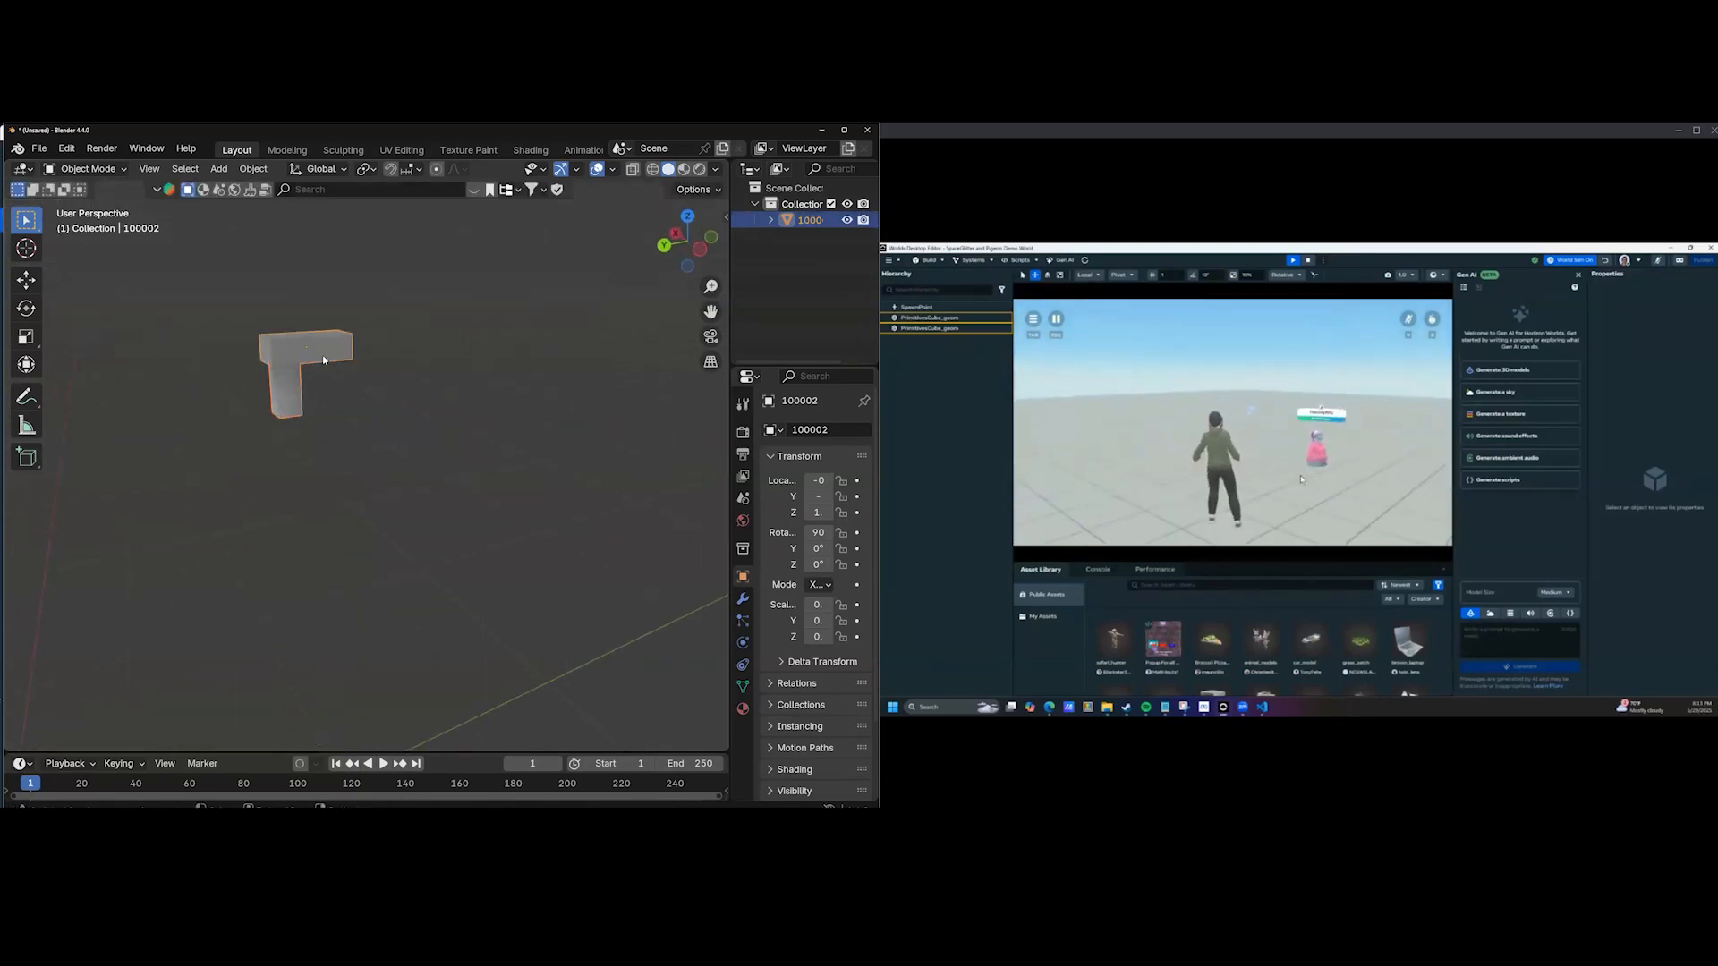
click(40, 149)
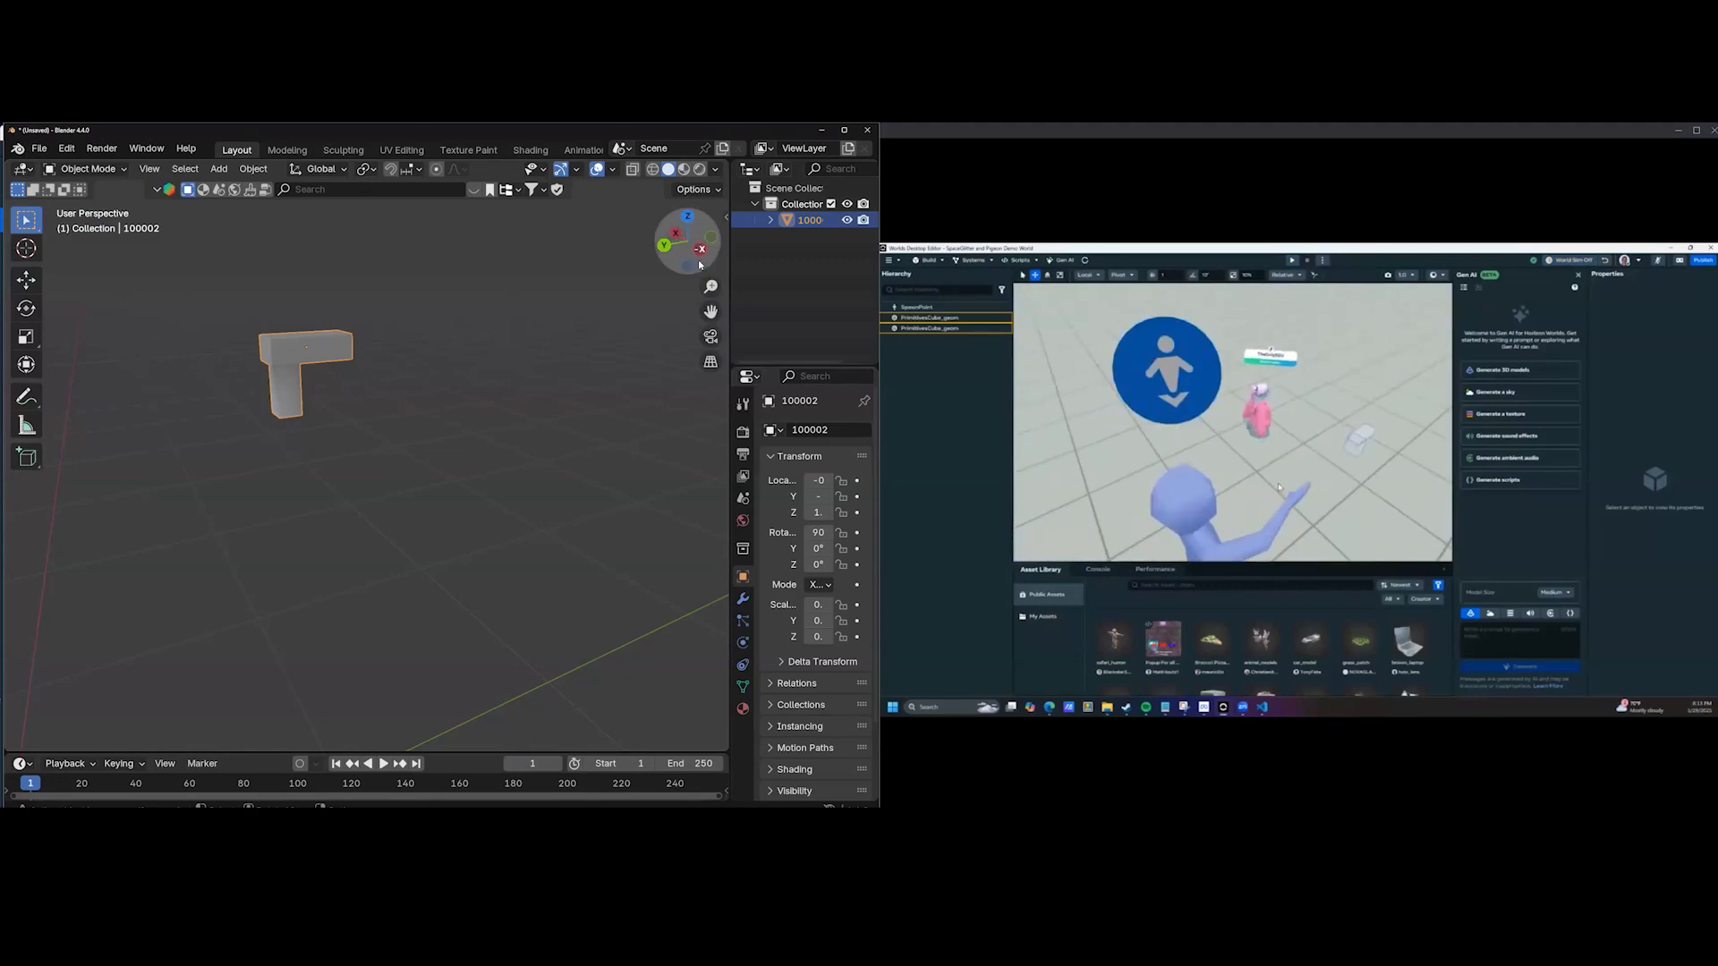
Show the joined object's transform values and apply its scale.
key(n)
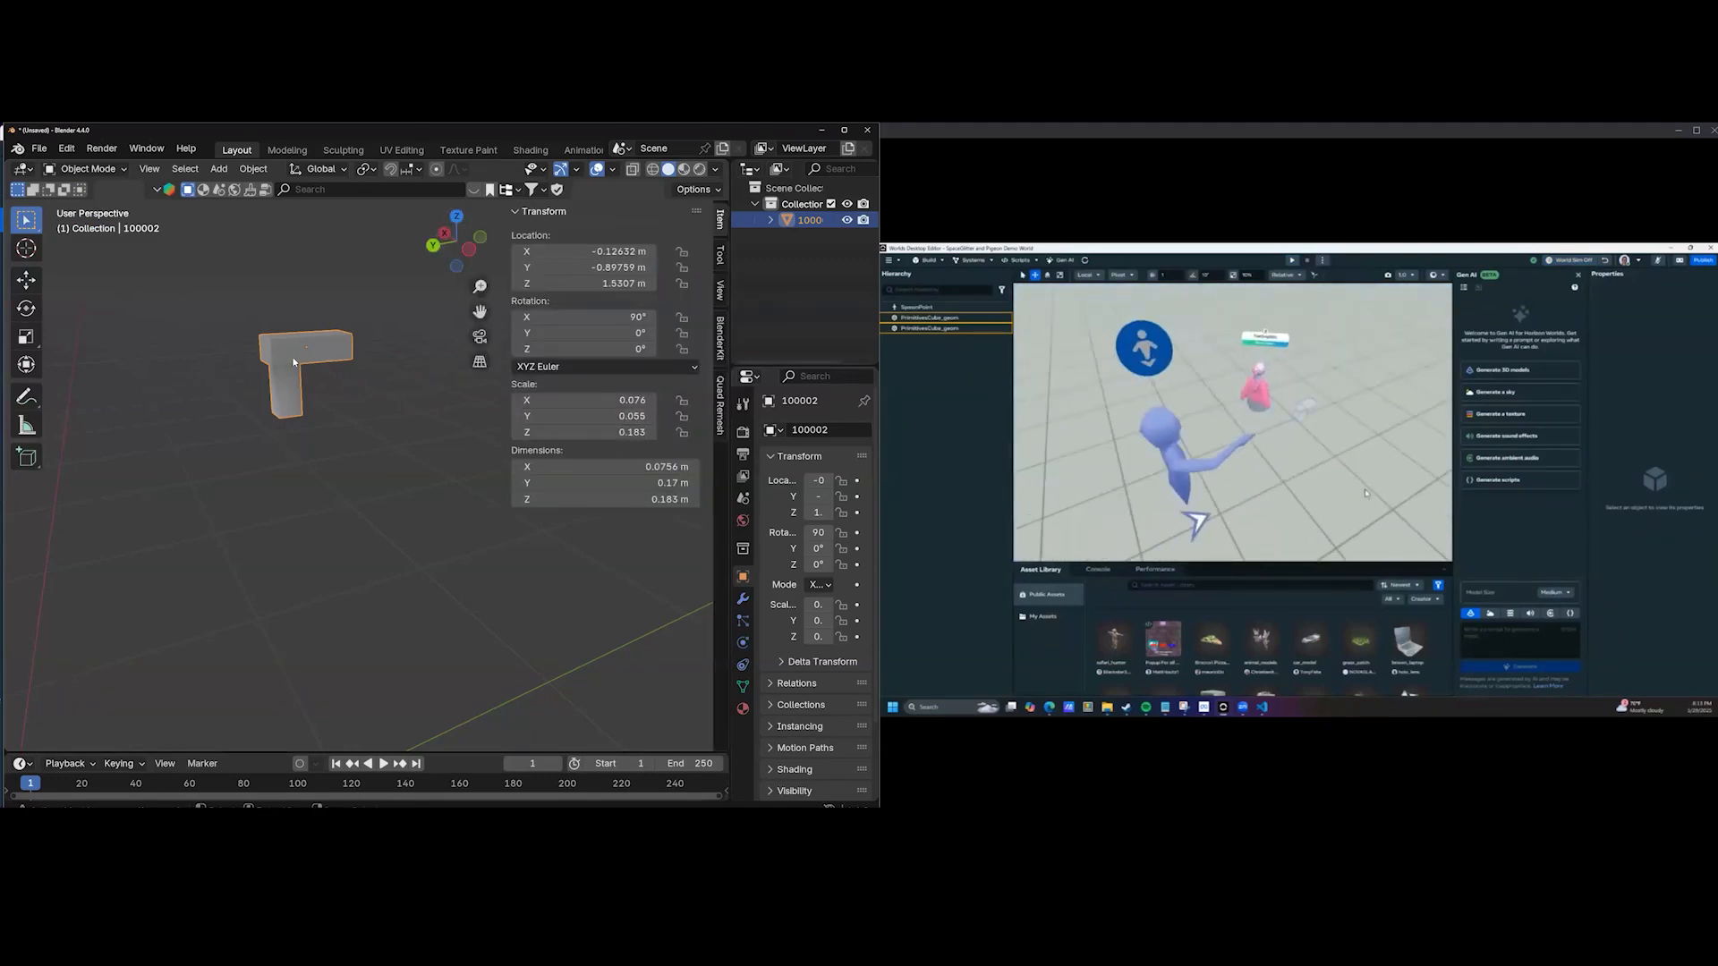
key(ctrl+o)
key(Escape)
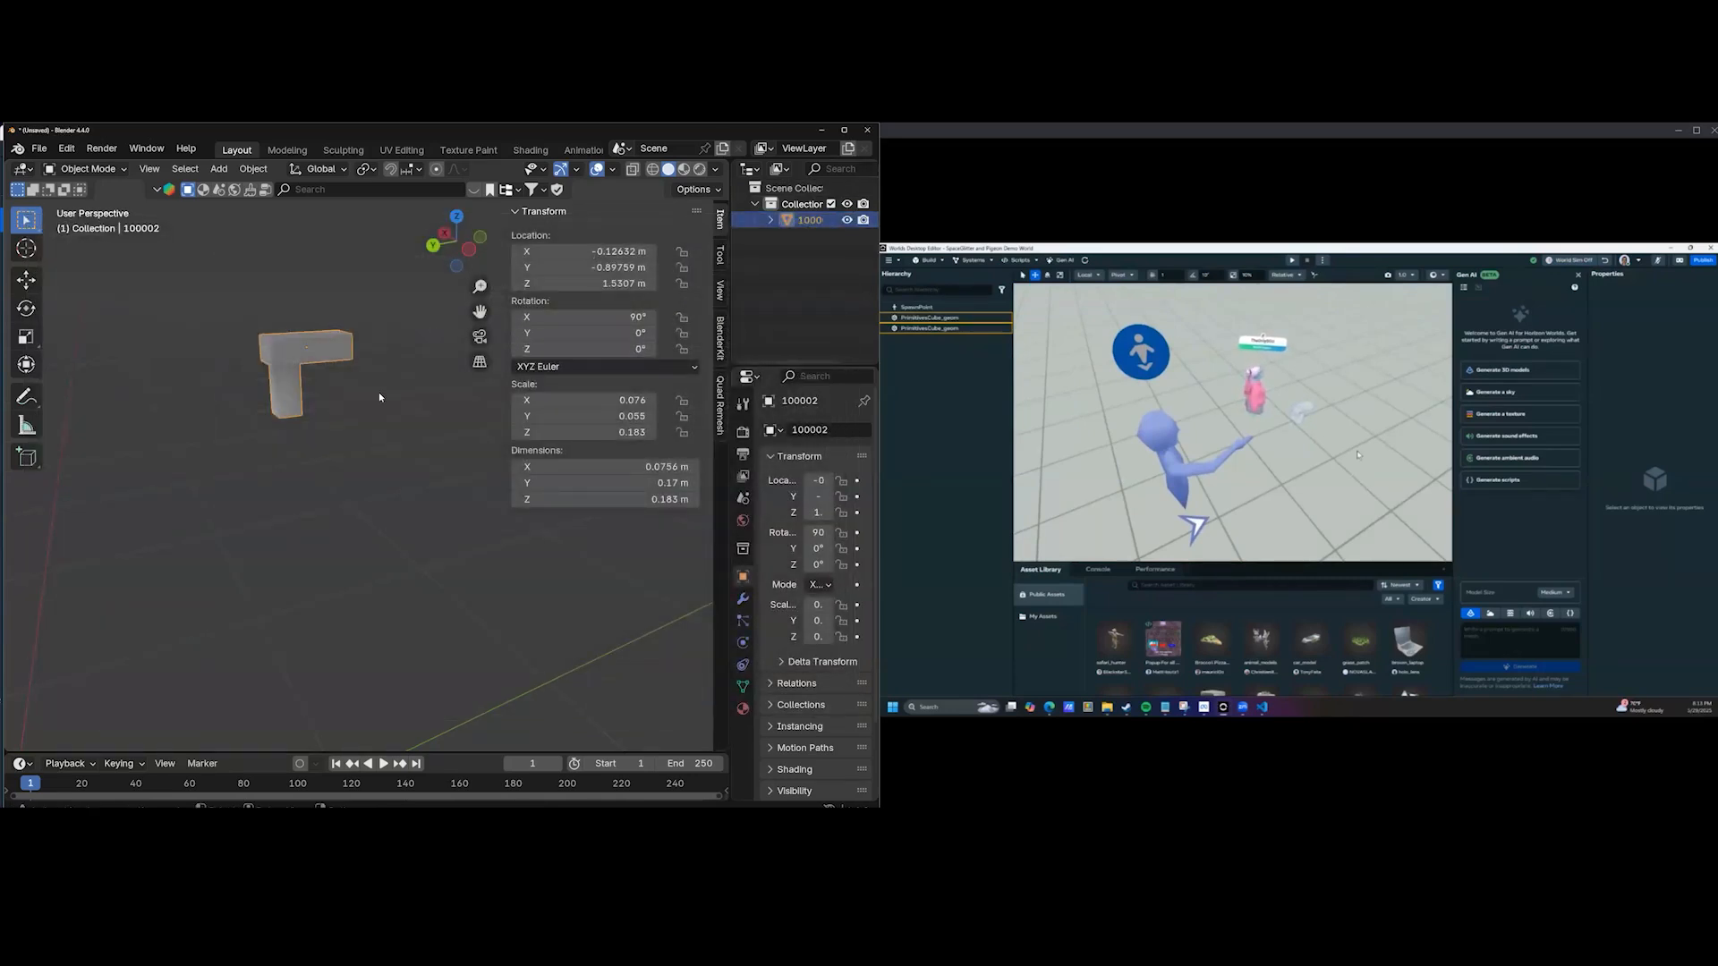
key(ctrl+a)
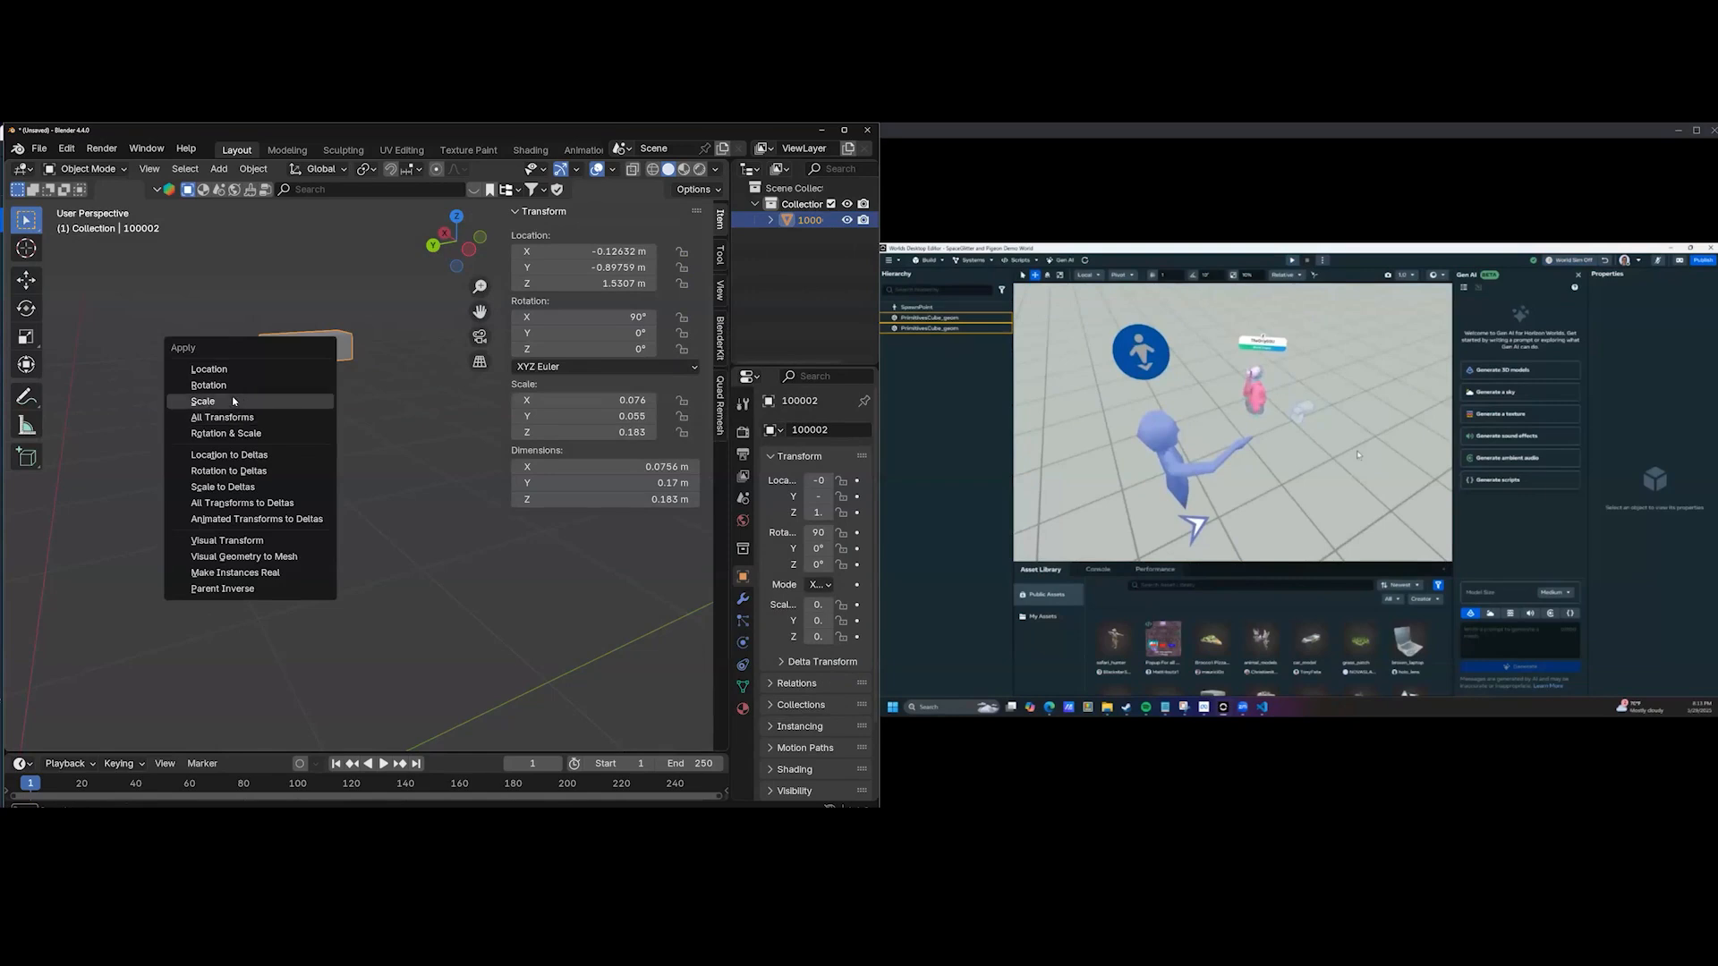
click(295, 401)
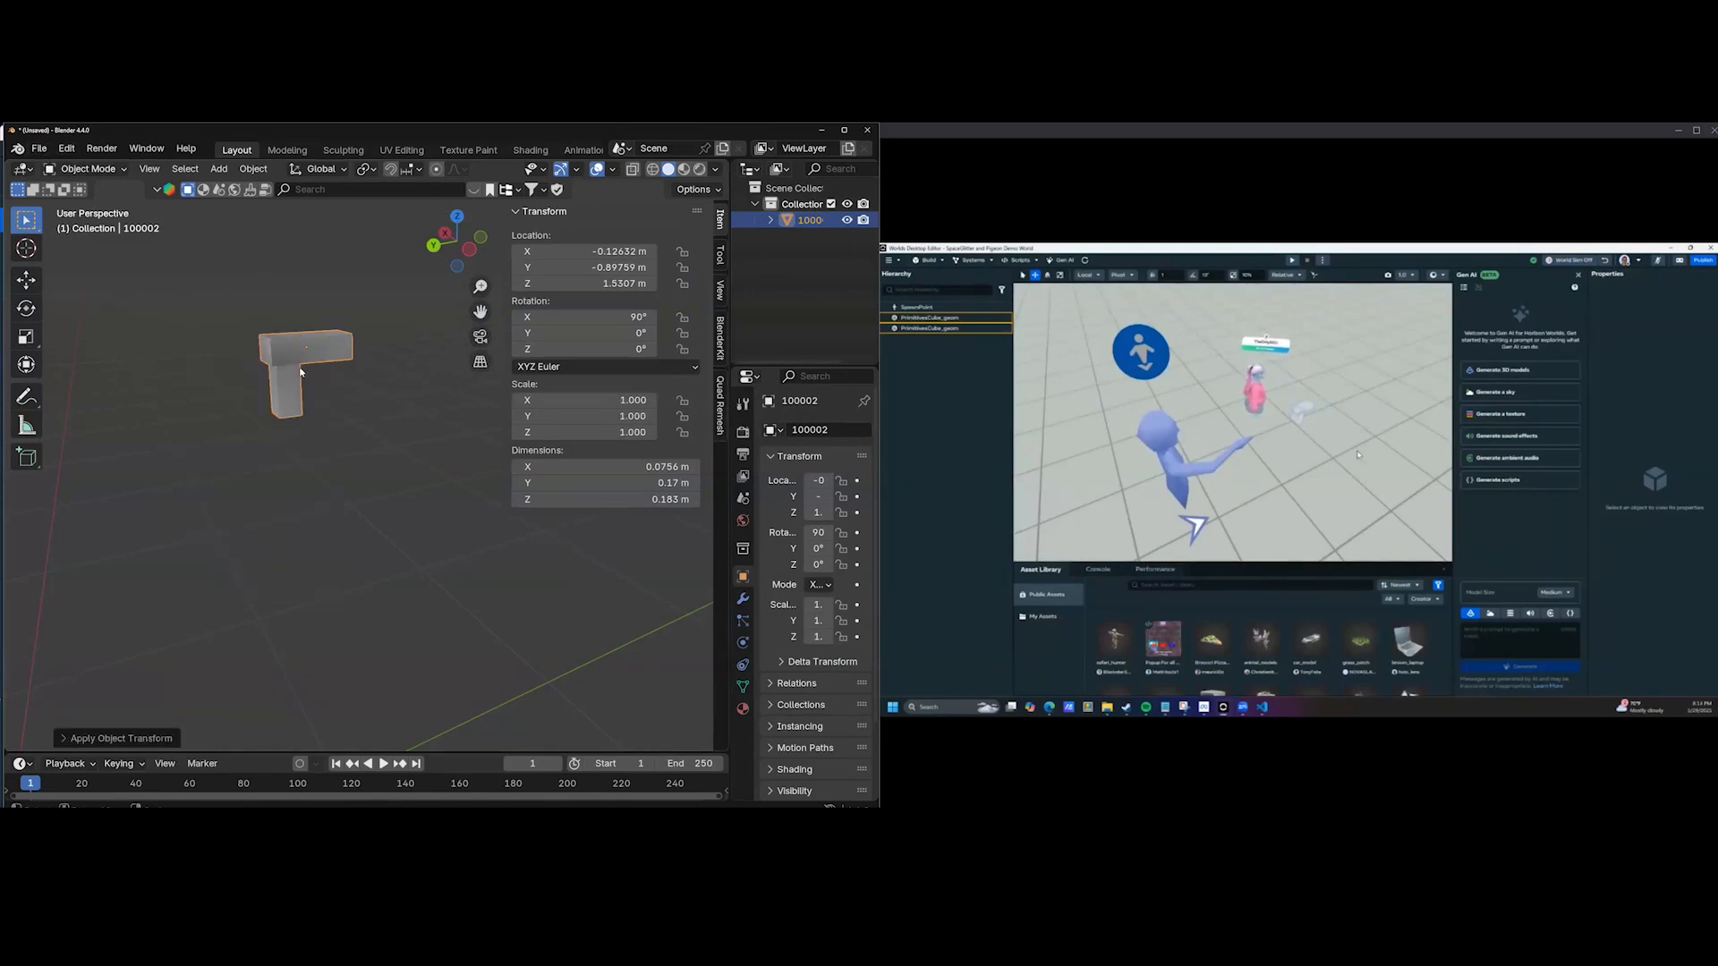
Apply the joined object's rotation and export only the selected object as Pistol.fbx into the Desktop folder Pistol Demo.
key(ctrl+a)
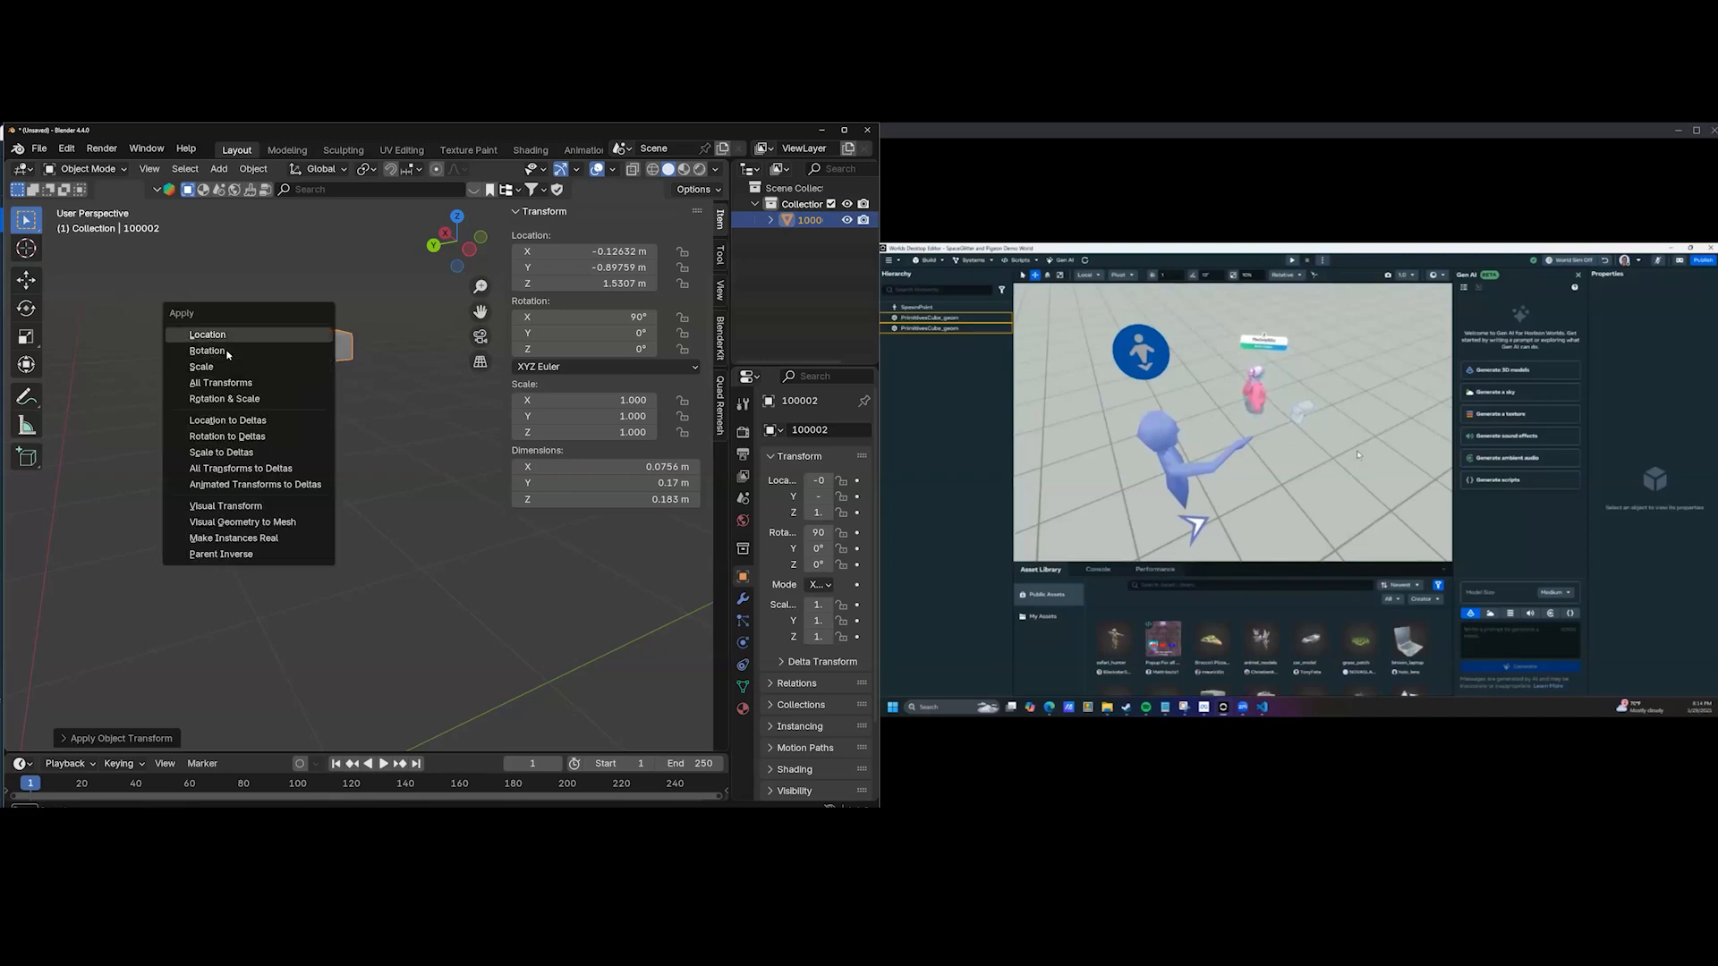
click(269, 352)
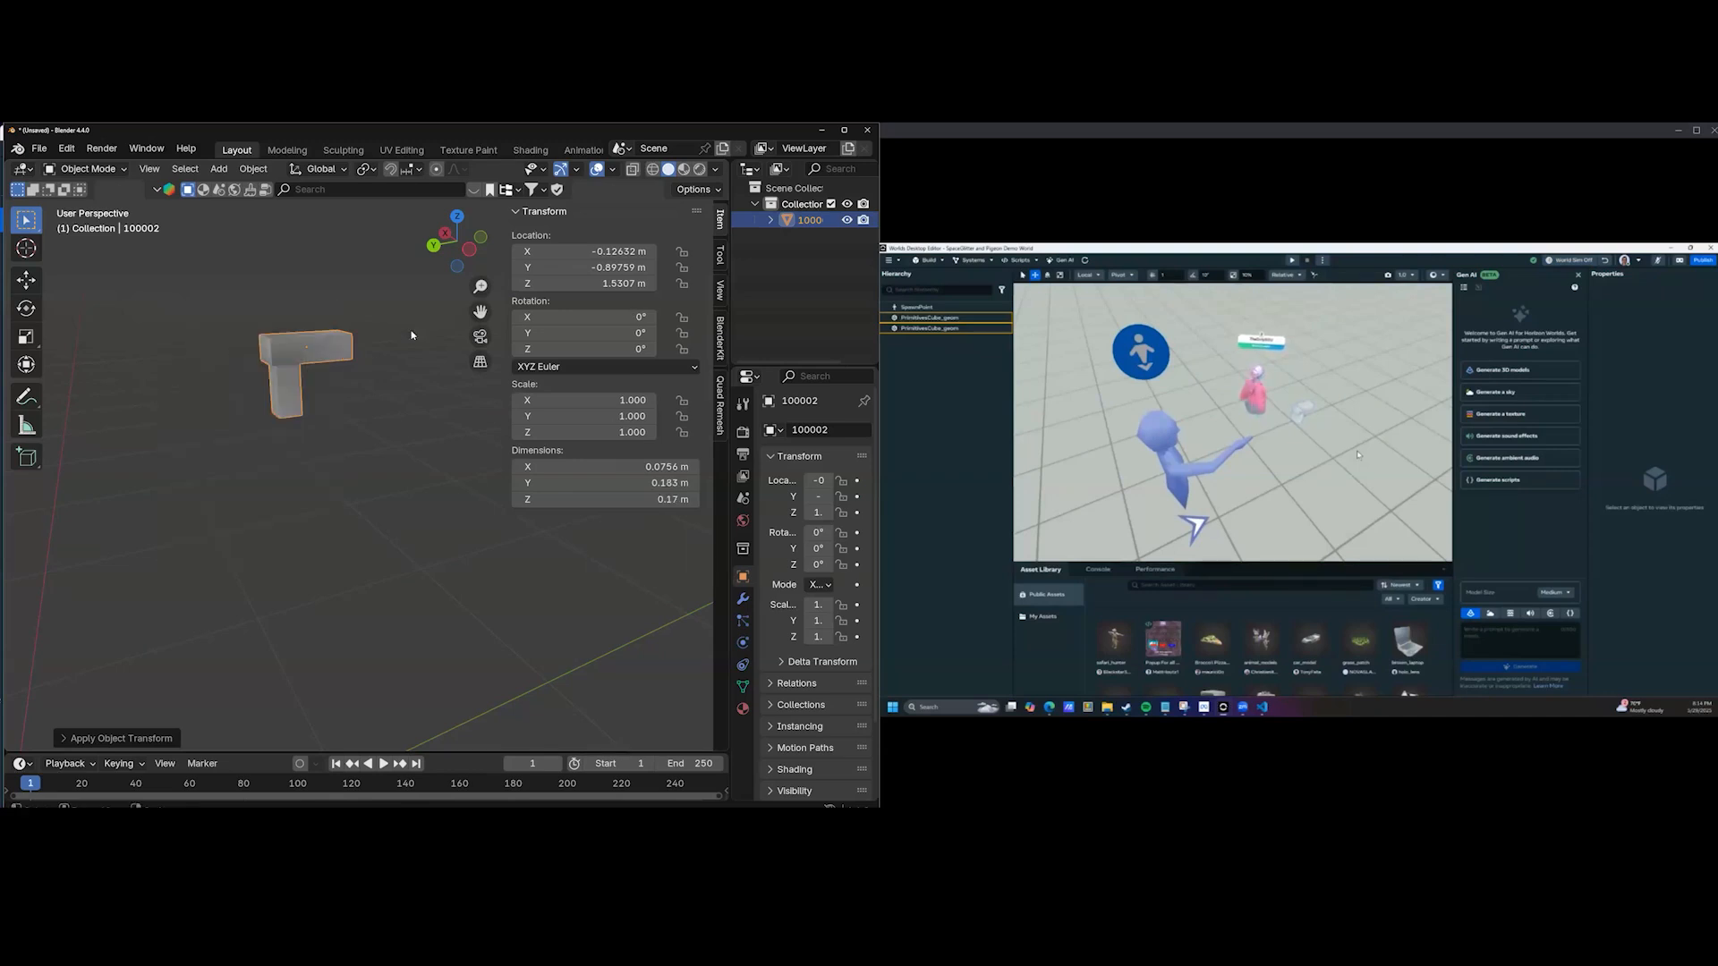
click(42, 150)
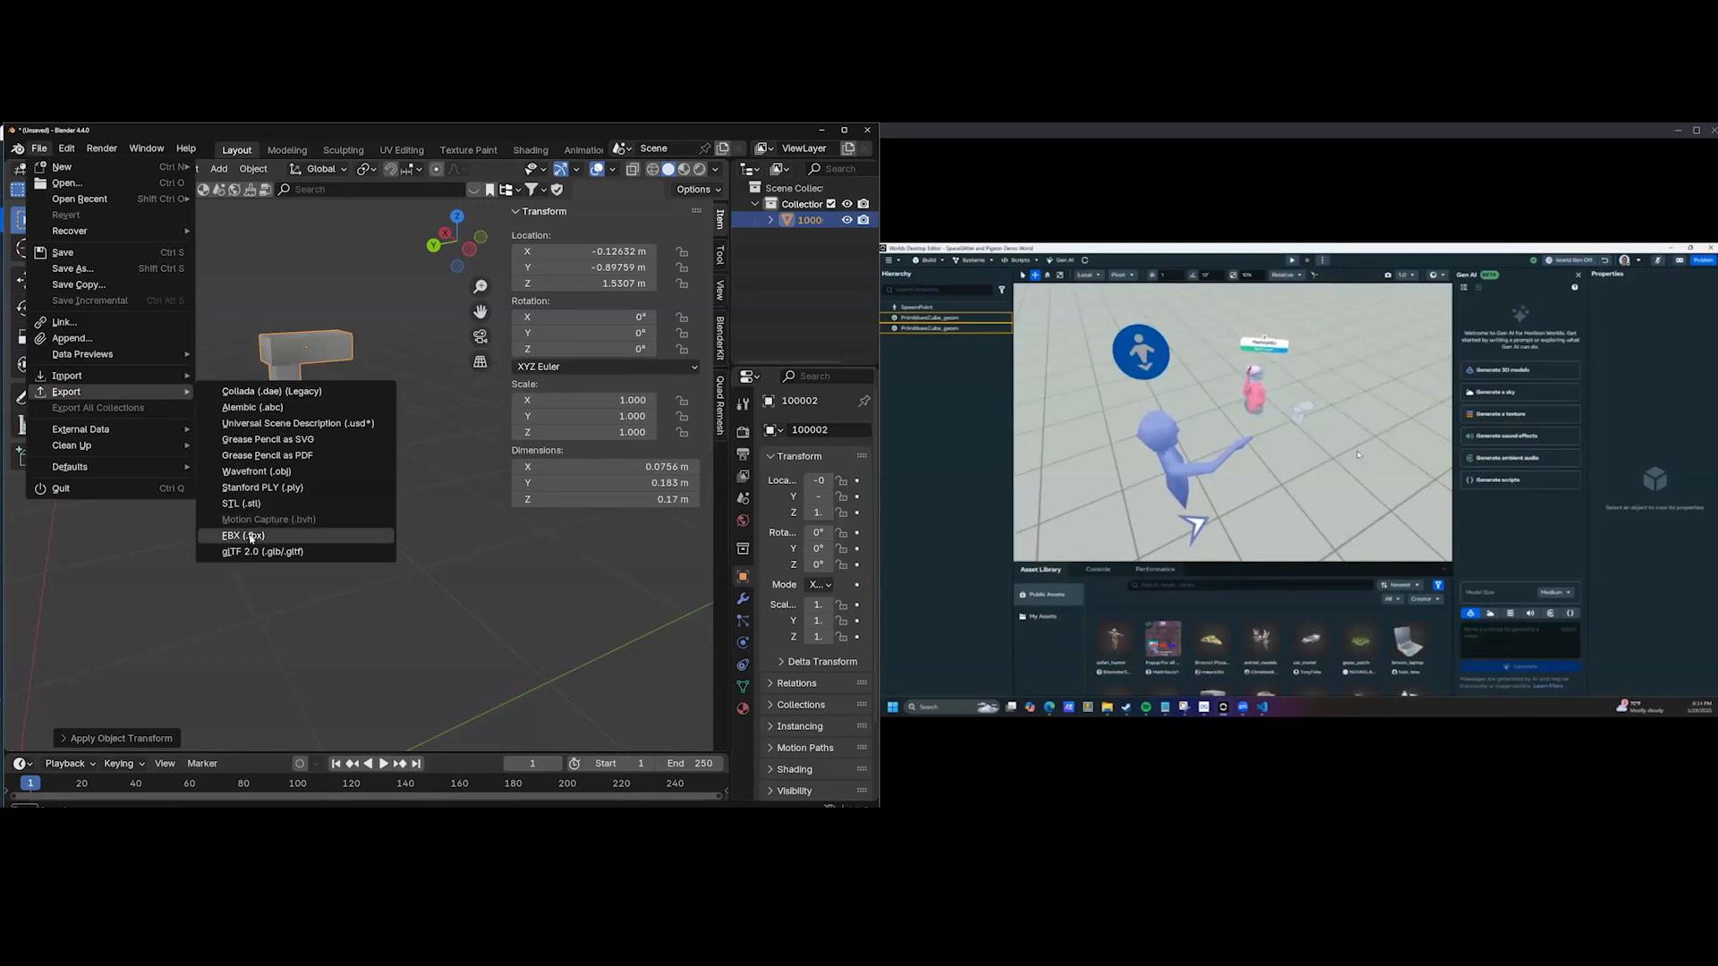
click(244, 535)
click(130, 340)
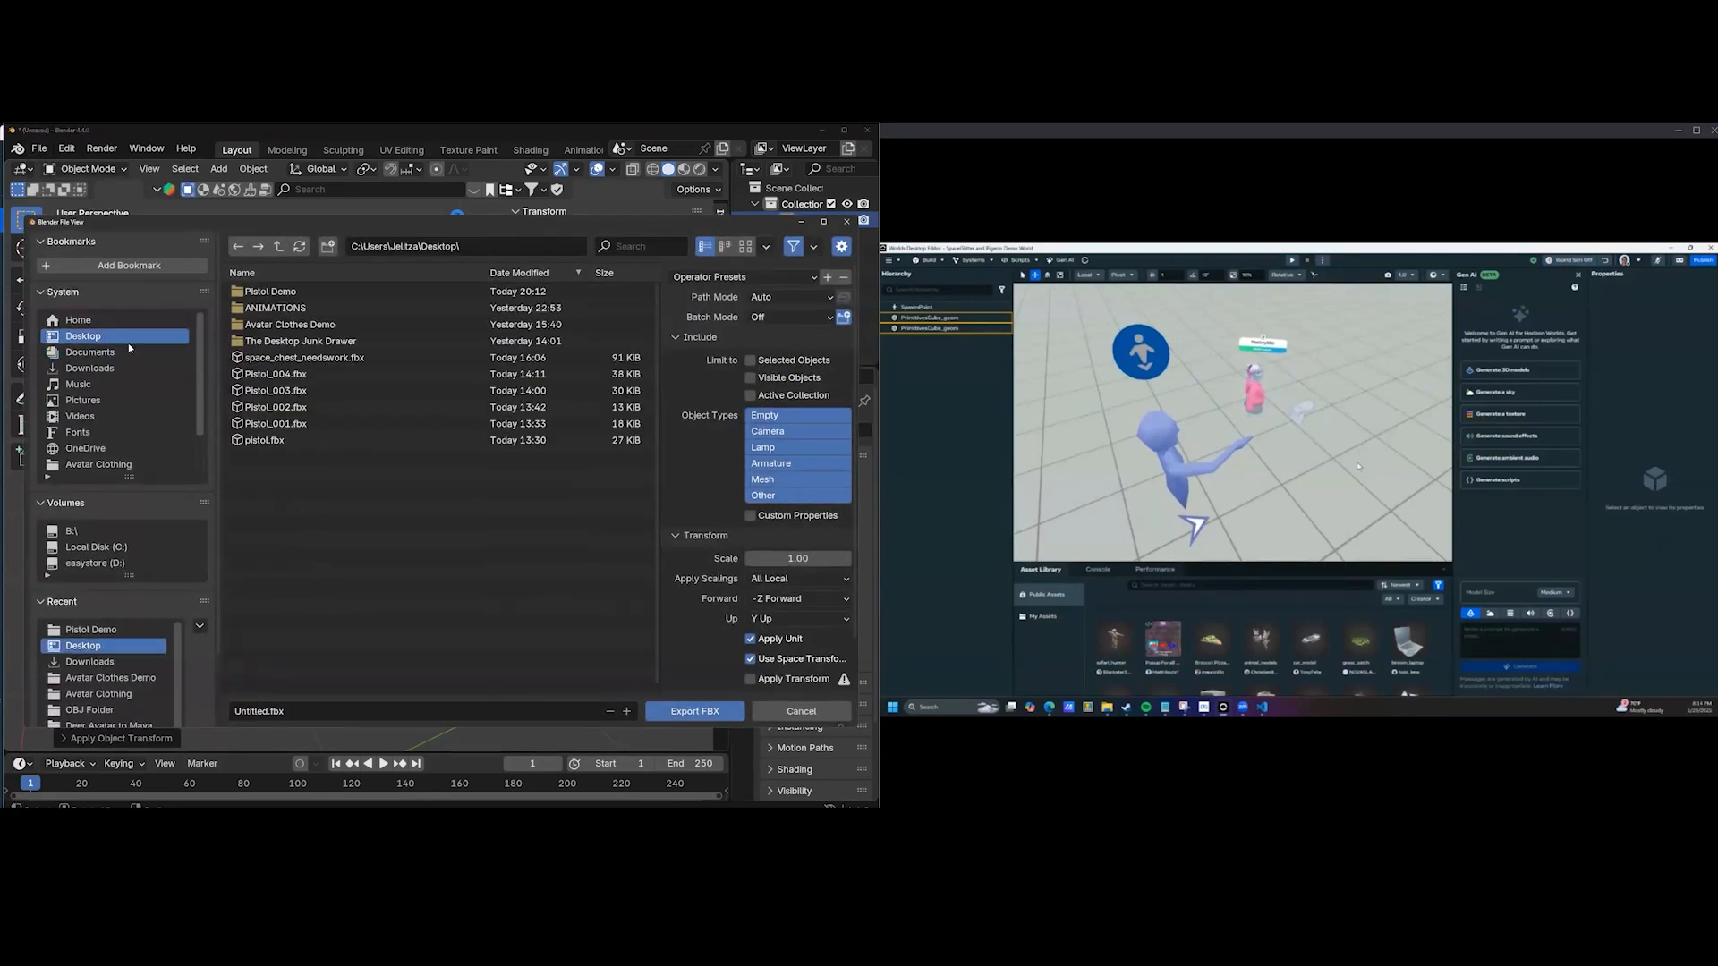
click(271, 293)
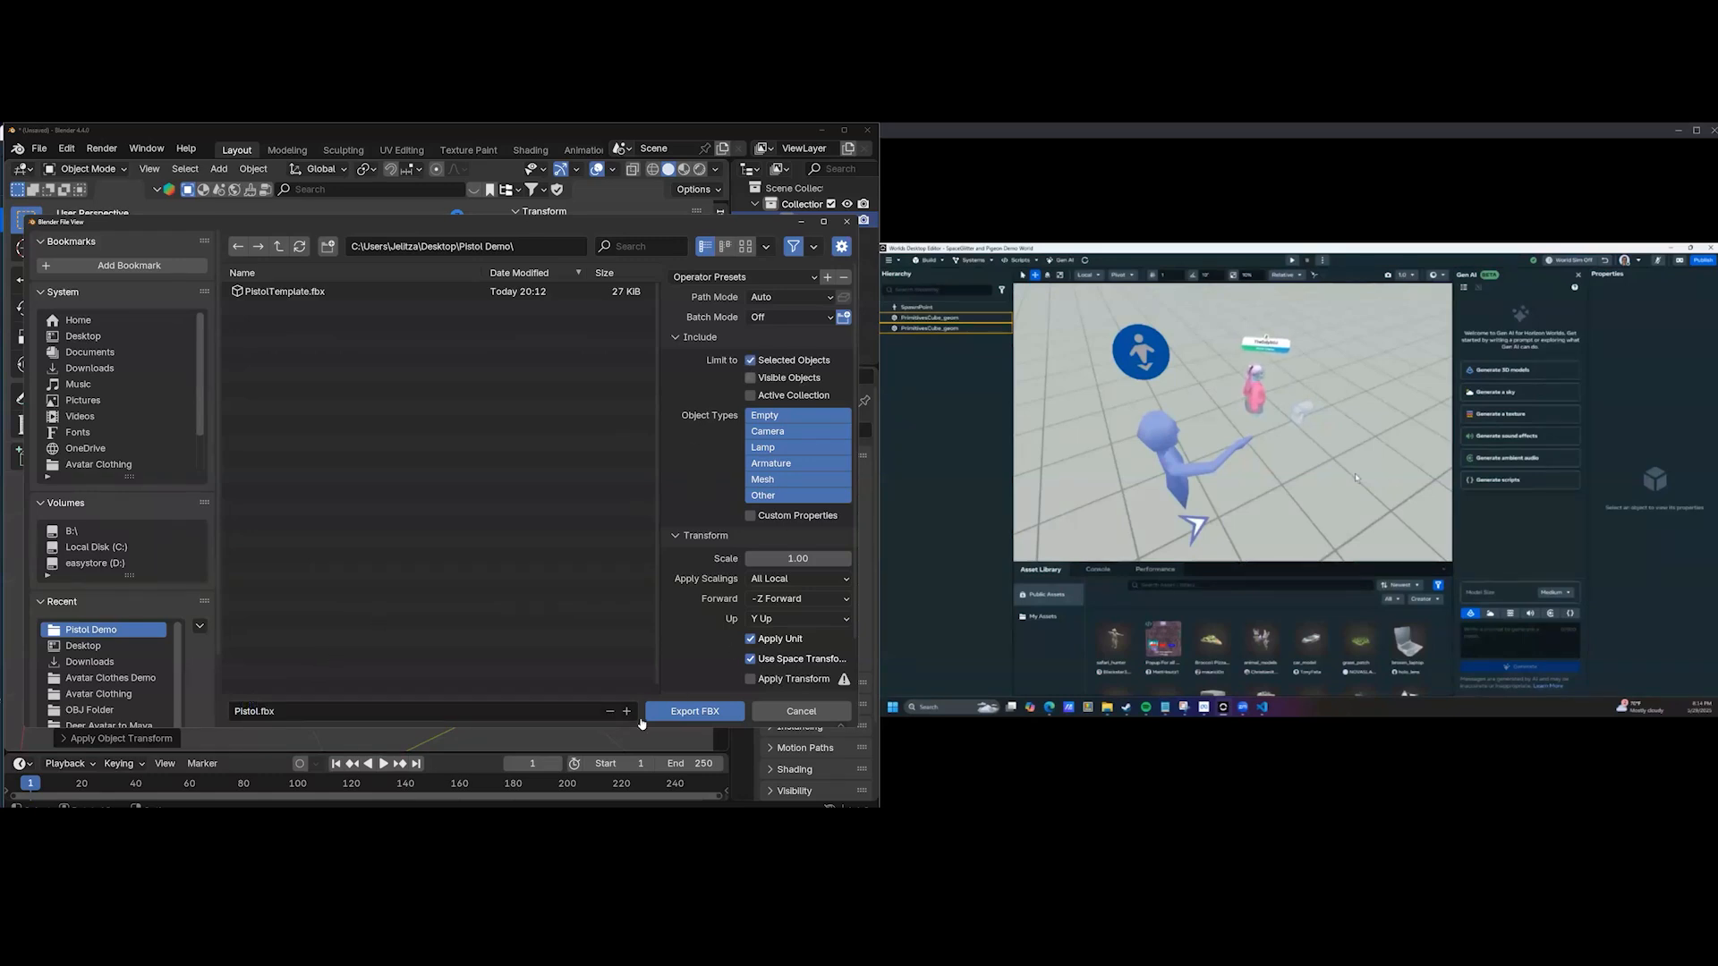
click(690, 711)
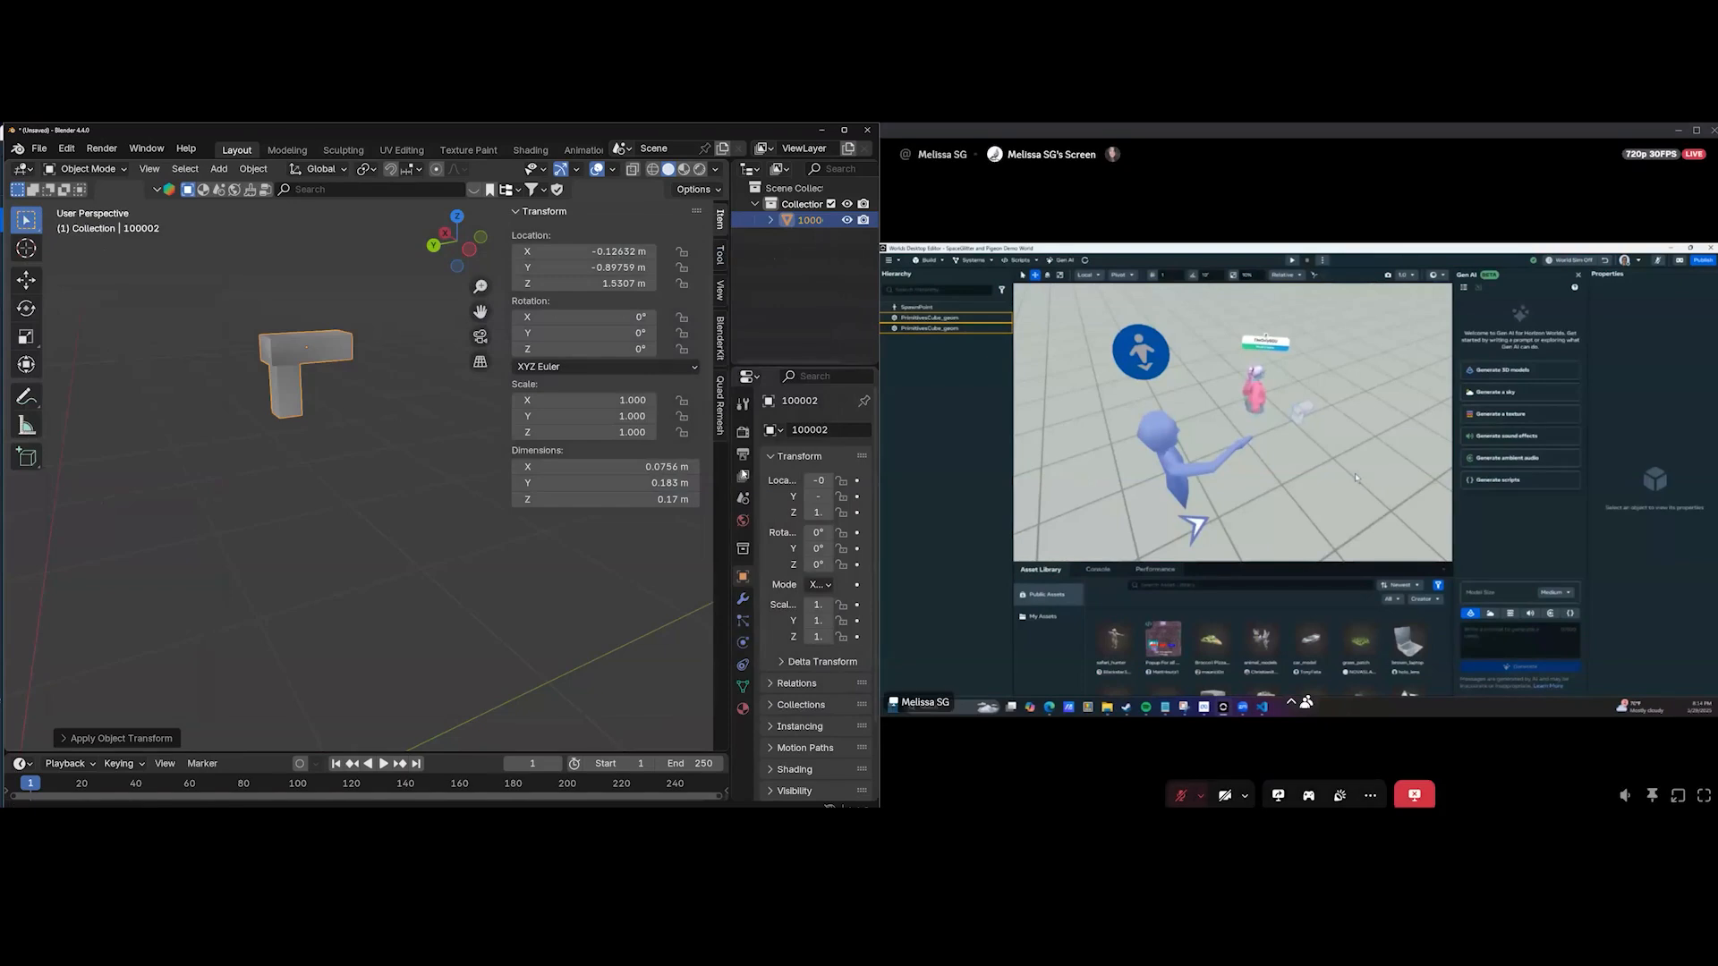
Switch to the Worlds Desktop Editor and start a 3D model import into My Assets with Preserve offset pivots turned off.
key(alt+Tab)
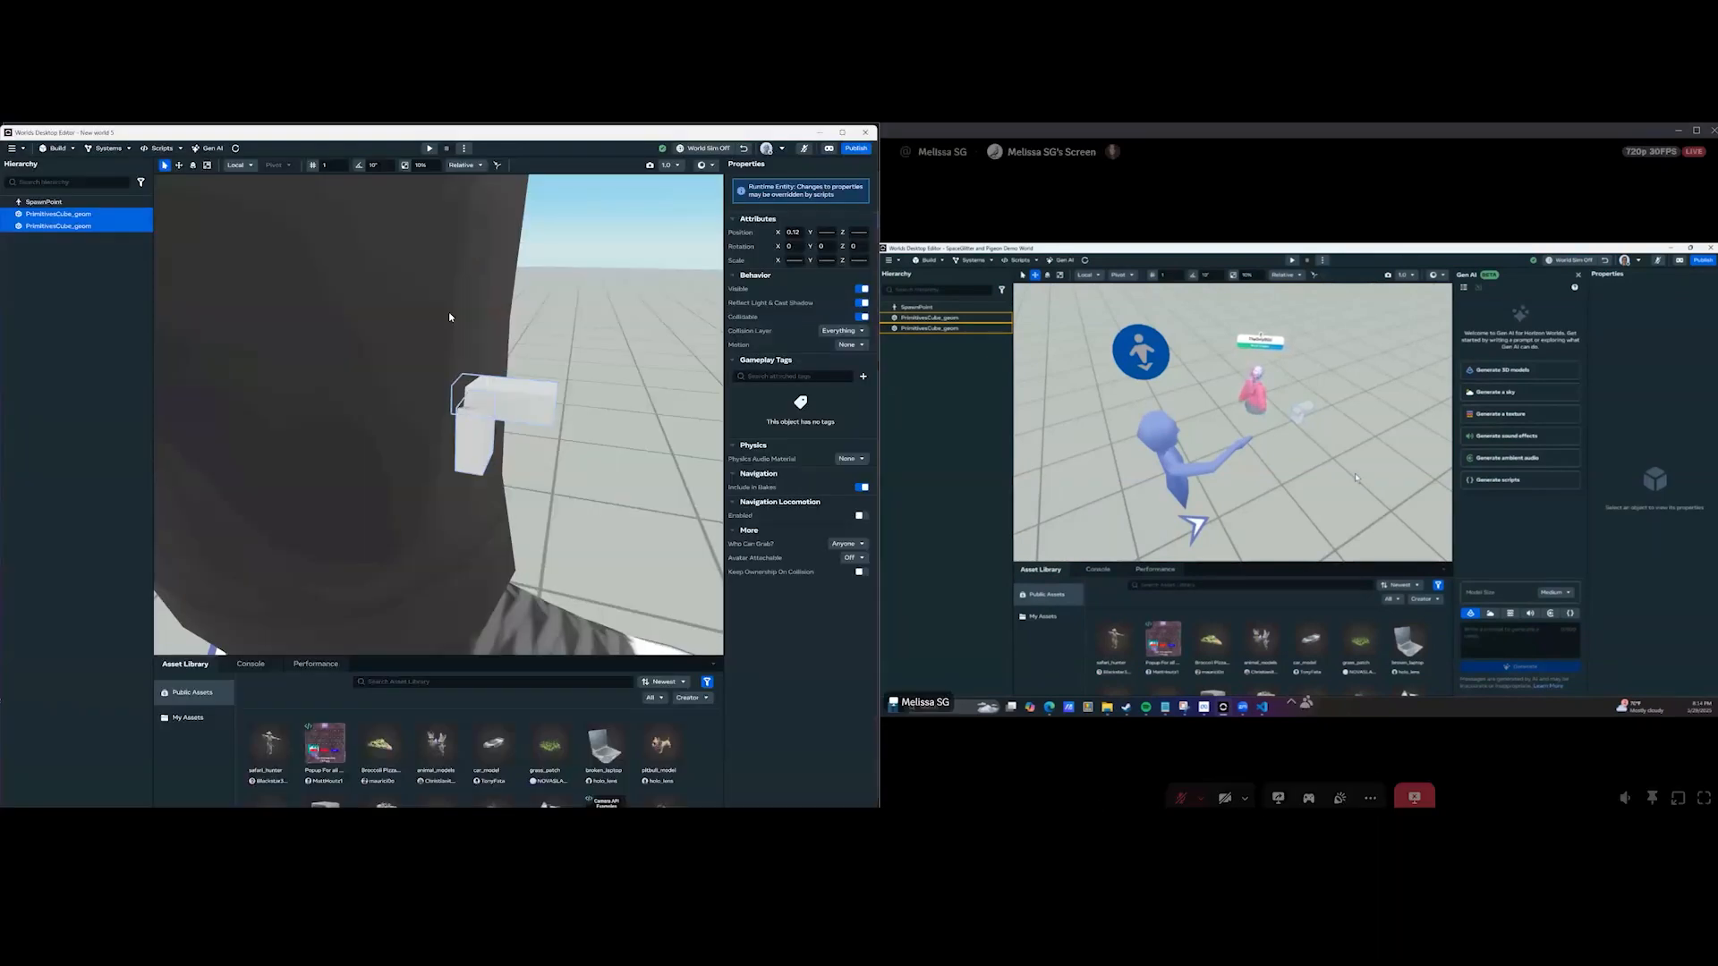
scroll(448, 314, down, 5)
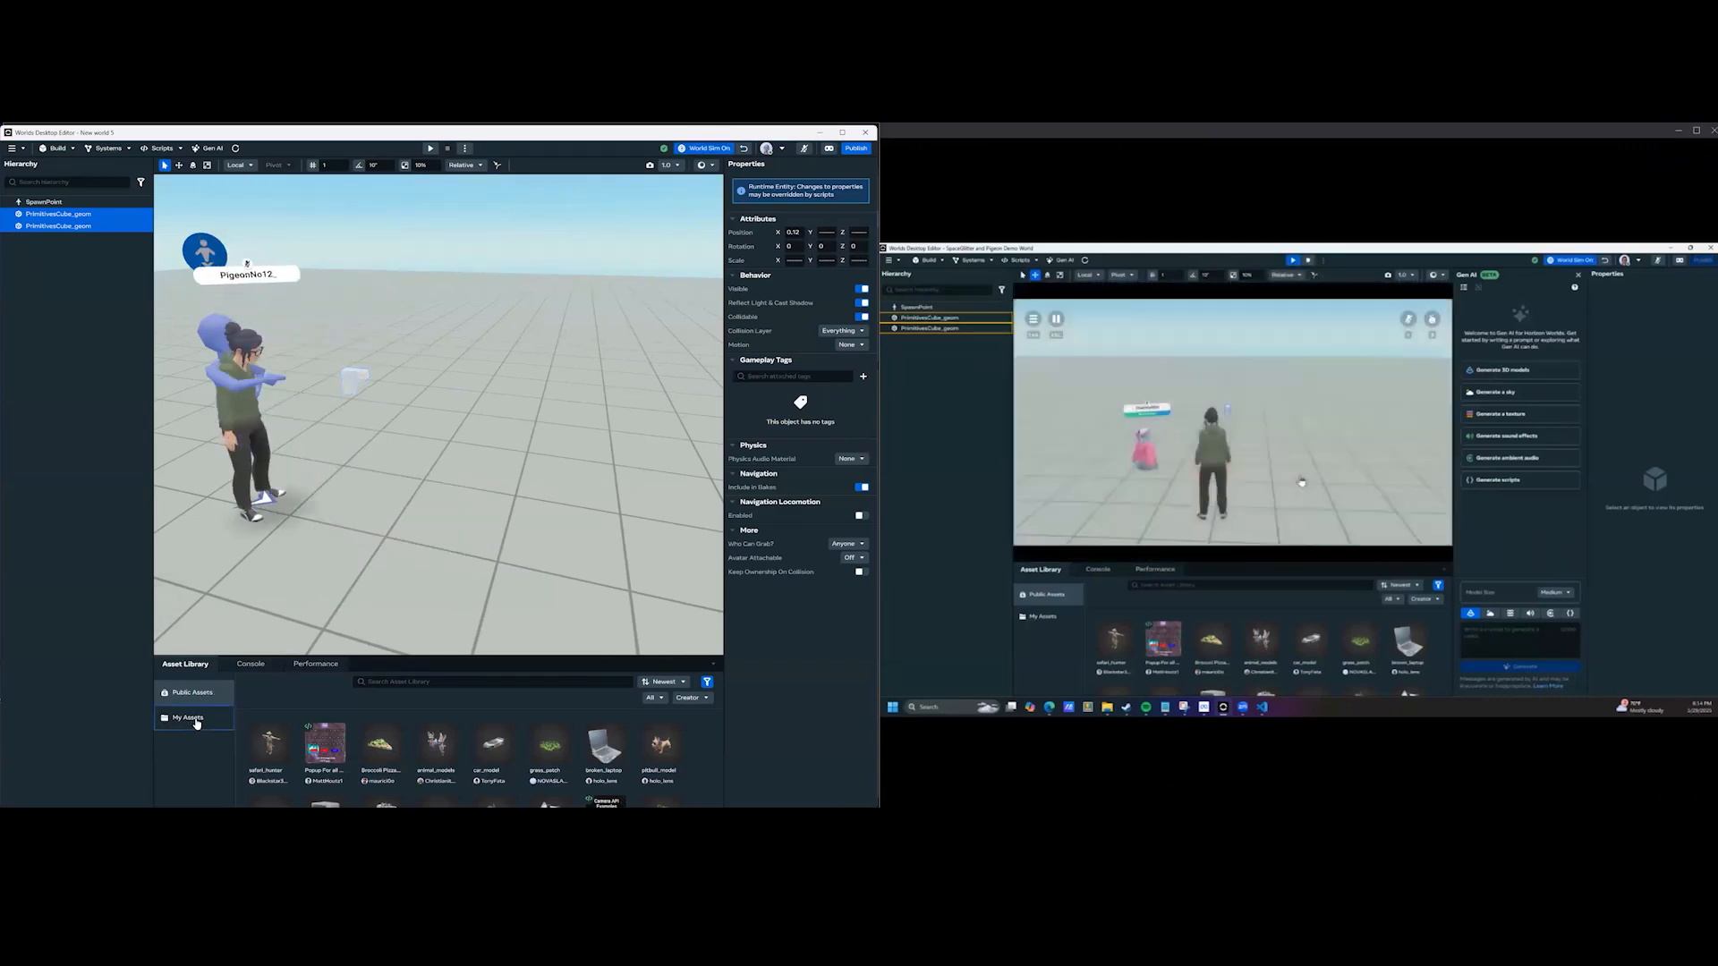
click(188, 717)
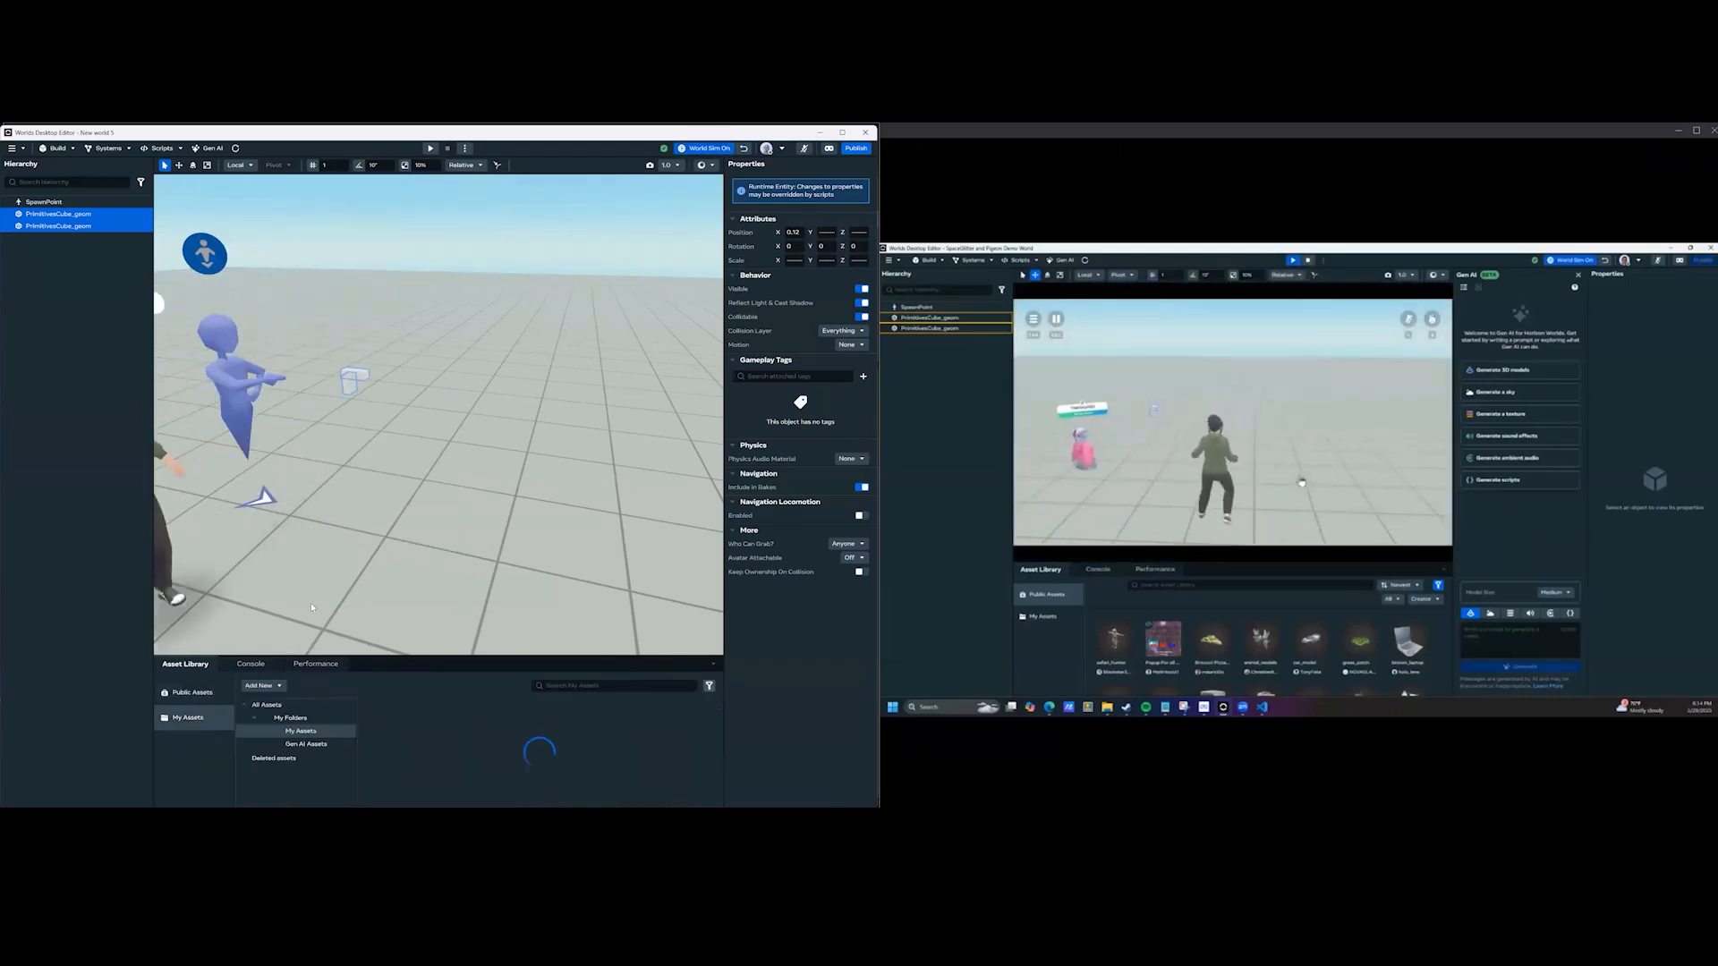
click(276, 688)
click(267, 716)
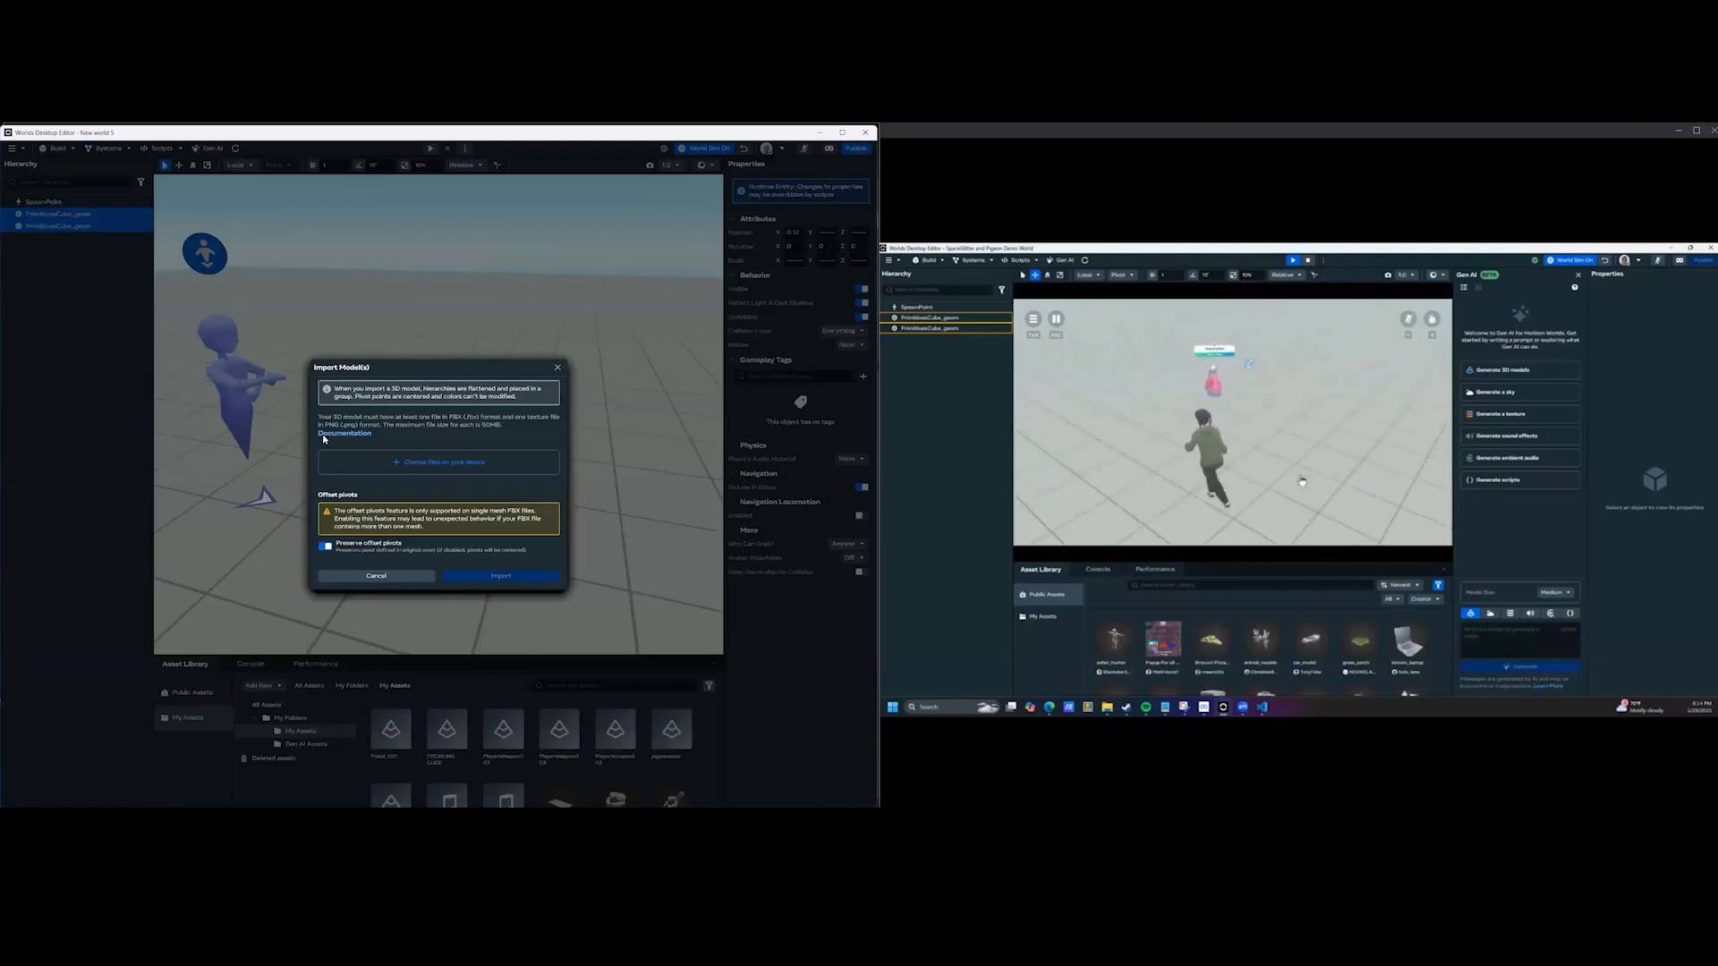
click(325, 550)
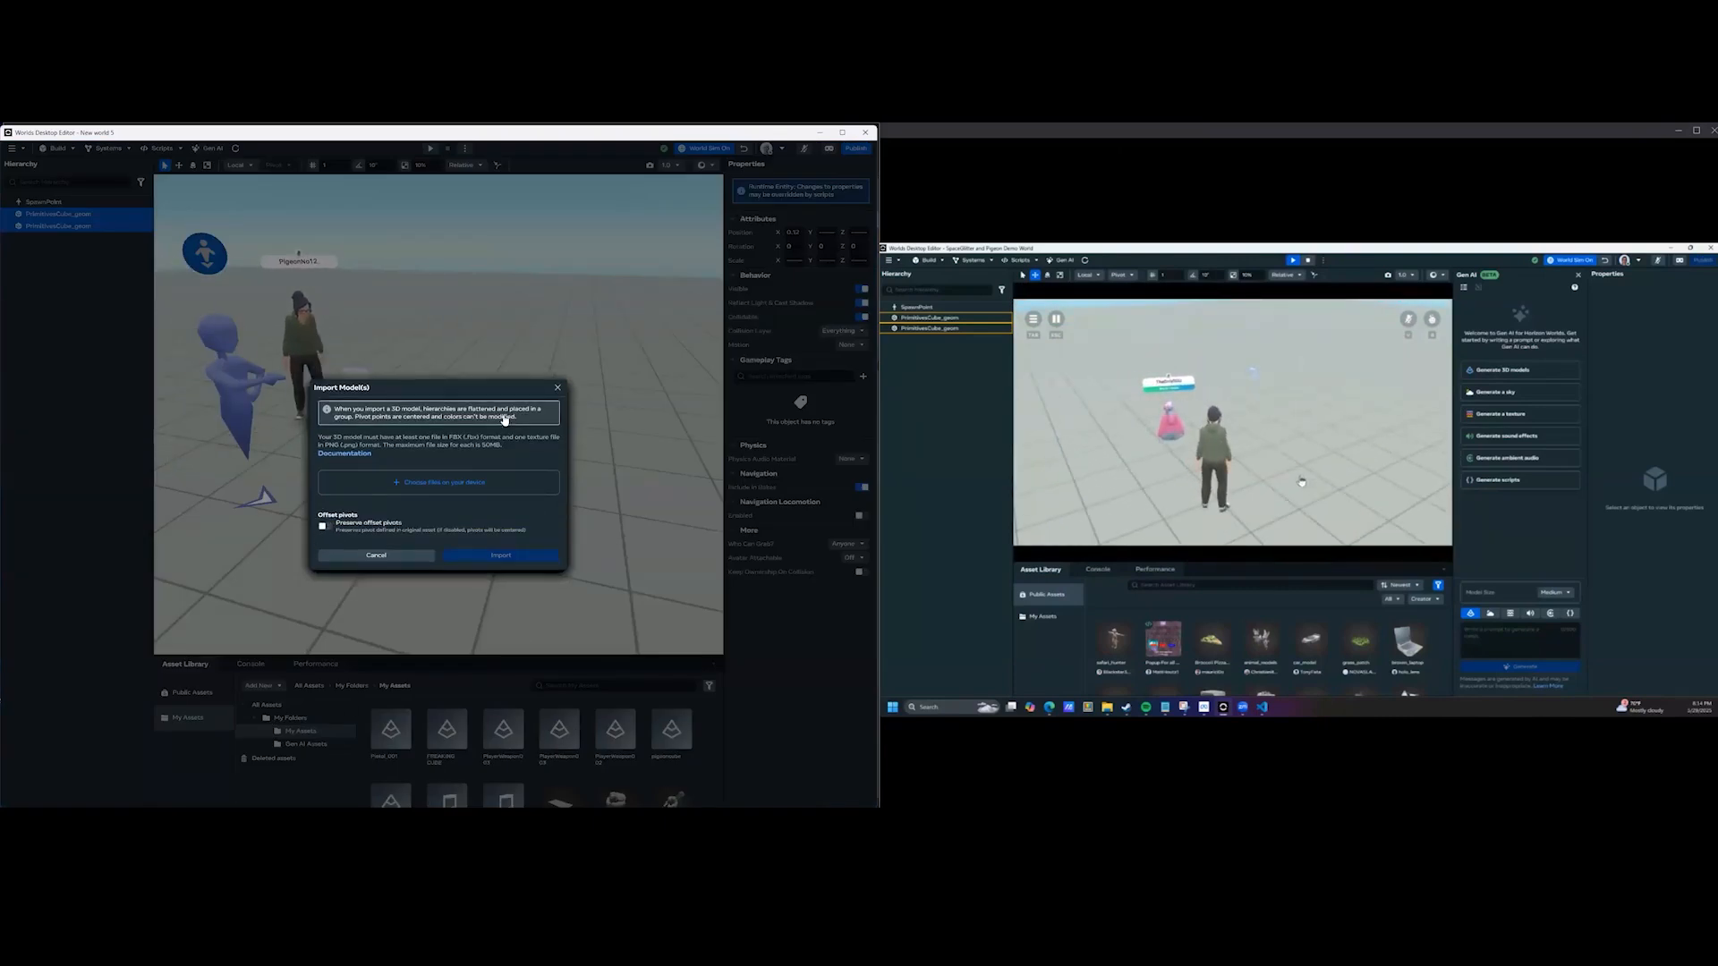
Choose Pistol.fbx from the Desktop folder Pistol Demo and import it as an asset.
click(445, 483)
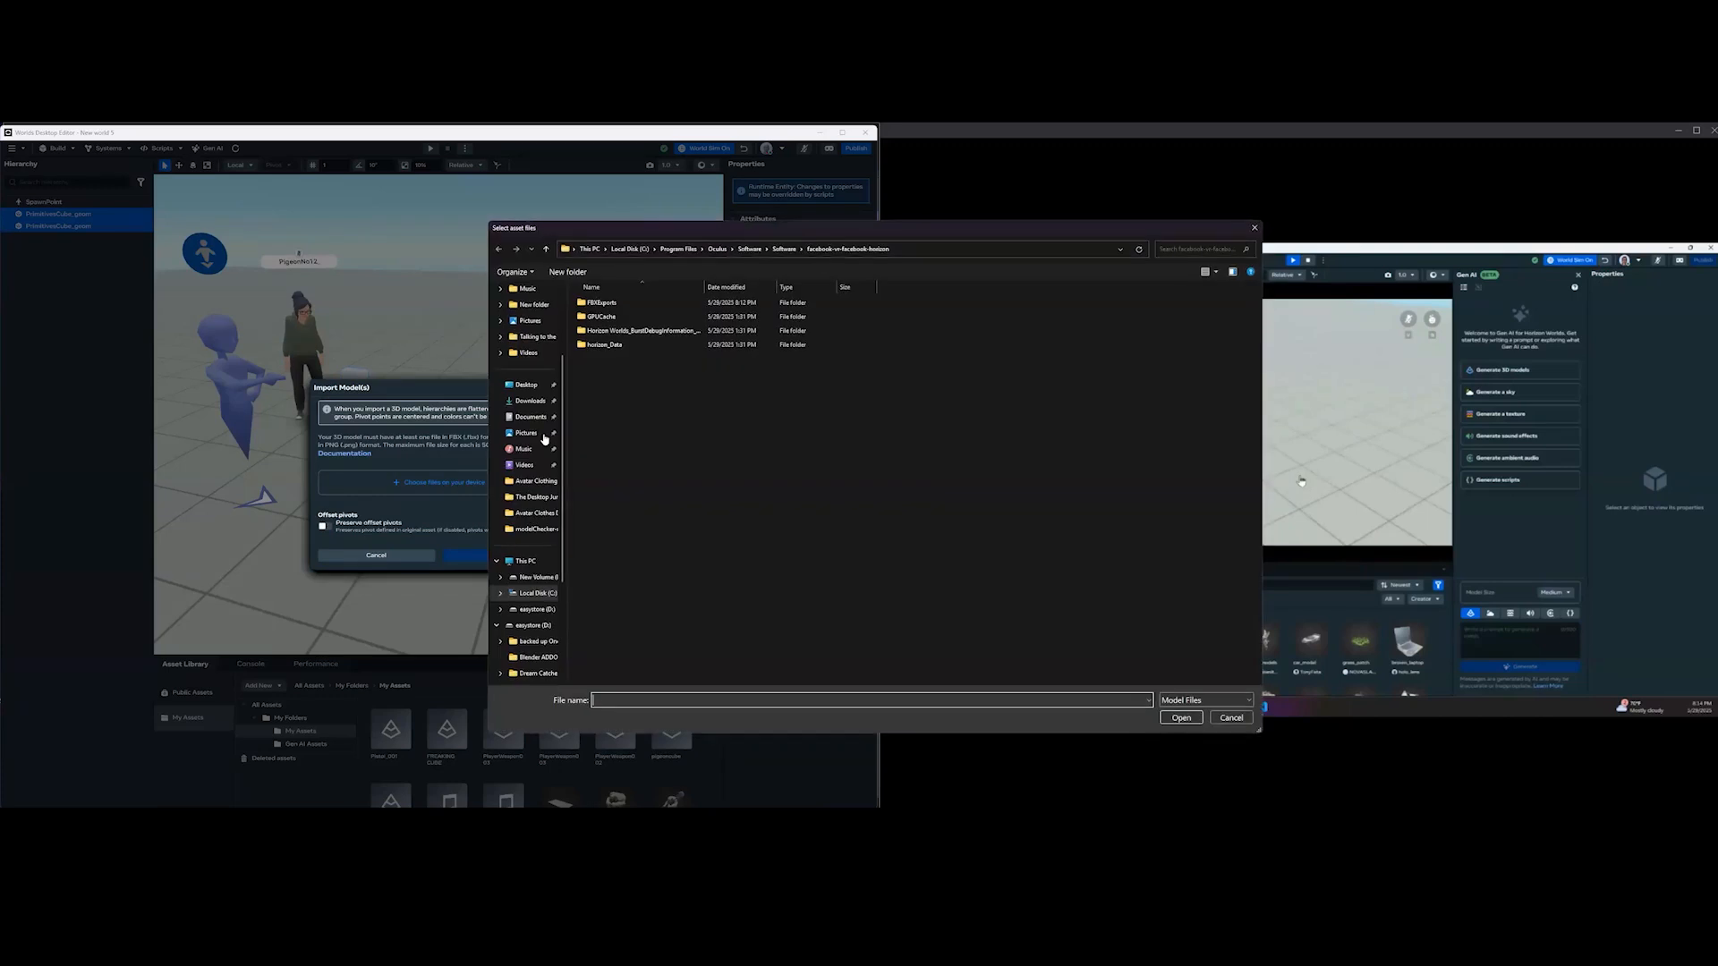
click(527, 387)
double_click(659, 309)
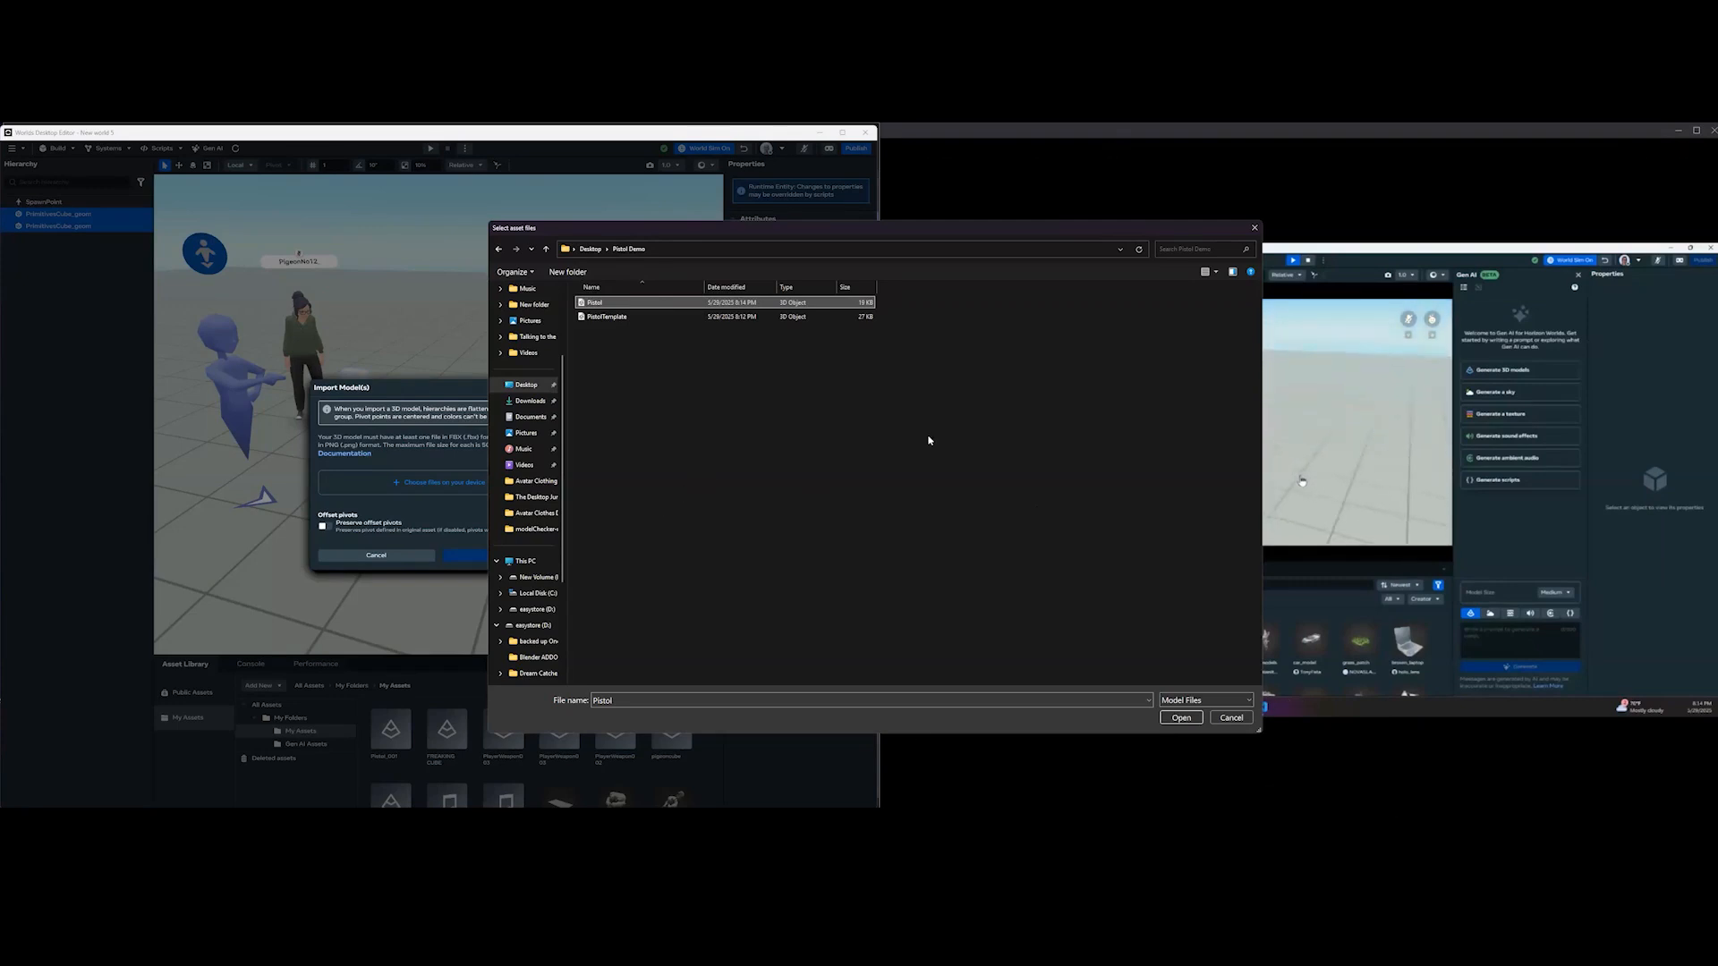
click(1179, 717)
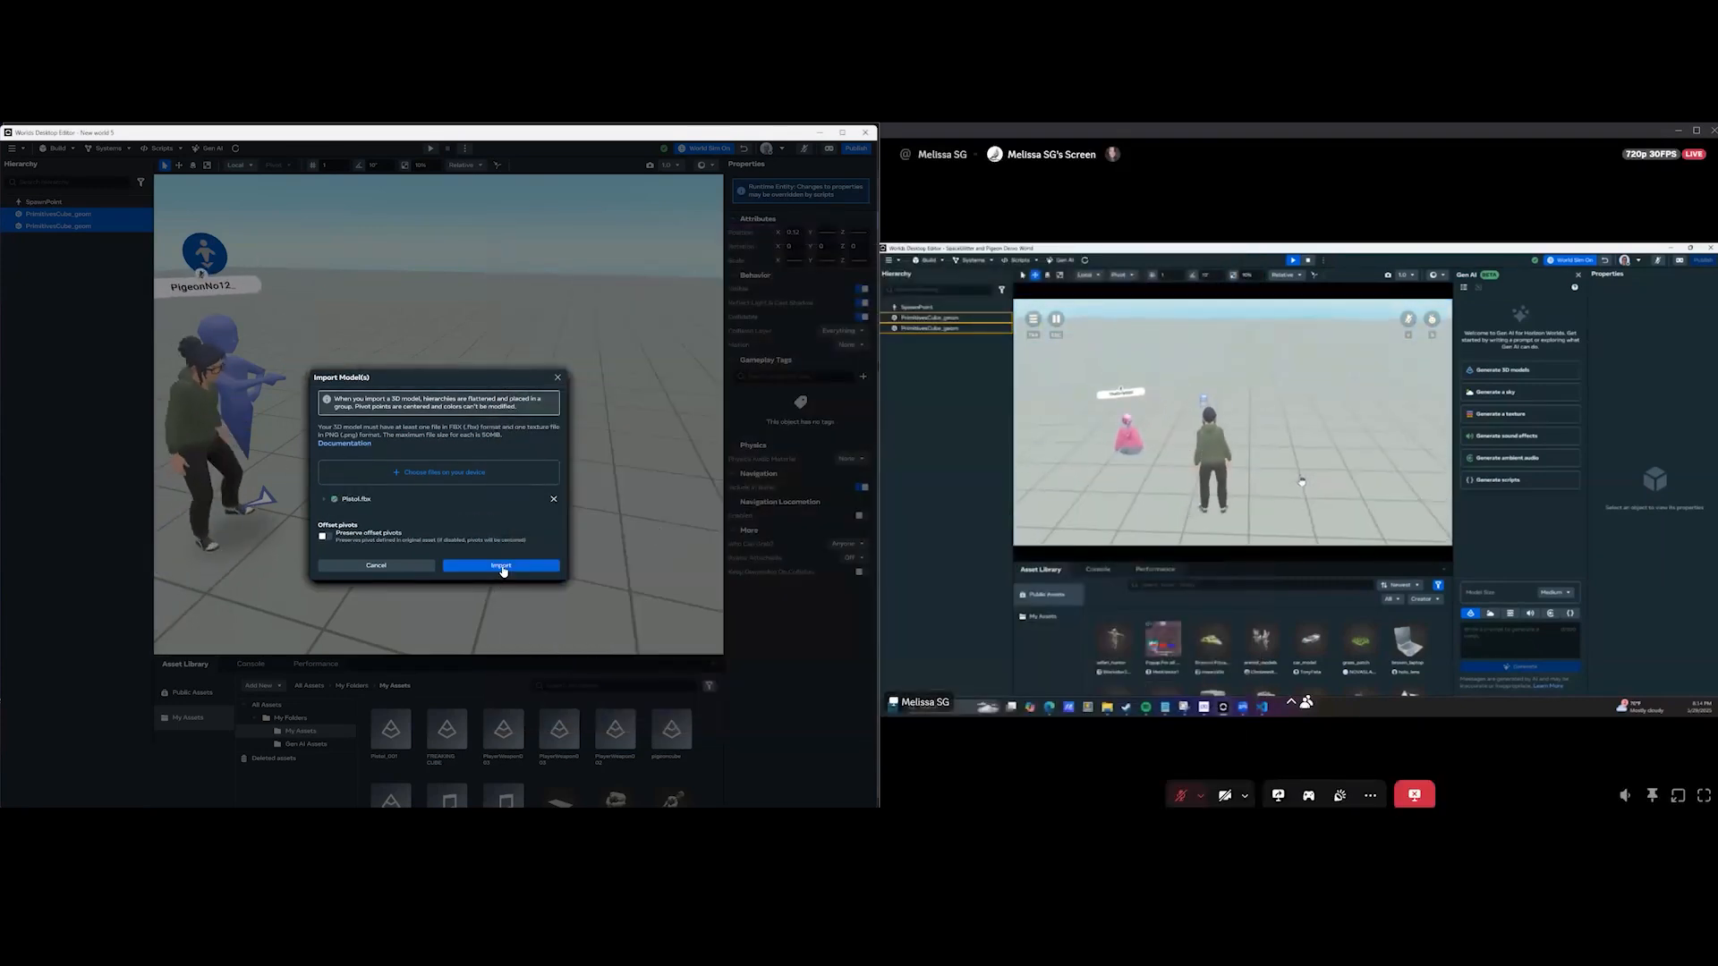
click(501, 567)
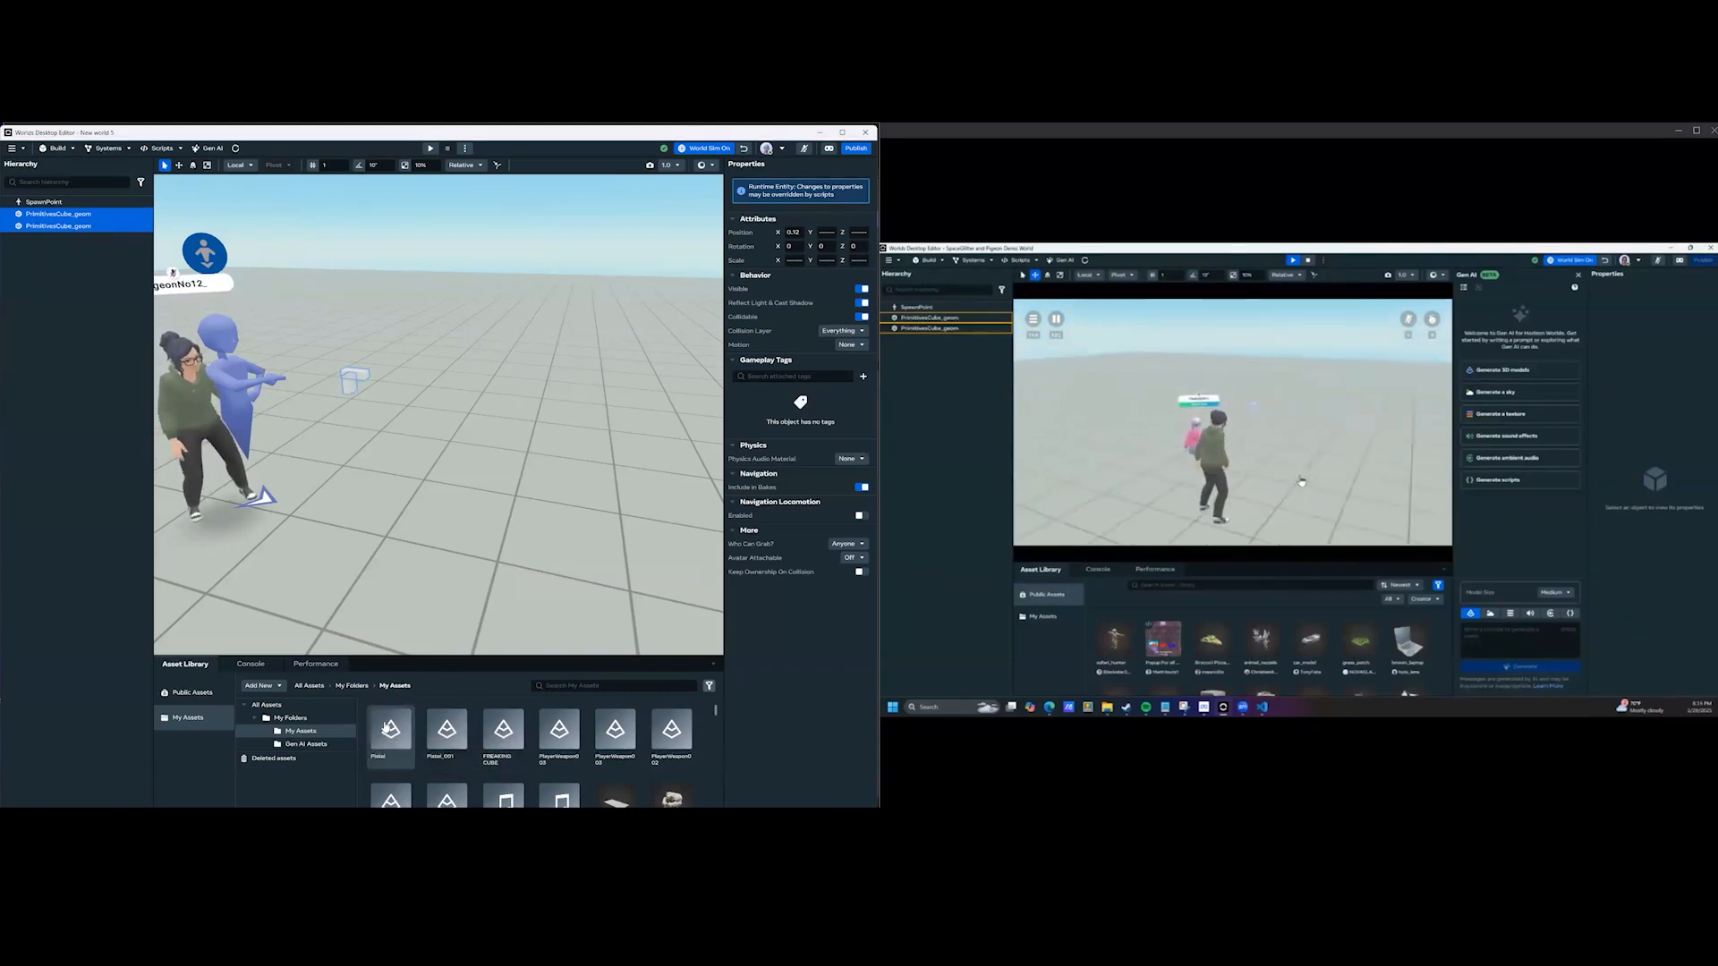
Place the imported Pistol asset in the world near the spawn point, raise it and shift it sideways toward the figure's hand.
drag(391, 732, 336, 474)
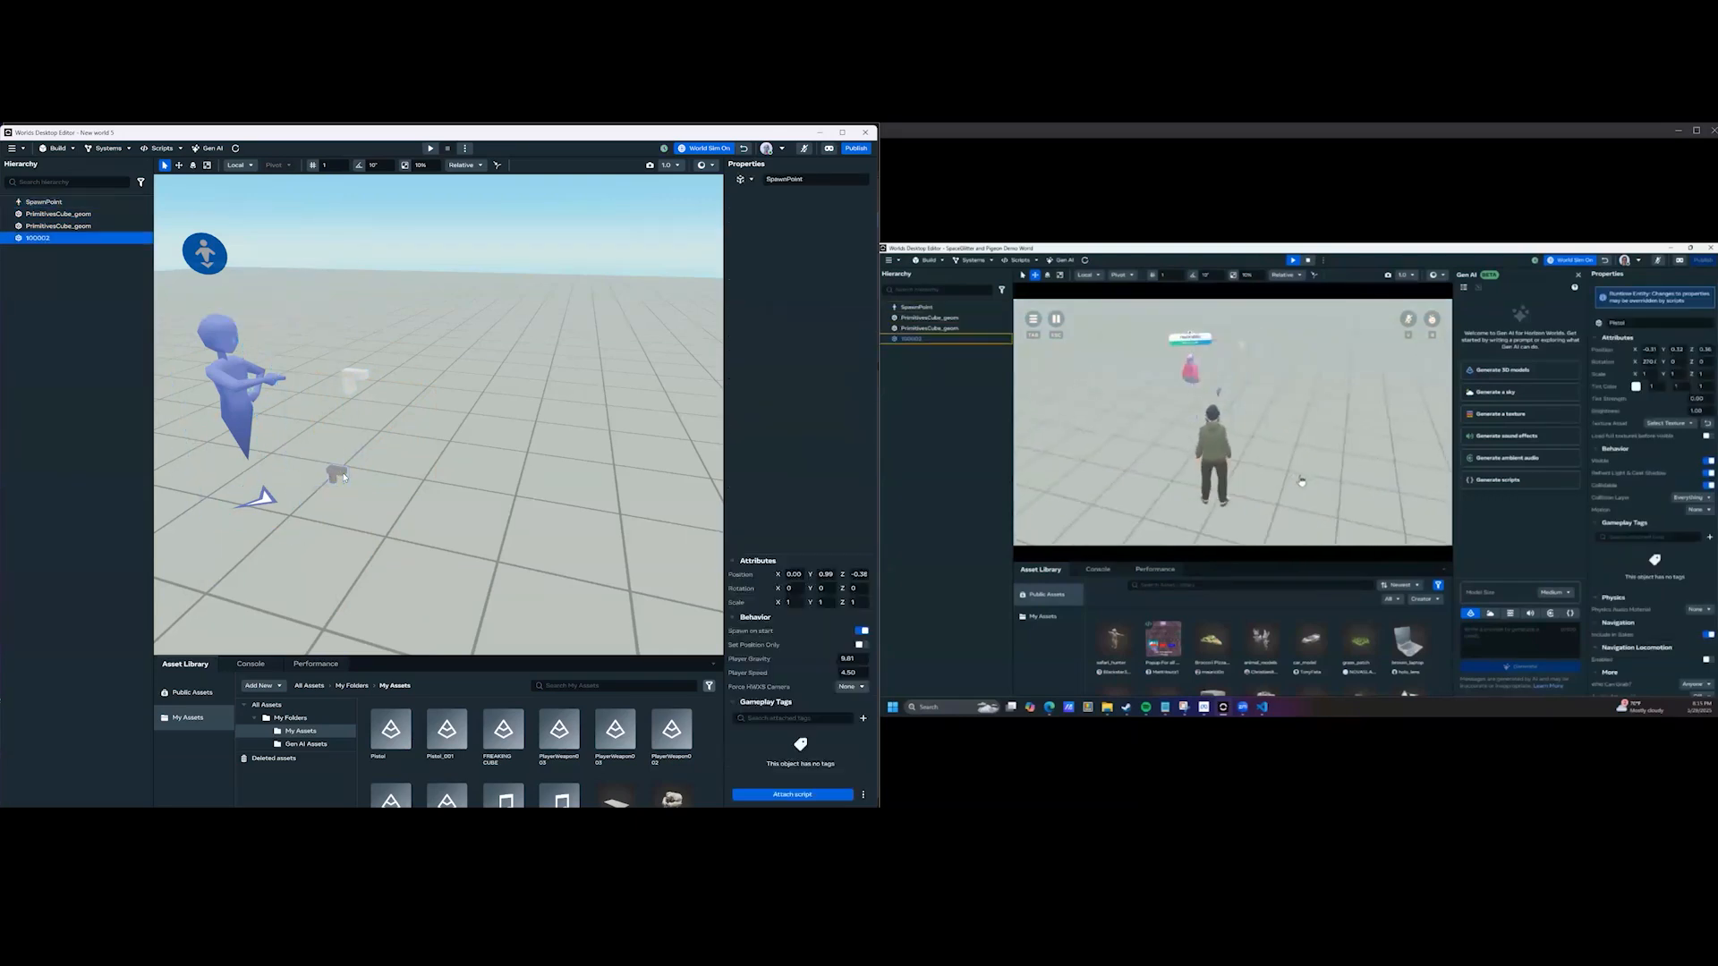
key(w)
drag(332, 439, 314, 354)
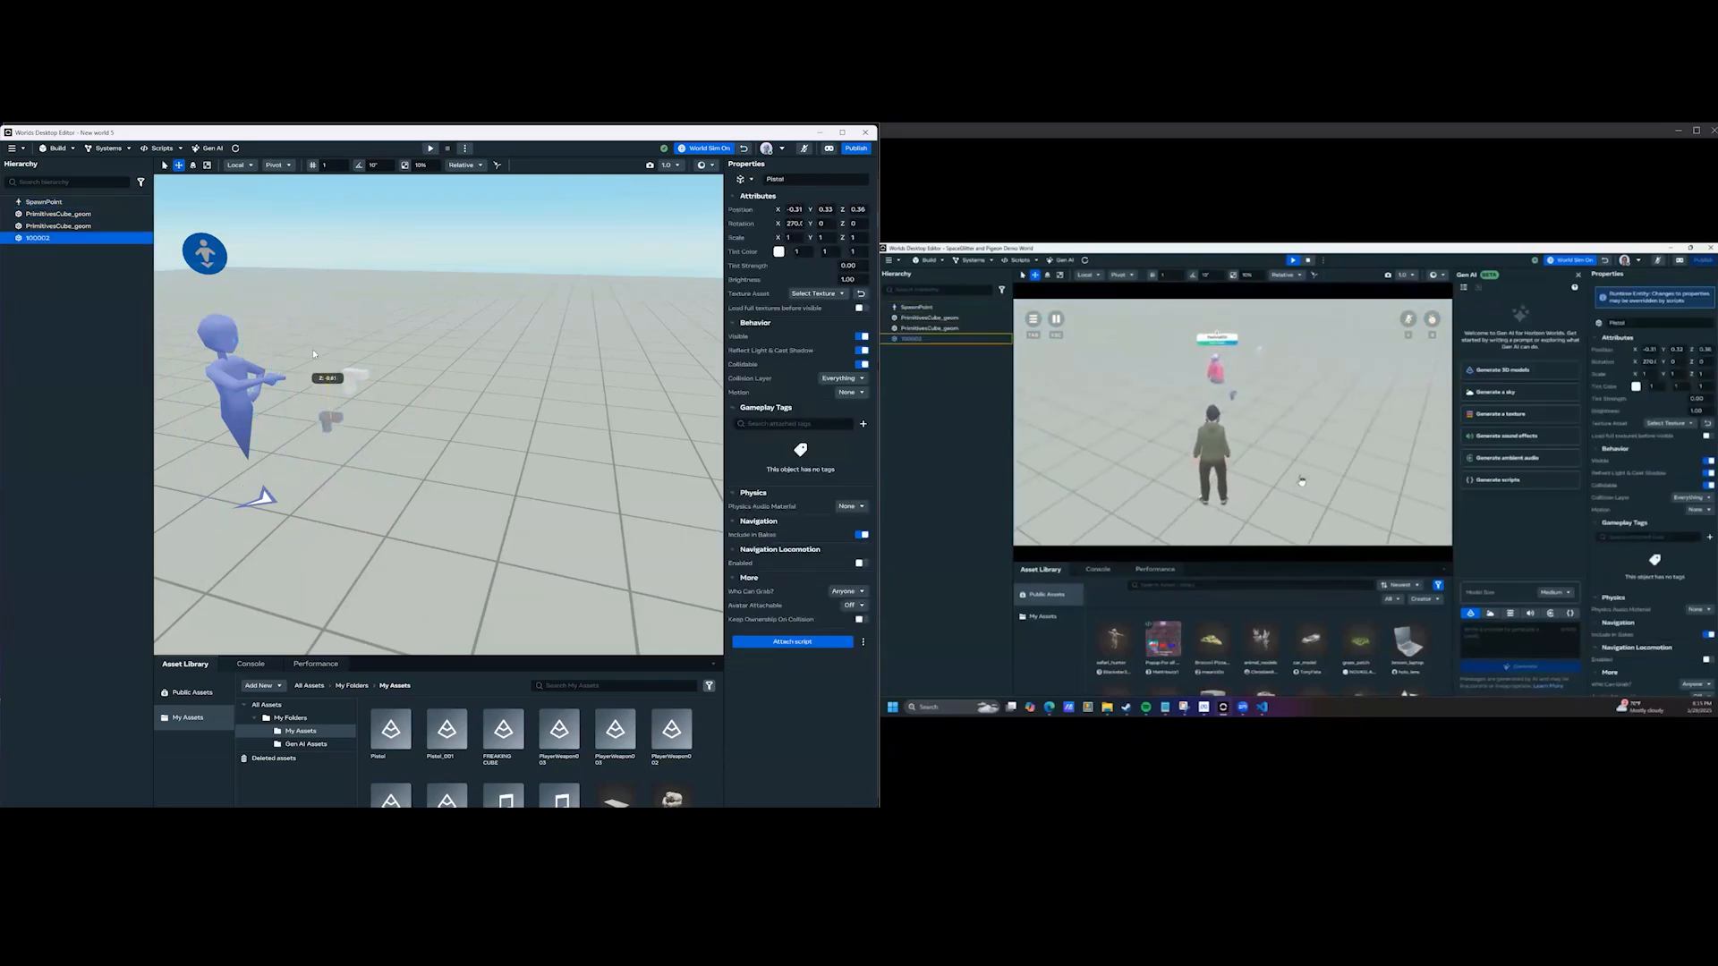
right_drag(450, 477, 429, 428)
drag(460, 421, 380, 415)
Examine the placed pistol's orientation and rotation values in front of the spawn point figure.
mouse_move(453, 519)
right_down()
mouse_move(528, 524)
mouse_move(475, 537)
mouse_move(505, 551)
mouse_move(536, 521)
mouse_move(480, 528)
right_up()
click(535, 523)
scroll(480, 529, up, 2)
click(463, 446)
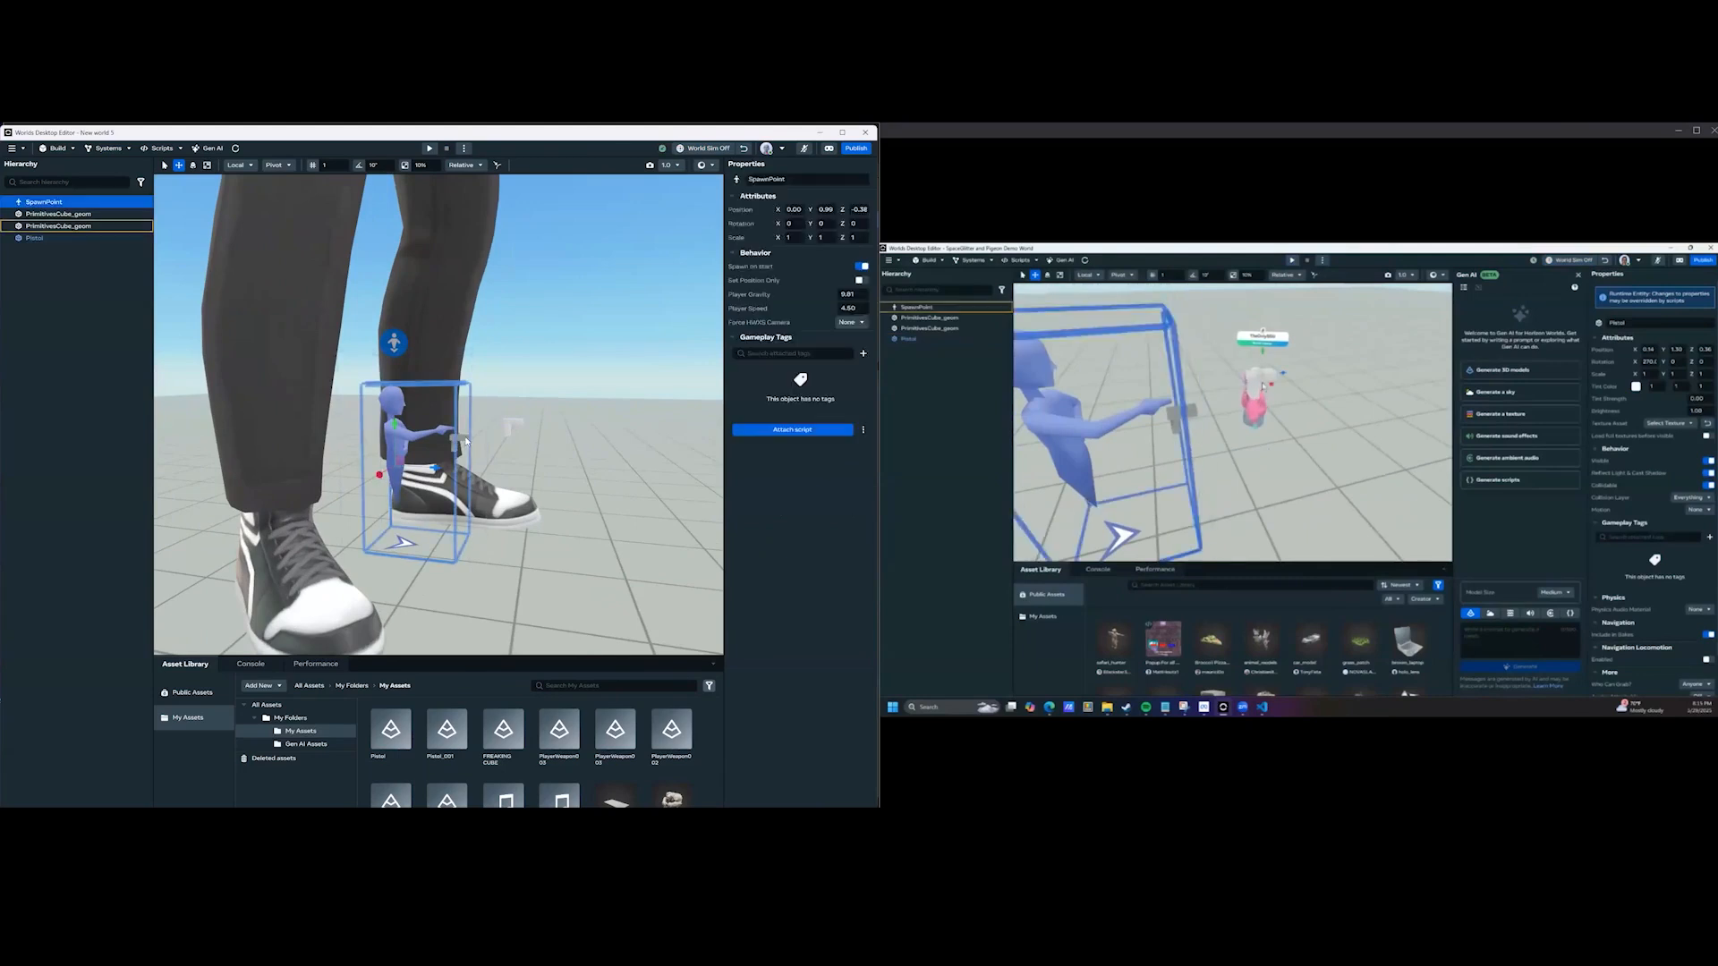
click(483, 438)
click(459, 442)
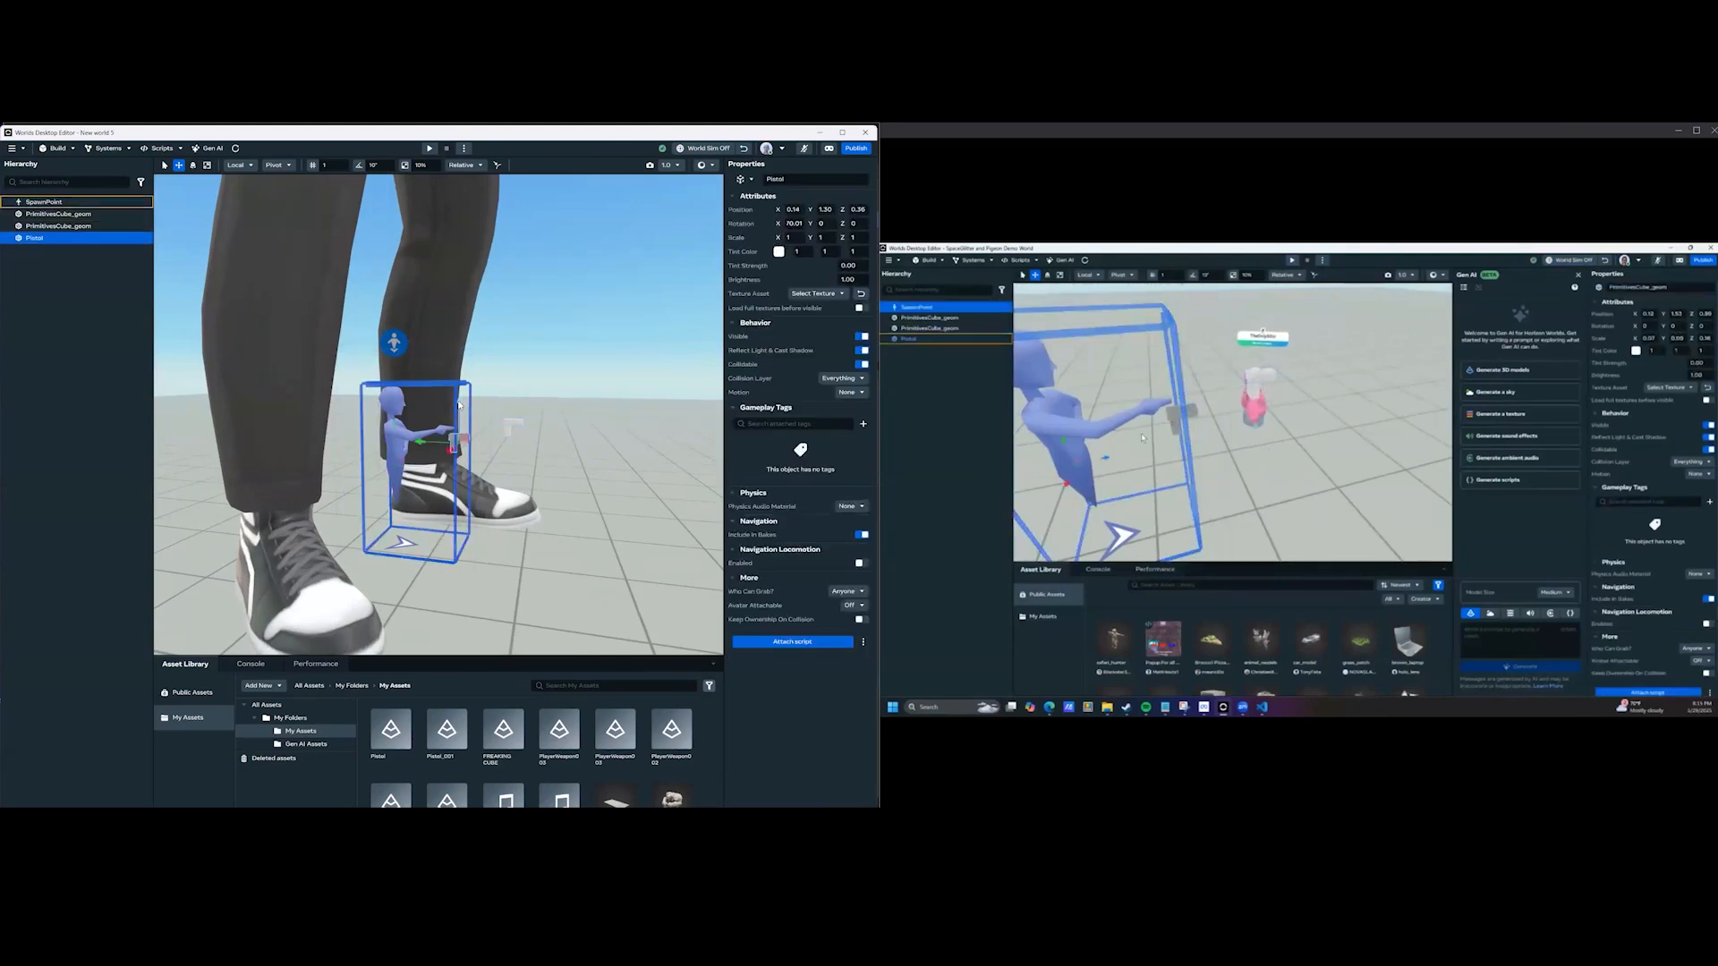
click(578, 592)
scroll(525, 560, down, 3)
mouse_move(499, 533)
right_down()
mouse_move(482, 528)
mouse_move(505, 542)
right_up()
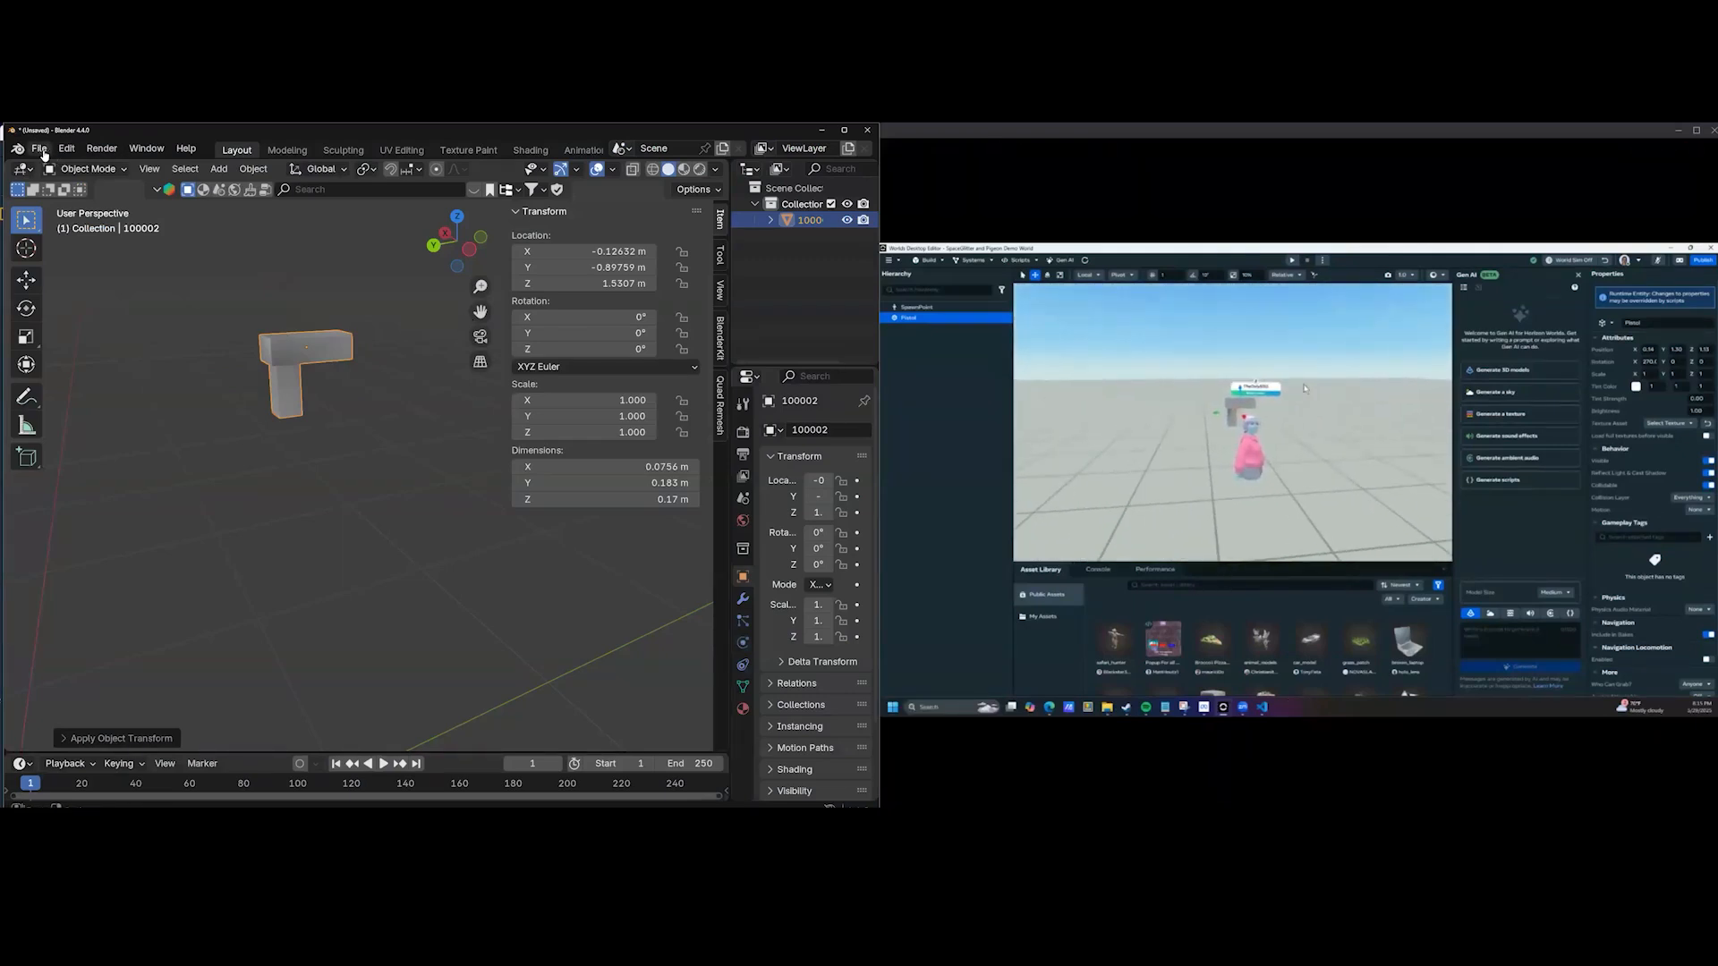
Switch to Blender and re-export the selected object over Pistol.fbx with only the Mesh object type and Apply Transform enabled.
click(39, 149)
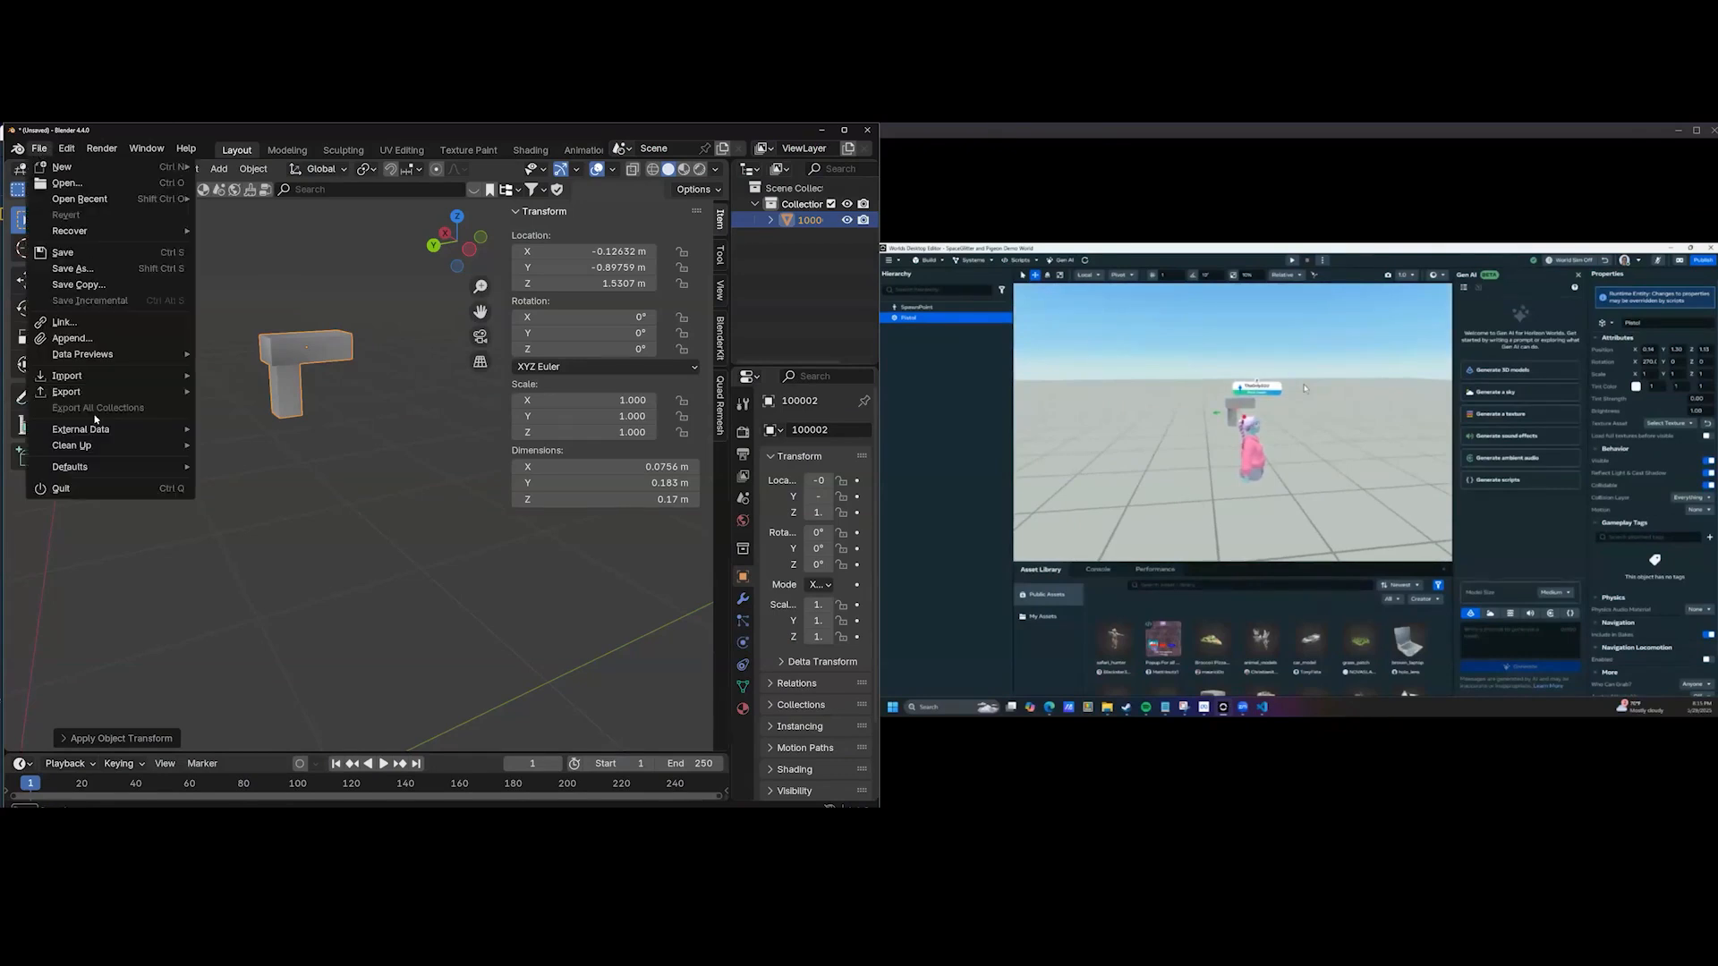
mouse_move(119, 394)
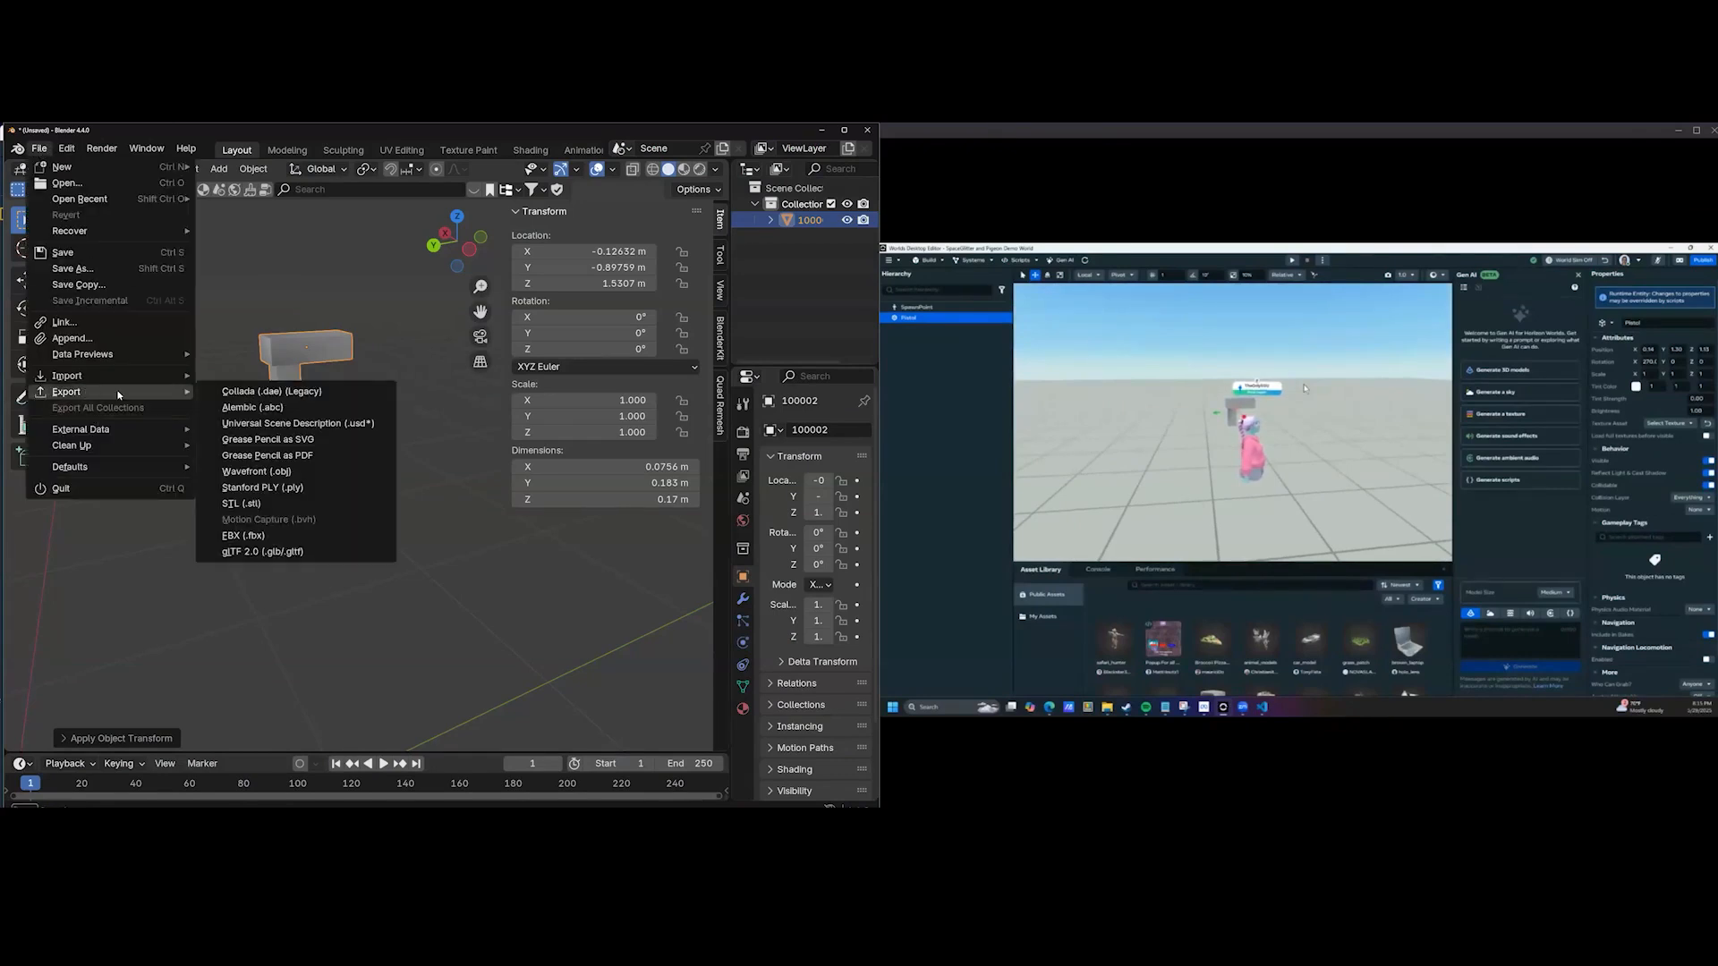
click(244, 535)
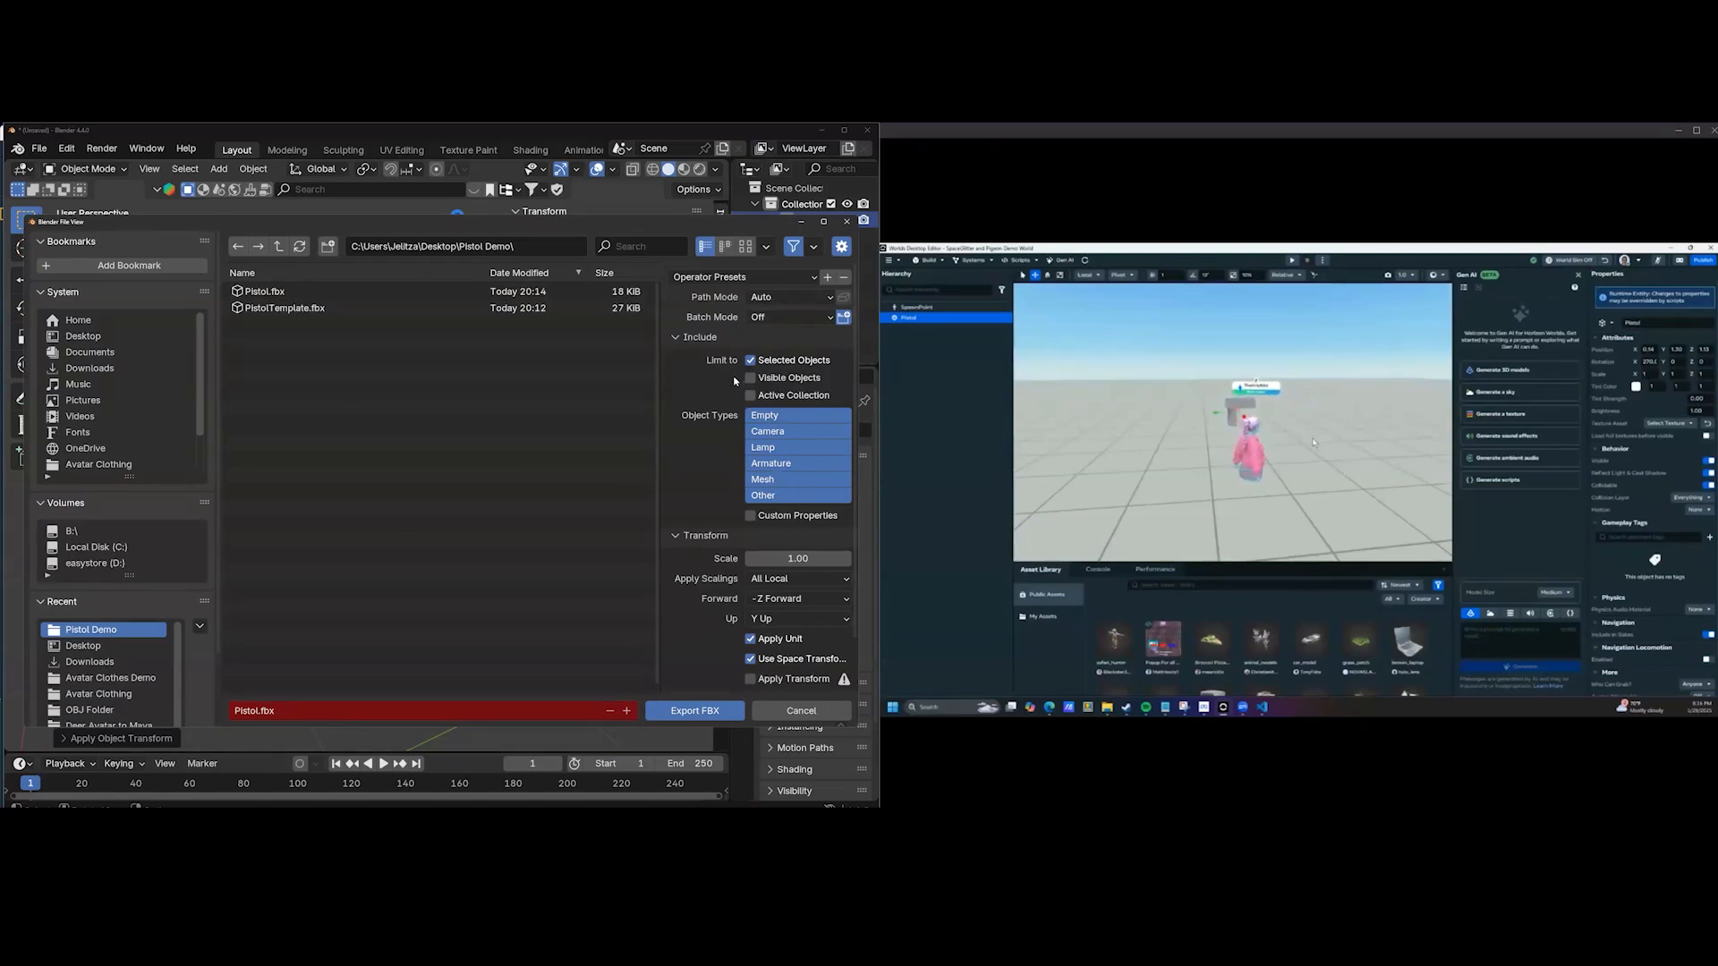
click(769, 480)
scroll(769, 466, down, 2)
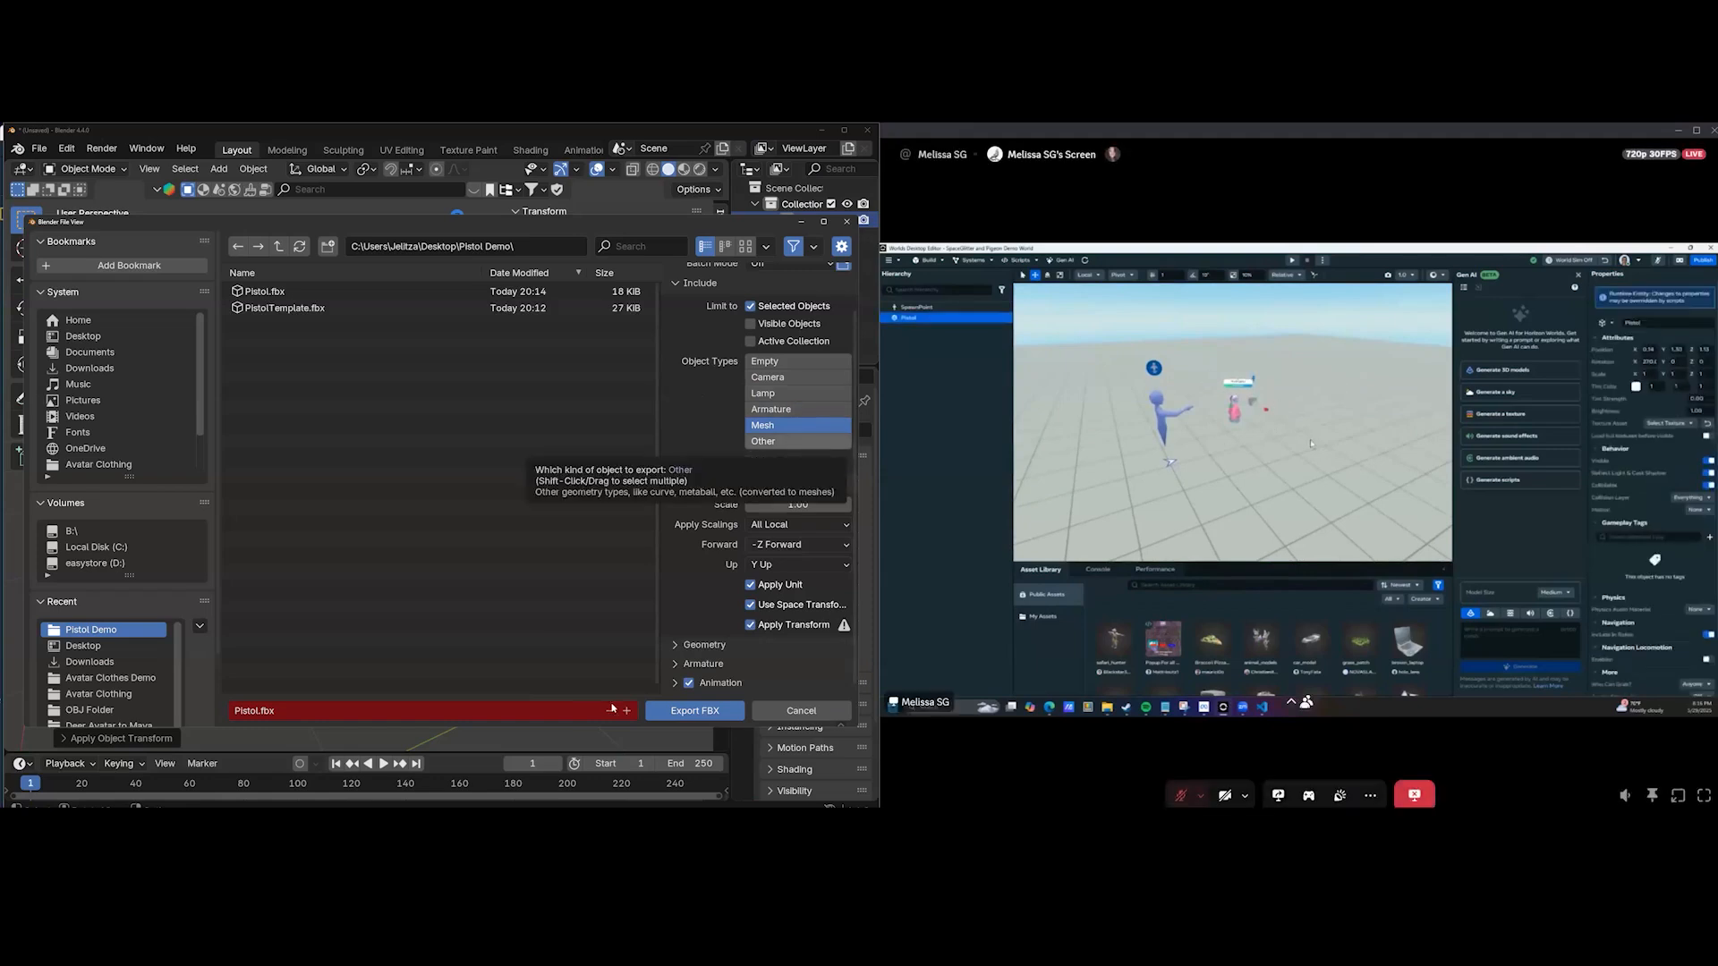
click(286, 293)
click(674, 711)
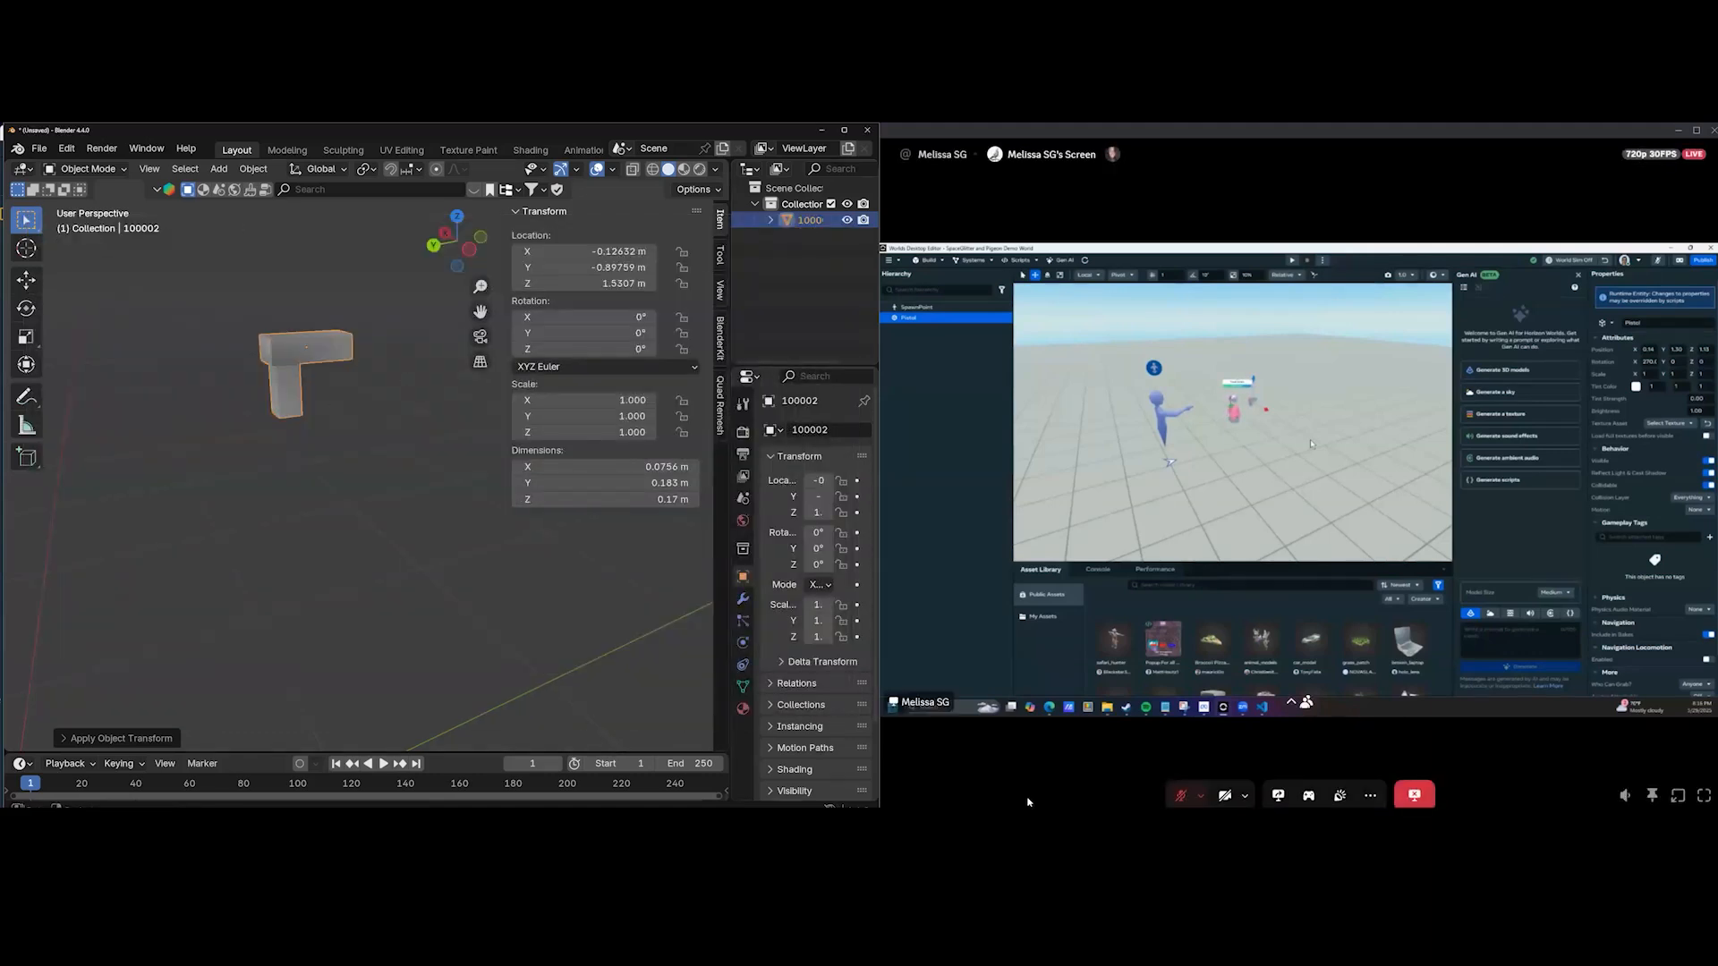
Return to the Worlds Desktop Editor and start another 3D model import with Preserve offset pivots turned off.
click(1038, 823)
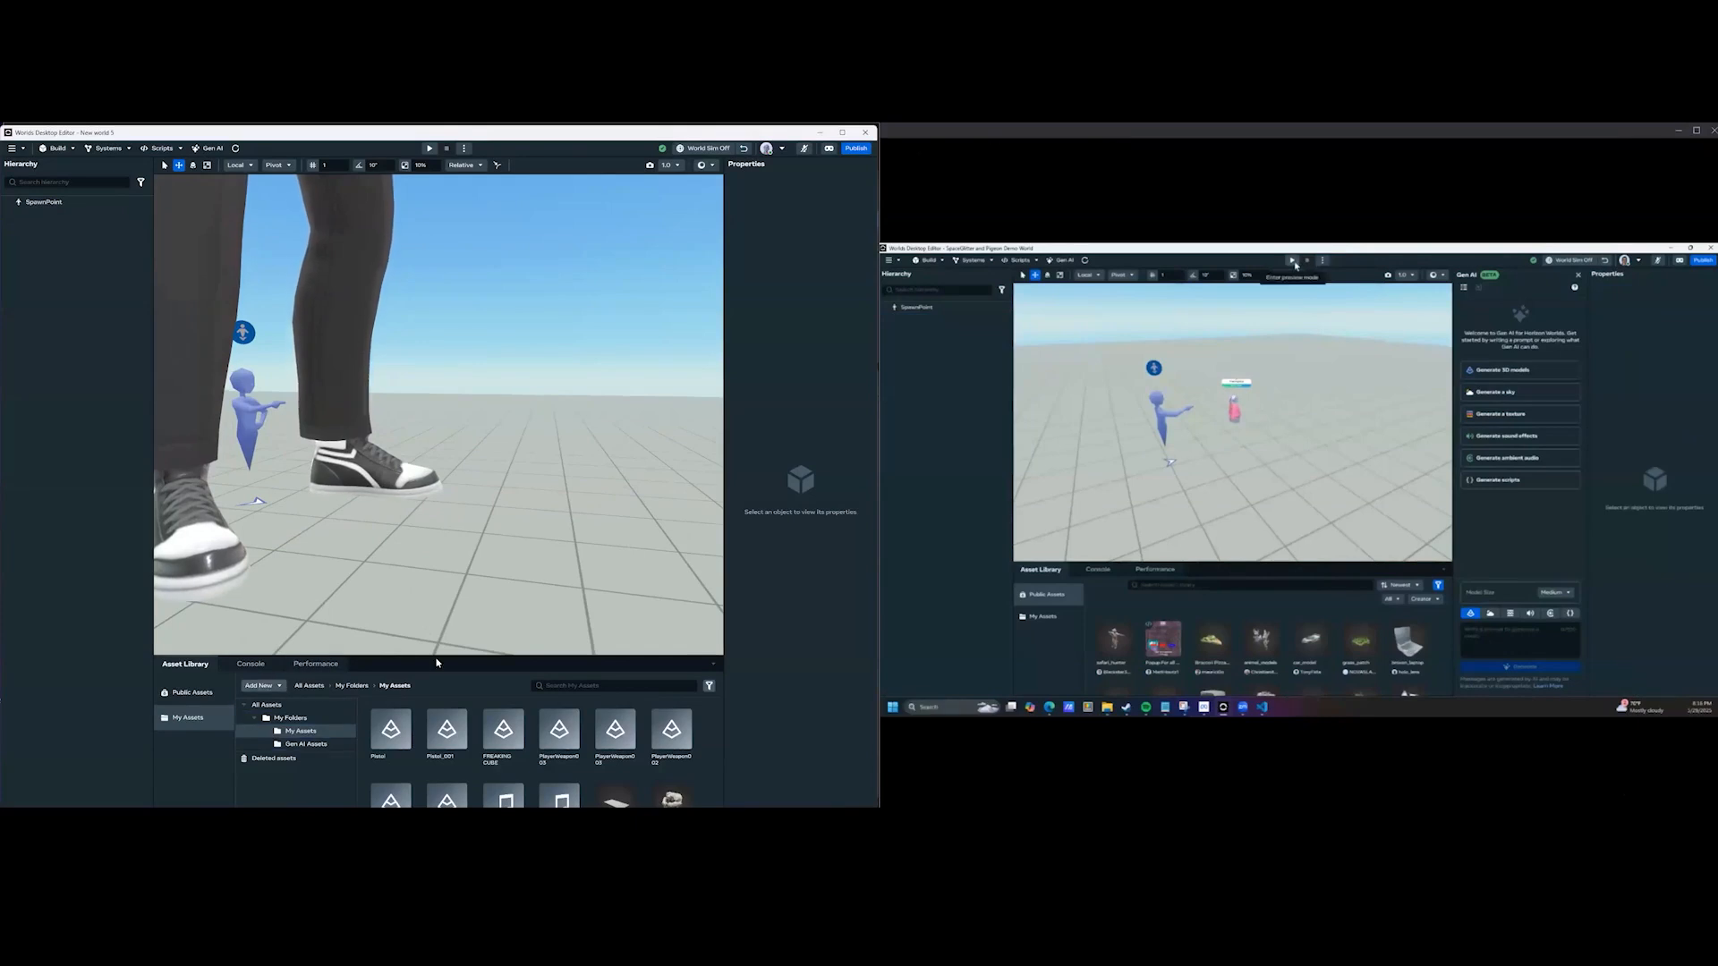
click(261, 686)
click(273, 715)
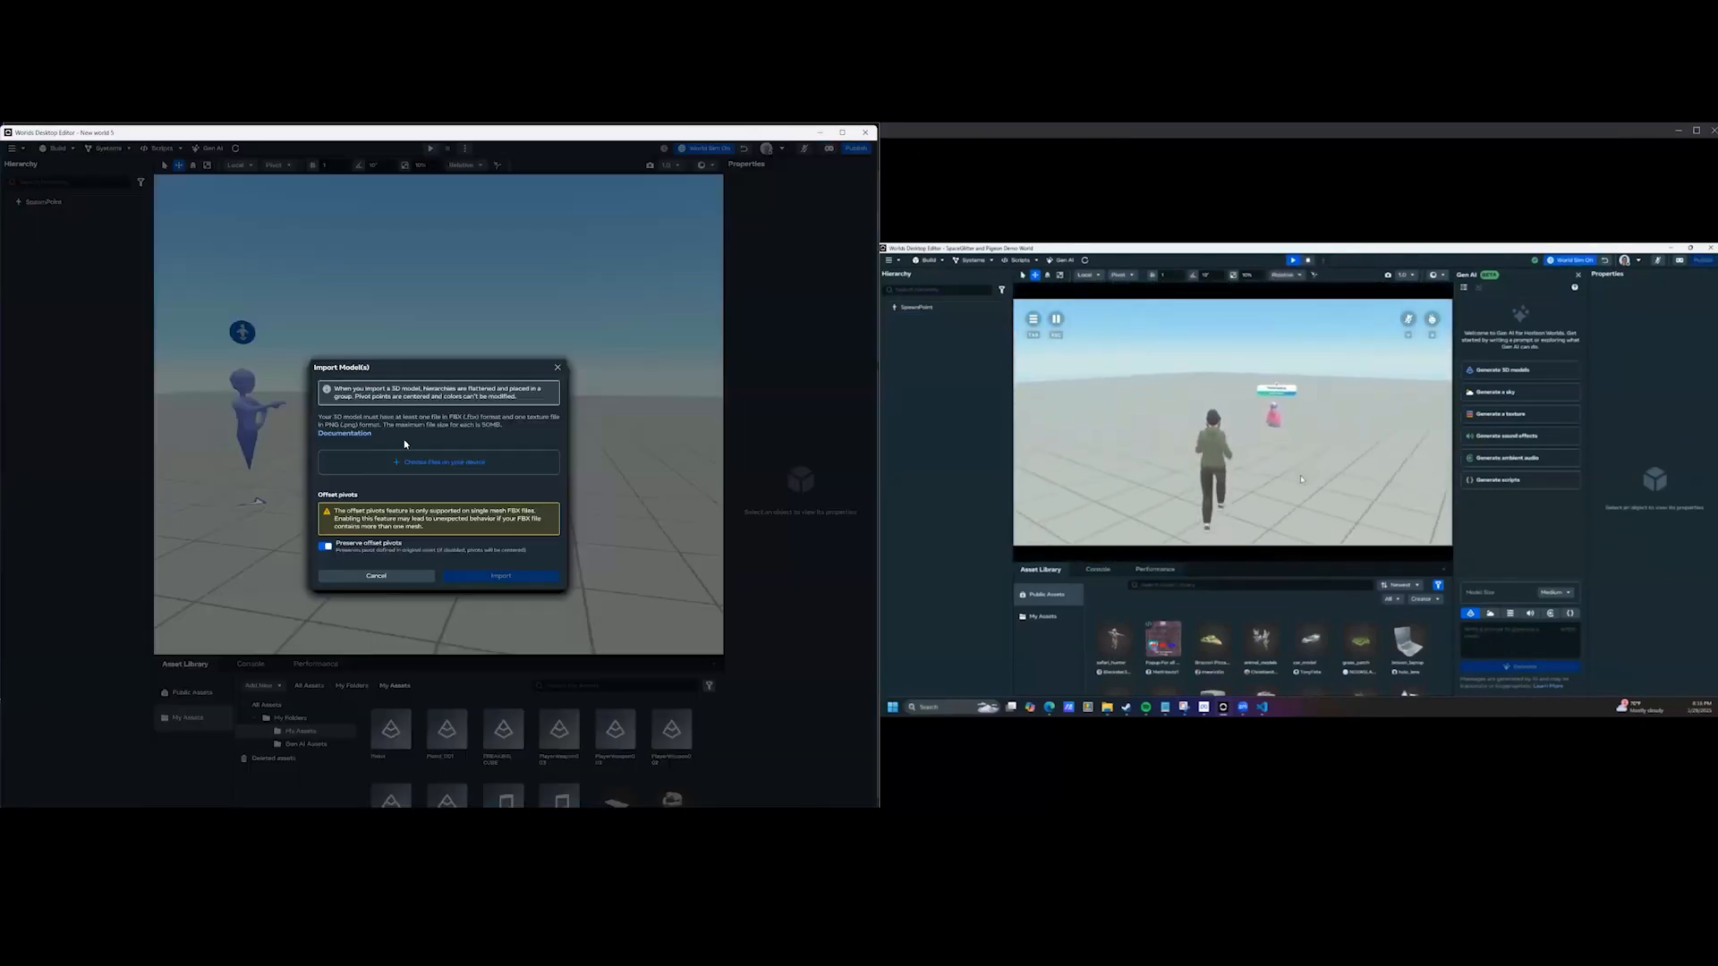
click(325, 548)
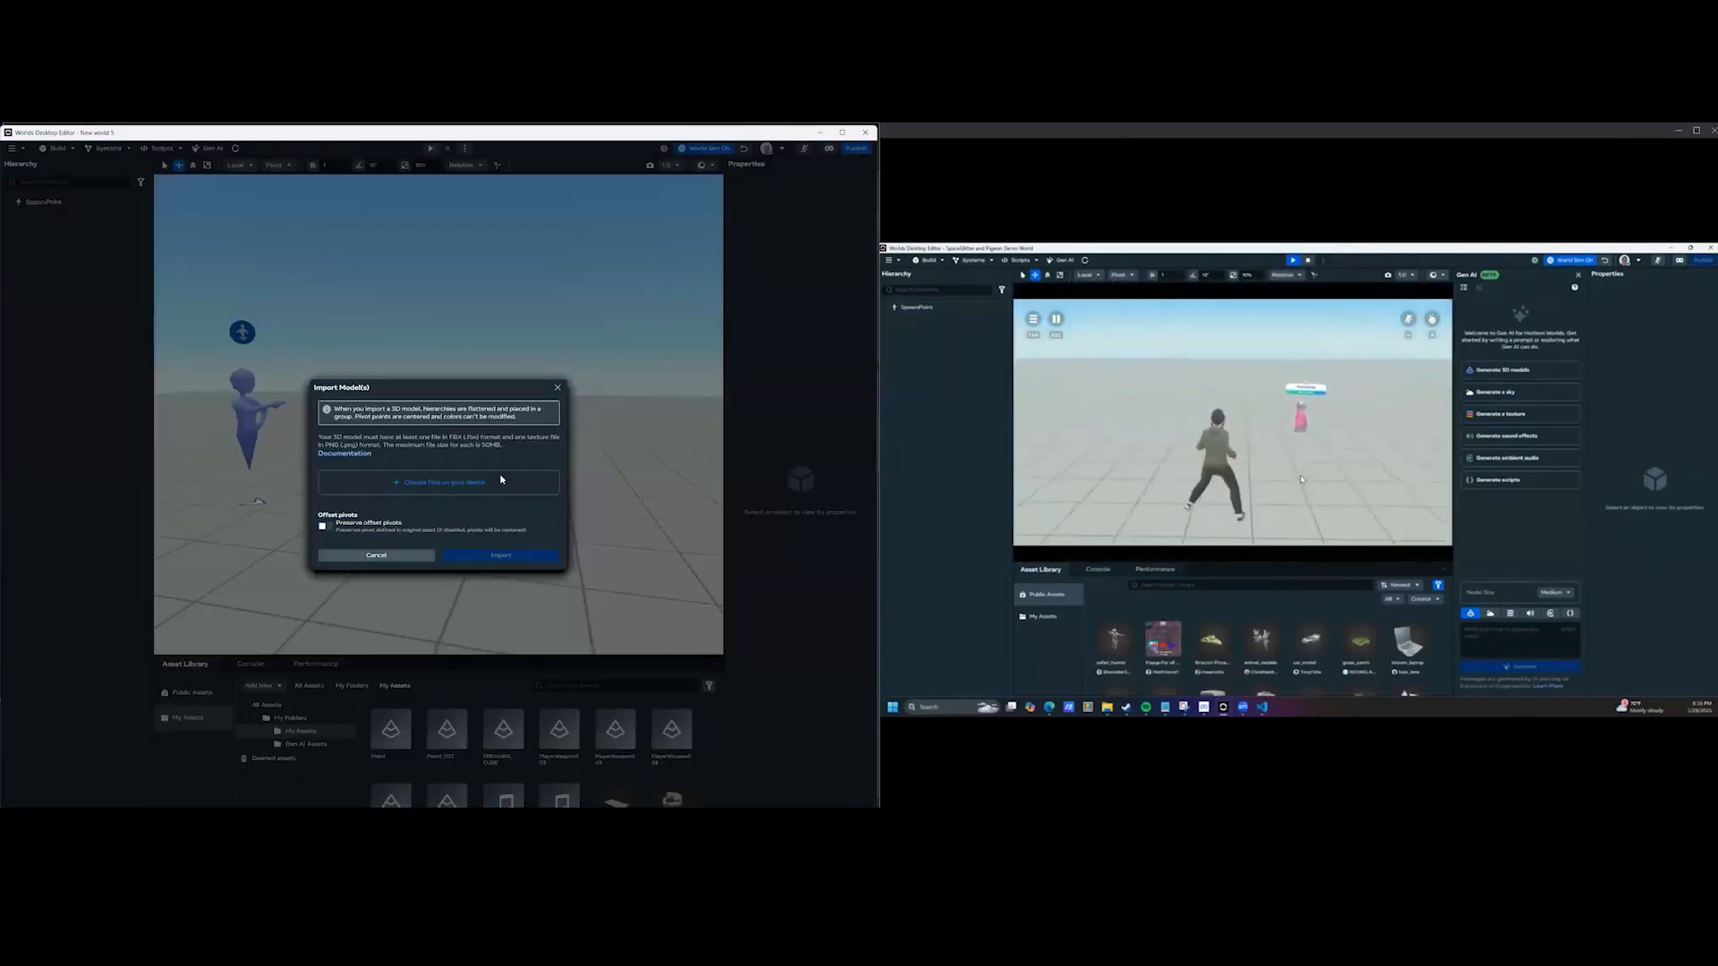
Select the re-exported Pistol.fbx in the Pistol Demo folder and import it into My Assets.
click(443, 482)
click(526, 384)
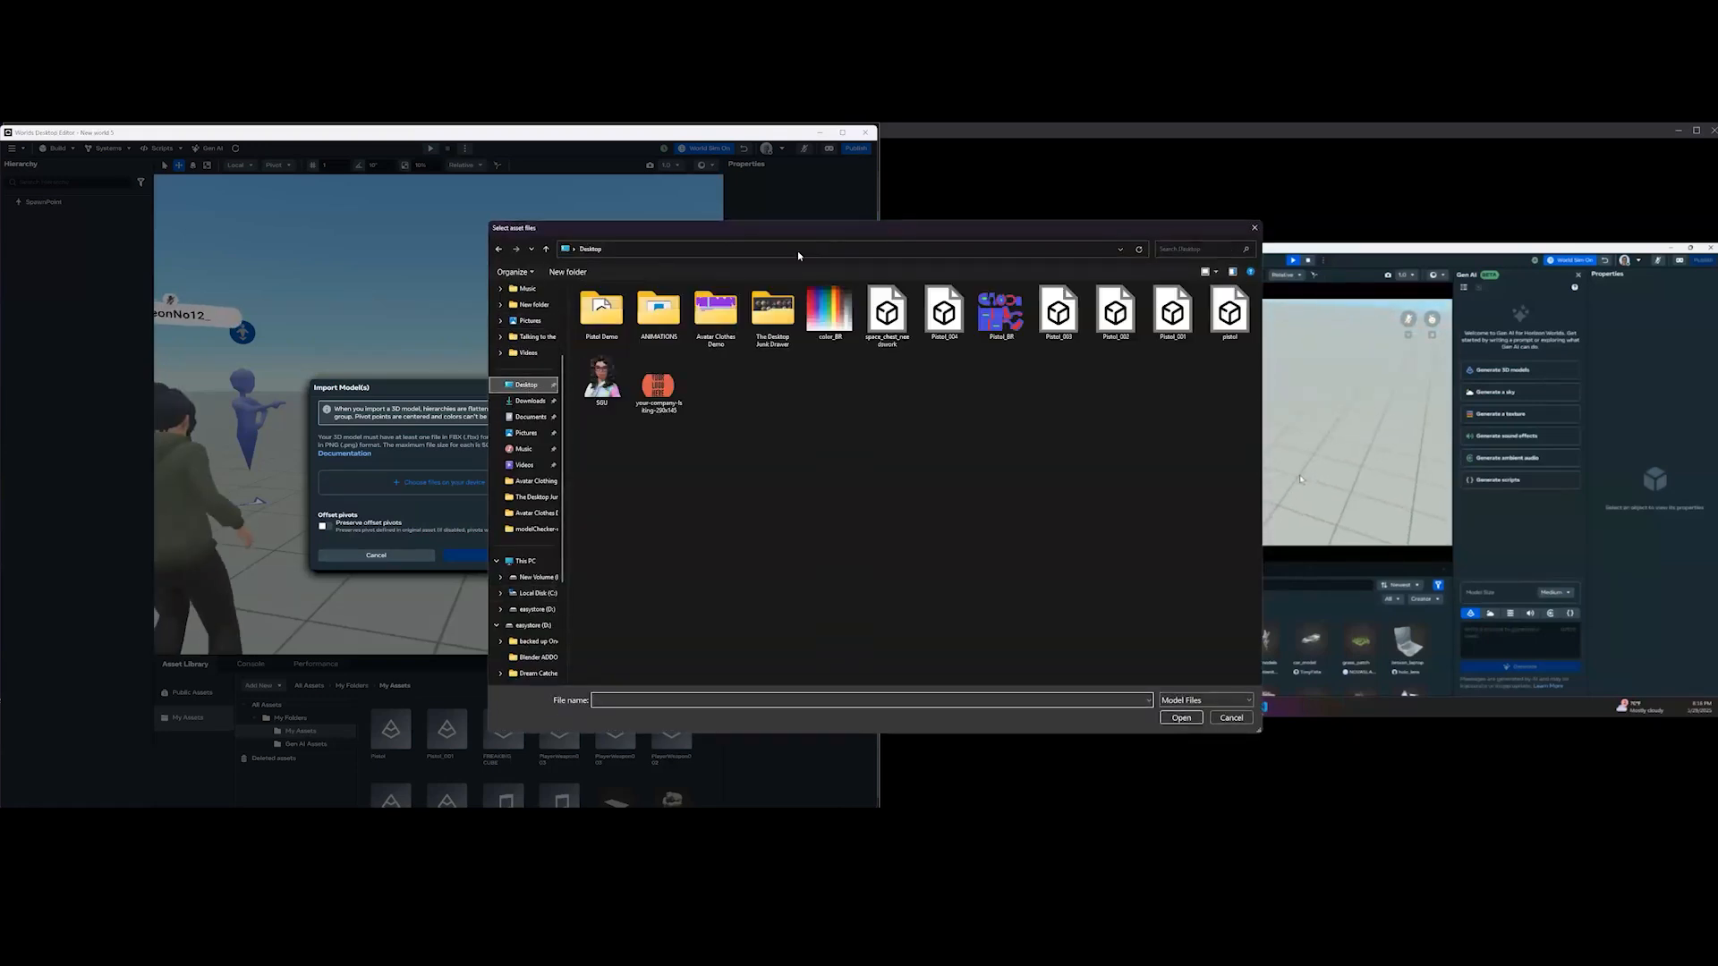
double_click(609, 323)
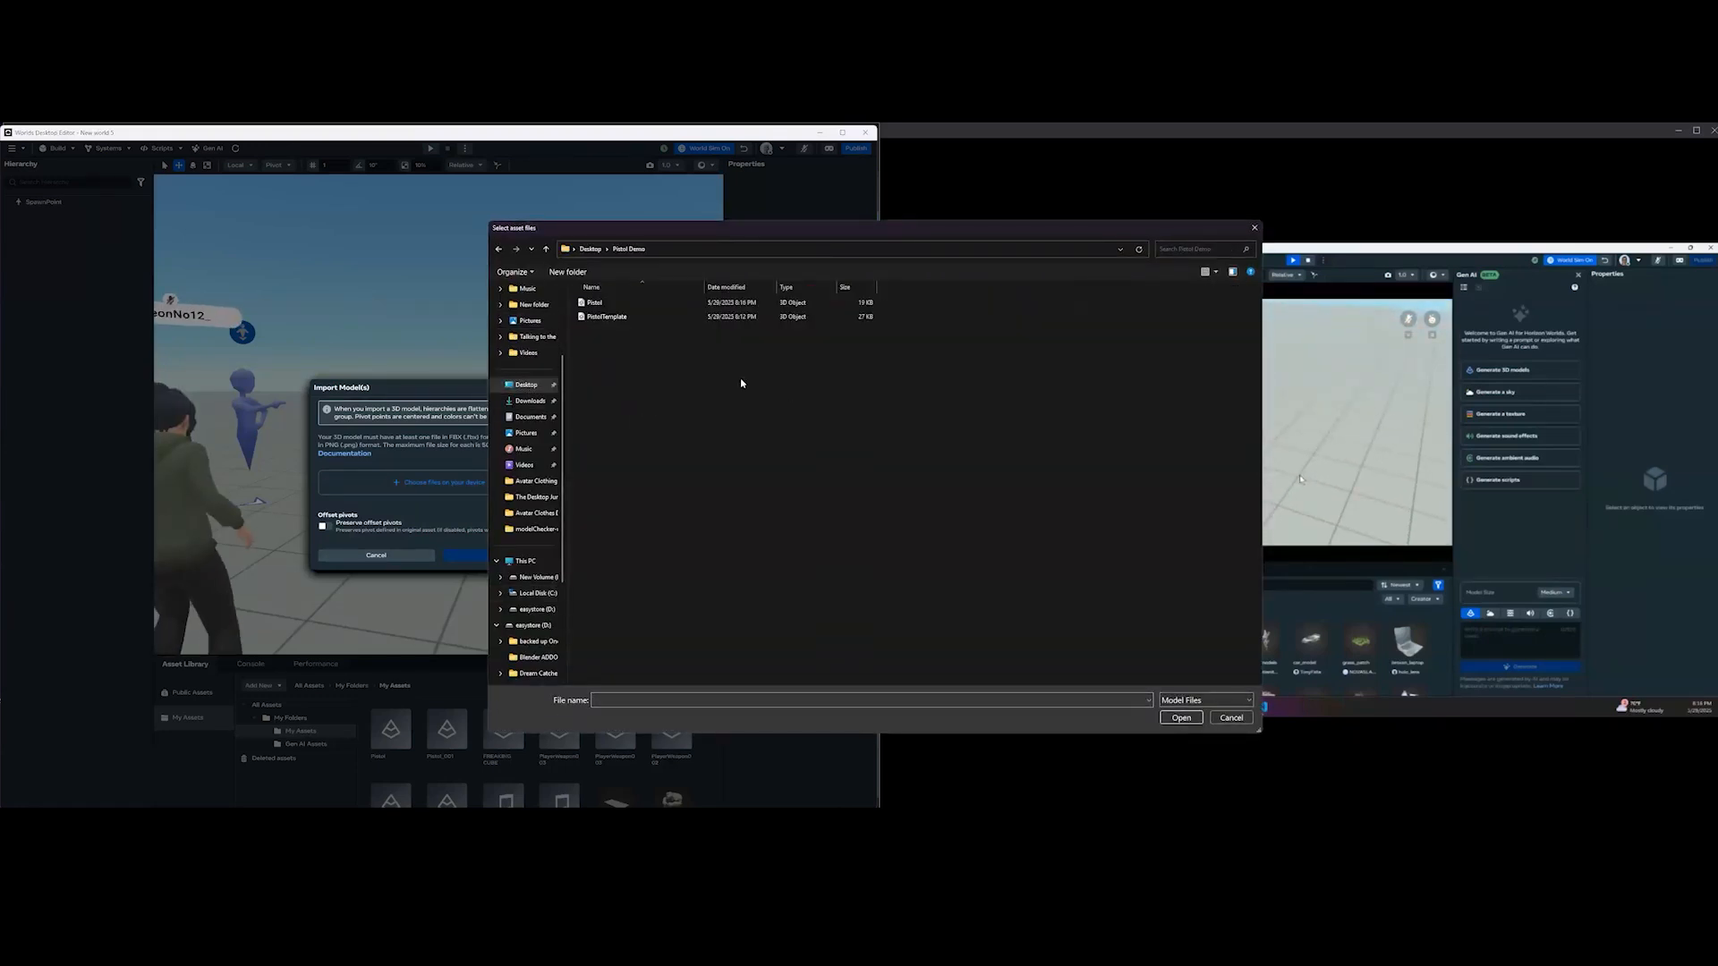
click(605, 304)
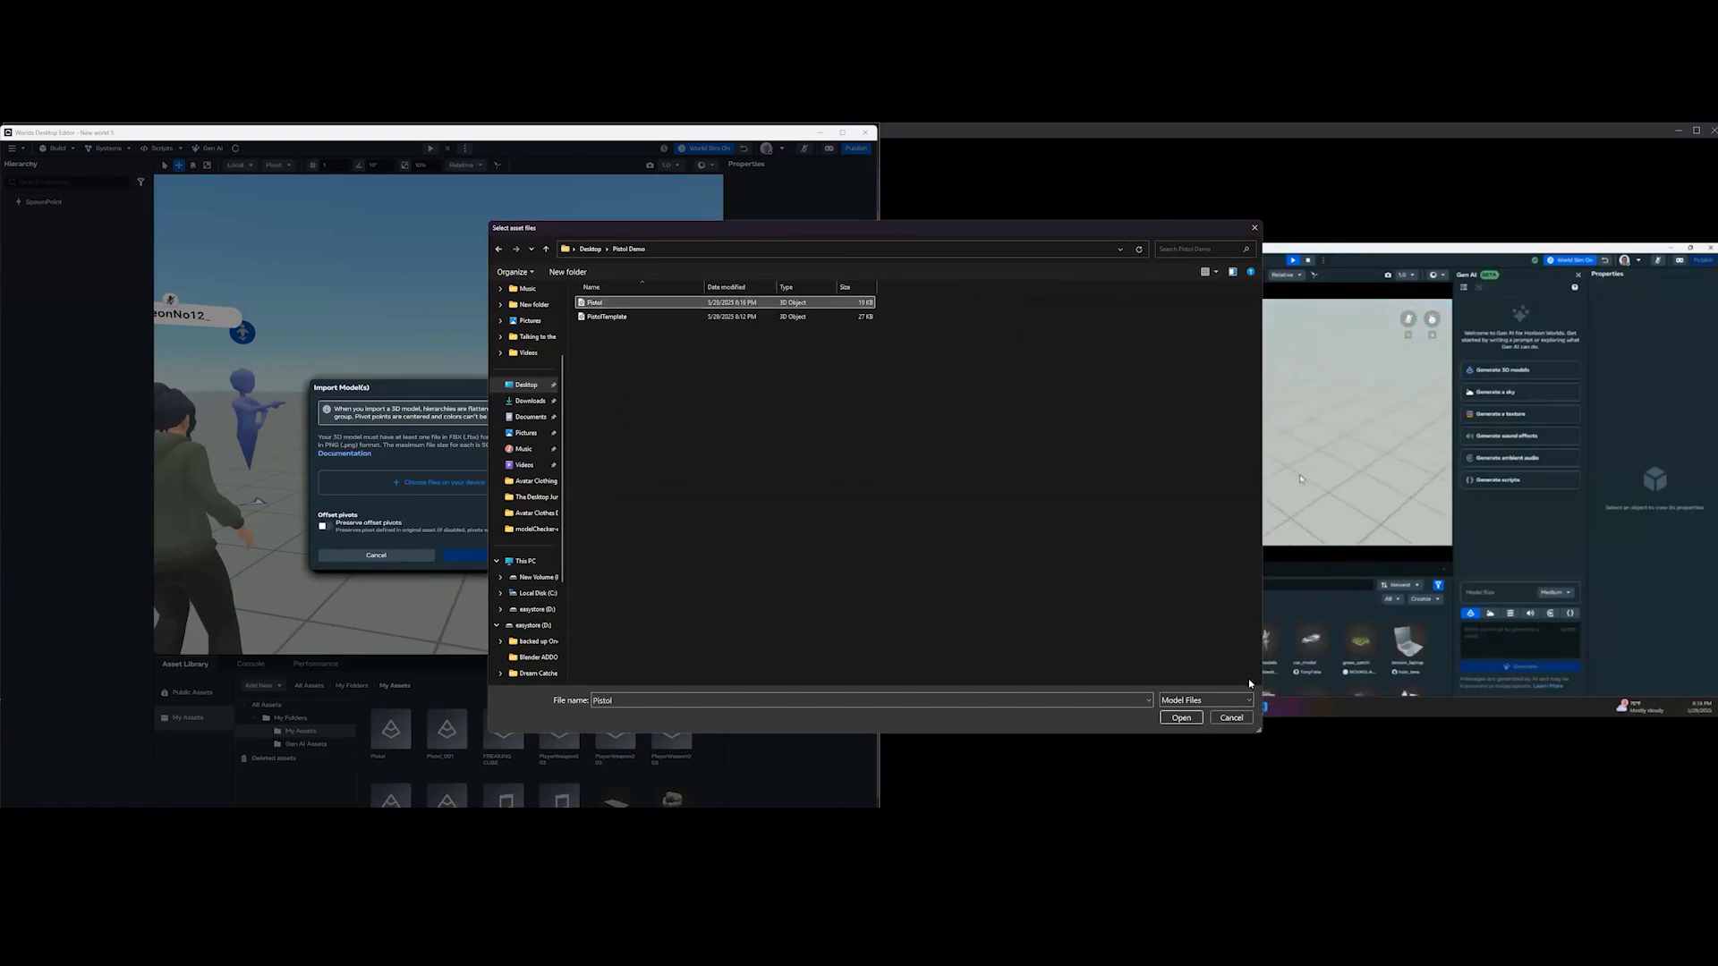
click(1181, 717)
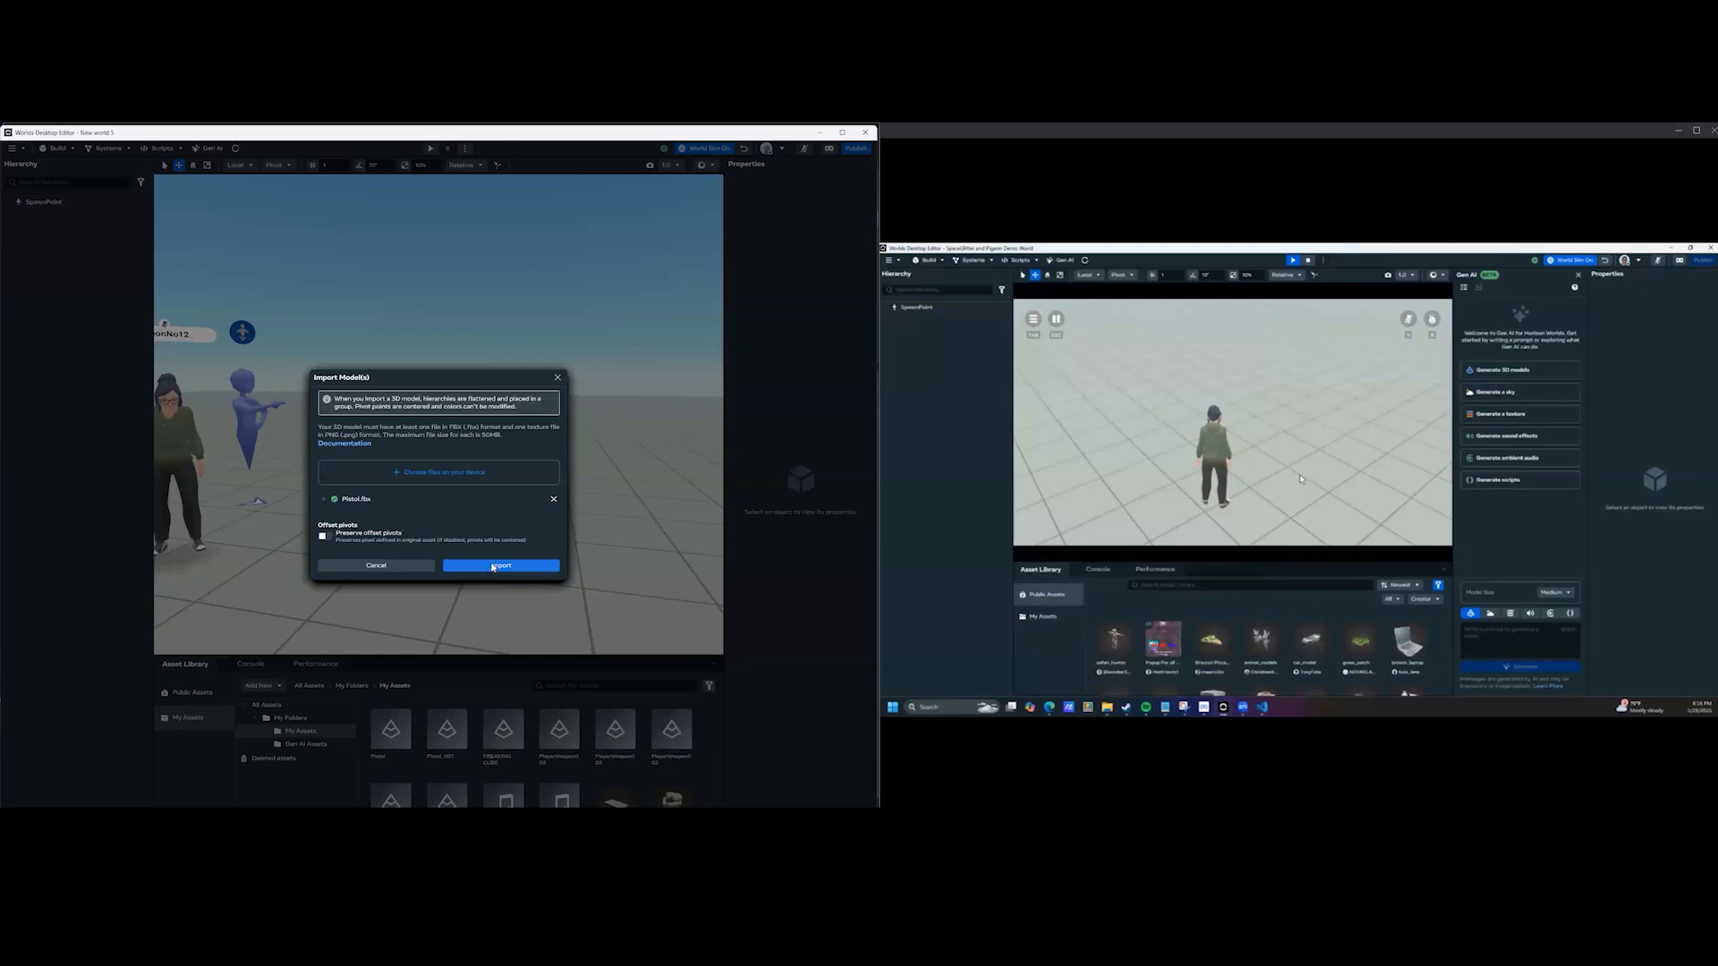
click(493, 567)
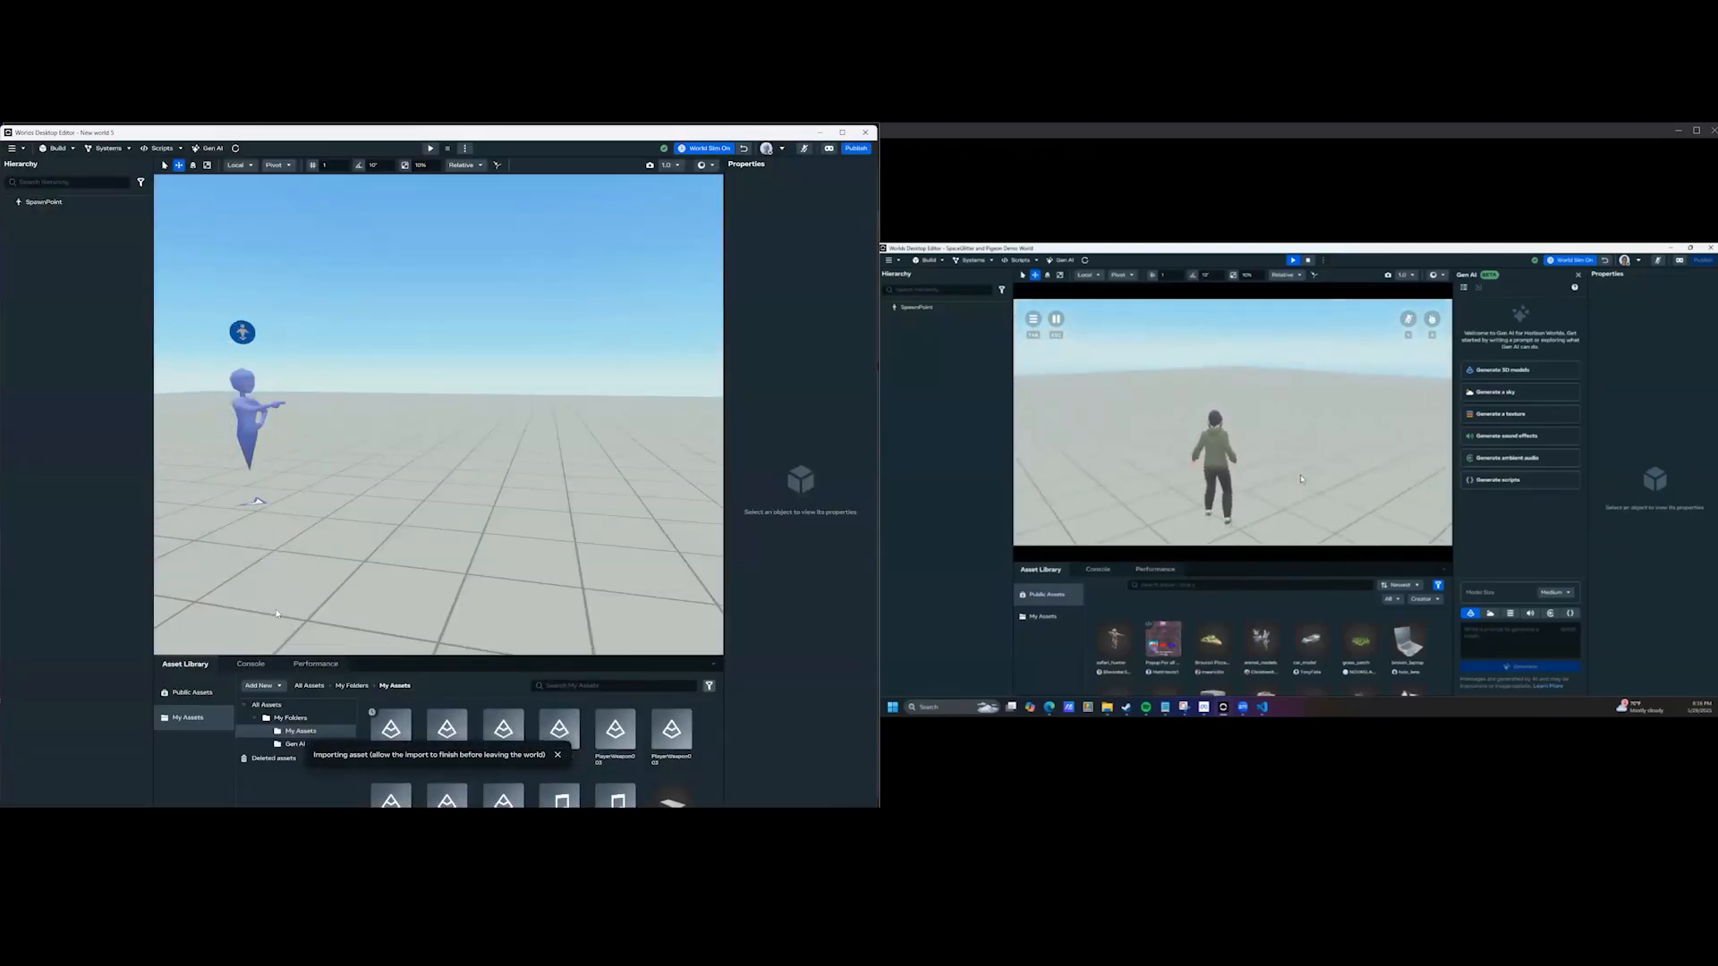
Place the newly imported pistol asset in the world in front of the spawn point figure.
right_drag(419, 481, 340, 409)
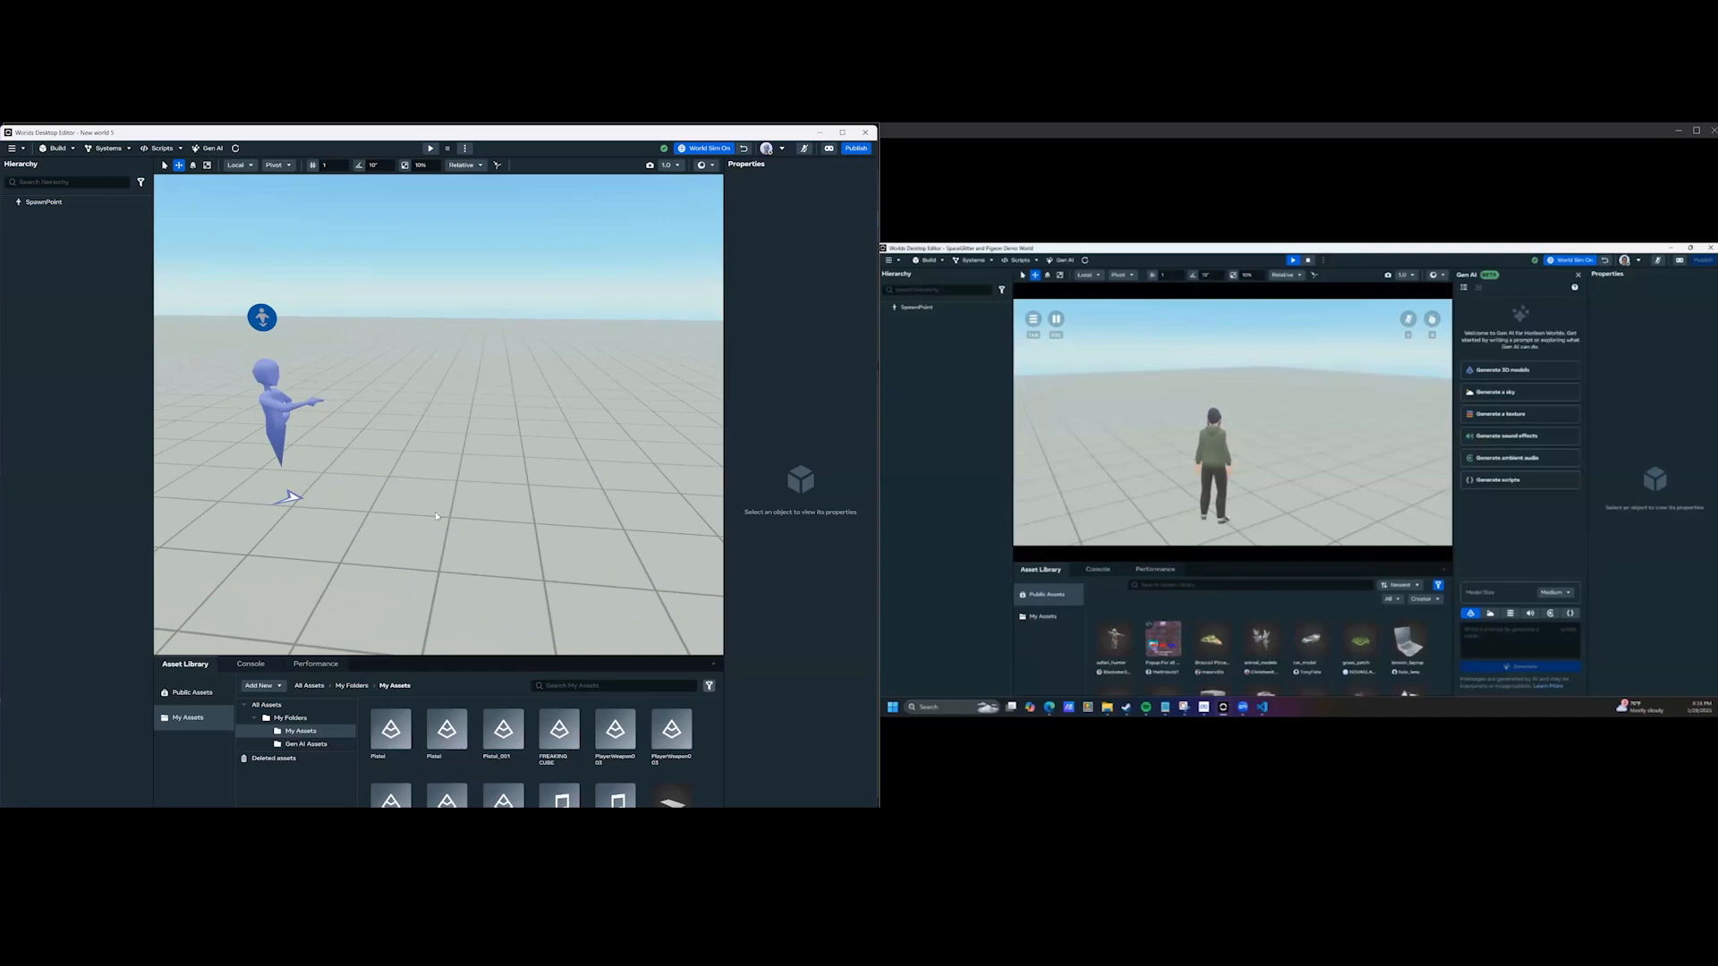
right_drag(435, 489, 249, 488)
right_drag(442, 523, 358, 649)
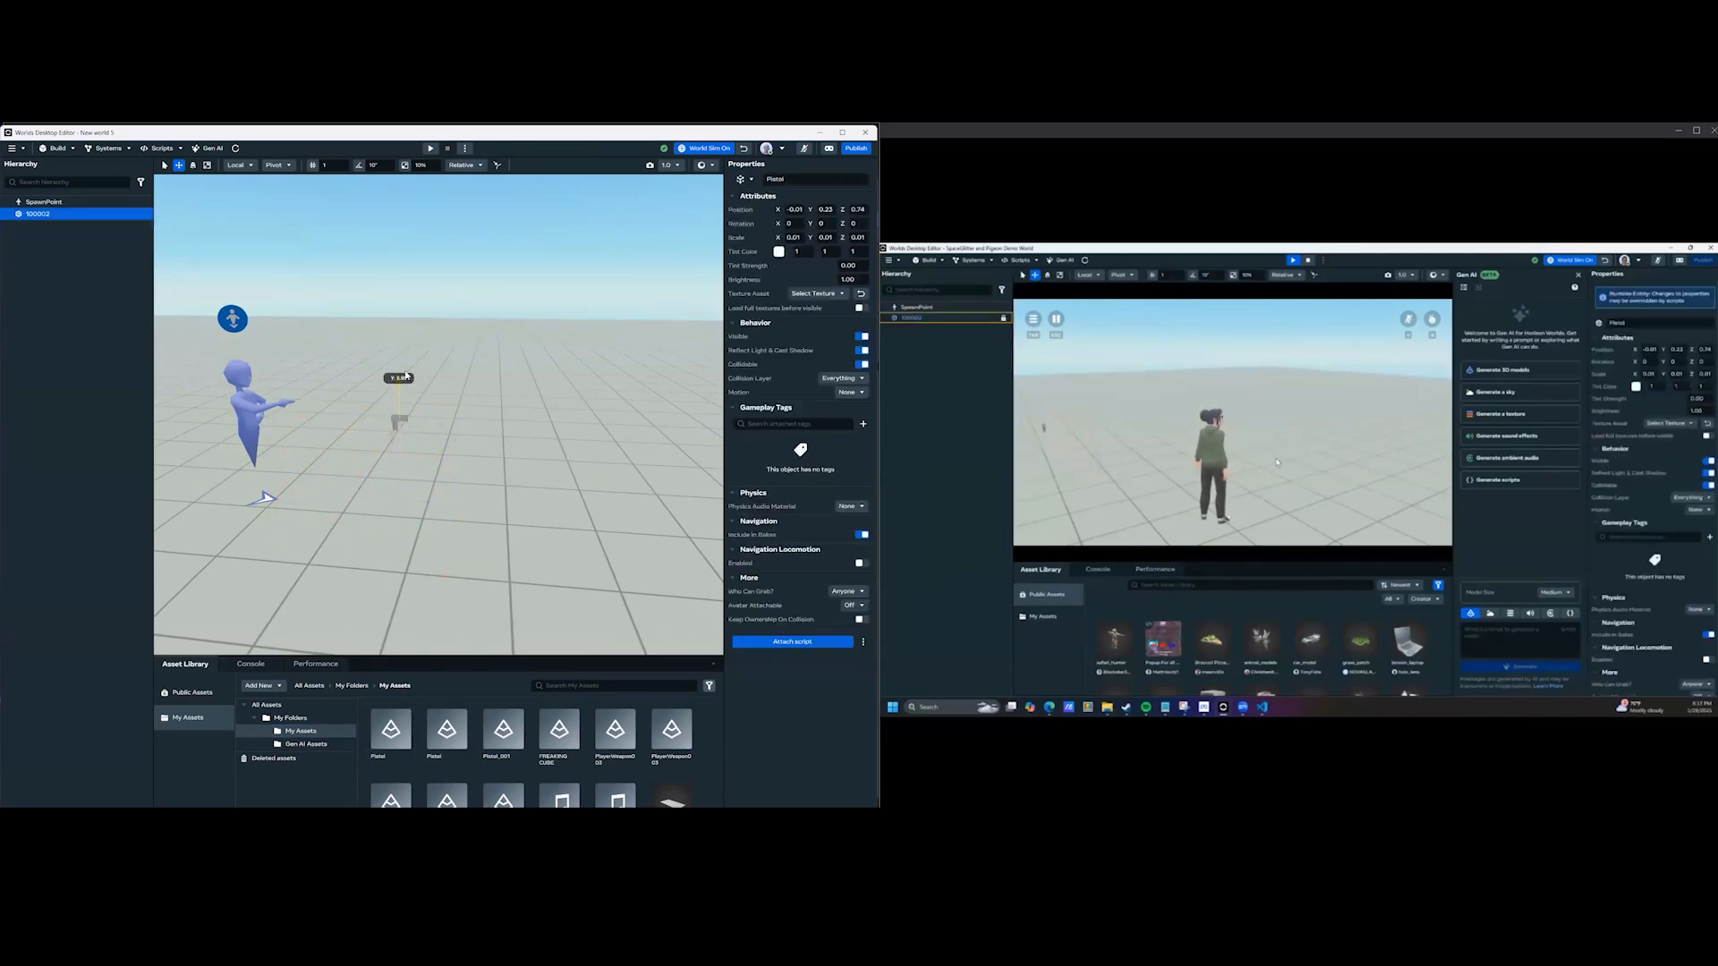
Move the placed pistol up and over to the spawn point figure's outstretched hand.
drag(391, 391, 404, 444)
right_drag(404, 444, 362, 446)
drag(361, 446, 340, 450)
scroll(464, 528, down, 2)
click(413, 548)
right_drag(412, 544, 472, 507)
key(a)
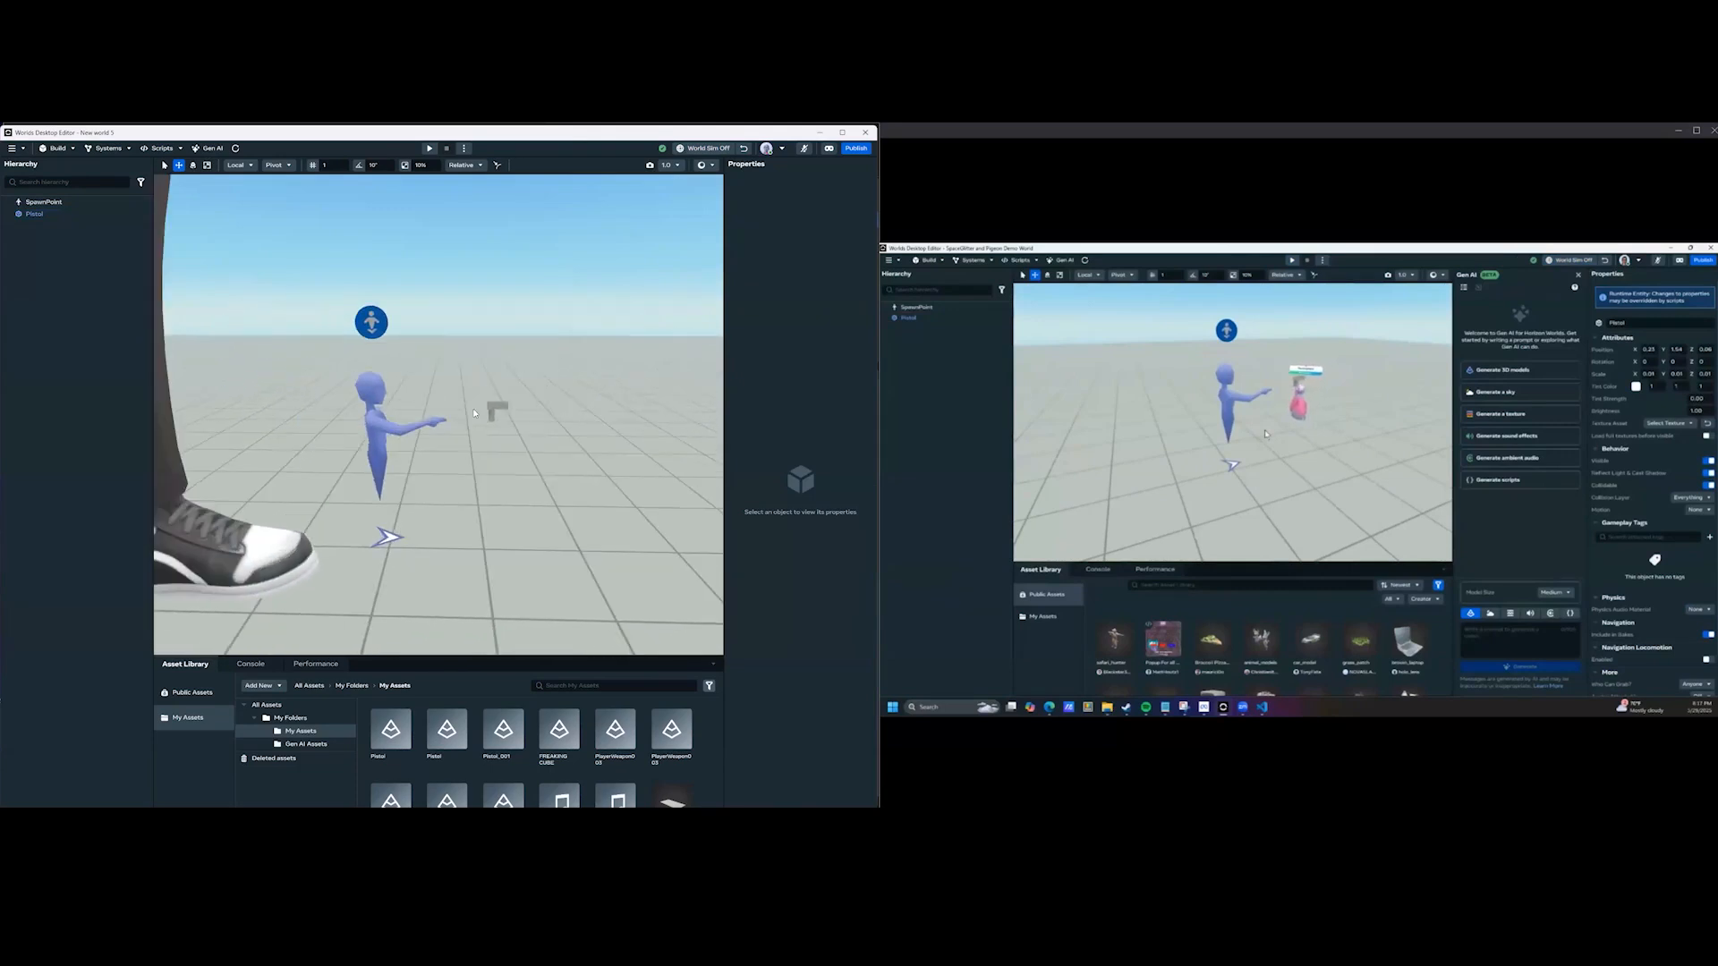
click(475, 408)
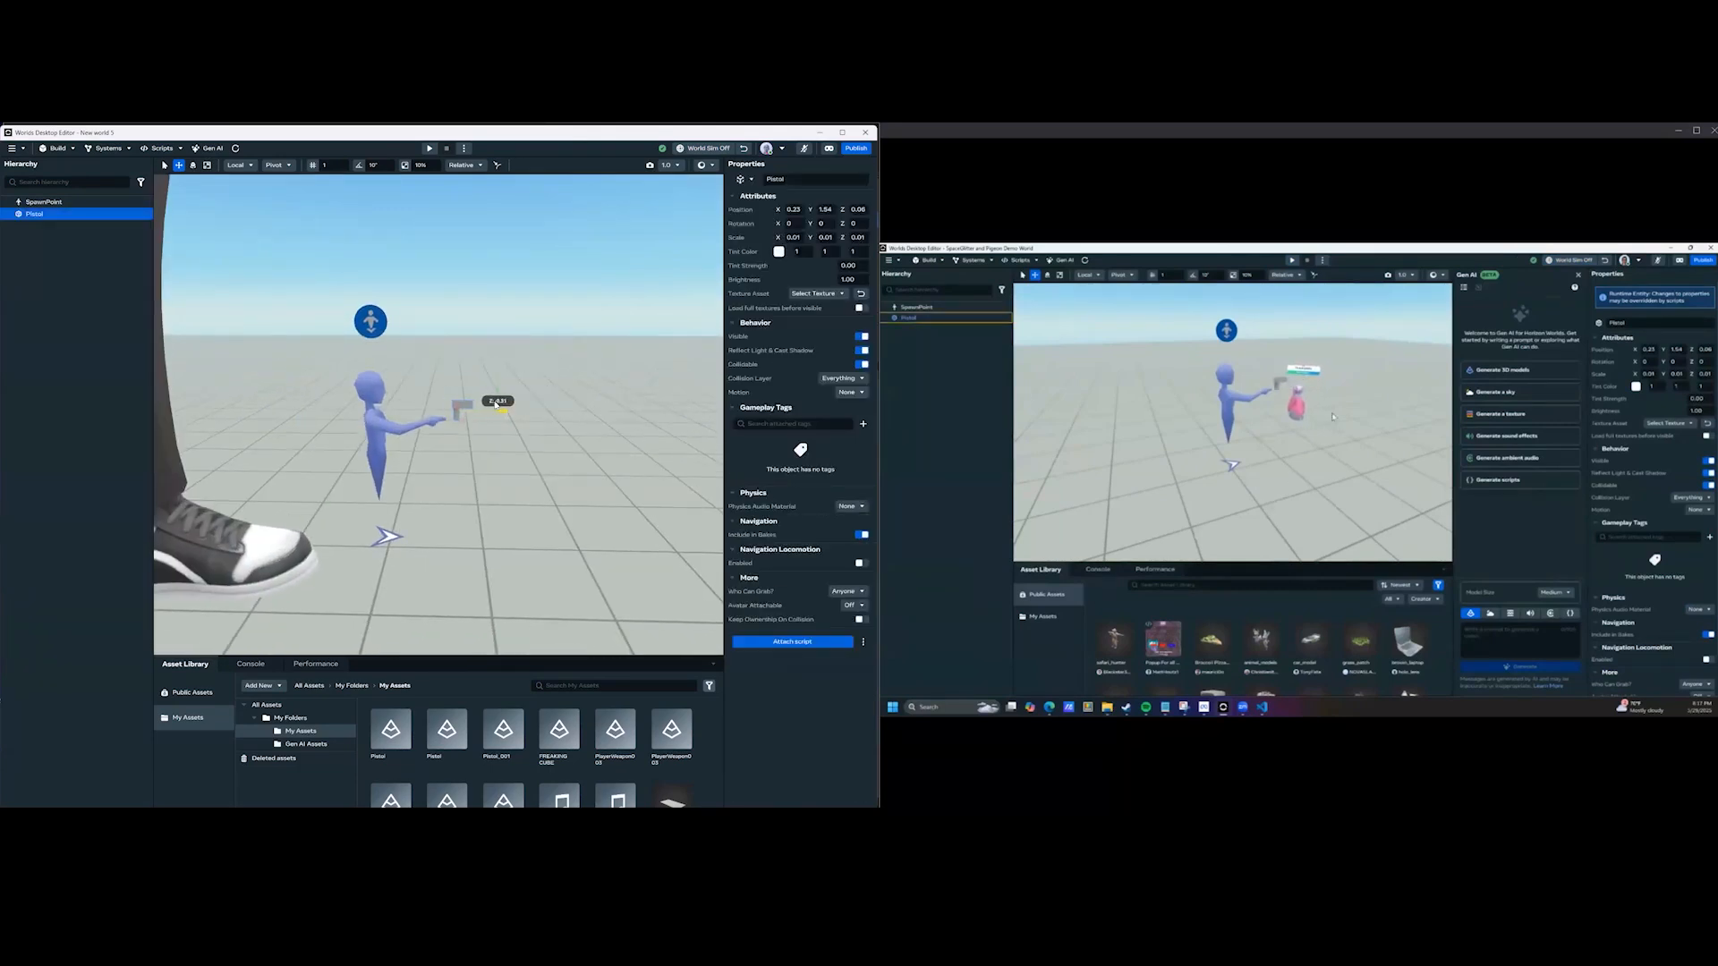
click(578, 550)
scroll(579, 551, down, 3)
right_drag(578, 546, 558, 515)
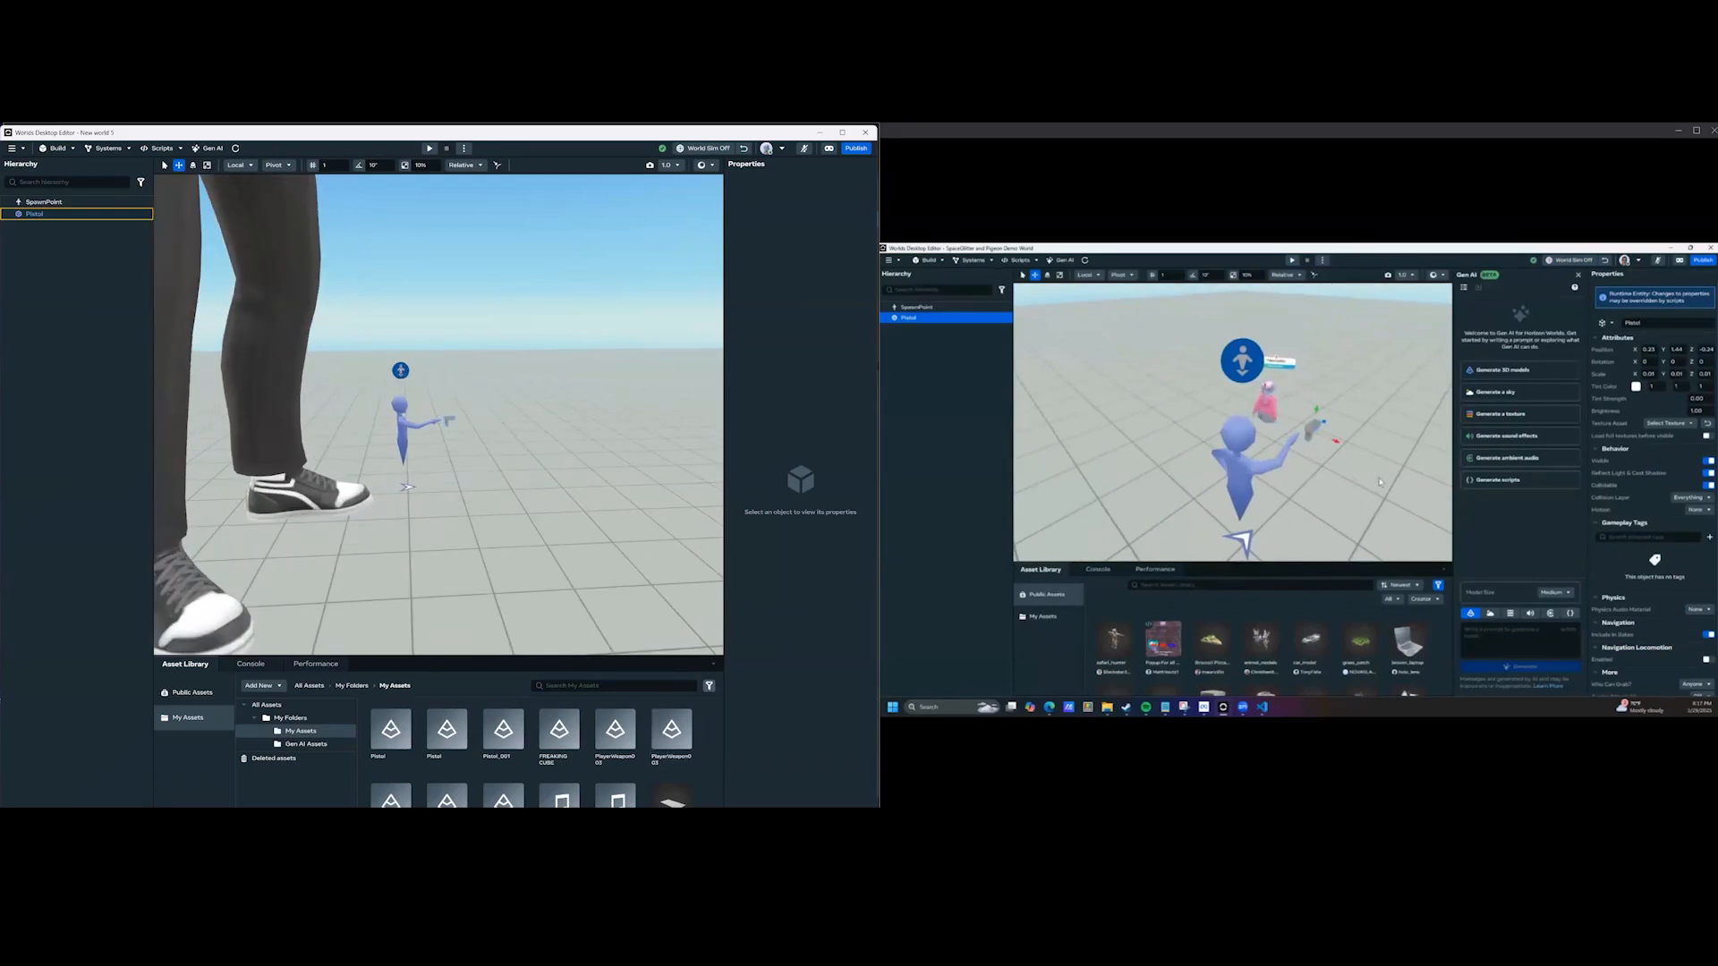
Switch to Blender, select the pistol and examine its shape and transform values from several angles.
key(alt+Tab)
scroll(433, 432, down, 2)
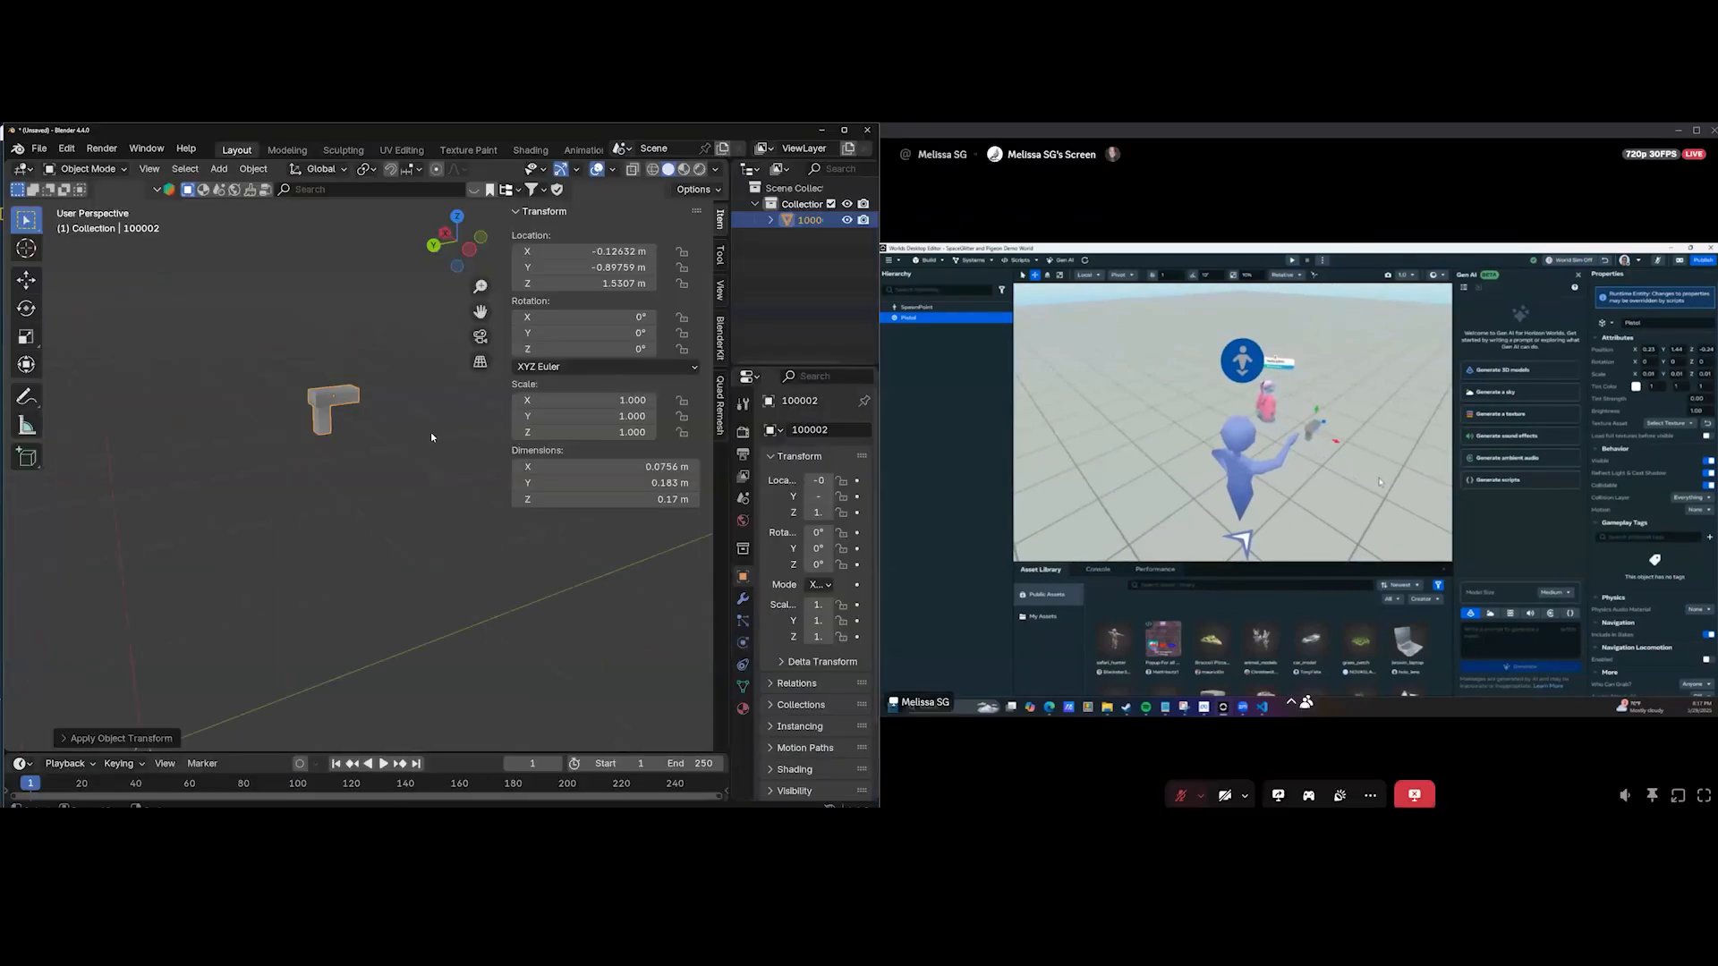
middle_drag(443, 467, 460, 507)
right_click(431, 455)
click(421, 492)
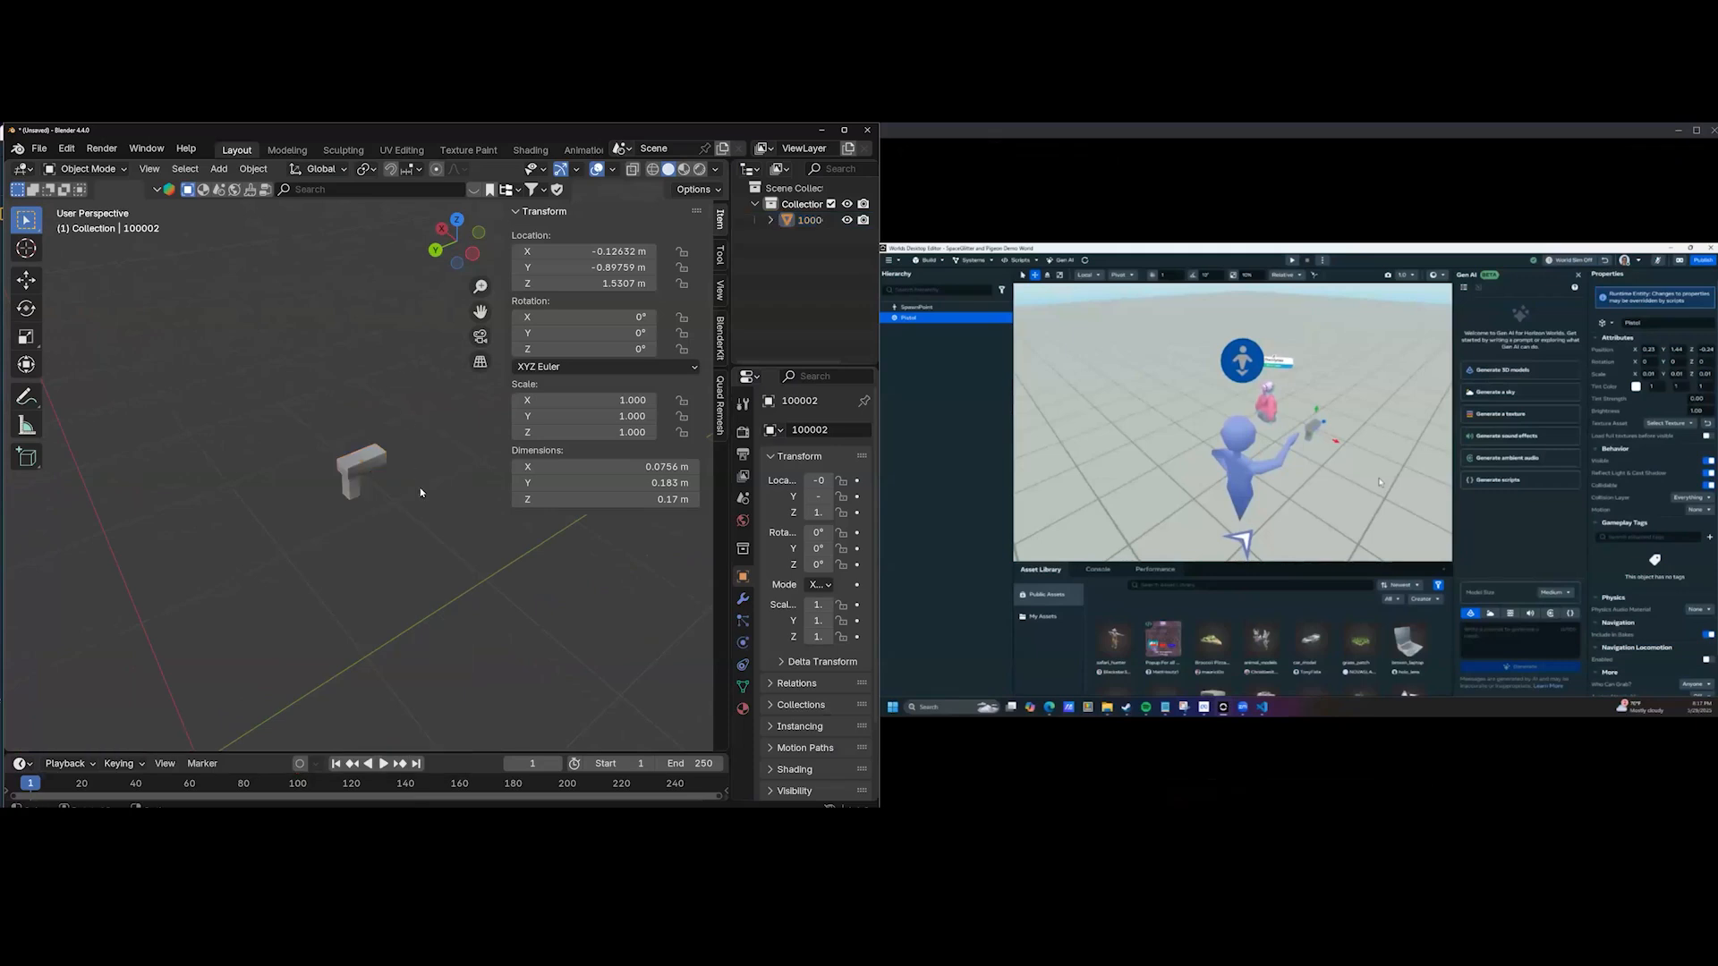
click(295, 402)
scroll(292, 394, up, 5)
middle_drag(410, 498, 385, 447)
scroll(376, 457, up, 2)
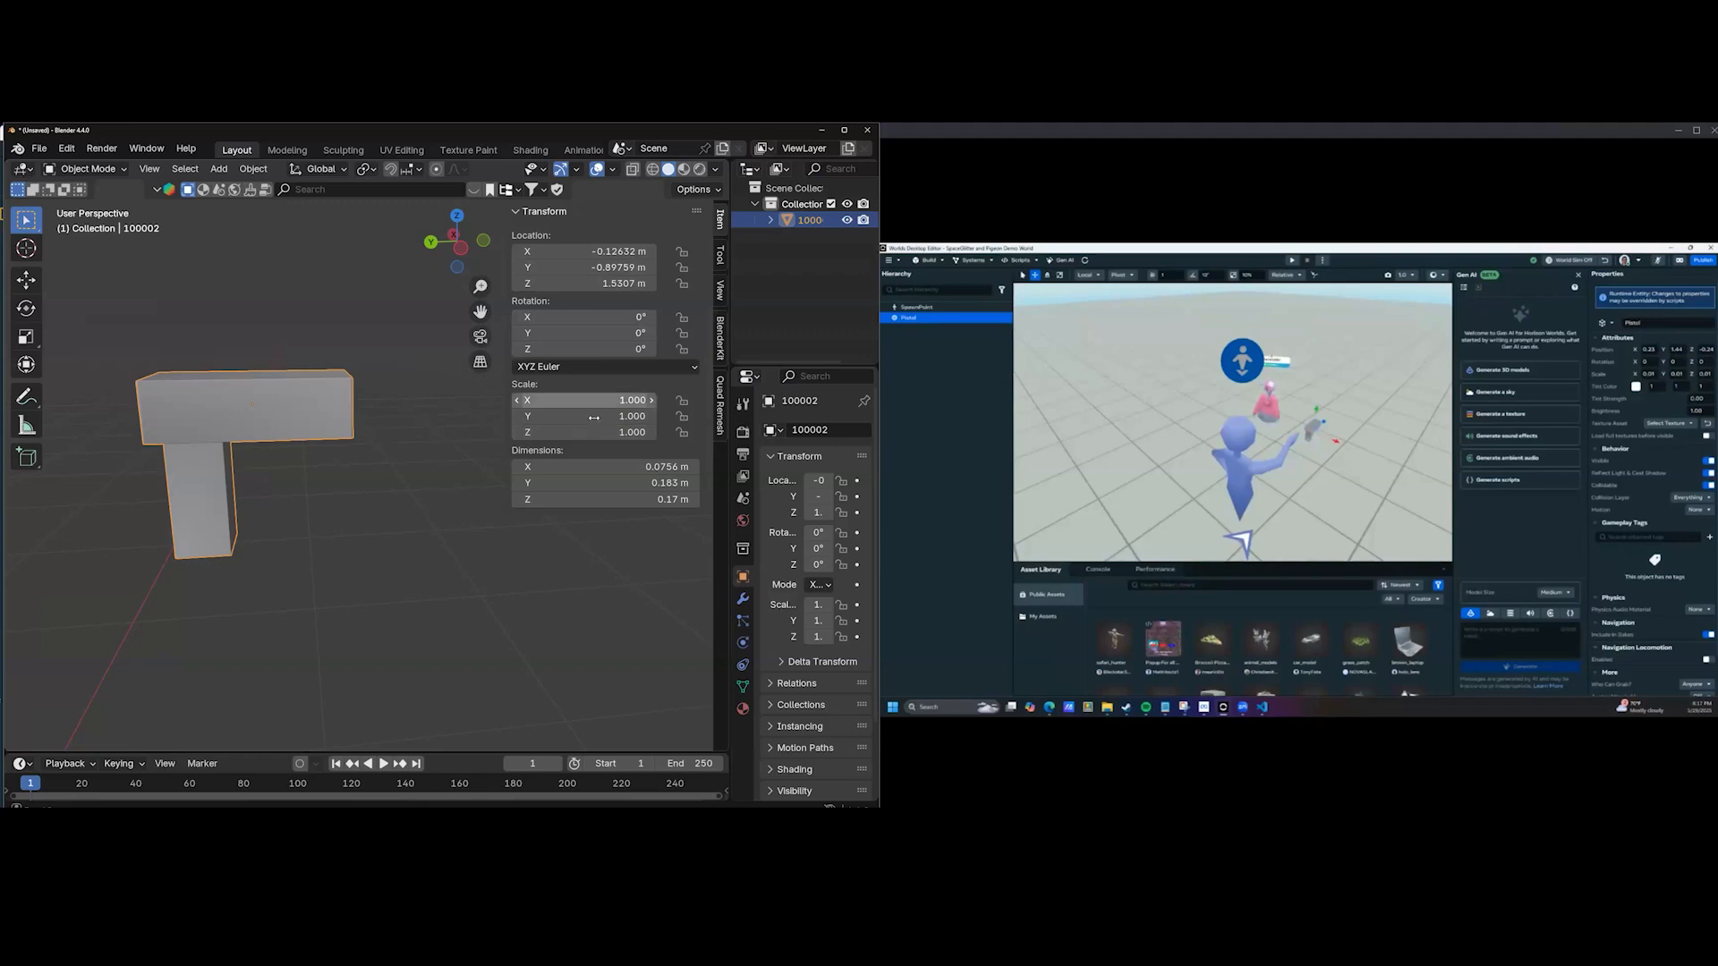
middle_drag(316, 551, 325, 556)
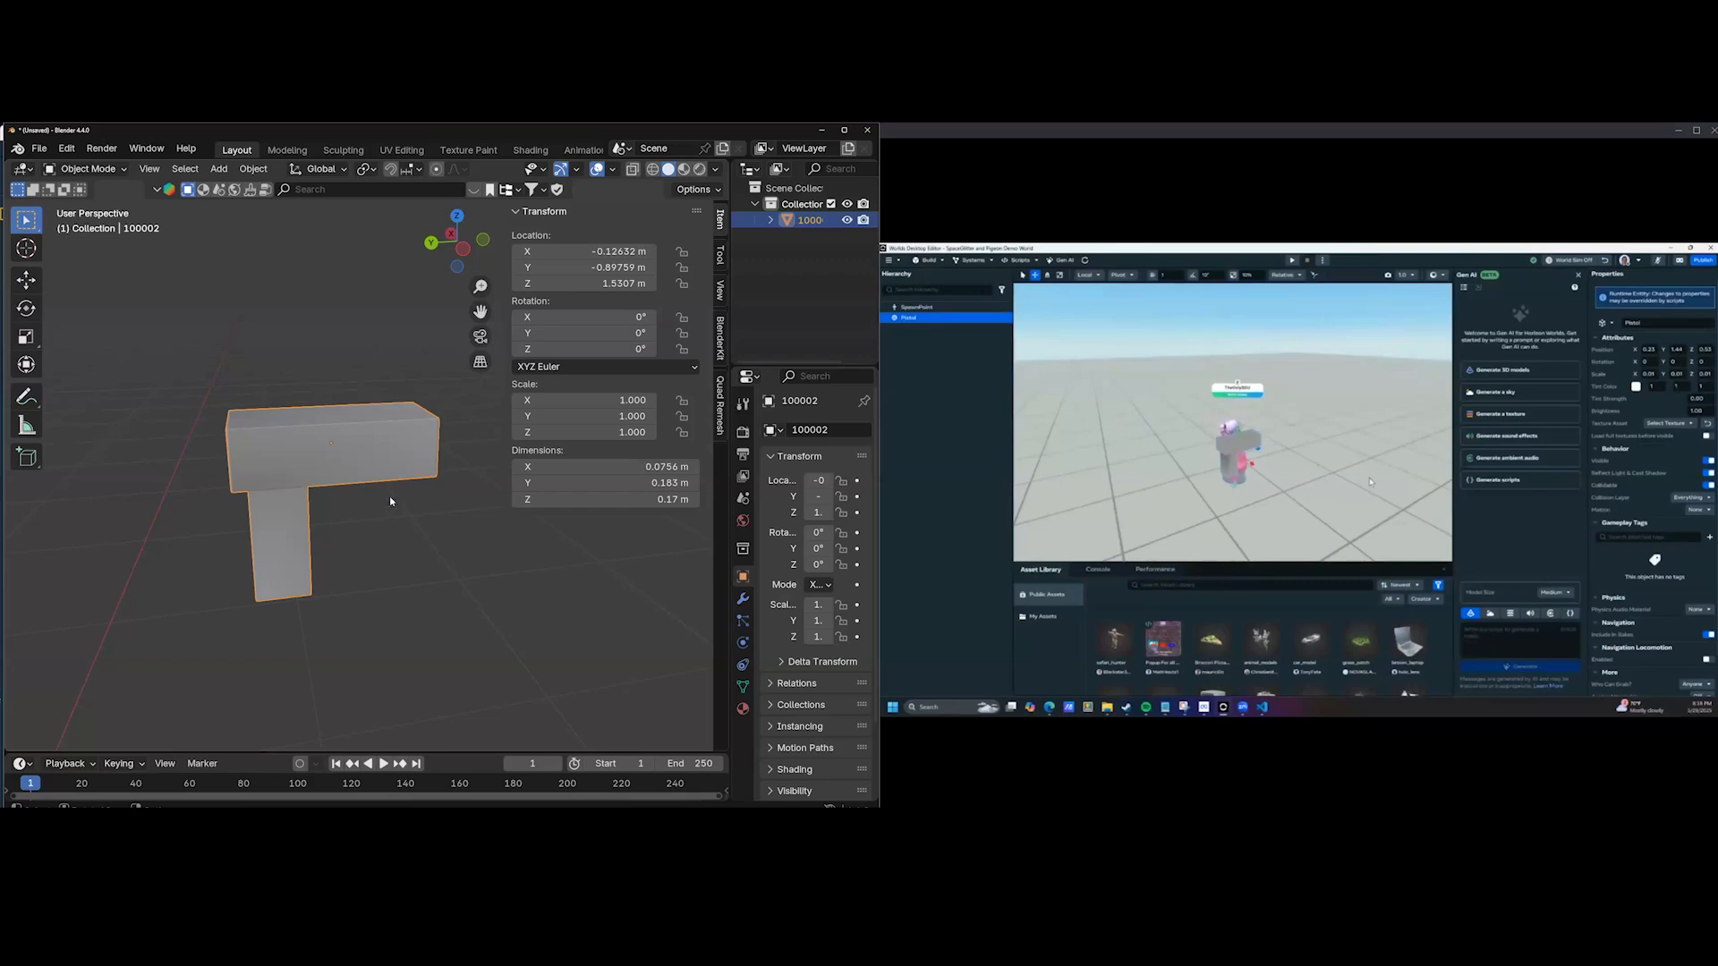
middle_drag(338, 594, 392, 542)
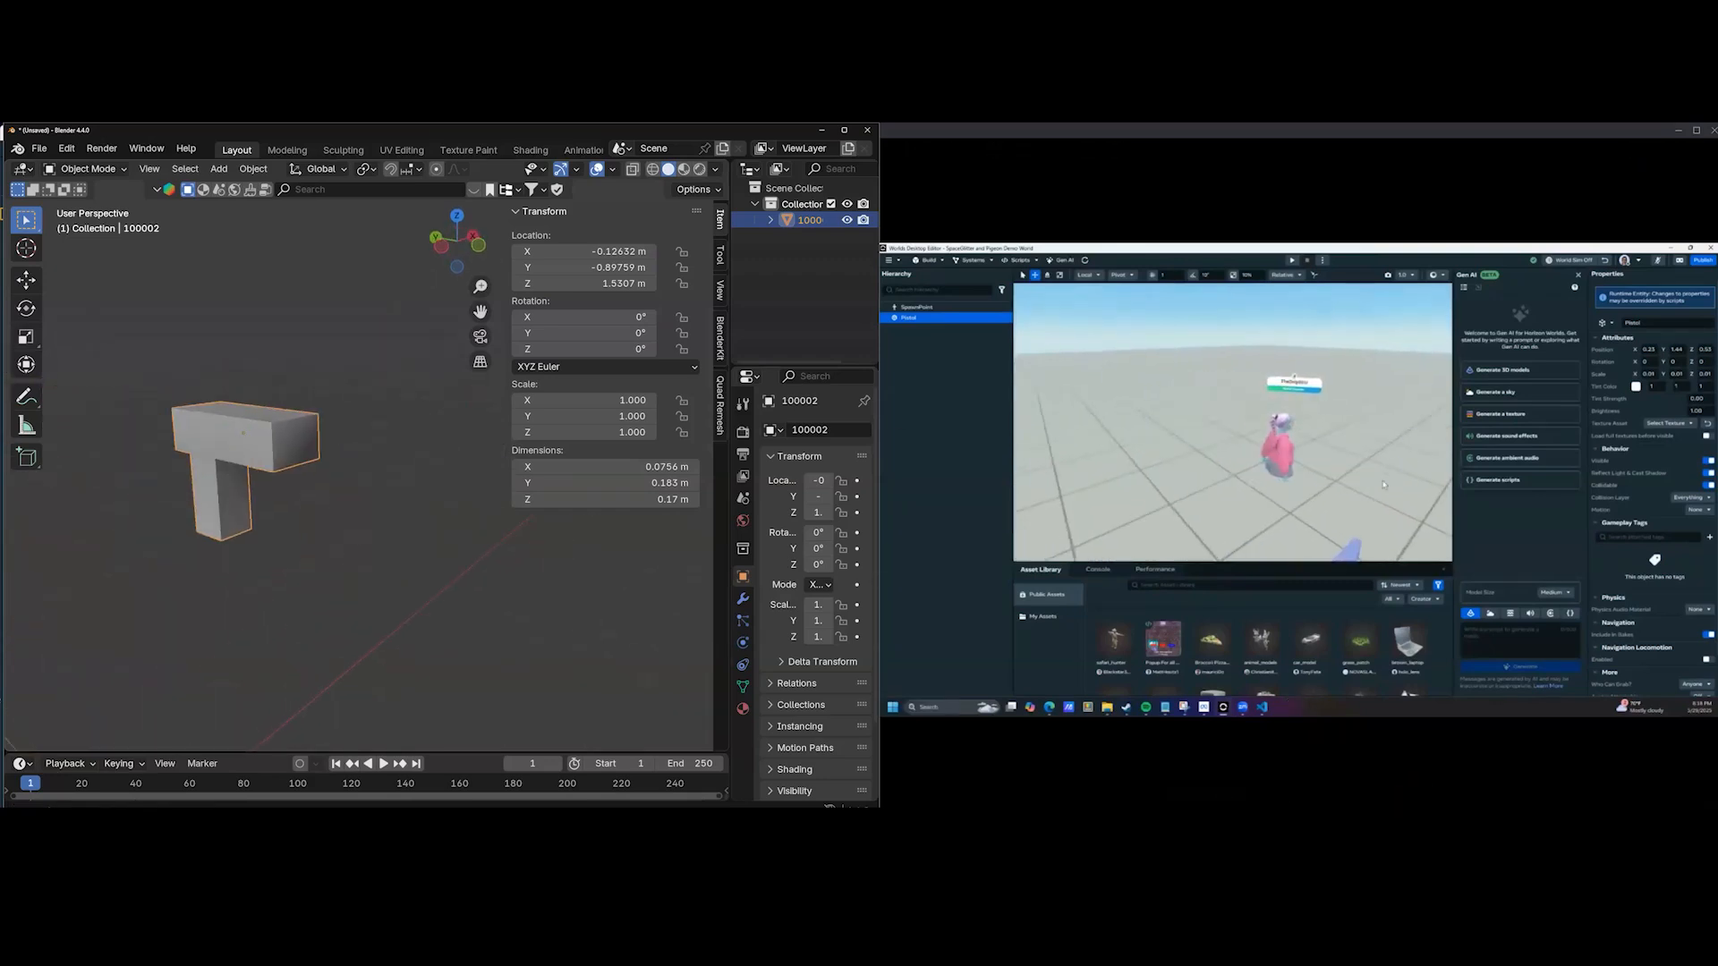
scroll(170, 469, up, 2)
shift+middle_drag(129, 461, 286, 485)
right_click(154, 464)
middle_drag(149, 440, 475, 410)
scroll(271, 487, up, 3)
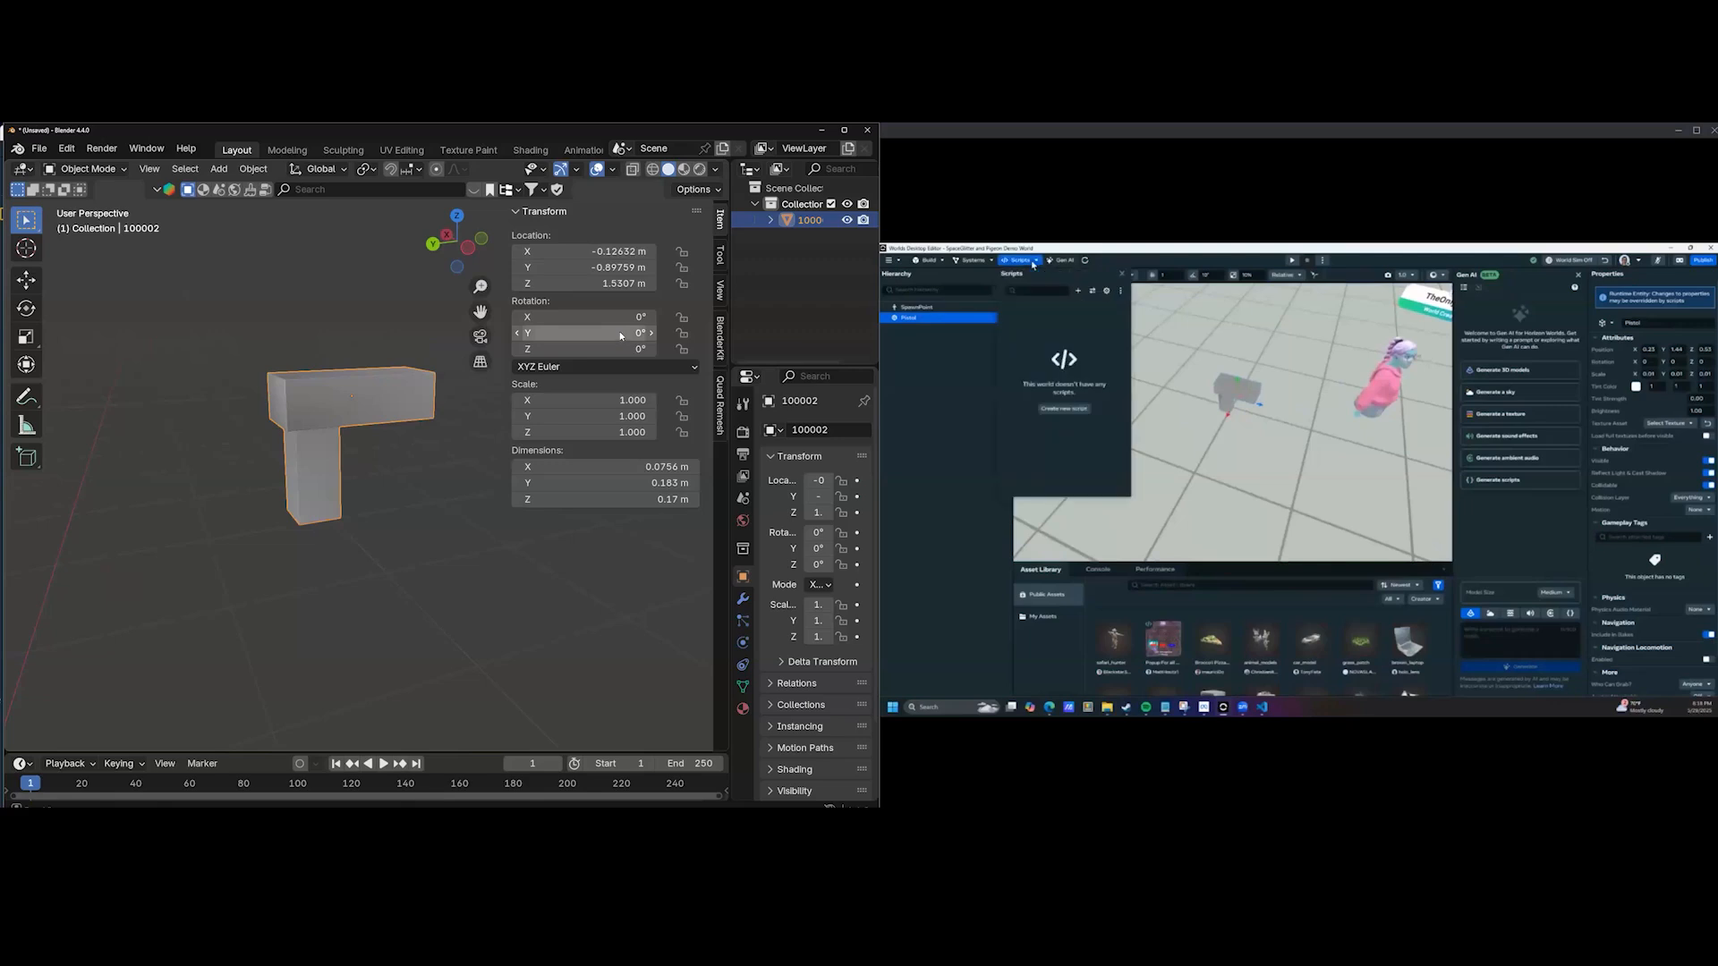
Hide the viewport sidebar and examine the pistol's barrel and grip up close.
key(n)
middle_drag(580, 385, 569, 380)
scroll(395, 388, up, 3)
middle_drag(535, 472, 336, 392)
scroll(463, 439, up, 5)
scroll(299, 429, up, 4)
scroll(340, 453, down, 4)
middle_drag(340, 453, 362, 299)
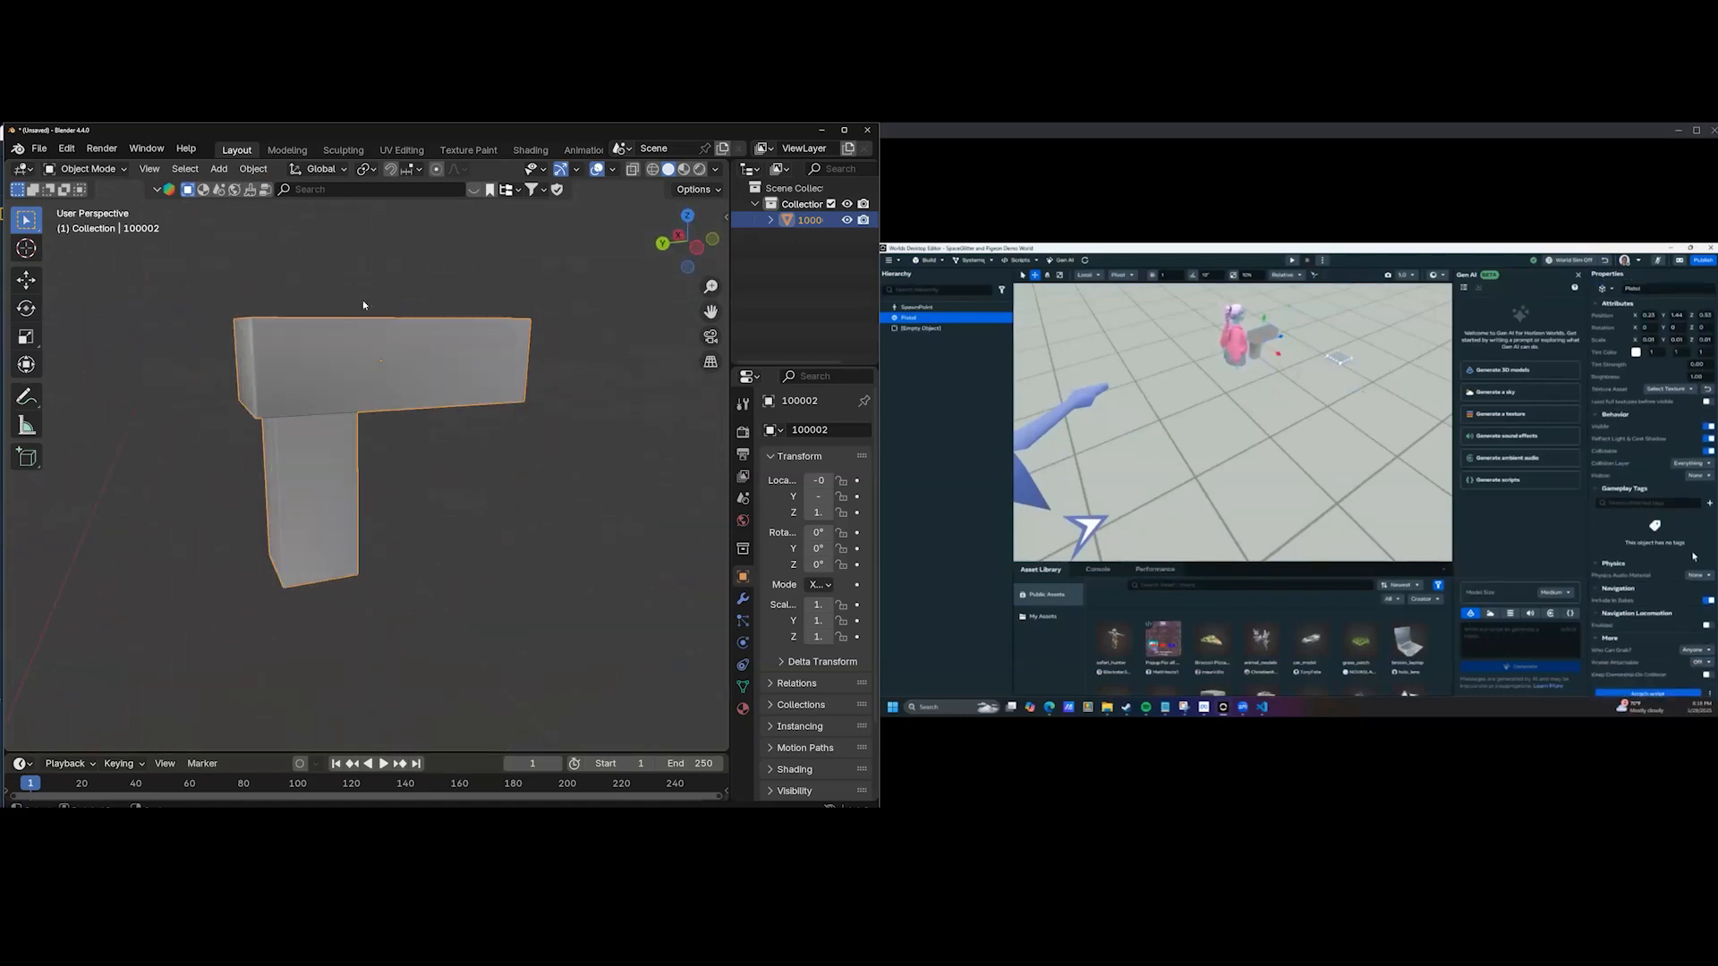
Snap the 3D cursor from the world origin to the selected pistol.
scroll(386, 432, down, 5)
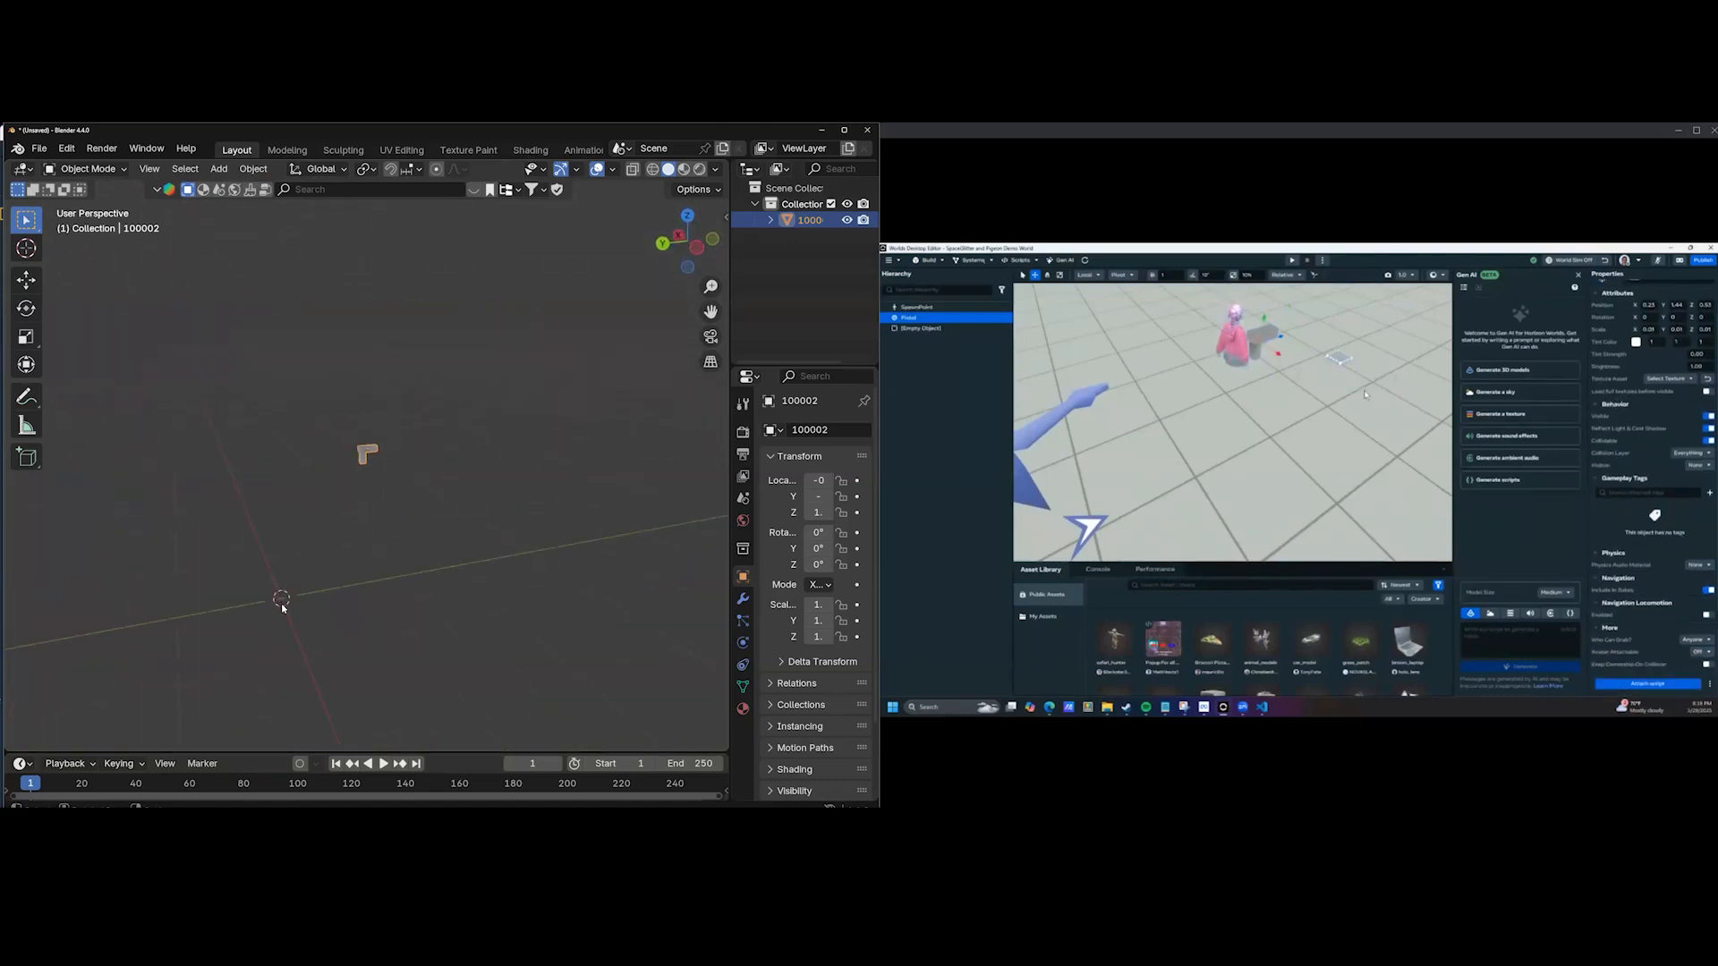
scroll(387, 410, up, 2)
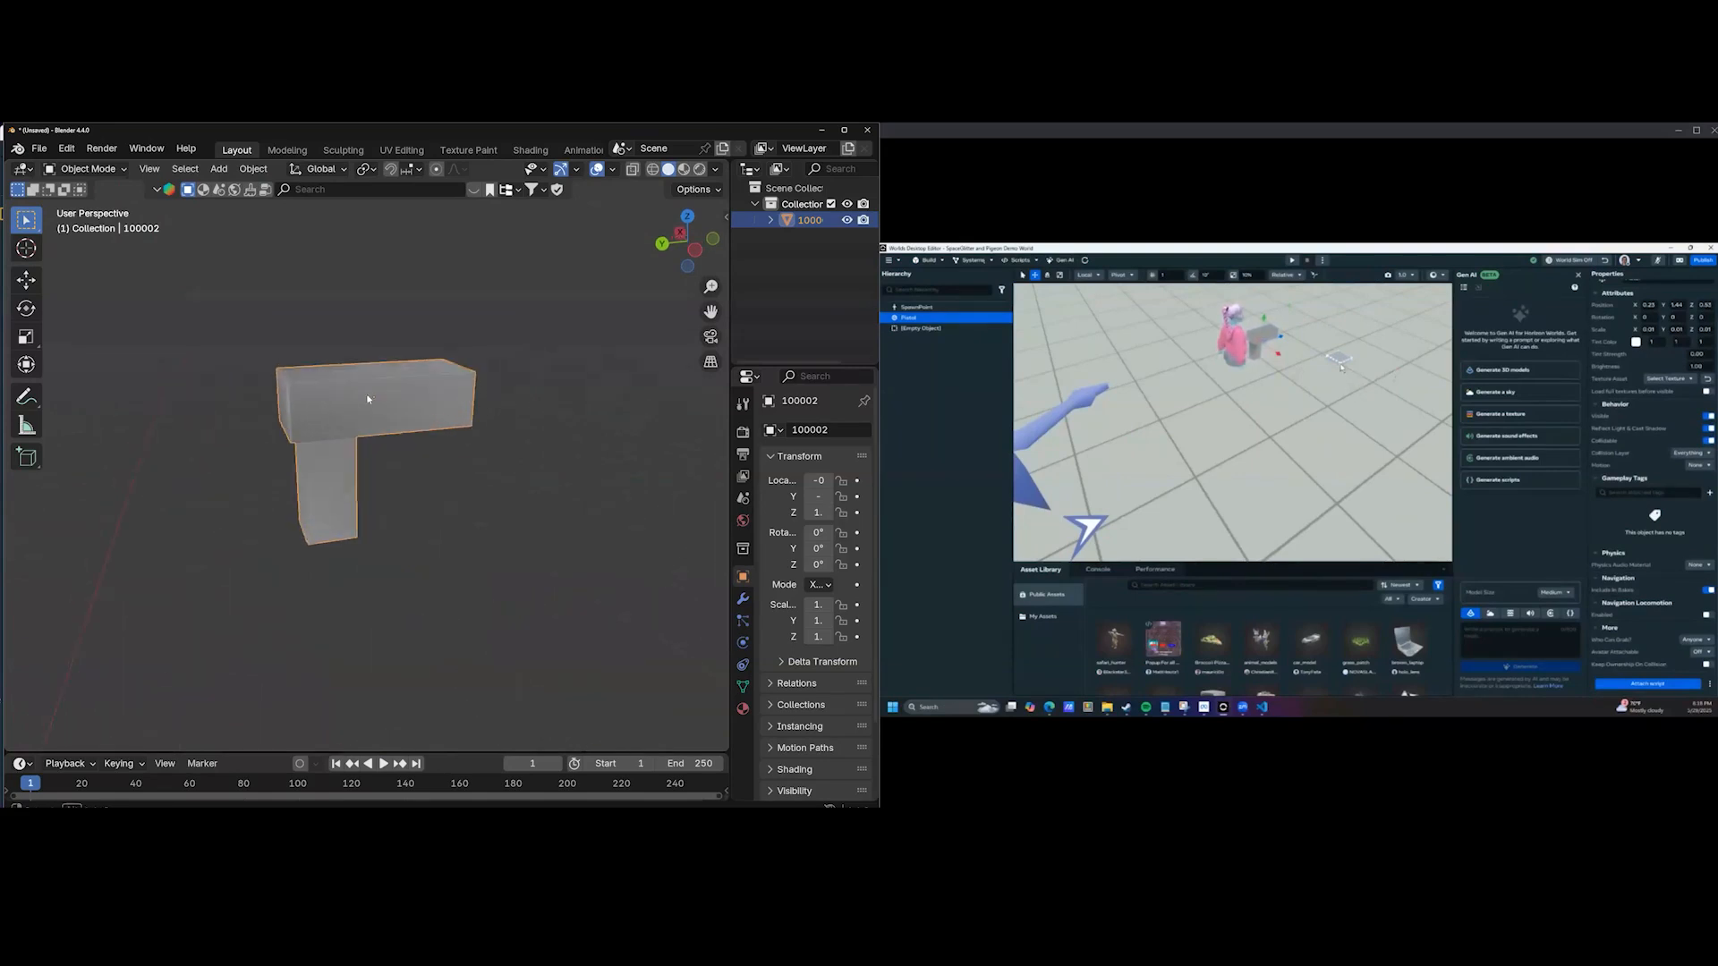
scroll(386, 392, up, 3)
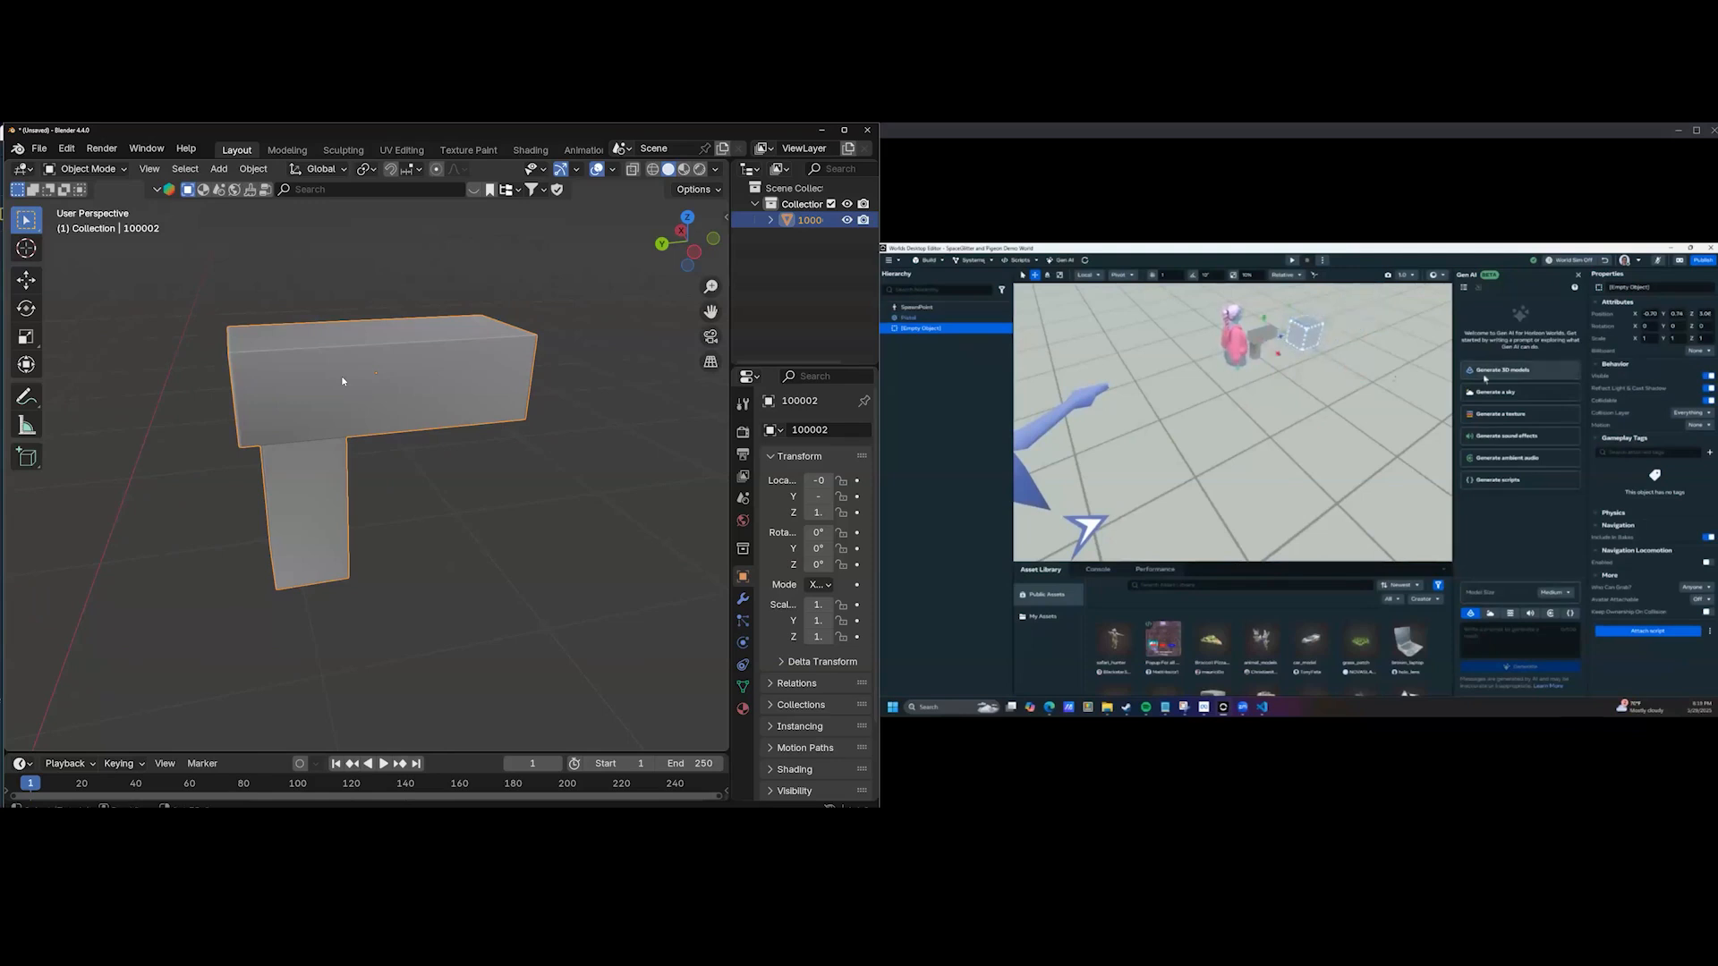
key(shift+s)
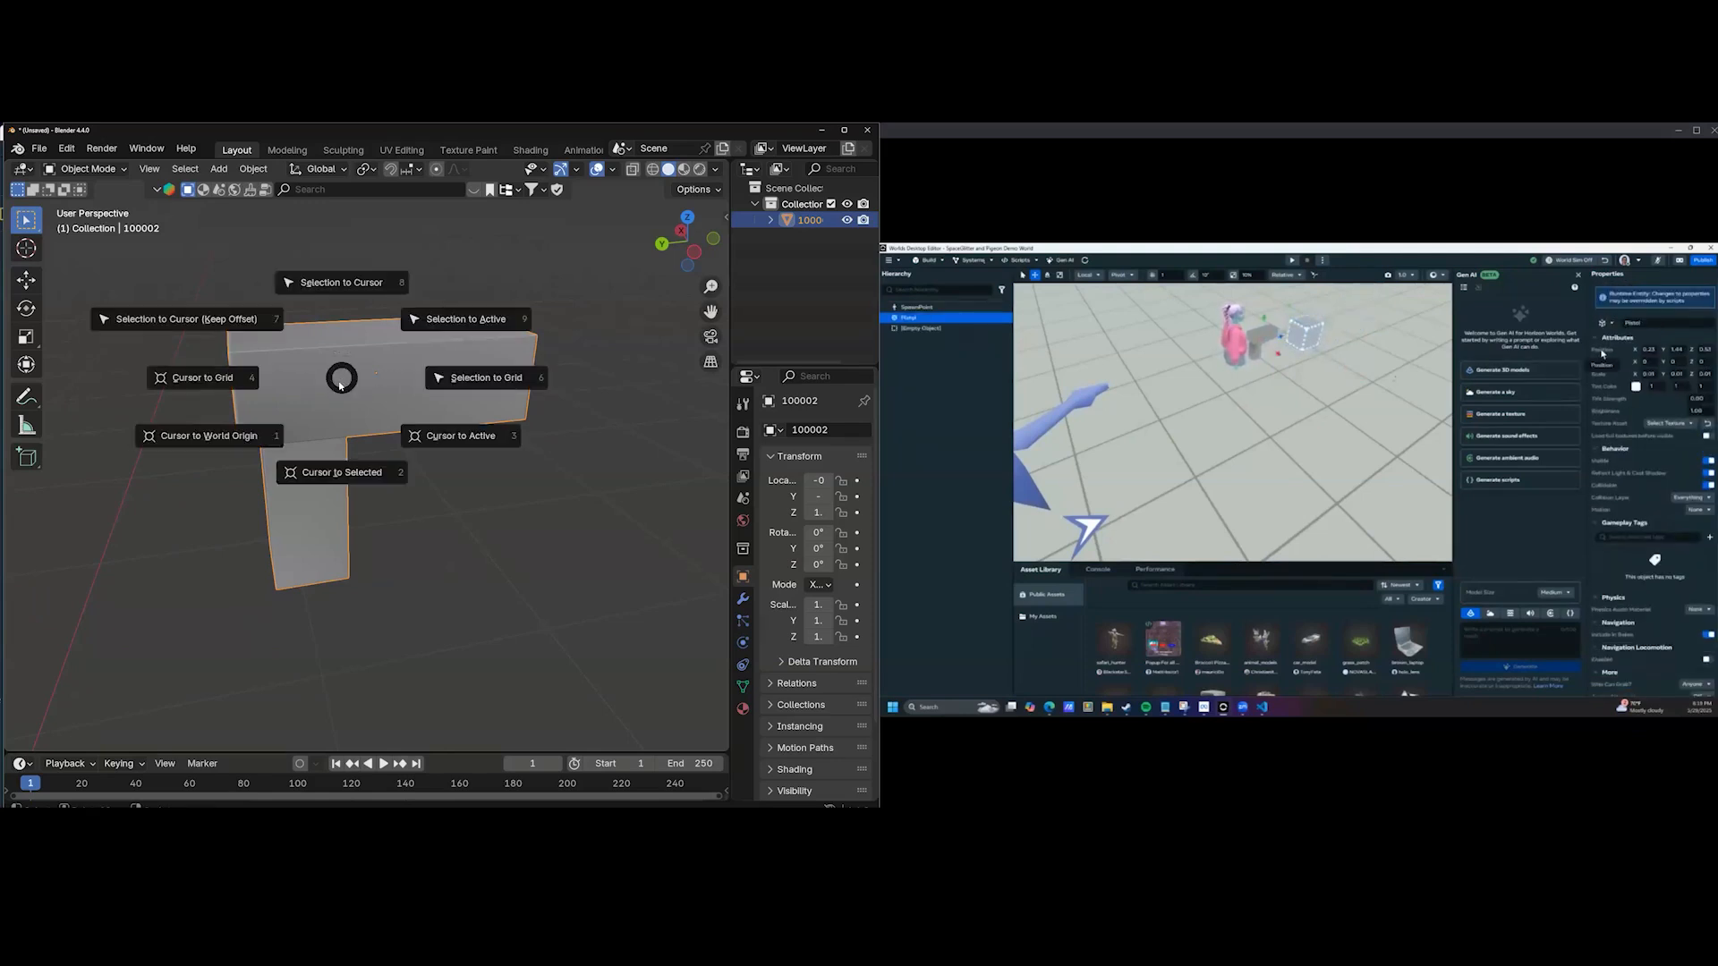
click(343, 474)
middle_drag(343, 473, 400, 402)
scroll(401, 403, down, 5)
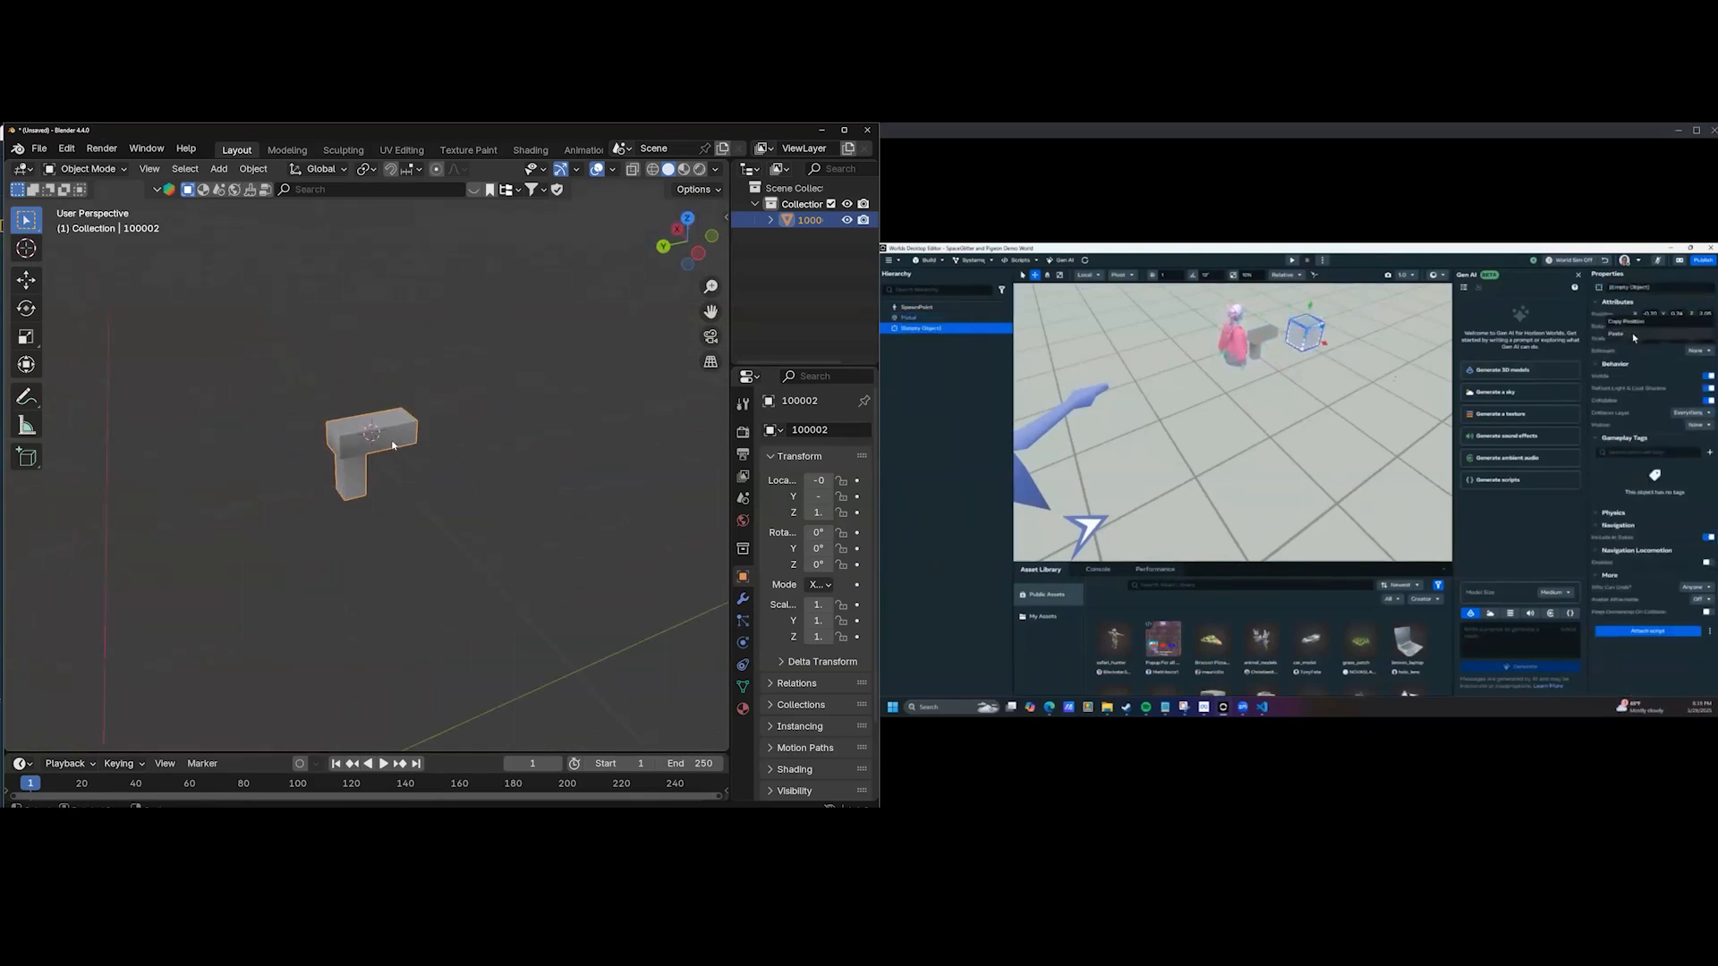
Add a cube mesh at the 3D cursor and scale it down to roughly the pistol's size.
key(shift+a)
mouse_move(398, 462)
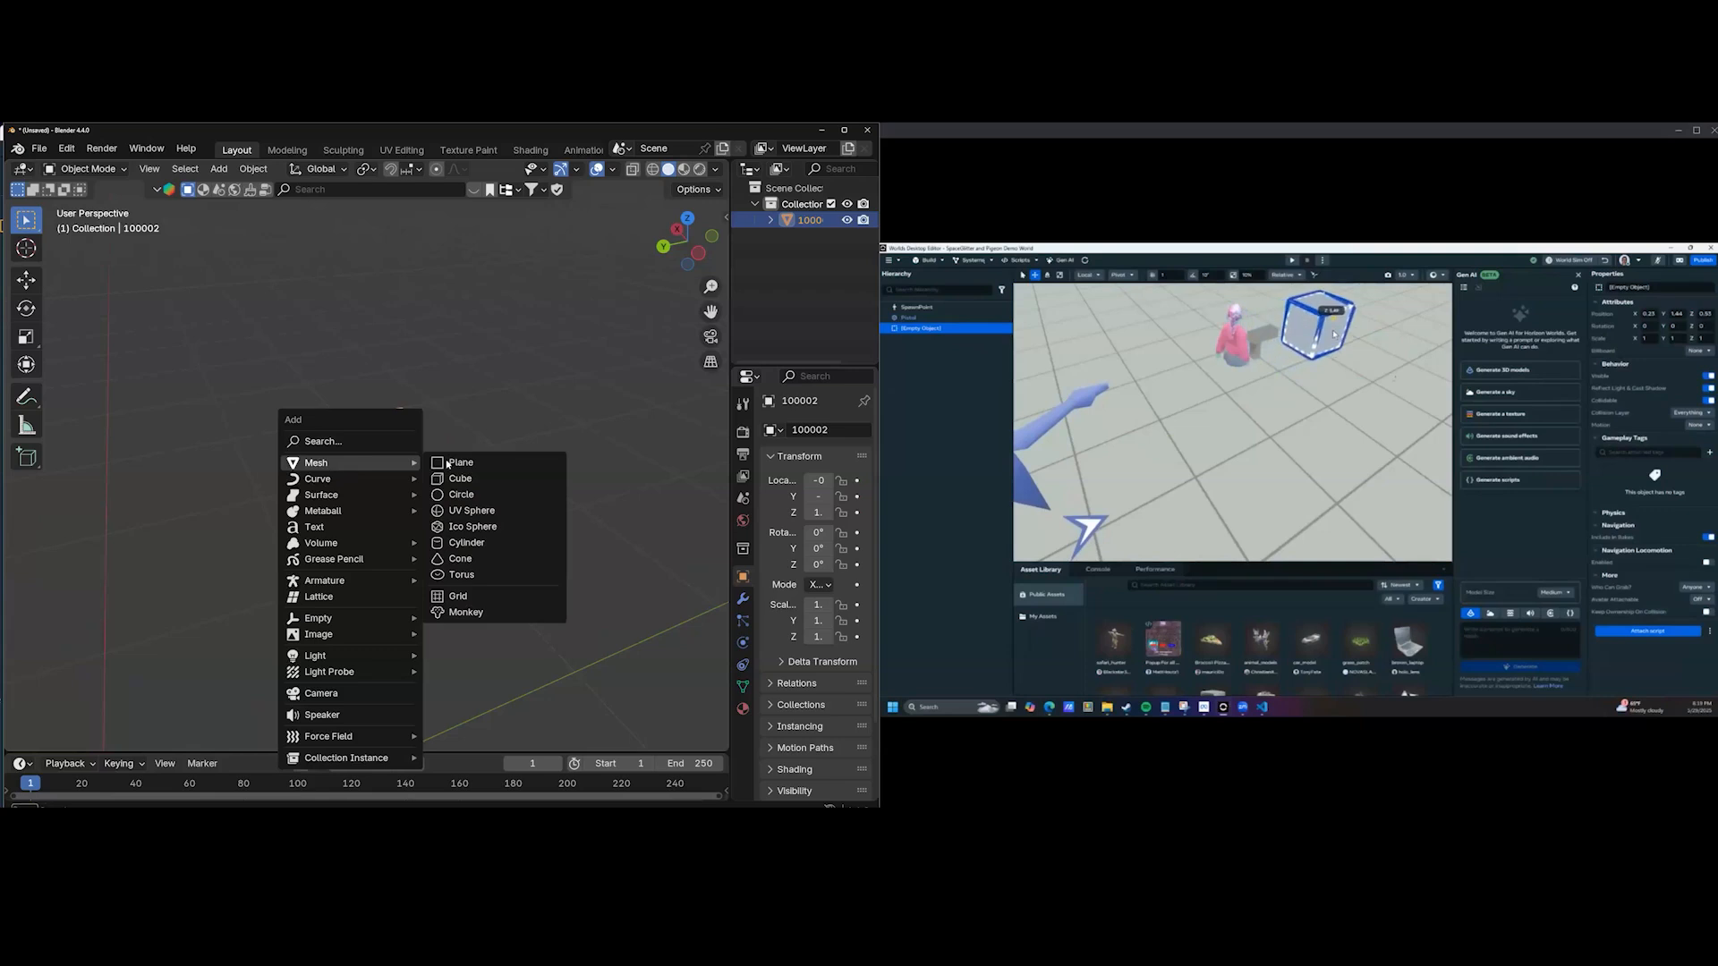
click(460, 480)
key(s)
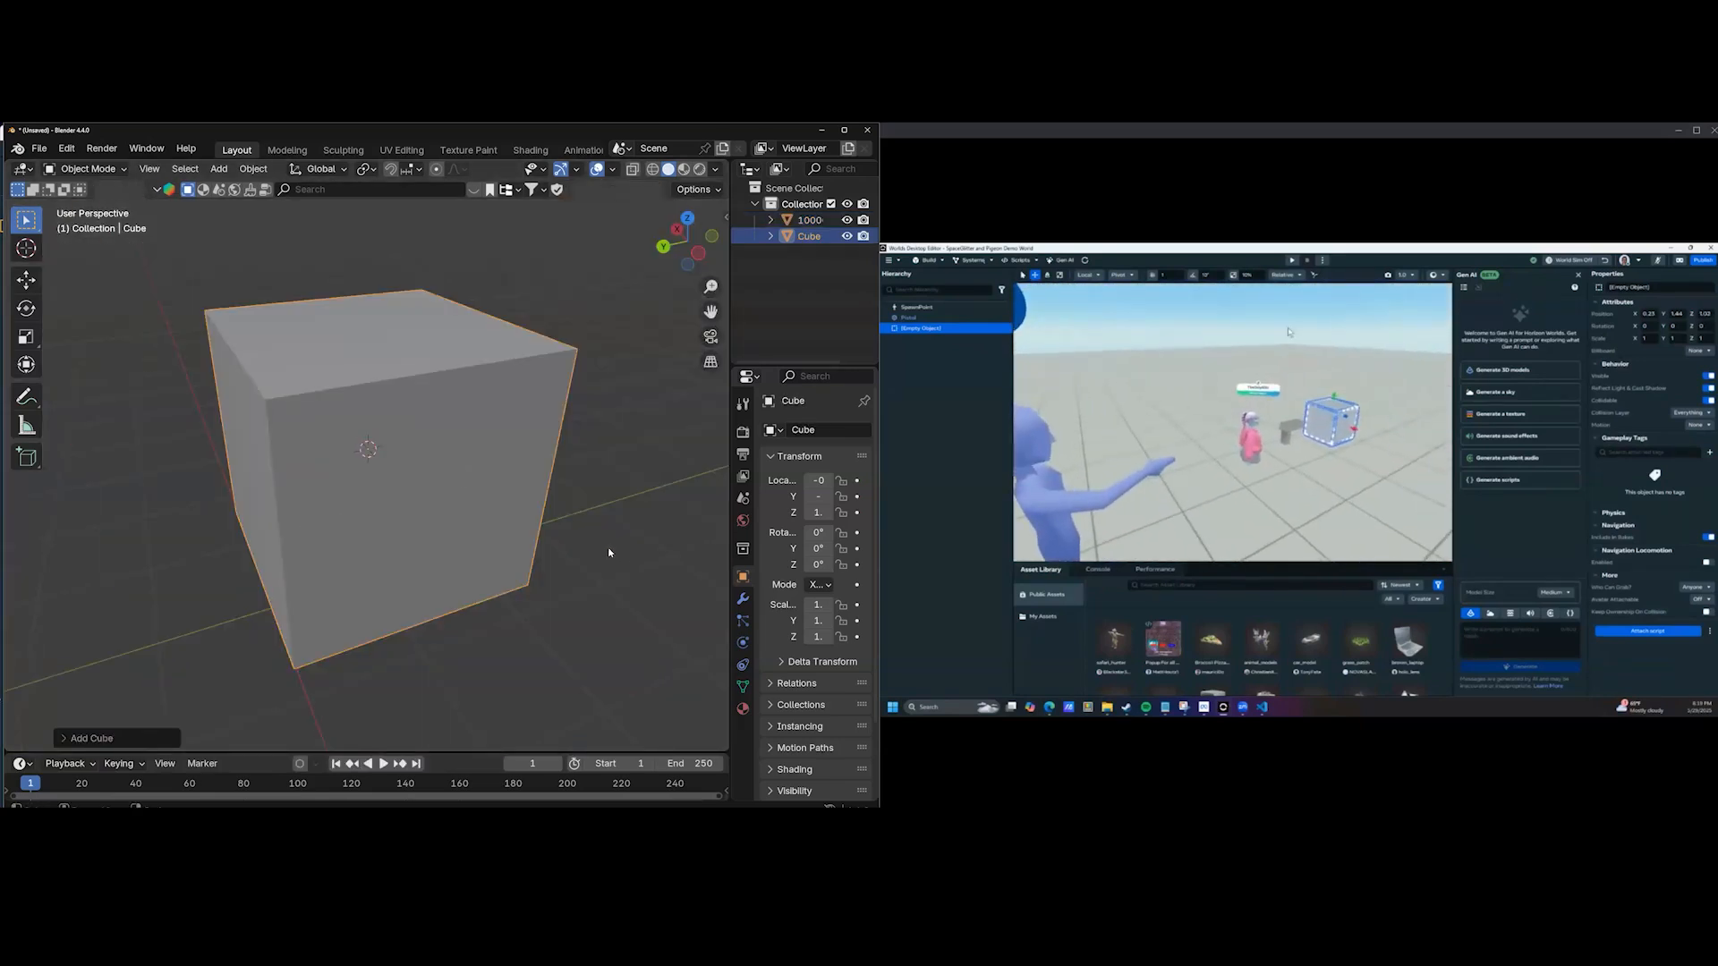
click(384, 459)
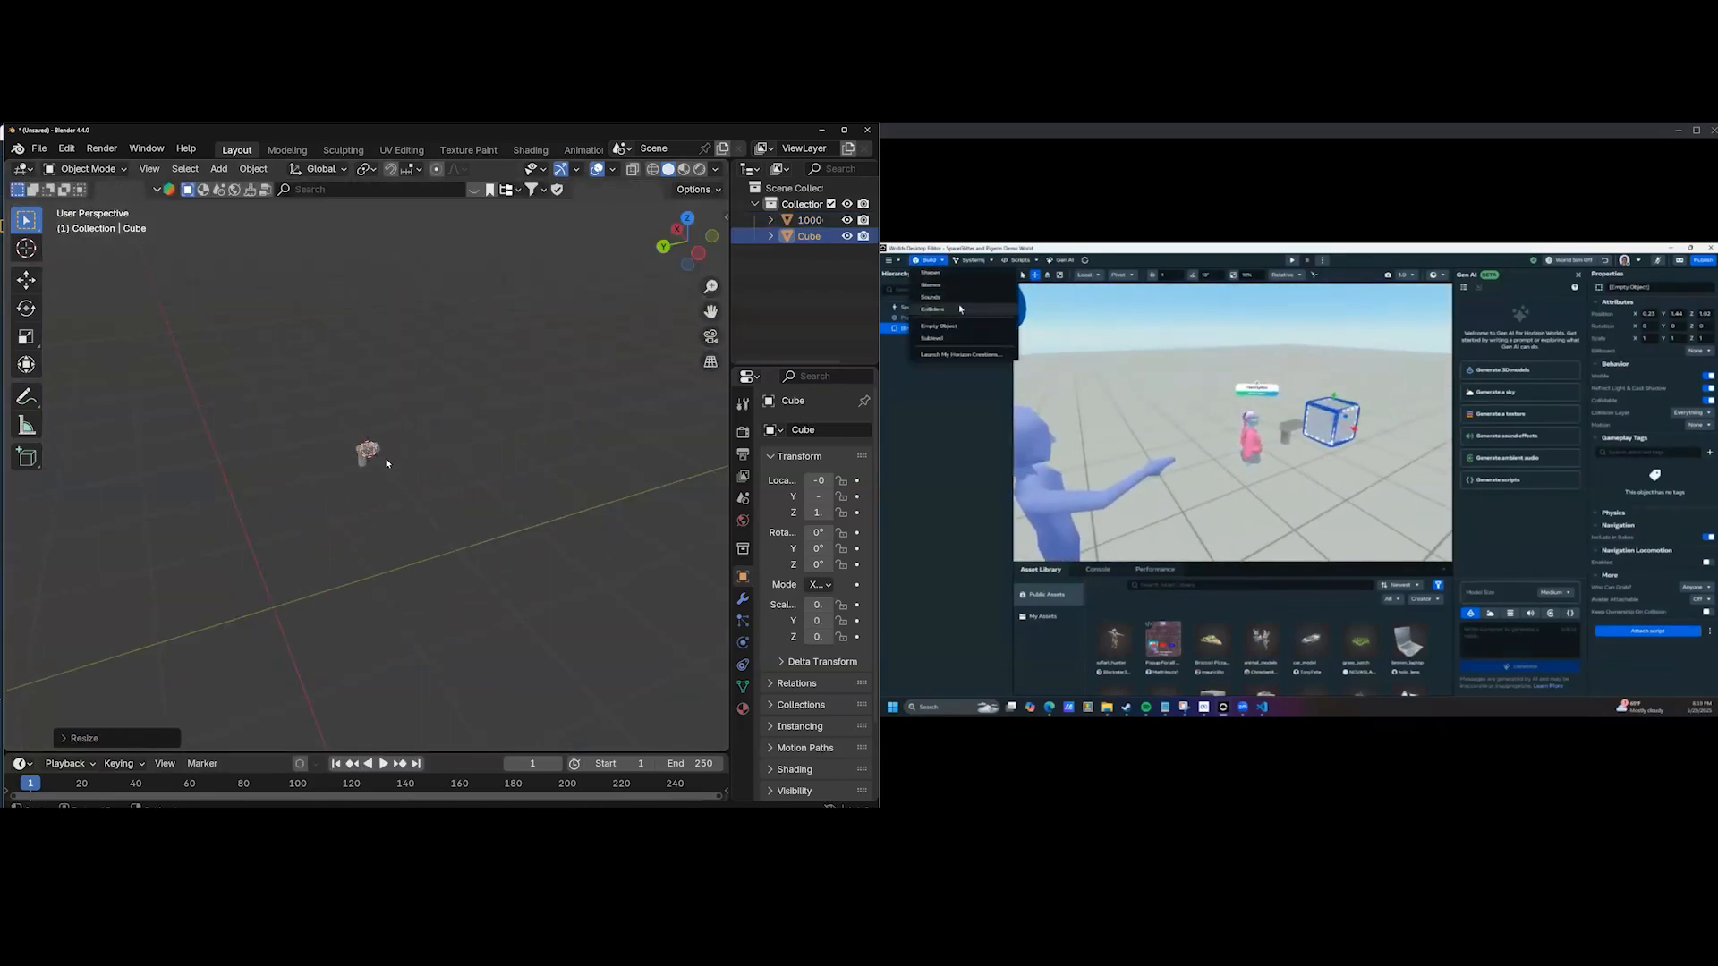
Scale the cube to roughly the barrel's width, and flatten it along Z to about the barrel's height.
scroll(458, 476, up, 5)
middle_drag(458, 476, 441, 510)
scroll(502, 456, up, 6)
key(s)
click(453, 522)
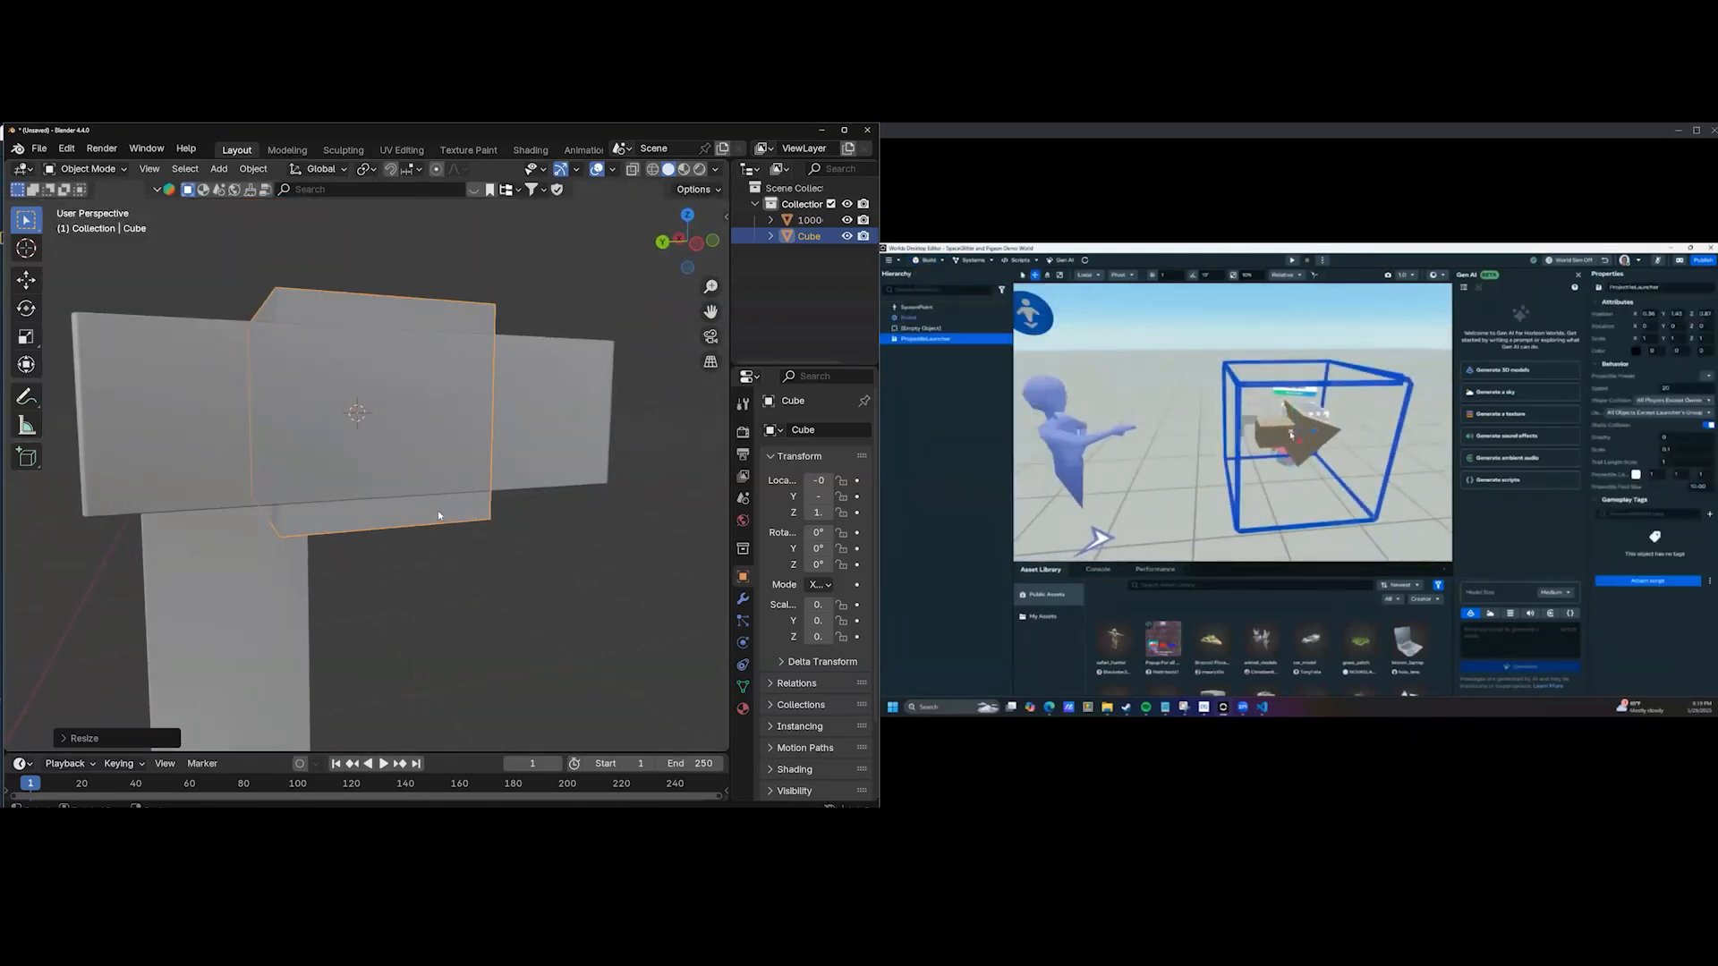
key(s)
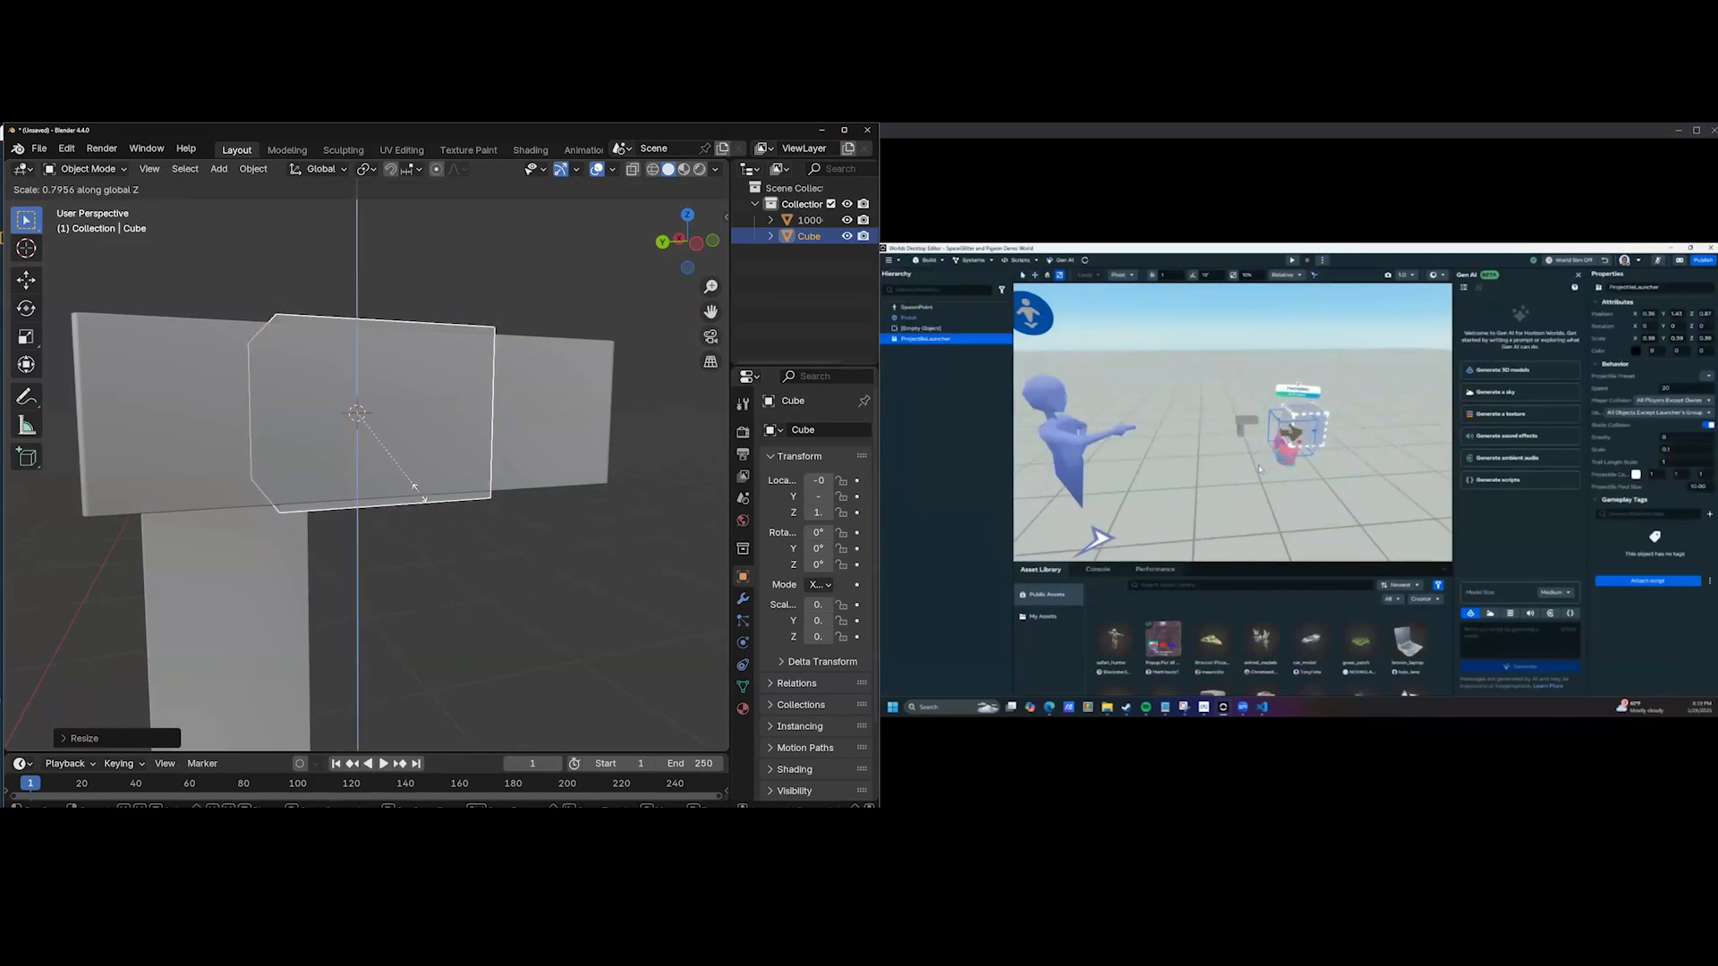
click(436, 460)
middle_drag(437, 460, 354, 365)
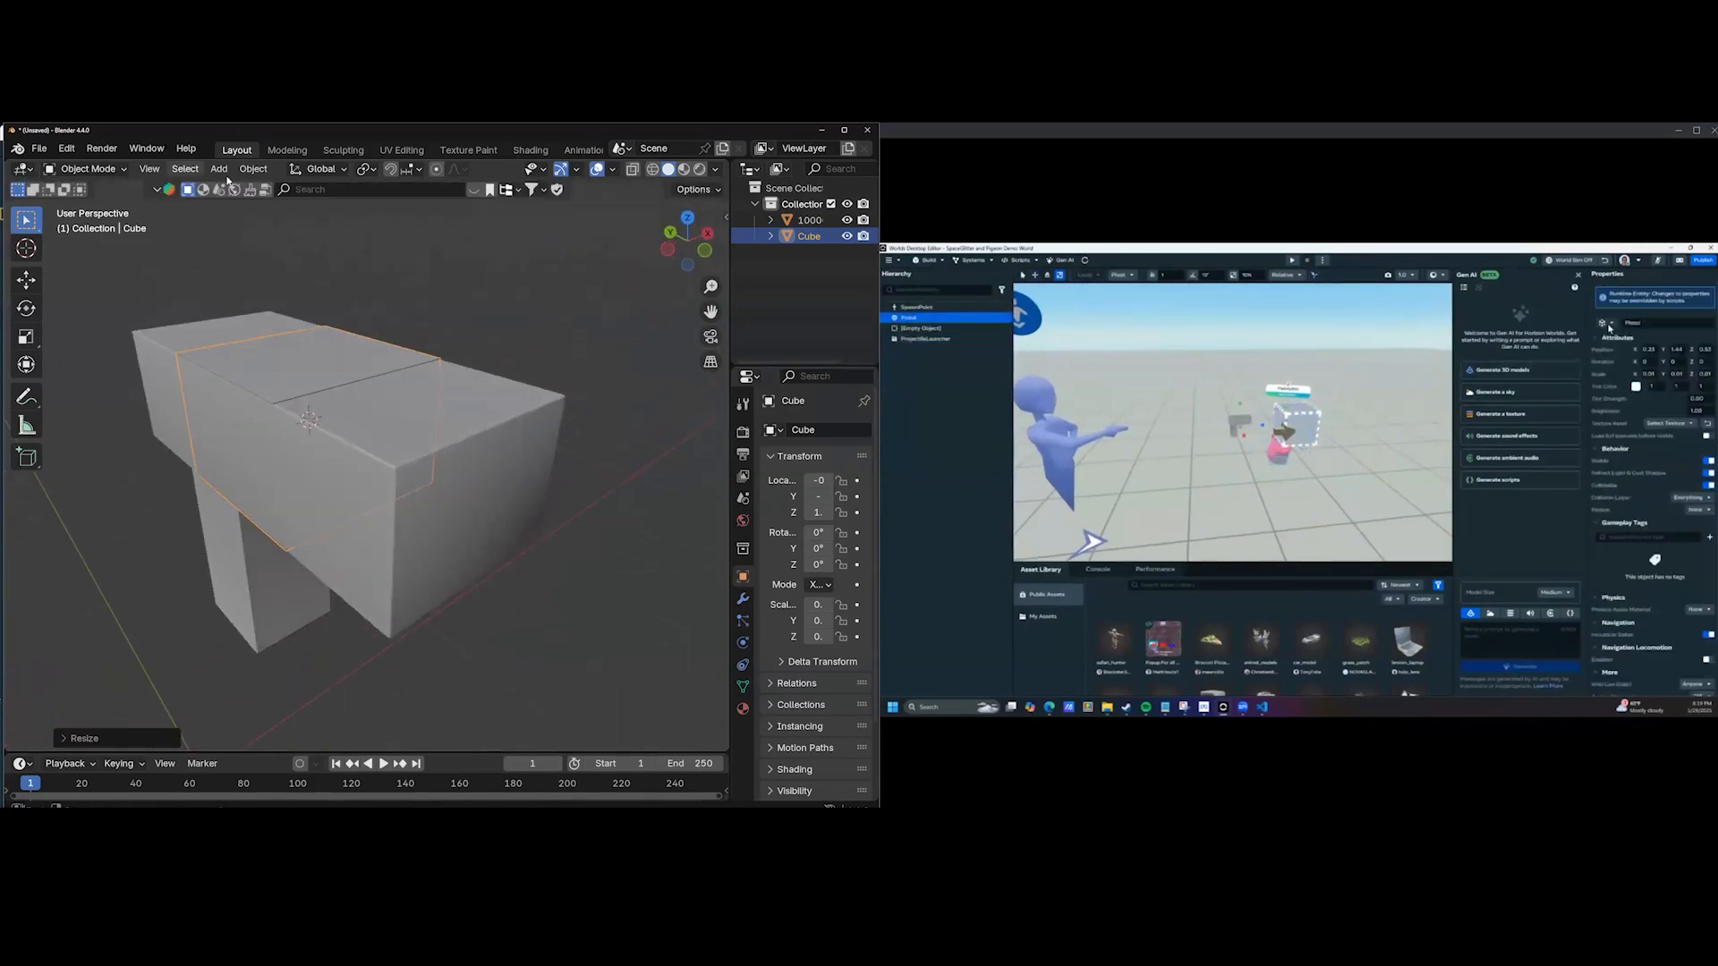
Turn on X-ray display and enter Edit Mode on the cube with face selection.
mouse_move(303, 276)
middle_down()
mouse_move(299, 261)
mouse_move(322, 267)
middle_up()
key(alt+z)
middle_drag(436, 422, 404, 449)
key(Tab)
scroll(357, 421, up, 1)
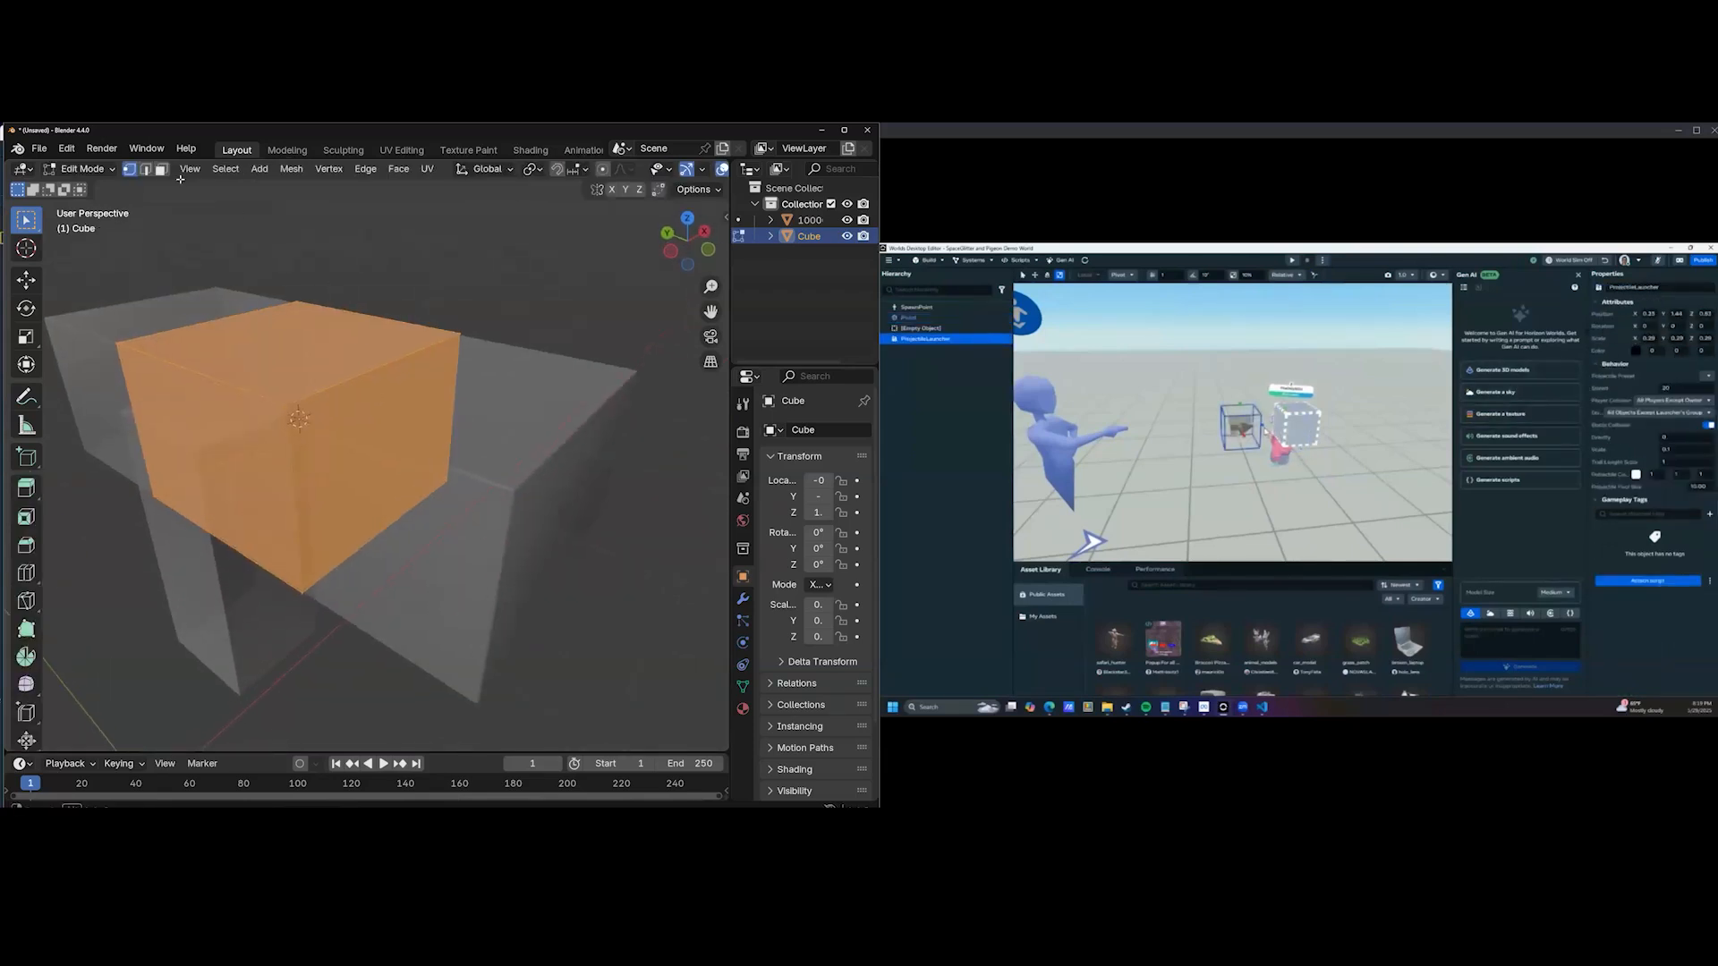
middle_drag(180, 179, 192, 180)
Move the cube's front face along Y toward the front end of the pistol barrel.
click(452, 466)
middle_drag(434, 455, 469, 481)
click(349, 458)
key(g)
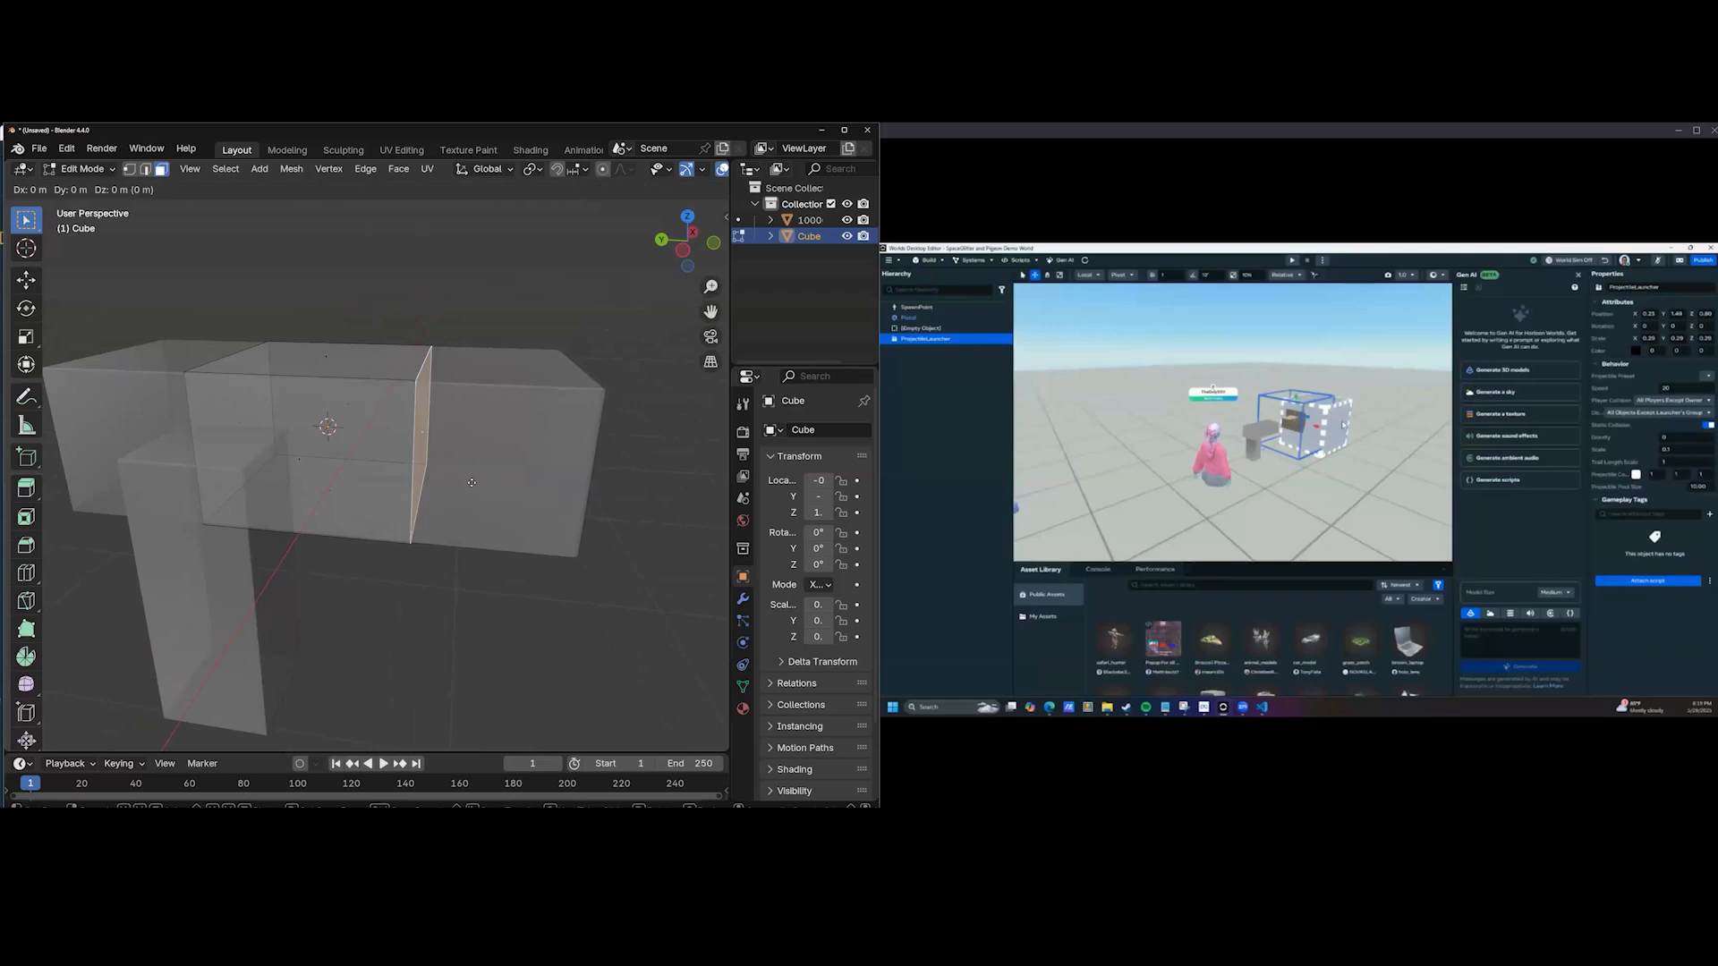
key(y)
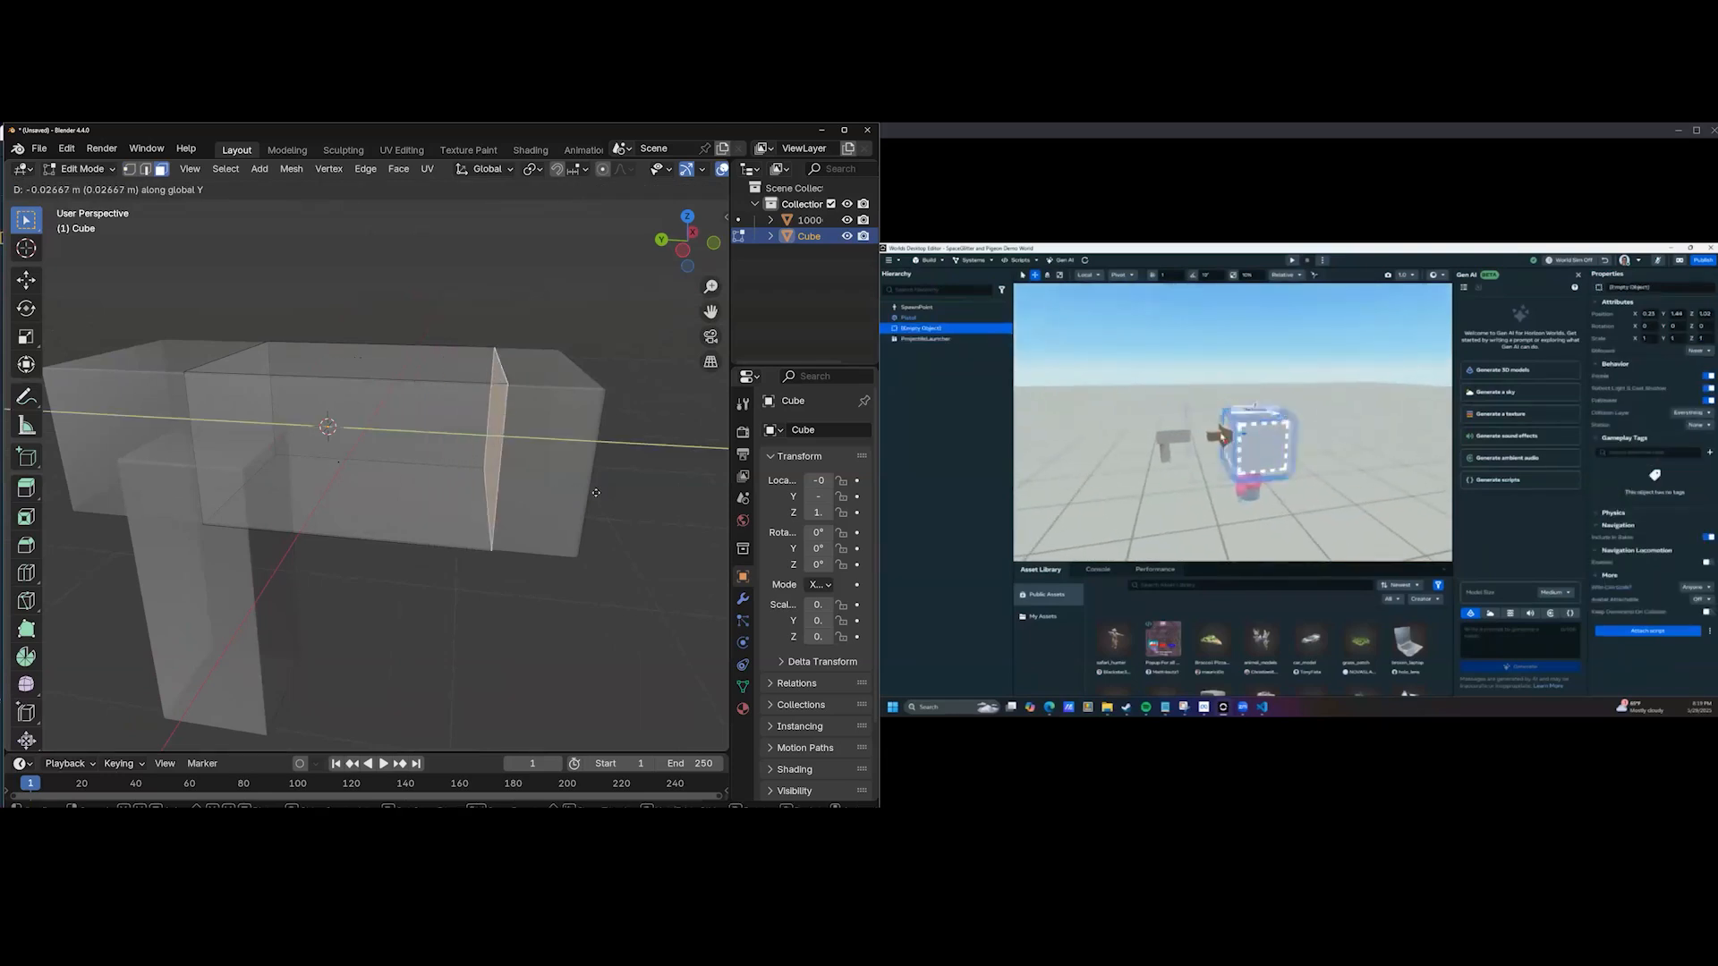
click(487, 491)
middle_drag(487, 491, 460, 444)
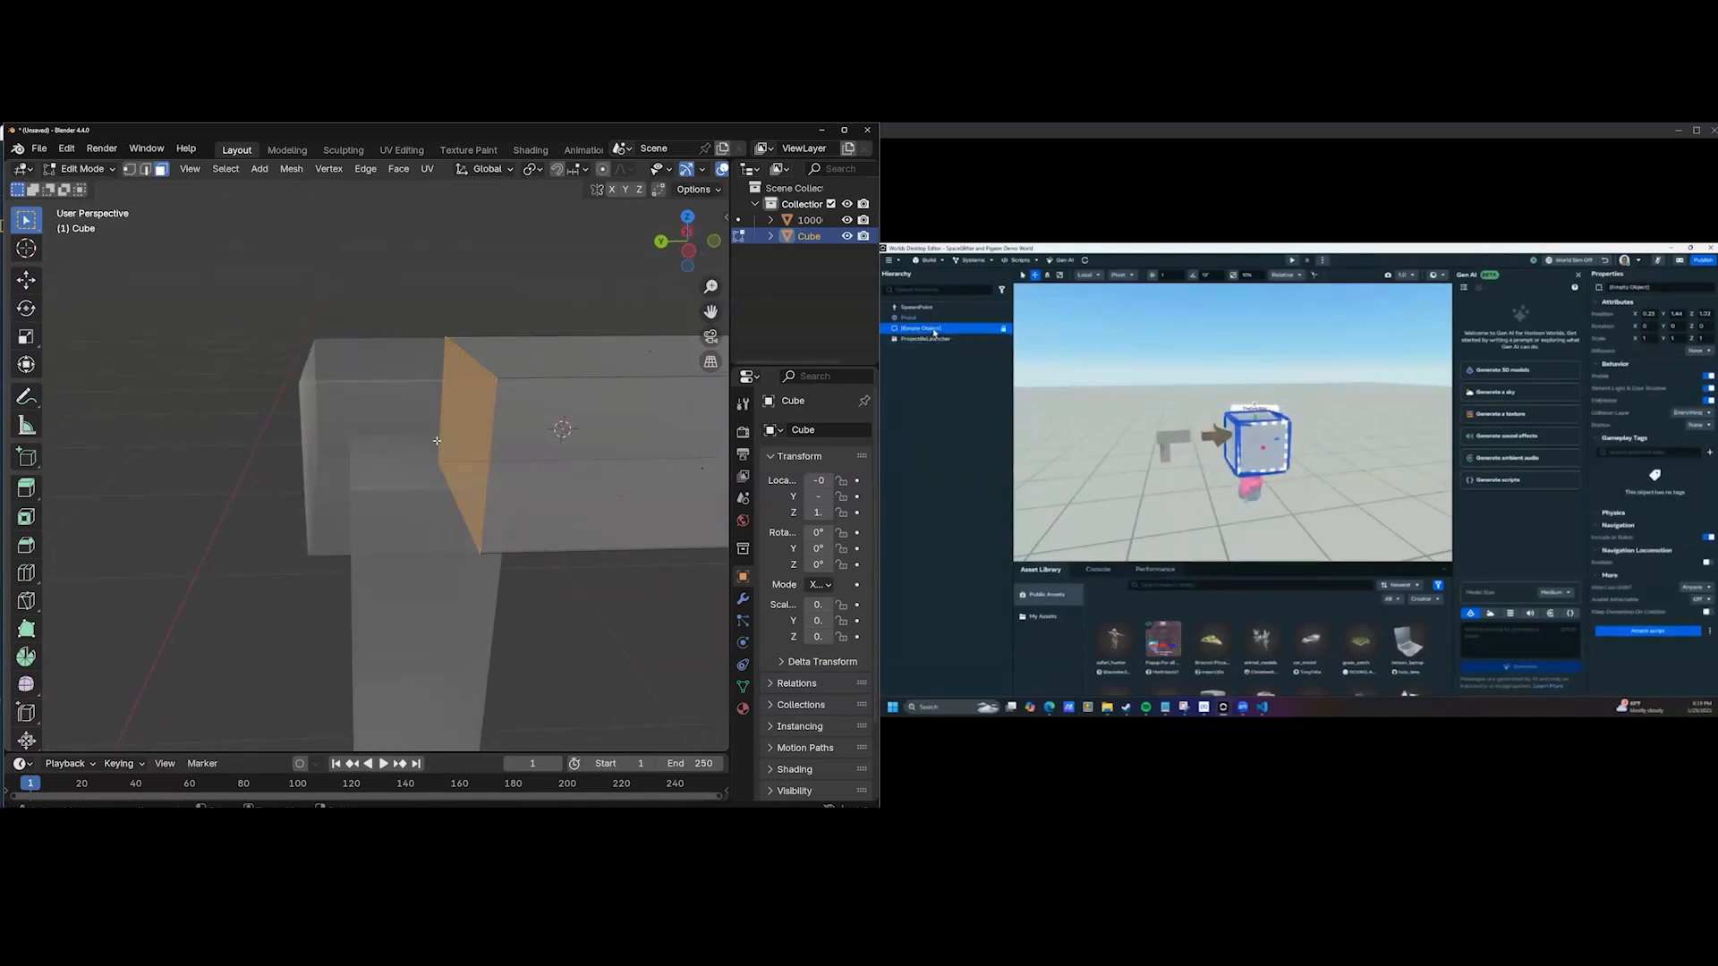
key(g)
key(y)
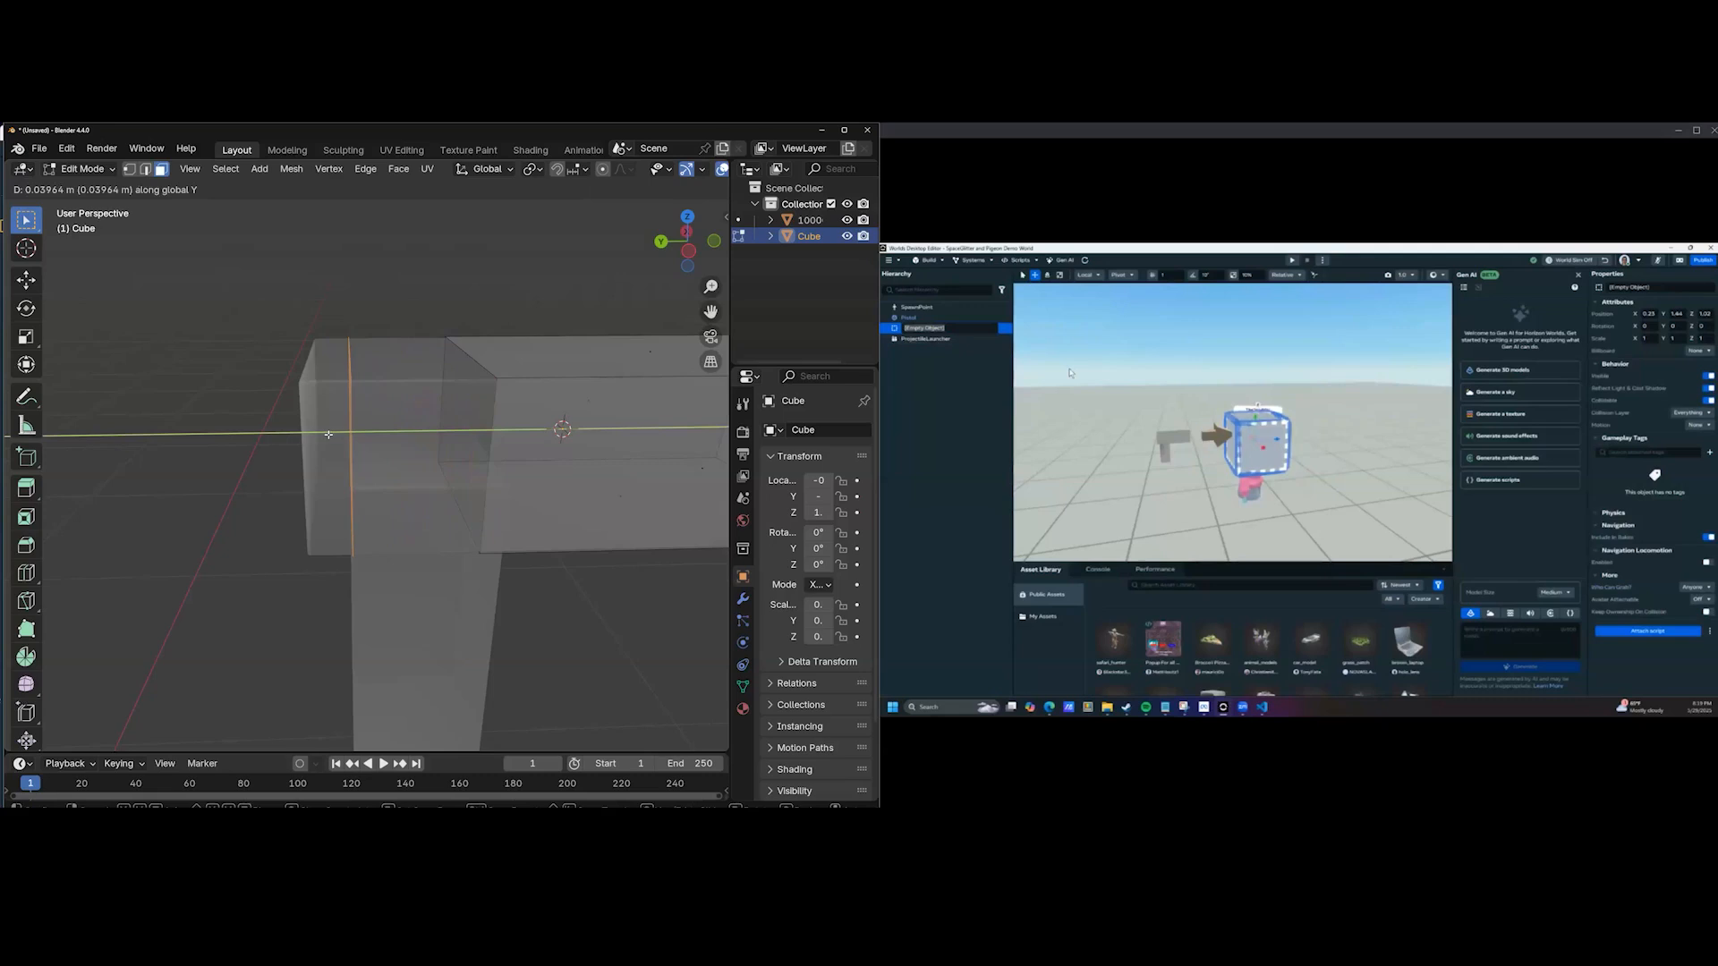
key(Escape)
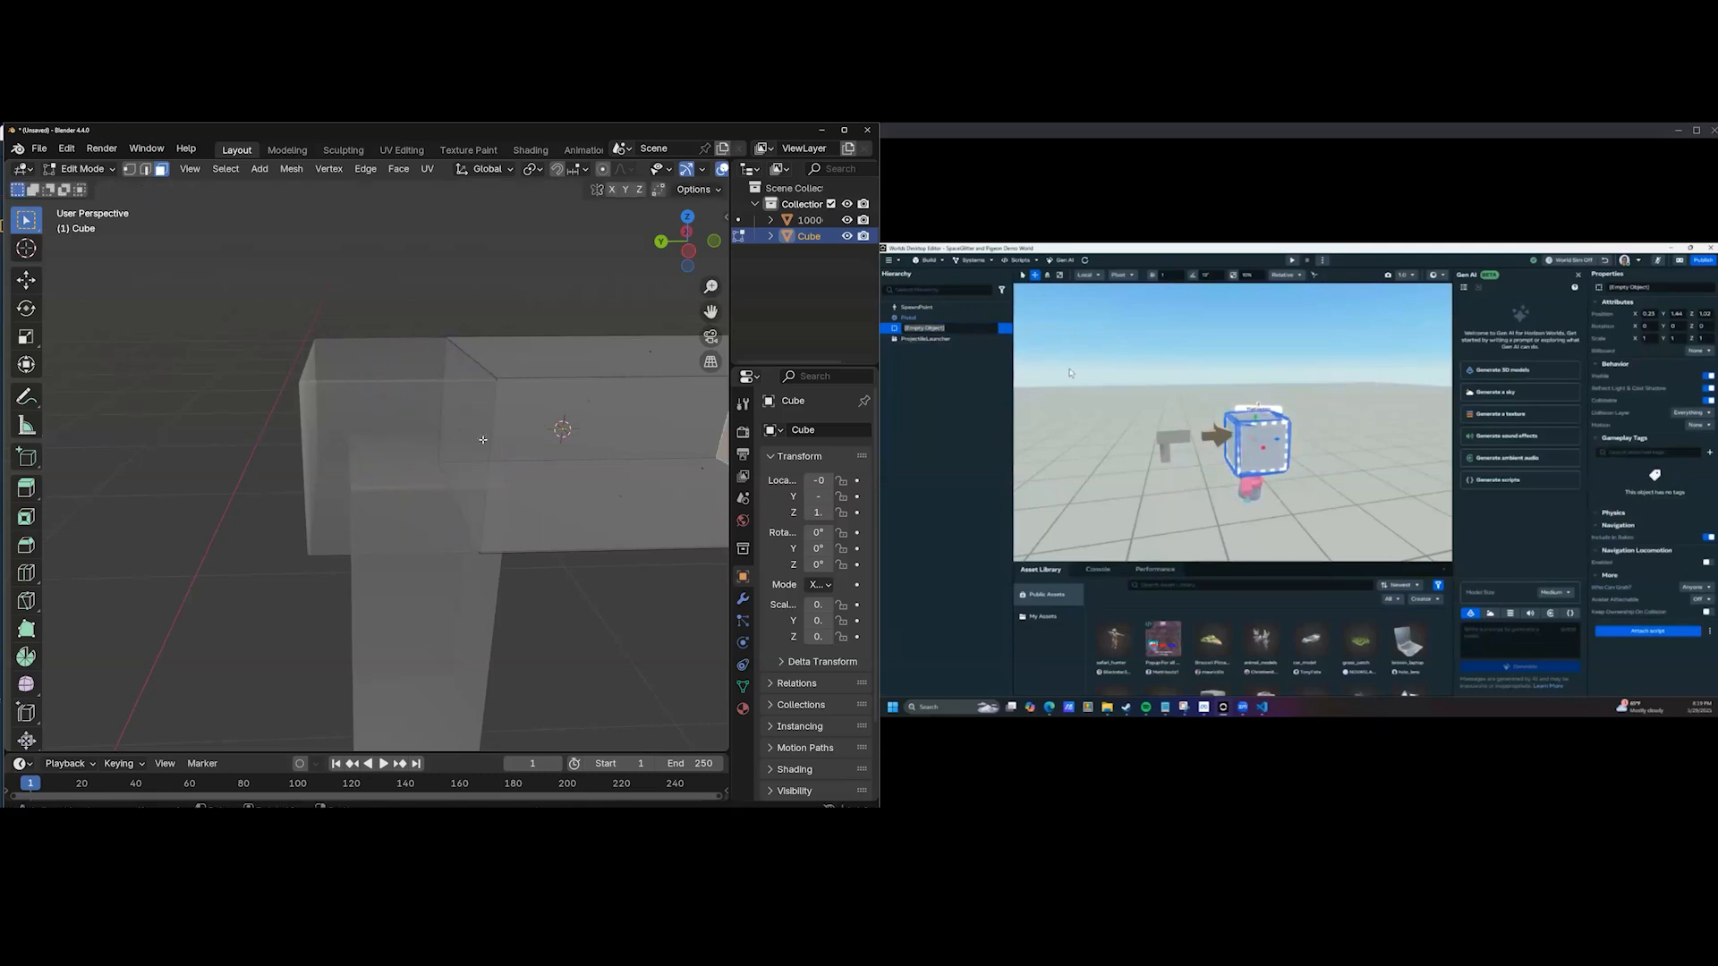
Move the cube's rear face about 0.05 m along Y to the back end of the barrel.
click(475, 436)
key(g)
key(y)
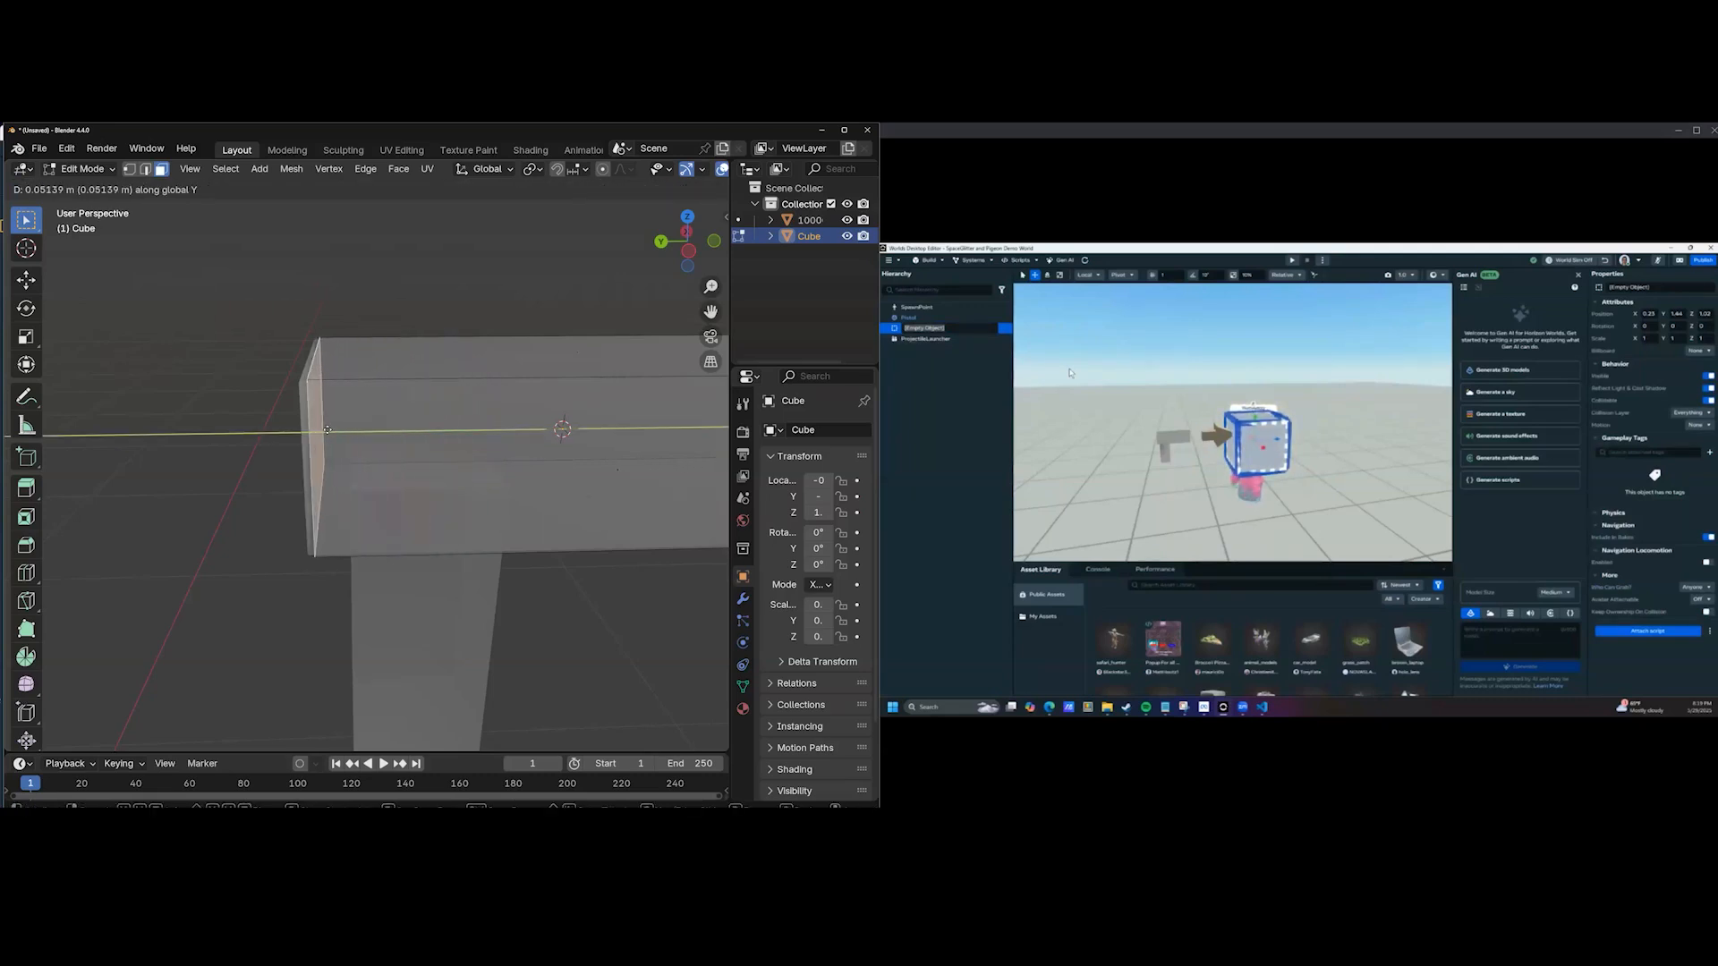
click(325, 430)
scroll(340, 447, down, 3)
middle_drag(340, 447, 381, 415)
middle_drag(355, 506, 392, 484)
Separate the original pistol mesh into its loose parts as individual objects.
key(Tab)
click(399, 452)
key(Tab)
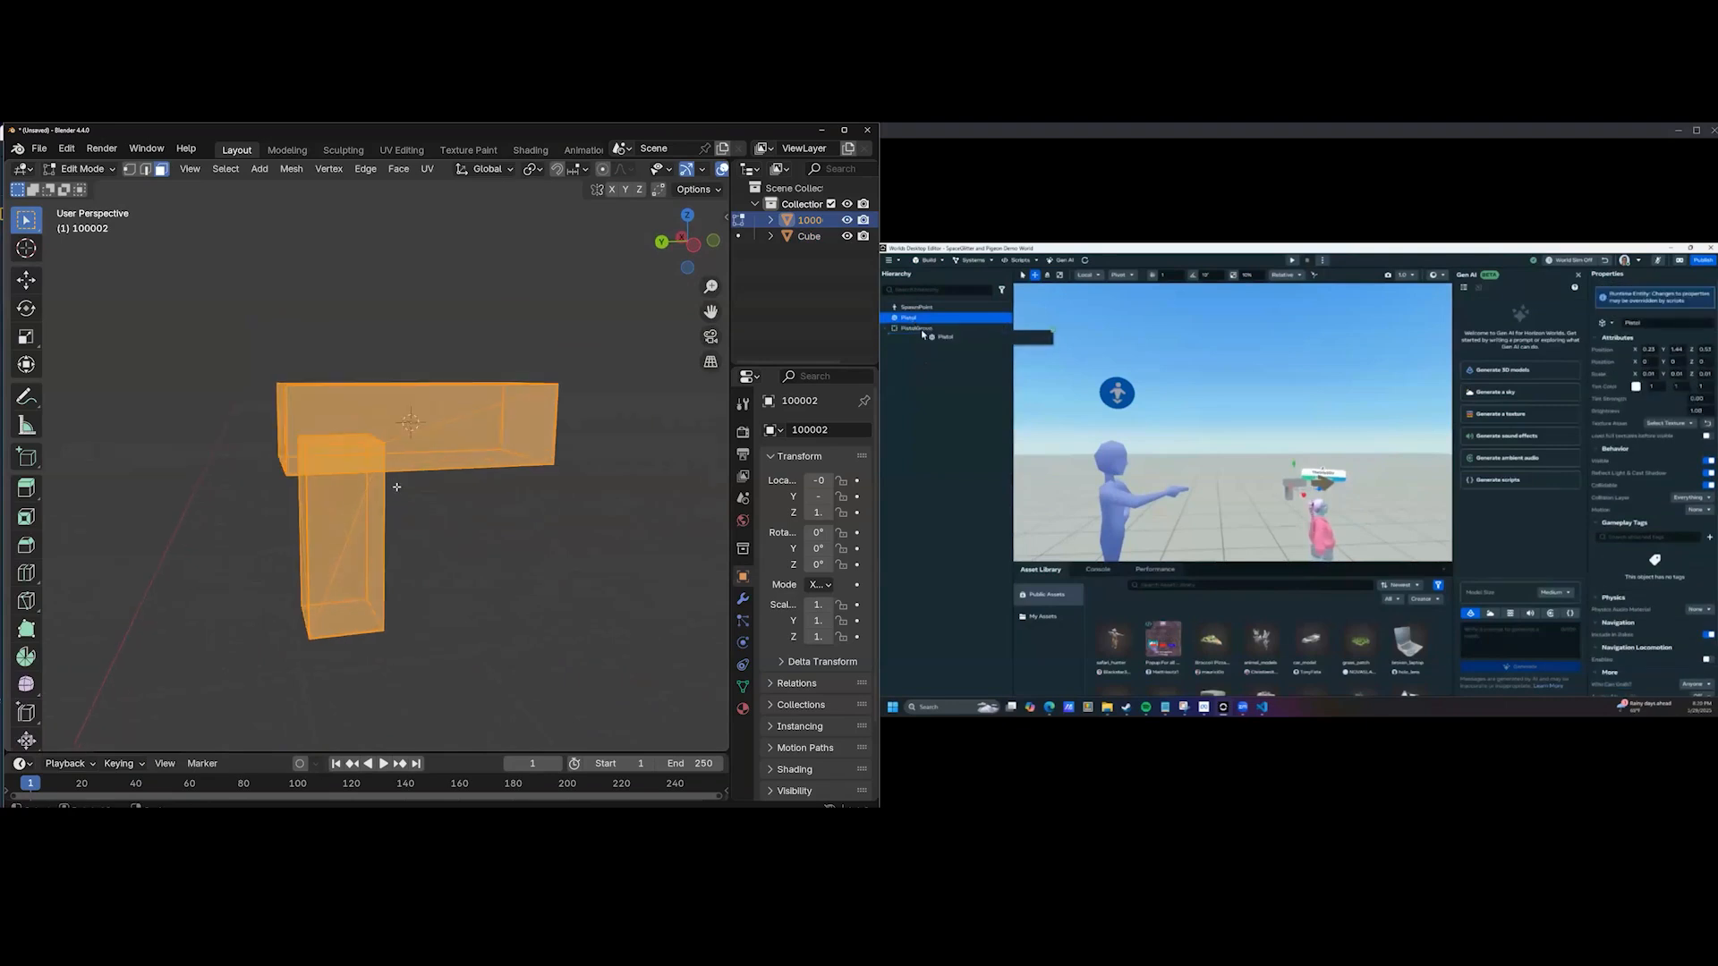
click(376, 525)
key(Tab)
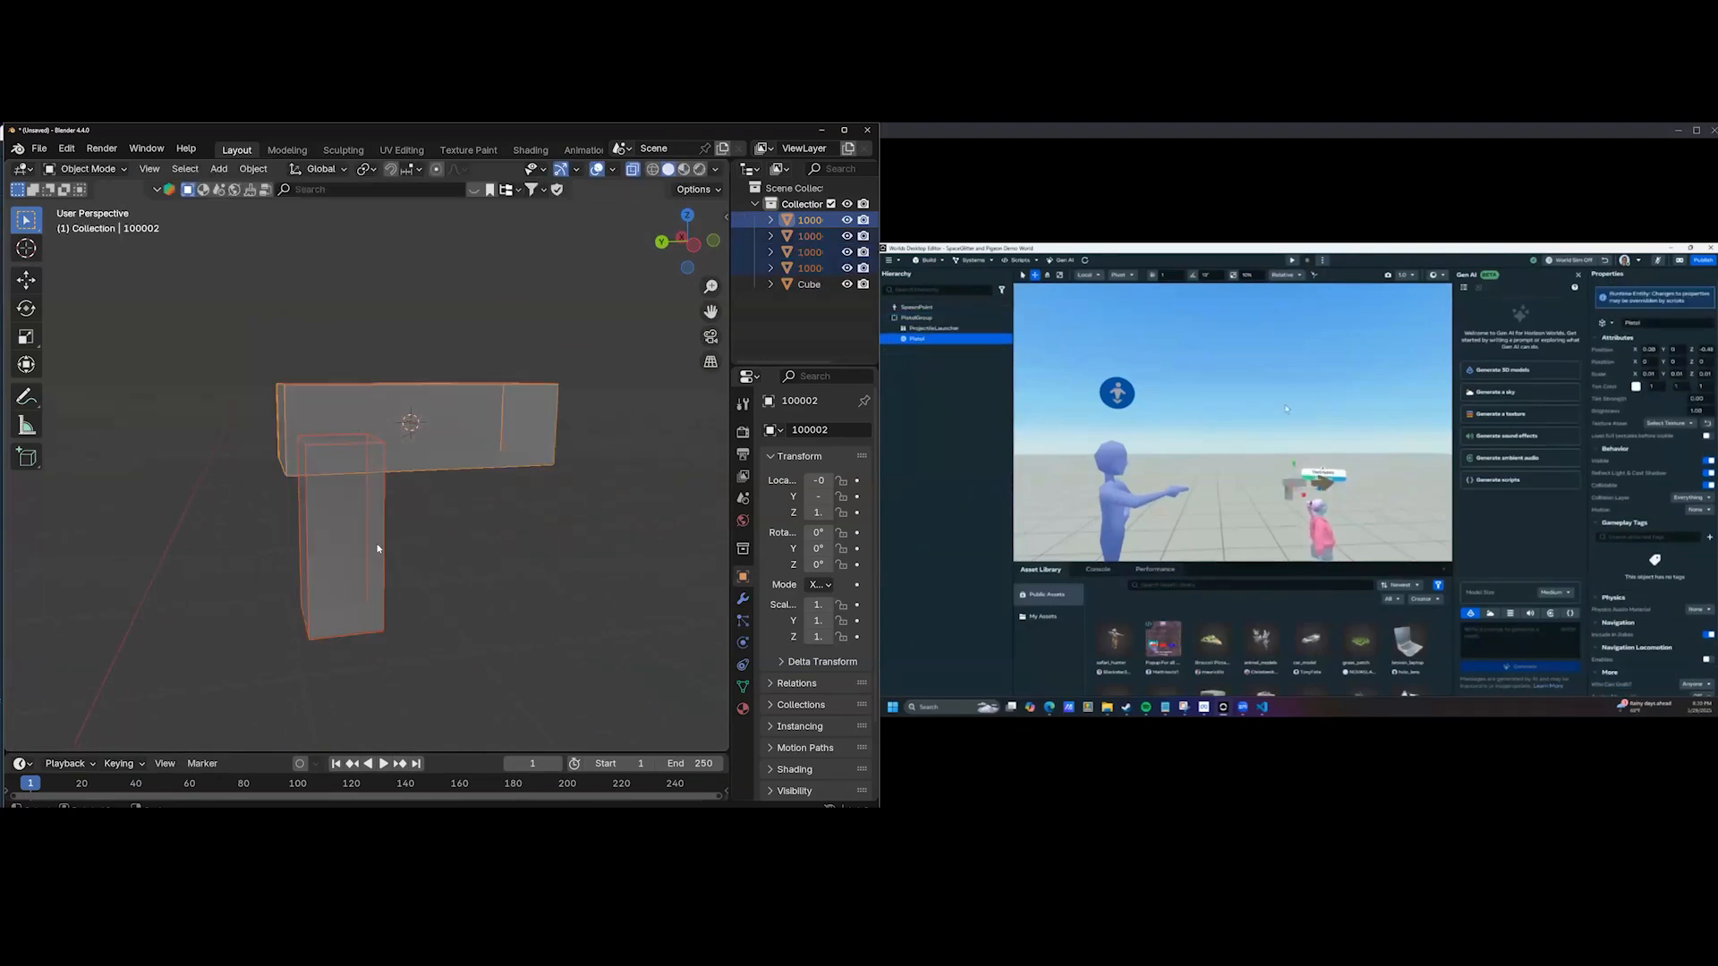
Set the origin of the pistol's separated grip block to its own geometry.
click(379, 540)
scroll(385, 519, up, 4)
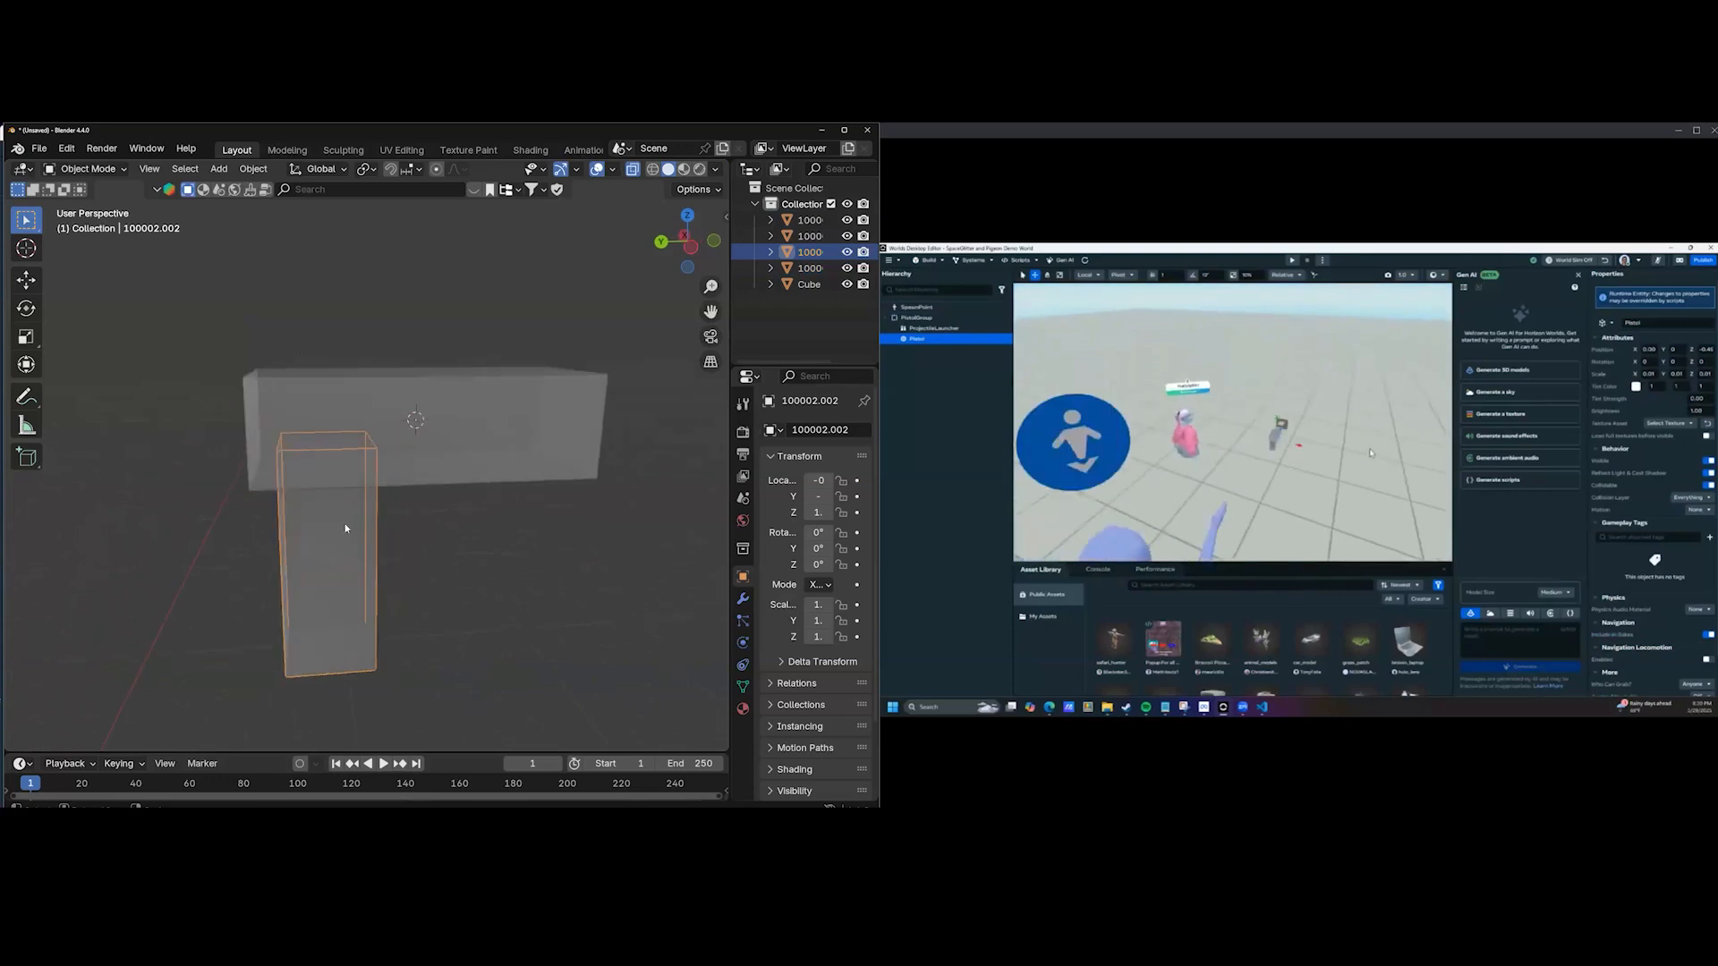
key(Tab)
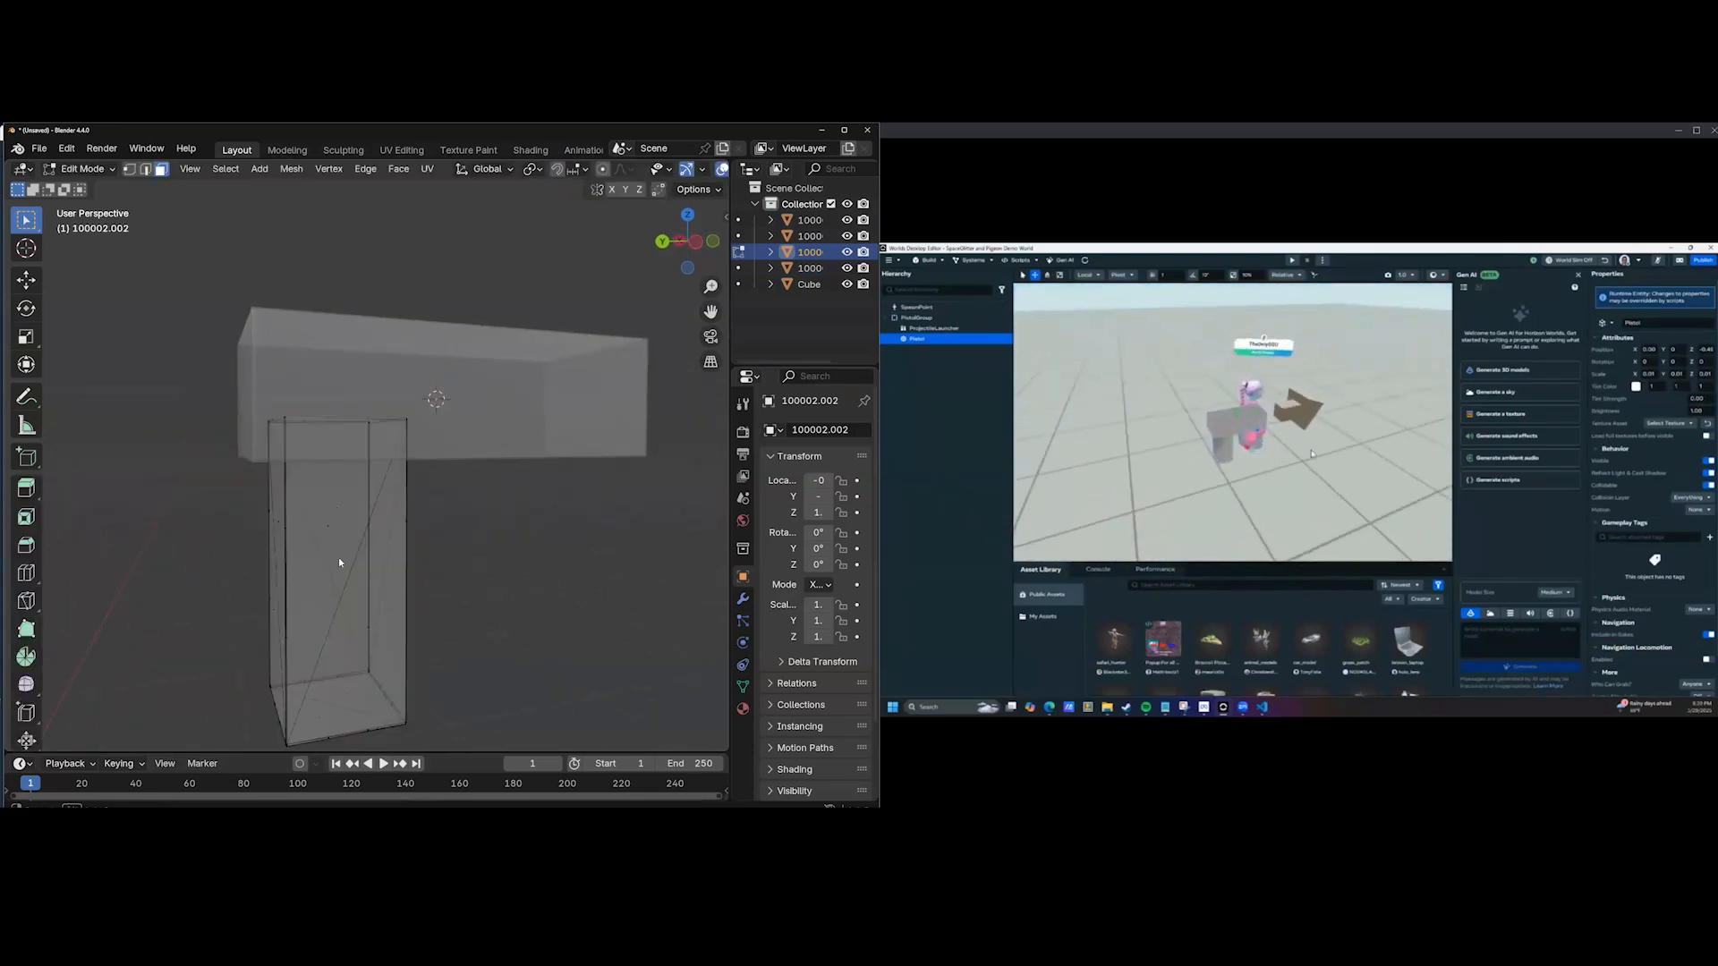
key(Tab)
click(253, 168)
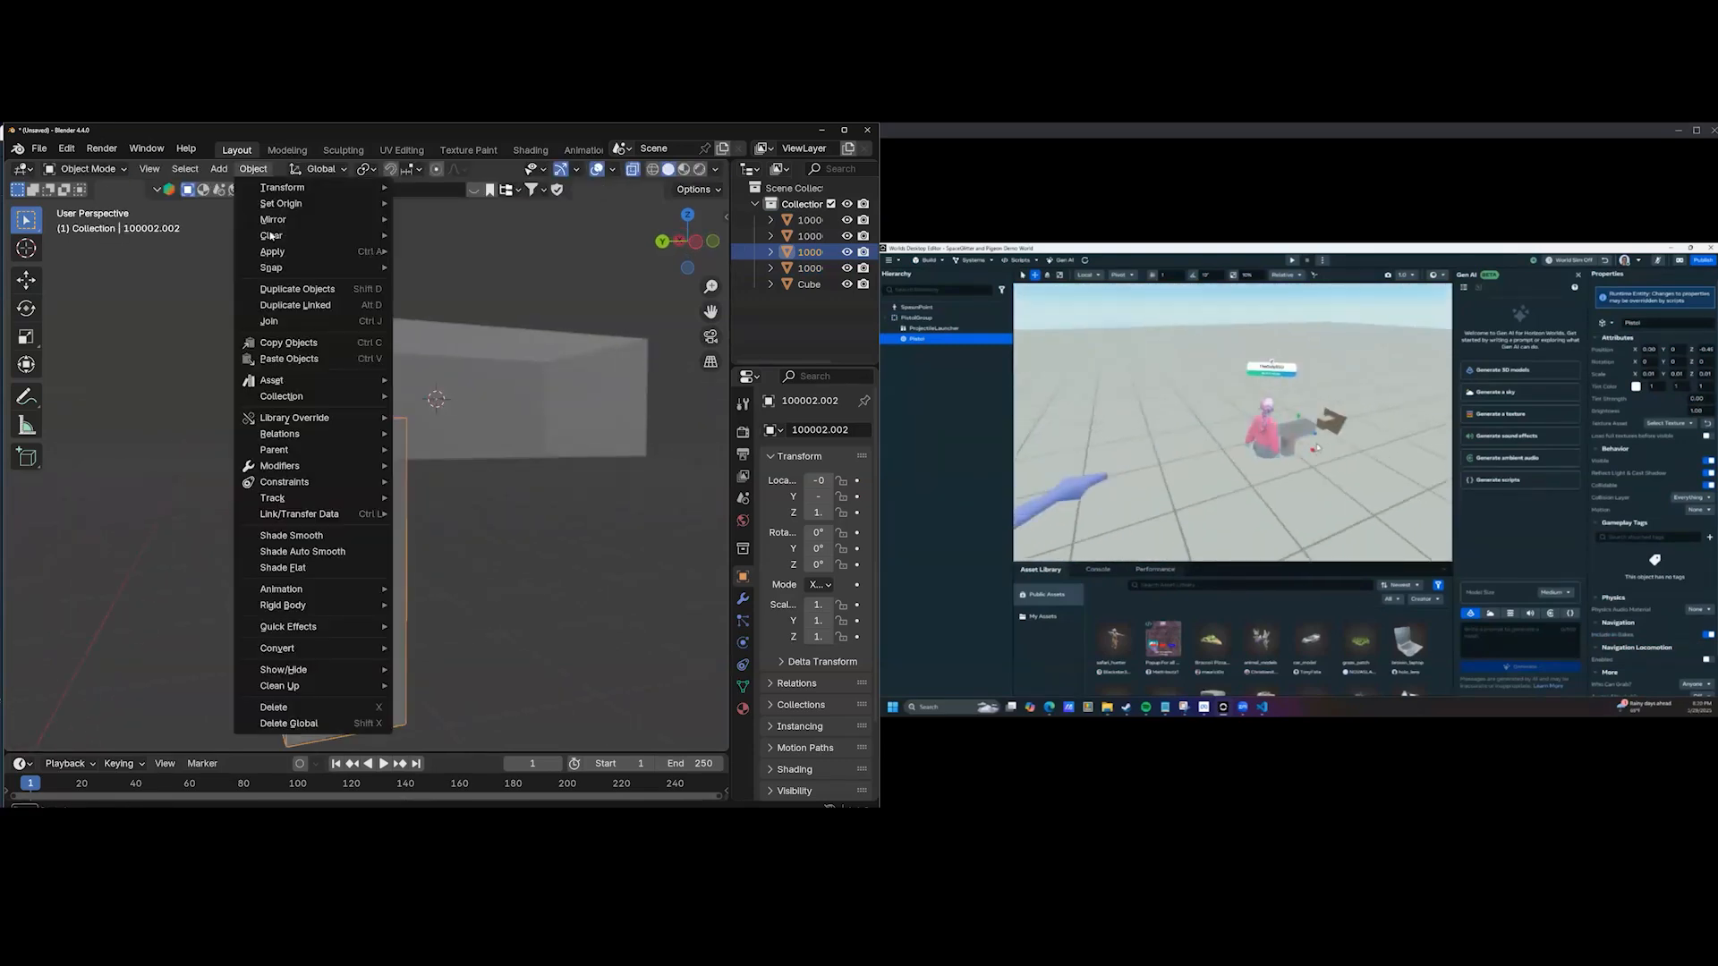
mouse_move(286, 203)
click(449, 238)
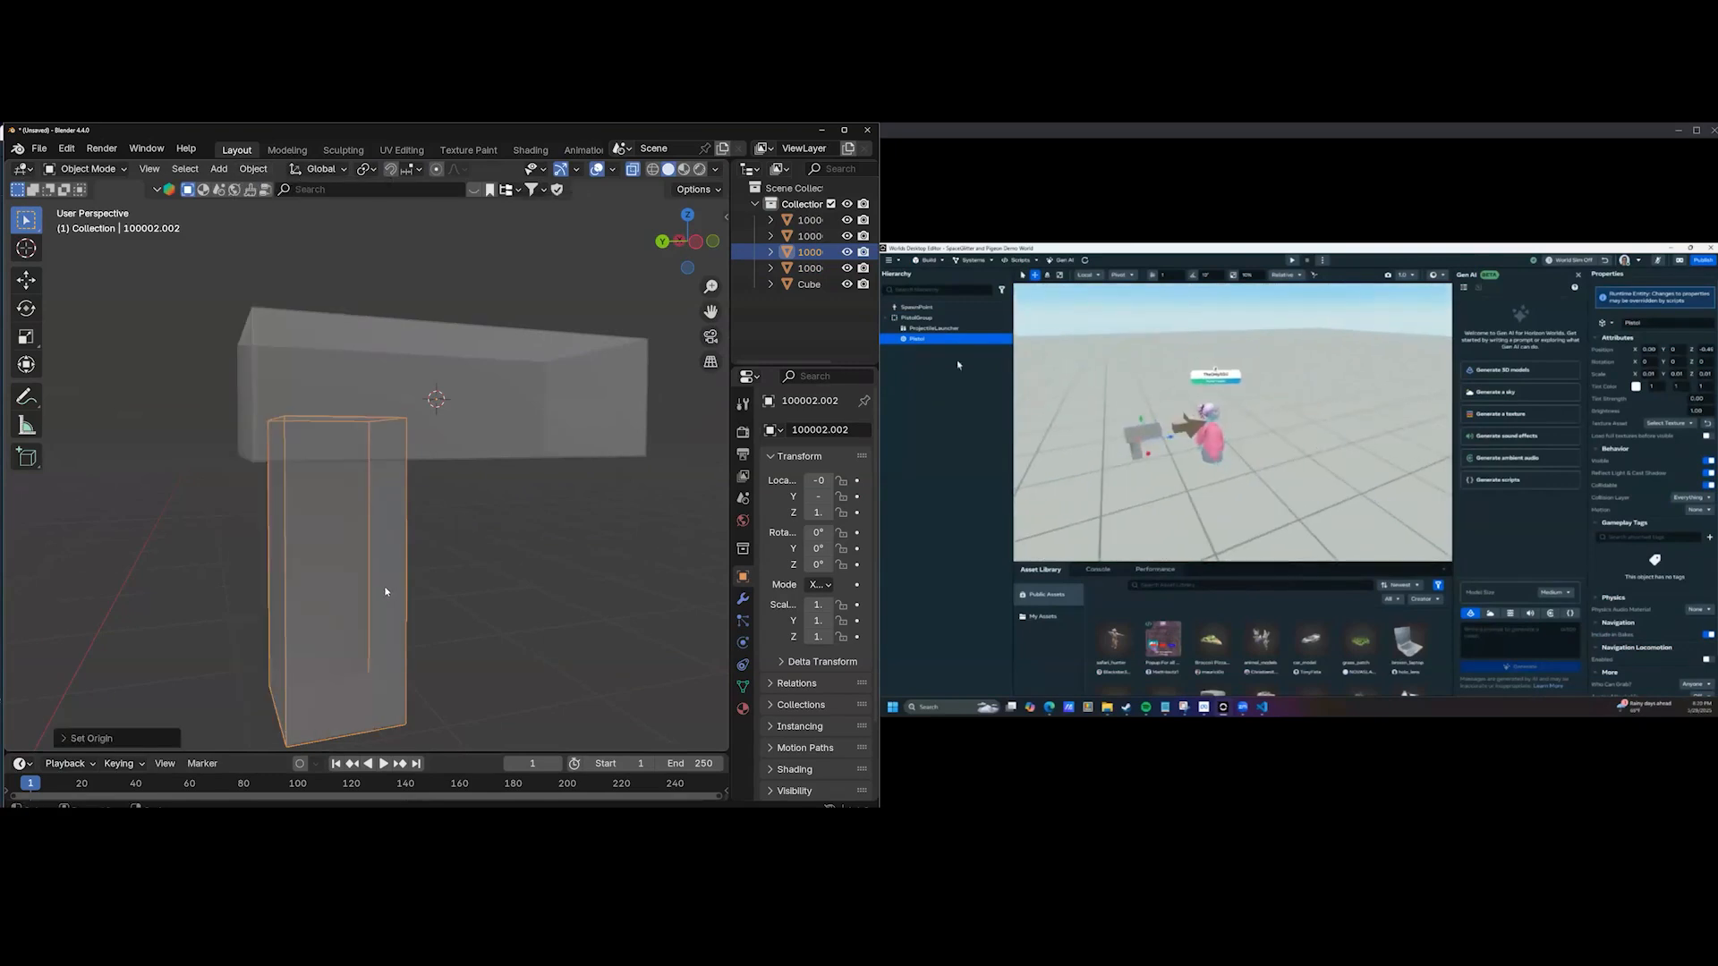
click(254, 169)
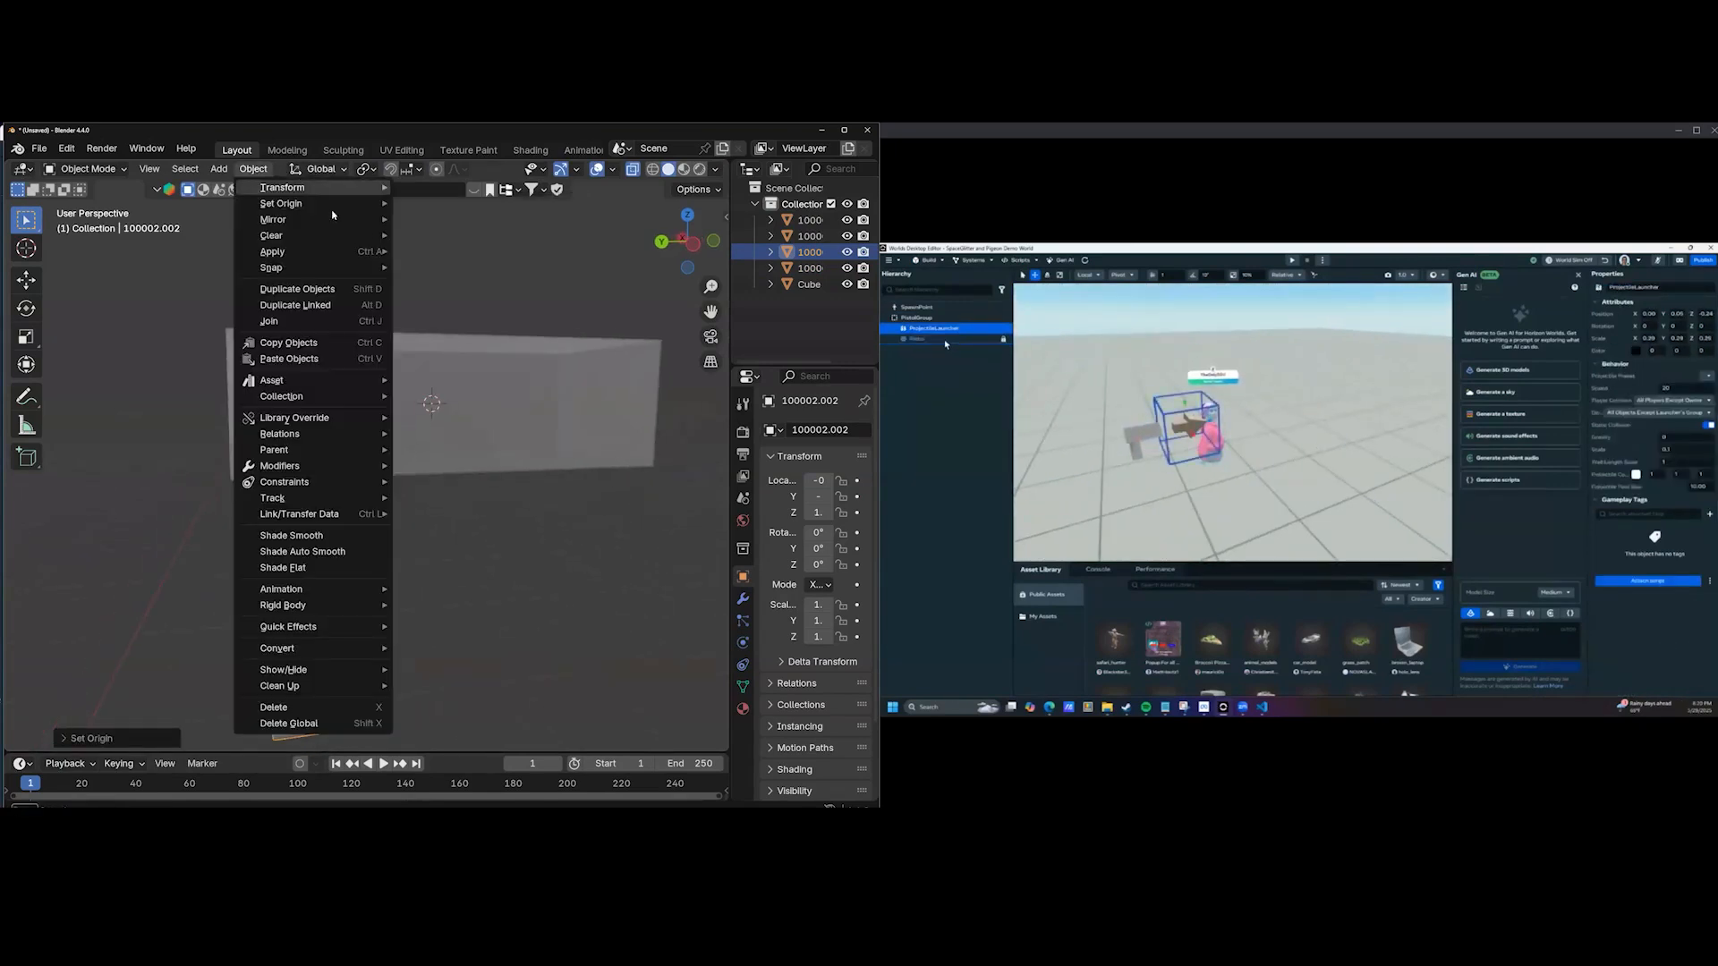
mouse_move(320, 202)
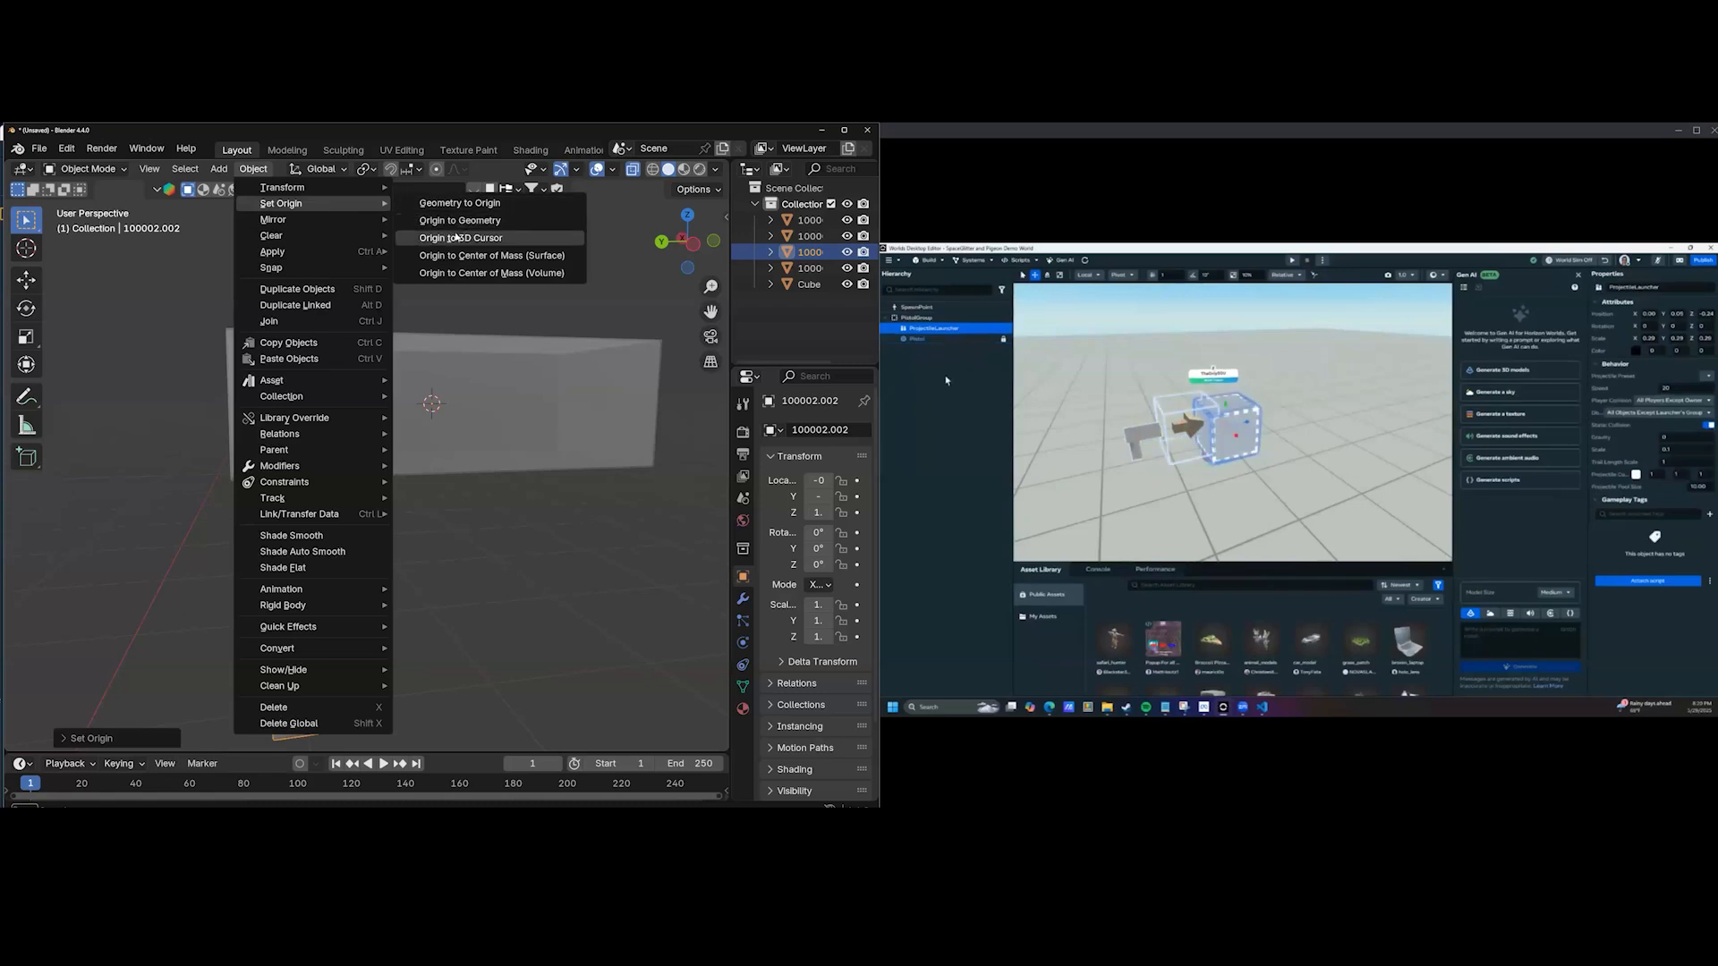
click(456, 236)
scroll(363, 463, down, 3)
mouse_move(375, 447)
middle_down()
mouse_move(423, 429)
mouse_move(413, 406)
mouse_move(386, 442)
middle_up()
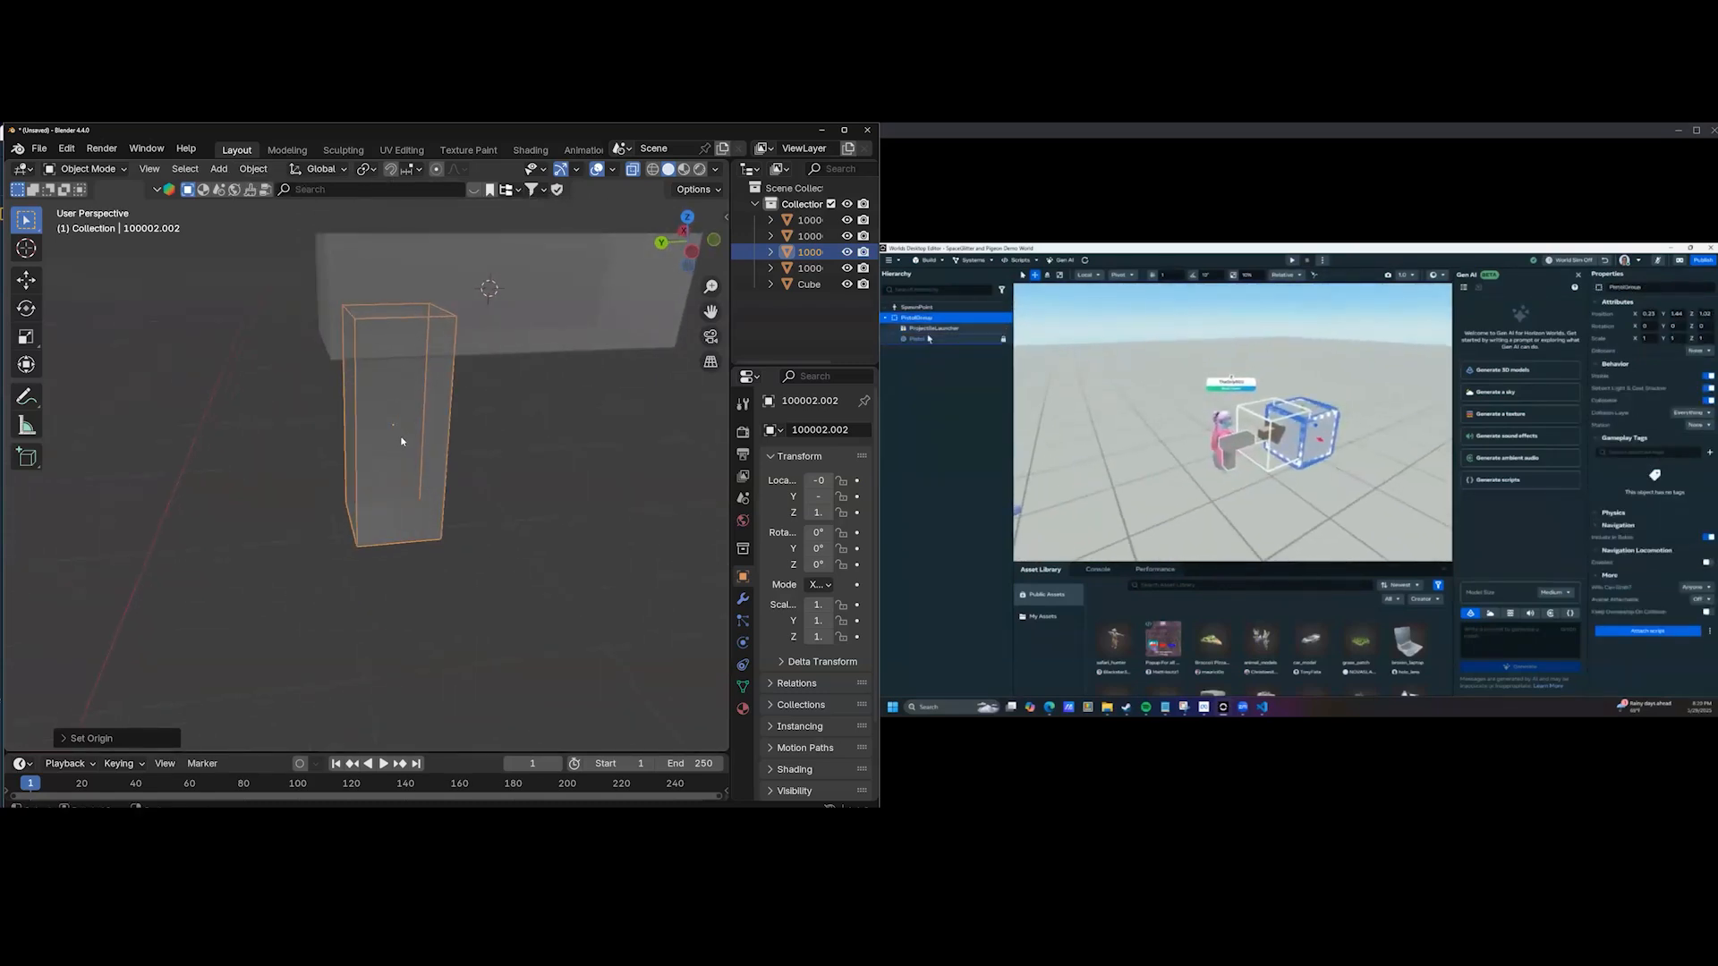
key(shift+a)
mouse_move(407, 439)
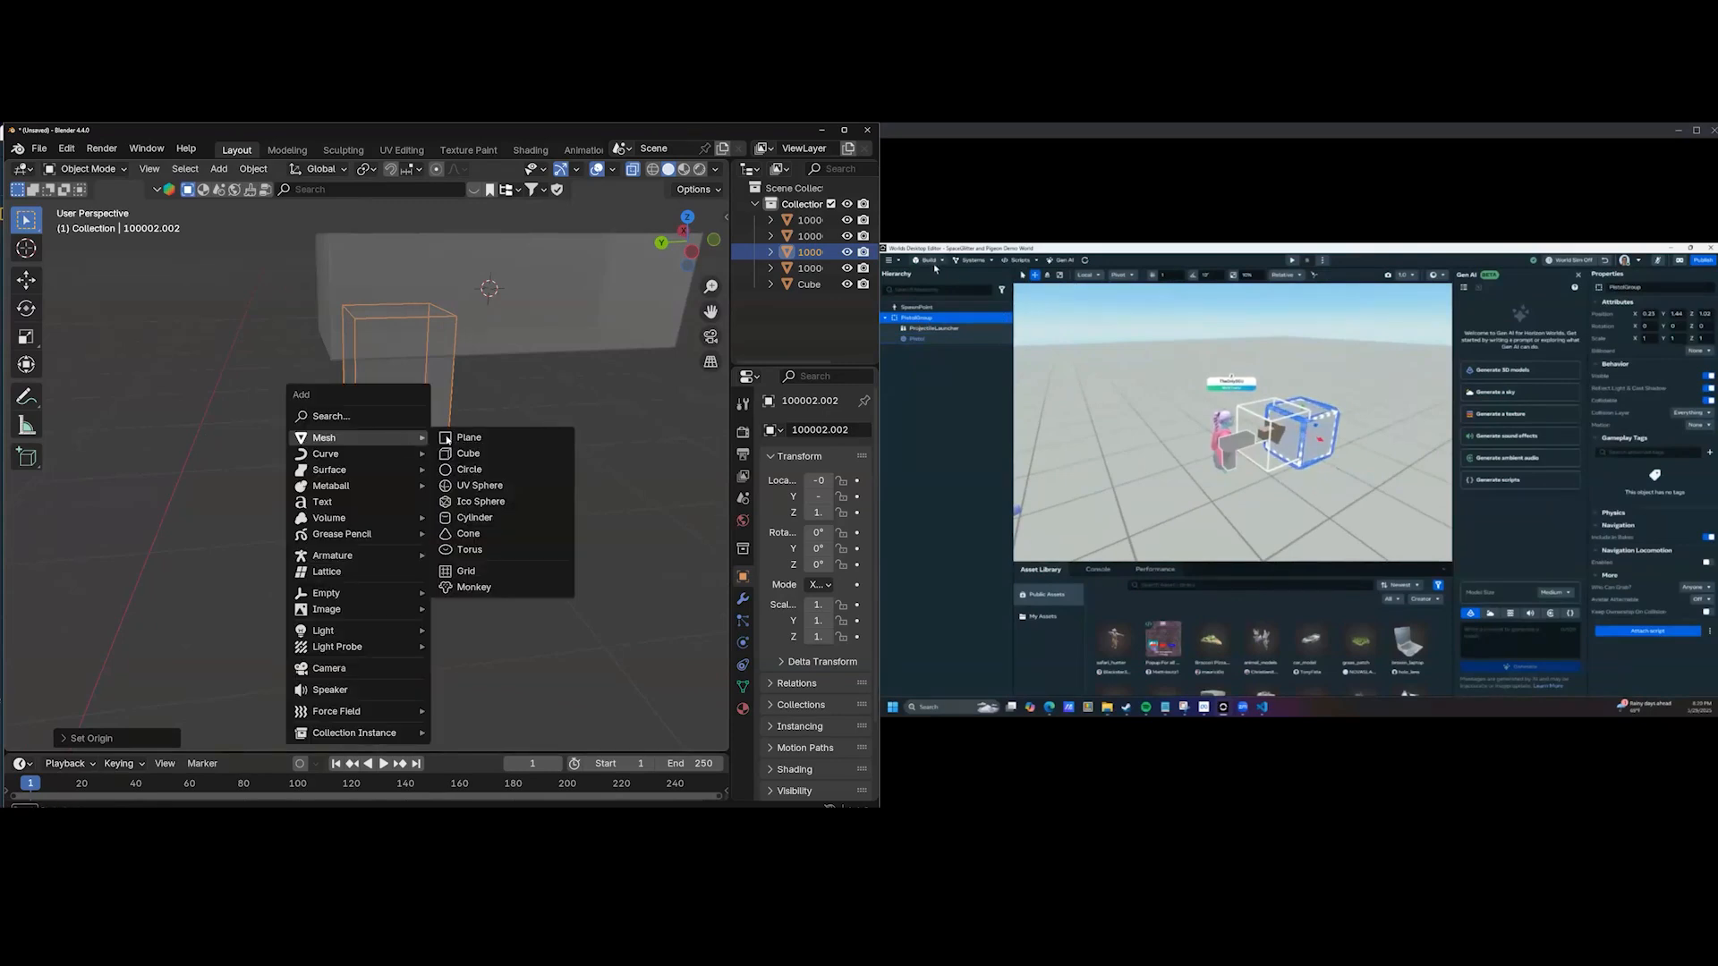
click(461, 453)
key(KP_Decimal)
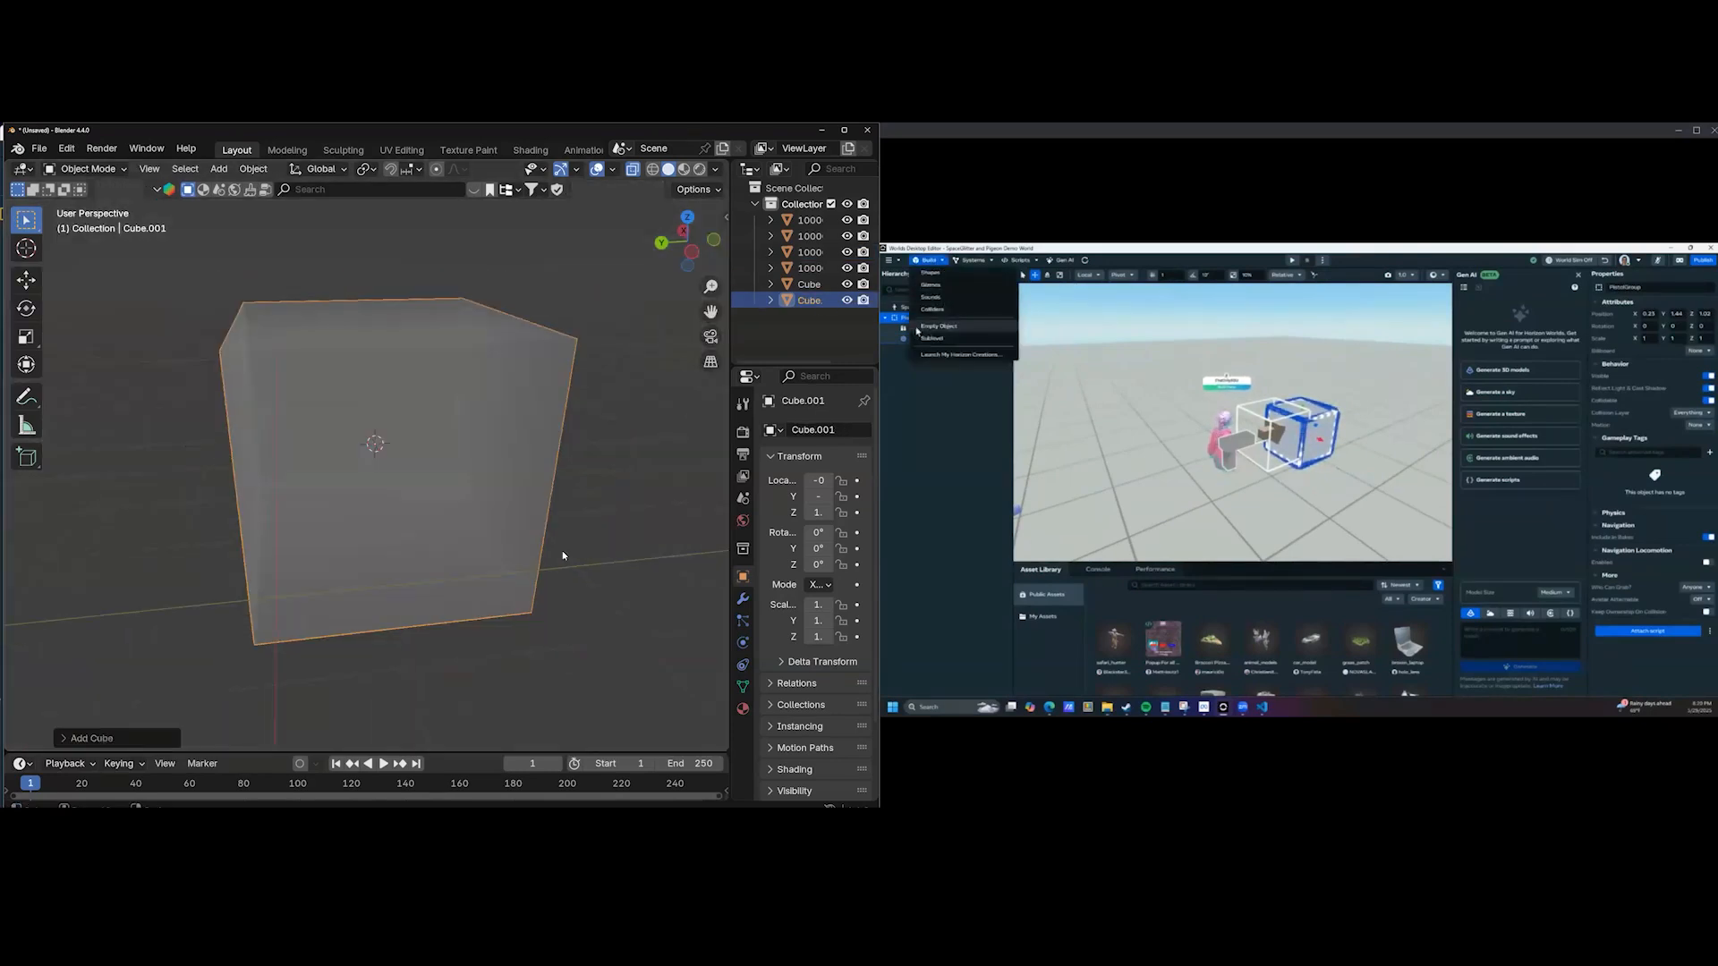
key(s)
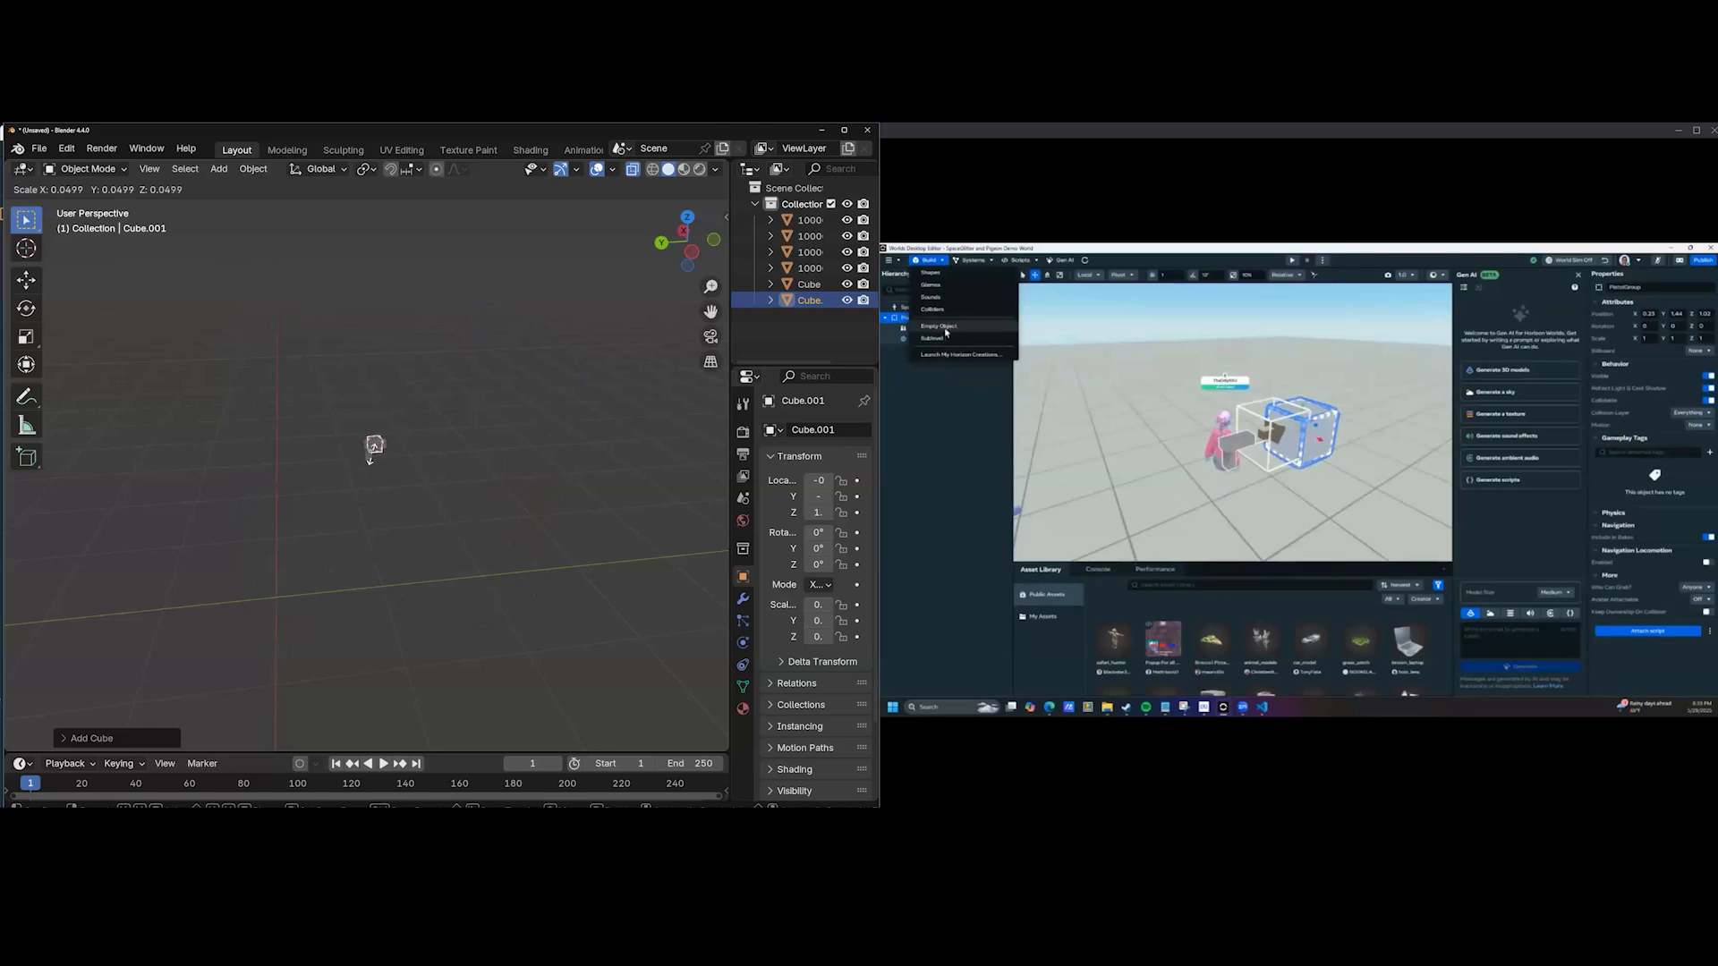
key(Escape)
scroll(478, 467, up, 4)
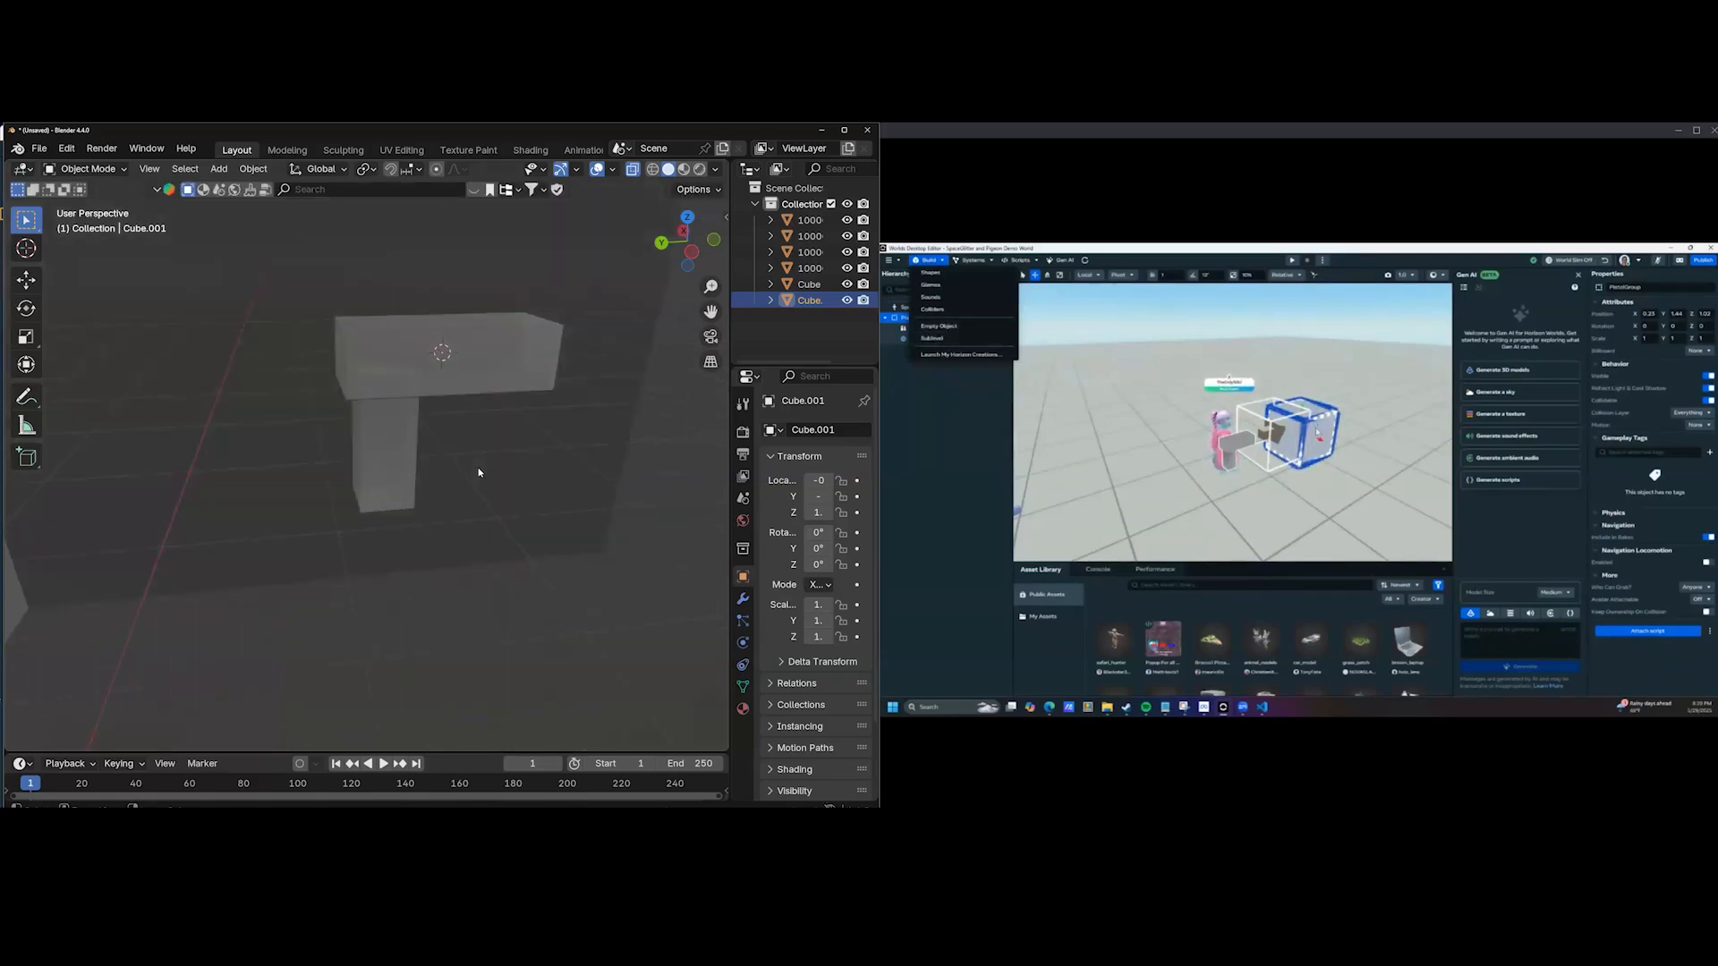
key(ctrl+z)
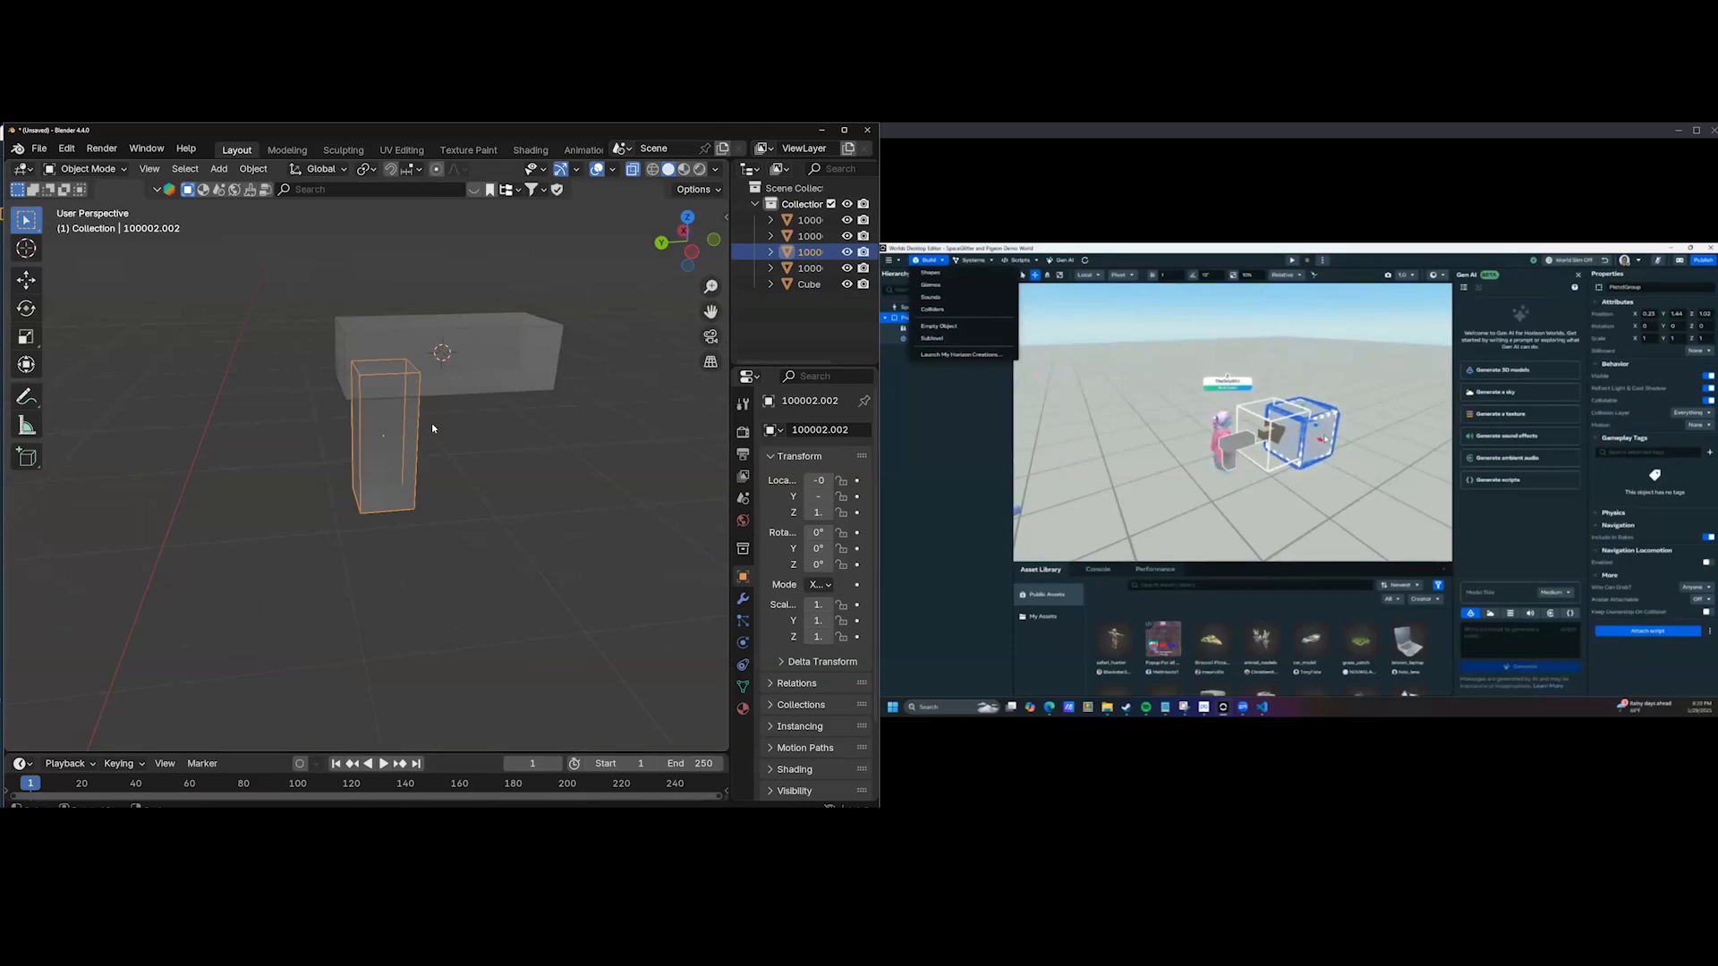
Snap the 3D cursor to the selected grip block.
key(shift+s)
click(431, 523)
middle_drag(472, 457, 434, 429)
Turn off X-ray display and return the barrel cube to Object Mode.
click(475, 341)
scroll(434, 423, up, 5)
key(Tab)
scroll(536, 276, down, 4)
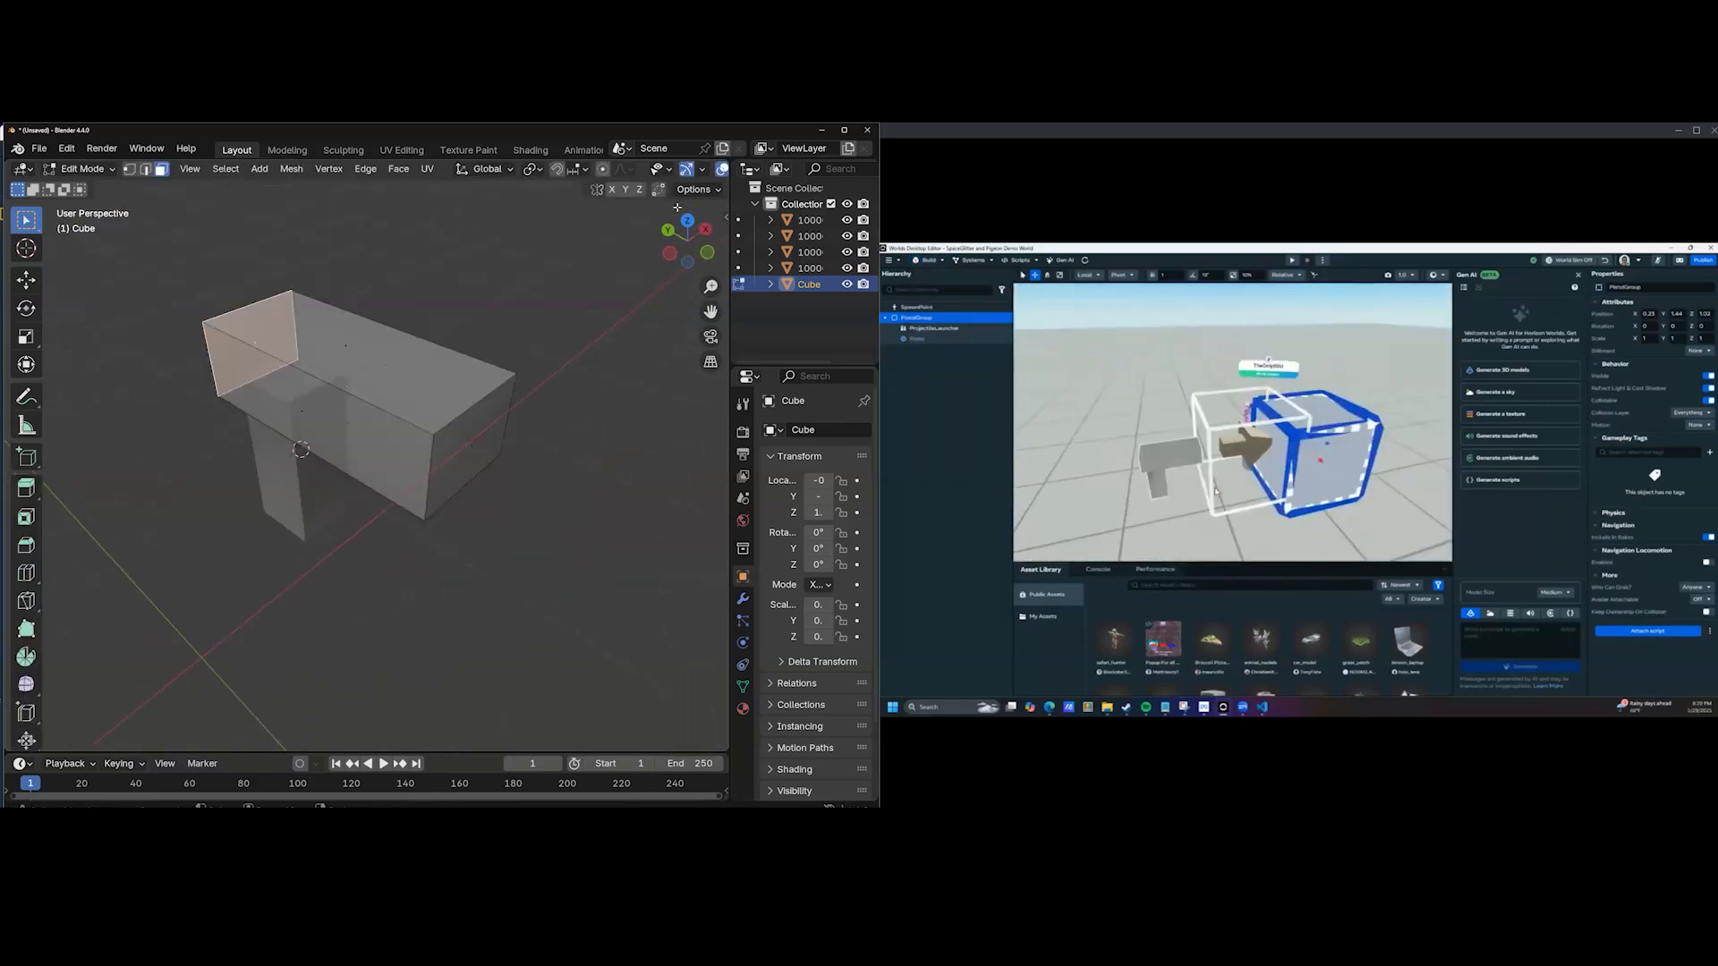
scroll(642, 168, down, 4)
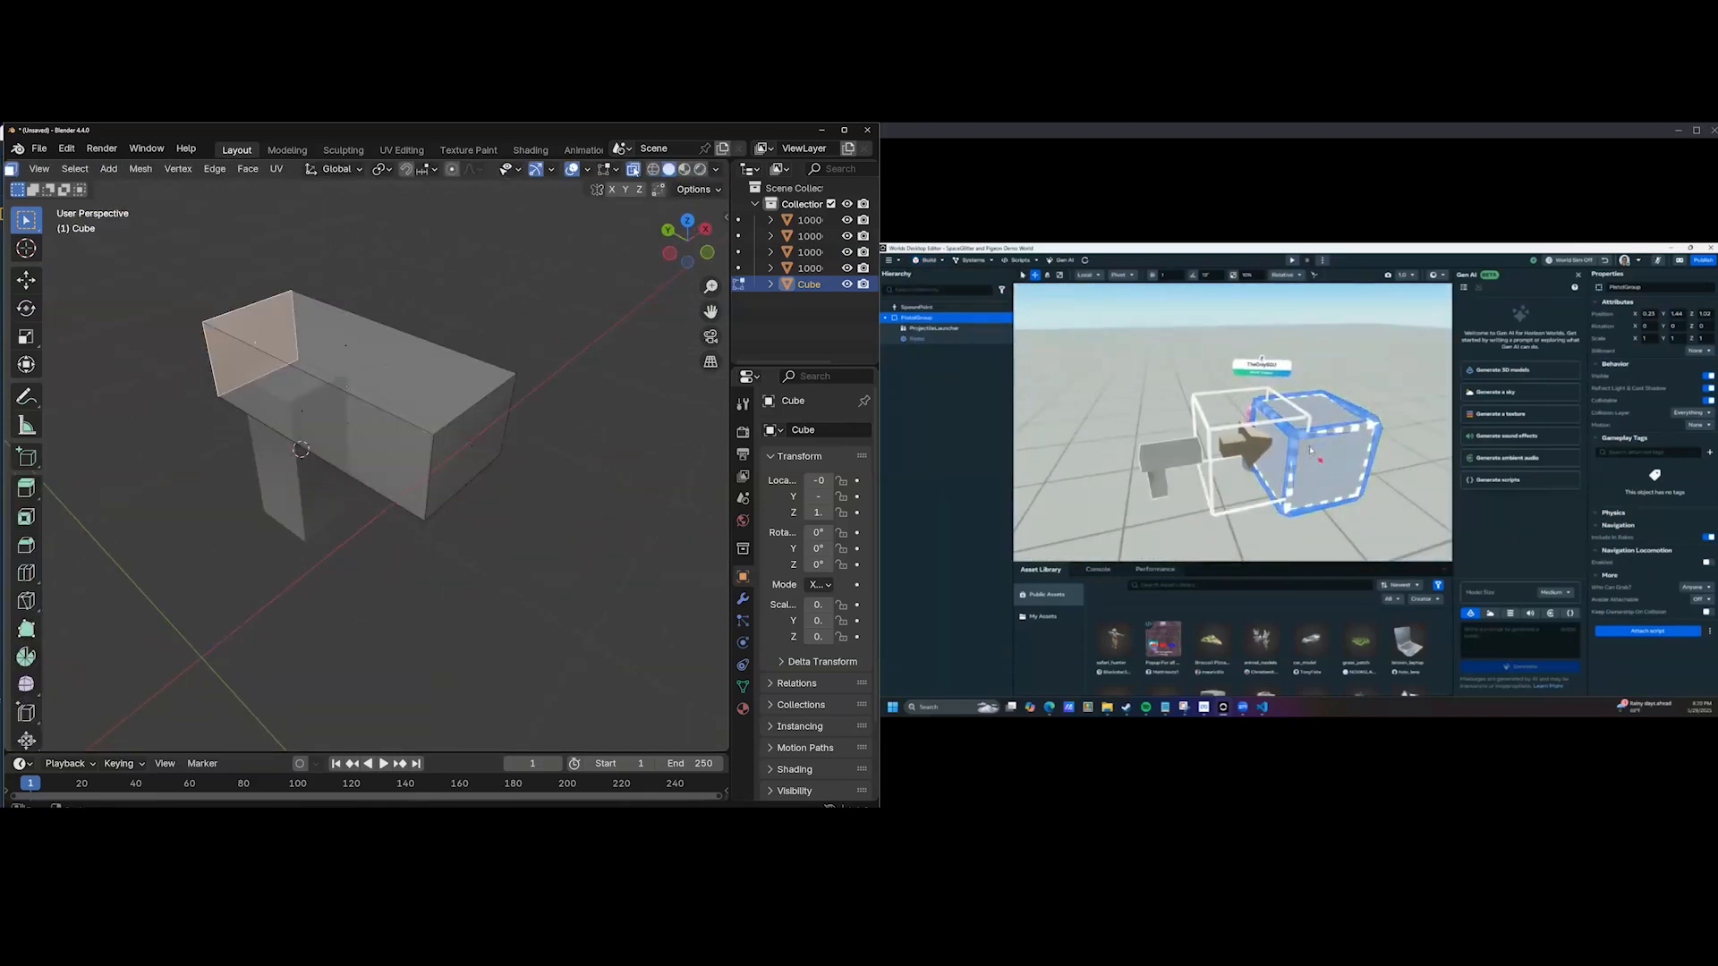
click(634, 169)
mouse_move(458, 390)
middle_down()
mouse_move(452, 356)
mouse_move(435, 374)
middle_up()
key(Tab)
Delete the loose part of the original barrel that overlaps the new cube.
click(450, 363)
drag(483, 337, 545, 301)
middle_drag(519, 383, 454, 356)
key(Delete)
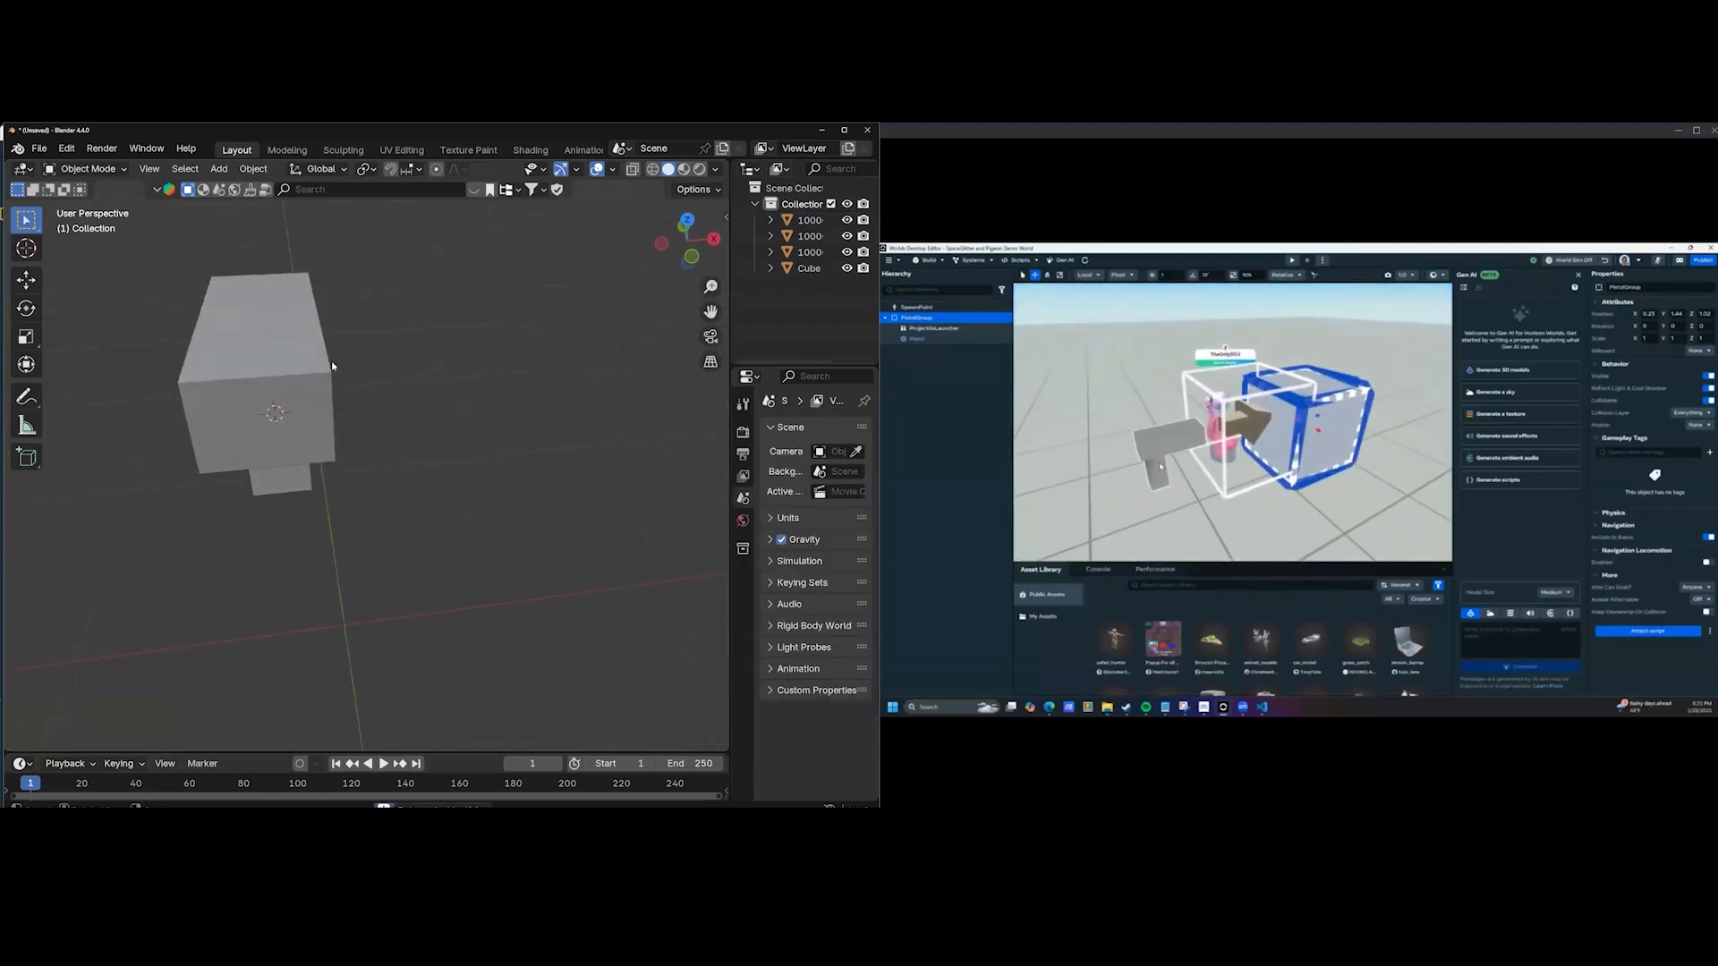
middle_drag(331, 361, 346, 354)
click(347, 356)
key(g)
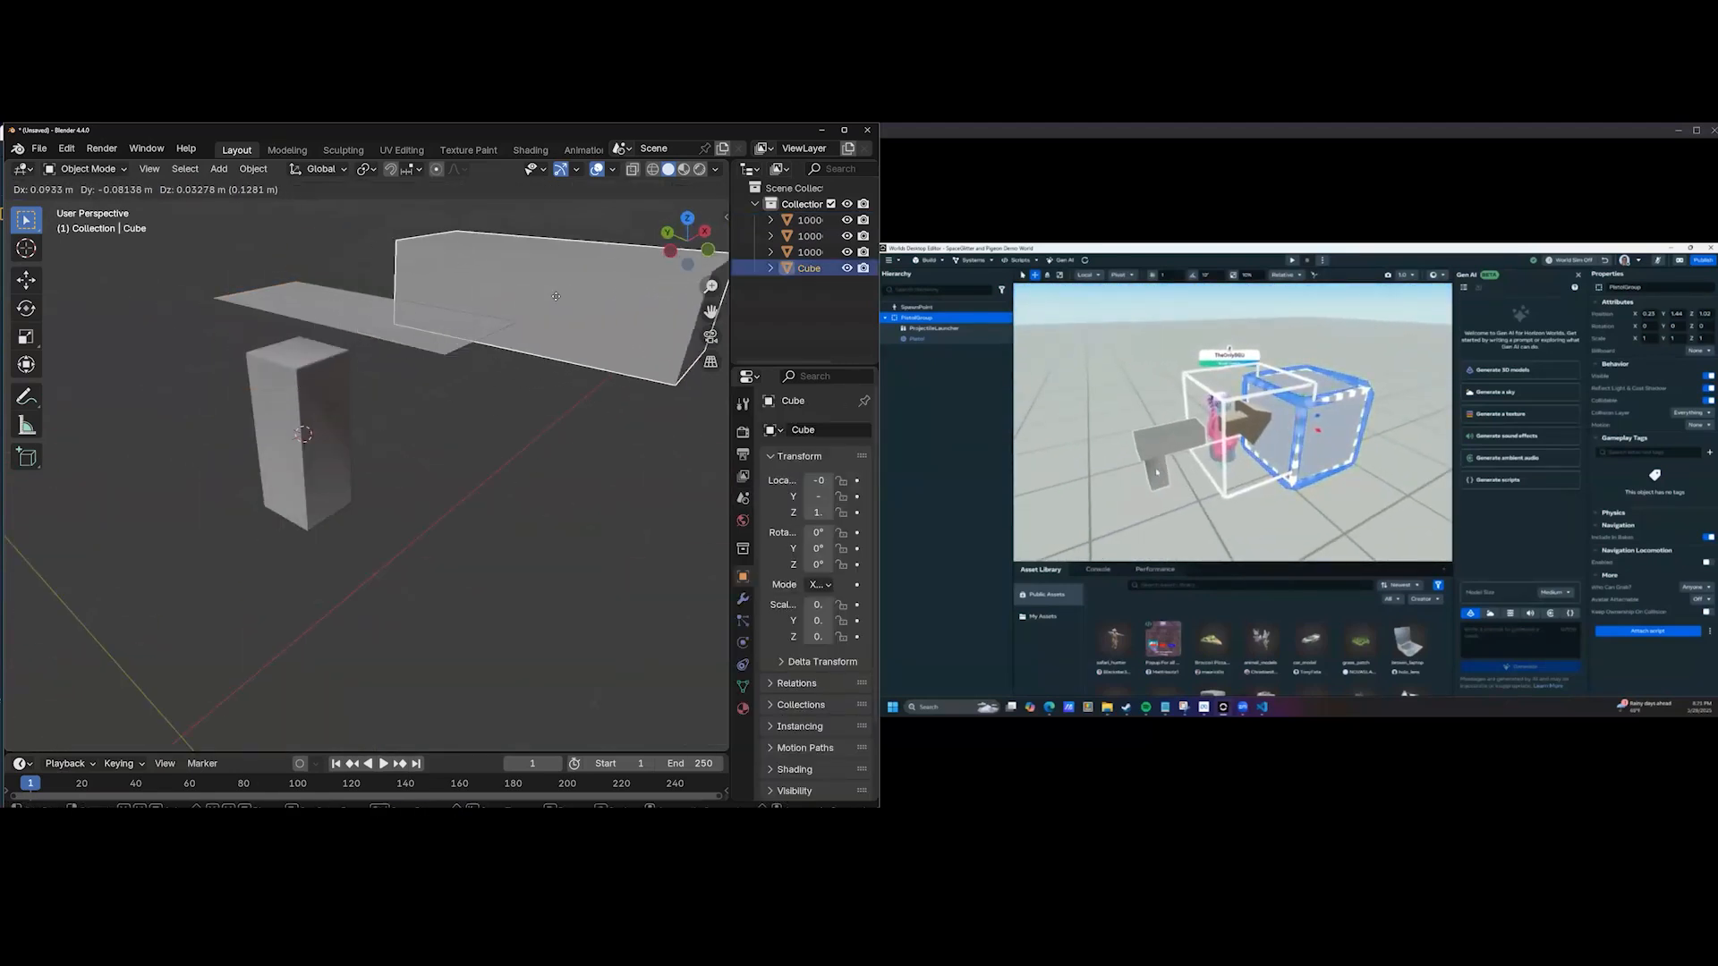
click(438, 313)
middle_drag(437, 313, 396, 360)
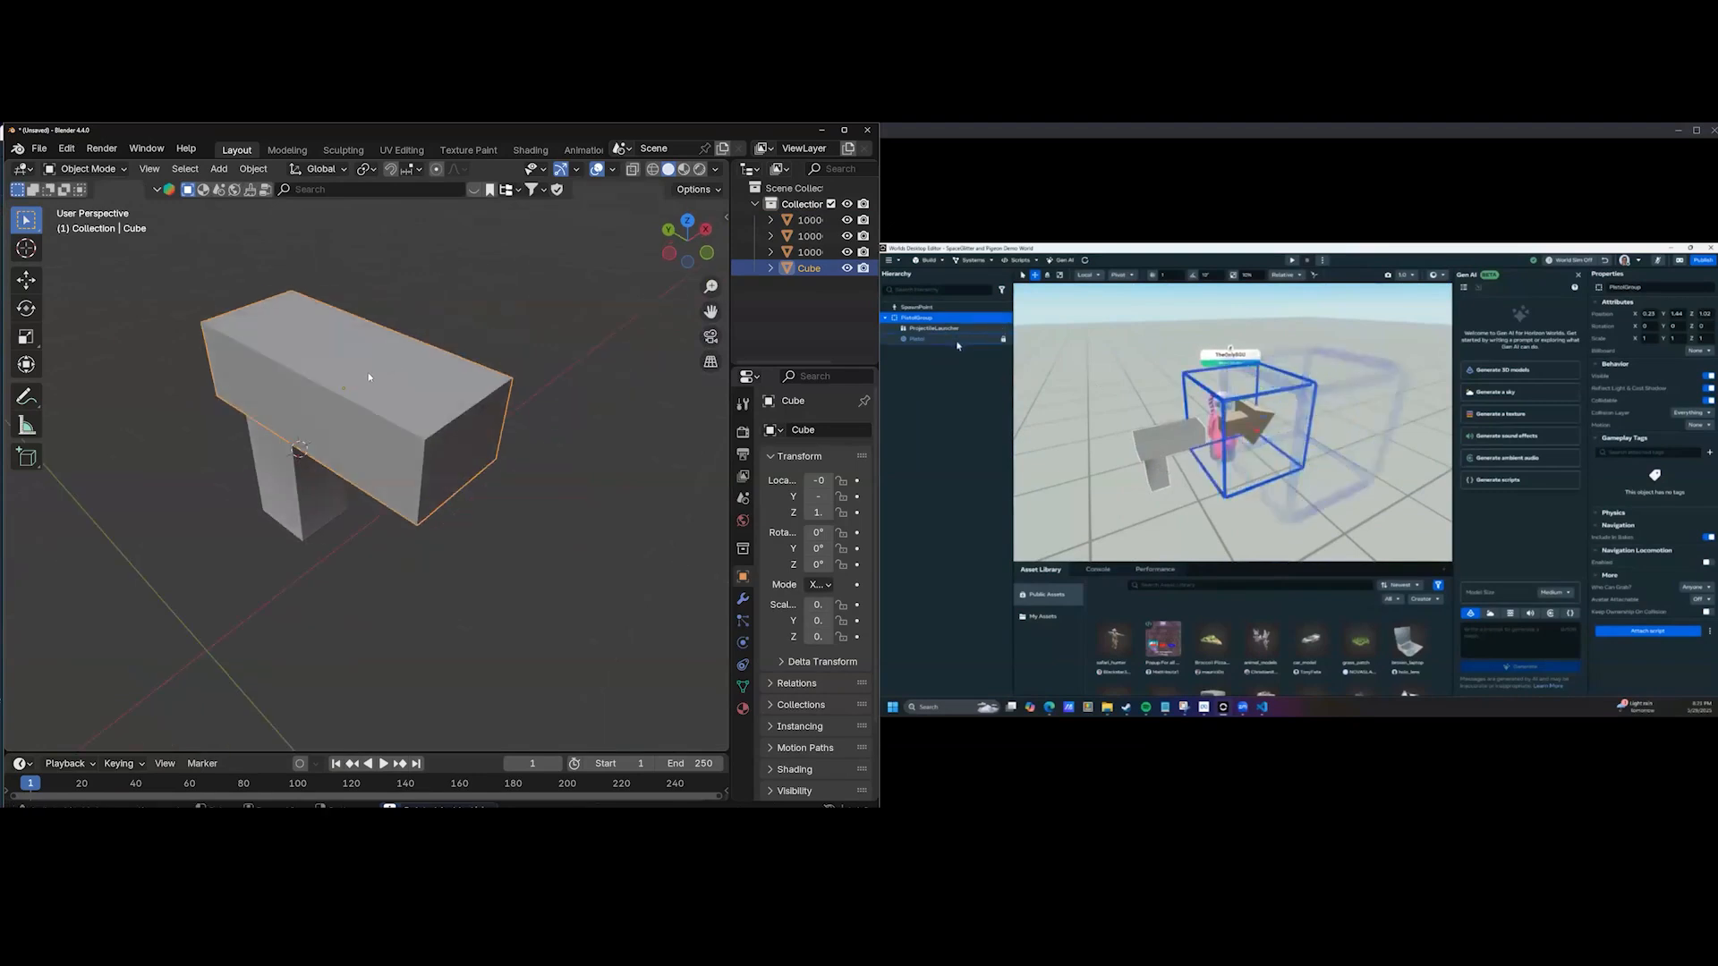
Lift the barrel cube above the pistol and delete the flat leftover barrel face beneath it.
scroll(369, 377, up, 8)
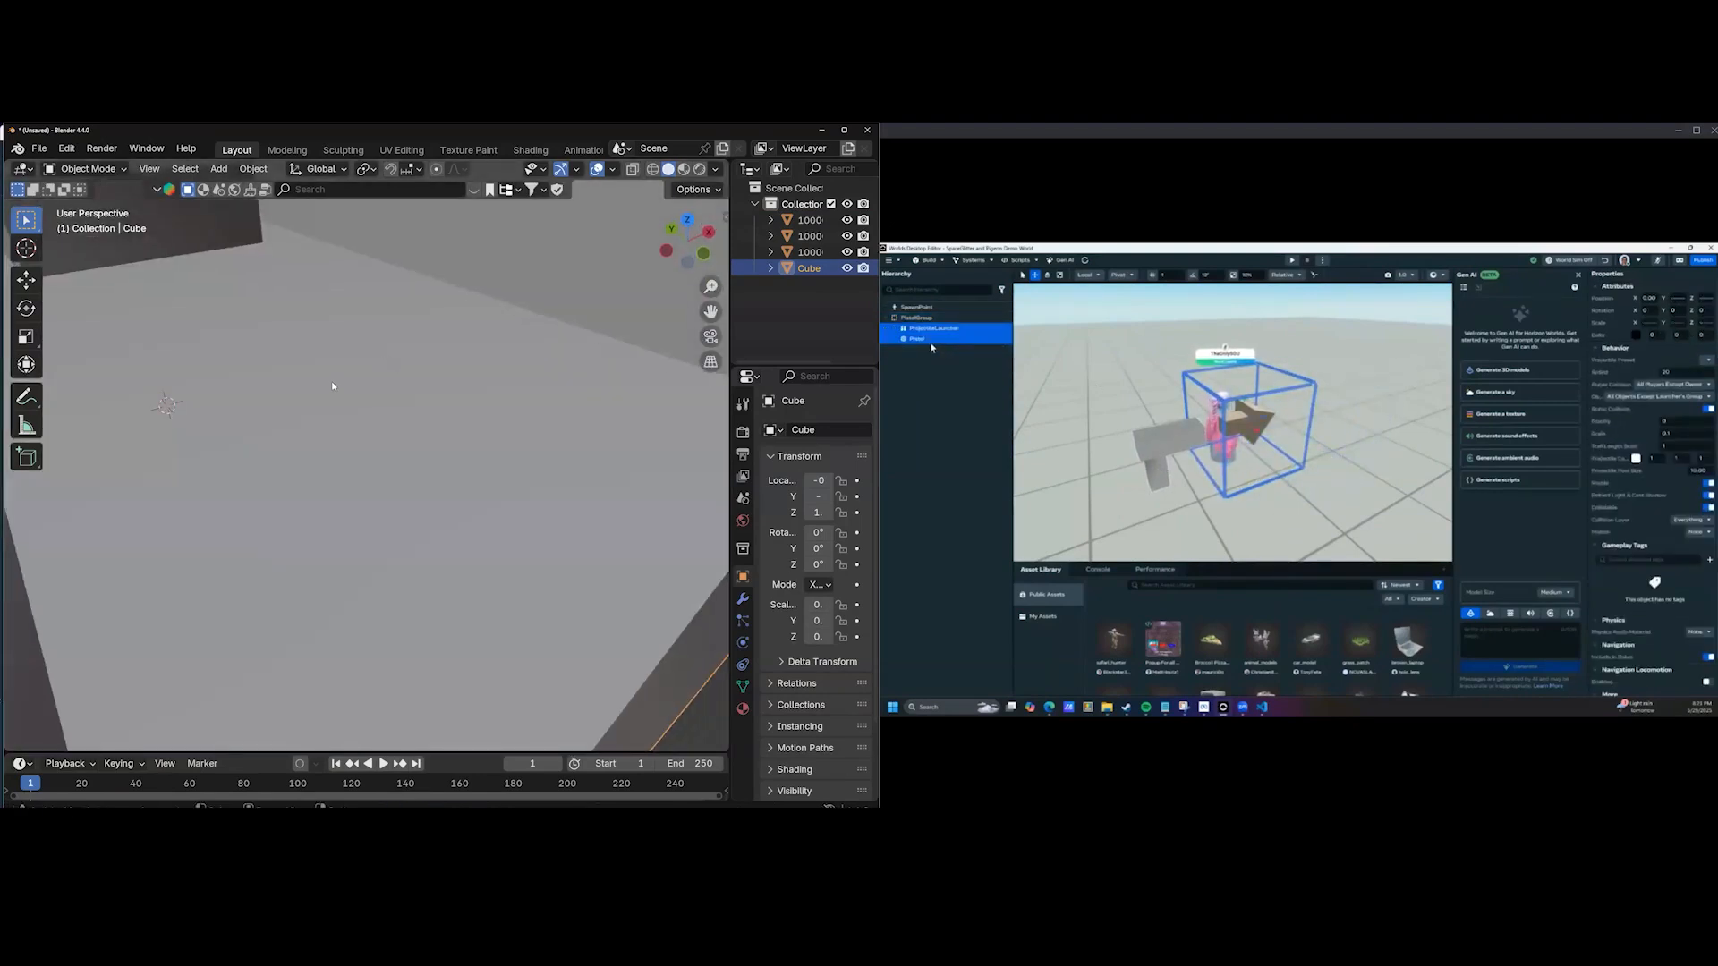
scroll(332, 386, down, 8)
middle_drag(338, 381, 349, 436)
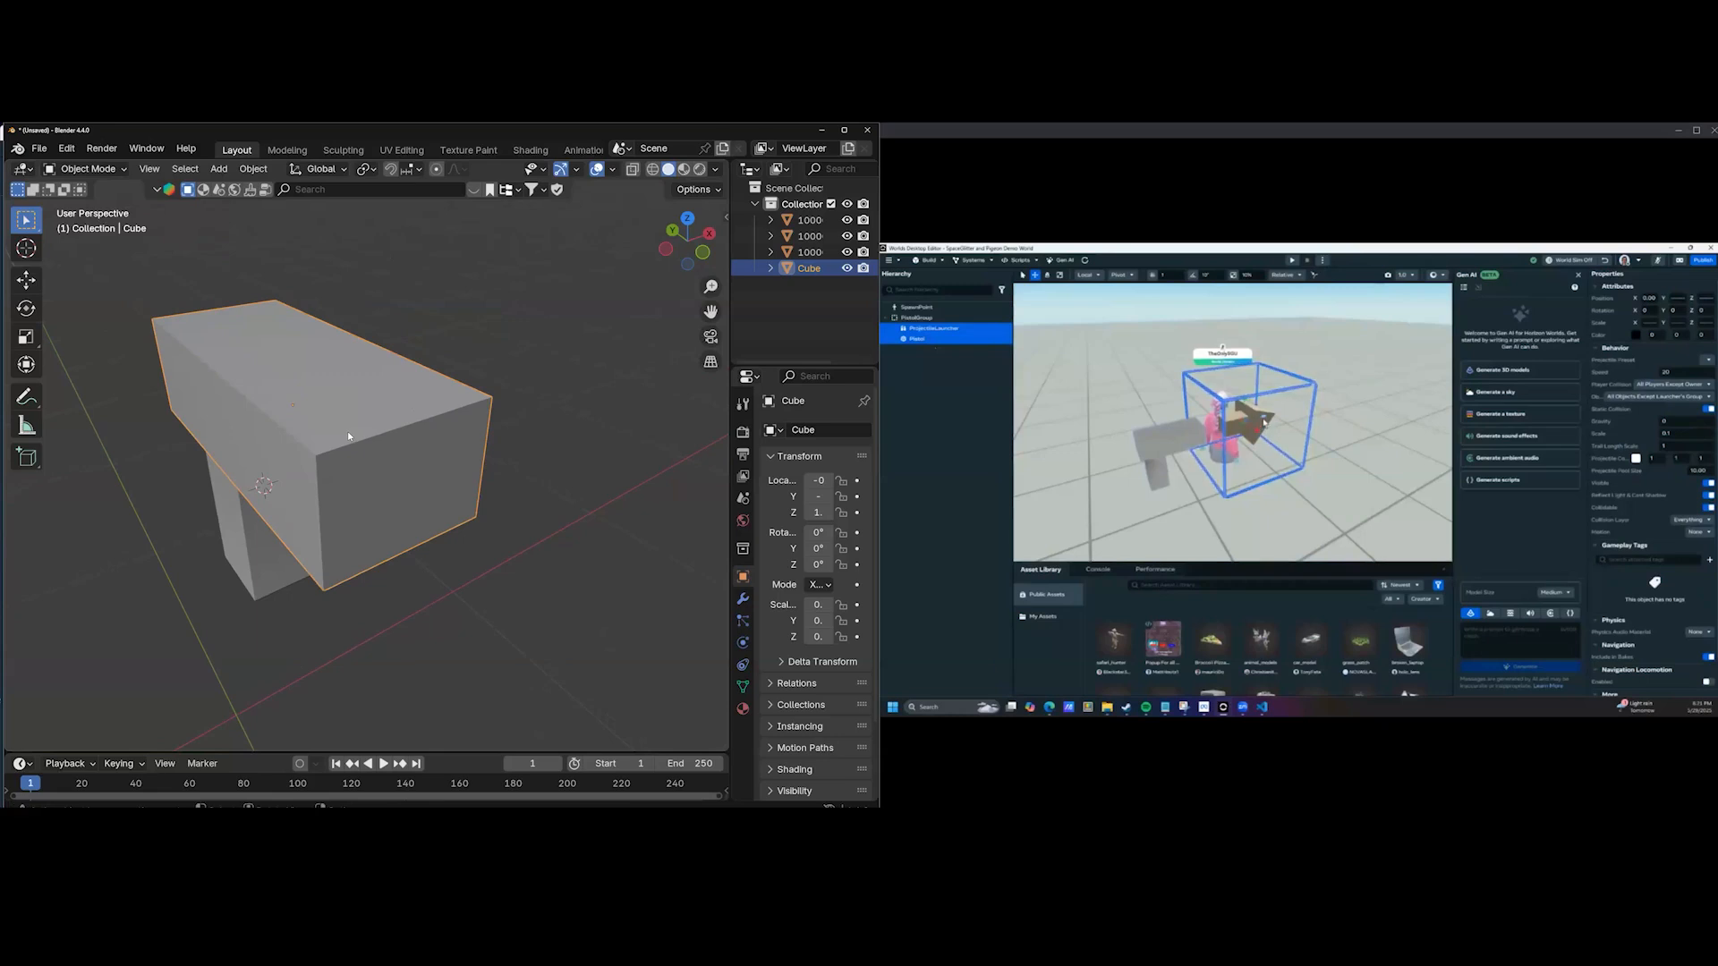
key(g)
click(337, 454)
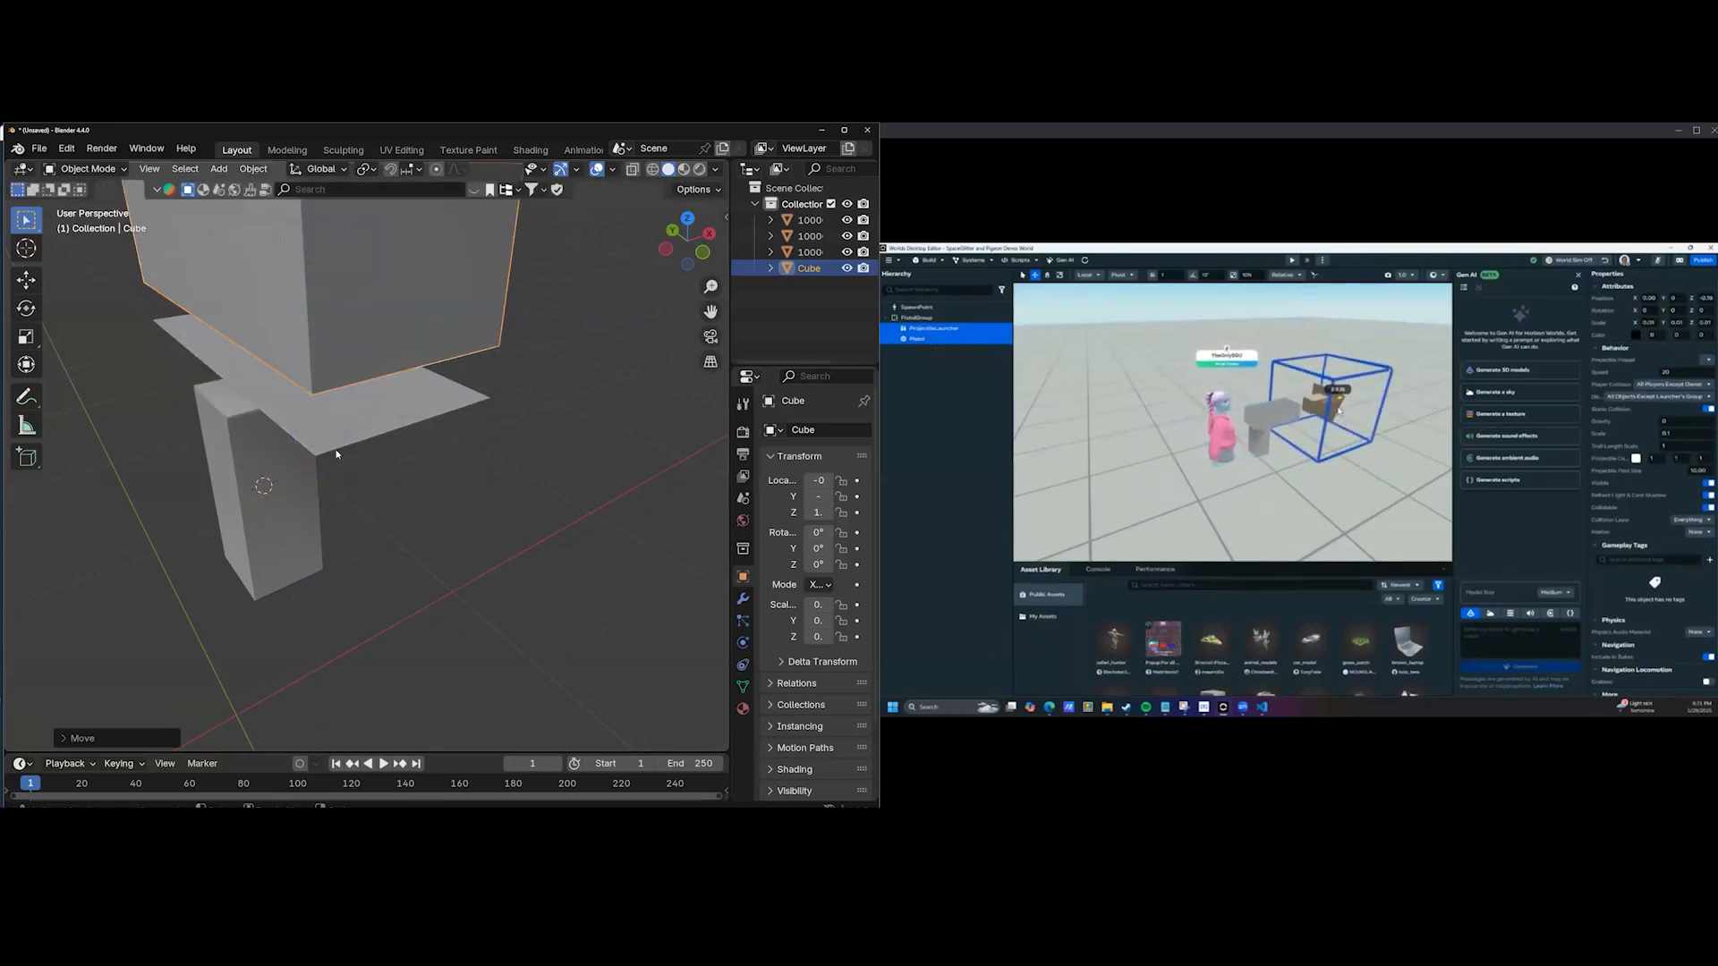
click(347, 438)
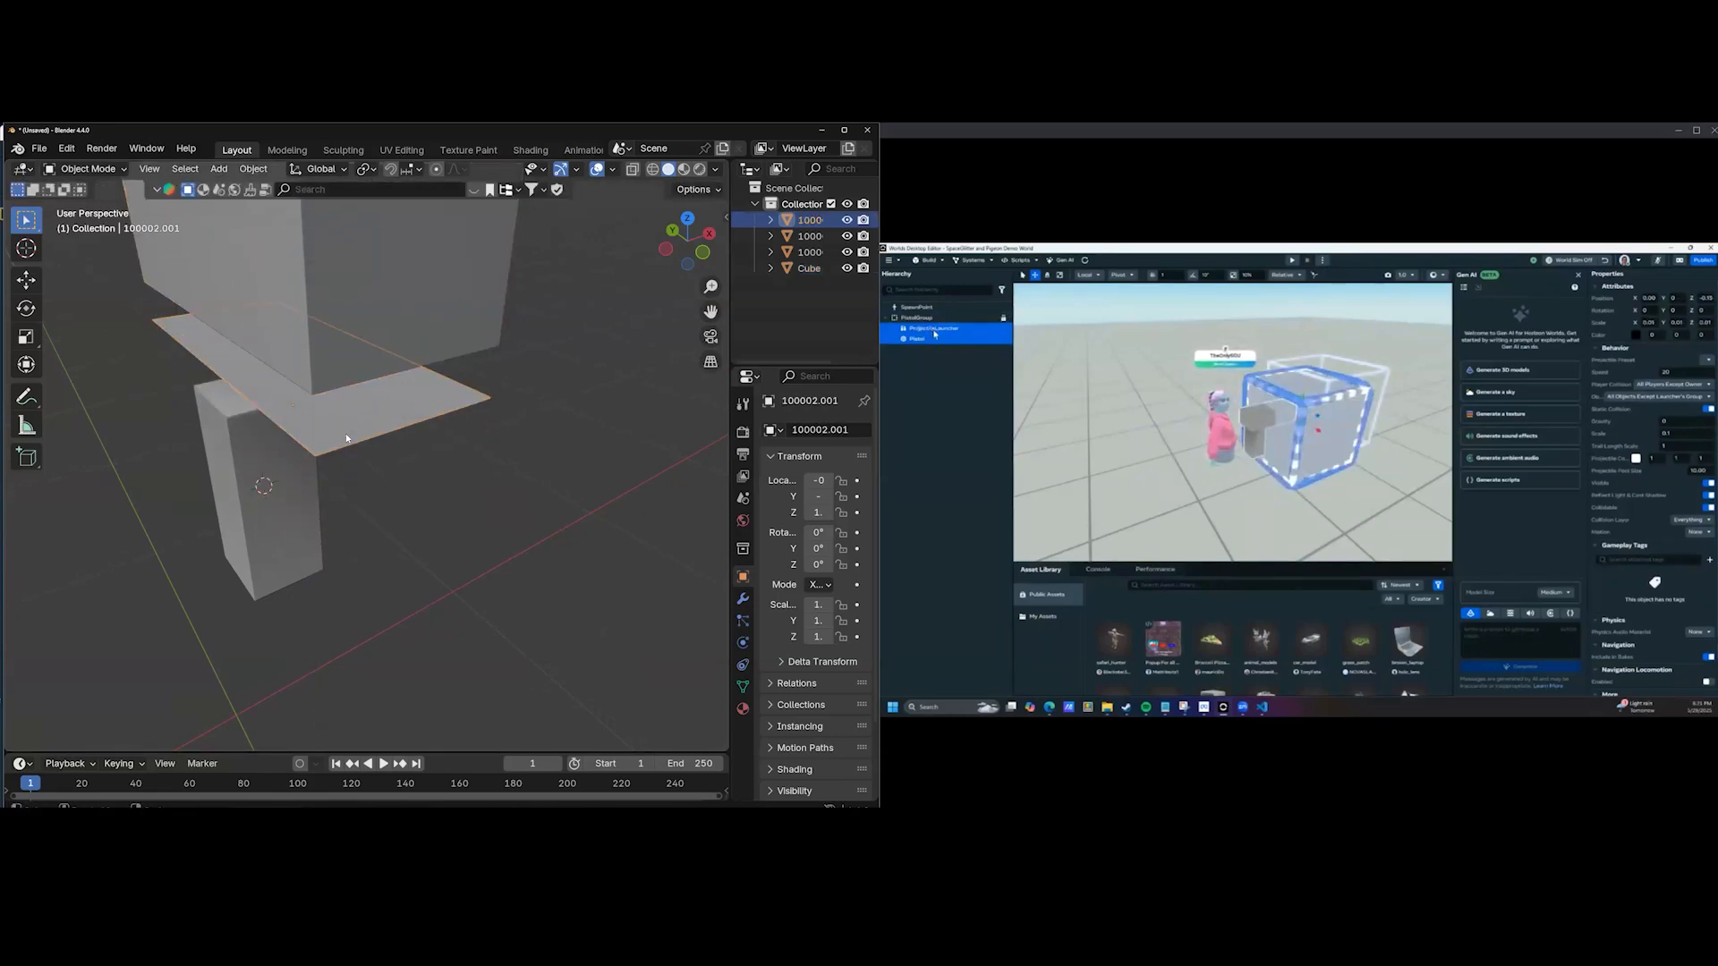
key(x)
click(342, 431)
Lower the barrel cube along Z until it sits on top of the grip block.
middle_drag(341, 431, 503, 227)
click(503, 229)
key(g)
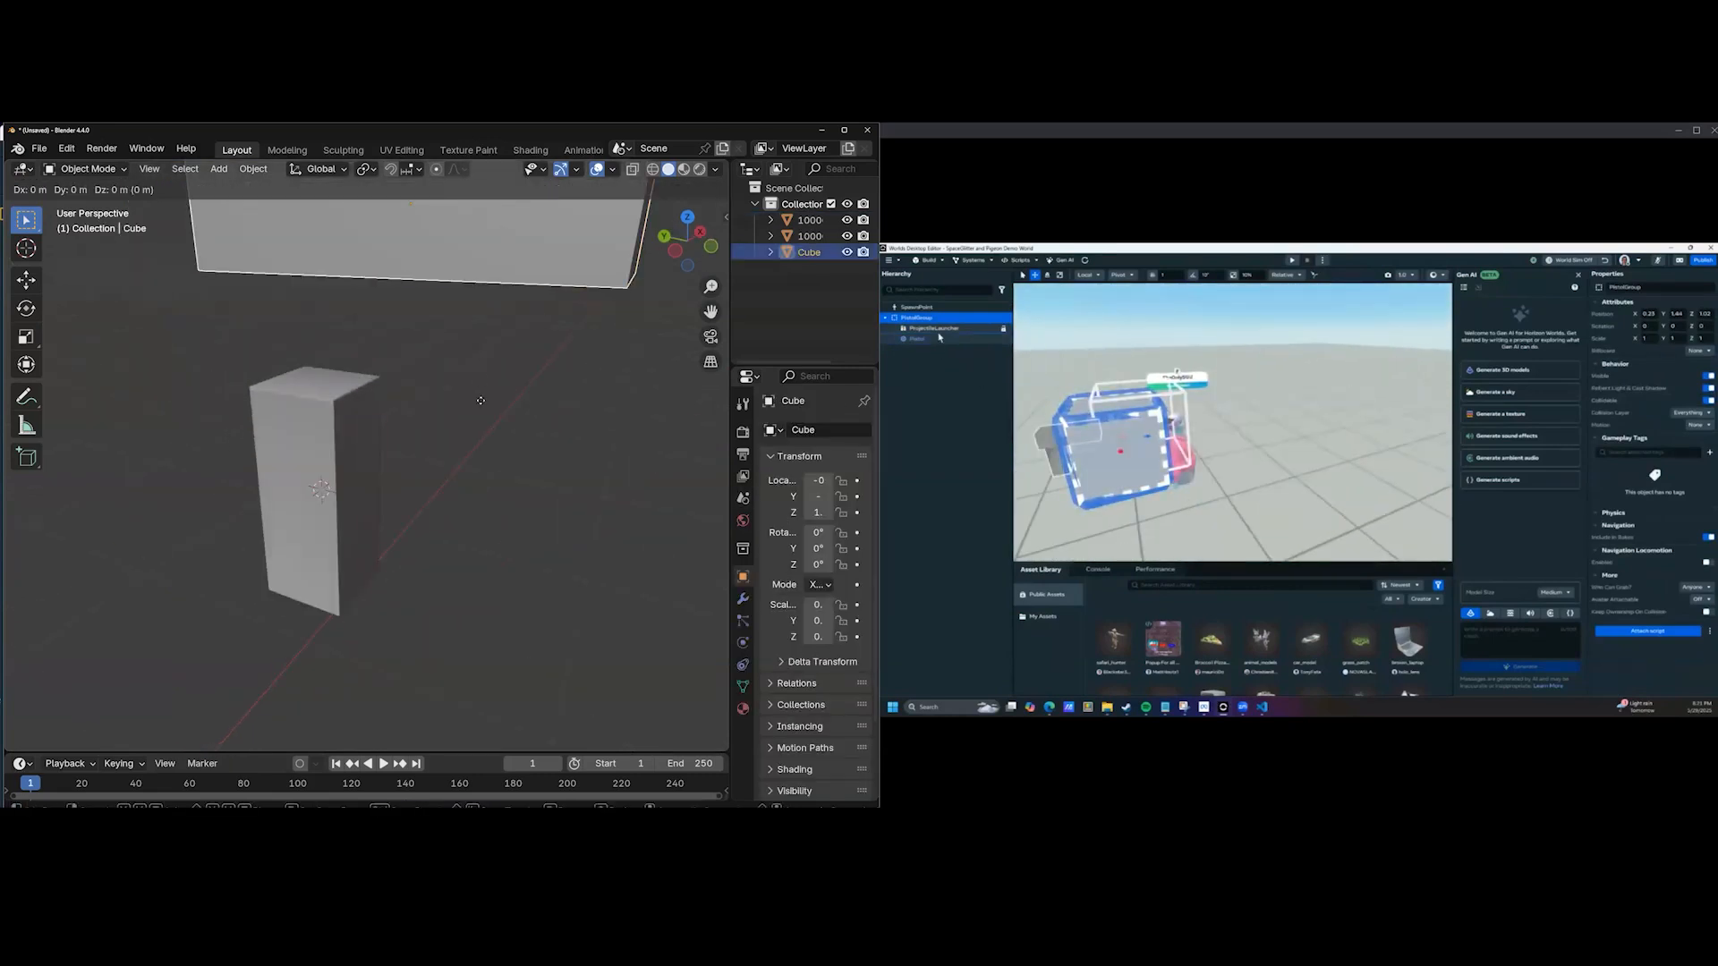
key(z)
click(491, 539)
middle_drag(499, 430, 345, 455)
Scale the barrel cube along X to make it narrower, closer to the grip's width.
click(356, 479)
click(369, 430)
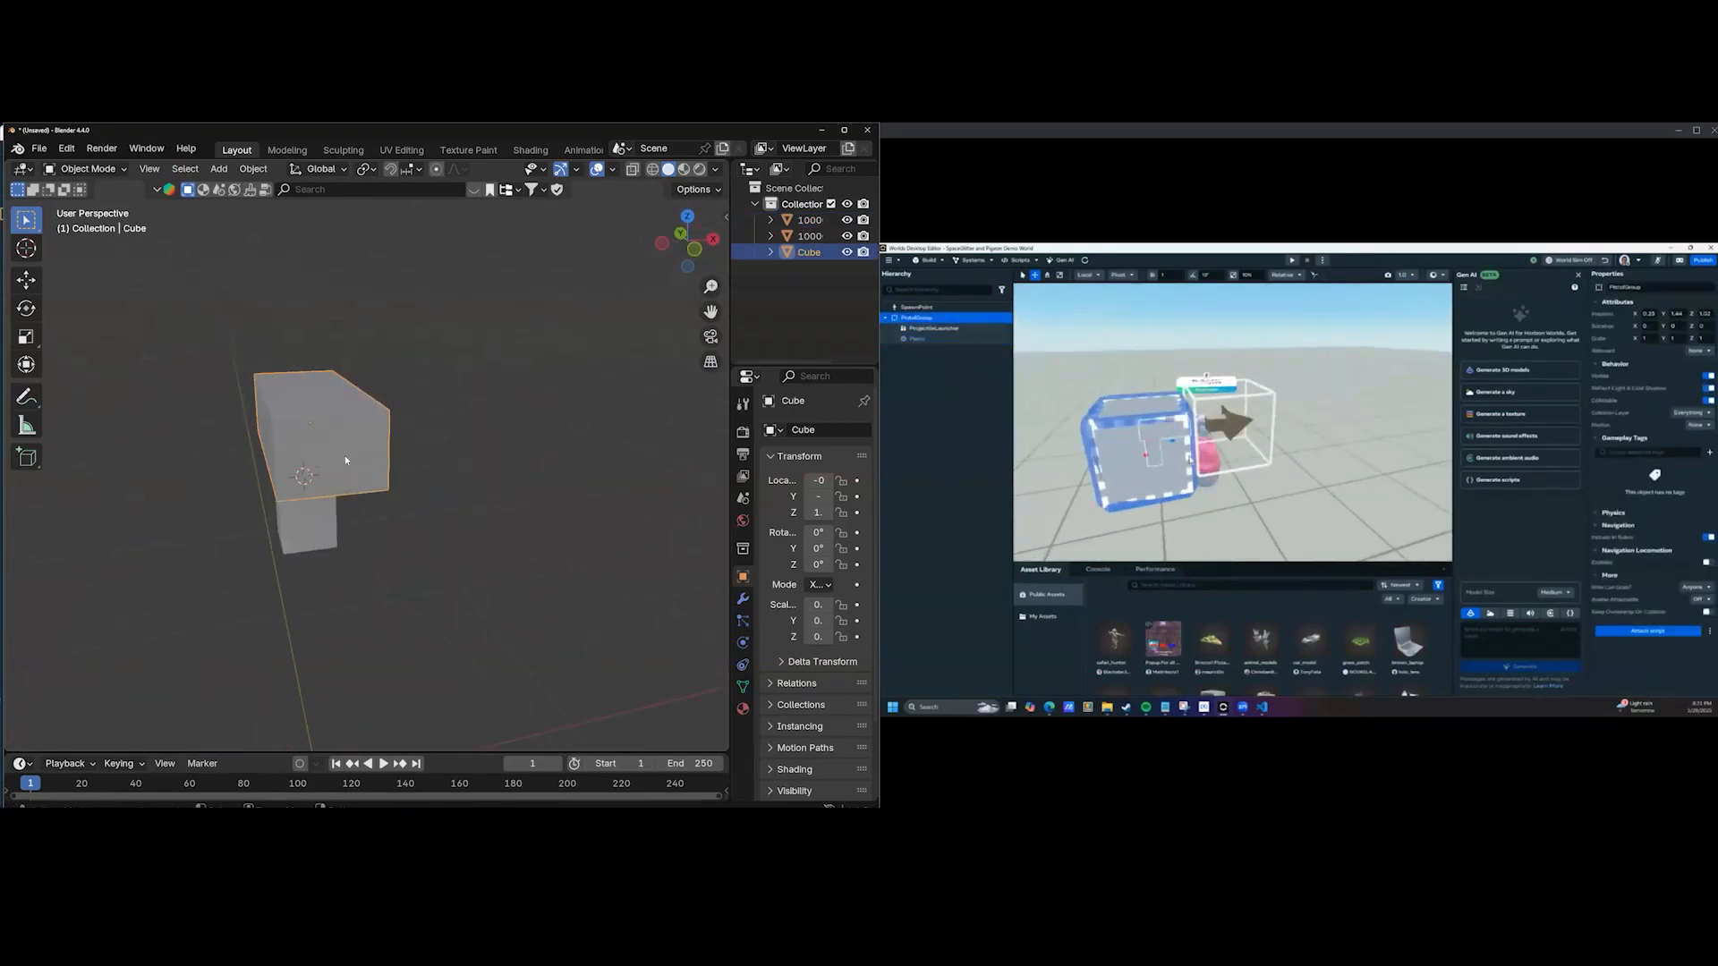
key(s)
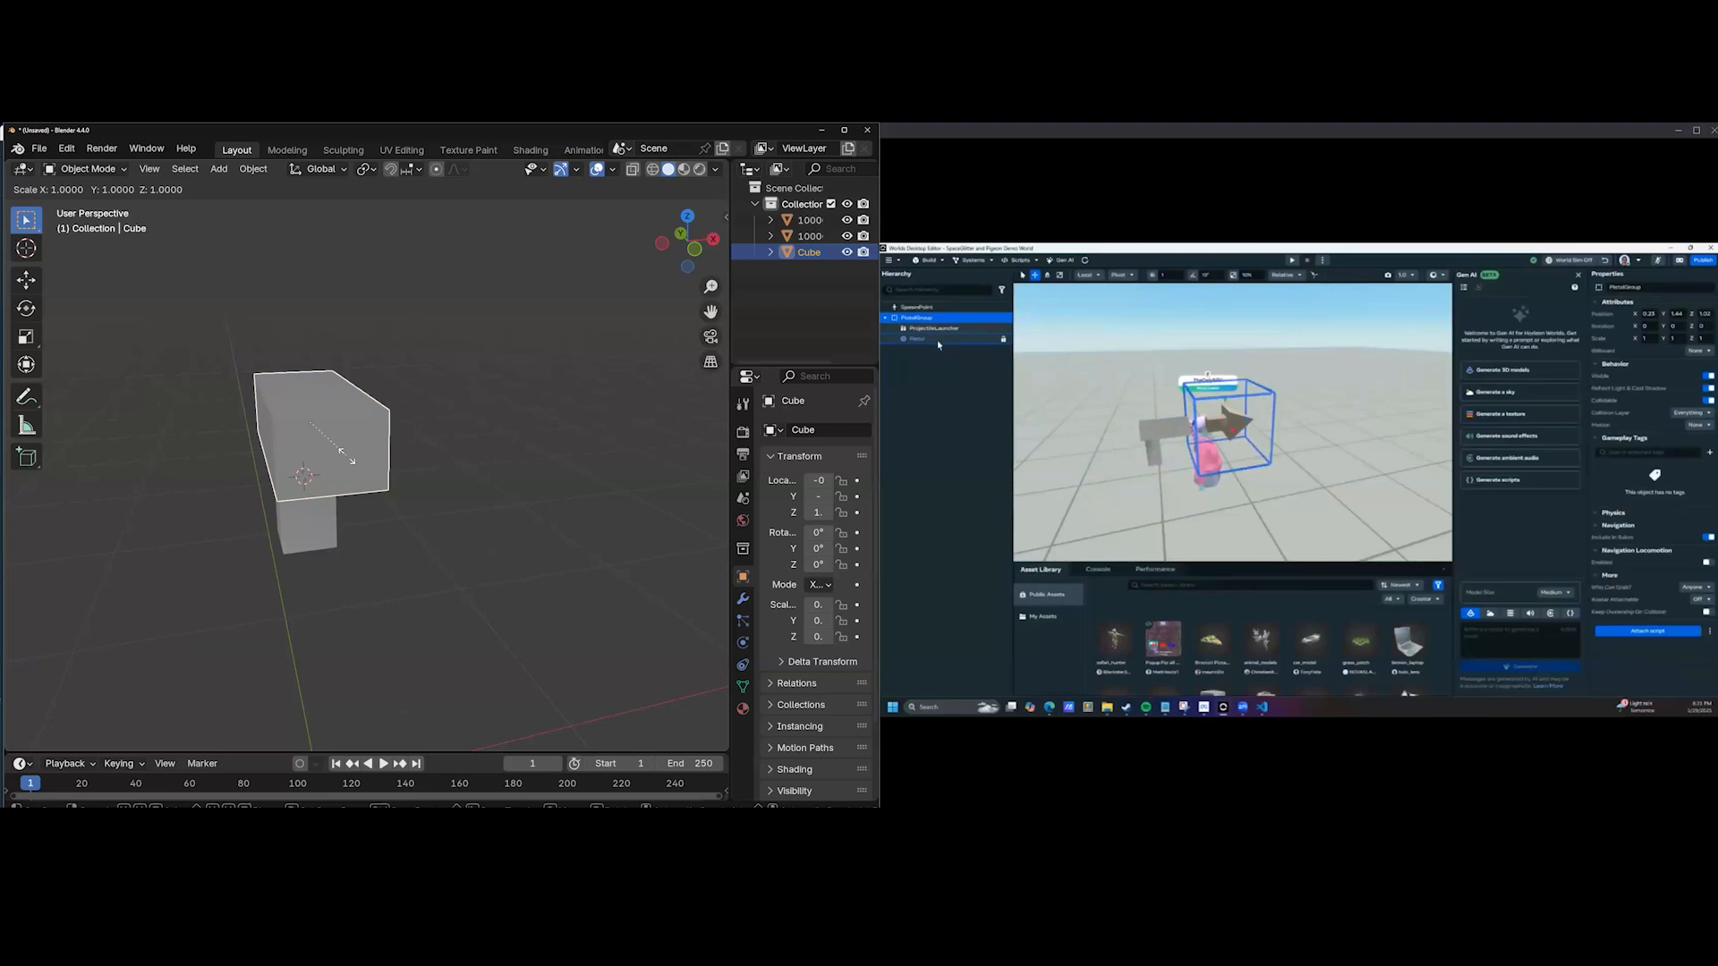
key(x)
click(337, 460)
middle_drag(337, 459, 403, 436)
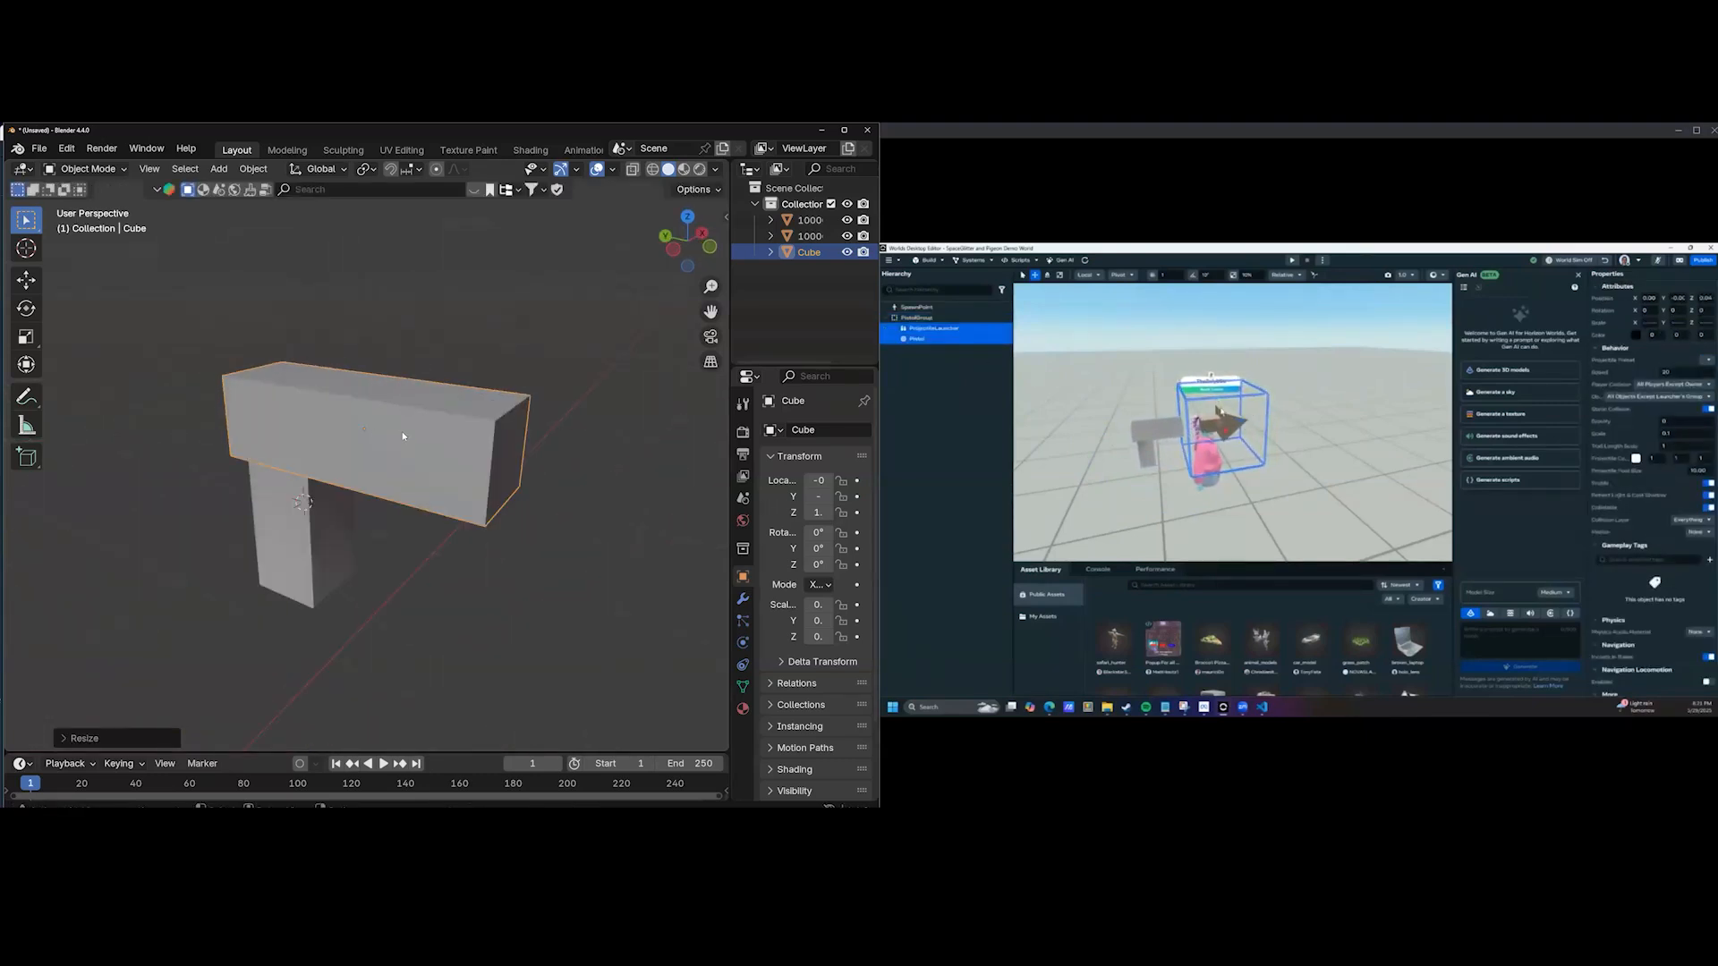
Add a Subdivision Surface modifier to the barrel cube.
click(743, 598)
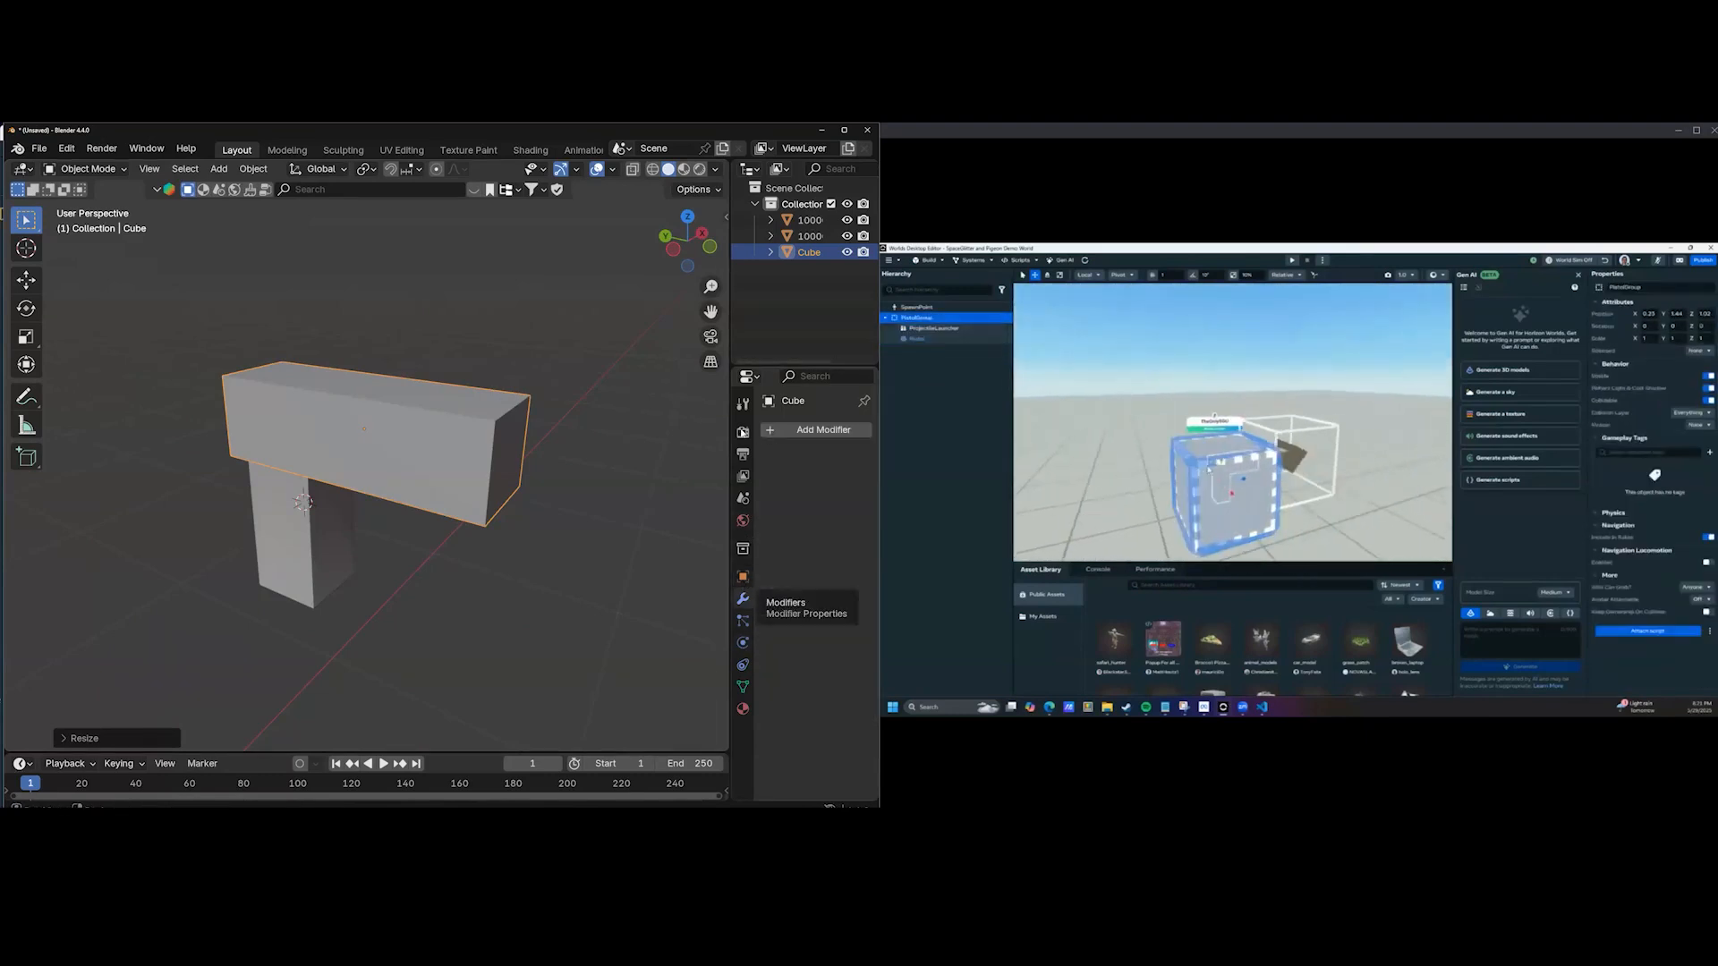
drag(732, 430, 660, 429)
click(710, 429)
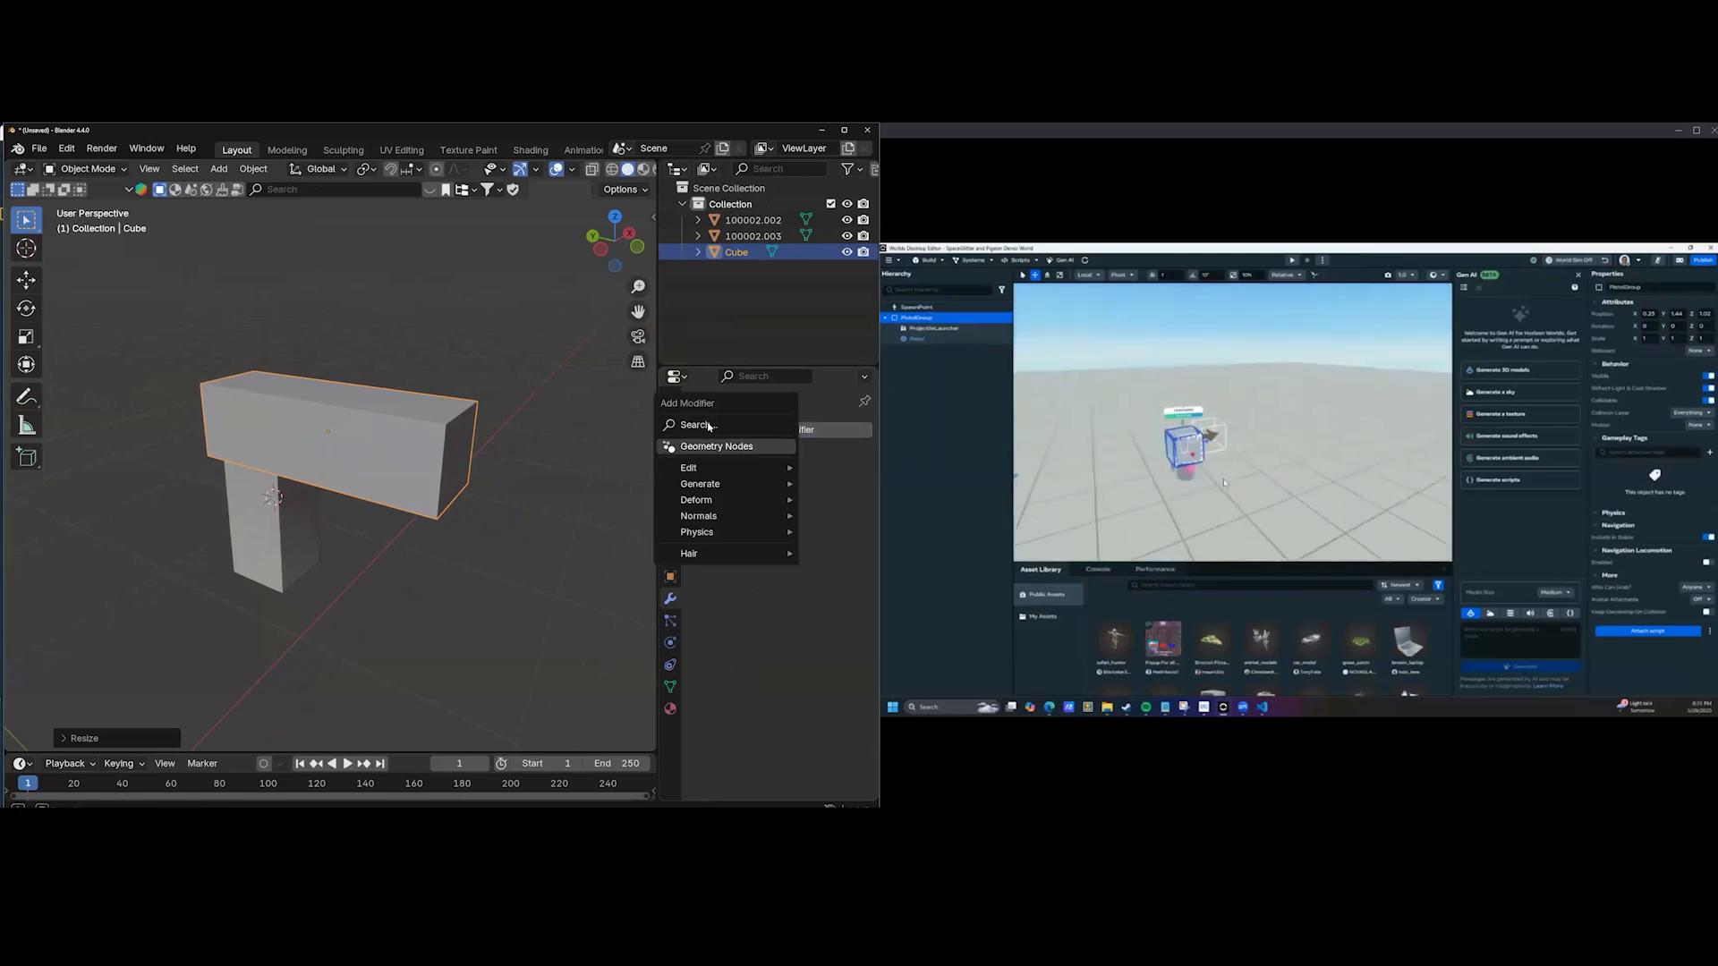
click(697, 424)
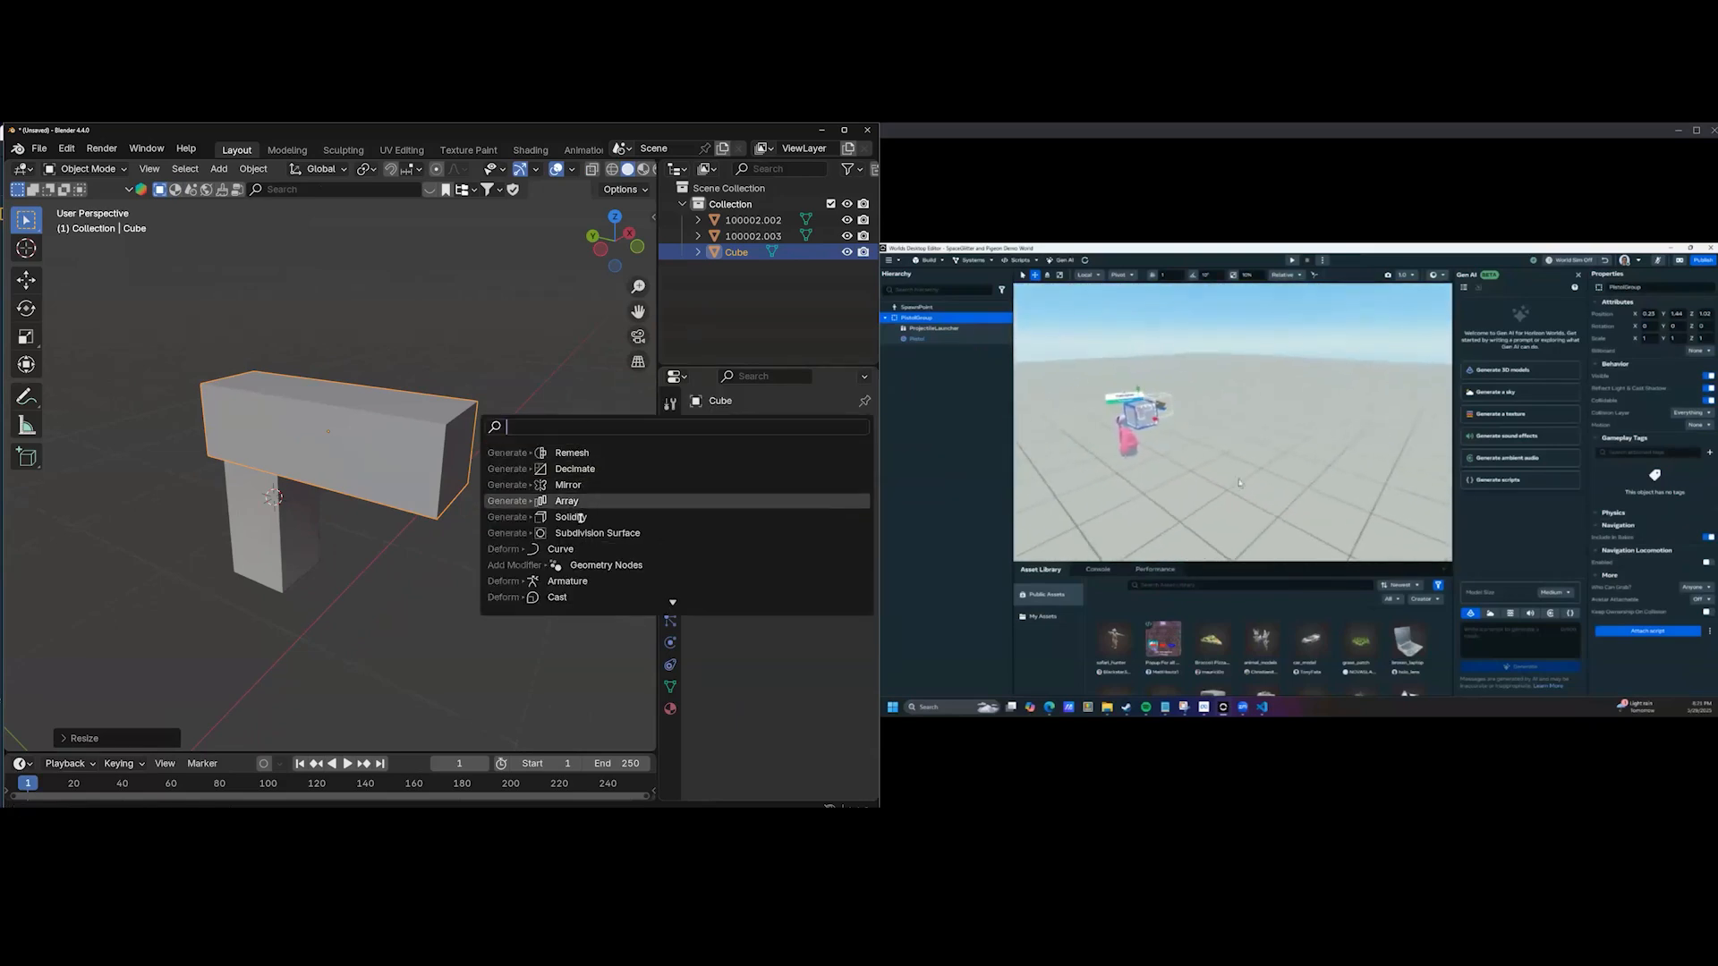
click(597, 533)
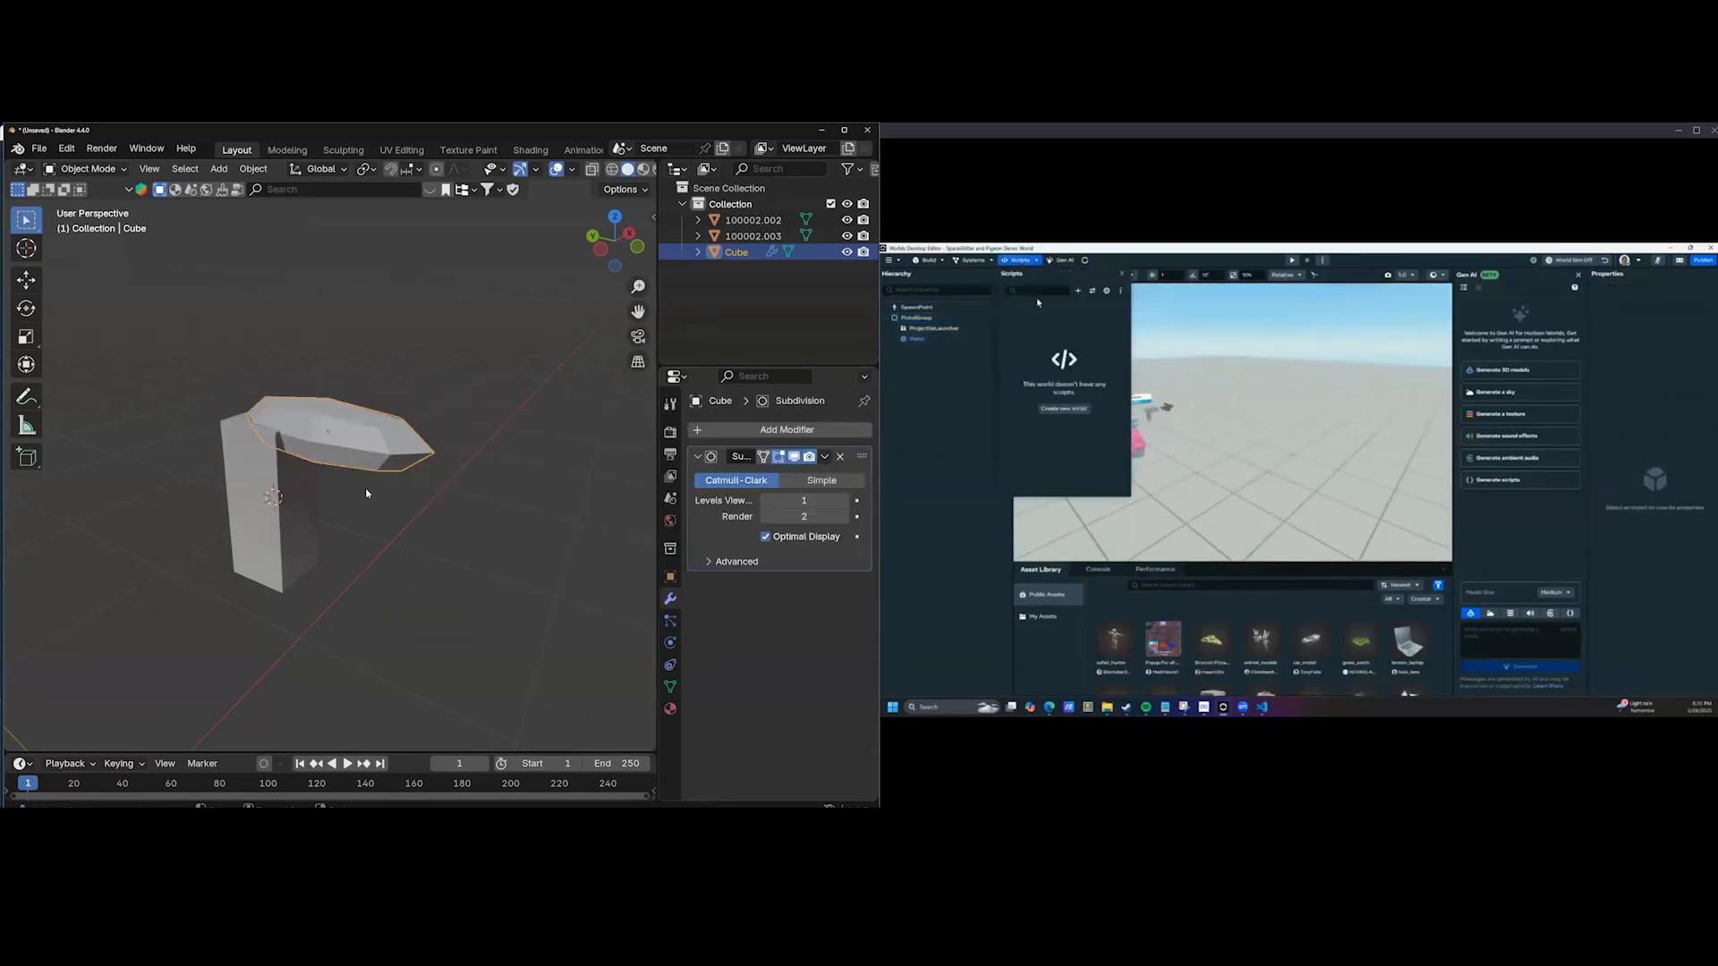
In Edit Mode, add a loop cut around the barrel cube and slide it close to the rear end above the grip.
scroll(366, 493, up, 5)
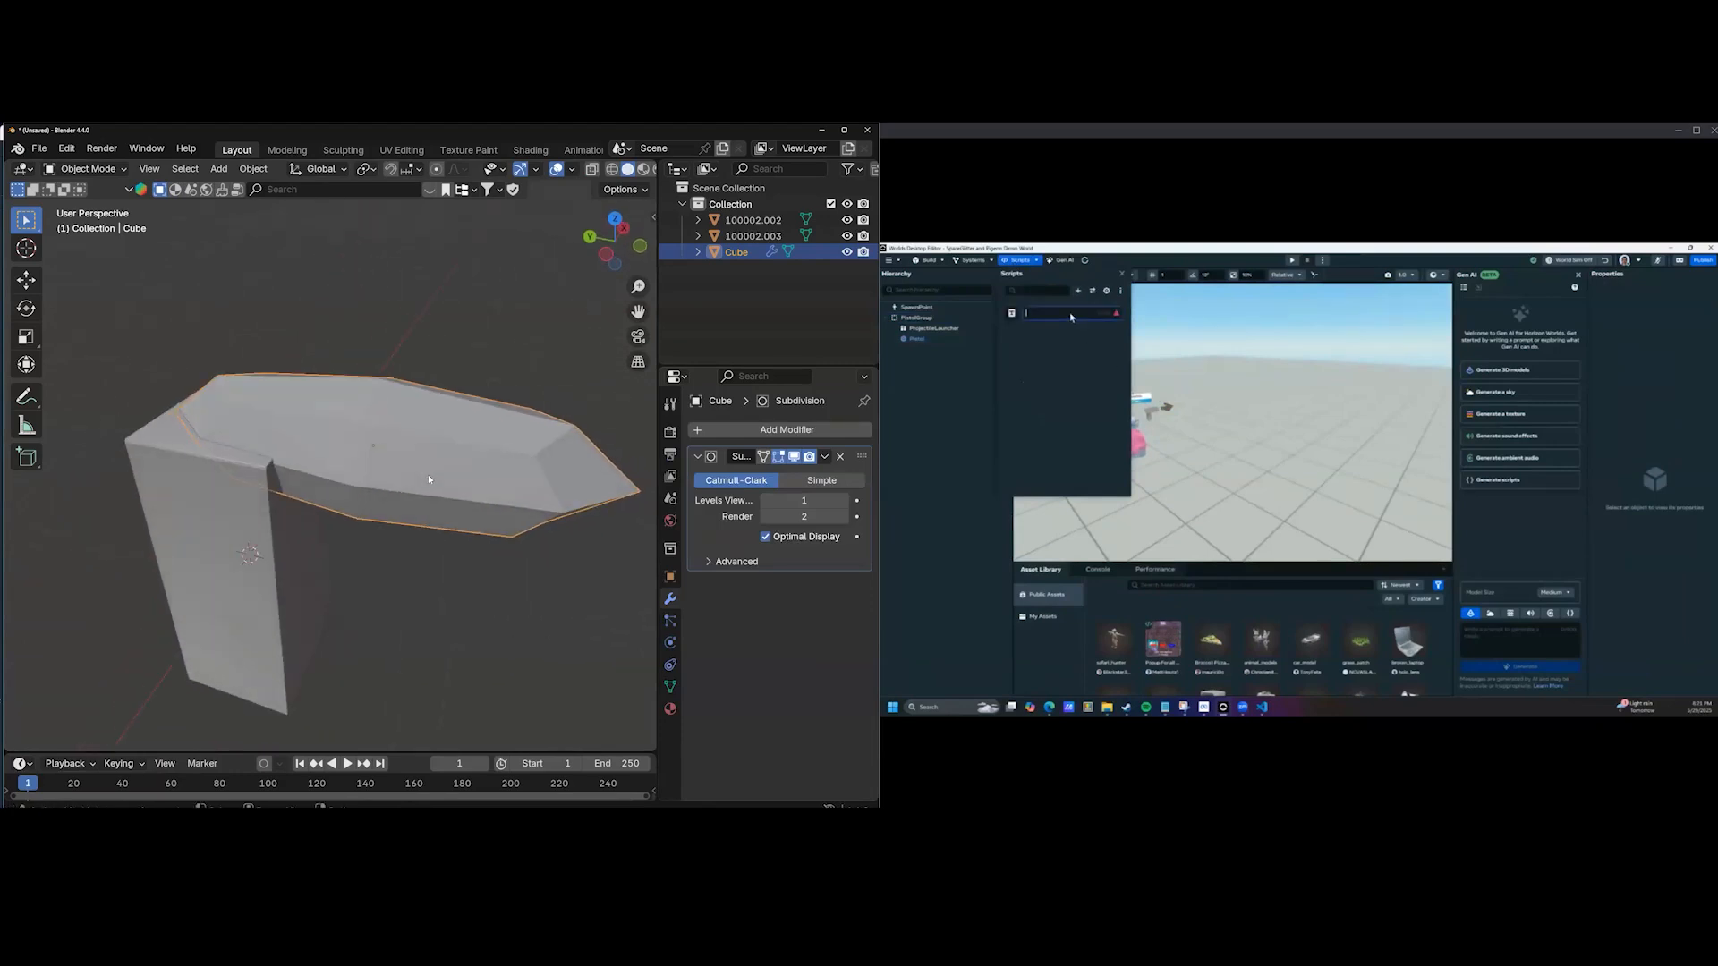
key(Tab)
scroll(427, 474, down, 3)
middle_drag(428, 475, 303, 419)
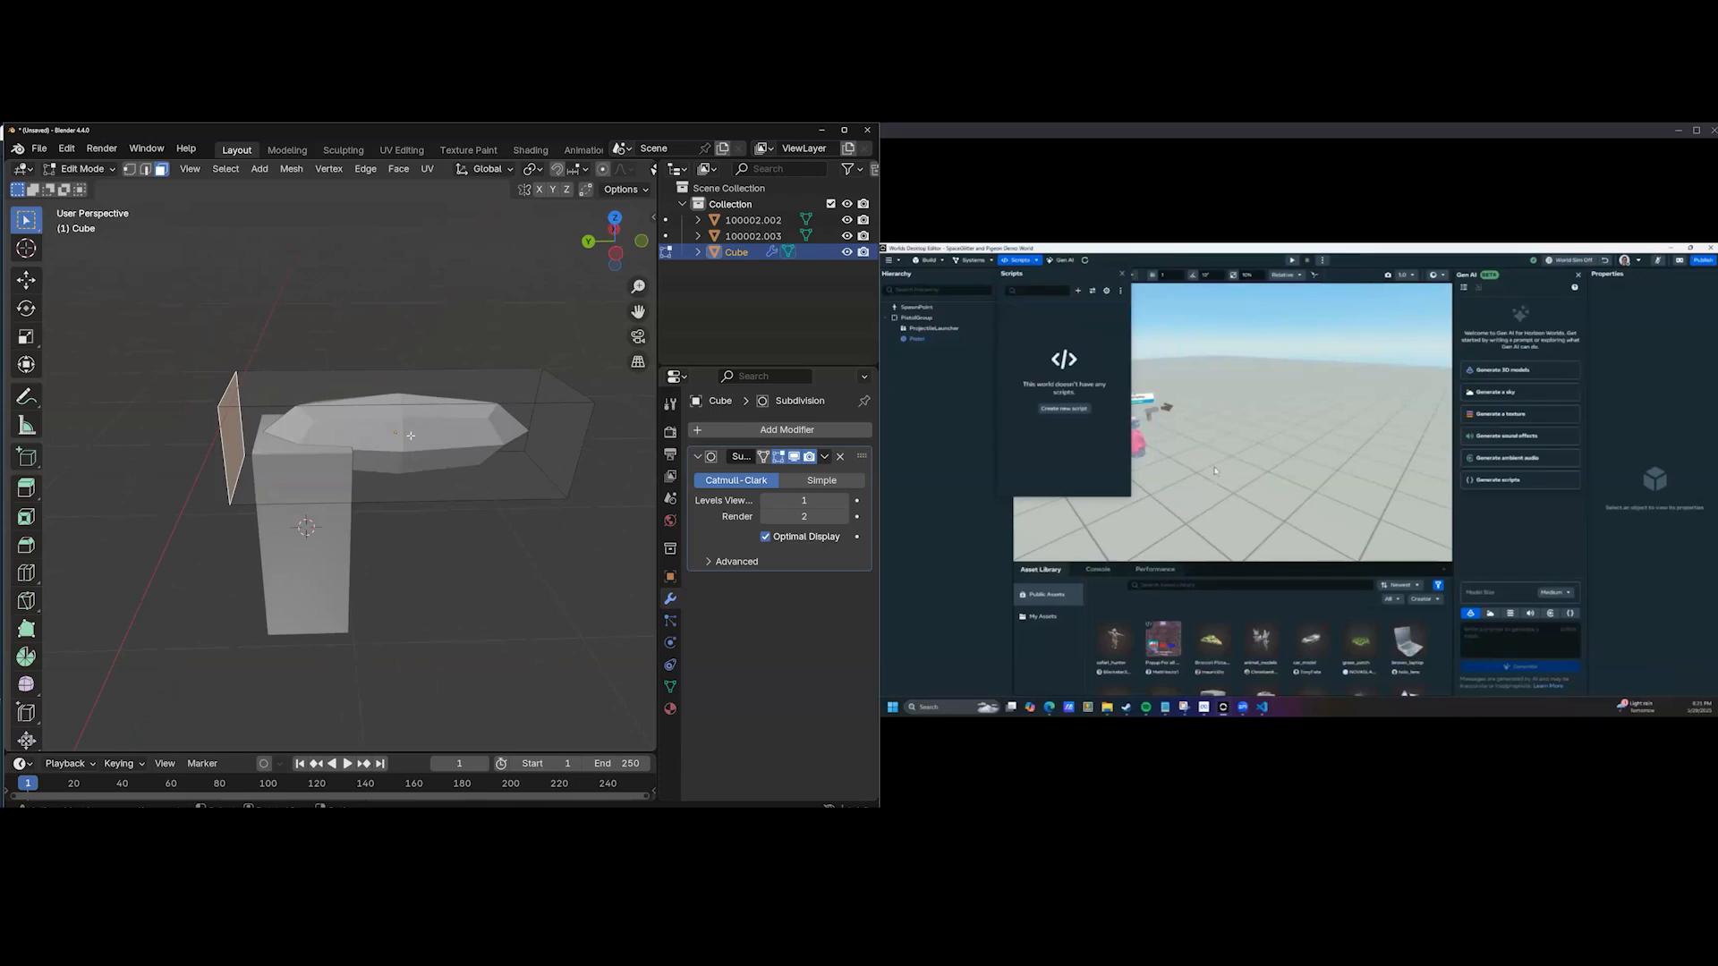
middle_drag(411, 436, 279, 432)
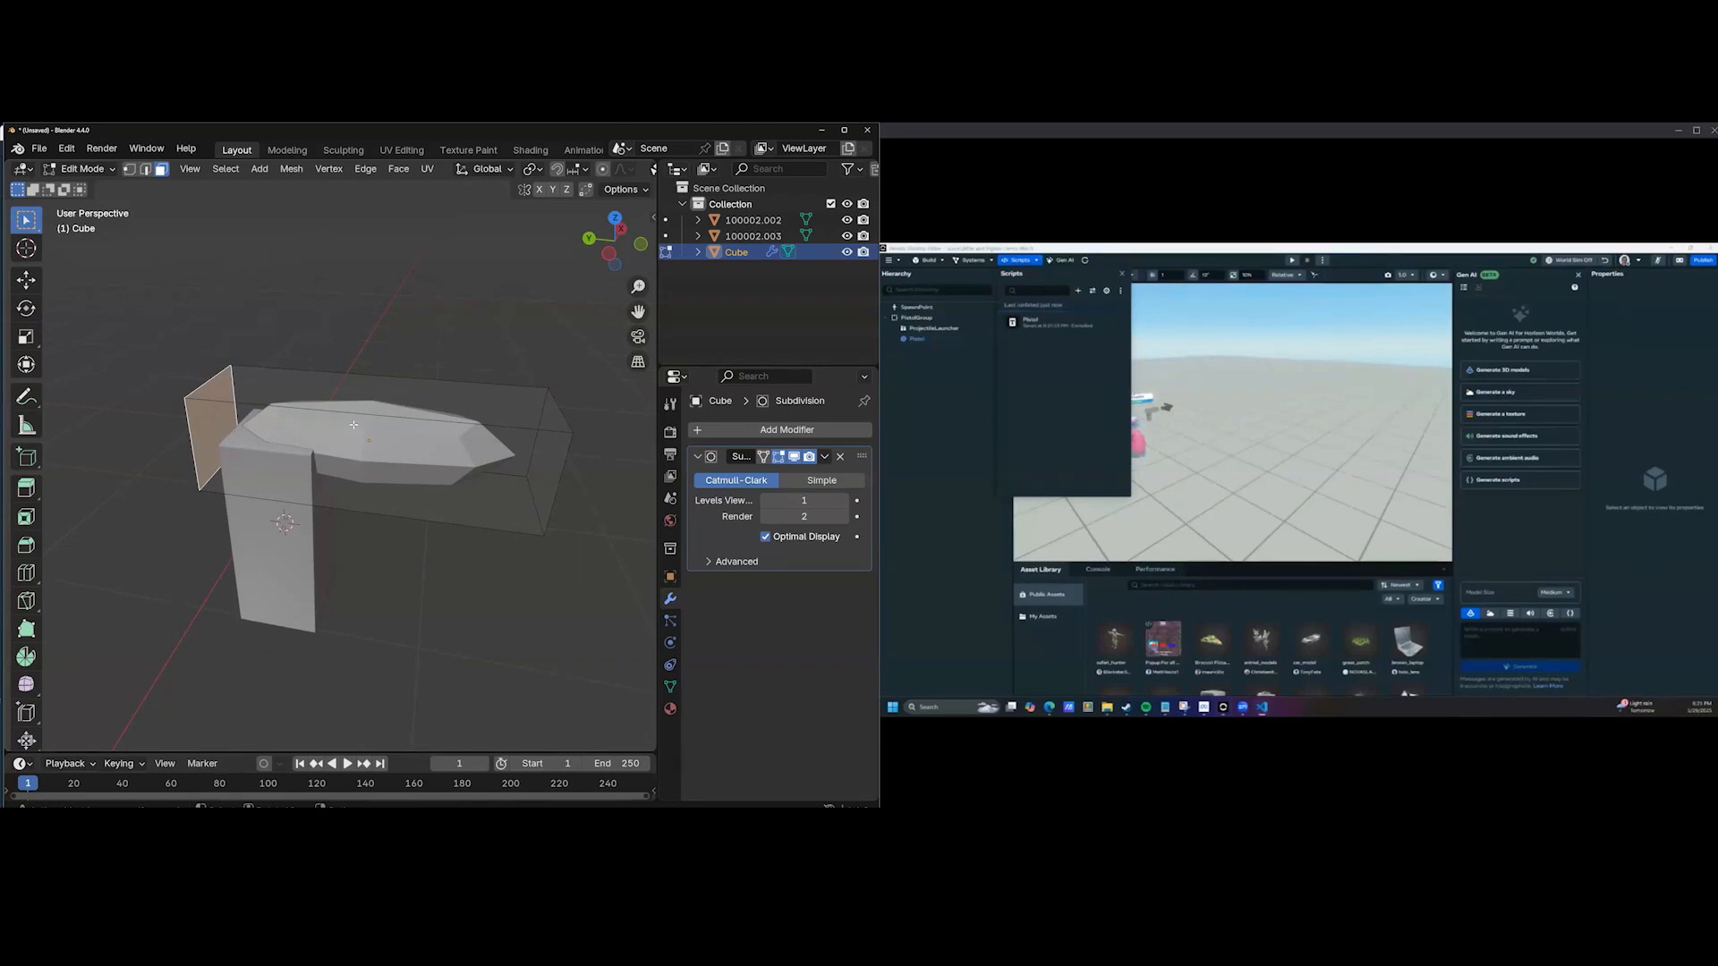
middle_drag(313, 409, 289, 406)
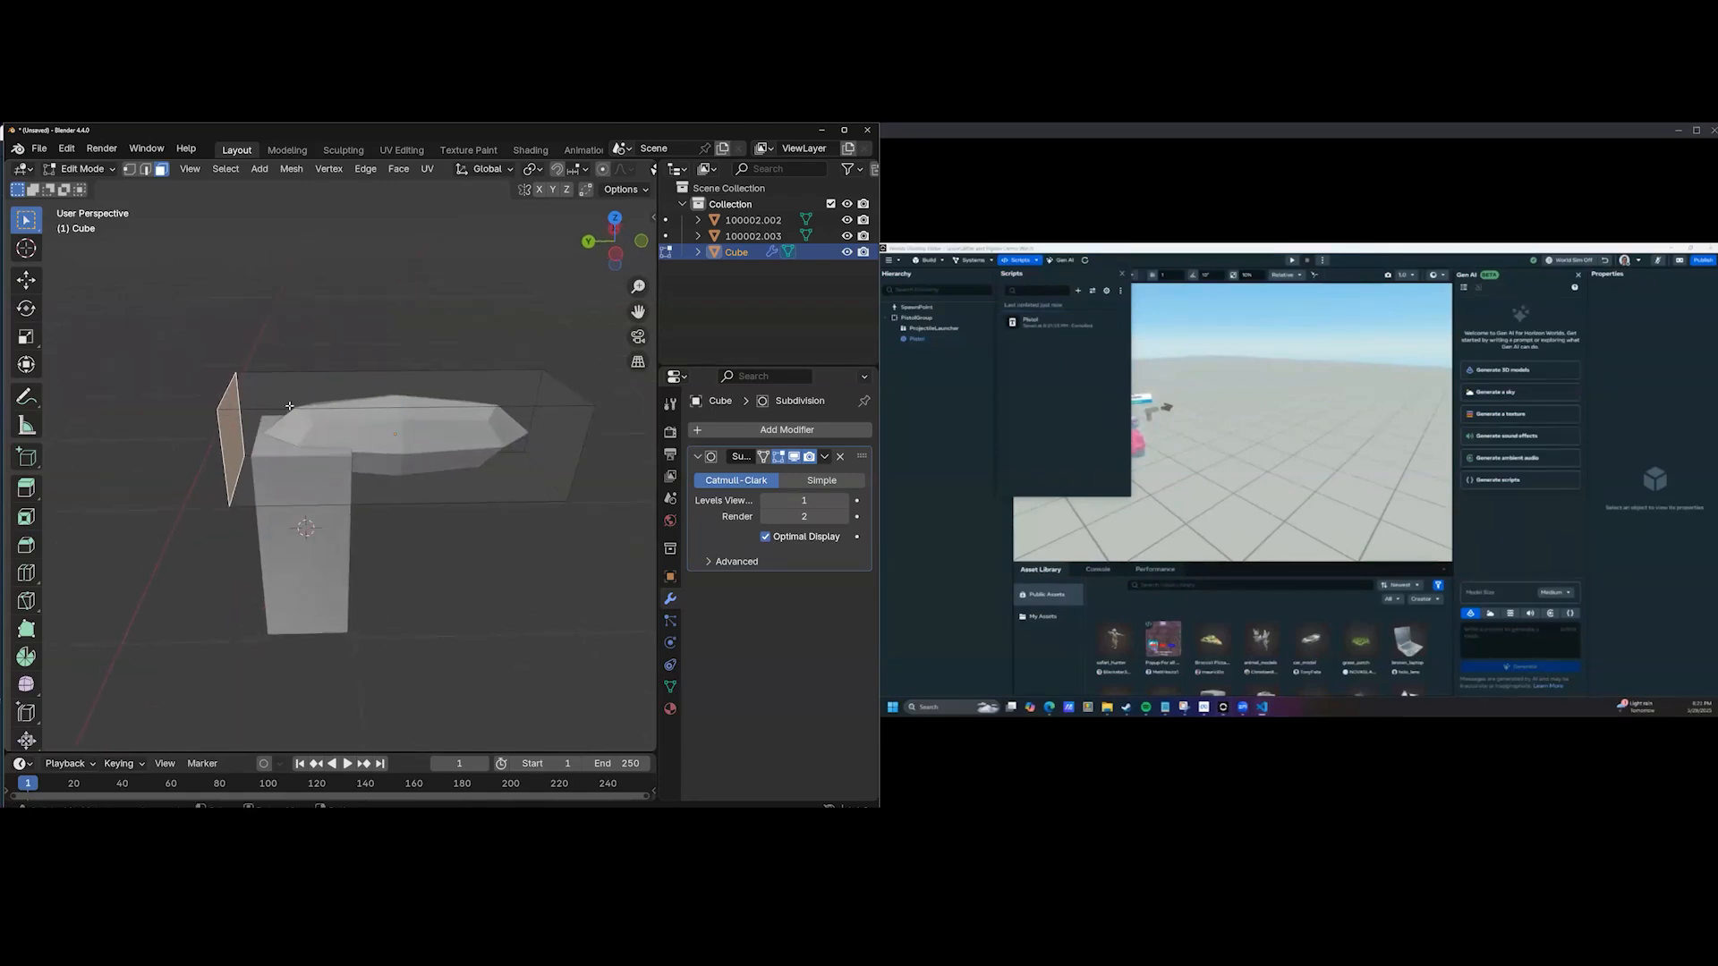
key(g)
key(g)
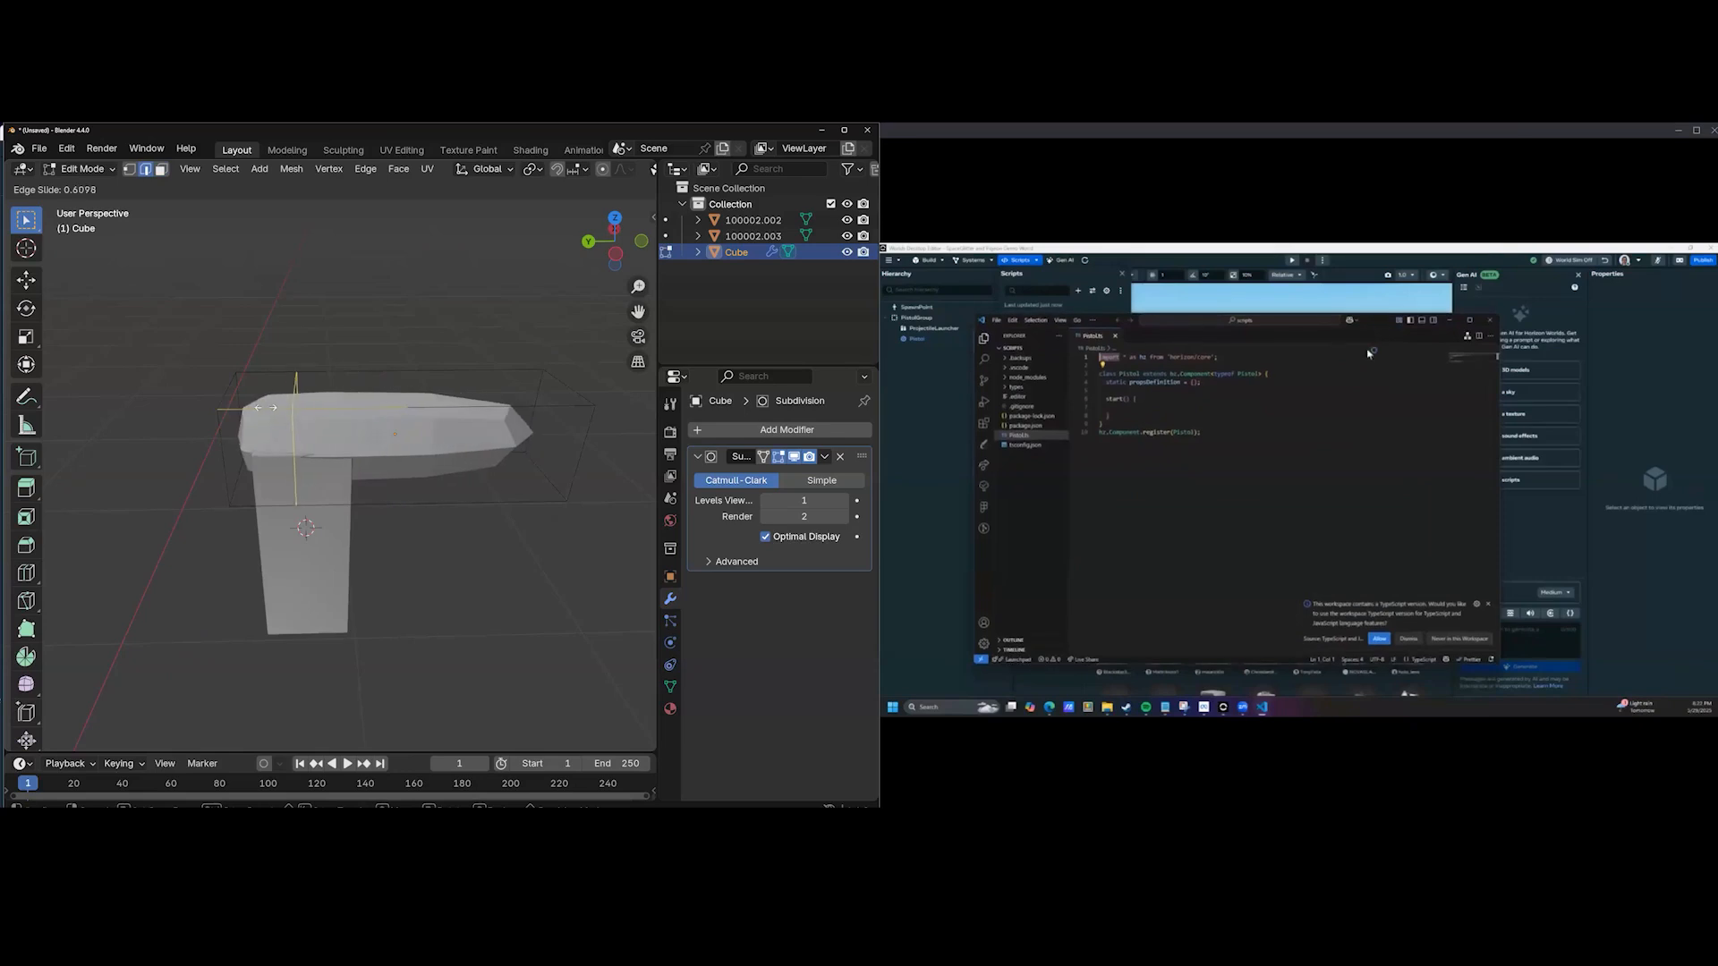
click(326, 438)
middle_drag(326, 437, 418, 420)
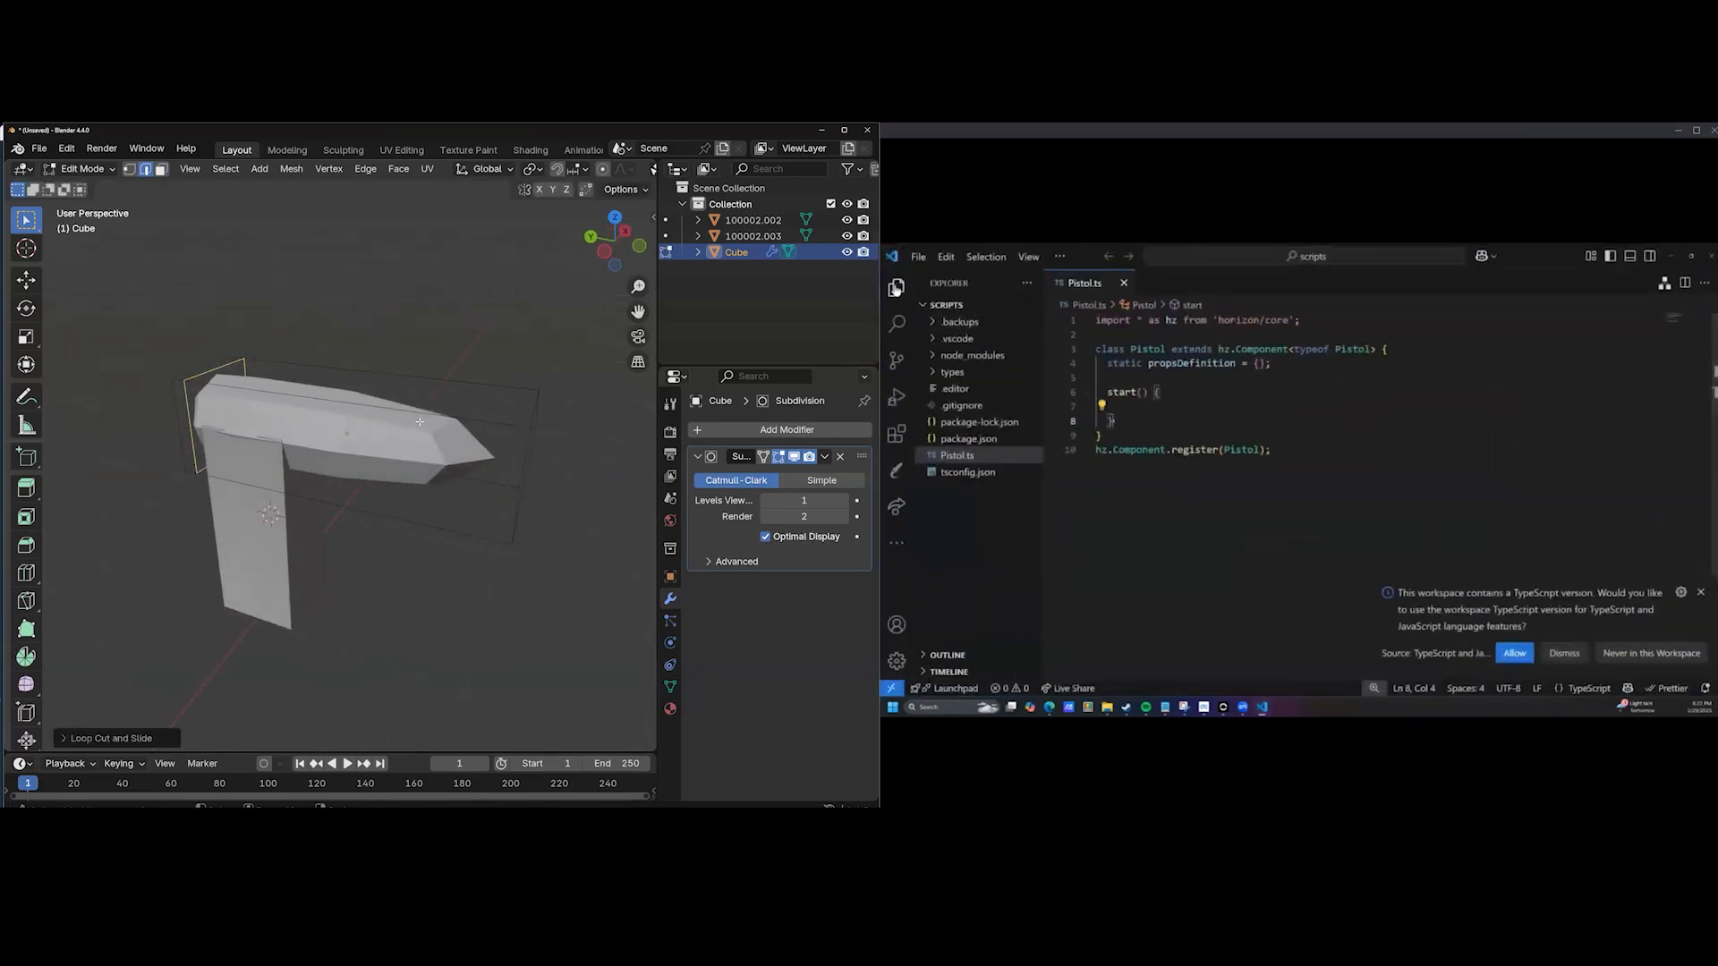
Add another loop cut around the barrel cube and slide it close to the front end.
key(ctrl+r)
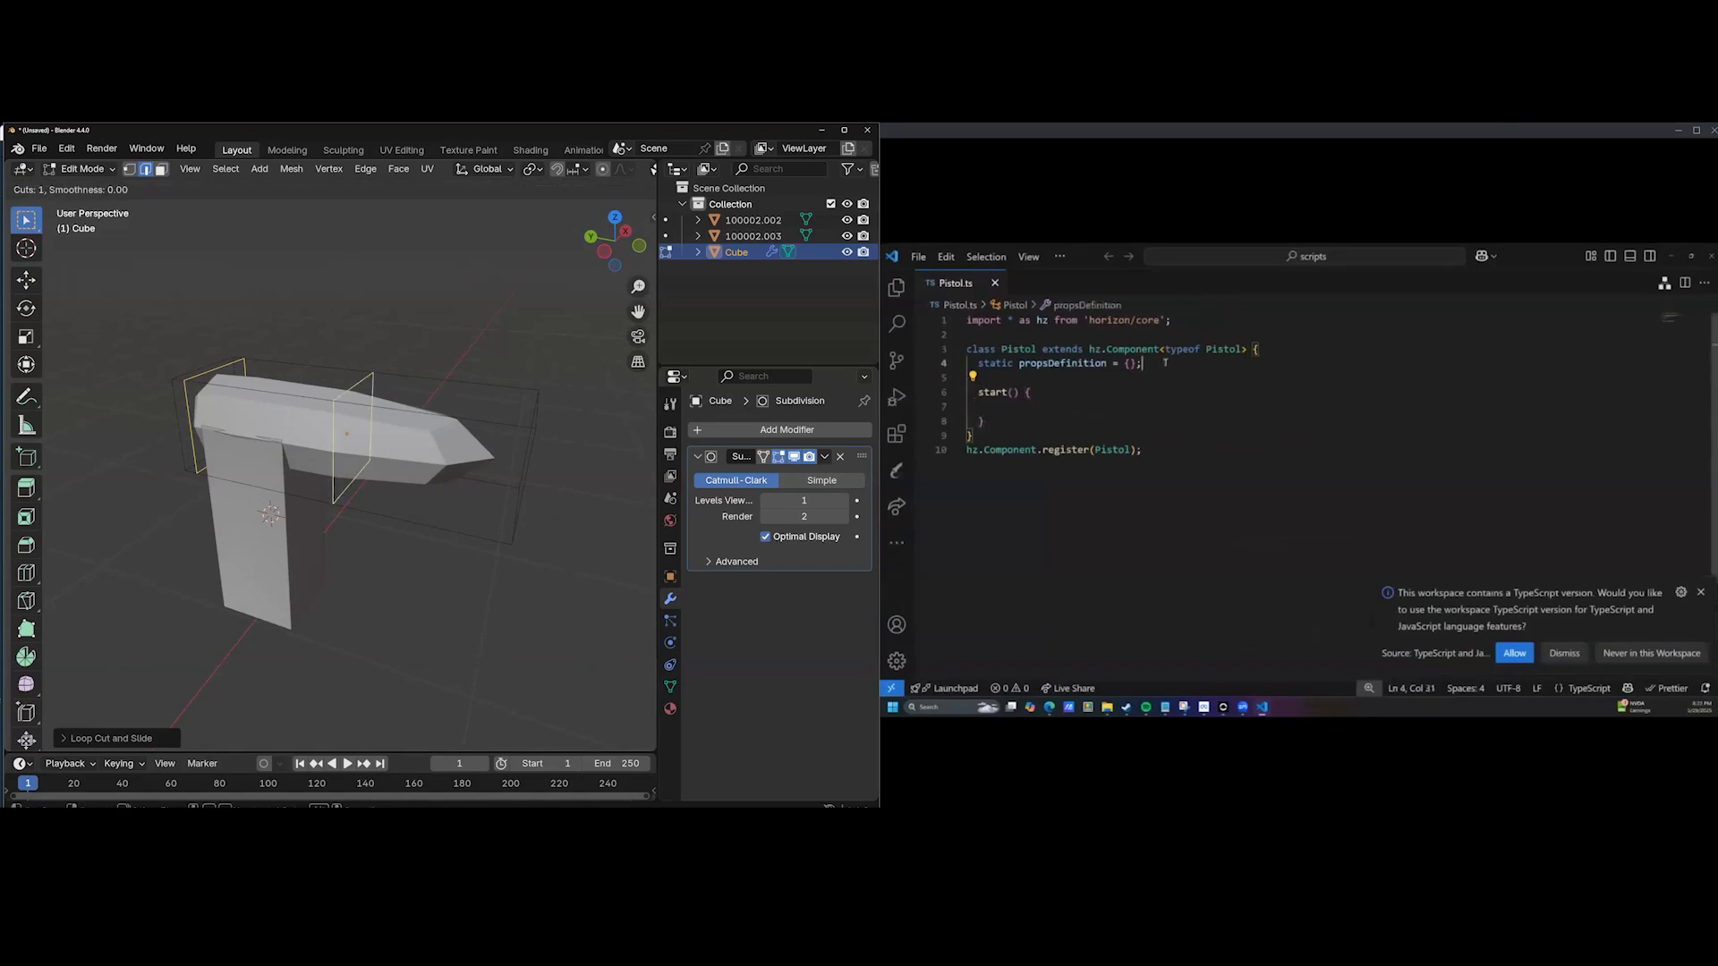
click(349, 425)
click(483, 407)
middle_drag(483, 407, 257, 464)
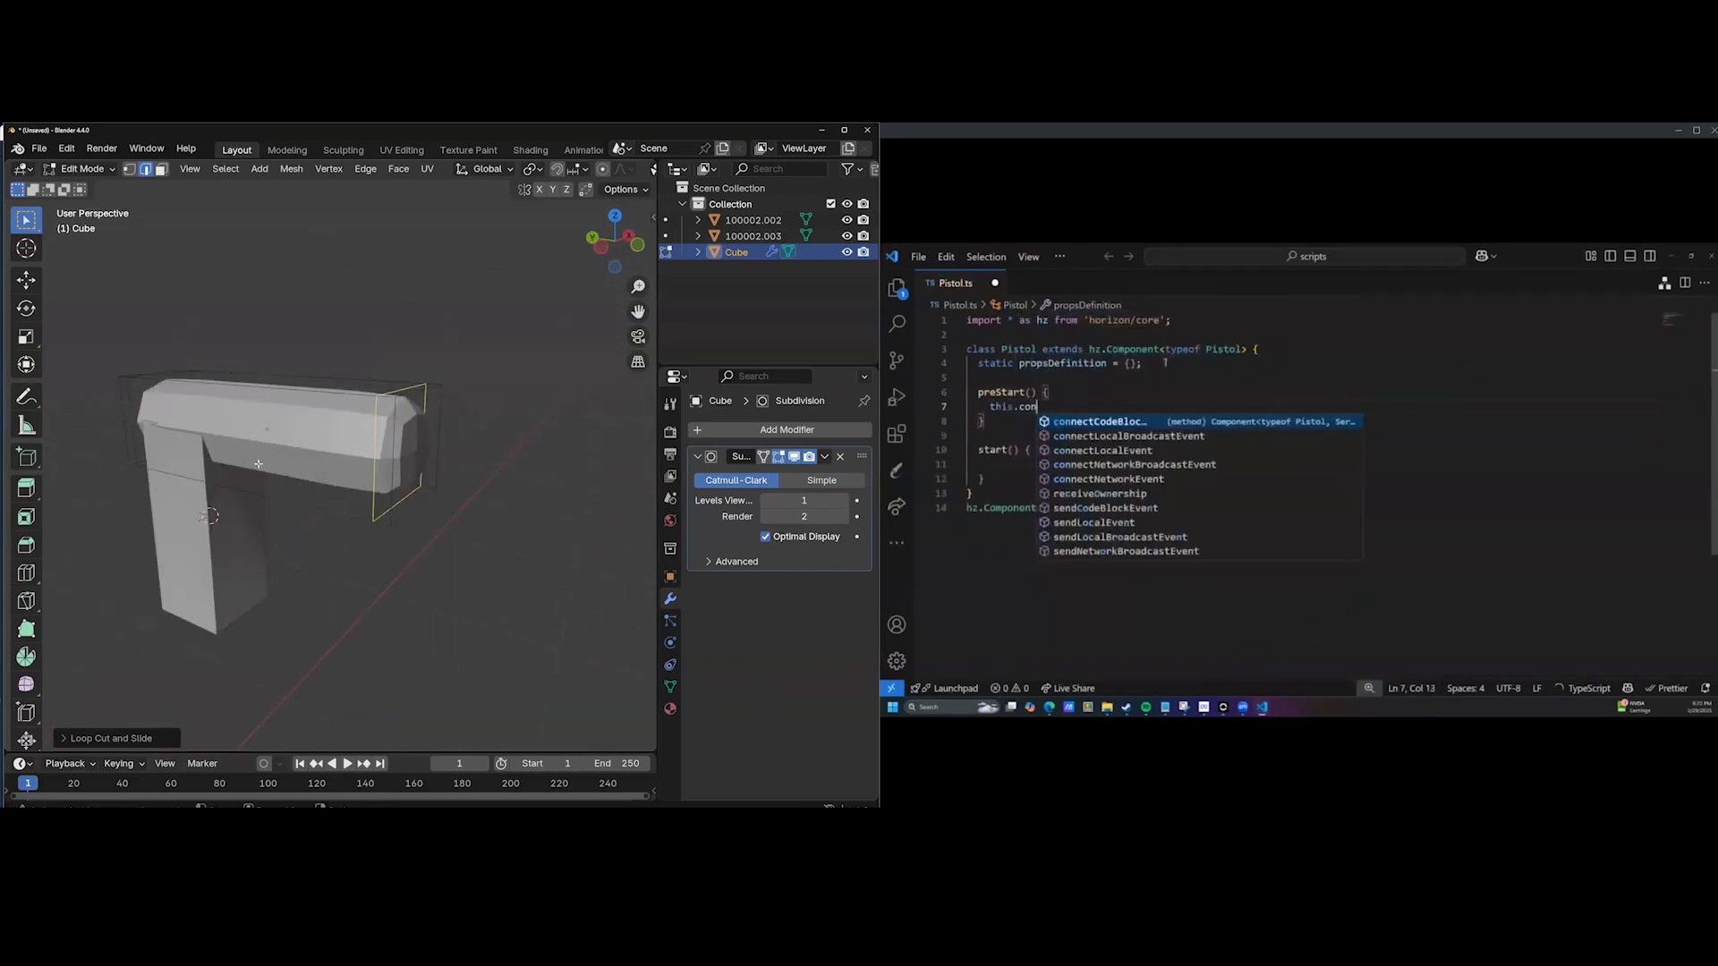
Select the whole barrel mesh and scale it up slightly and uniformly.
key(l)
key(s)
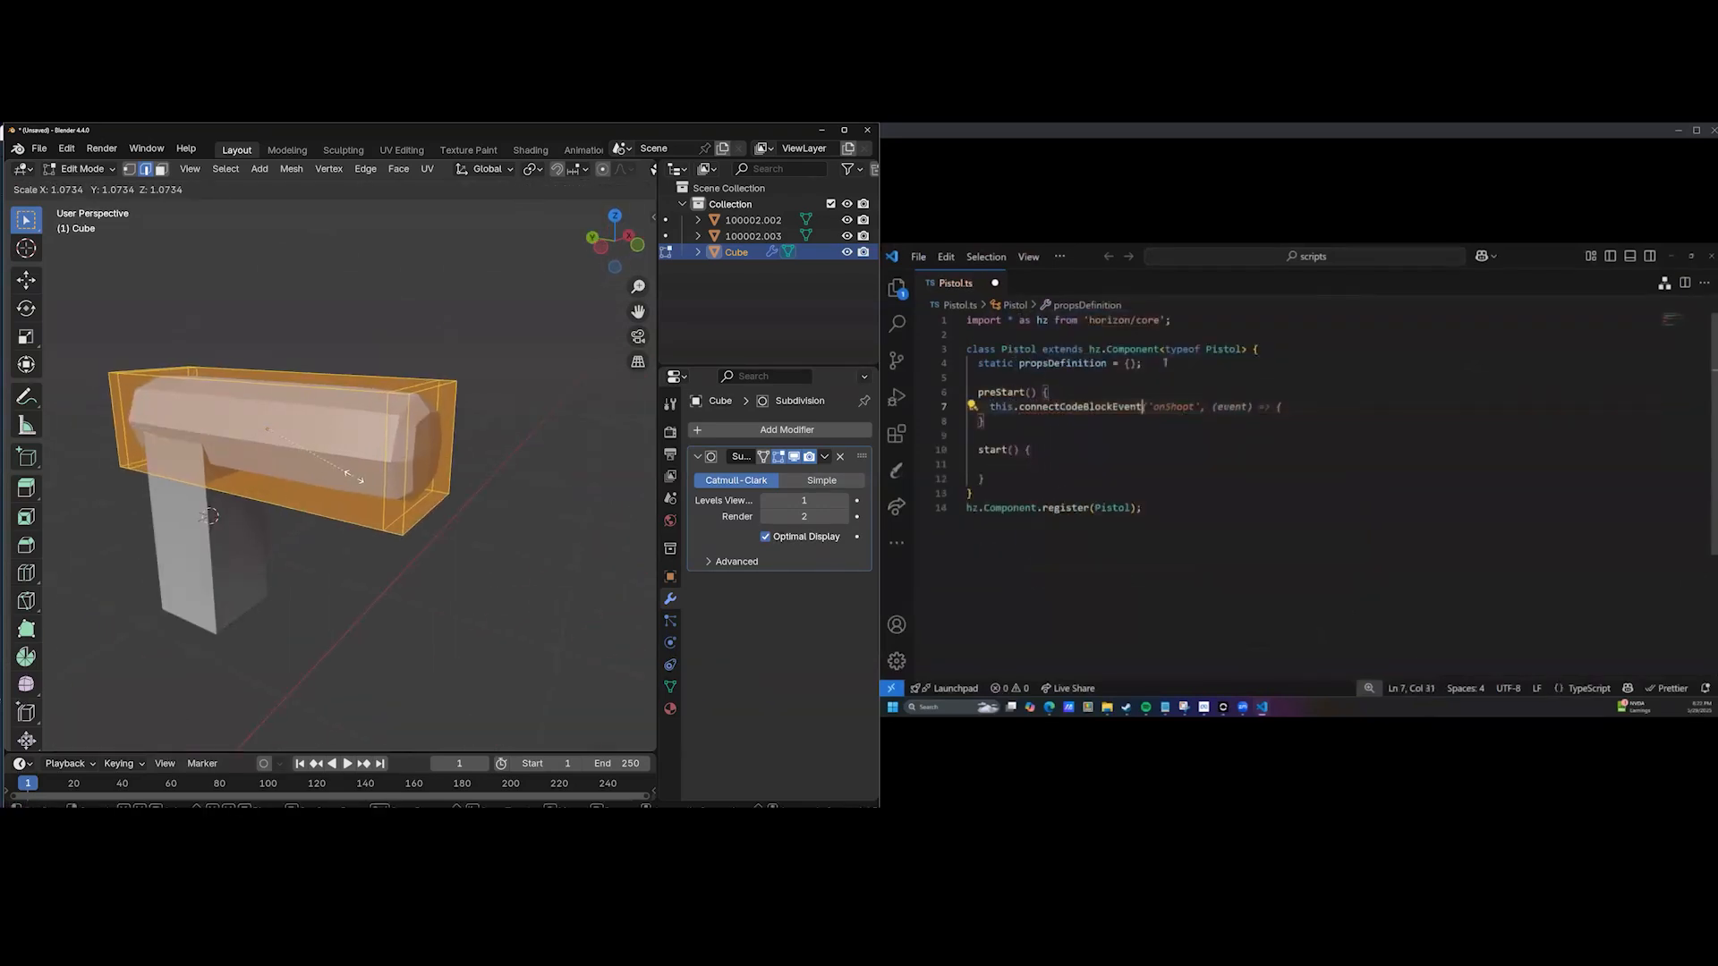
click(363, 480)
middle_drag(363, 480, 435, 513)
mouse_move(280, 531)
middle_down()
mouse_move(268, 512)
mouse_move(335, 508)
mouse_move(261, 555)
middle_up()
scroll(336, 508, down, 3)
middle_drag(152, 499, 400, 588)
In Pistol.ts in VS Code, complete the connectCodeBlockEvent call with OnIndexTriggerDown and open a (player) => callback.
text(inde)
key(Tab)
text((player) => {)
key(Return)
In Blender, resize the barrel mesh again, shorten it along Y by a factor of about 0.91, and return to Object Mode.
key(s)
click(423, 592)
scroll(346, 581, down, 4)
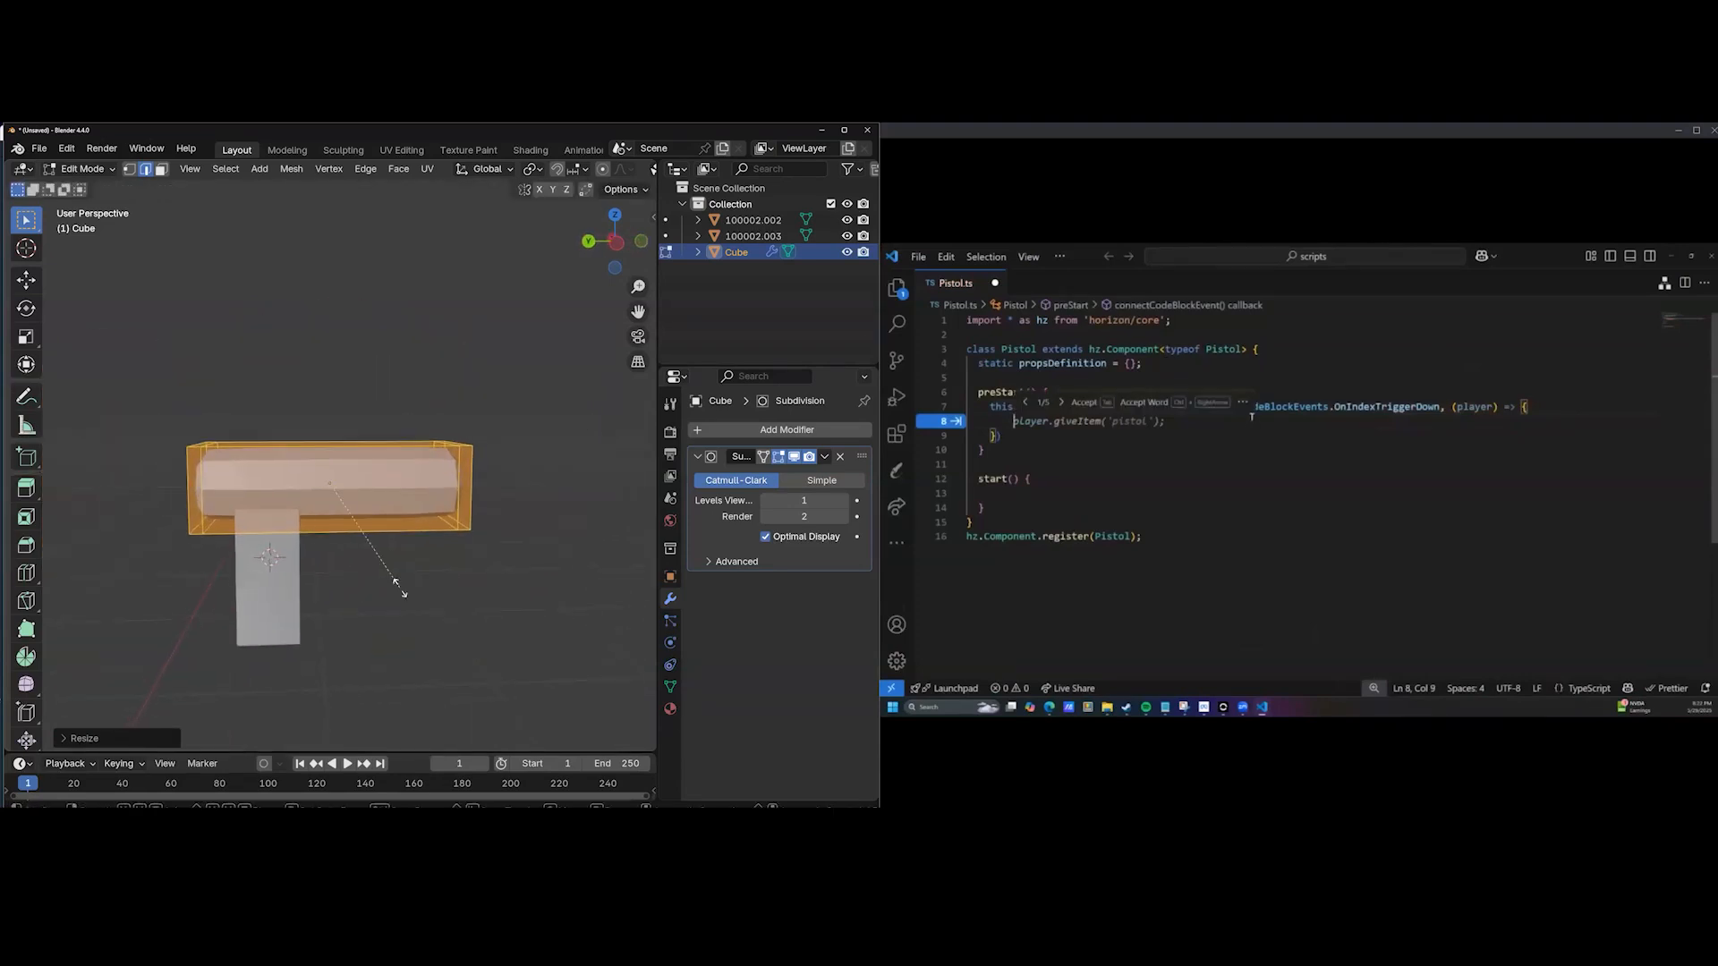
key(s)
click(1223, 707)
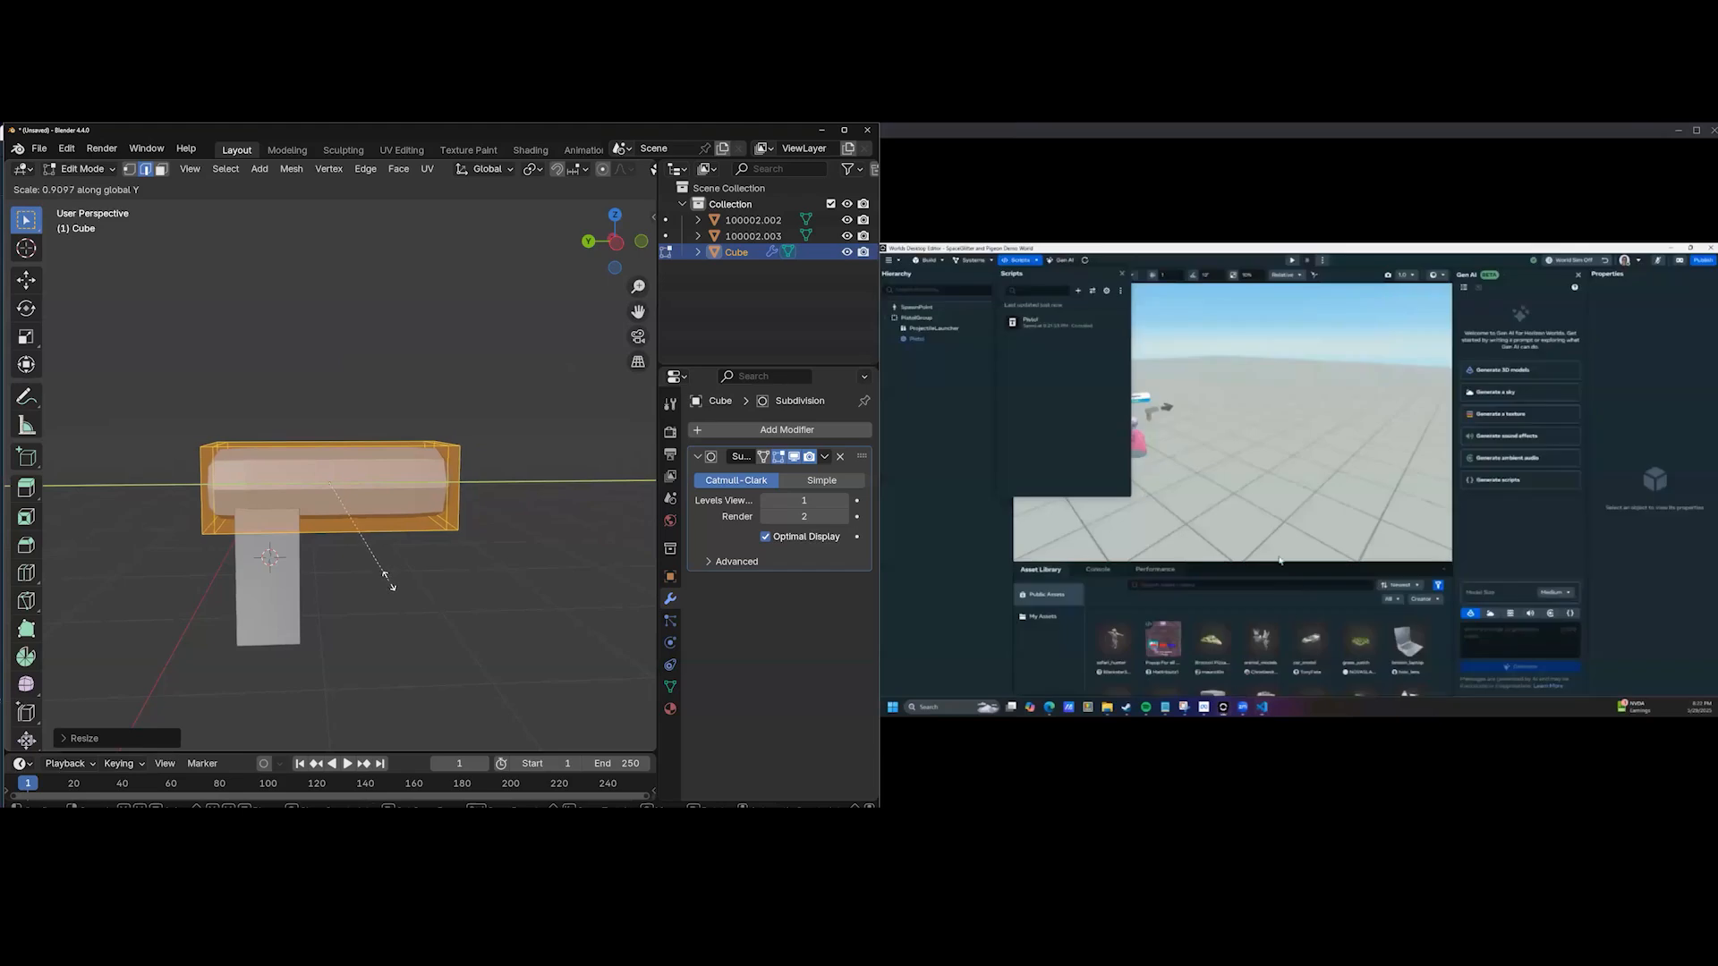
click(384, 579)
mouse_move(349, 587)
middle_down()
mouse_move(391, 586)
mouse_move(328, 565)
mouse_move(299, 581)
mouse_move(334, 605)
middle_up()
scroll(391, 586, up, 4)
key(Tab)
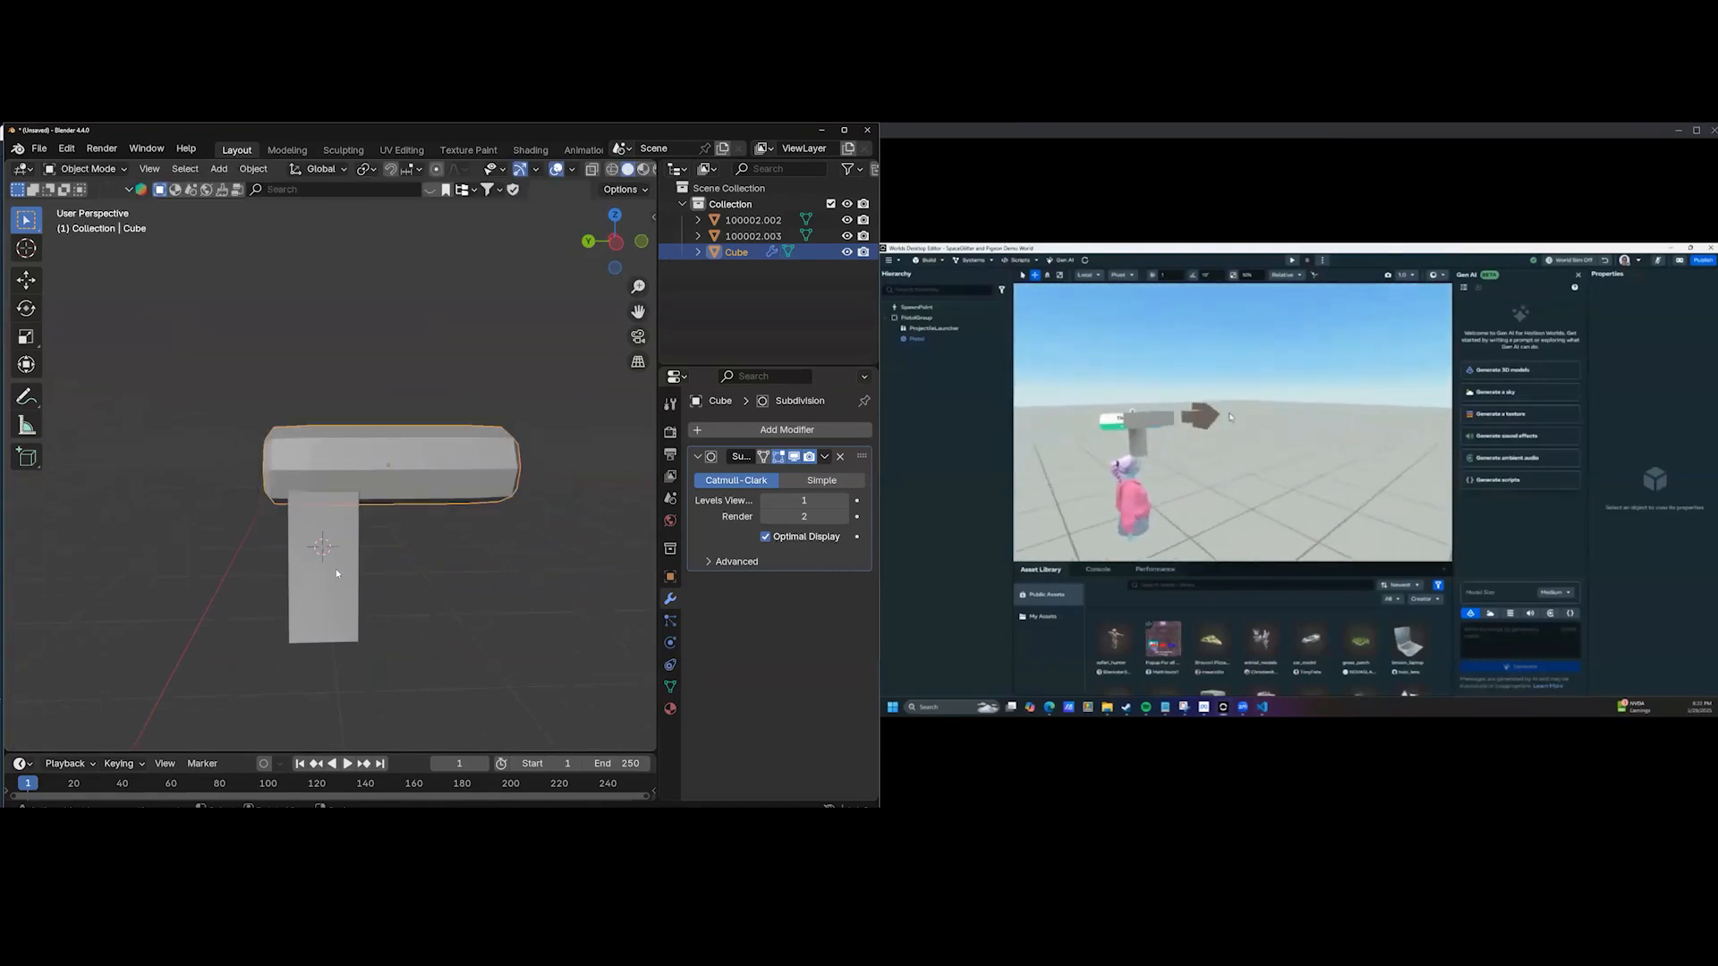
click(335, 567)
middle_drag(441, 578, 346, 558)
key(Tab)
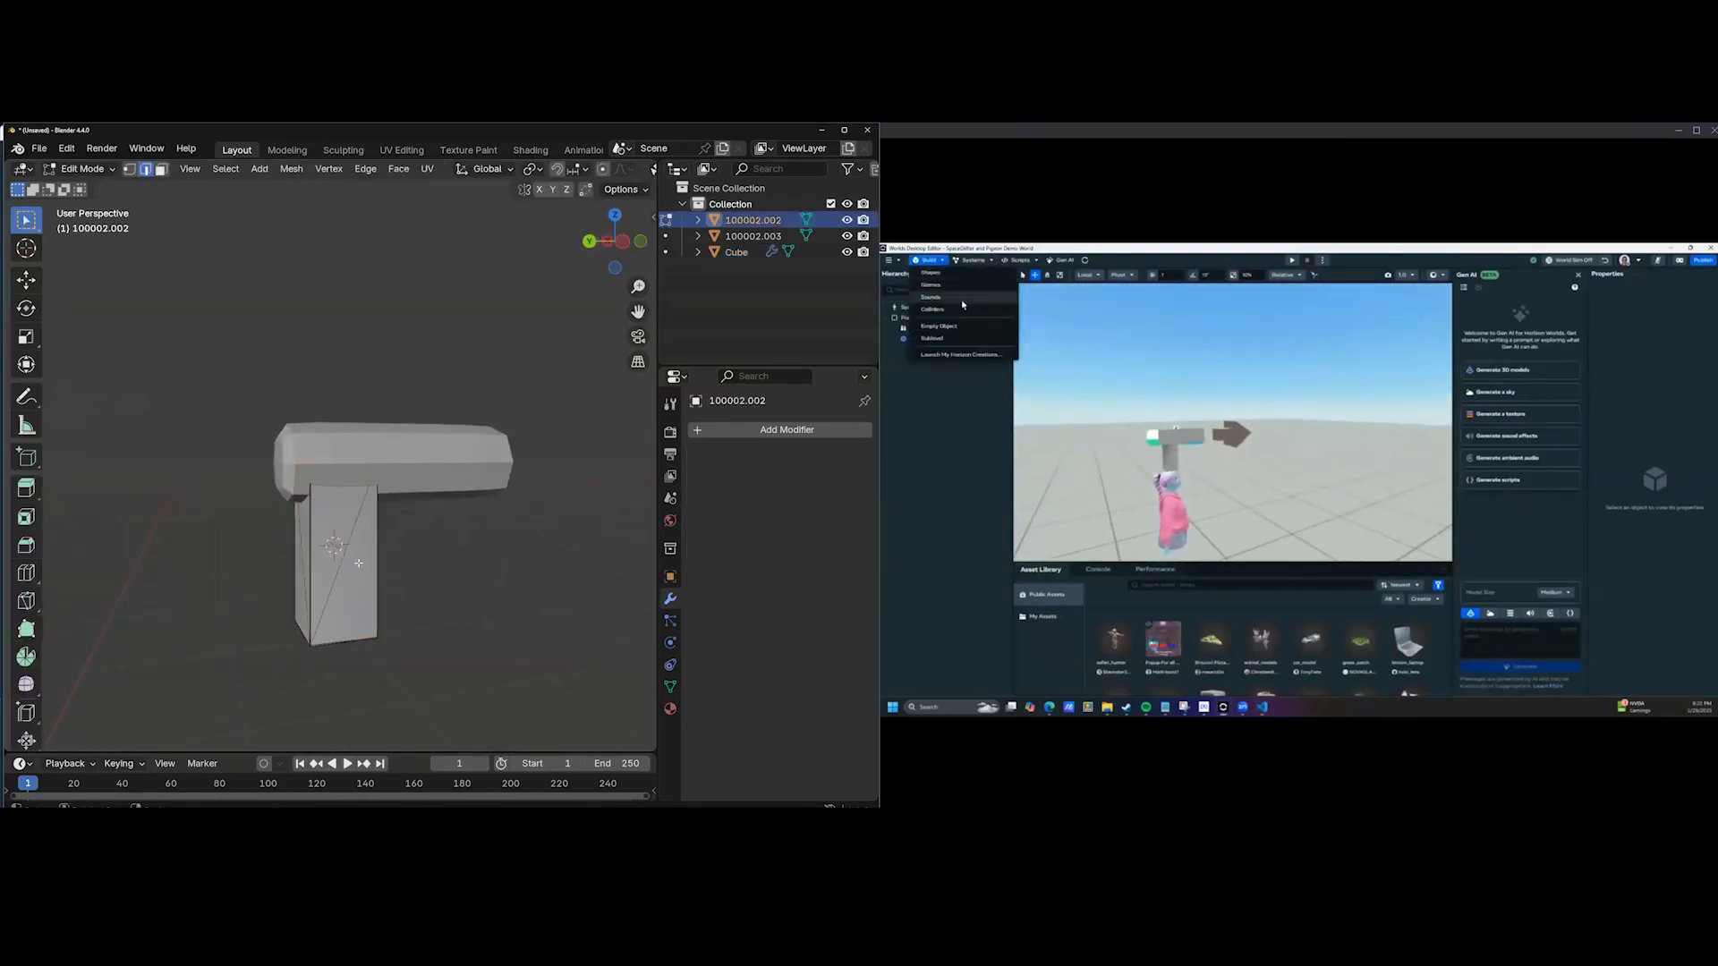
key(Tab)
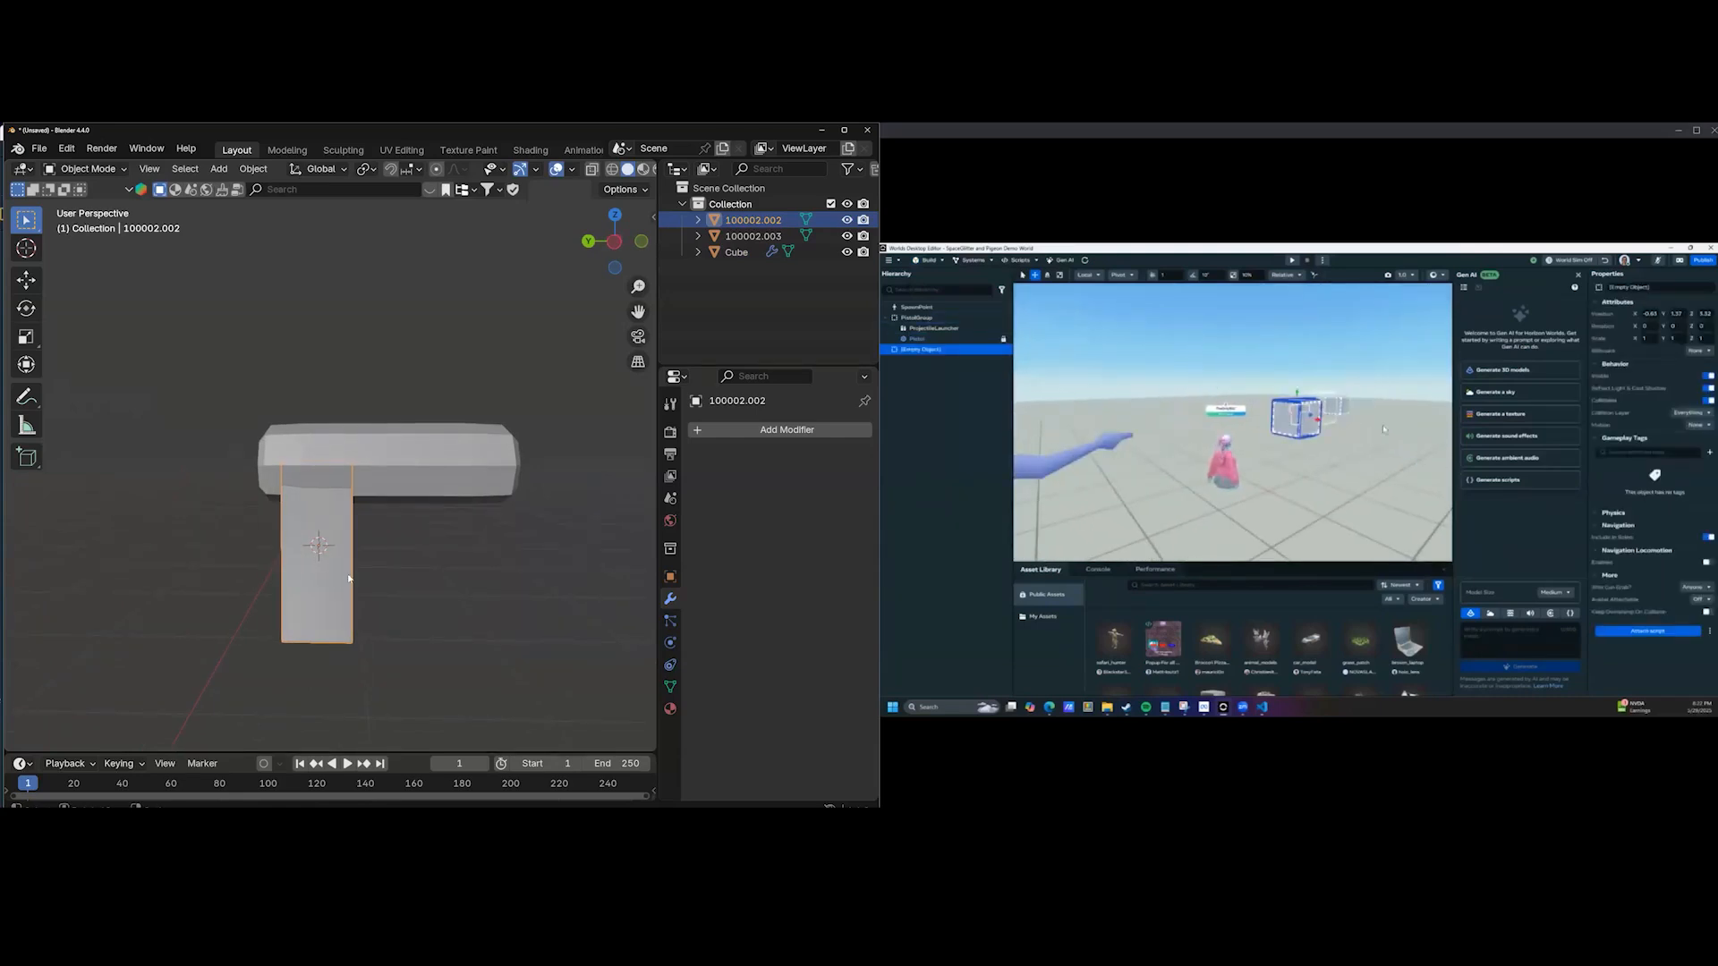
Add a new mesh cube at the grip and scale it down strongly toward the pistol's size.
key(shift+a)
mouse_move(311, 511)
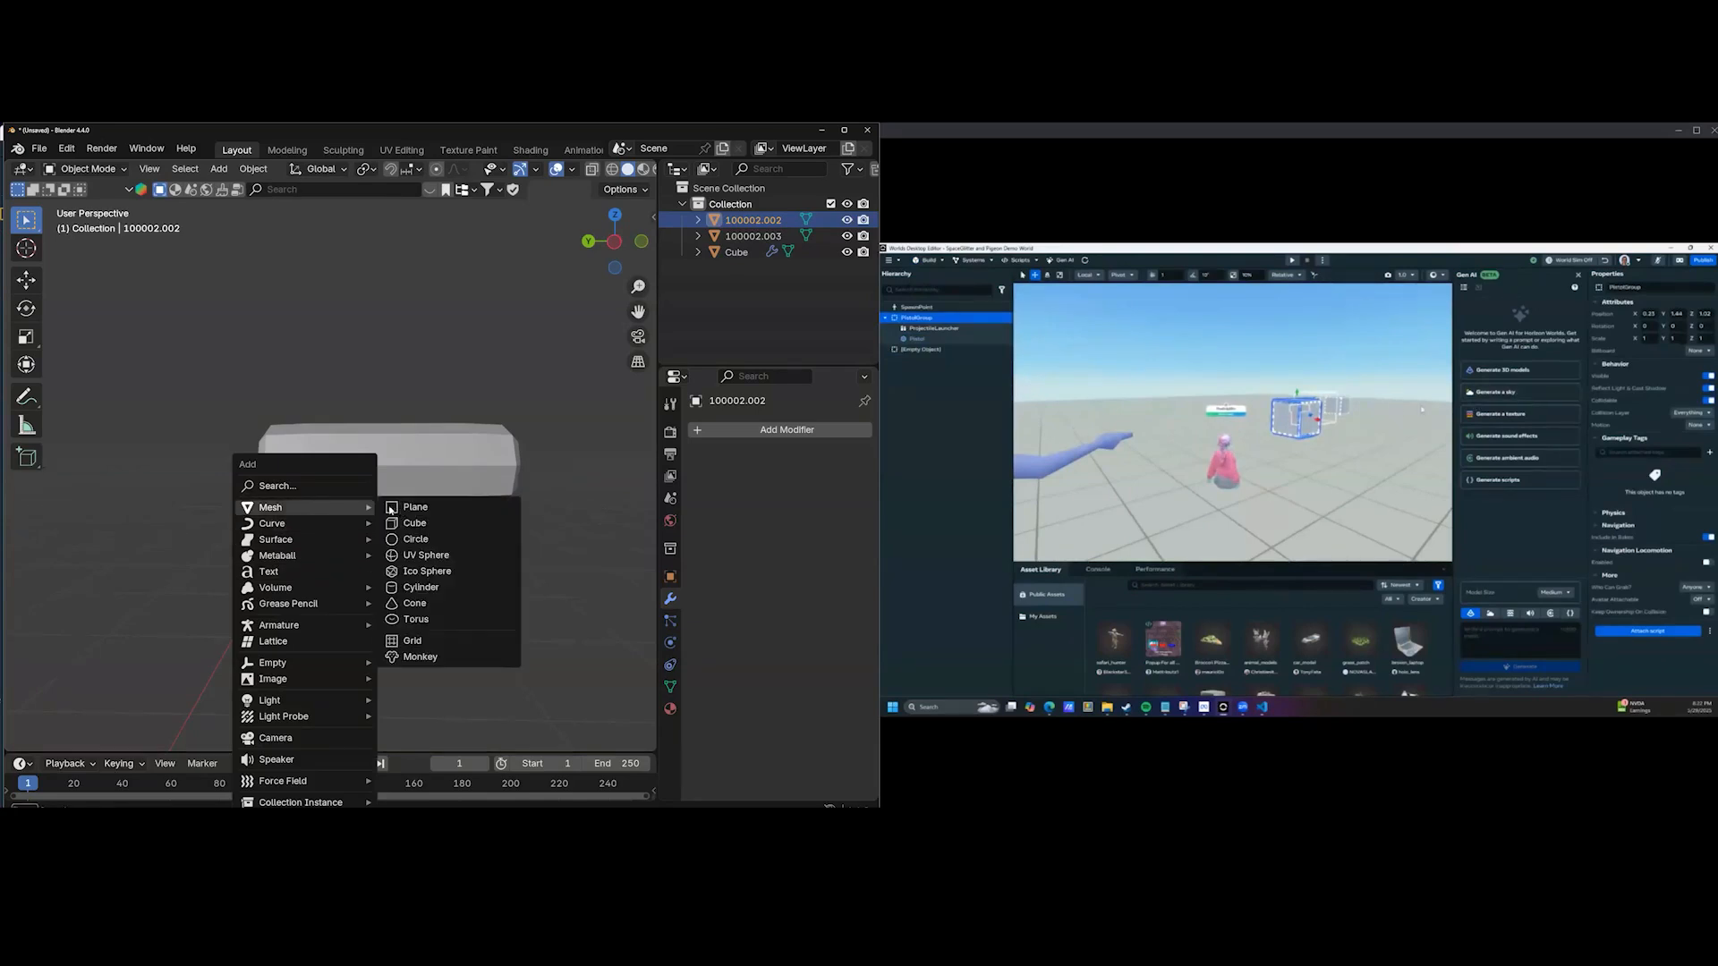
click(431, 524)
key(s)
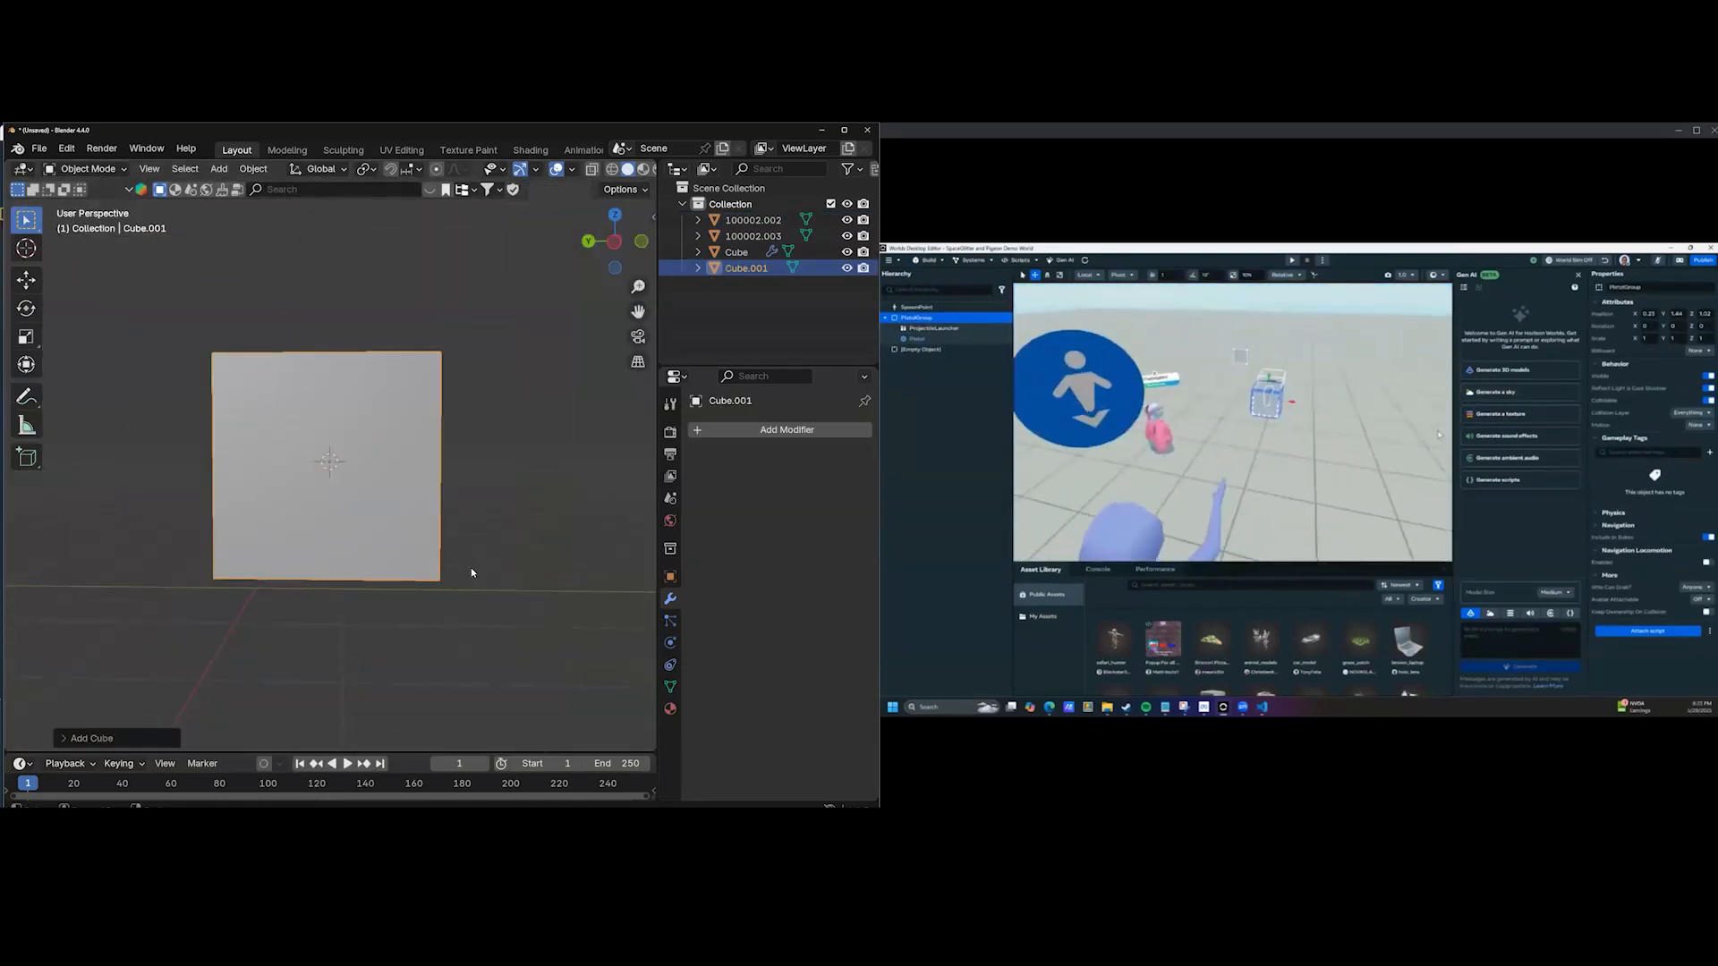
click(368, 499)
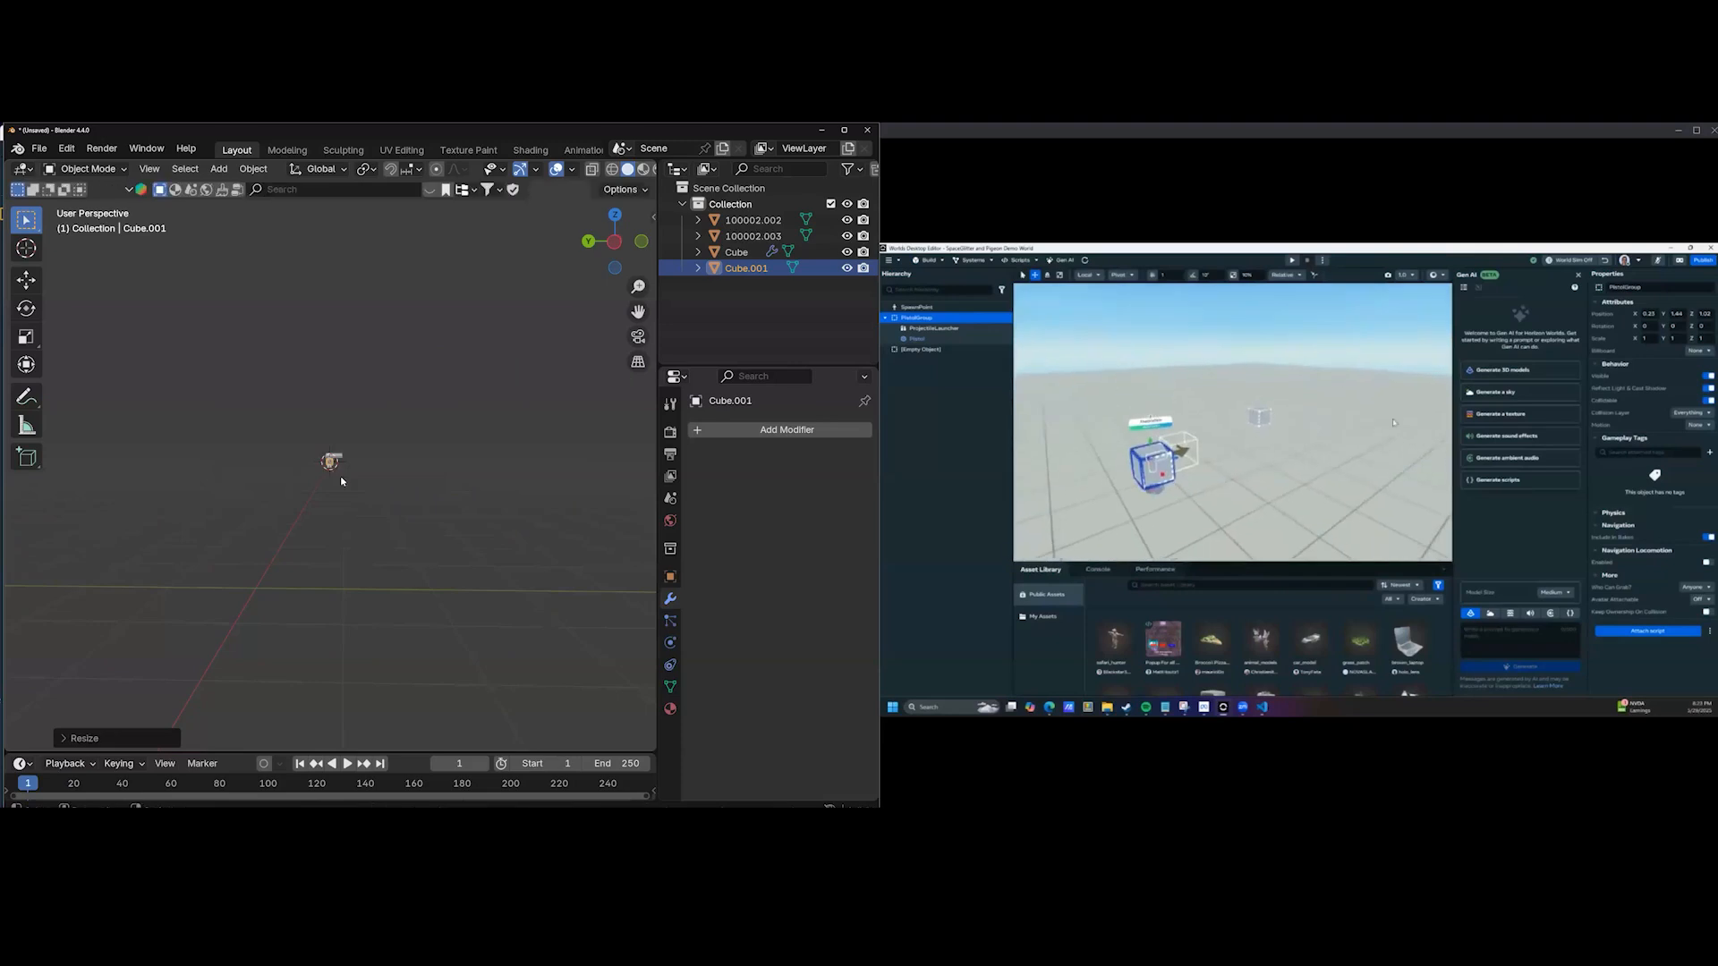
Scale the new cube down to the grip's width and stretch it along Z to the grip's height.
scroll(373, 504, up, 20)
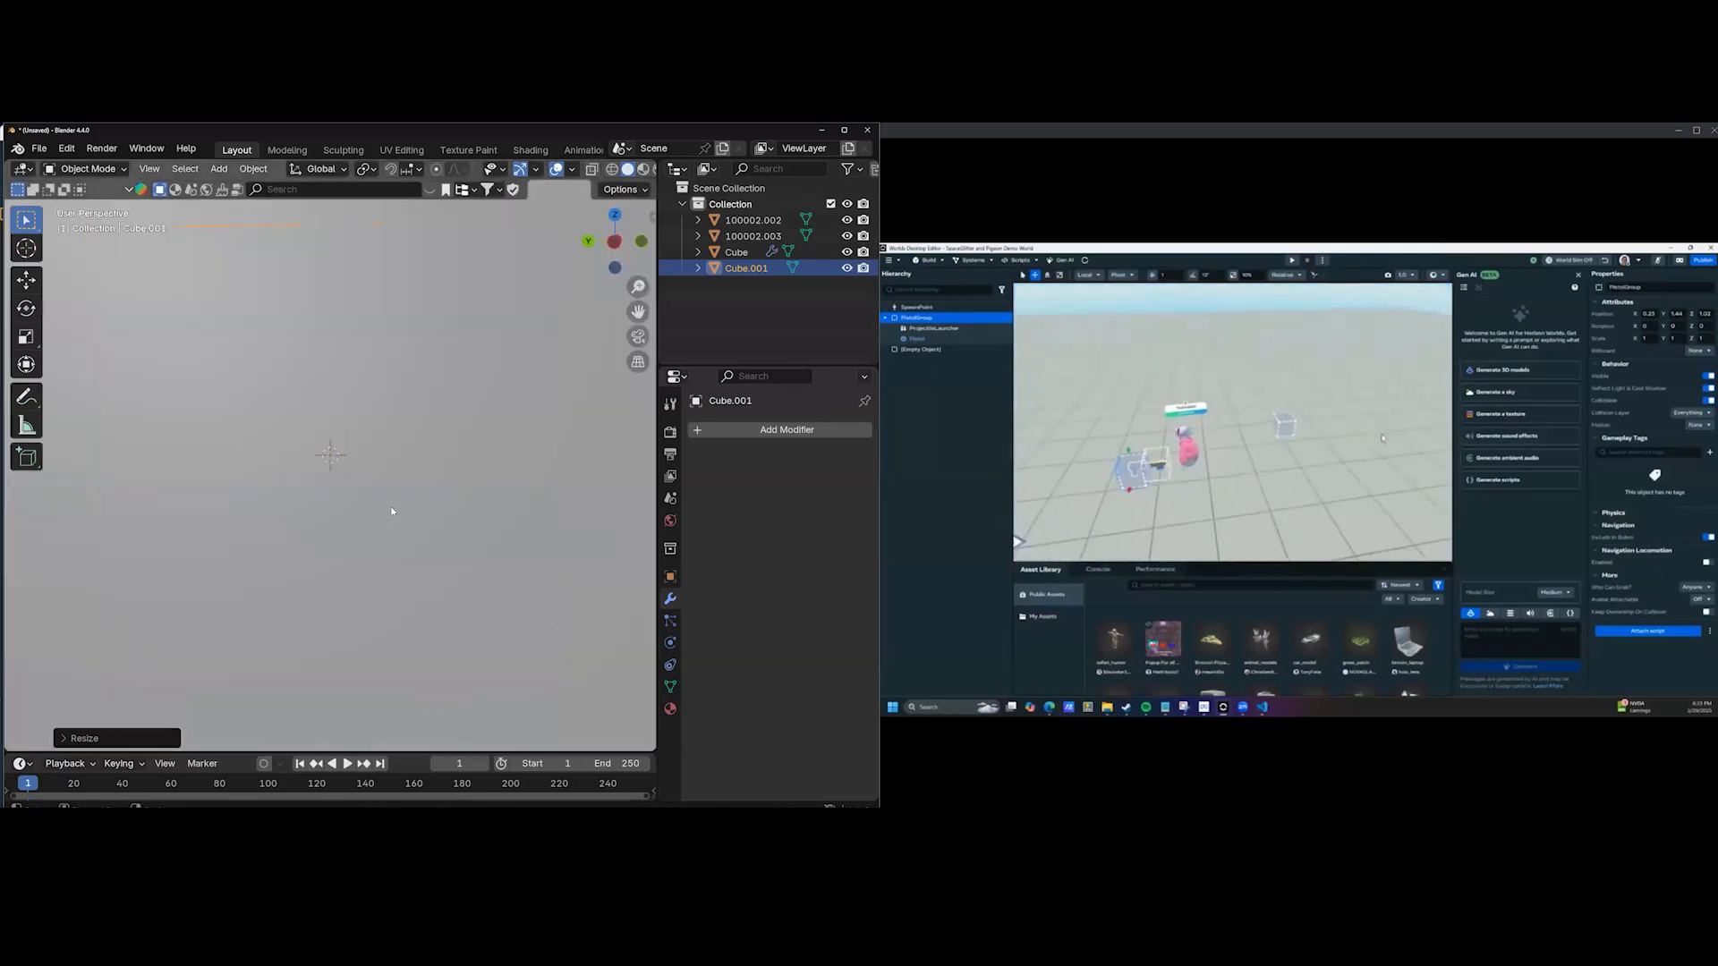
scroll(389, 512, down, 6)
middle_drag(378, 535, 409, 551)
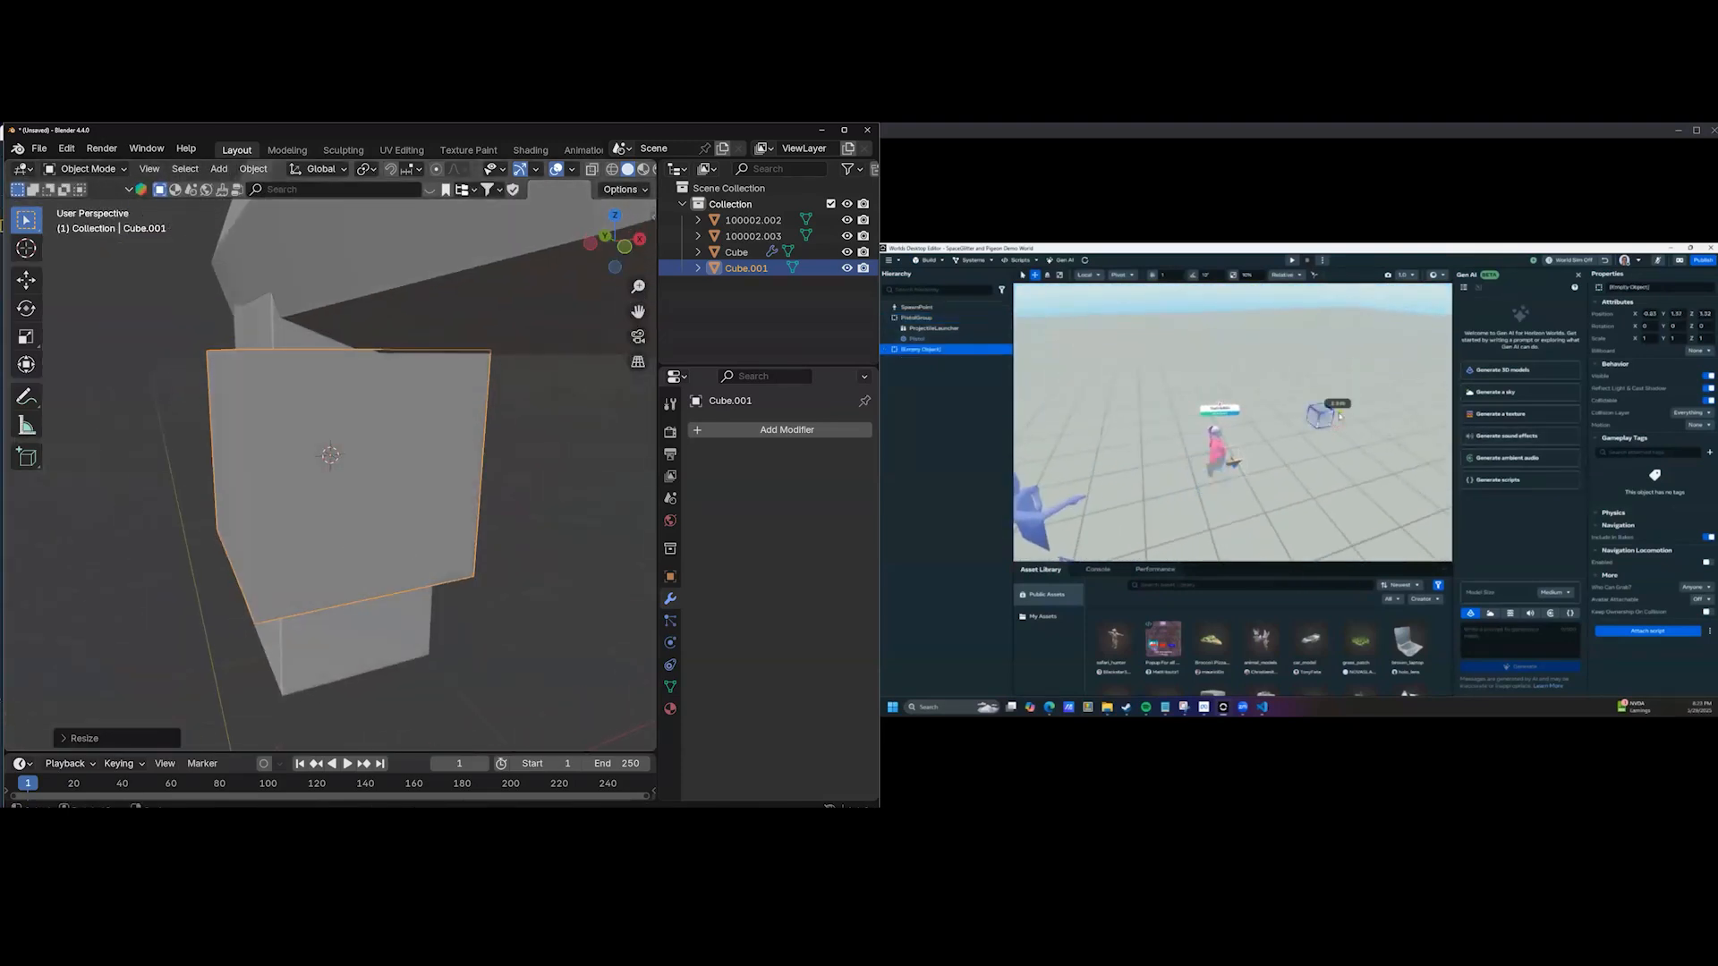
key(s)
click(377, 526)
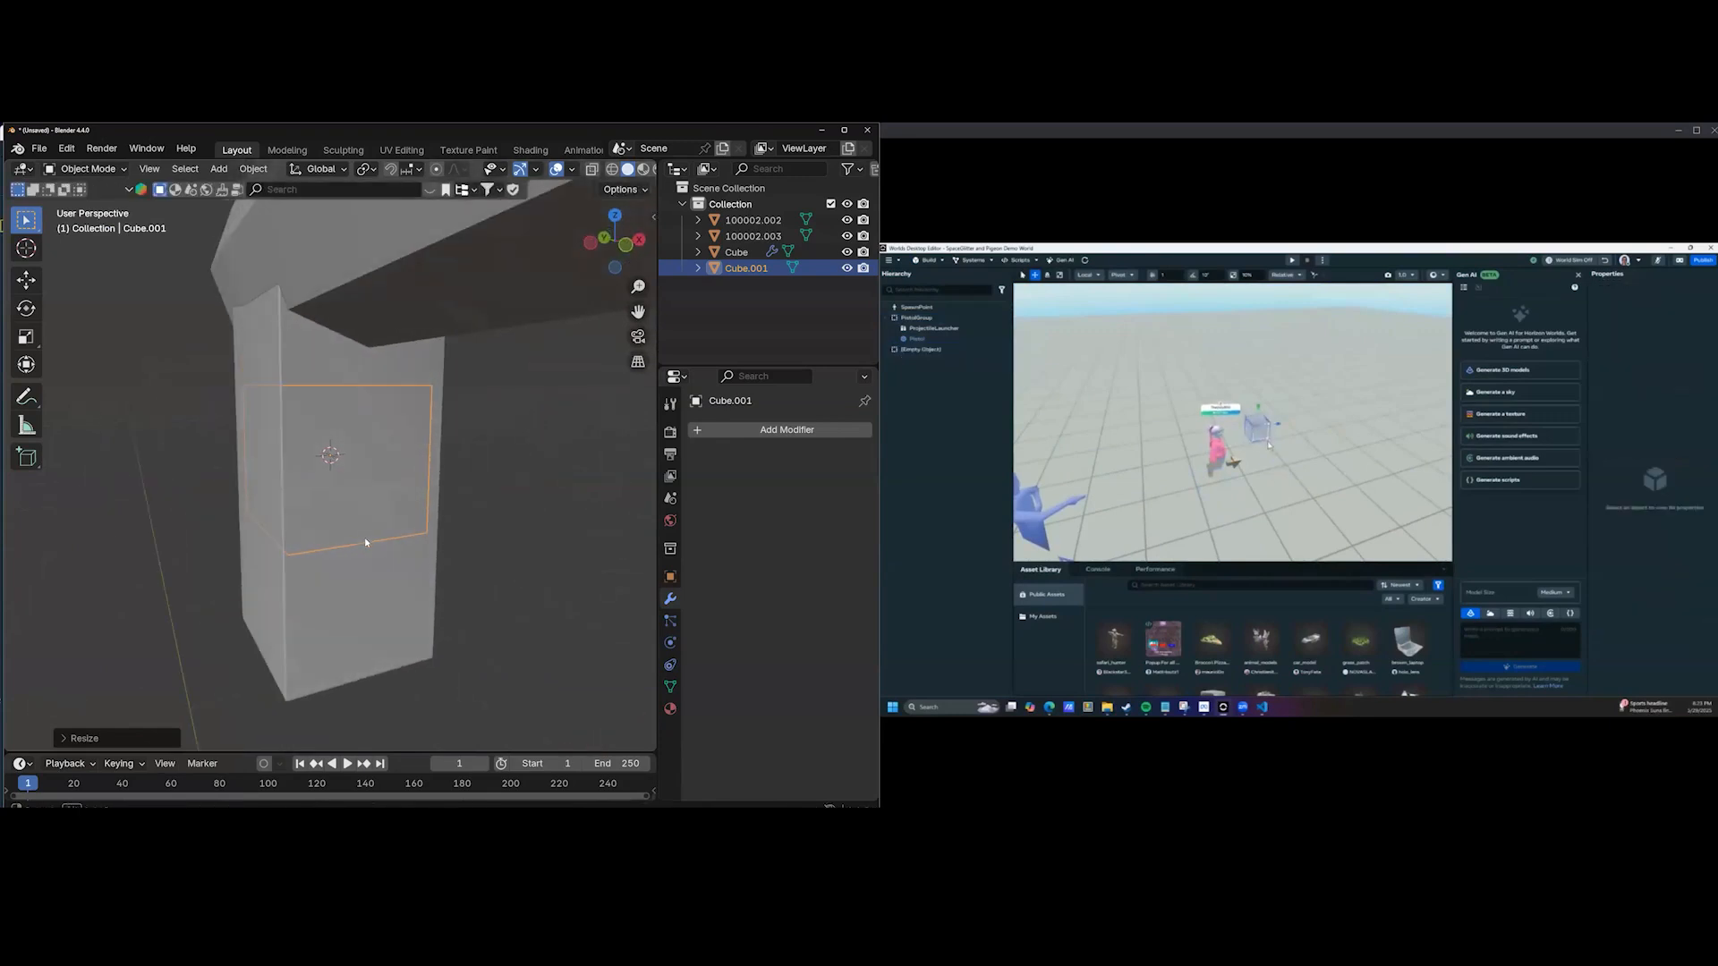
key(s)
key(z)
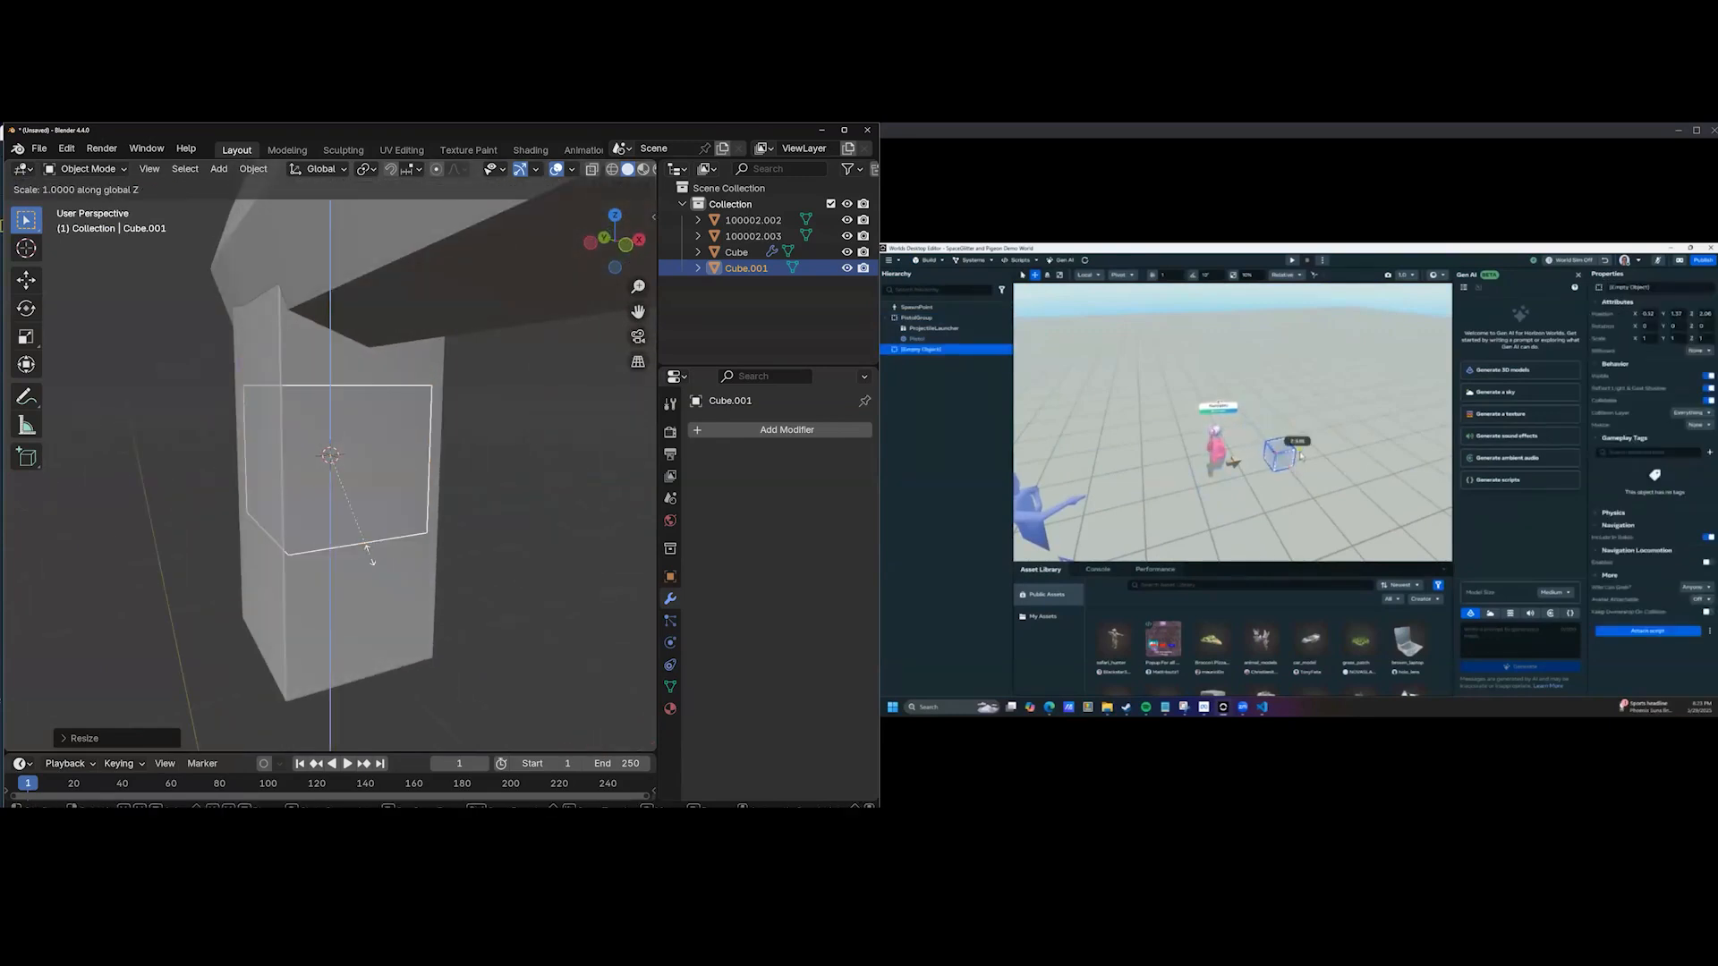
click(429, 721)
Delete the old imported grip block 100002.002 that surrounds the new cube.
middle_drag(341, 571, 379, 407)
click(385, 411)
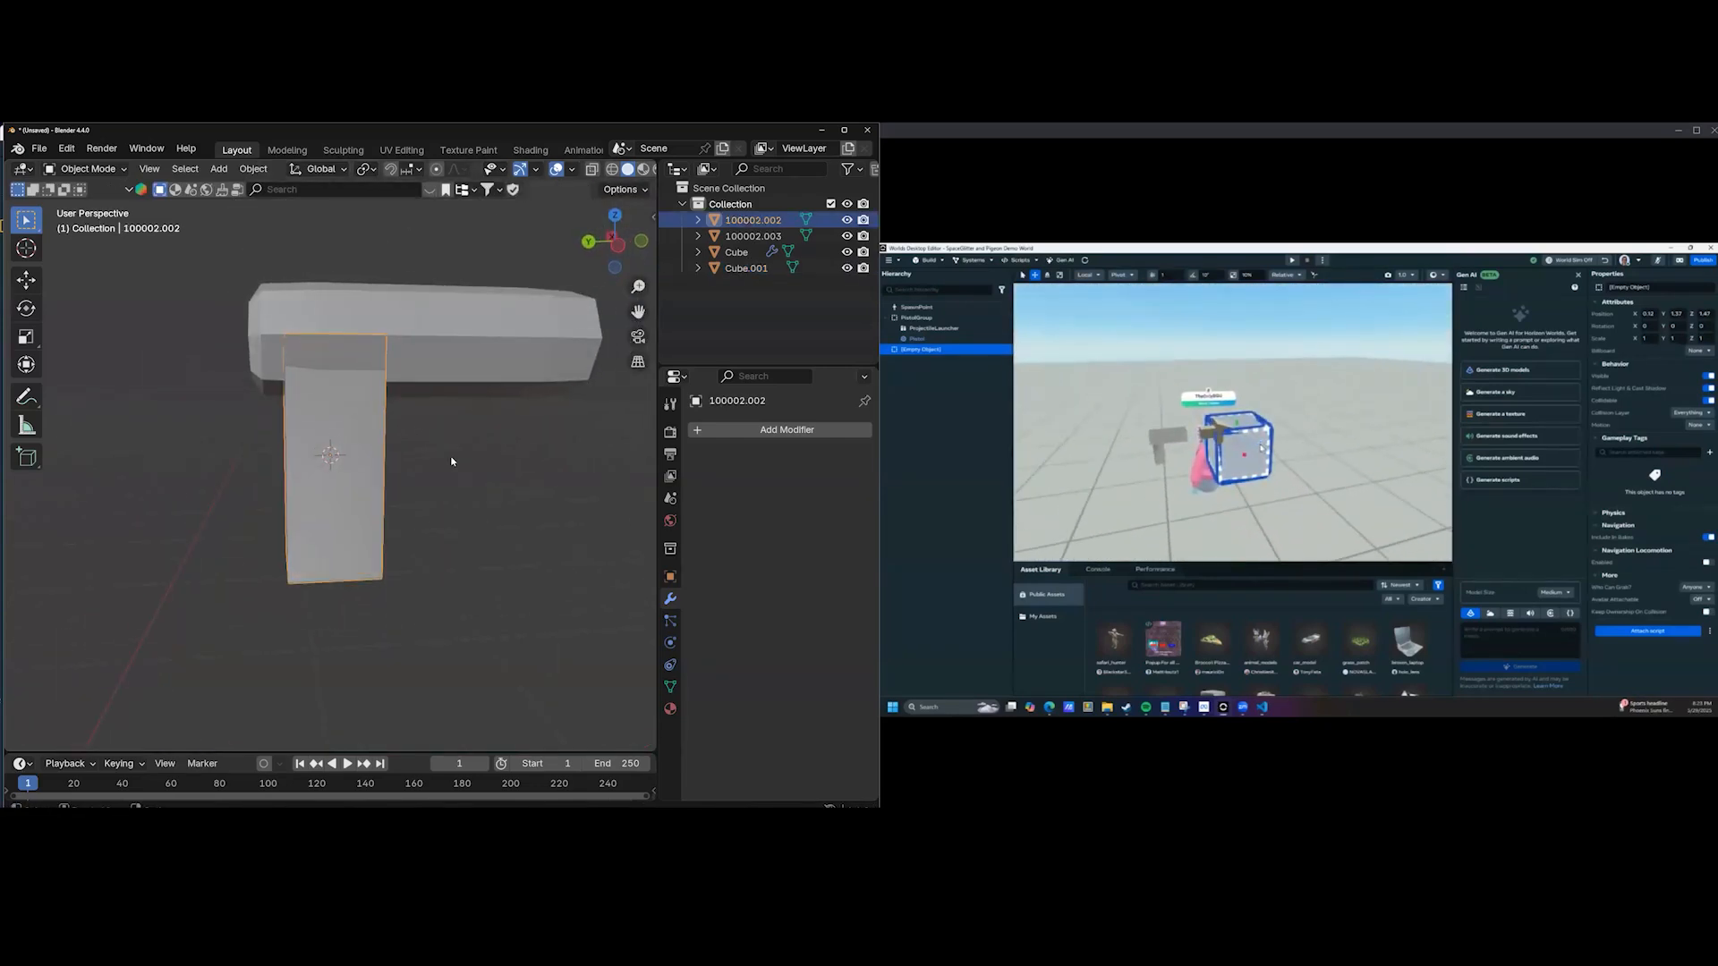
key(Delete)
Add a Subdivision Surface modifier to the new grip cube, Cube.001.
middle_drag(357, 412, 548, 487)
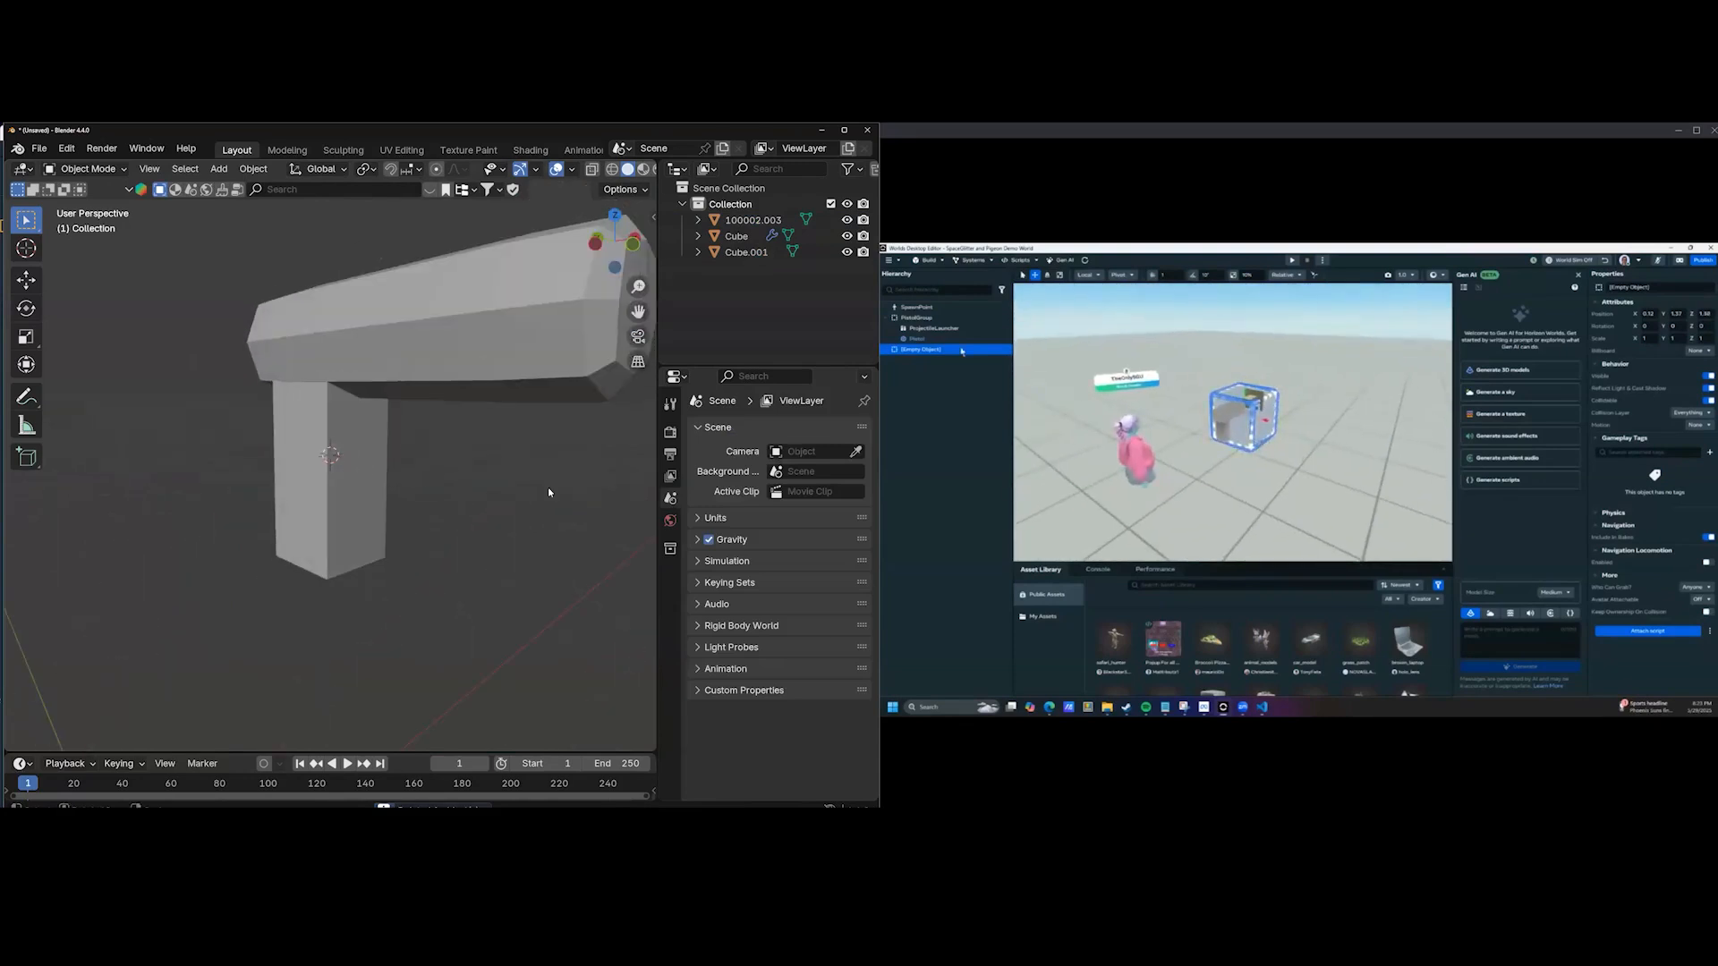
click(746, 252)
click(745, 432)
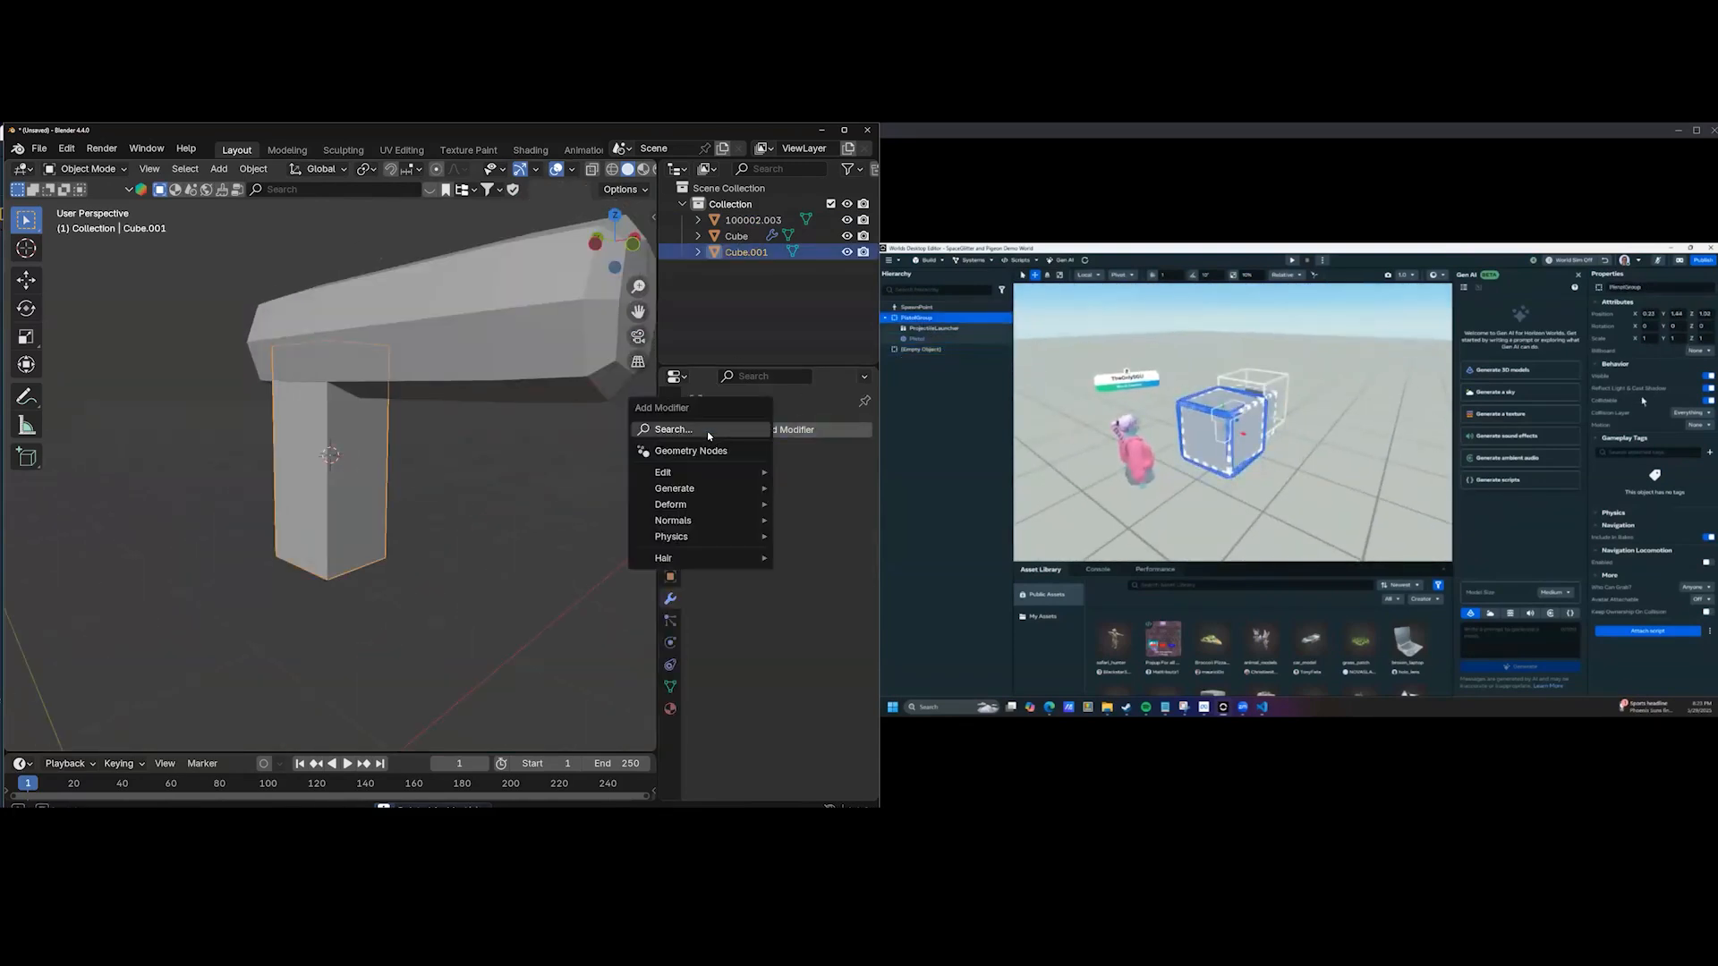
click(797, 431)
click(673, 429)
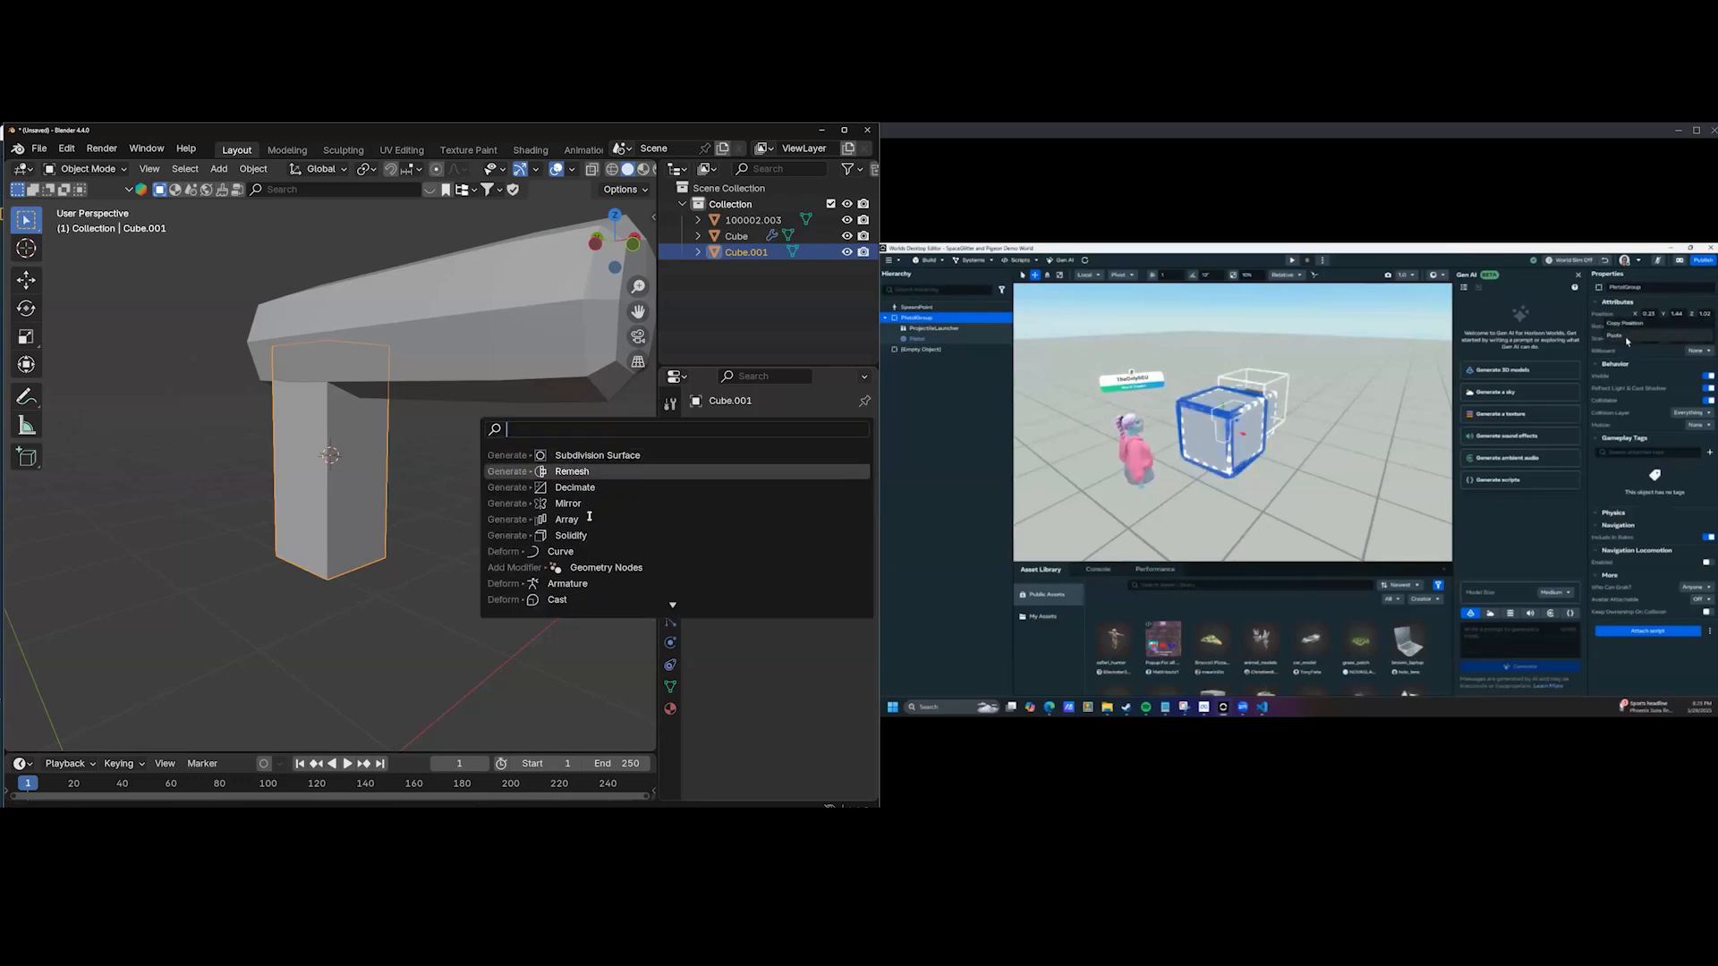
click(626, 455)
Enter Edit Mode on the grip cube, turn on X-ray display, and deselect all of its geometry.
middle_drag(399, 518, 553, 226)
key(Tab)
scroll(413, 379, down, 2)
middle_drag(441, 399, 474, 407)
scroll(550, 170, down, 3)
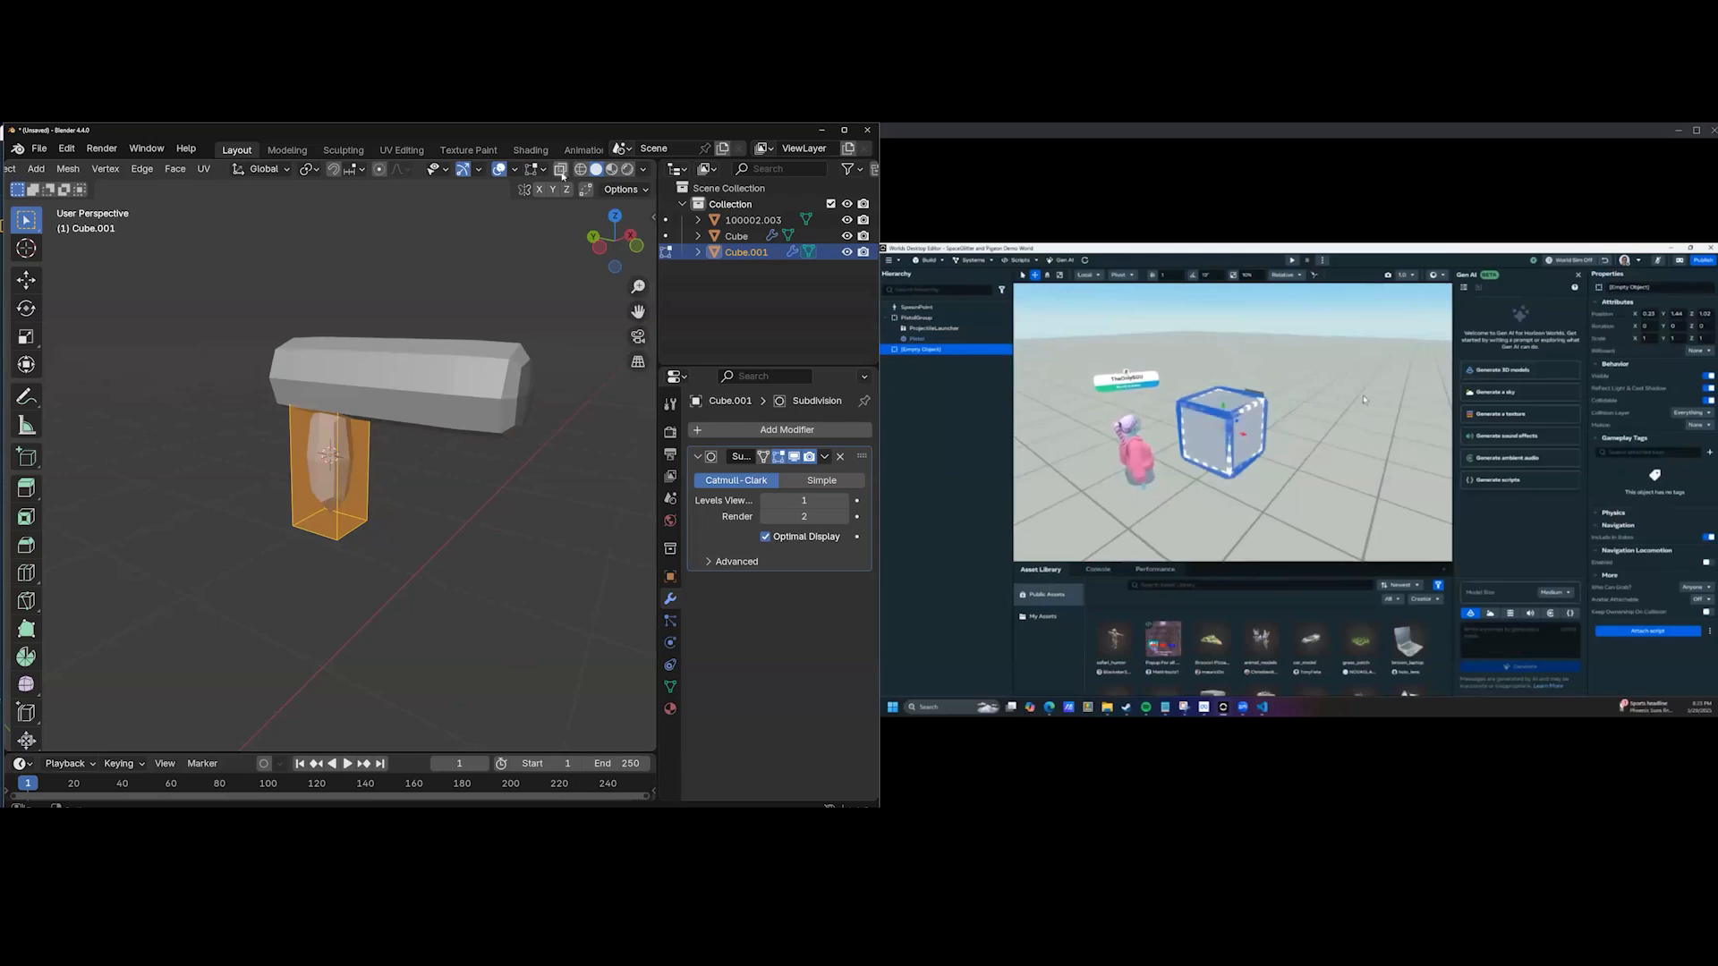
click(561, 170)
scroll(307, 436, up, 5)
middle_drag(307, 437, 359, 517)
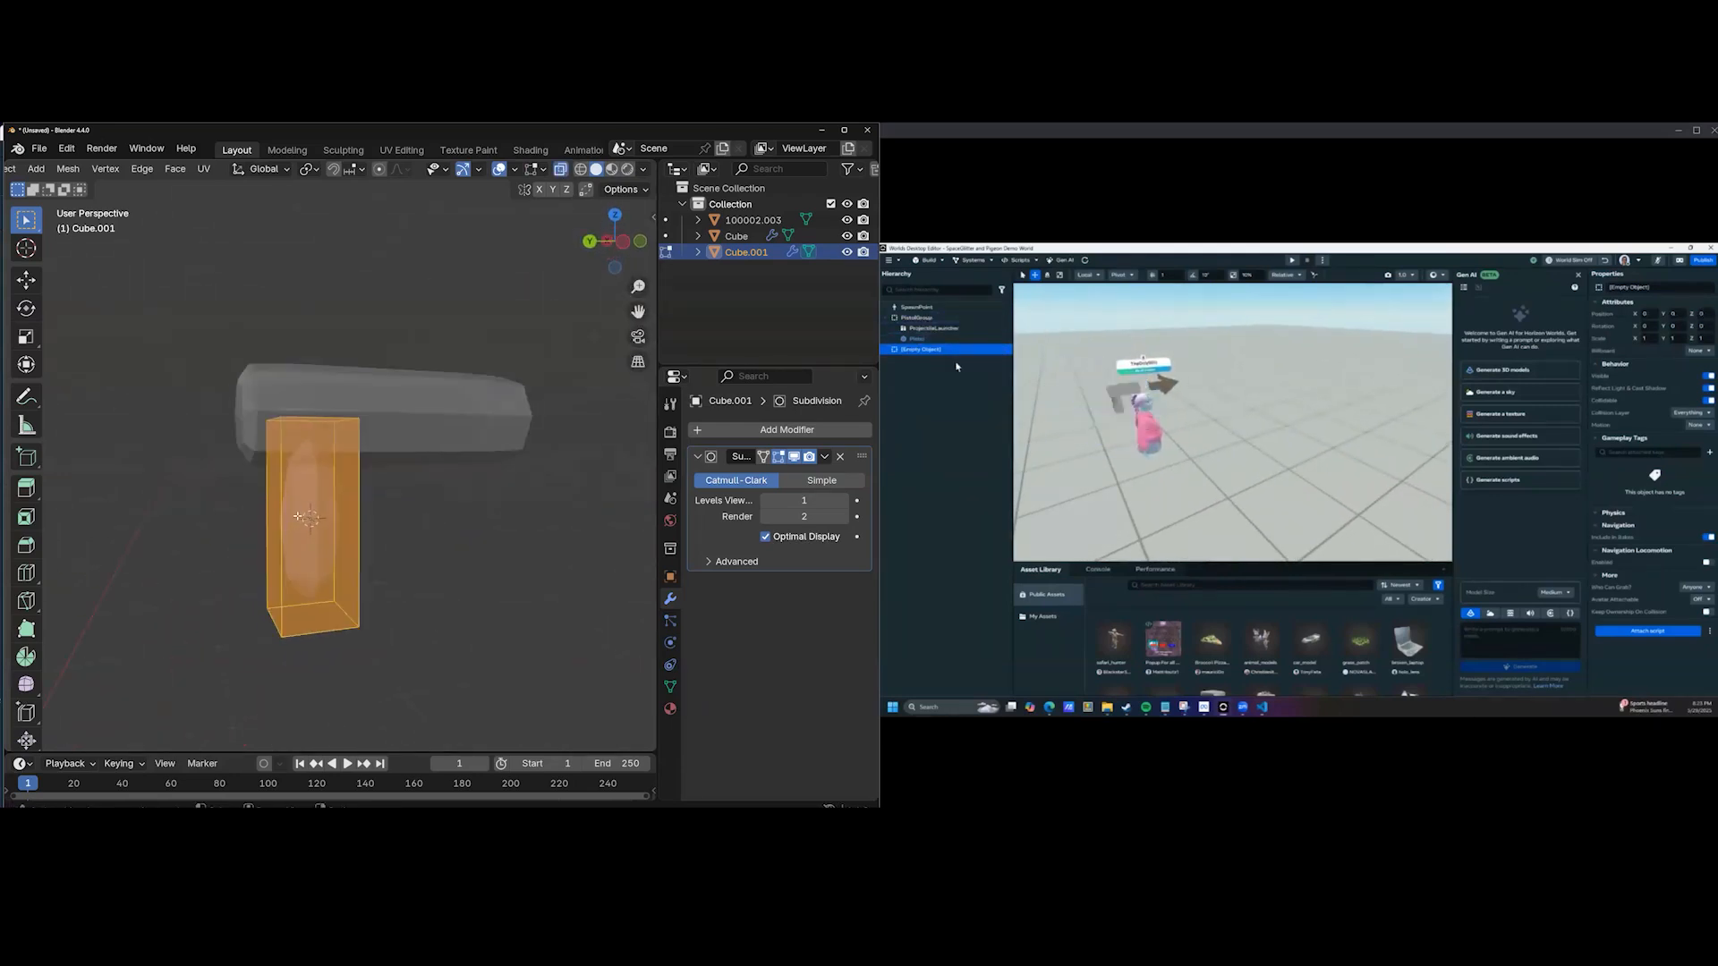
key(alt+a)
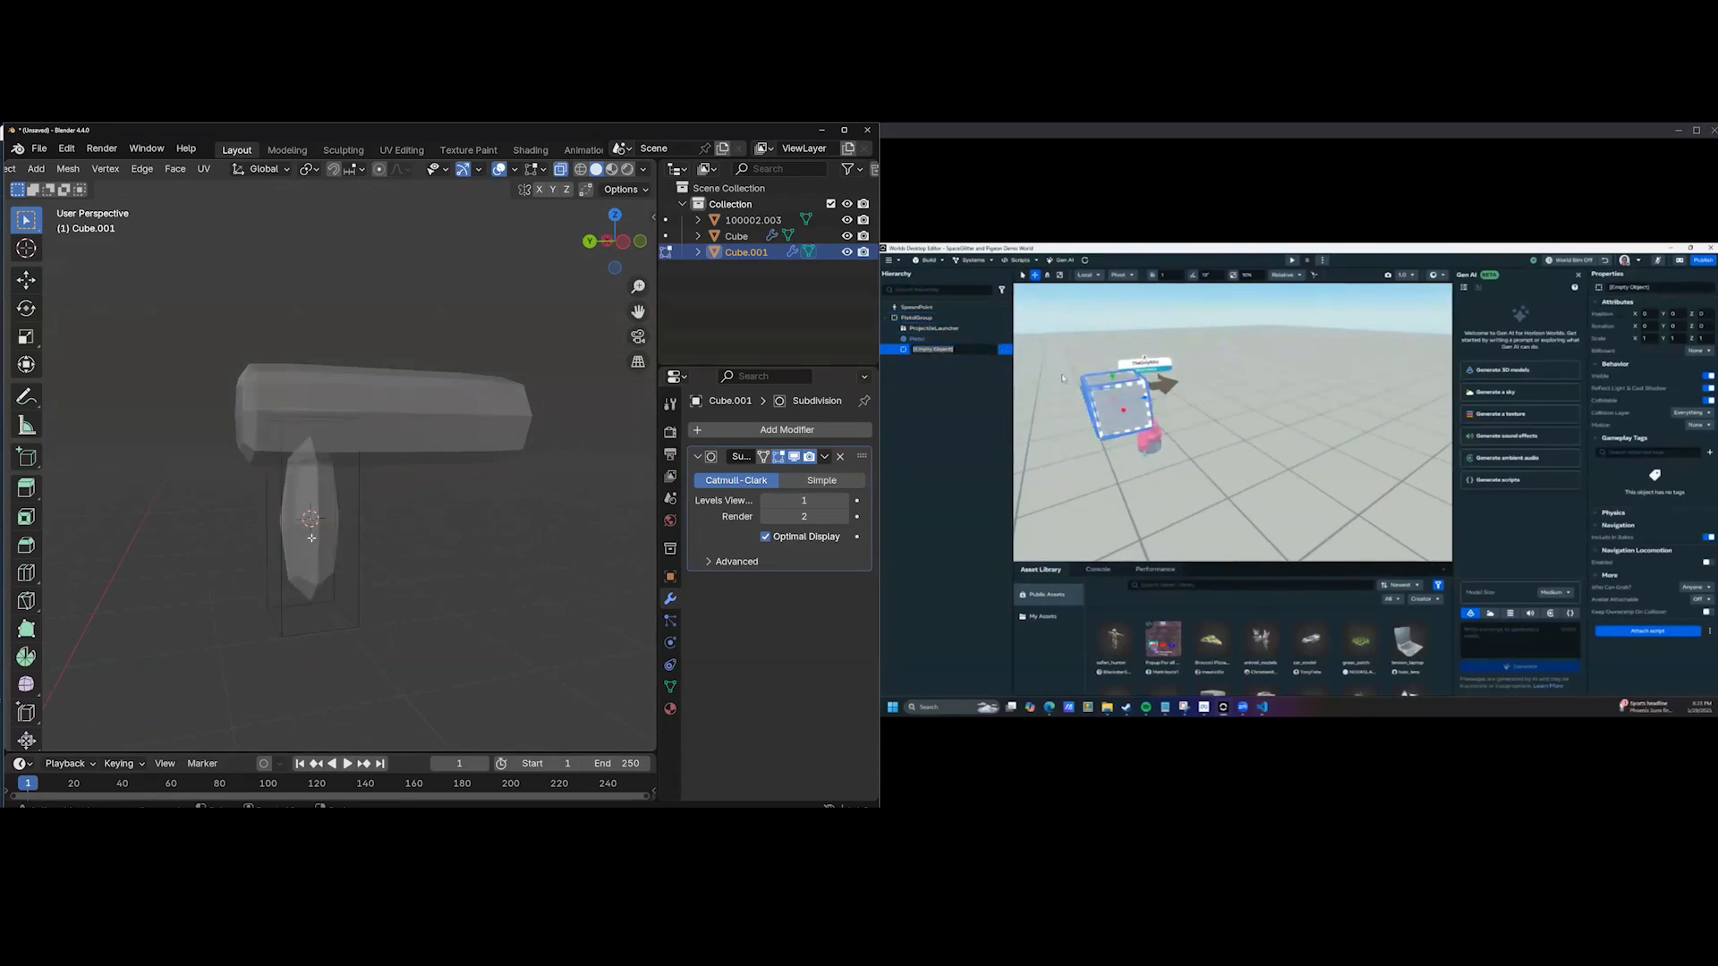
Add two loop cuts around the grip cube, one slid toward the upper end and one toward the lower end.
key(ctrl+r)
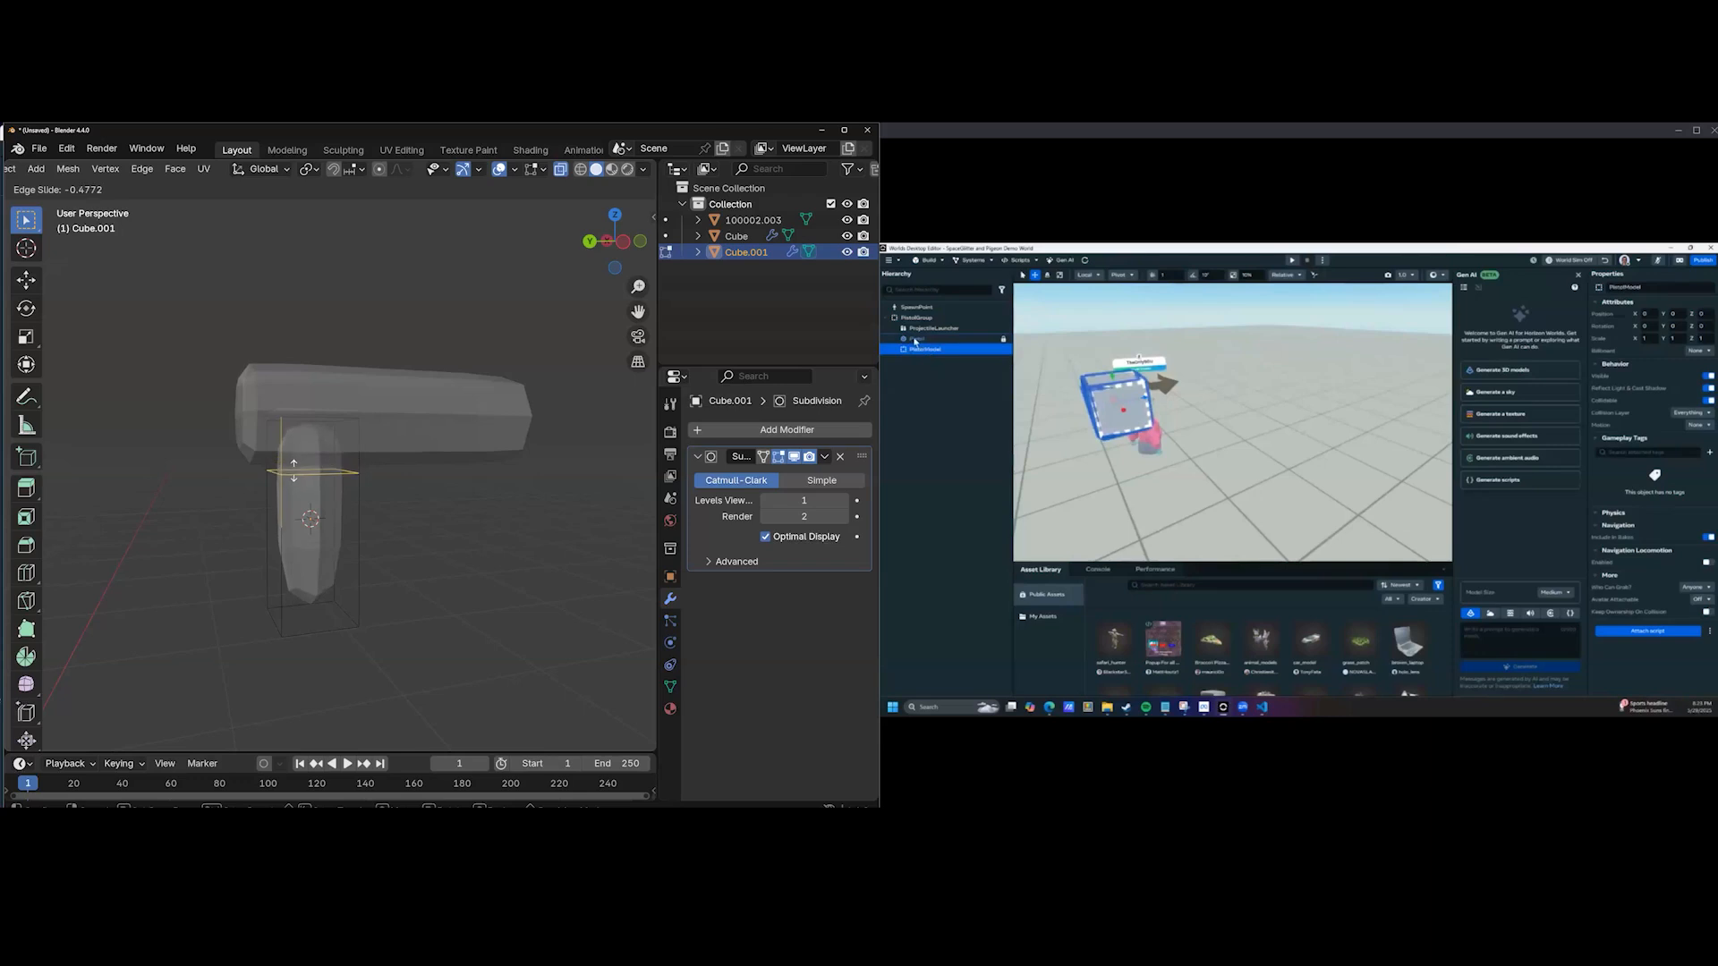
click(293, 471)
middle_drag(293, 474, 298, 522)
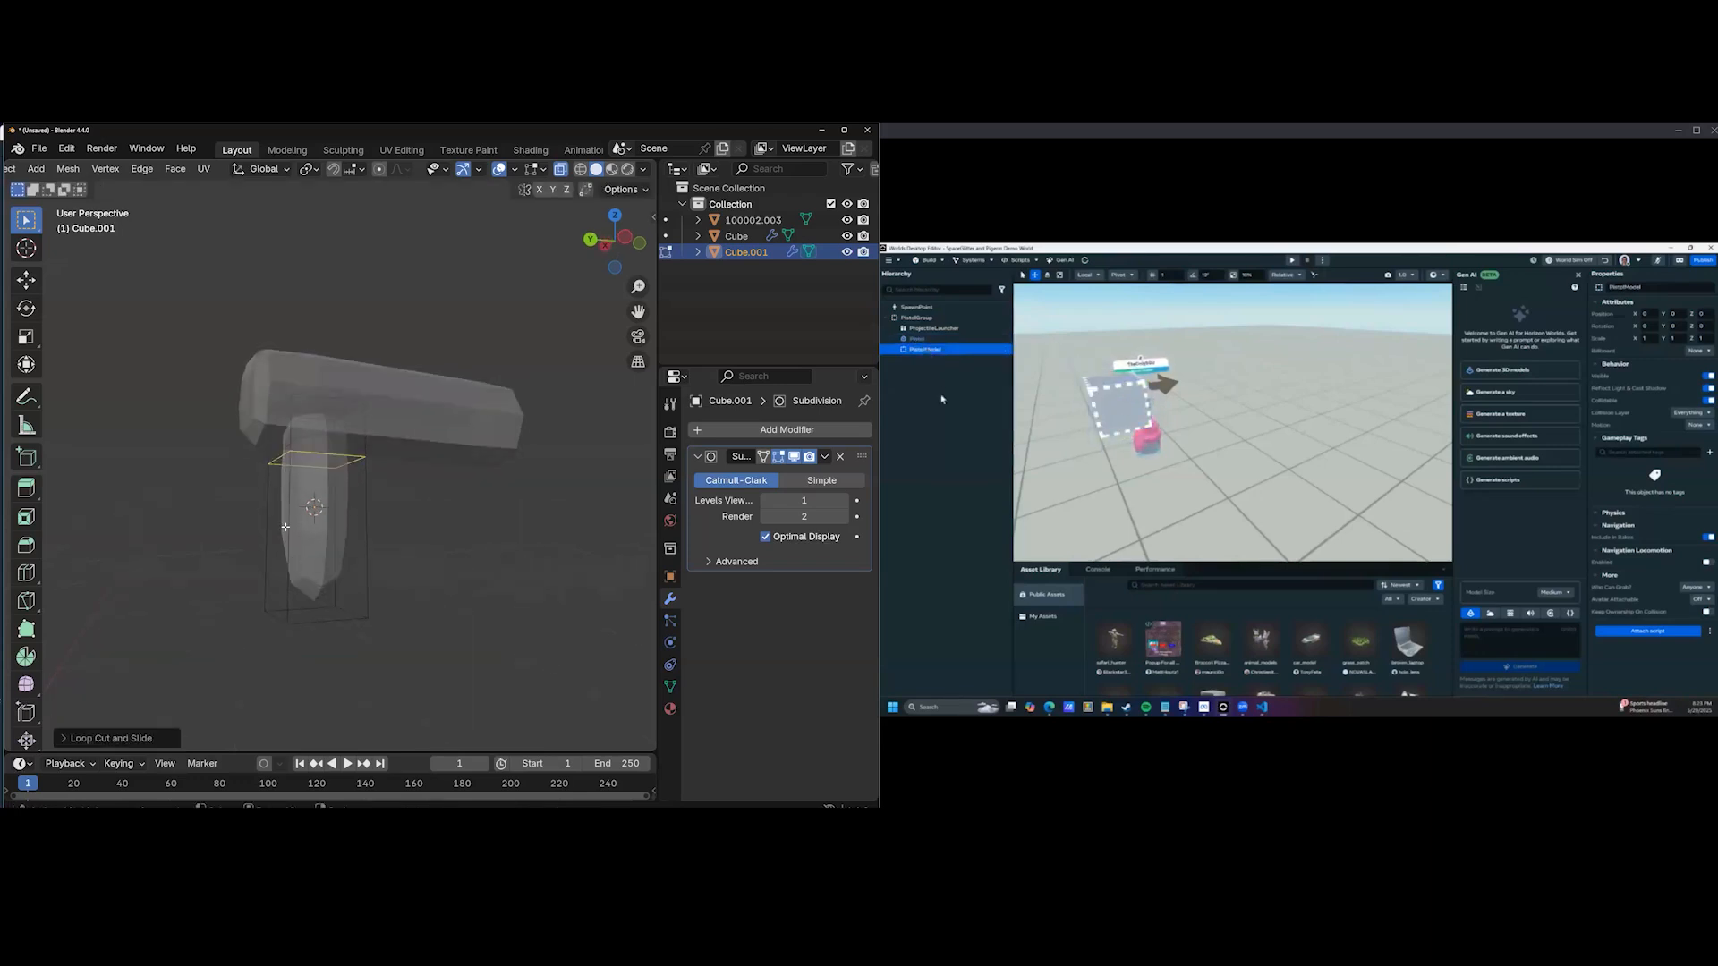
key(ctrl+r)
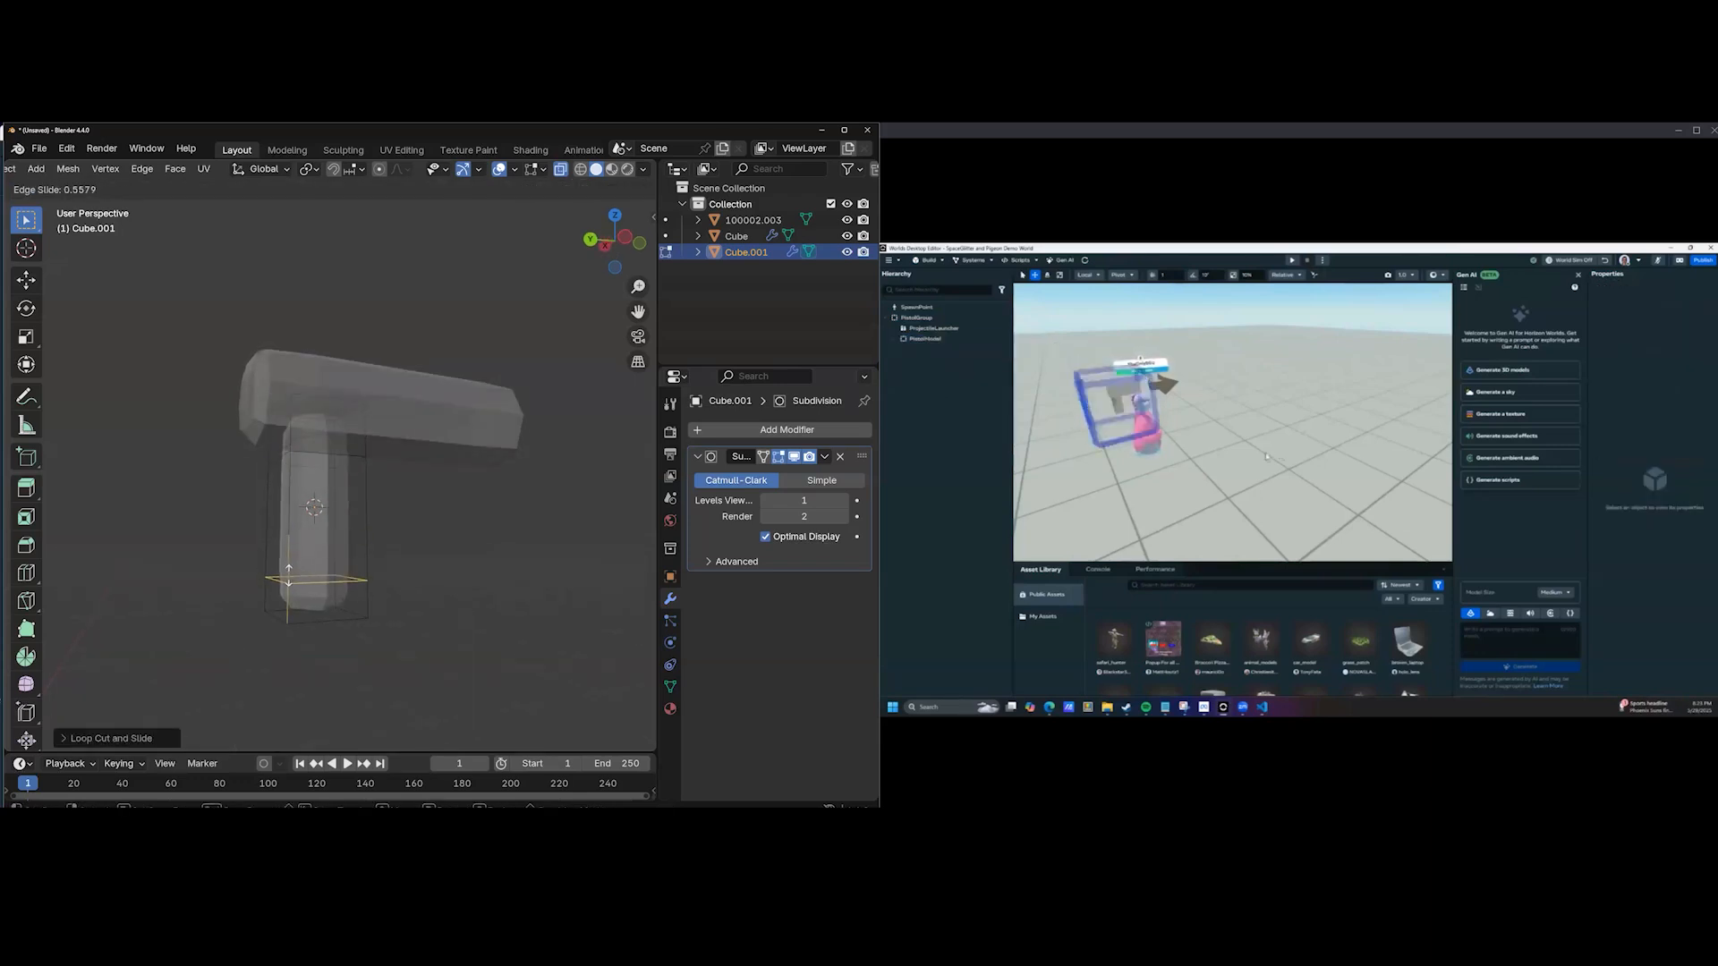
click(484, 540)
middle_drag(483, 541, 475, 192)
Switch to face selection and select the top face of the grip cube.
scroll(355, 545, up, 4)
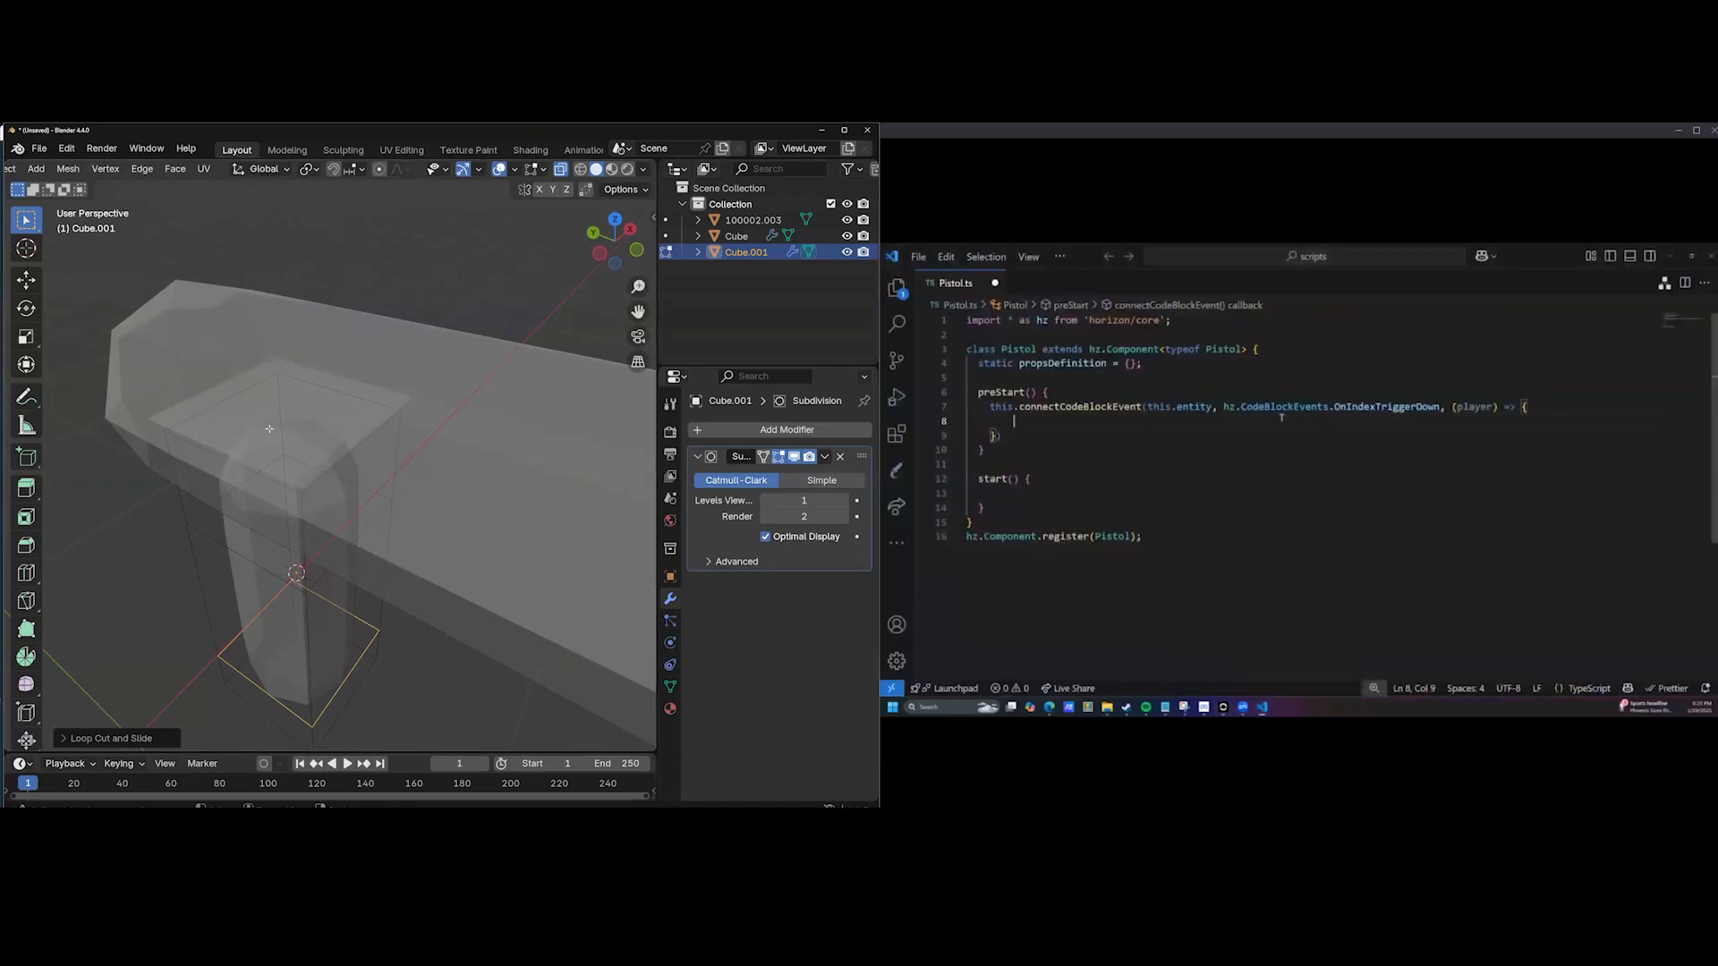
scroll(385, 404, down, 3)
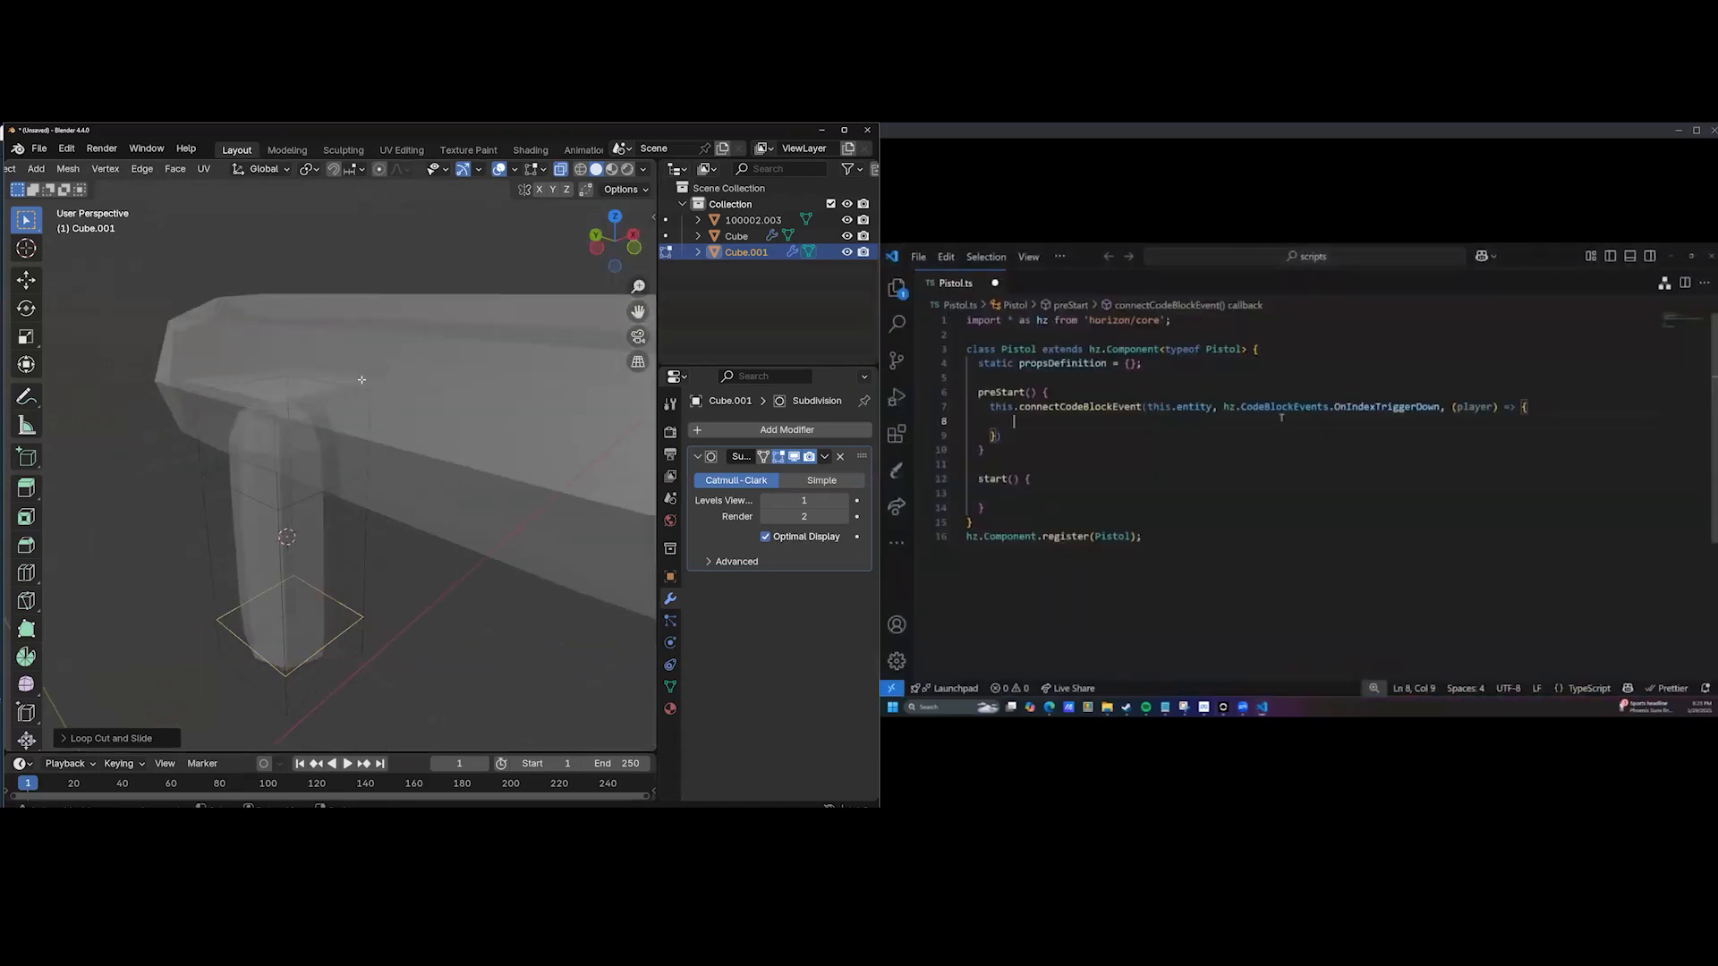
middle_drag(393, 409, 171, 212)
middle_drag(301, 392, 365, 386)
click(161, 169)
In Pistol.ts in VS Code, start a launcher entry with an opening brace inside propsDefinition.
key(Return)
text(projectile)
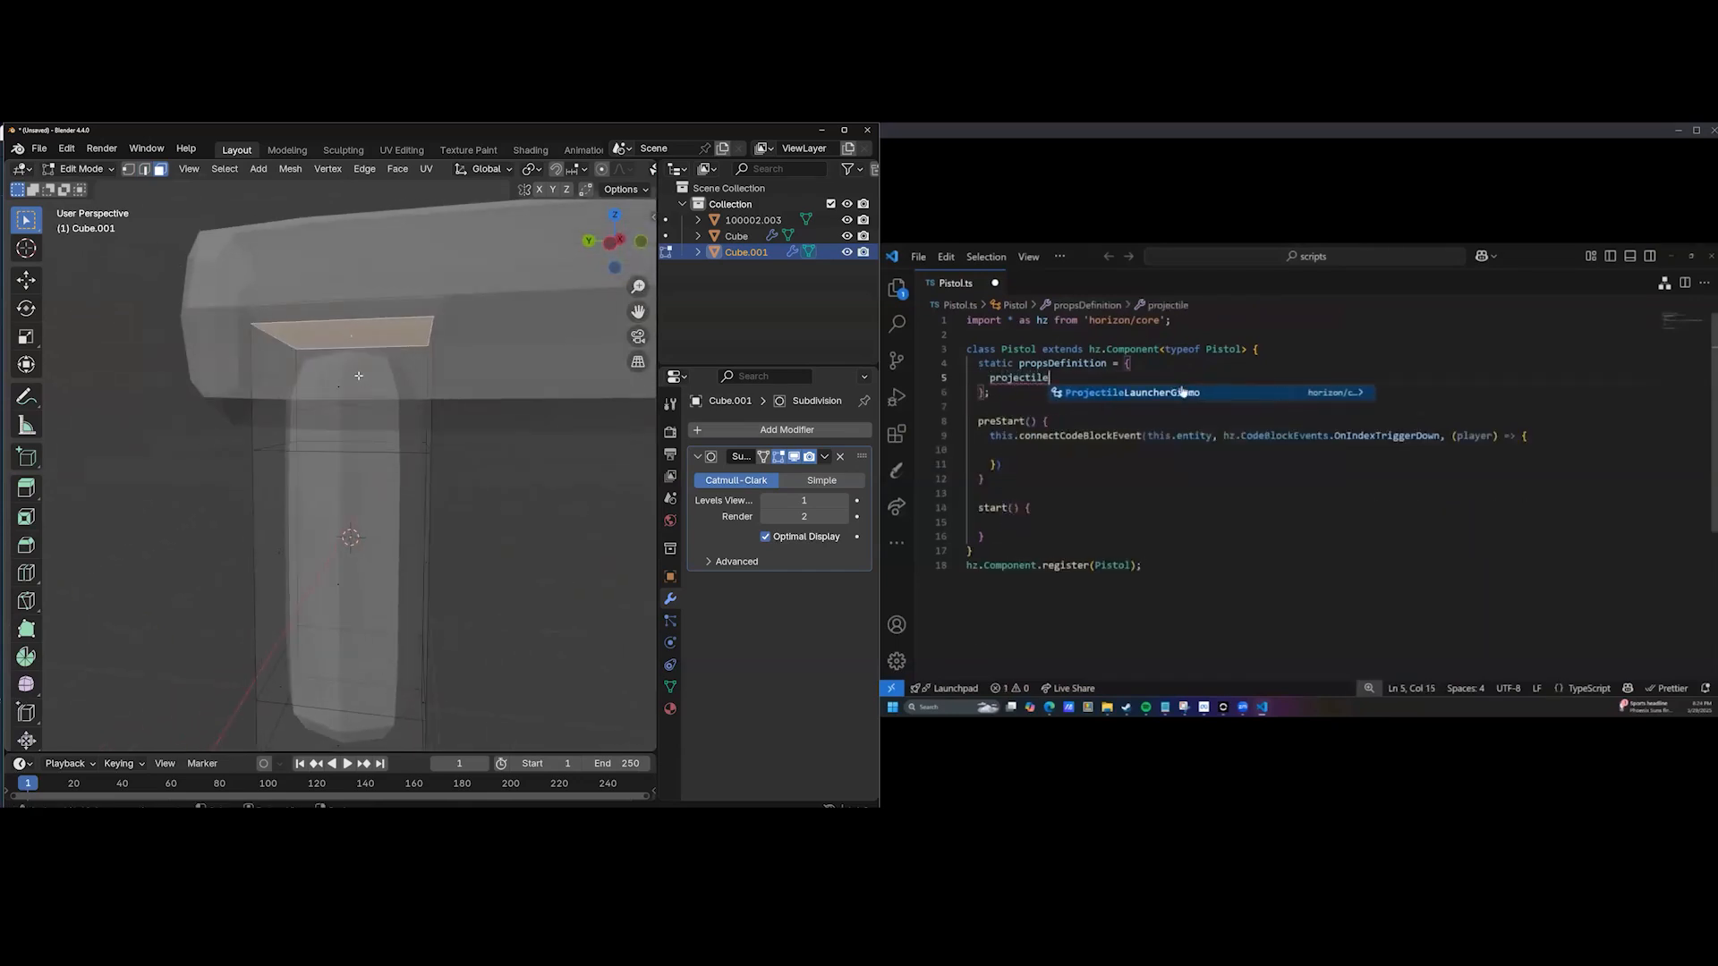
text(gz)
key(BackSpace)
key(BackSpace)
key(BackSpace)
key(BackSpace)
key(BackSpace)
key(BackSpace)
key(BackSpace)
key(BackSpace)
key(BackSpace)
key(BackSpace)
text(lau)
text(: {)
Define the launcher property's type as hz.PropTypes.Entity.
middle_drag(417, 470, 357, 415)
scroll(400, 474, down, 1)
text(type: prop)
key(Down)
key(Down)
key(Return)
text(.PropTypes.en)
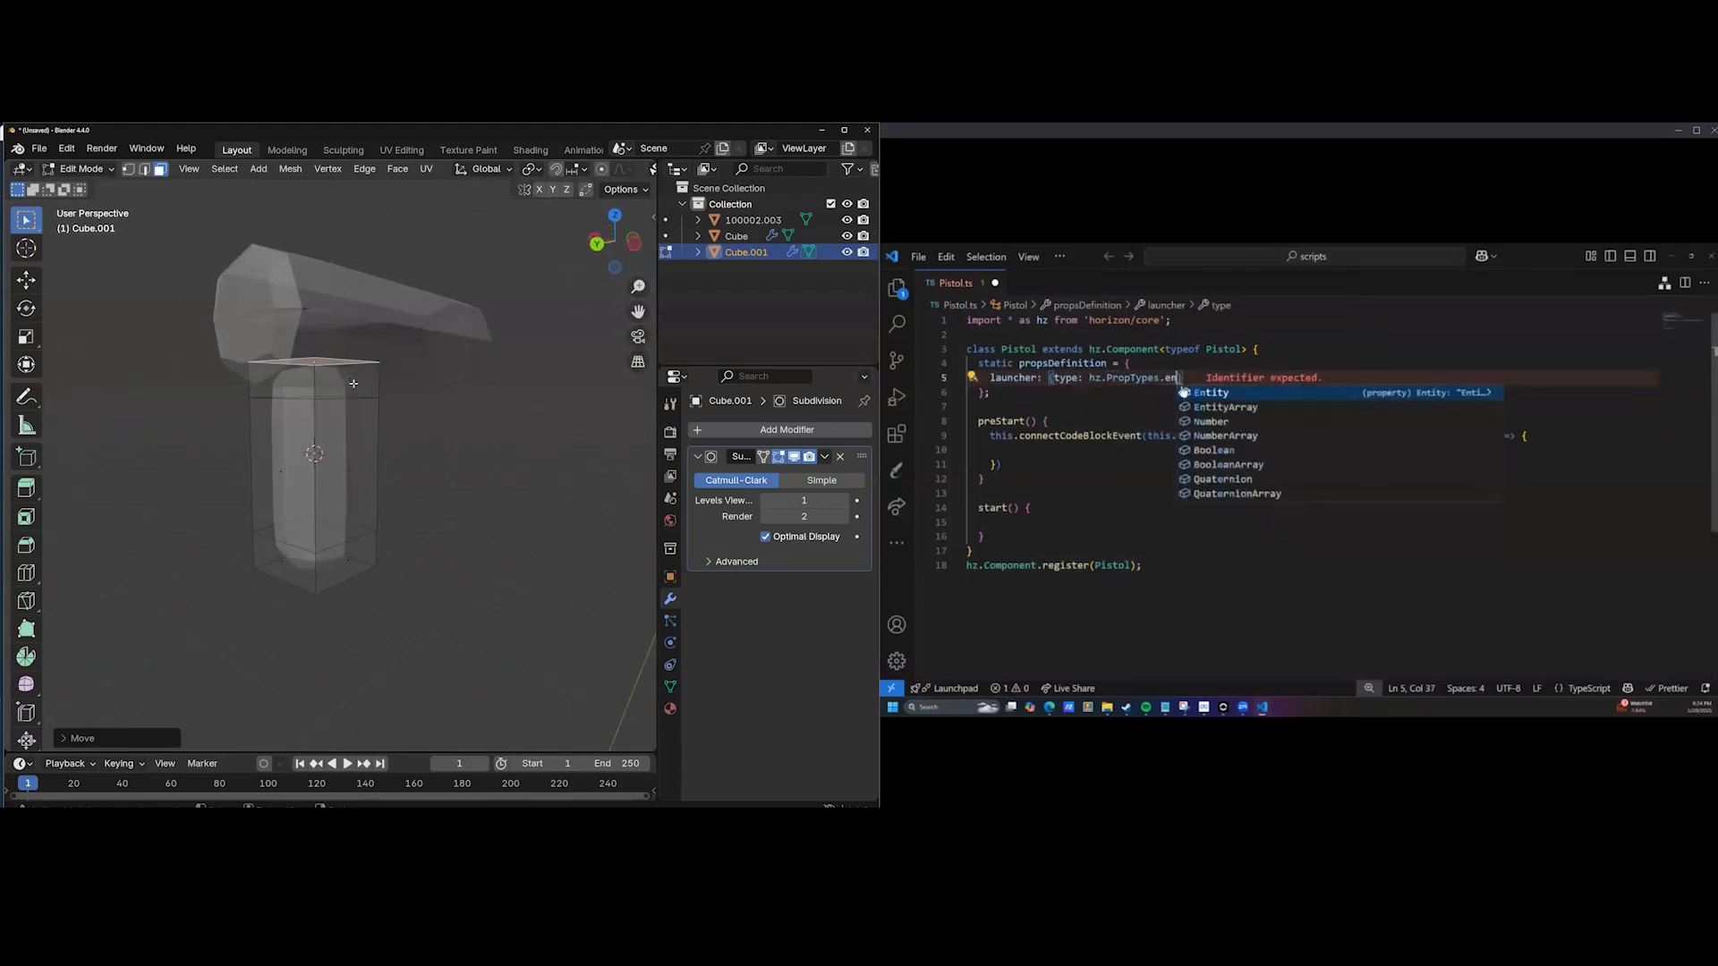
In Blender, select all the faces on the two opposite X sides of the grip cube.
click(349, 382)
shift+click(351, 466)
shift+click(349, 557)
middle_drag(401, 522, 350, 439)
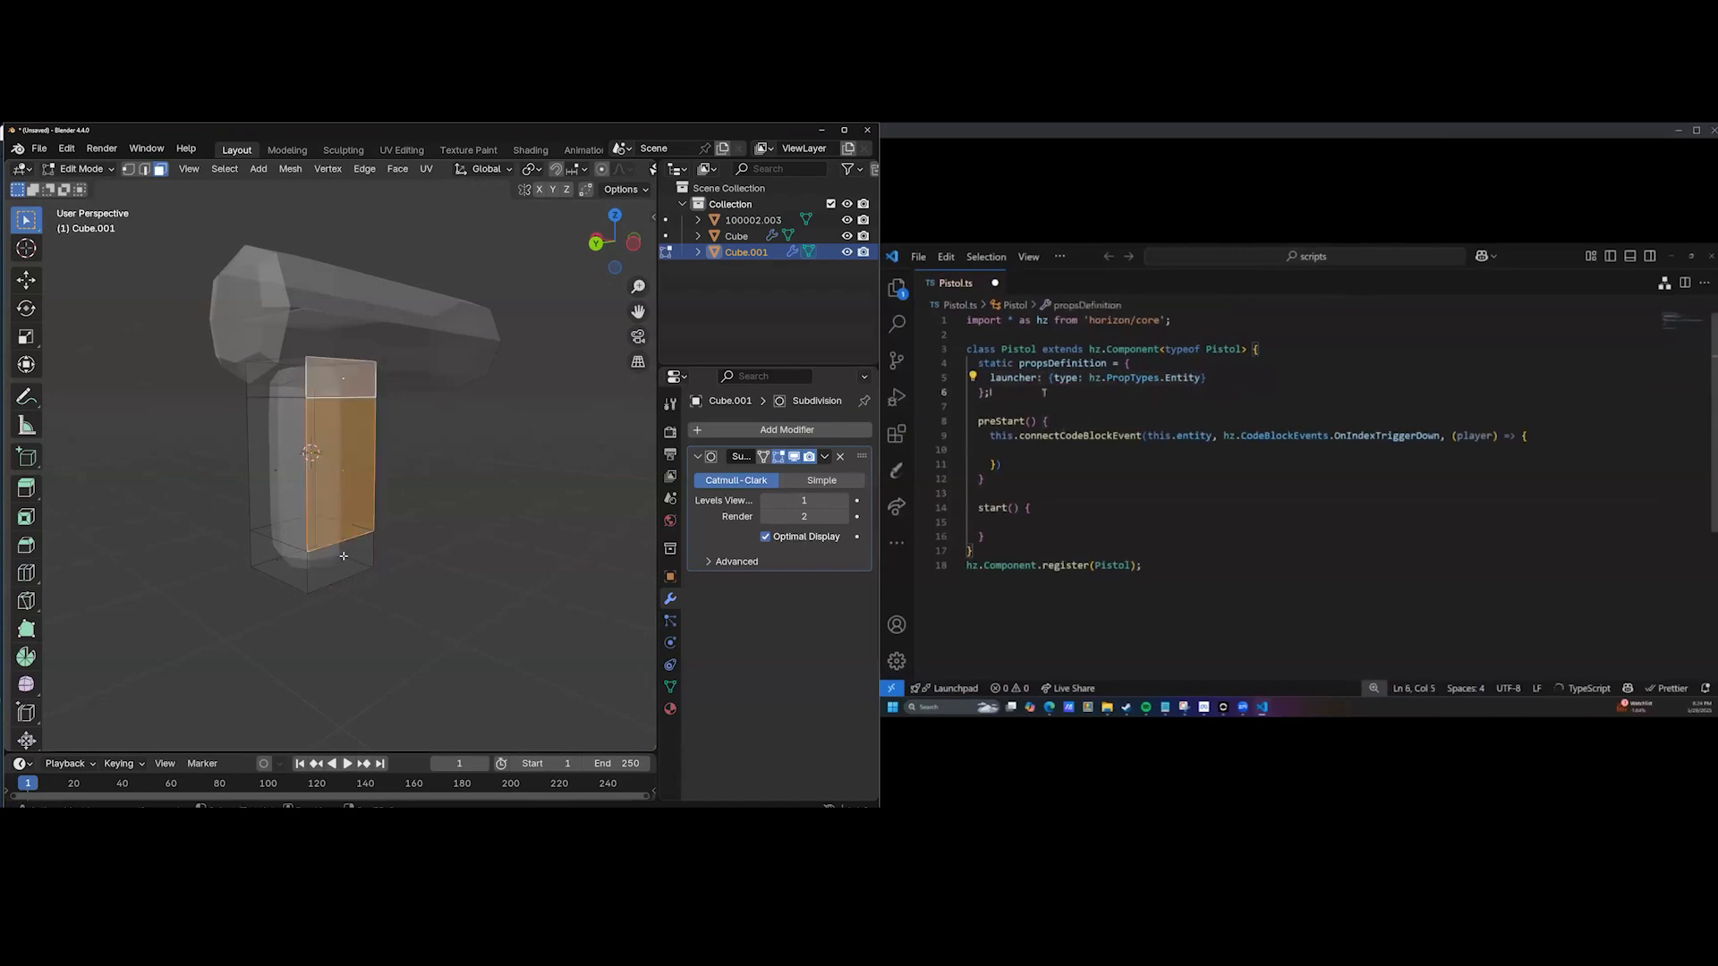
middle_drag(344, 555, 280, 471)
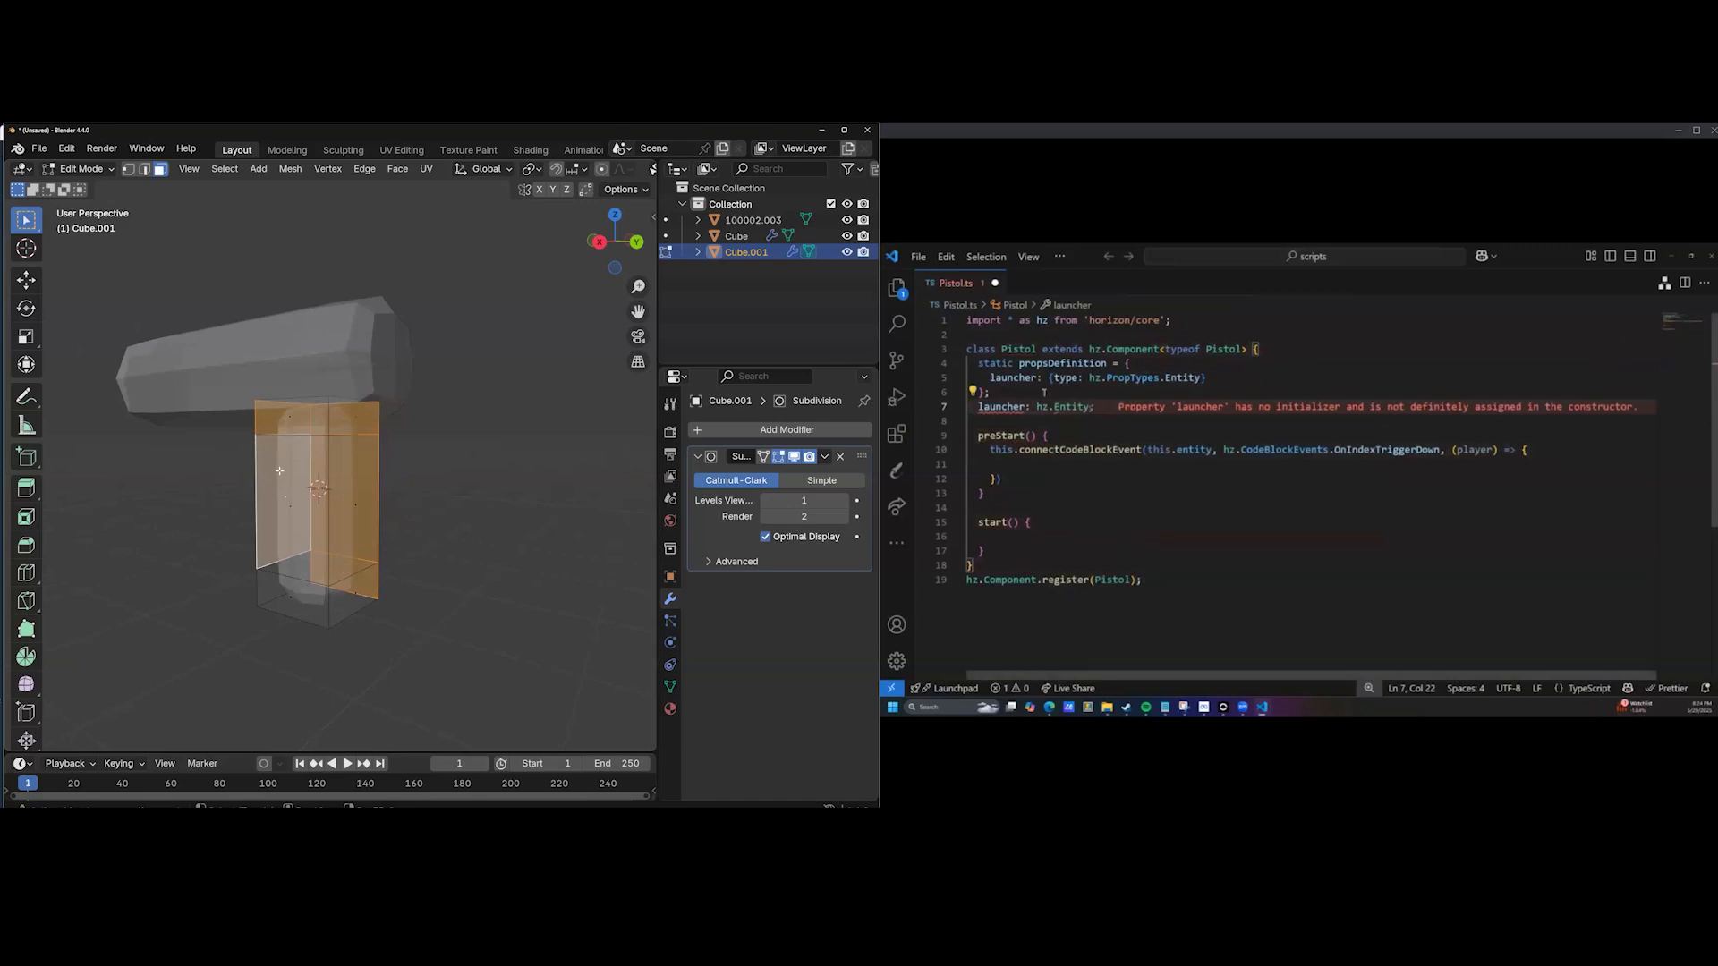
middle_drag(296, 597, 488, 468)
shift+click(338, 412)
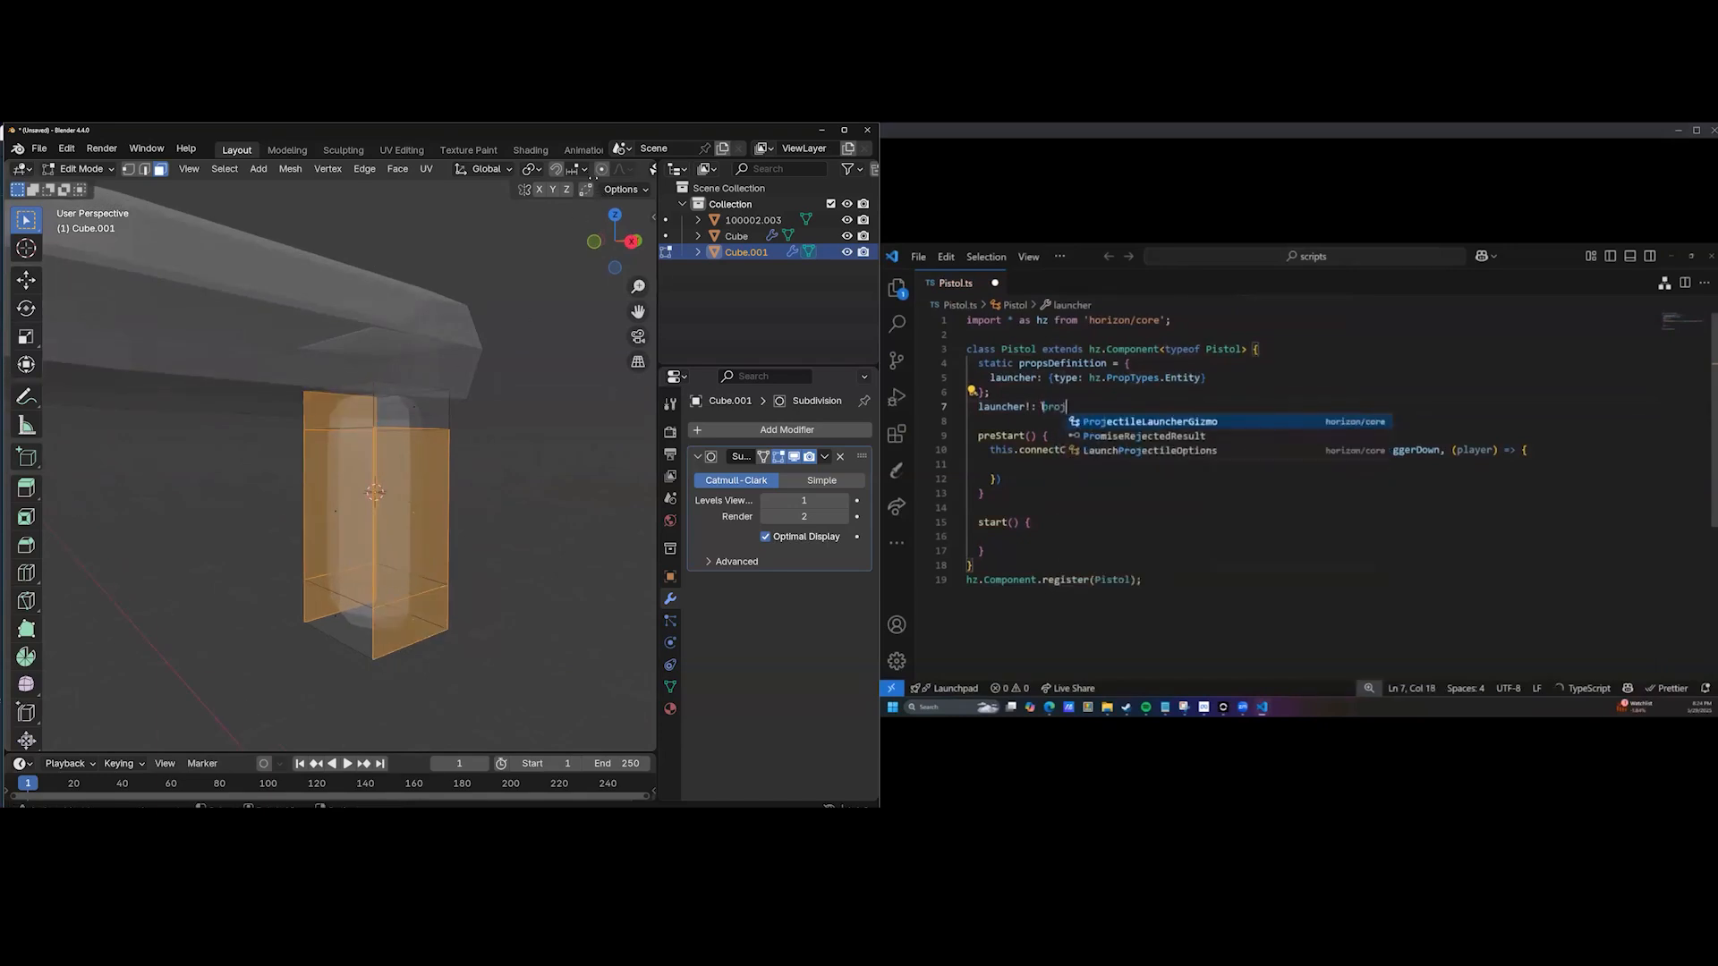
Turn off X-ray display, scale the selected grip side faces along X, and deselect them.
scroll(595, 170, down, 4)
click(573, 169)
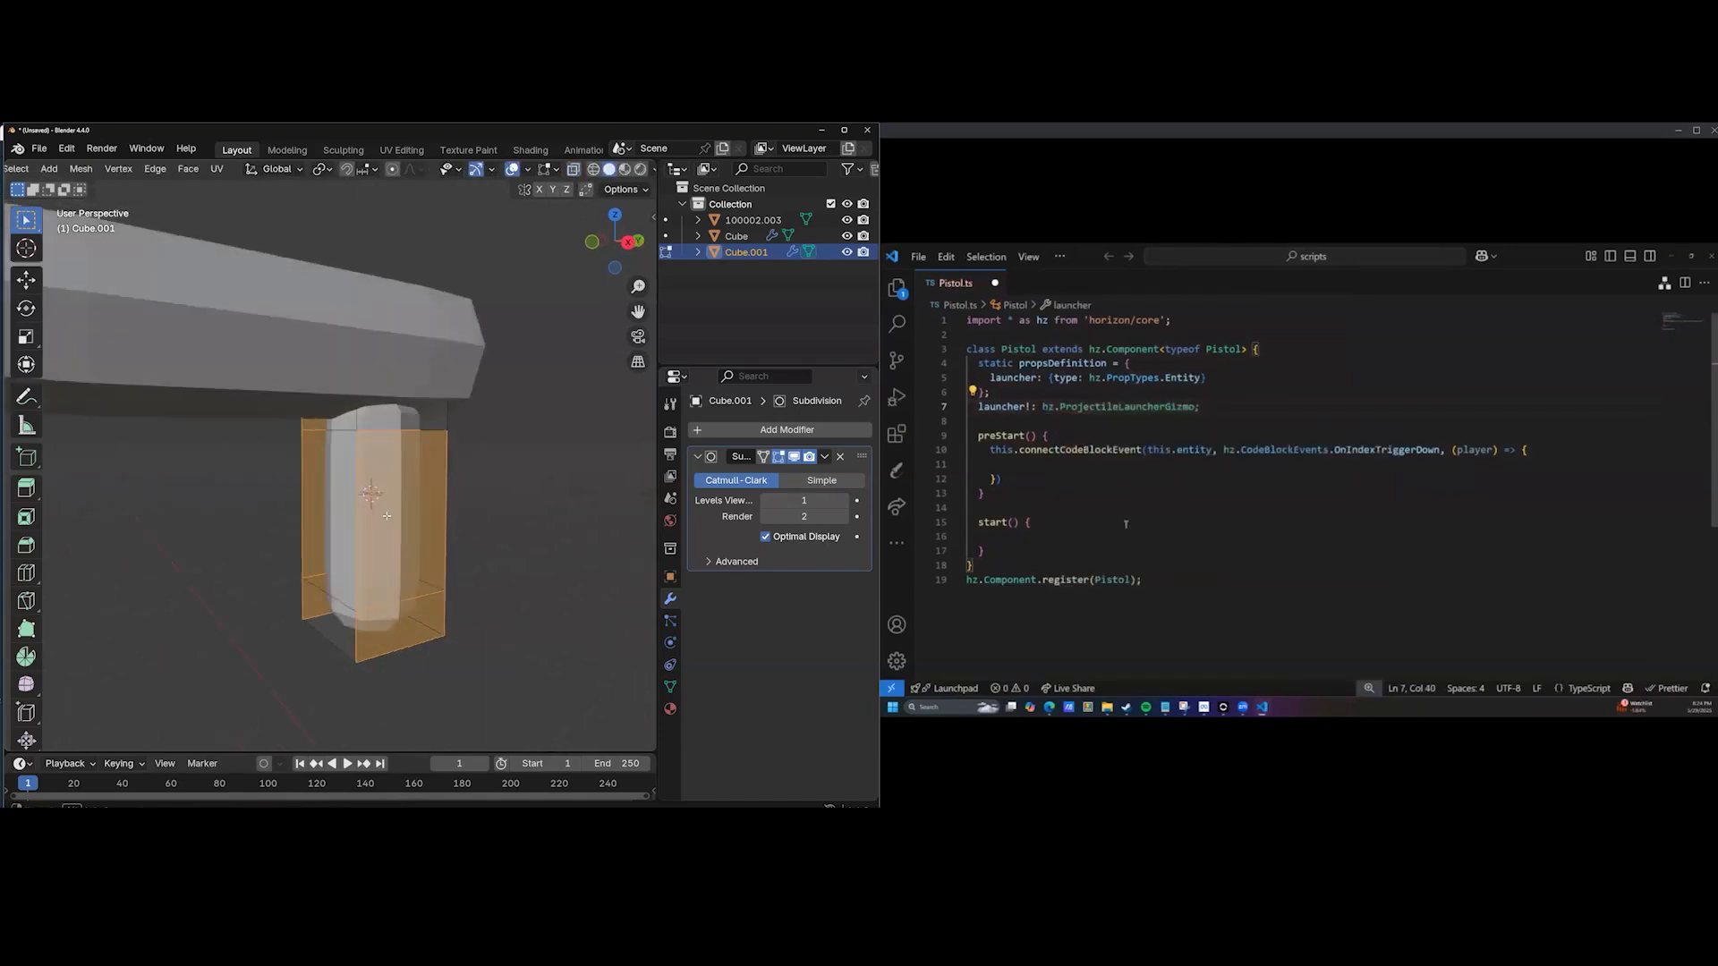
mouse_move(387, 515)
middle_down()
mouse_move(346, 507)
mouse_move(378, 515)
middle_up()
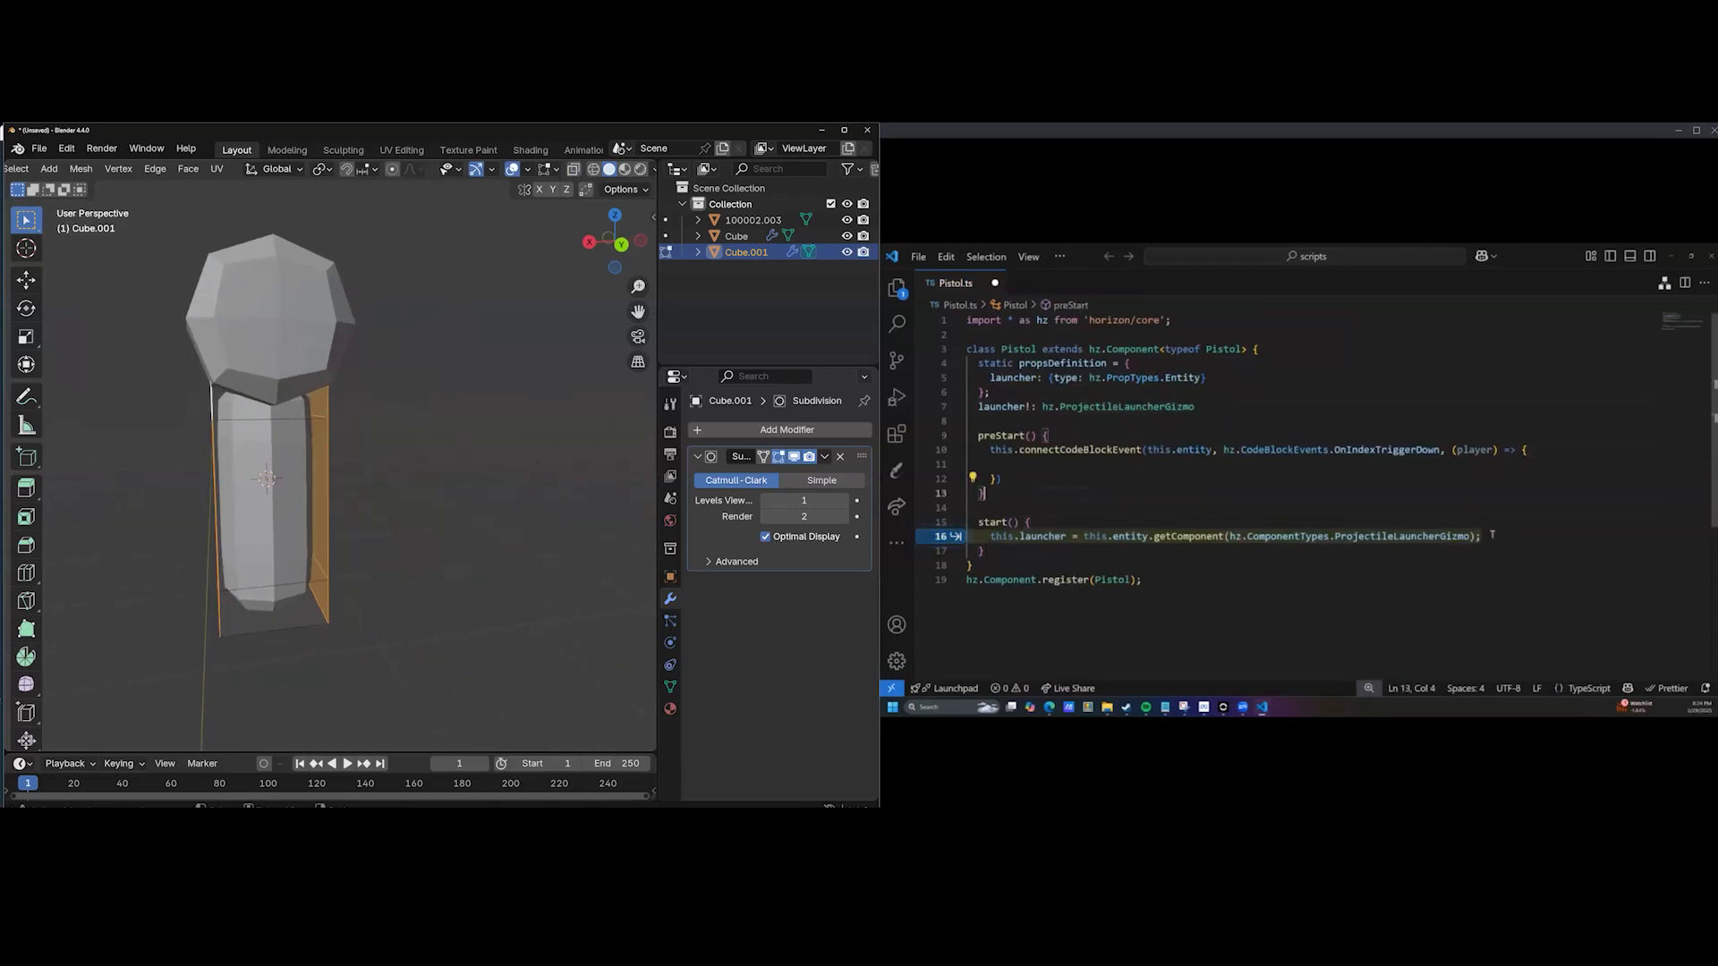
key(s)
key(x)
click(370, 524)
middle_drag(373, 528, 457, 540)
scroll(410, 537, down, 3)
scroll(426, 573, up, 2)
click(453, 510)
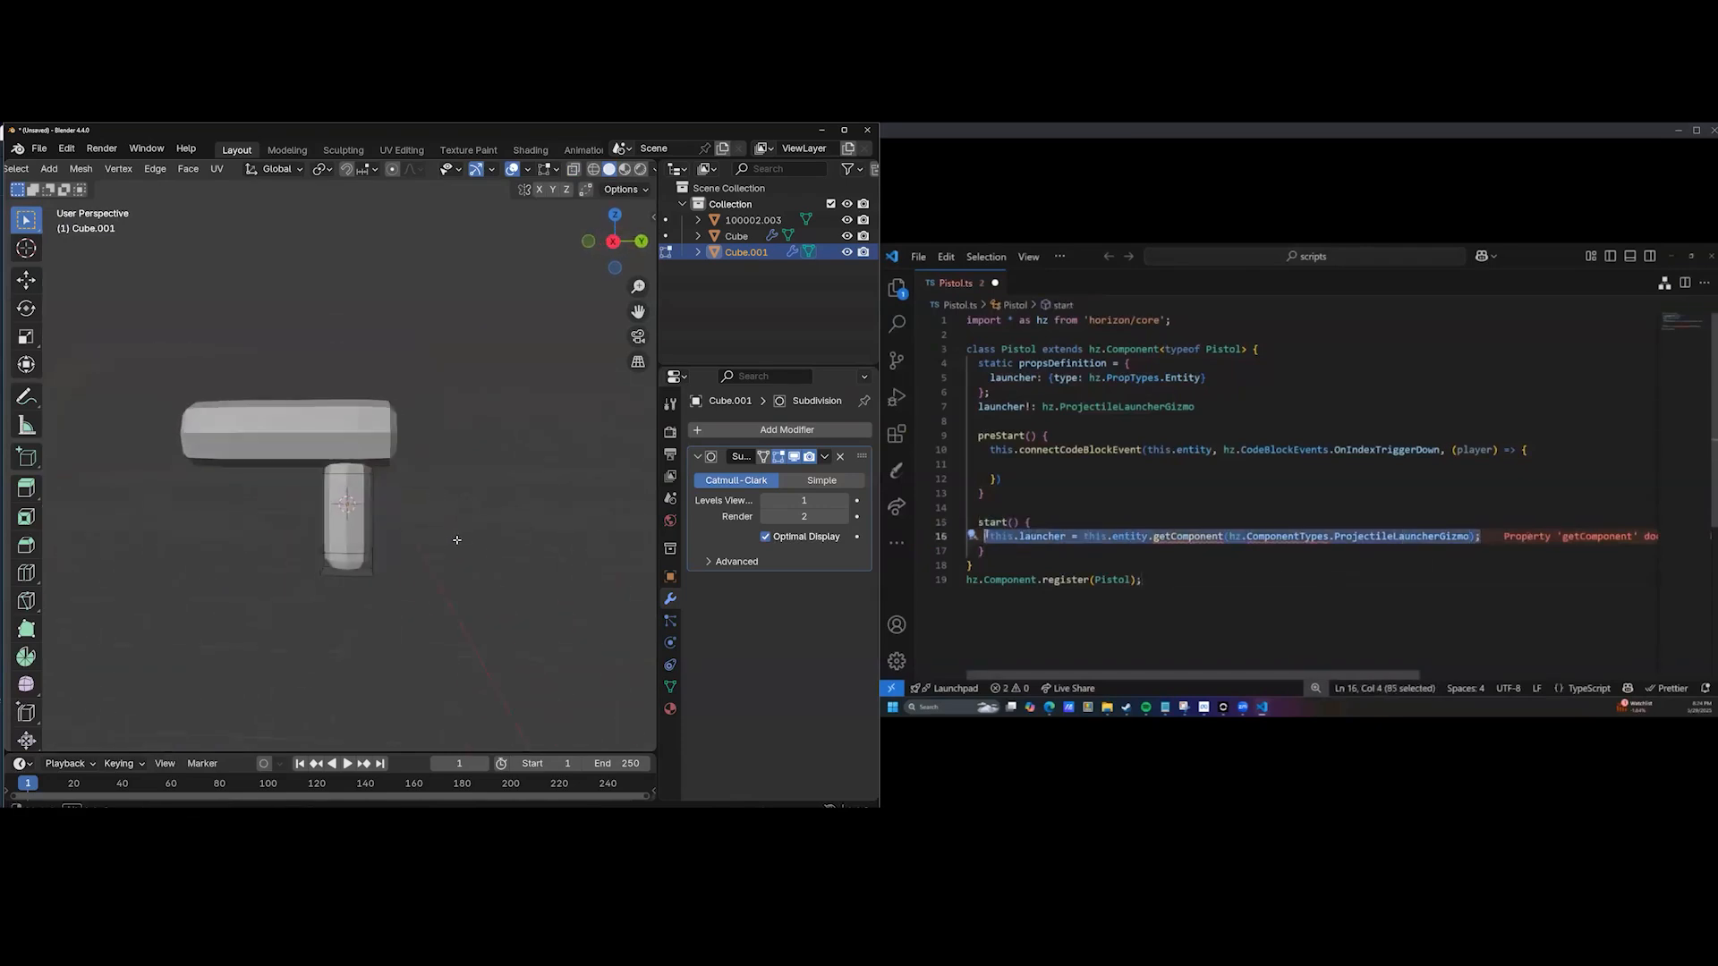
Leave mesh editing, select all objects in the scene, and join them into one mesh.
key(Tab)
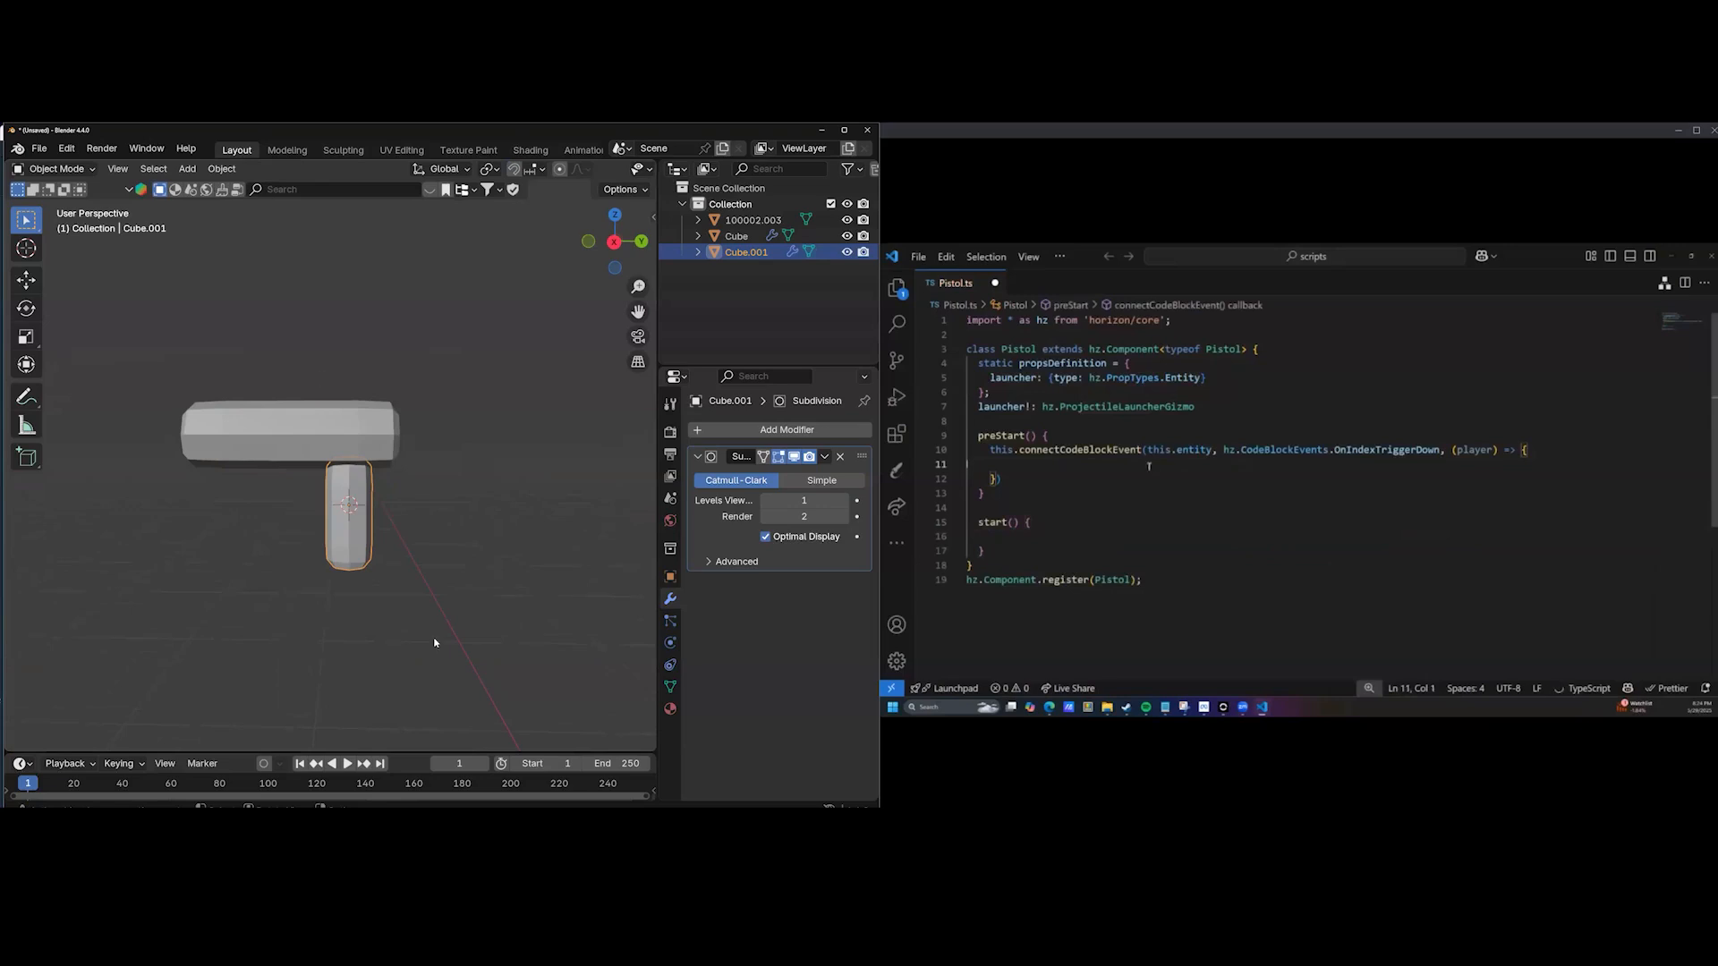
key(a)
middle_drag(388, 593, 395, 567)
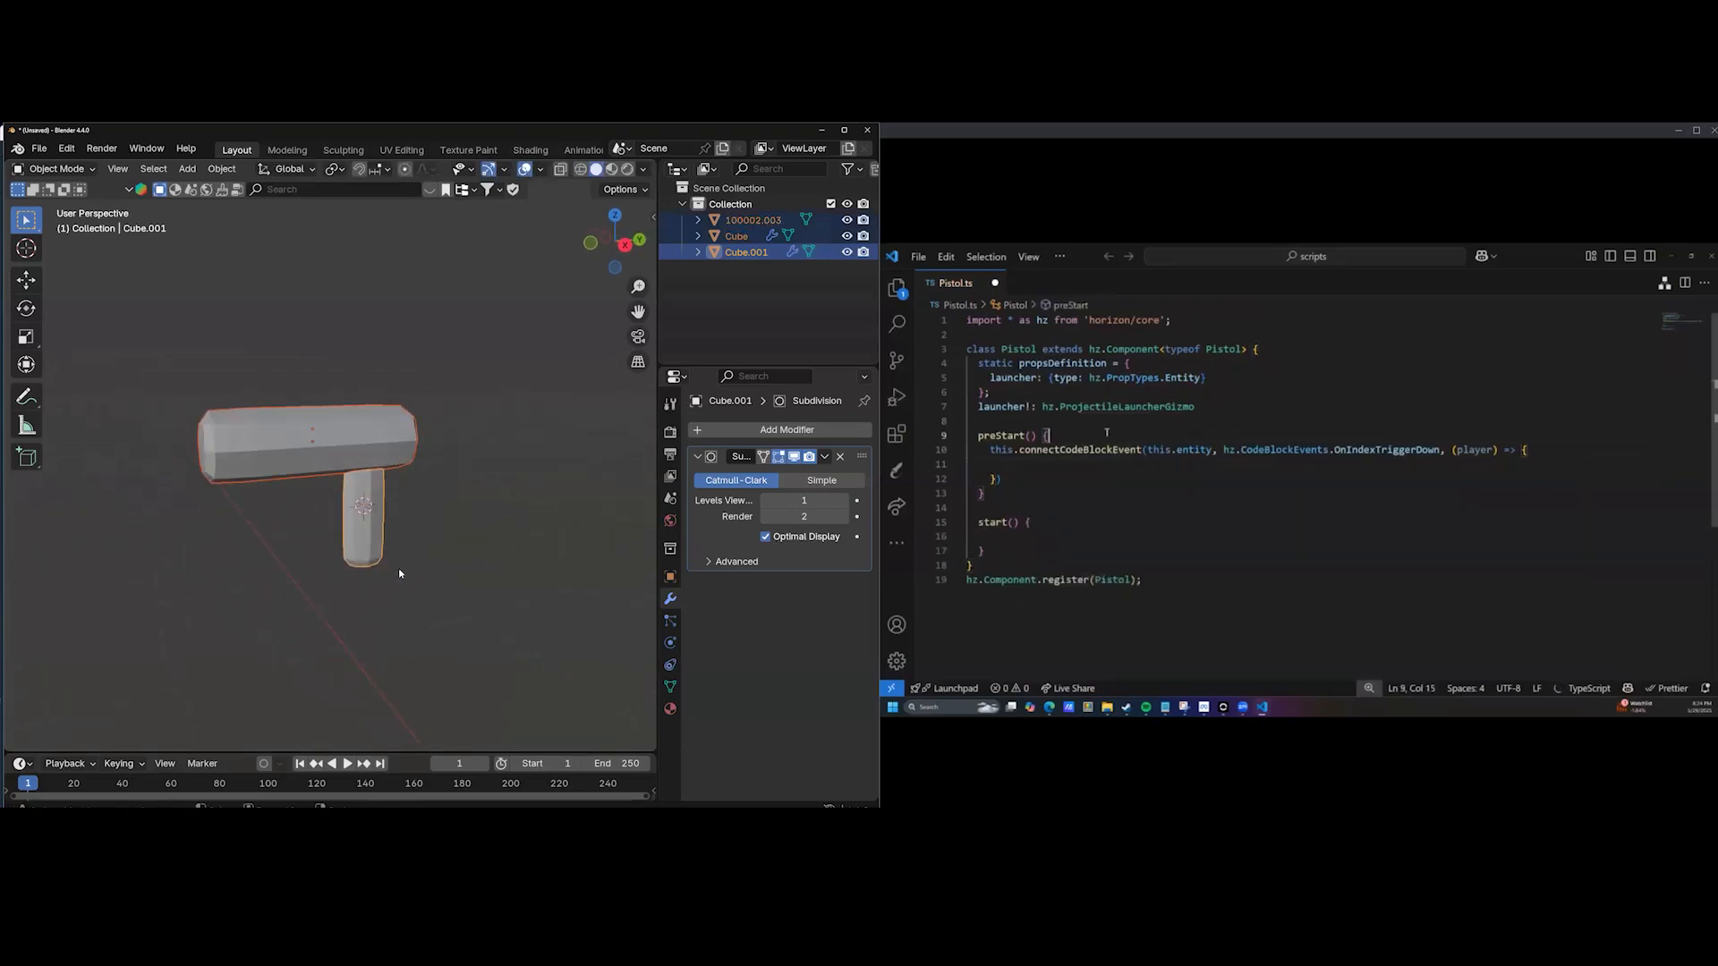
key(ctrl+j)
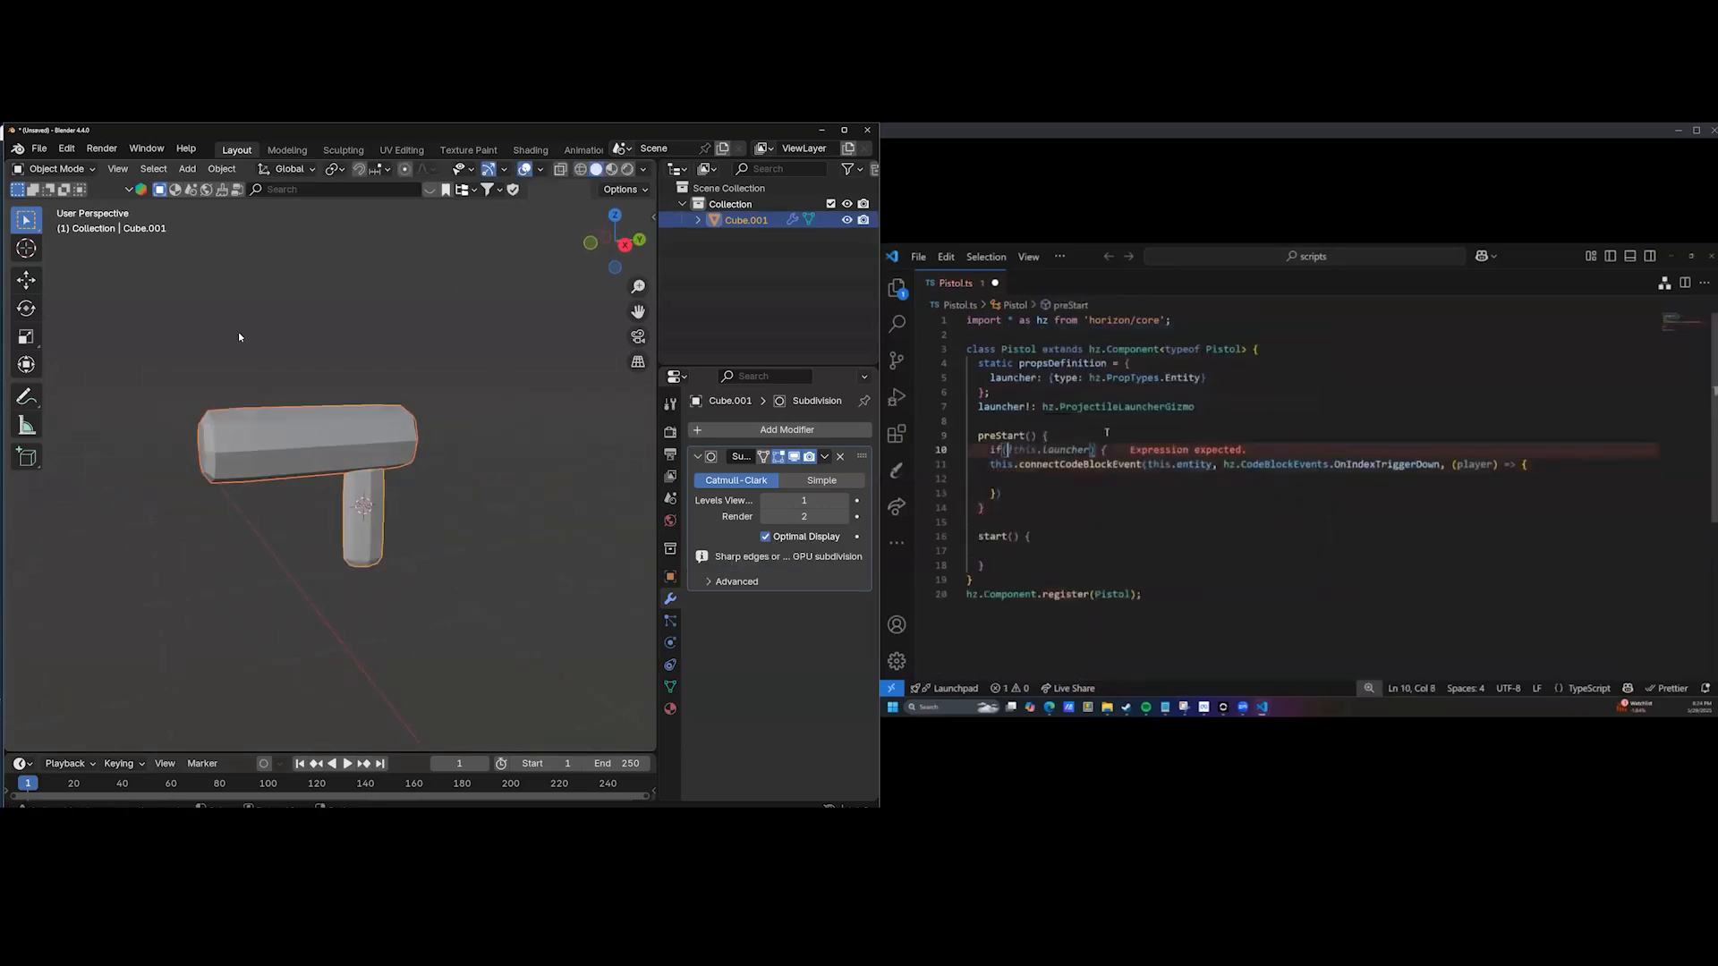
right_click(336, 456)
key(Escape)
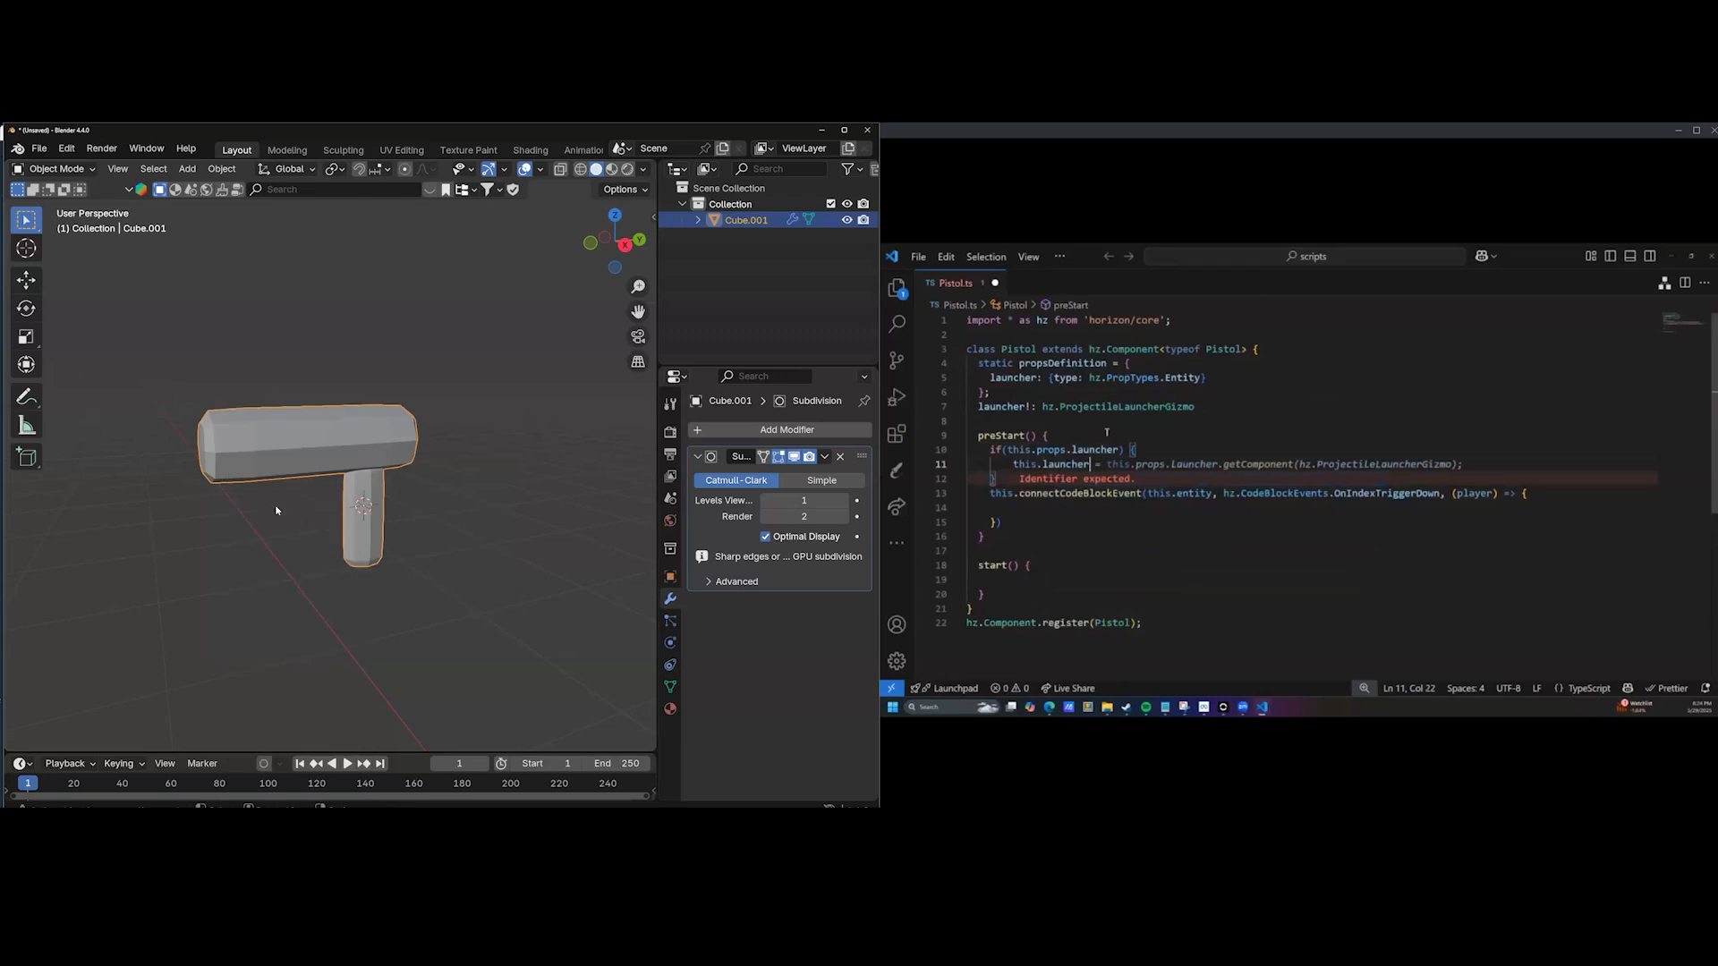
Apply the scale and rotation transforms of the joined pistol.
key(ctrl+a)
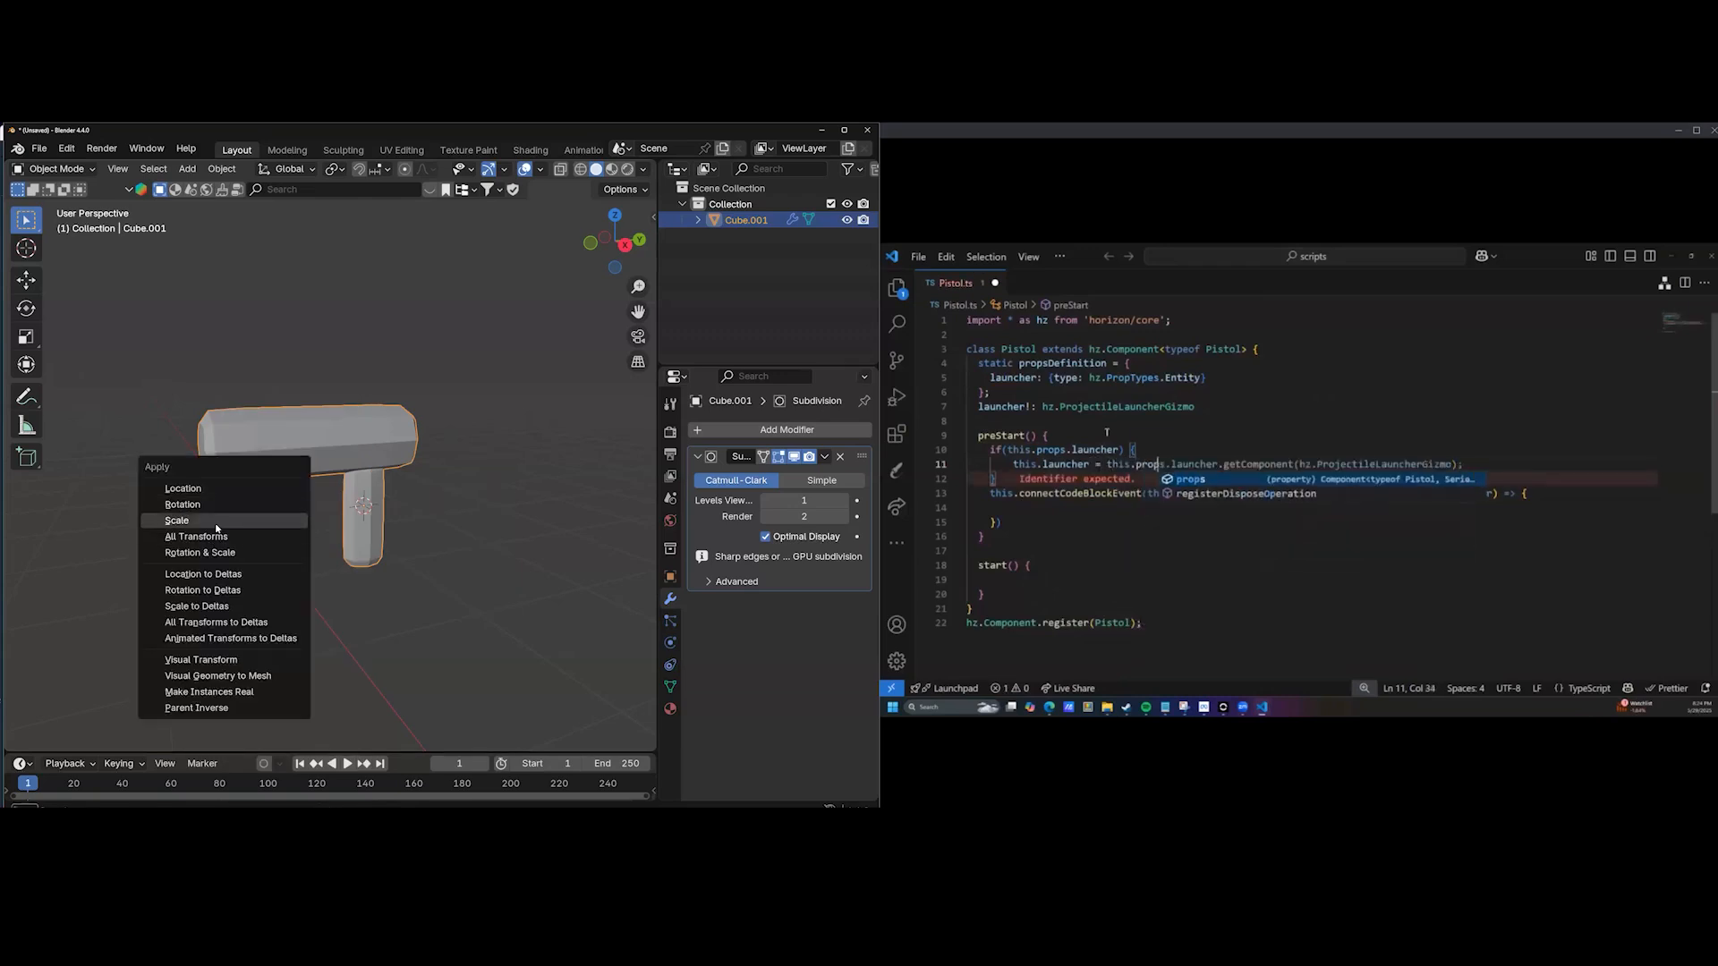
click(217, 522)
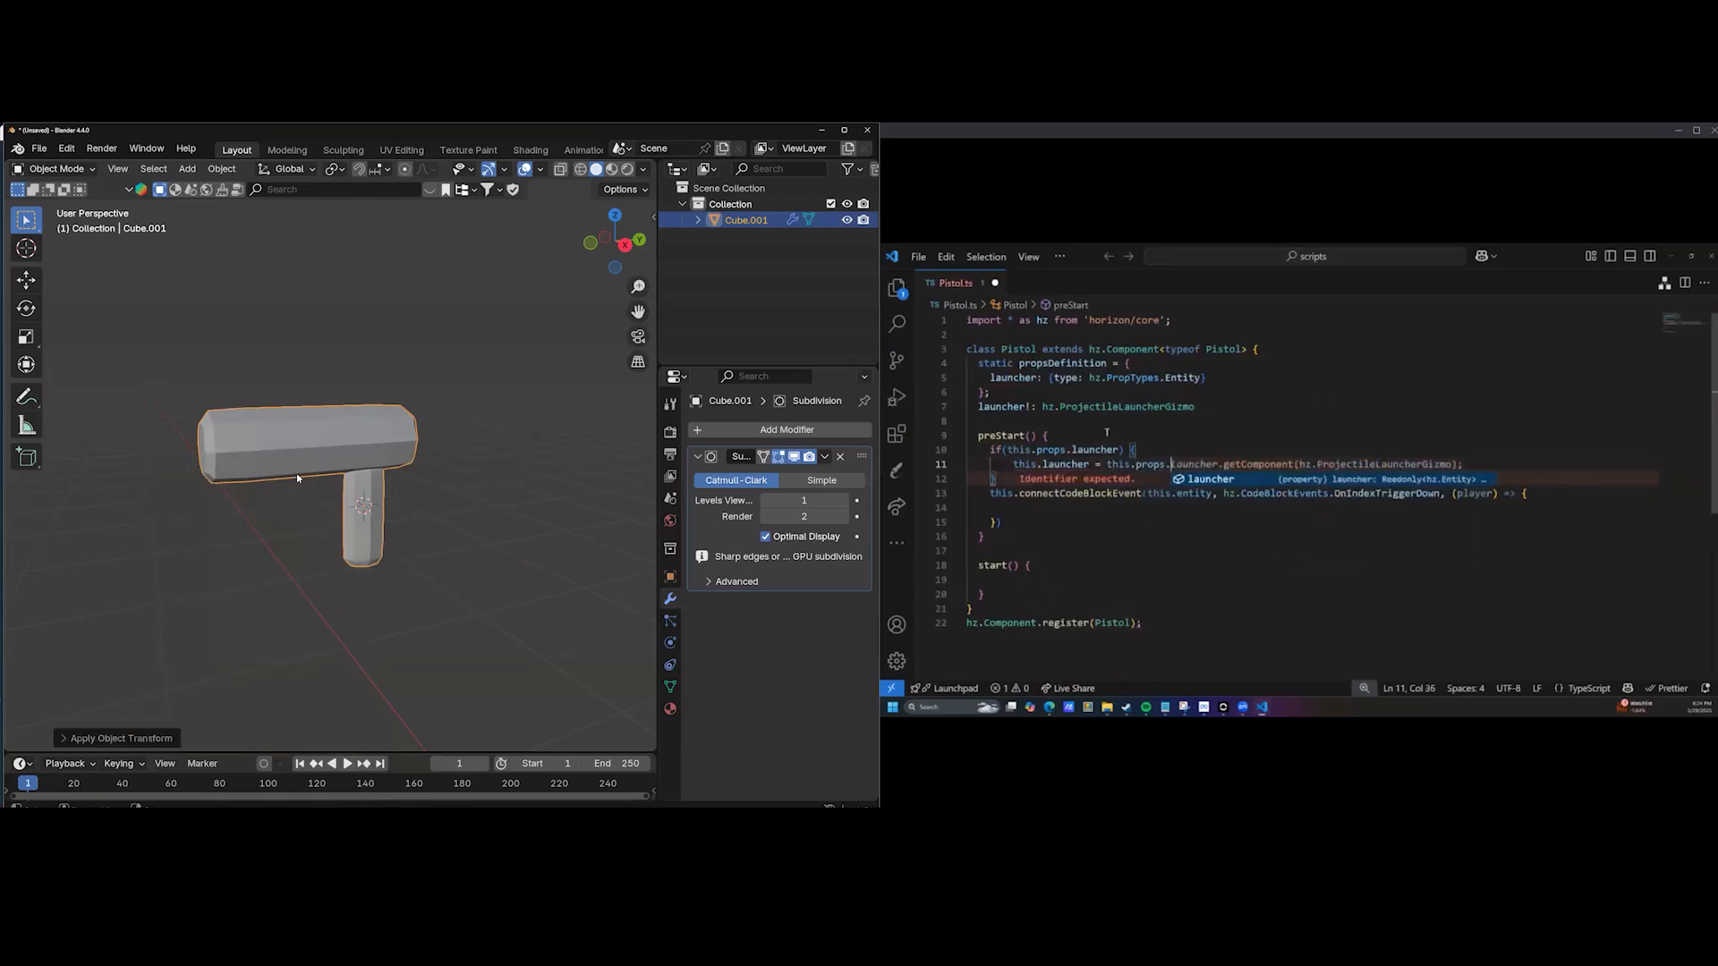
key(ctrl+a)
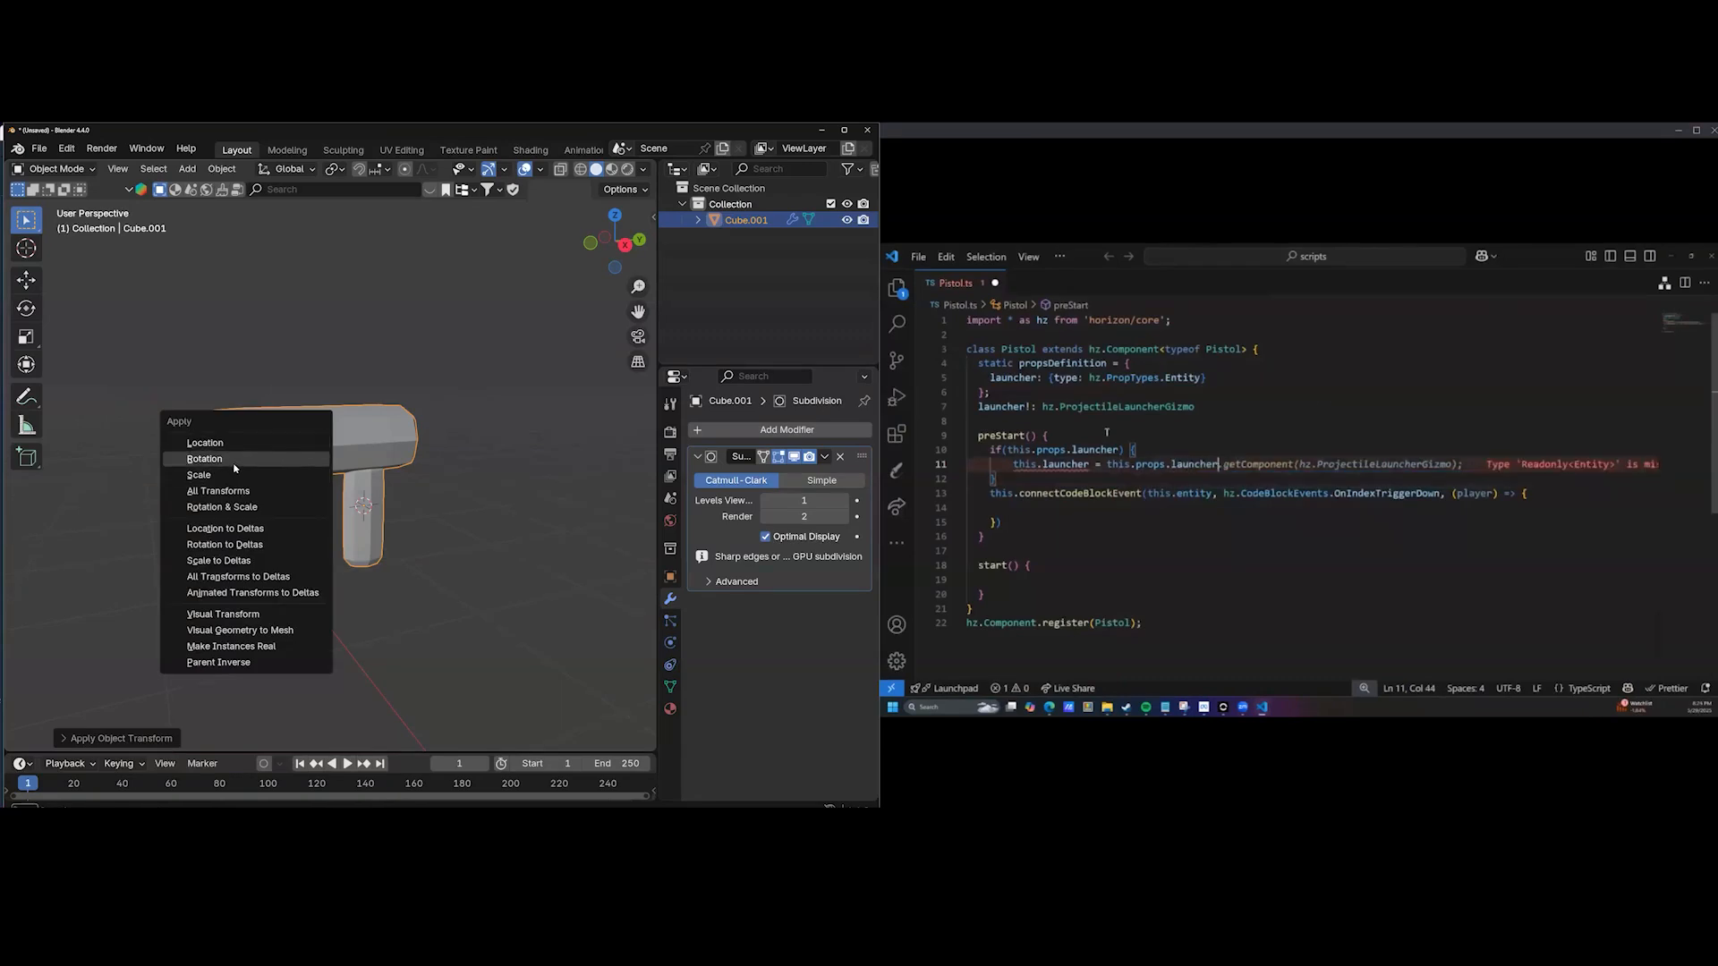
middle_drag(441, 523, 430, 514)
Export the selected pistol mesh as Pistol_001.fbx to the Pistol Demo folder, limited to selected objects.
click(39, 147)
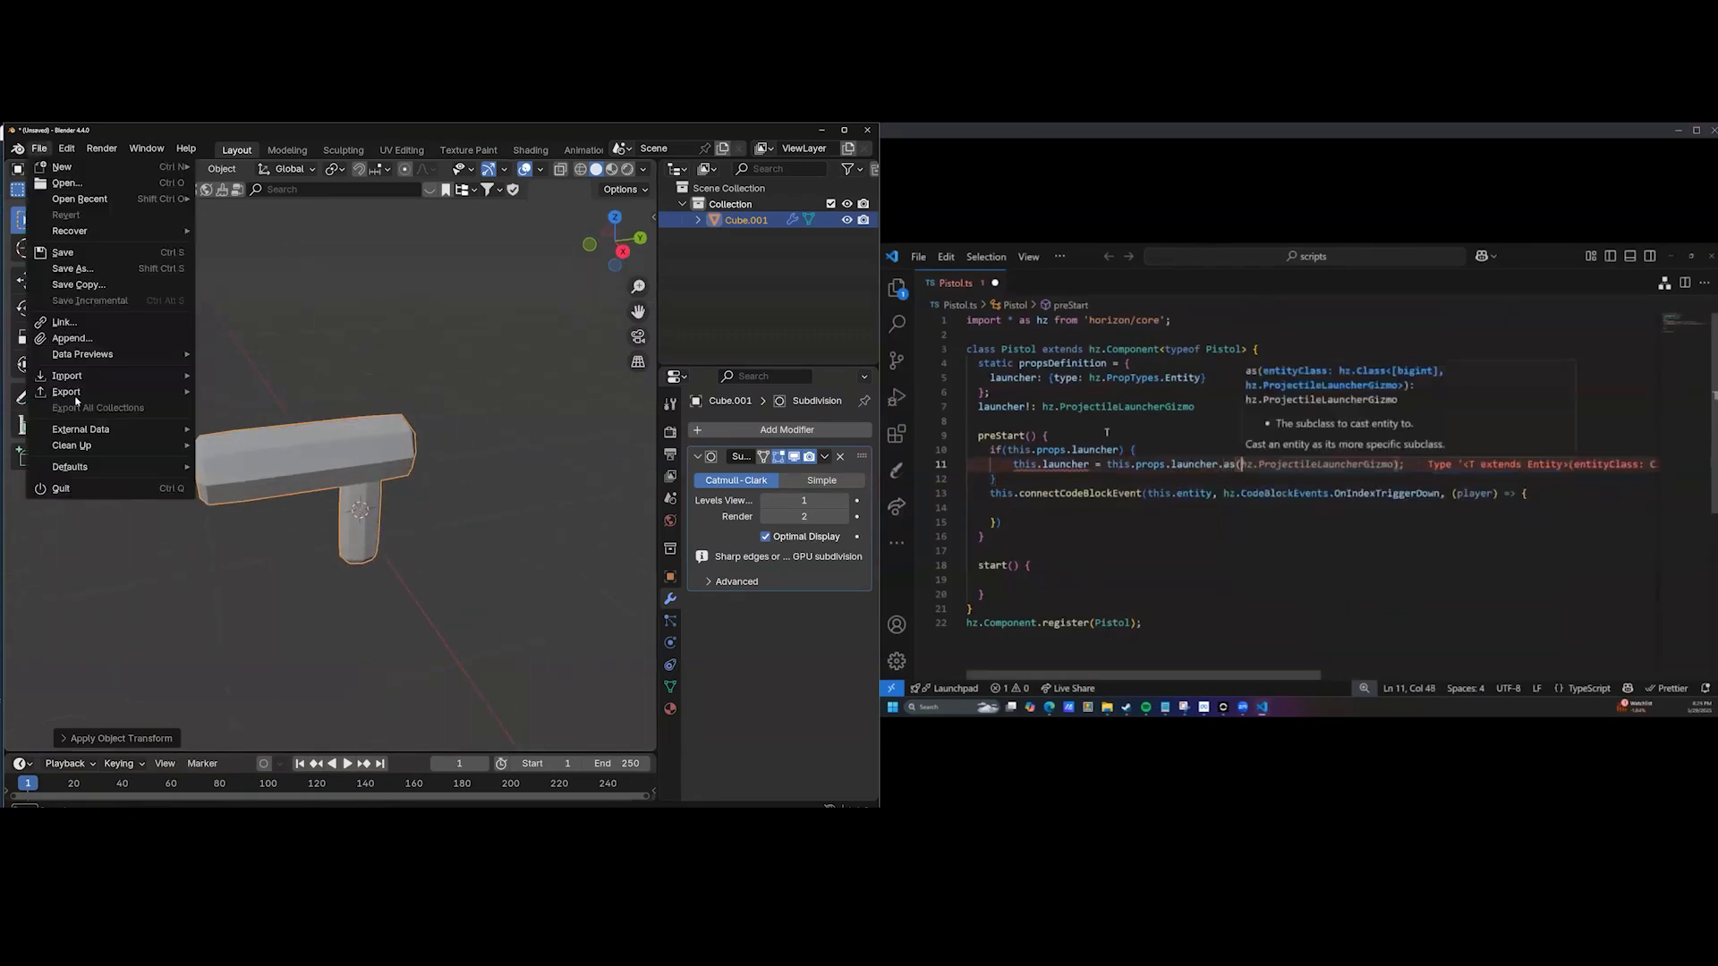
mouse_move(78, 393)
click(268, 521)
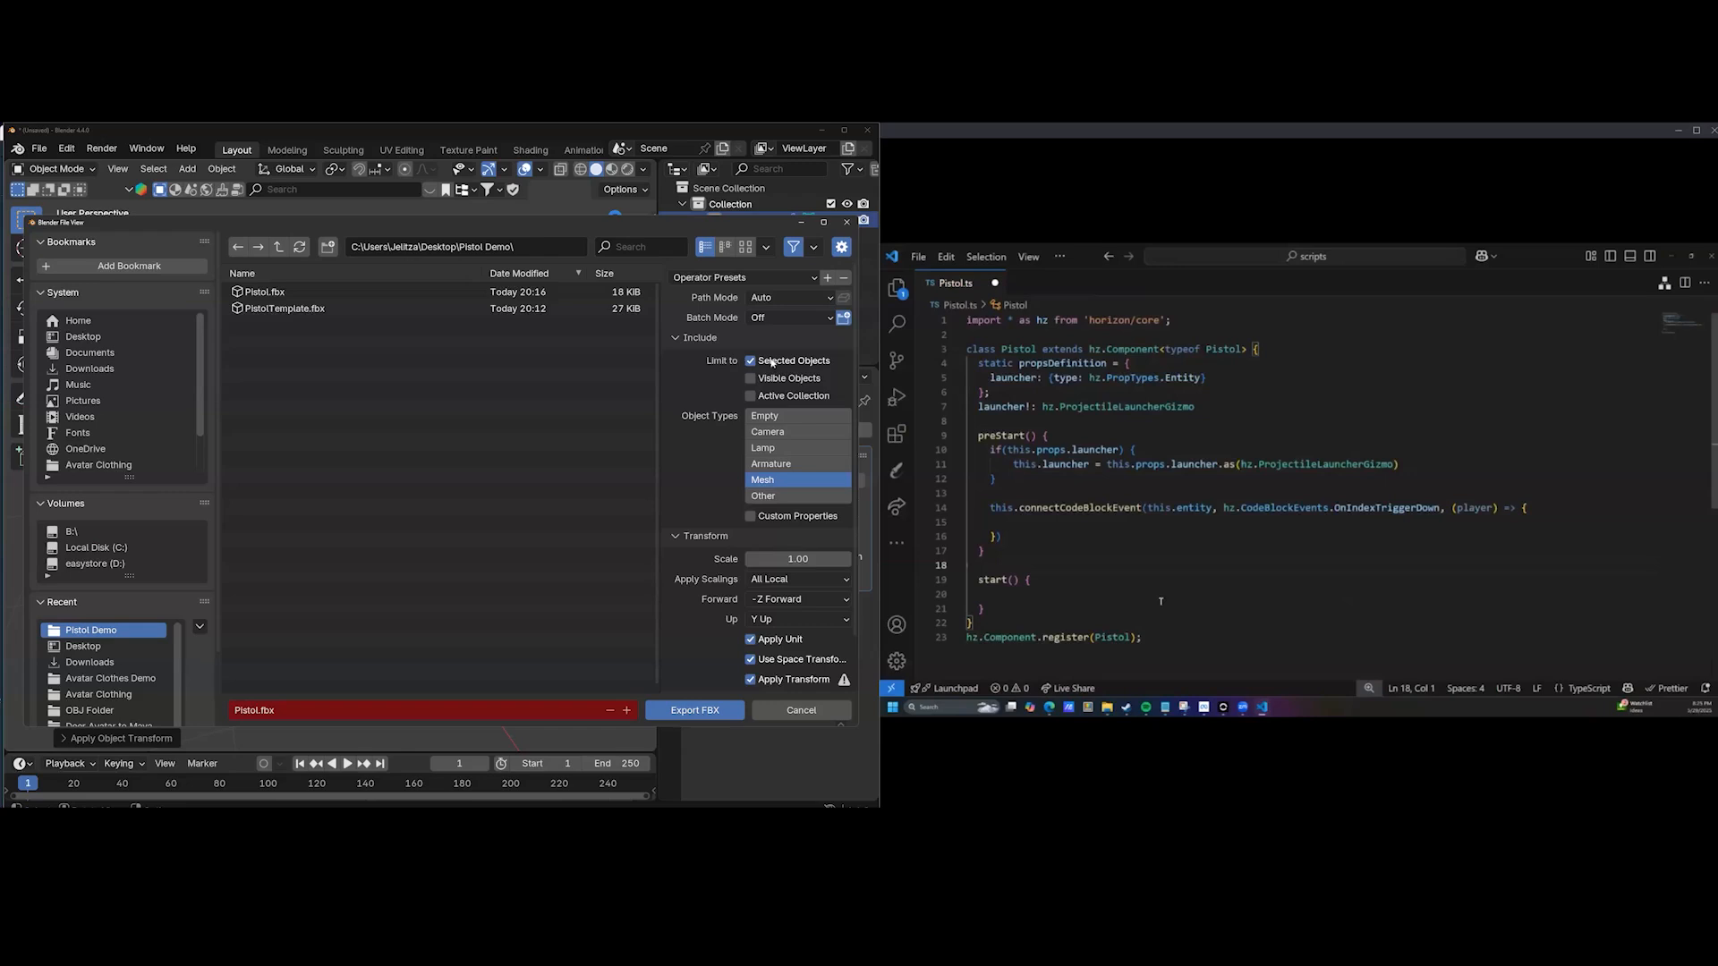
scroll(778, 527, down, 2)
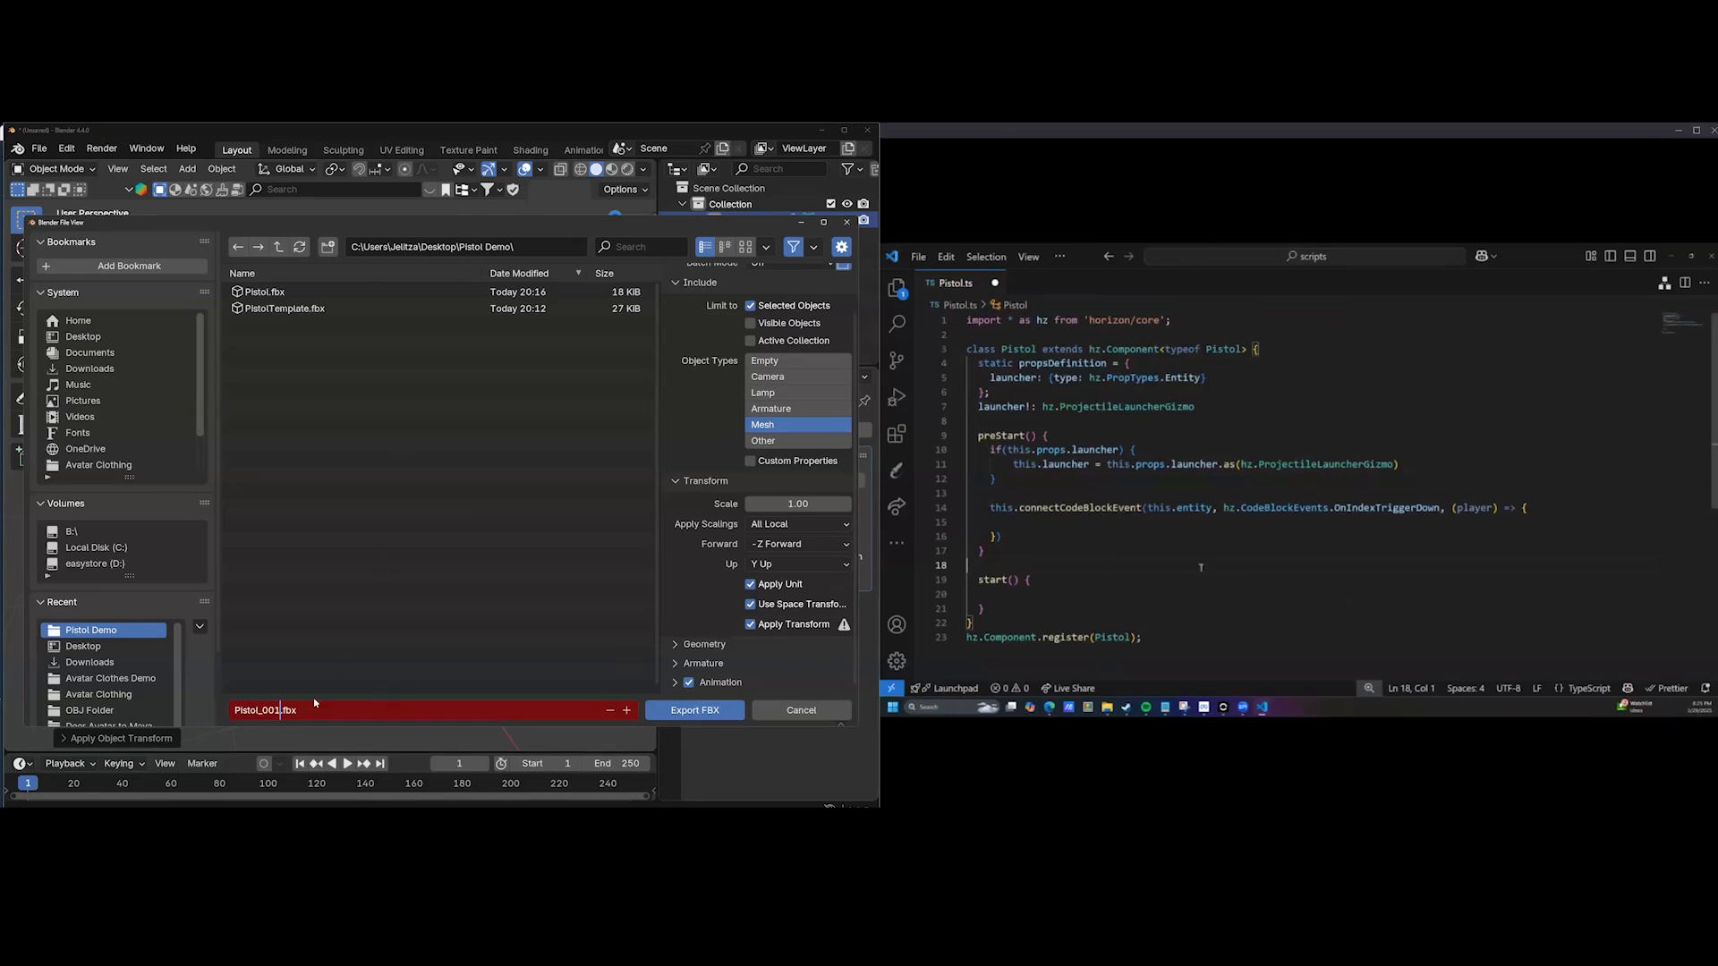
click(685, 712)
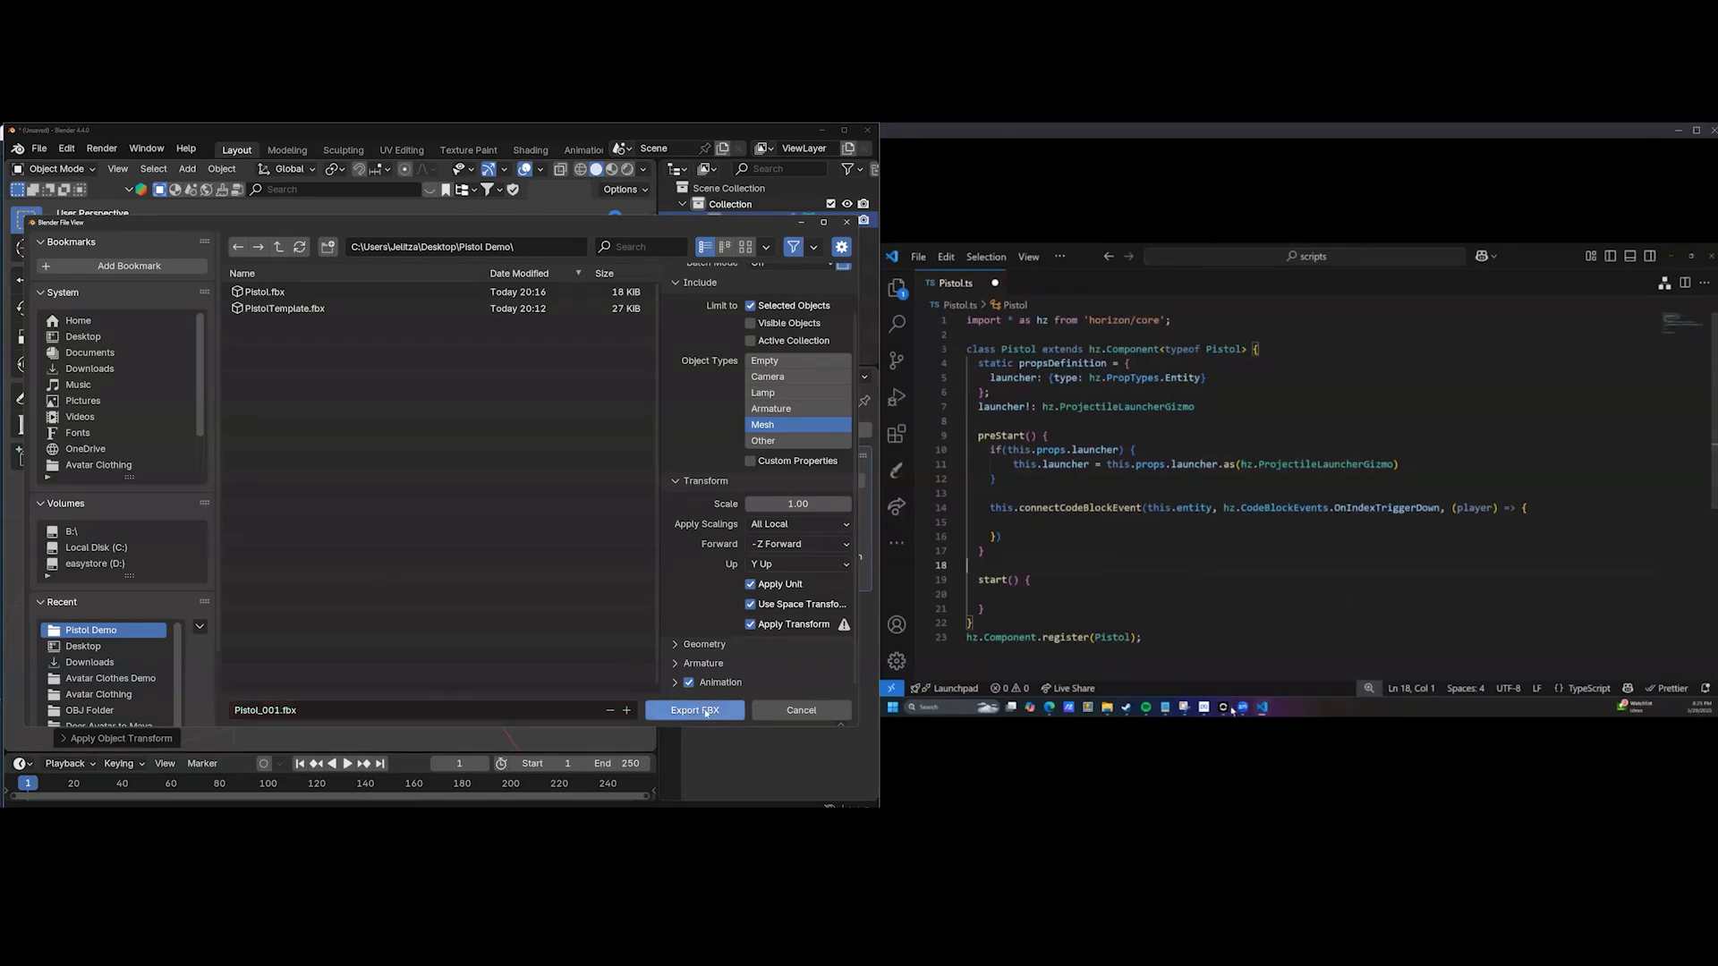
click(704, 712)
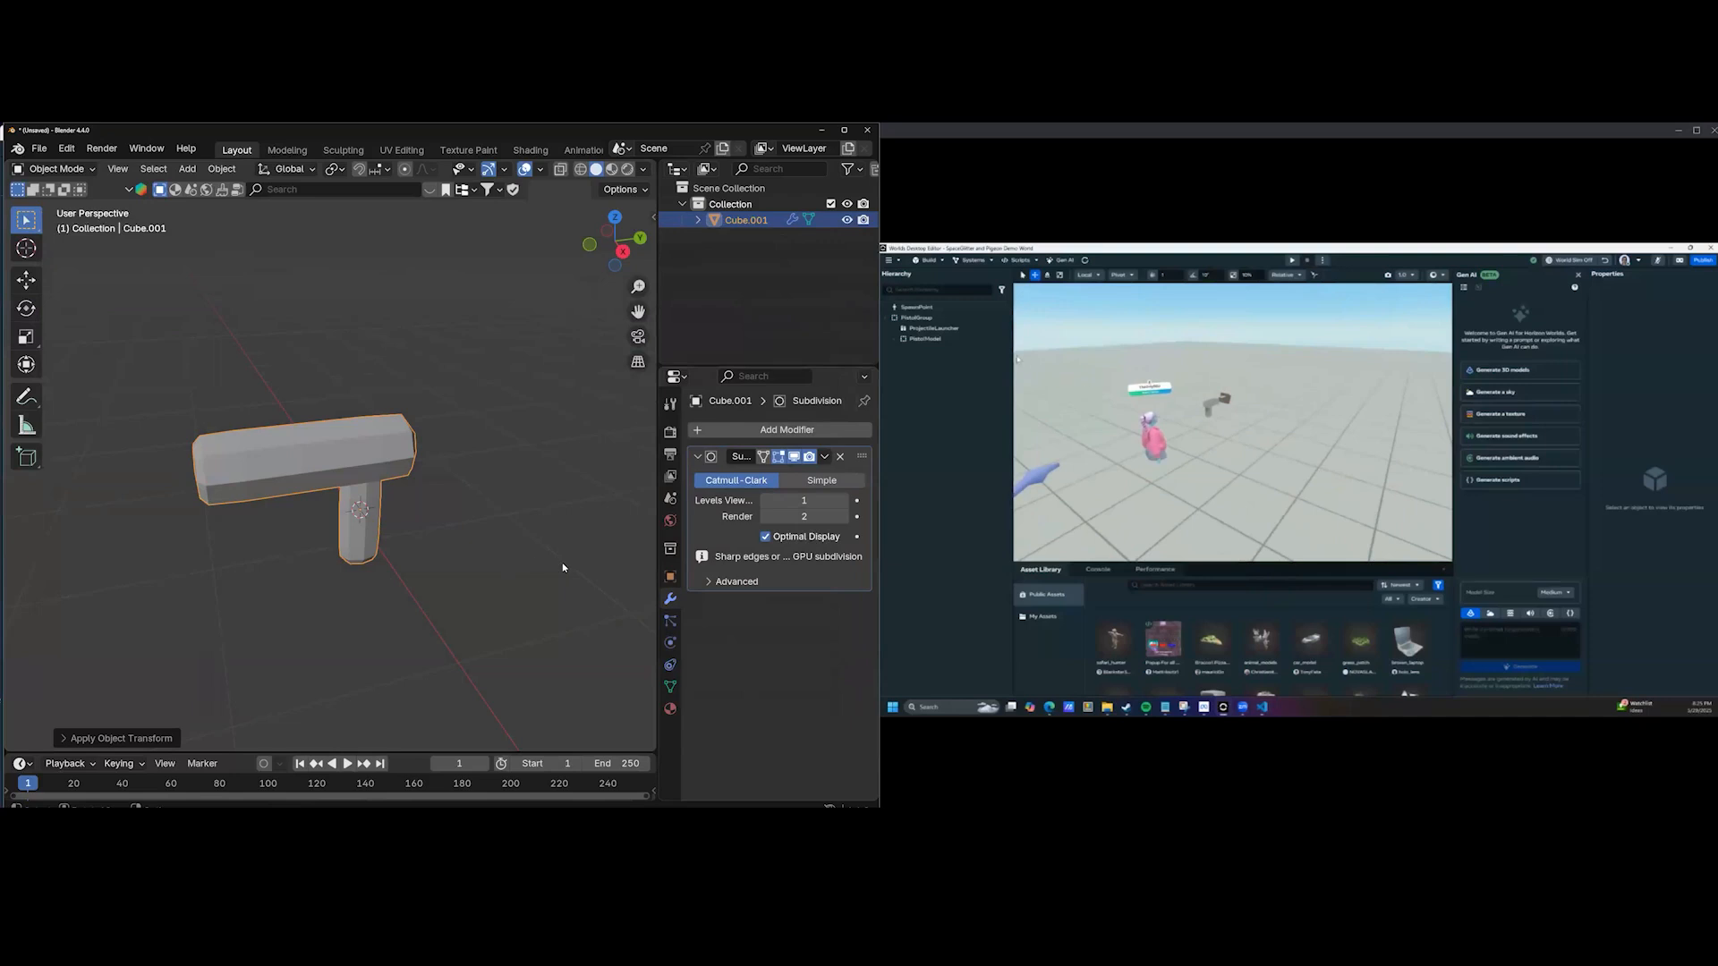
Switch to the Worlds Desktop Editor and import Pistol_001.fbx from the Pistol Demo folder as a model with Preserve offset pivots off.
key(alt+Tab)
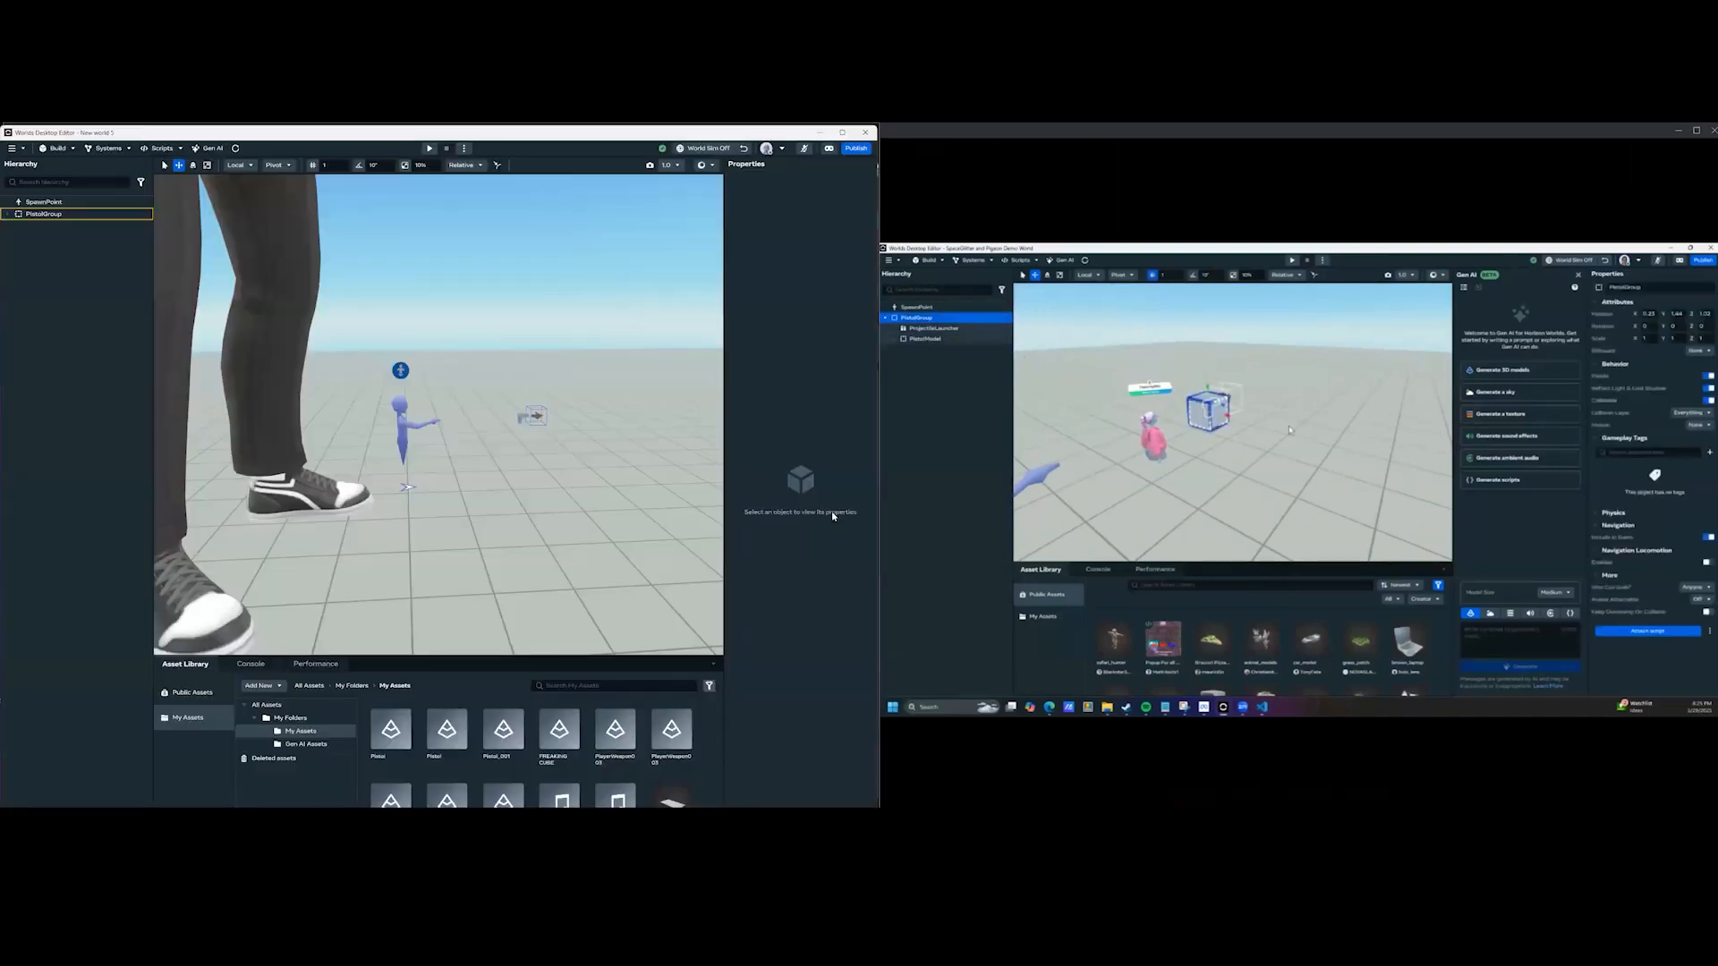
right_drag(459, 443, 528, 432)
key(w)
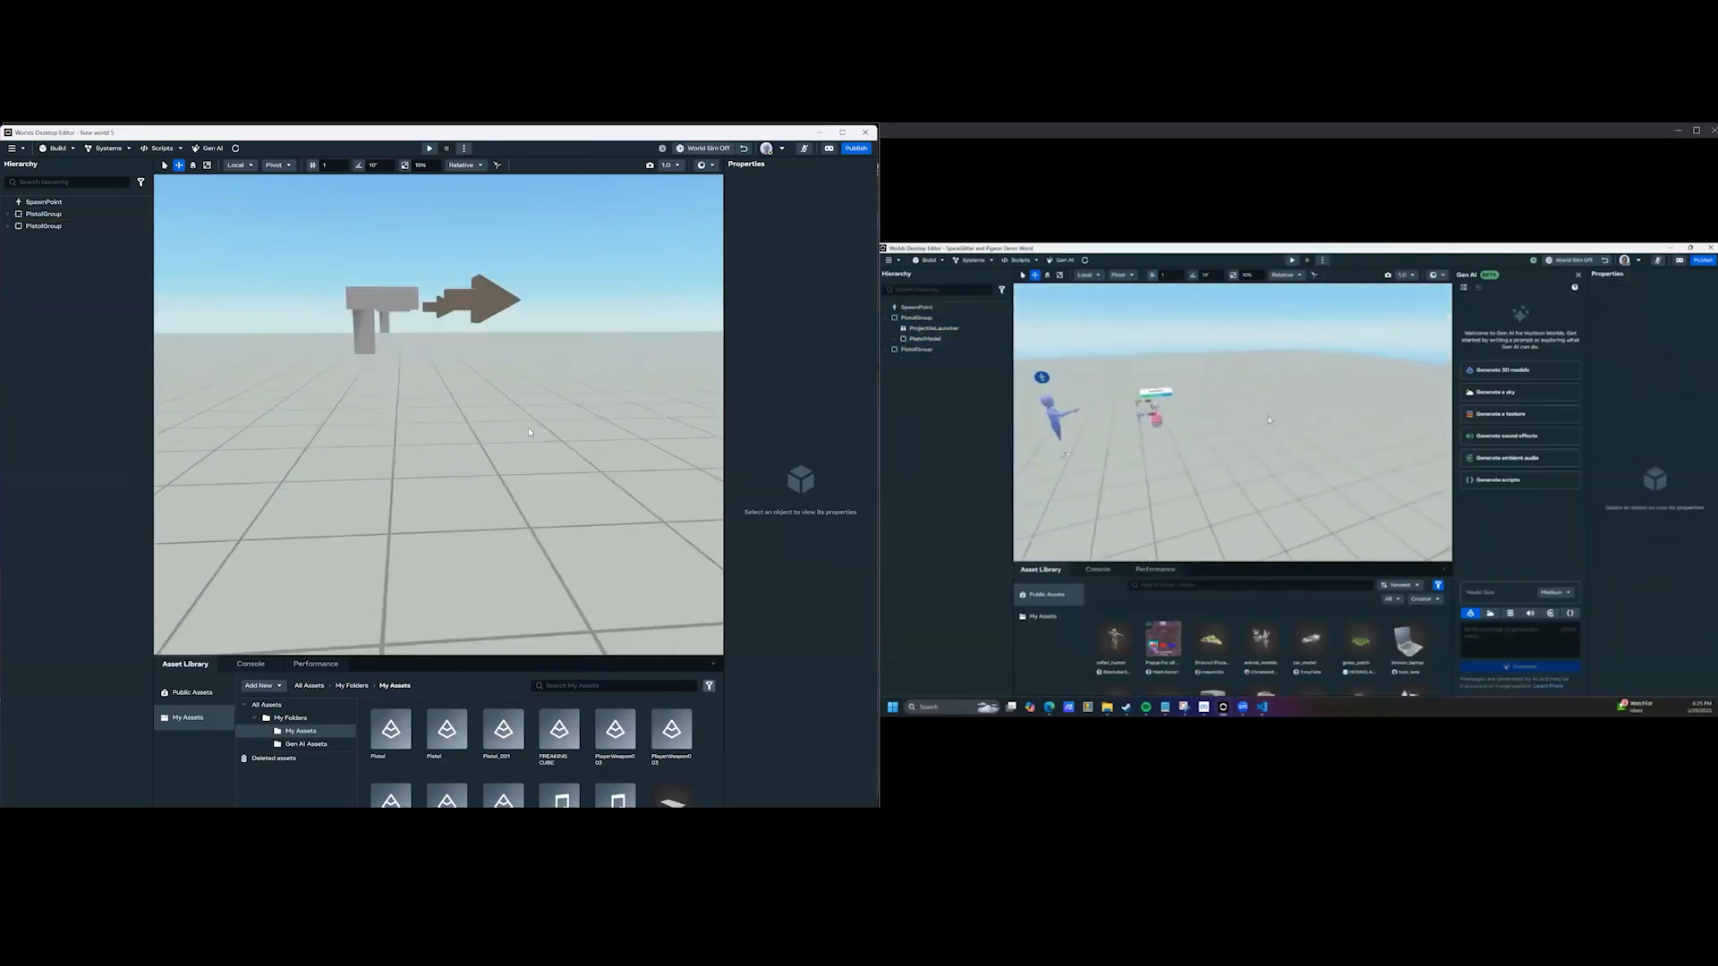
middle_drag(528, 432, 545, 554)
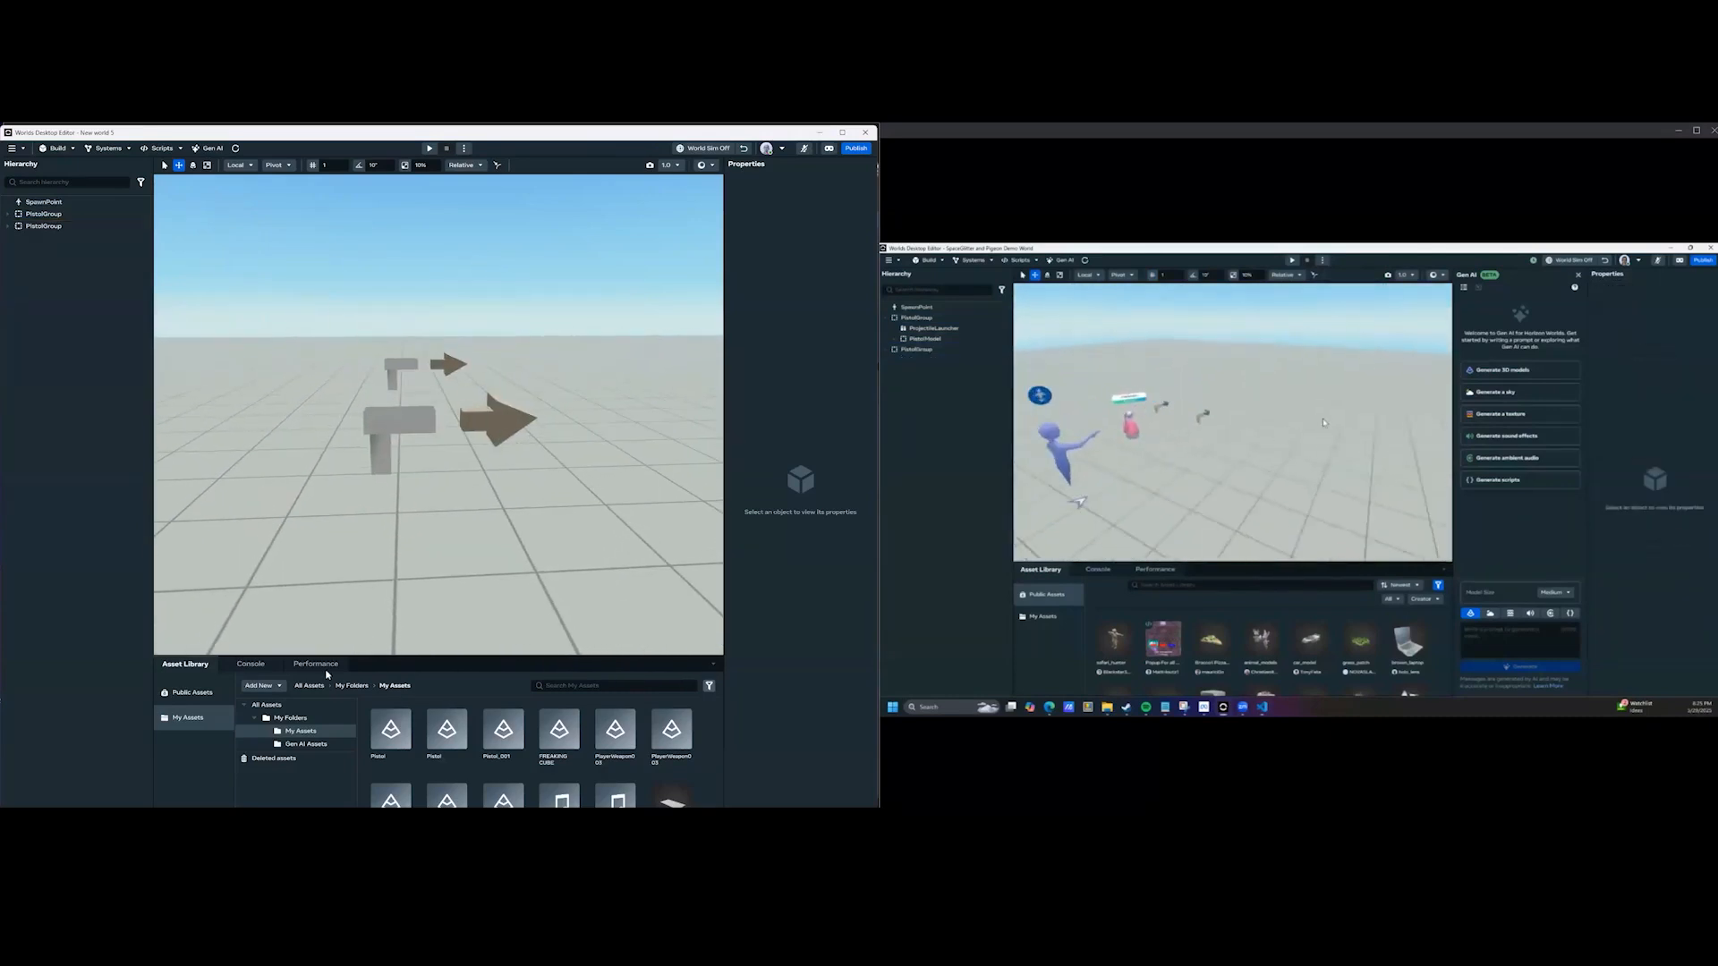
click(262, 688)
click(269, 716)
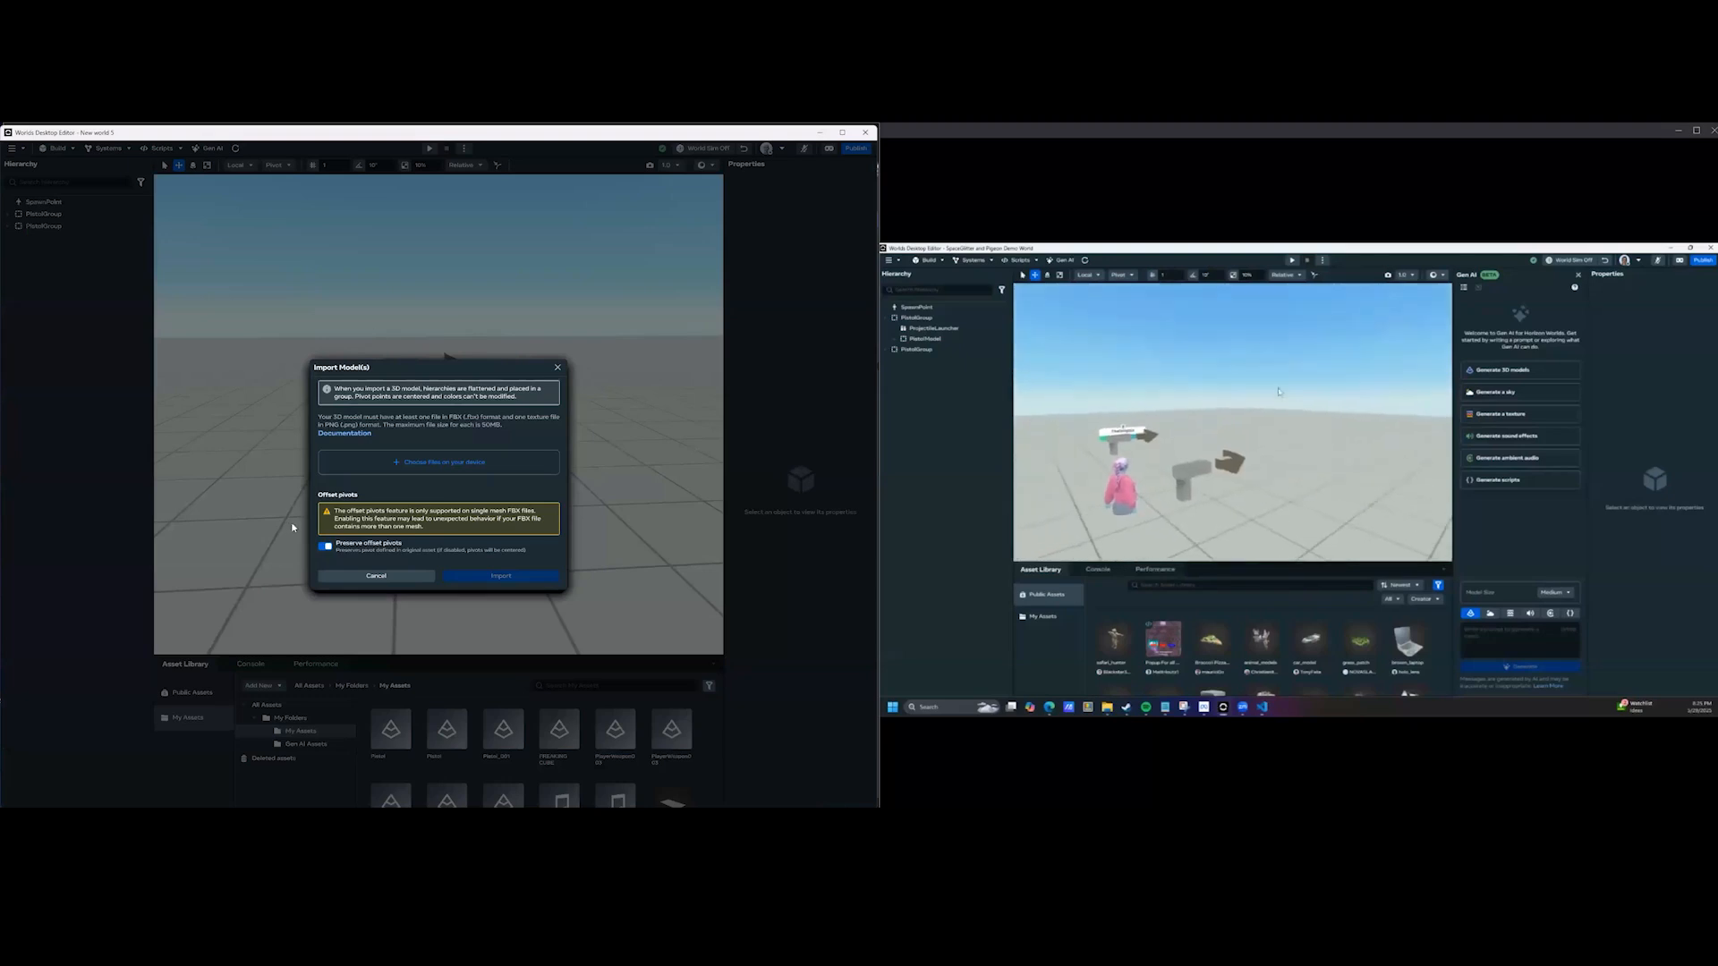
click(325, 546)
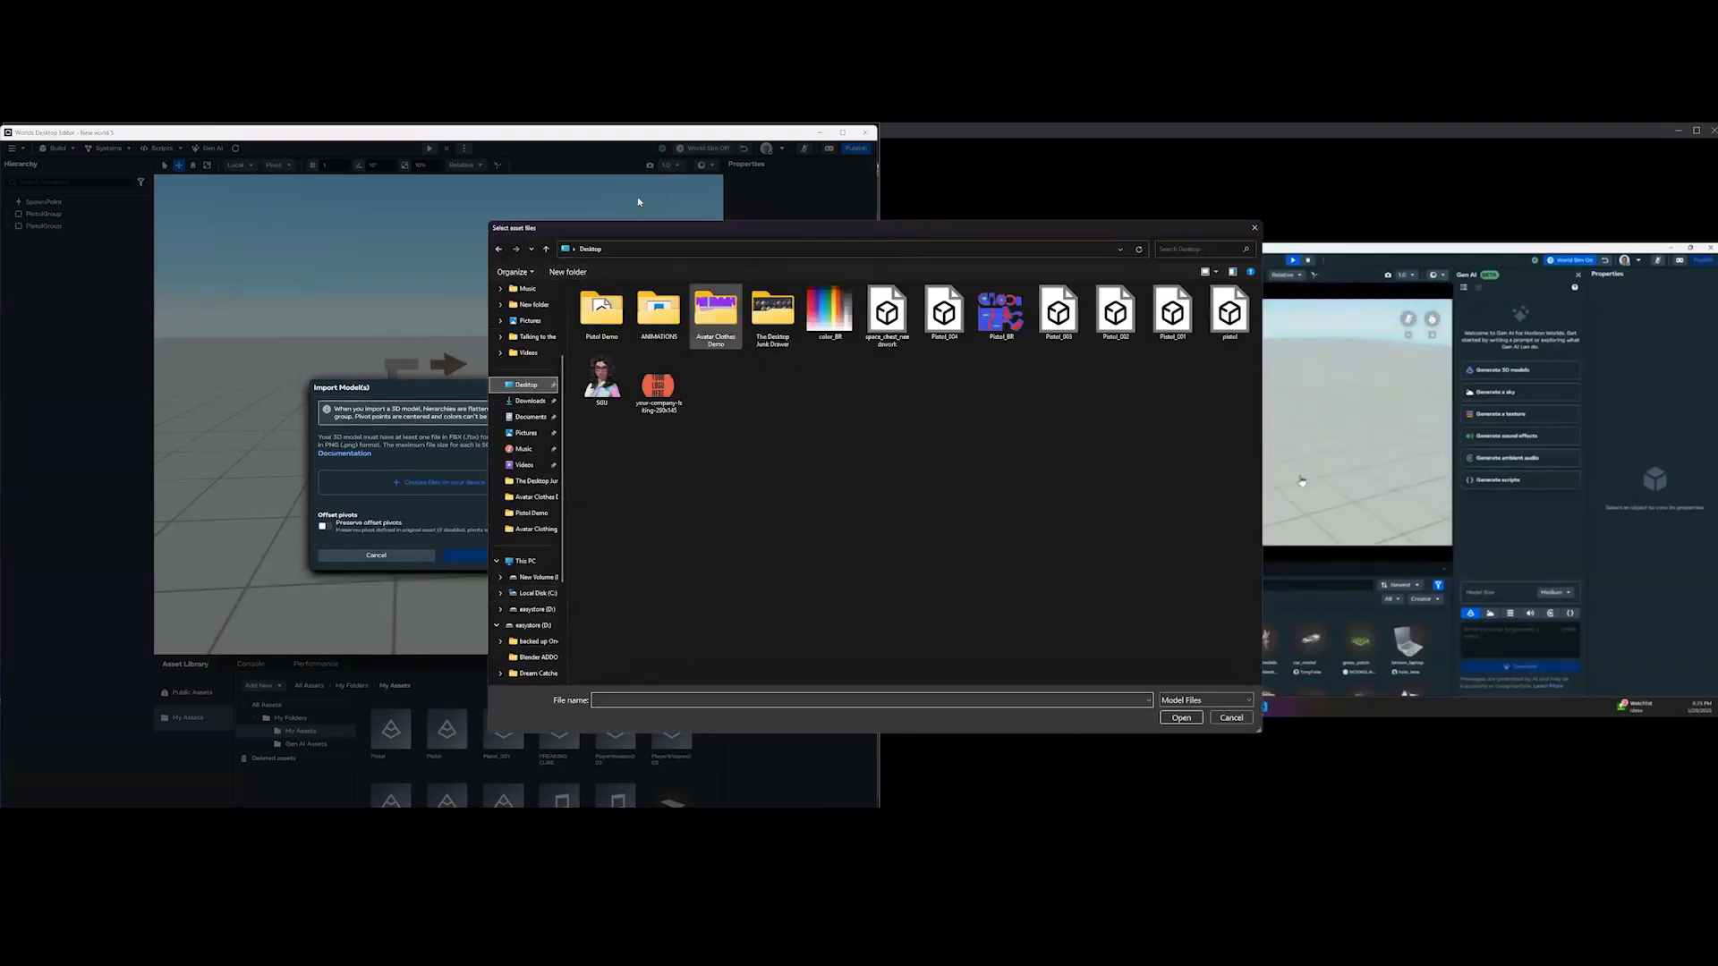
double_click(601, 309)
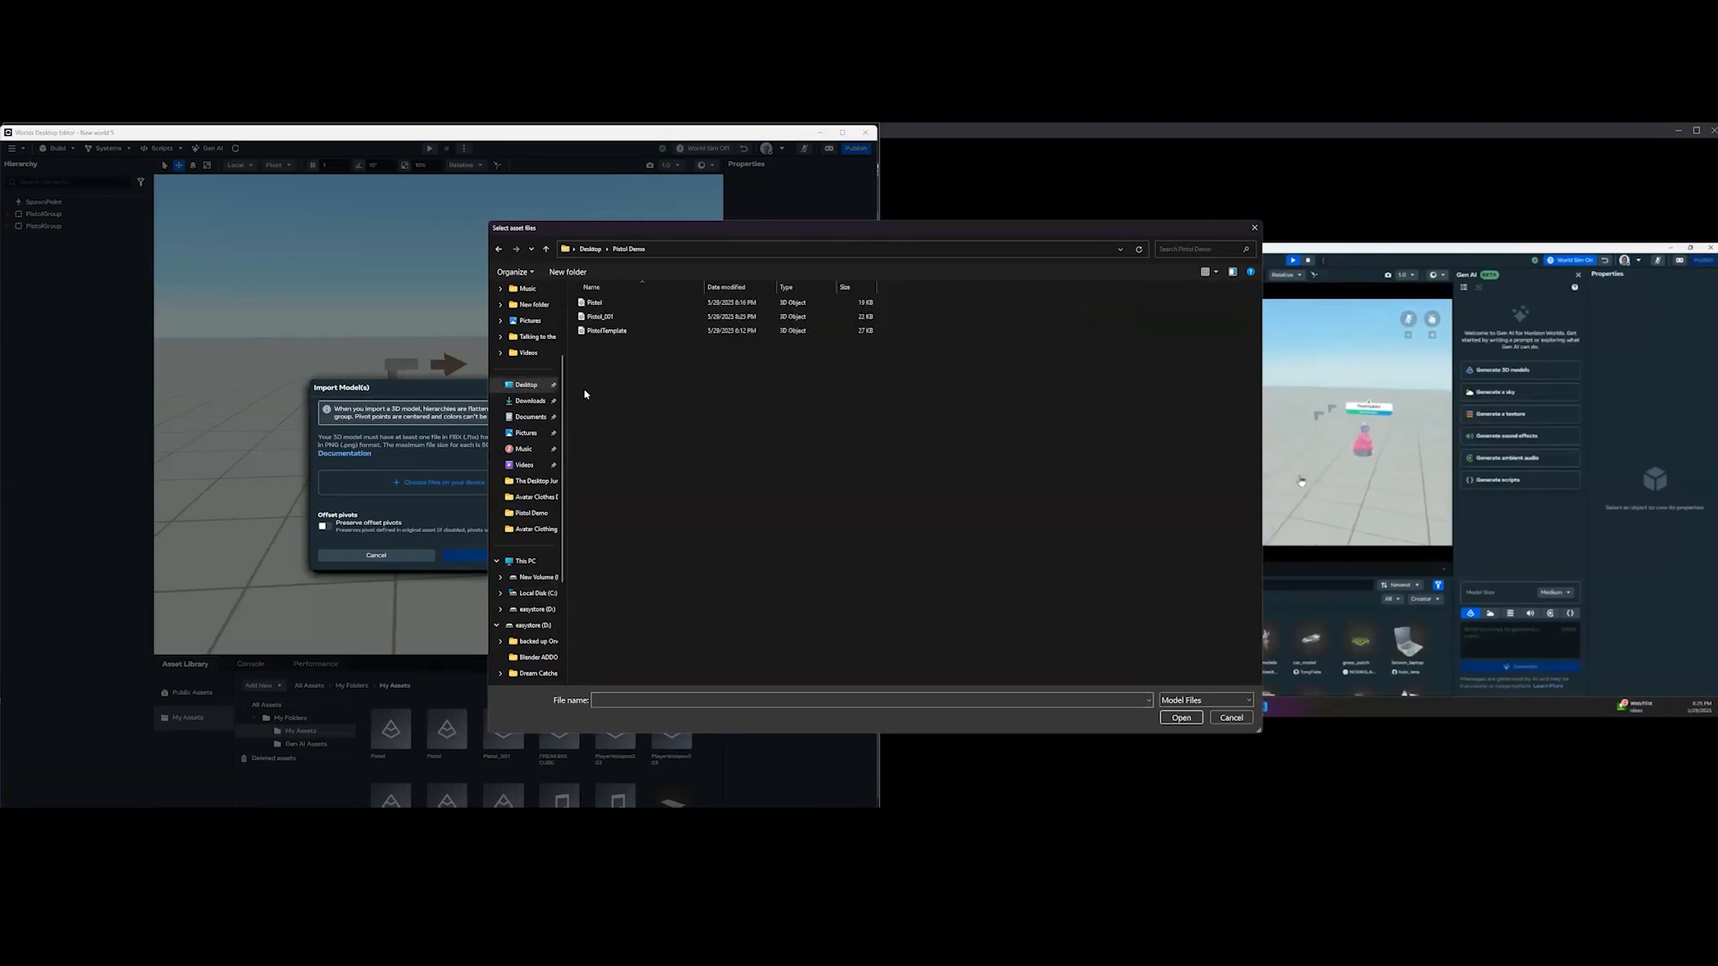
click(602, 317)
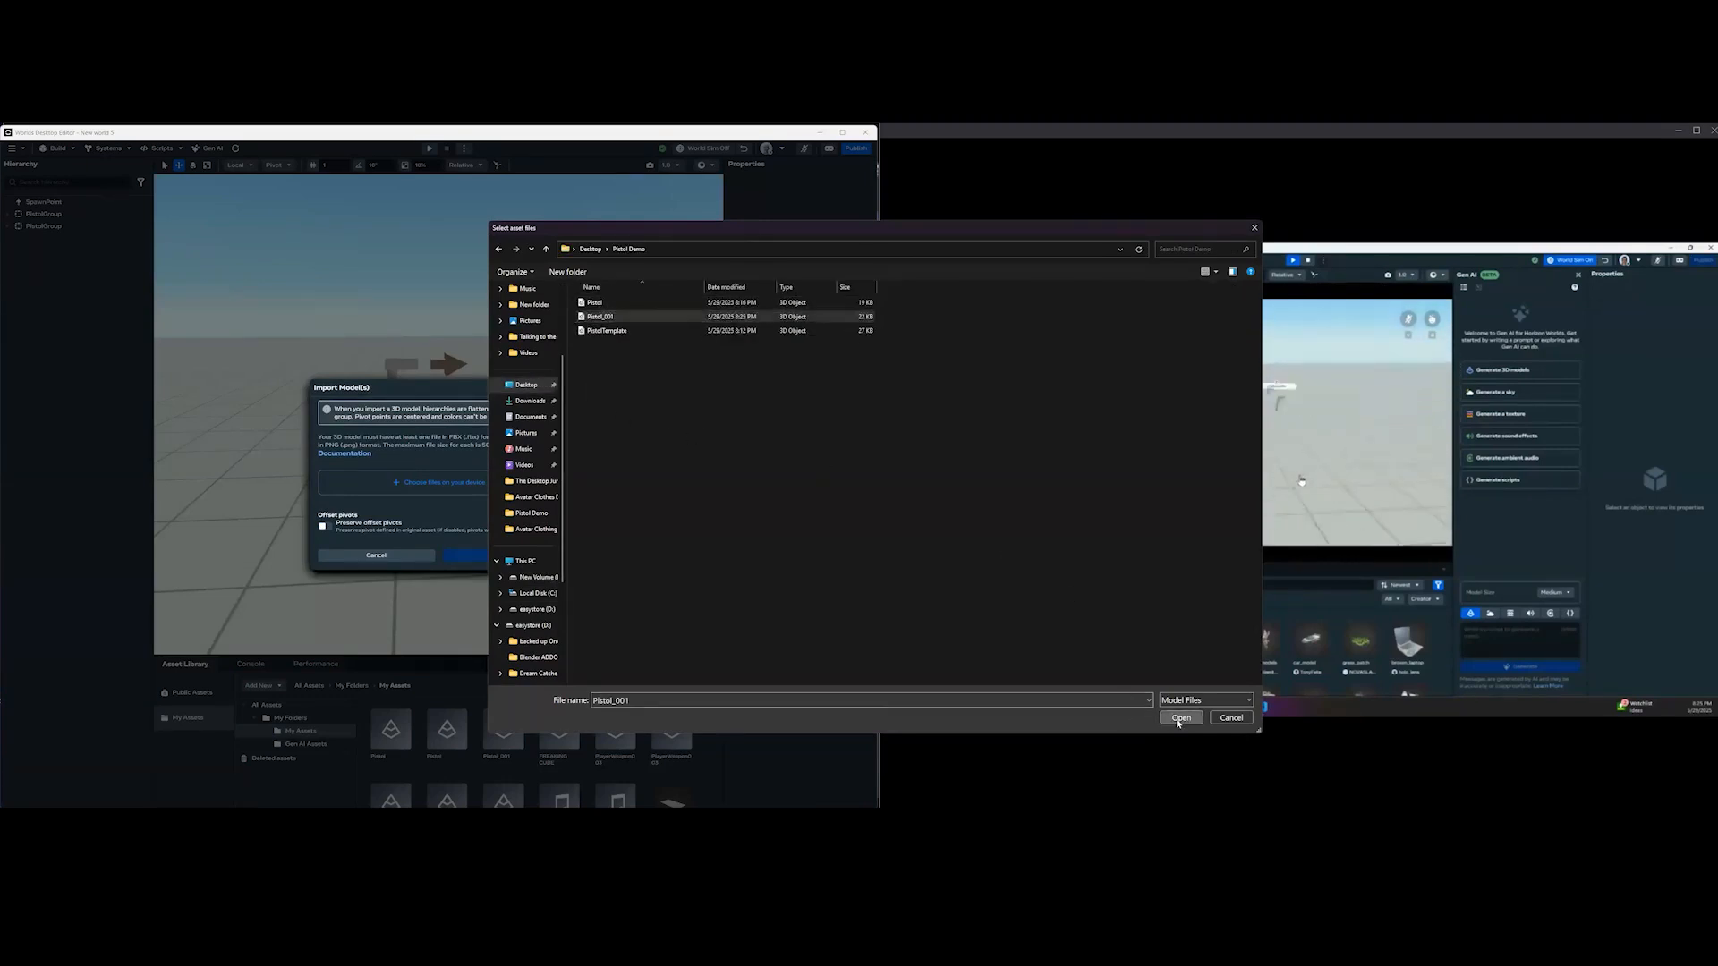
click(1180, 719)
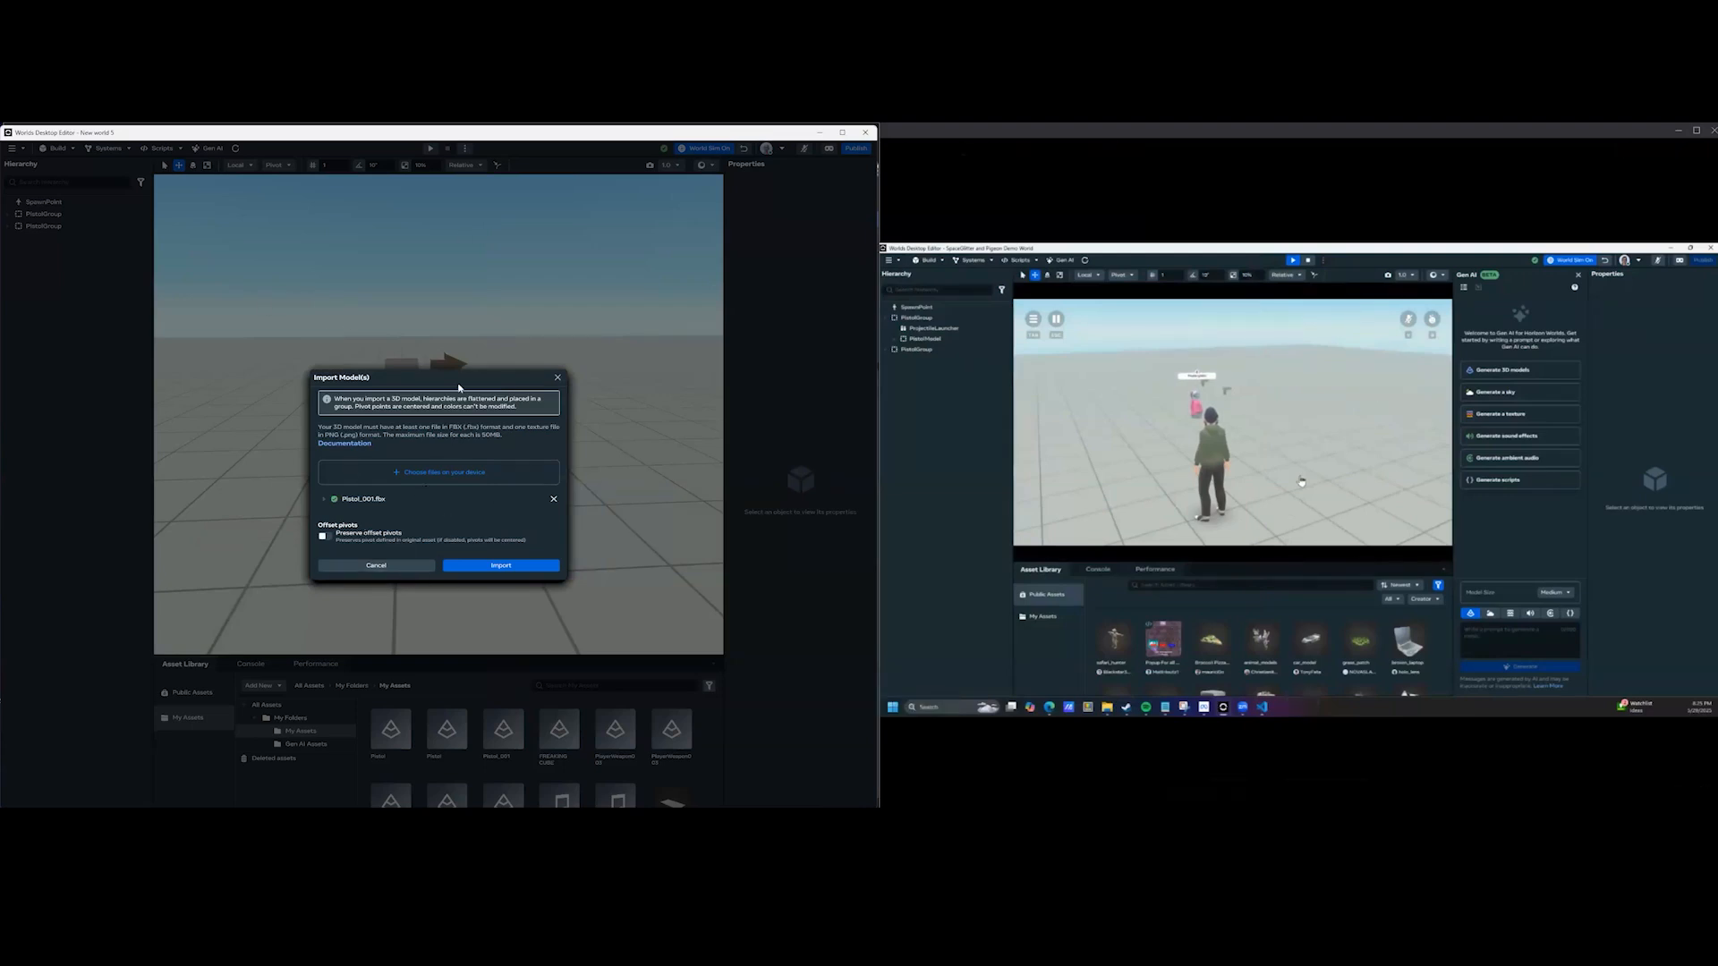
click(485, 567)
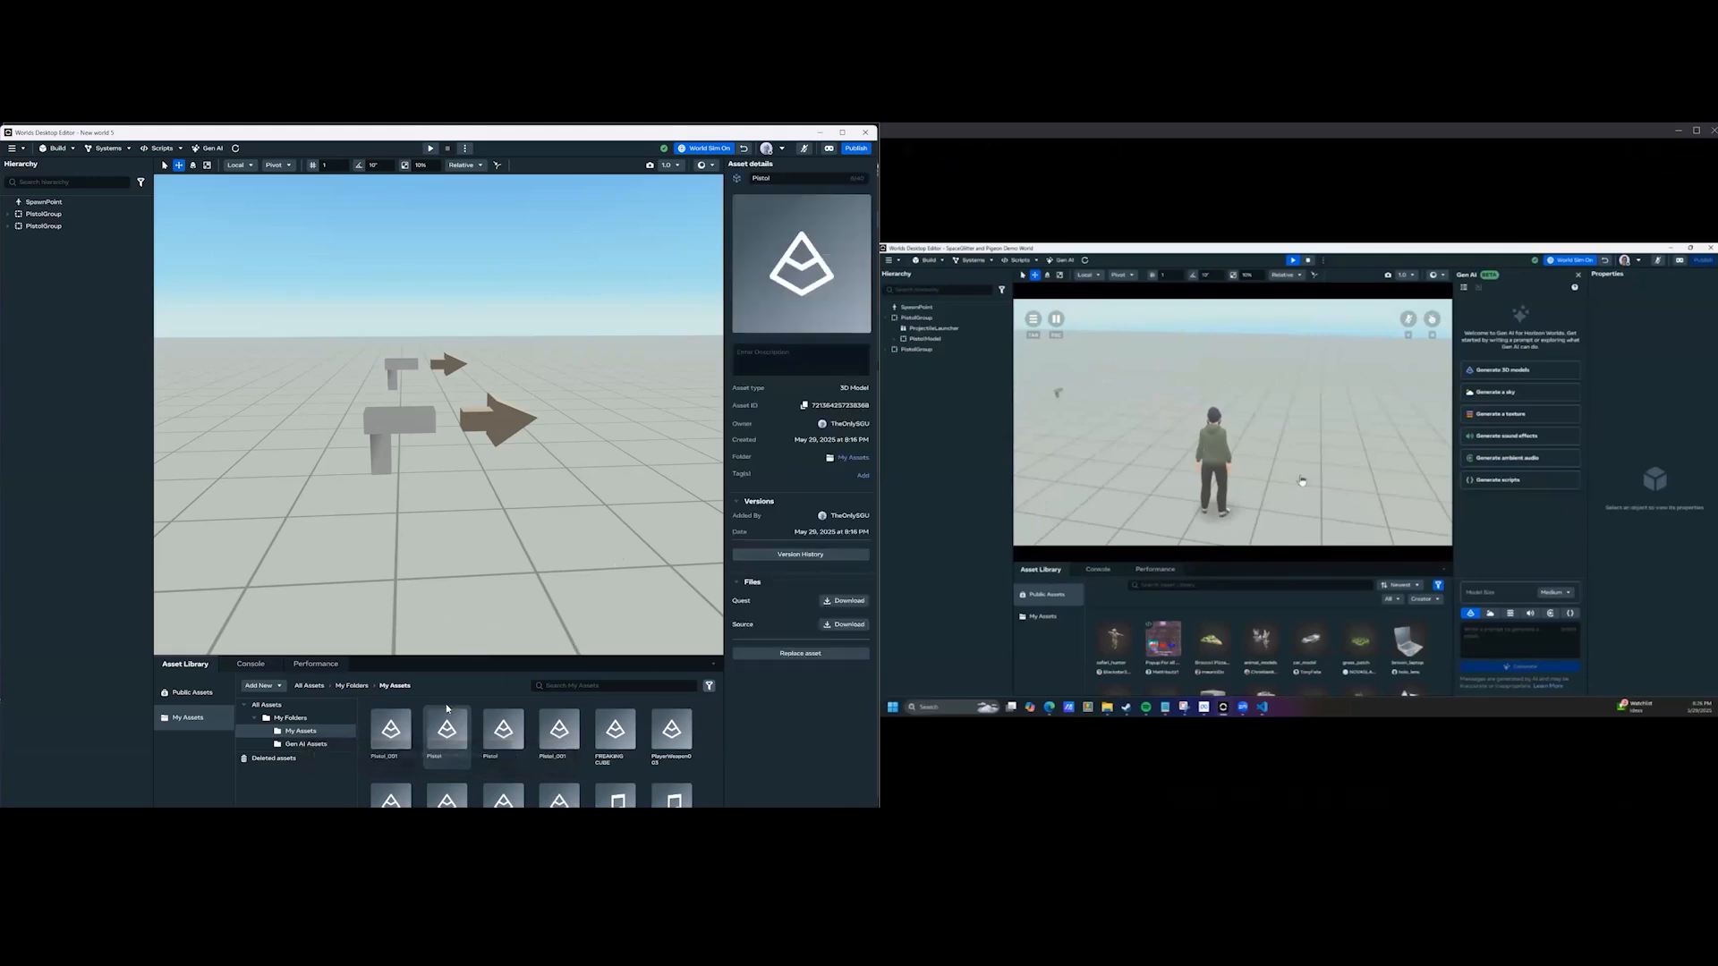
Replace the existing Pistol asset in My Assets with Pistol_001.fbx, with Preserve offset pivots turned off.
click(391, 727)
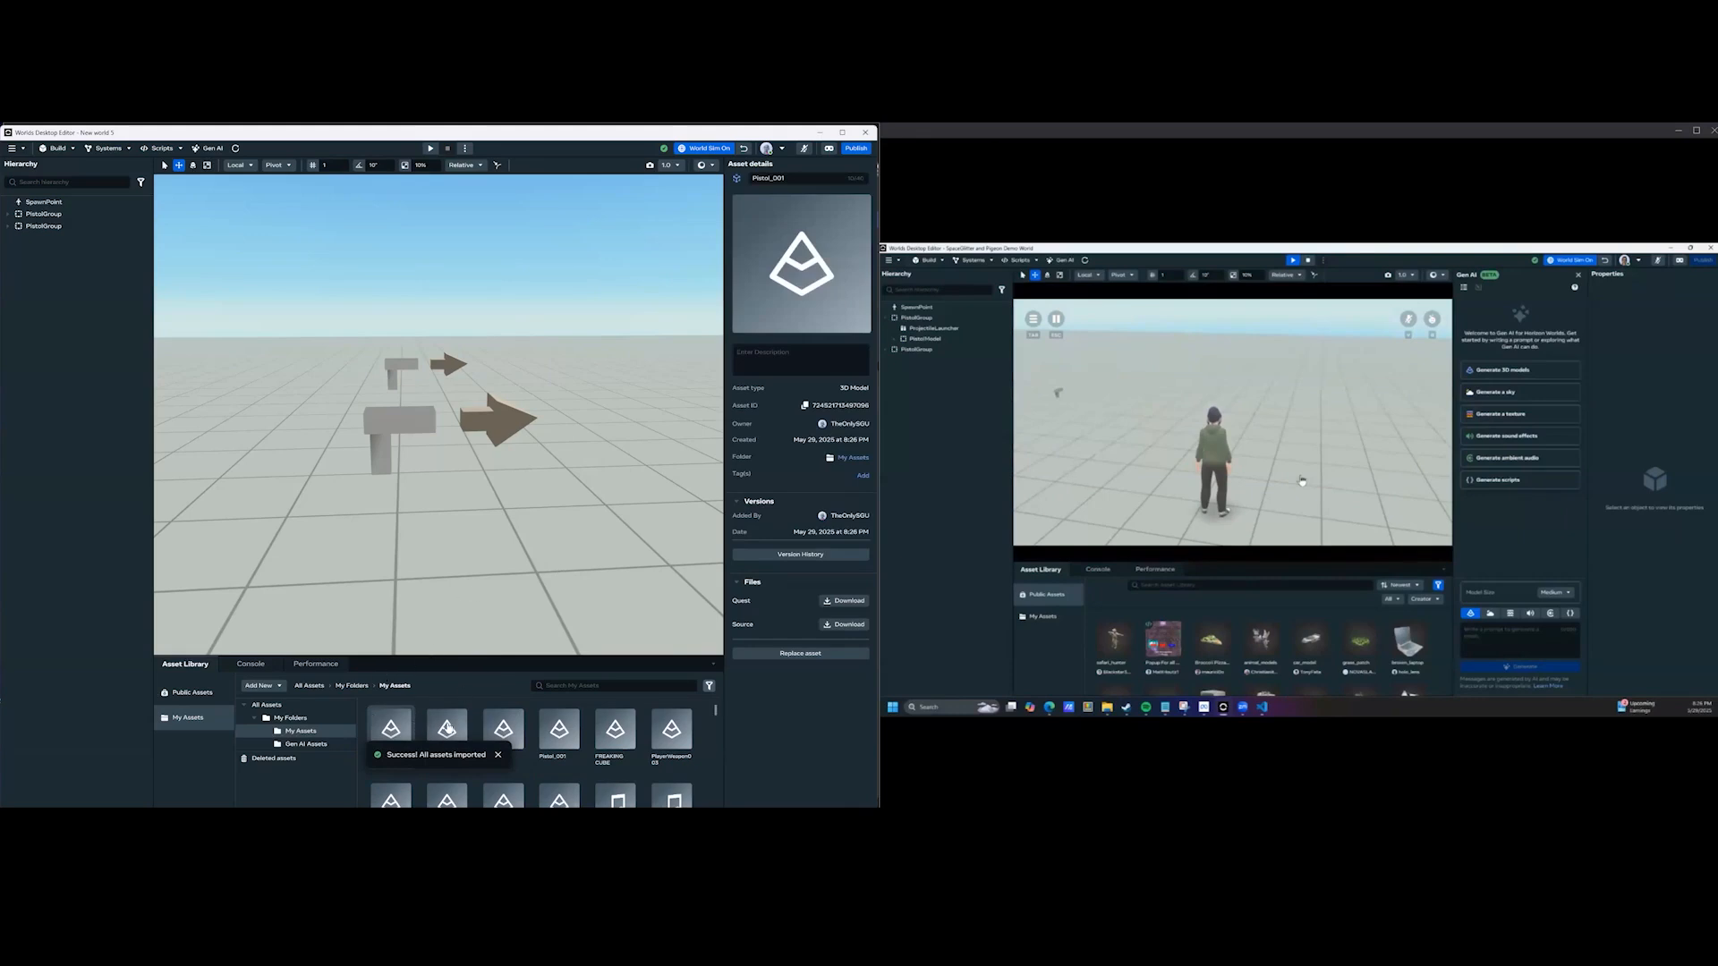
click(445, 729)
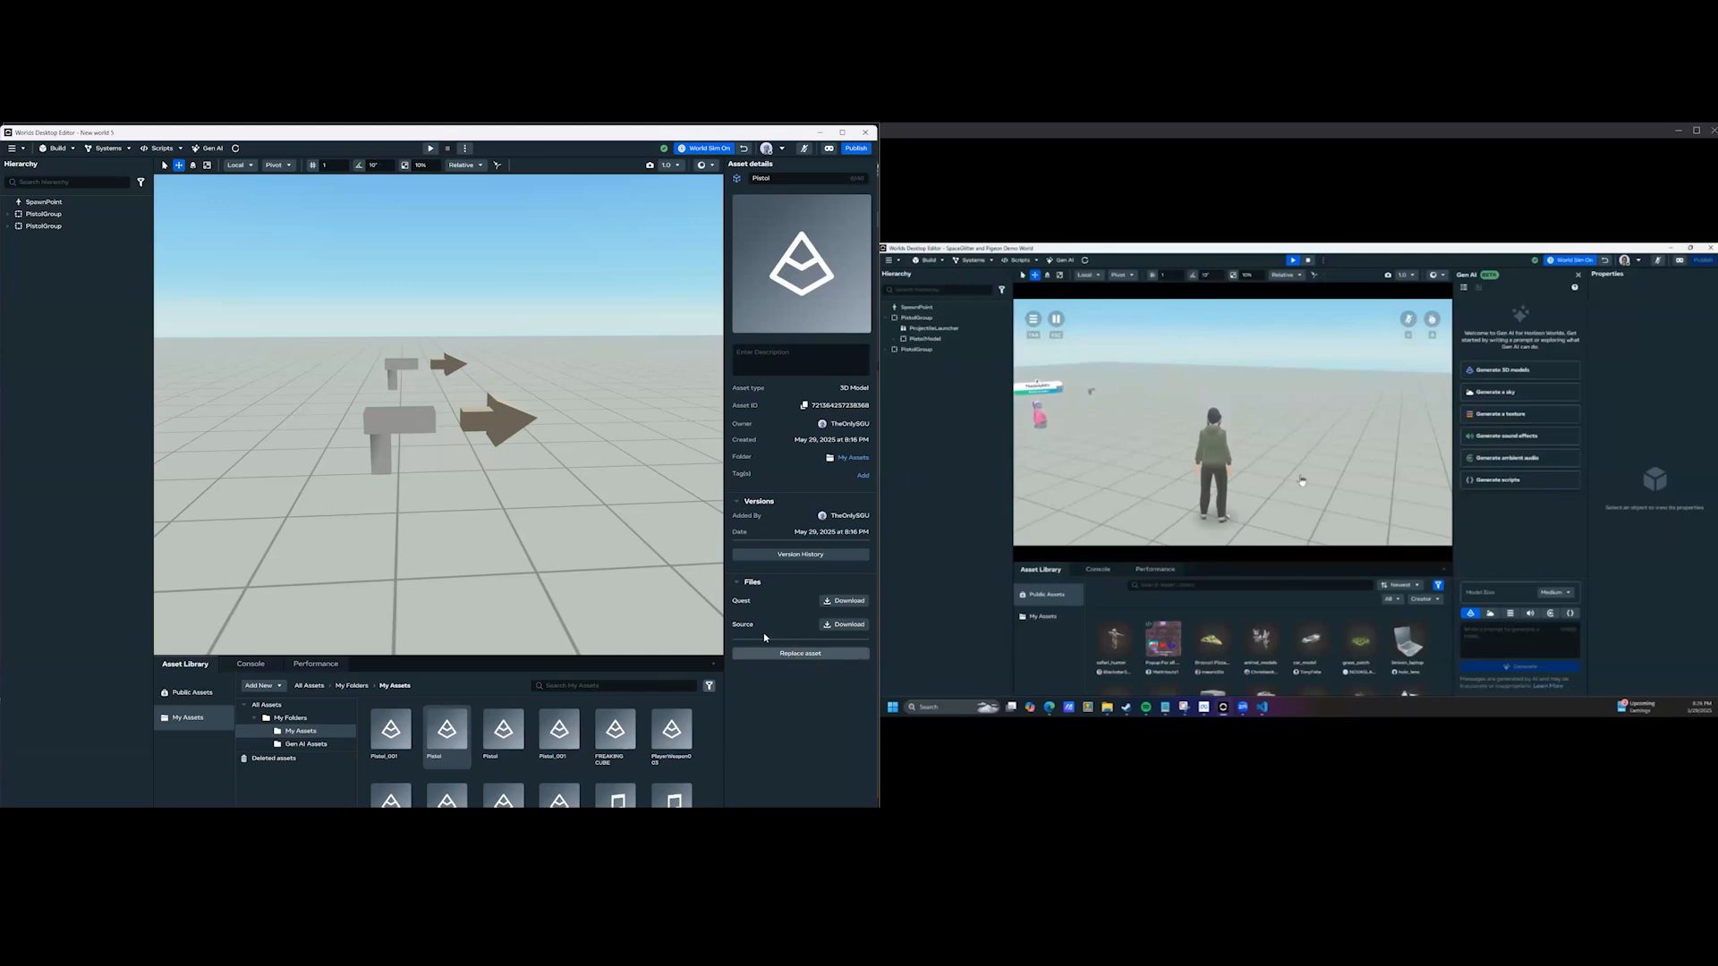
click(788, 654)
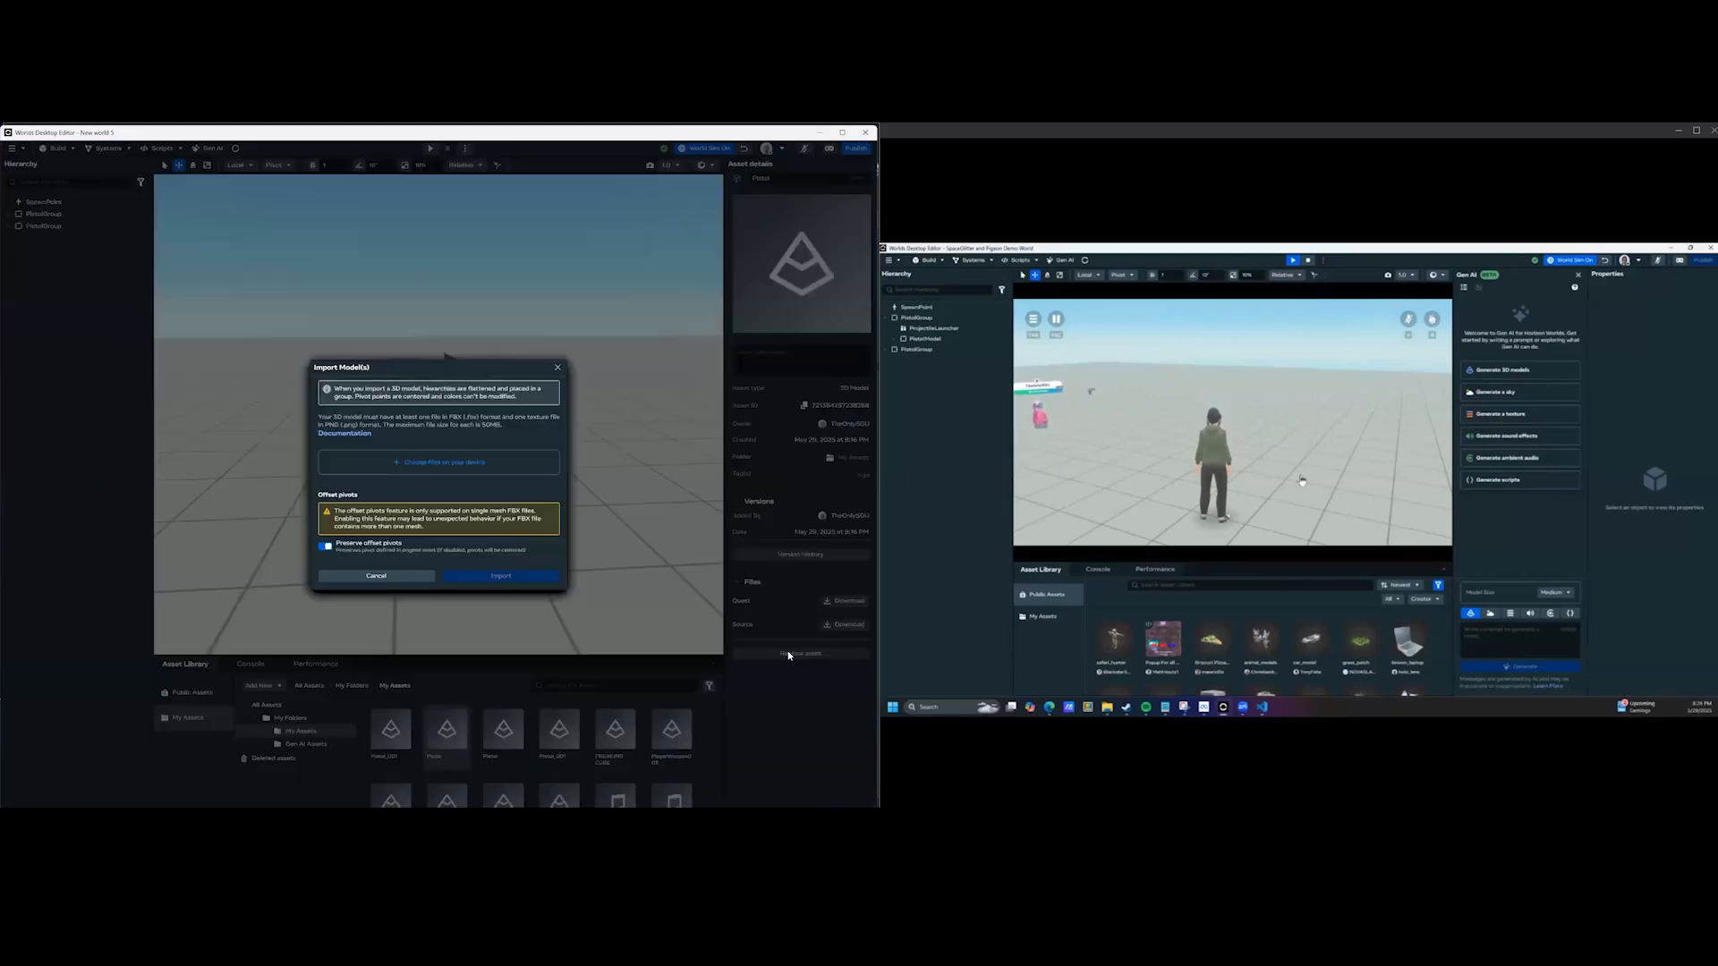
click(325, 549)
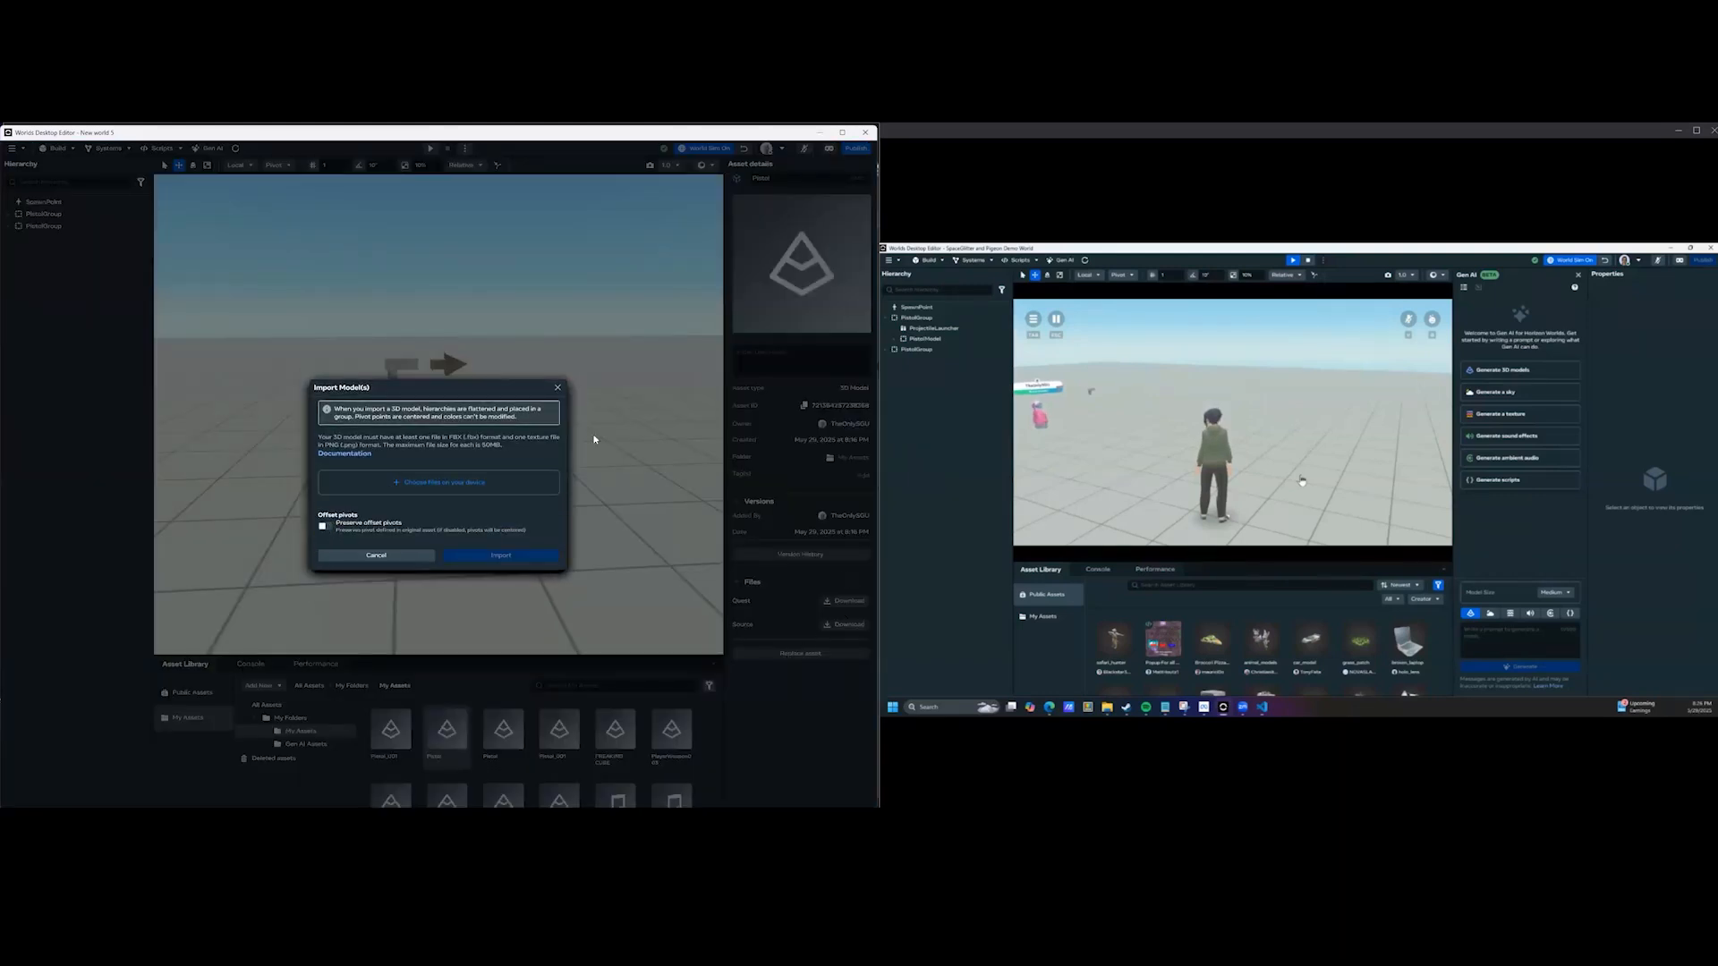
click(442, 488)
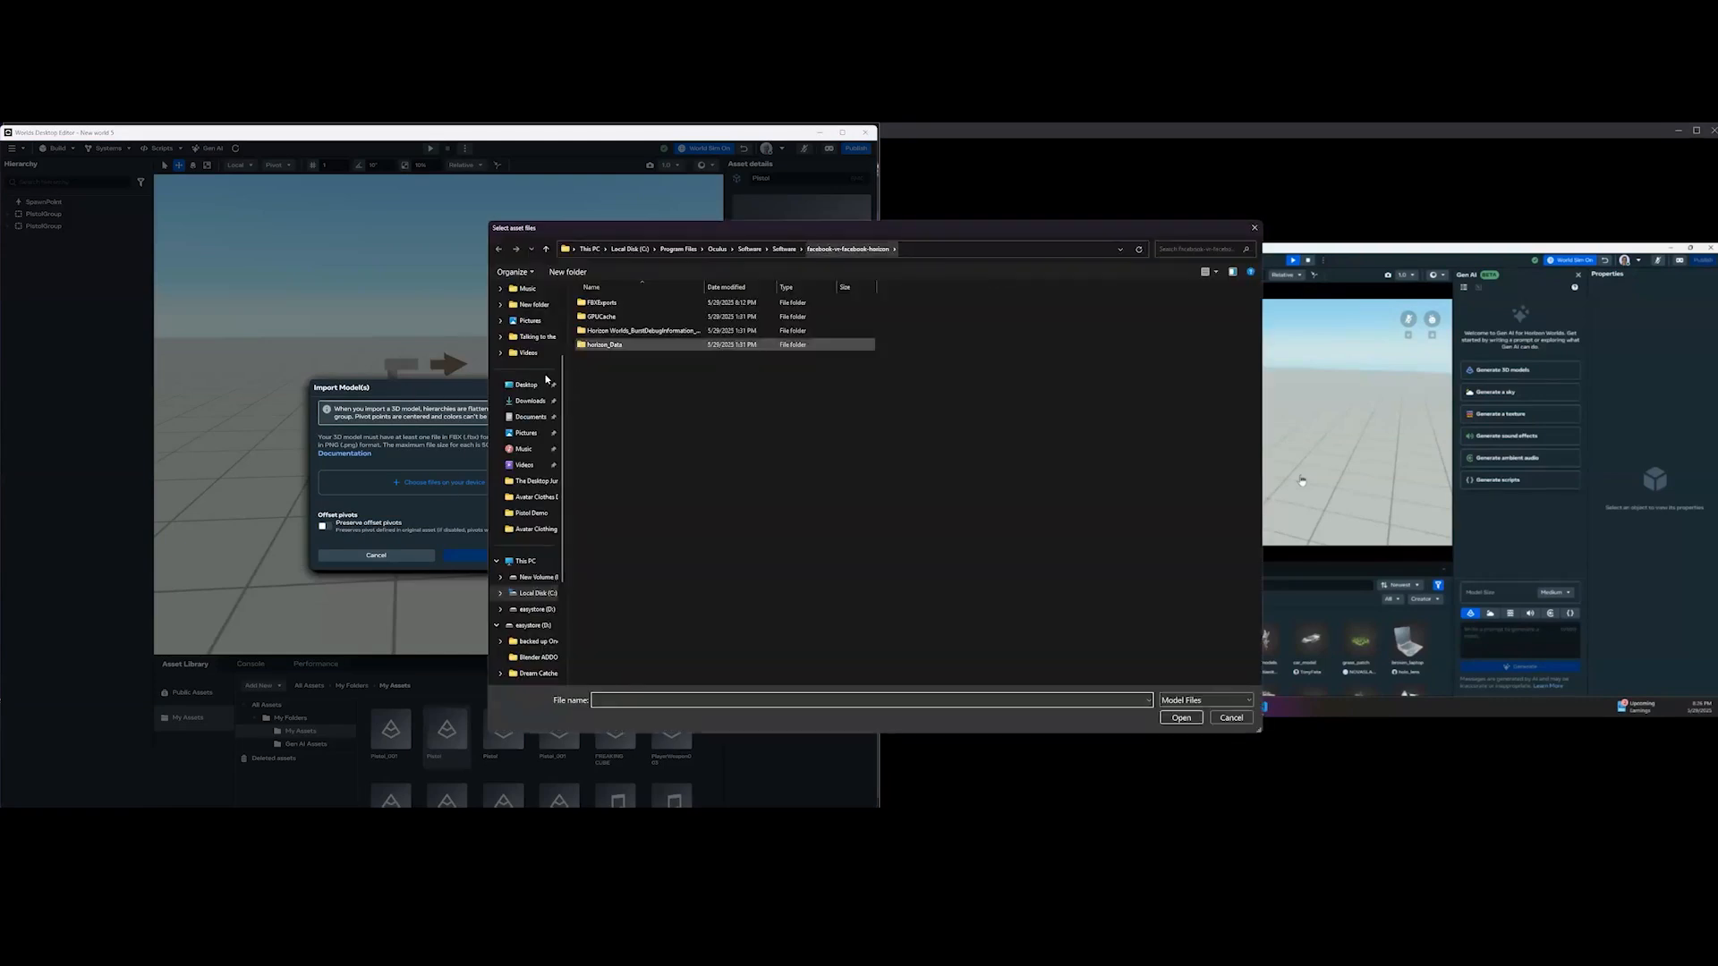
double_click(604, 318)
click(610, 316)
click(1181, 719)
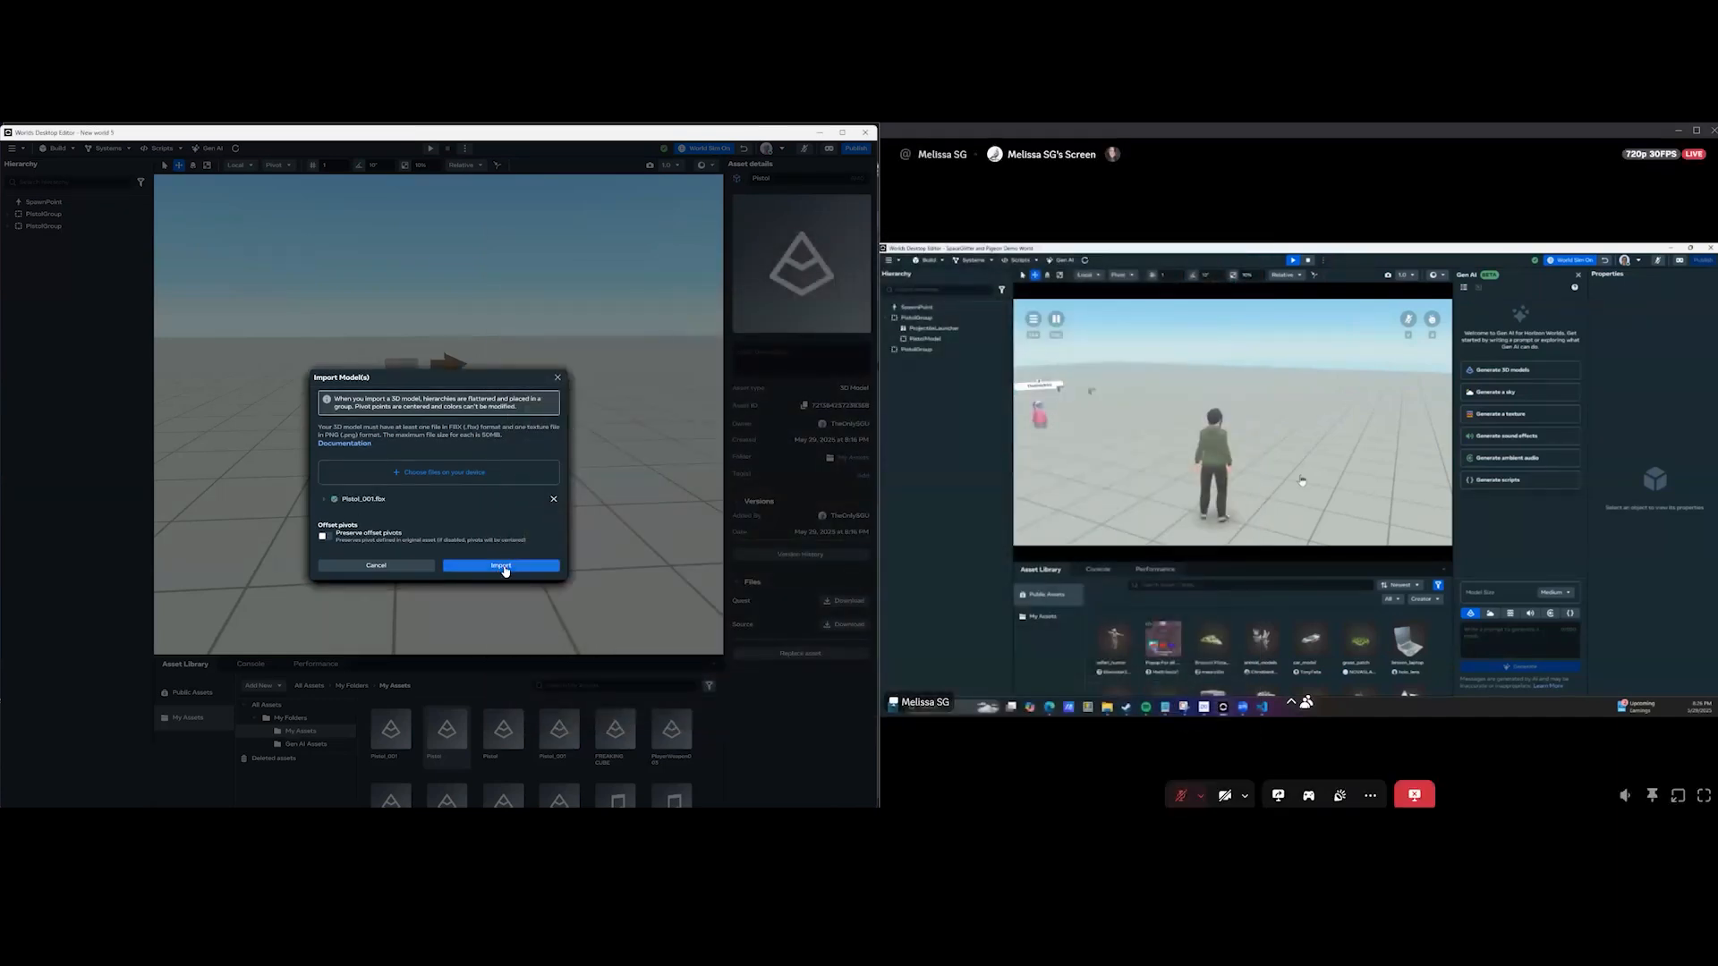
click(500, 567)
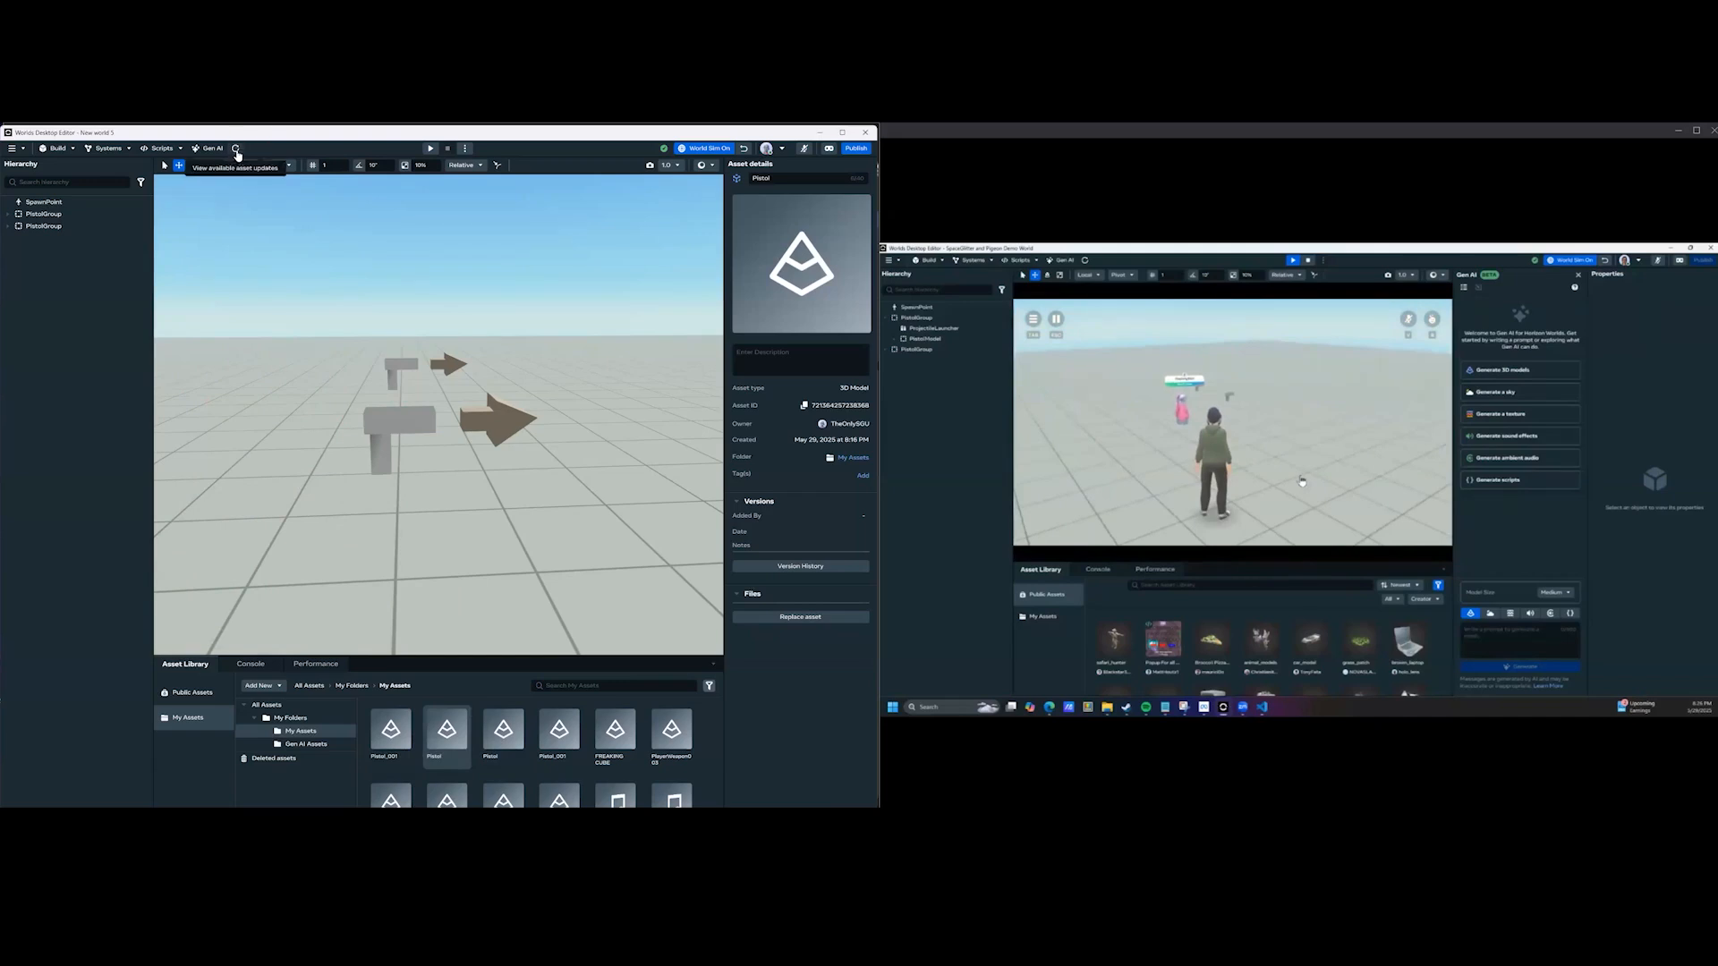
Install the available update for the Pistol asset so the pistols in the world use the new model.
click(261, 146)
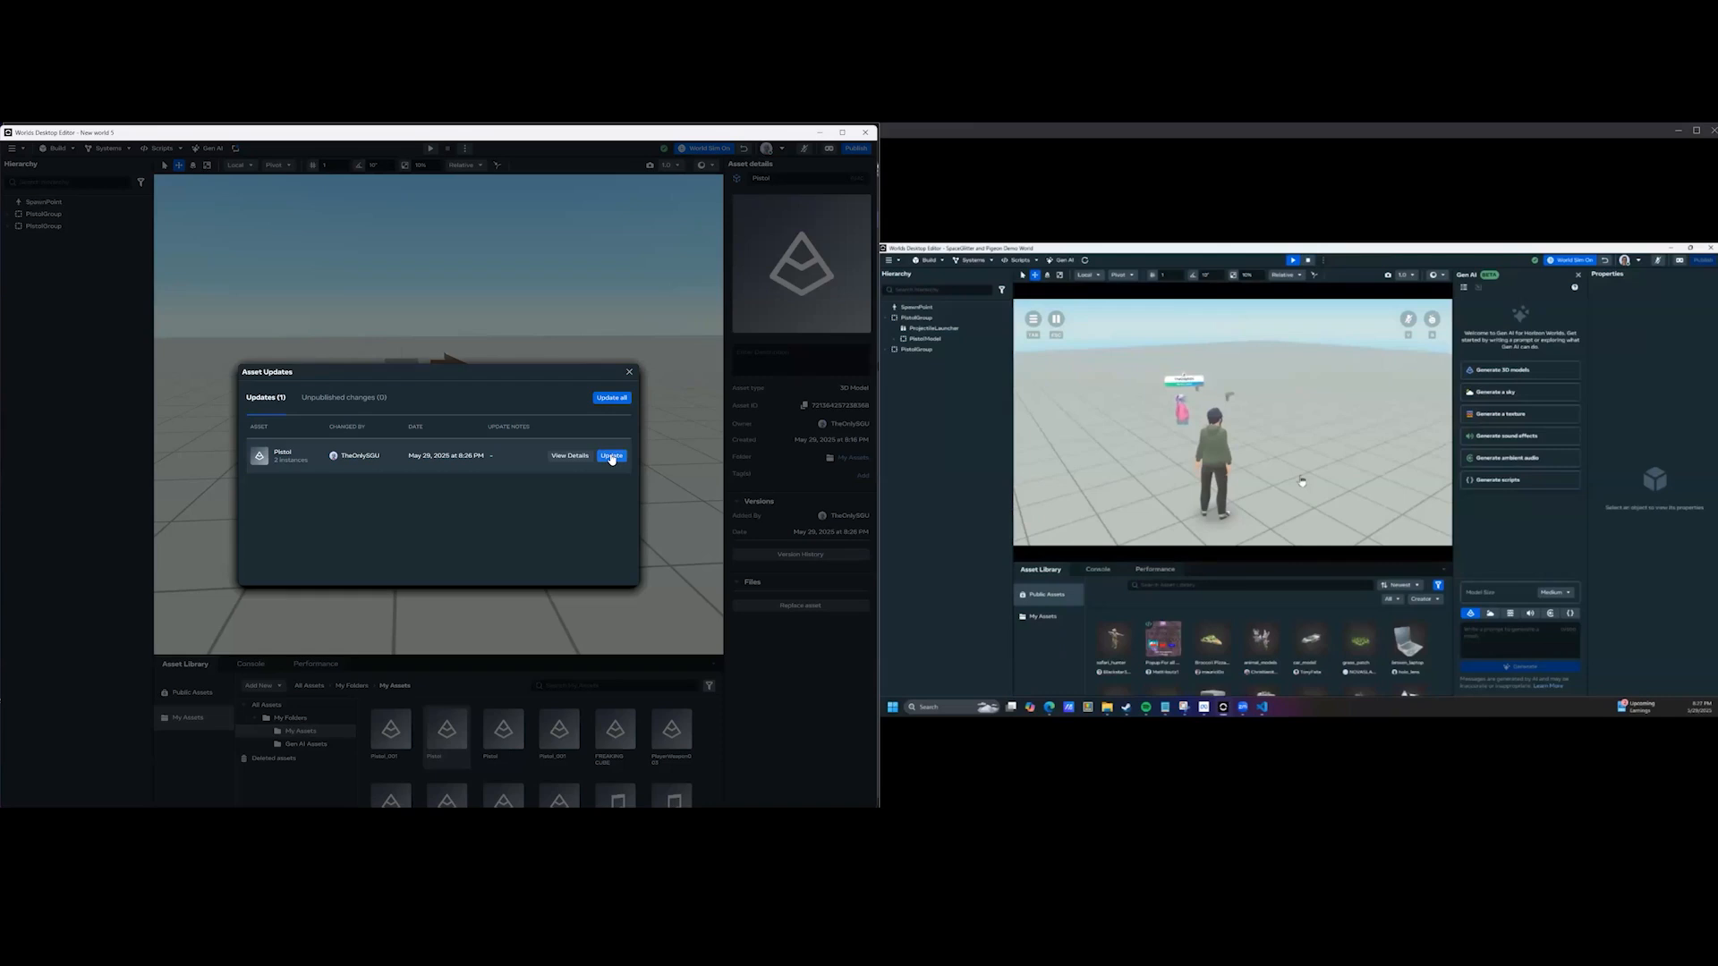
click(612, 456)
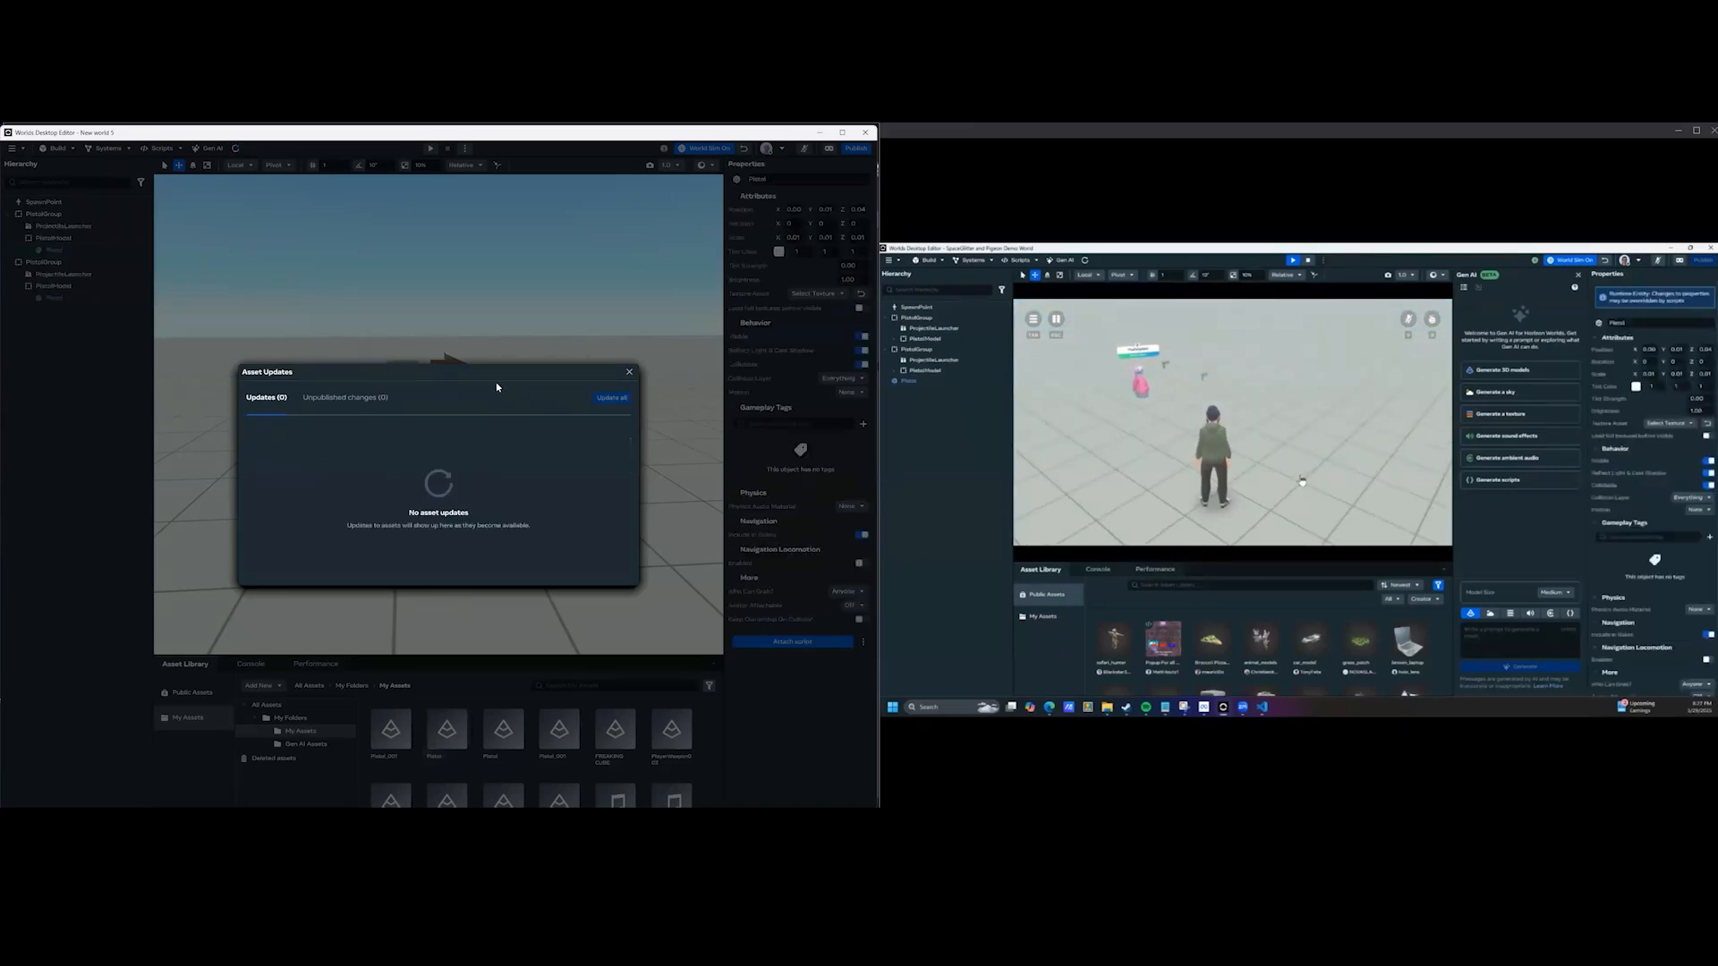
click(629, 371)
scroll(421, 469, up, 3)
scroll(420, 469, down, 3)
right_drag(420, 486, 453, 457)
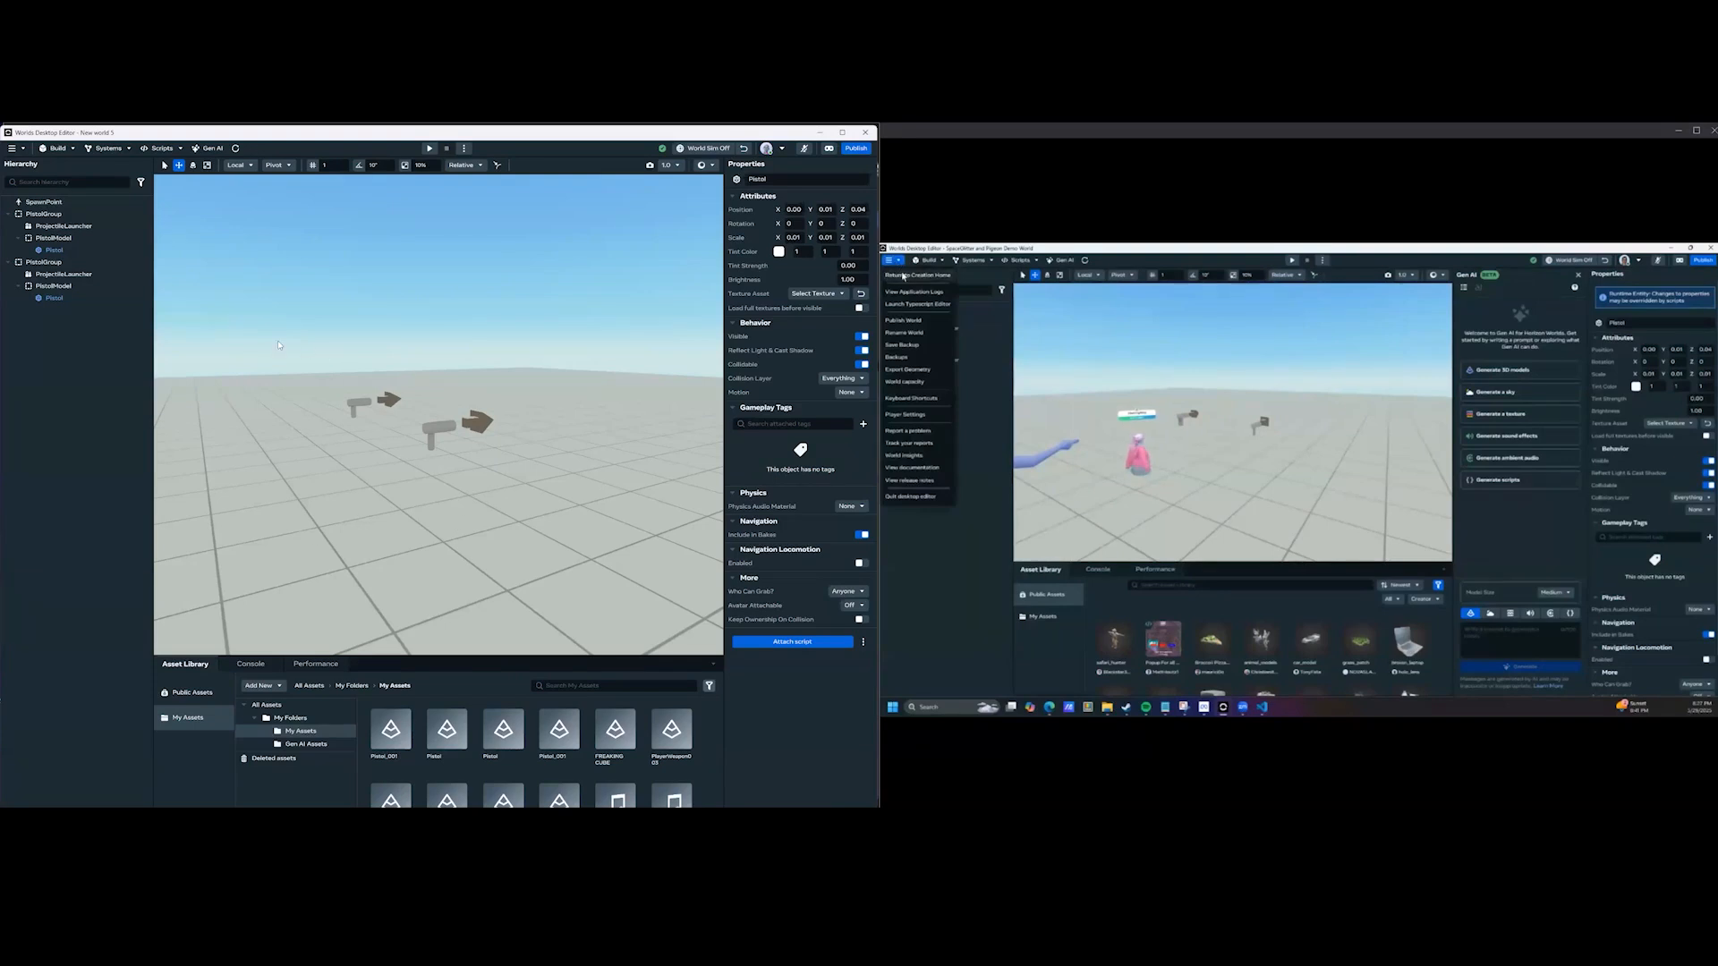
Return to Creation Home, open the SpaceGlitter and Pigeon Demo World, and maximize the second editor window.
click(26, 150)
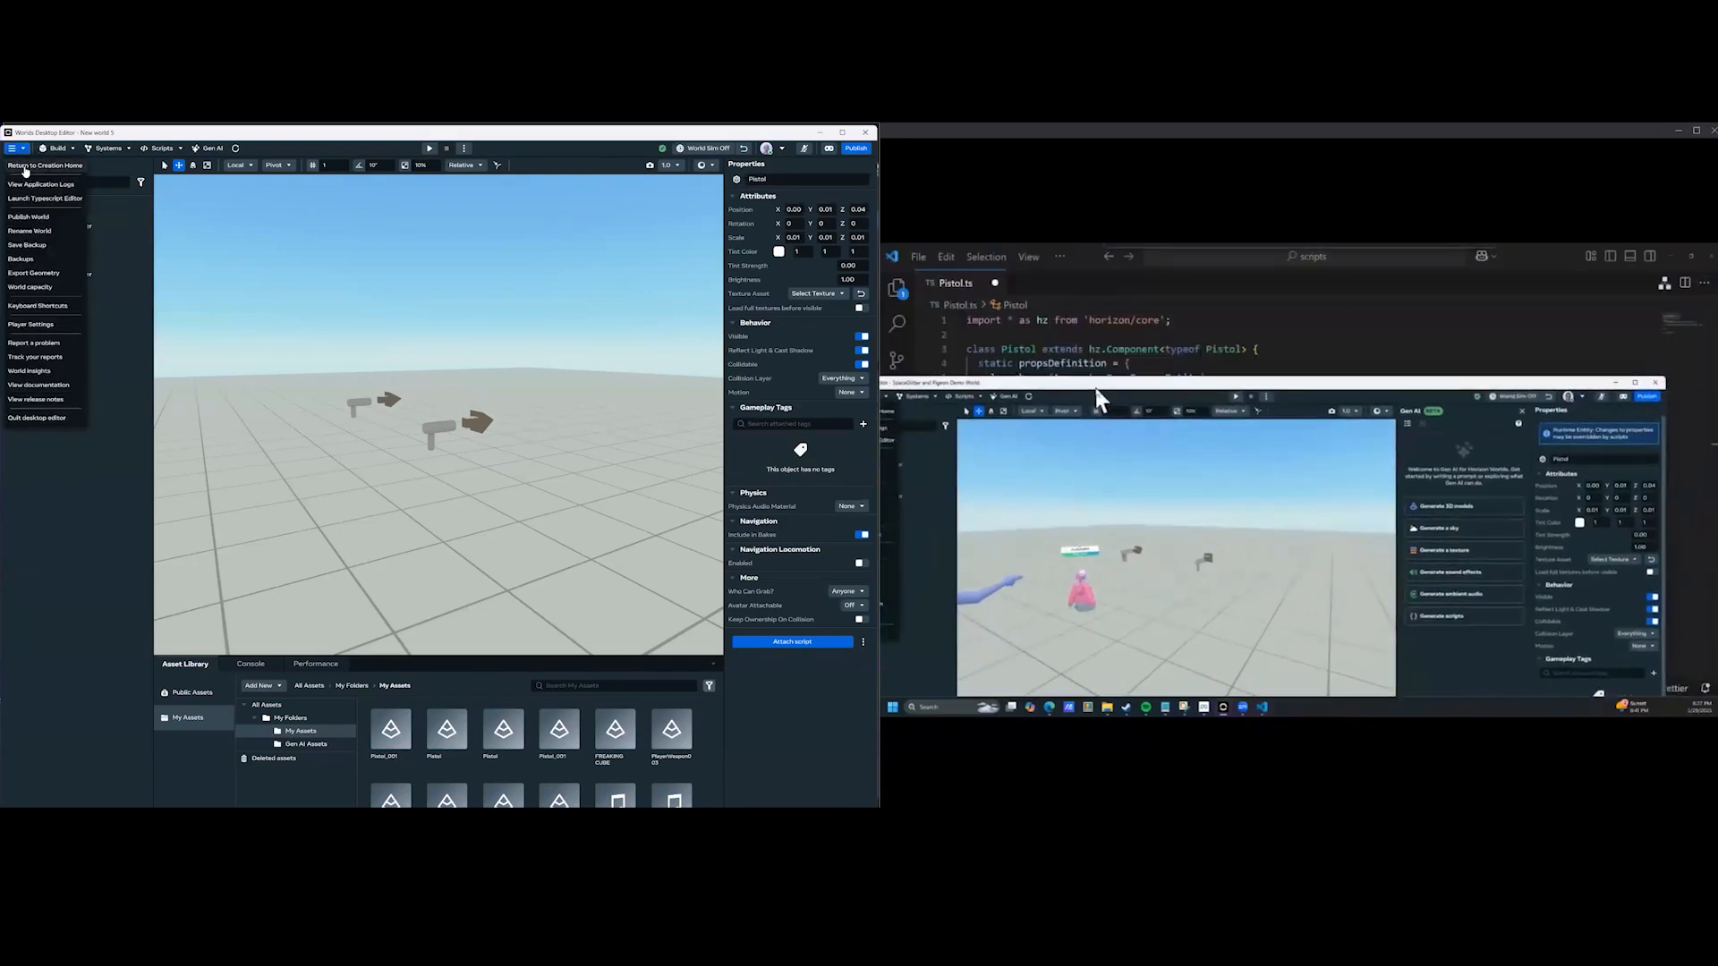
click(25, 169)
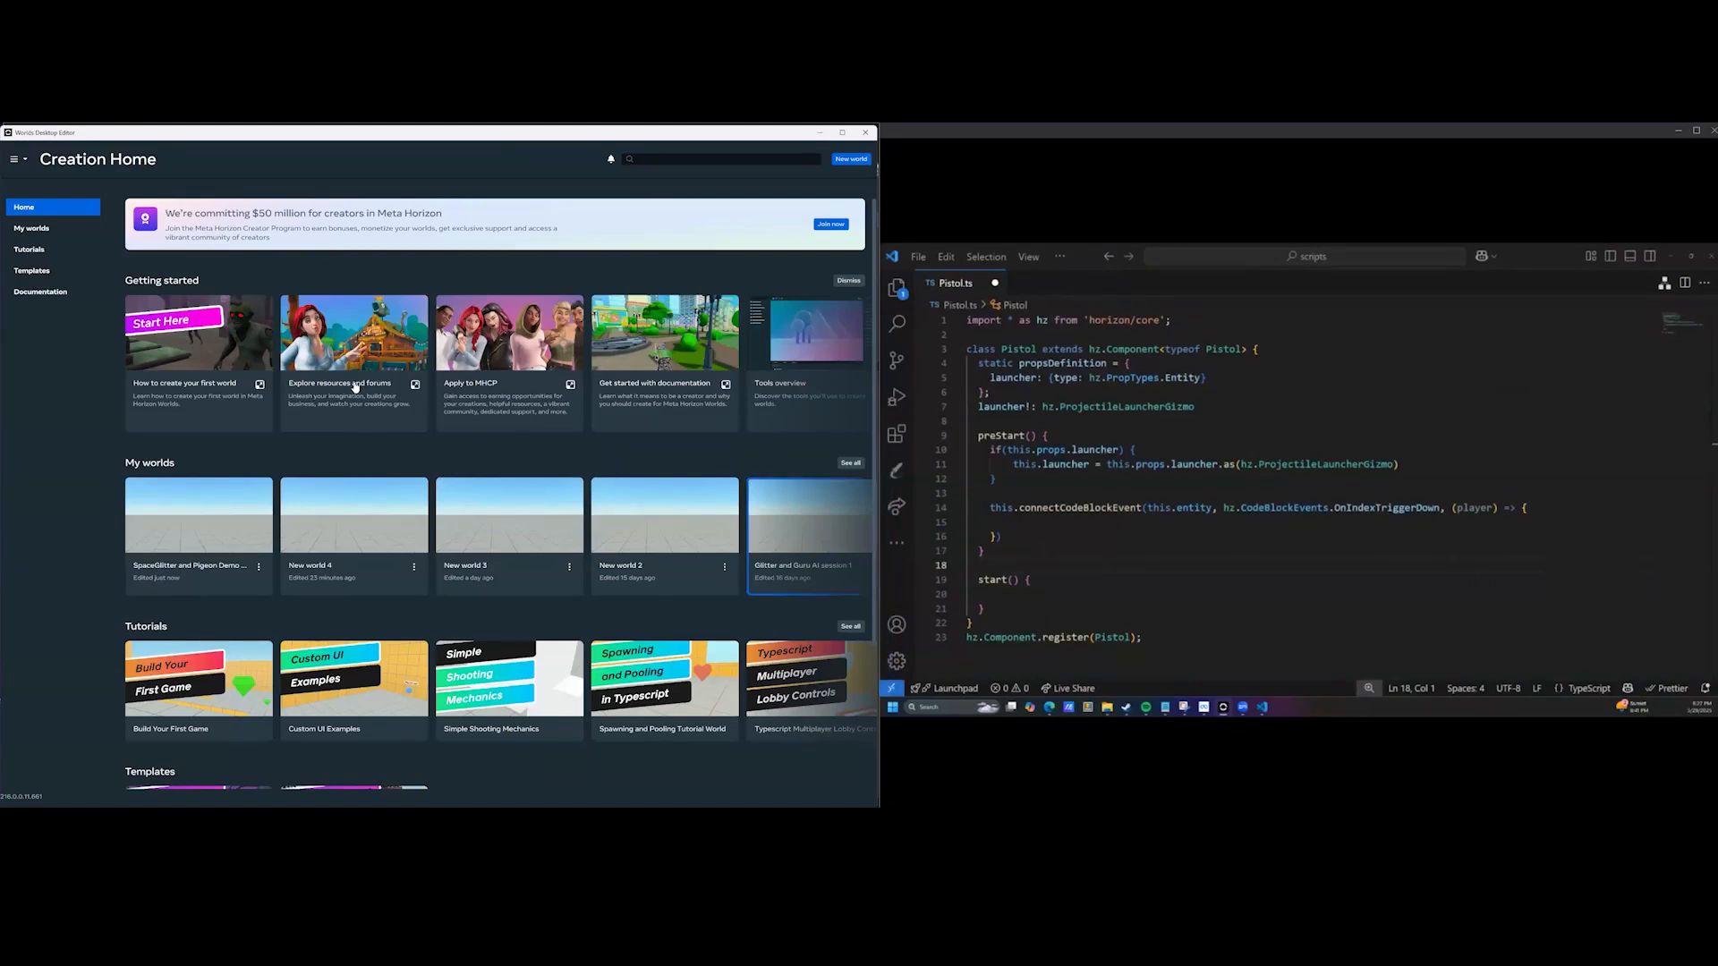
drag(881, 351, 1139, 270)
click(194, 529)
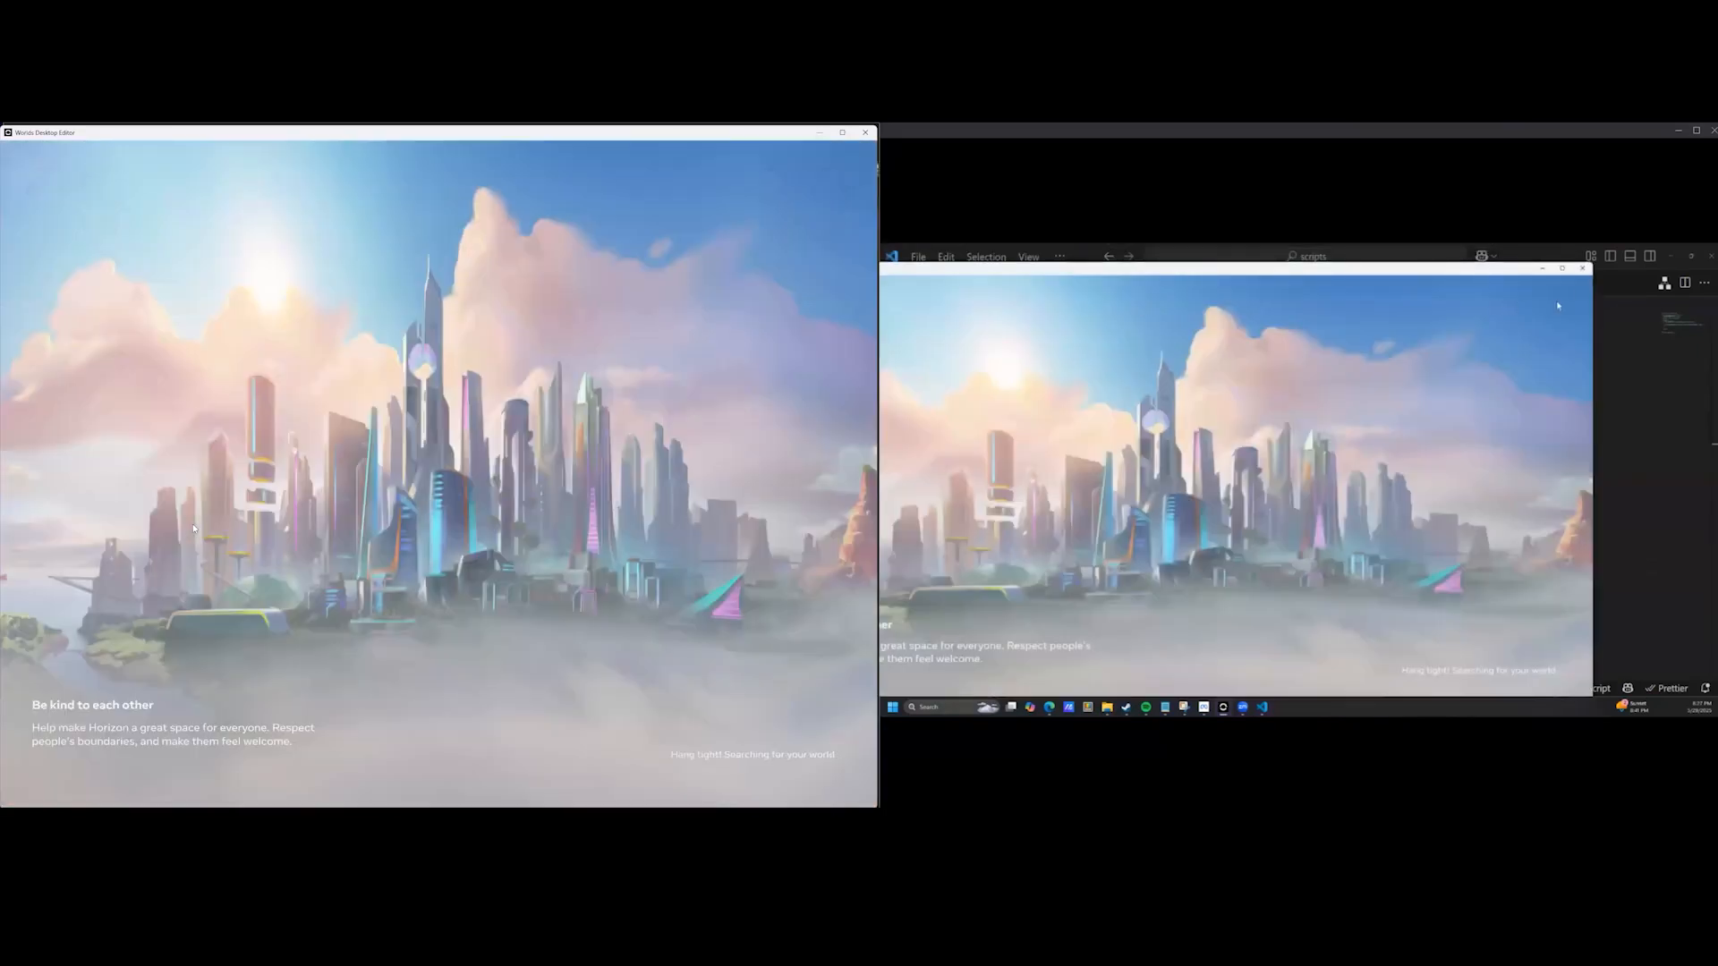
click(1562, 269)
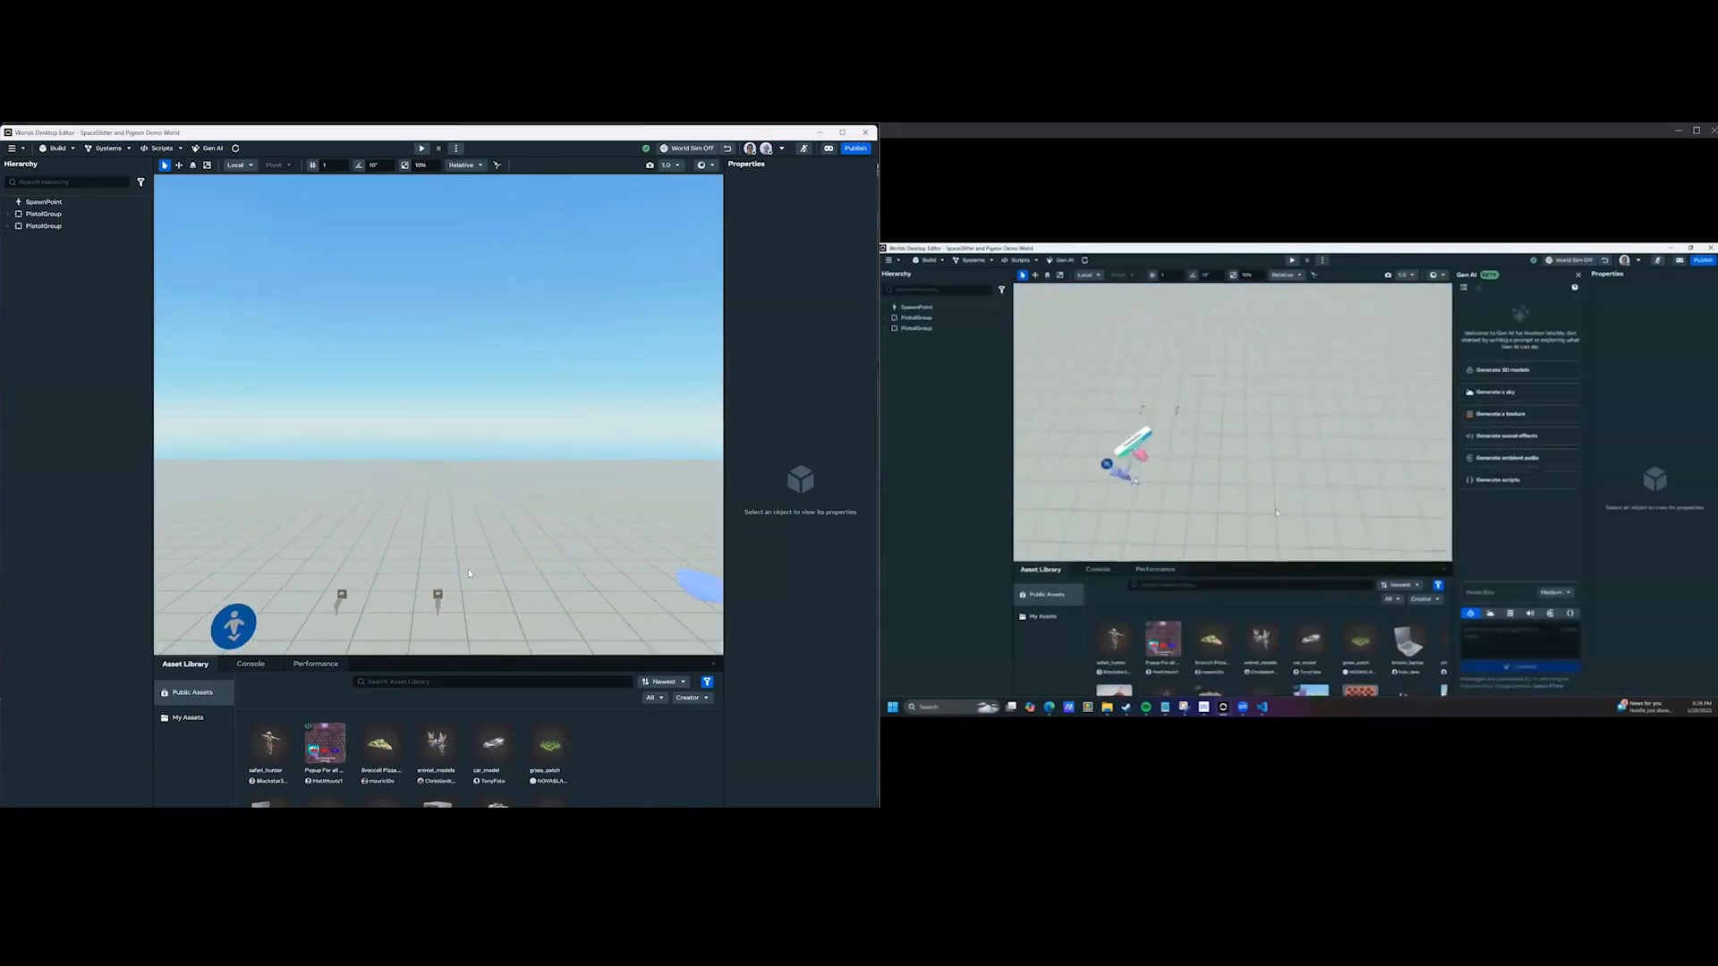
Preview the world from a spot on the ground near the two pistols and walk the avatar toward them.
right_click(538, 582)
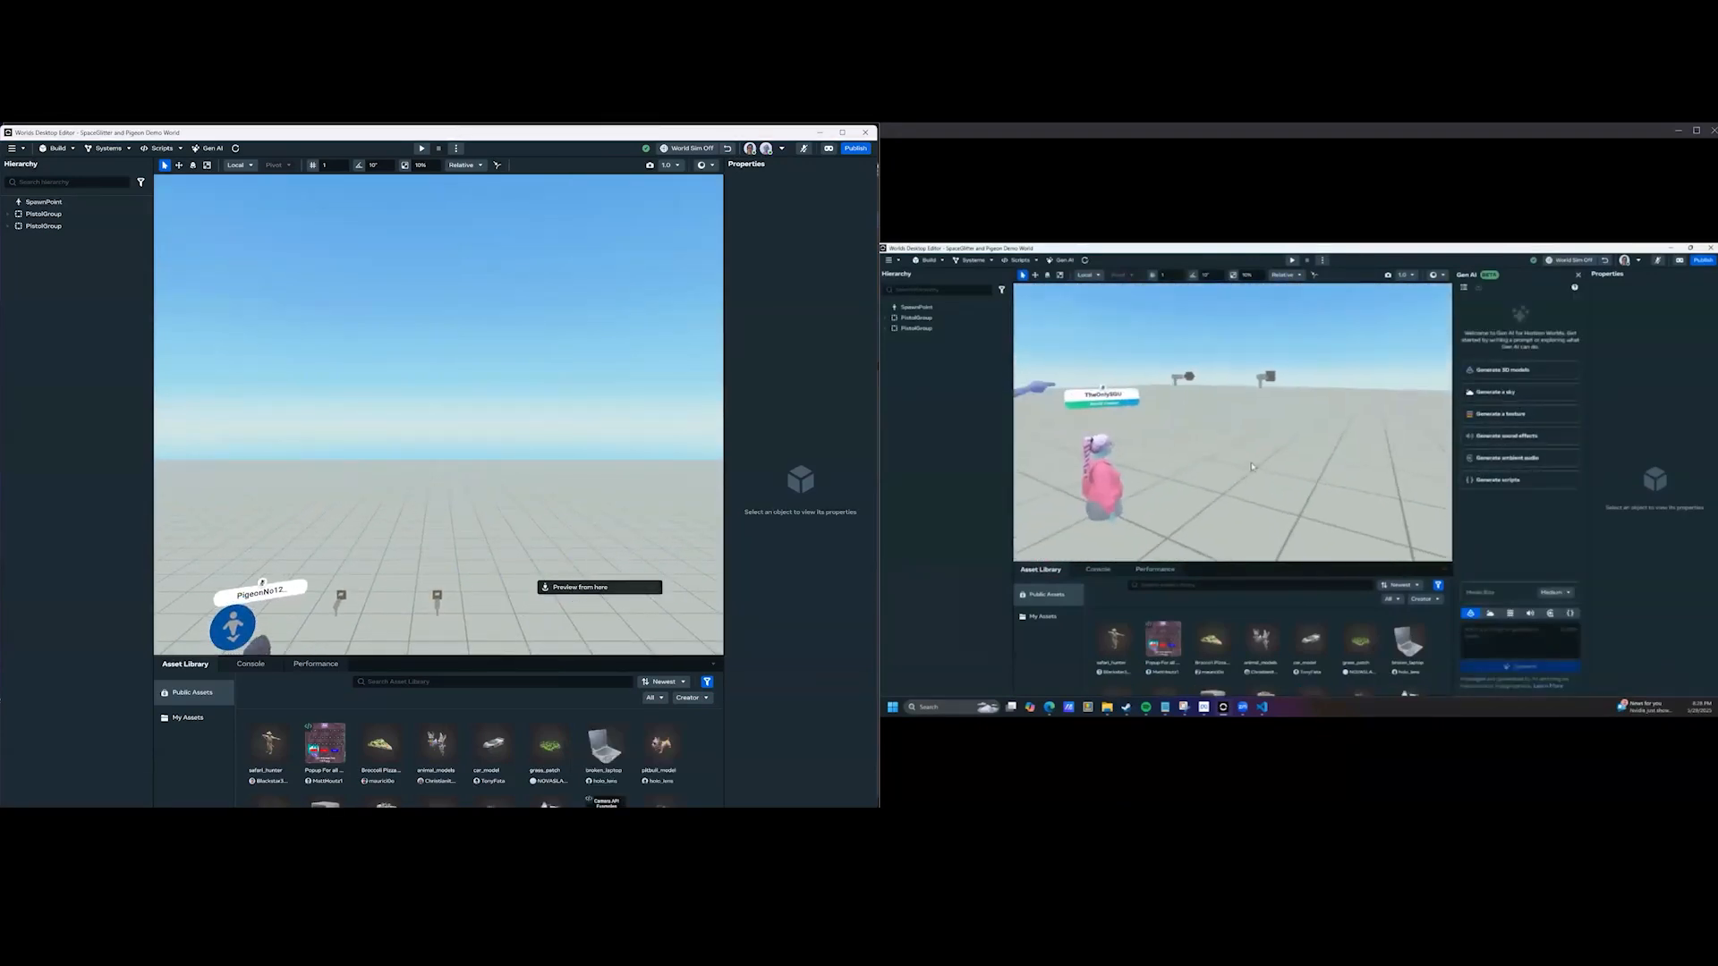
click(581, 587)
key(w)
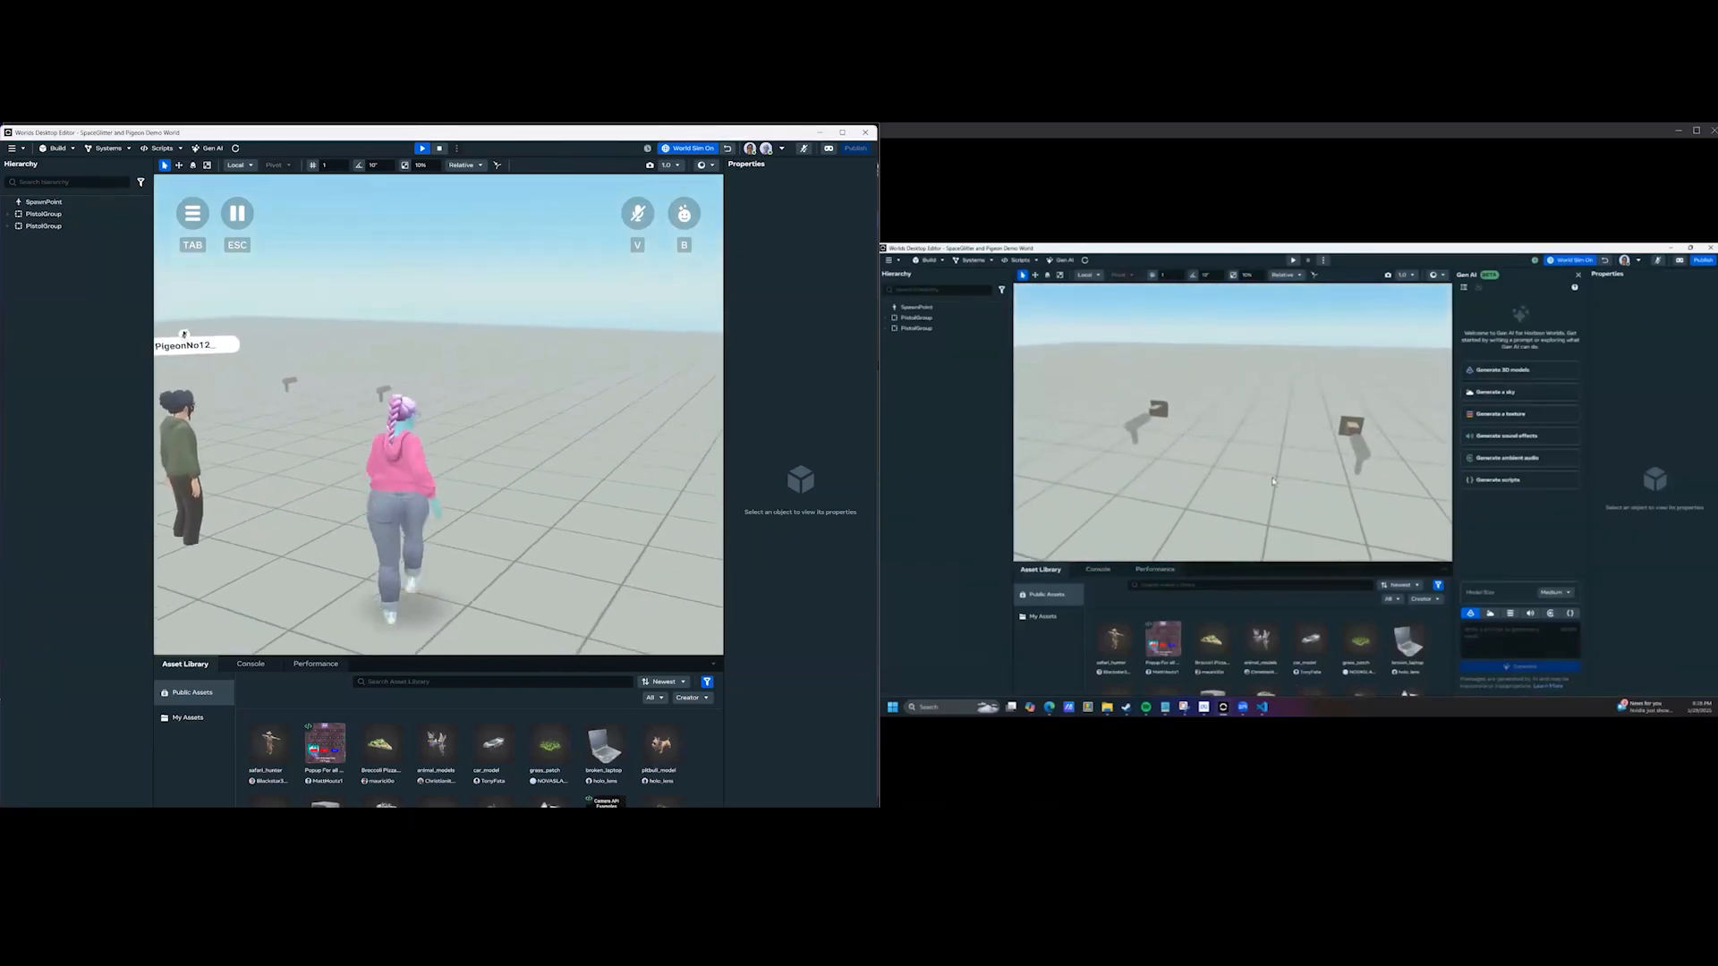
In the second editor window, select the first PistolGroup and activate the Scale tool.
click(1149, 413)
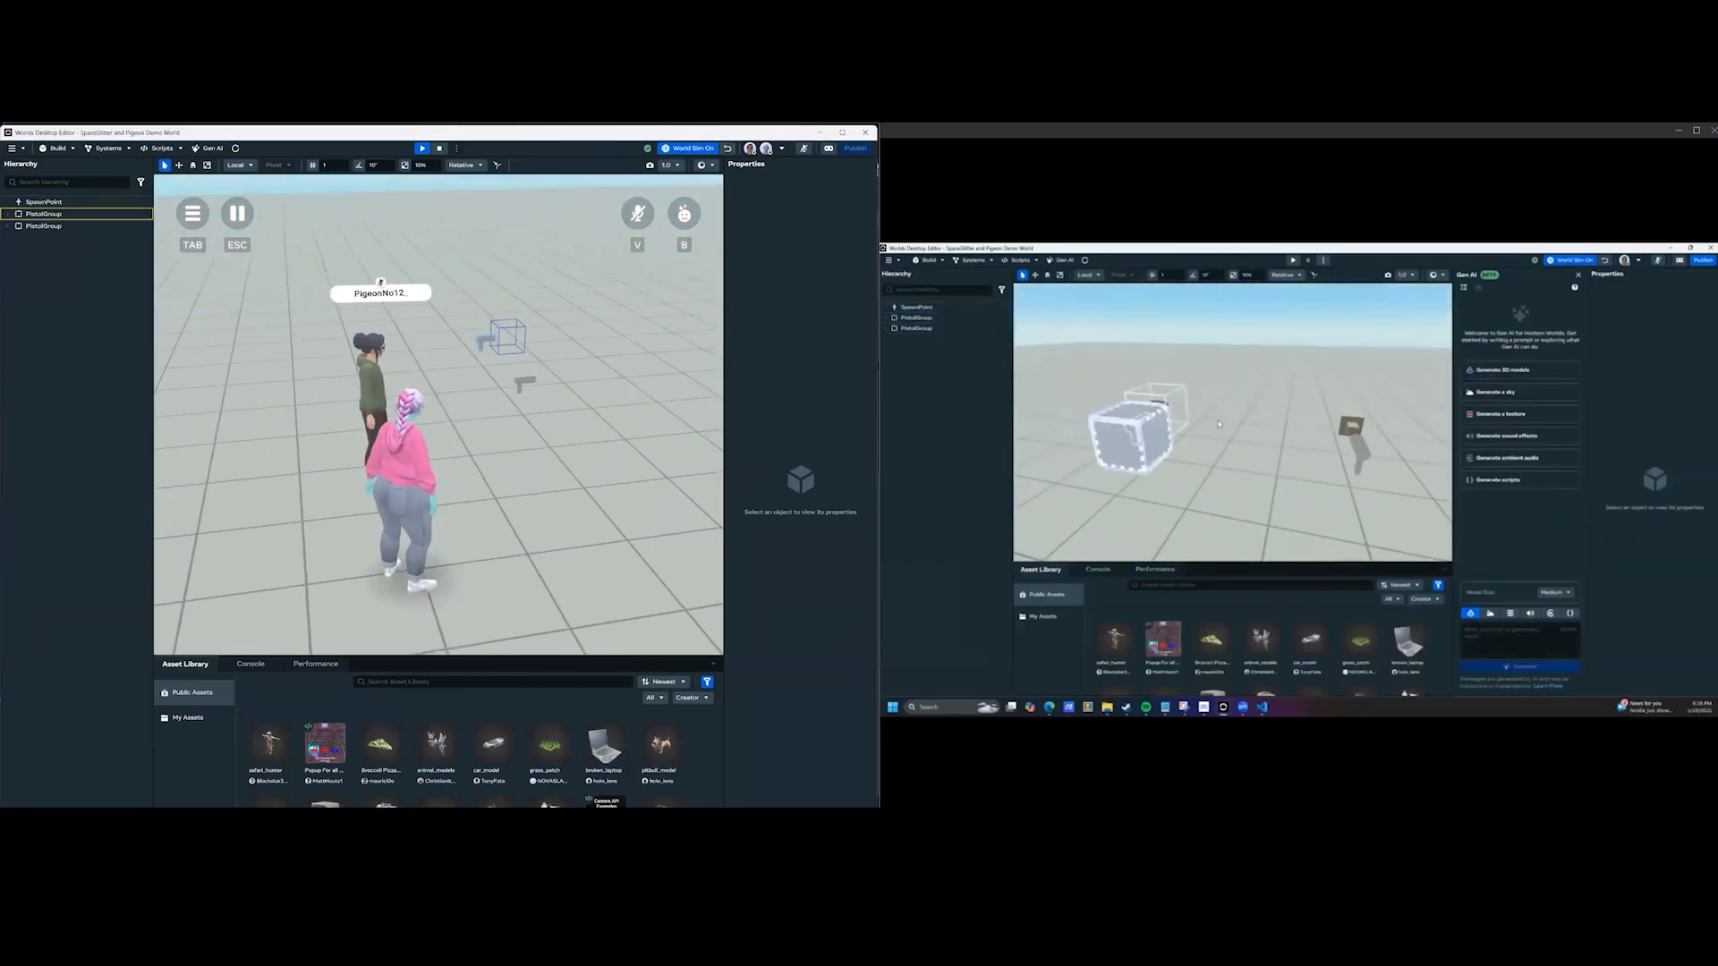
click(1189, 424)
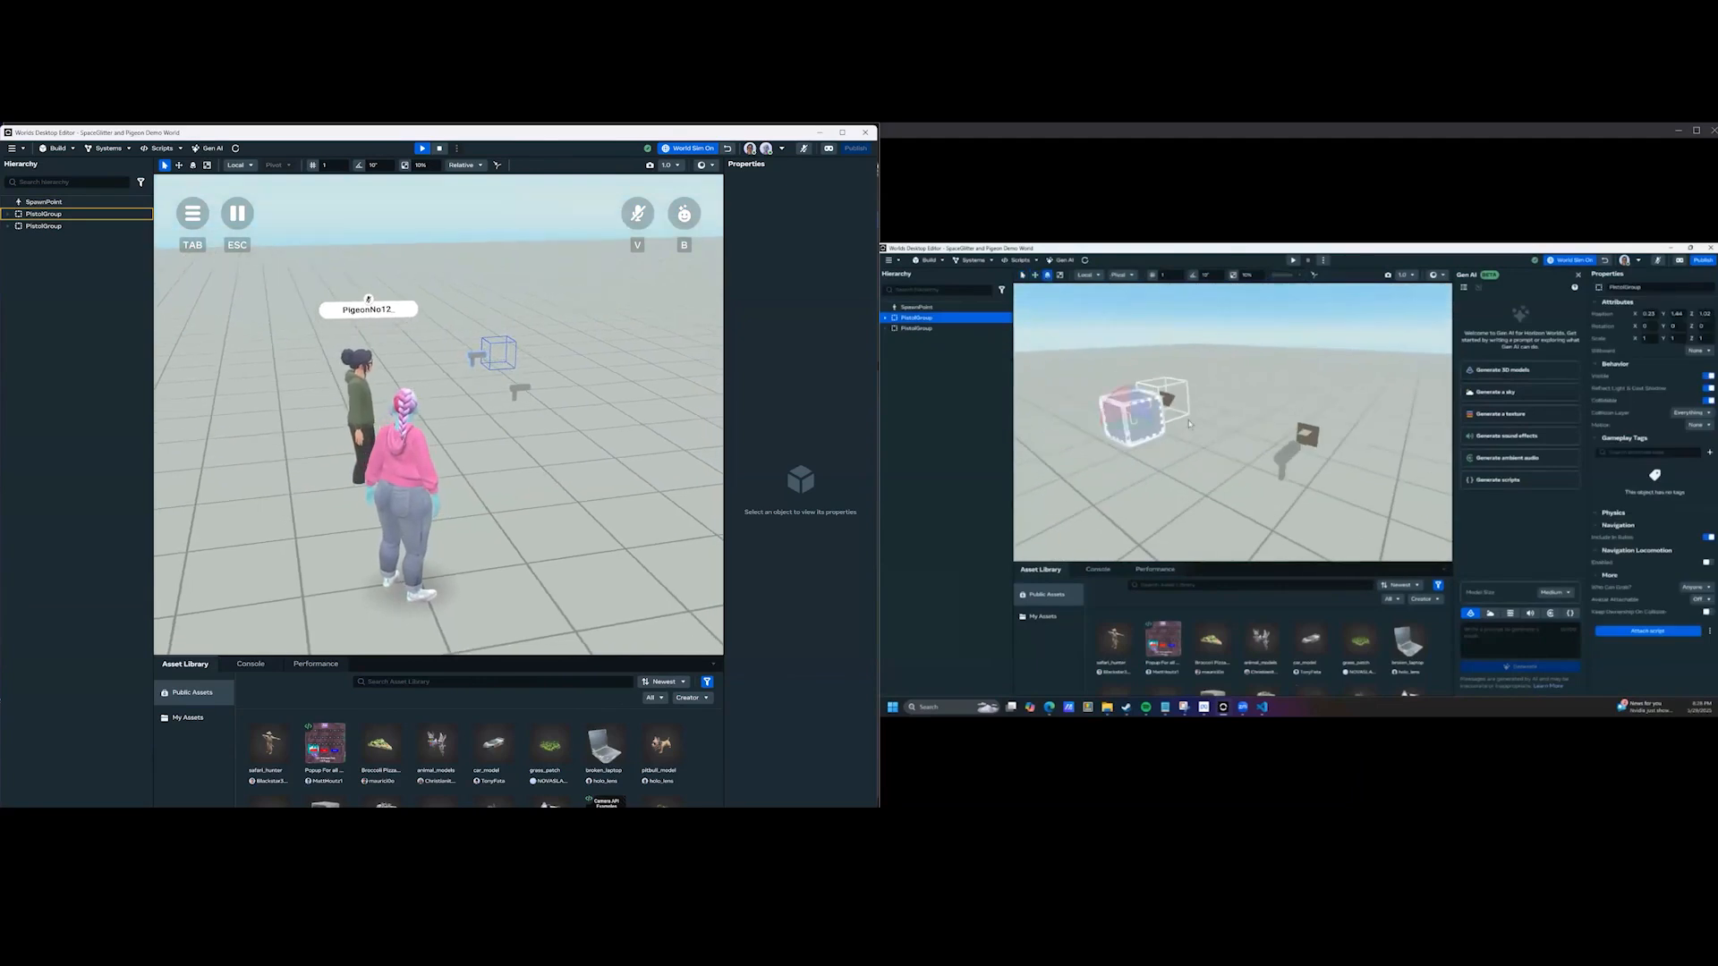
key(r)
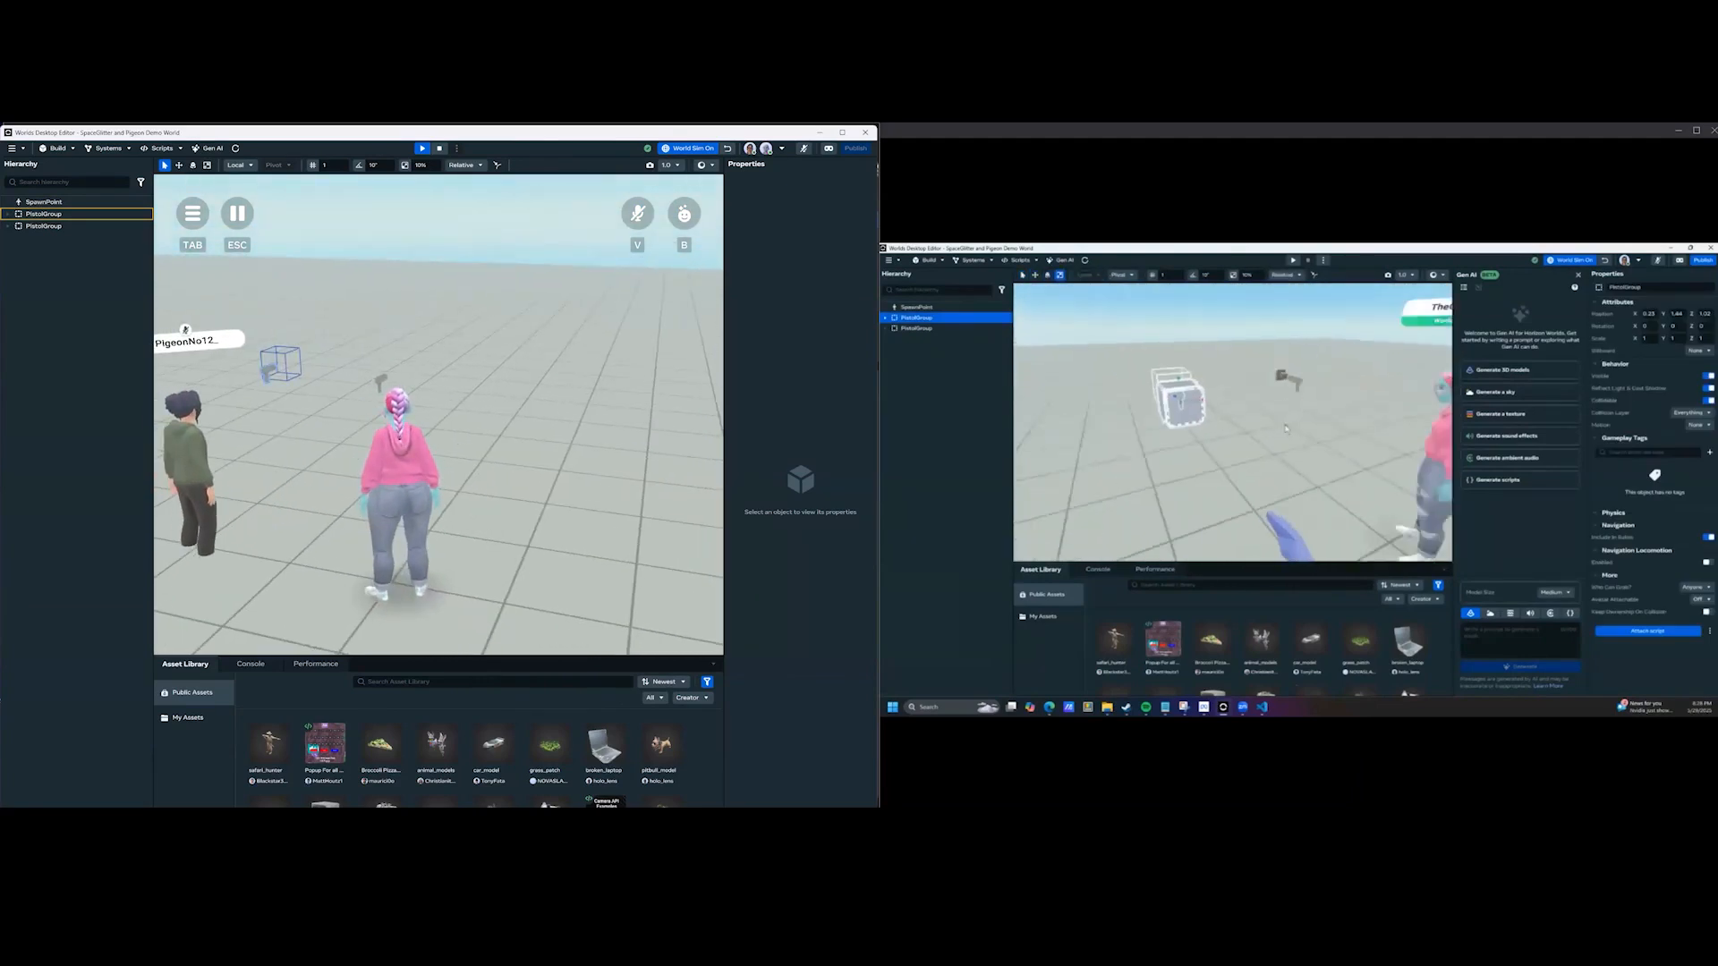
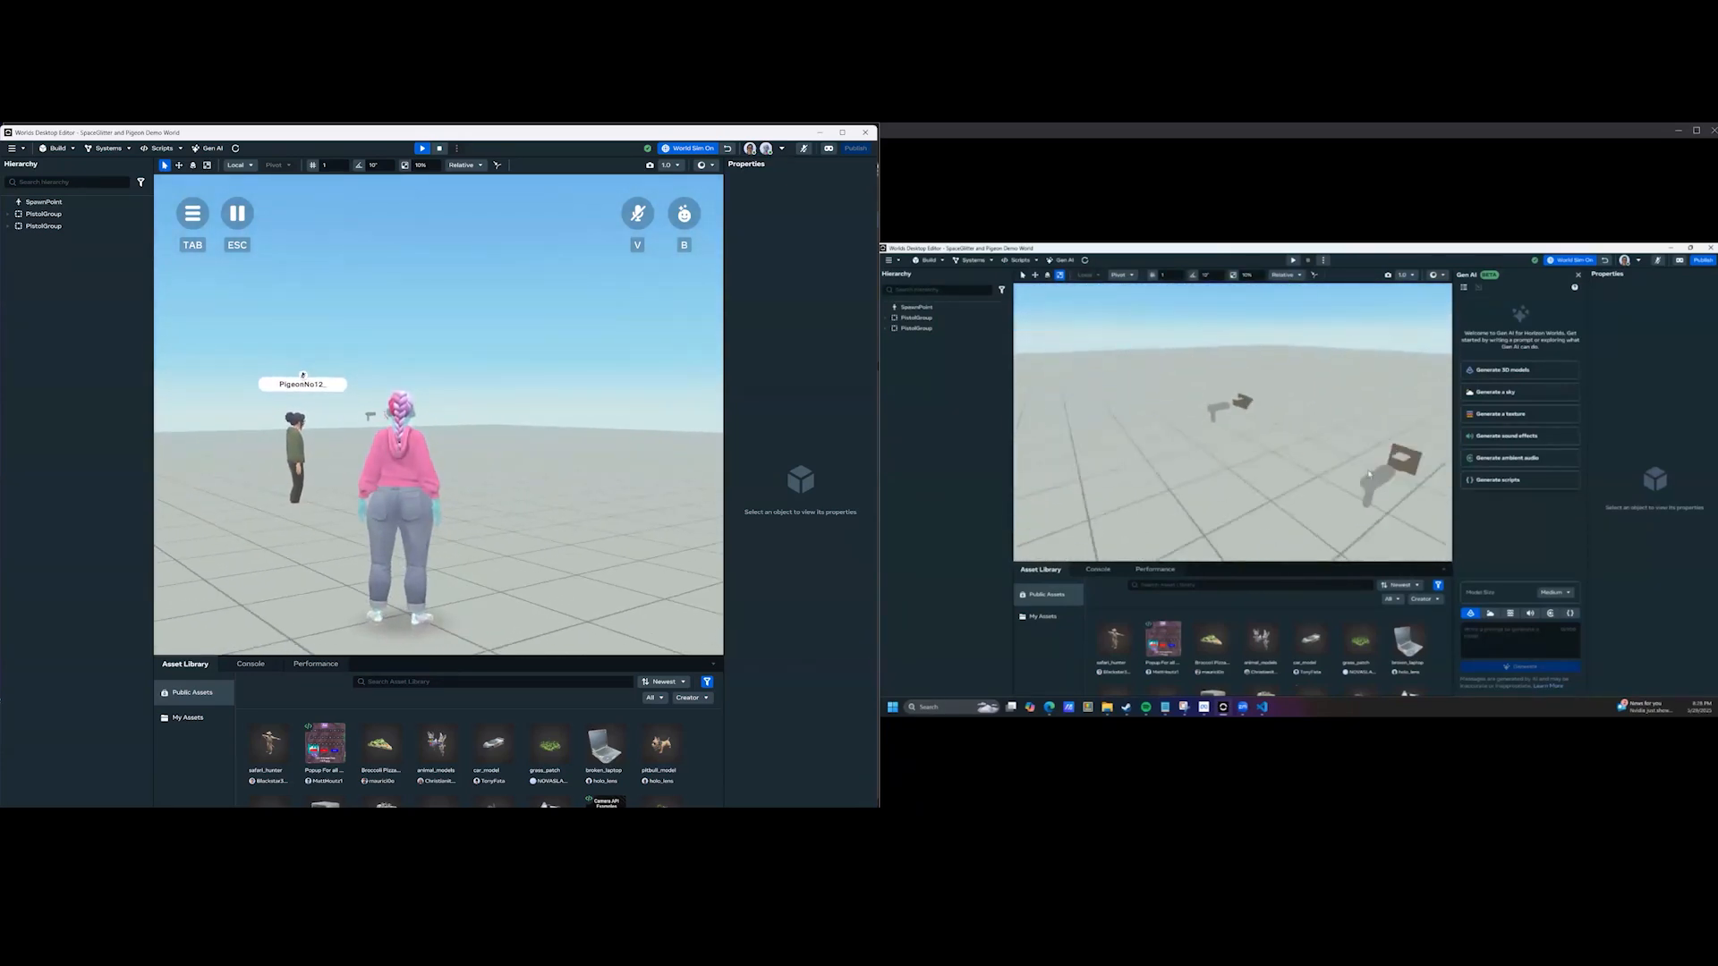
Switch to Blender and undo back to the separate, unjoined pistol parts.
key(super)
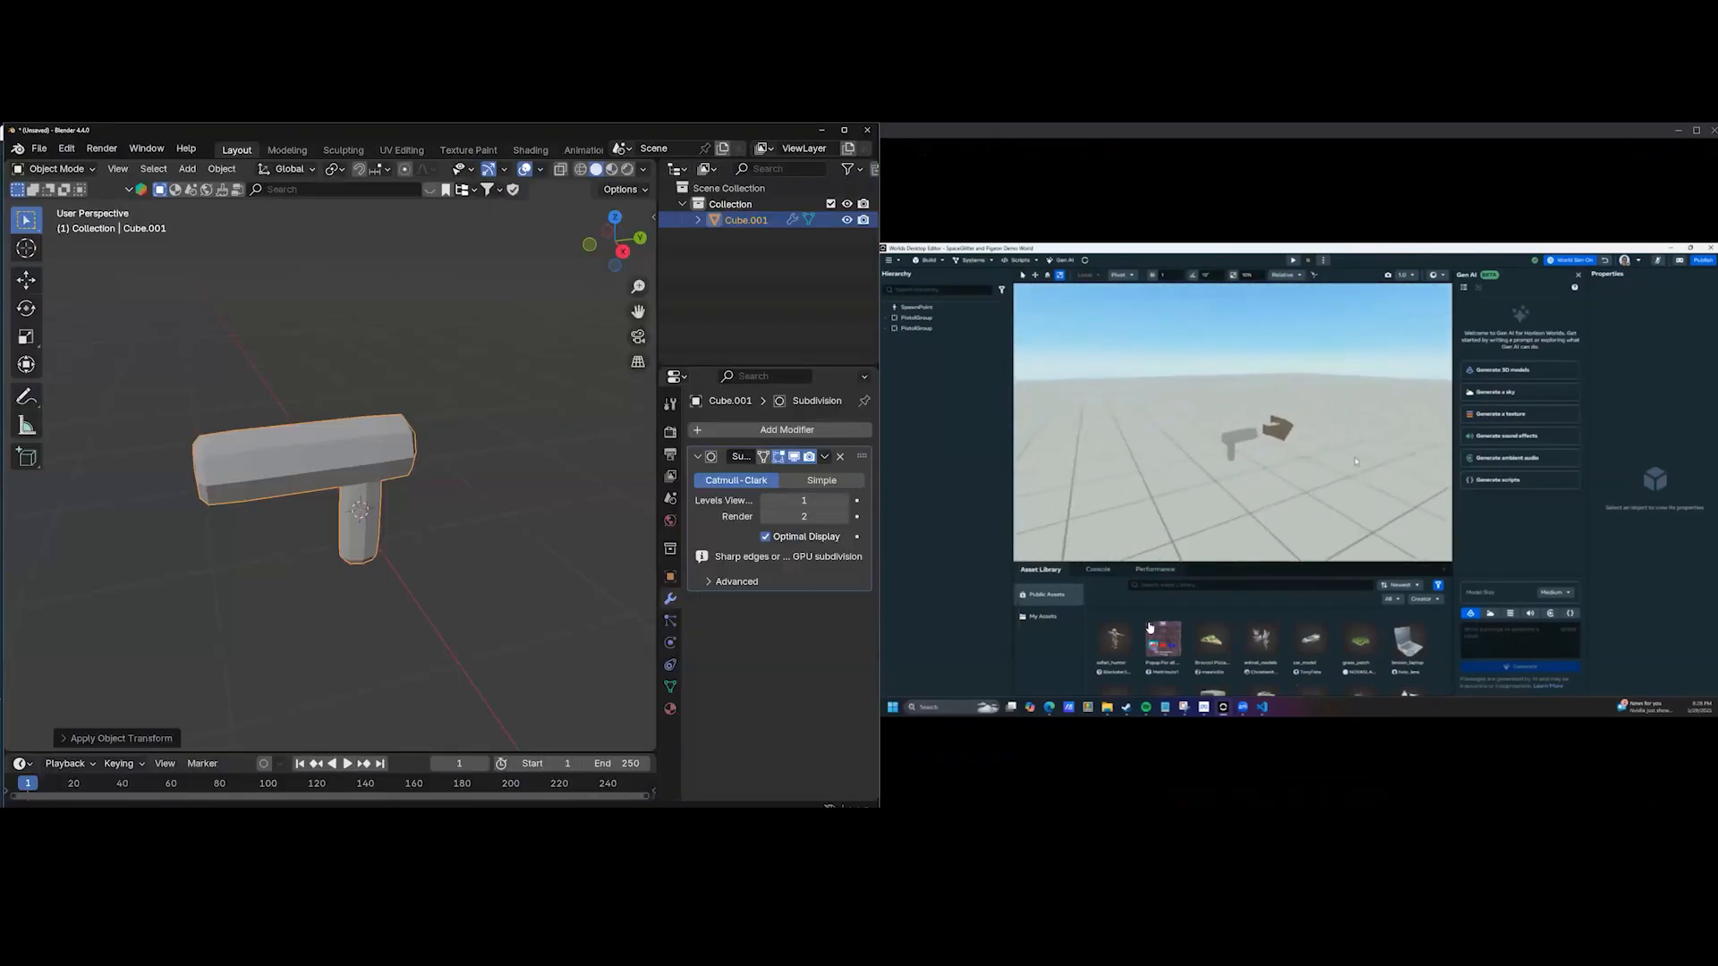
middle_drag(458, 519, 1, 503)
middle_drag(425, 458, 374, 489)
scroll(313, 478, down, 1)
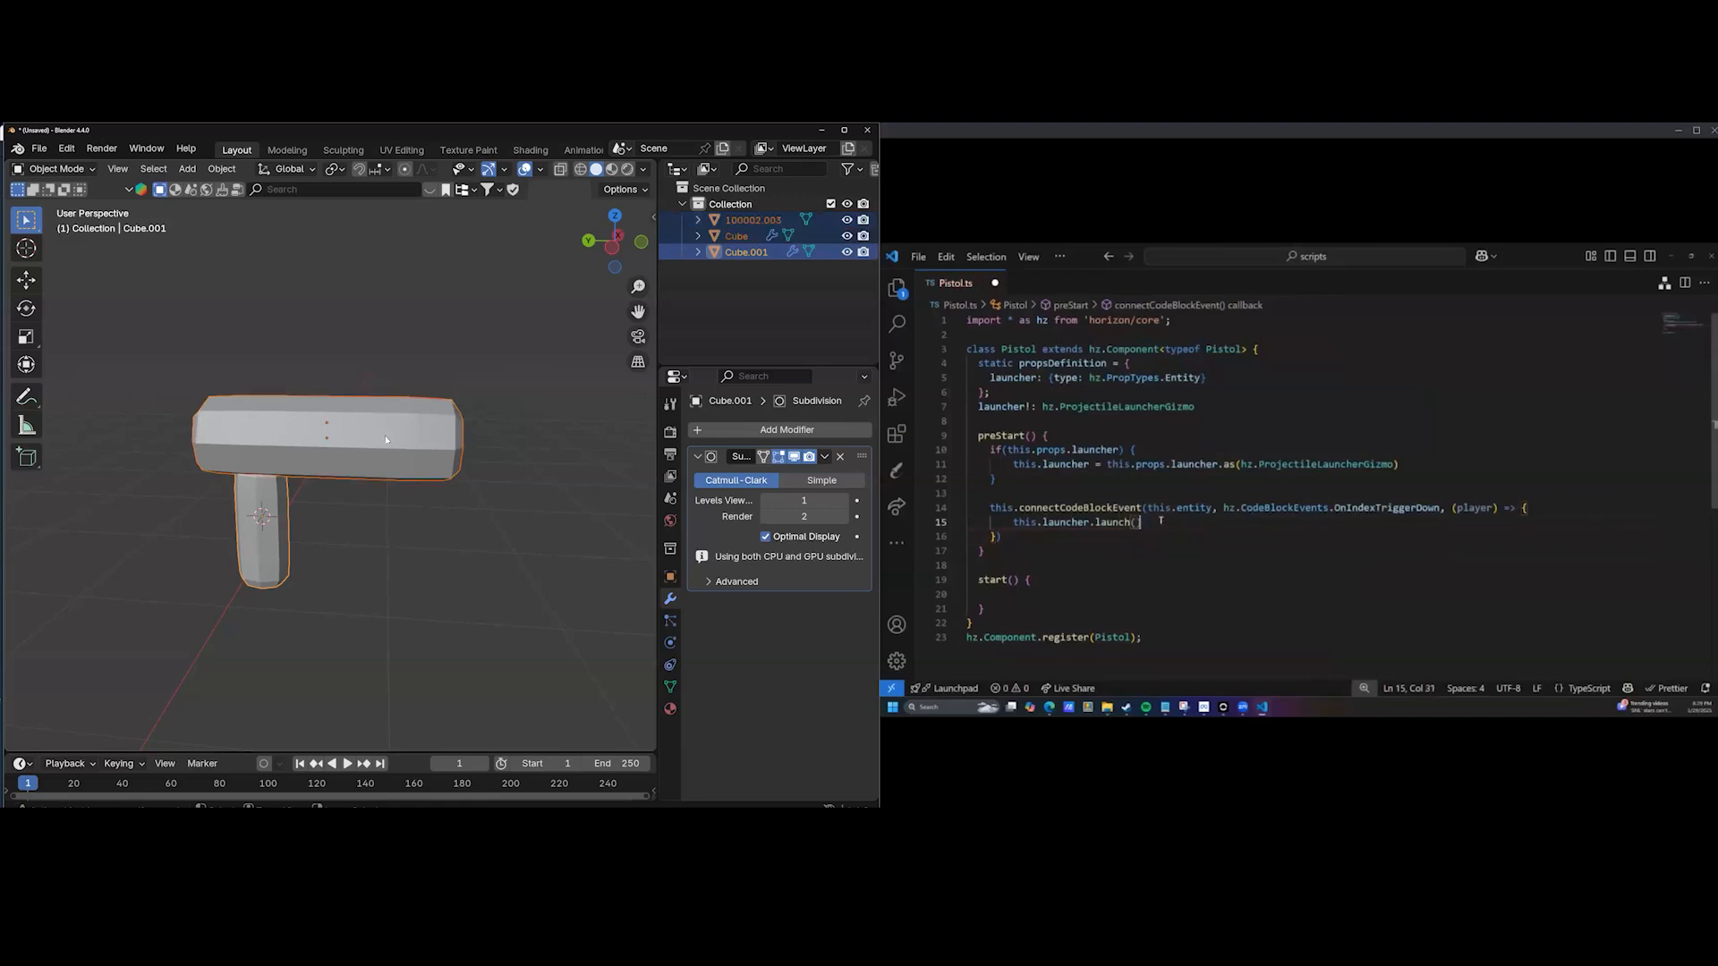
middle_drag(379, 434, 409, 407)
Edit the grip mesh and move its small upper front face forward along the global Y axis.
click(429, 437)
key(Tab)
key(Tab)
click(445, 625)
key(Tab)
scroll(407, 447, up, 3)
scroll(356, 400, up, 2)
scroll(356, 400, down, 2)
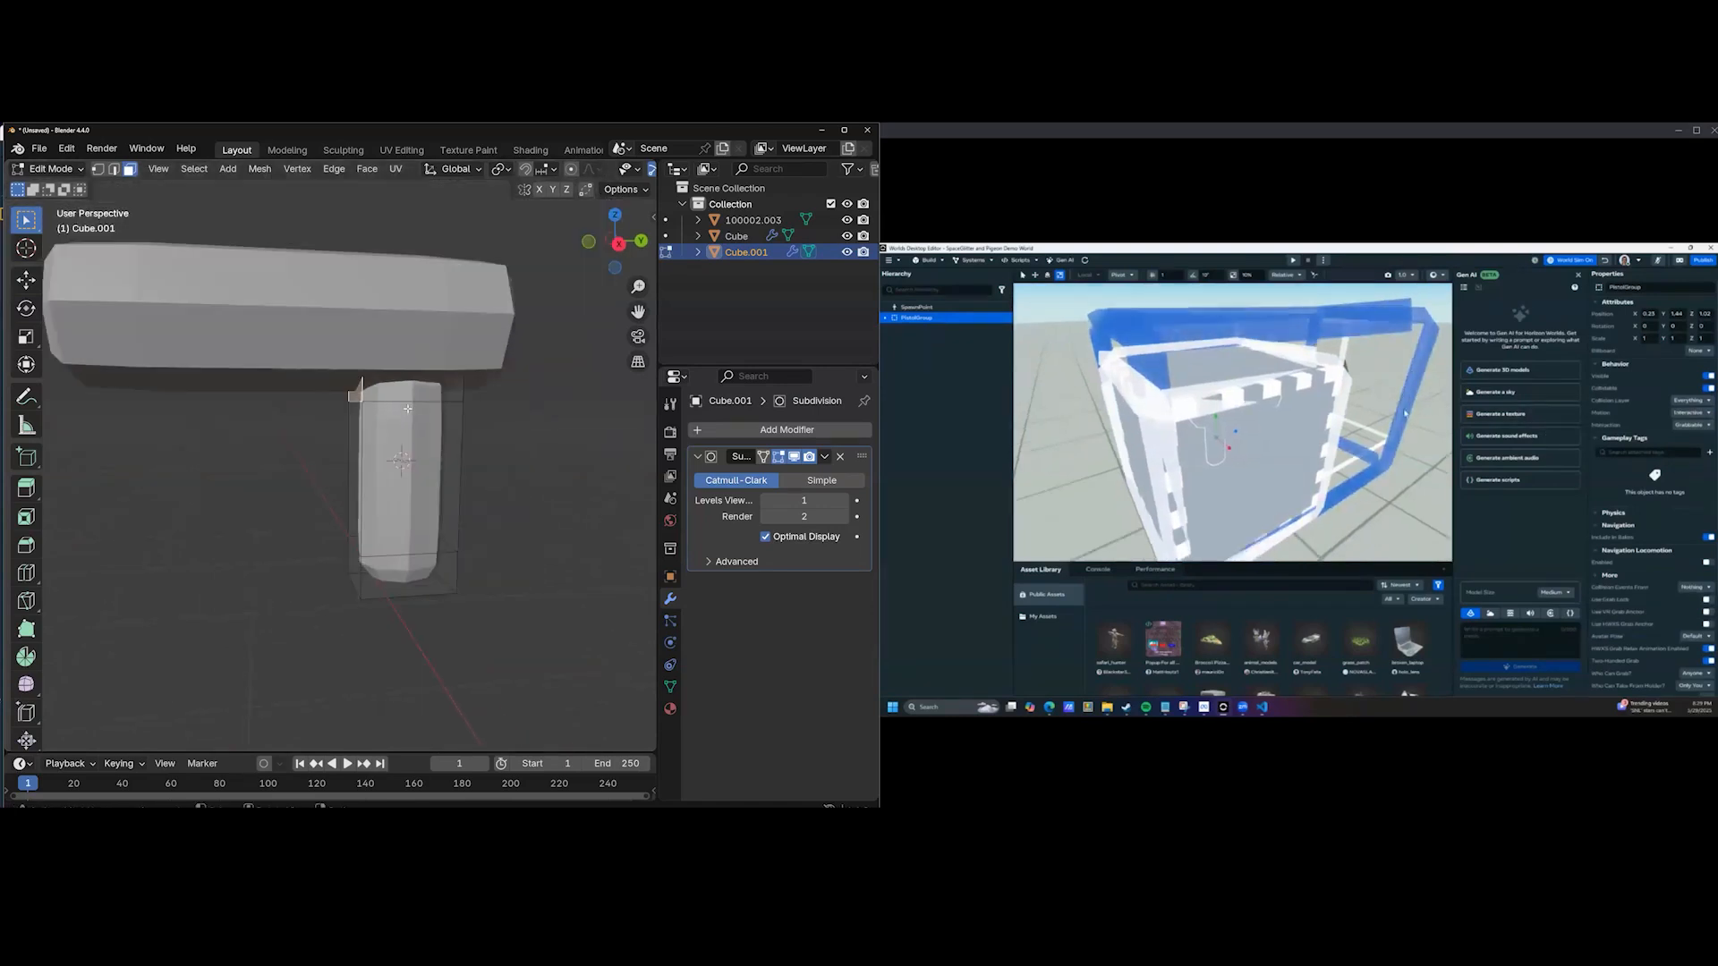
key(g)
key(y)
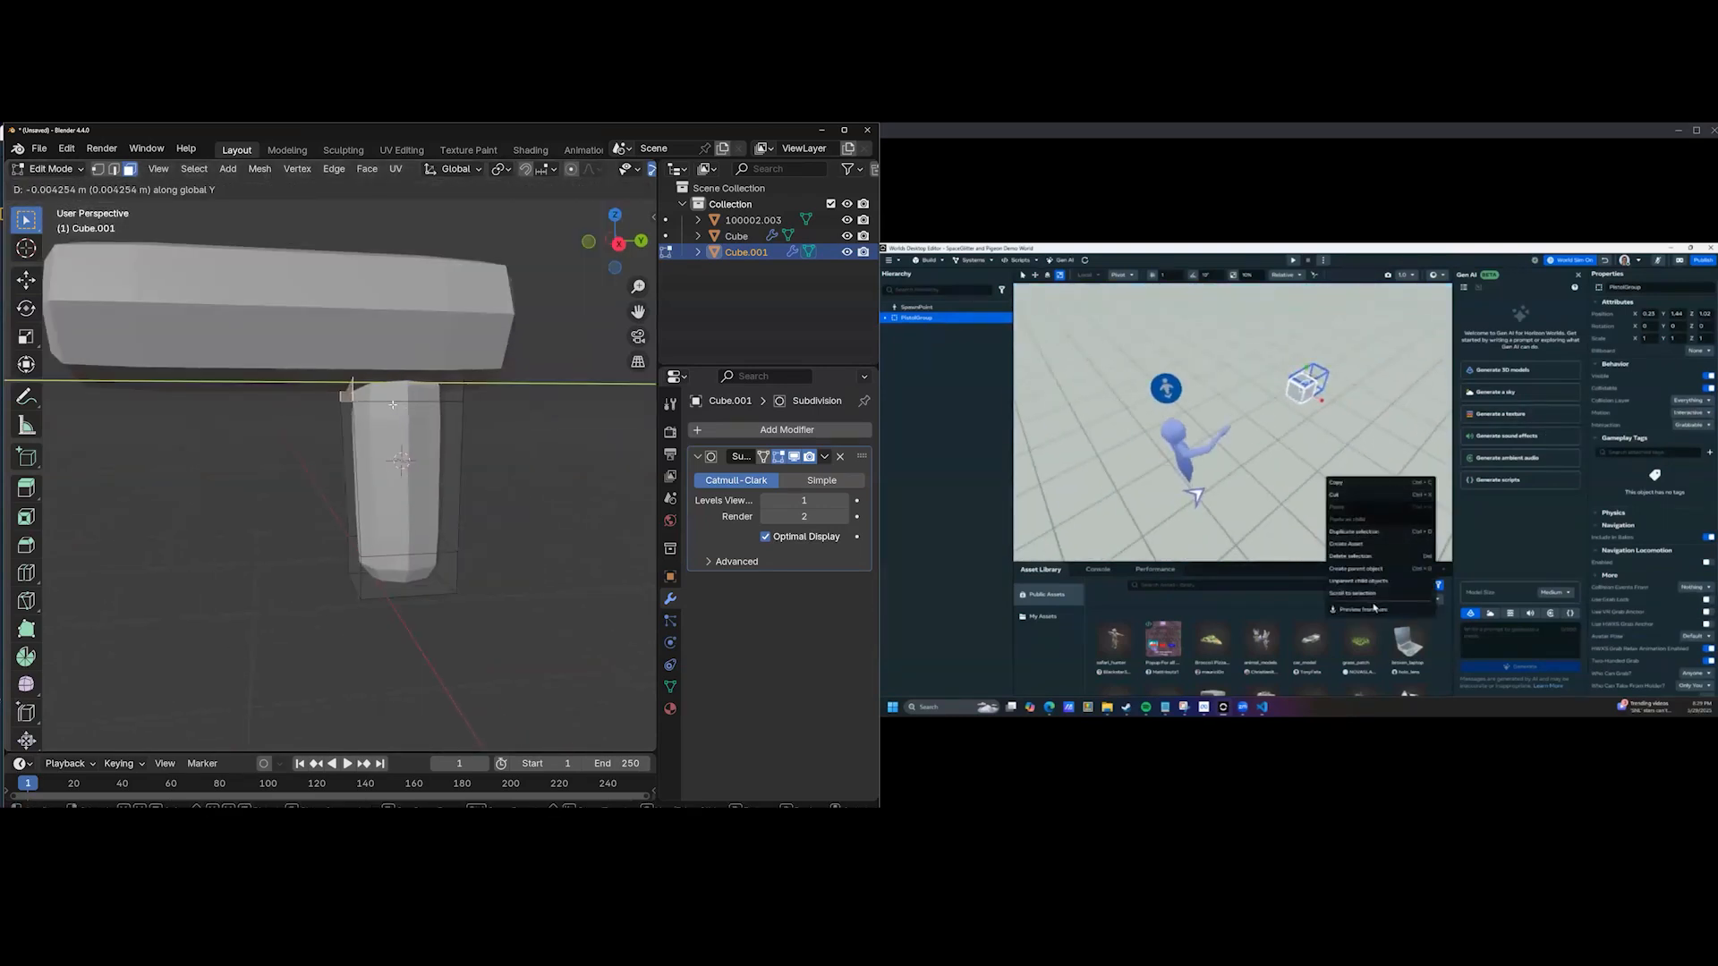
click(393, 402)
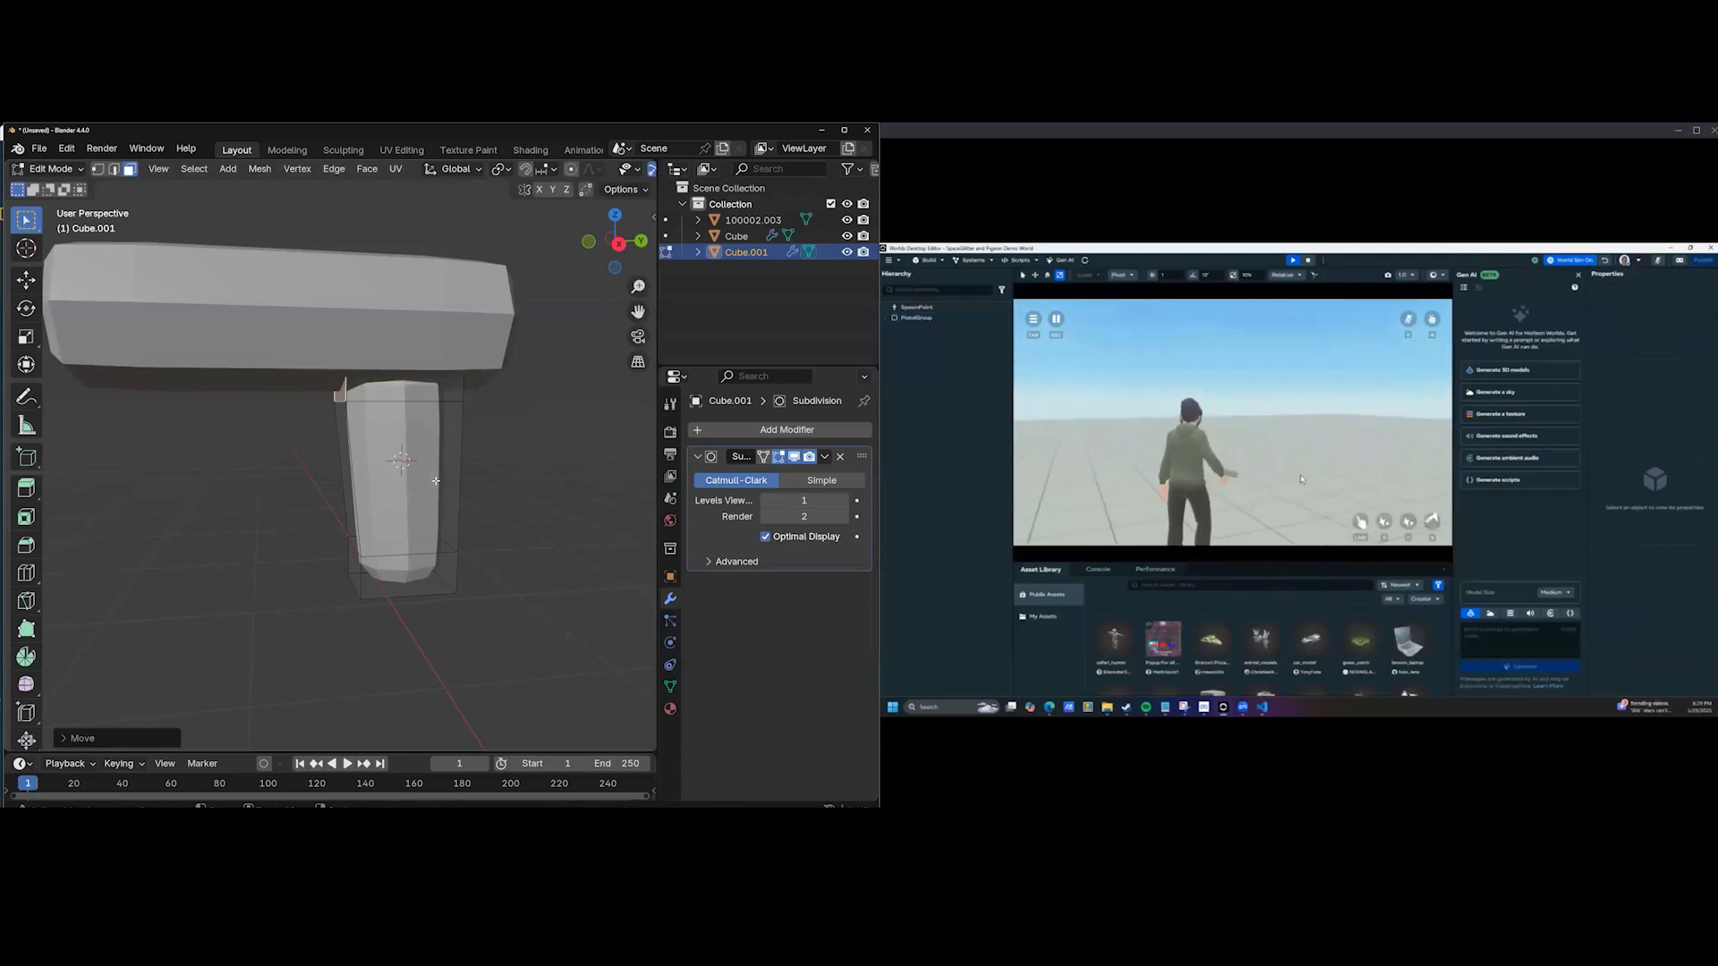
Add a centered horizontal loop cut around the grip and move the new loop forward along Y.
middle_drag(393, 402, 341, 474)
key(ctrl+r)
click(341, 474)
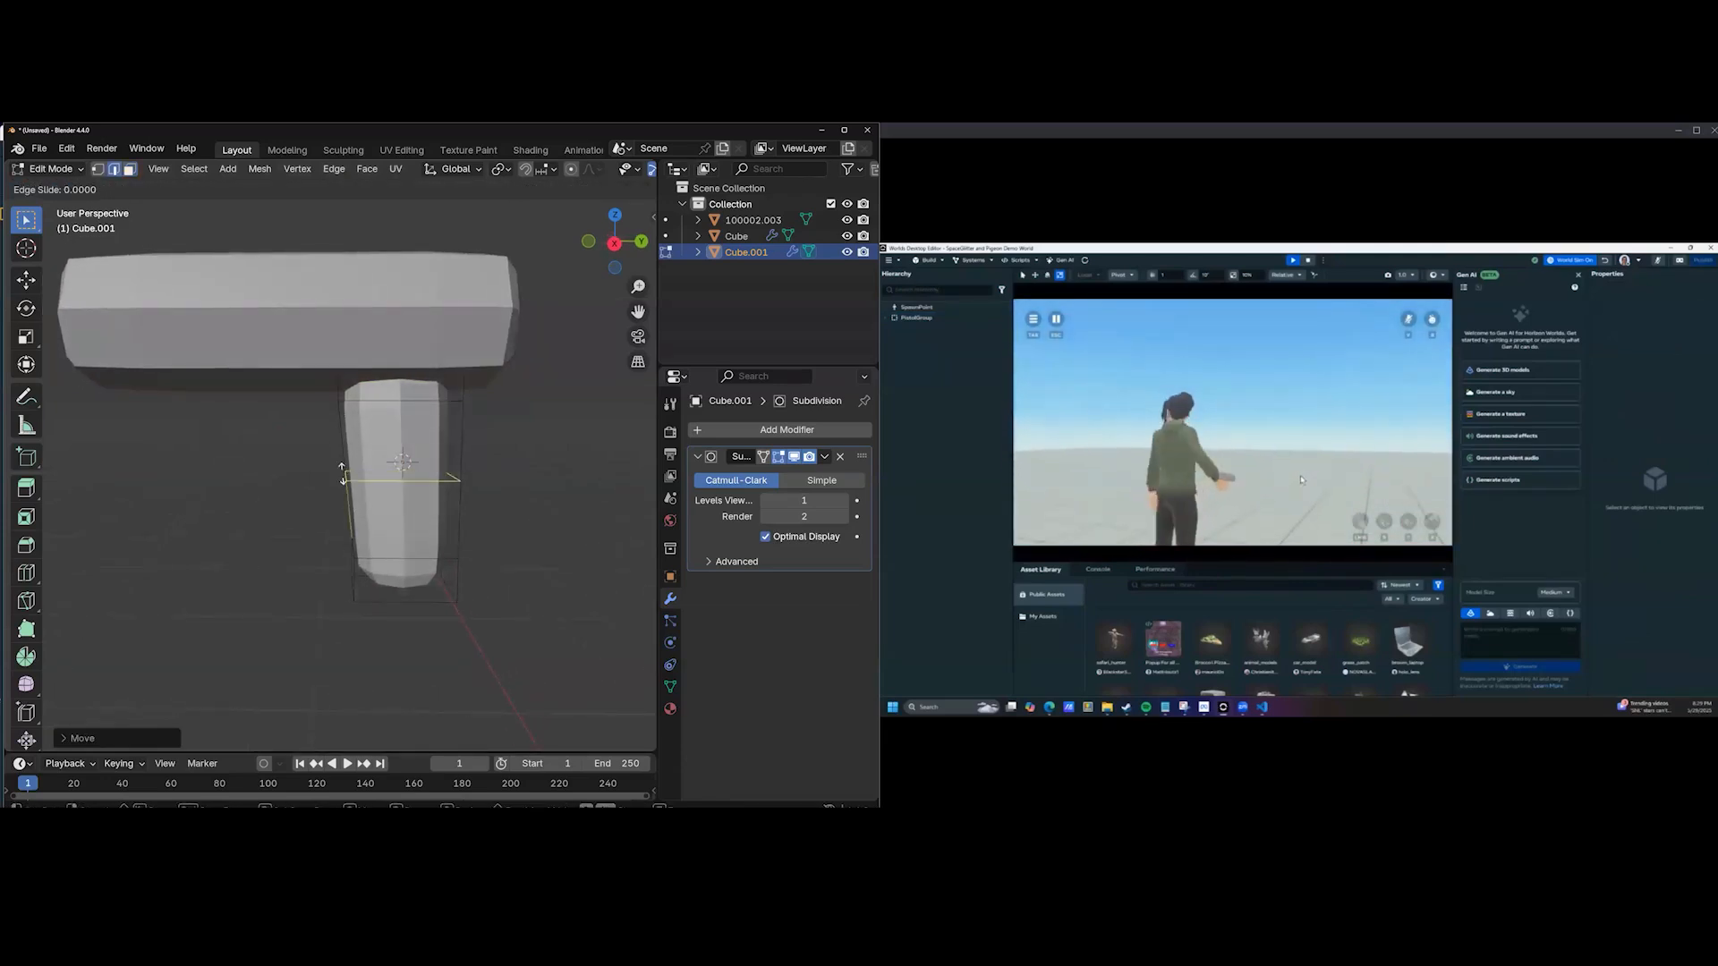
right_click(343, 474)
key(g)
key(y)
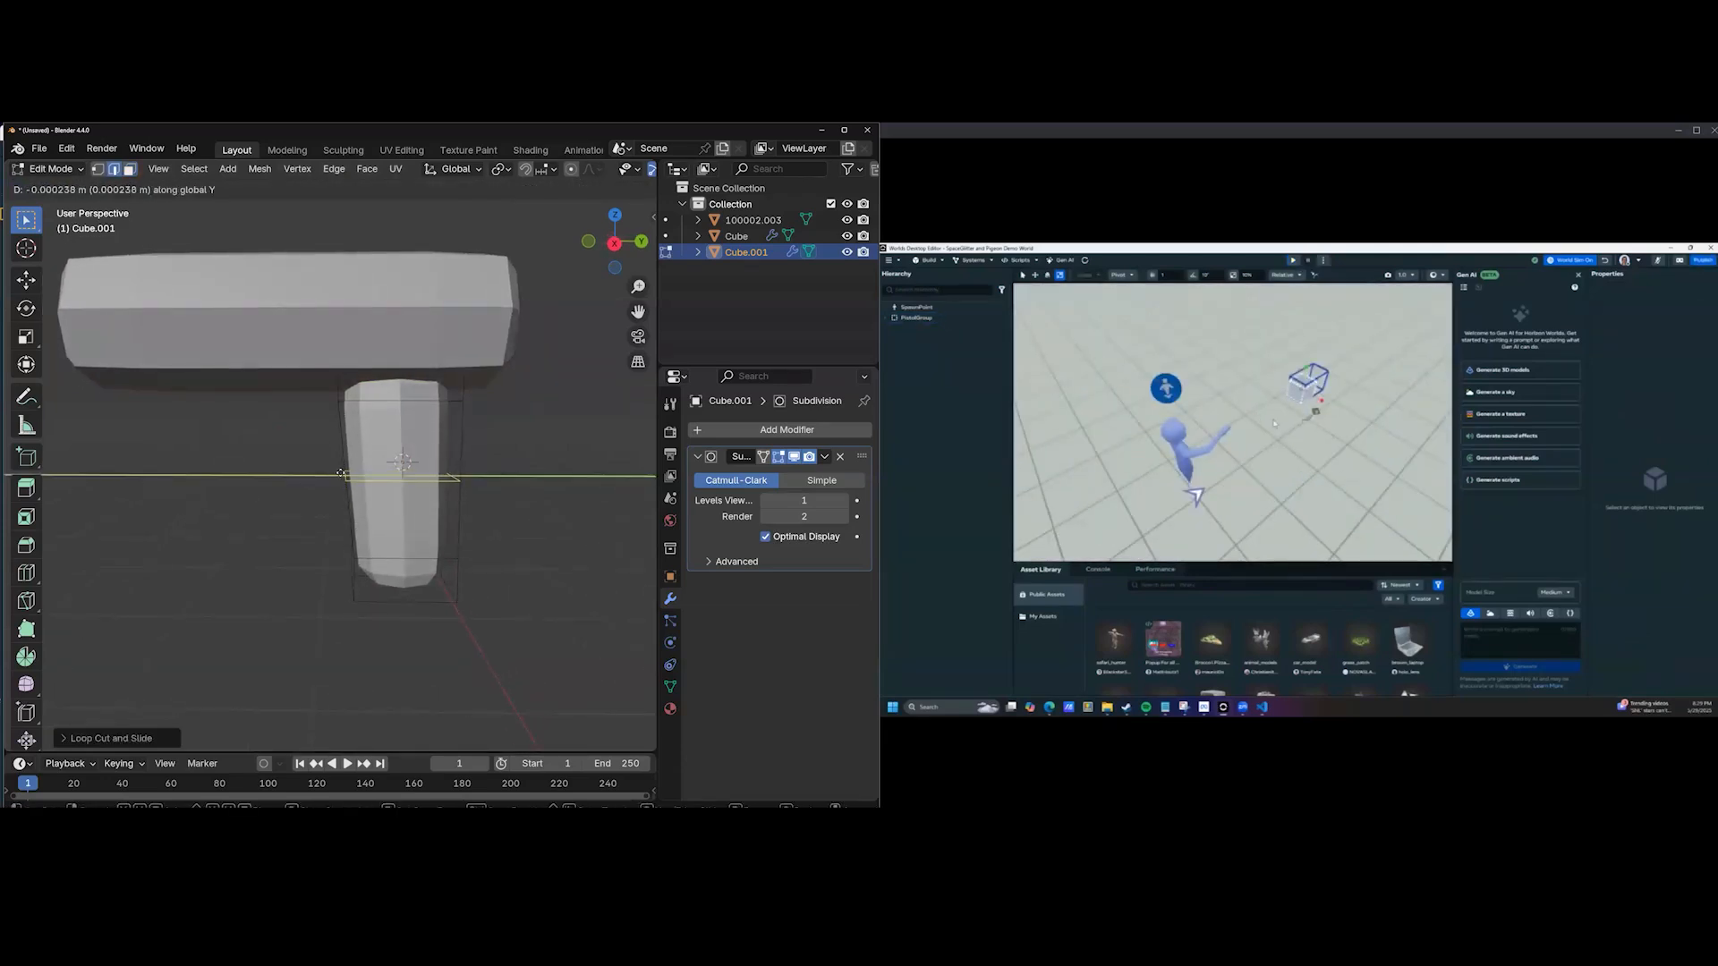
click(337, 471)
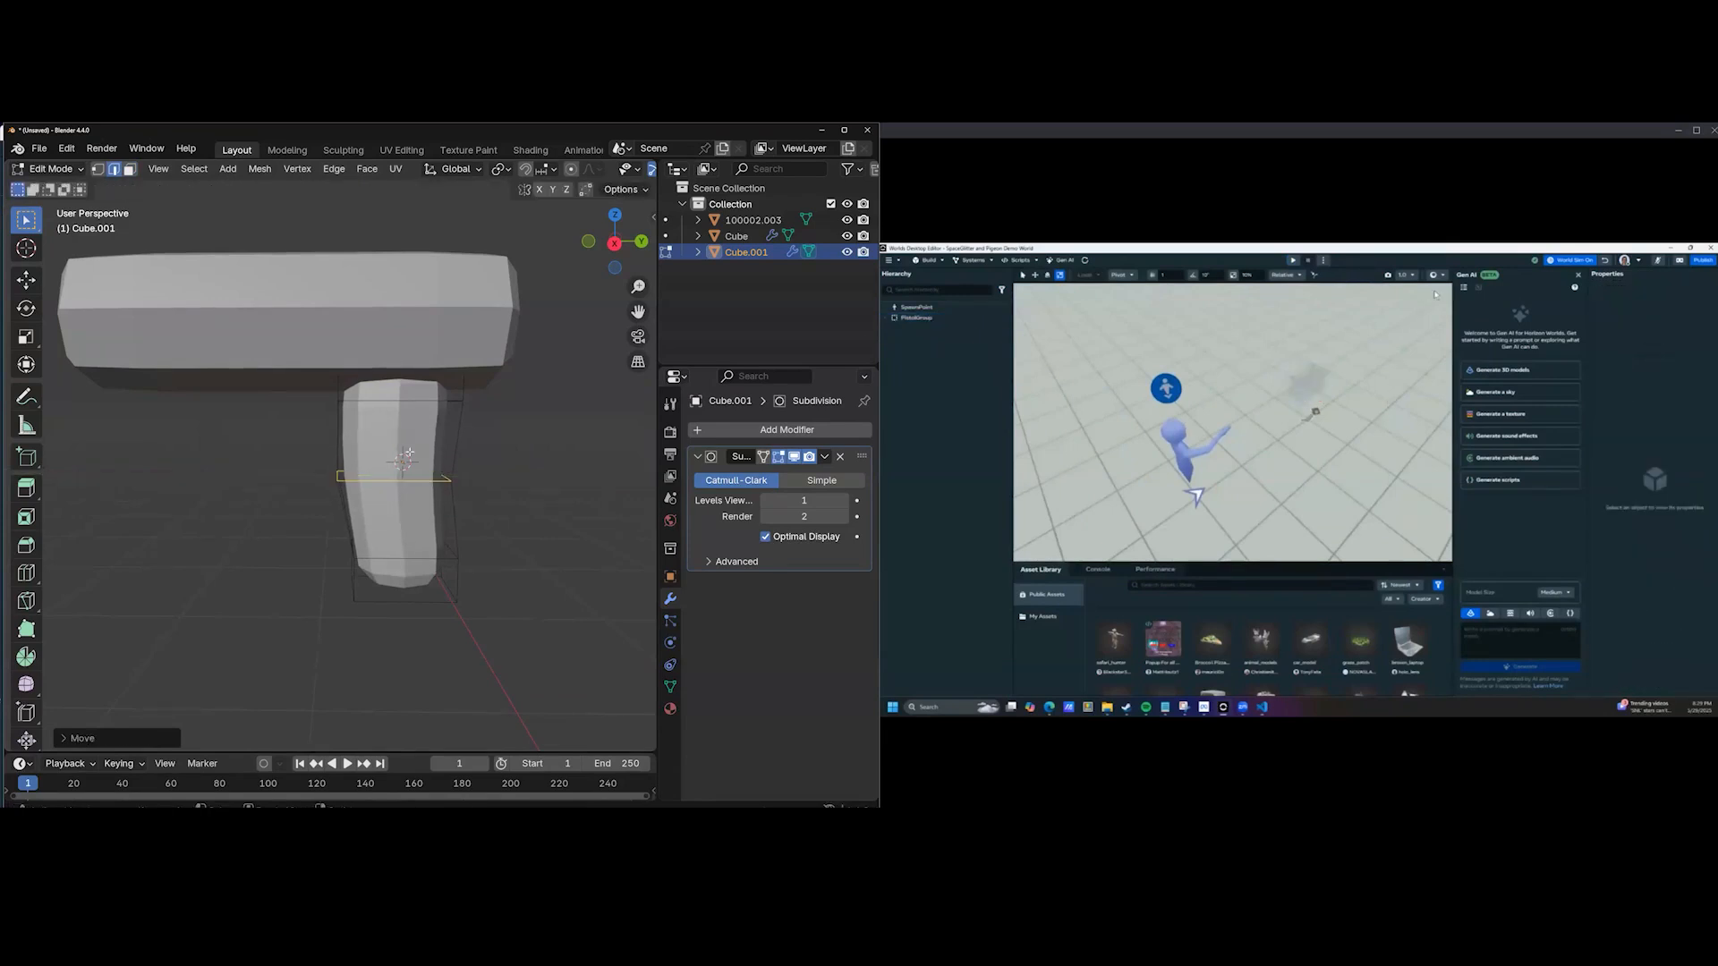
Select the grip's bottom section and move it backward along Y to curve the handle.
mouse_move(459, 564)
middle_down()
mouse_move(428, 487)
mouse_move(448, 535)
middle_up()
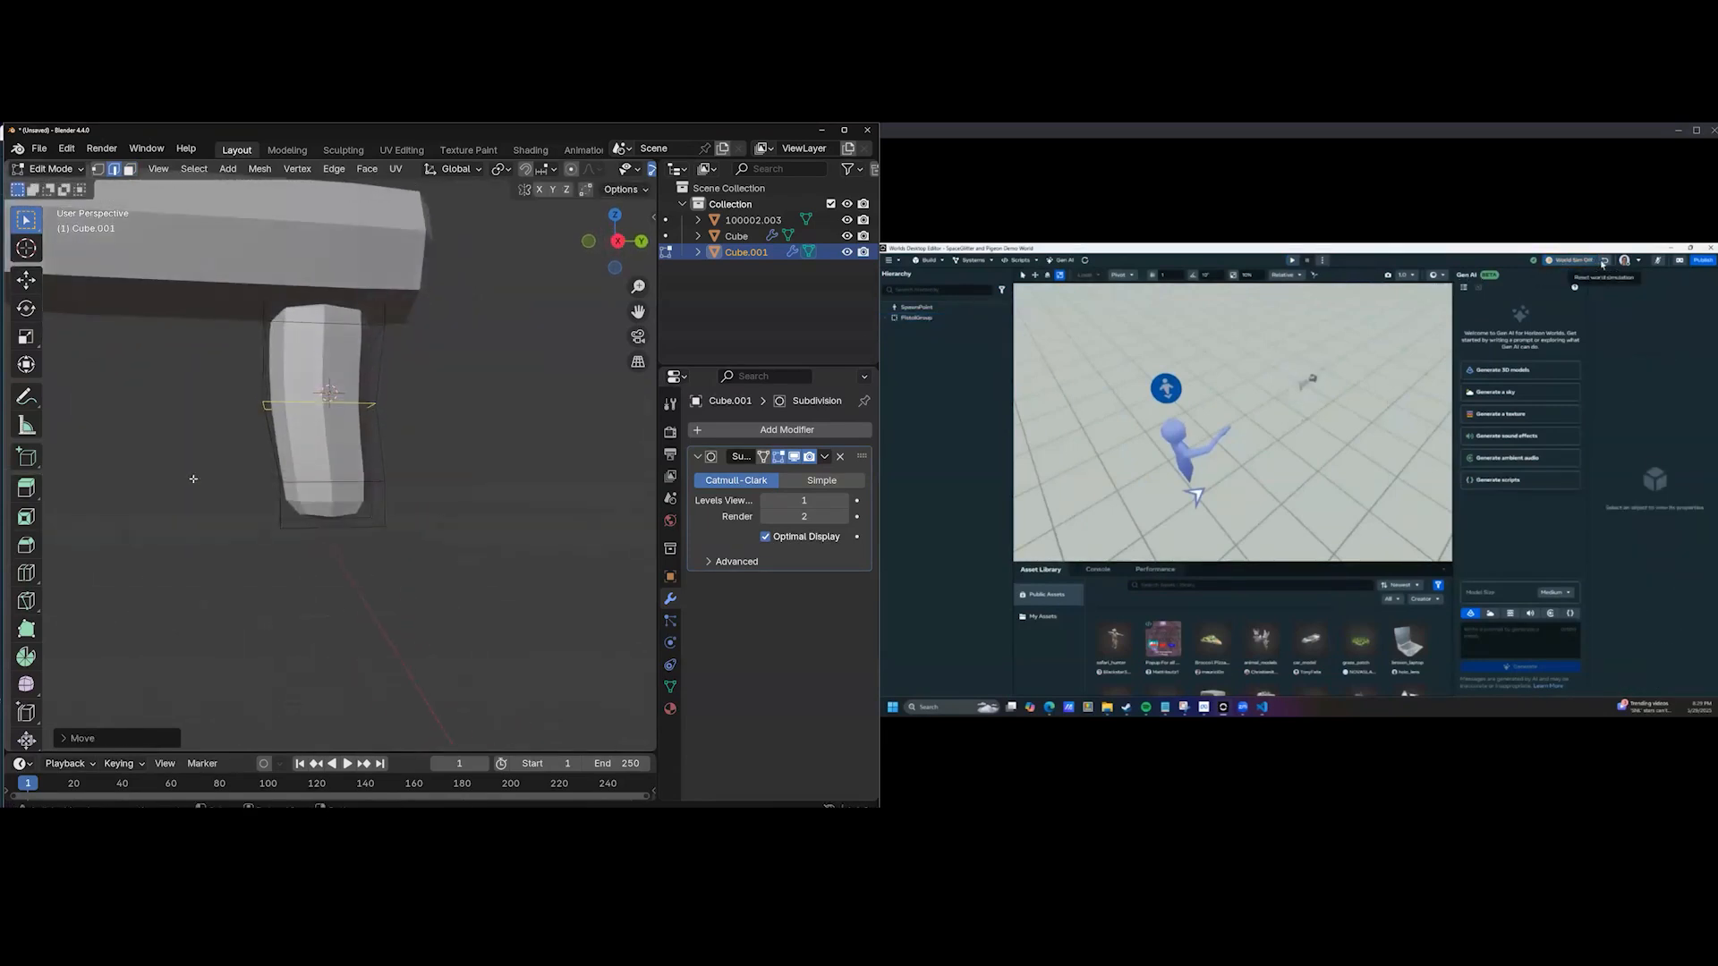
drag(195, 488, 481, 589)
middle_drag(349, 512, 407, 430)
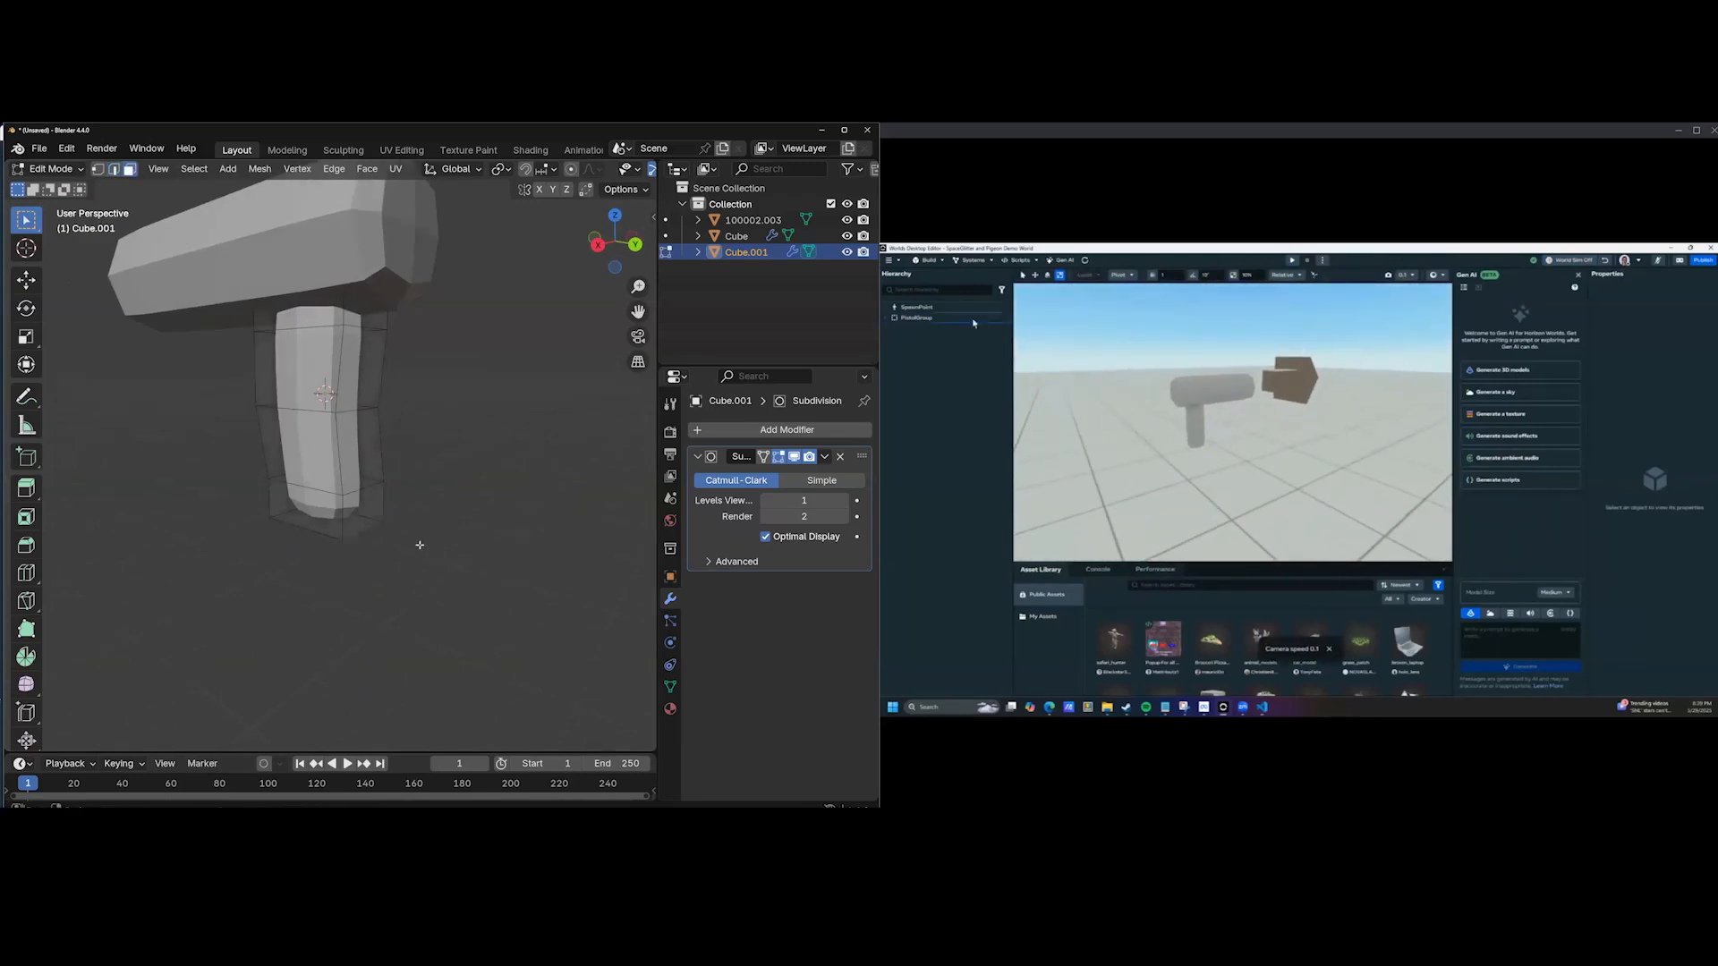
key(l)
middle_drag(299, 559, 377, 577)
key(g)
key(y)
click(372, 575)
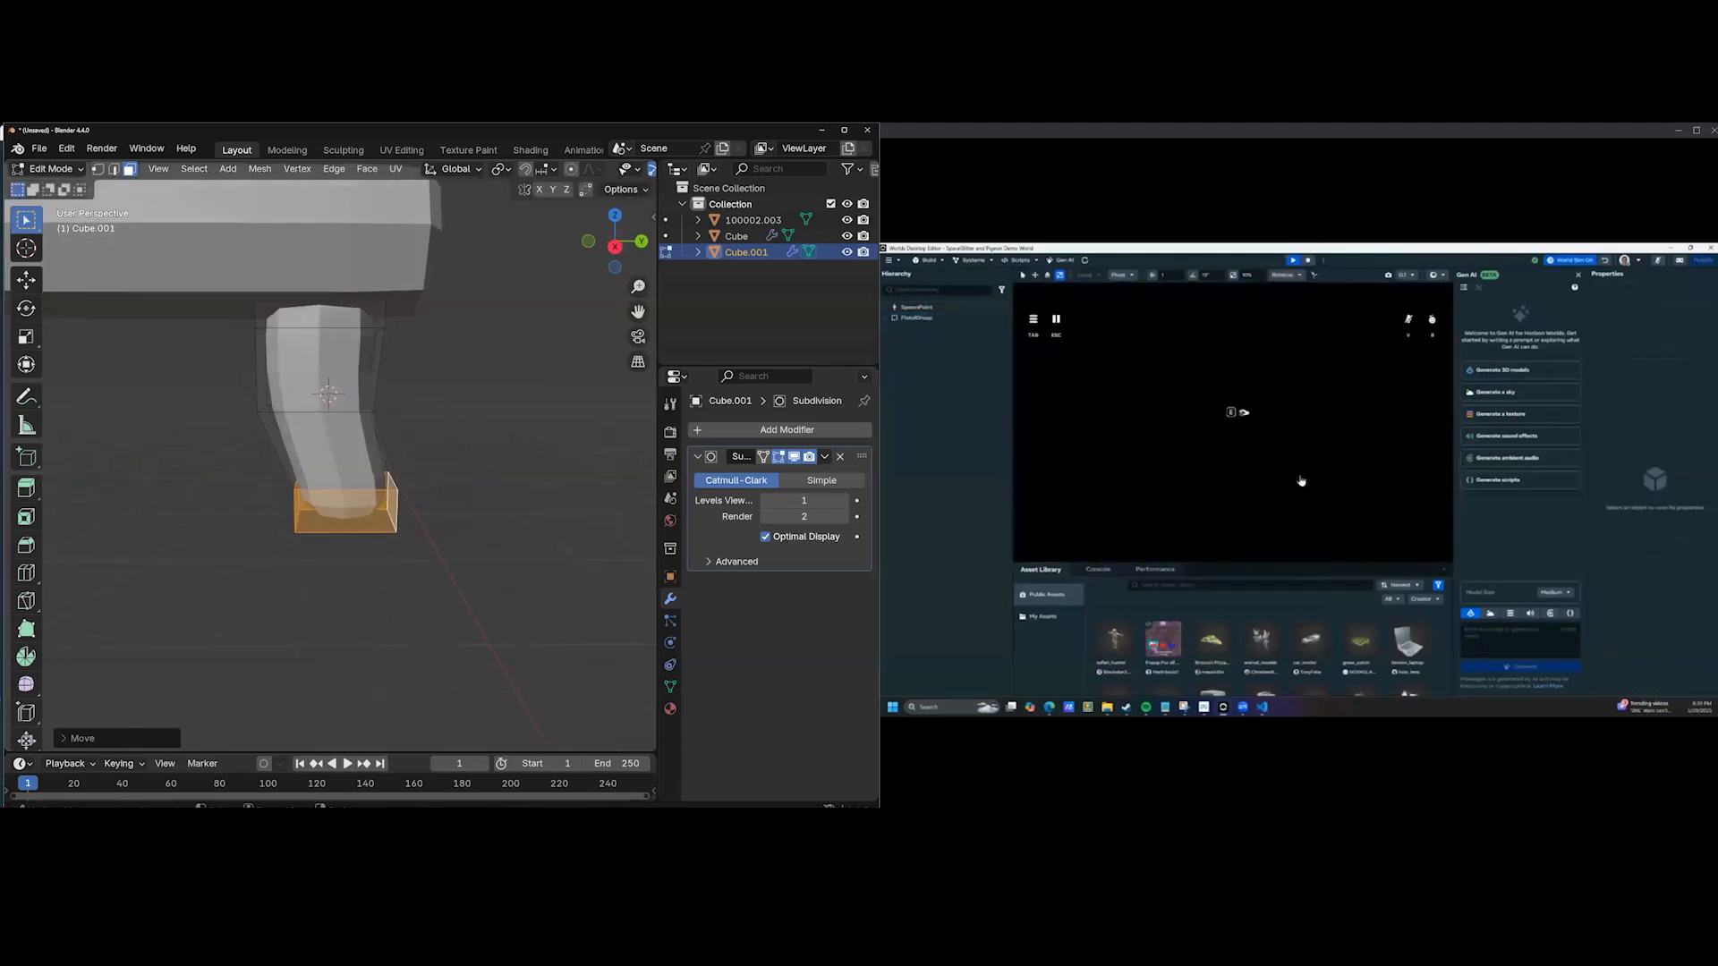
Scale up the selected bottom section of the grip to flare its base.
key(s)
click(438, 583)
scroll(426, 575, down, 3)
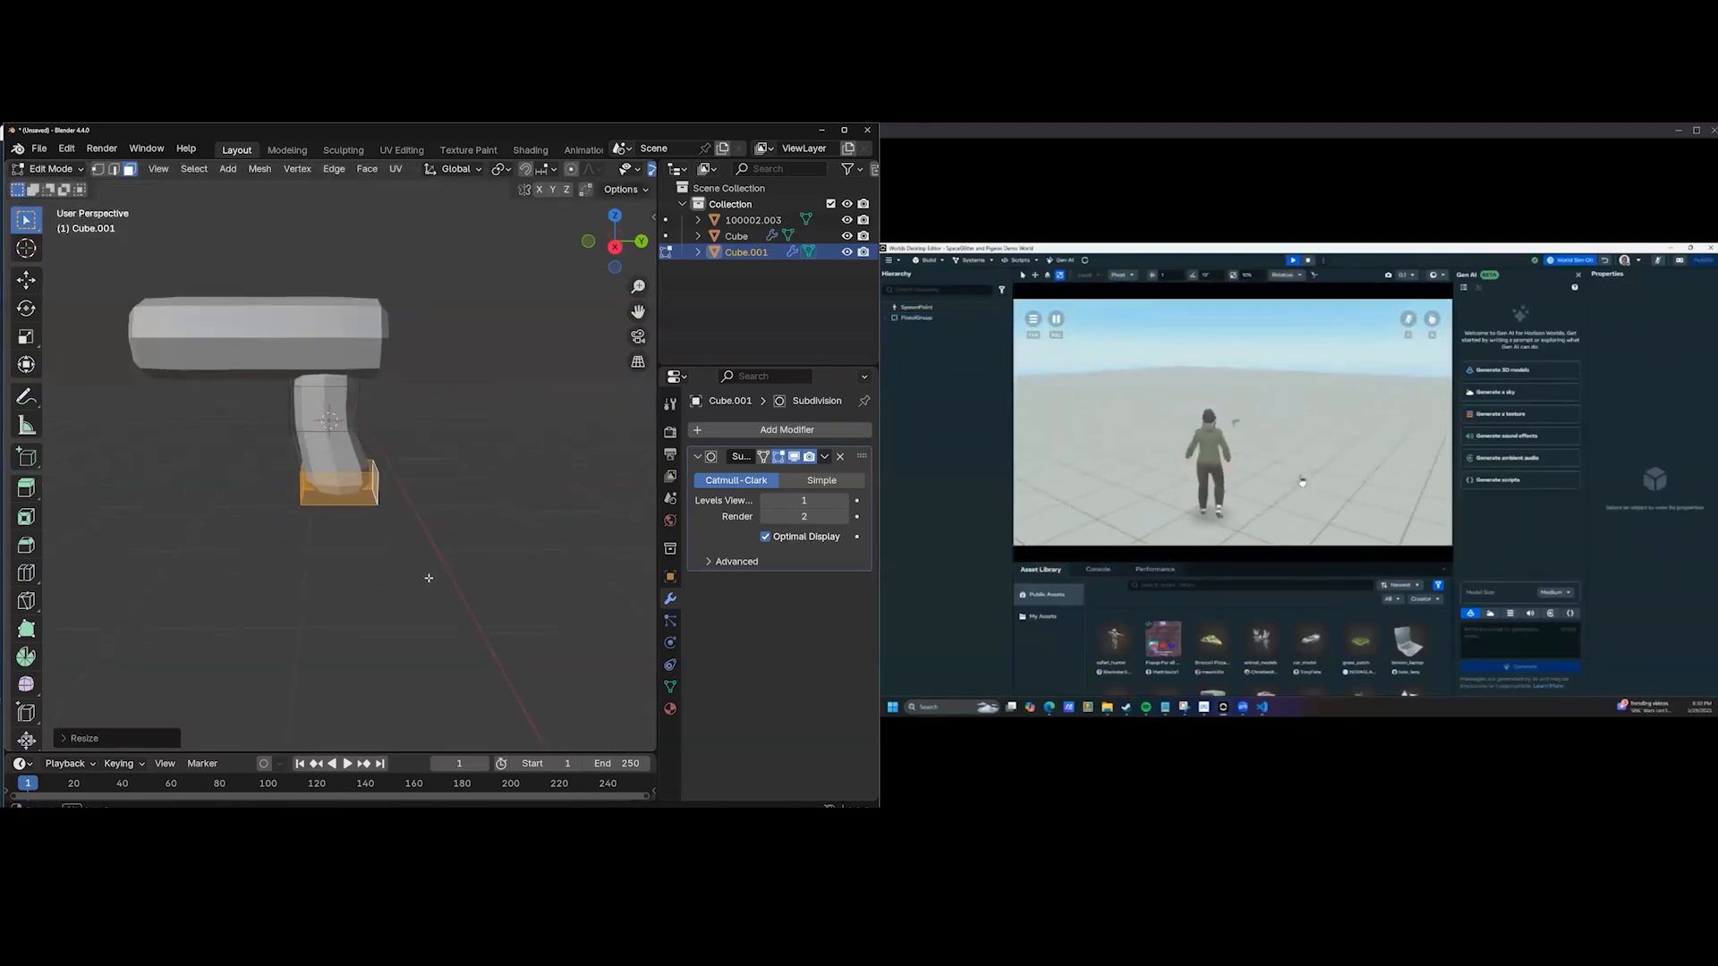
middle_drag(458, 574, 416, 541)
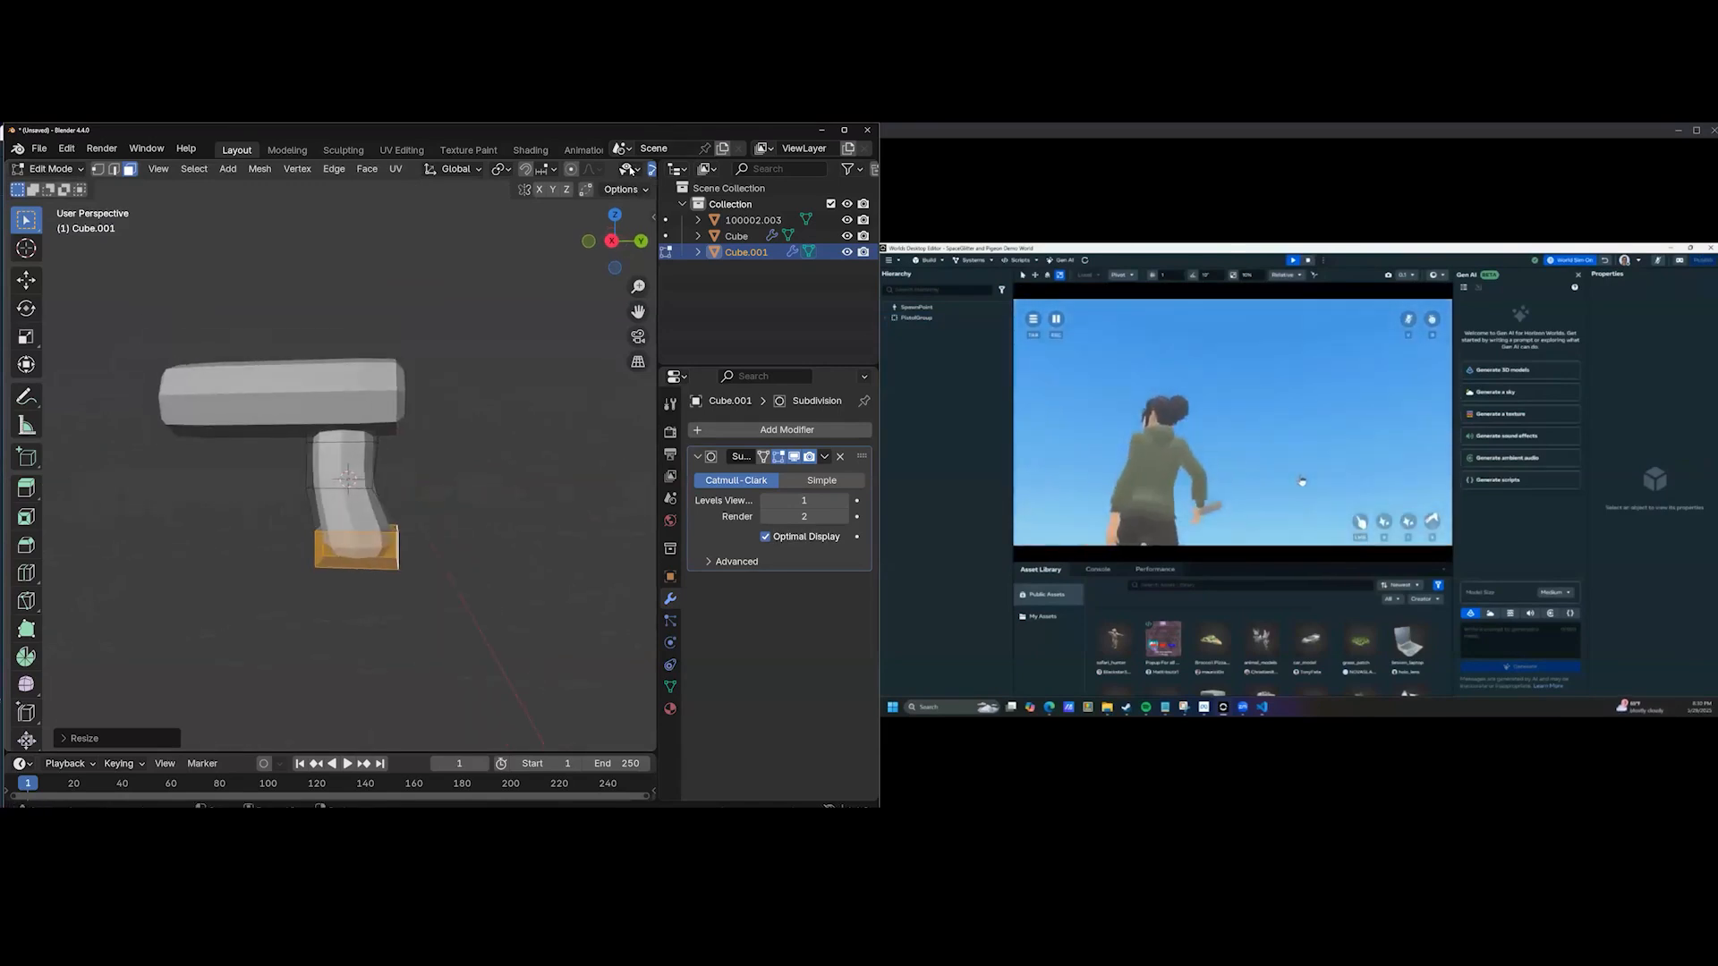
Turn on X-ray, select the grip's upper section through the mesh and scale it down slightly.
scroll(617, 170, down, 3)
click(583, 169)
drag(273, 405, 479, 484)
middle_drag(479, 484, 467, 482)
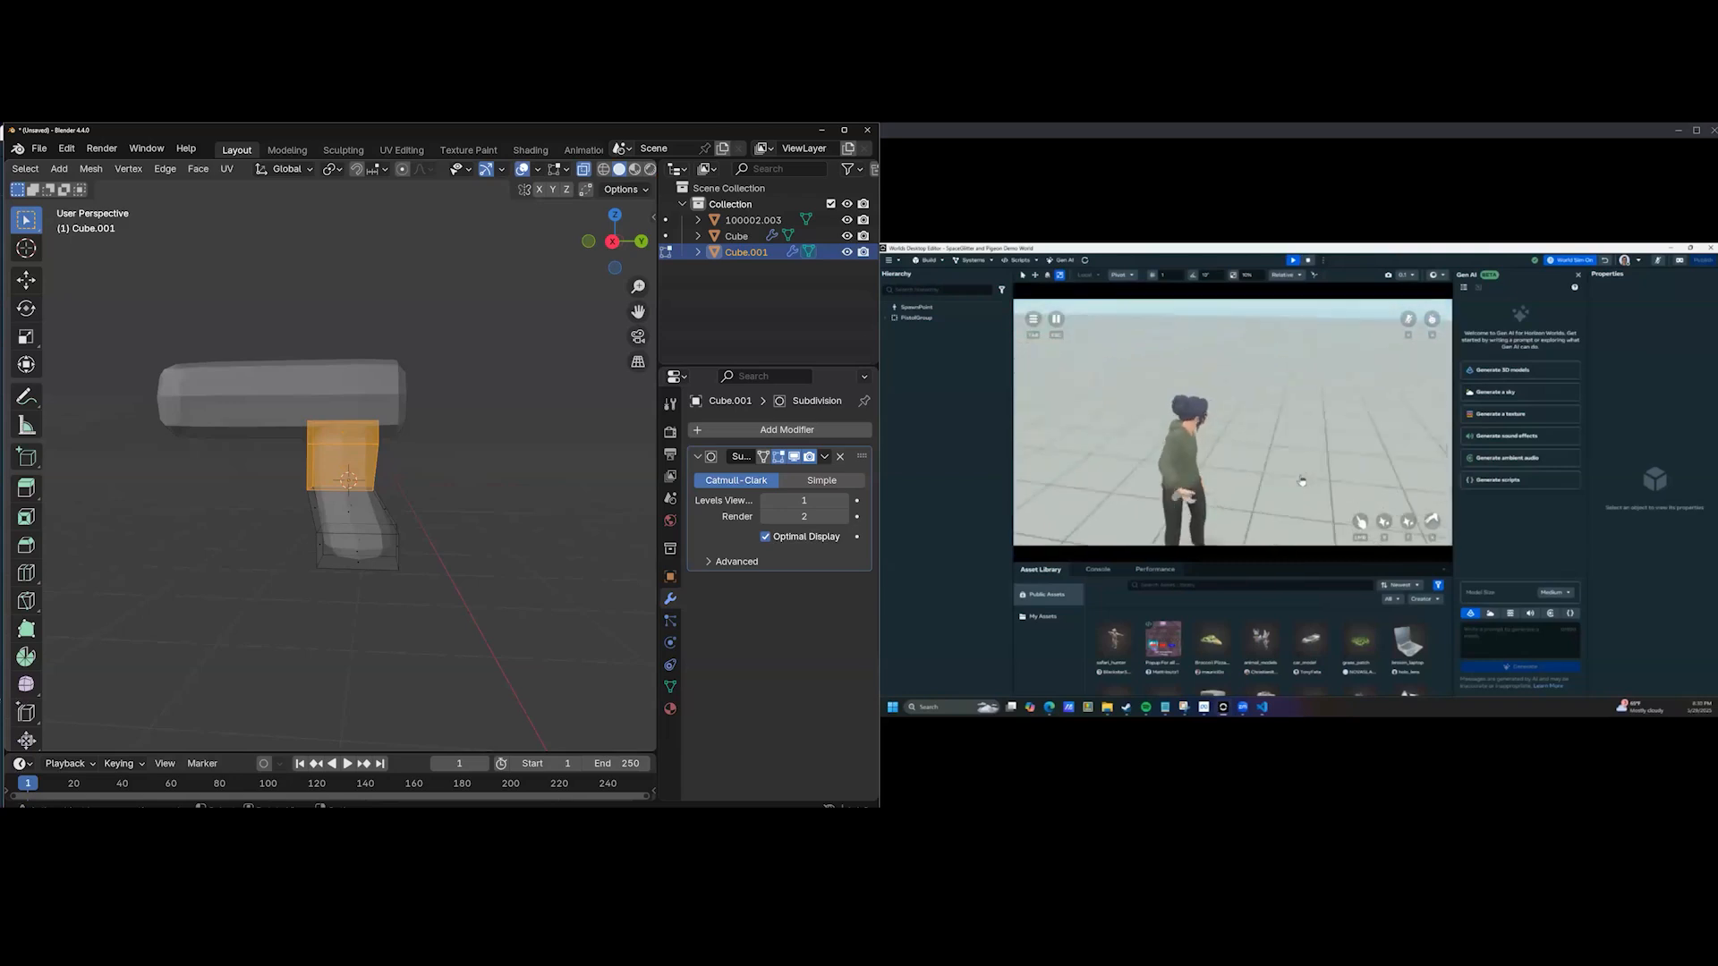
key(s)
click(455, 478)
Select the entire grip mesh and narrow it along the global X axis.
middle_drag(455, 477, 459, 569)
key(a)
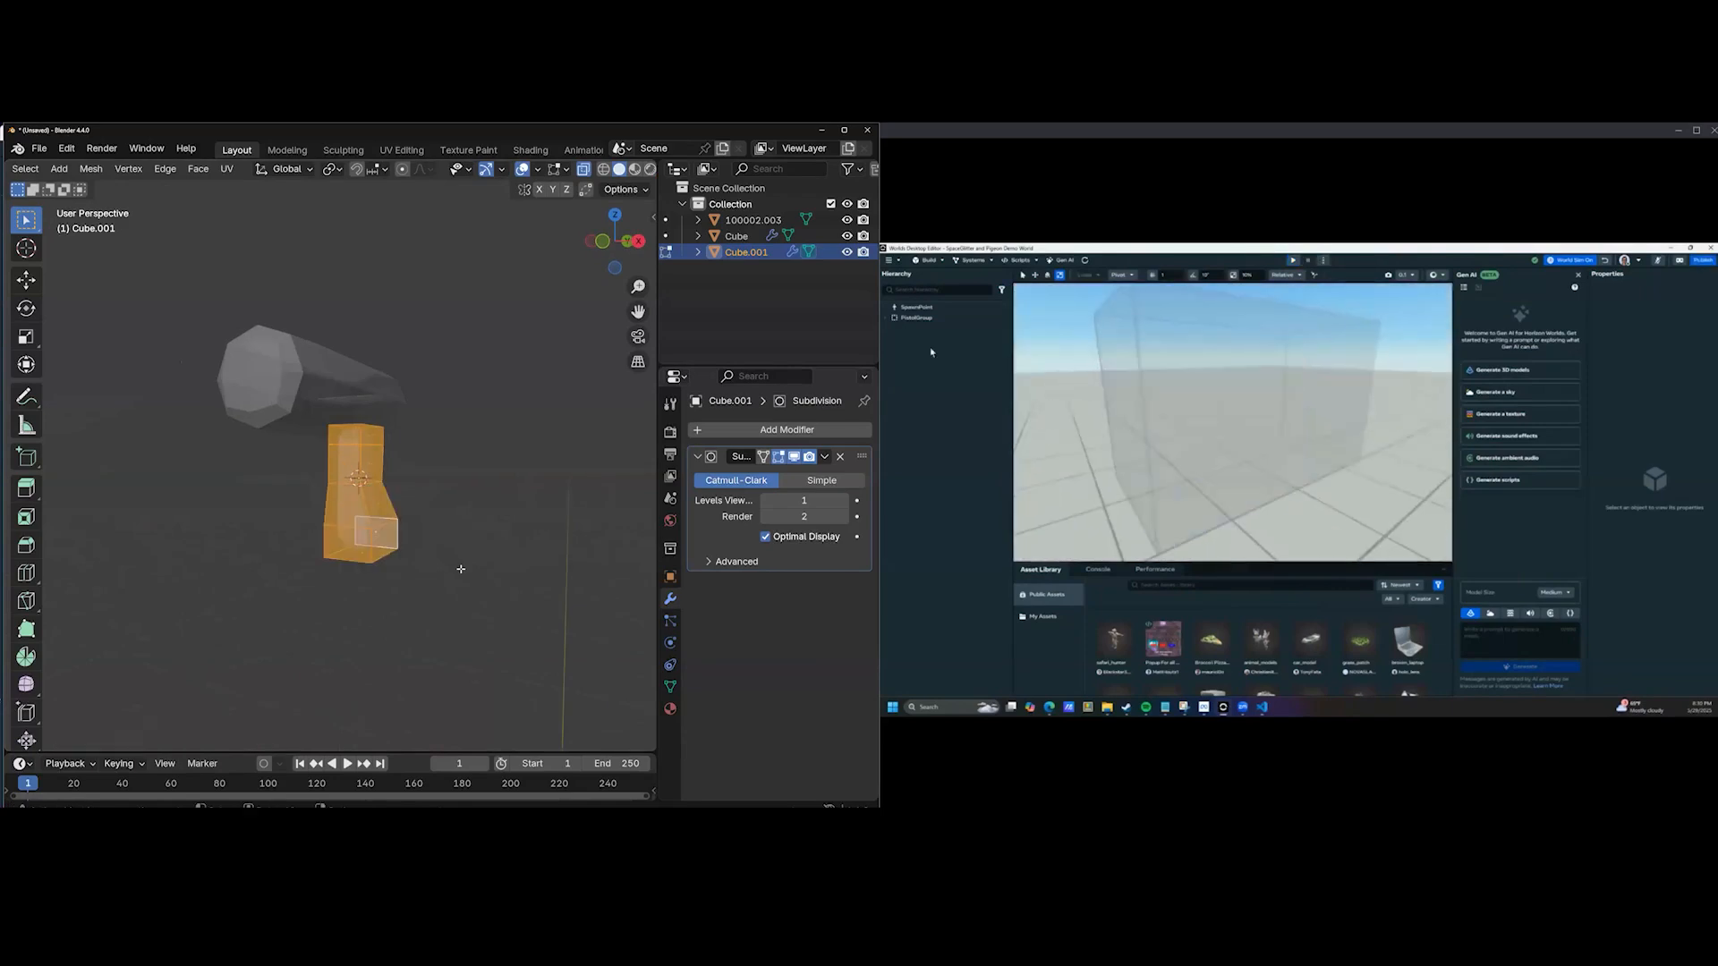
key(s)
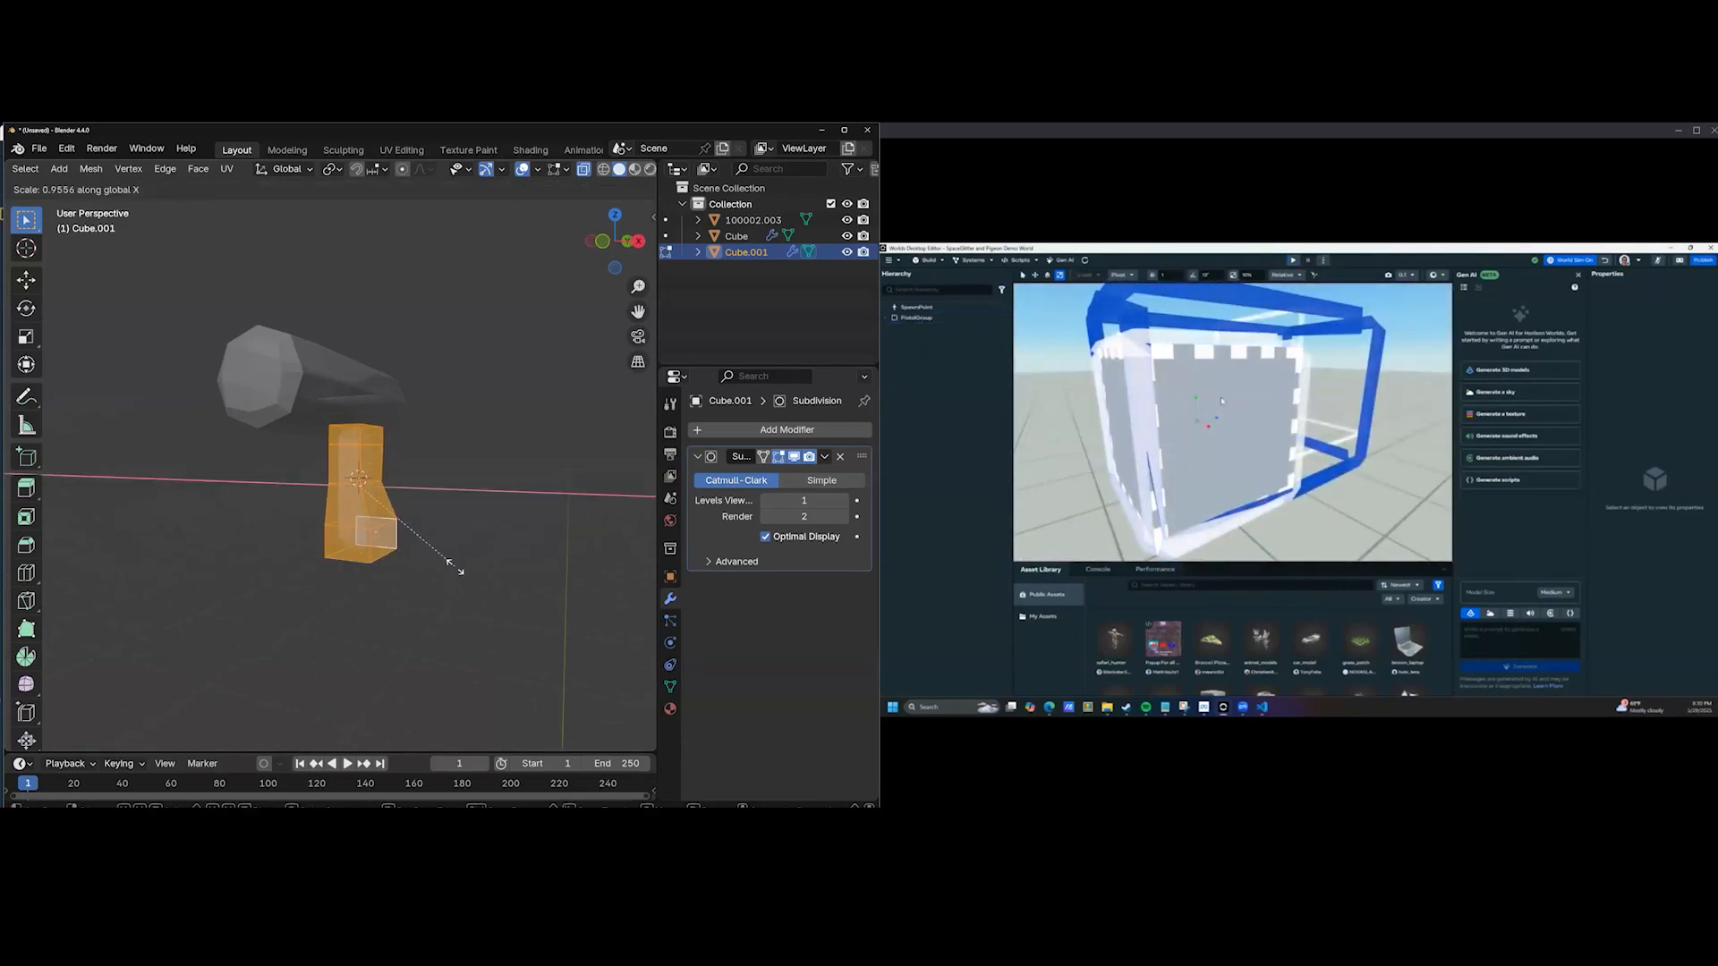
click(396, 537)
Select only the grip's top band under the barrel and scale it up slightly.
middle_drag(396, 536, 518, 458)
key(alt+a)
mouse_move(424, 492)
middle_down()
mouse_move(488, 492)
mouse_move(455, 494)
middle_up()
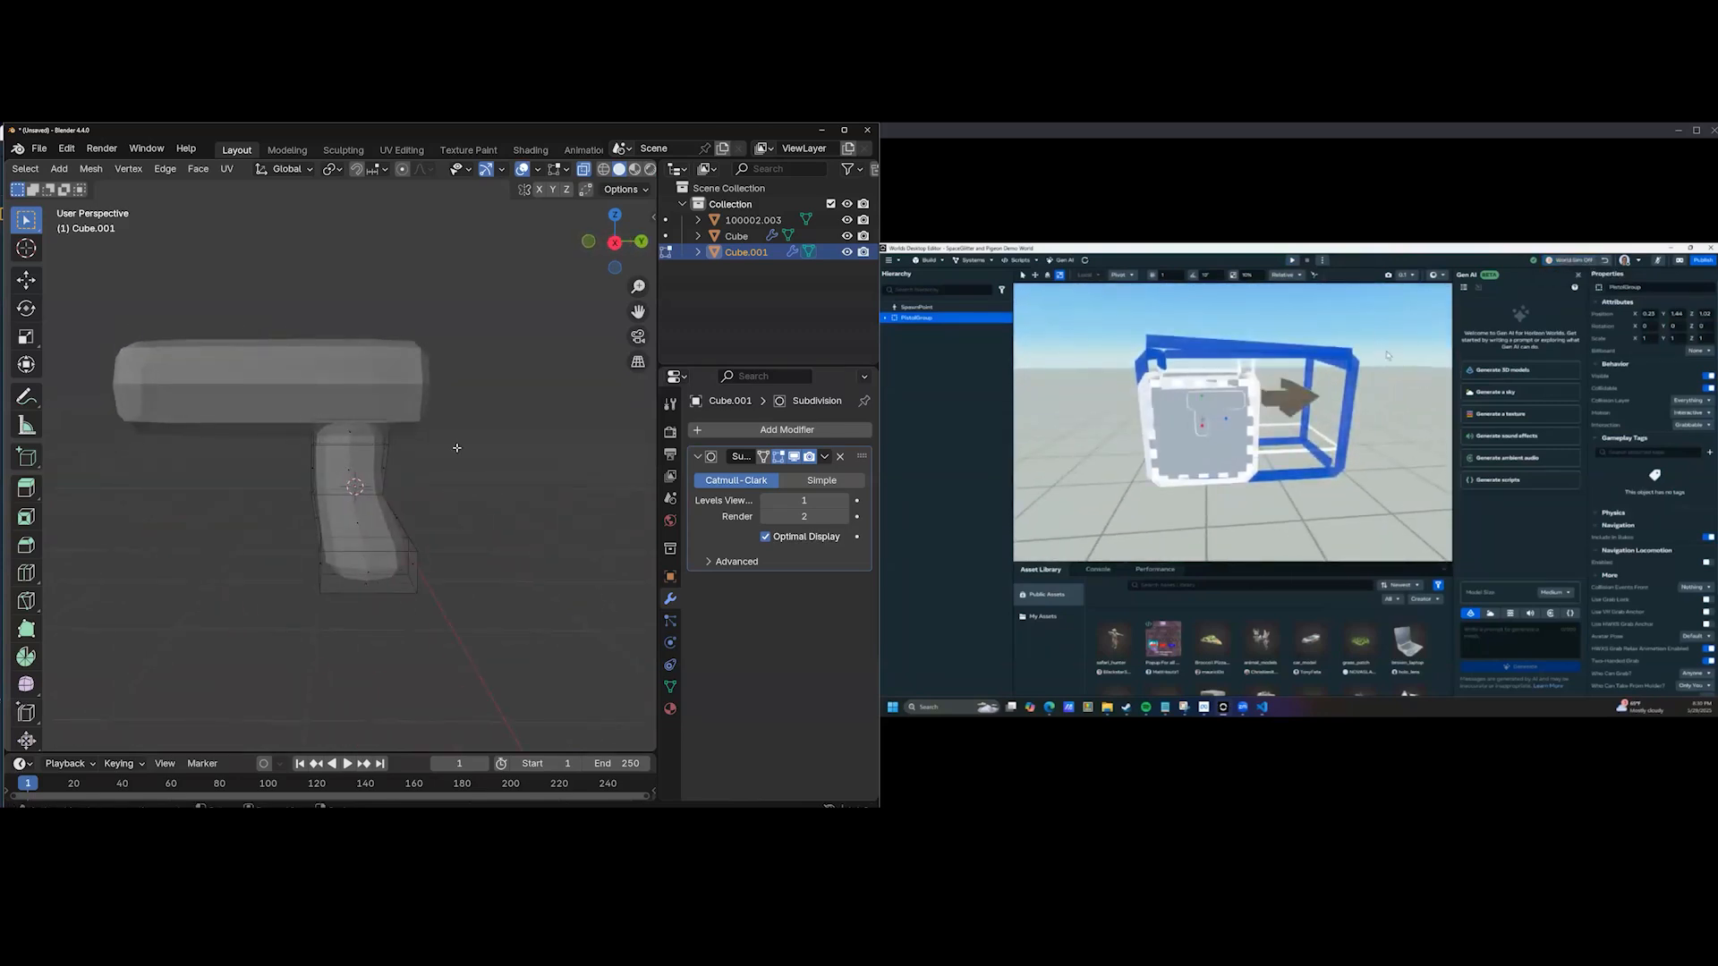
drag(461, 441, 461, 442)
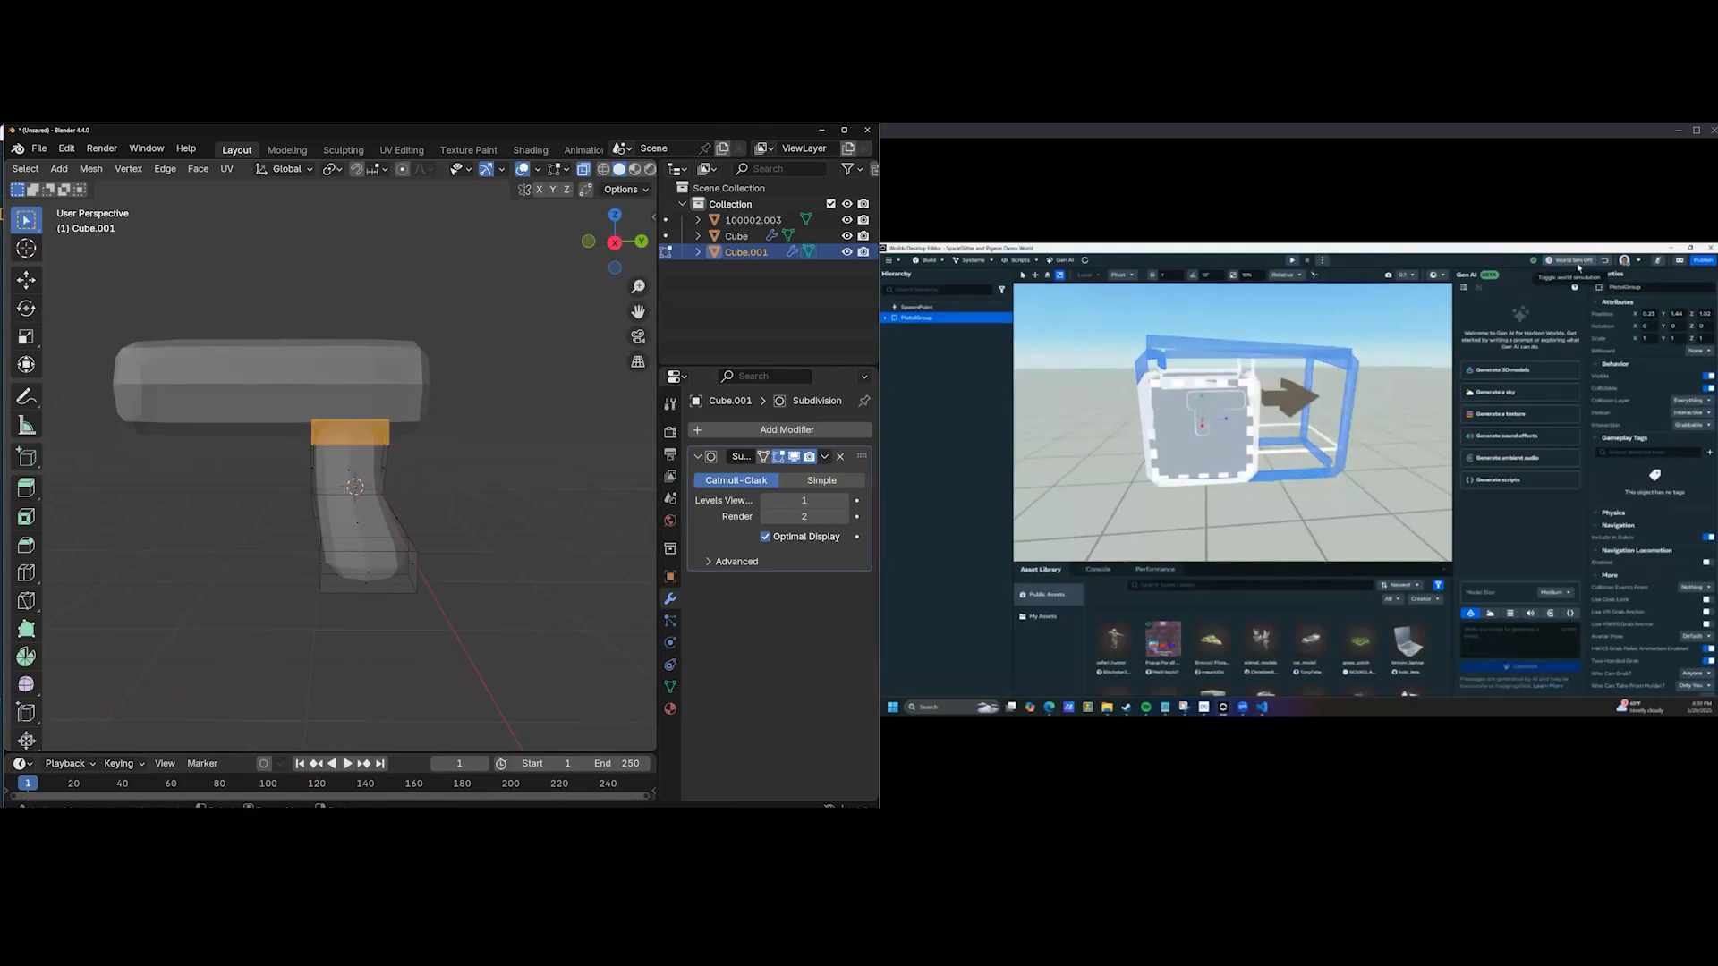
key(s)
click(475, 448)
middle_drag(488, 462, 654, 143)
Finish editing the grip, then inset the barrel's front face and extrude it inward to hollow the muzzle.
key(Tab)
key(alt+a)
click(394, 541)
key(Tab)
key(Tab)
click(286, 417)
key(Tab)
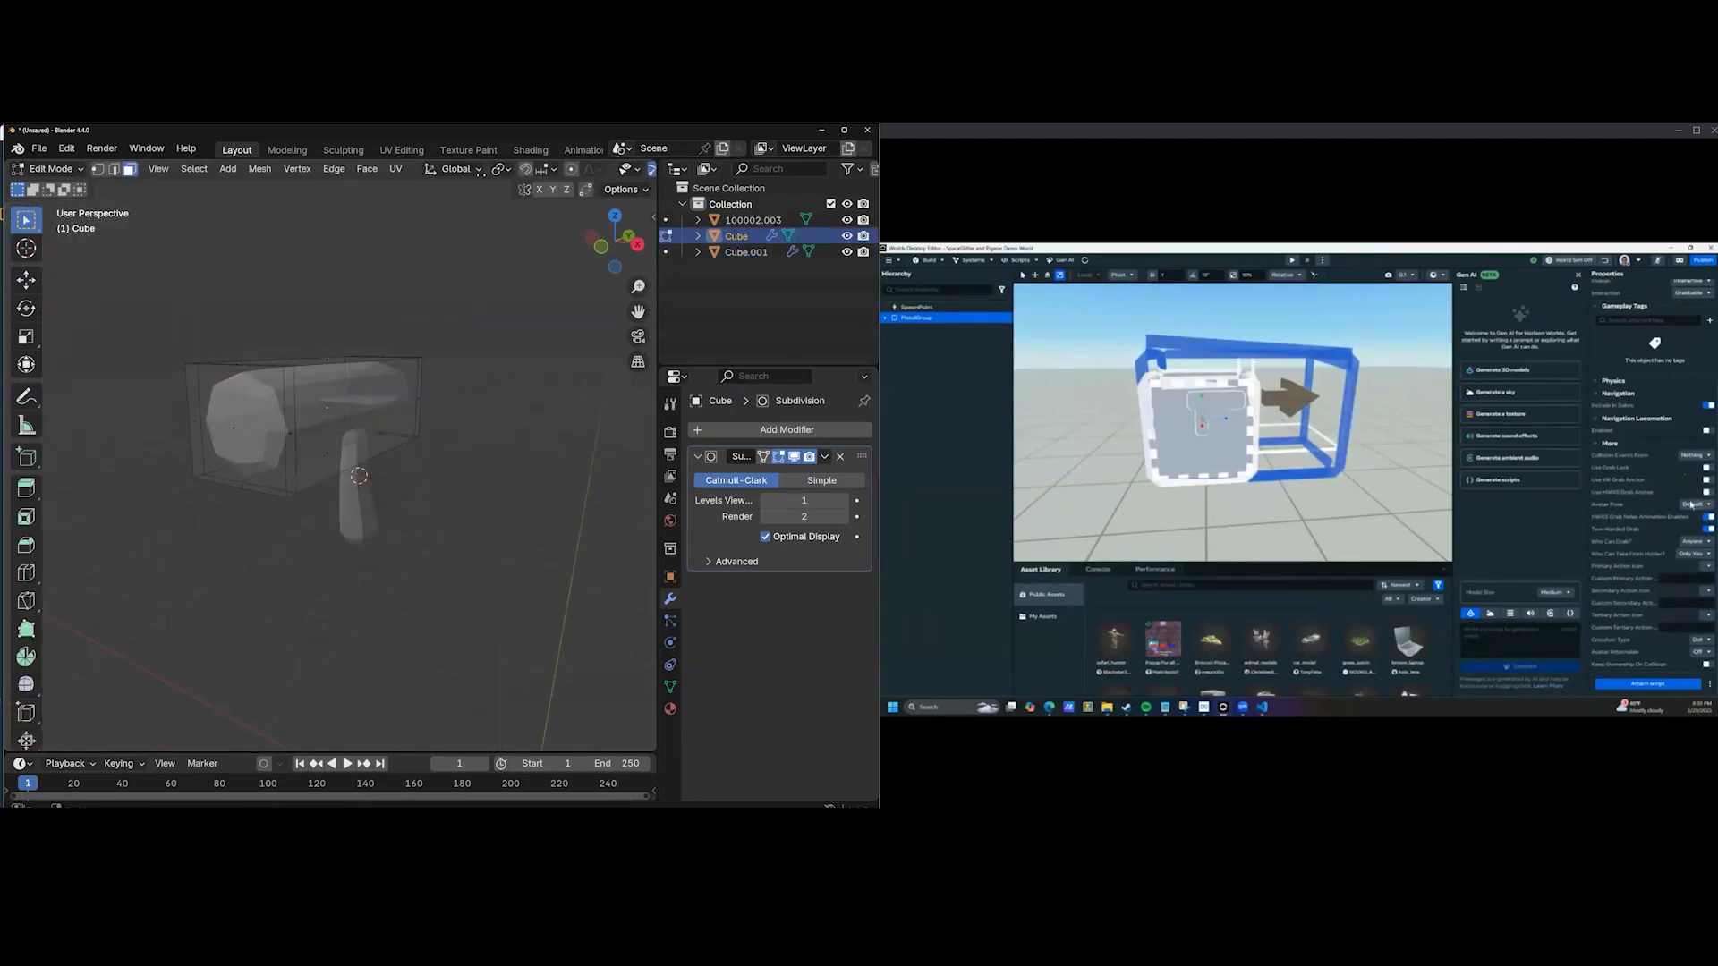
scroll(481, 173, down, 5)
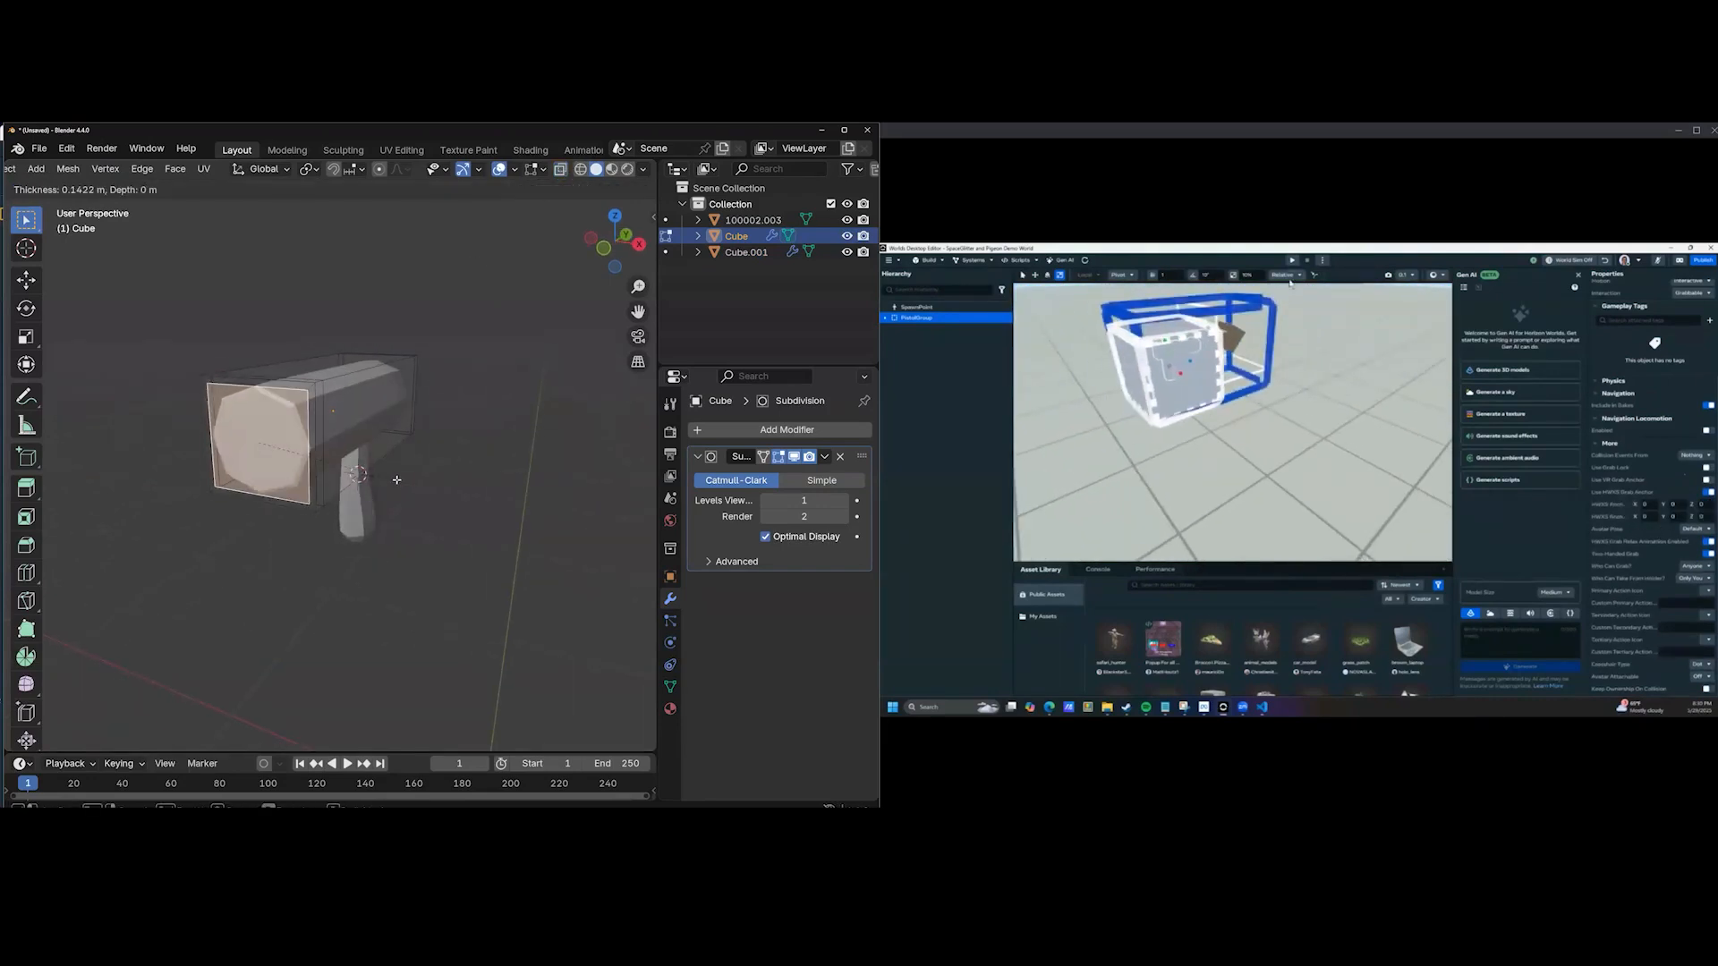
click(389, 476)
middle_drag(389, 476, 246, 463)
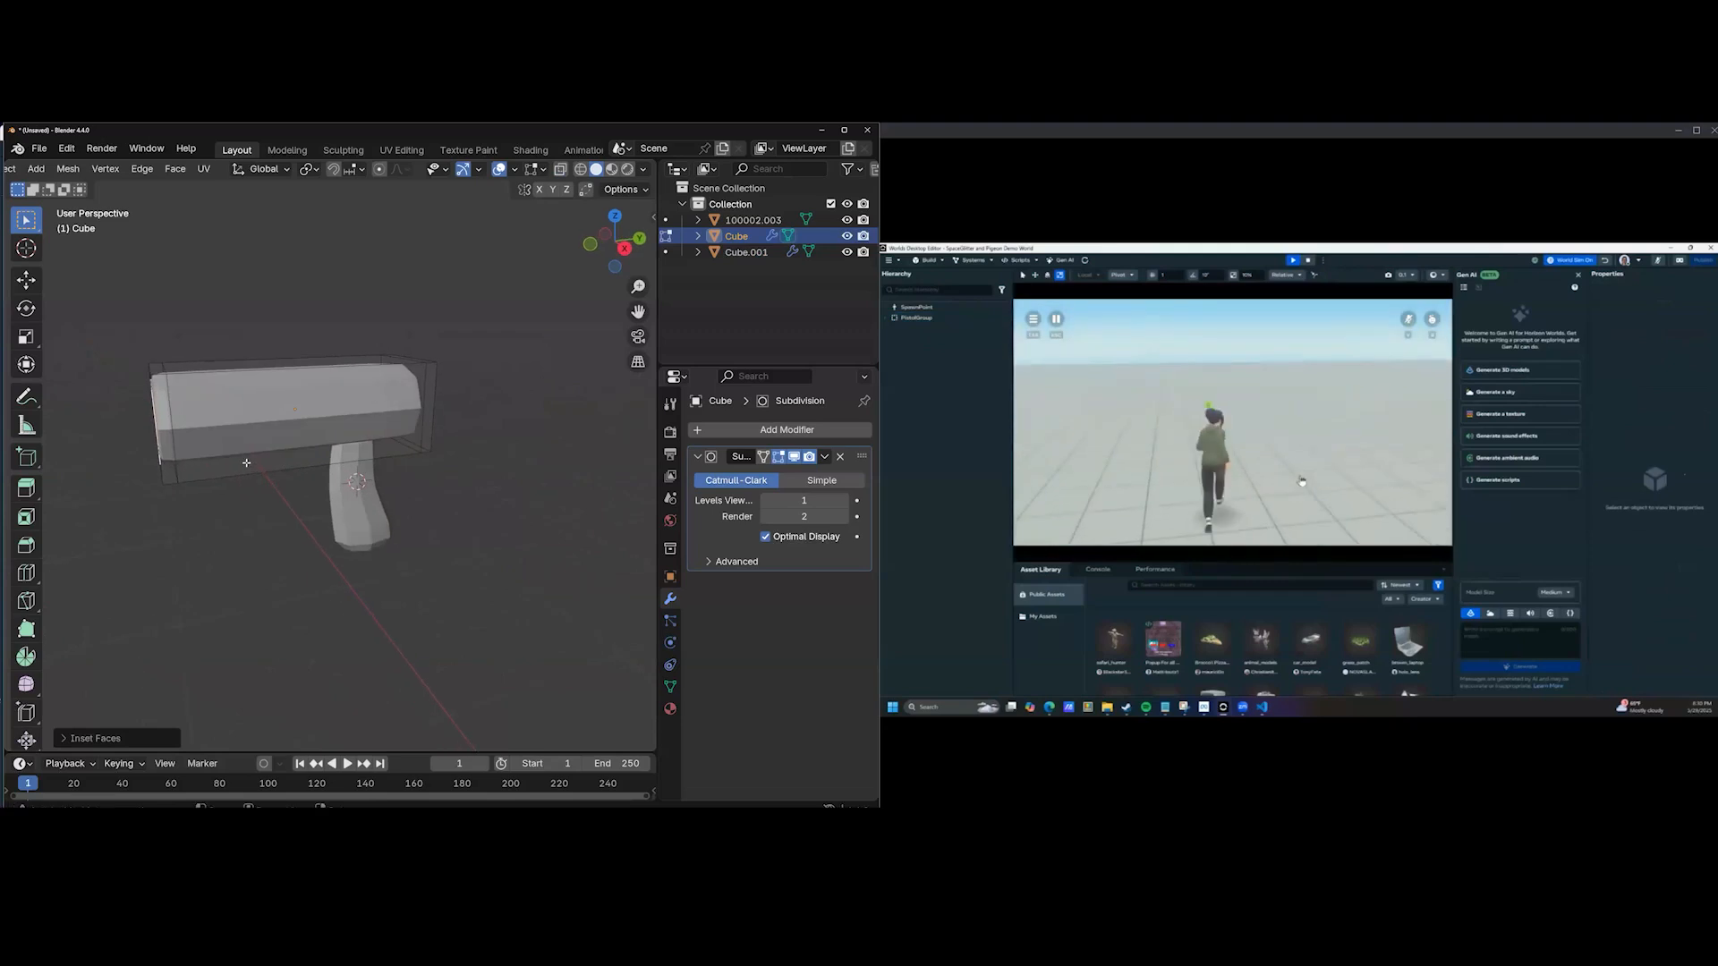
key(e)
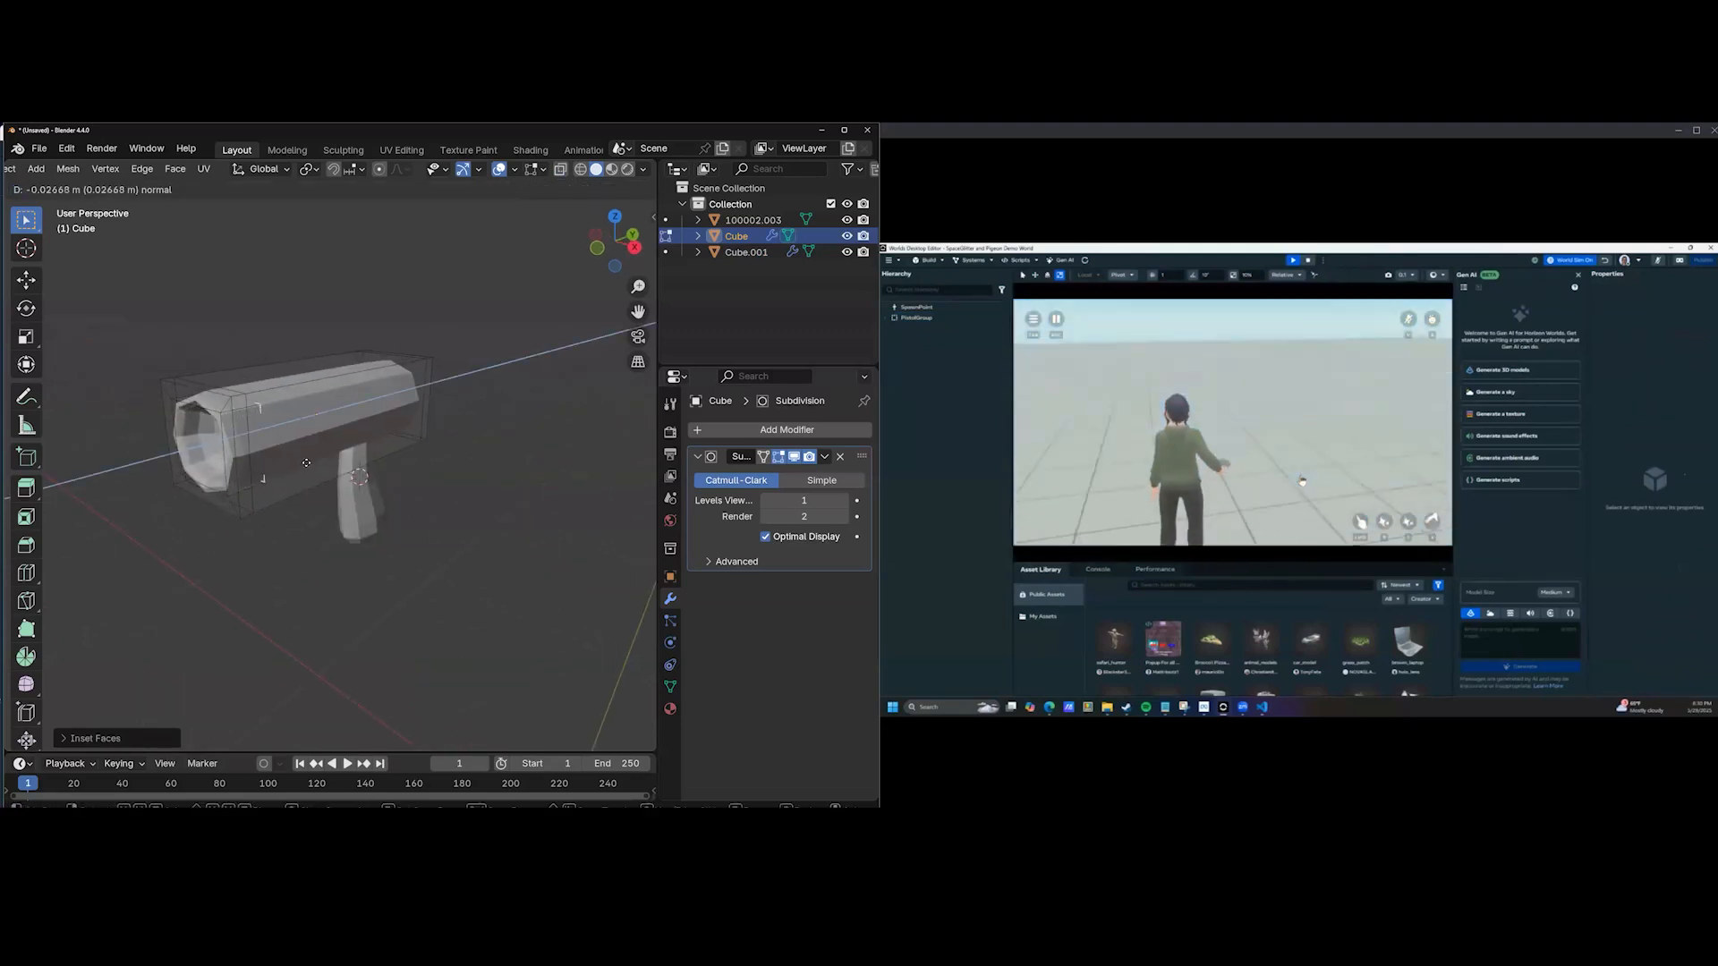
middle_drag(411, 467, 421, 517)
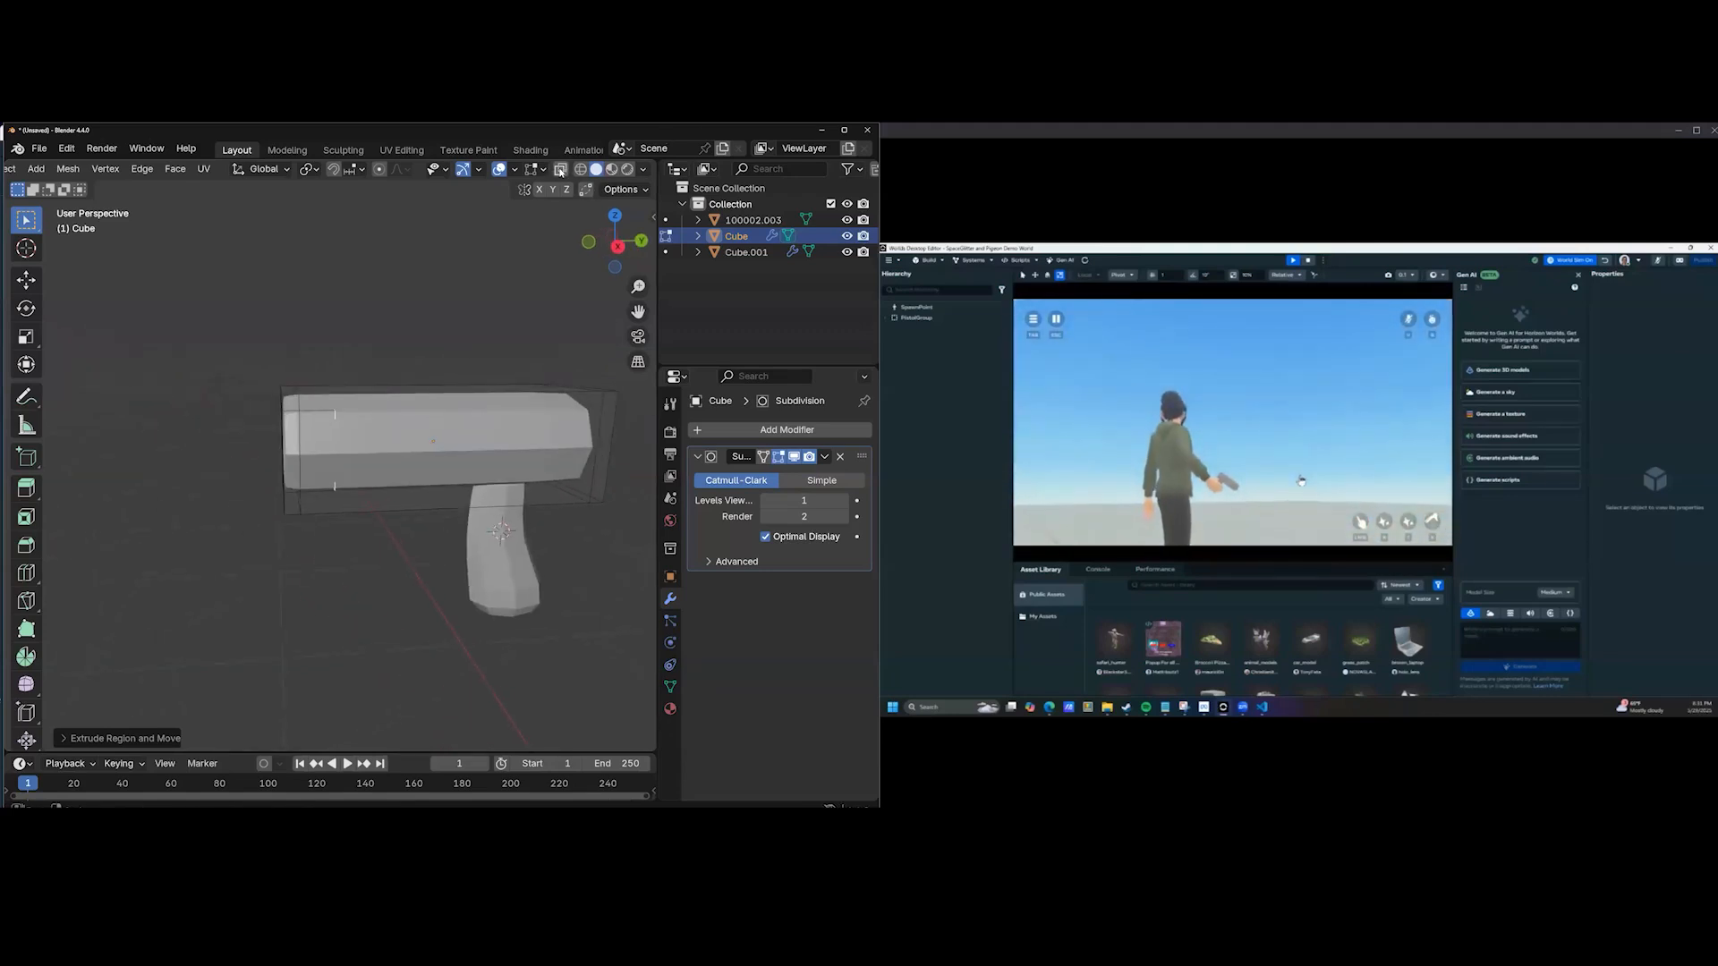
Turn on X-ray, select the barrel's front end including the hollow's rim, and scale it up.
click(561, 169)
drag(235, 341, 322, 573)
middle_drag(326, 580, 377, 450)
key(s)
click(447, 569)
Add a centered loop cut around the barrel and scale the new loop down slightly.
key(ctrl+r)
click(380, 448)
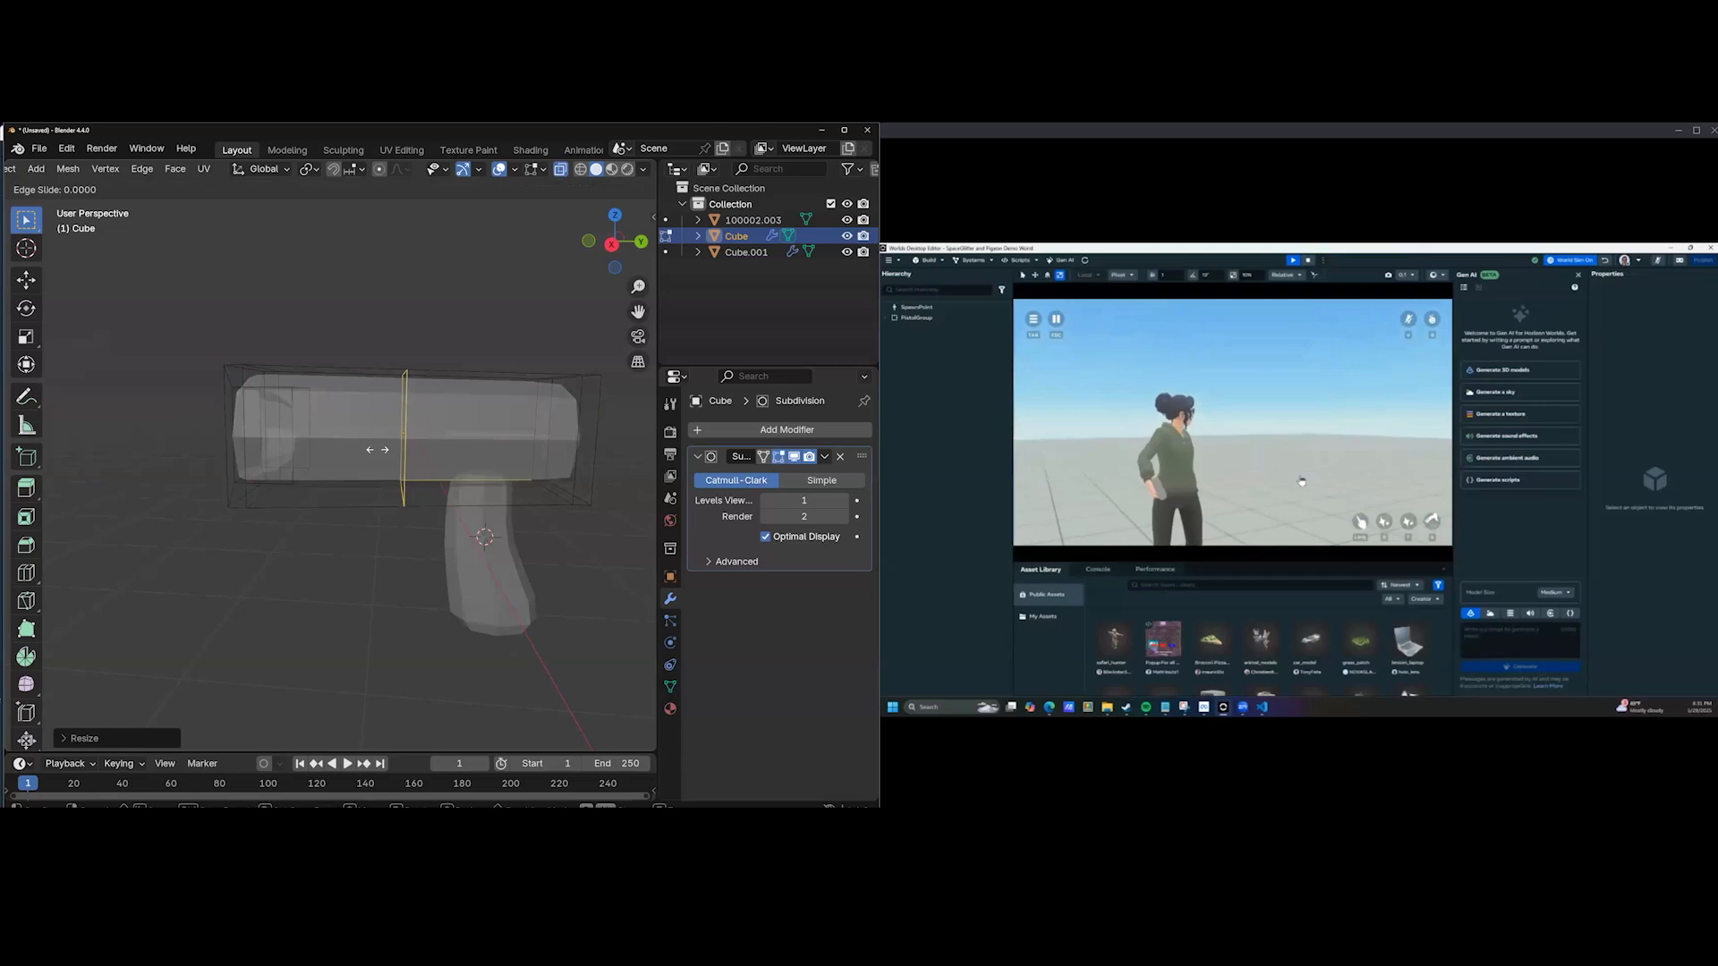
middle_drag(399, 503, 463, 550)
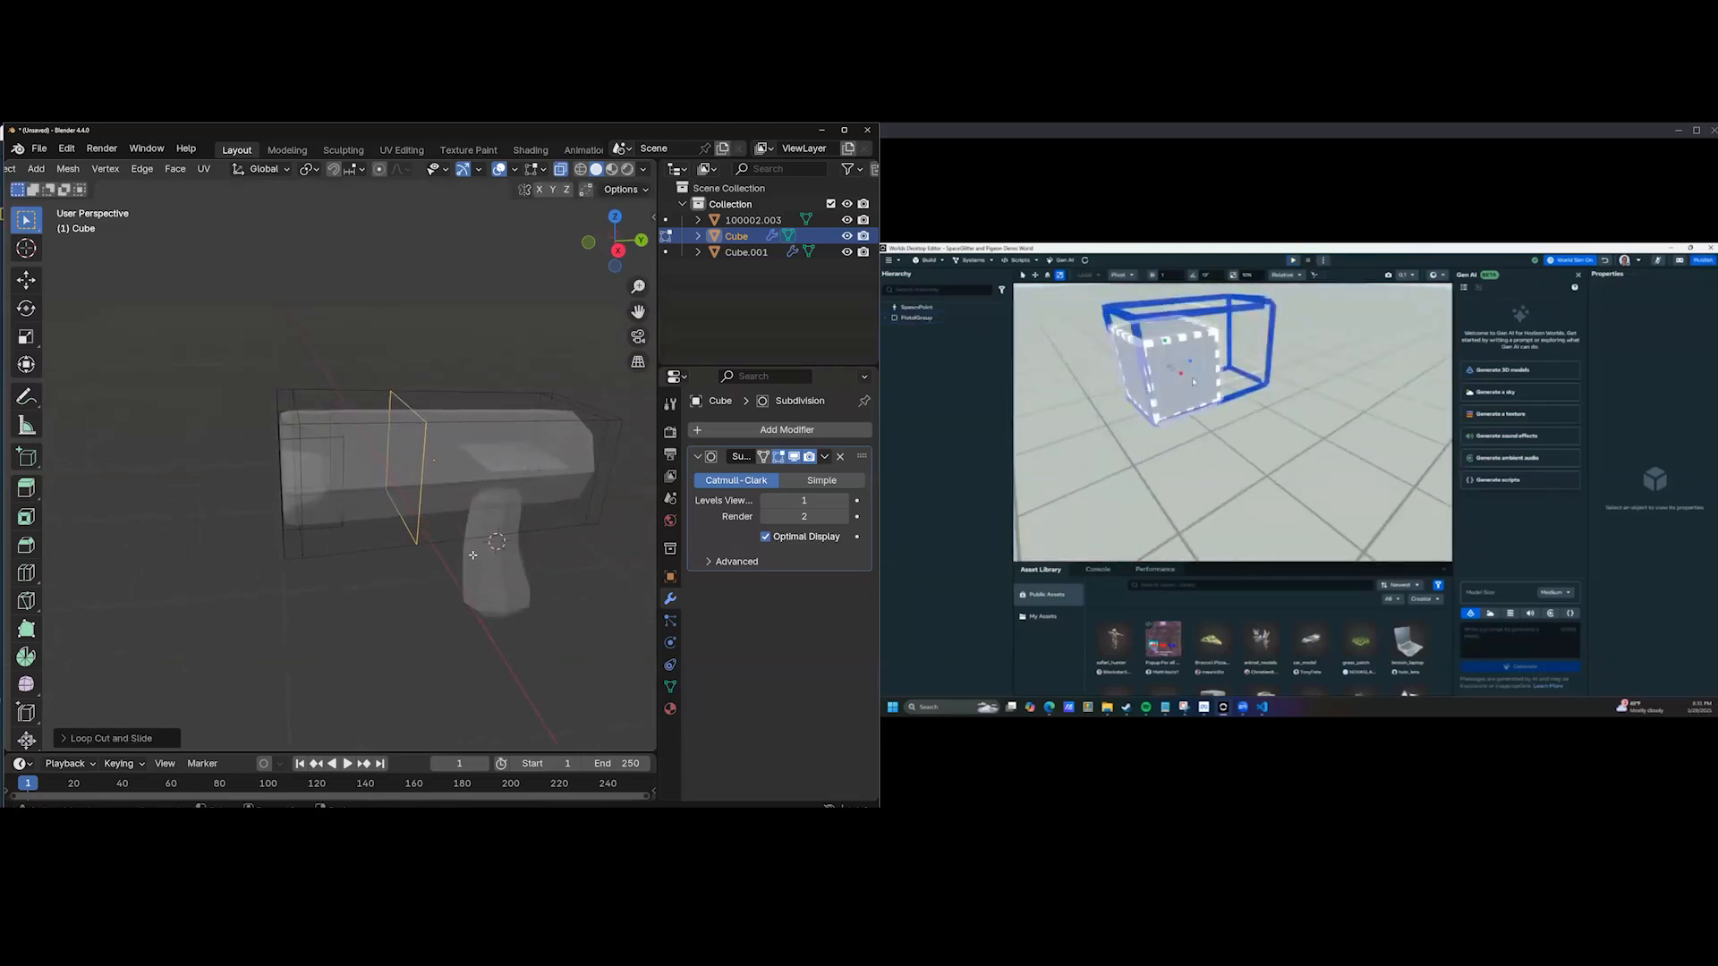
key(s)
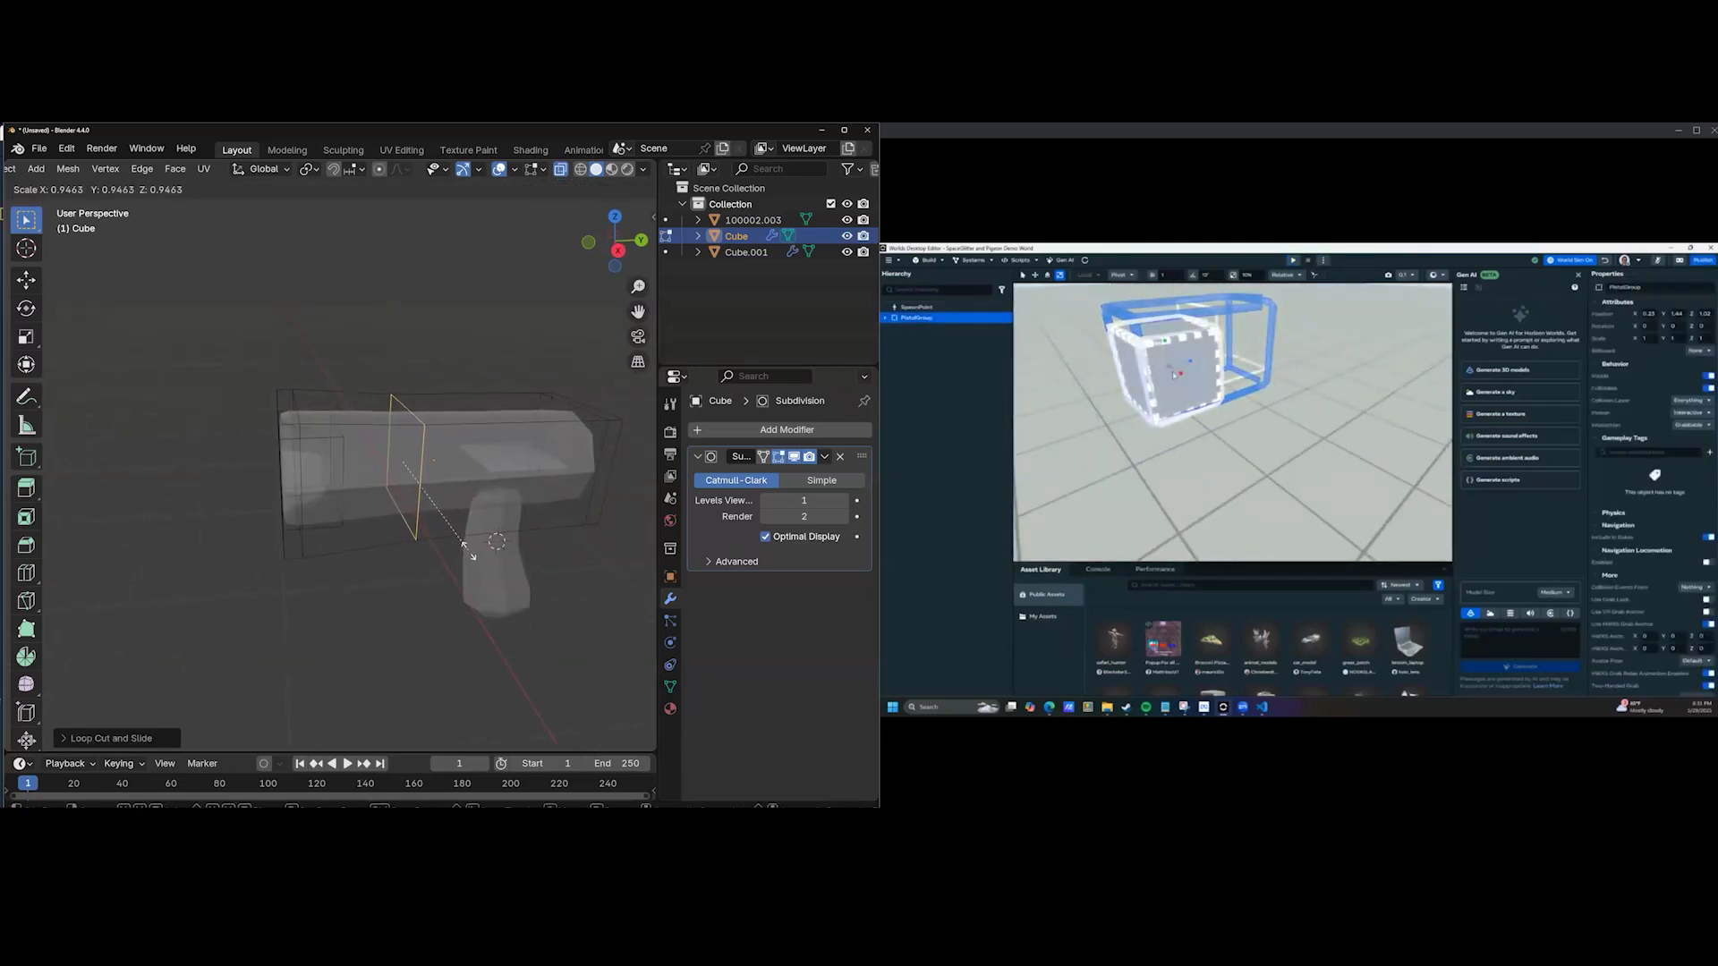
click(465, 545)
Finish editing the barrel and apply its Subdivision modifier.
middle_drag(465, 546, 504, 535)
key(Tab)
middle_drag(372, 515, 467, 525)
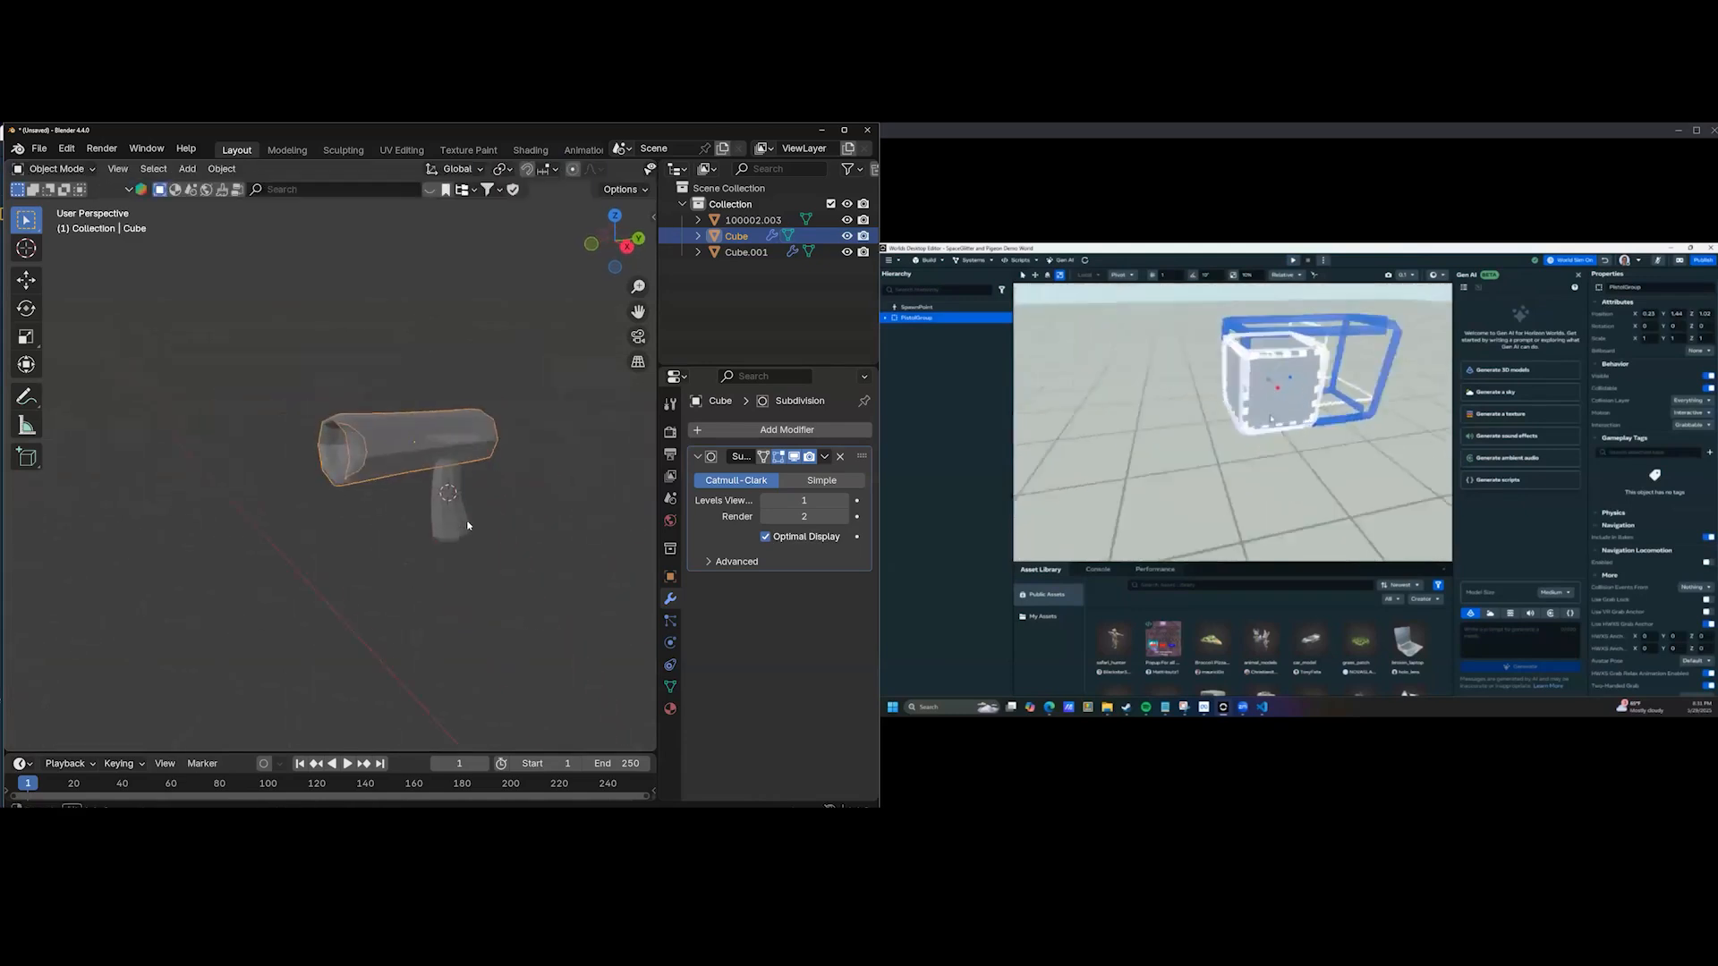
mouse_move(421, 465)
middle_down()
mouse_move(462, 417)
mouse_move(466, 467)
mouse_move(573, 473)
middle_up()
scroll(466, 467, up, 3)
click(824, 457)
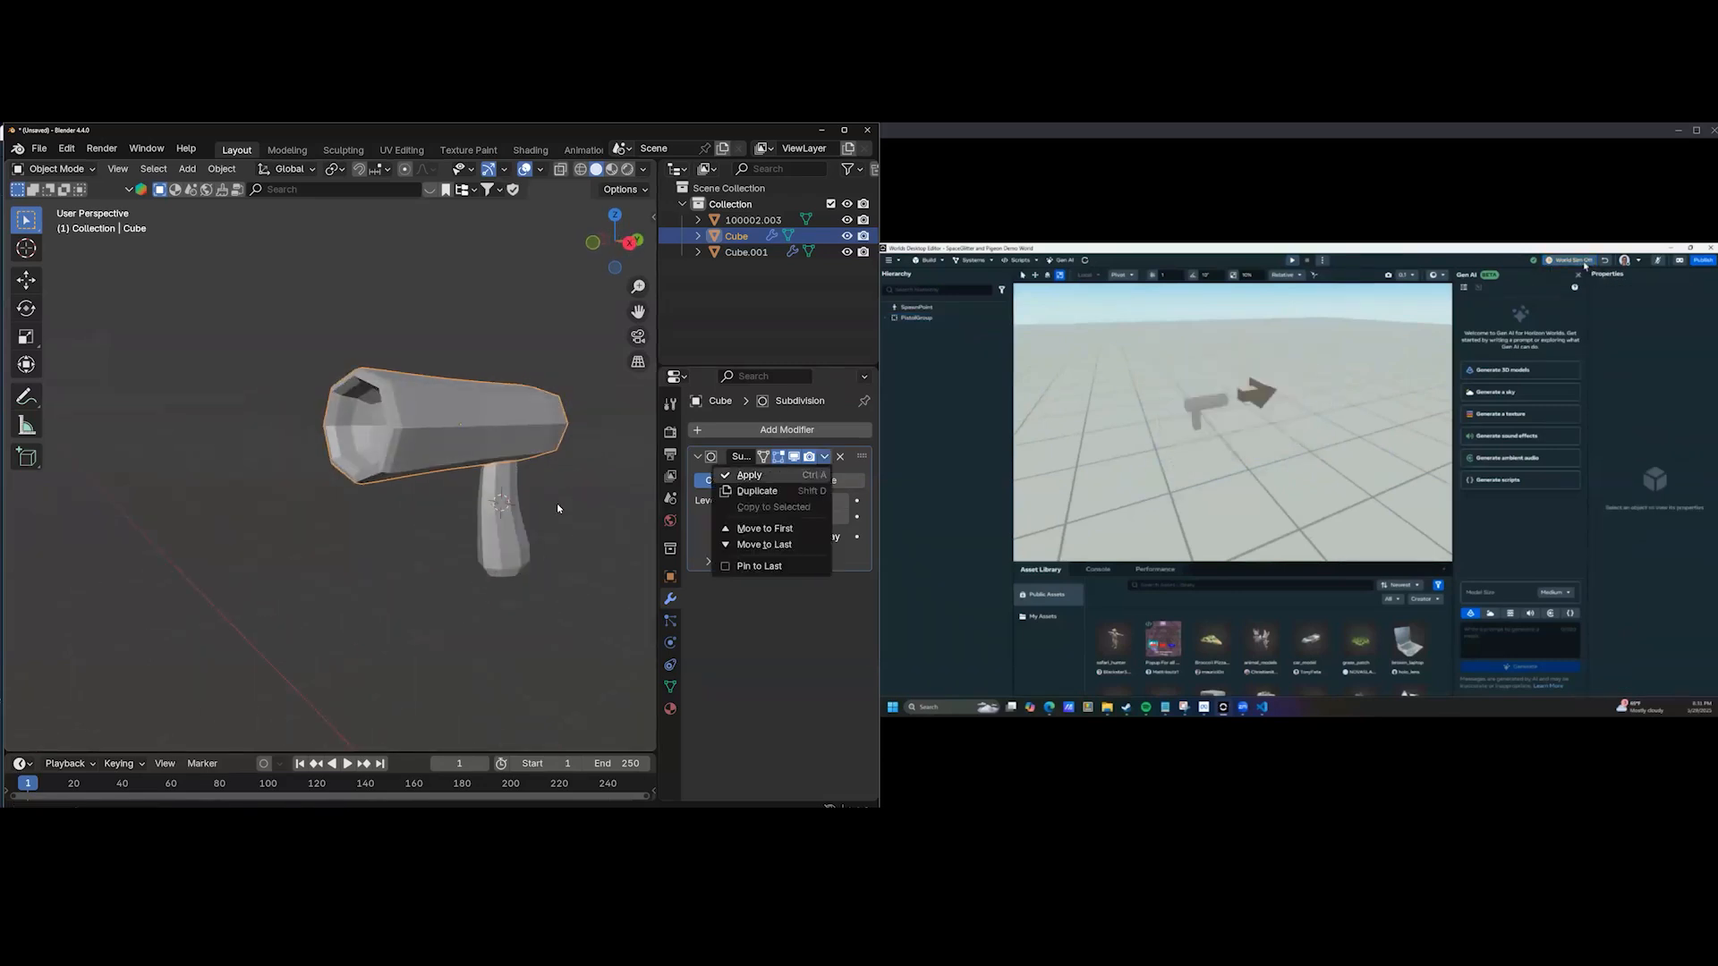
key(ctrl+a)
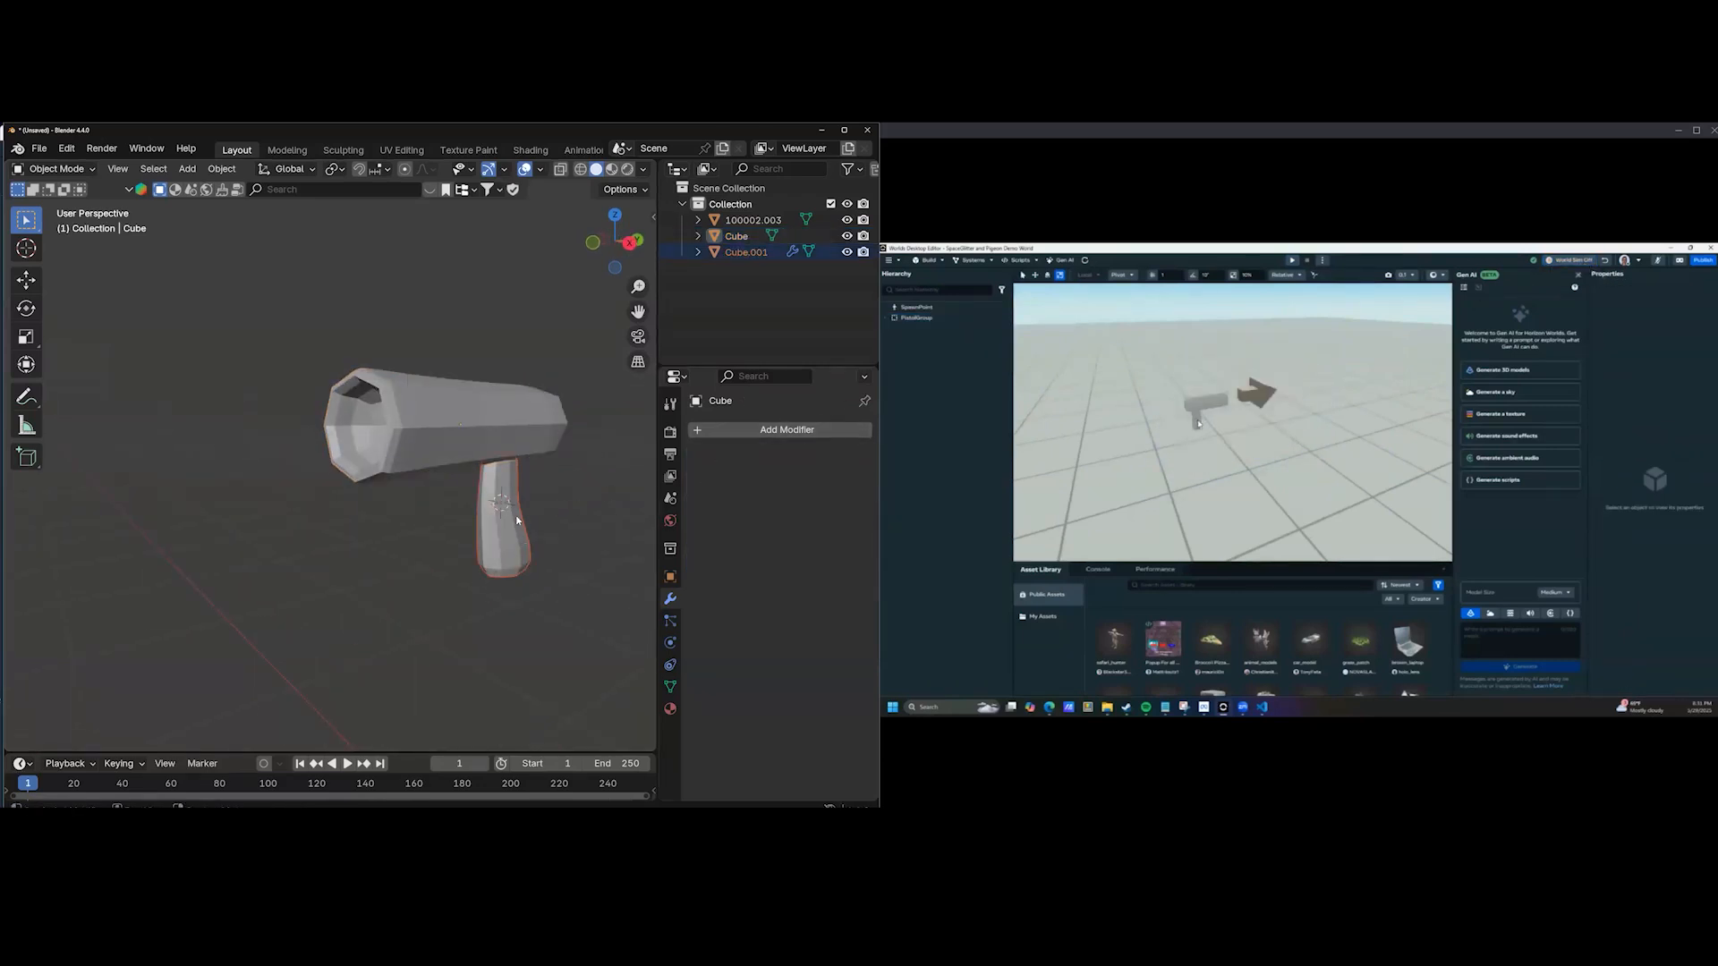
Select the grip and apply its Subdivision modifier.
middle_drag(594, 474, 444, 545)
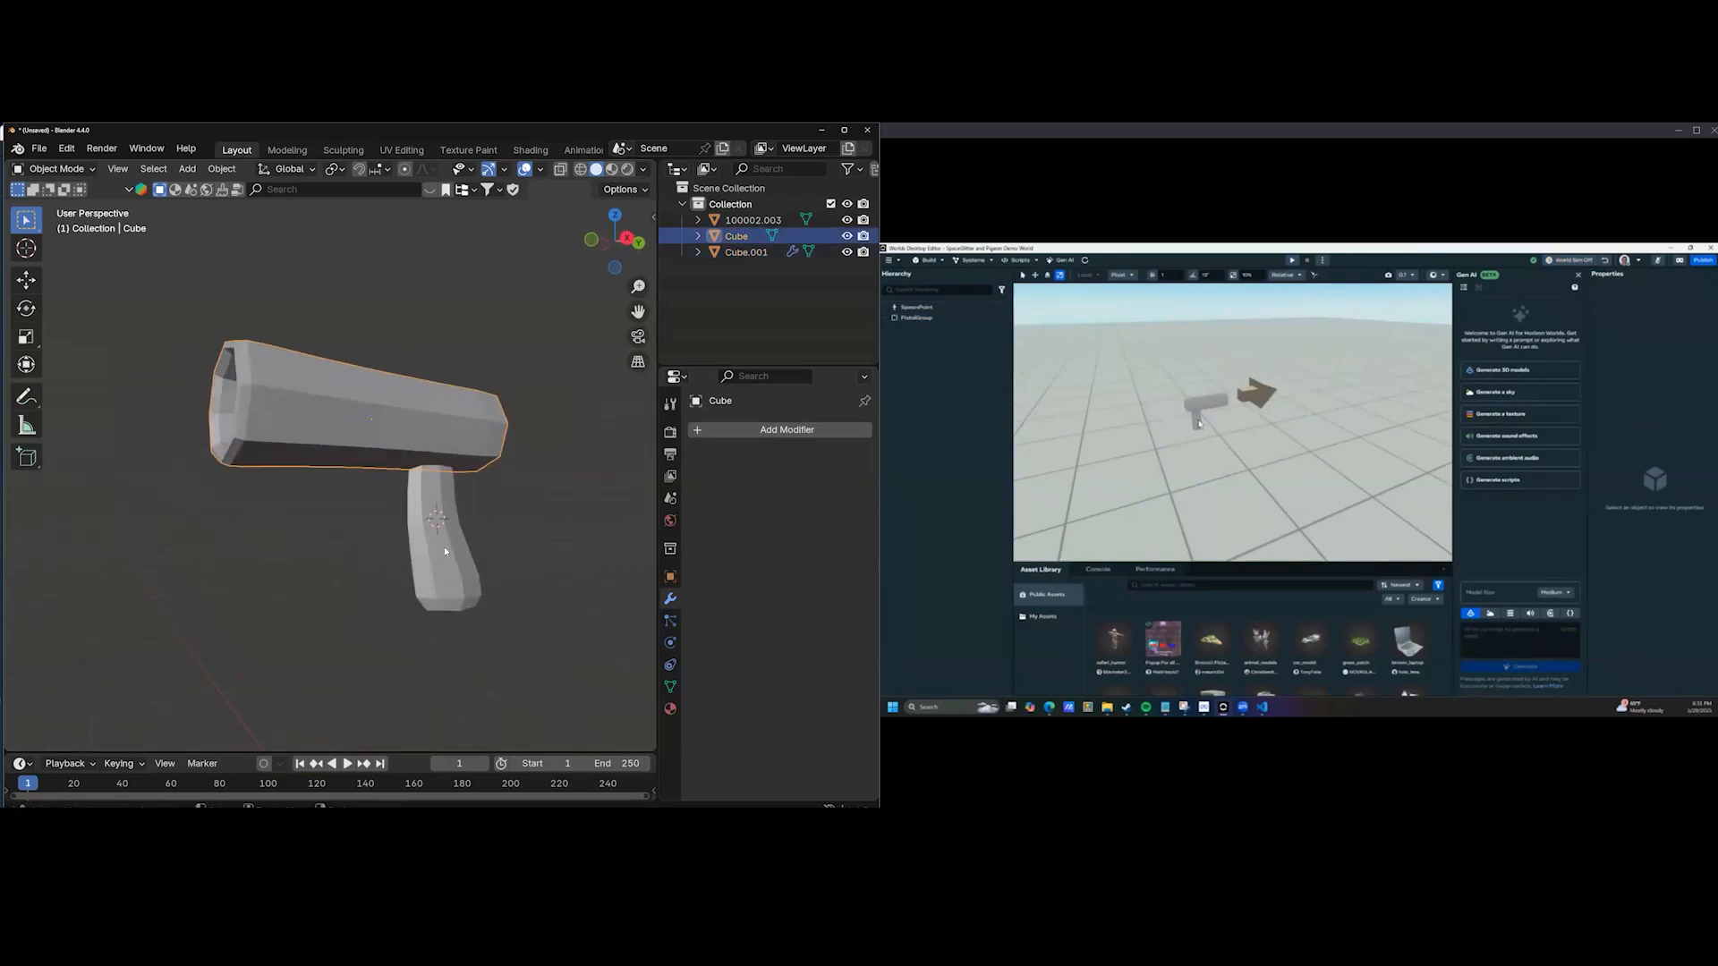
click(444, 546)
key(Tab)
key(Tab)
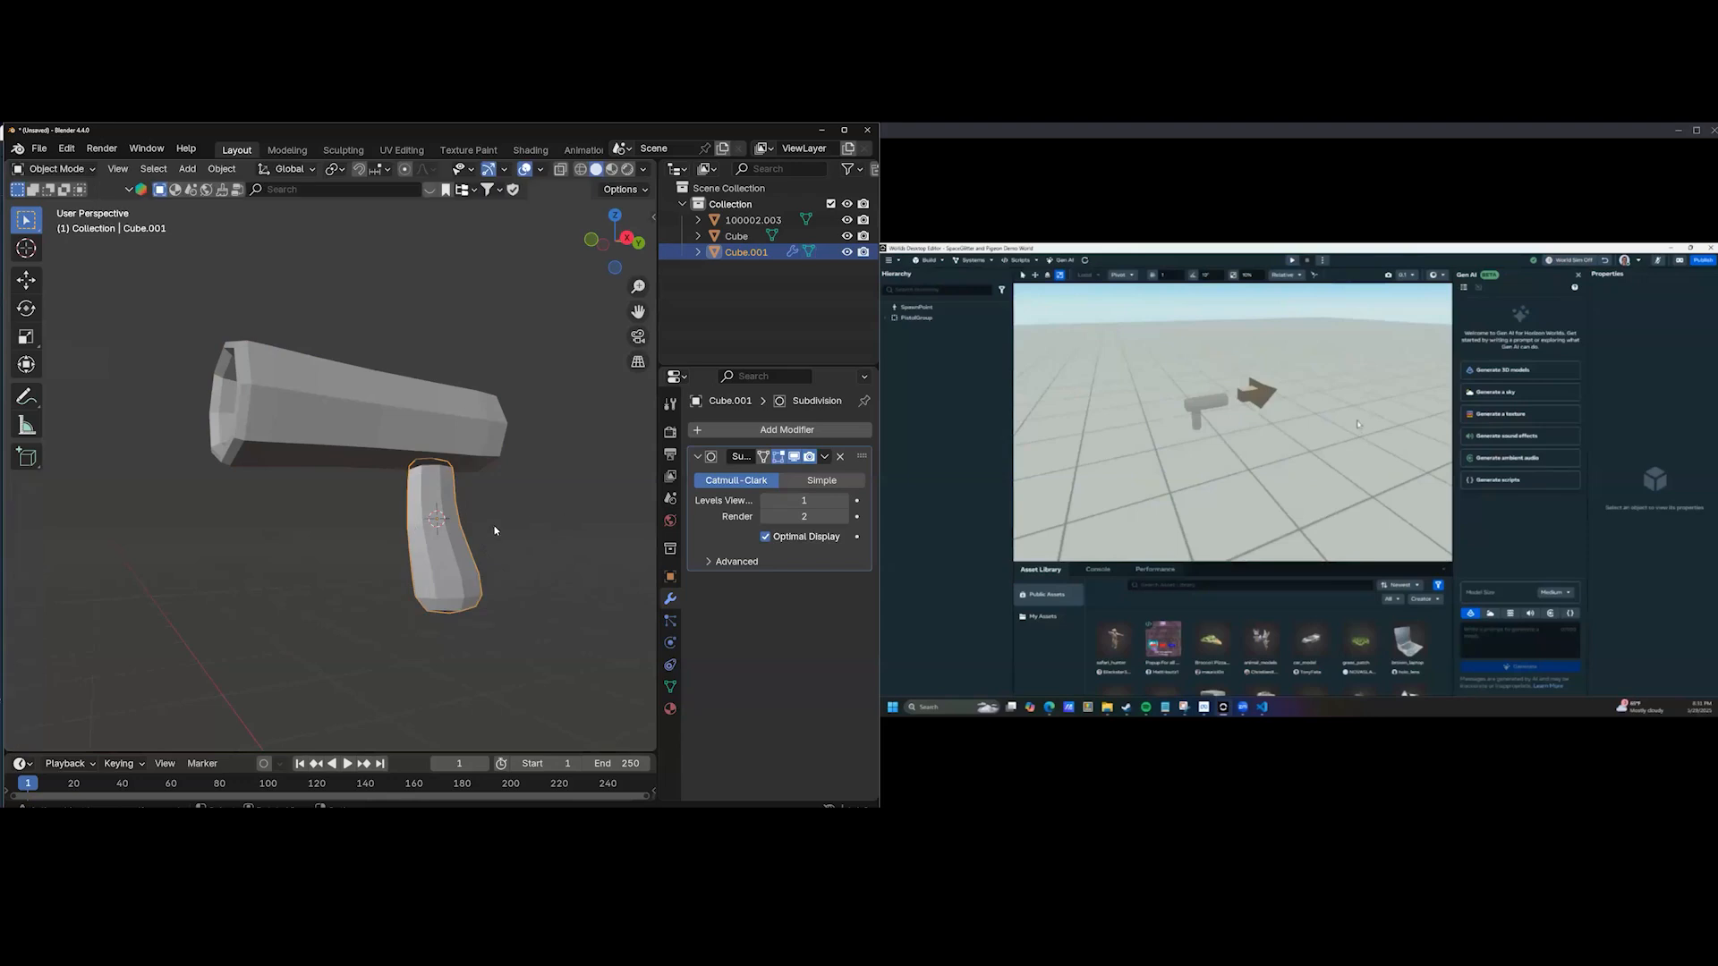
click(825, 458)
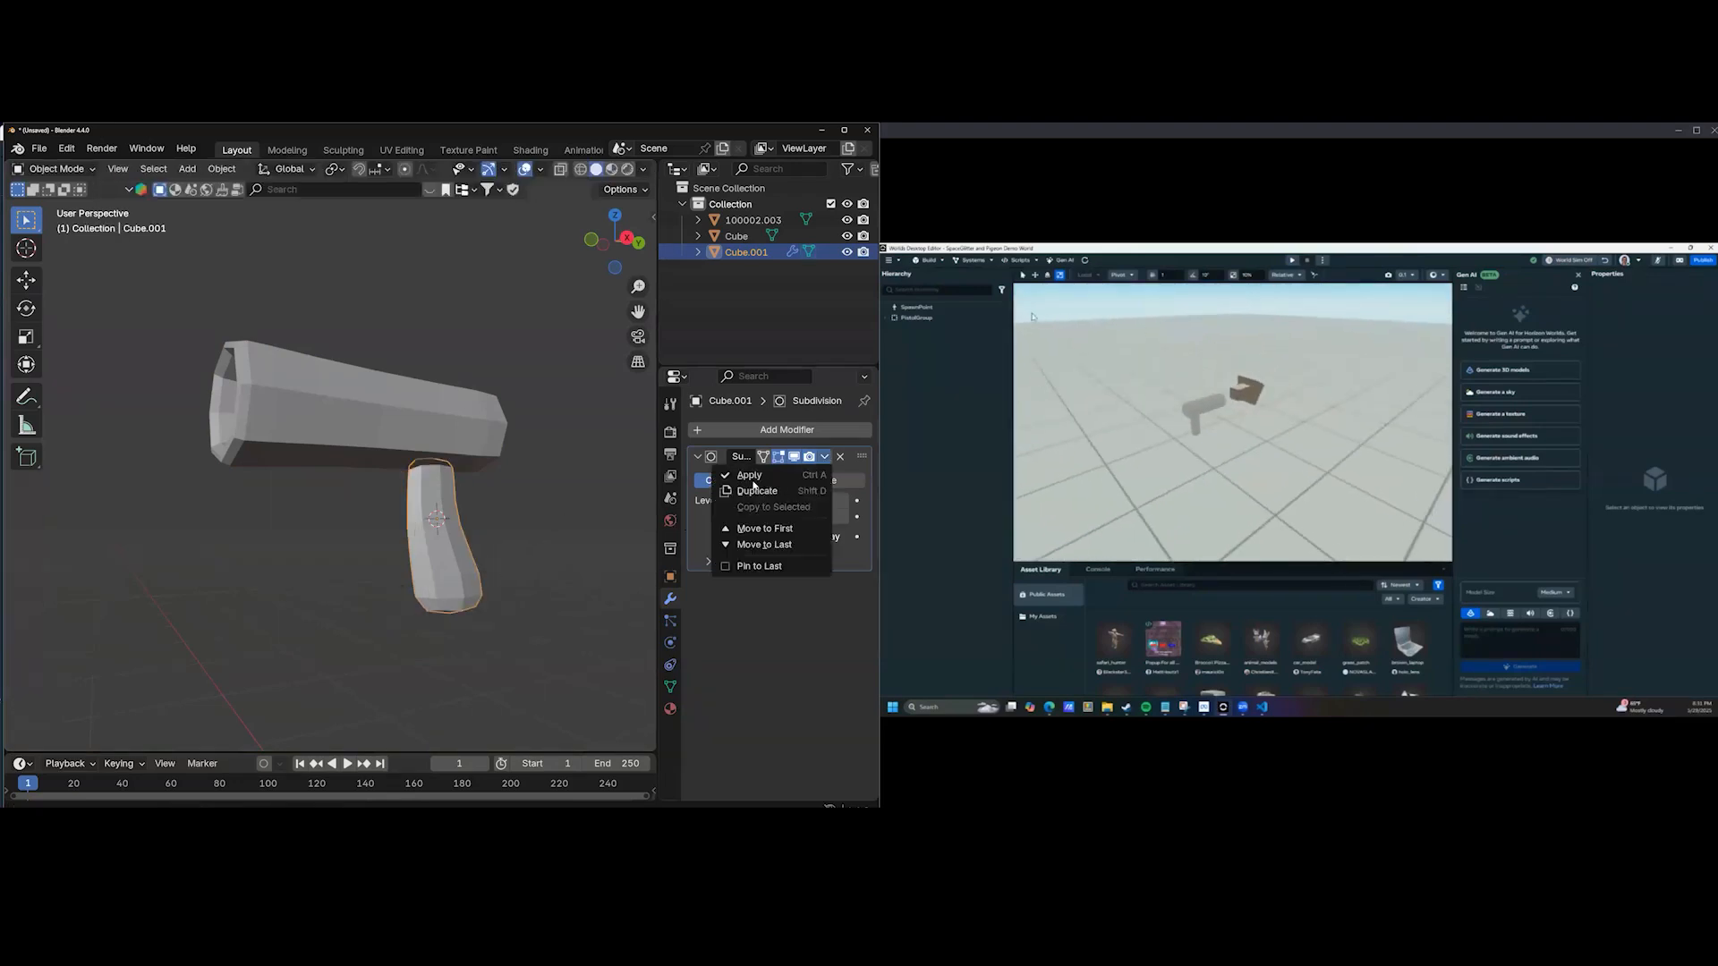
middle_drag(417, 491, 433, 540)
middle_drag(475, 472, 387, 453)
scroll(429, 400, up, 4)
scroll(349, 453, down, 4)
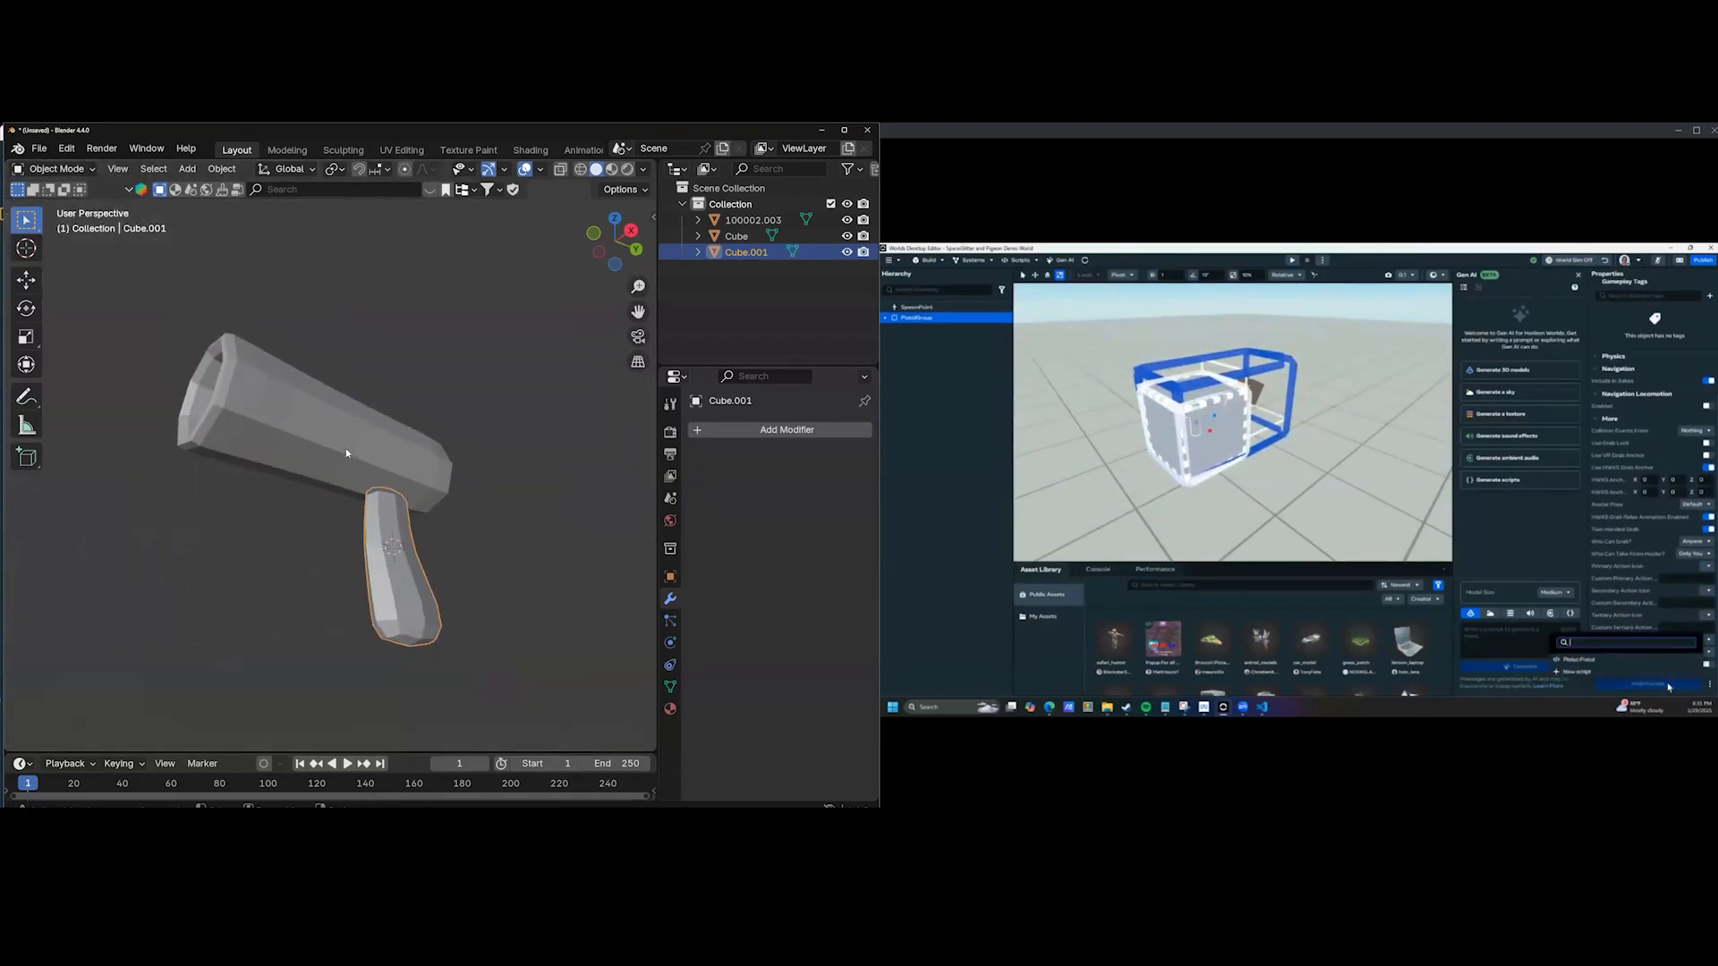
click(345, 453)
middle_drag(403, 535, 396, 426)
scroll(407, 534, up, 3)
scroll(409, 534, down, 1)
key(Tab)
key(ctrl+r)
key(Tab)
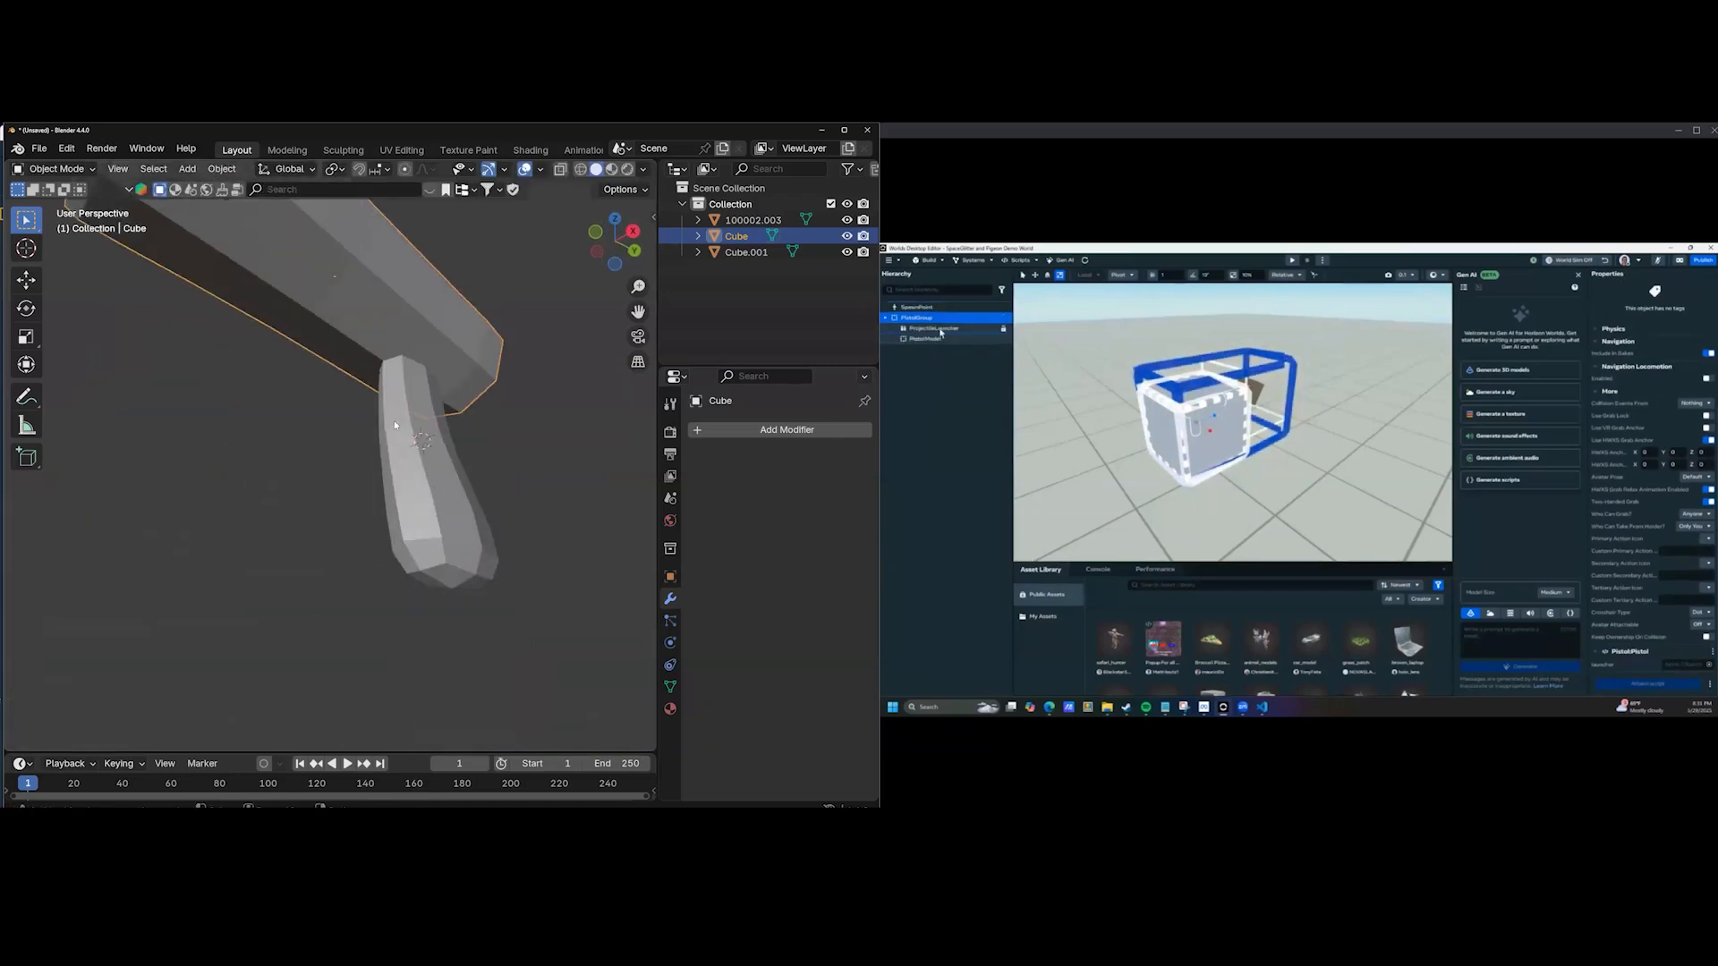
Join the grip and the barrel into one object and start editing it with X-ray on.
click(438, 510)
mouse_move(437, 507)
middle_down()
mouse_move(461, 459)
mouse_move(358, 512)
mouse_move(388, 486)
mouse_move(353, 459)
mouse_move(394, 529)
mouse_move(429, 486)
mouse_move(415, 486)
middle_up()
key(Tab)
key(Tab)
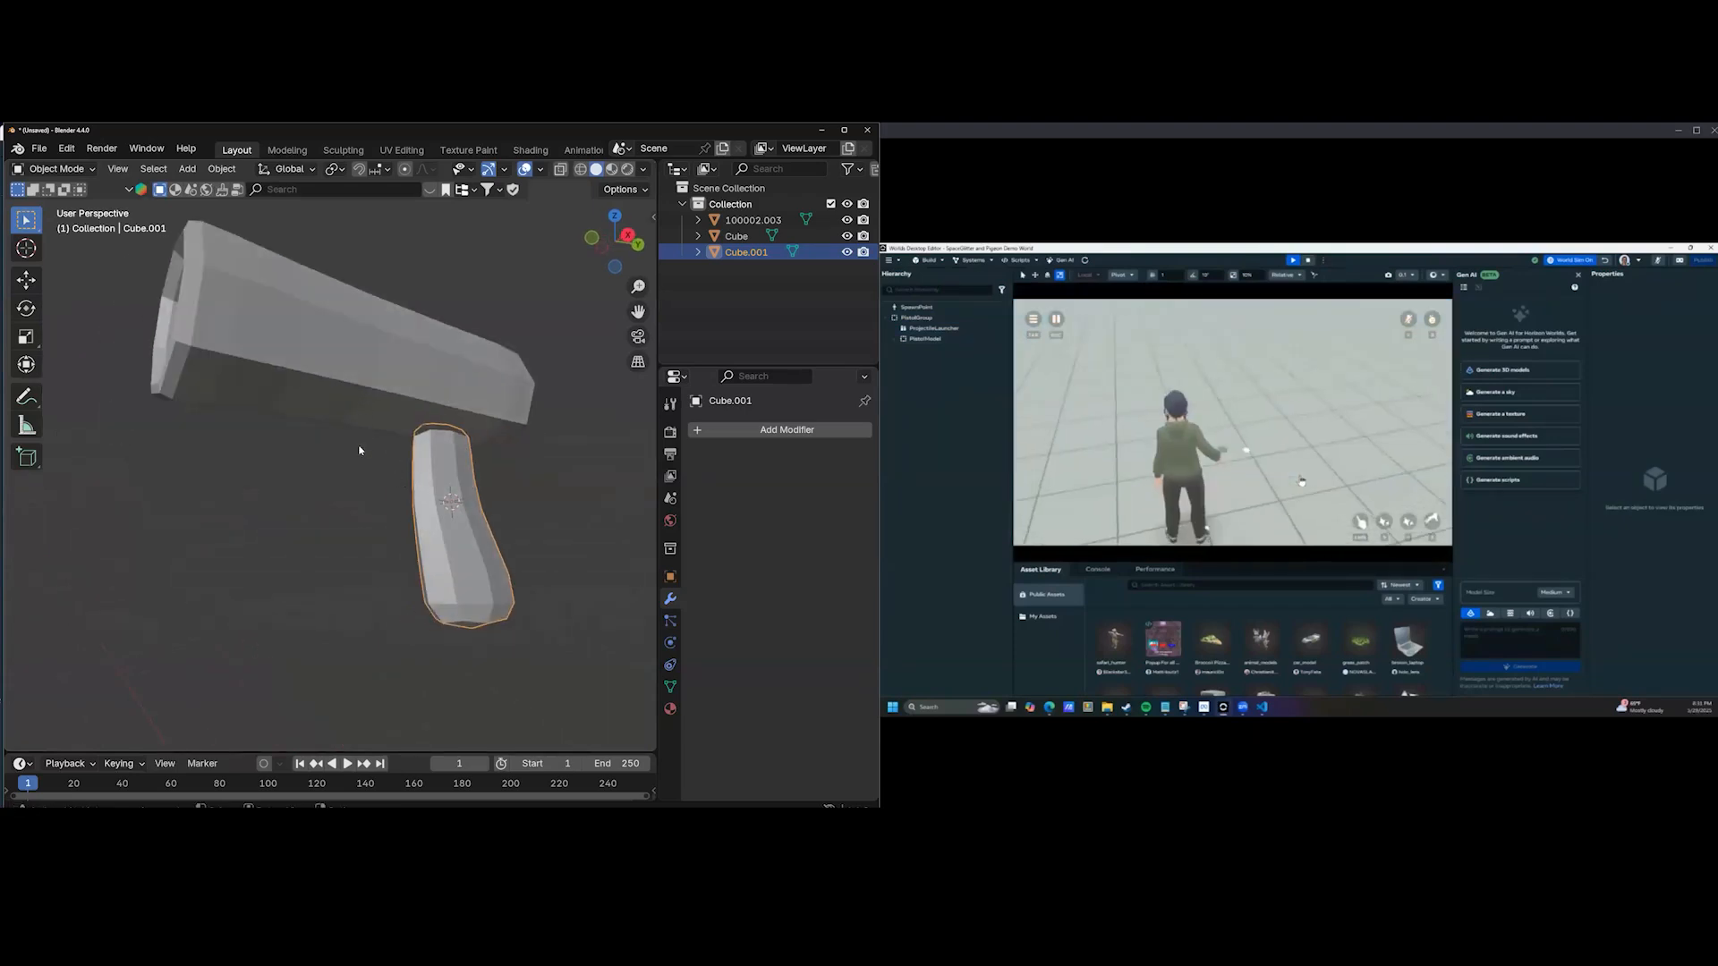
middle_drag(410, 428, 353, 422)
click(360, 402)
key(Tab)
scroll(304, 453, up, 2)
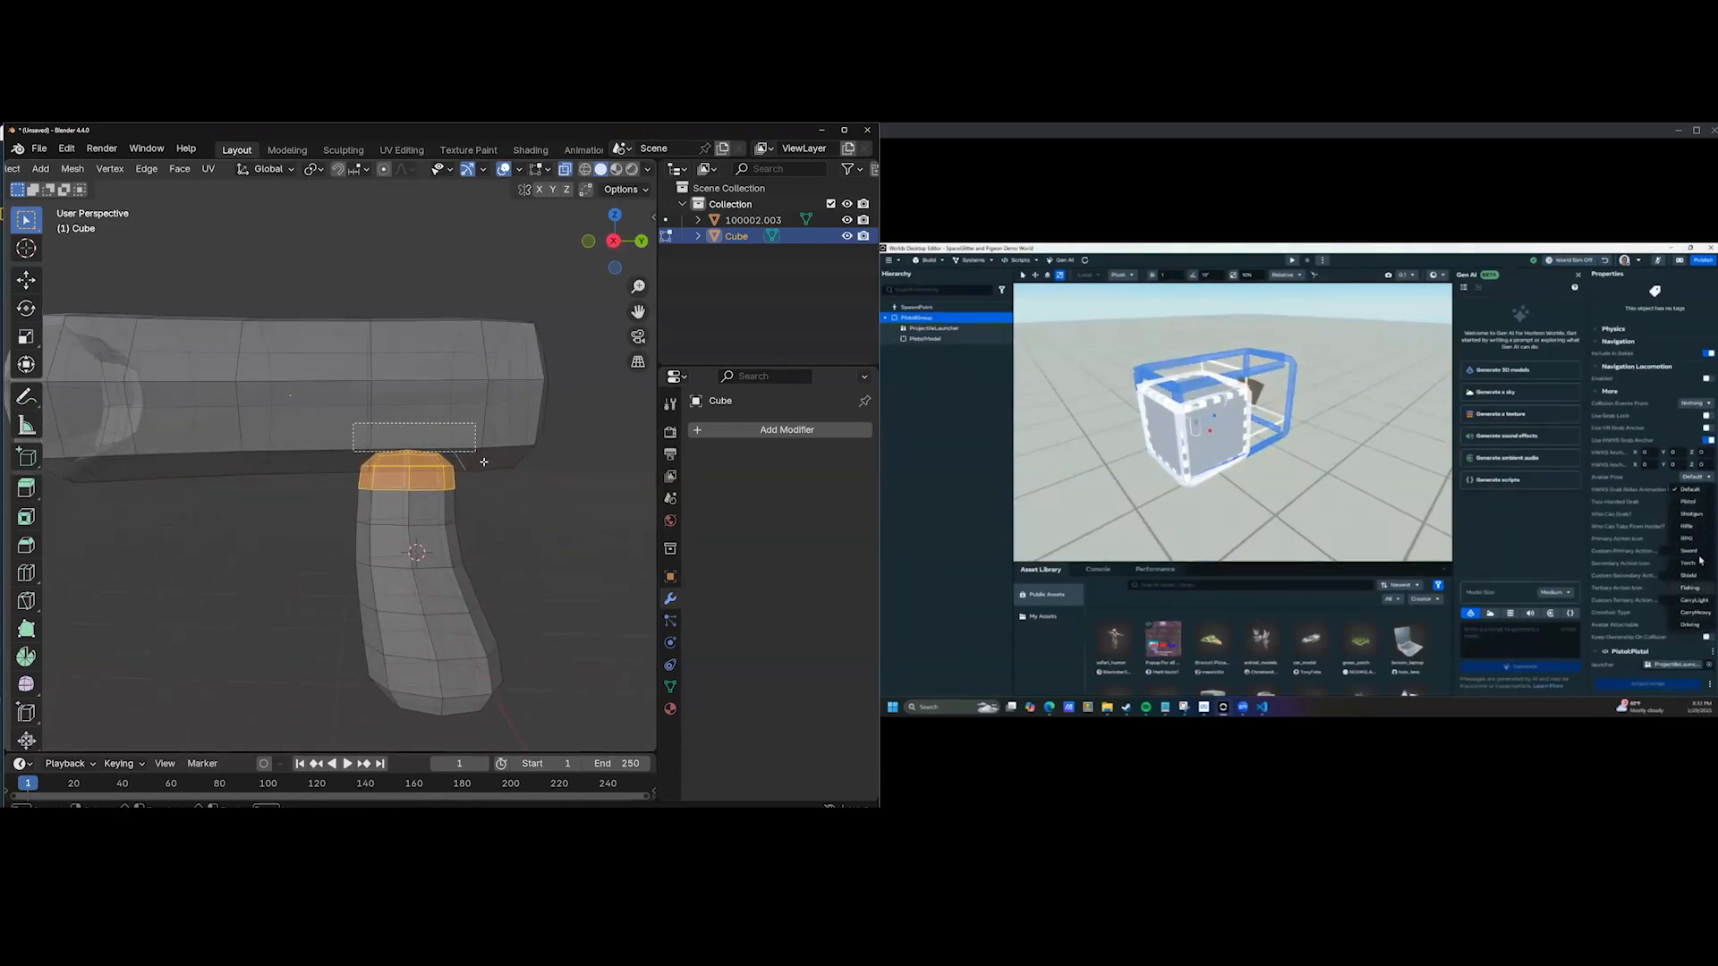
Delete the faces capping the top of the grip just beneath the barrel.
middle_drag(466, 457, 454, 455)
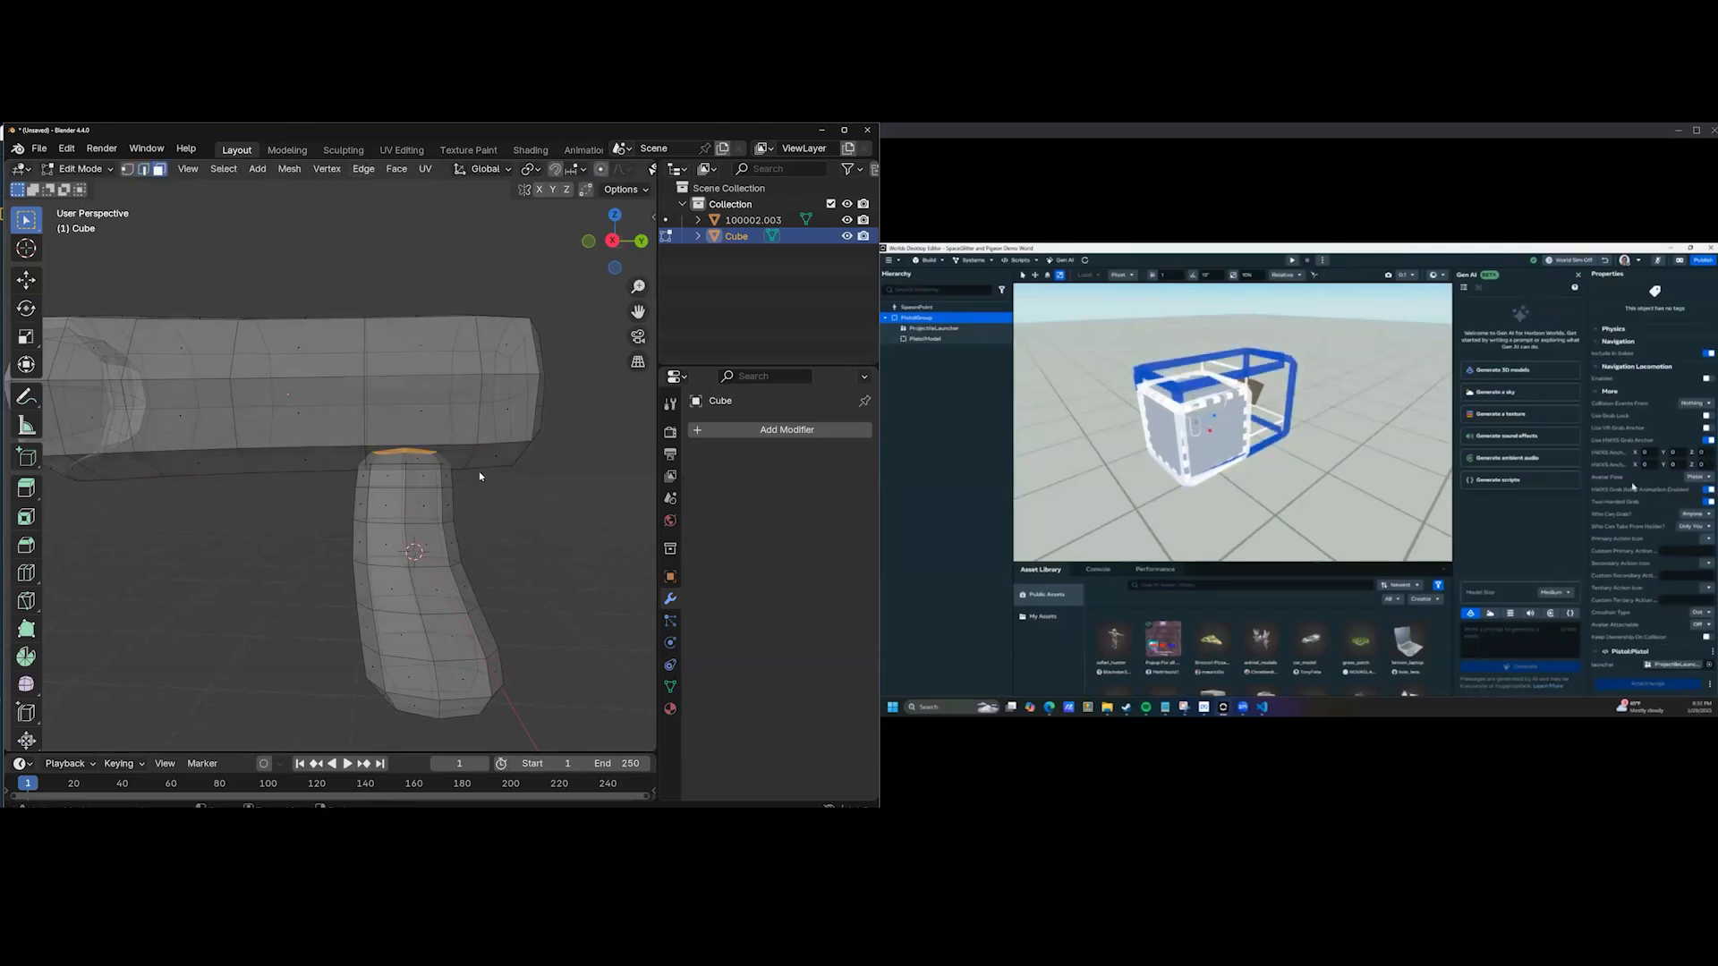
scroll(477, 467, up, 2)
middle_drag(514, 444, 483, 414)
scroll(492, 474, up, 4)
scroll(394, 488, up, 4)
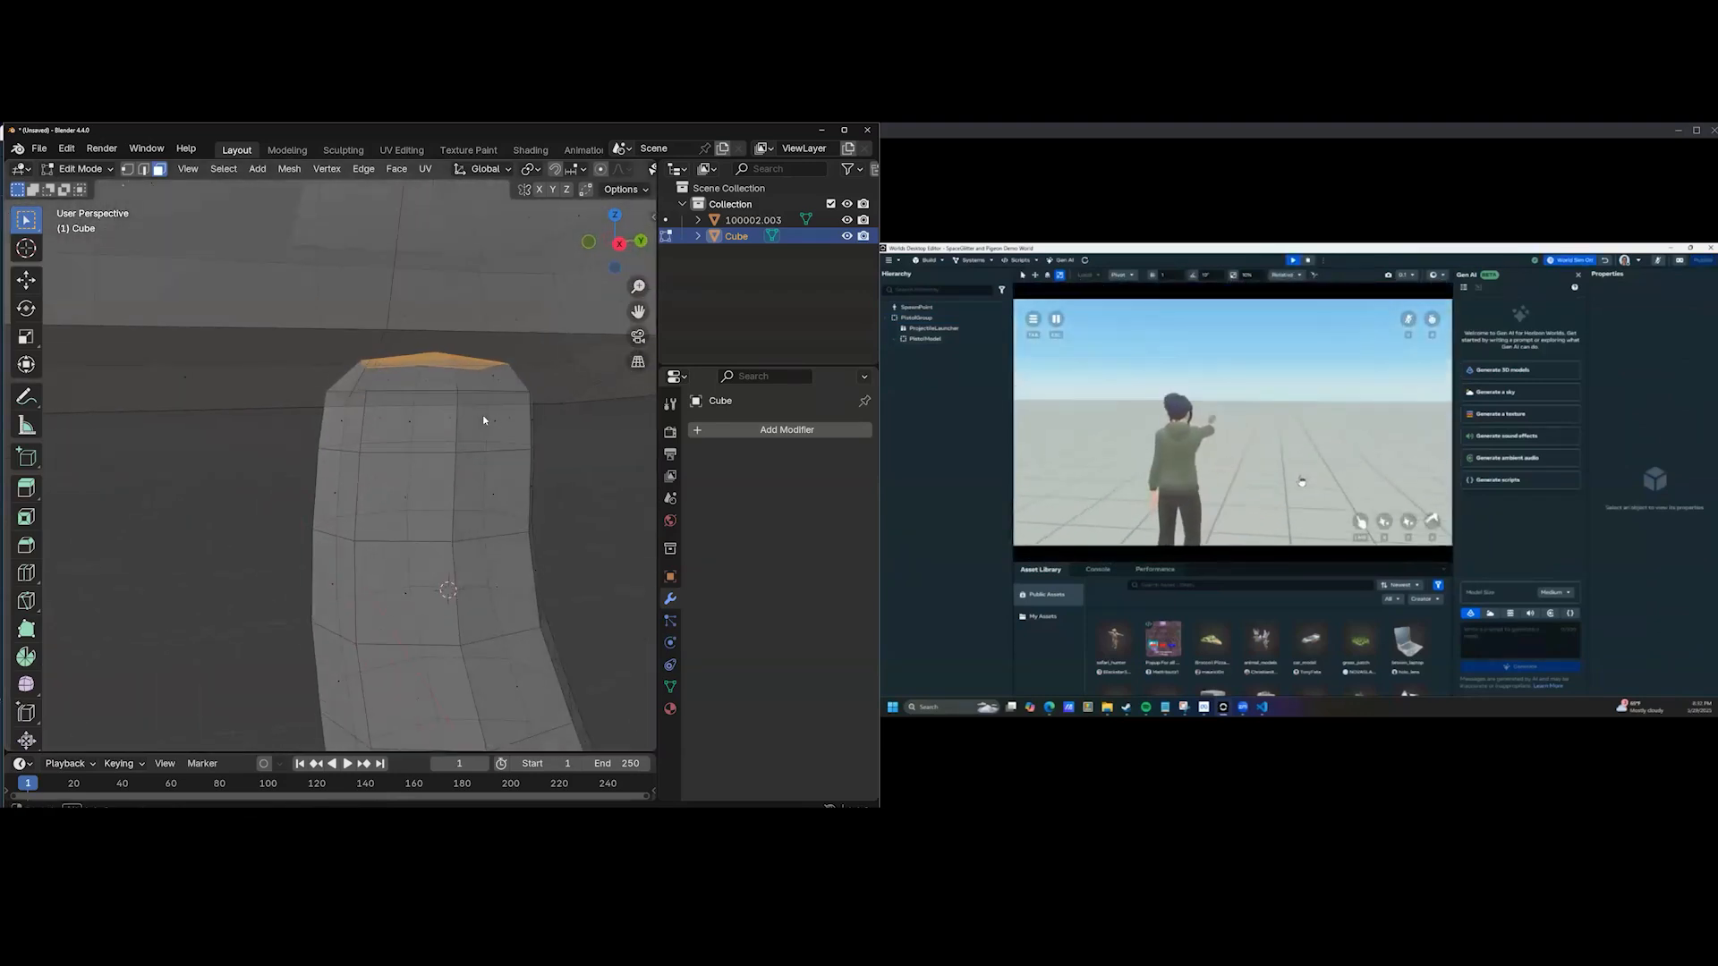
key(x)
click(452, 411)
middle_drag(483, 426, 418, 405)
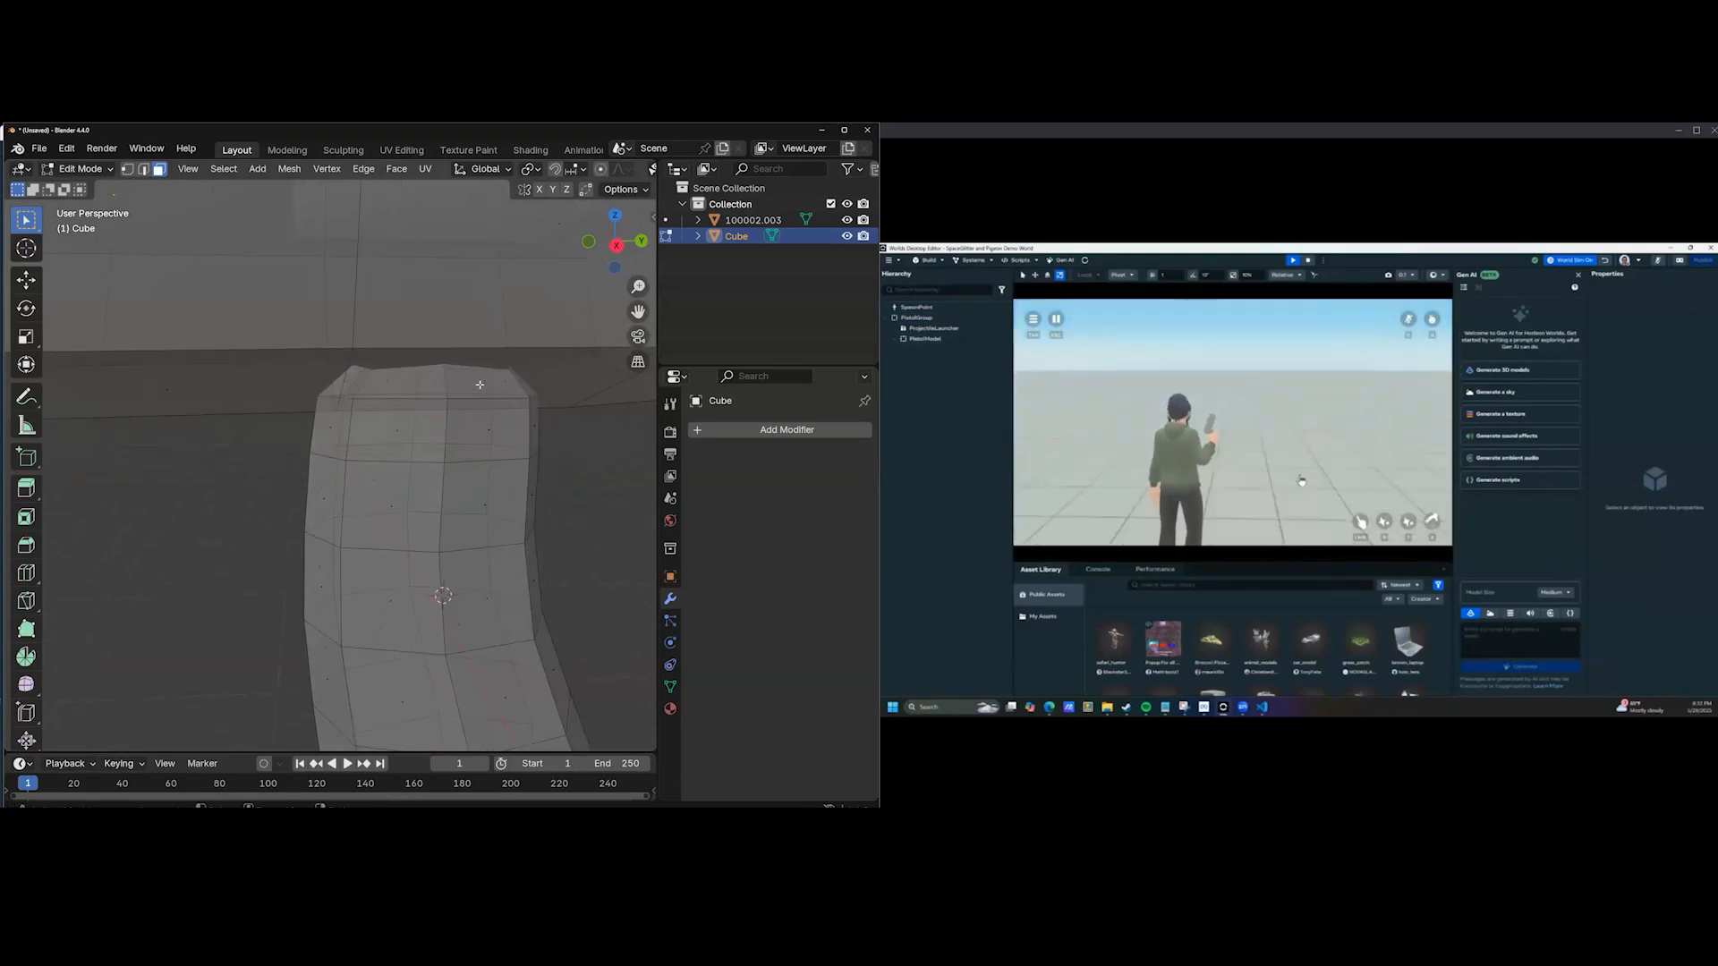
key(x)
click(488, 411)
middle_drag(479, 411, 475, 451)
scroll(475, 451, down, 2)
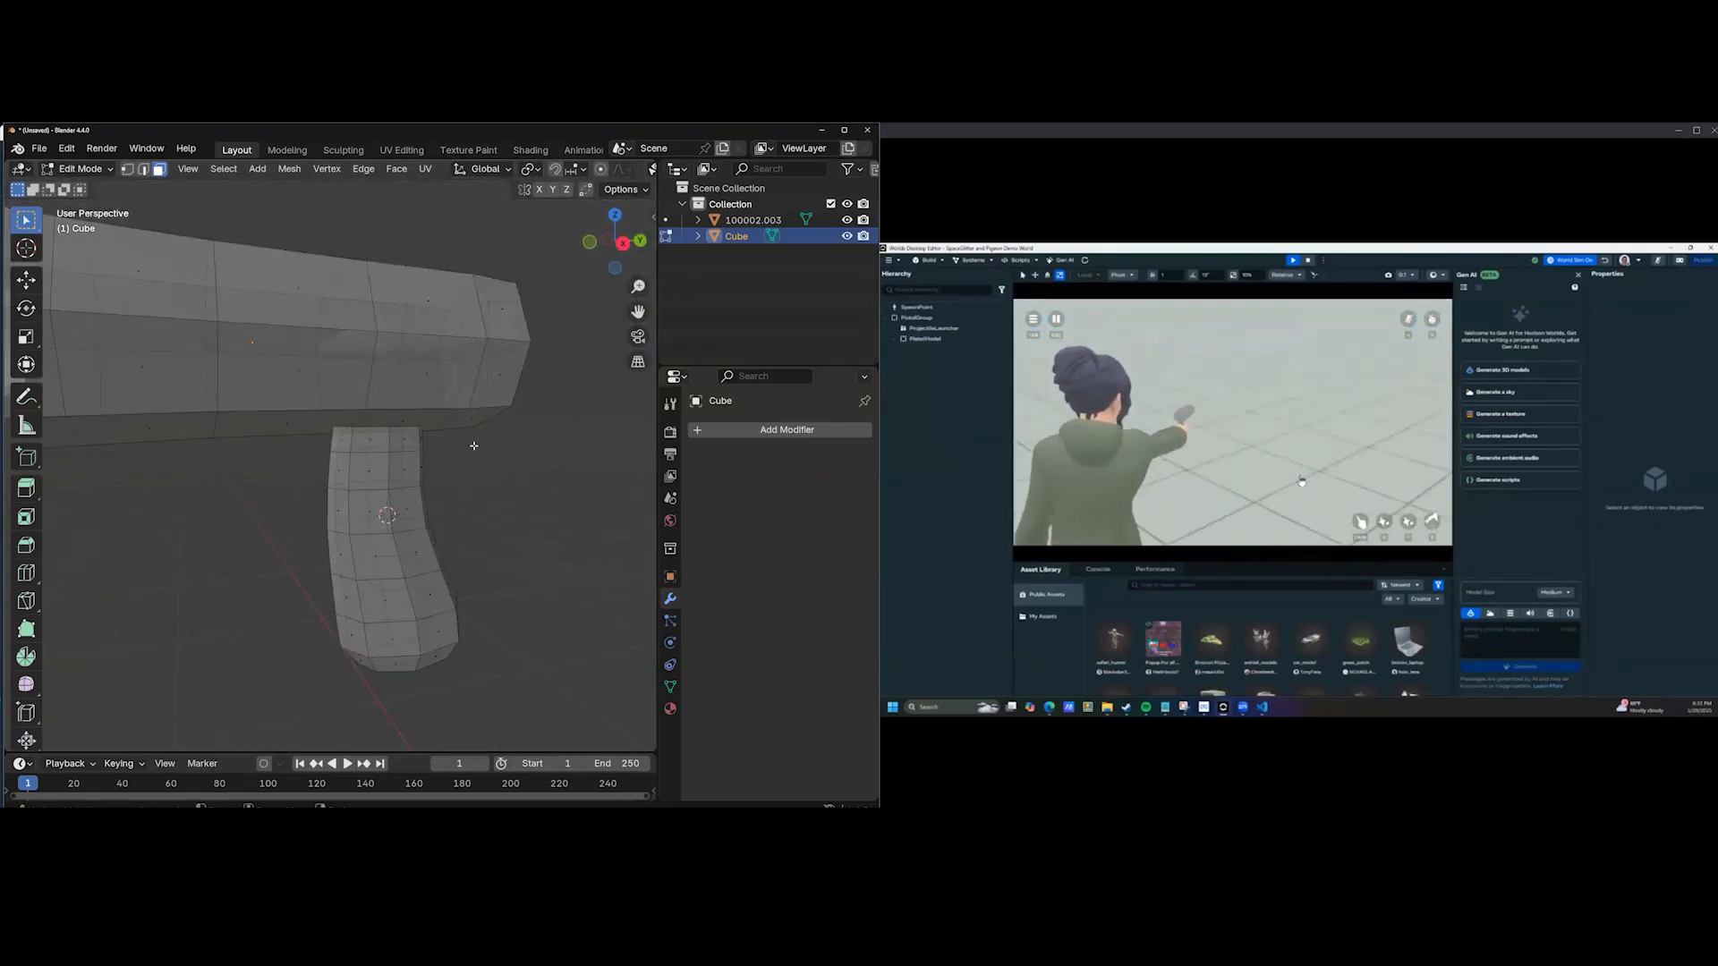
Look inside the pistol, finish editing it, and delete the stray flat object 100002.003.
middle_drag(475, 415, 286, 547)
scroll(285, 547, up, 5)
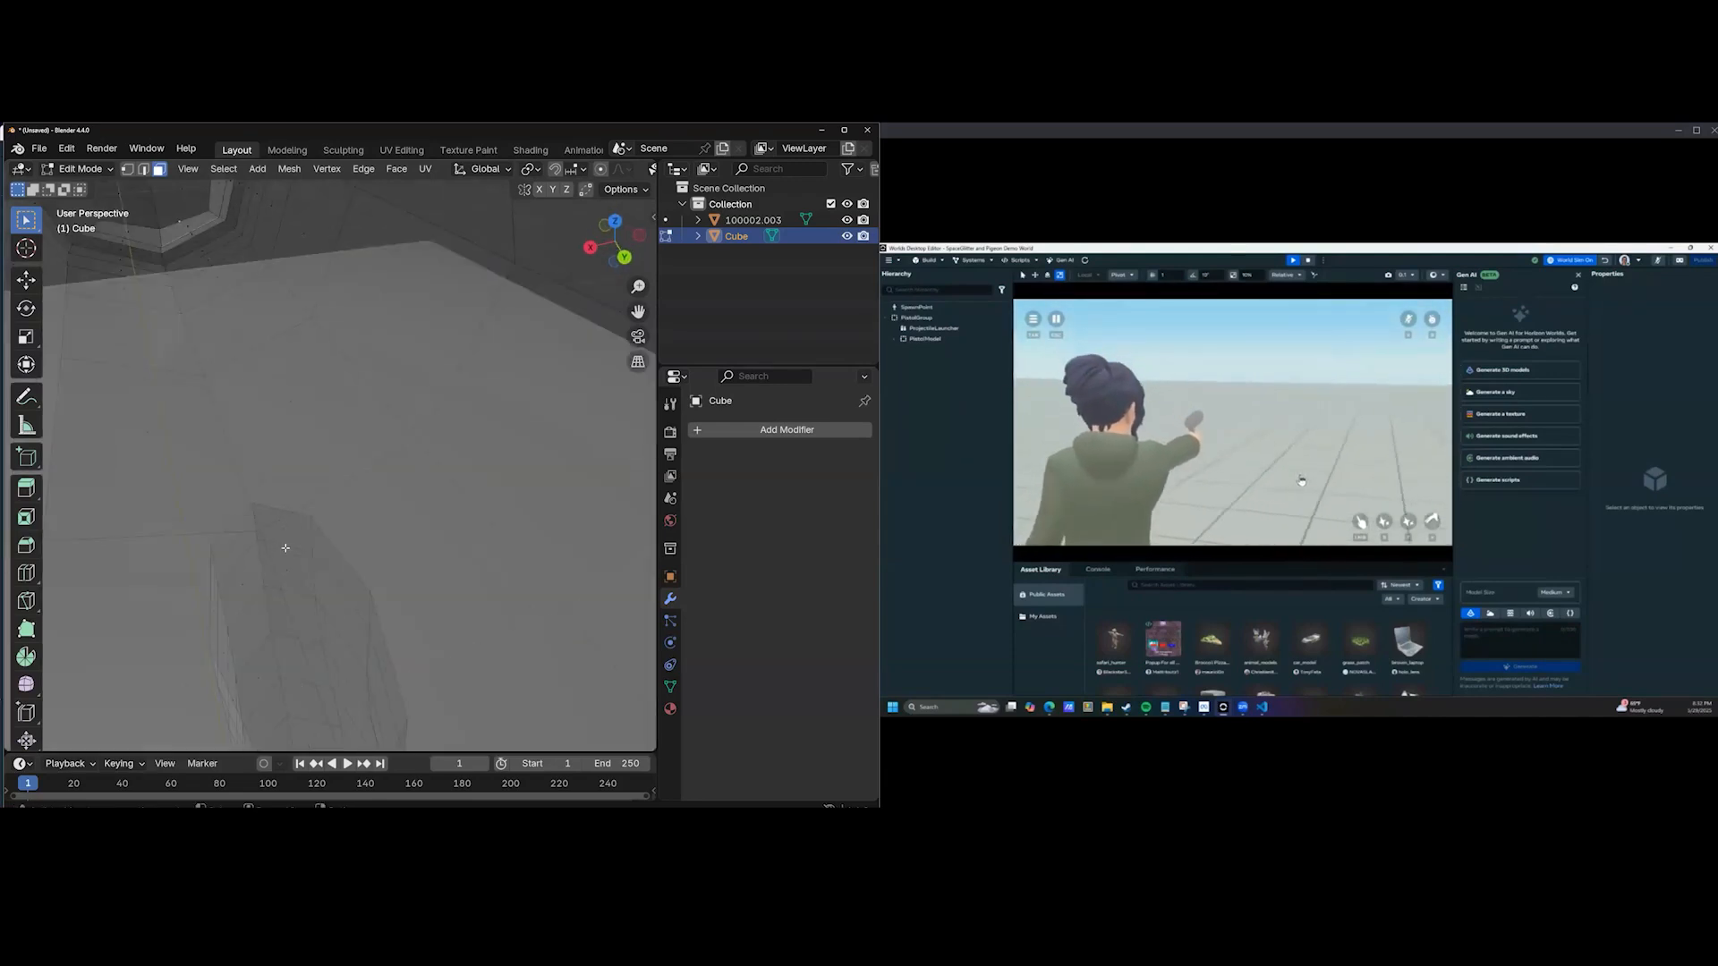
middle_drag(293, 429, 295, 590)
click(357, 428)
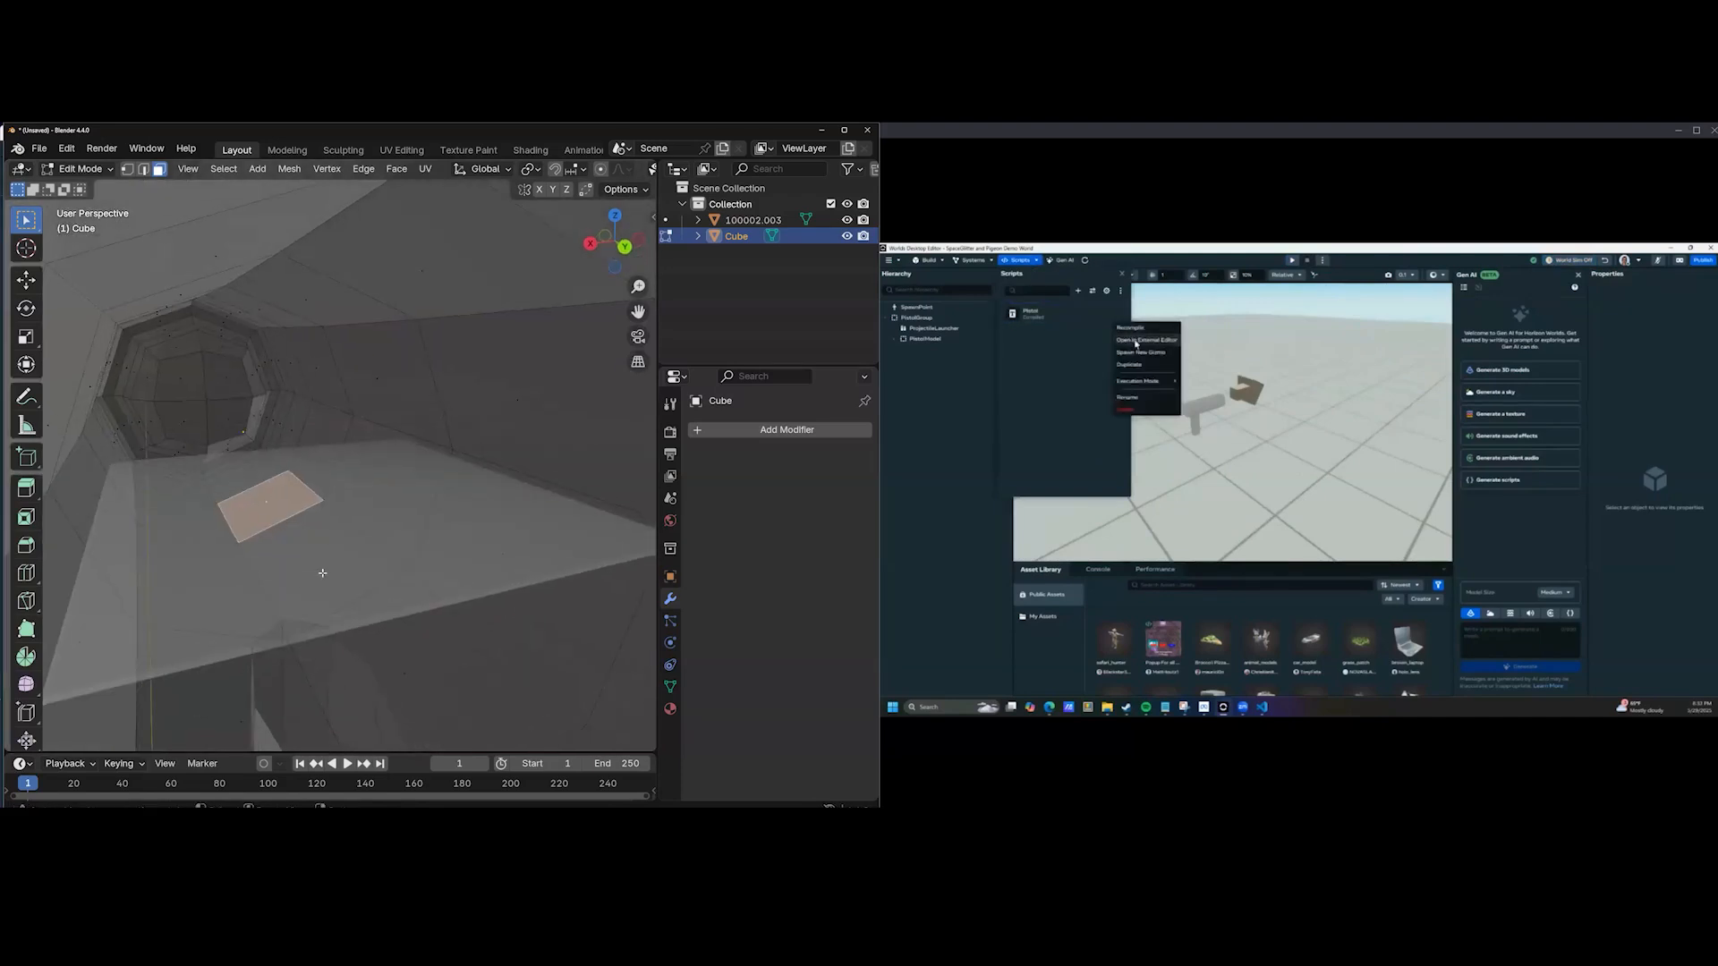
key(Tab)
click(286, 532)
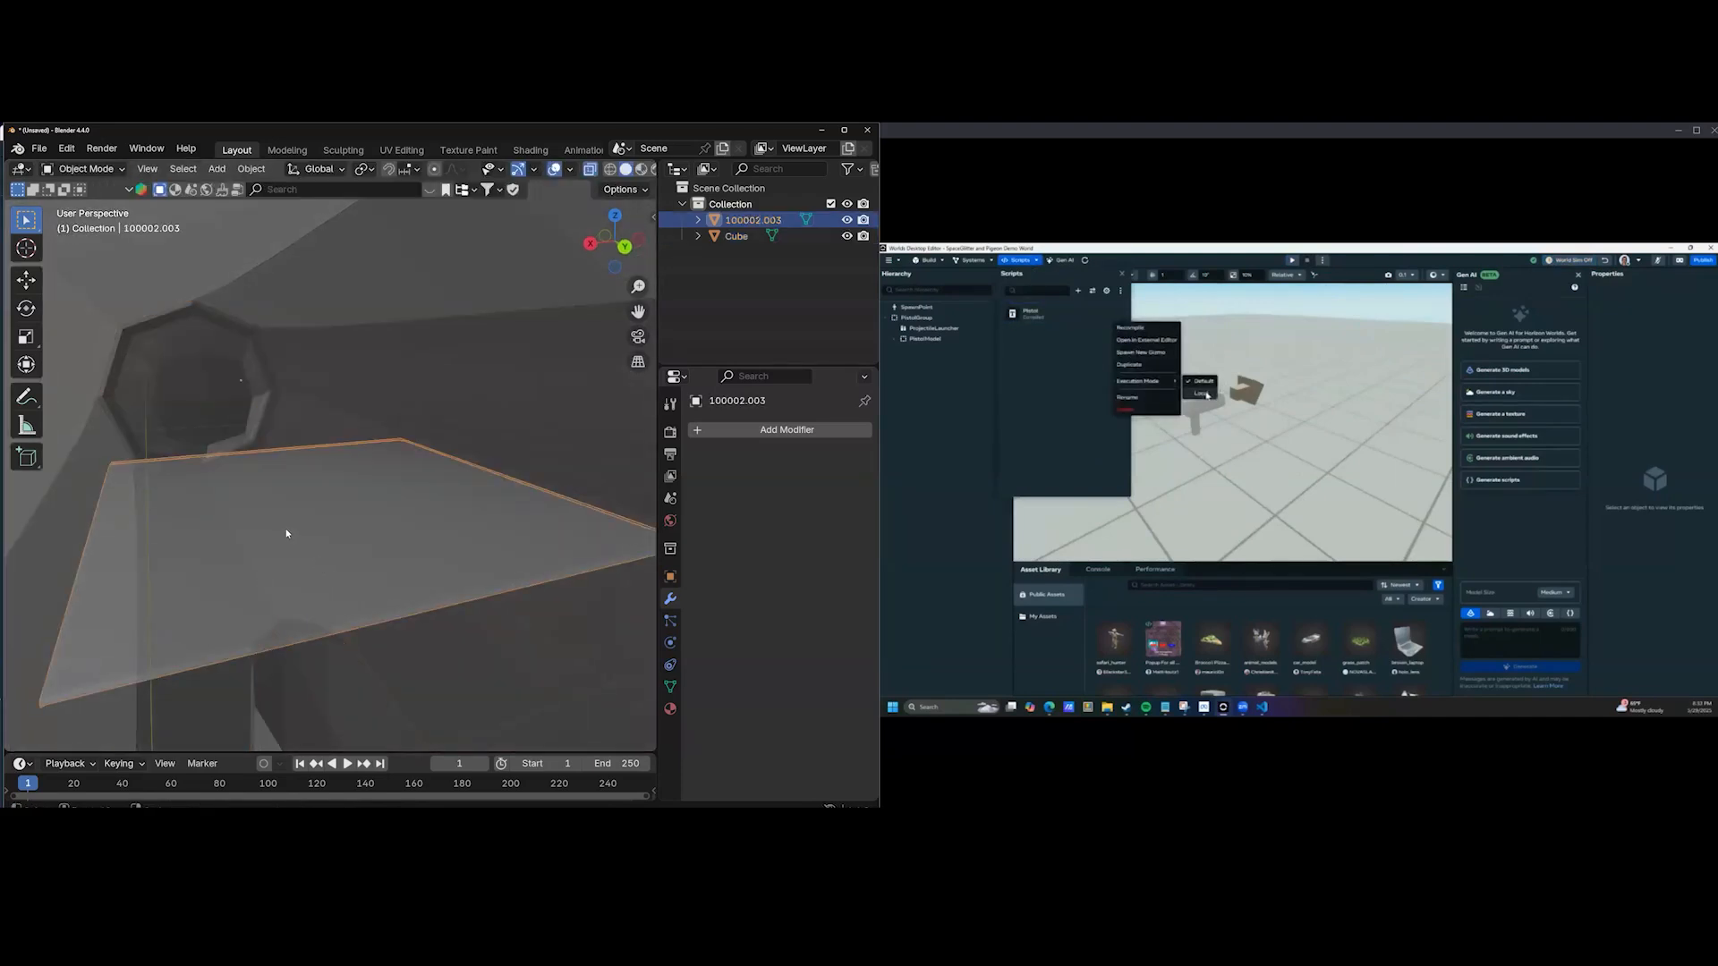
key(Delete)
mouse_move(284, 530)
middle_down()
mouse_move(268, 537)
mouse_move(349, 503)
mouse_move(388, 544)
mouse_move(345, 390)
mouse_move(479, 492)
mouse_move(429, 427)
mouse_move(436, 455)
mouse_move(460, 376)
mouse_move(454, 436)
mouse_move(438, 426)
mouse_move(402, 508)
mouse_move(429, 467)
mouse_move(411, 485)
mouse_move(486, 491)
mouse_move(449, 534)
mouse_move(527, 476)
middle_up()
Turn off X-ray and enter Edit Mode on the joined pistol.
click(562, 174)
click(402, 508)
scroll(413, 491, up, 1)
scroll(491, 488, down, 3)
key(Tab)
scroll(436, 518, up, 2)
In Pistol.ts, add a this.connectCodeBlockEvent call for this.entity and hz.CodeBlockEvents.OnGrabStart below the launcher assignment.
click(1055, 479)
middle_drag(436, 518, 303, 397)
key(Return)
key(Return)
text(this.connectCodeBlockEvent(this.entity, c)
scroll(377, 467, down, 2)
text(odeb)
key(Tab)
text(.)
scroll(344, 409, up, 4)
text(gran)
key(BackSpace)
text(bs)
key(Tab)
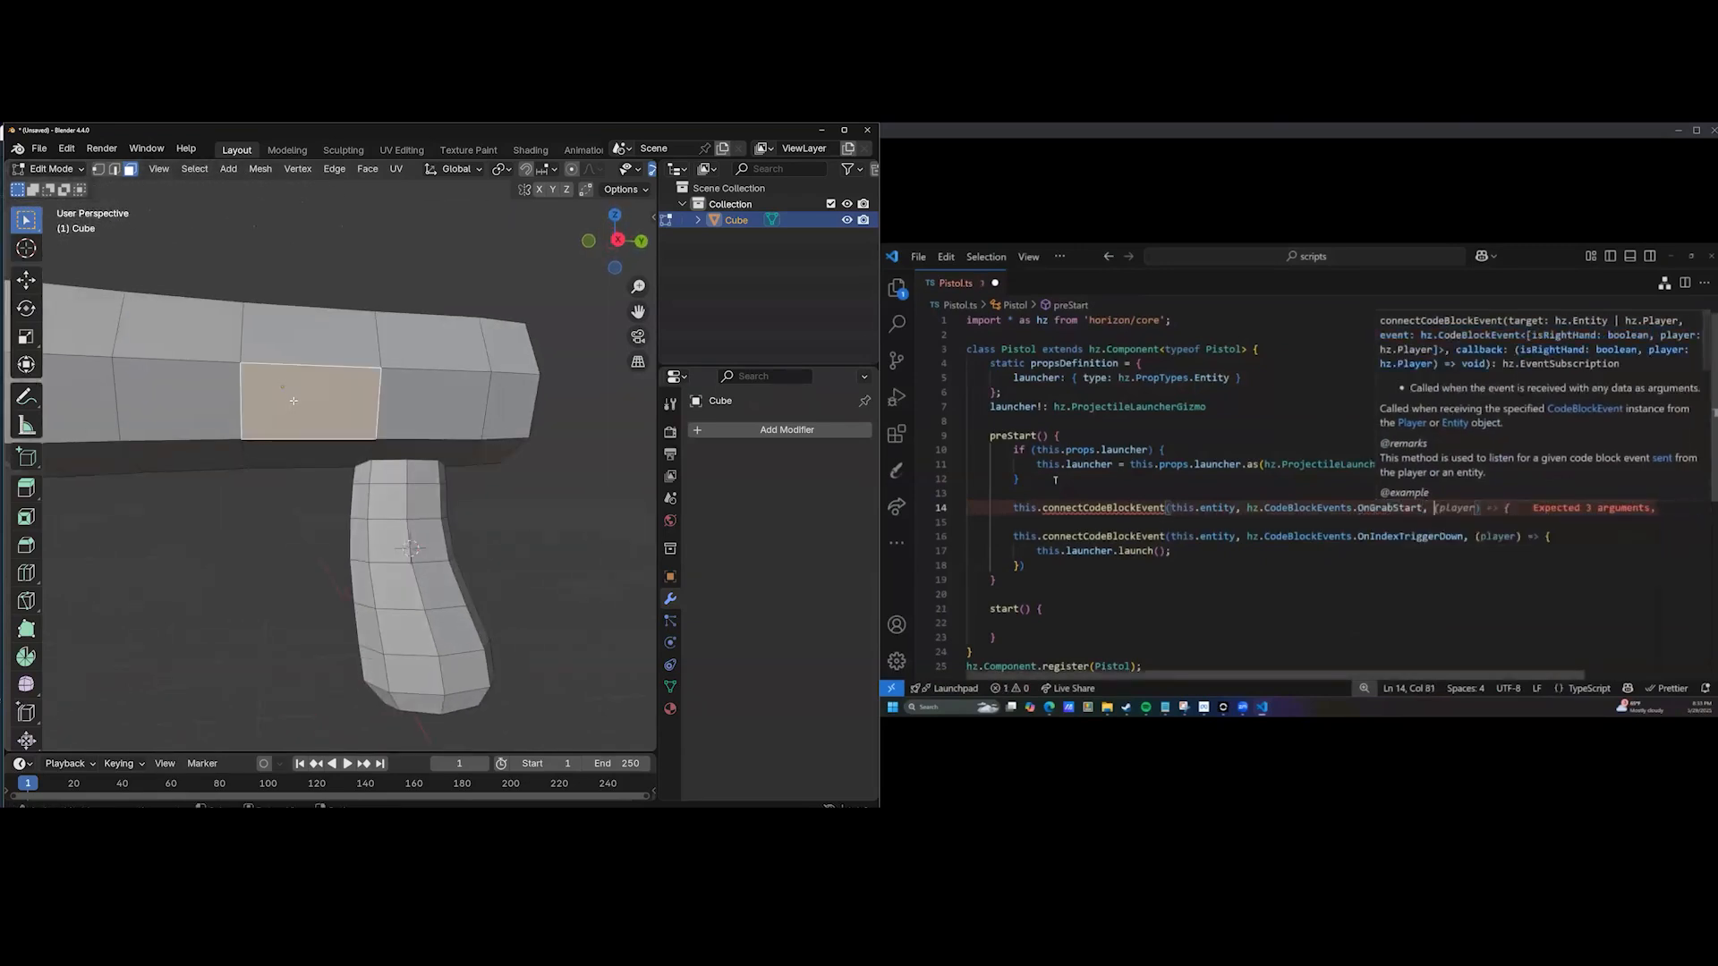
Give the OnGrabStart callback the parameters (rh, player), and add a loop cut to the barrel segment ahead of the grip.
text(()
key(ctrl+r)
text(rh, player)
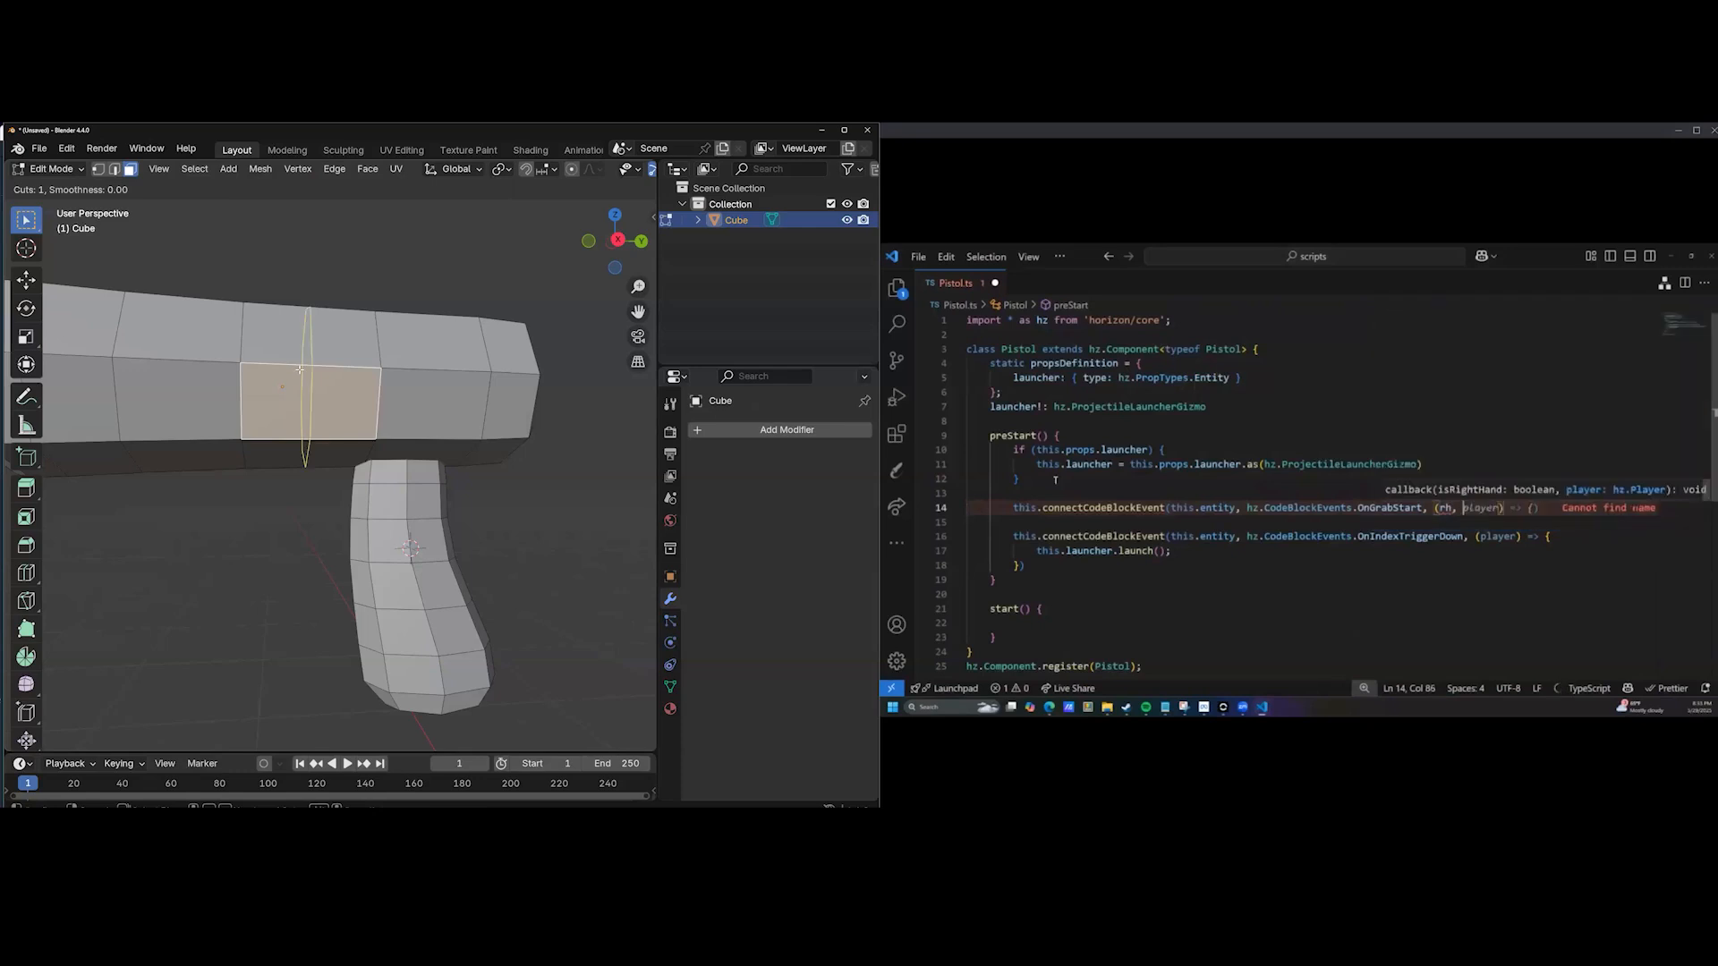
click(295, 392)
text() => )
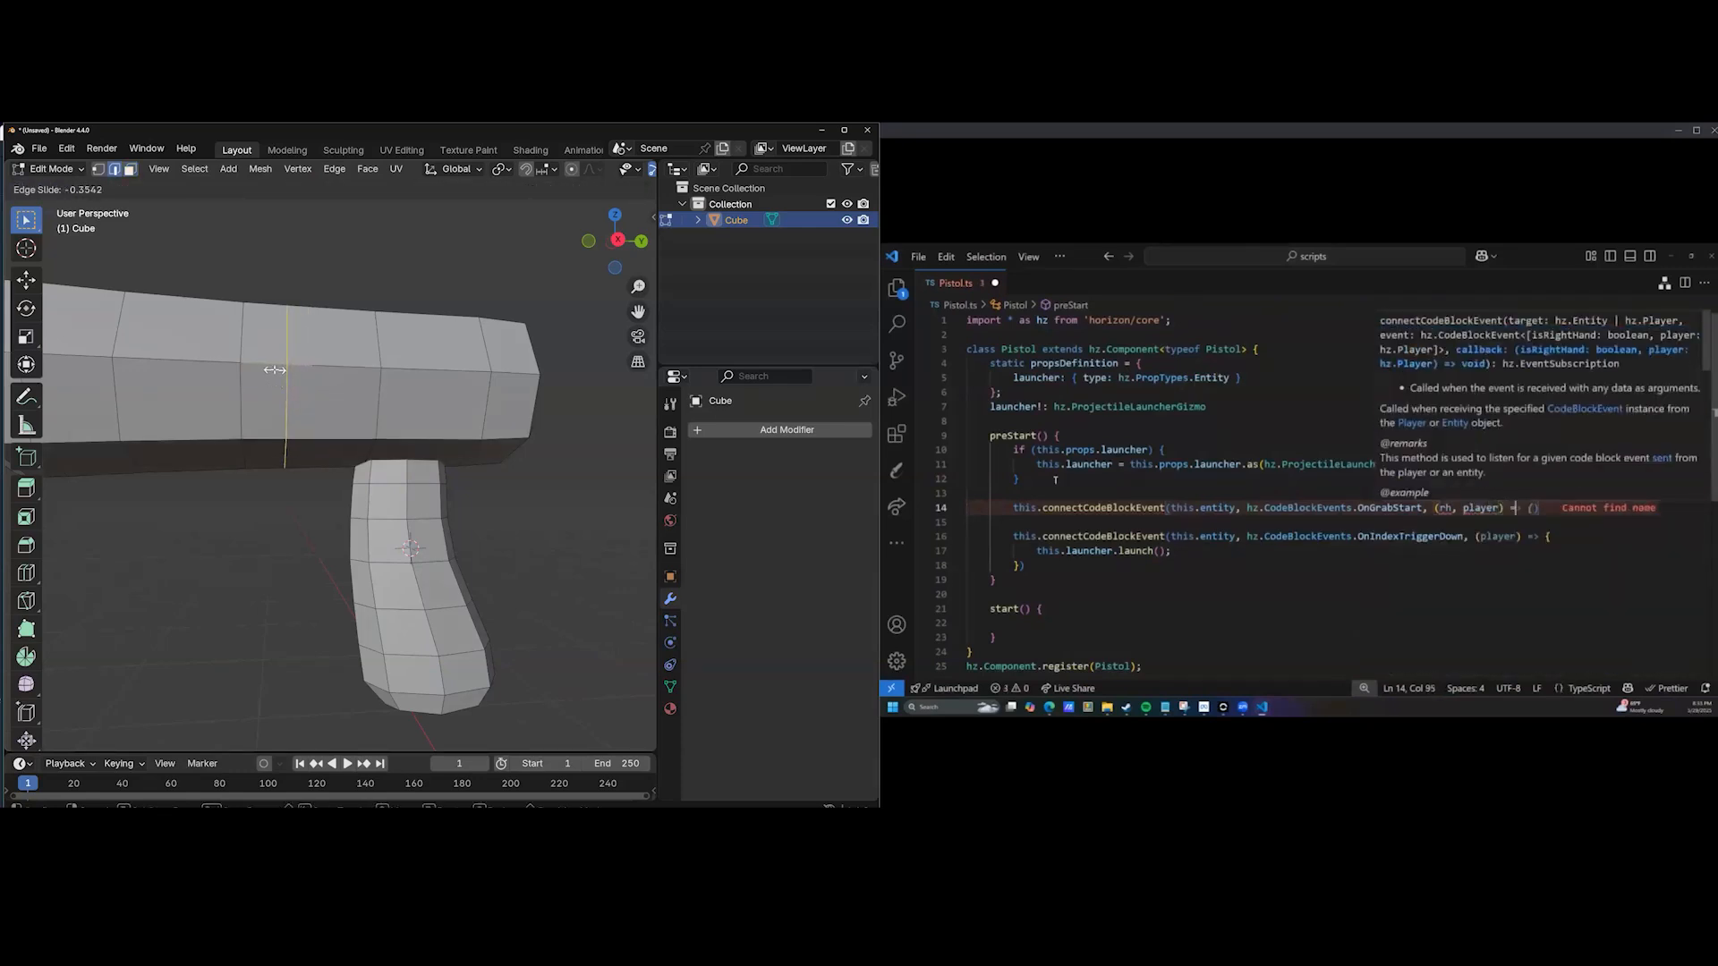
text({)
Make the OnGrabStart callback run this.launcher.owner.set(player), and add a second loop cut to the same barrel segment.
key(Return)
text(this.)
key(ctrl+r)
click(323, 379)
text(launcher)
middle_drag(323, 377, 567, 414)
text(.owner.set()
middle_drag(453, 421, 371, 361)
text(player)
Select two adjoining underside faces of the barrel in face mode, and add this.entity.owner.set(player); as the OnGrabStart callback's first line.
click(129, 170)
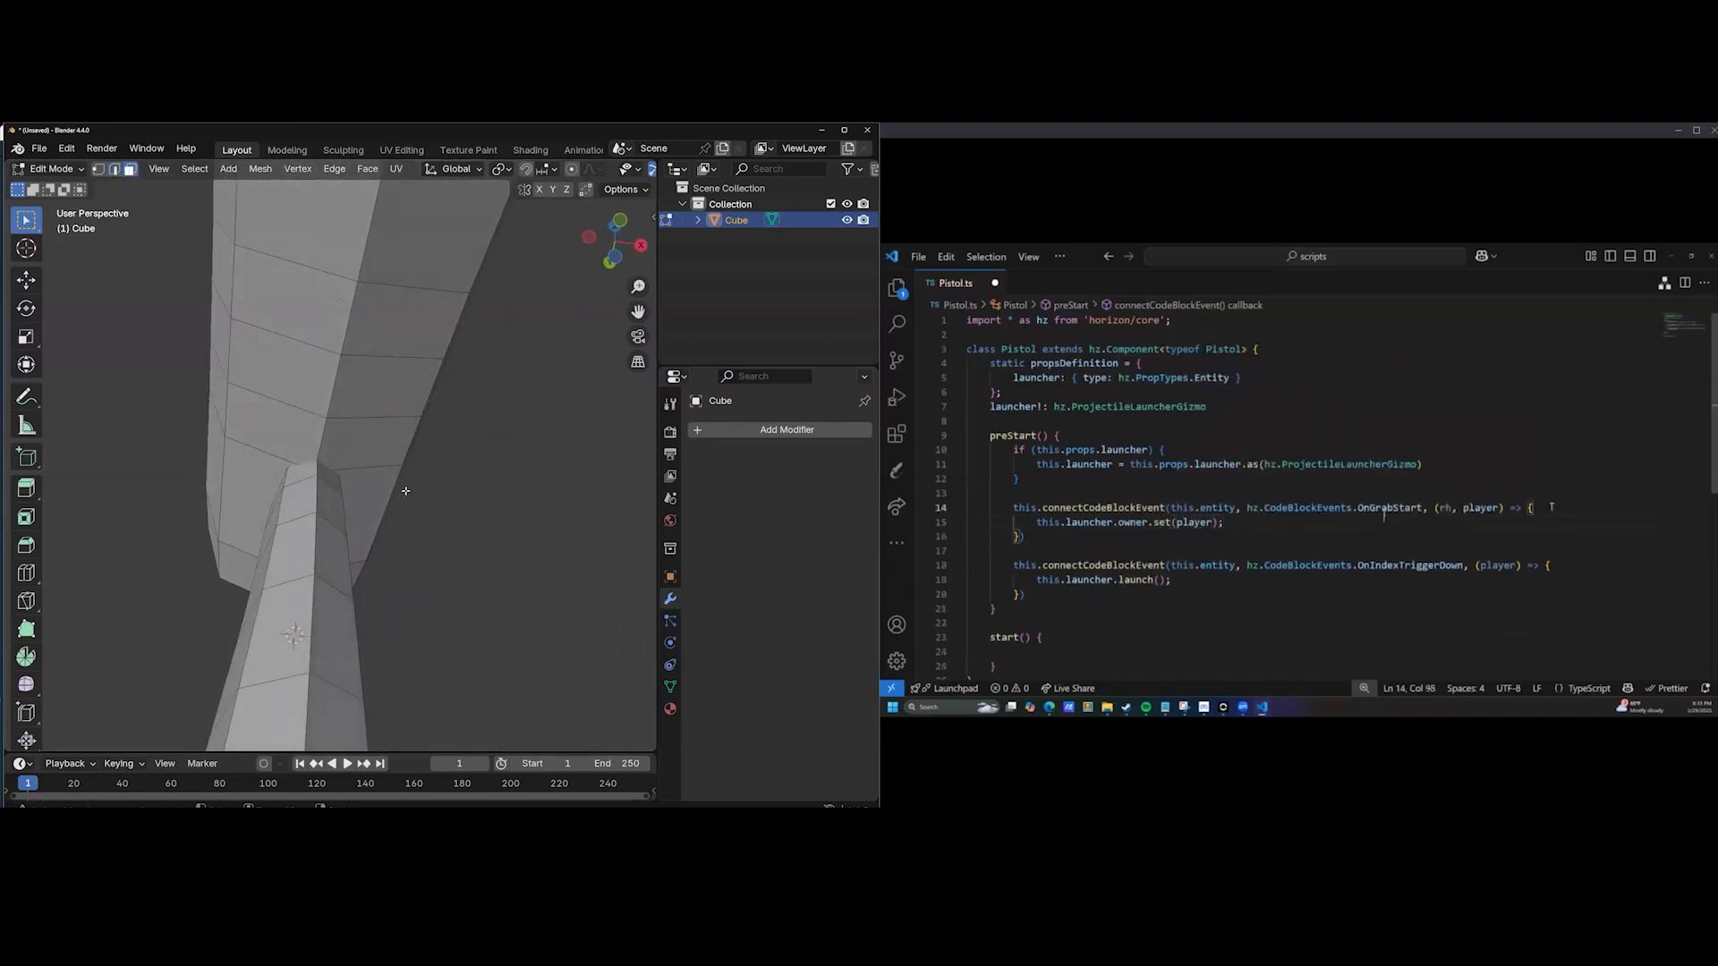
click(361, 449)
middle_drag(361, 449, 385, 421)
key(Return)
text(this.entity.c)
shift+click(278, 367)
middle_drag(277, 367, 484, 443)
key(Tab)
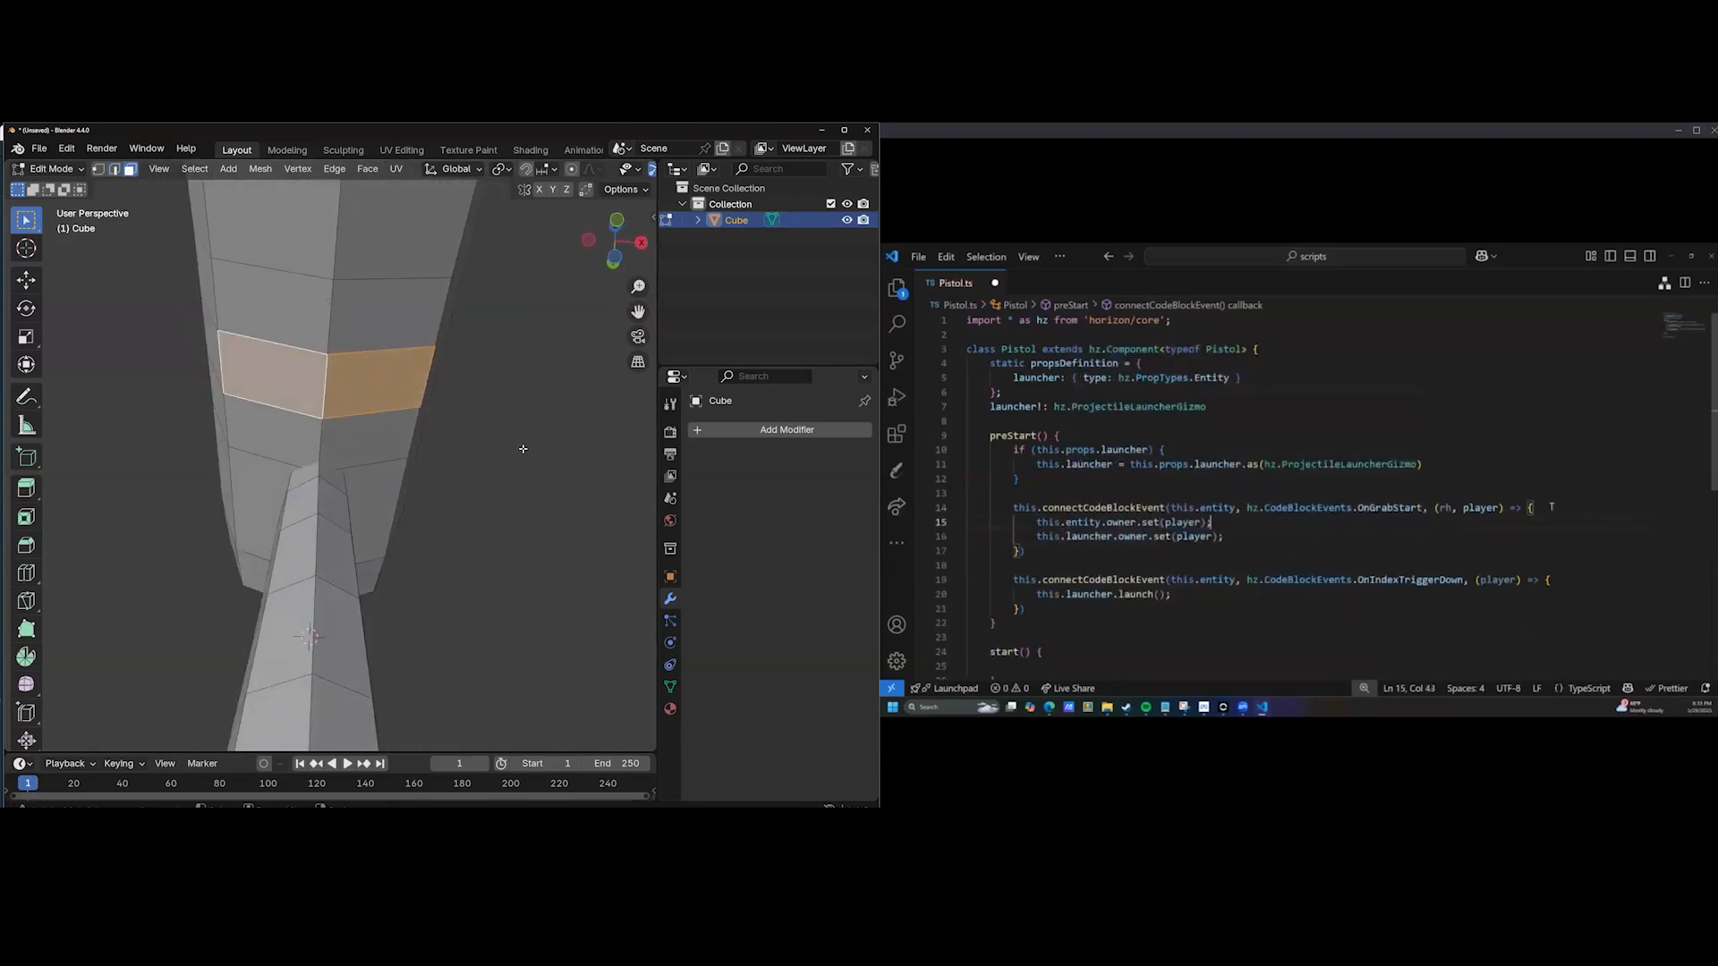
Inset the two selected underside faces by 0.1397 m, and save Pistol.ts.
key(i)
key(Up)
key(Up)
key(Up)
click(505, 444)
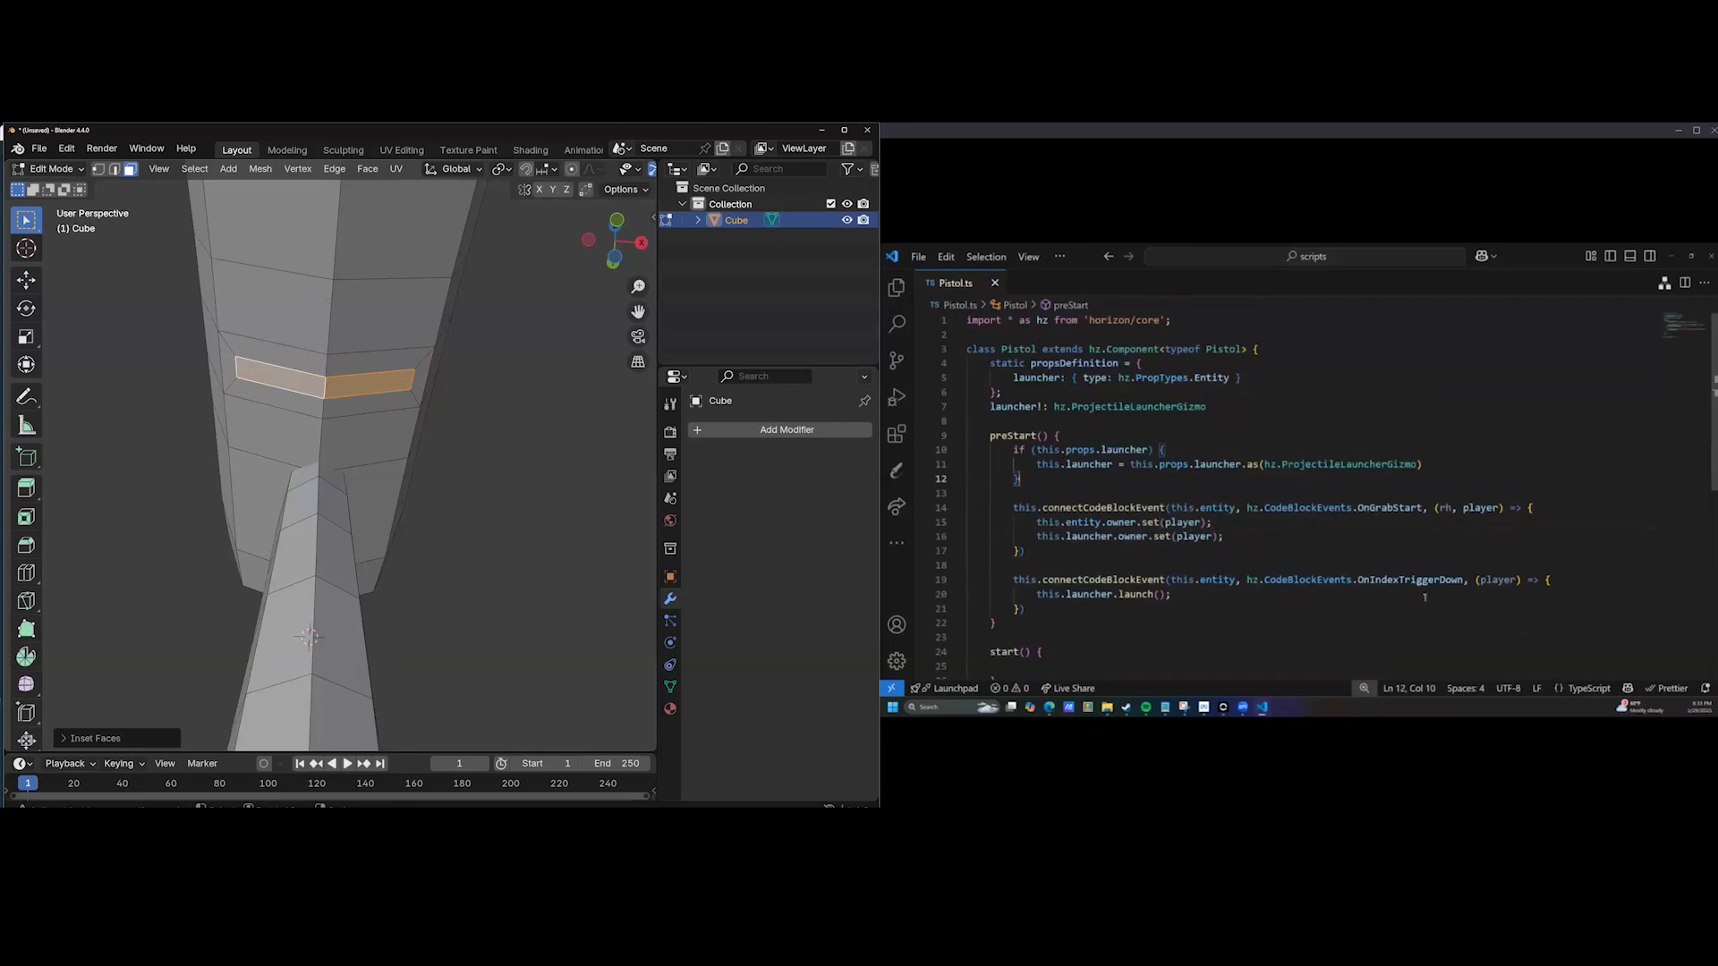
click(66, 739)
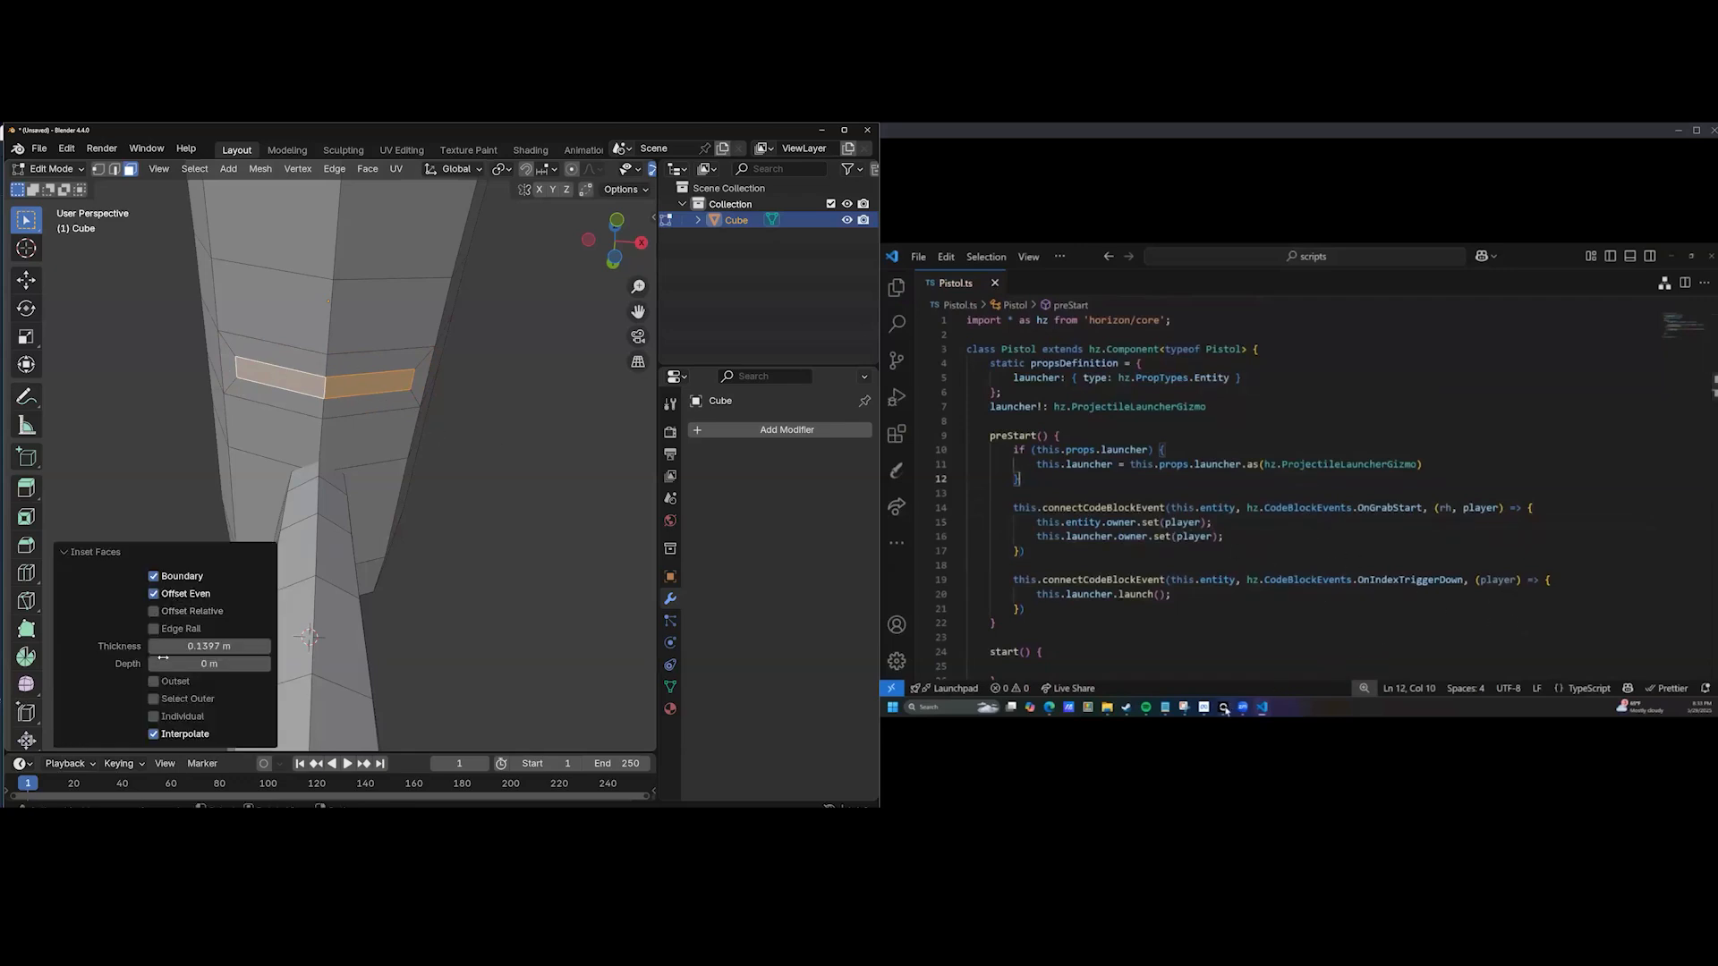
Switch to the Horizon desktop editor and open its Console to check the script compilation.
click(1224, 708)
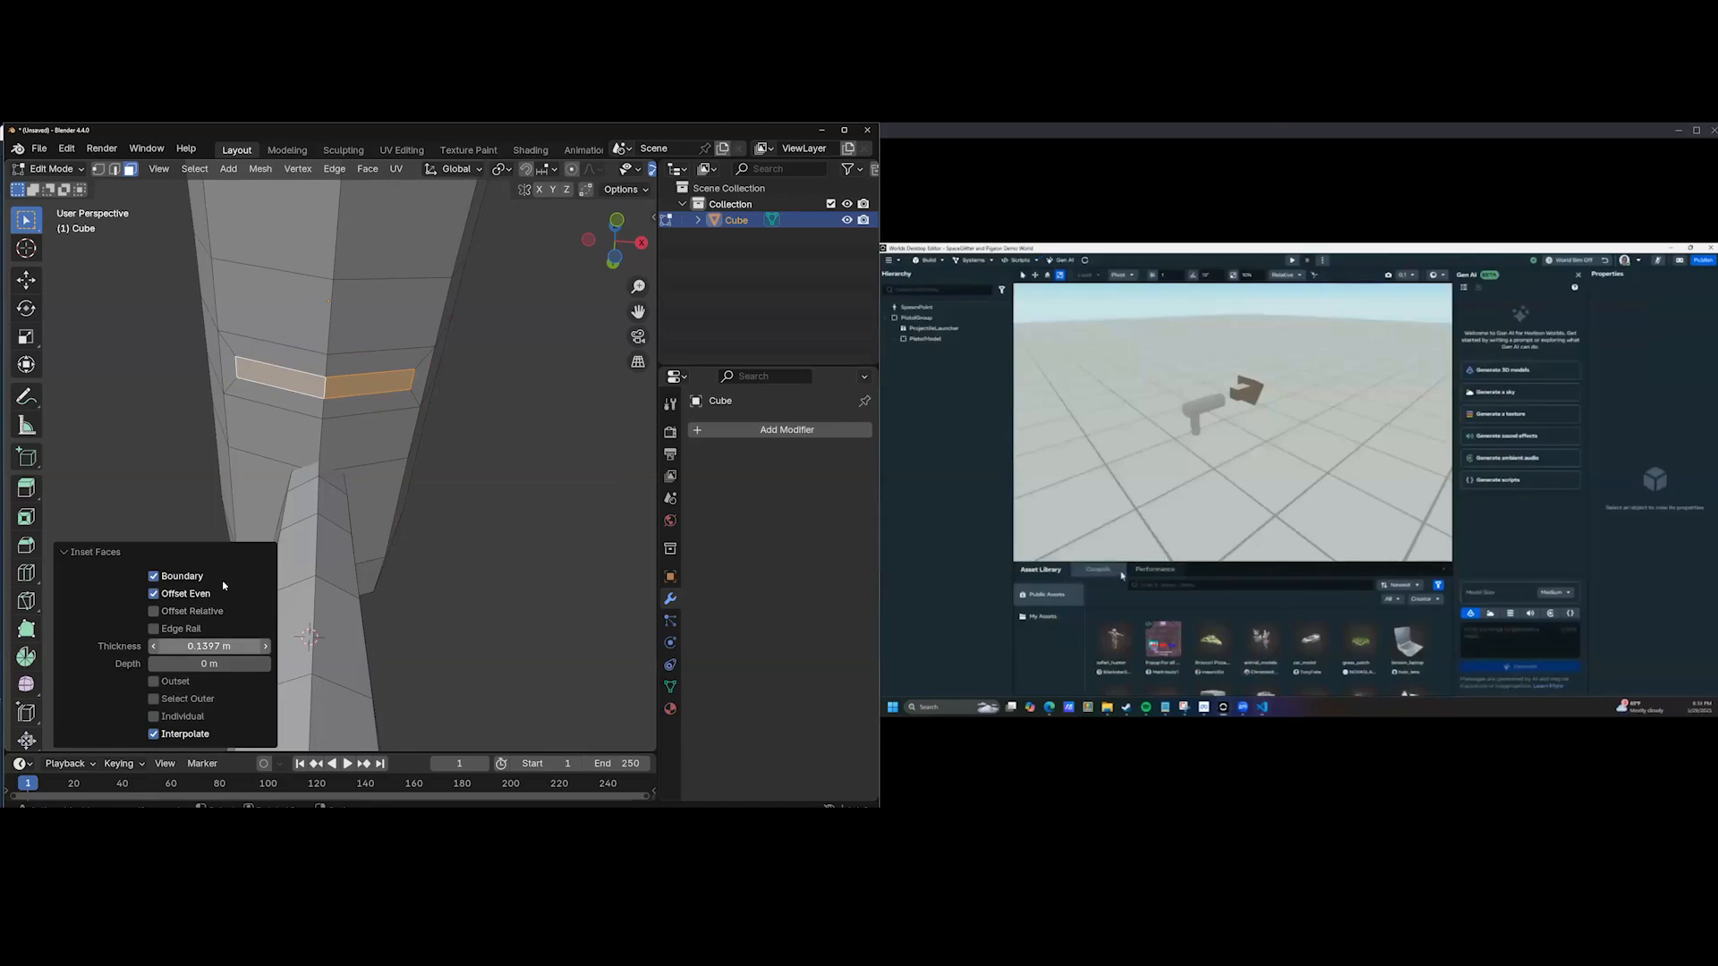
click(1109, 571)
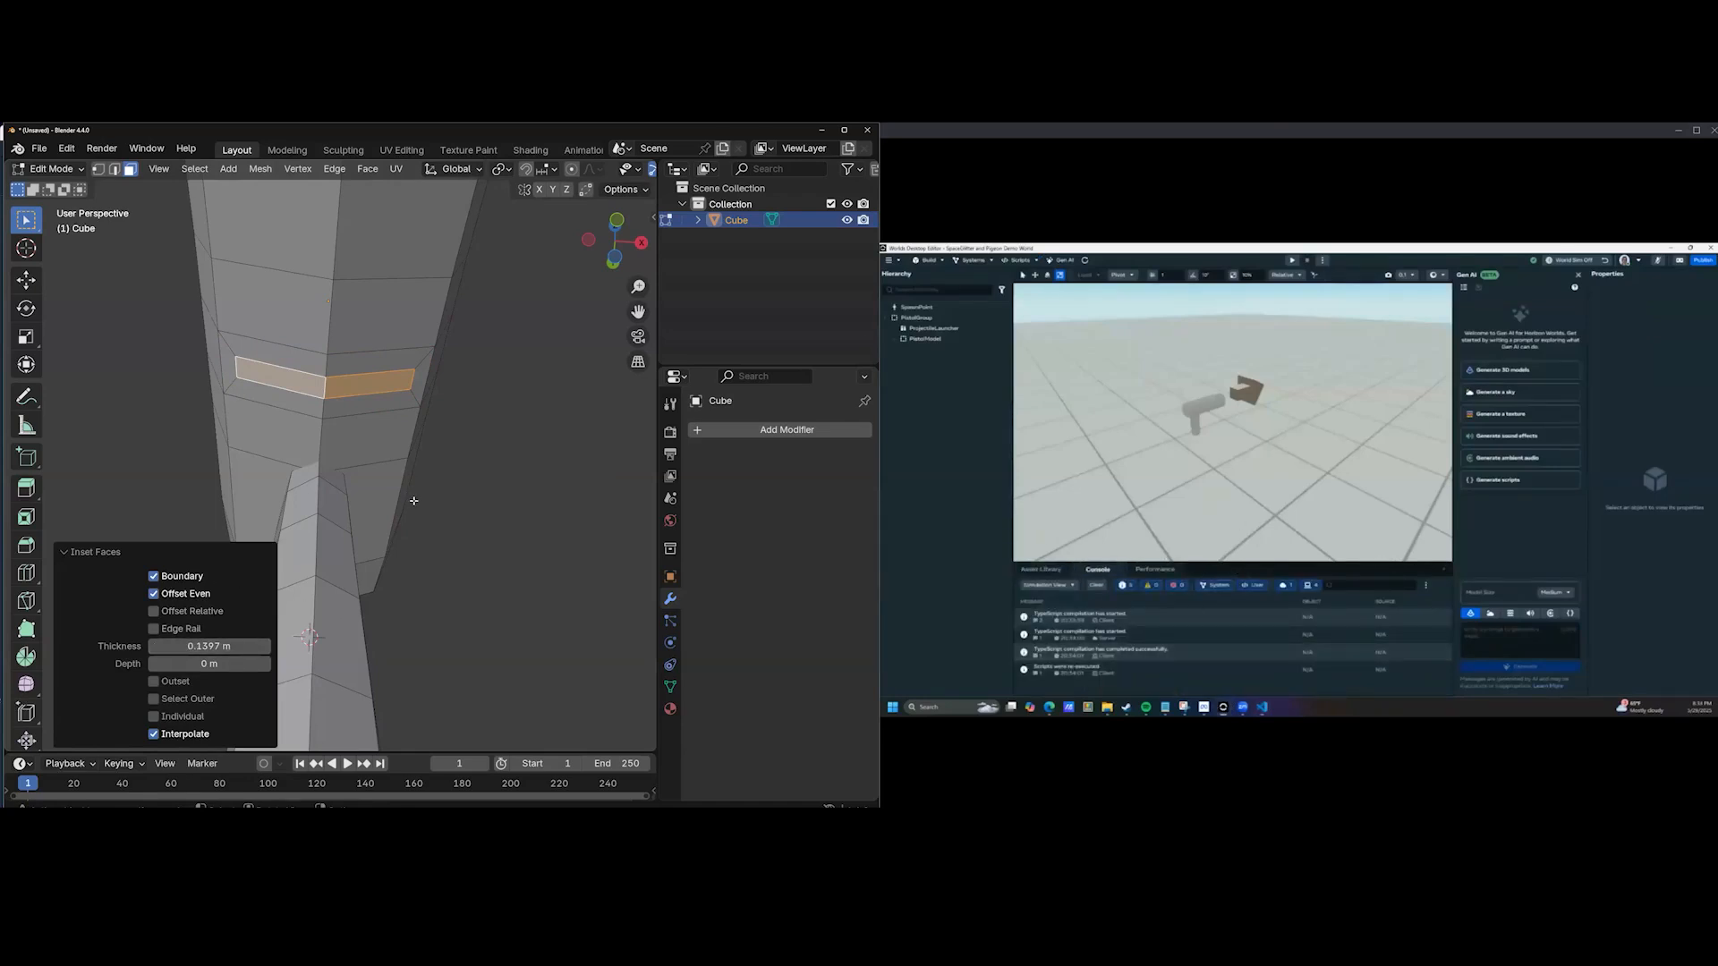
Redo the inset of the two underside faces at 0.1419 m and scale them to 0.507 along X.
key(ctrl+z)
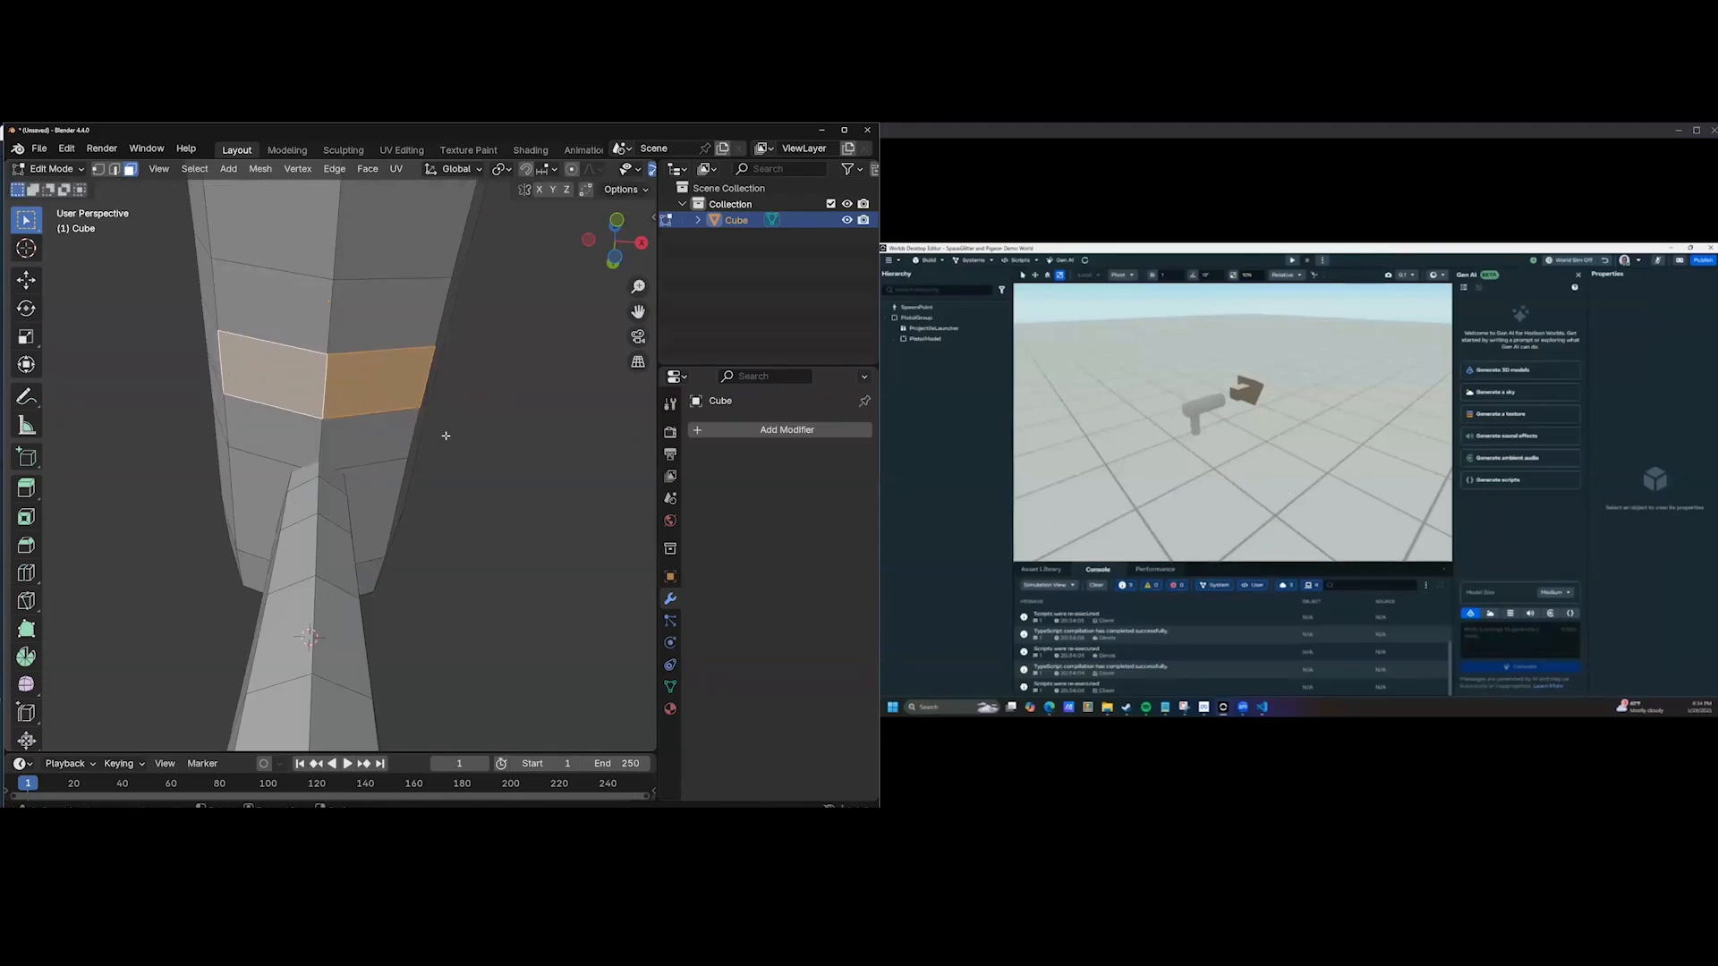
key(i)
click(434, 432)
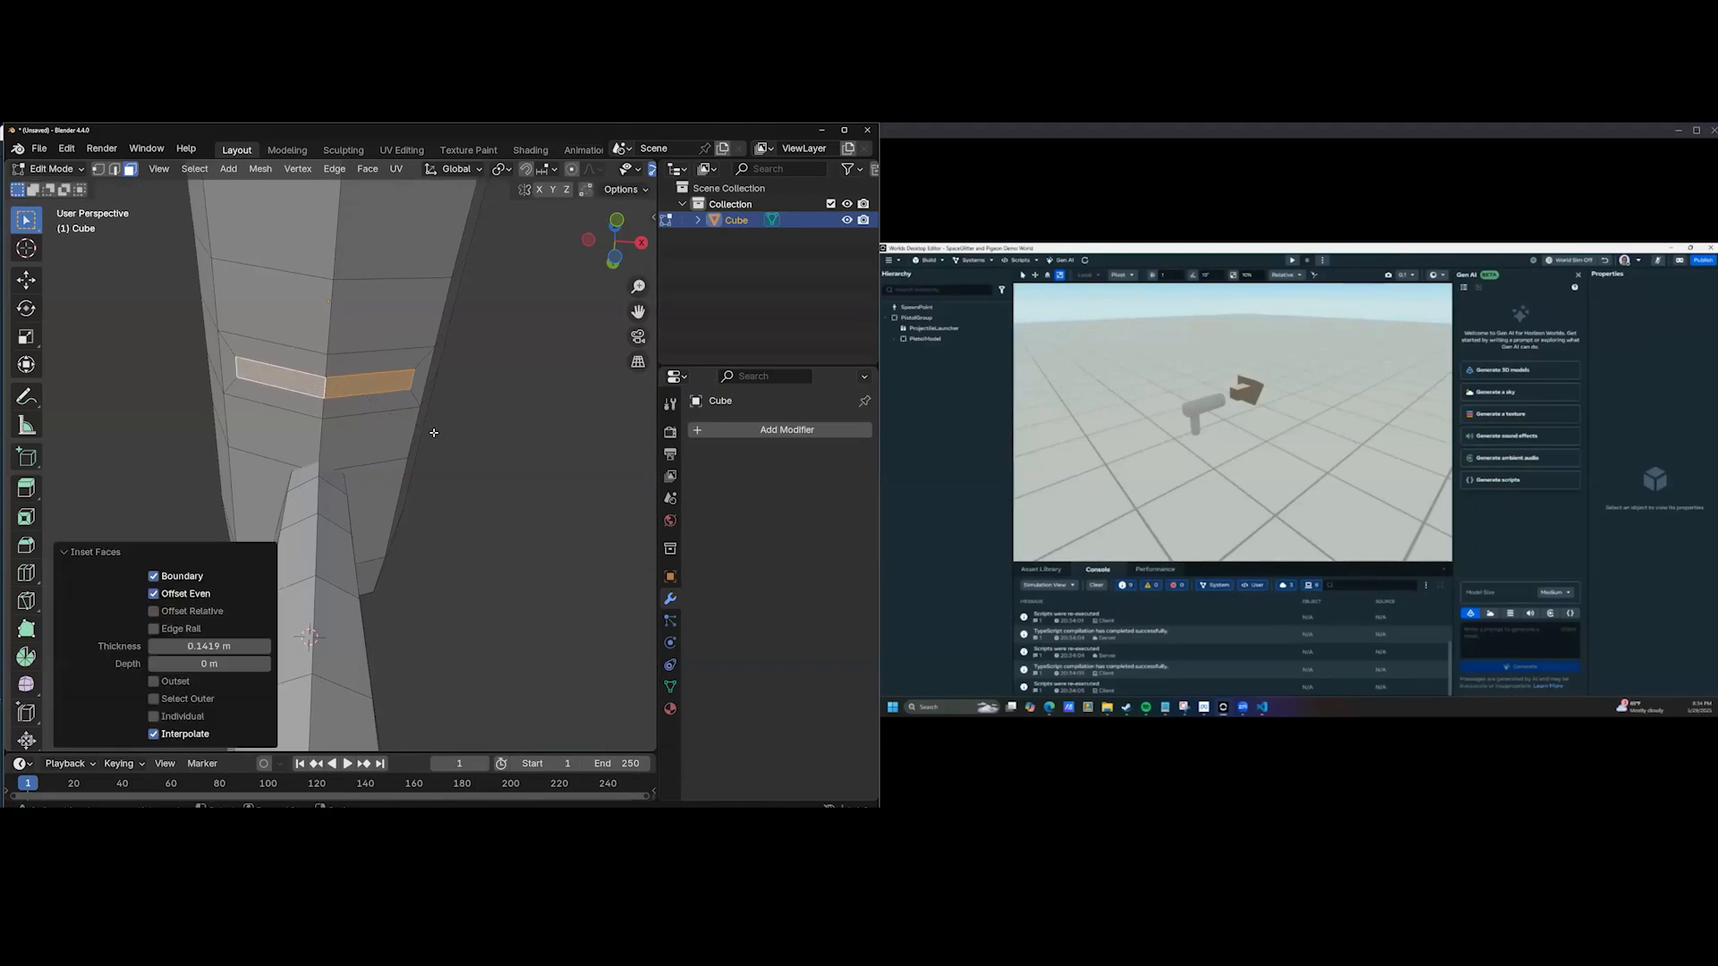
key(s)
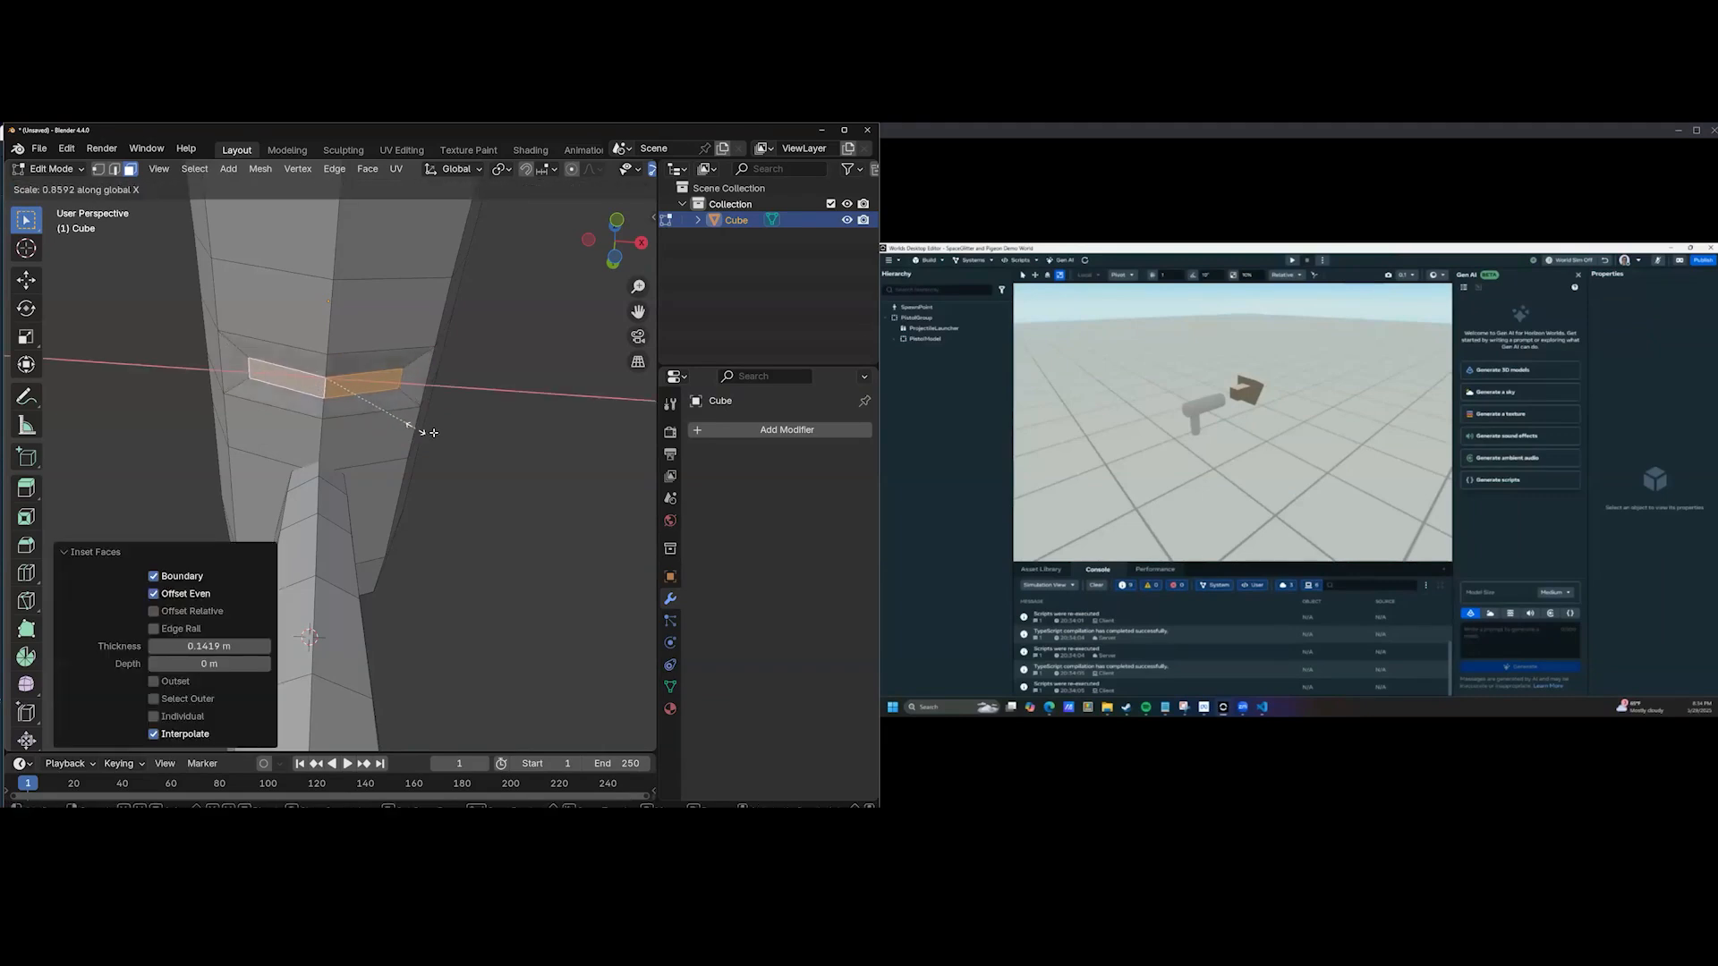
click(367, 421)
Flatten the inset faces with a Z scale of 0 and move them down.
mouse_move(337, 456)
middle_down()
mouse_move(272, 525)
mouse_move(333, 483)
middle_up()
scroll(331, 482, up, 1)
key(s)
key(z)
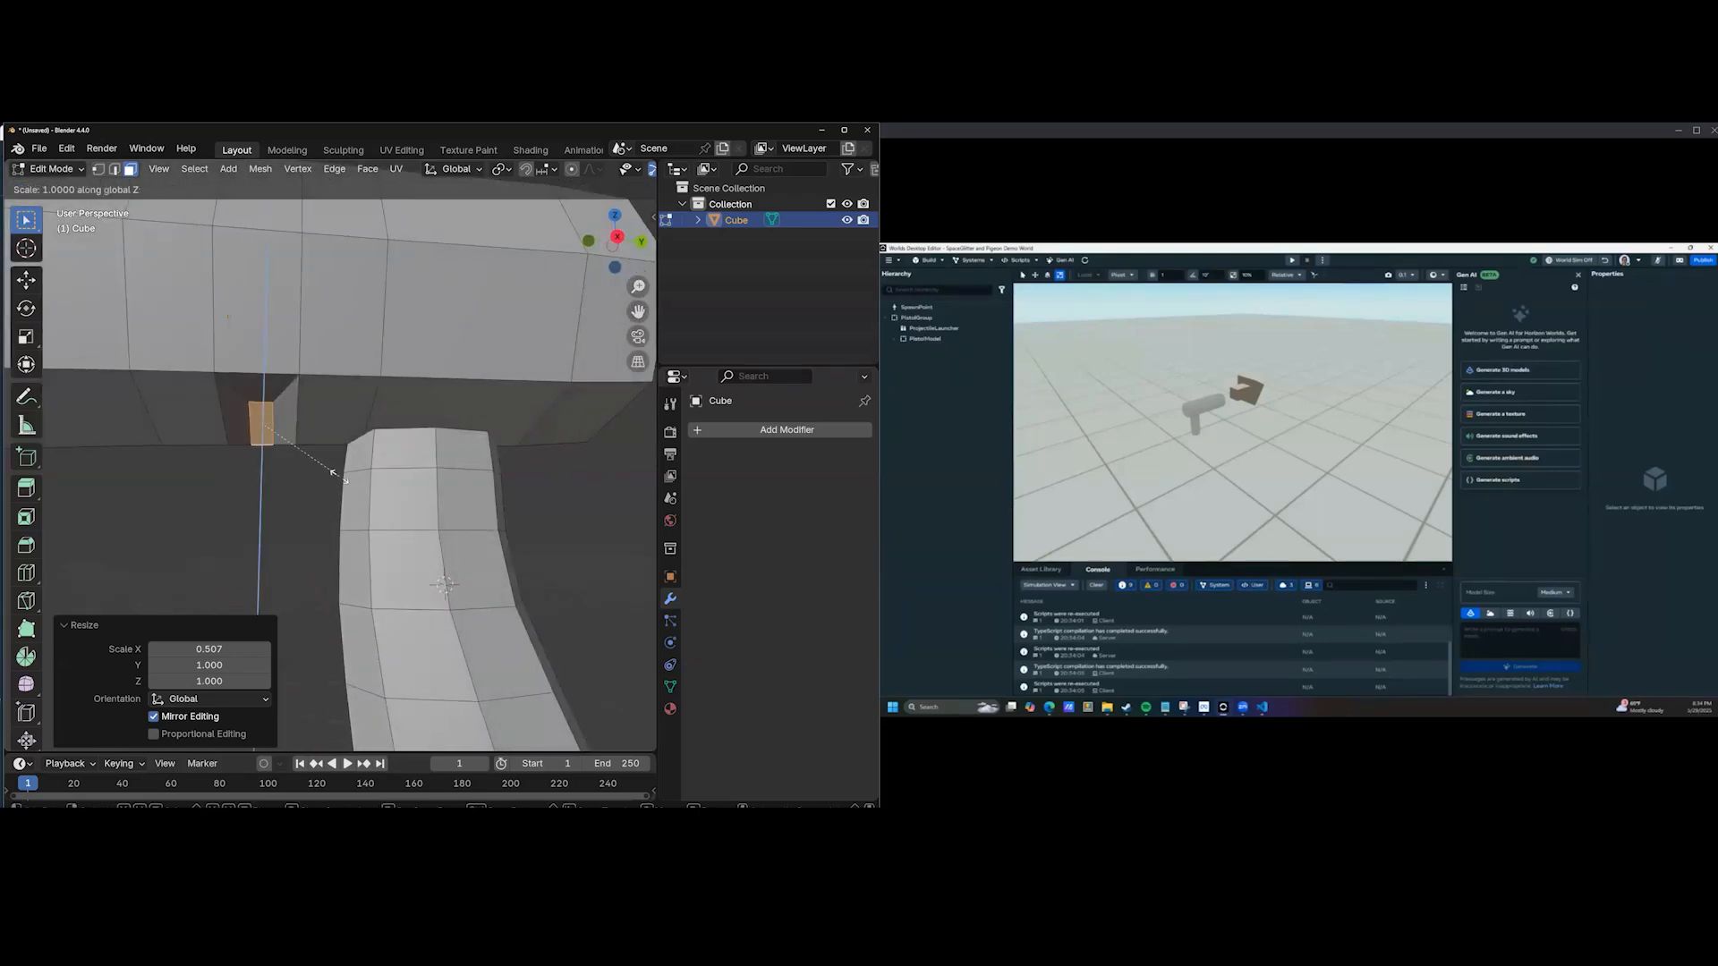
key(Return)
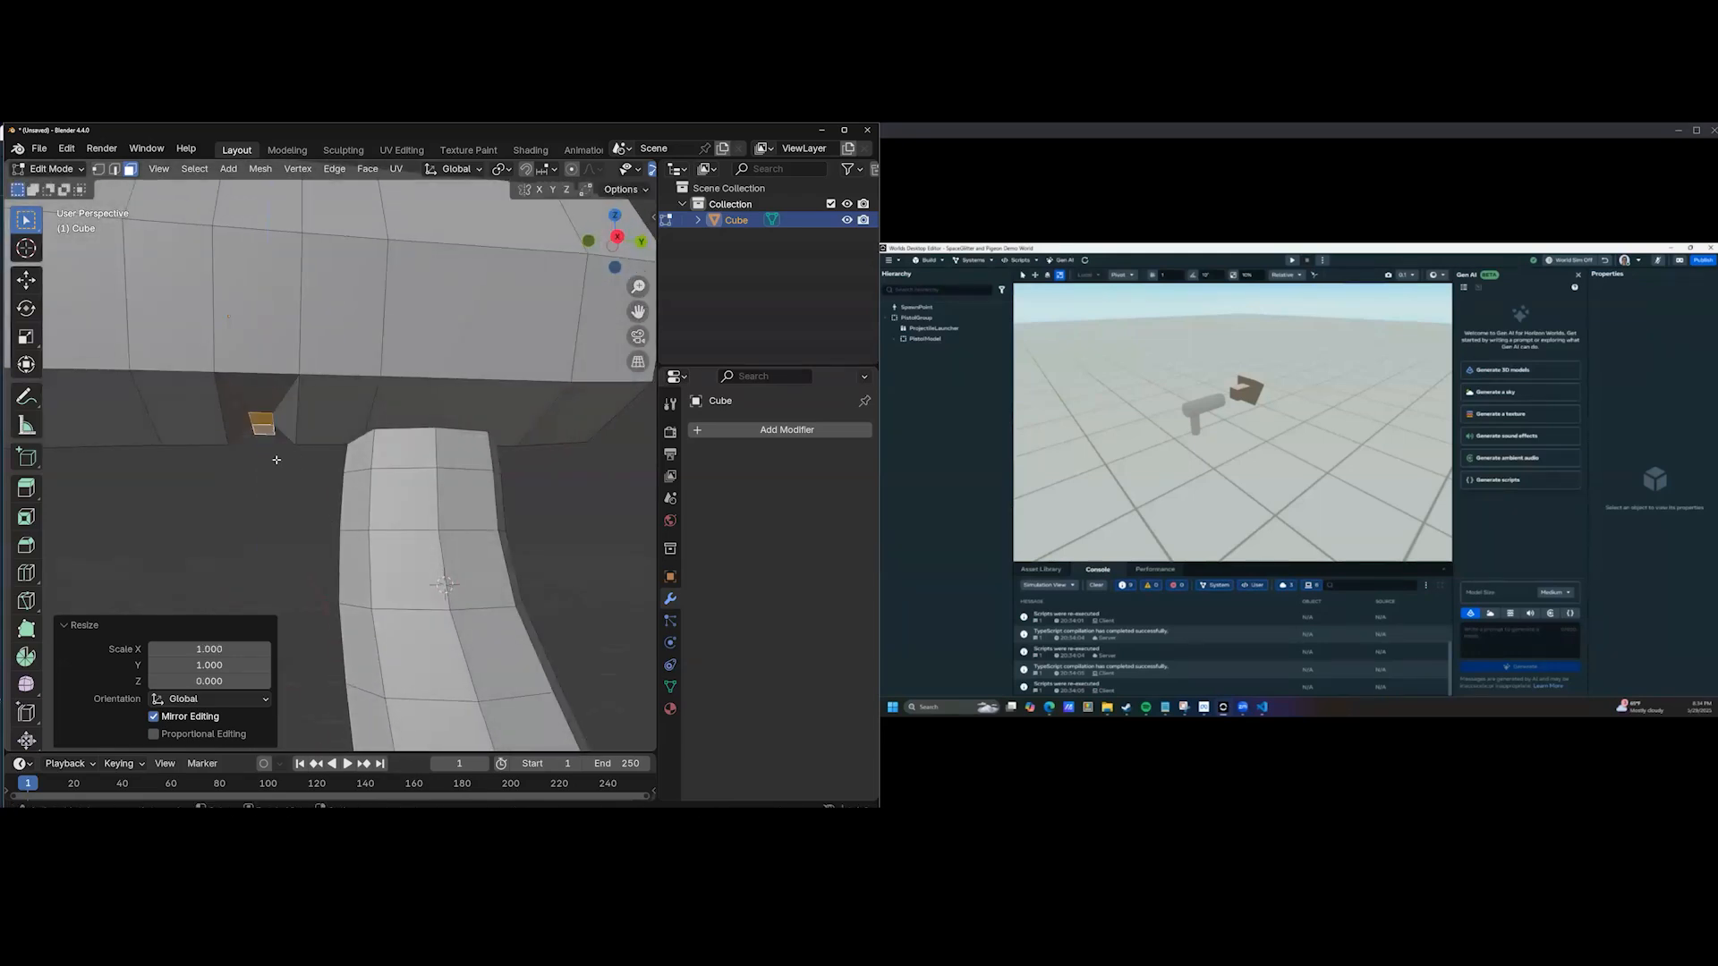
key(g)
click(276, 485)
Try scaling the lowered faces along X and inspect them from the side.
middle_drag(277, 485, 394, 361)
key(s)
key(x)
click(399, 419)
middle_drag(463, 444, 329, 467)
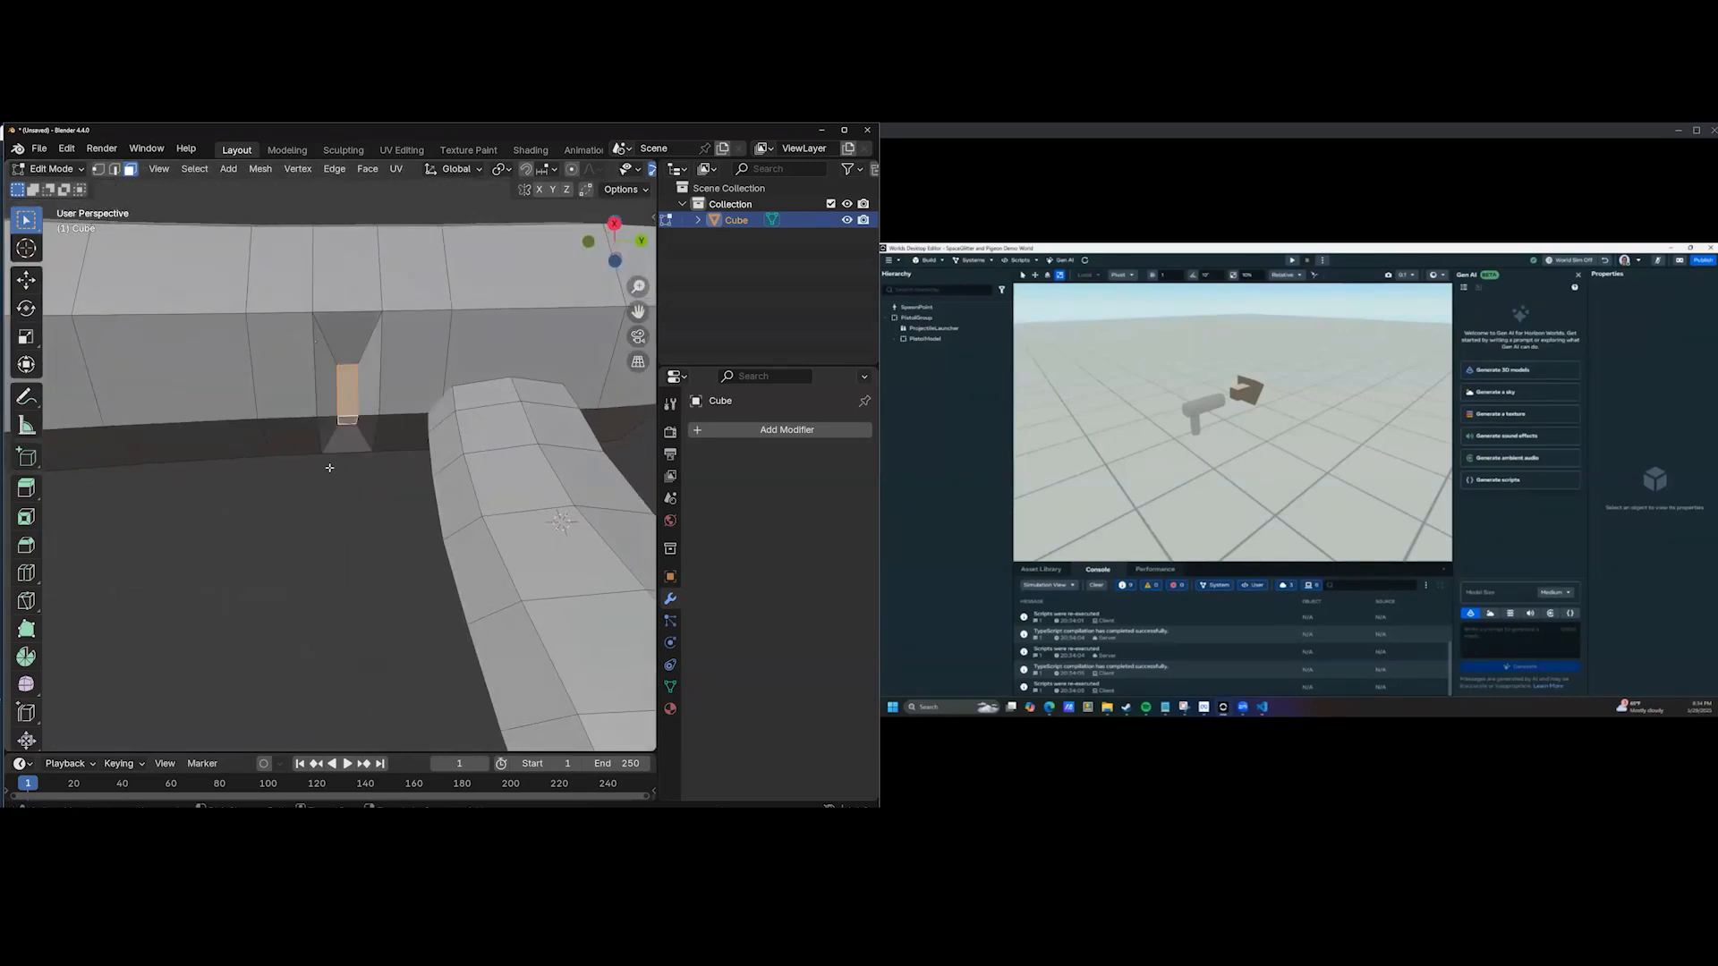
Select the pair of barrel underside faces one segment farther forward and inset them by 0.1416 m.
click(287, 348)
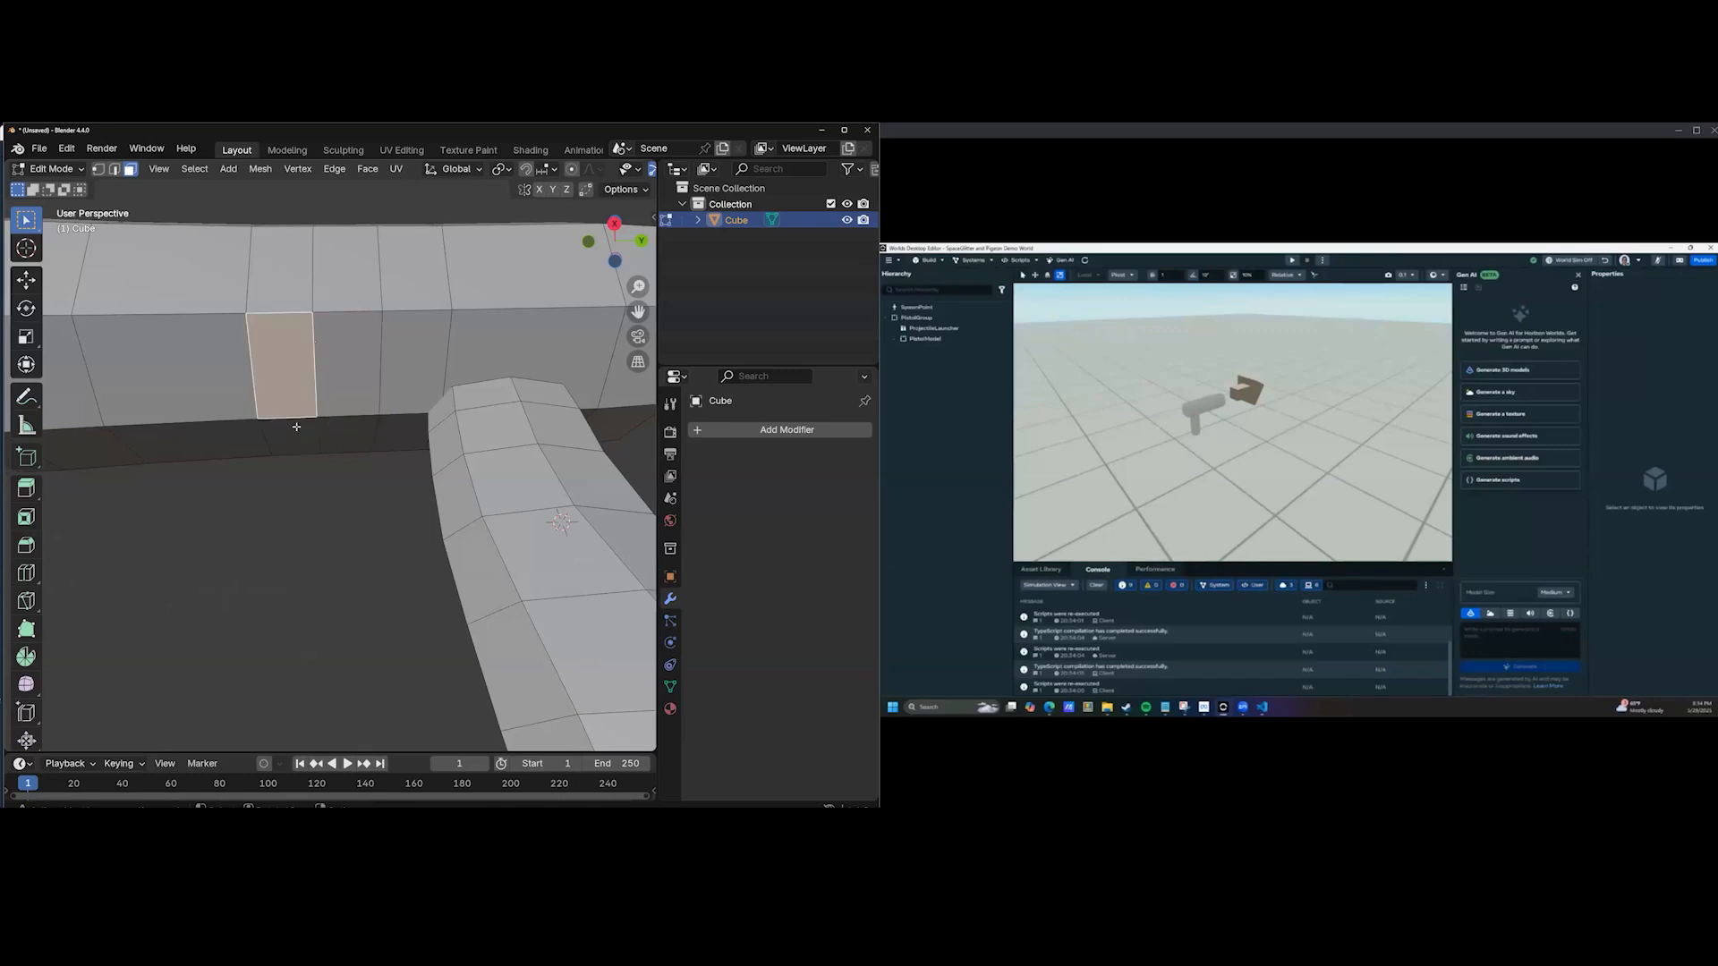
middle_drag(322, 449, 436, 414)
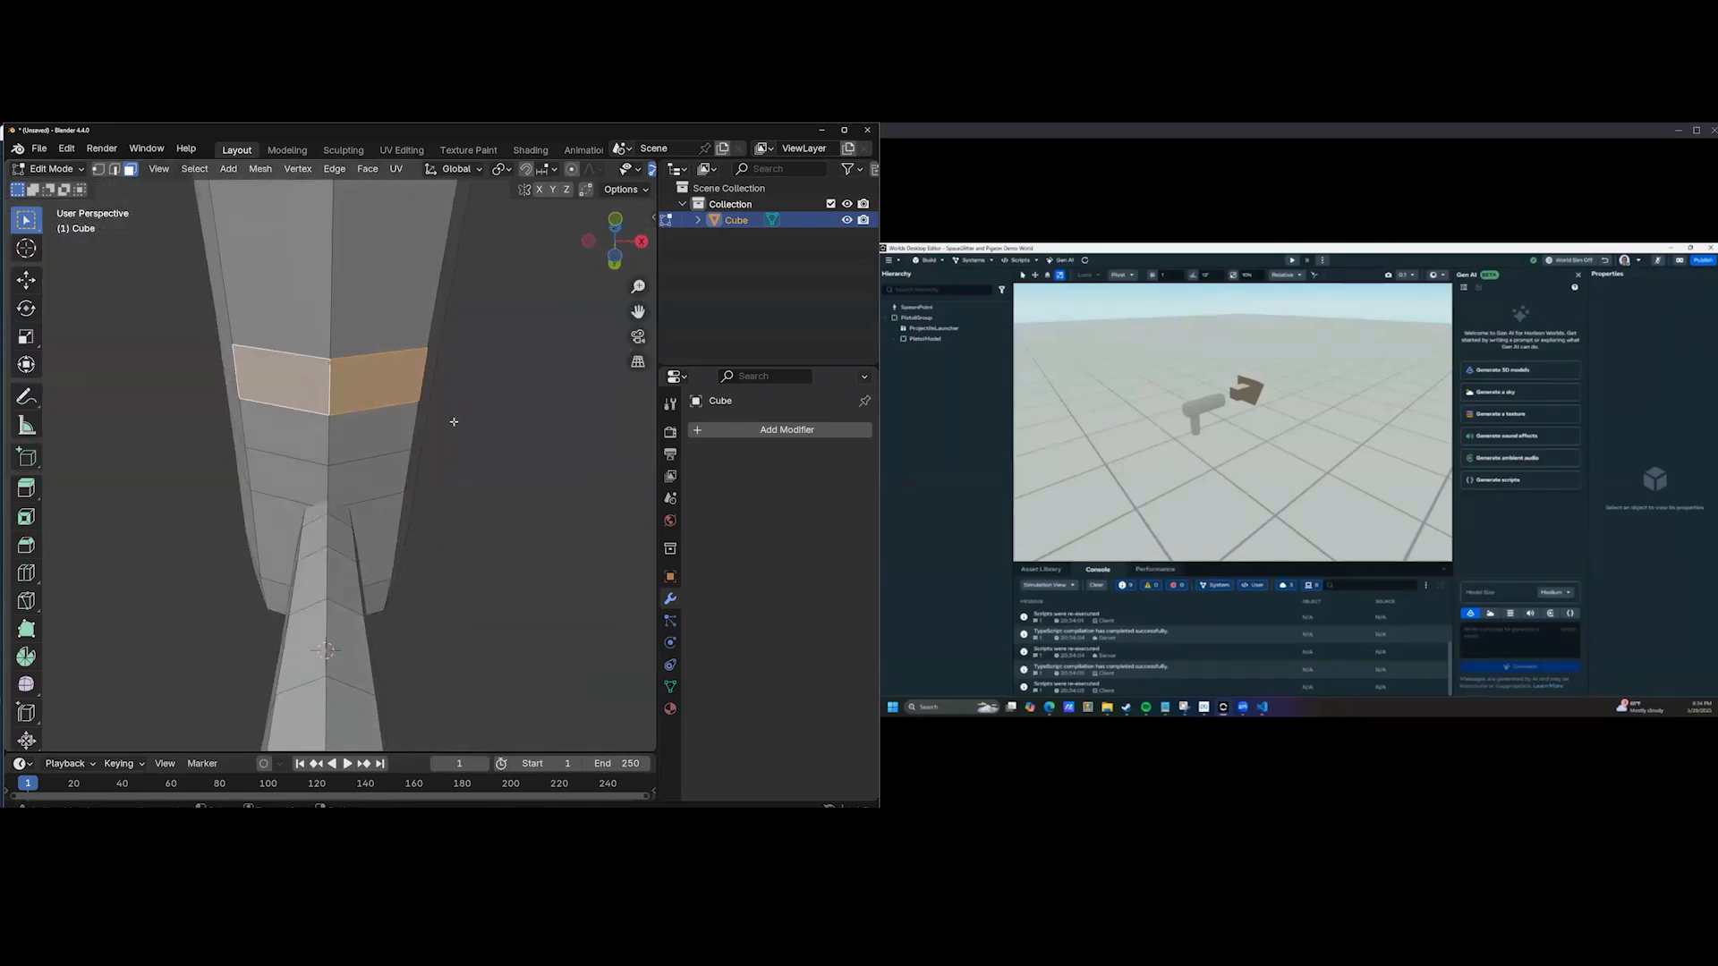
key(i)
click(440, 416)
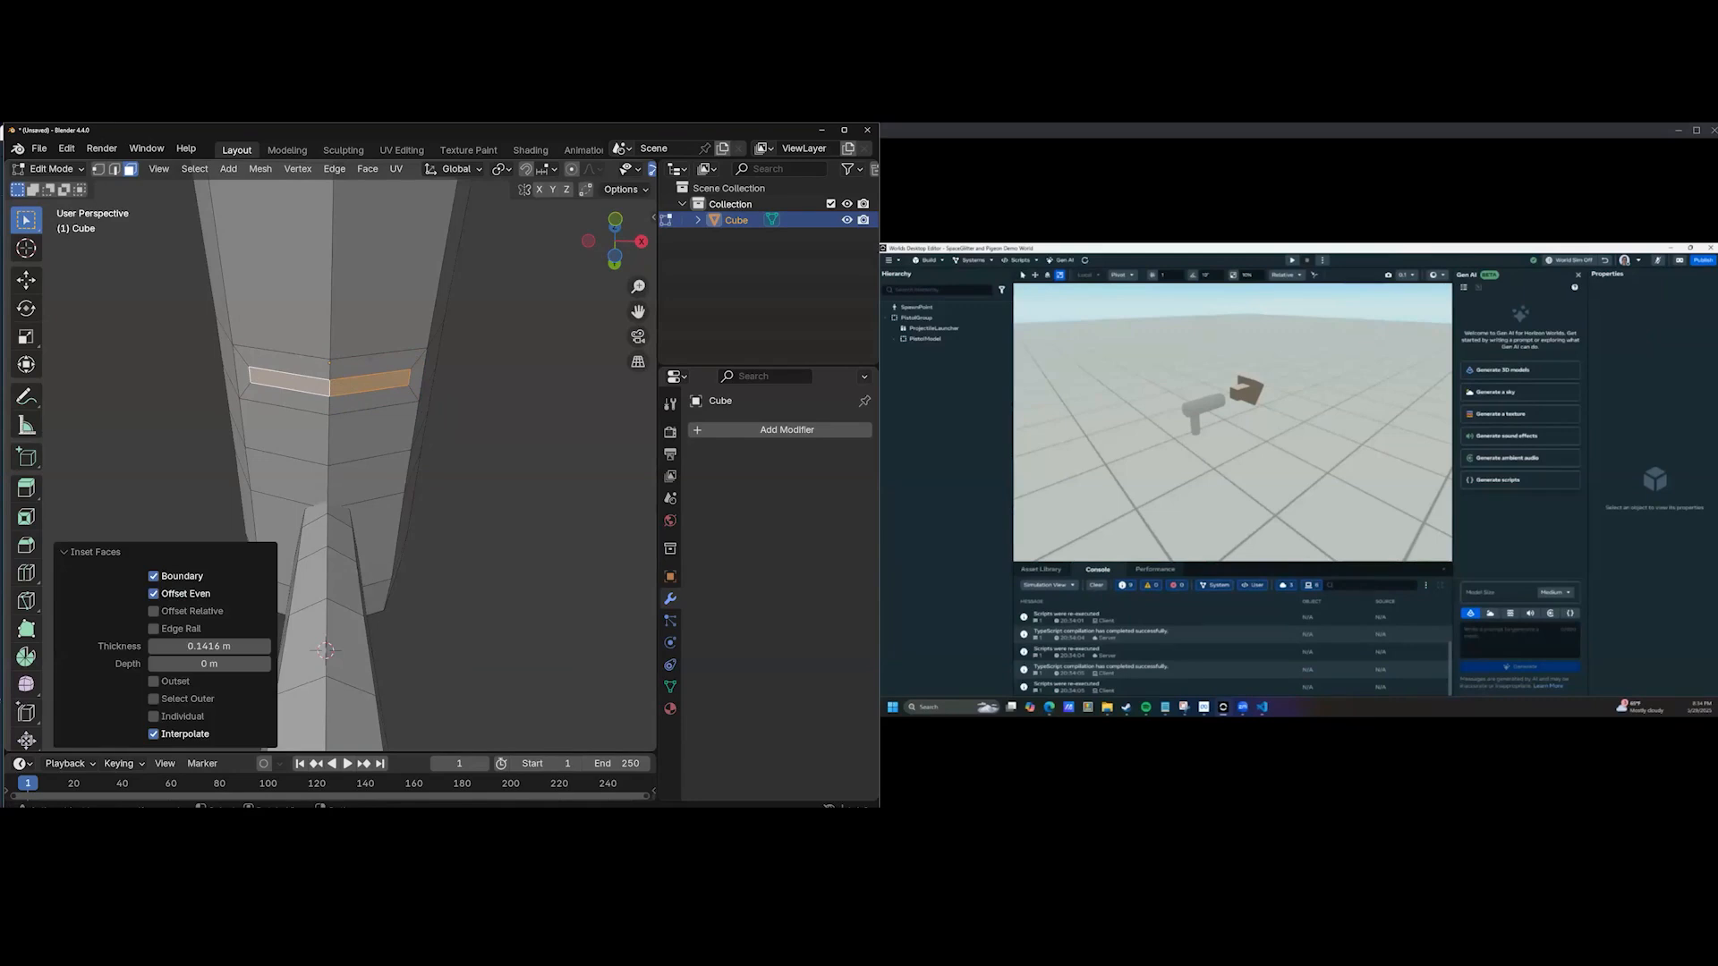
Scale the inset underside faces to 0.450 along X and flatten them with an overall scale of 0.
key(s)
key(x)
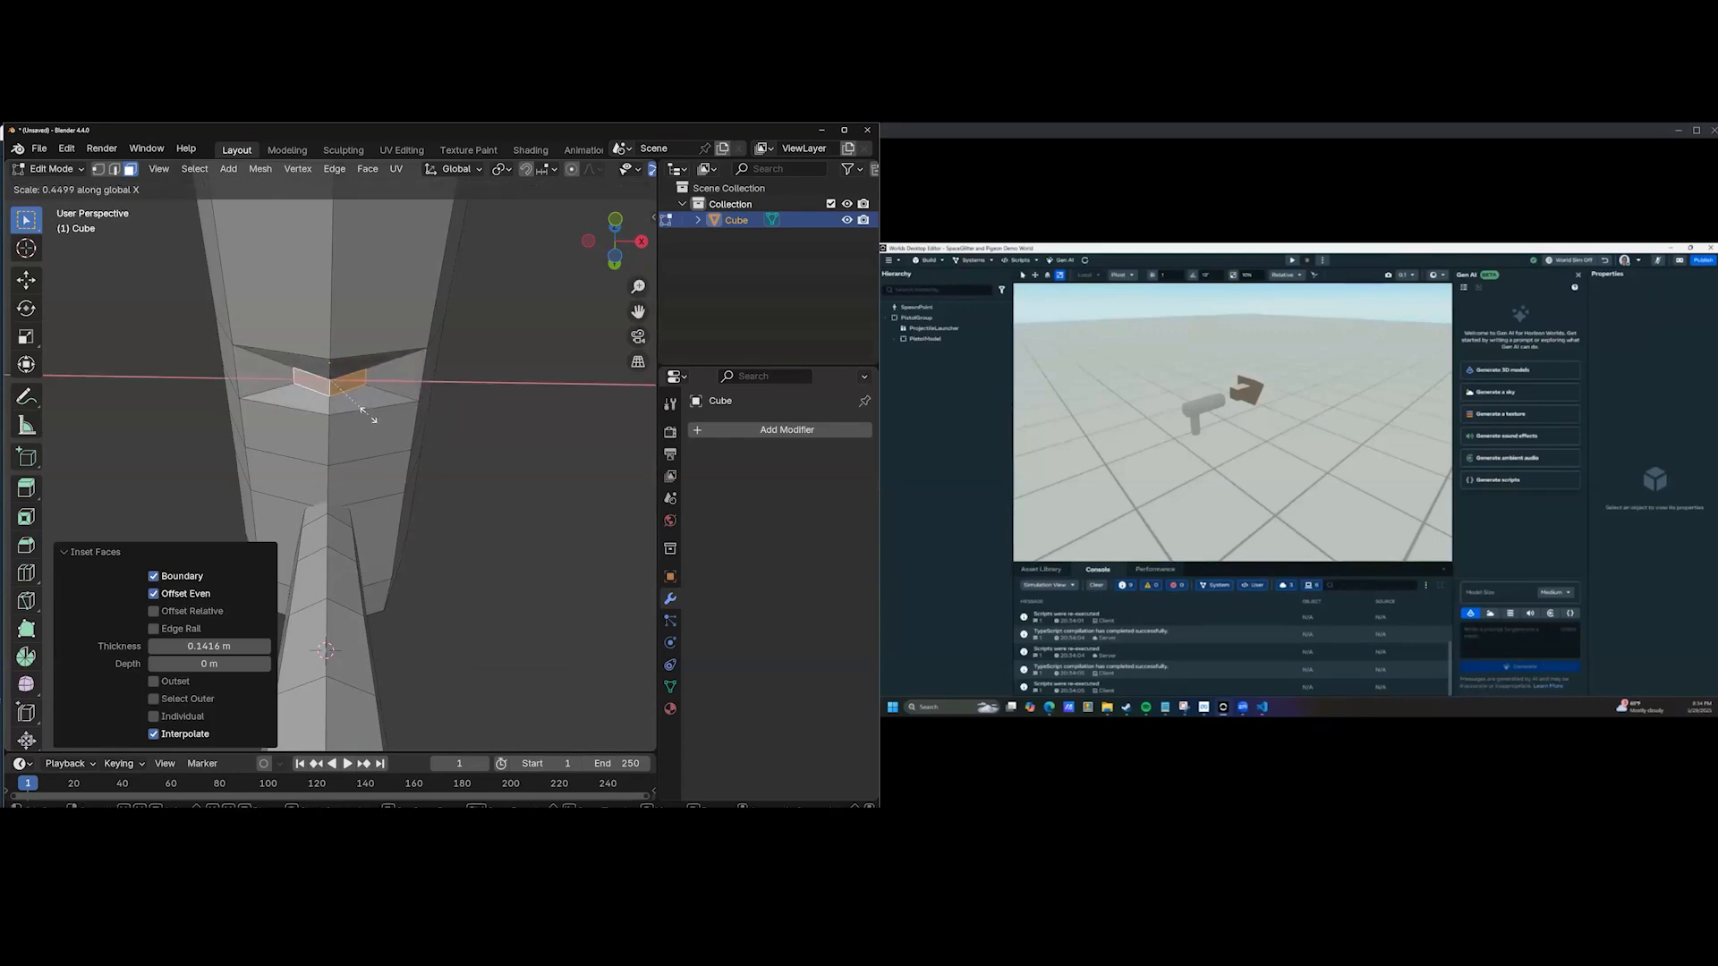
click(373, 419)
mouse_move(372, 419)
middle_down()
mouse_move(345, 399)
mouse_move(371, 423)
middle_up()
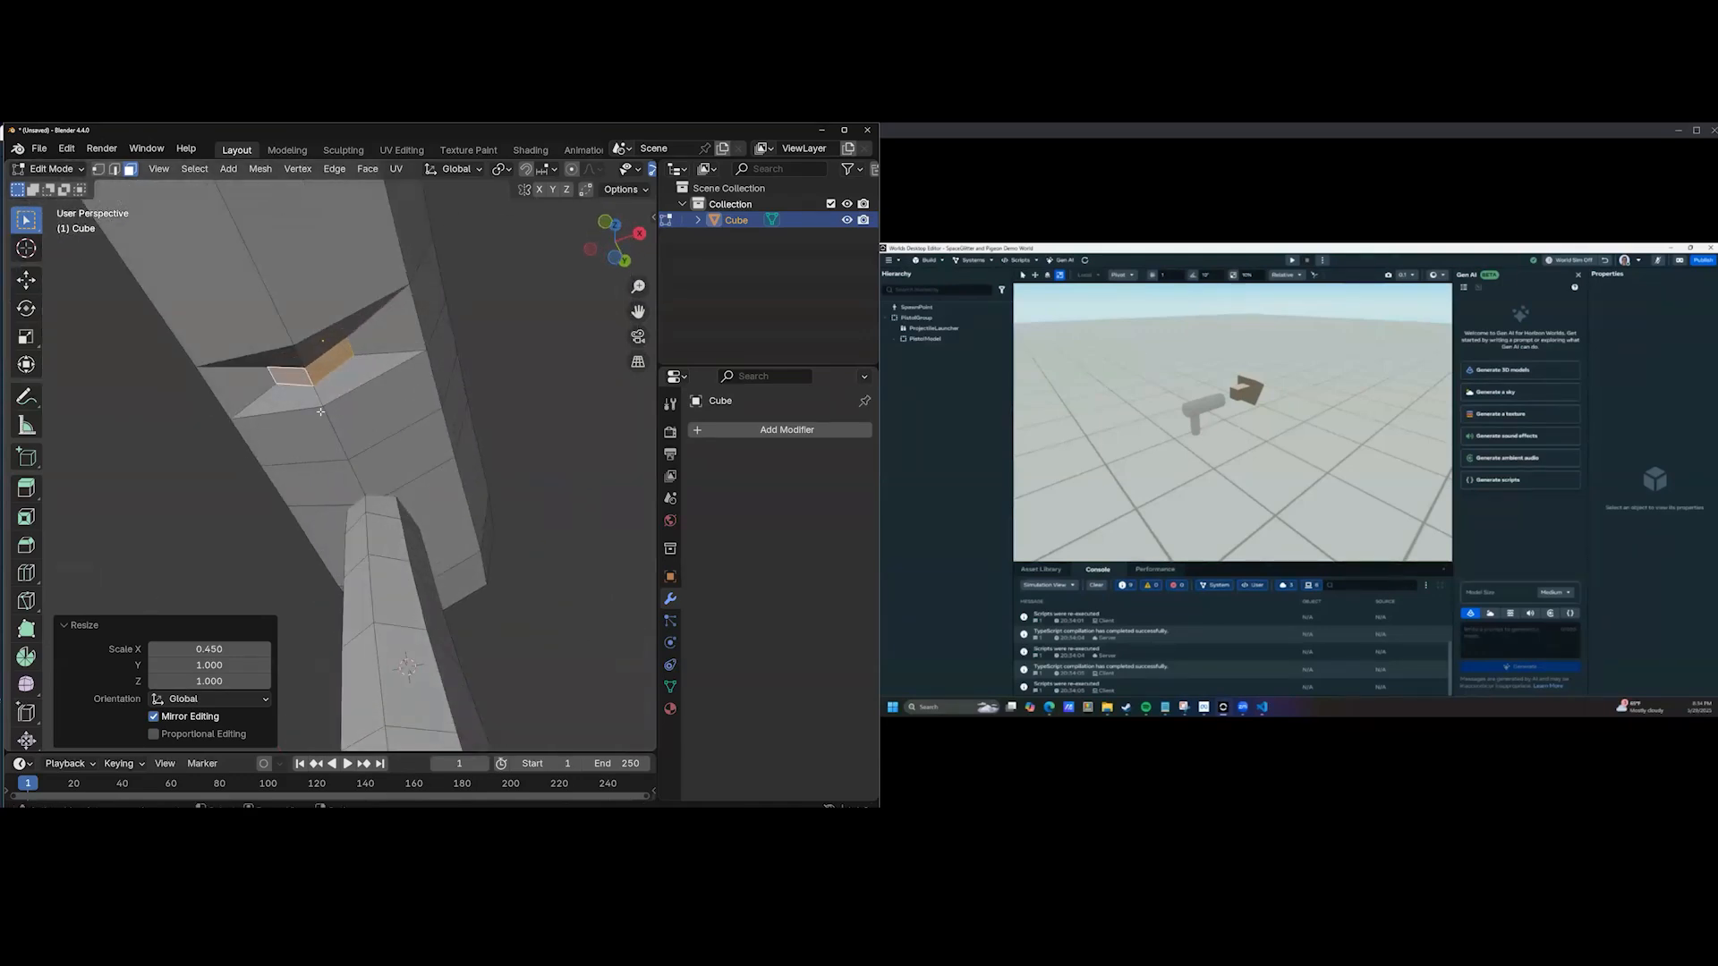
key(s)
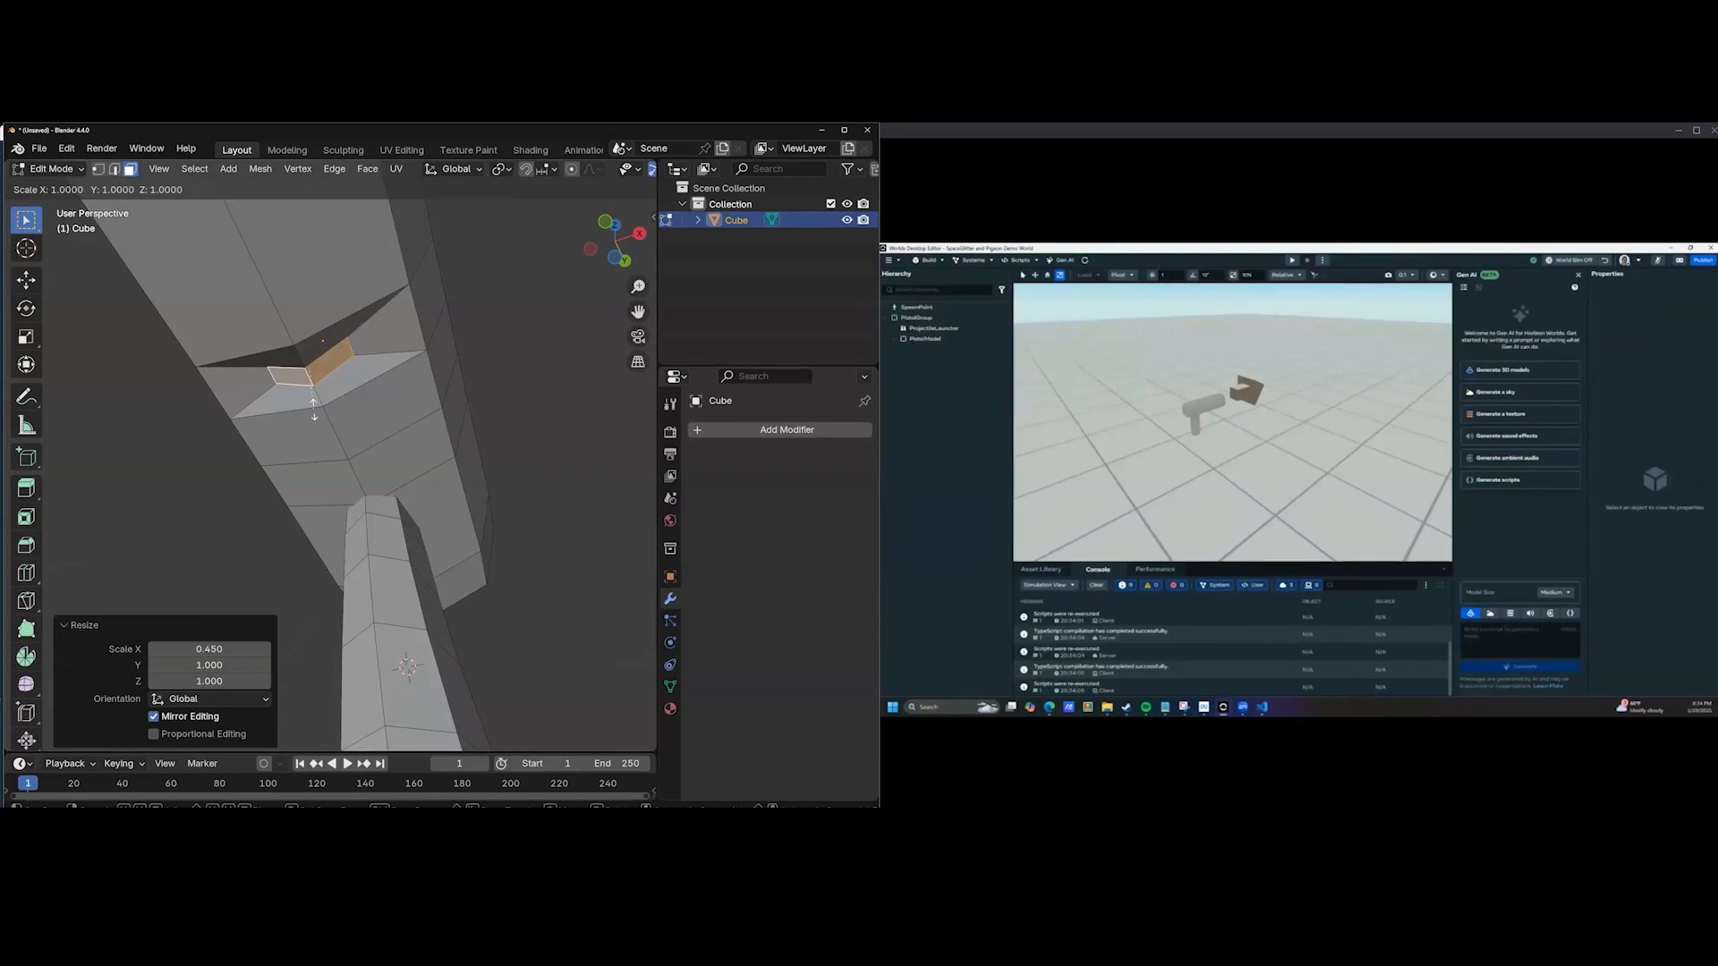
key(0)
key(Return)
Move the flattened underside faces down by 0.006675 m and scale them to 1.983 along Y.
middle_drag(399, 405, 366, 423)
key(g)
click(369, 422)
key(s)
key(y)
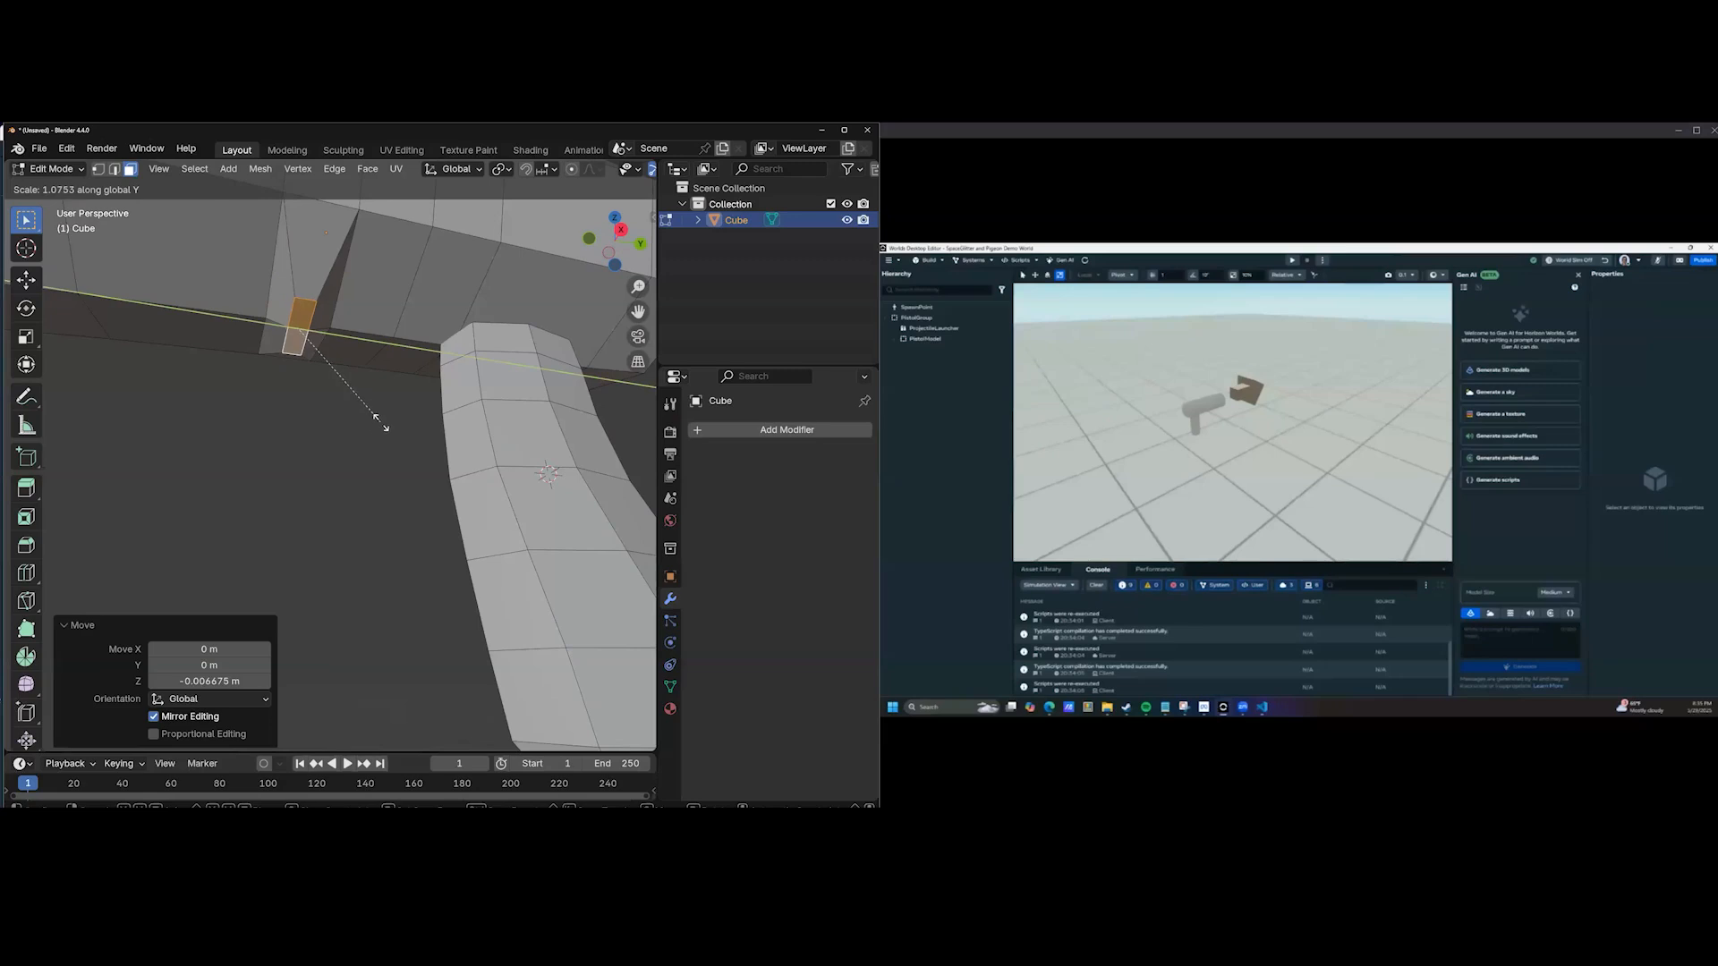
click(497, 443)
Narrow the lowered underside faces to about 0.71 along X.
middle_drag(420, 474, 396, 346)
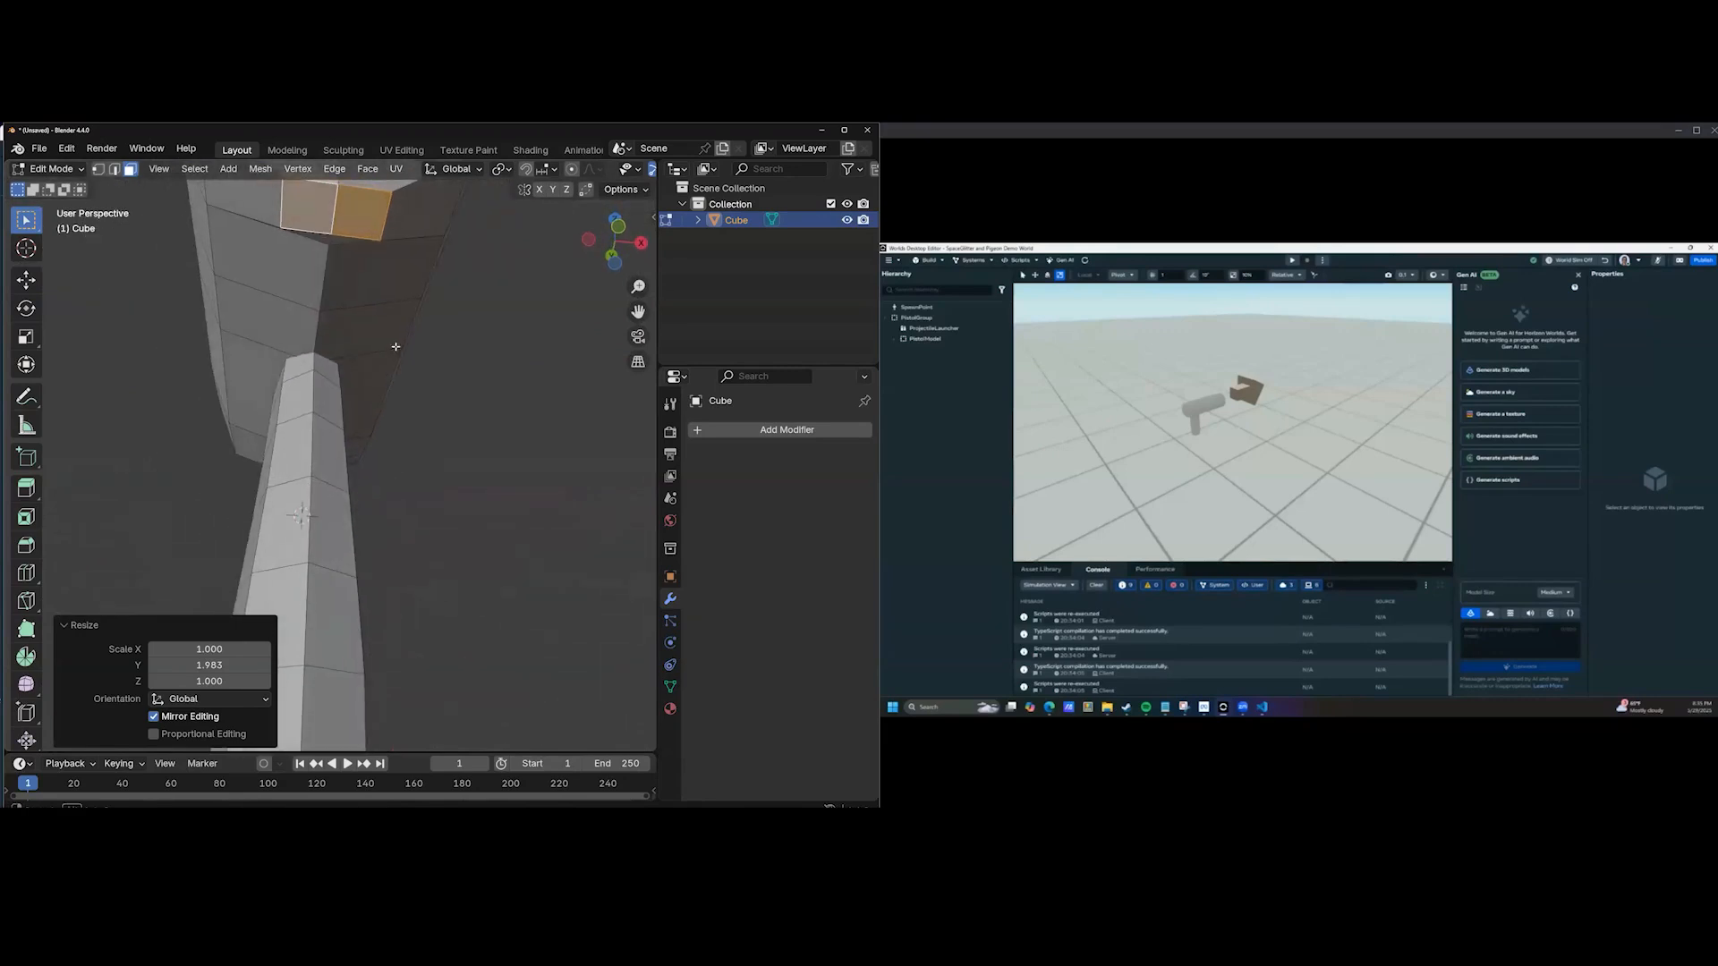
key(x)
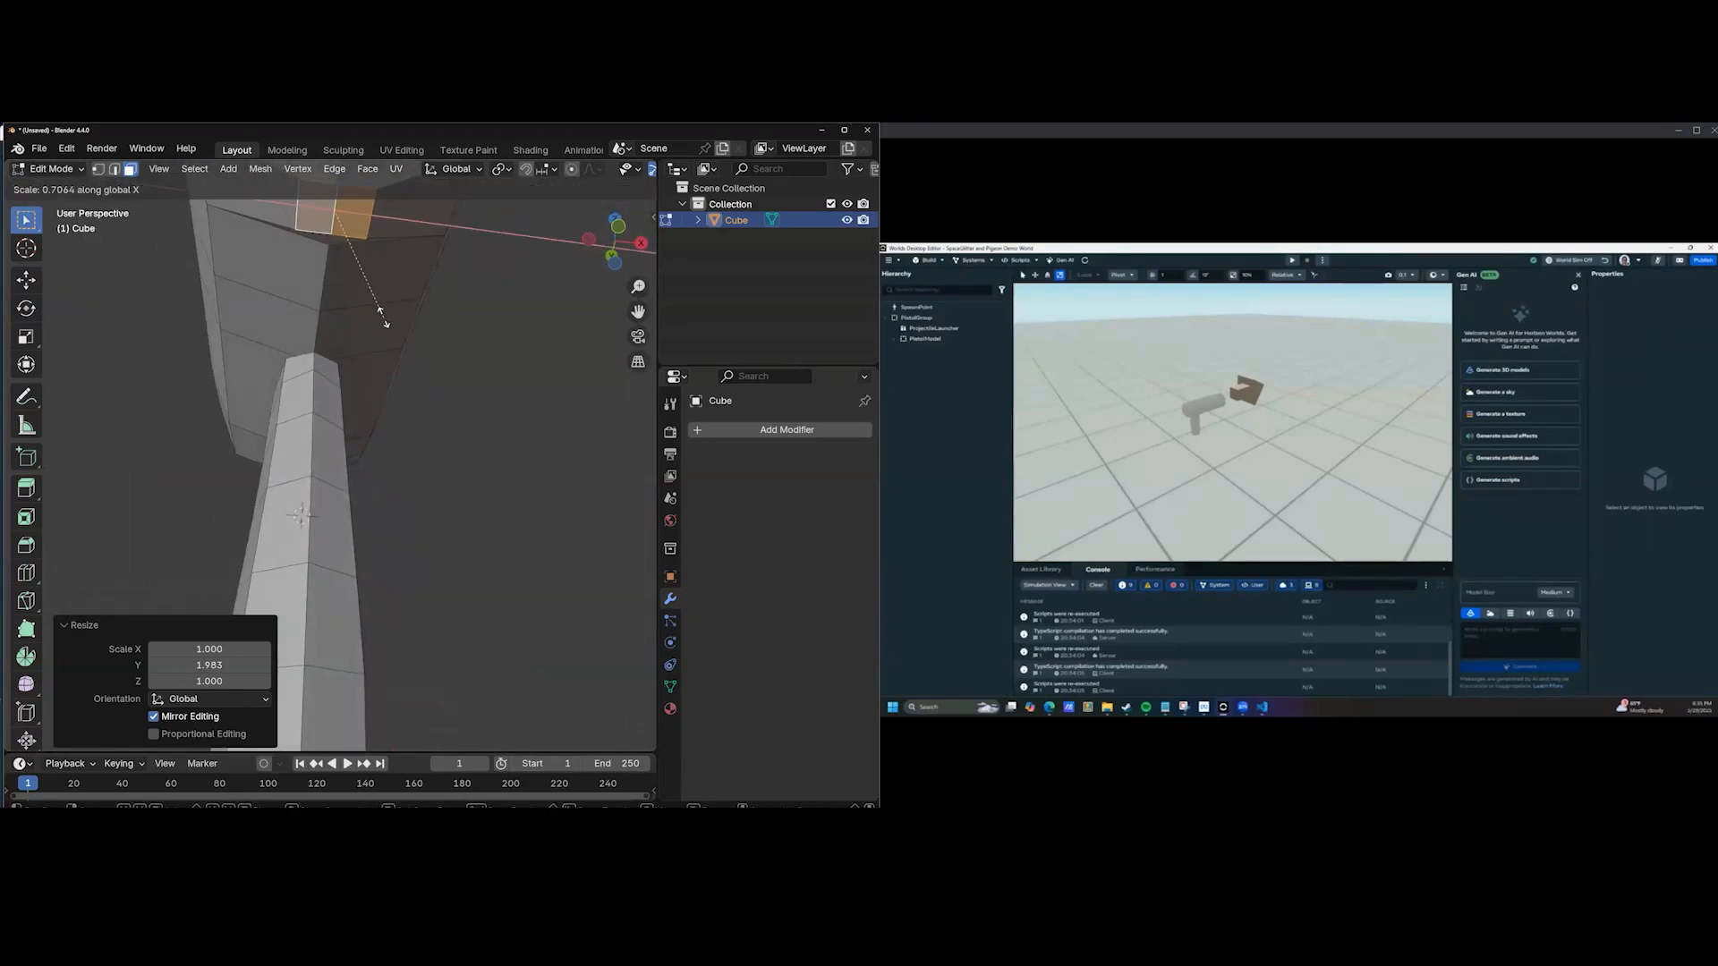
click(383, 315)
Select the two front faces on the upper part of the grip and inset them by about 0.05 m.
middle_drag(410, 375, 437, 472)
click(342, 435)
key(i)
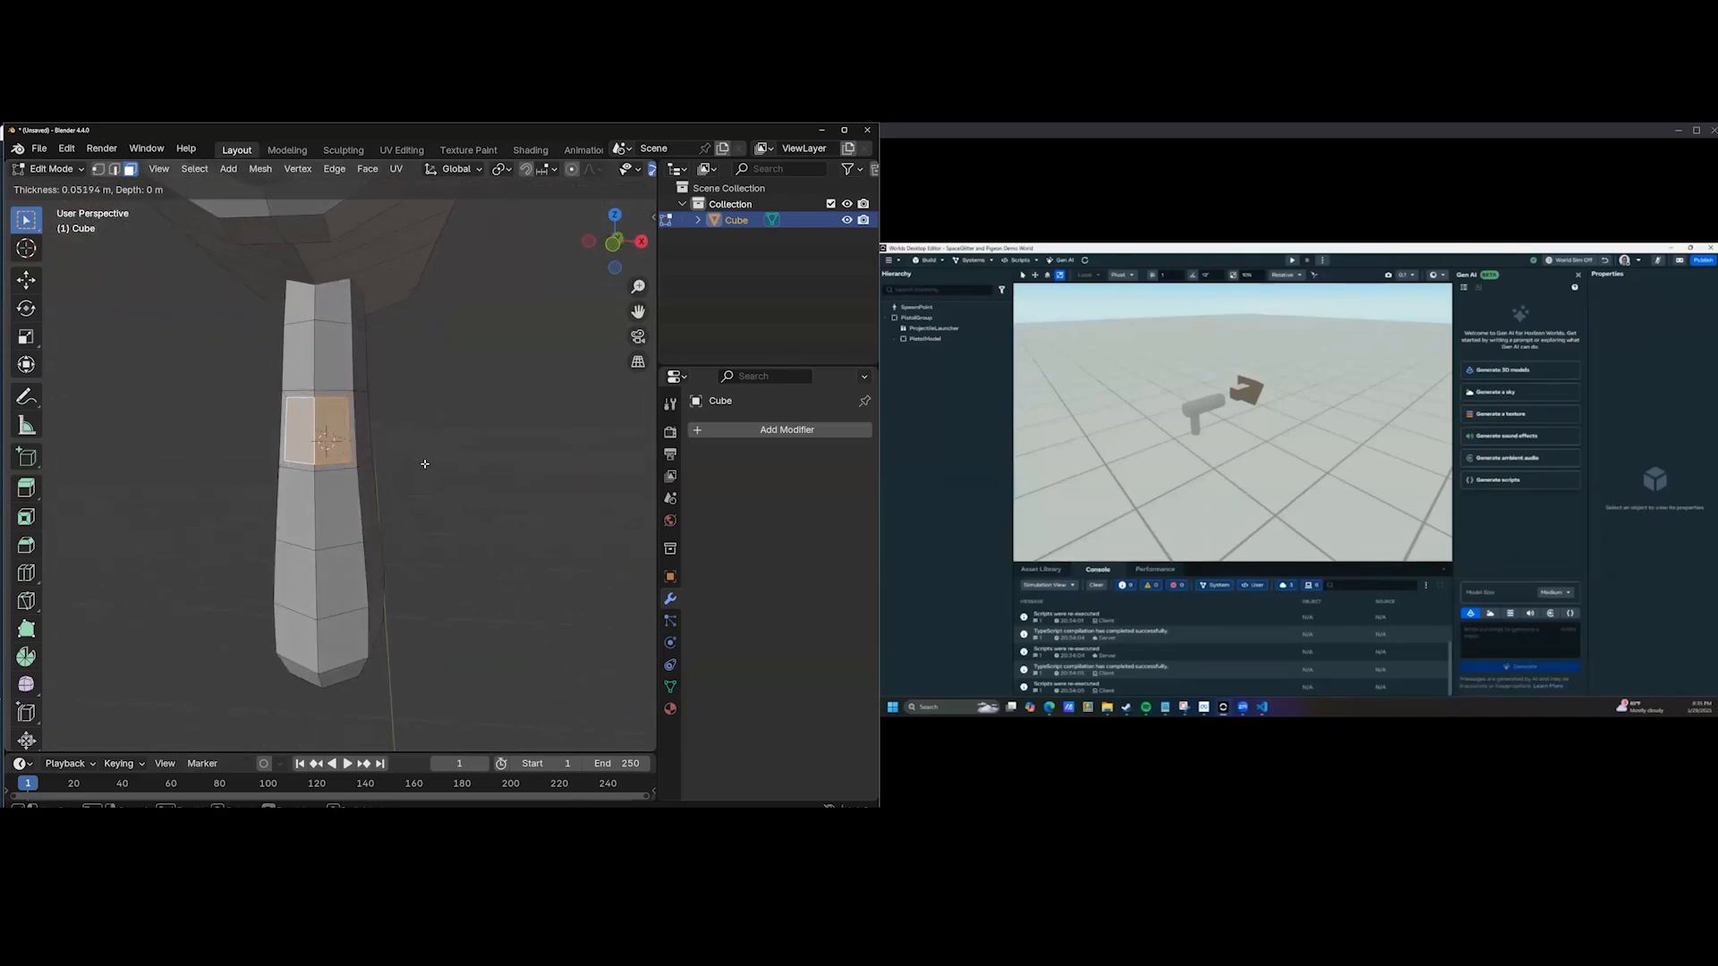
click(420, 462)
Bridge the inset grip faces to the lowered barrel underside faces and add cuts to bend the bridge into a trigger guard.
middle_drag(399, 468, 309, 446)
shift+click(246, 319)
key(ctrl+f)
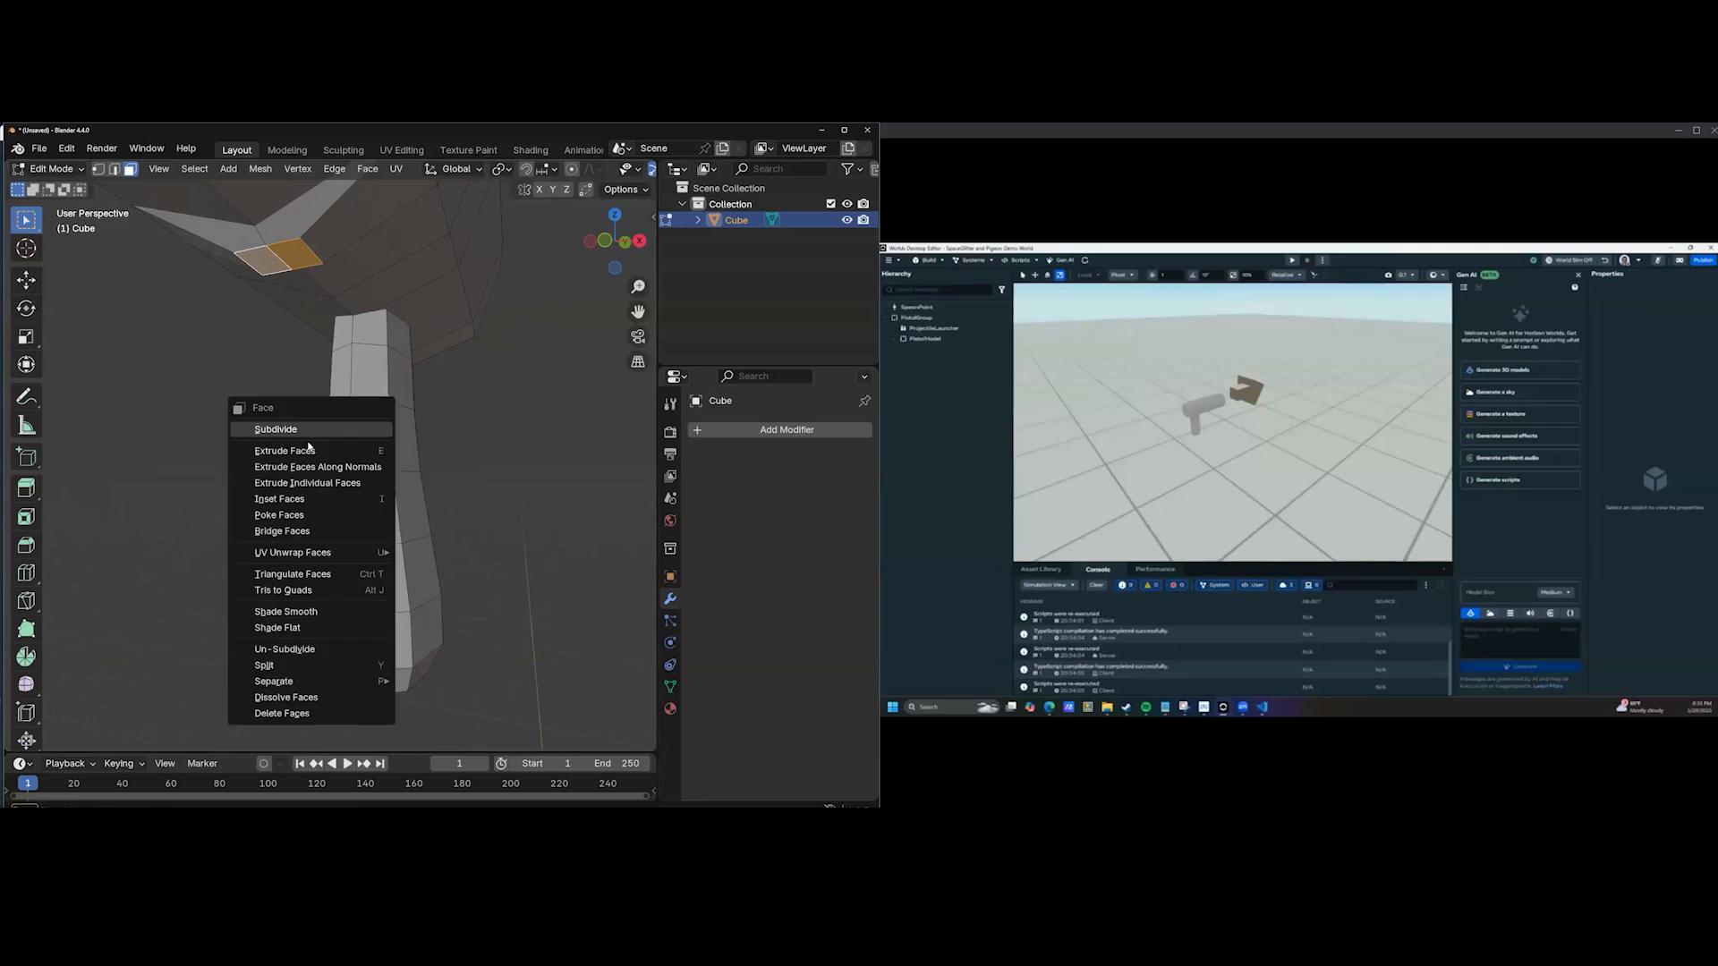
click(305, 531)
middle_drag(304, 531, 194, 591)
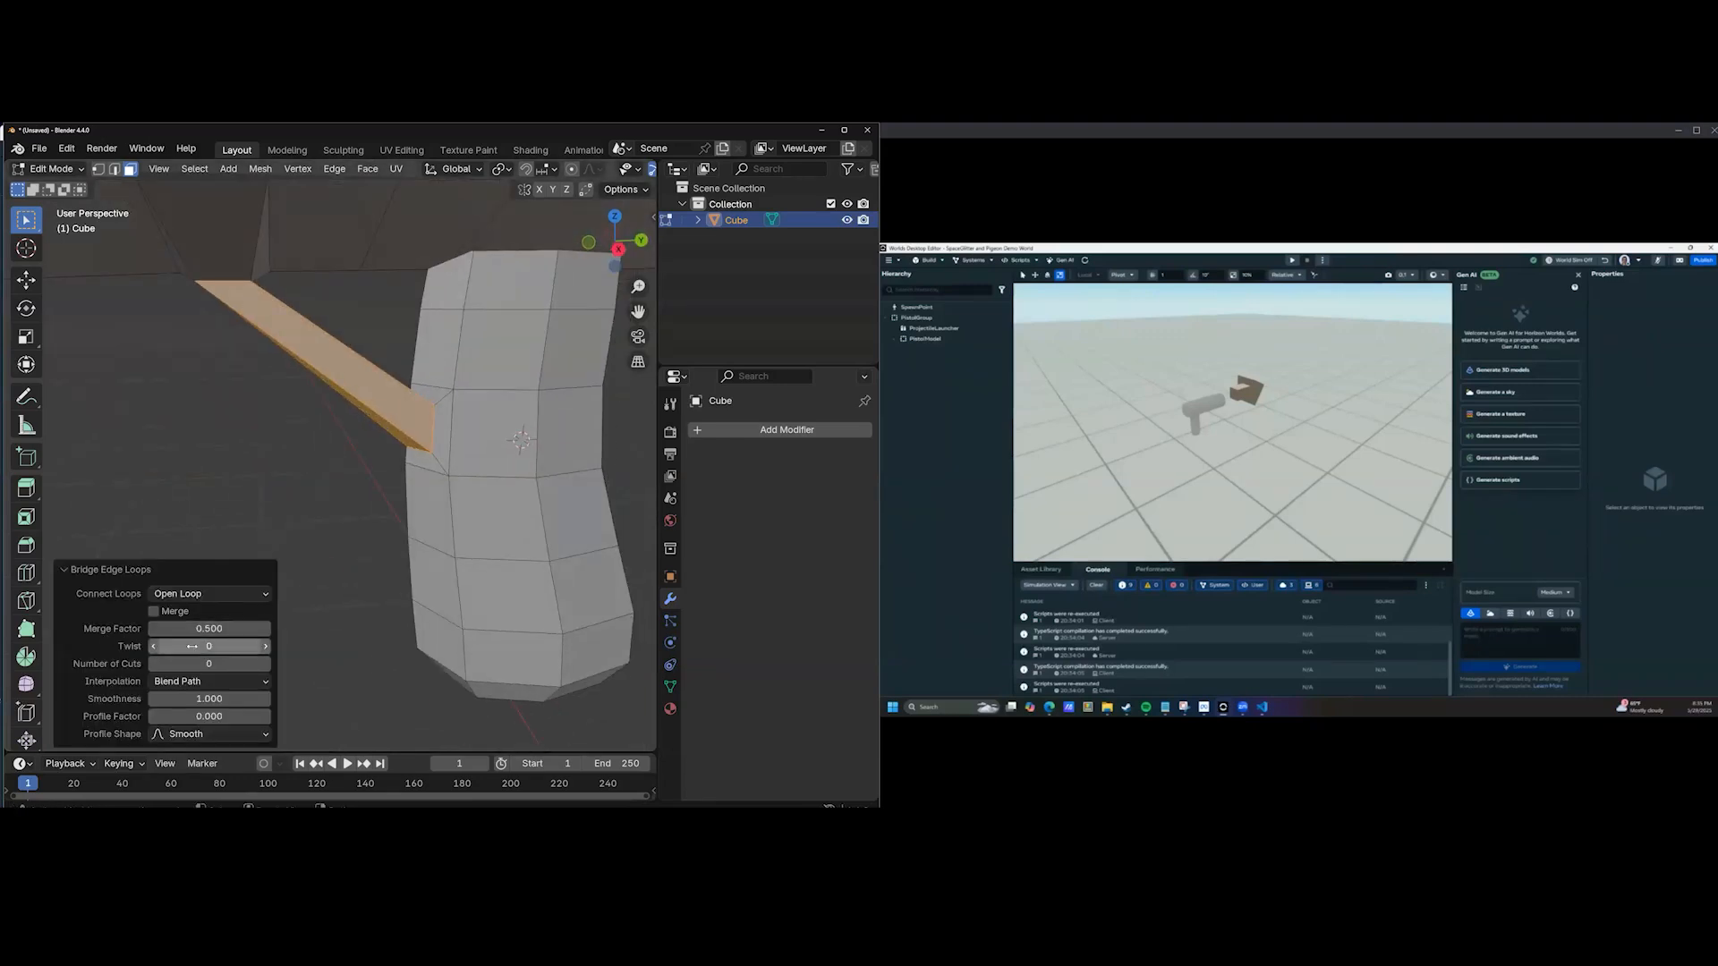
click(266, 663)
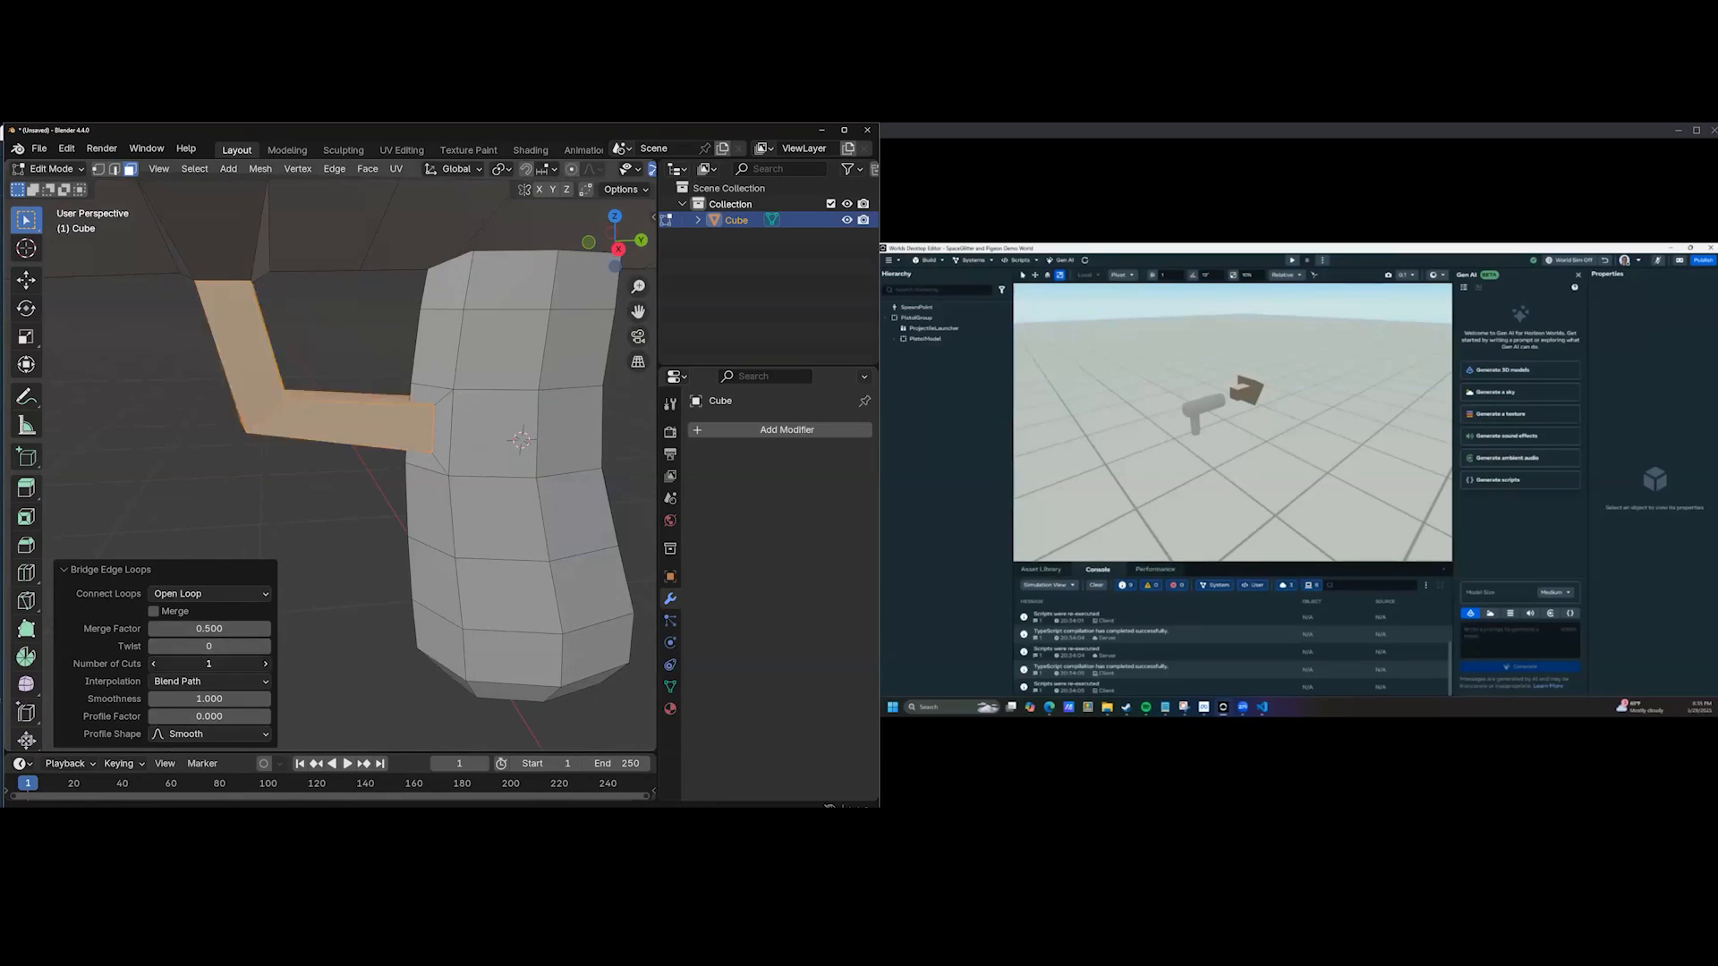
Narrow the bridged trigger guard along X and clear the selection.
middle_drag(449, 312, 522, 366)
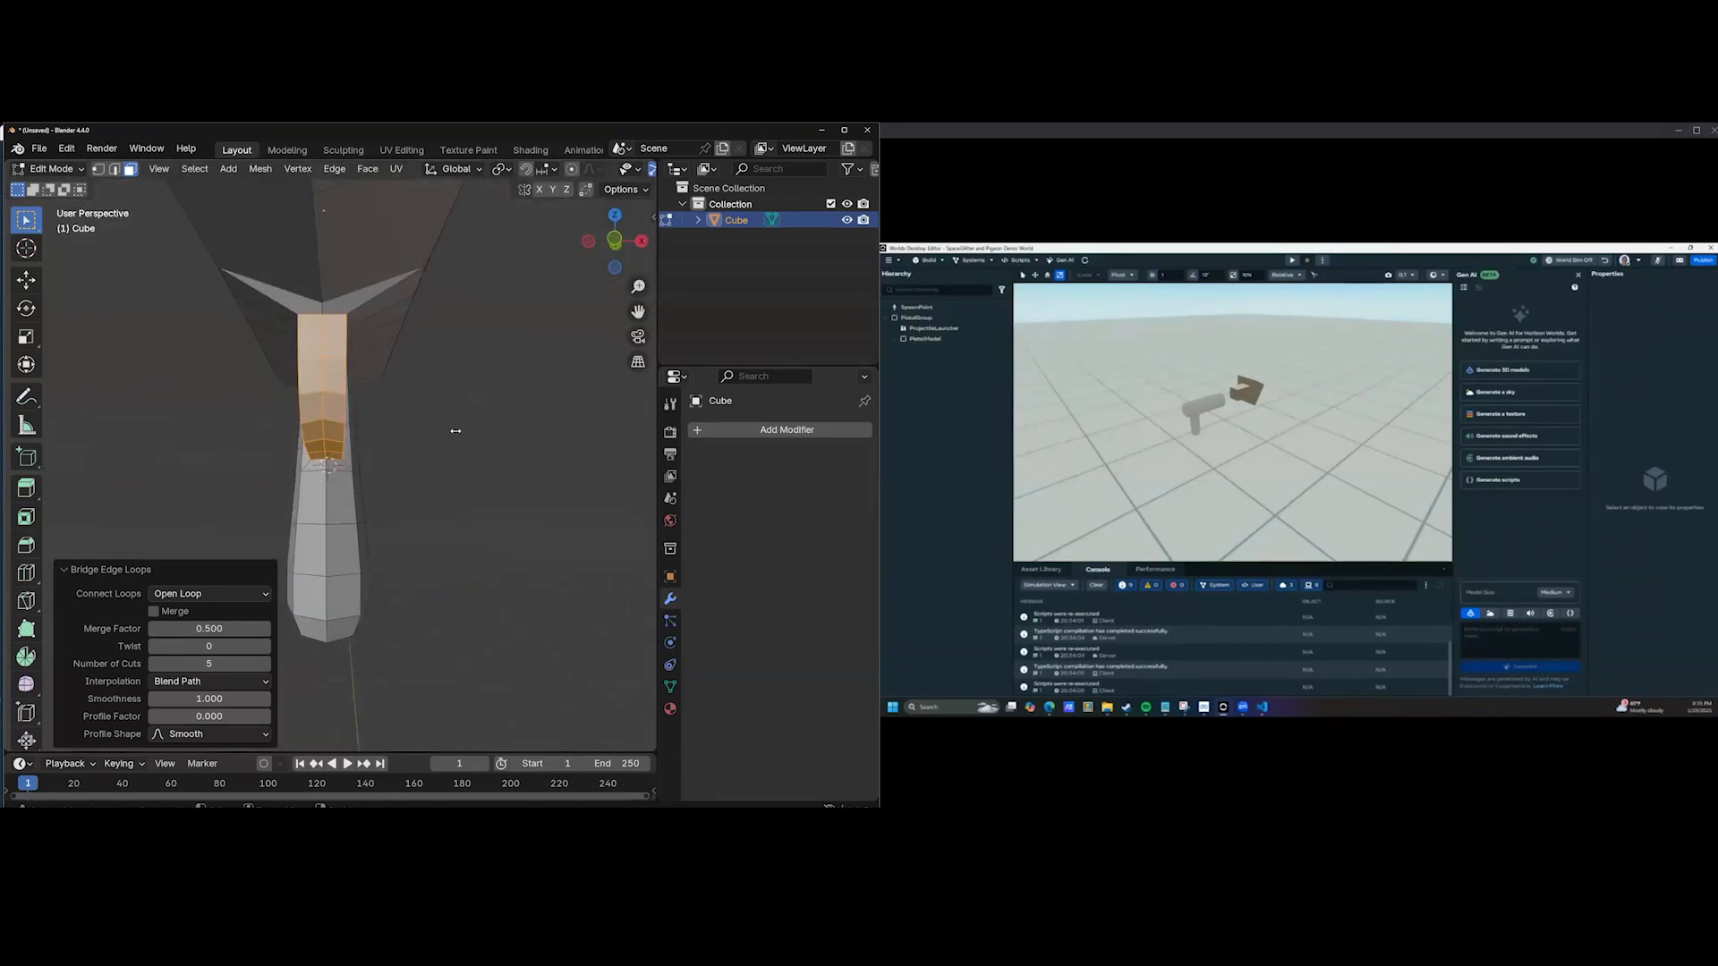
key(s)
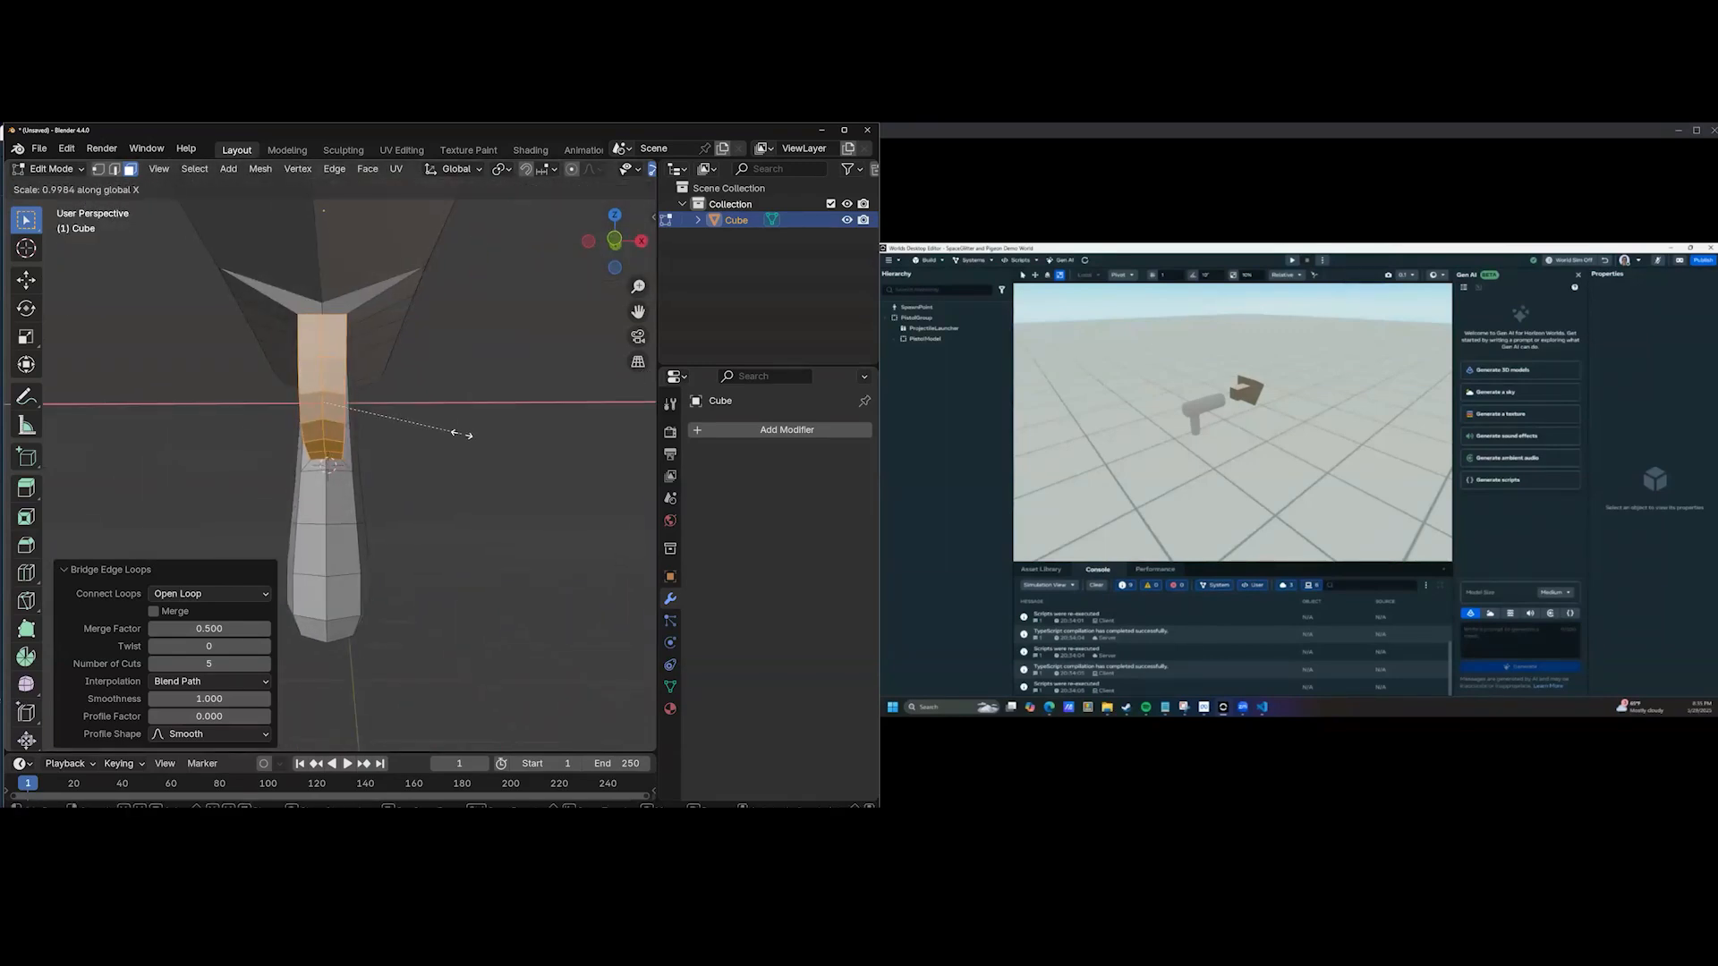
click(430, 419)
middle_drag(330, 424, 301, 645)
click(475, 469)
Select the four central faces on the rear end of the barrel and inset them by 0.1921 m.
middle_drag(245, 521, 579, 412)
middle_drag(417, 400, 330, 468)
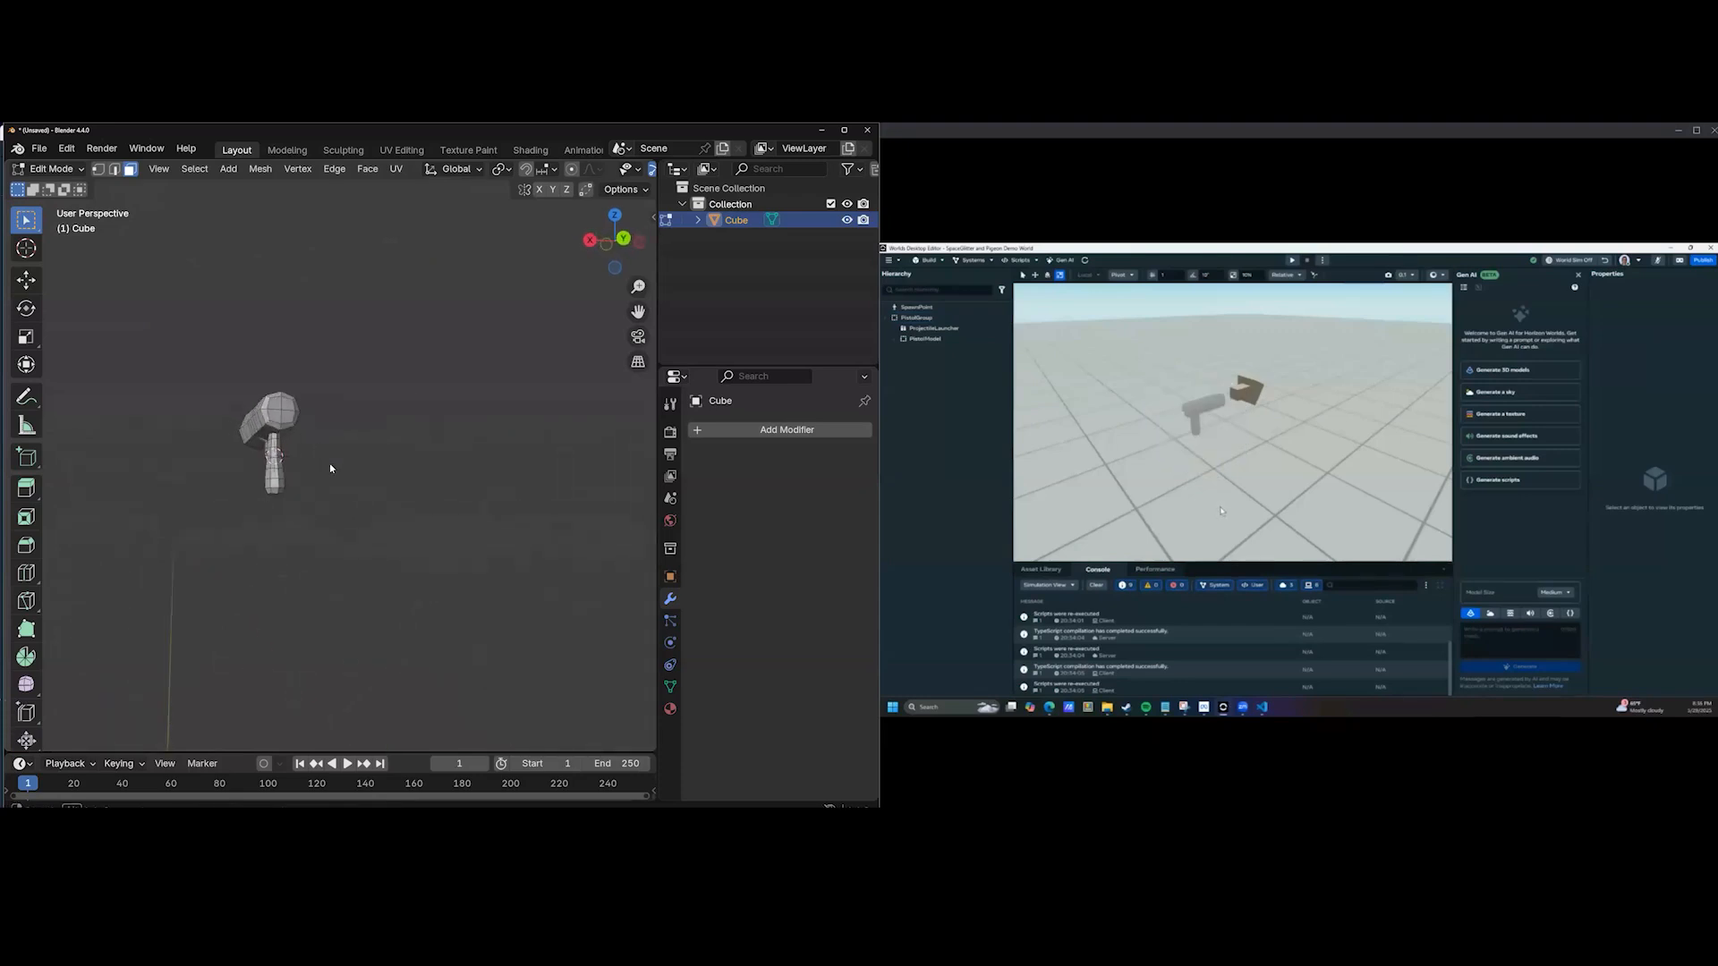
scroll(287, 458, up, 6)
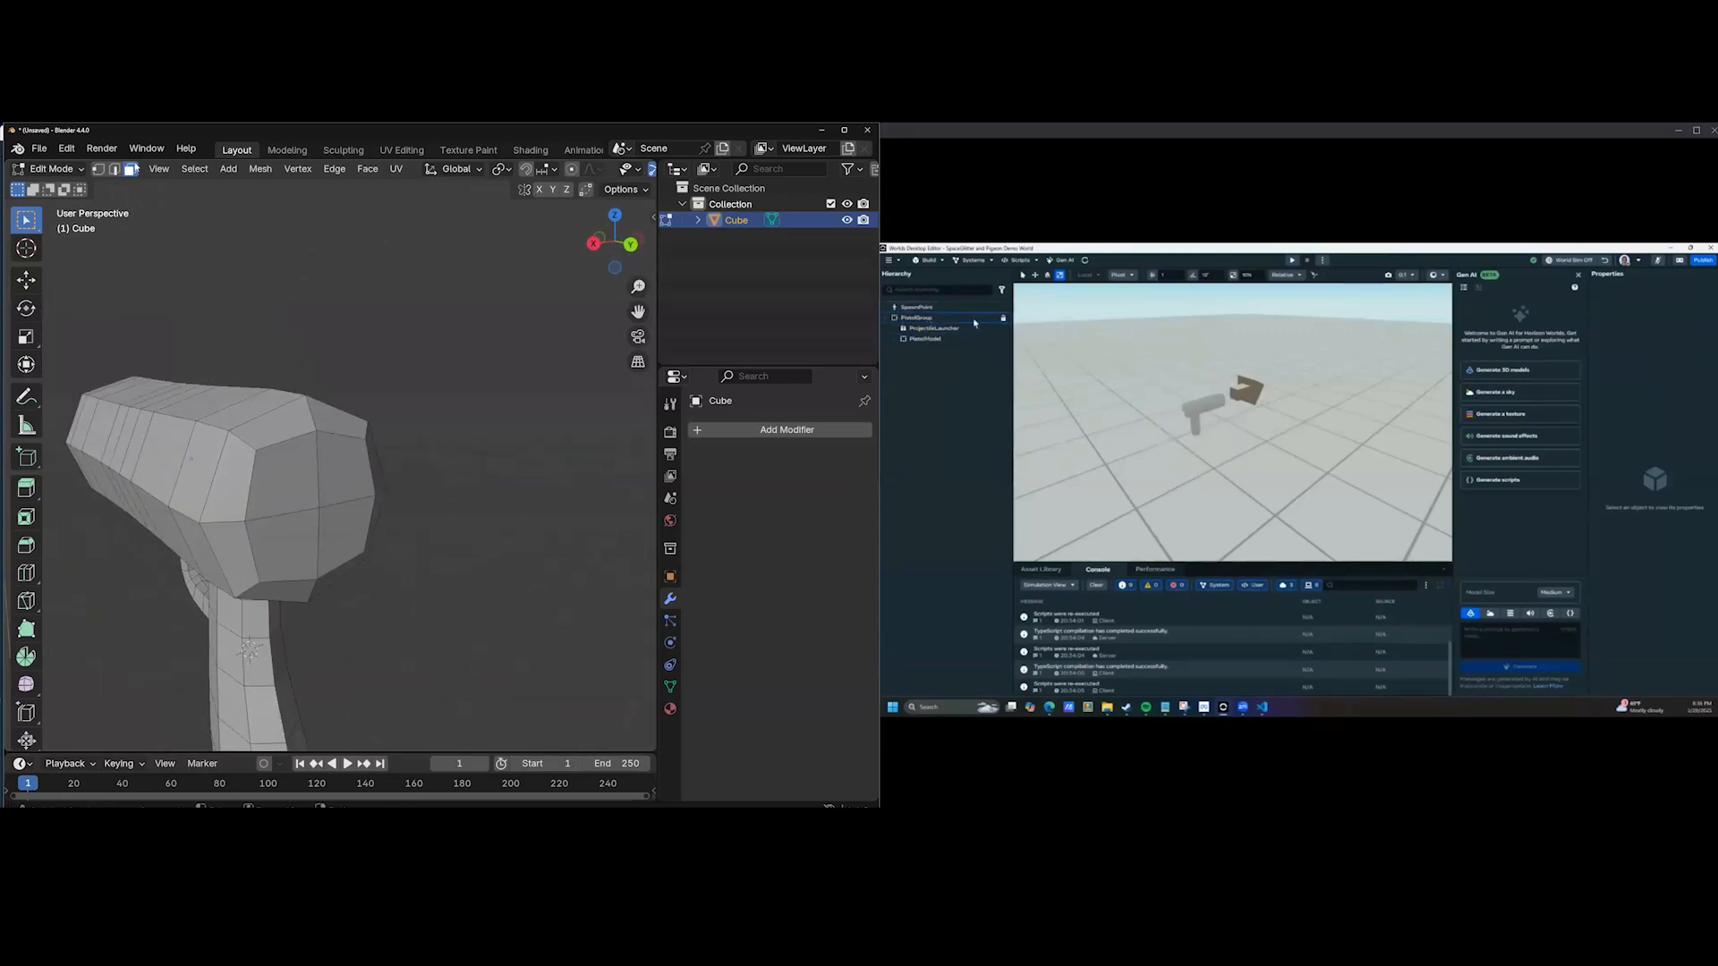
shift+click(335, 487)
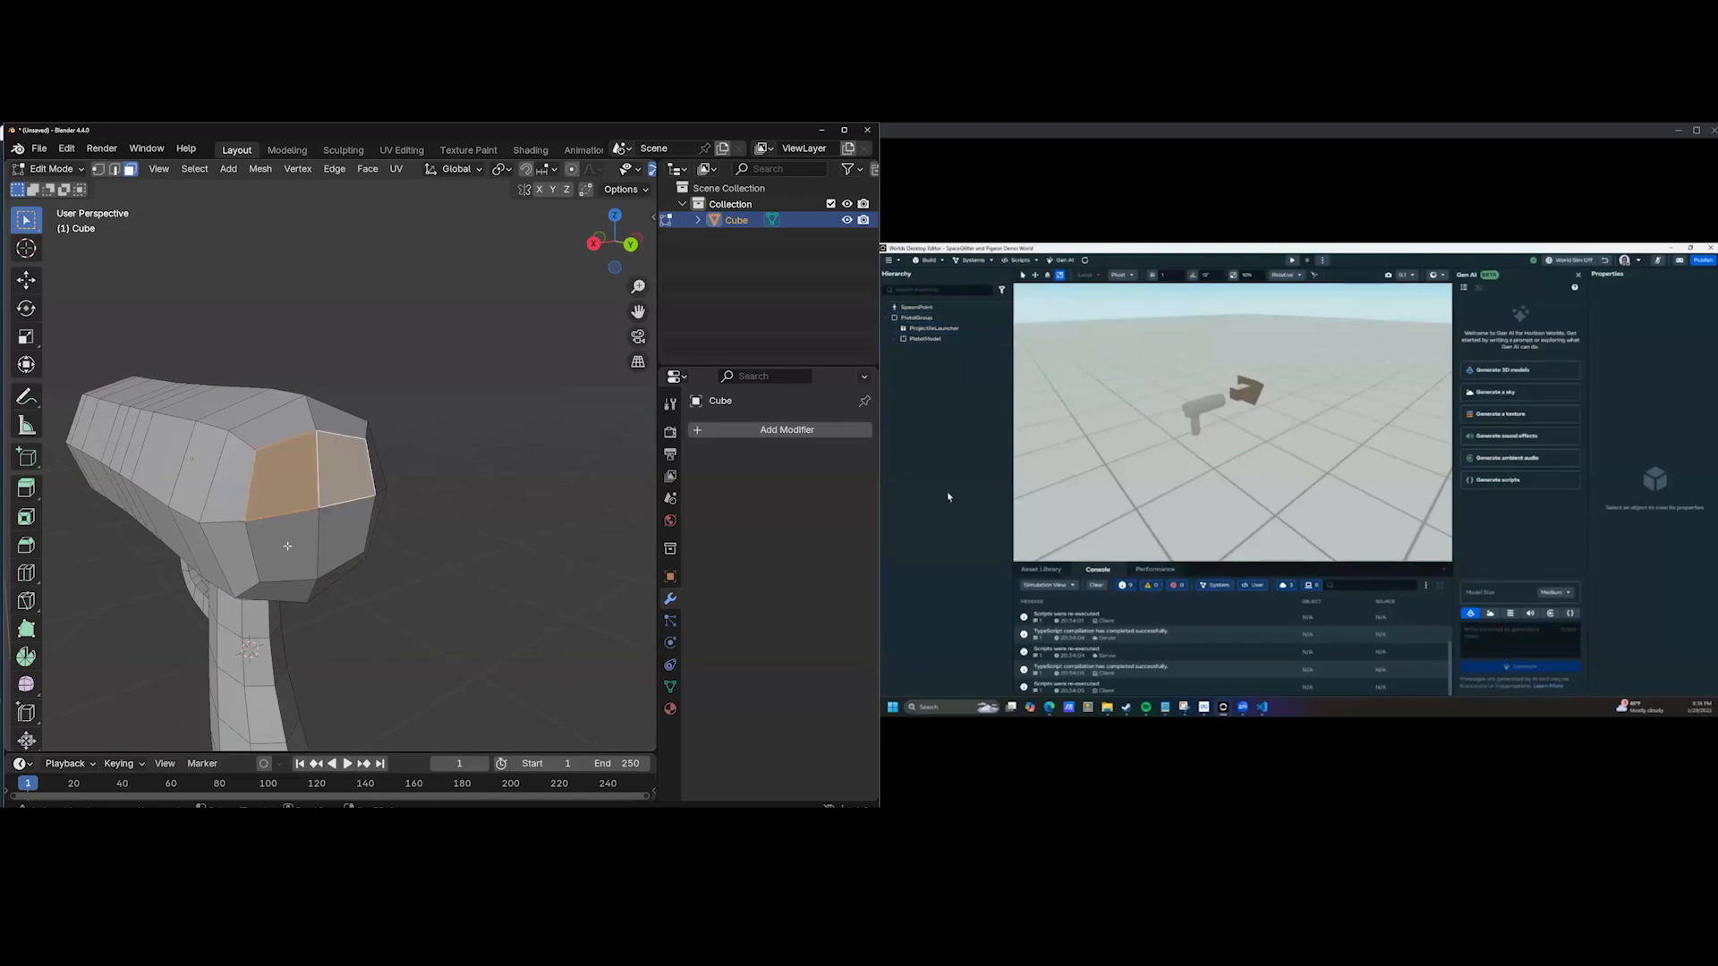
shift+click(287, 544)
shift+click(340, 544)
middle_drag(403, 562, 467, 534)
key(i)
click(394, 550)
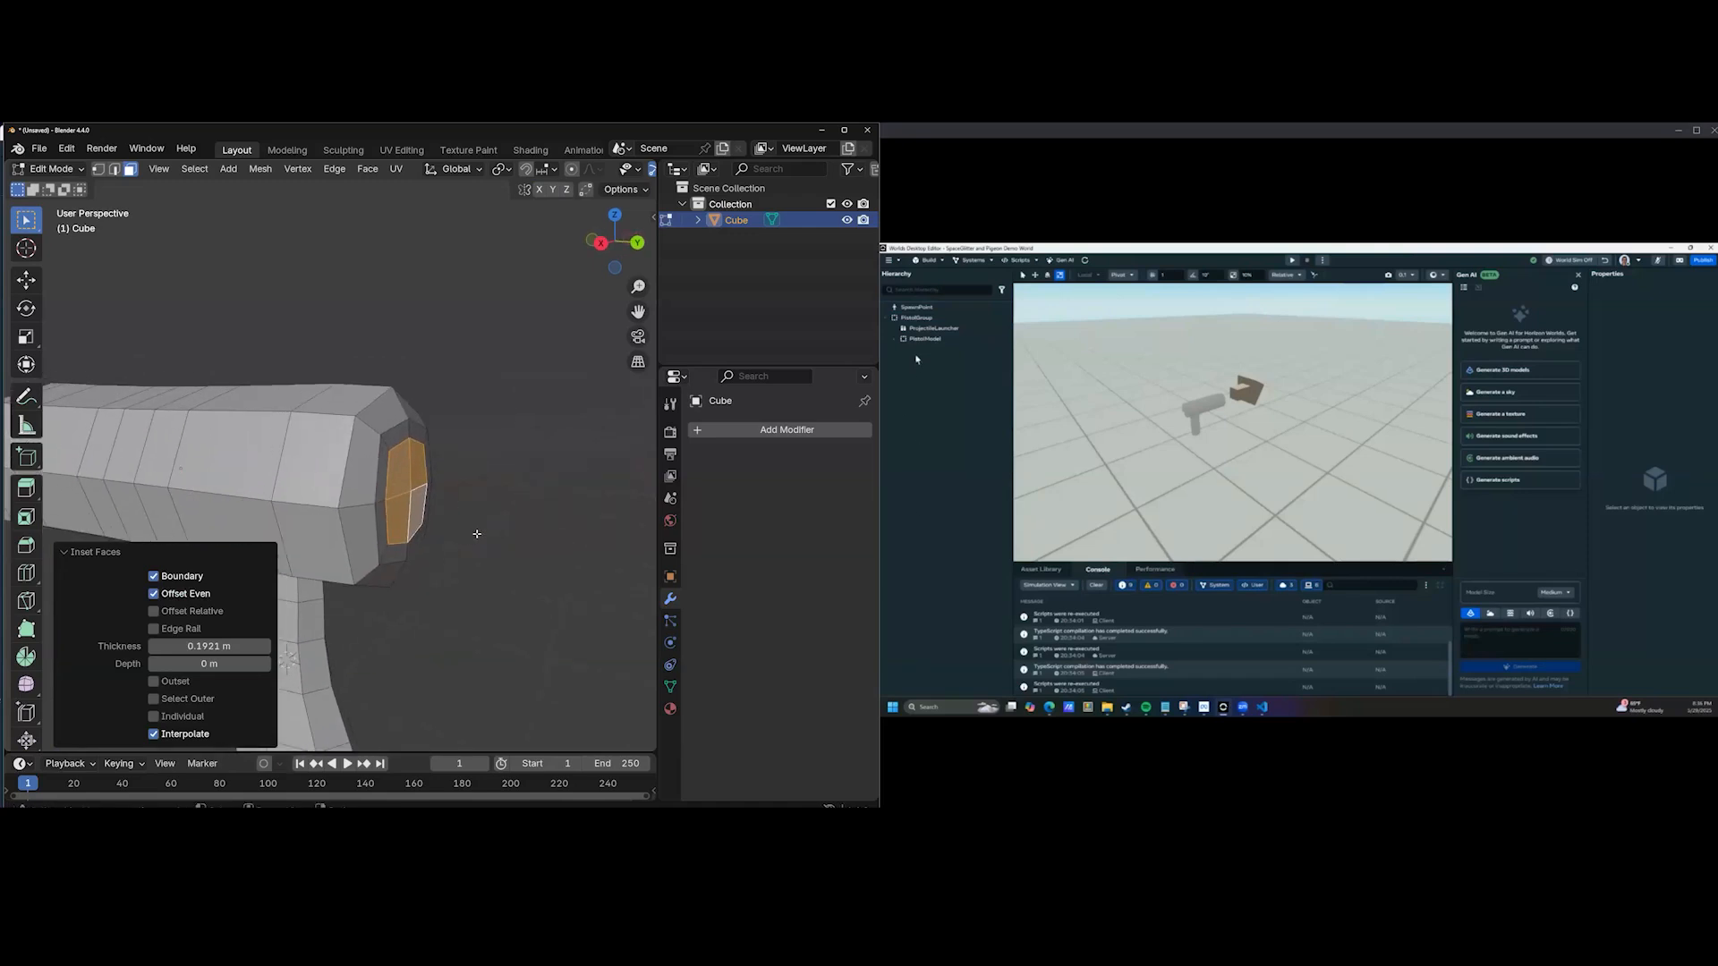
Extrude the inset rear faces by -0.003874 m along their normal and clear the selection.
key(e)
click(467, 527)
scroll(465, 535, down, 4)
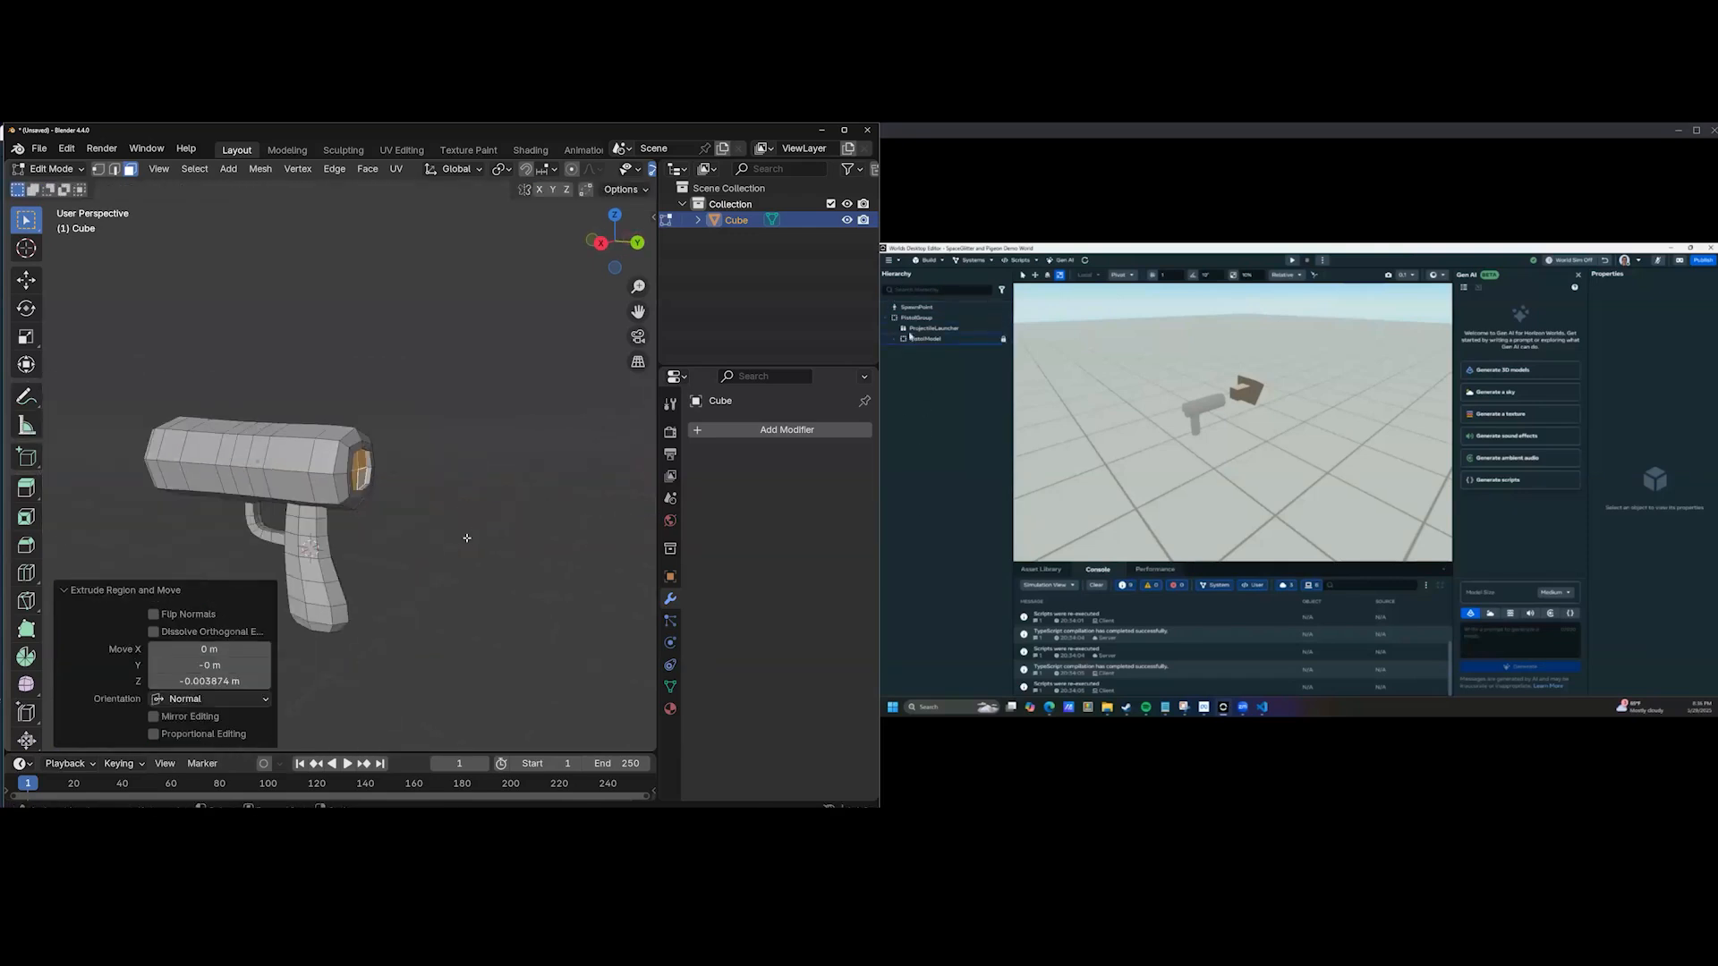
click(391, 564)
Select the upper faces along both sides and the top of the barrel from muzzle to rear.
middle_drag(497, 539, 258, 438)
scroll(410, 535, up, 5)
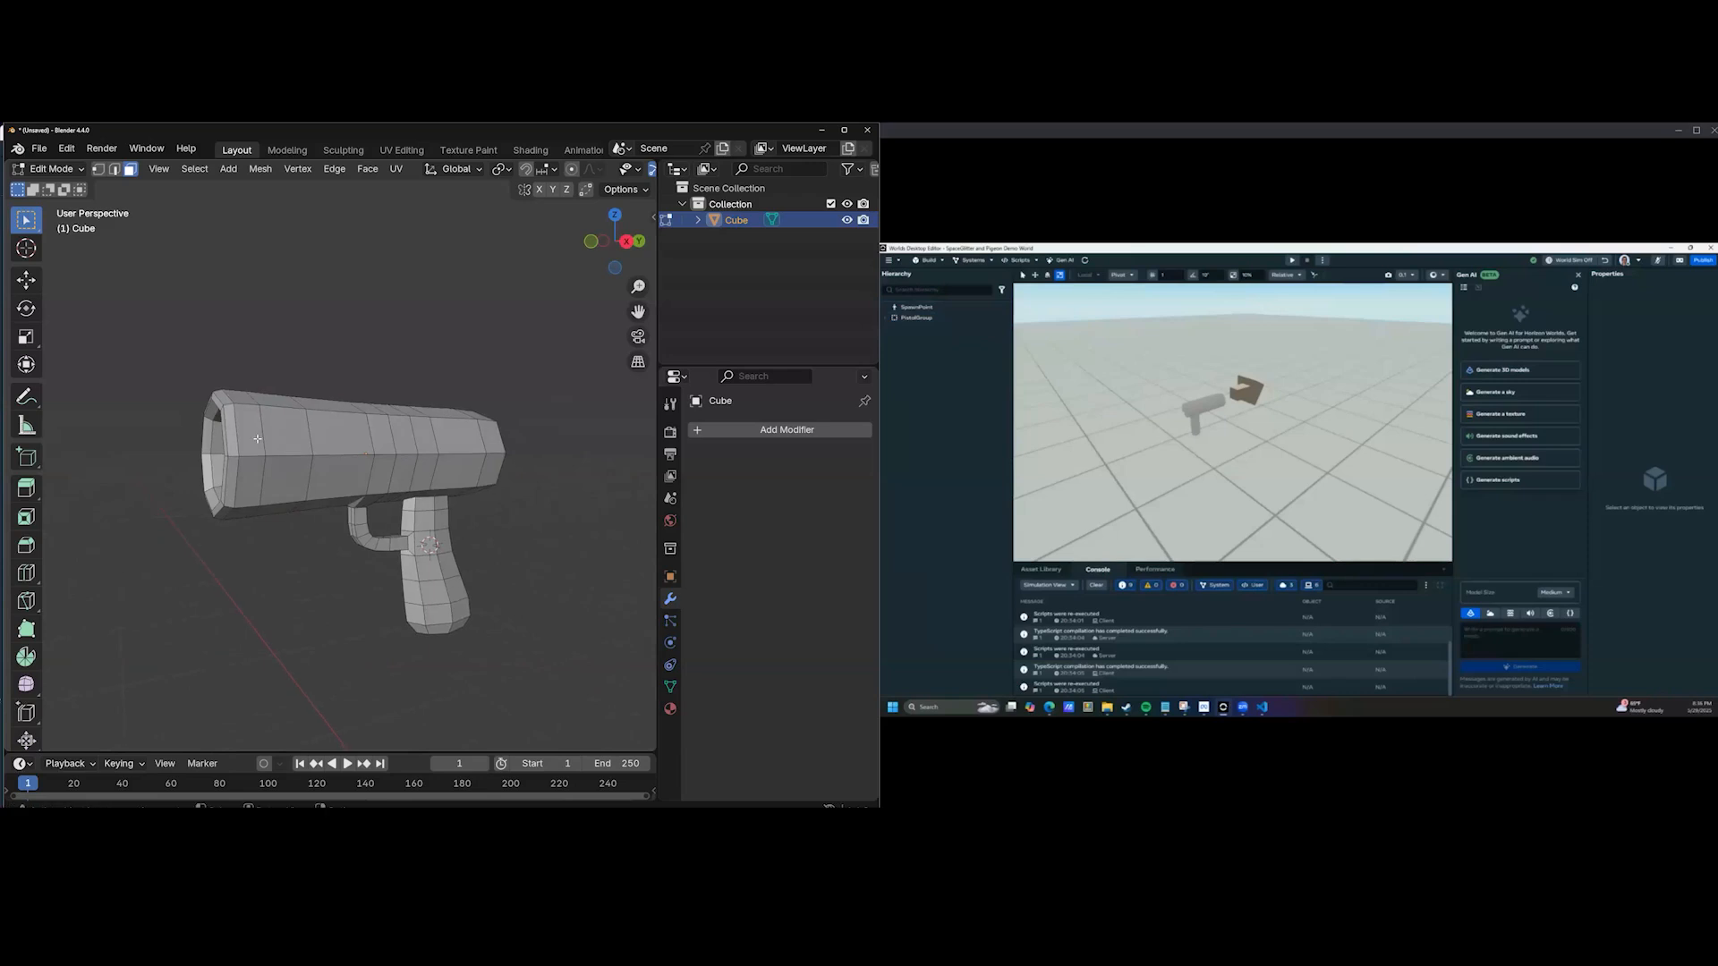
ctrl+click(260, 437)
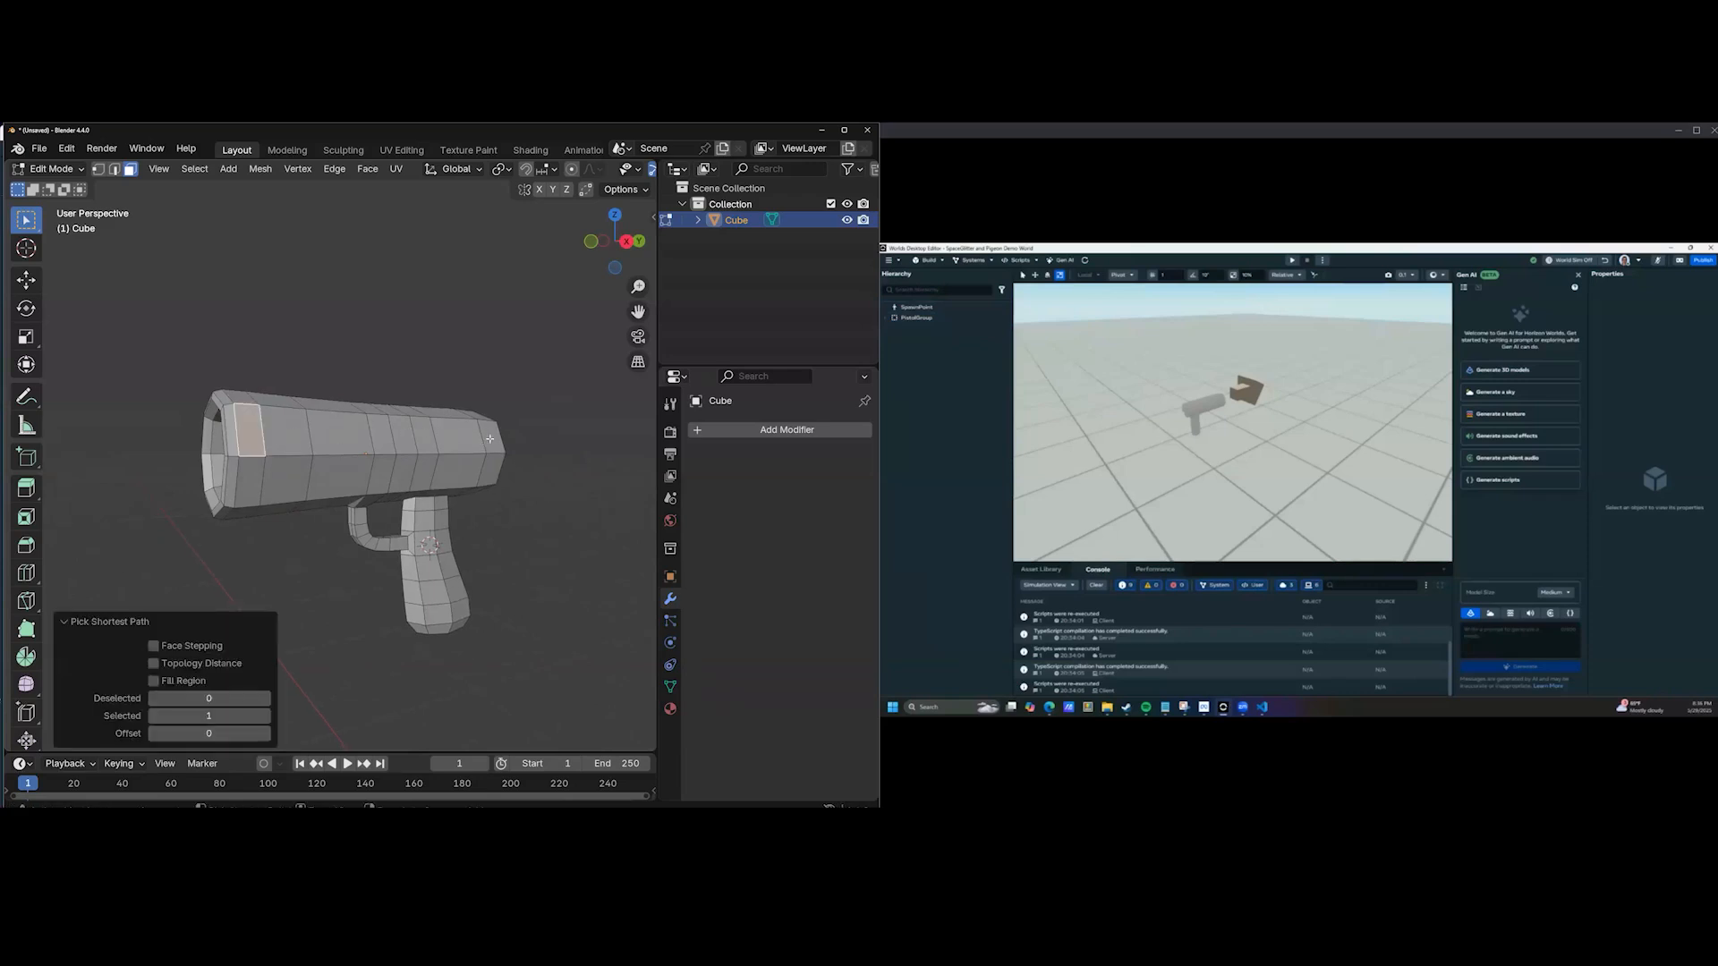
ctrl+click(489, 439)
middle_drag(490, 438, 359, 484)
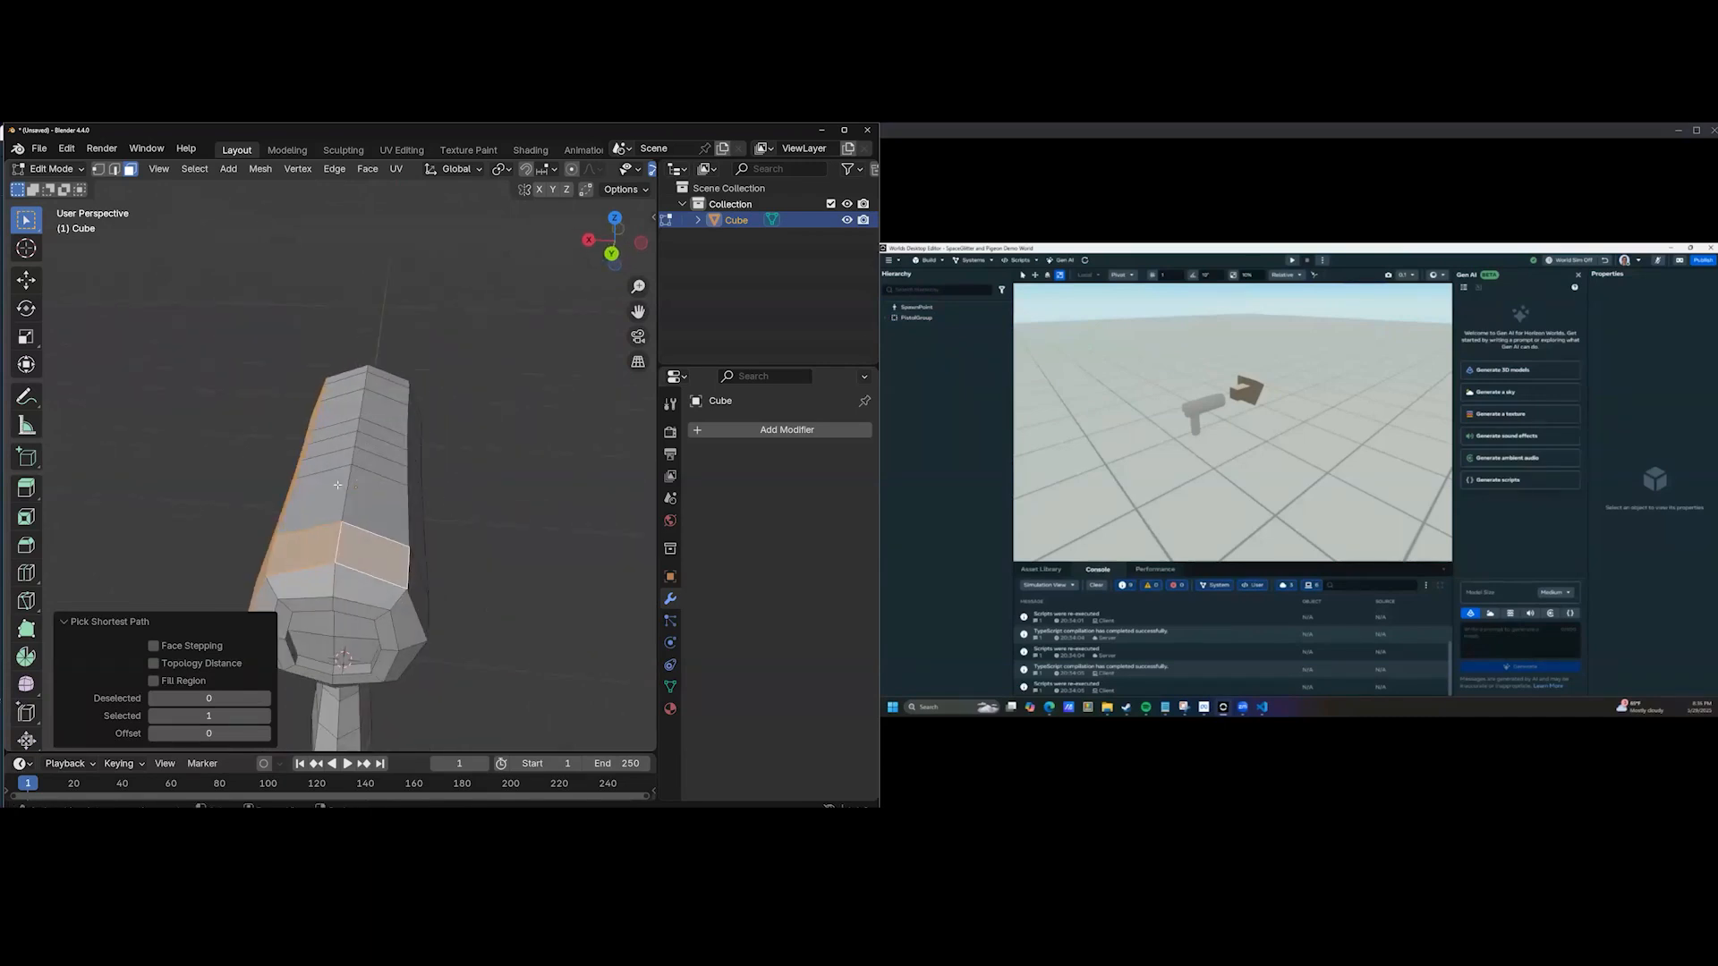
middle_drag(379, 523, 433, 444)
ctrl+click(283, 379)
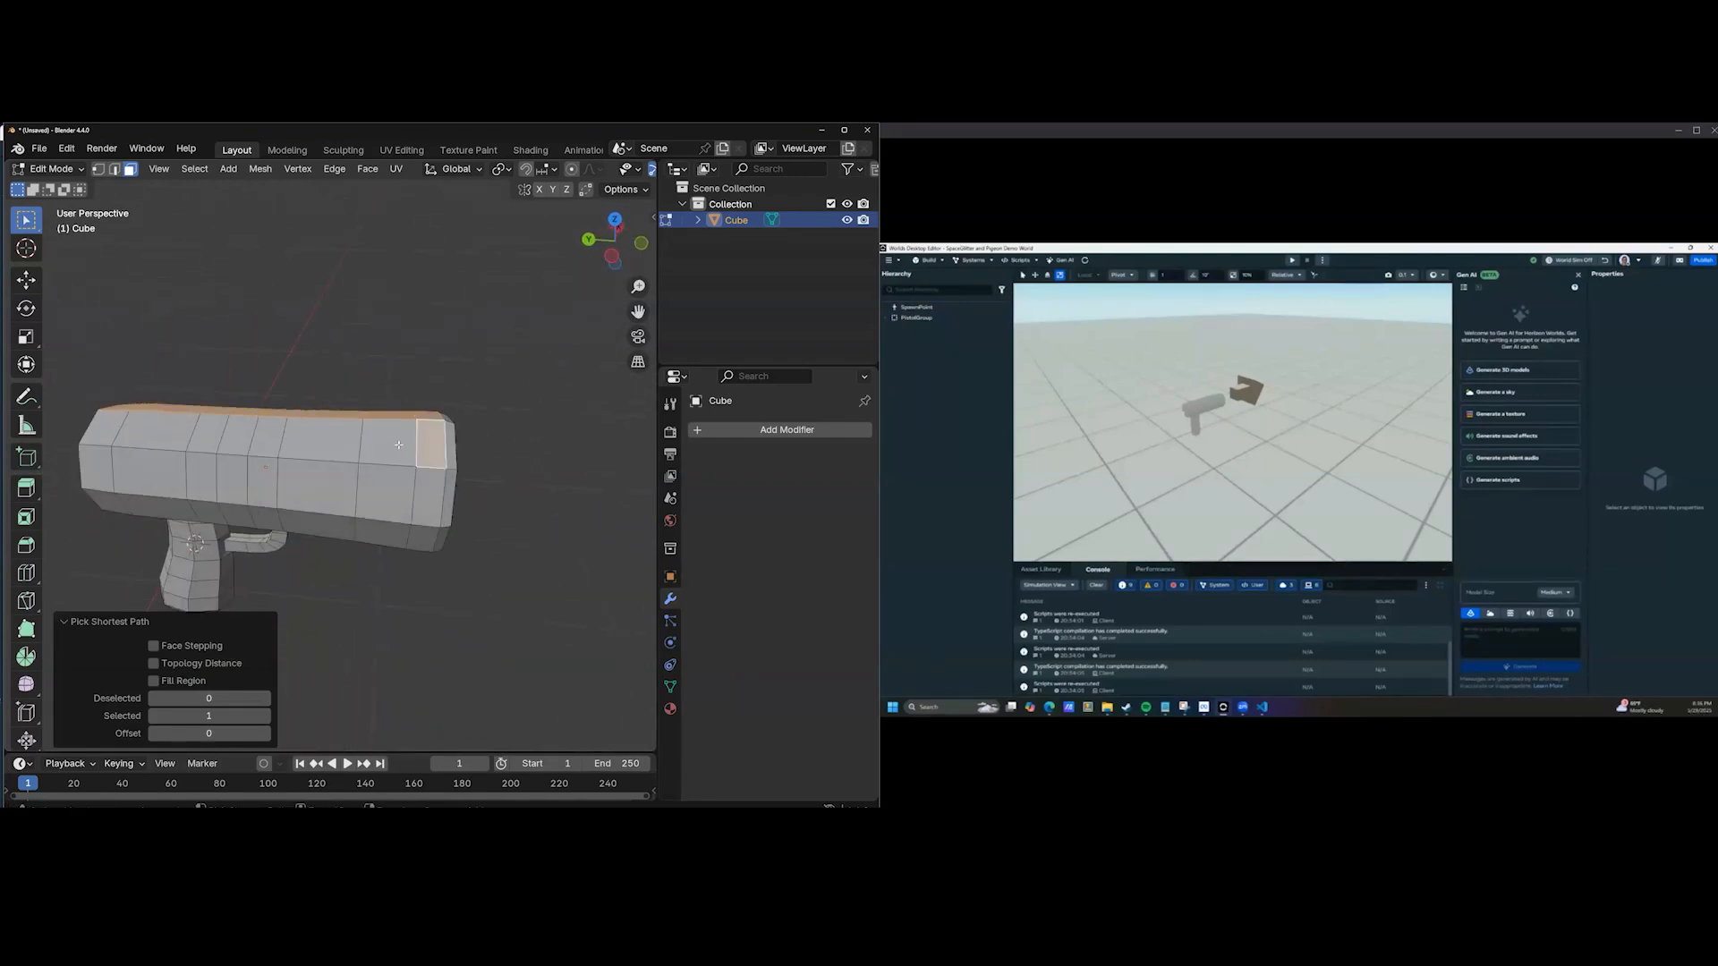
Extrude the selected upper barrel faces outward along their normals to form a raised slide.
middle_drag(181, 468, 222, 454)
middle_drag(365, 481, 416, 466)
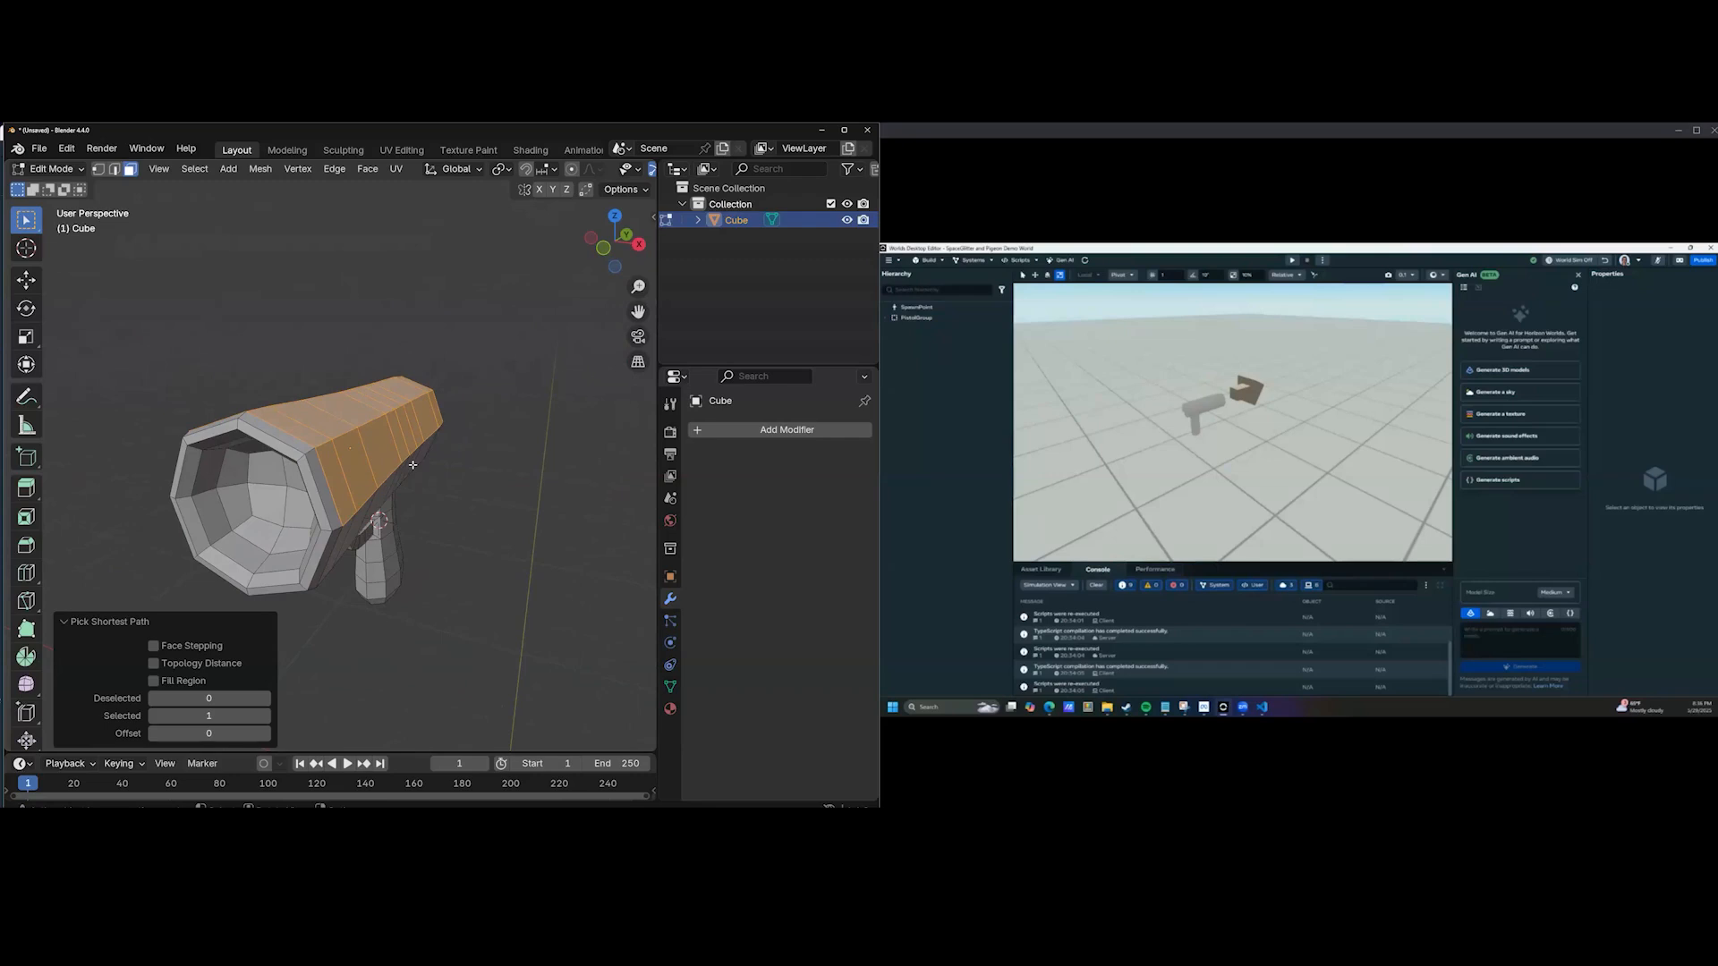
key(alt+e)
click(403, 480)
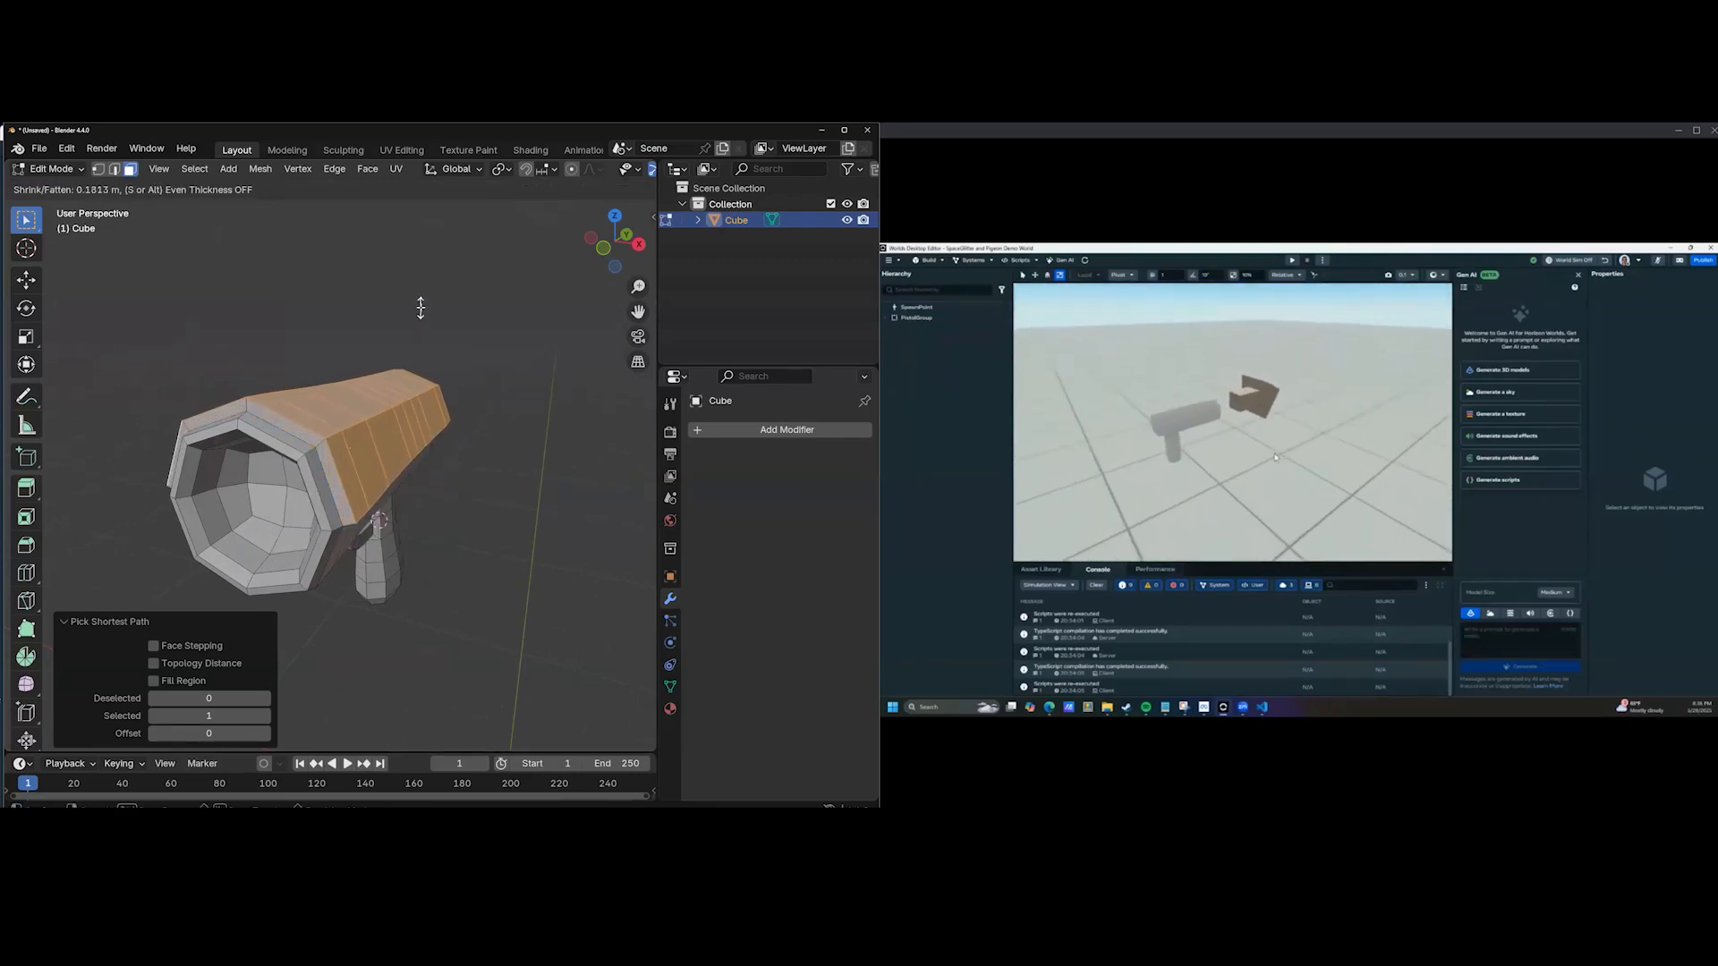
click(439, 447)
Select the row of rear side faces on the barrel above the grip.
middle_drag(440, 446, 381, 444)
click(381, 444)
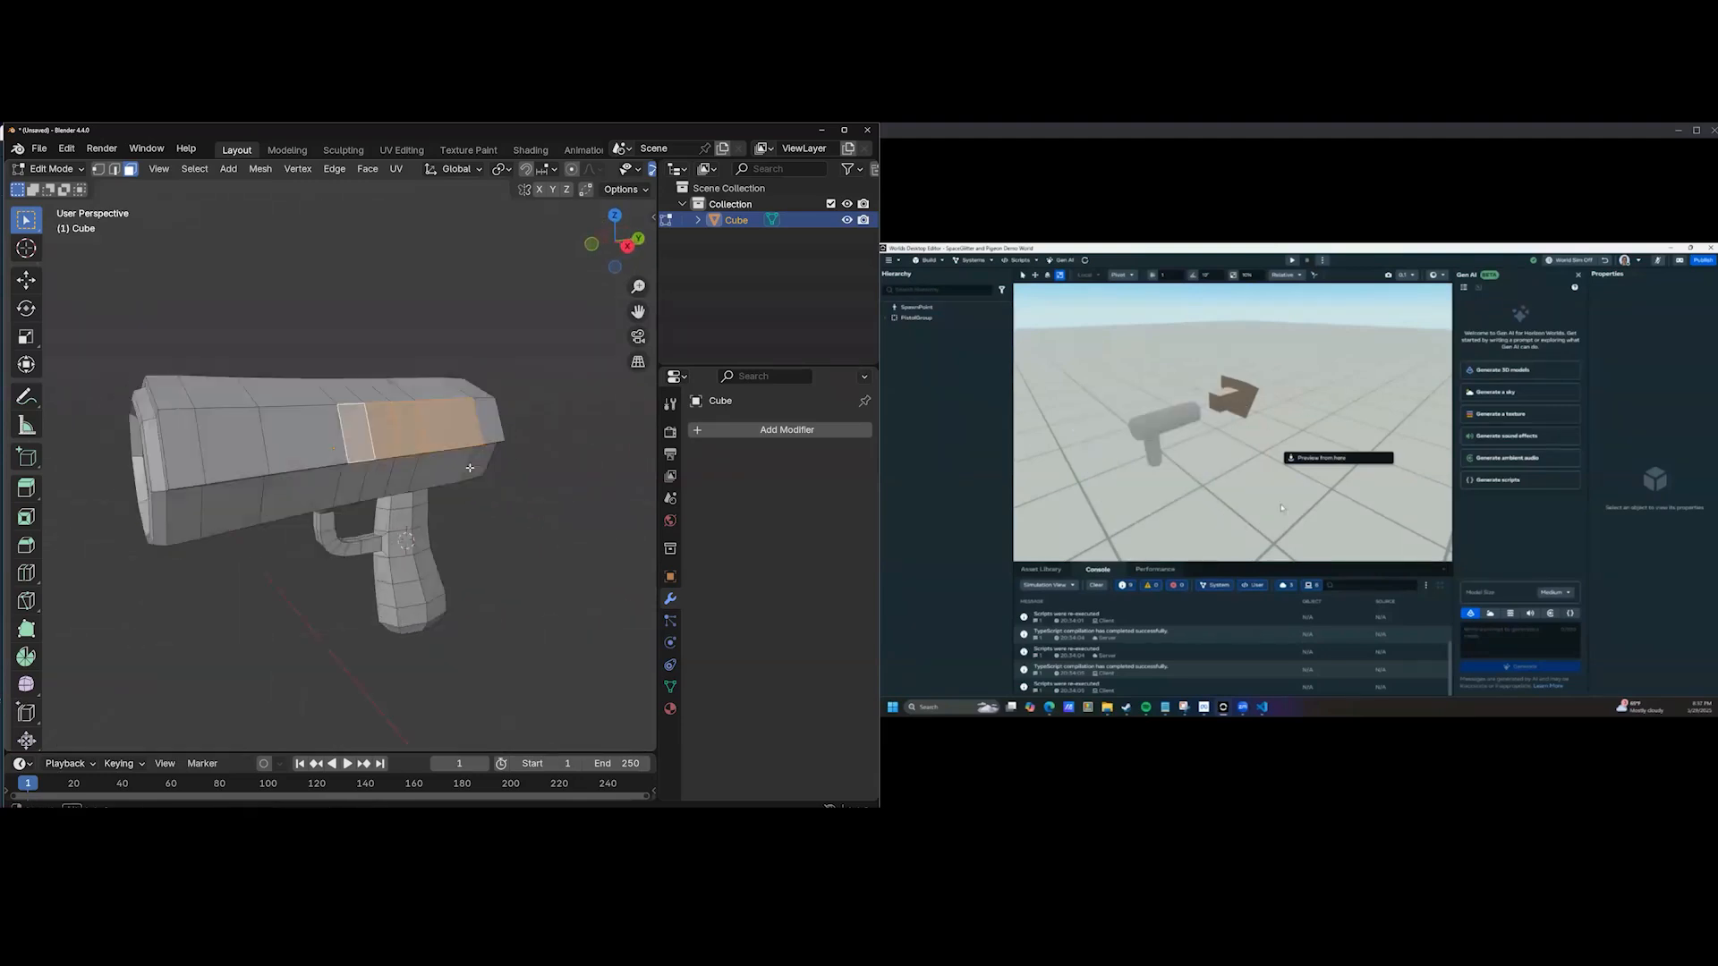
middle_drag(391, 478, 428, 443)
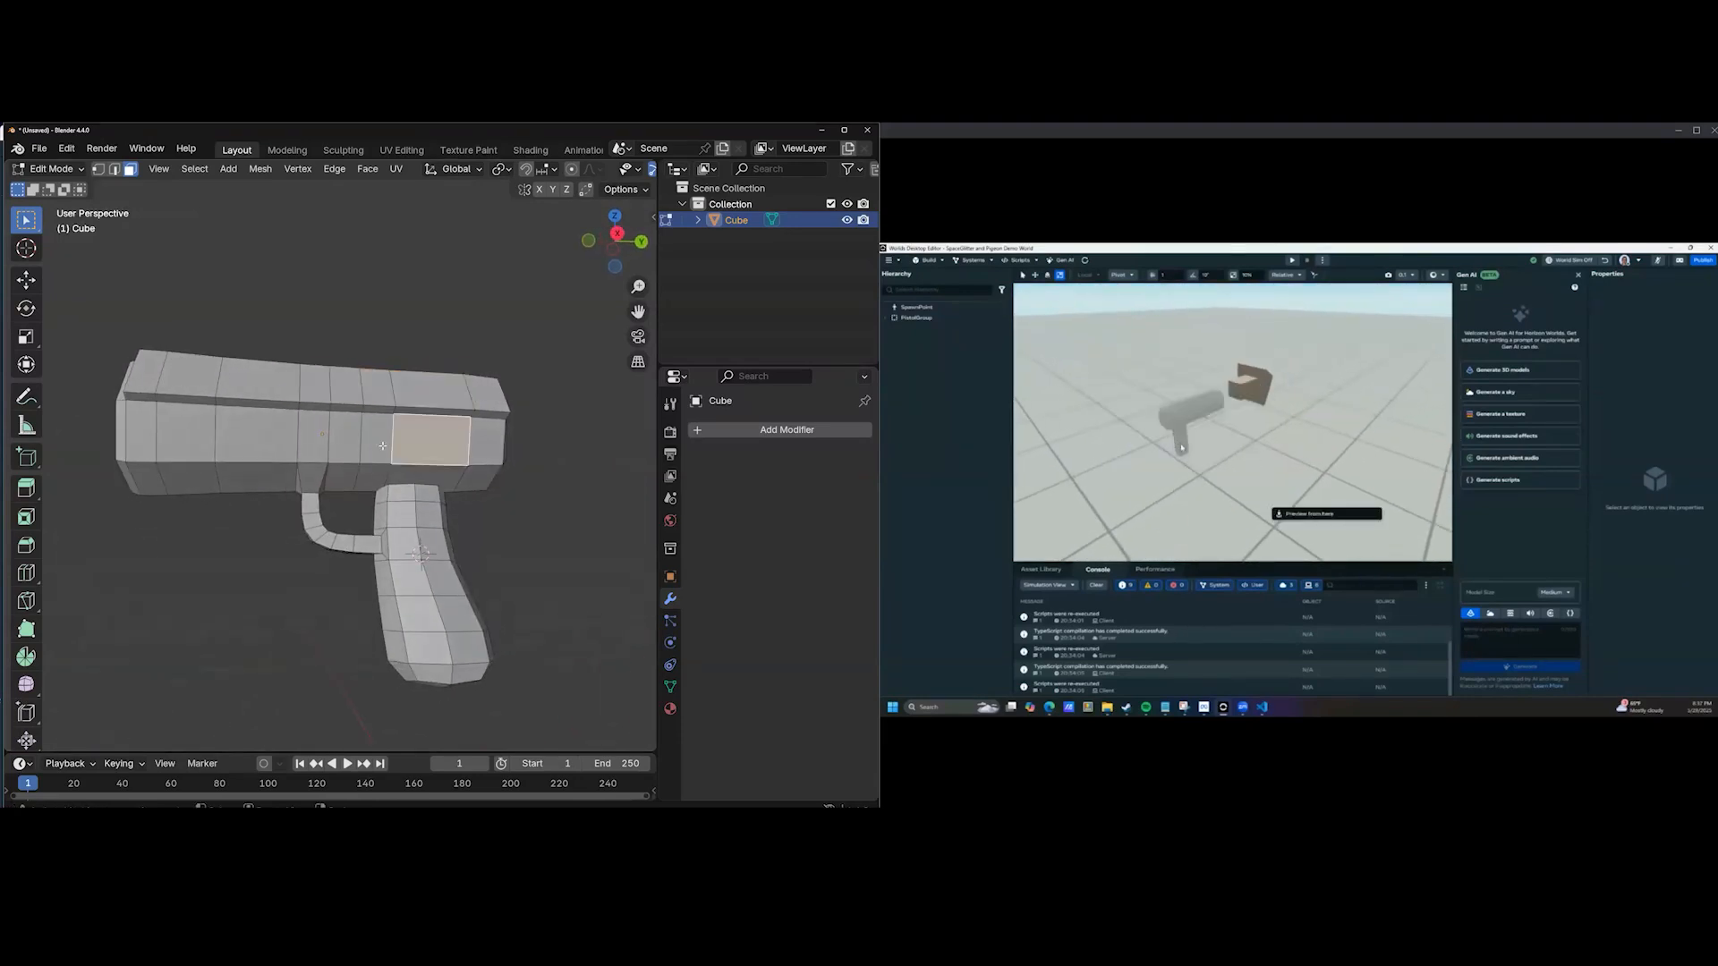
Inset the row of side faces near the muzzle of the pistol barrel by about 0.16 m.
shift+click(342, 442)
shift+click(312, 441)
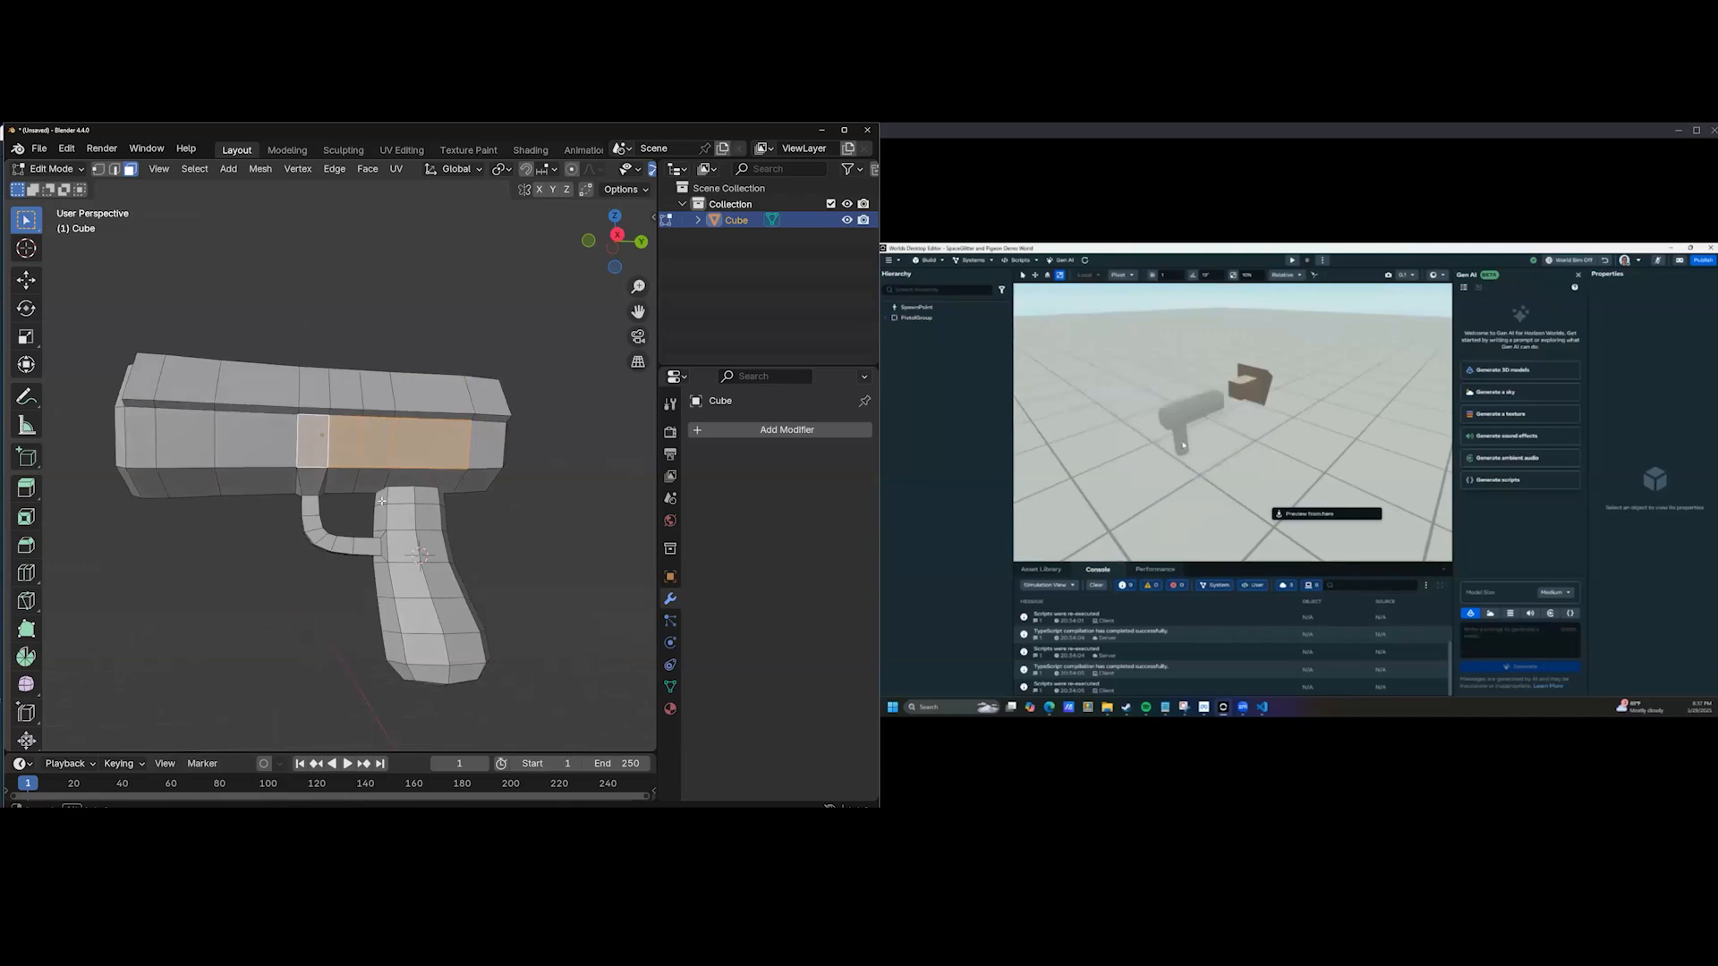
middle_drag(389, 483, 414, 514)
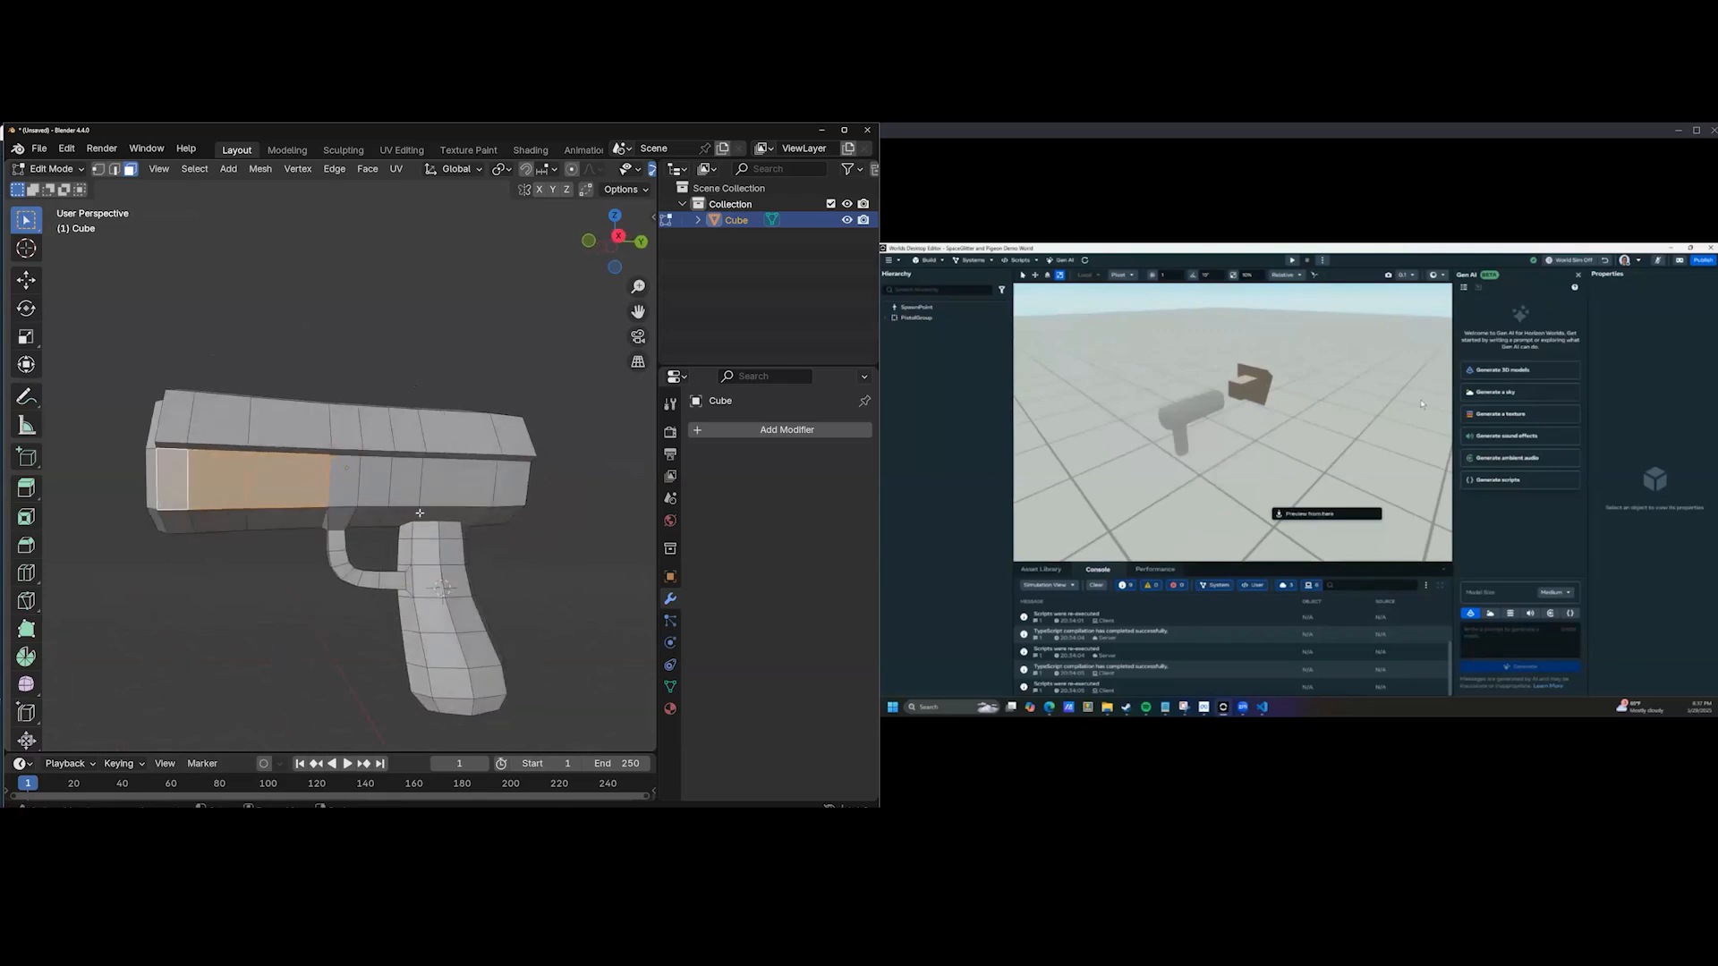
mouse_move(272, 509)
middle_down()
mouse_move(479, 486)
mouse_move(197, 524)
mouse_move(266, 540)
middle_up()
middle_drag(380, 533, 425, 580)
key(i)
click(478, 582)
Extrude the inset side faces inward along their normals to form a recessed panel.
key(alt+e)
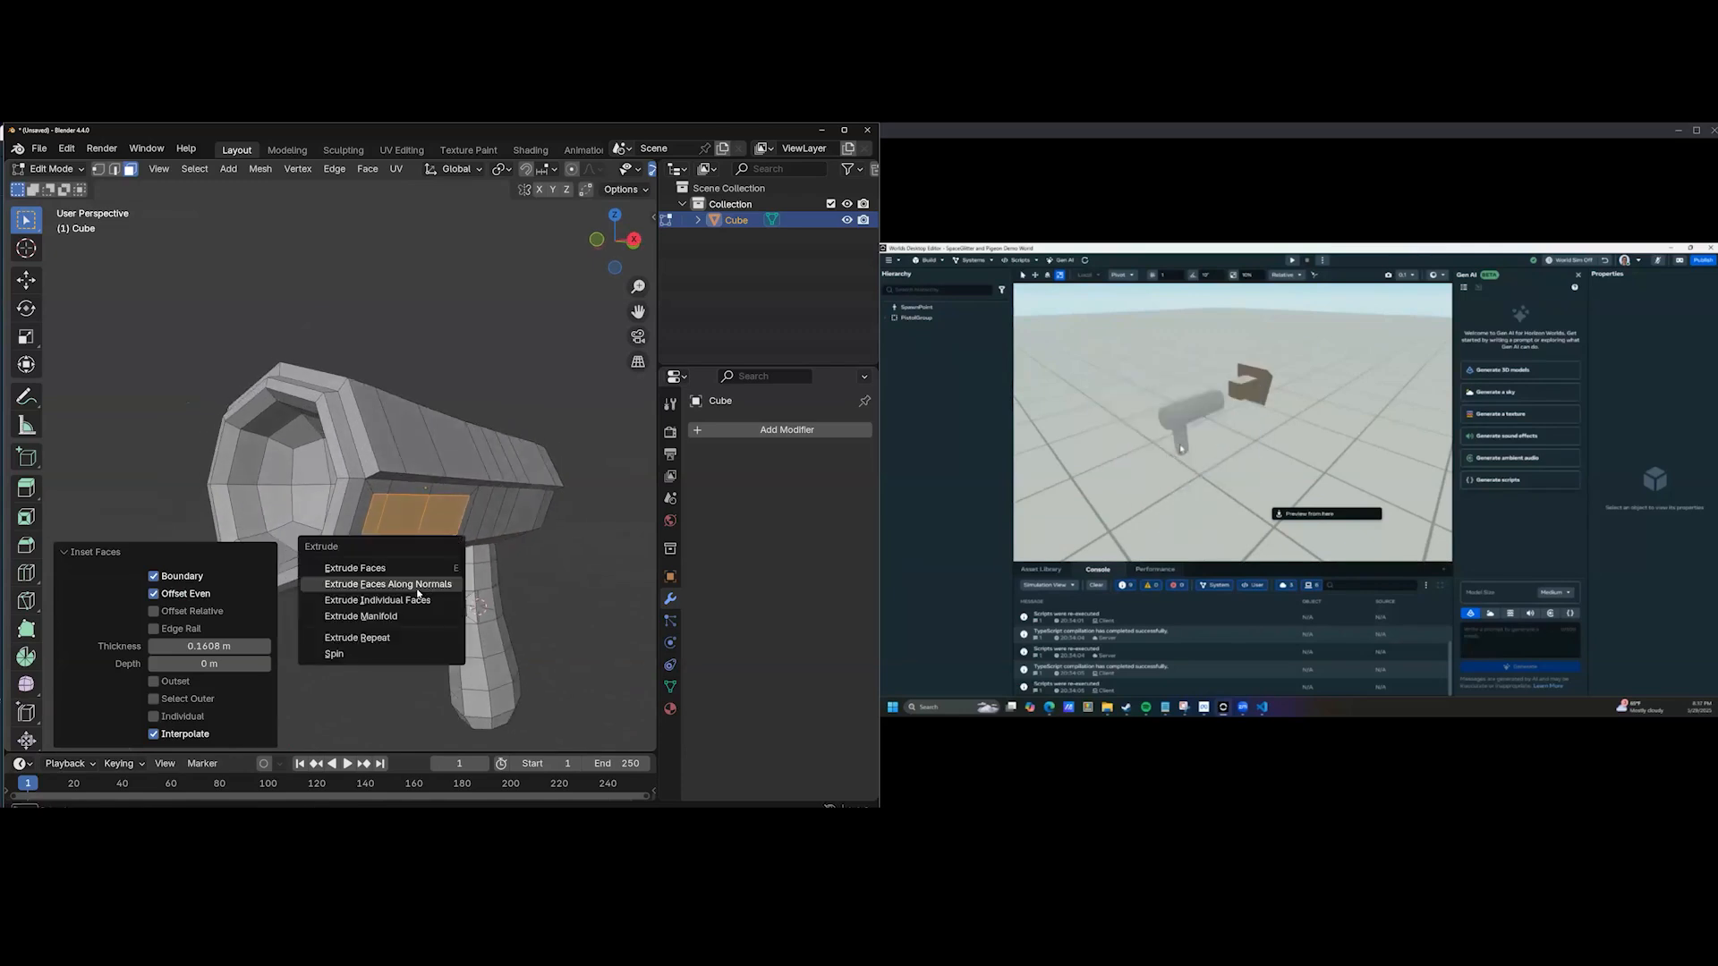
click(413, 584)
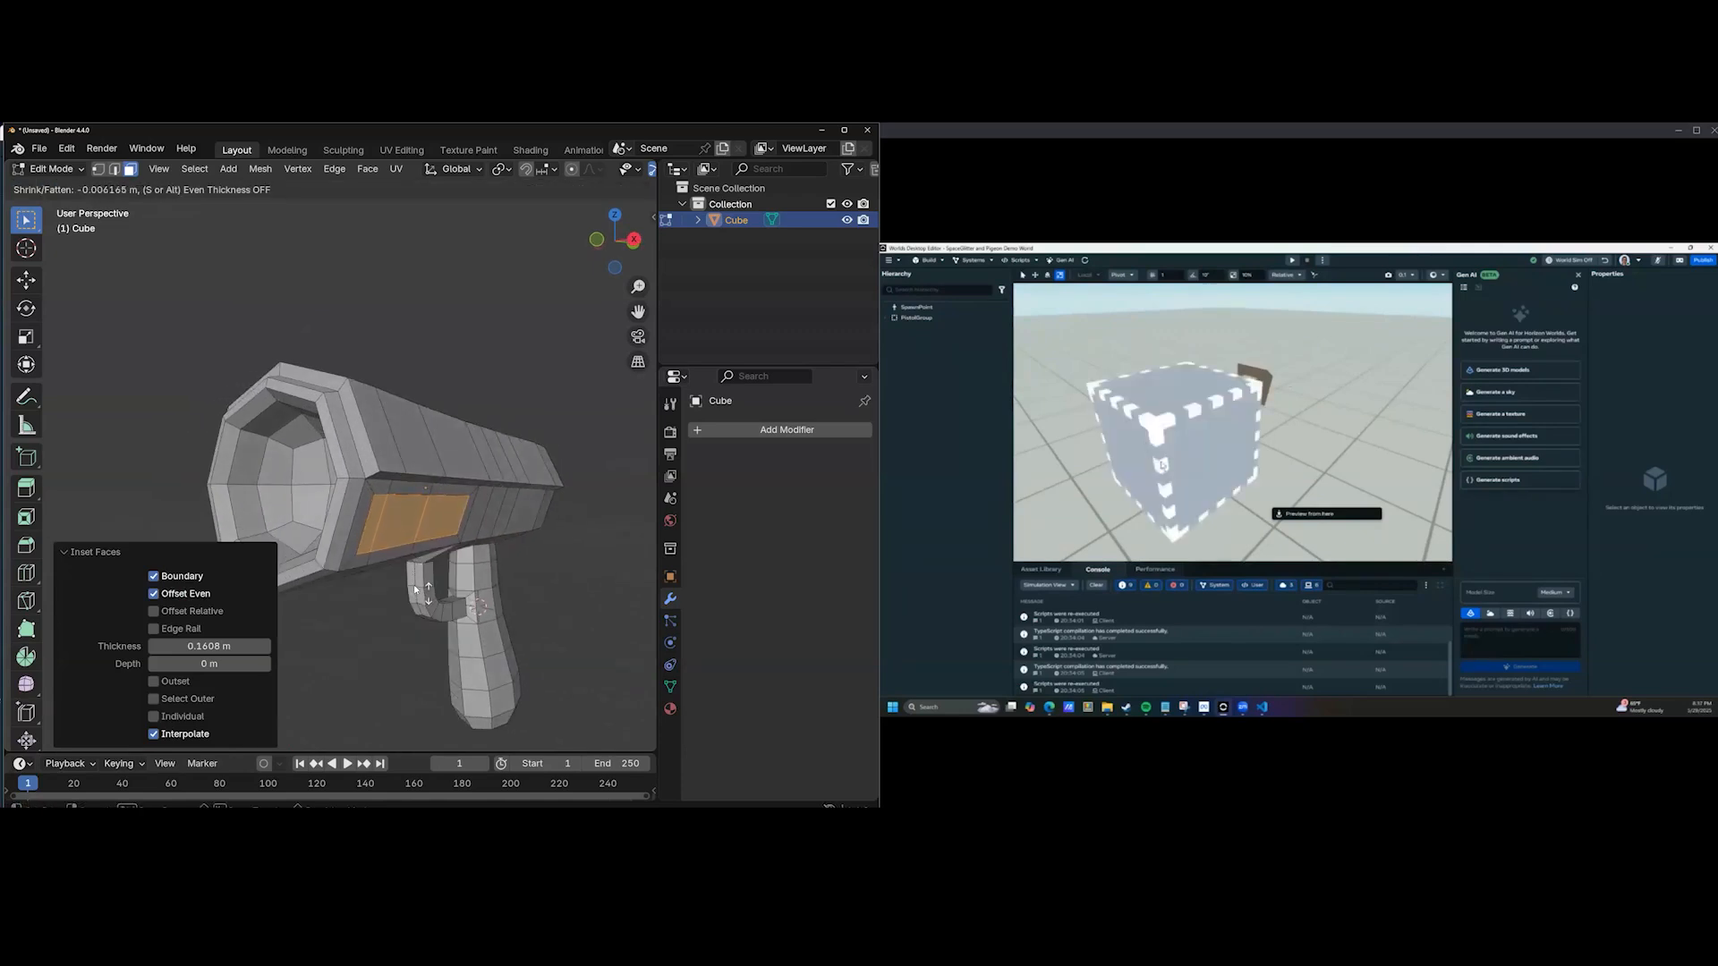
click(475, 721)
Inset the two adjoining faces on top of the barrel near its rear end by about 0.28 m.
middle_drag(475, 721, 404, 560)
click(410, 549)
shift+click(349, 554)
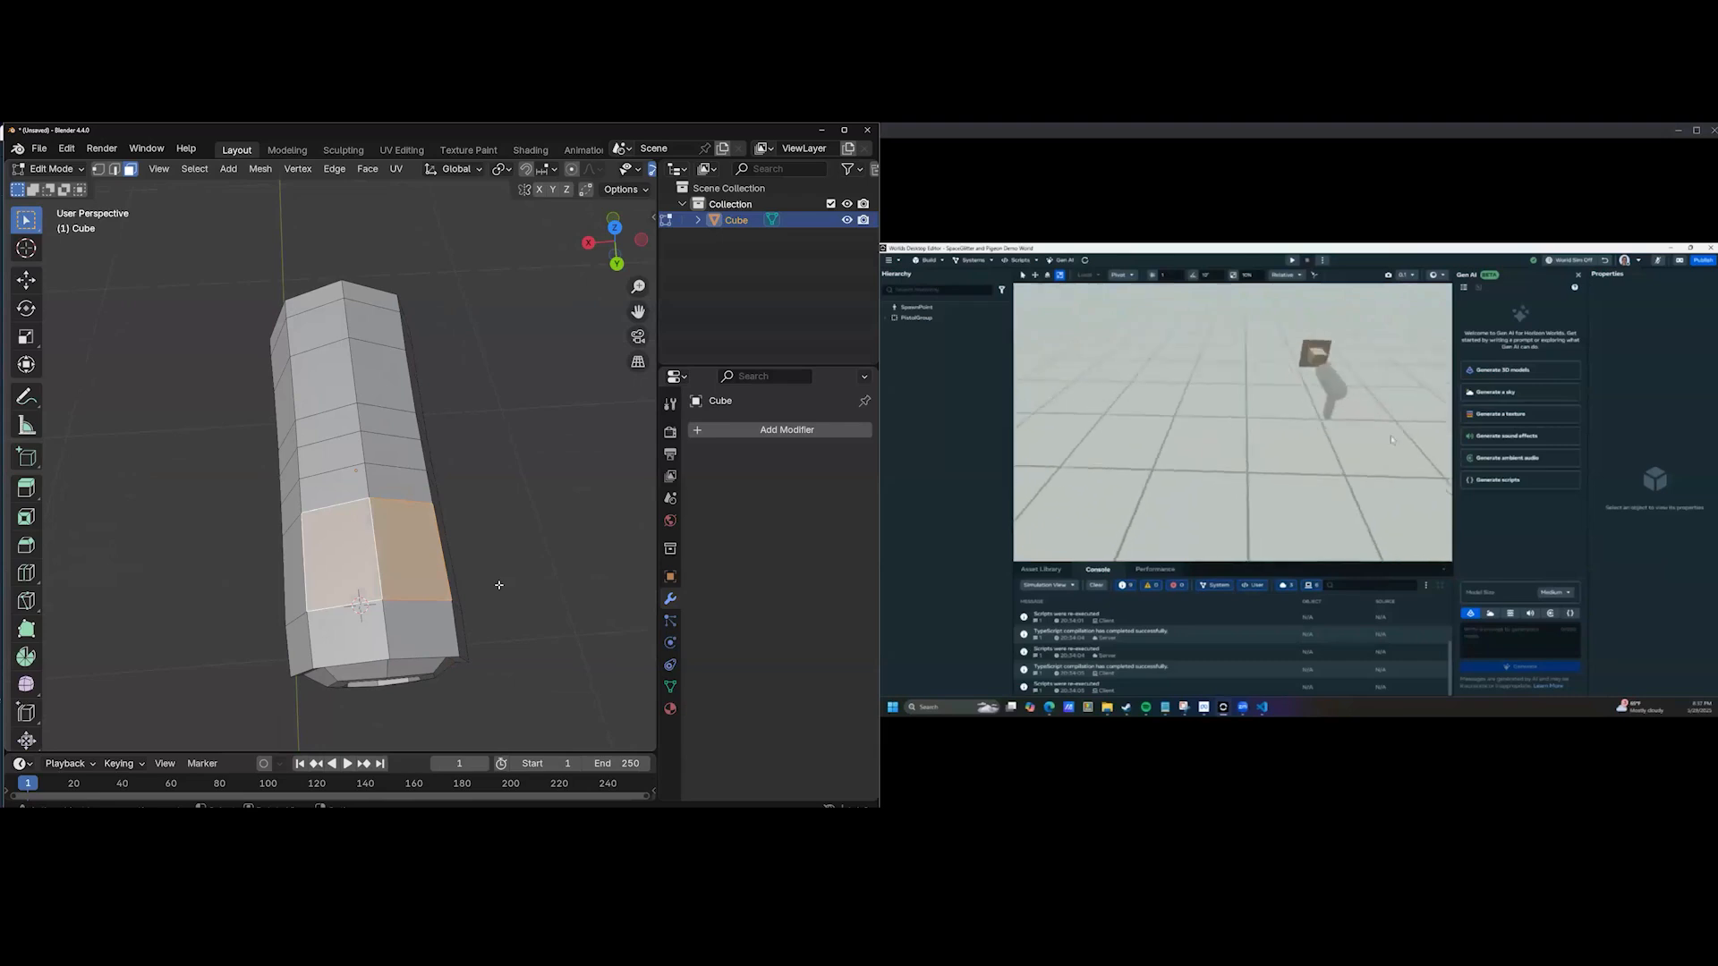
key(i)
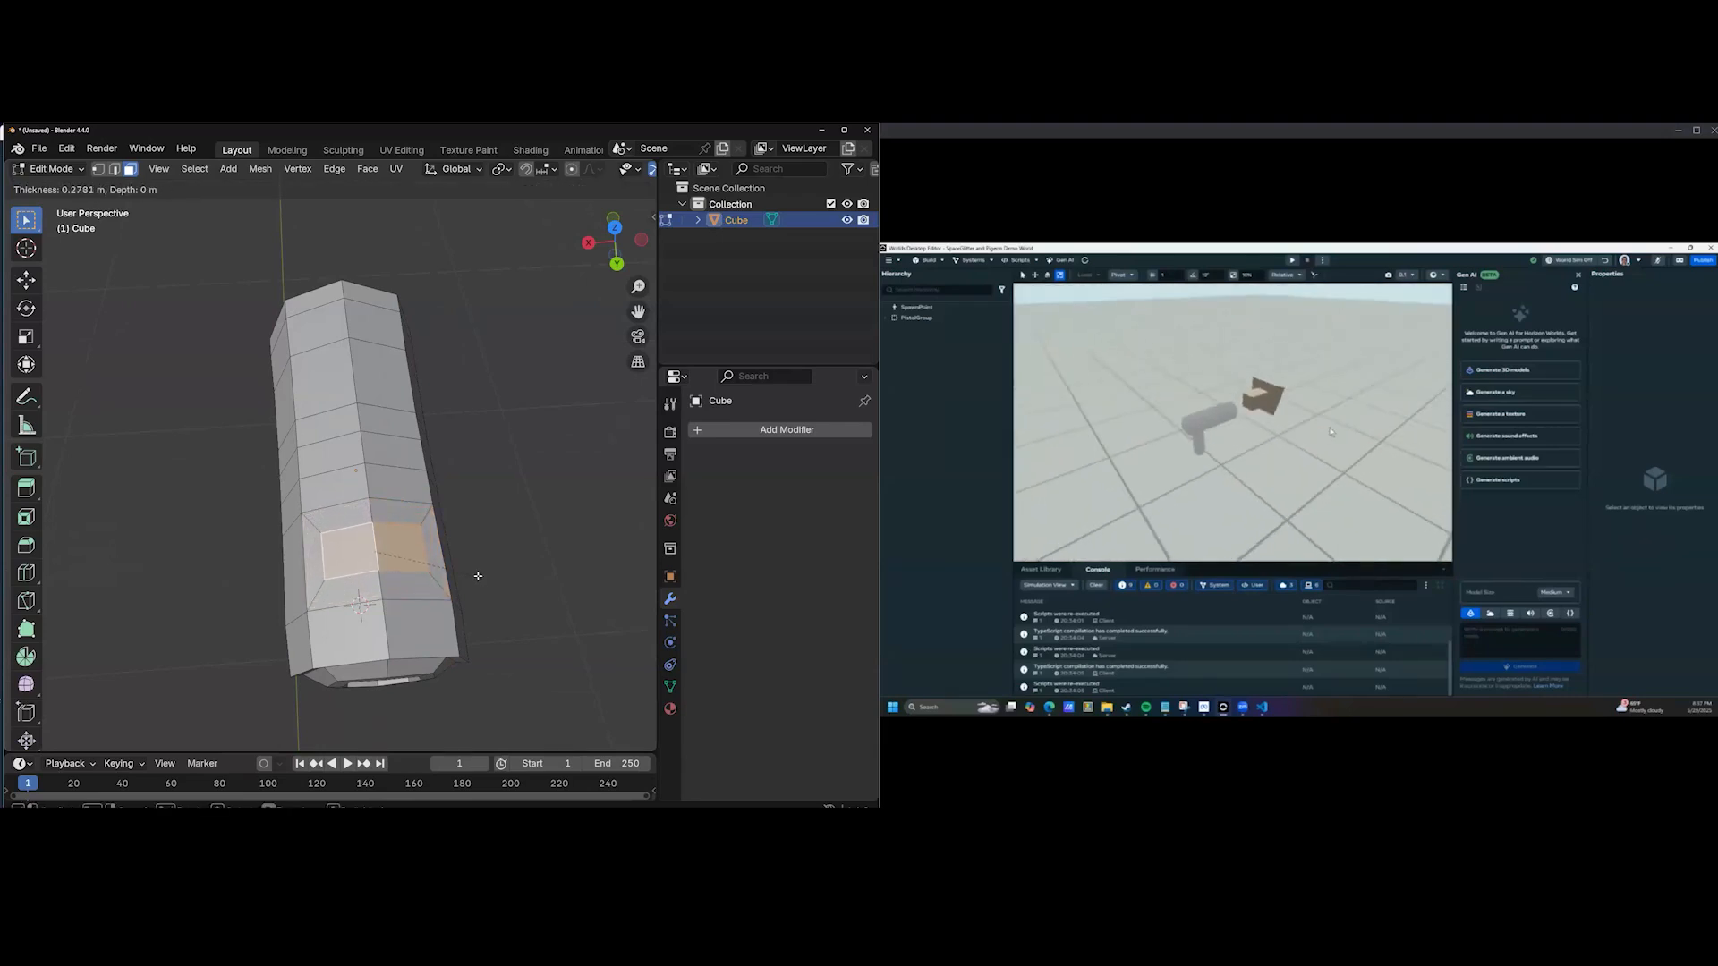
click(477, 572)
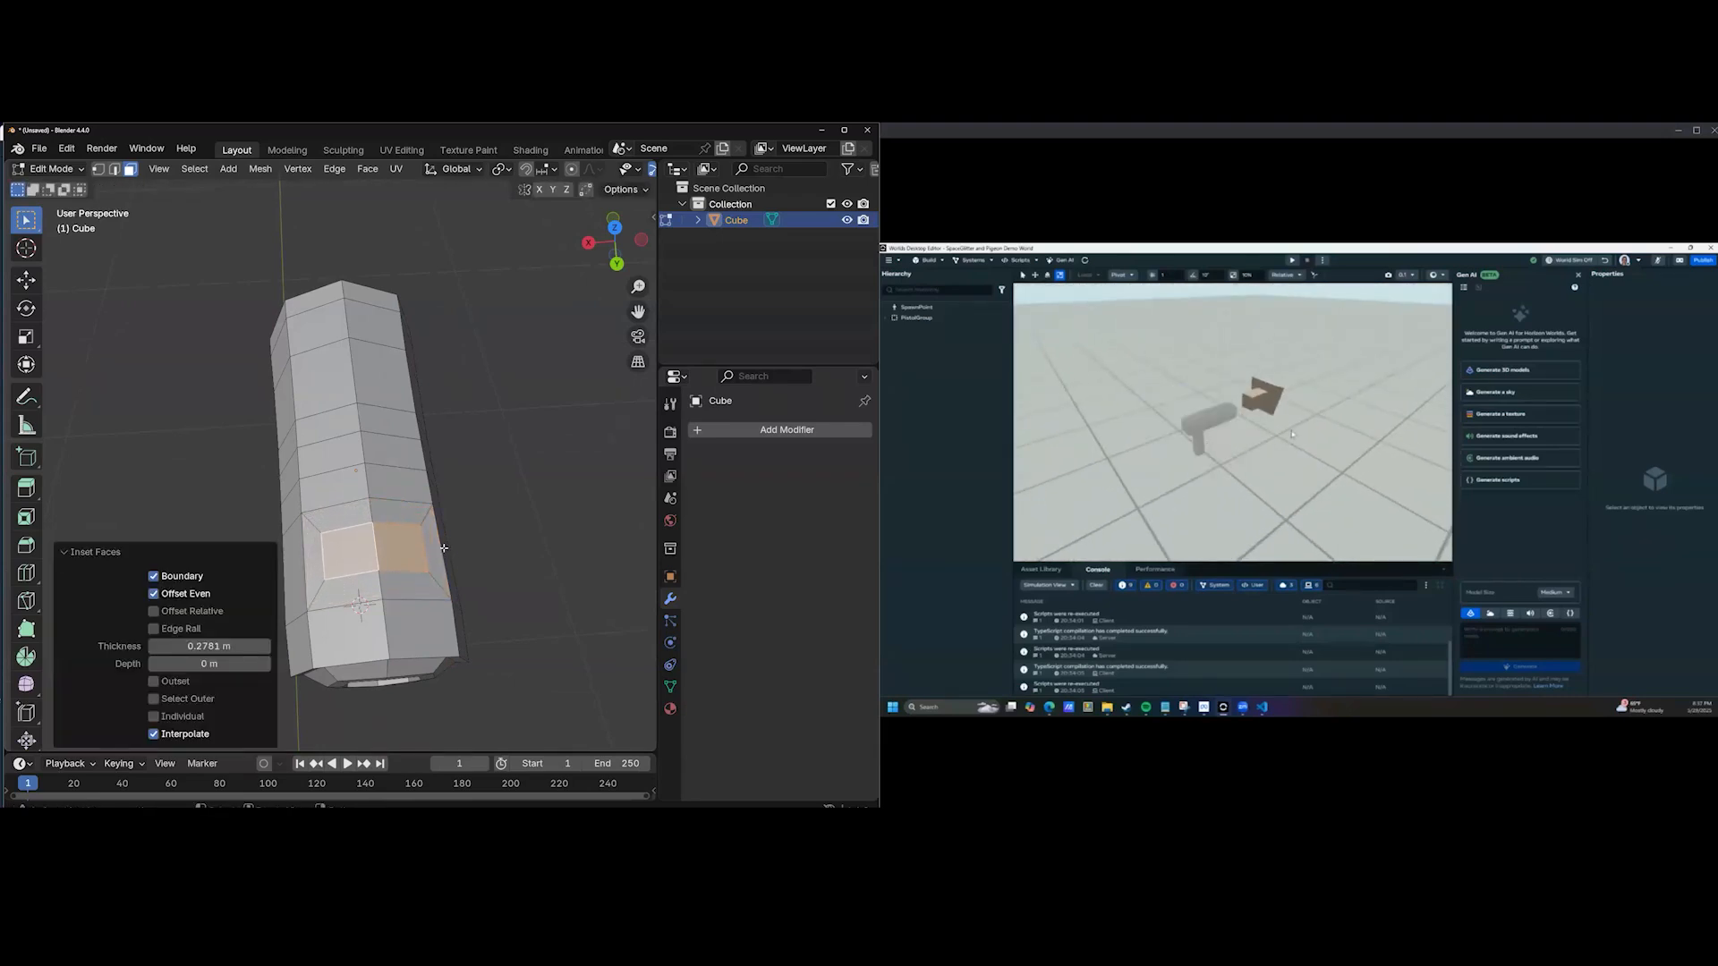
Narrow the inset top faces to about 0.53 along X and flatten them with a Z scale of 0.
middle_drag(443, 547, 475, 543)
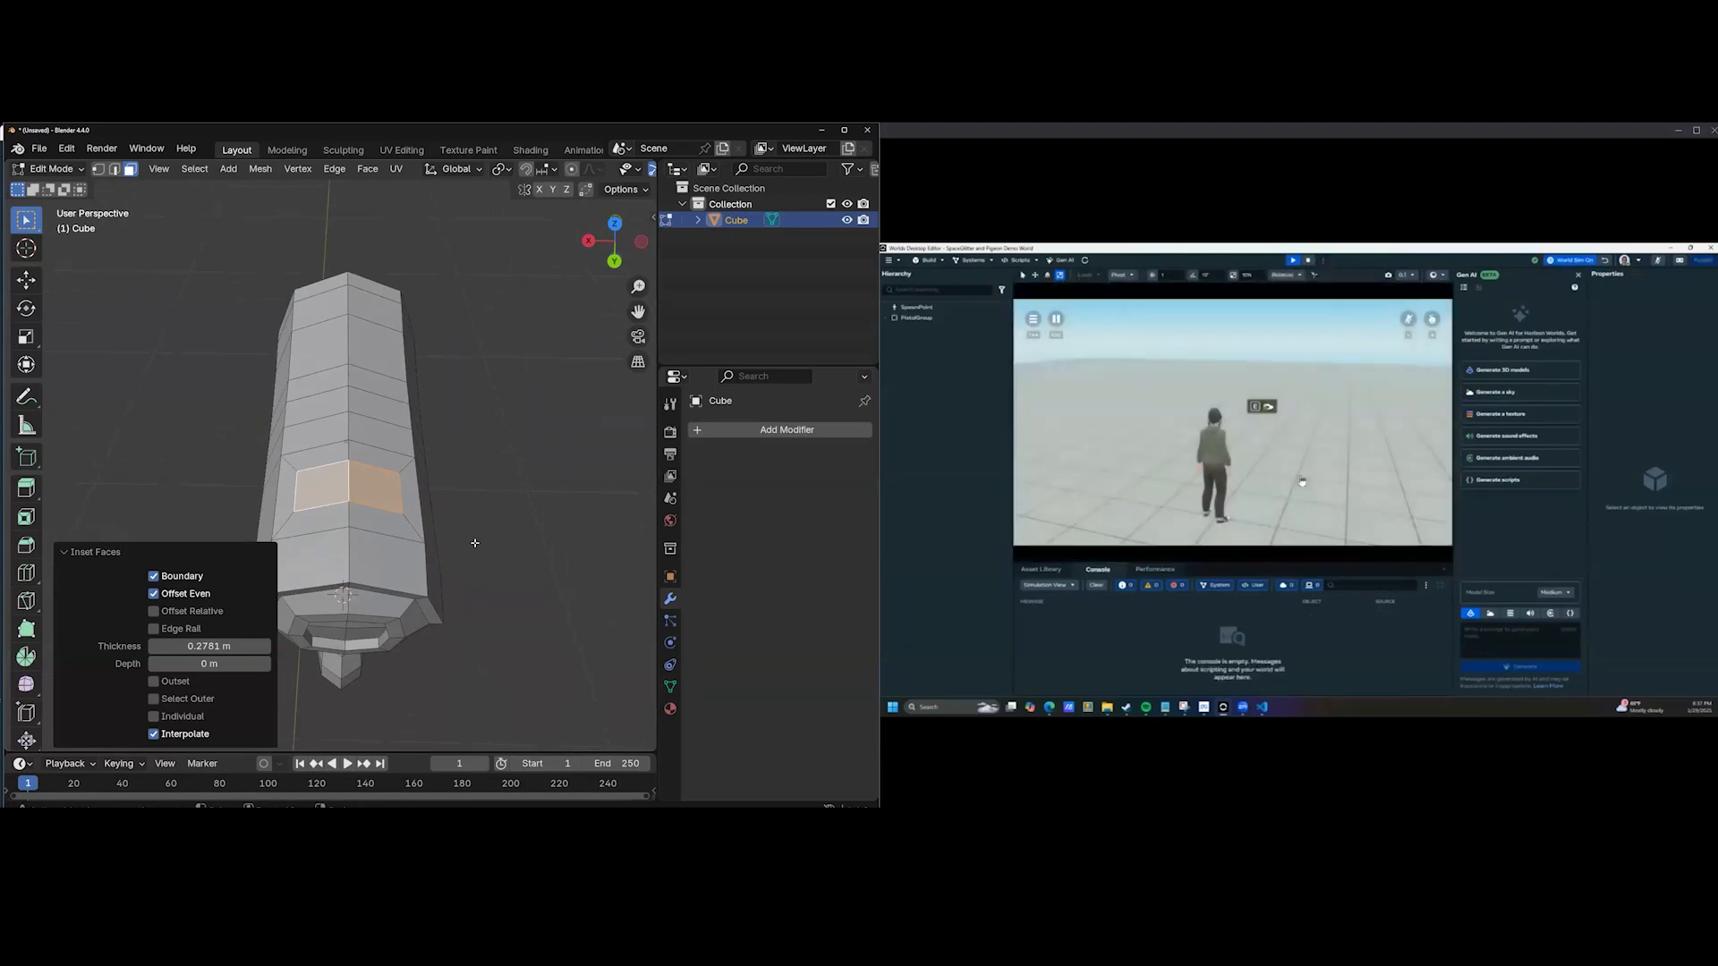
key(s)
key(x)
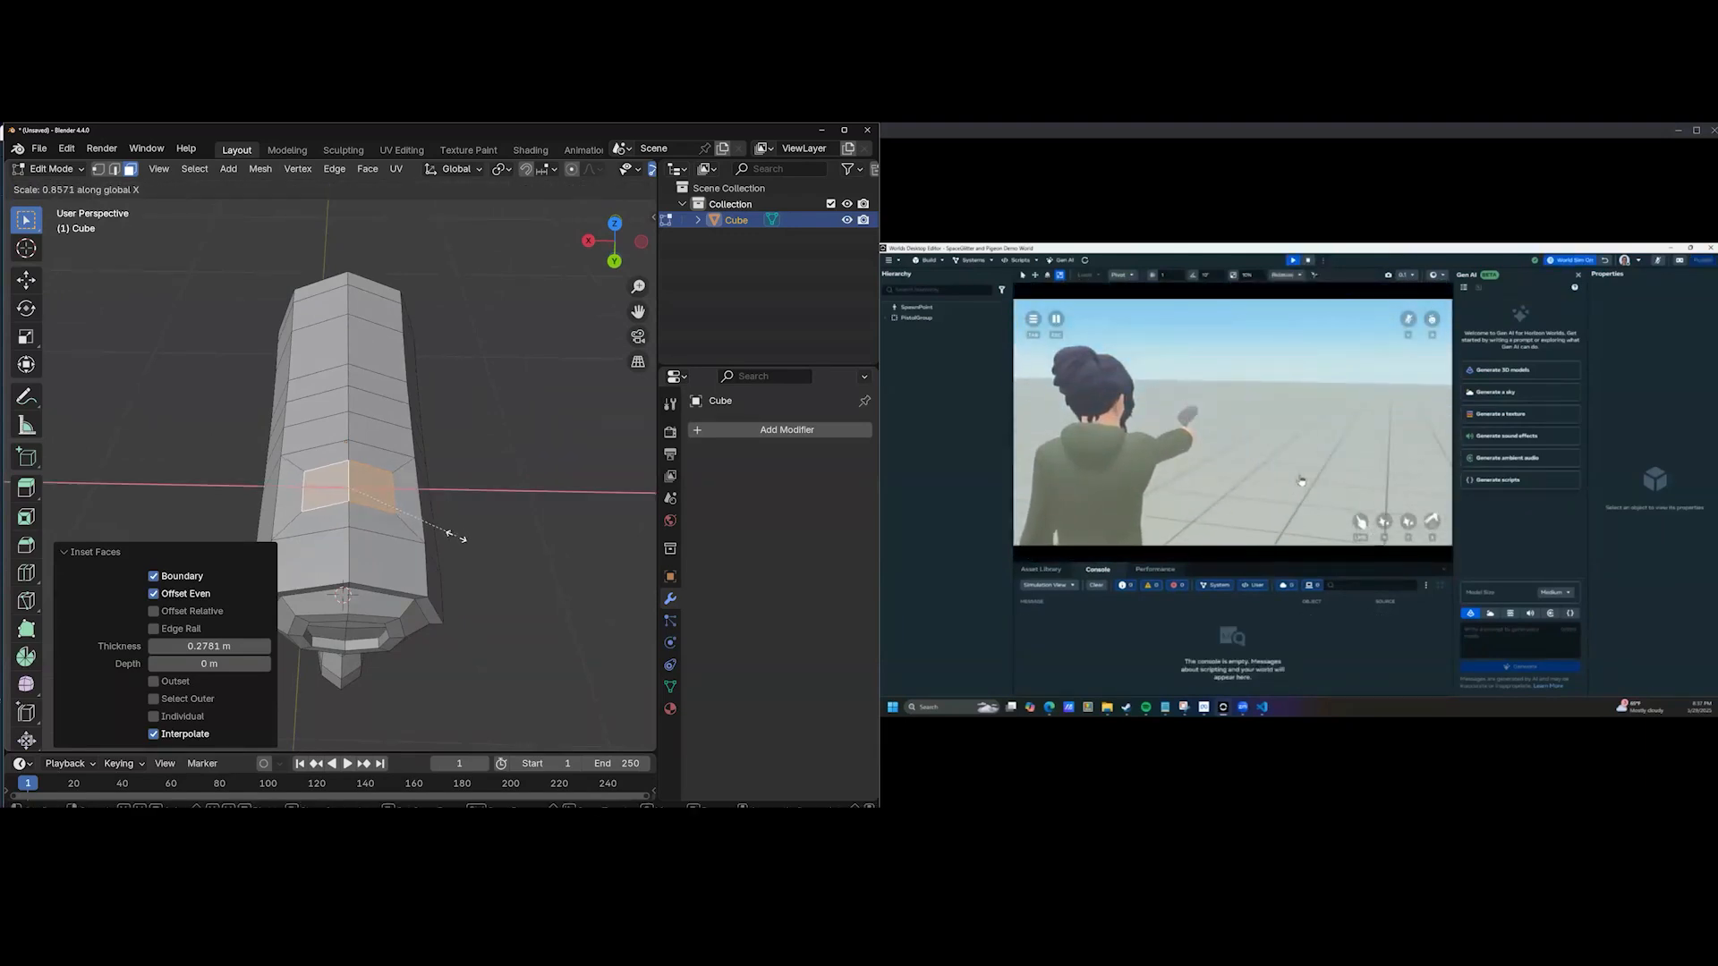
click(416, 529)
key(s)
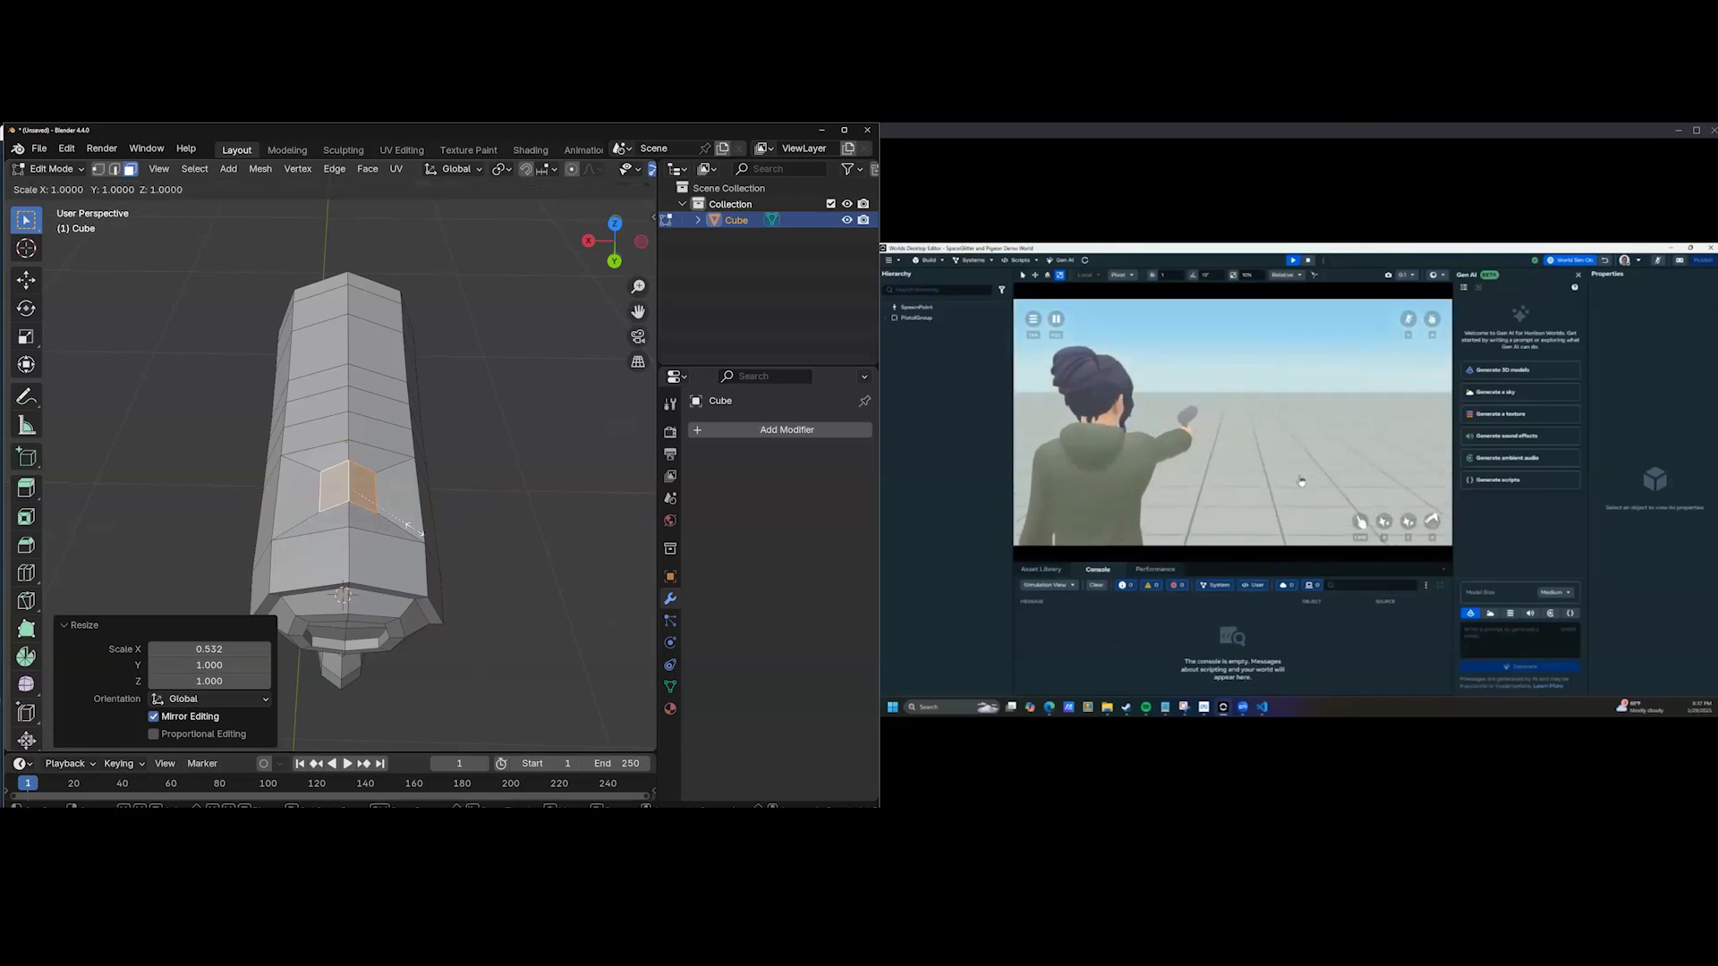
key(z)
key(Return)
Raise the flattened top faces along Z to form a rear sight bump on the barrel.
middle_drag(403, 534, 433, 471)
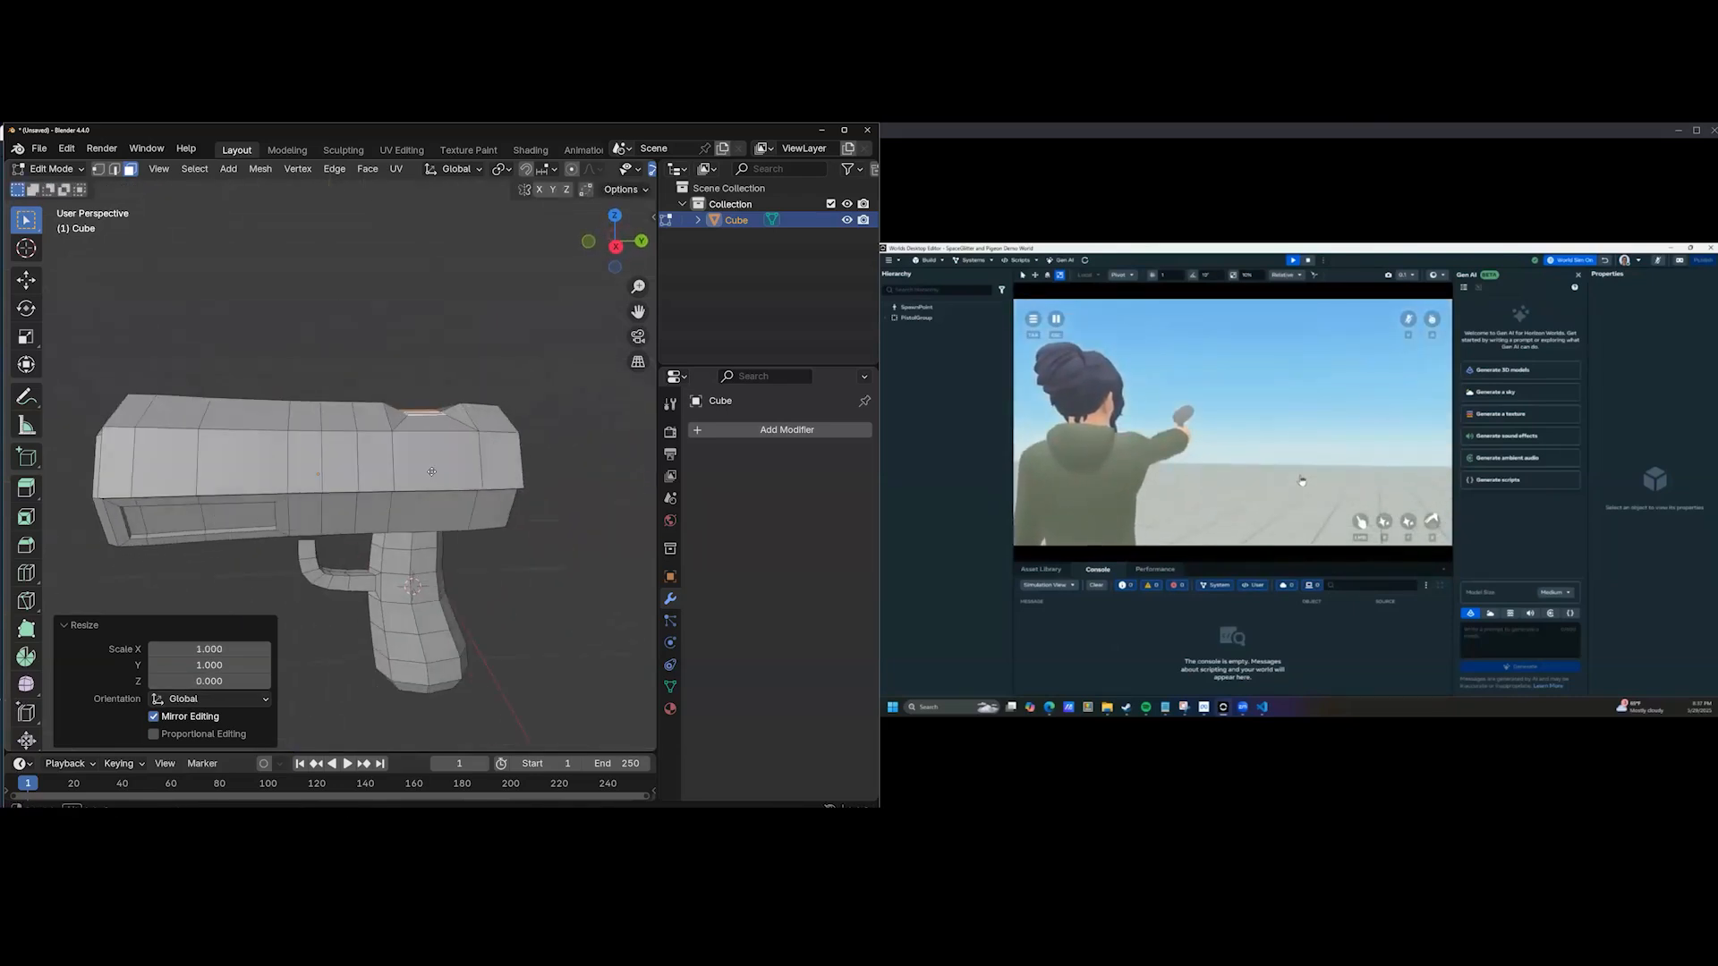
key(g)
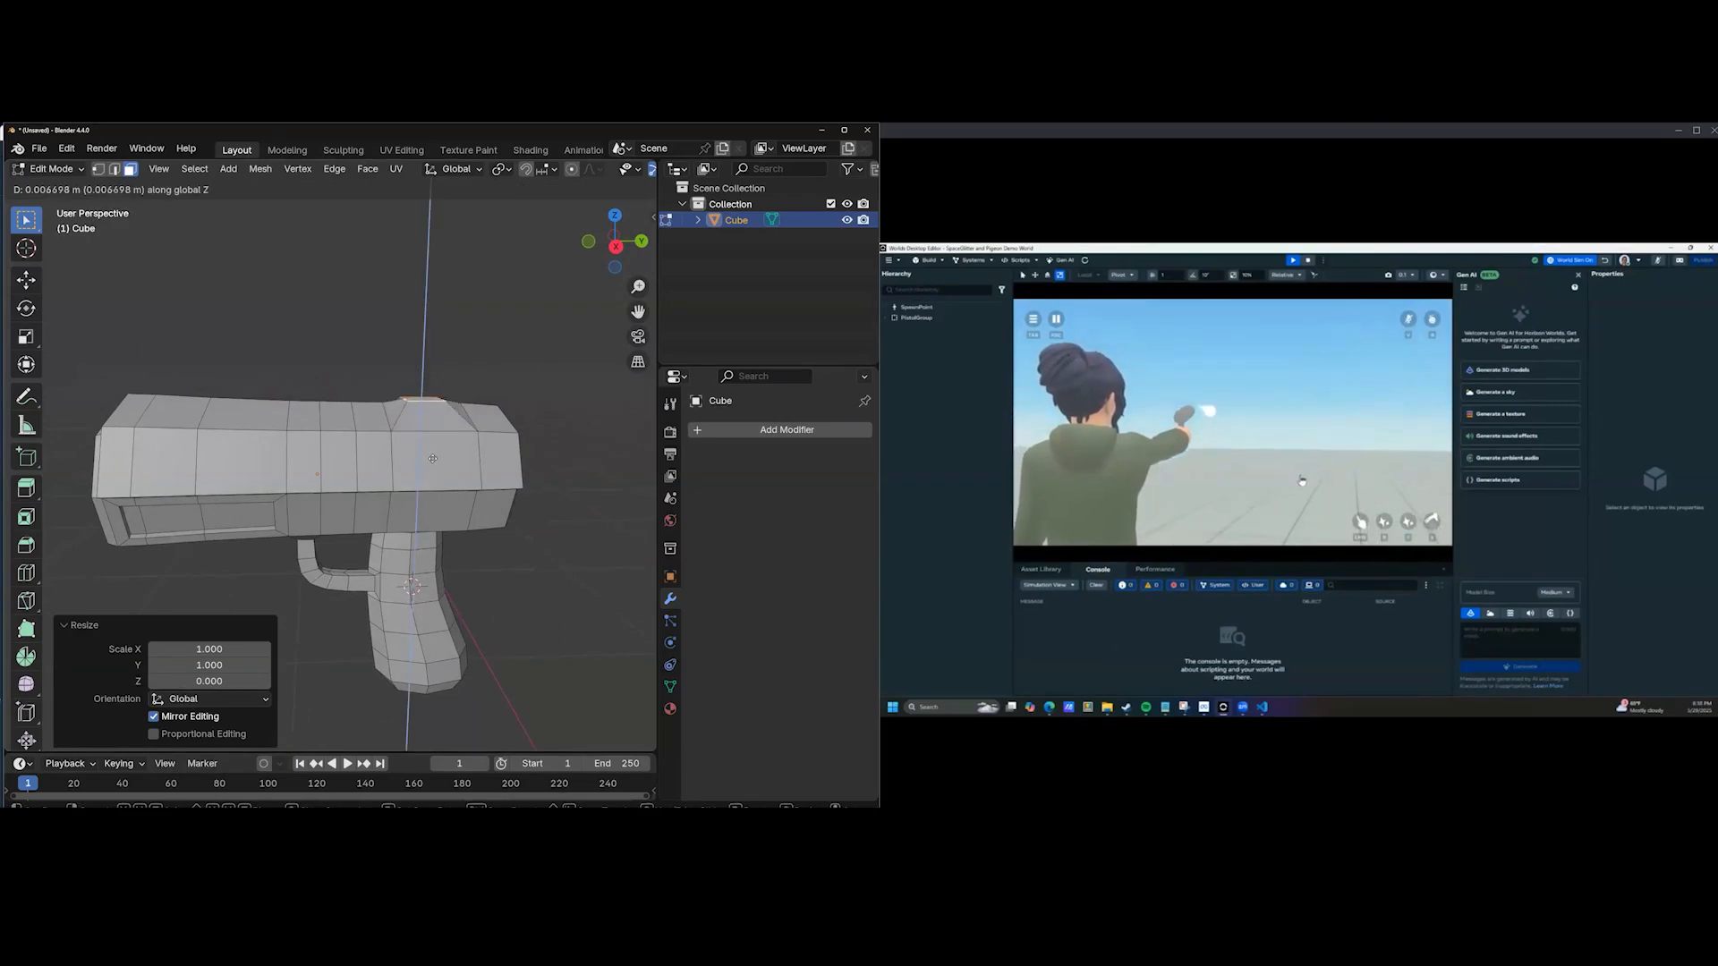
right_click(433, 456)
middle_drag(433, 456, 429, 407)
middle_drag(453, 486, 420, 501)
scroll(420, 501, up, 5)
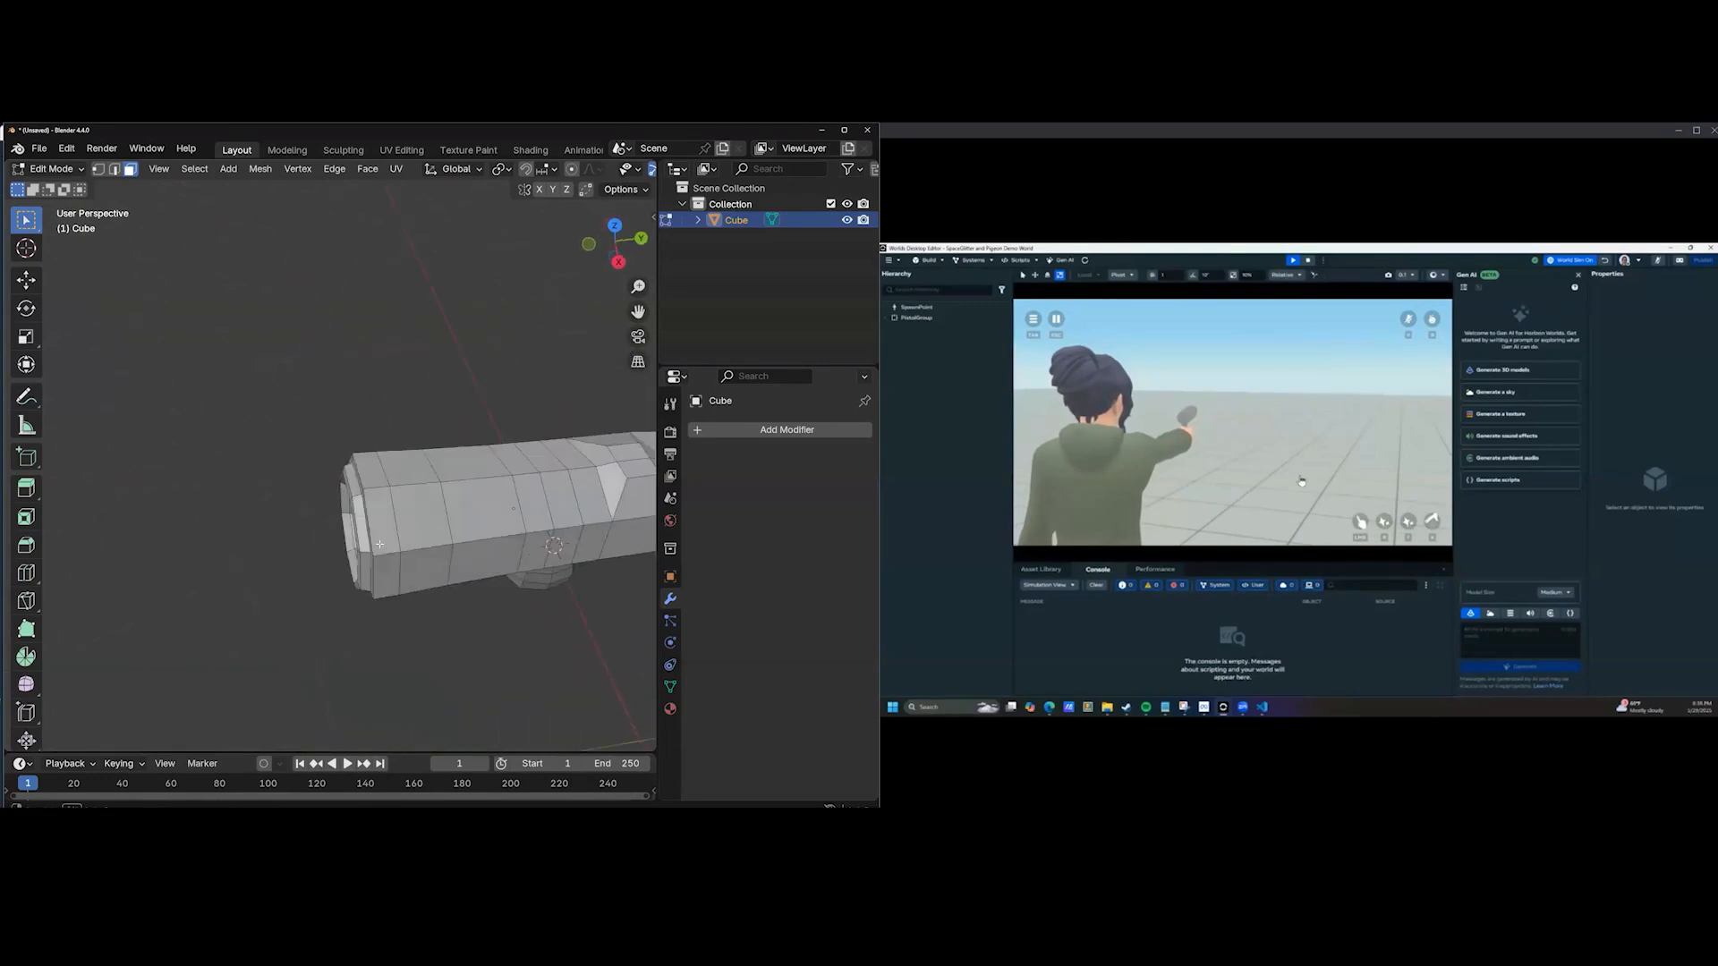
middle_drag(281, 556, 459, 524)
click(391, 438)
shift+click(437, 489)
key(i)
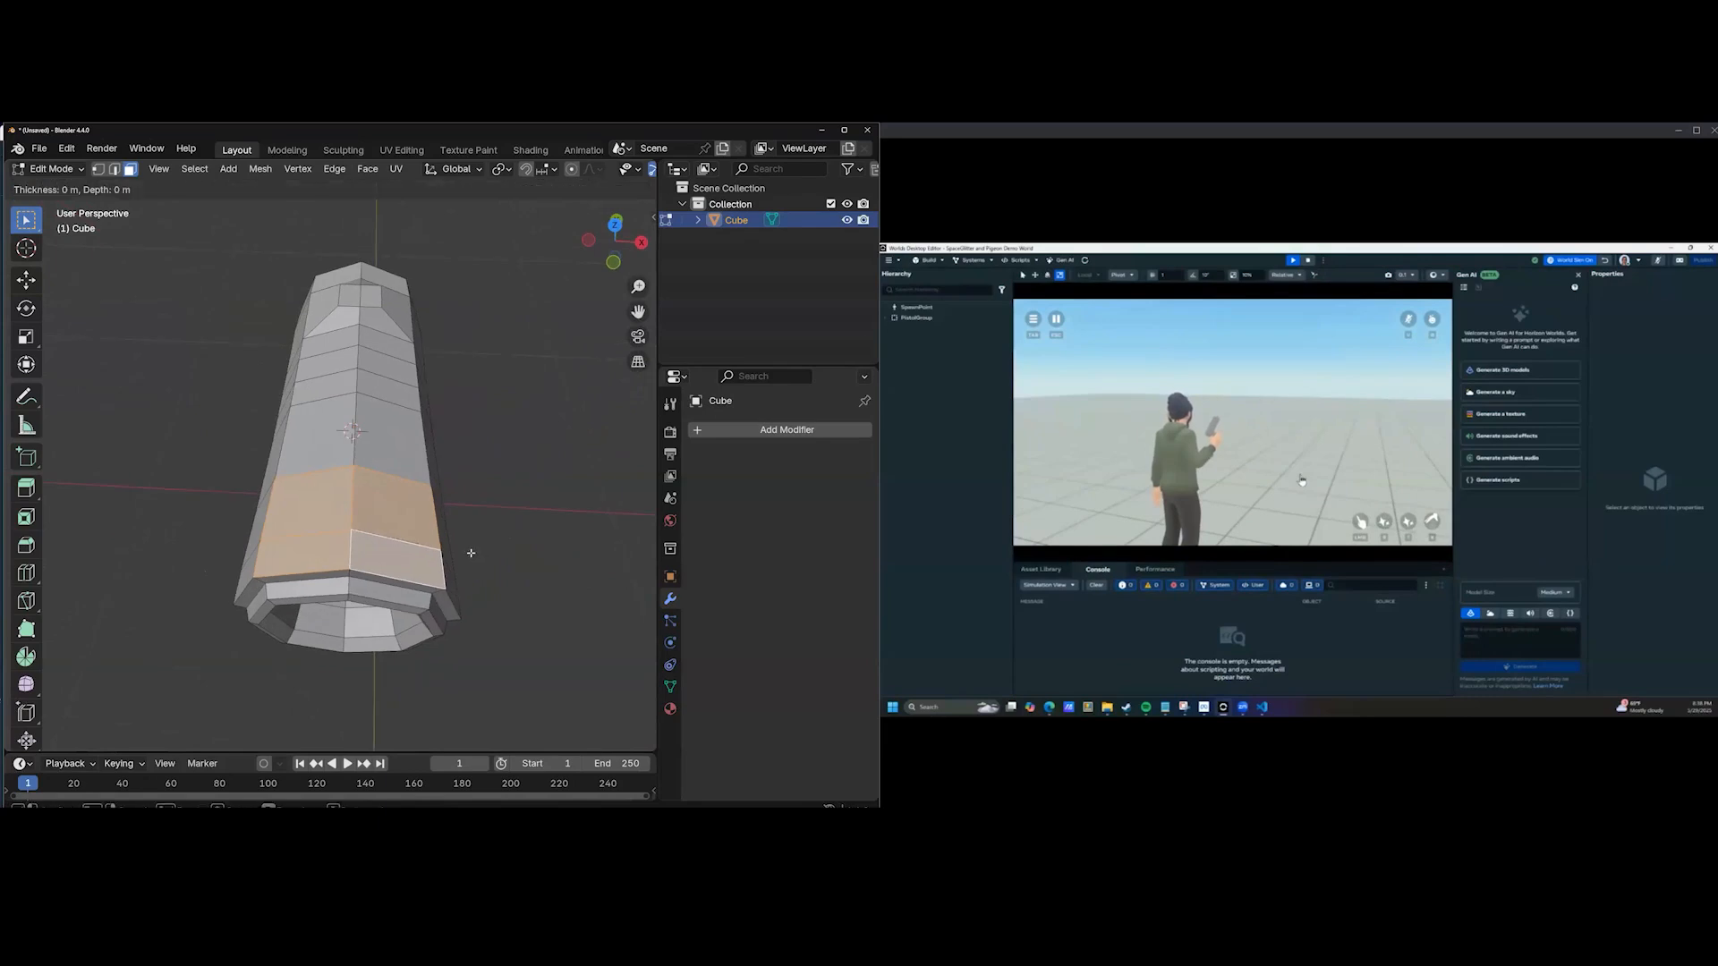
click(484, 553)
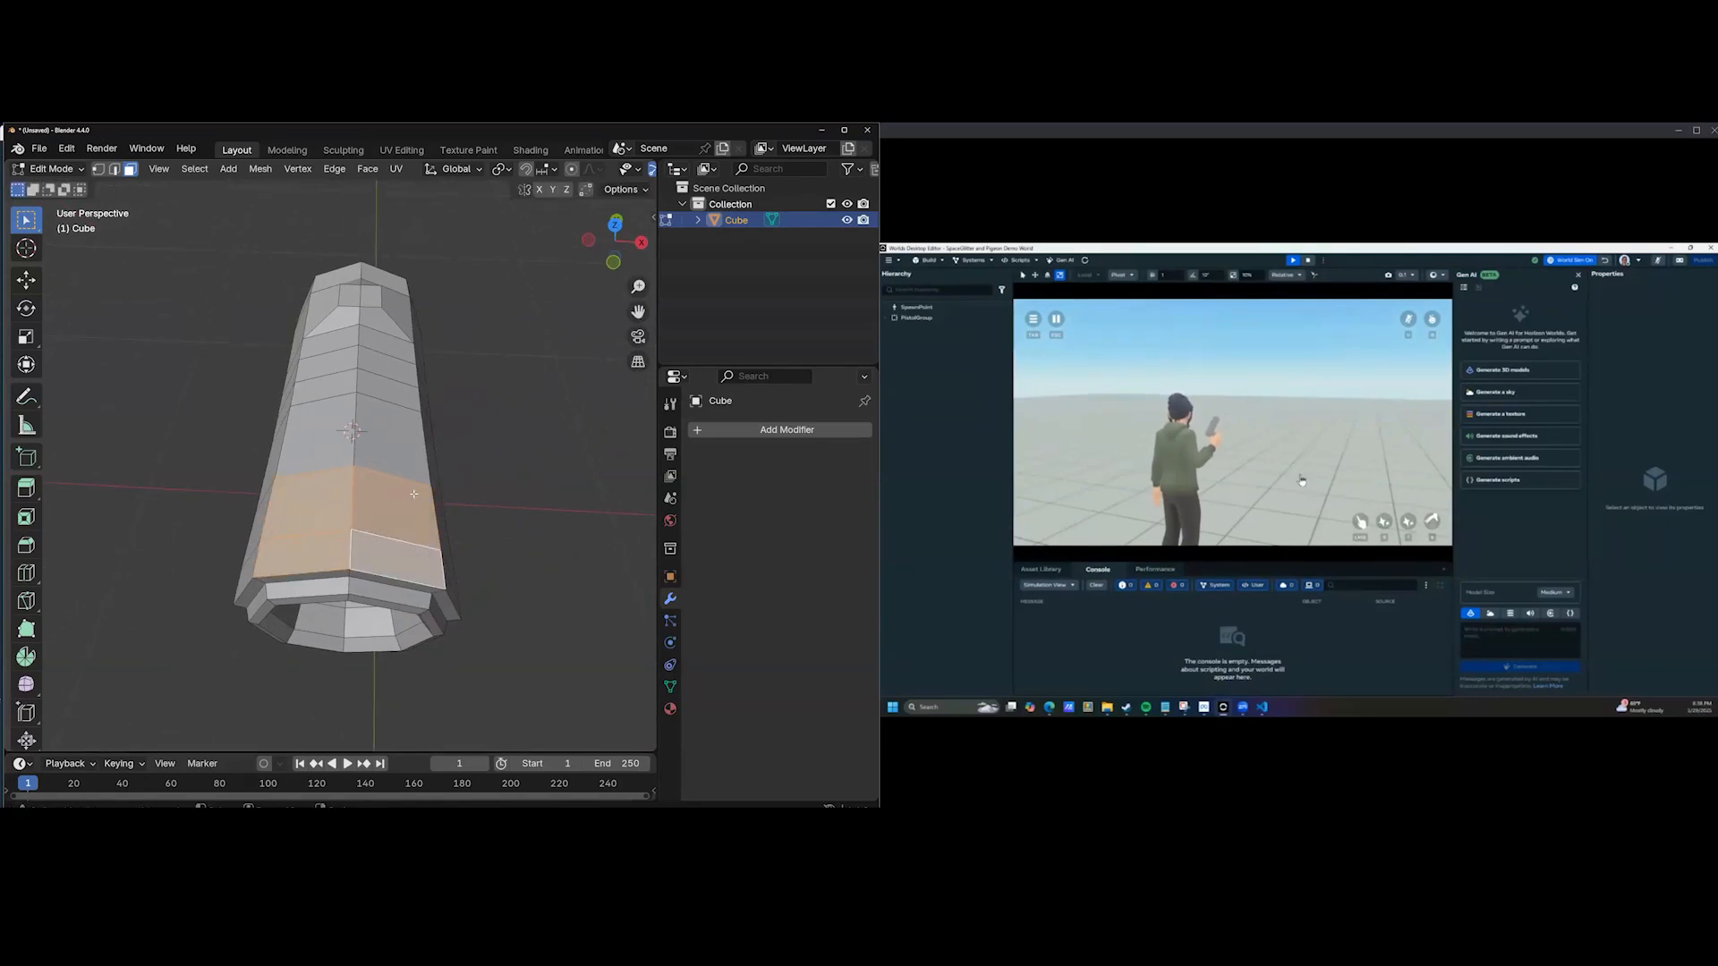
Return to Object Mode and apply the pistol's scale and rotation.
middle_drag(414, 494, 433, 484)
middle_drag(450, 423, 347, 503)
key(Tab)
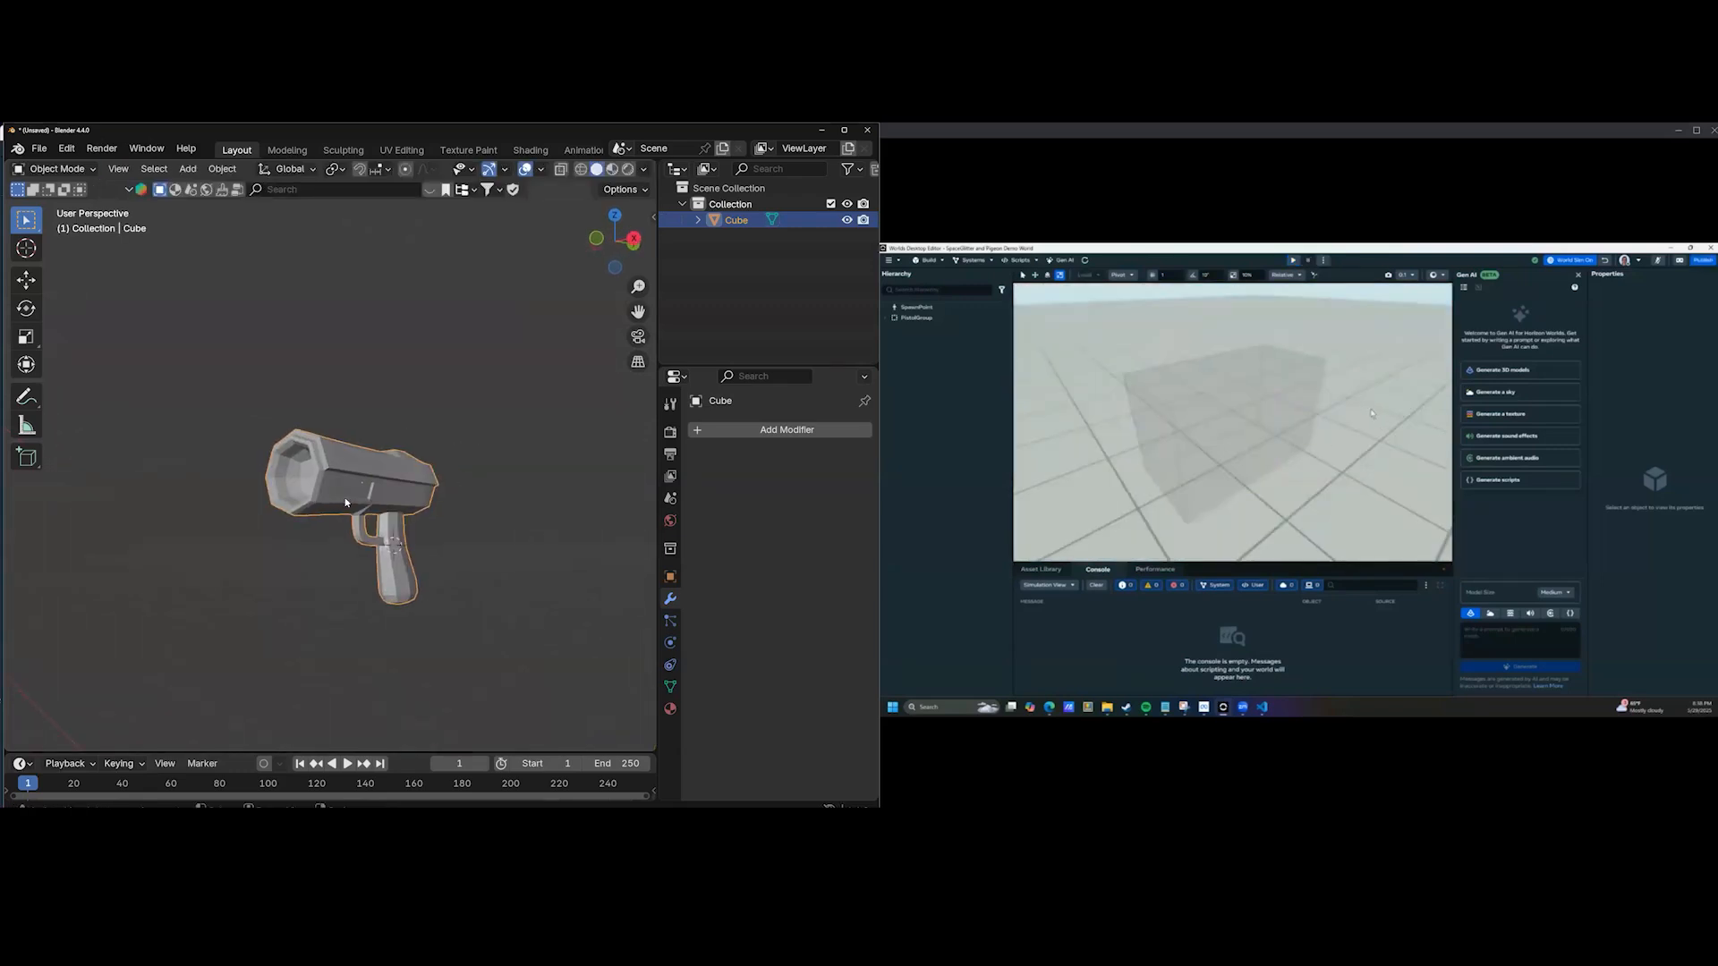
key(ctrl+a)
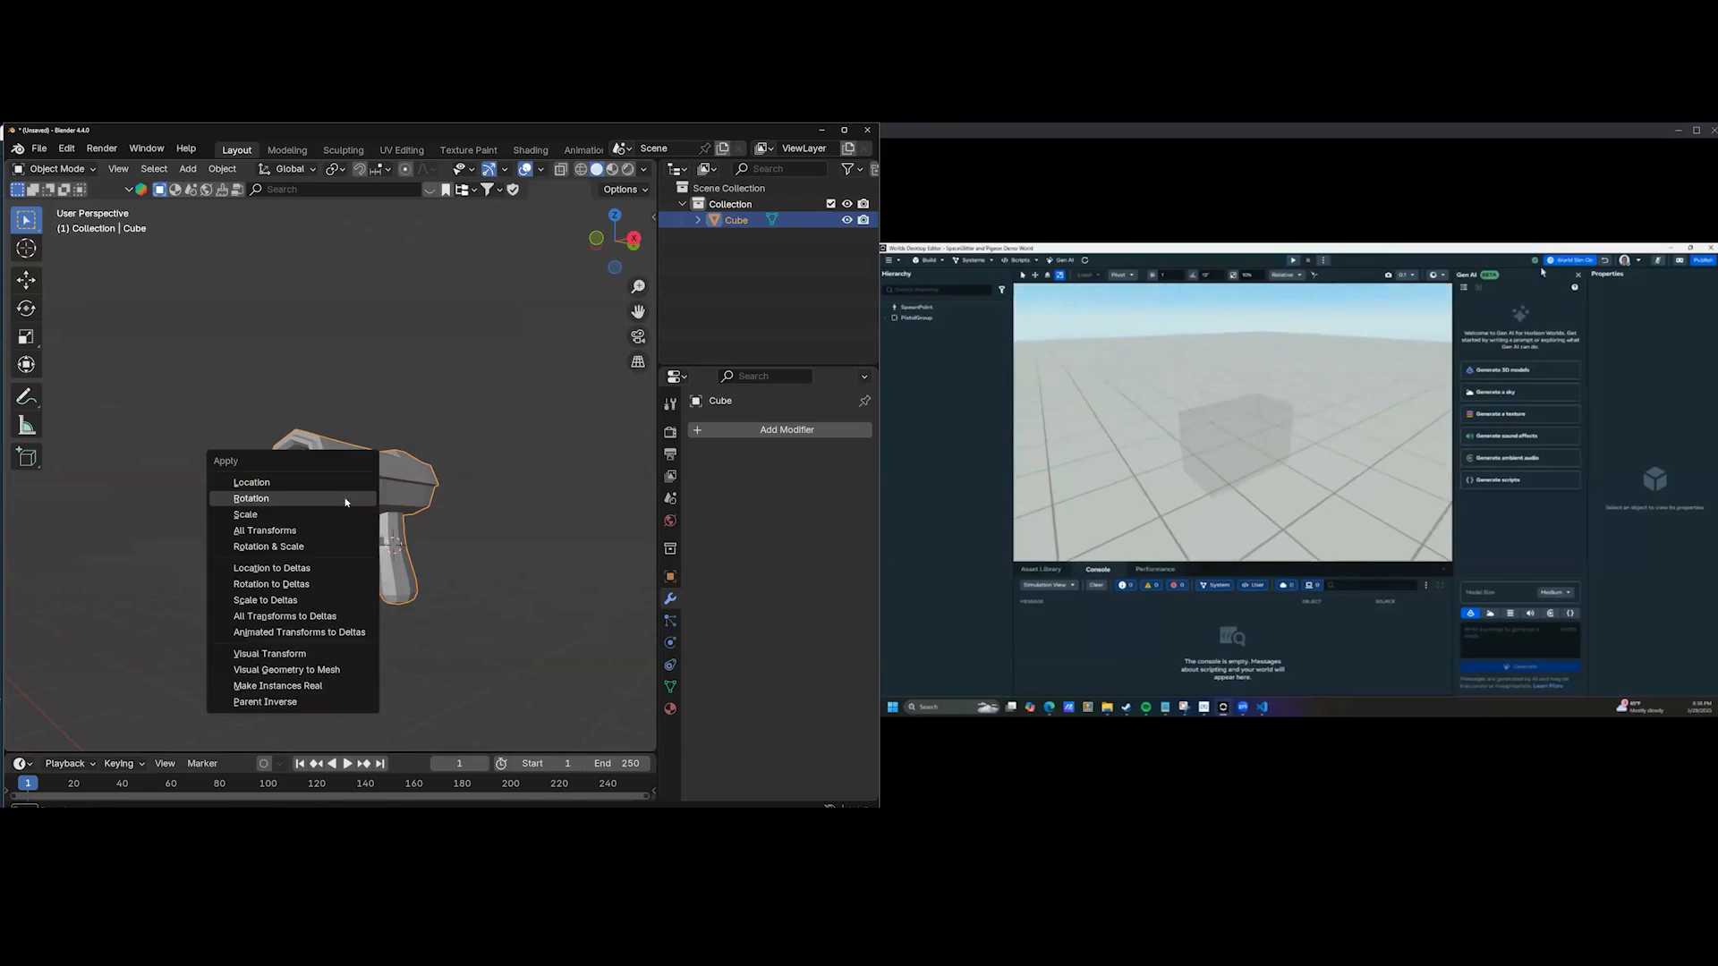
click(277, 514)
scroll(411, 557, up, 4)
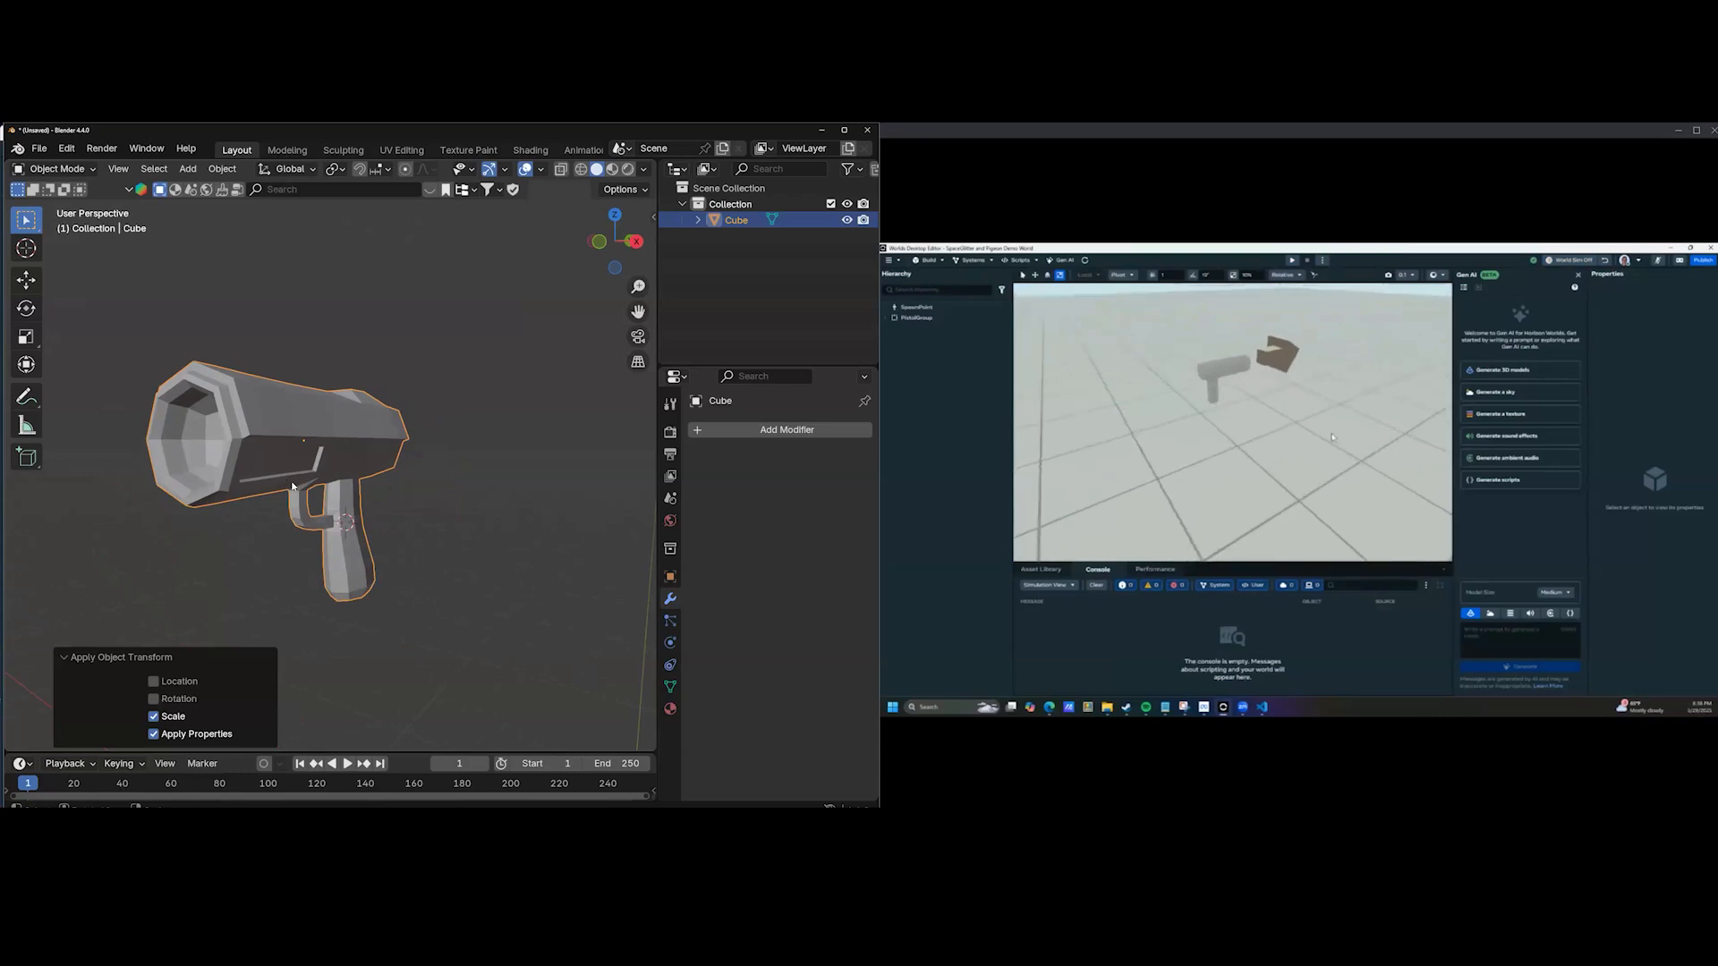
click(276, 454)
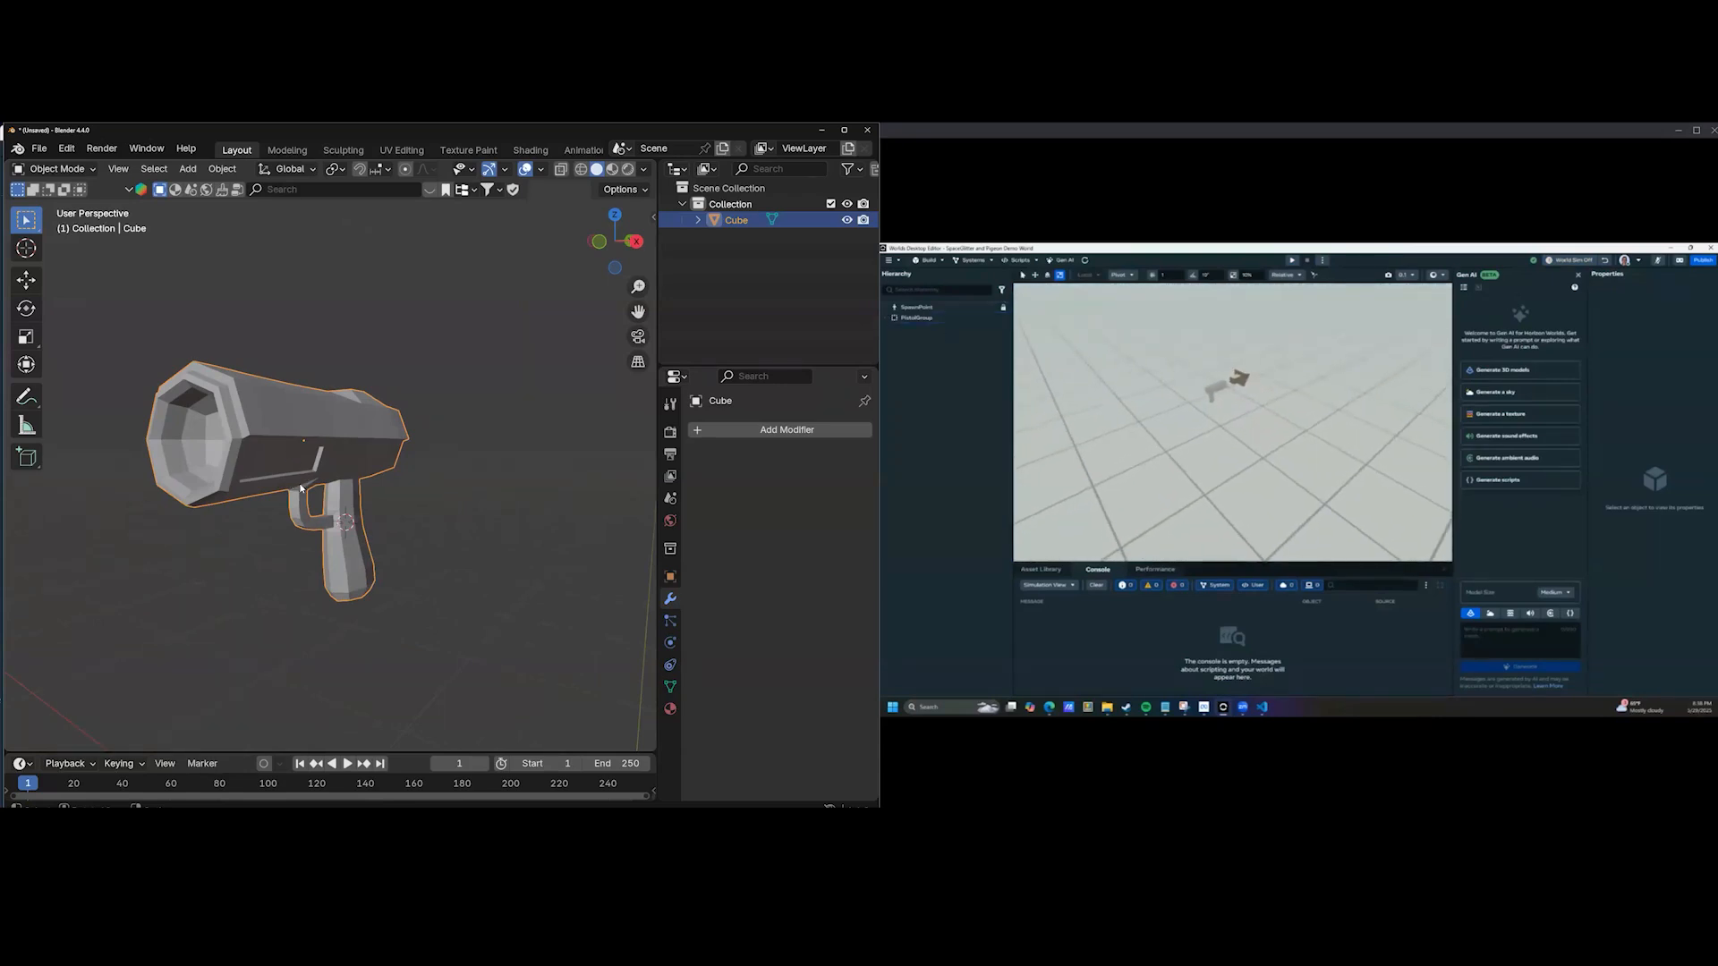
key(ctrl+a)
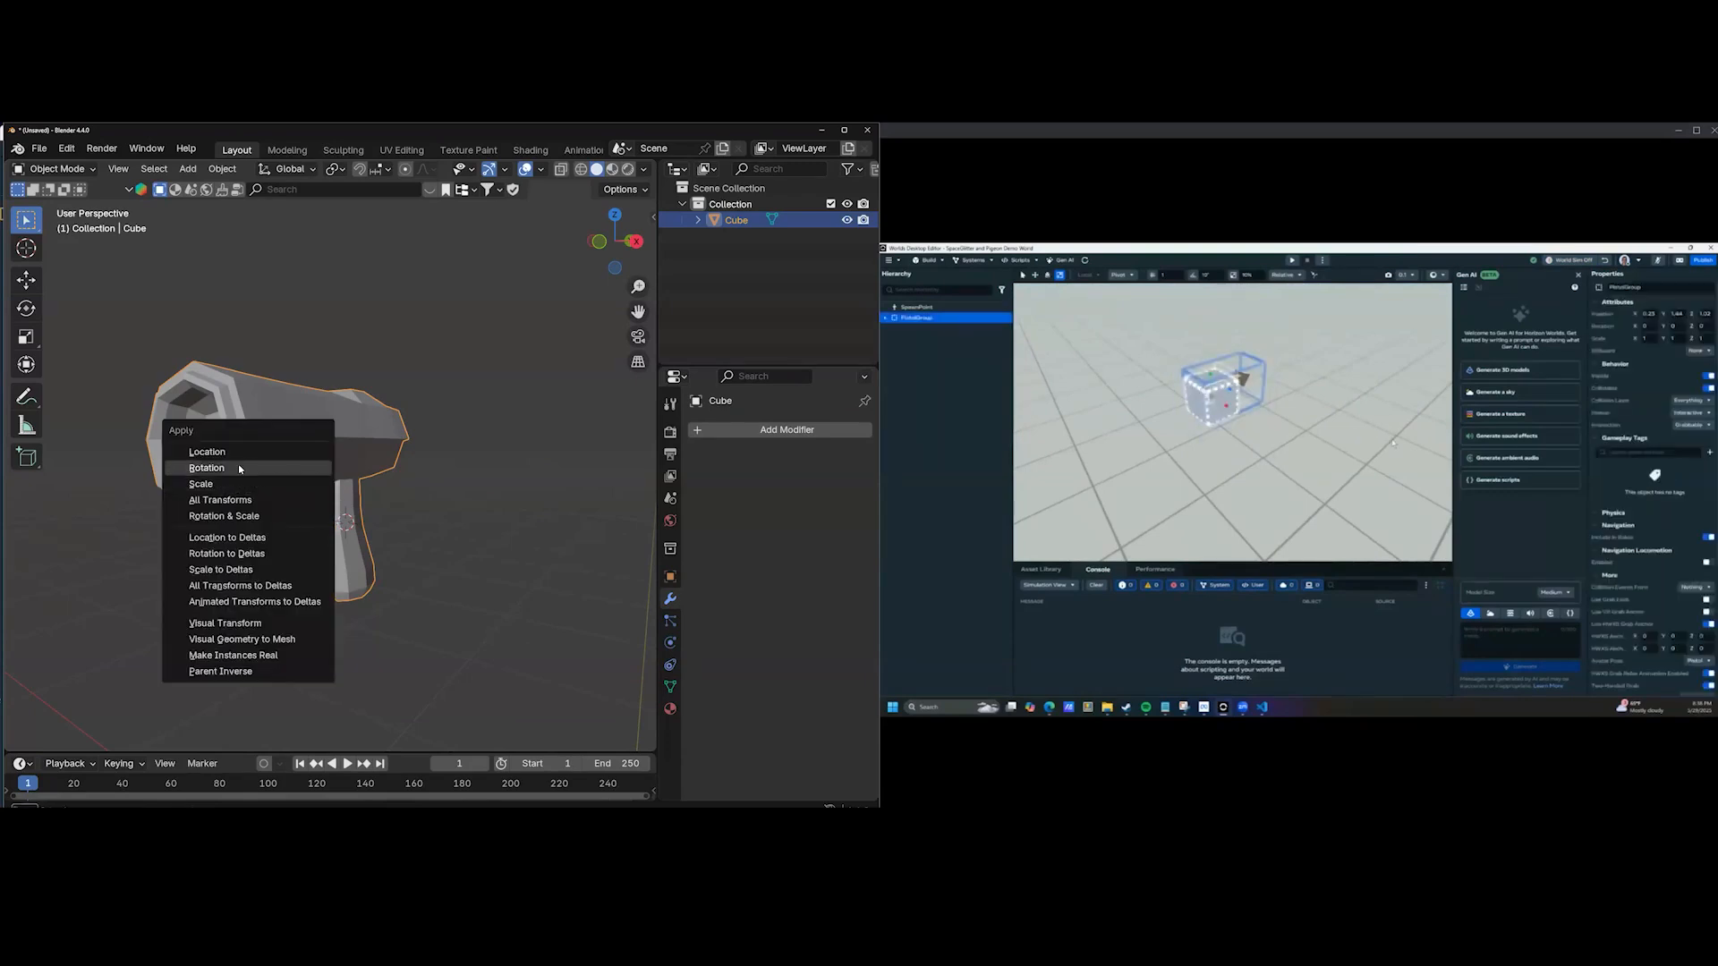
click(239, 468)
Export the pistol as Pistol_002.fbx into the Pistol Demo folder, limited to selected objects and the Mesh type, with Apply Transform enabled.
middle_drag(297, 411, 269, 421)
click(39, 148)
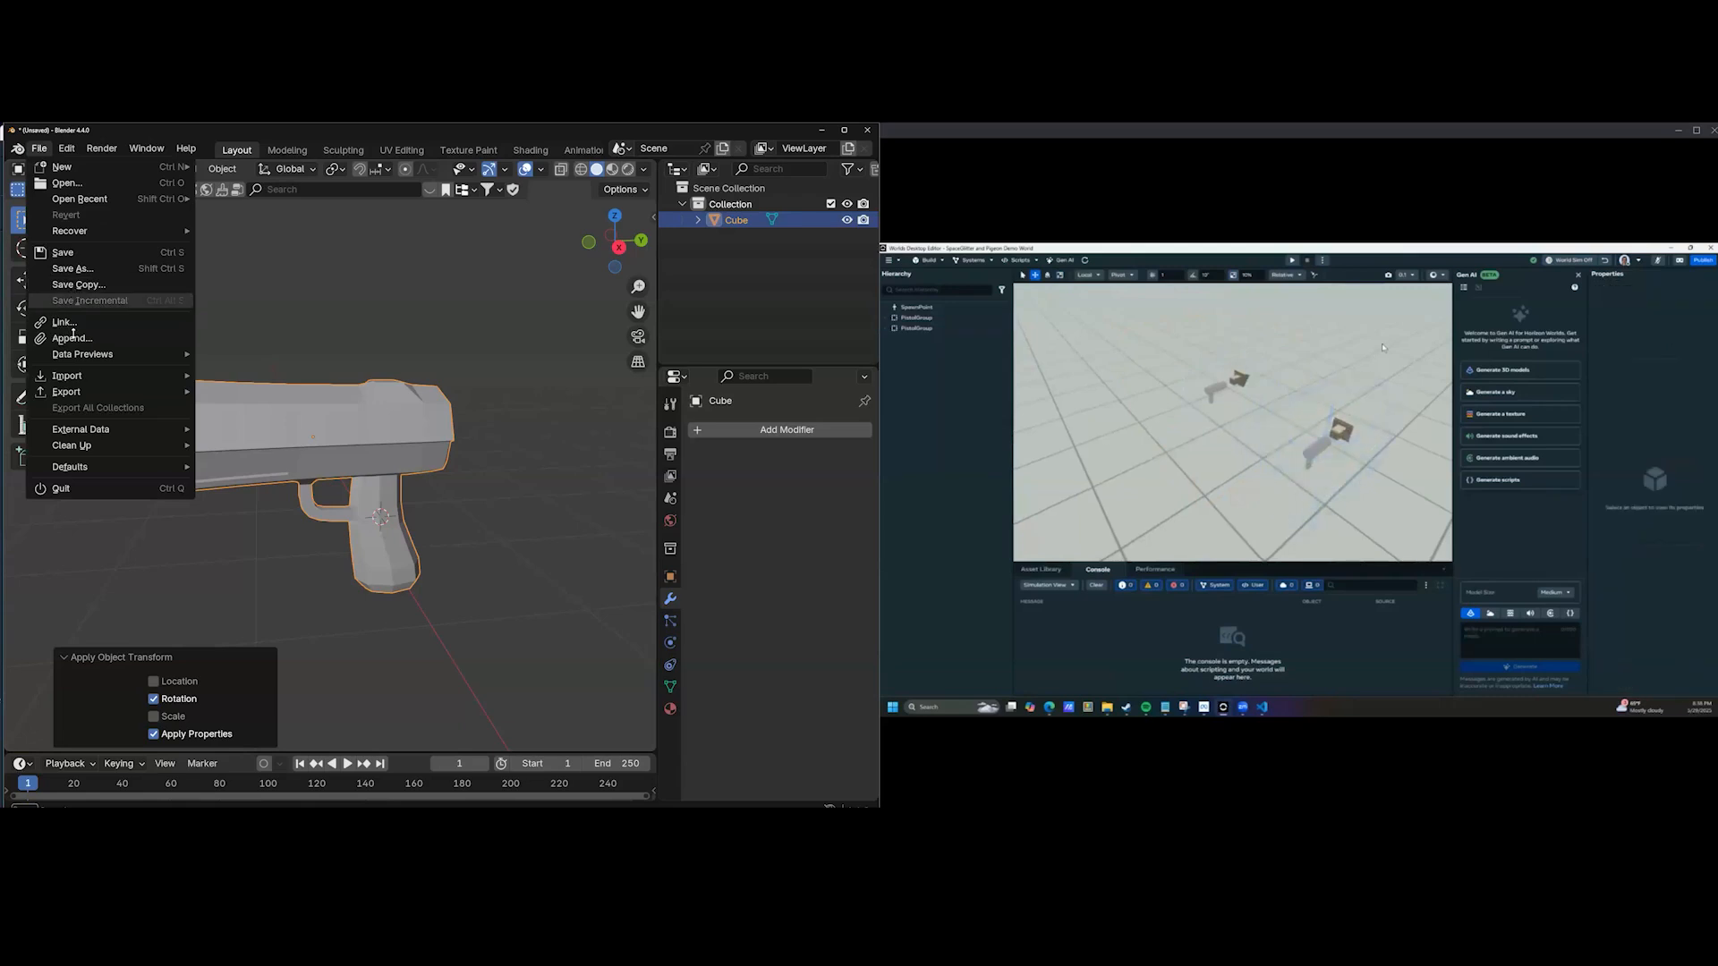
mouse_move(76, 391)
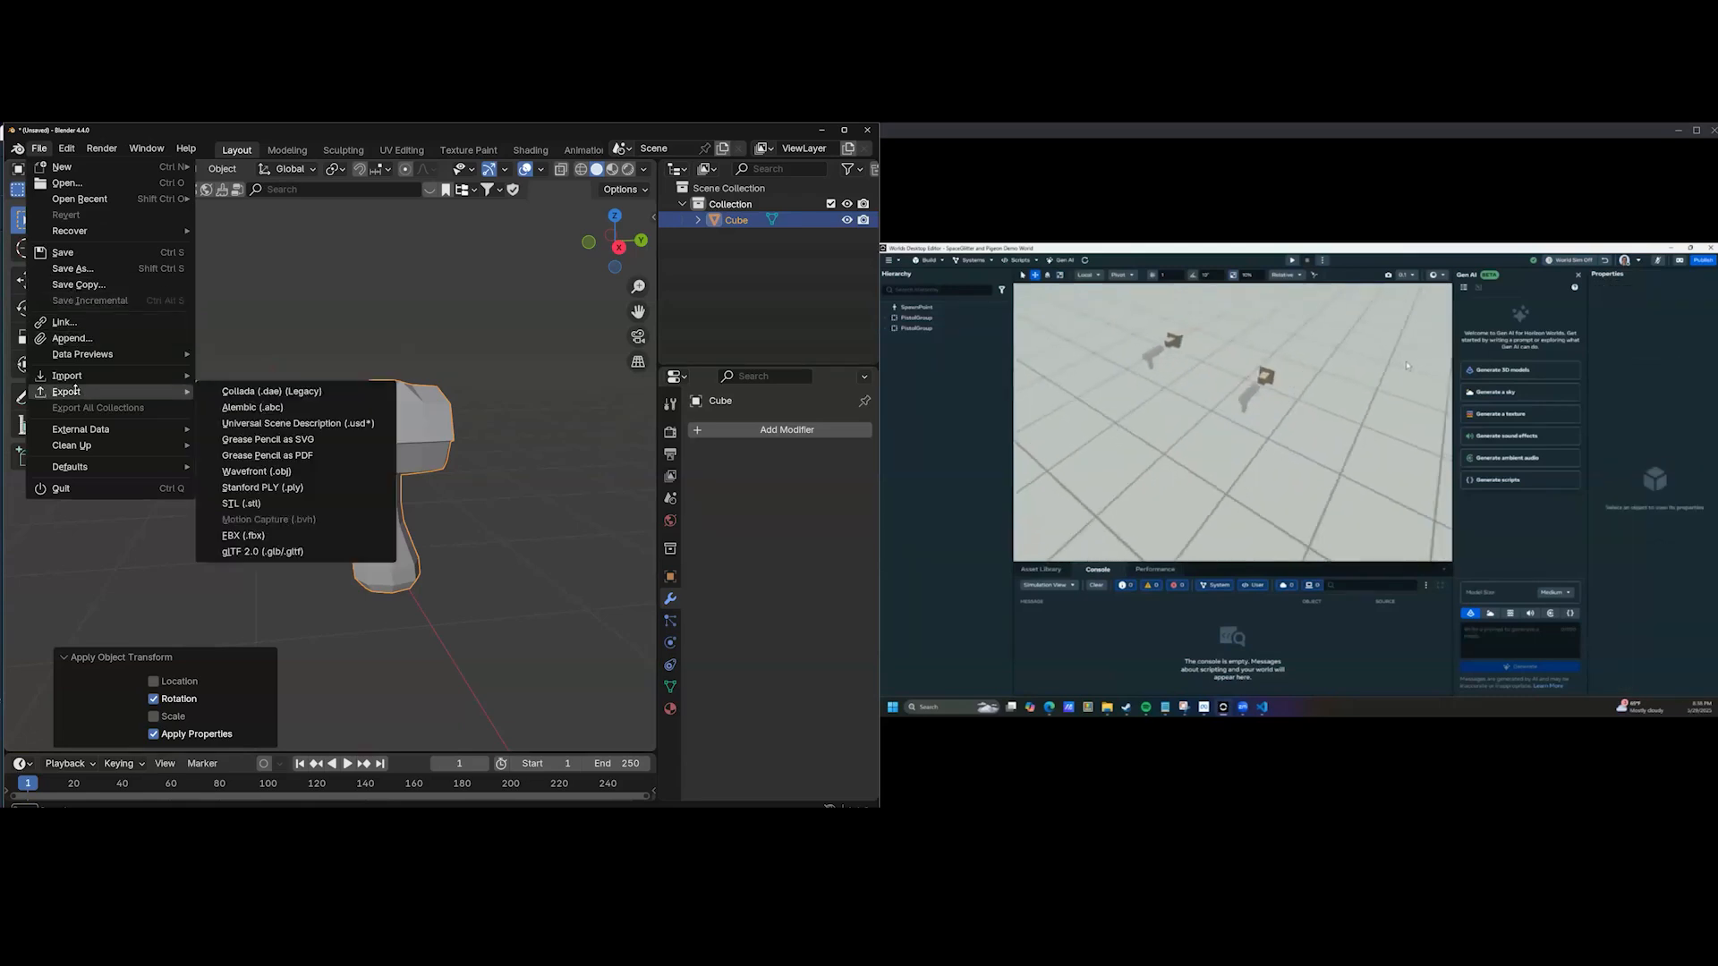
click(260, 534)
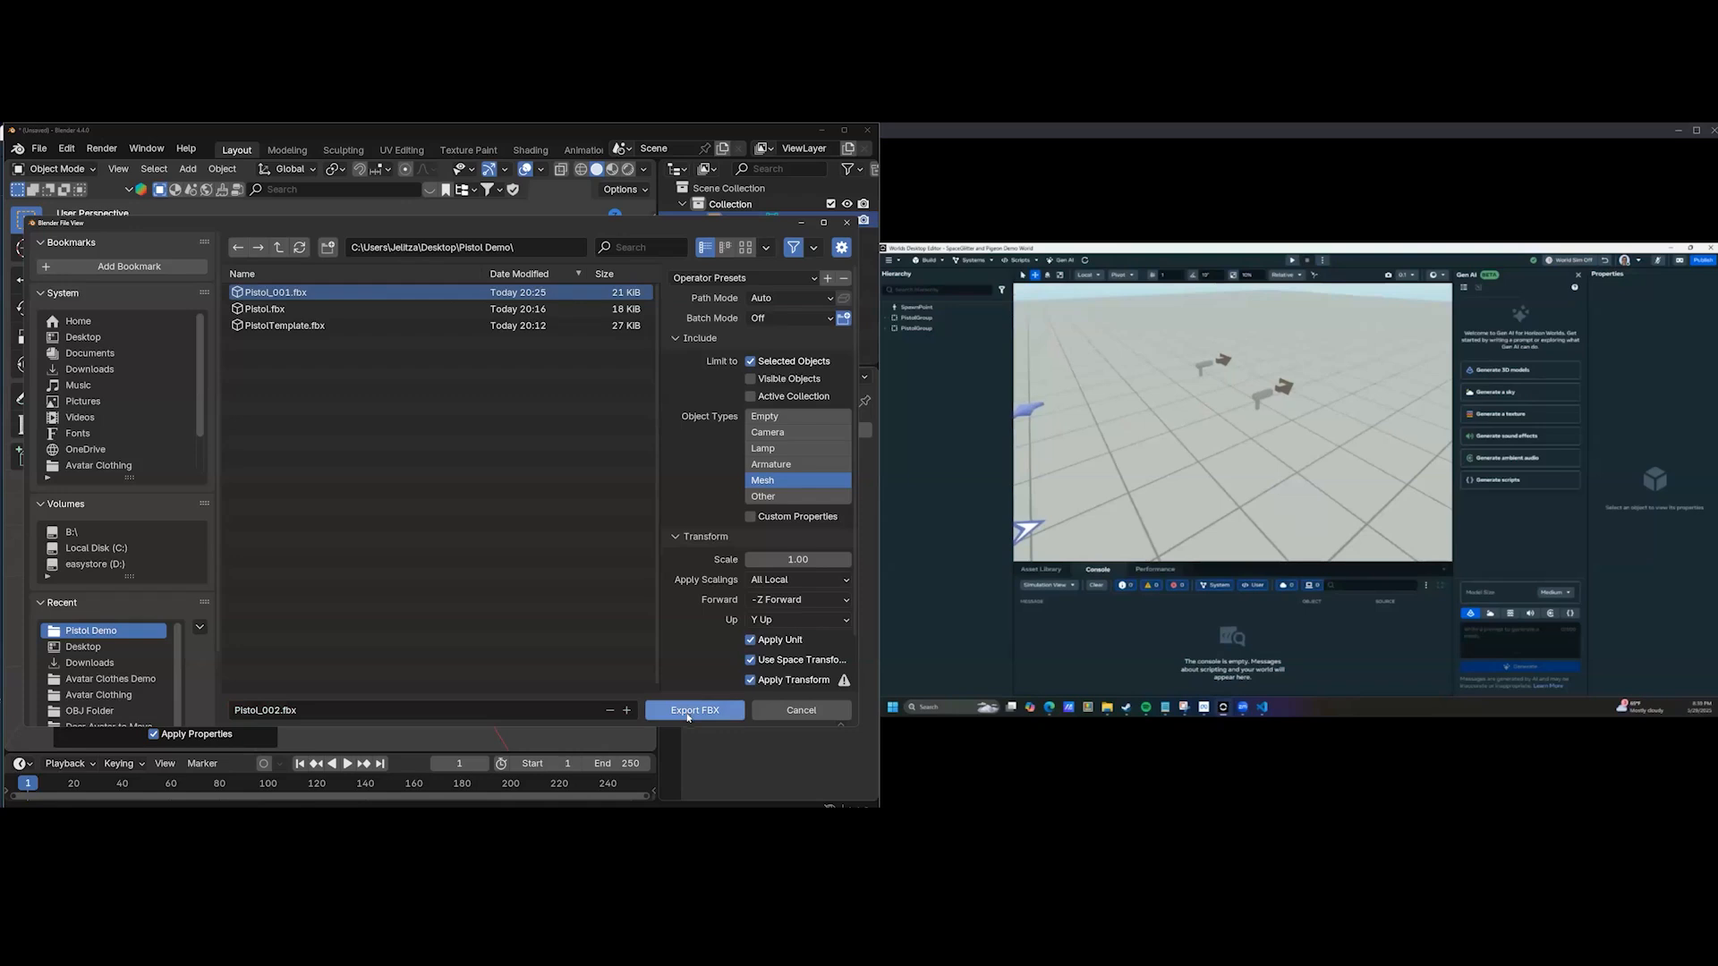
click(687, 713)
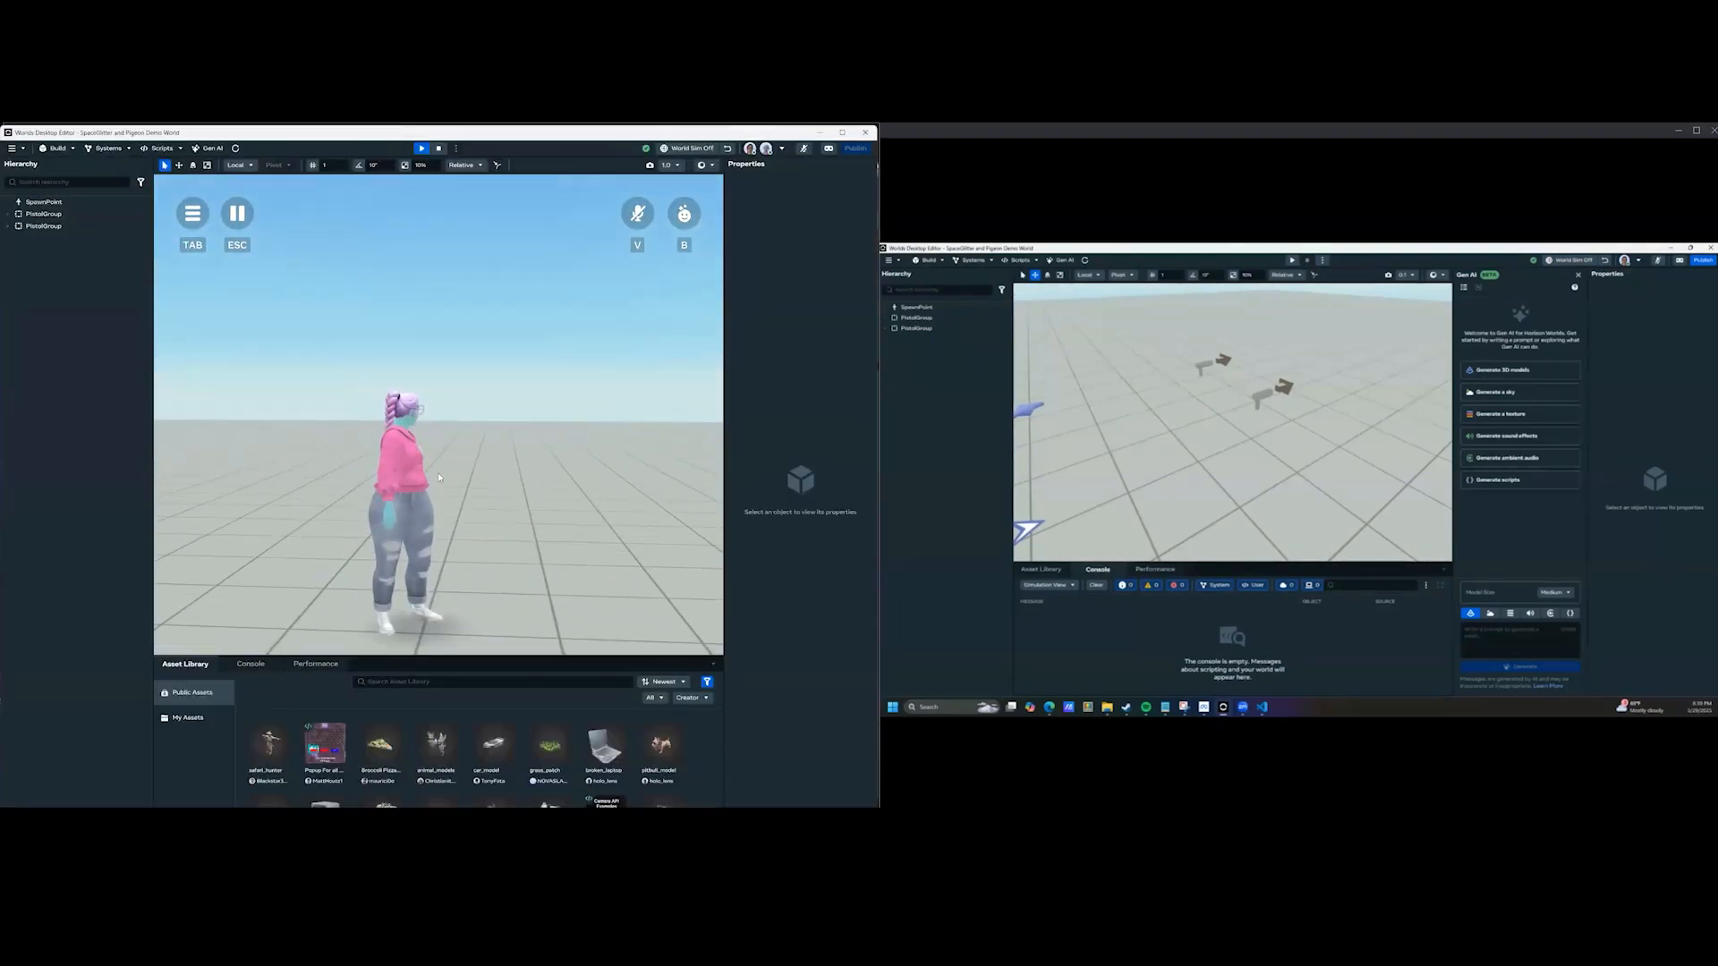
Switch to Worlds Desktop Editor, stop the preview, and start replacing the second asset in My Assets, Pistol.
key(Escape)
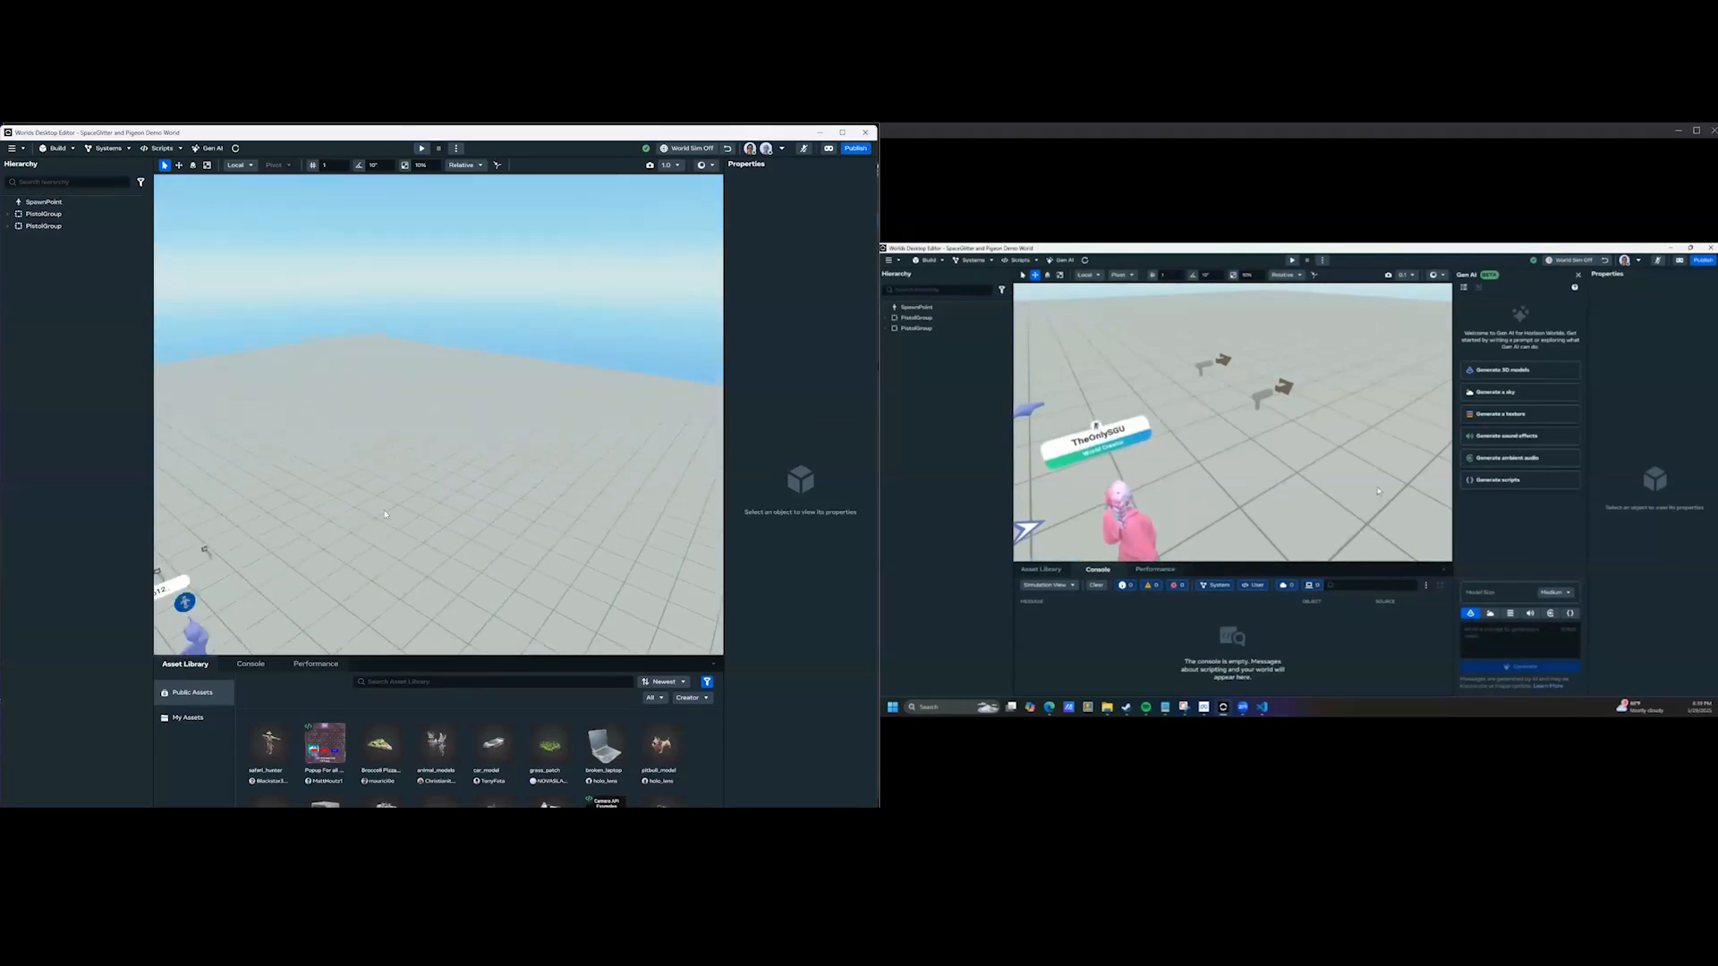
click(184, 721)
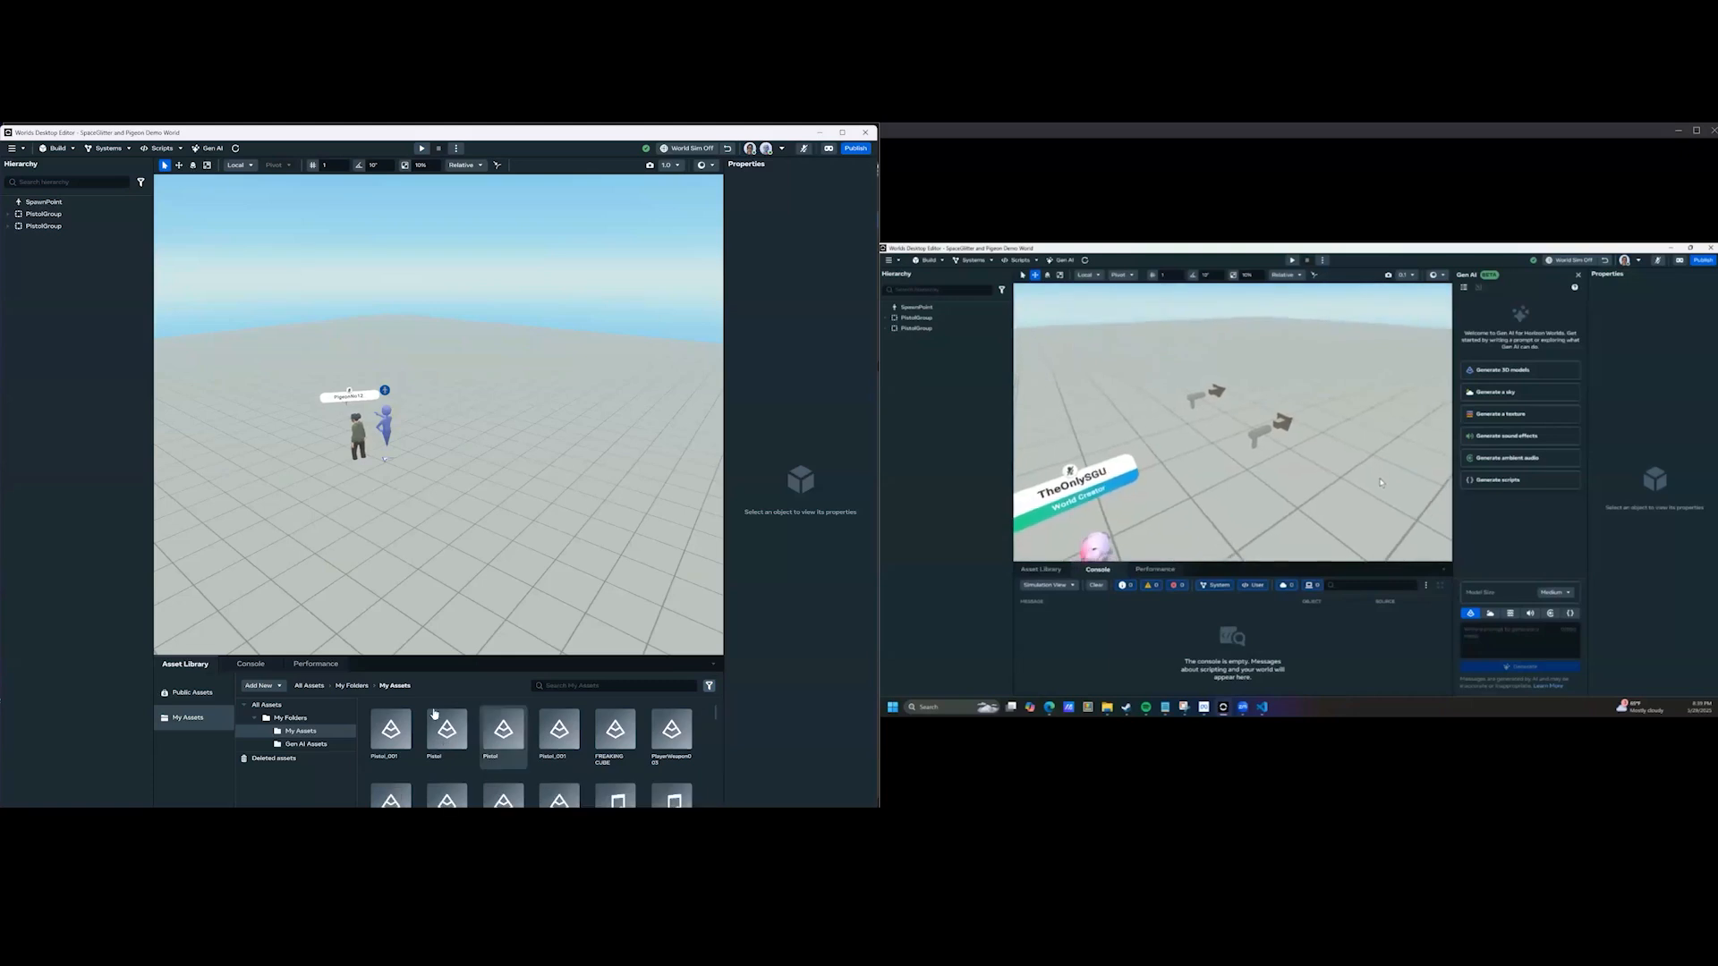
click(452, 729)
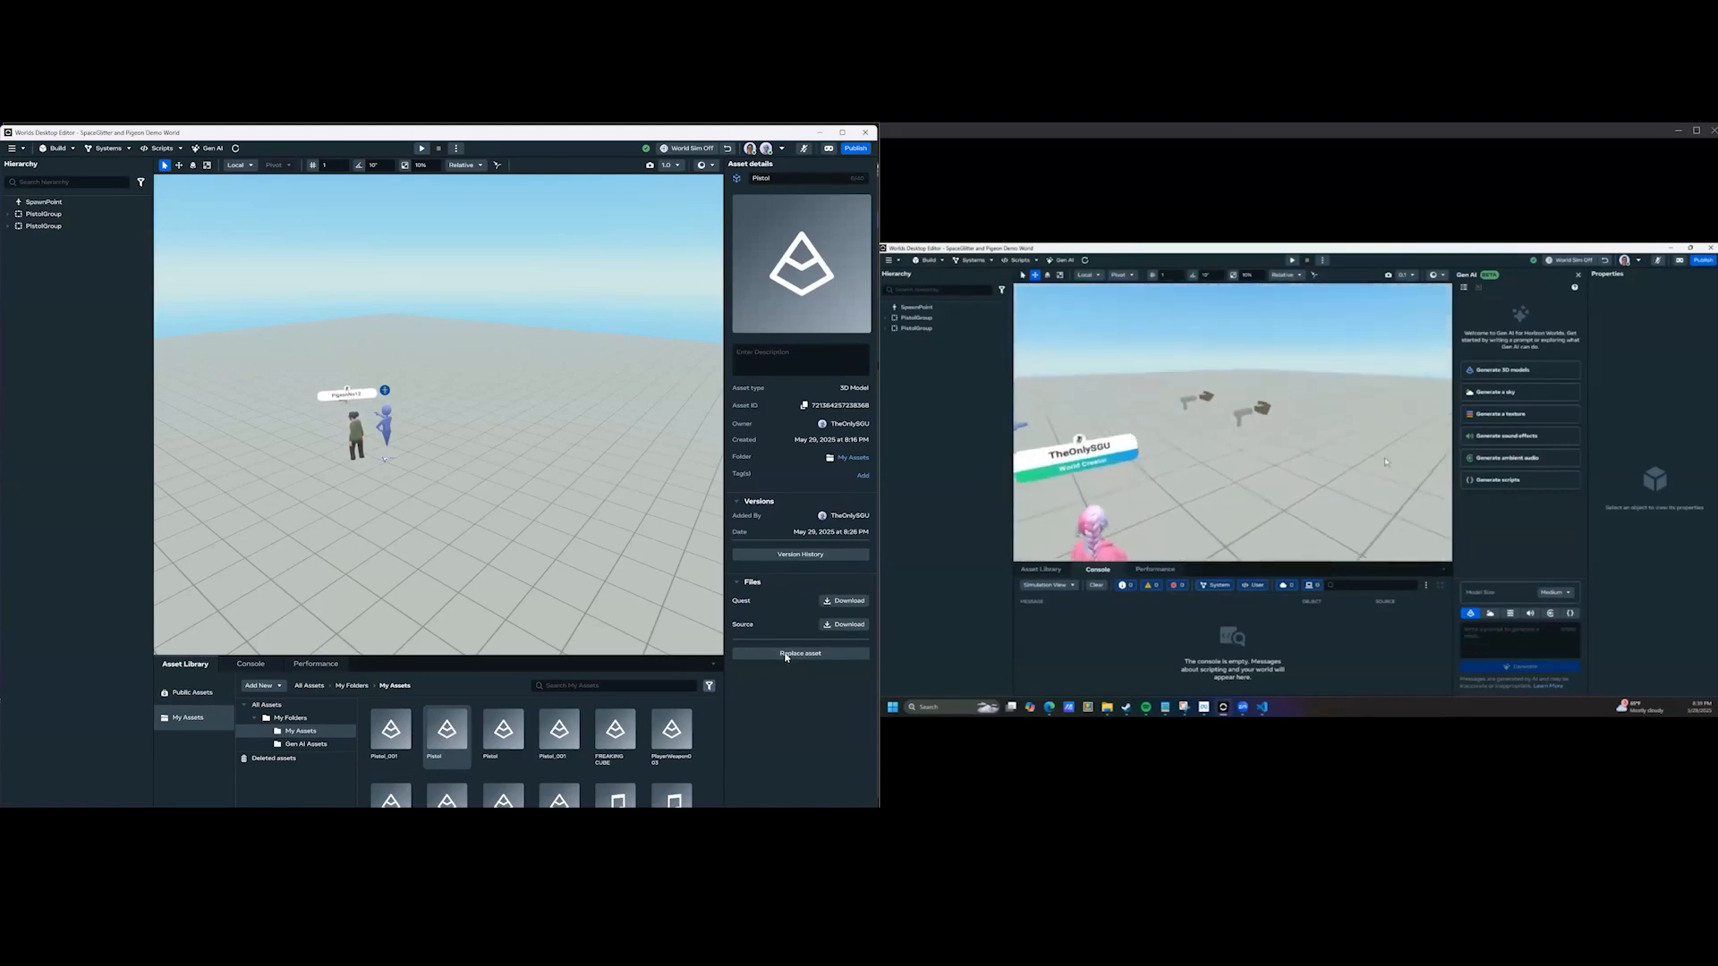
click(785, 656)
Import Pistol_002 from the Desktop's Pistol Demo folder as the replacement, with Preserve offset pivots turned off.
click(333, 543)
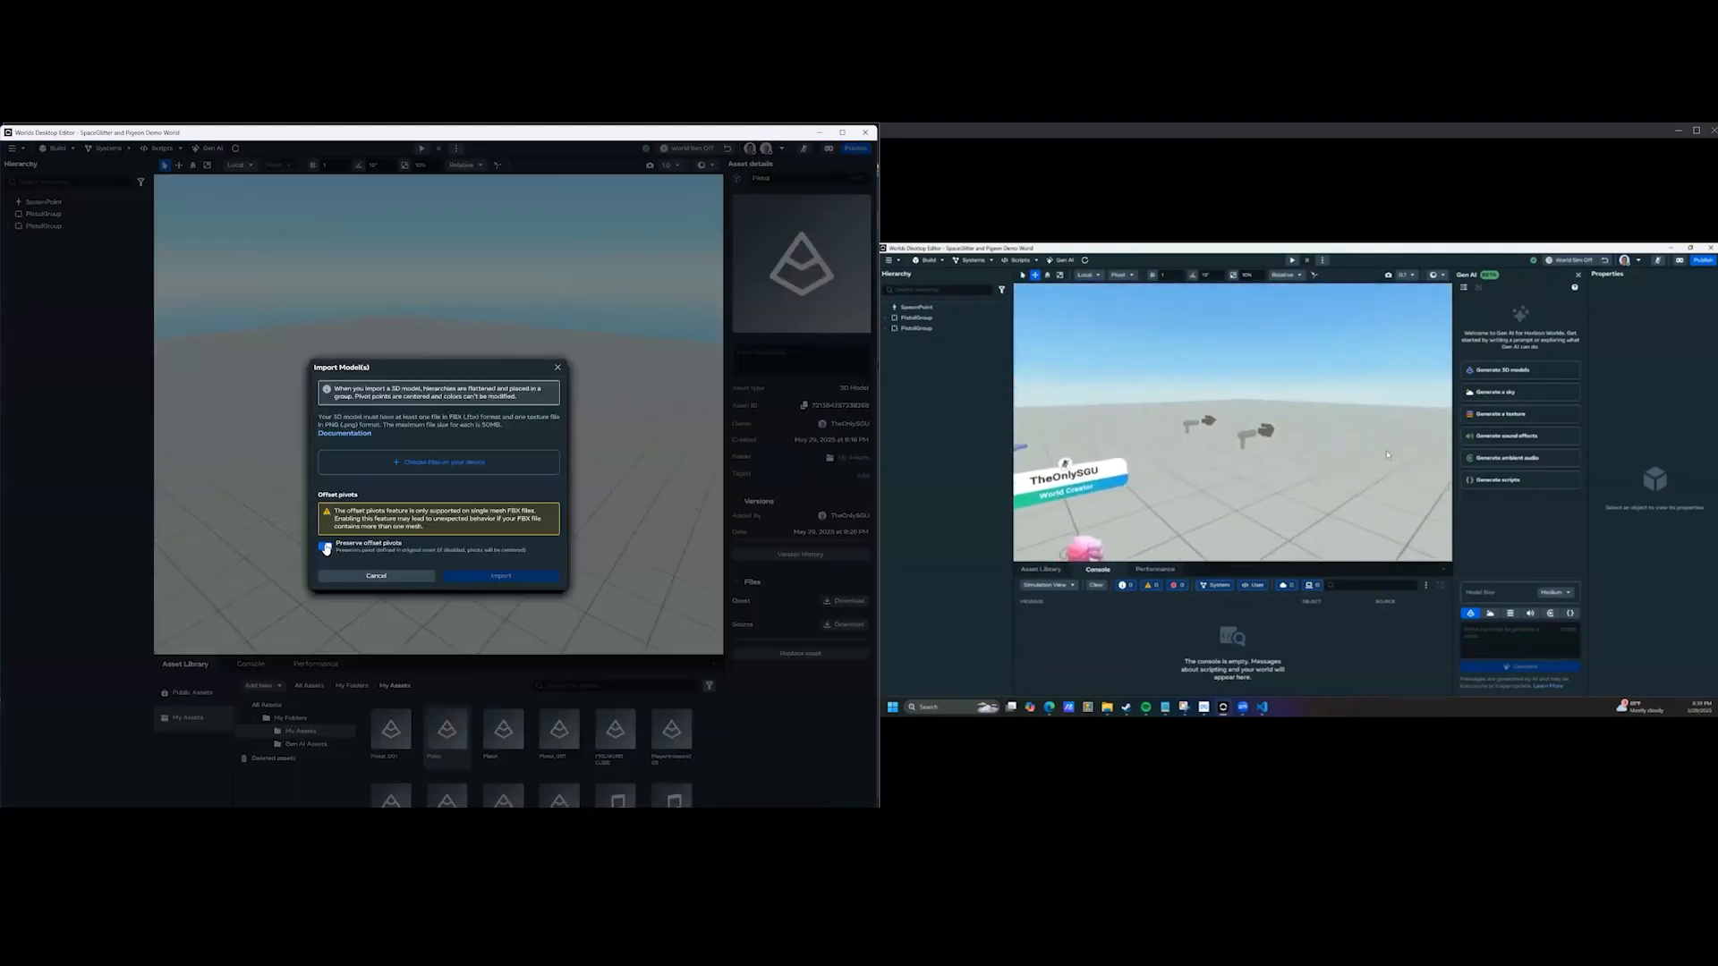
click(430, 484)
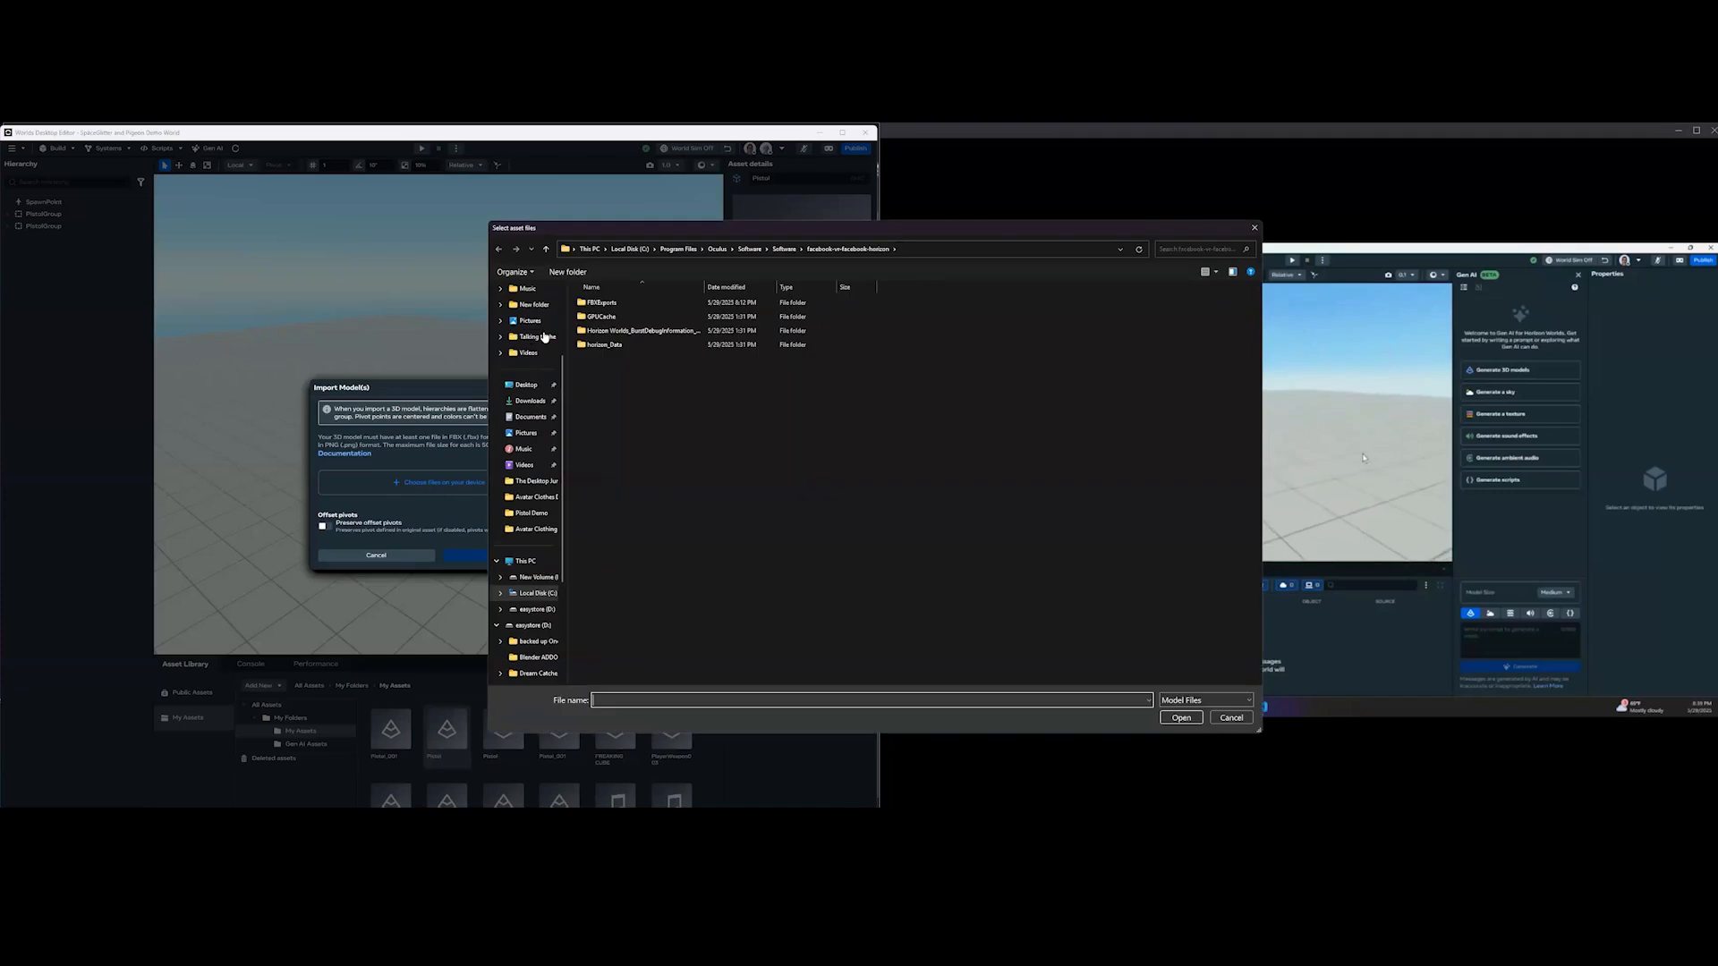
click(526, 389)
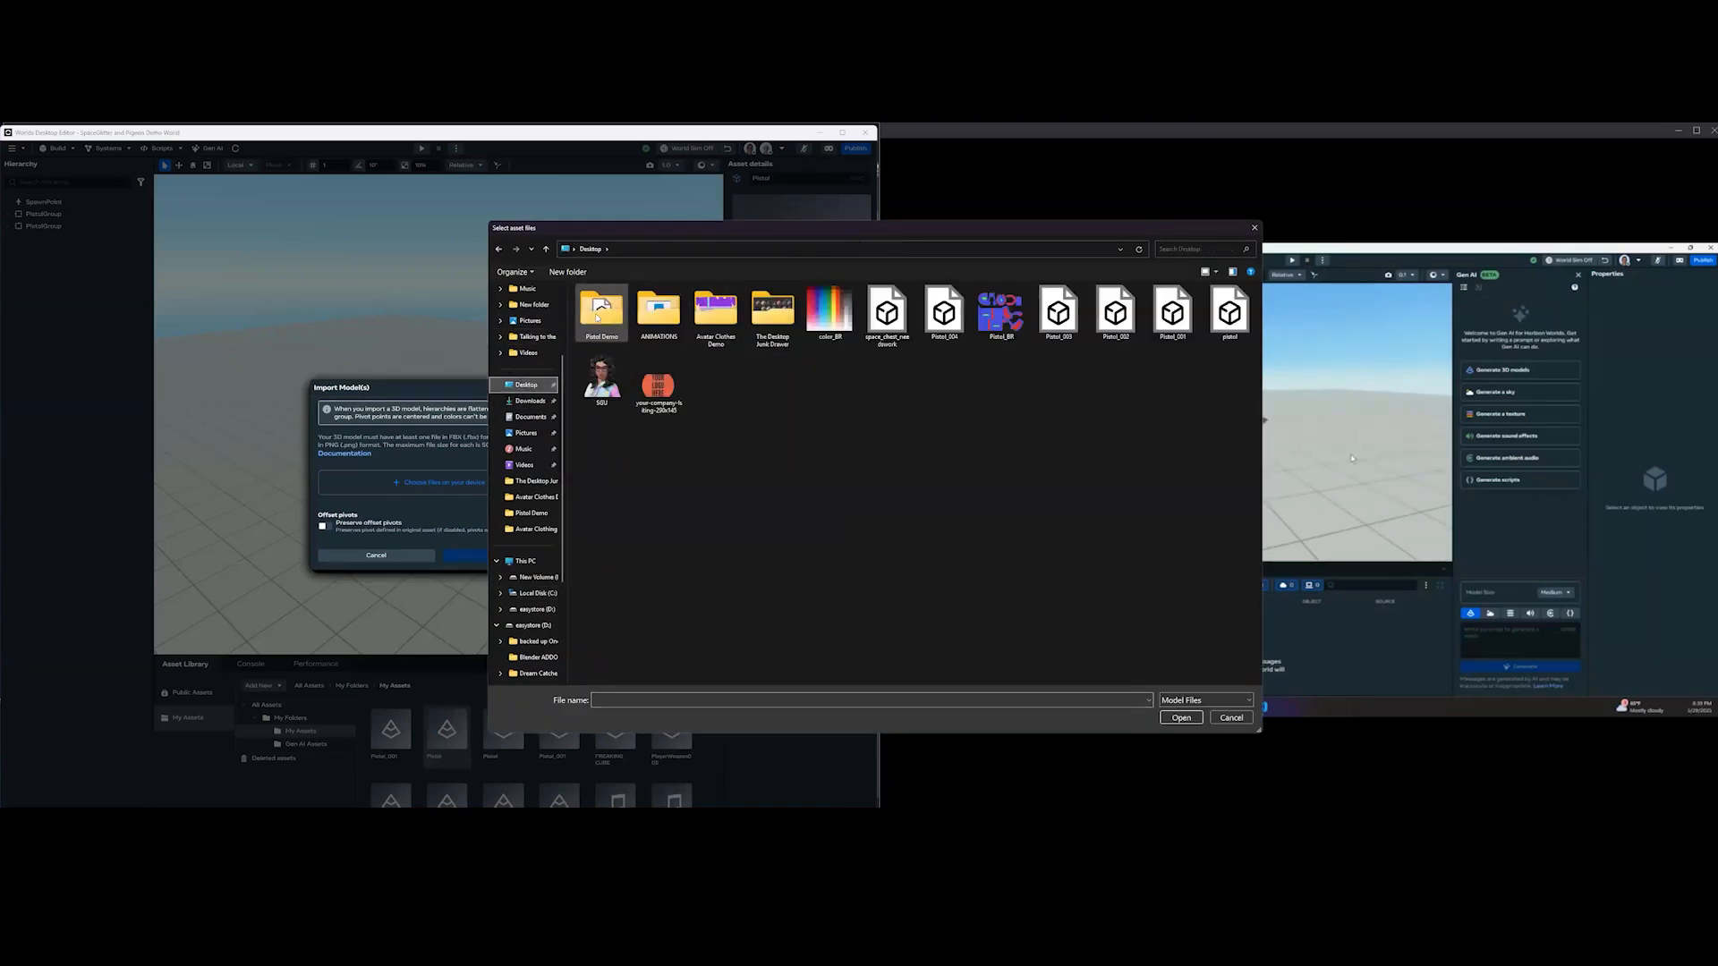
double_click(598, 317)
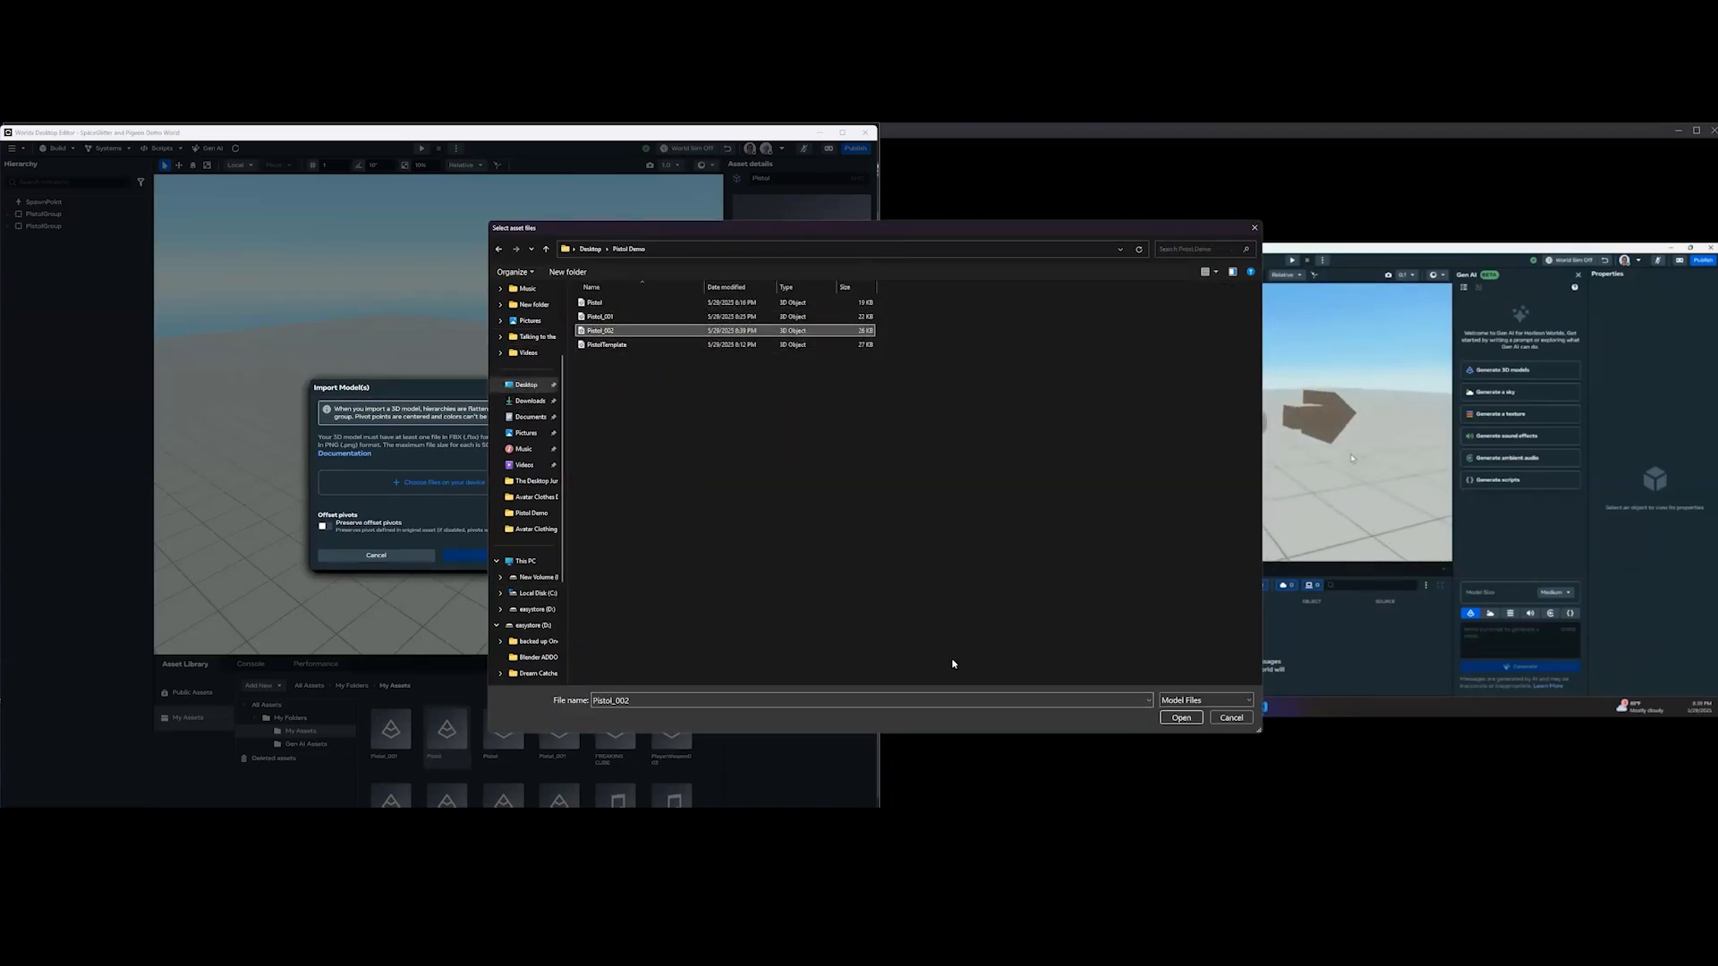
click(1180, 718)
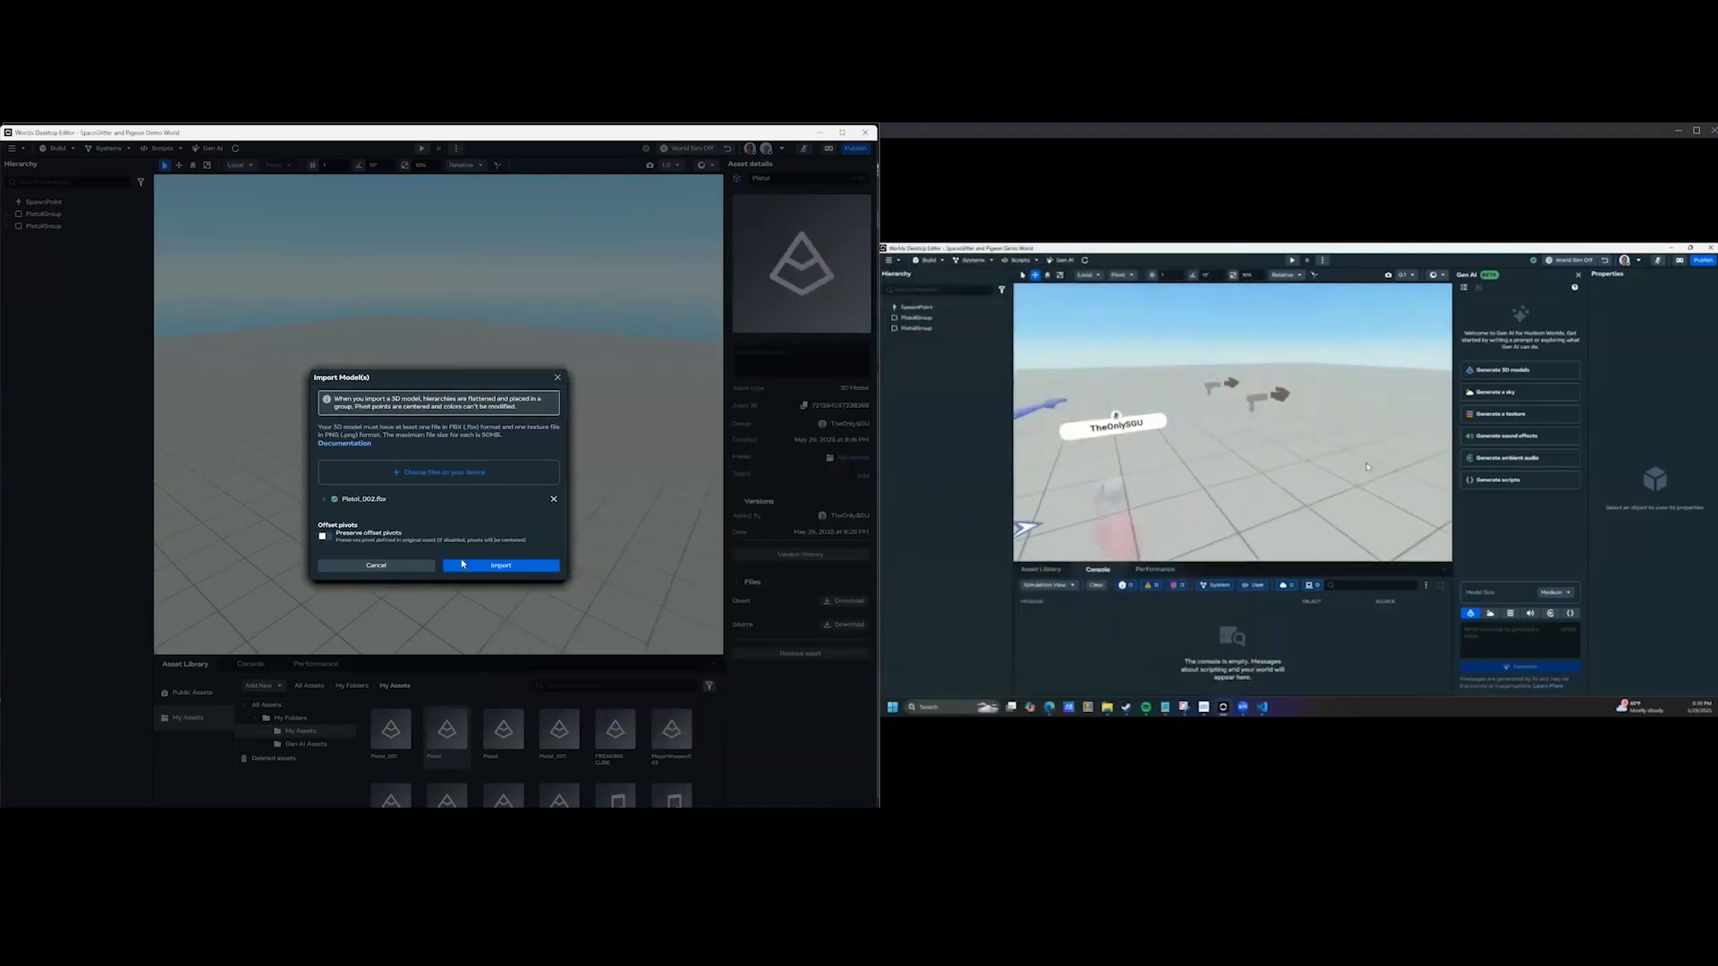
click(527, 562)
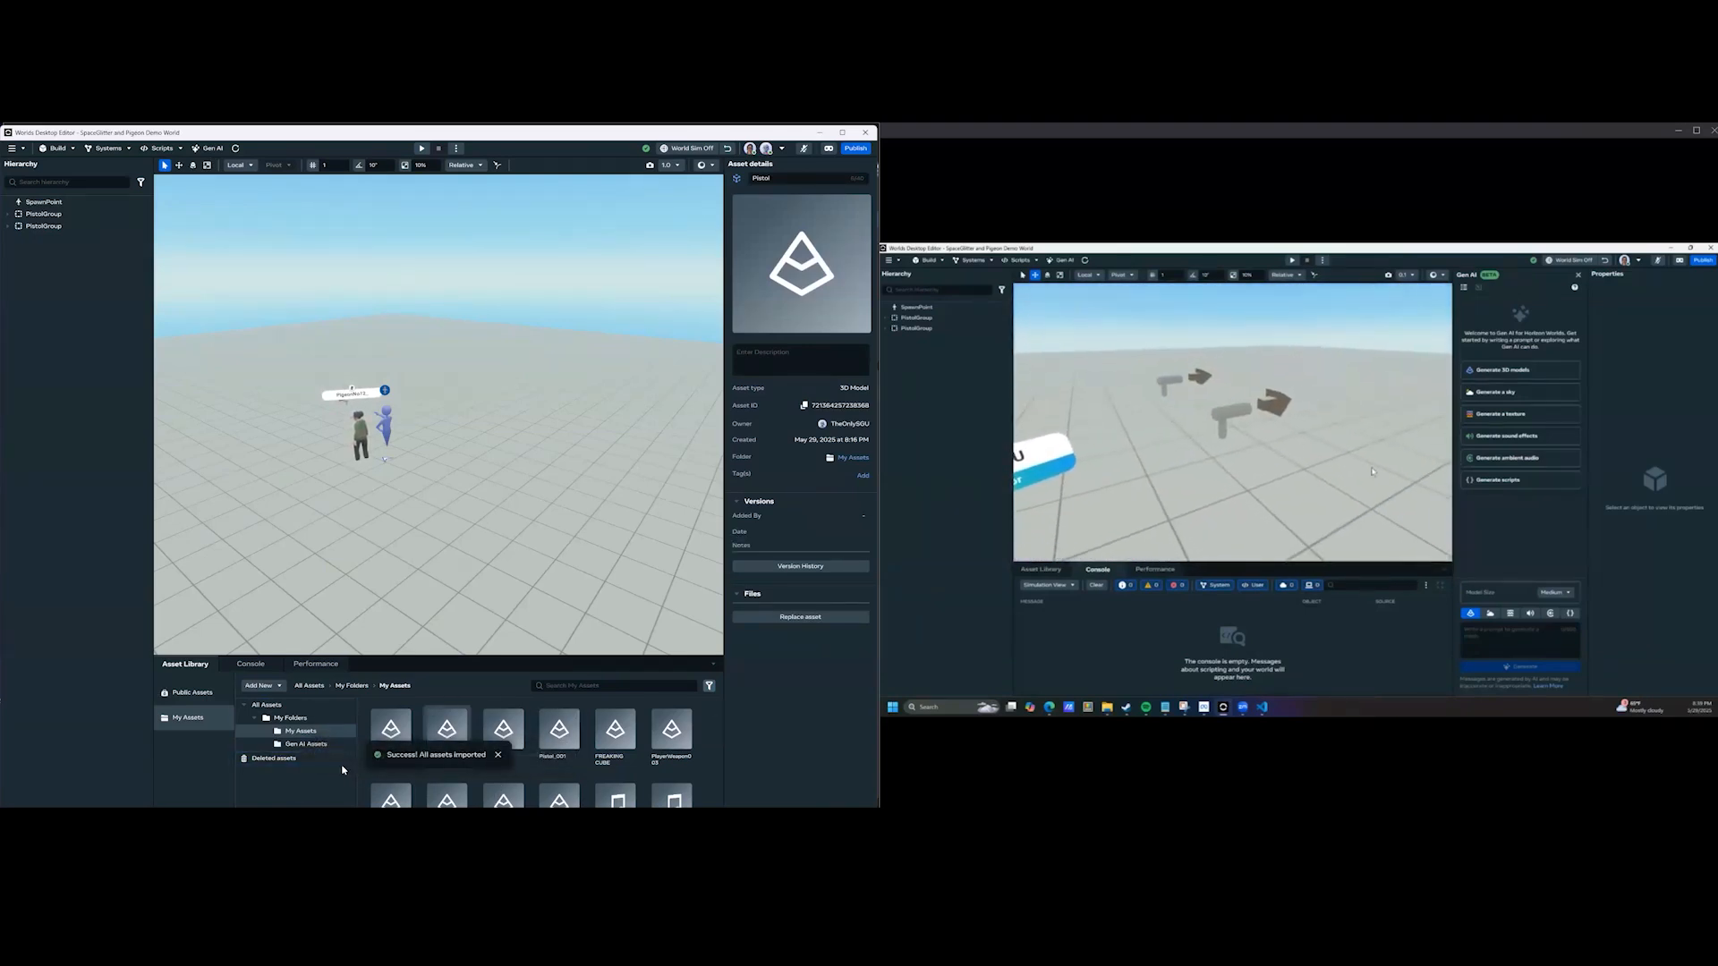
Apply the pending Pistol asset update to its instances in the world.
click(236, 149)
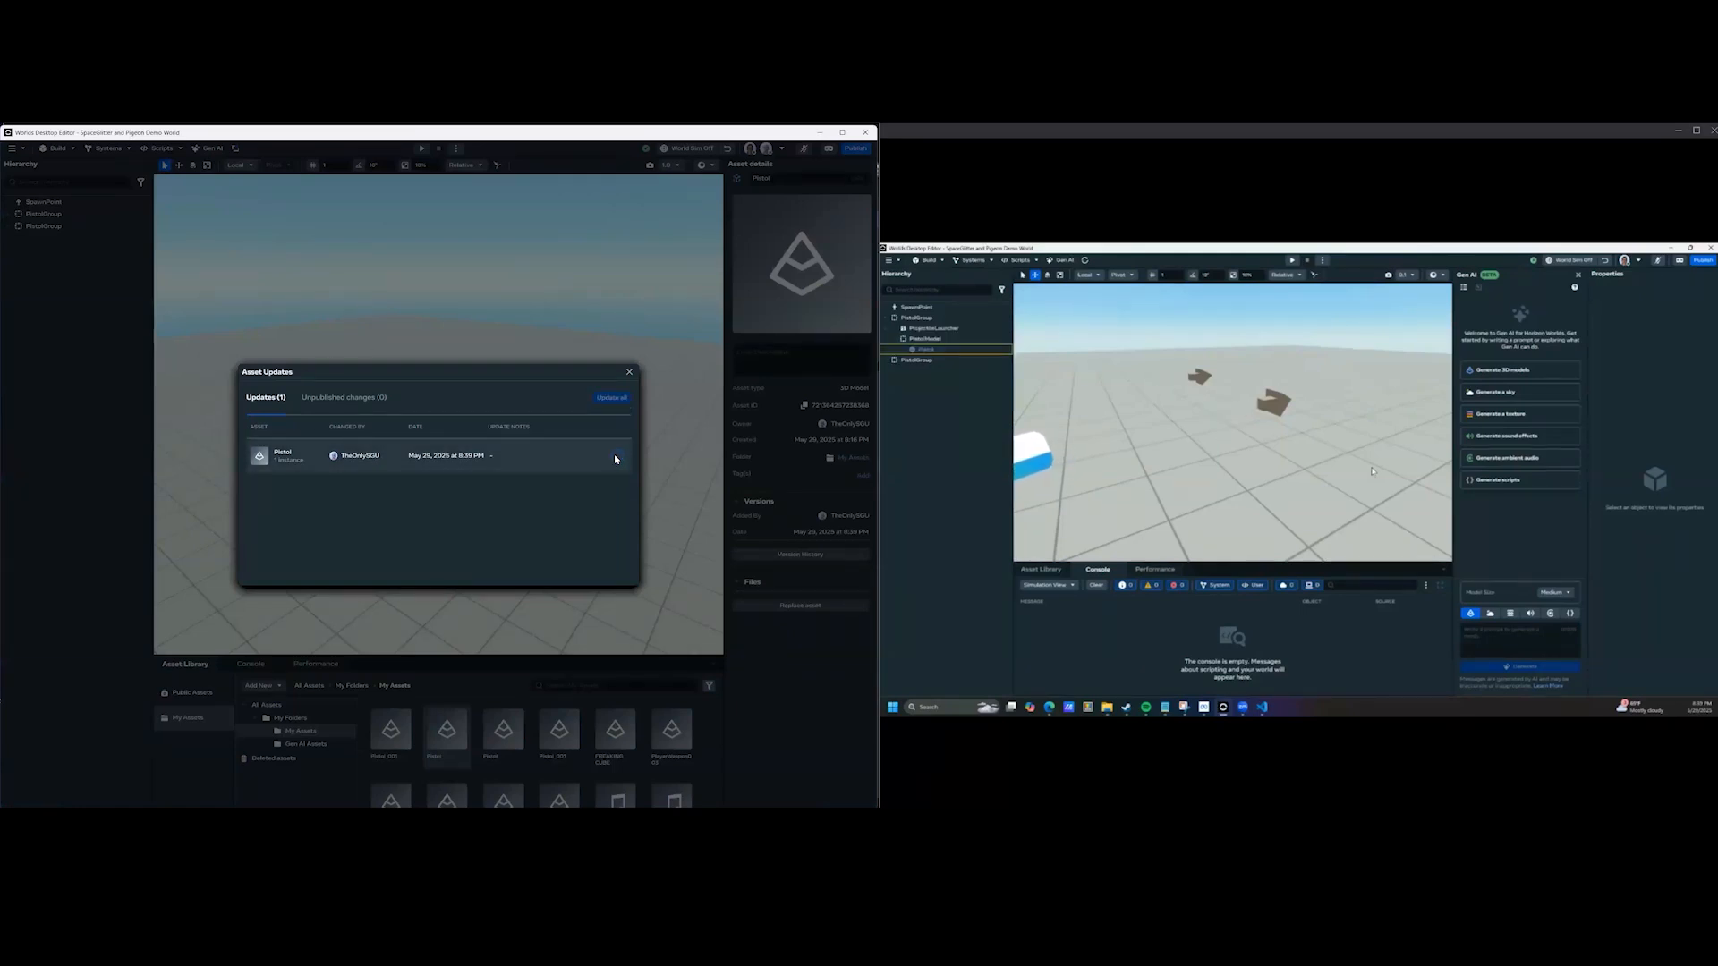
click(615, 457)
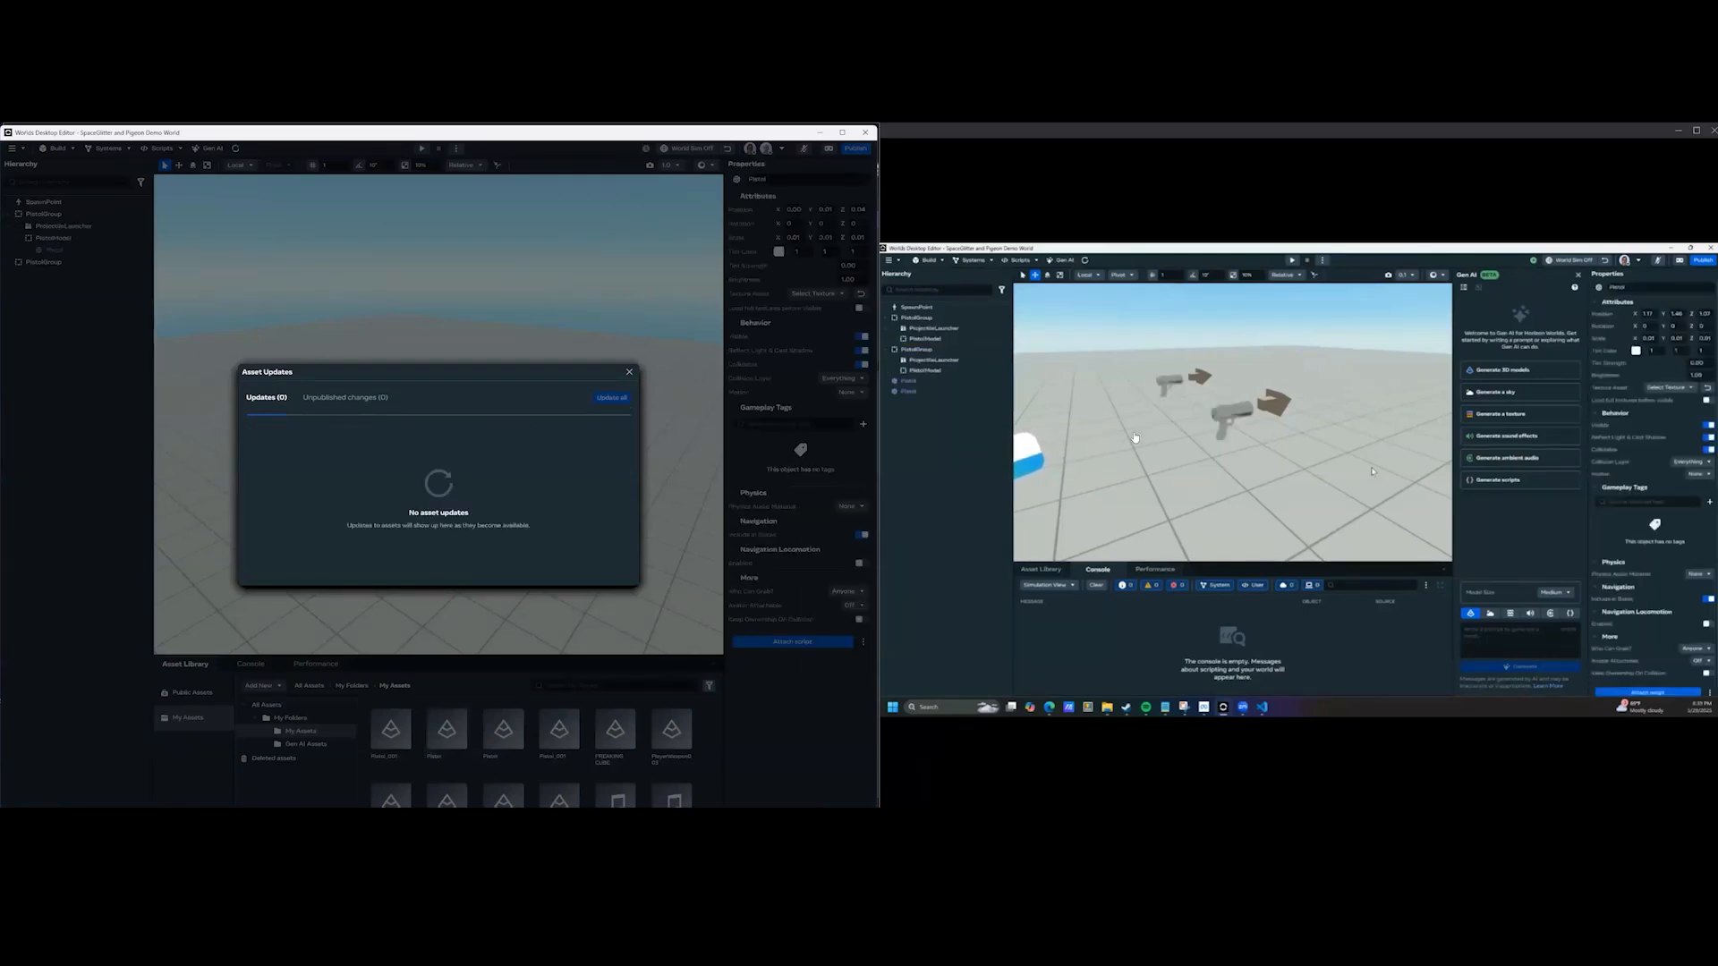
Close the asset updates dialog and inspect the pistol instances in the world view.
click(629, 371)
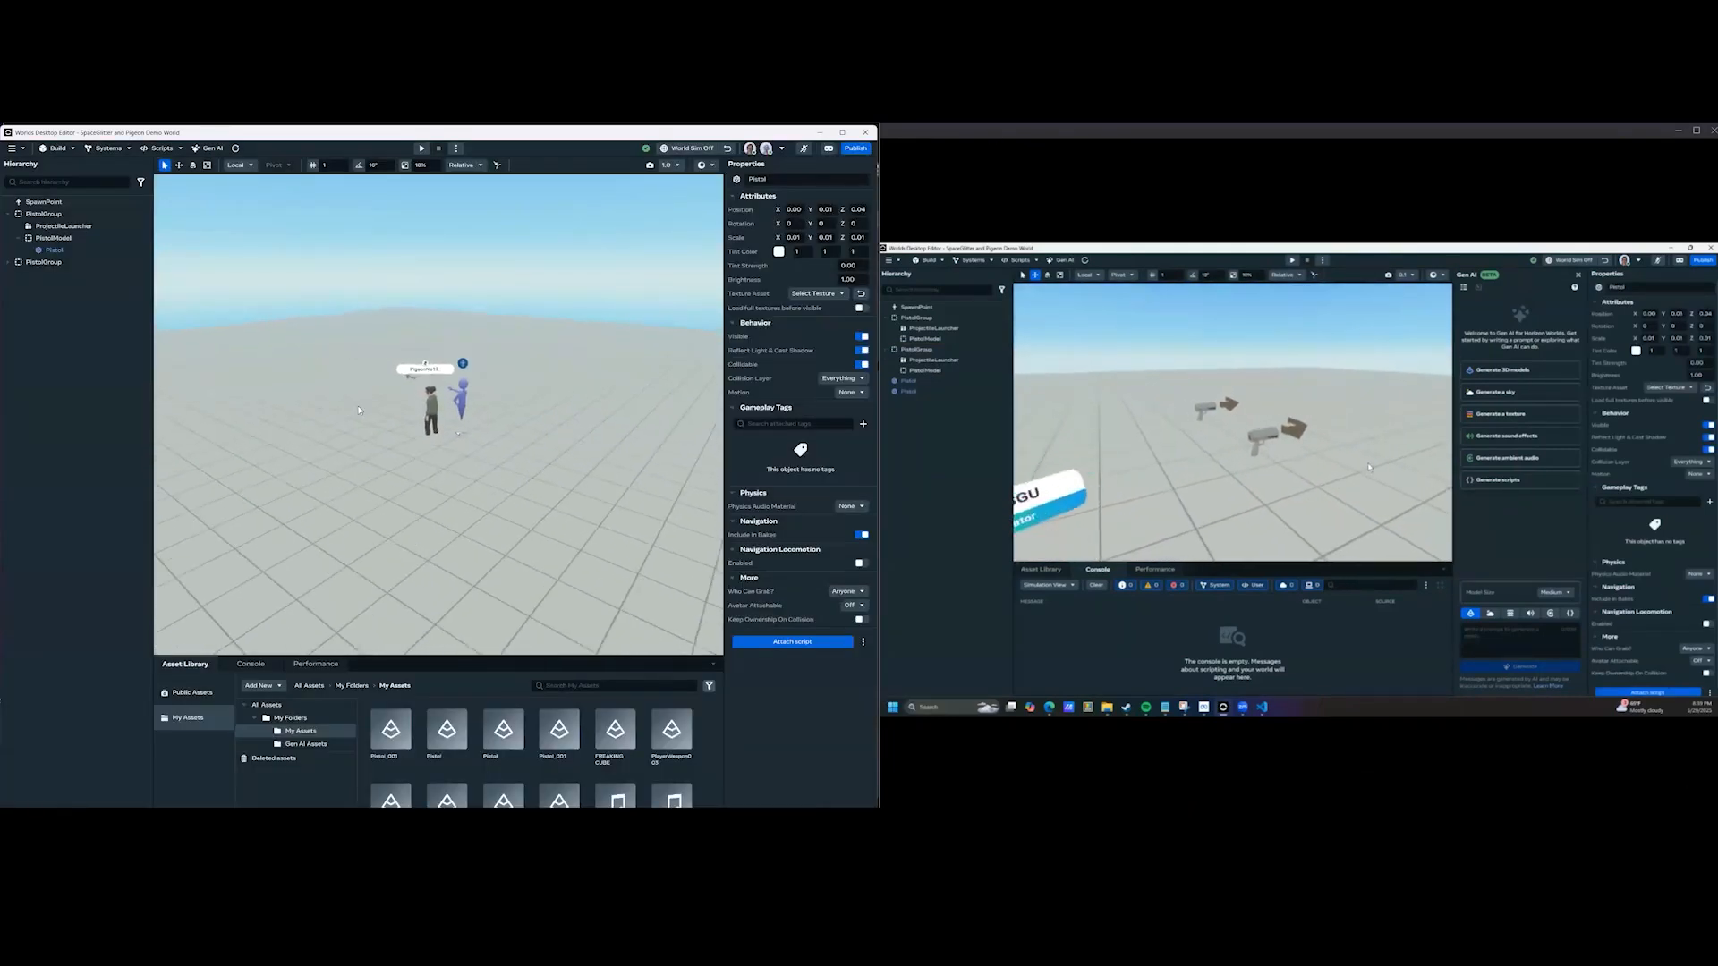
right_drag(596, 343, 260, 381)
scroll(345, 389, down, 5)
click(891, 261)
right_drag(372, 436, 465, 425)
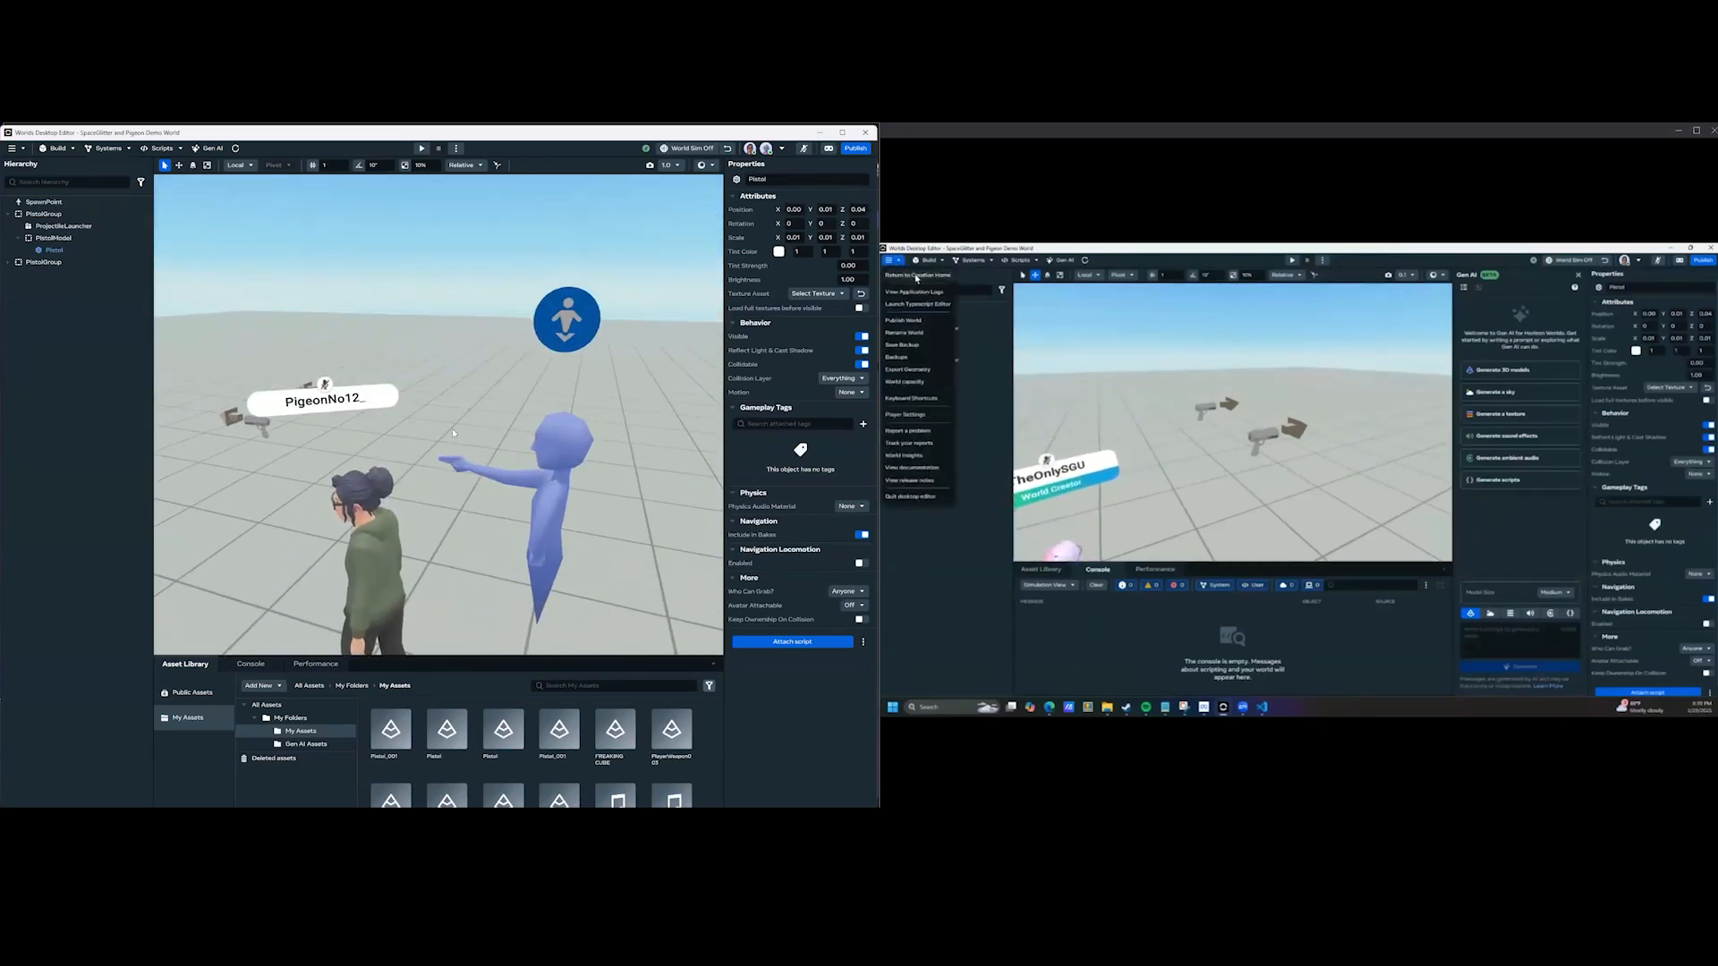
scroll(464, 420, down, 5)
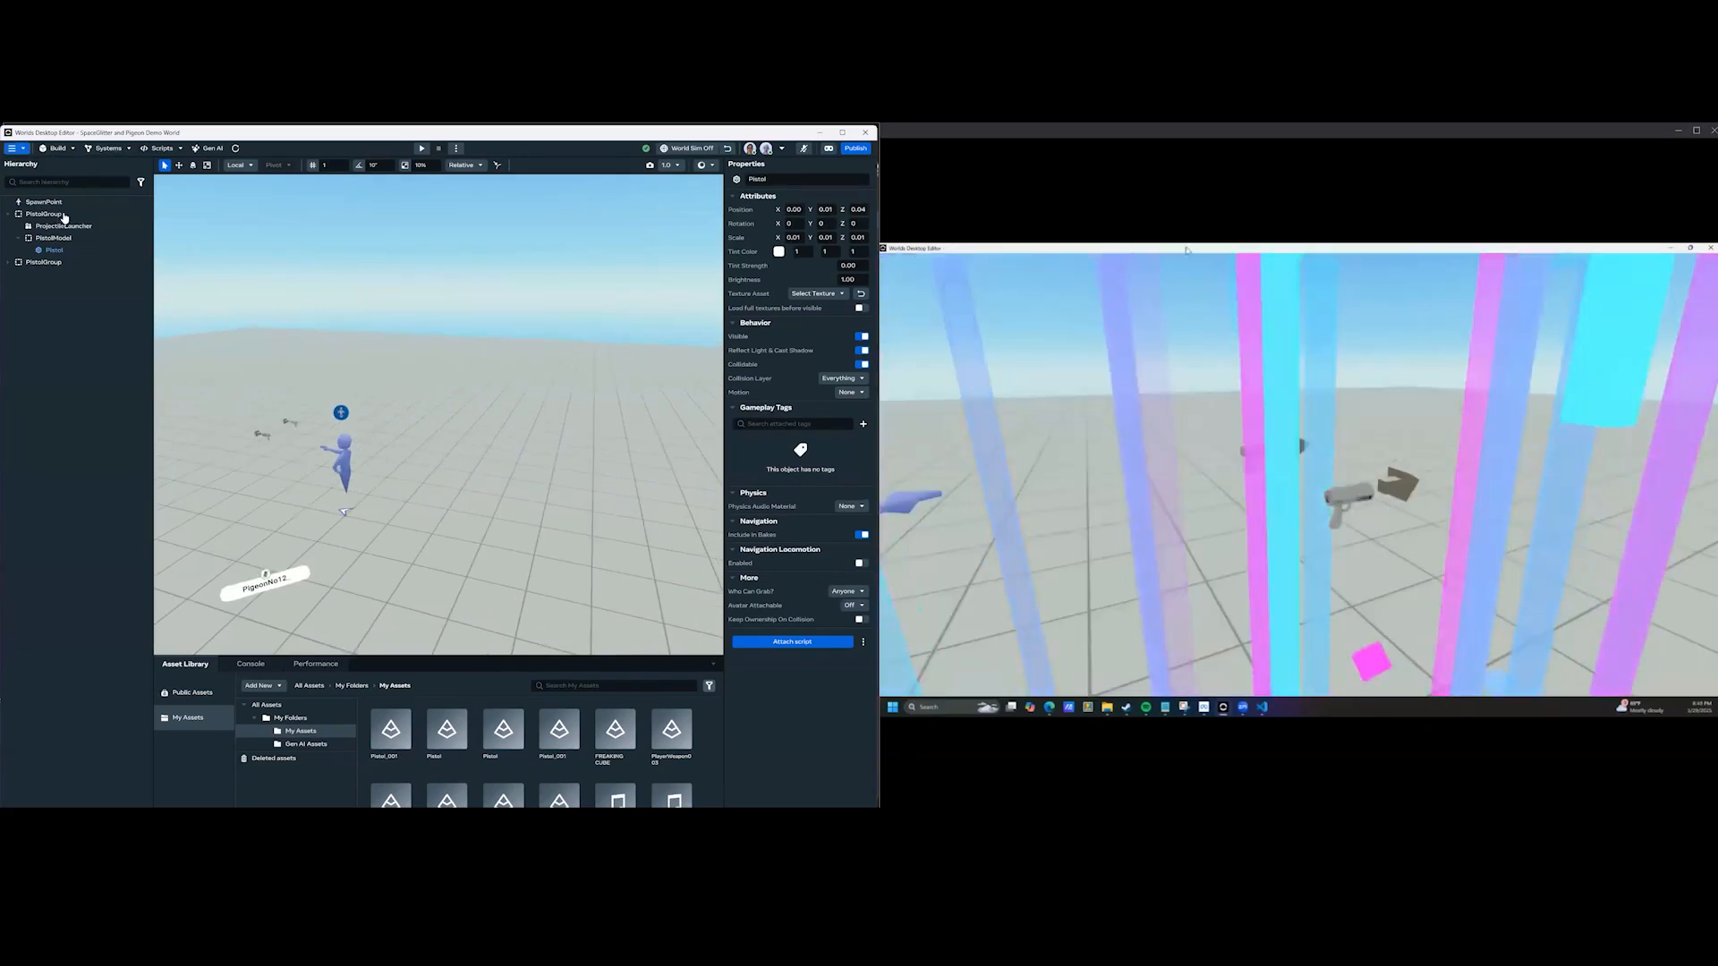
Leave the world for Creation Home and reopen the SpaceGlitter and Pigeon Demo World.
click(20, 148)
click(41, 167)
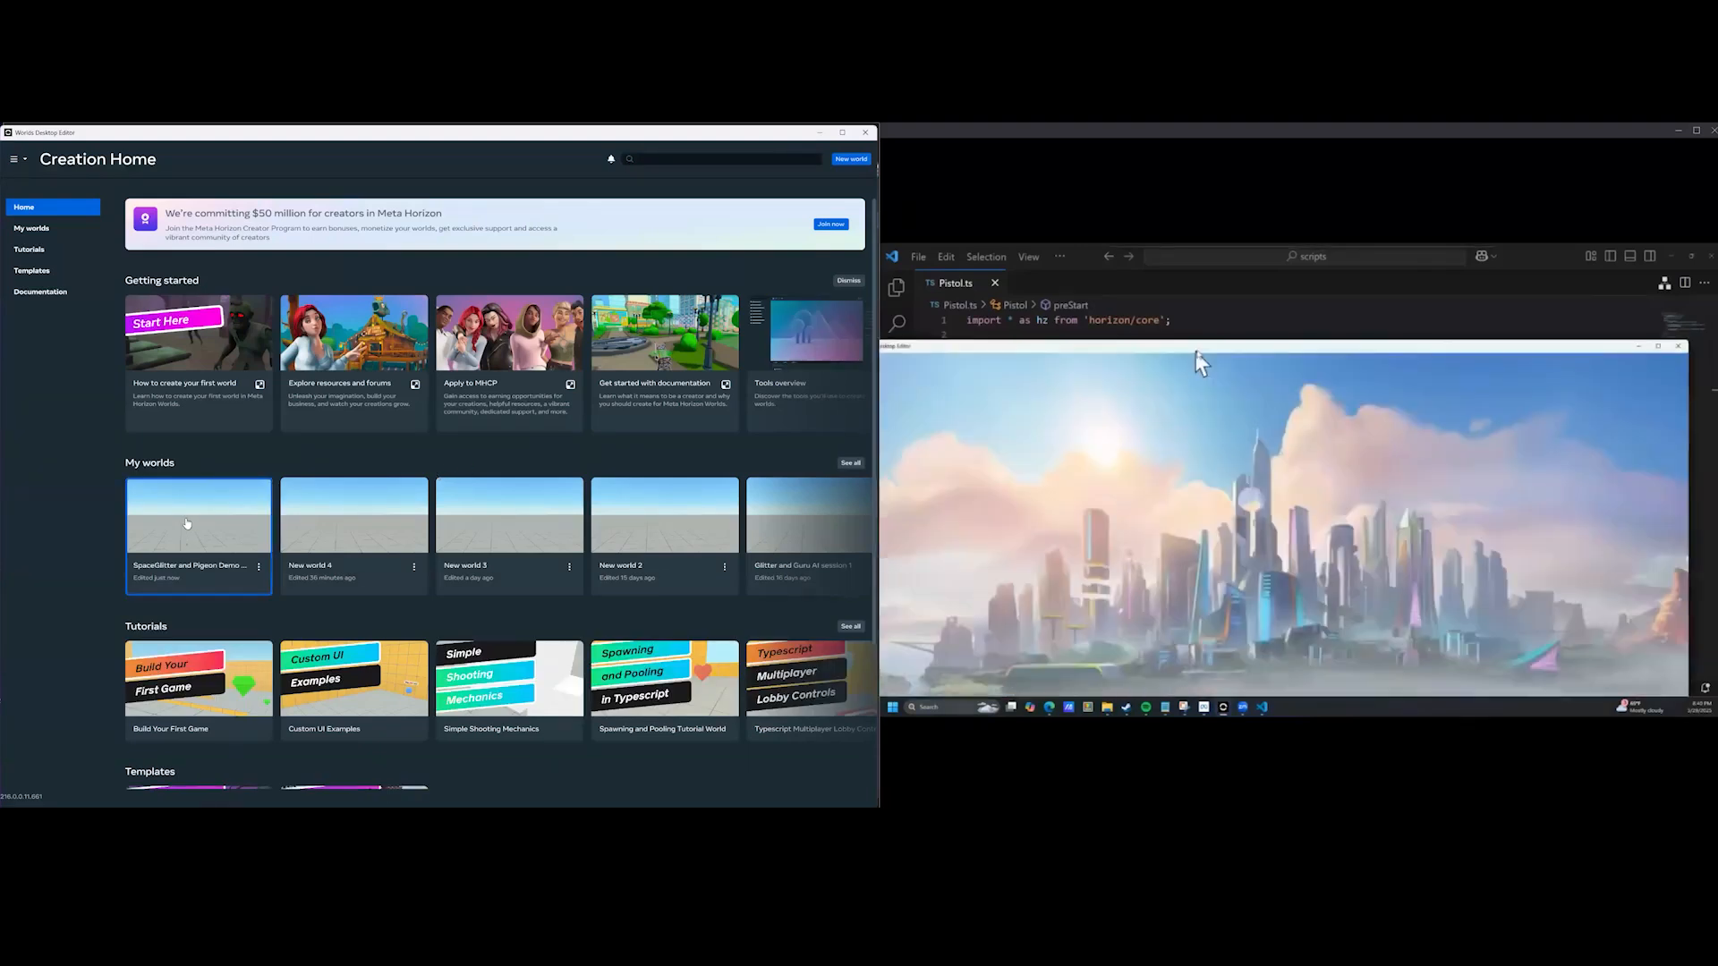
click(188, 518)
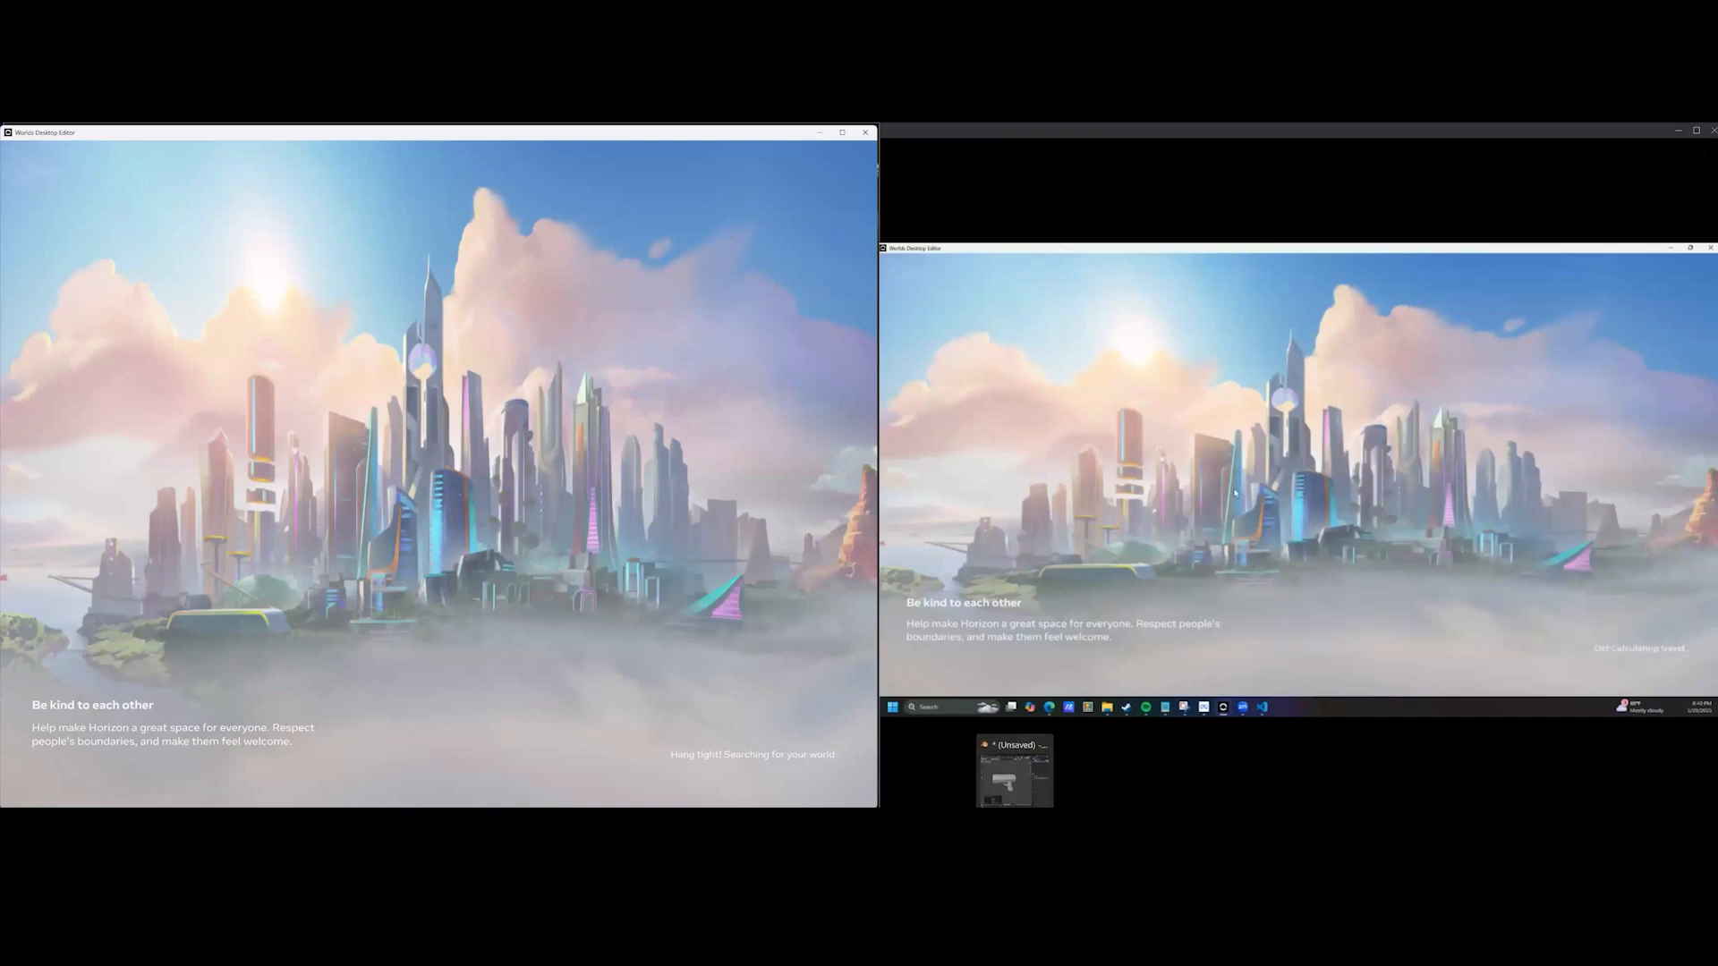
Switch to Blender and, in Edit Mode, select the block of side faces along one side of the pistol's grip.
click(1013, 778)
middle_drag(464, 477, 411, 524)
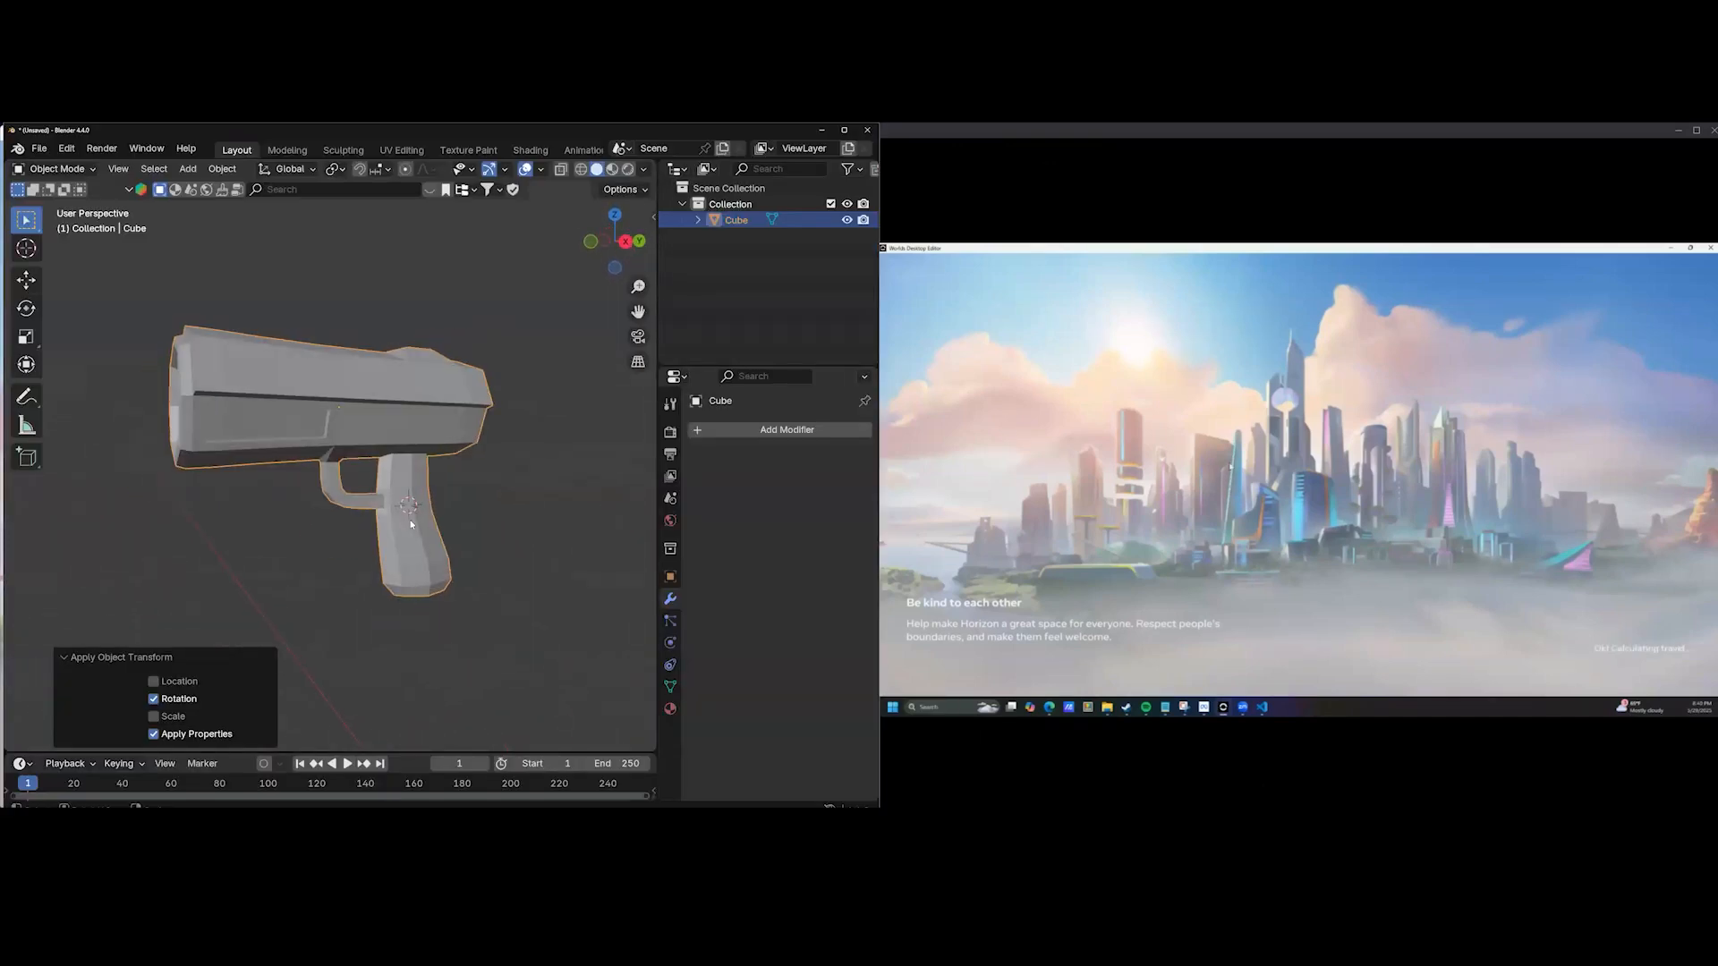
key(Tab)
middle_drag(563, 448, 313, 397)
click(1291, 259)
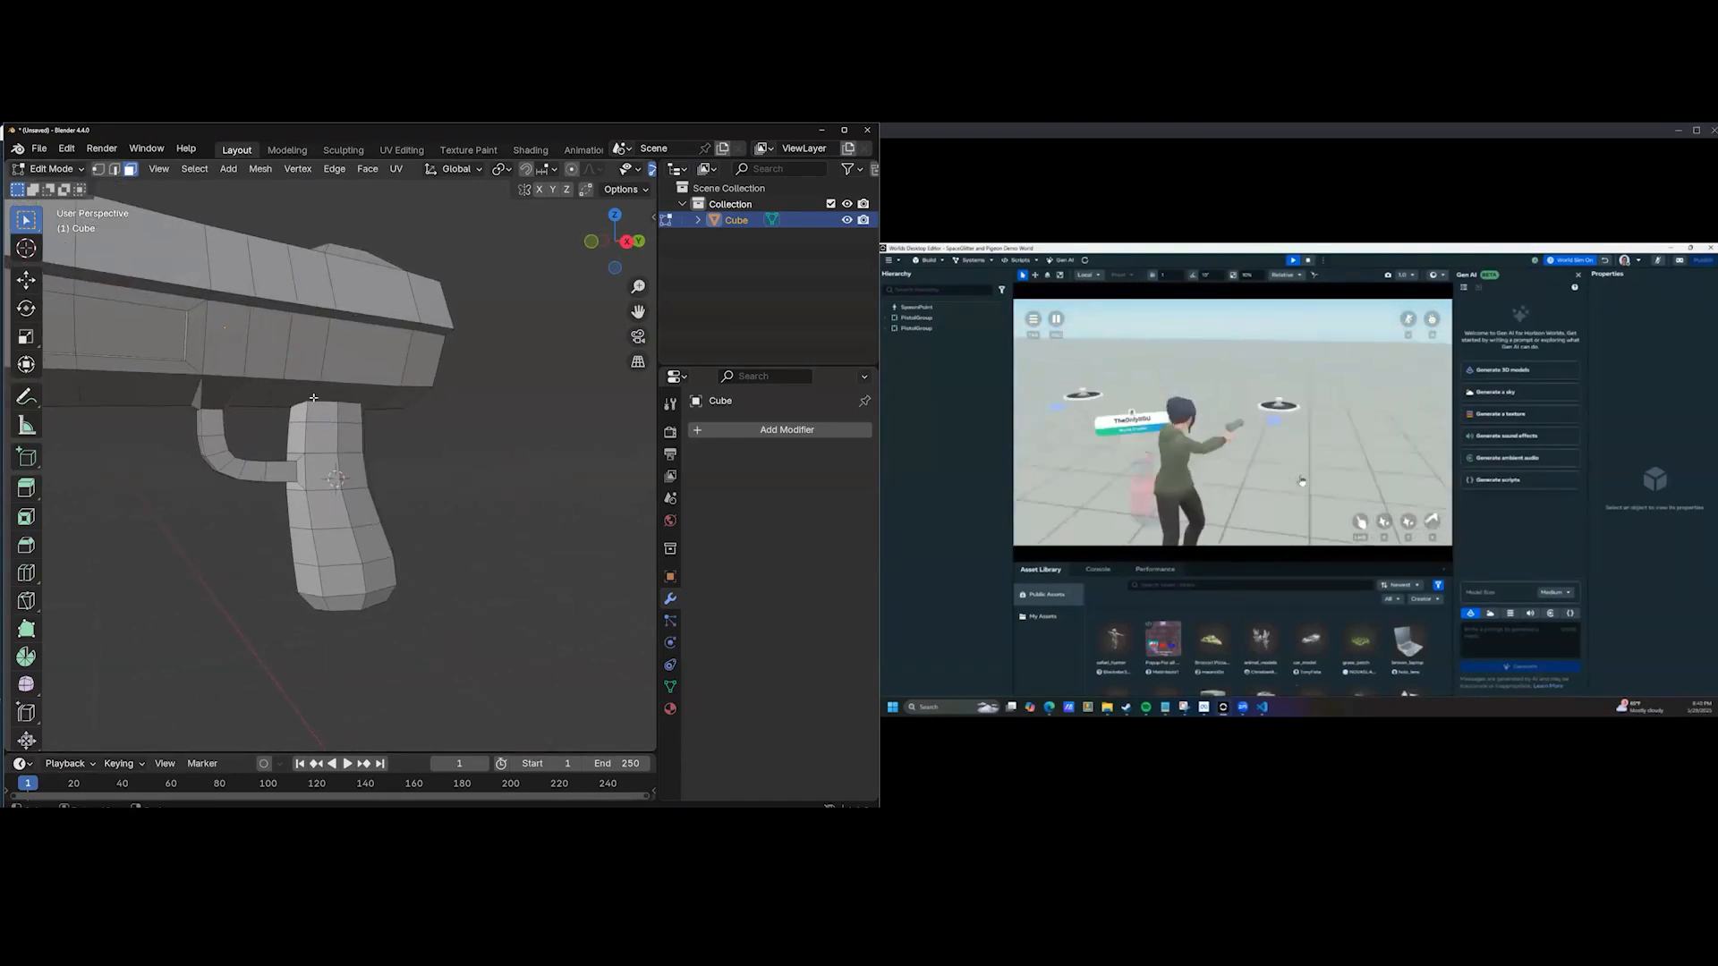
click(349, 438)
shift+click(352, 471)
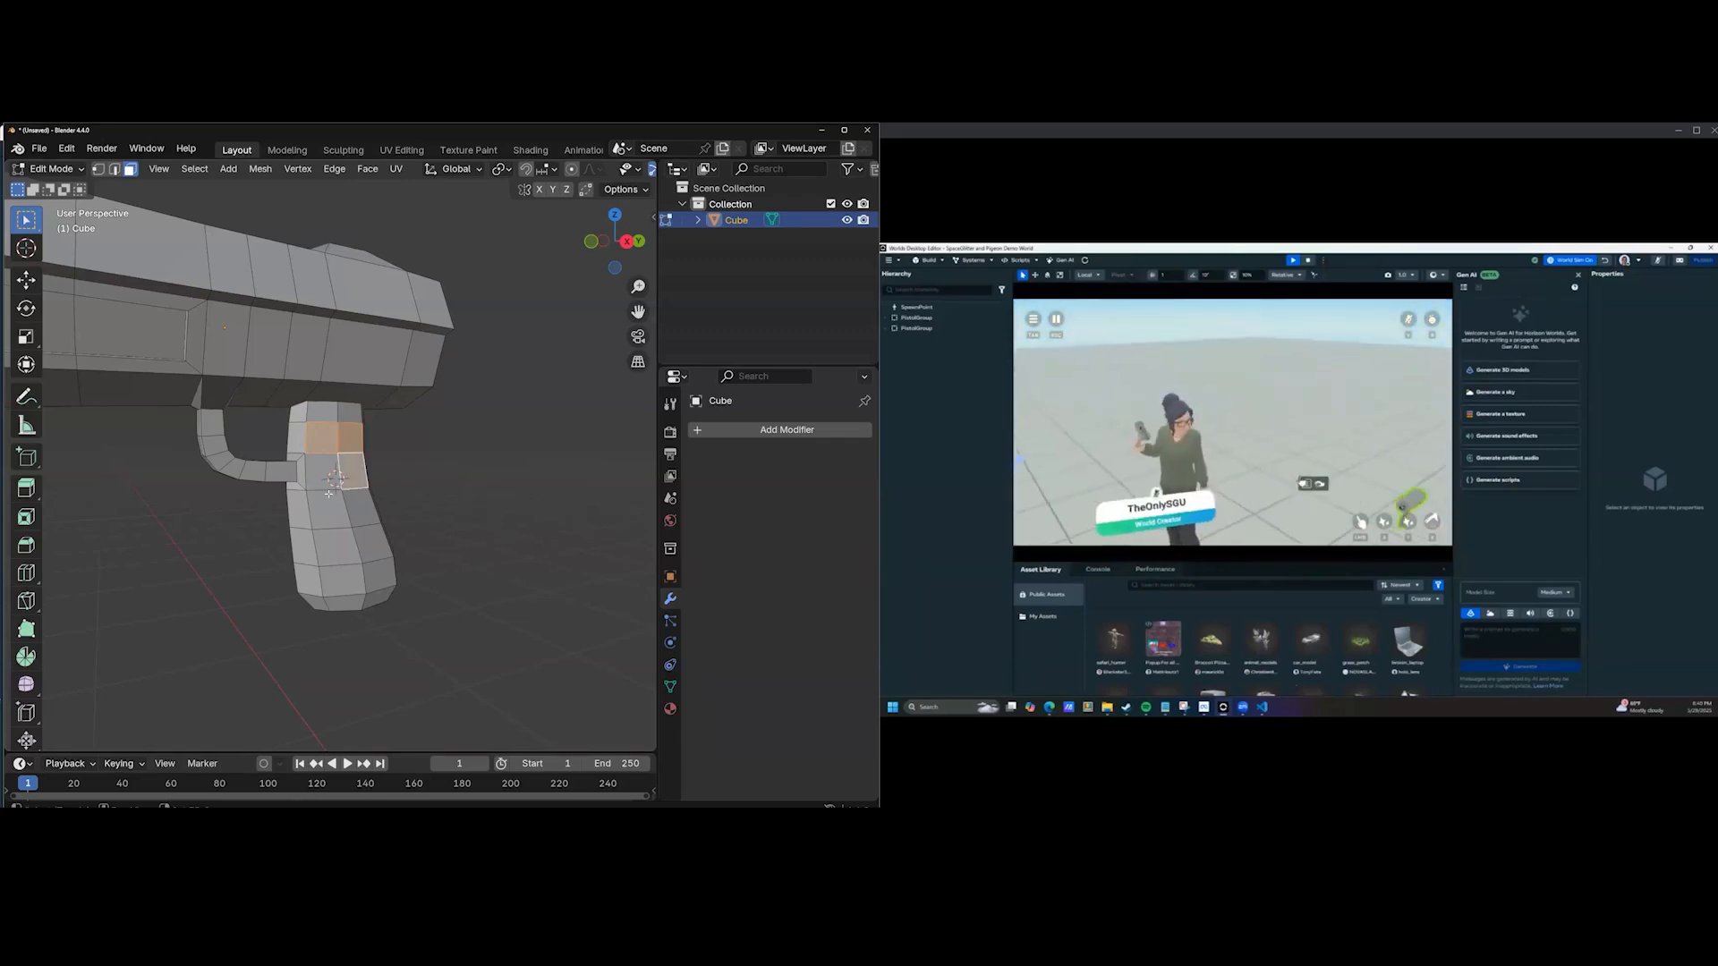
shift+click(326, 498)
shift+click(345, 508)
shift+click(371, 535)
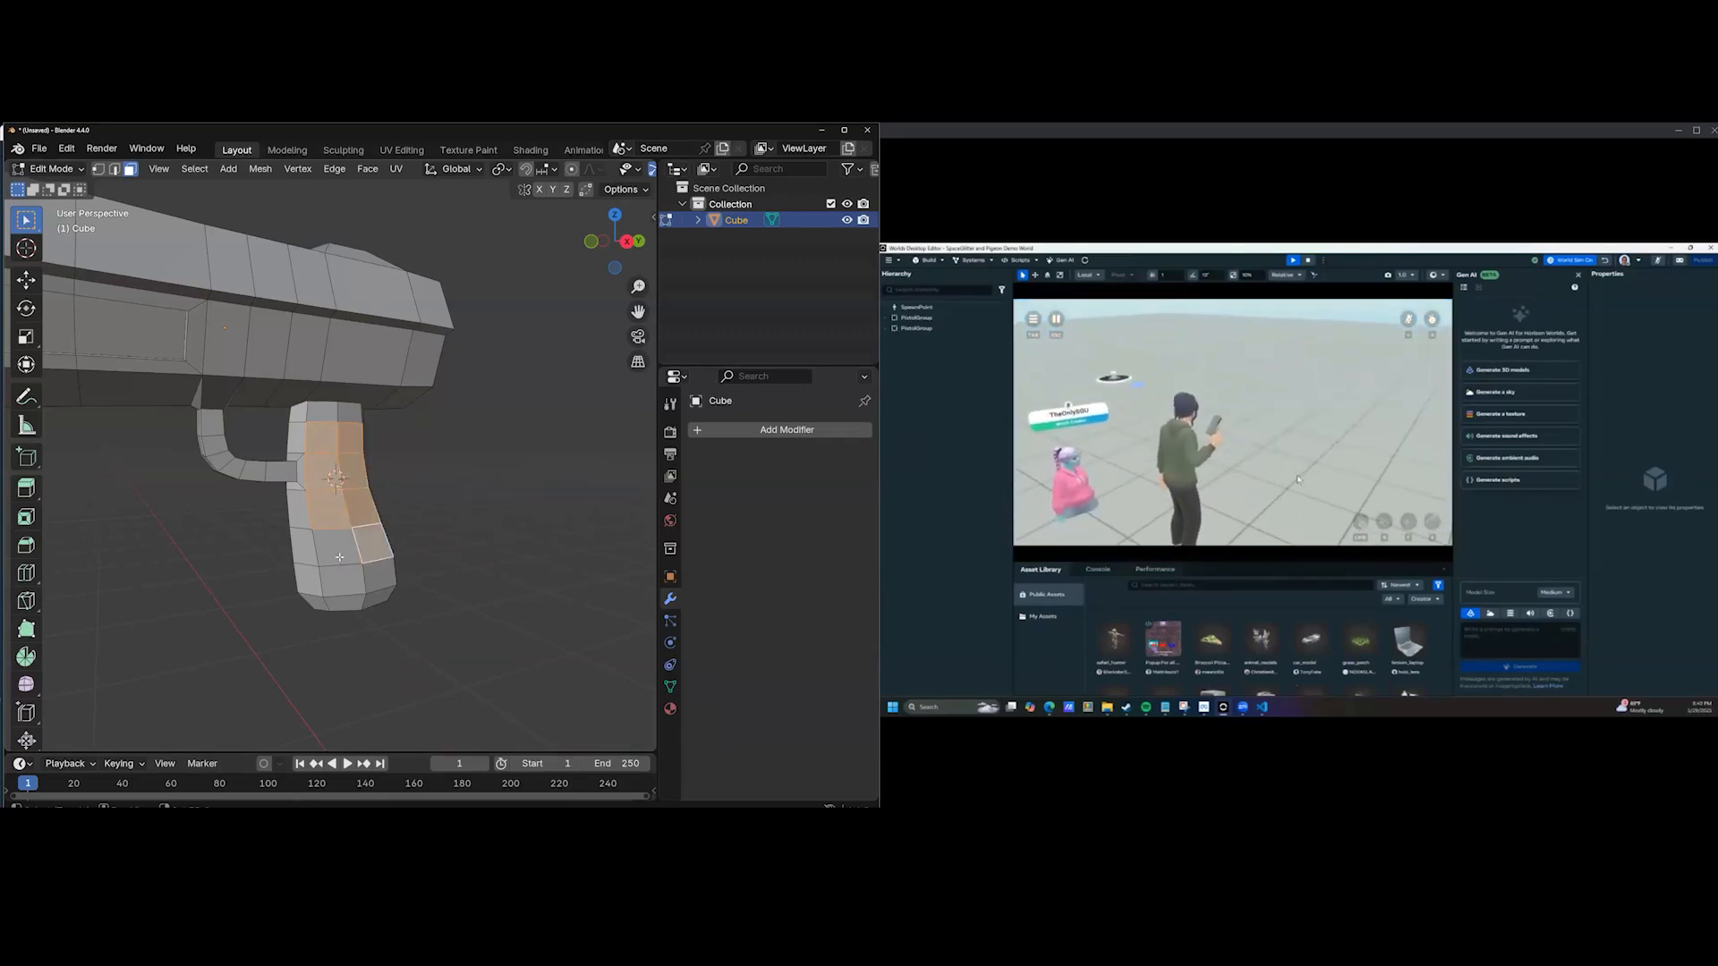
shift+click(336, 545)
Add the matching faces on the grip's opposite side to the selection and inset all of them by about 0.0012 m.
middle_drag(501, 571, 358, 448)
shift+click(349, 439)
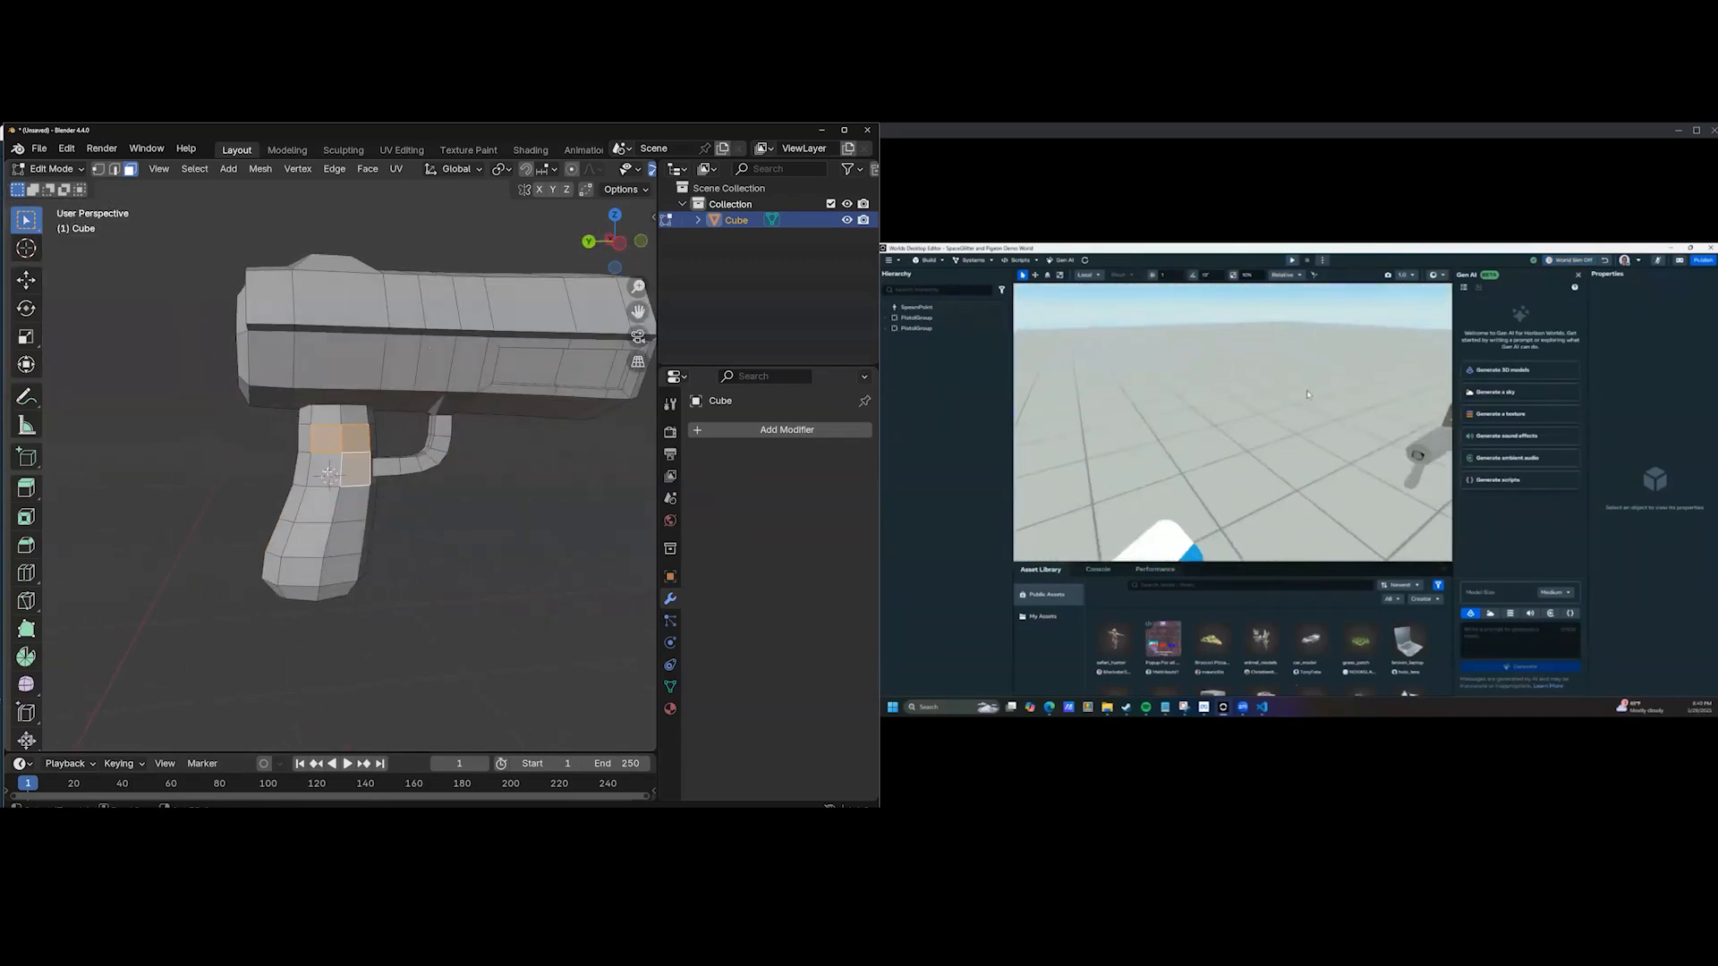
shift+click(334, 513)
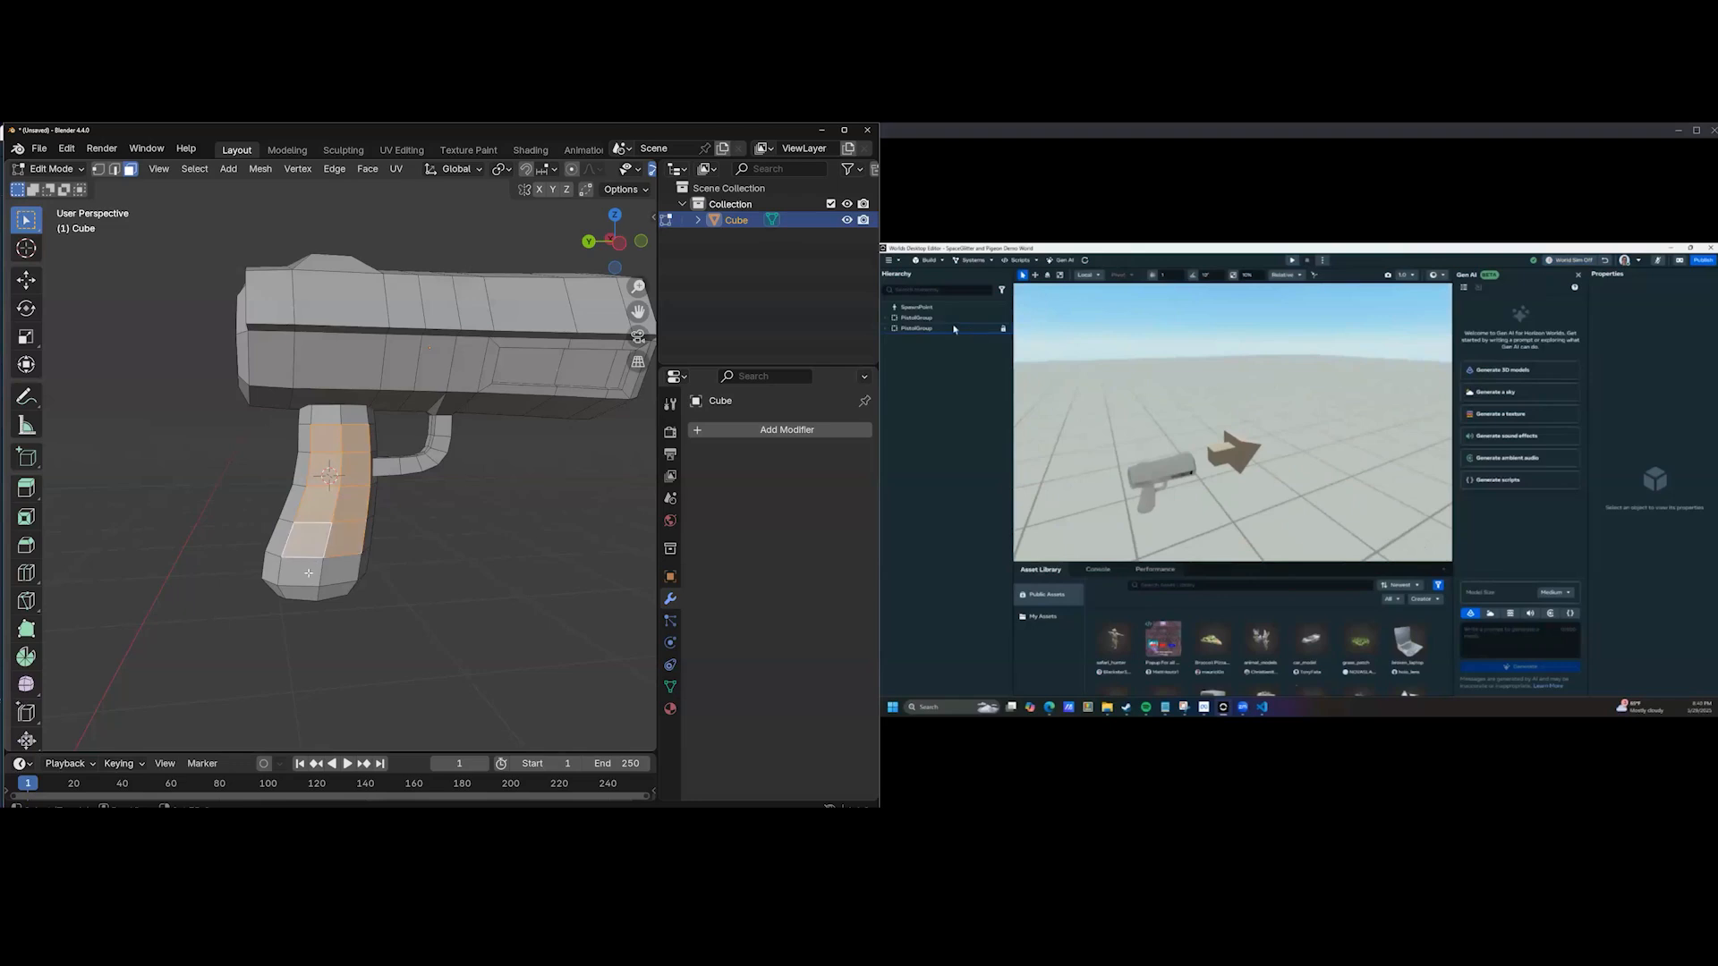
key(i)
click(485, 585)
middle_drag(485, 585, 546, 611)
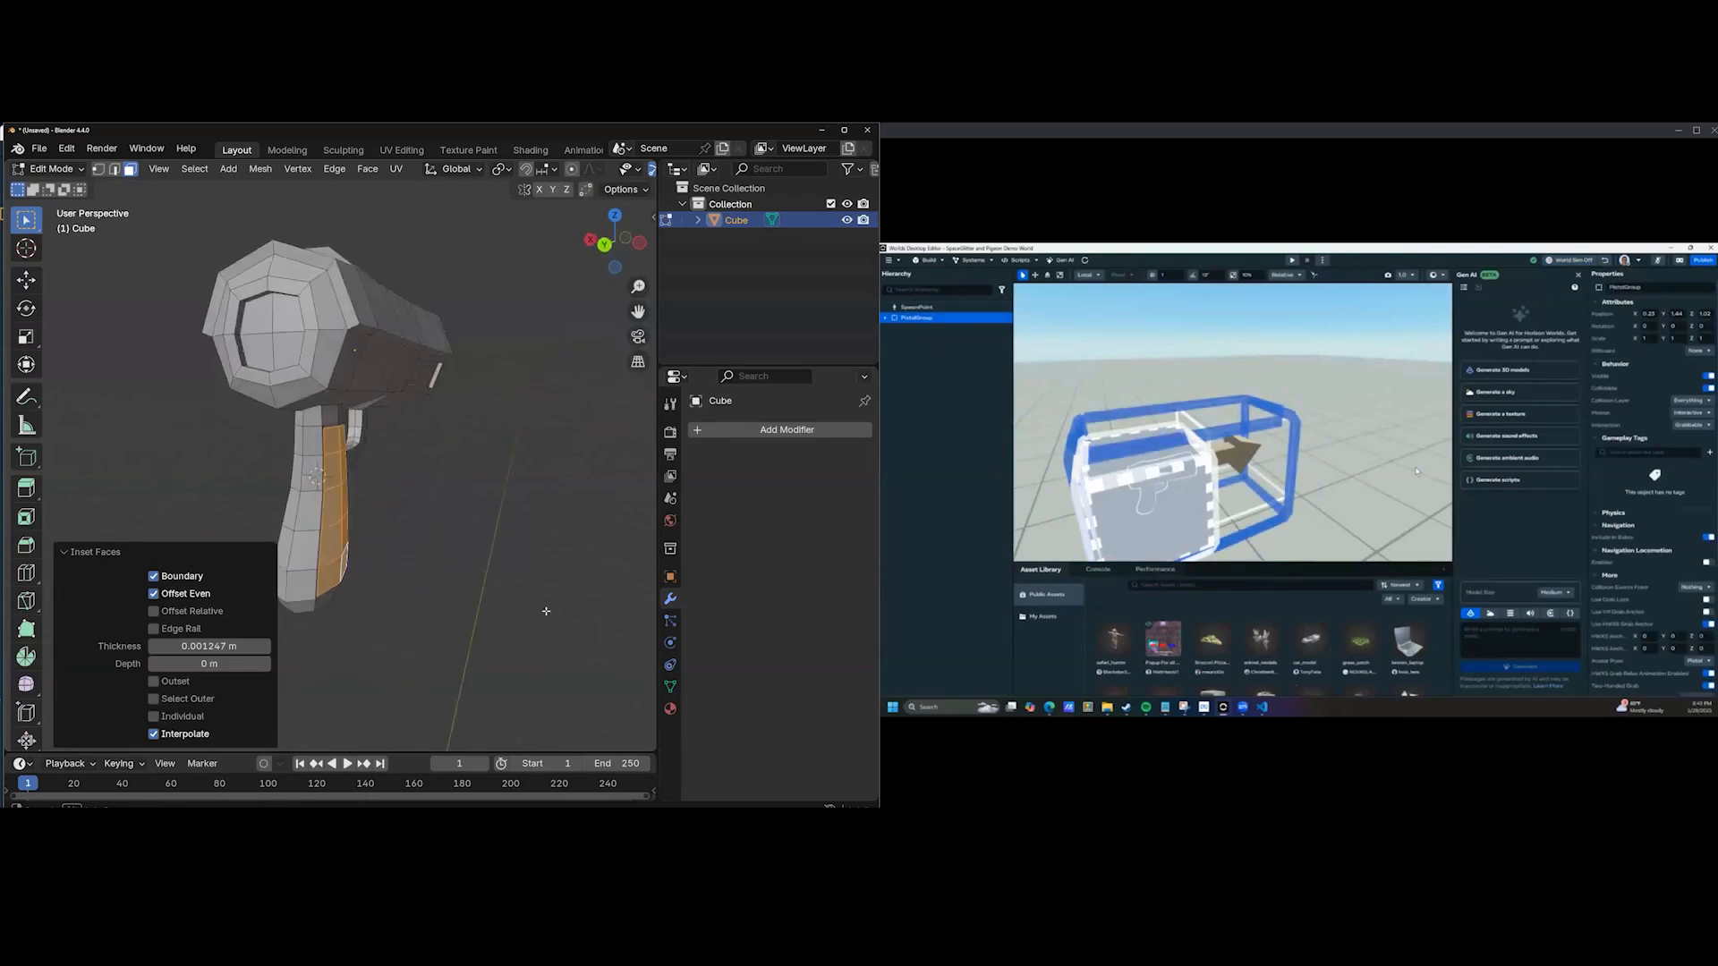
Extrude the inset grip faces outward along their normals by about 0.0015 m to form raised grip panels, and clear the selection.
key(alt+e)
click(449, 617)
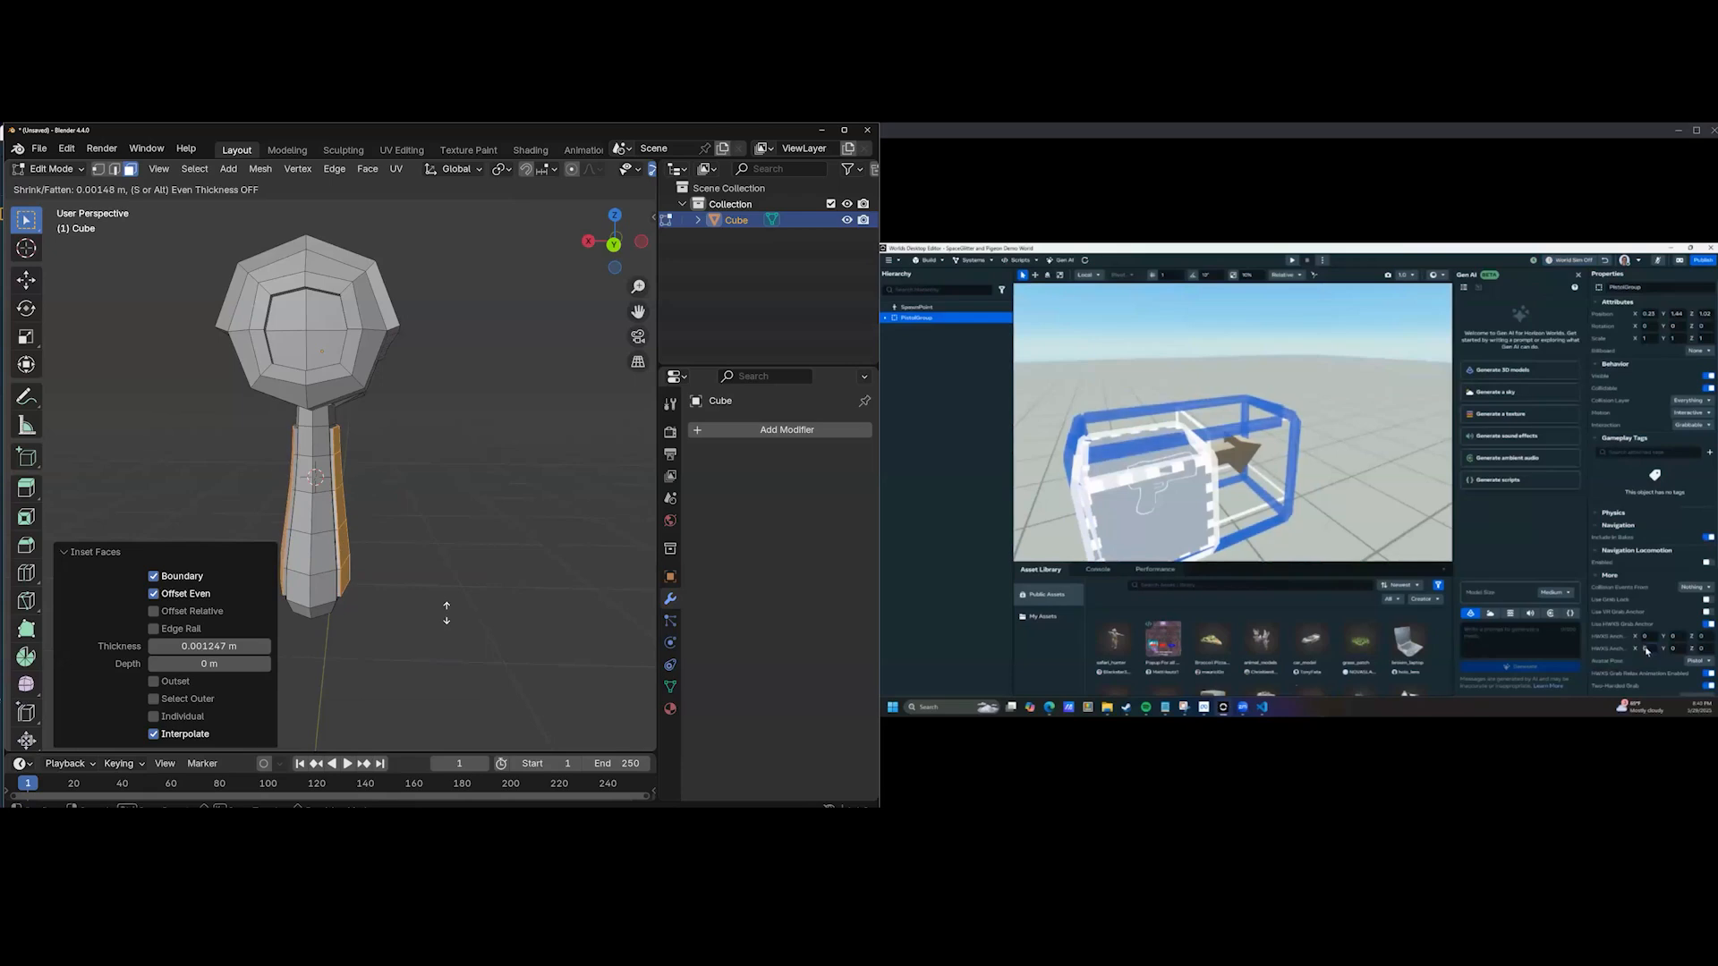
click(447, 613)
mouse_move(446, 614)
middle_down()
mouse_move(340, 555)
mouse_move(172, 536)
mouse_move(483, 582)
mouse_move(189, 539)
mouse_move(458, 558)
mouse_move(470, 584)
mouse_move(392, 633)
mouse_move(349, 537)
mouse_move(399, 534)
mouse_move(430, 690)
mouse_move(434, 591)
middle_up()
click(453, 587)
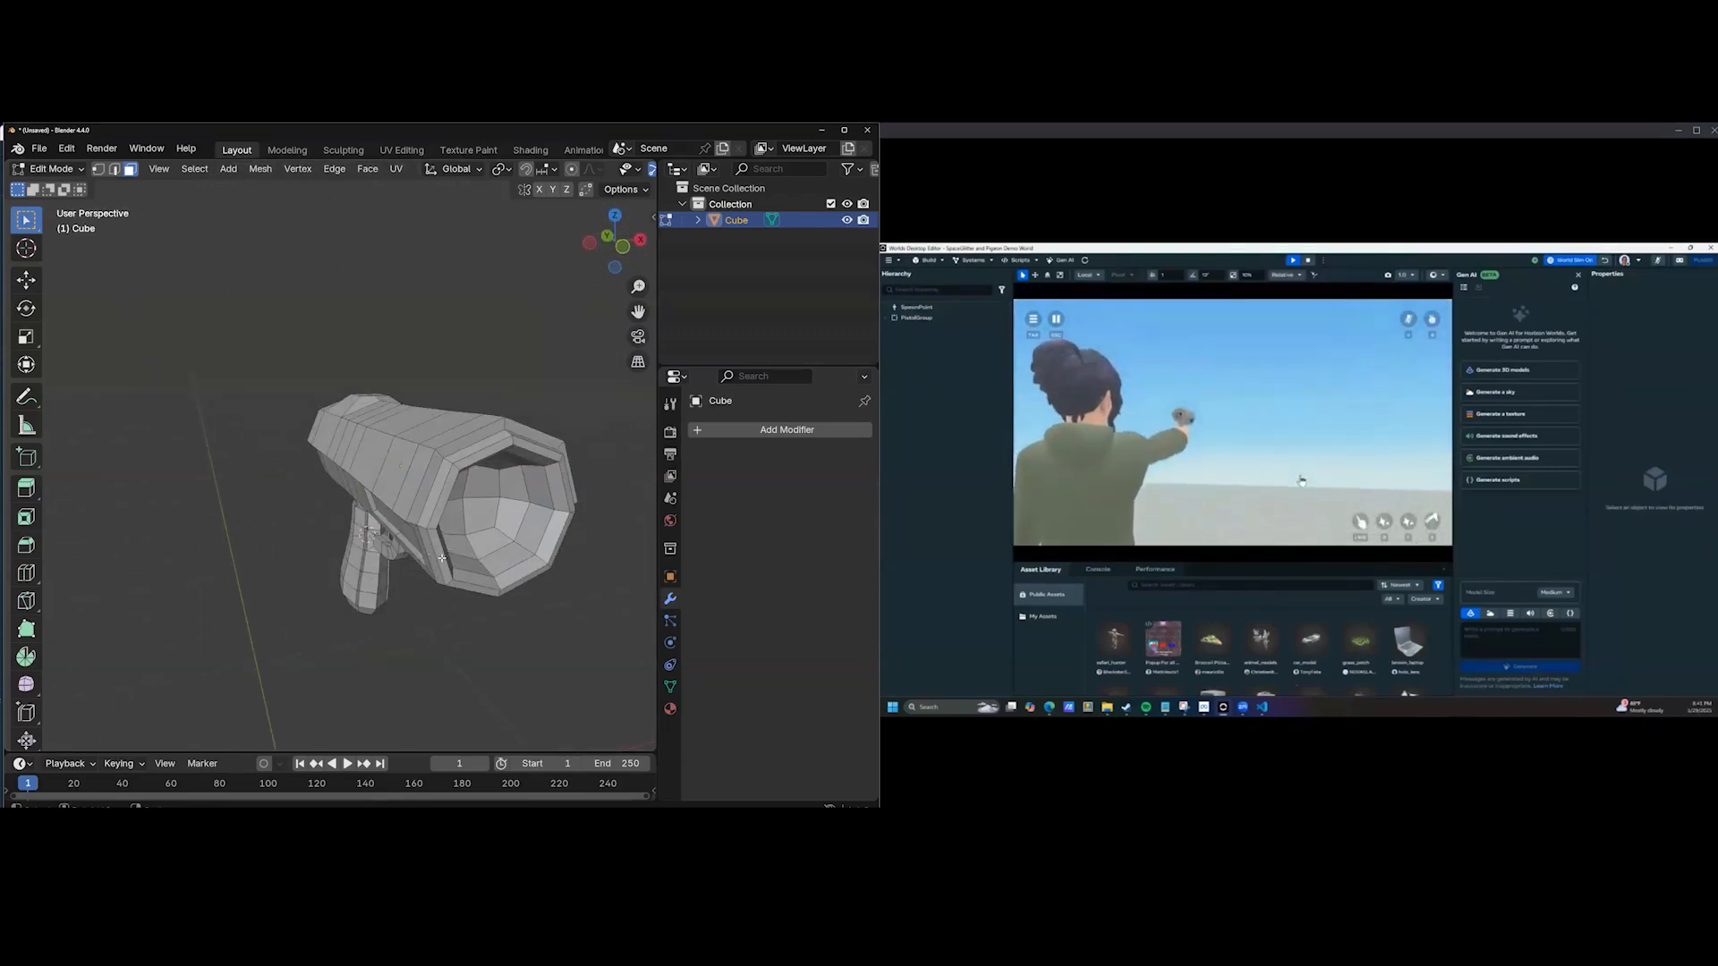
Widen the 3D viewport by shrinking the Outliner and Properties areas to a narrow strip.
middle_drag(527, 529, 347, 496)
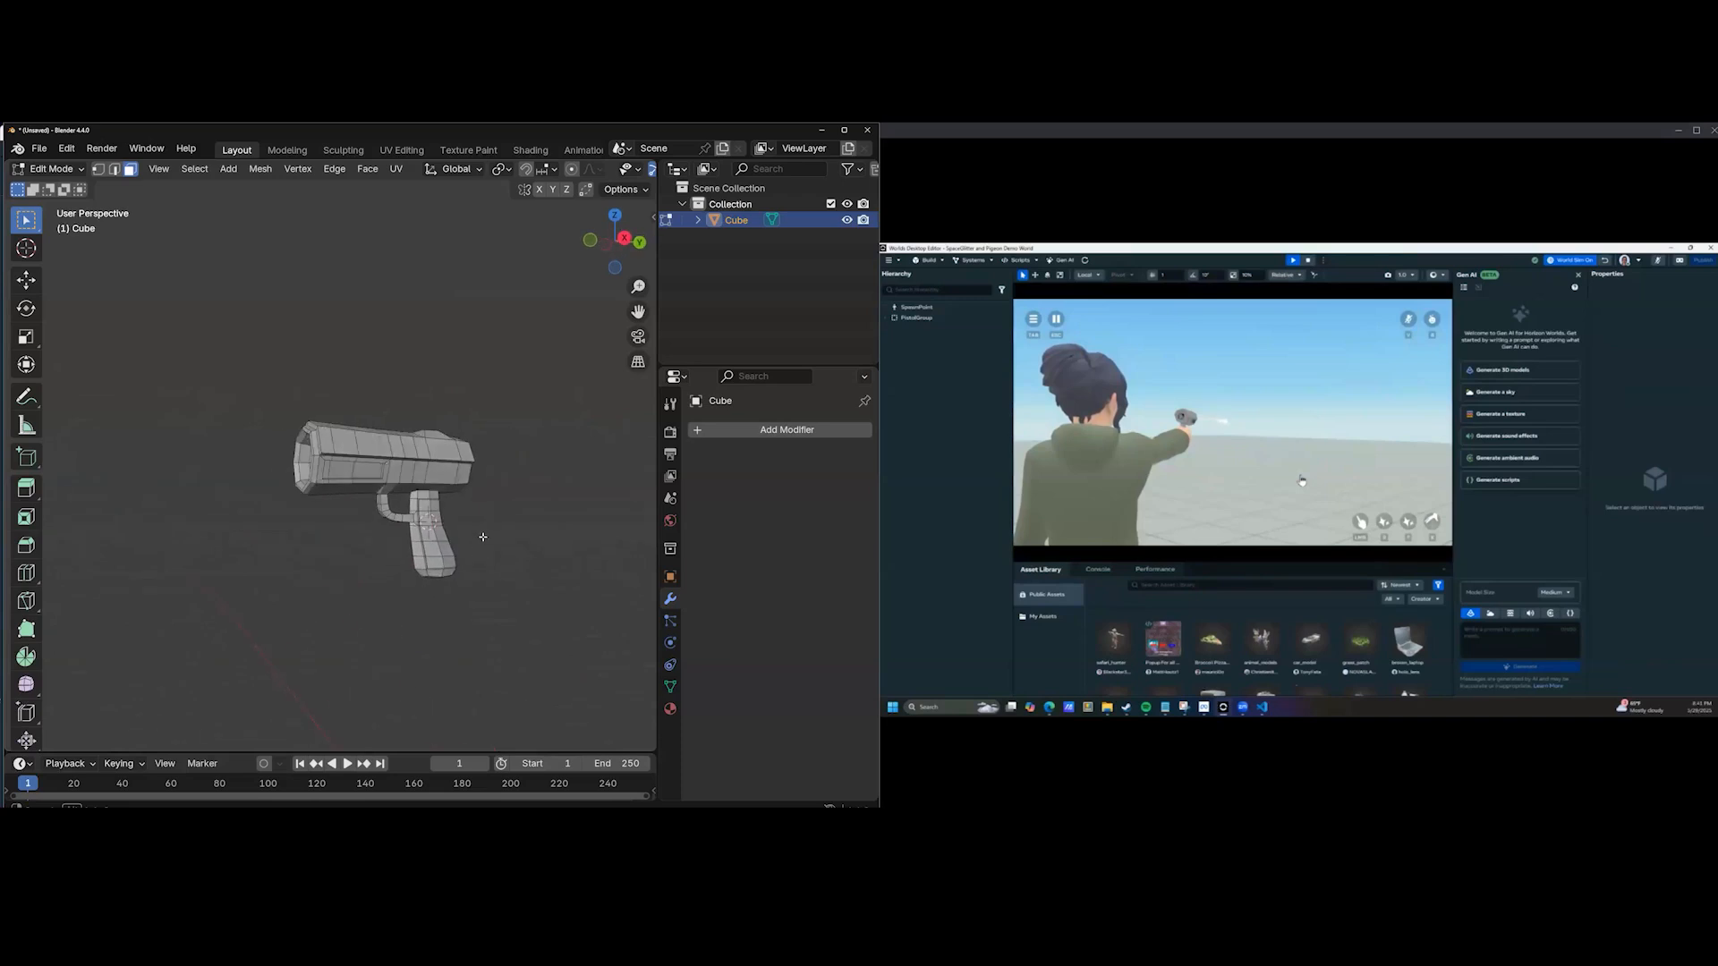
scroll(413, 565, up, 2)
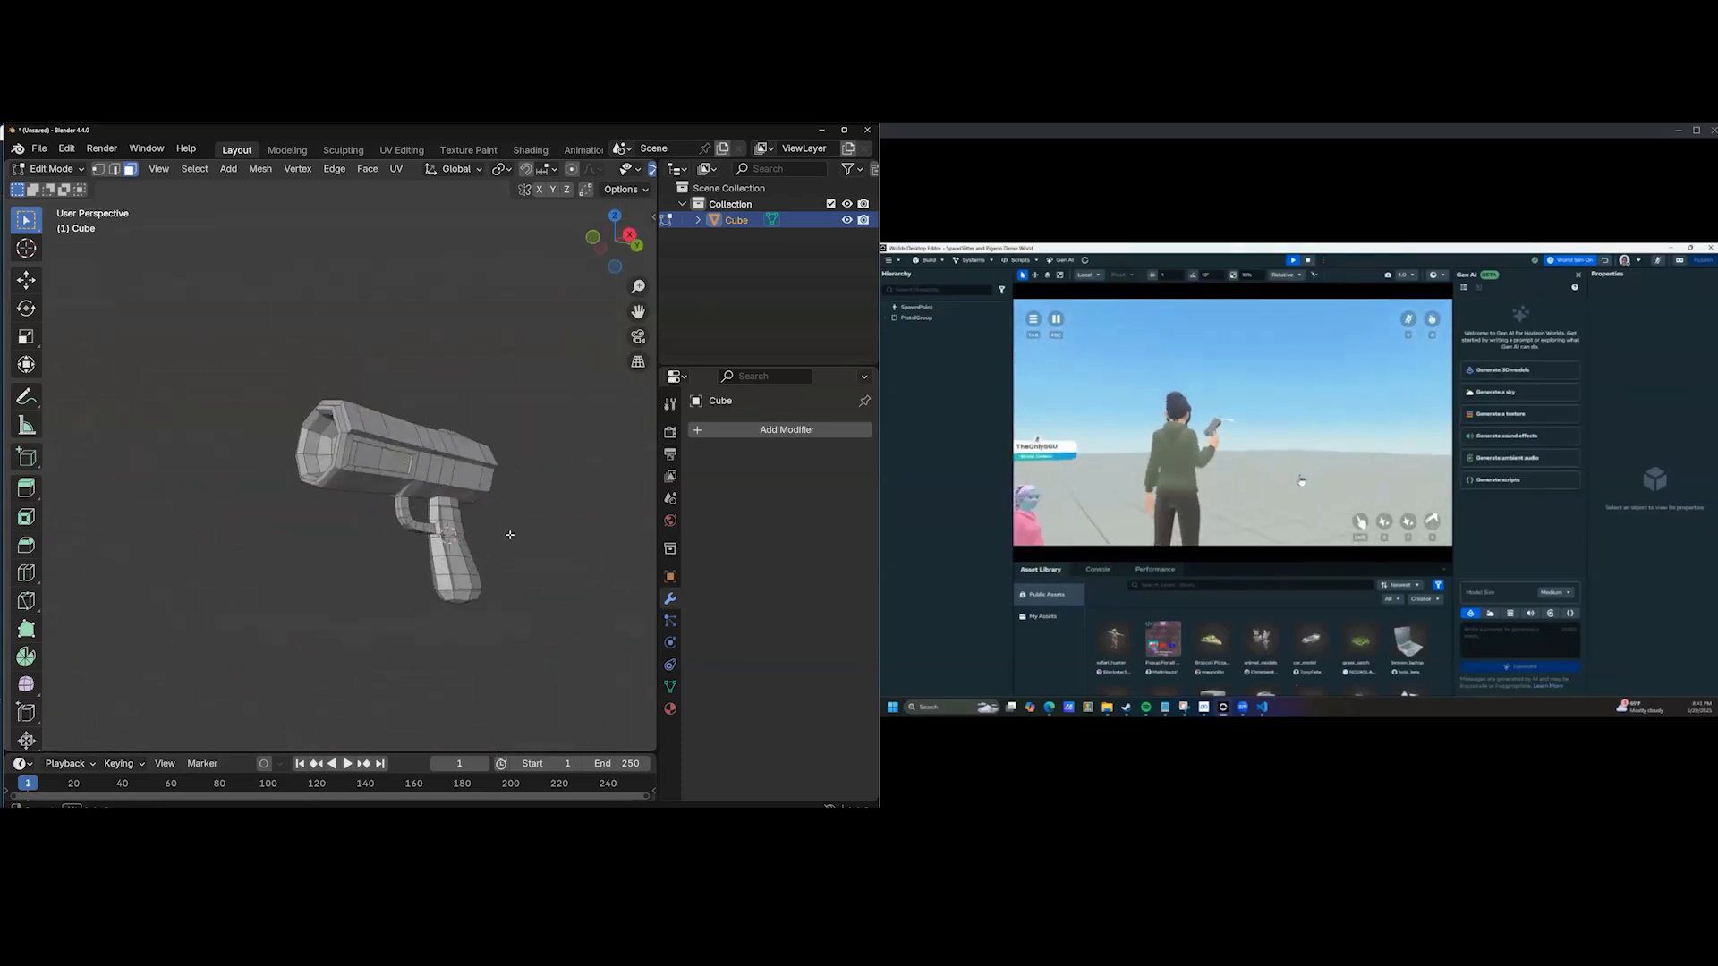
middle_drag(522, 479, 410, 453)
scroll(406, 557, up, 3)
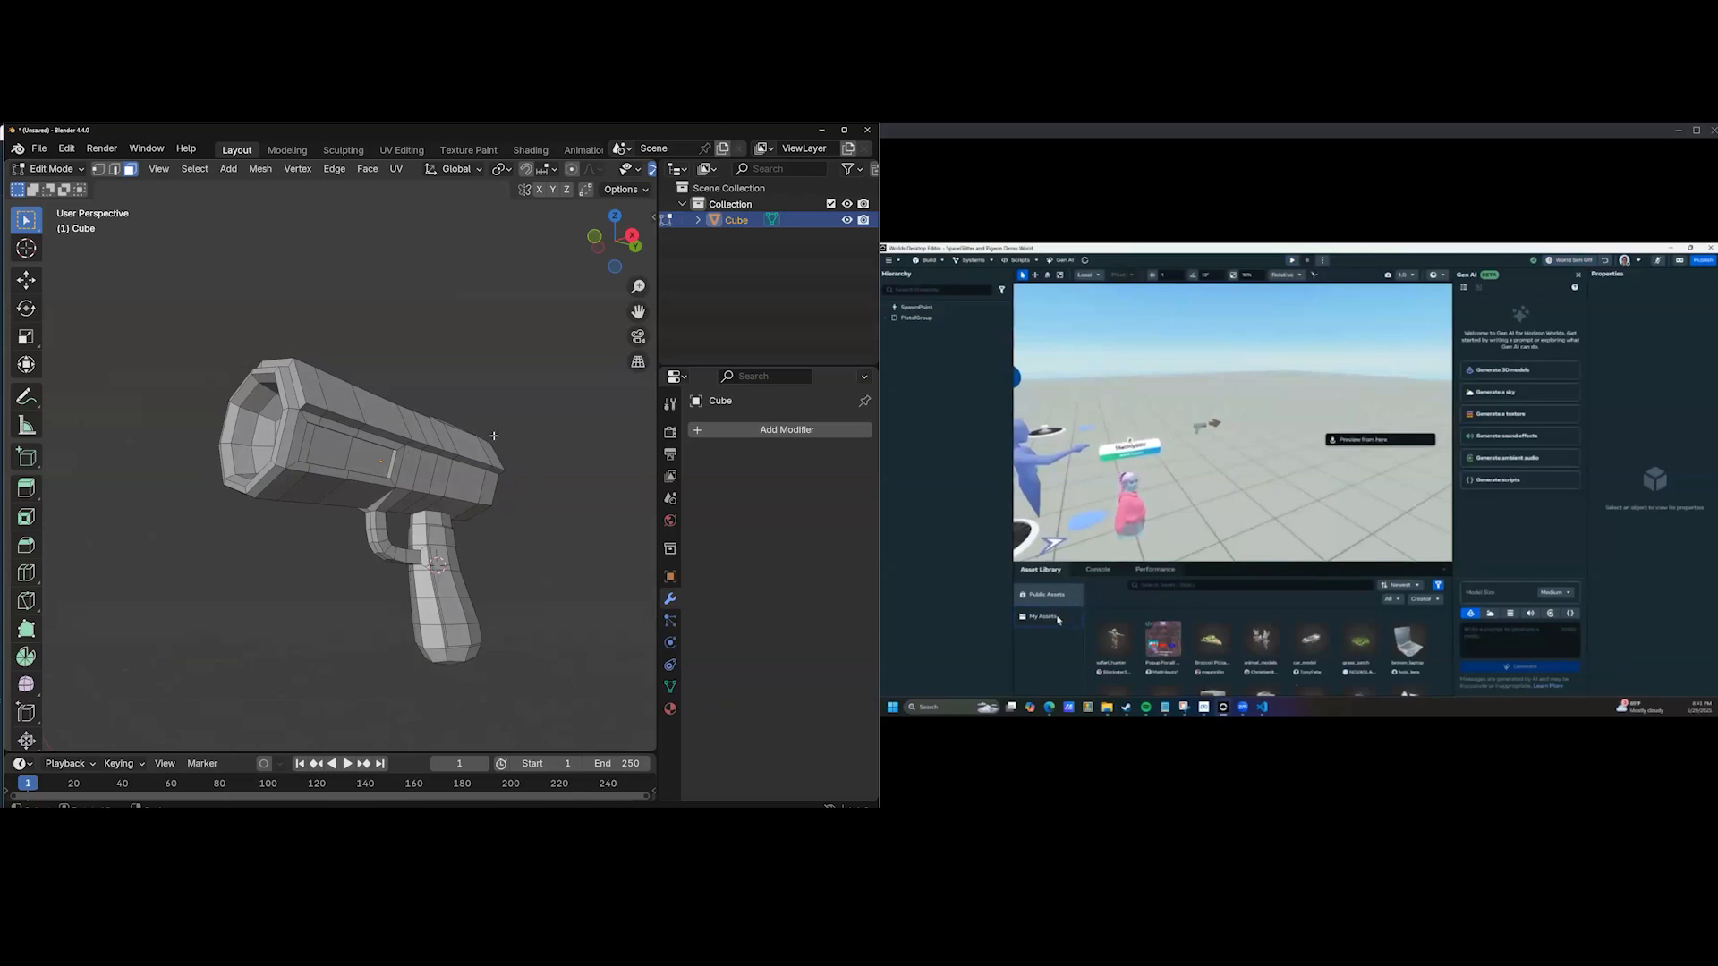
middle_drag(433, 552, 448, 519)
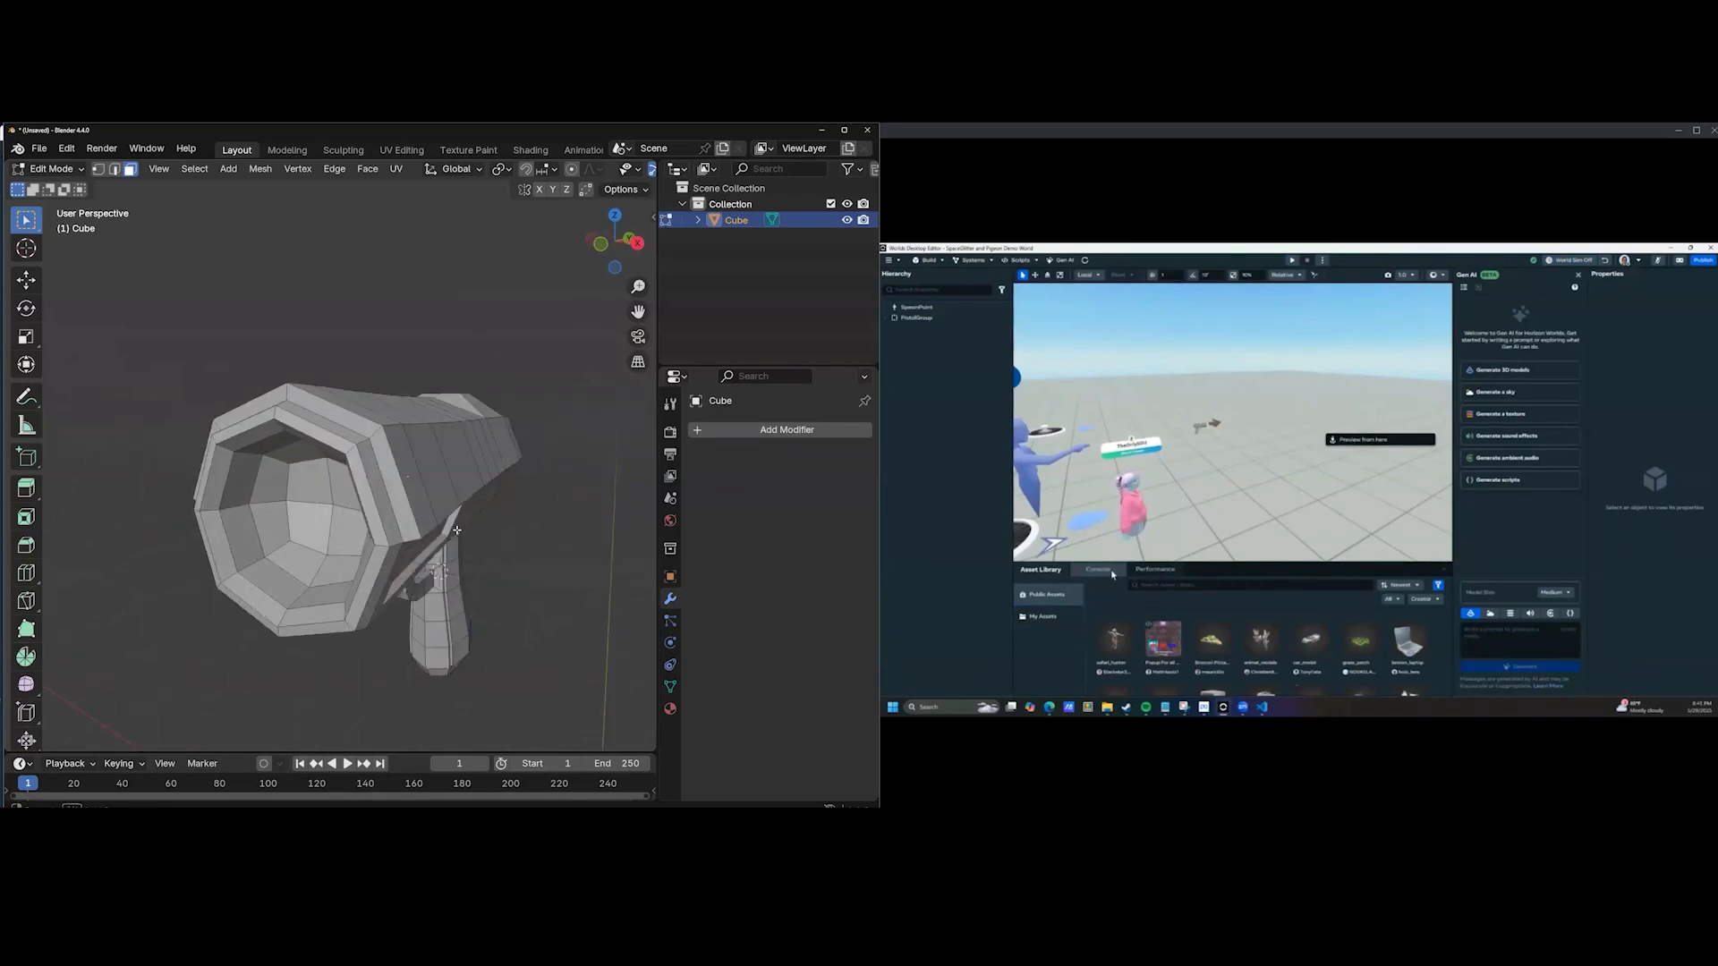
scroll(460, 510, down, 3)
scroll(459, 510, up, 2)
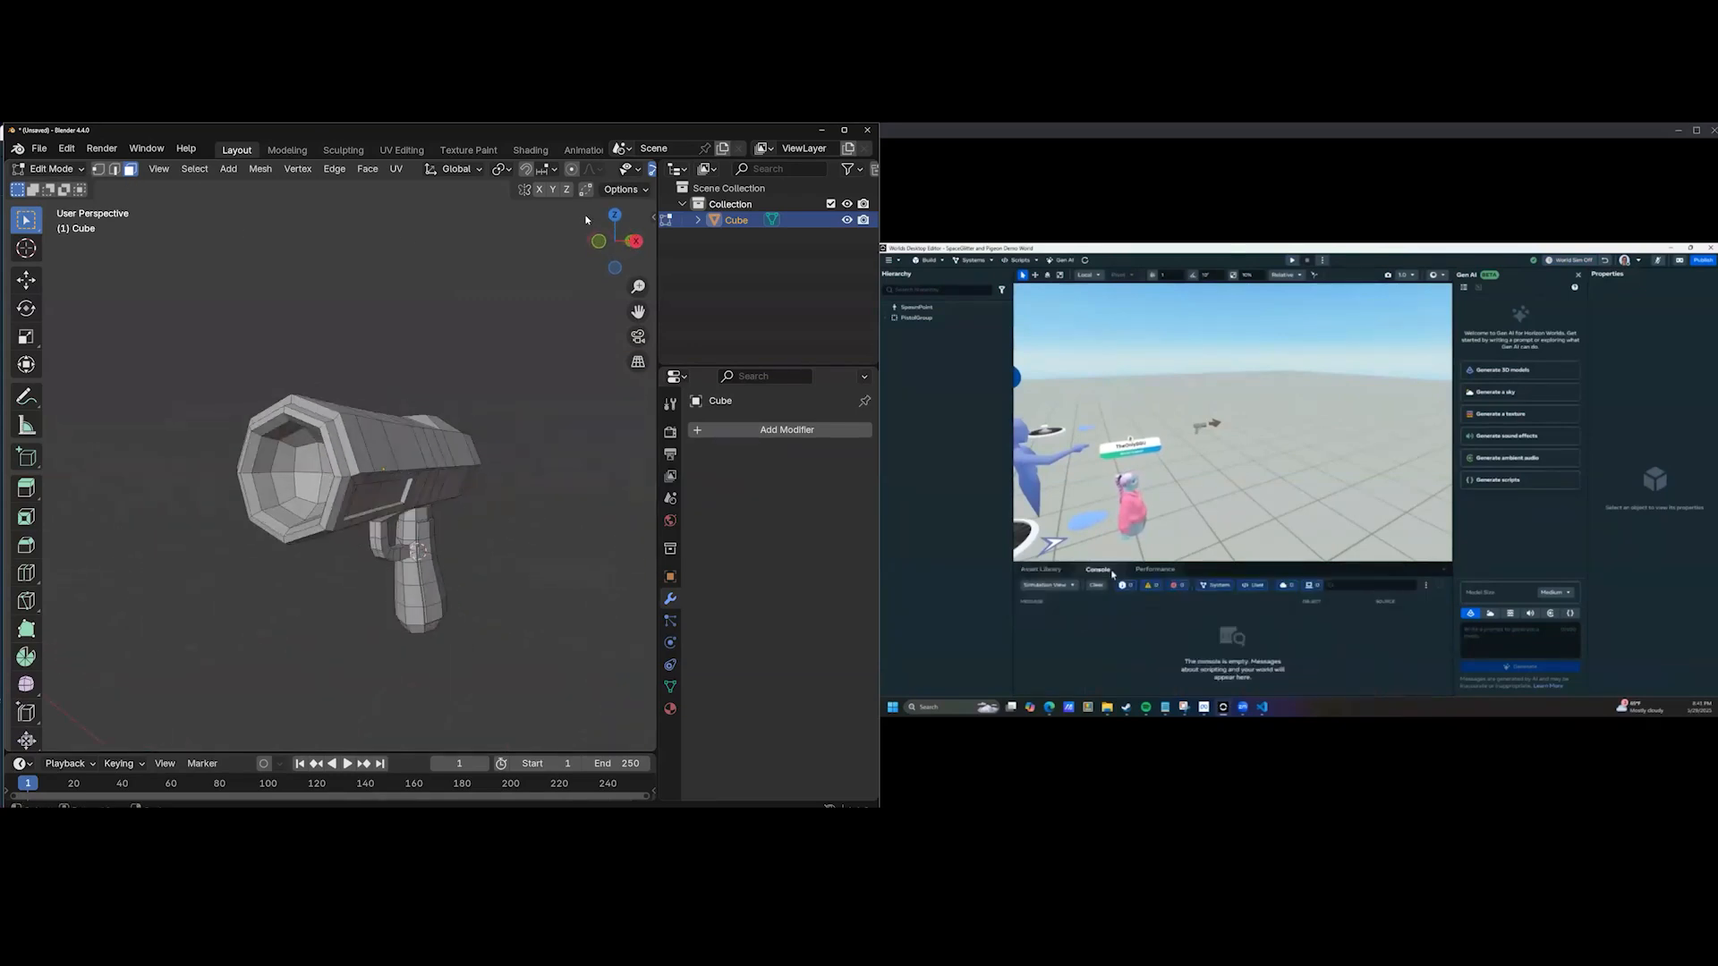
drag(656, 253, 854, 254)
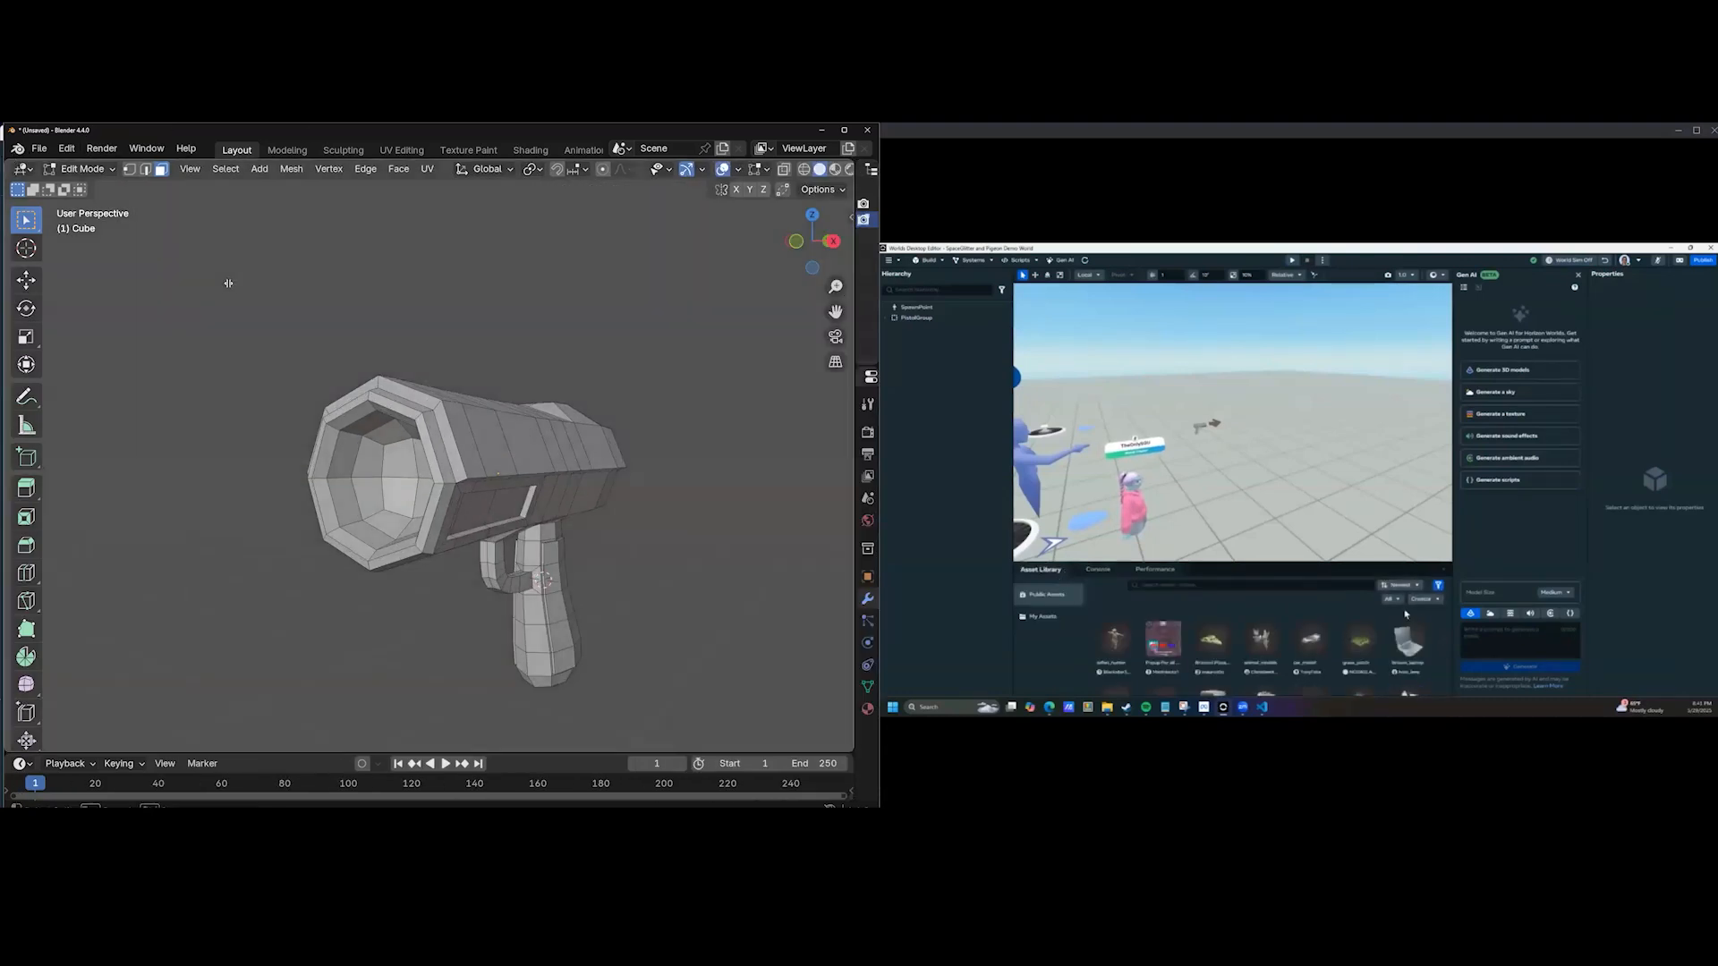
Try out a UV Editor area split from the 3D viewport, and merge it back into the viewport.
click(261, 297)
click(23, 169)
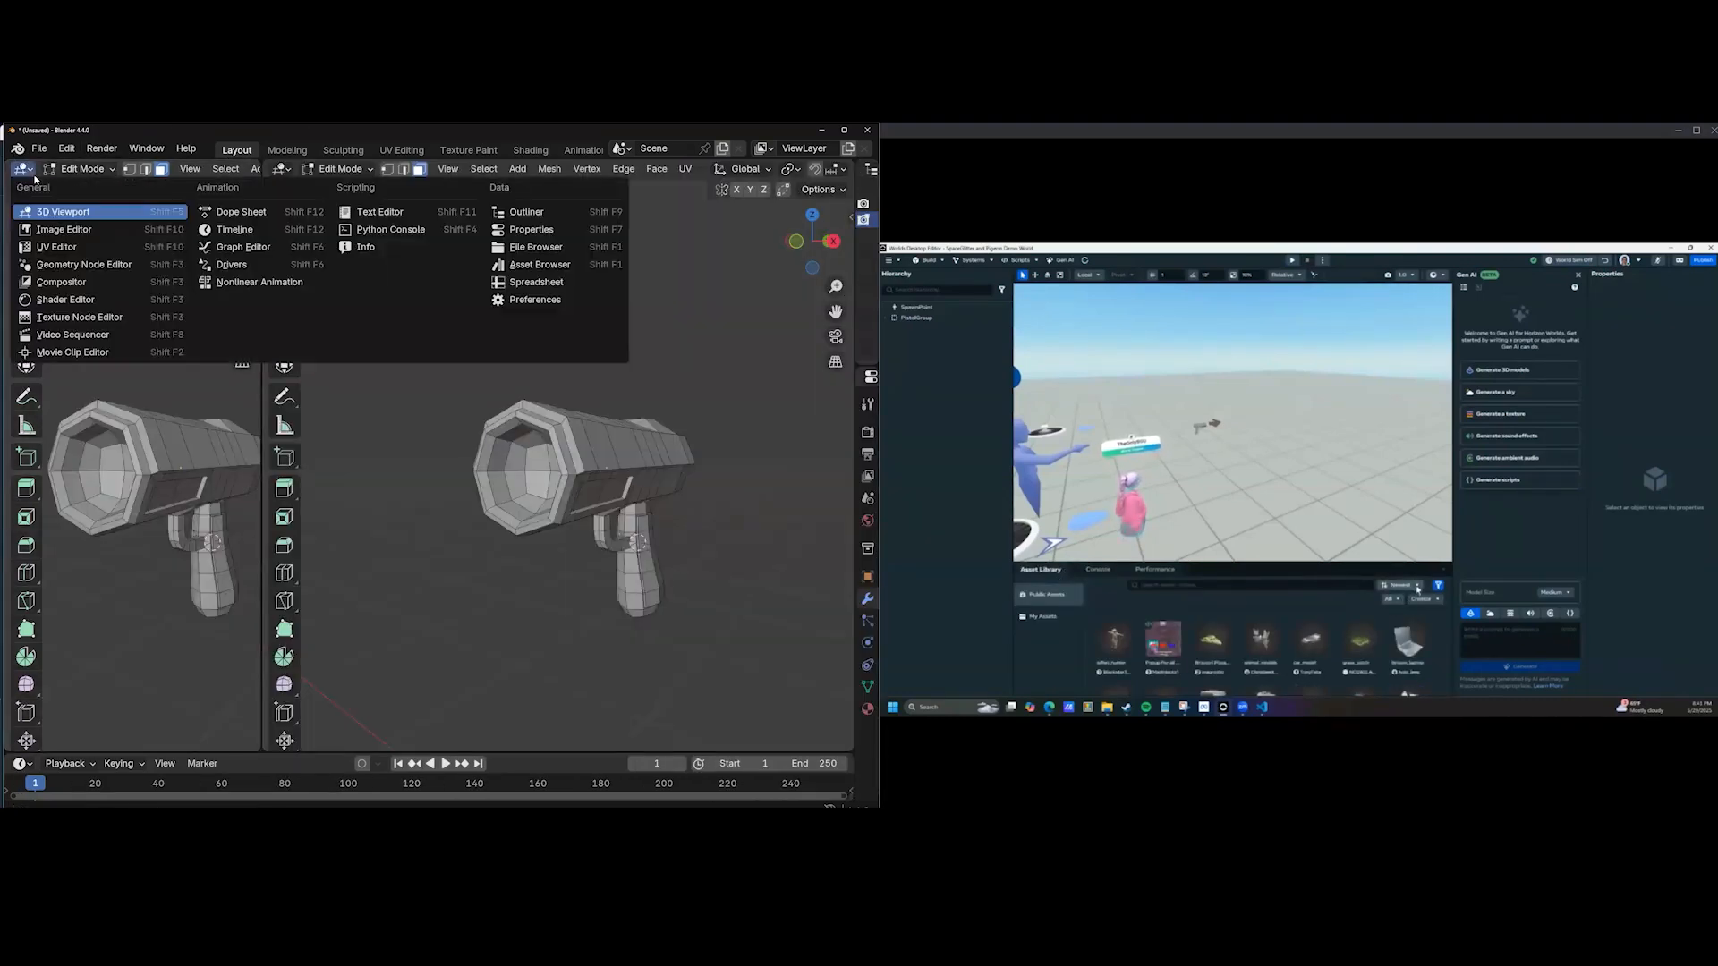
click(57, 247)
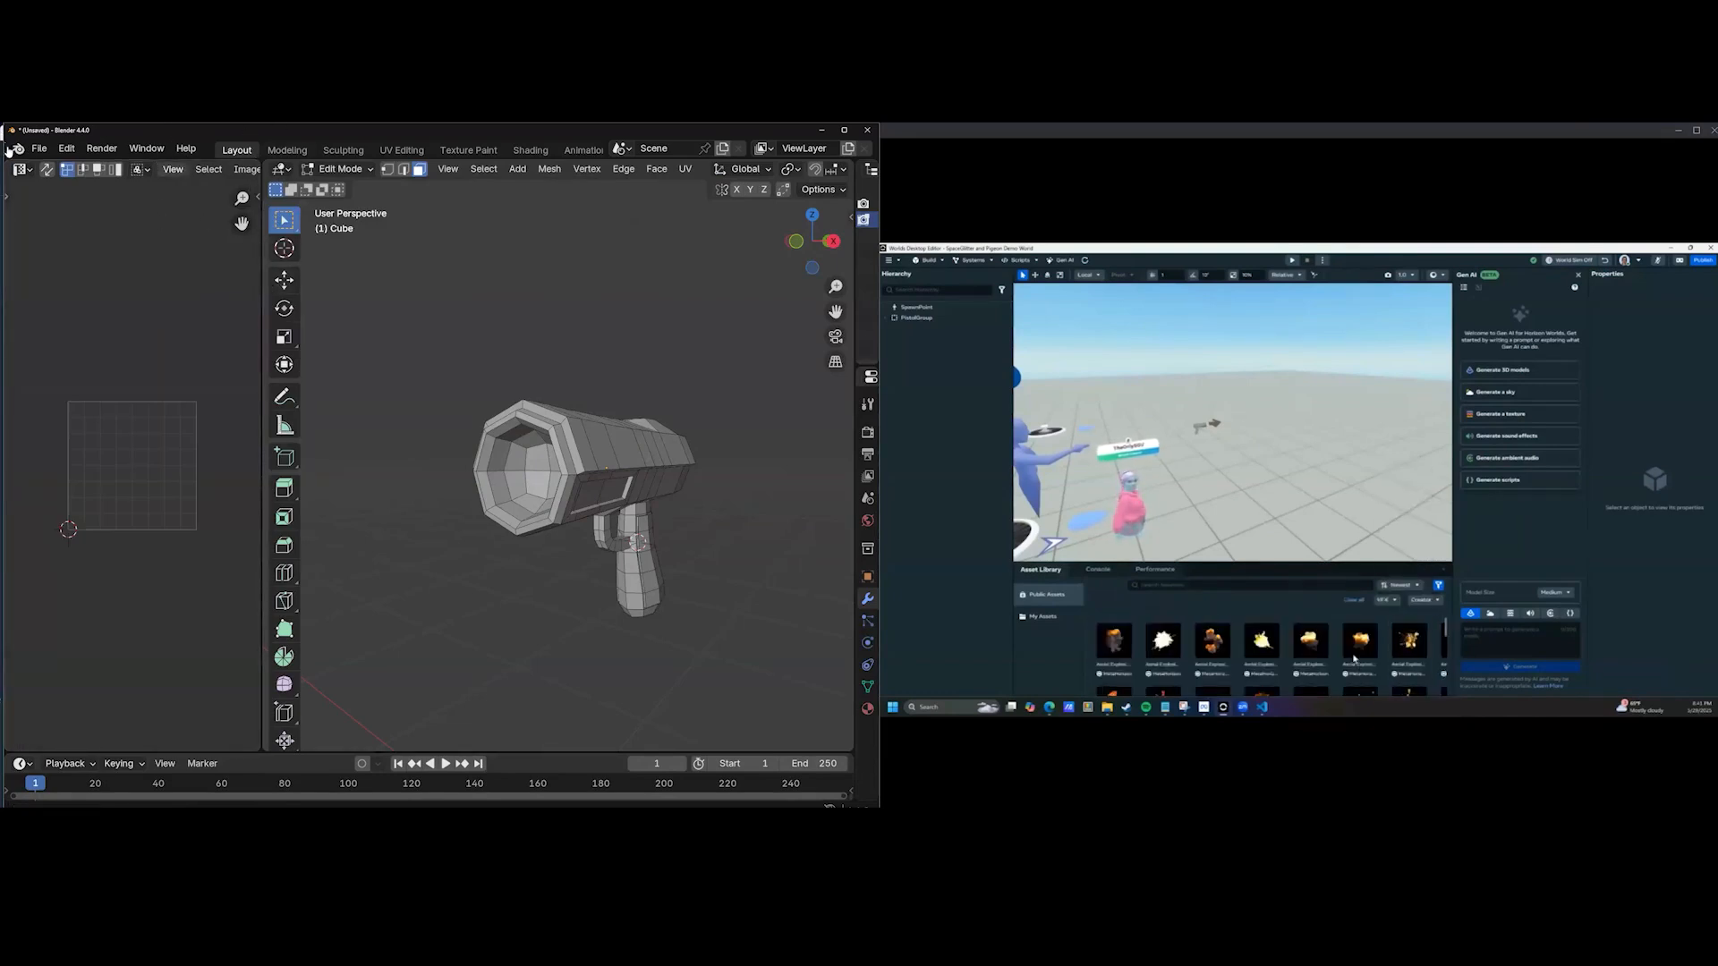
drag(326, 294, 416, 294)
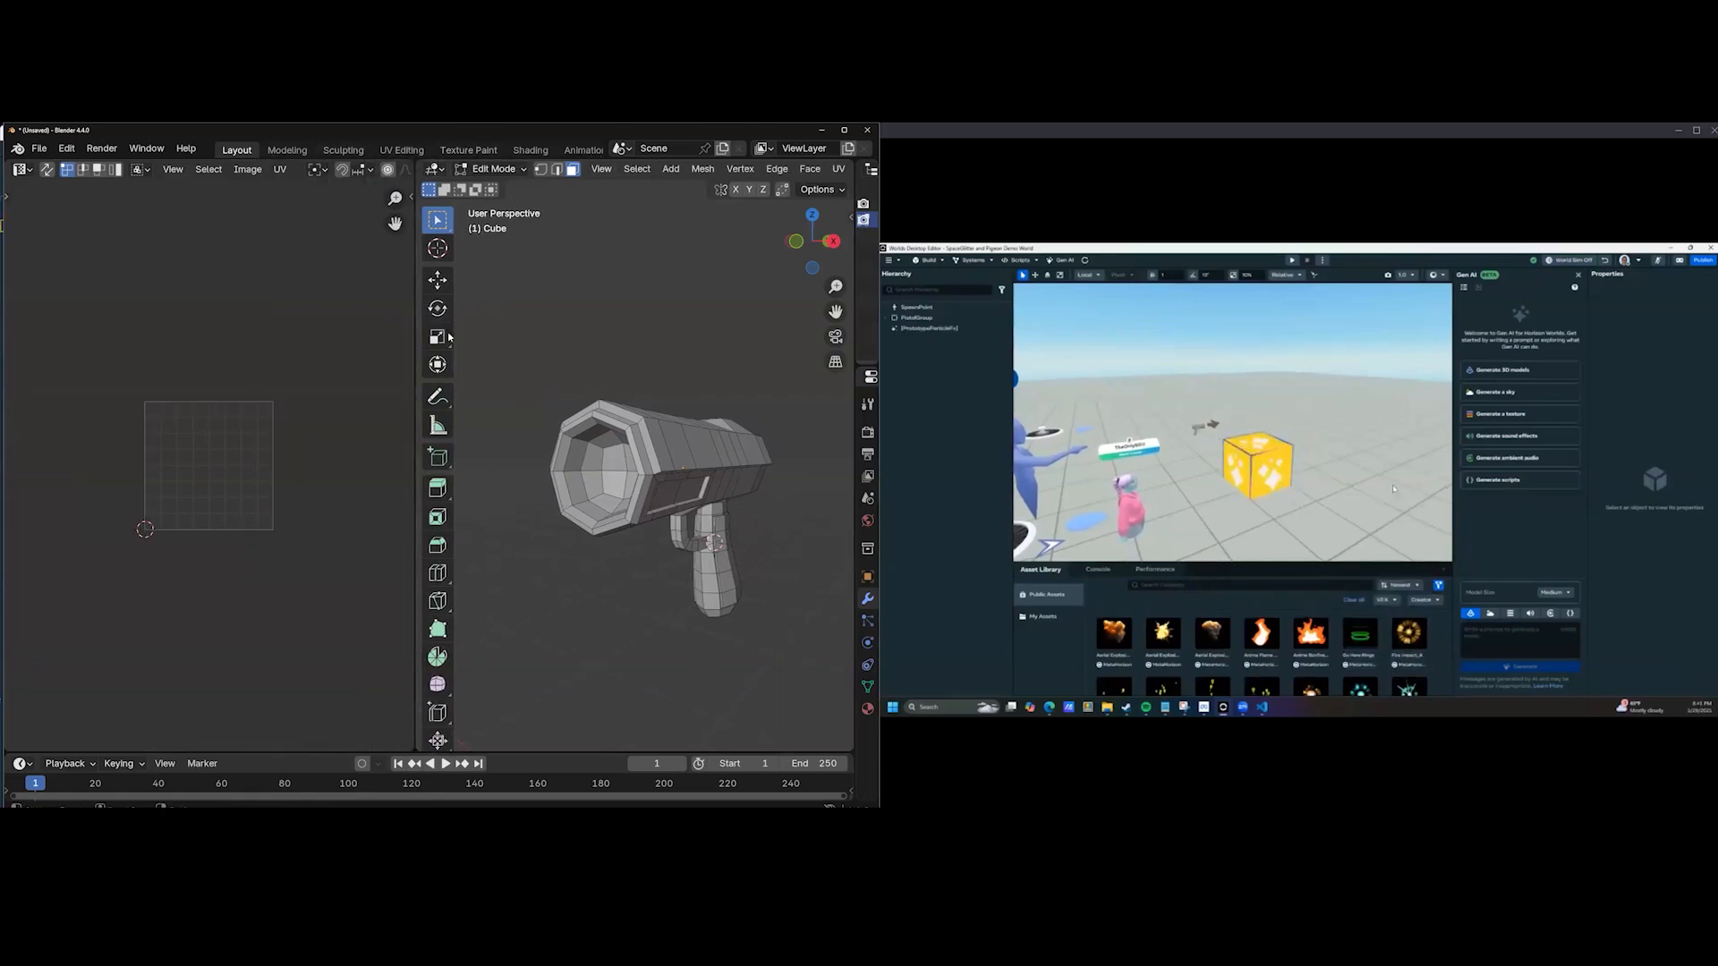
drag(416, 322, 278, 328)
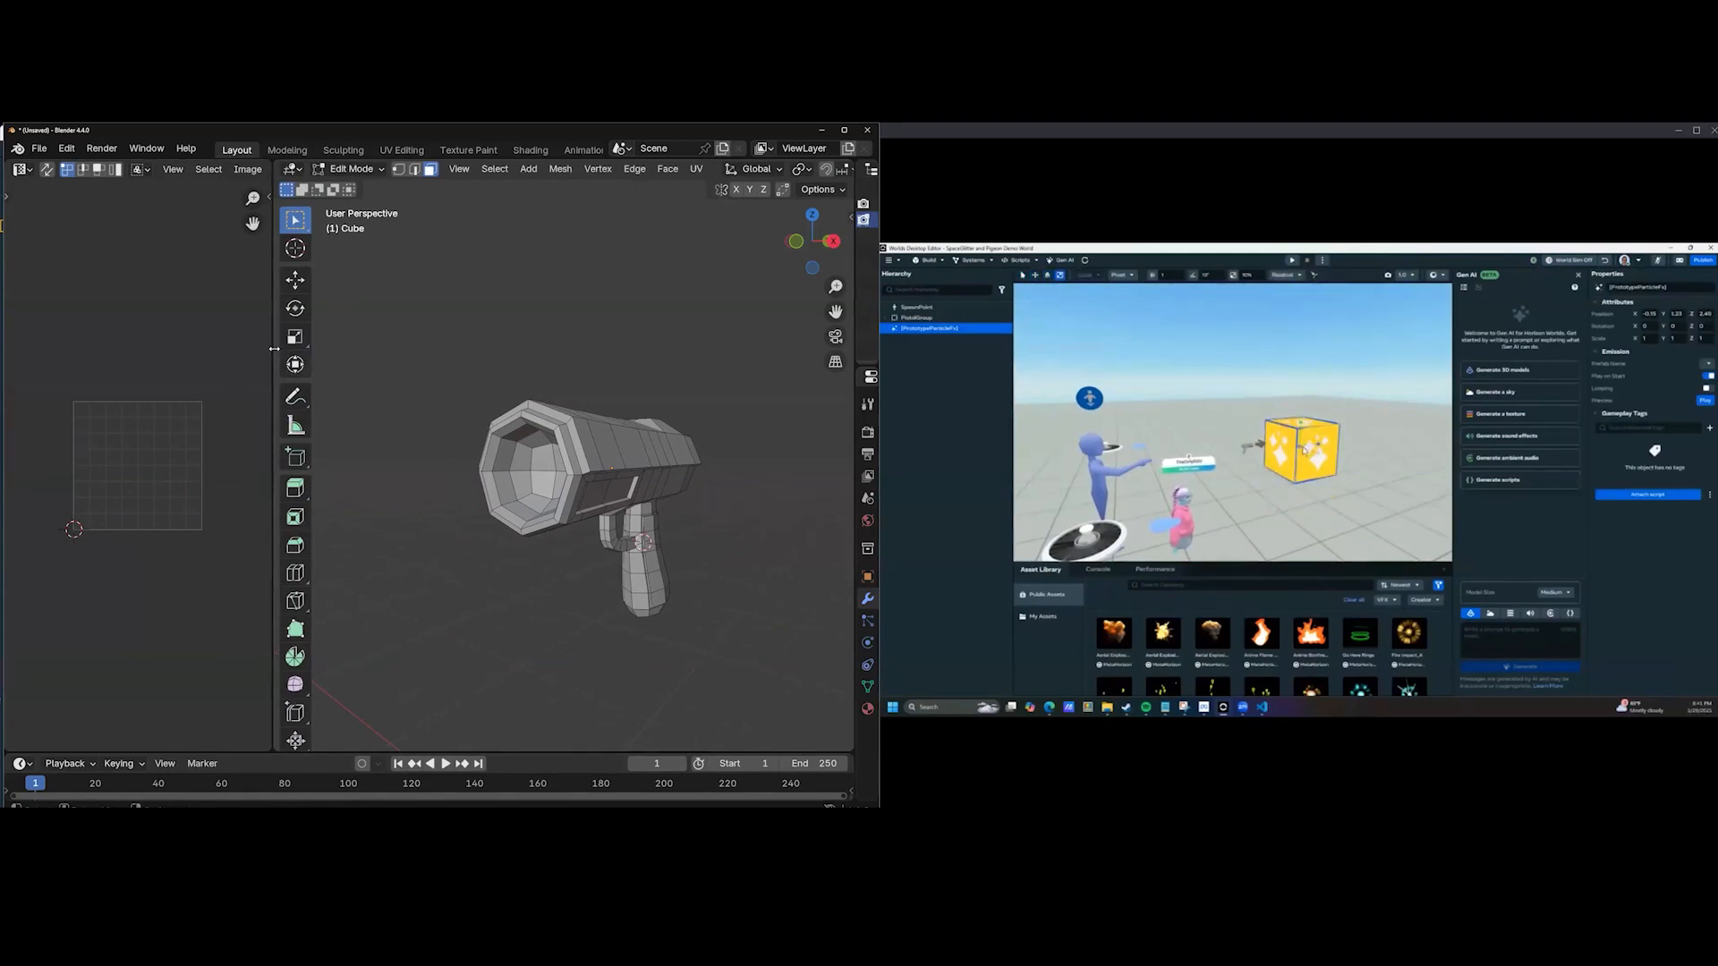
right_click(272, 404)
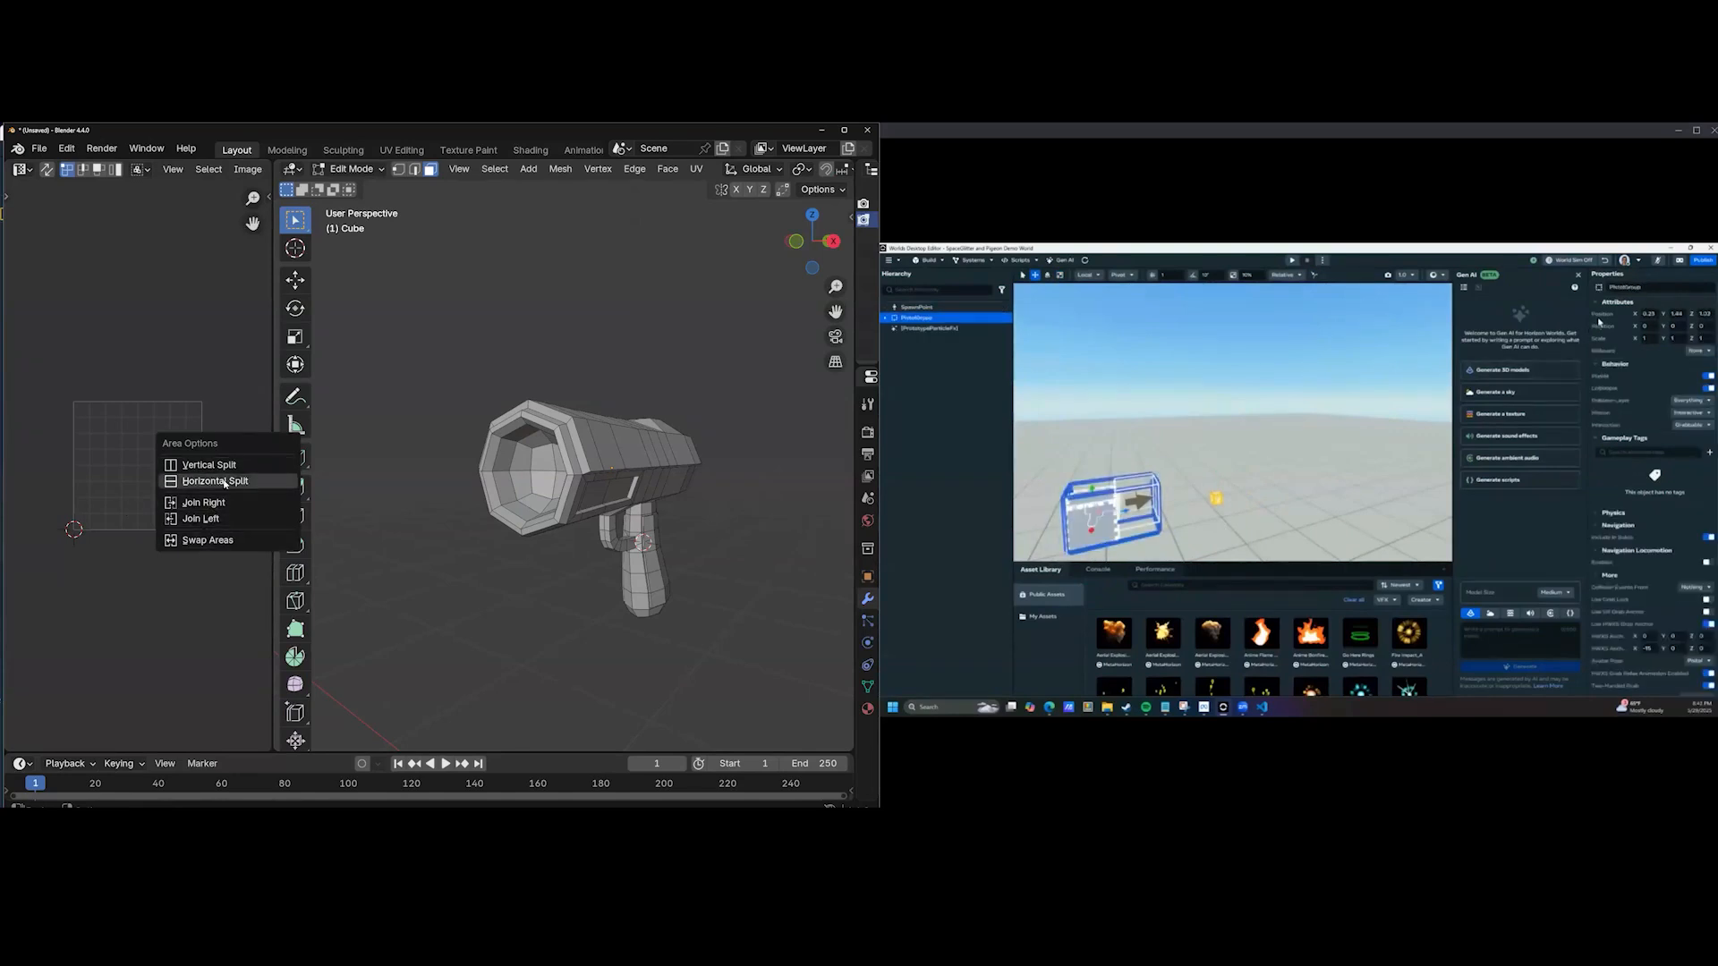
click(212, 520)
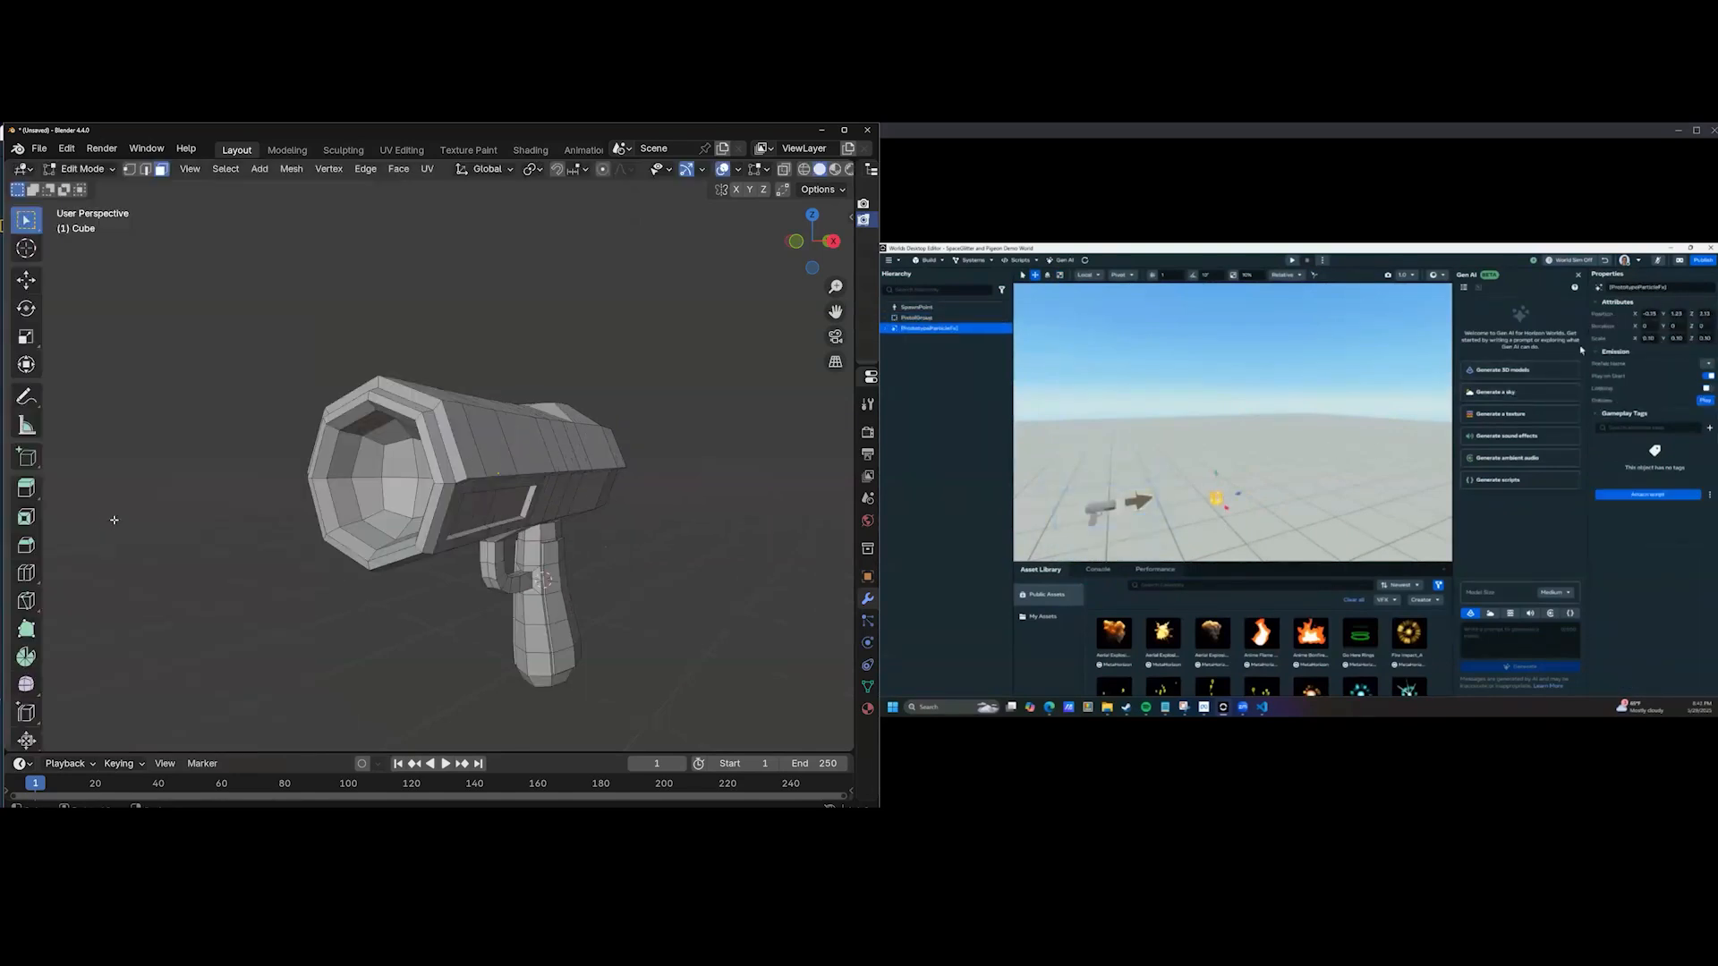
Remove the Timeline area by joining the 3D viewport over it.
scroll(384, 657, down, 5)
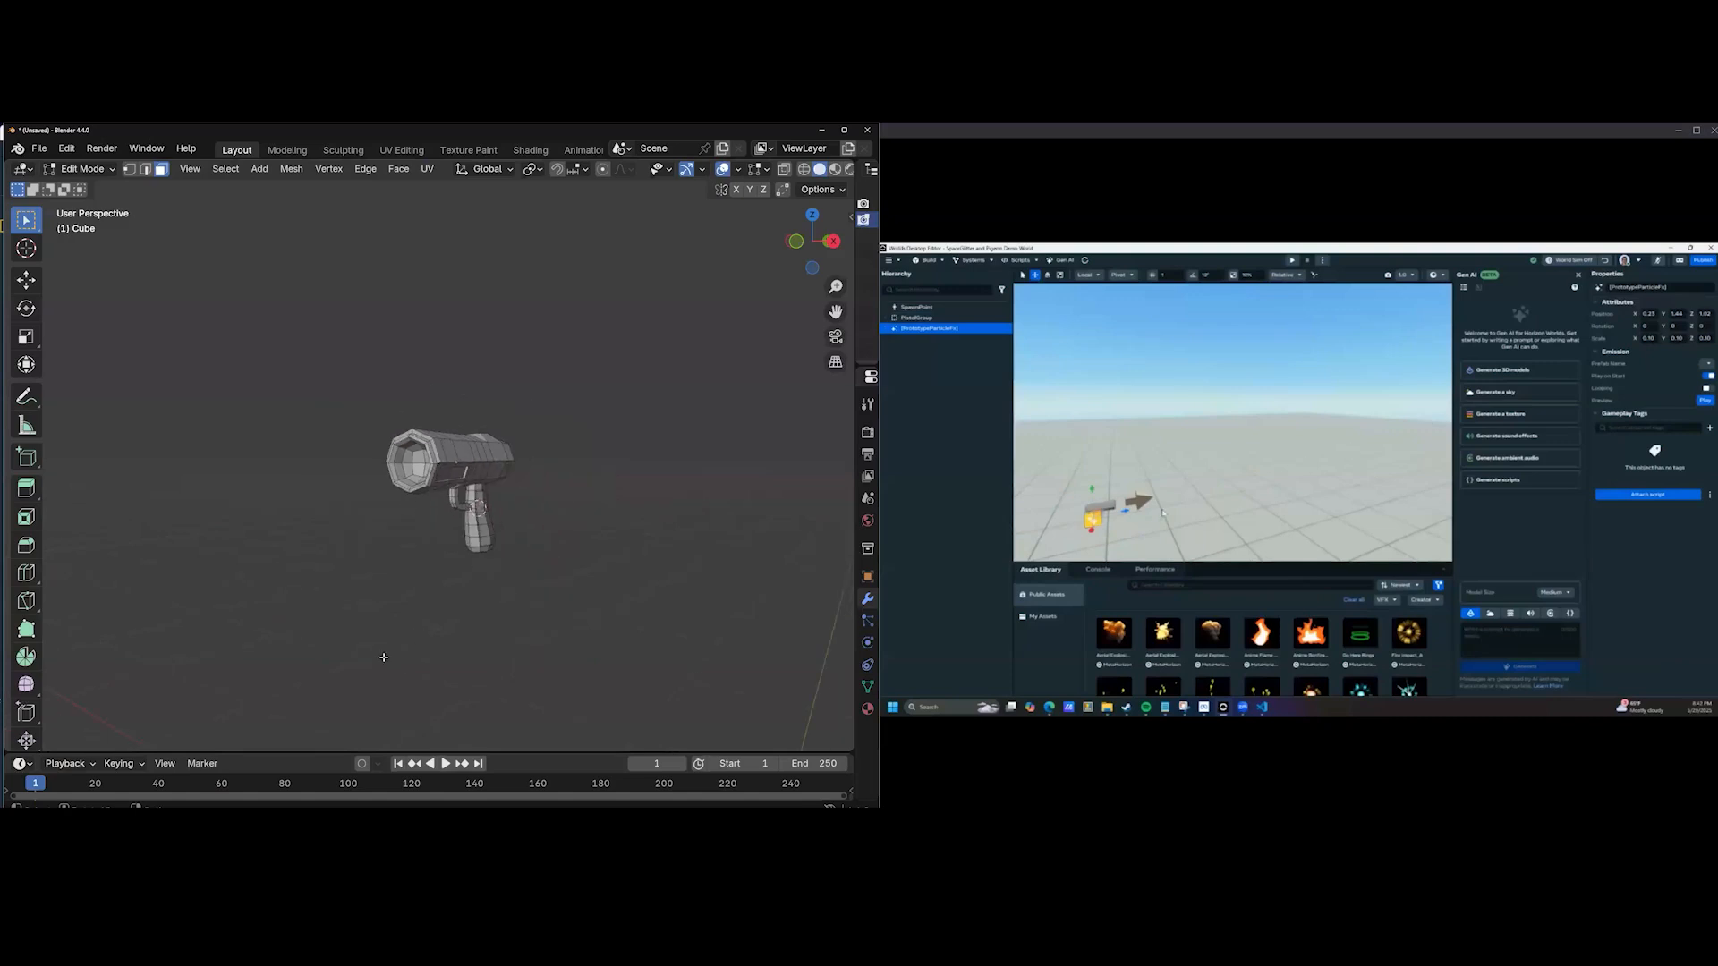
middle_drag(408, 632, 391, 806)
scroll(422, 602, up, 4)
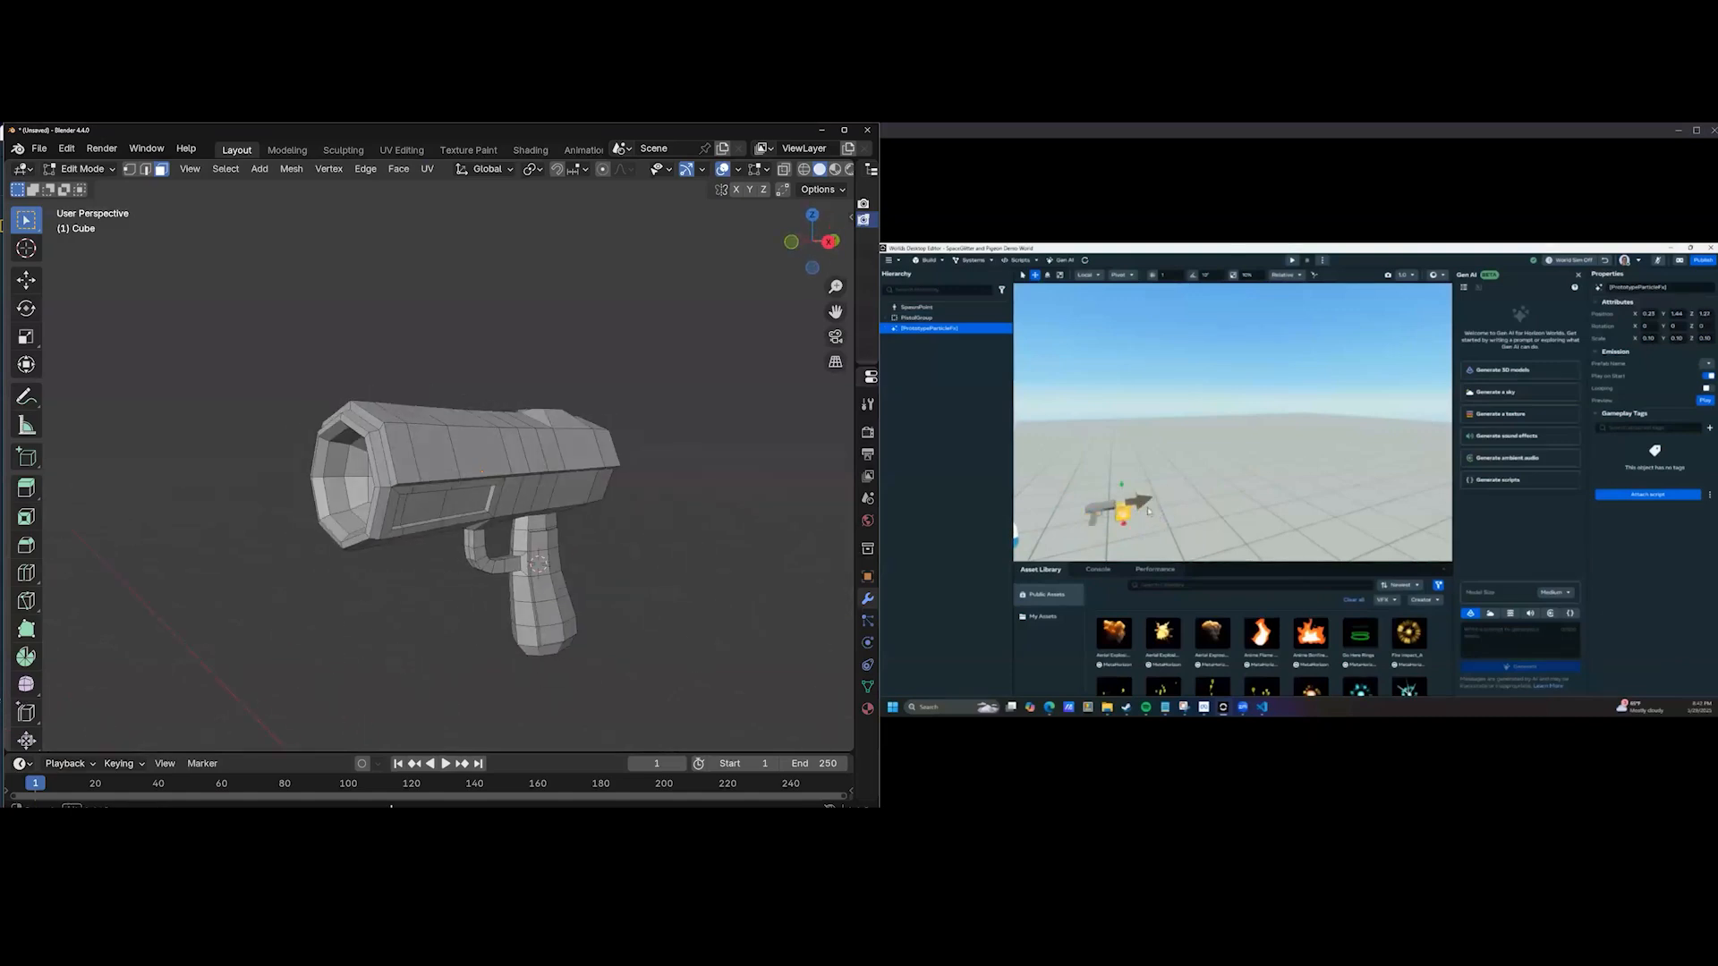
right_click(417, 754)
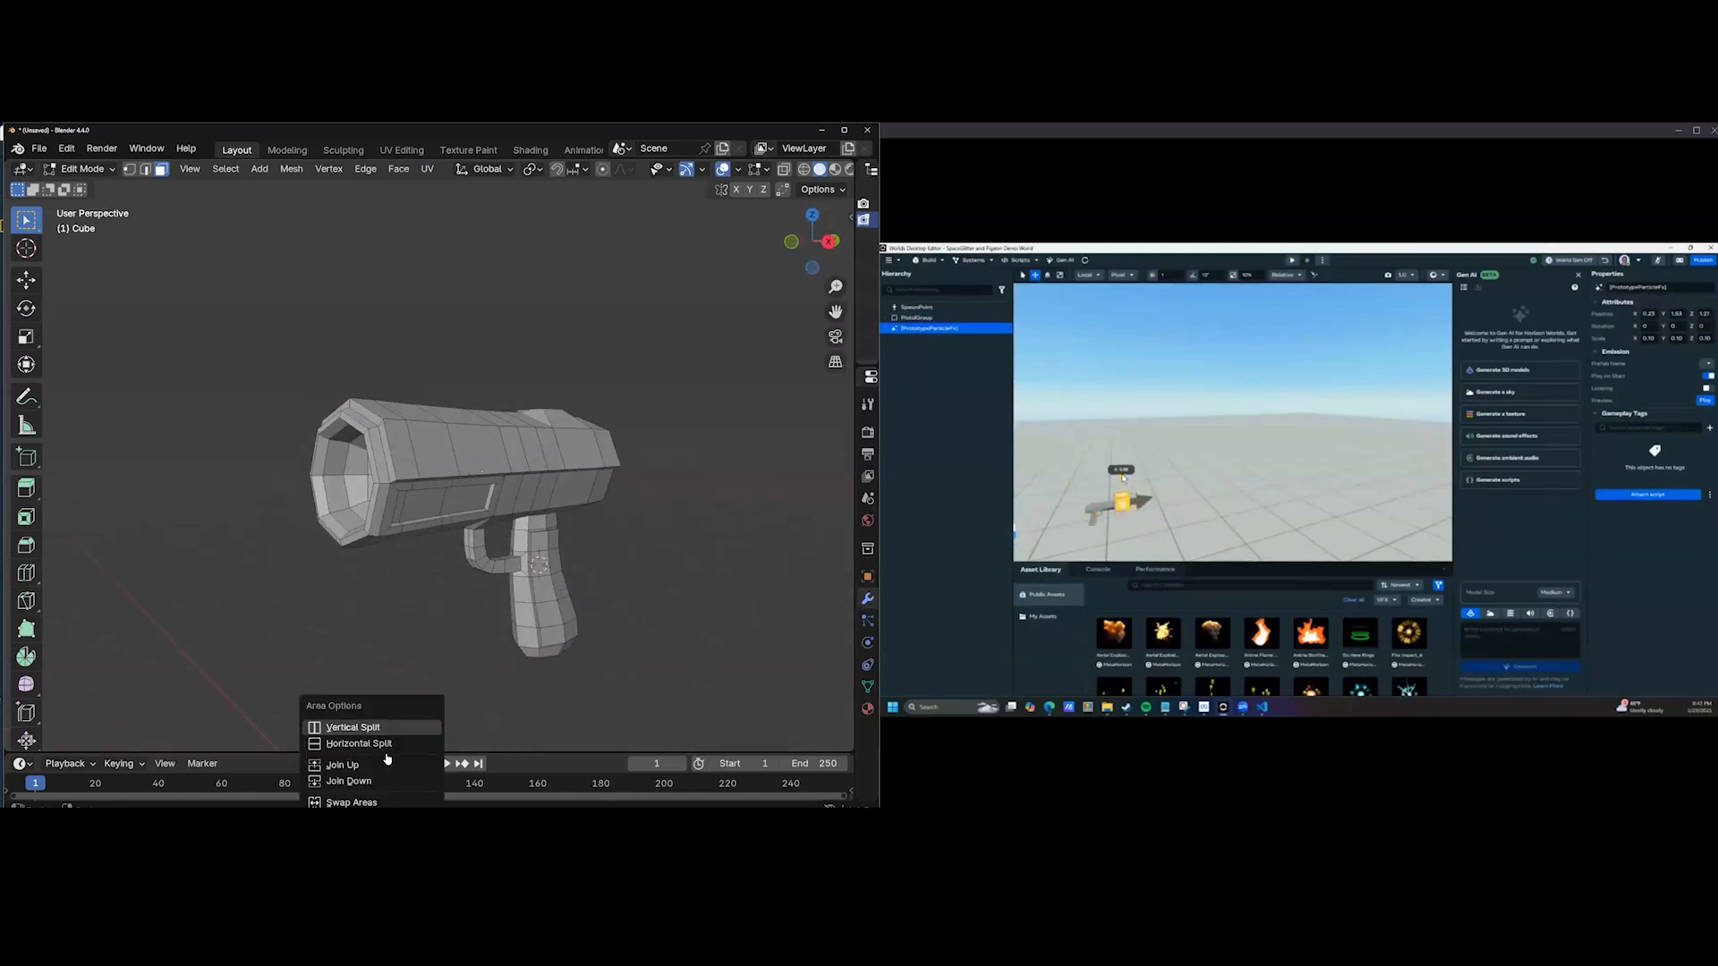
click(366, 769)
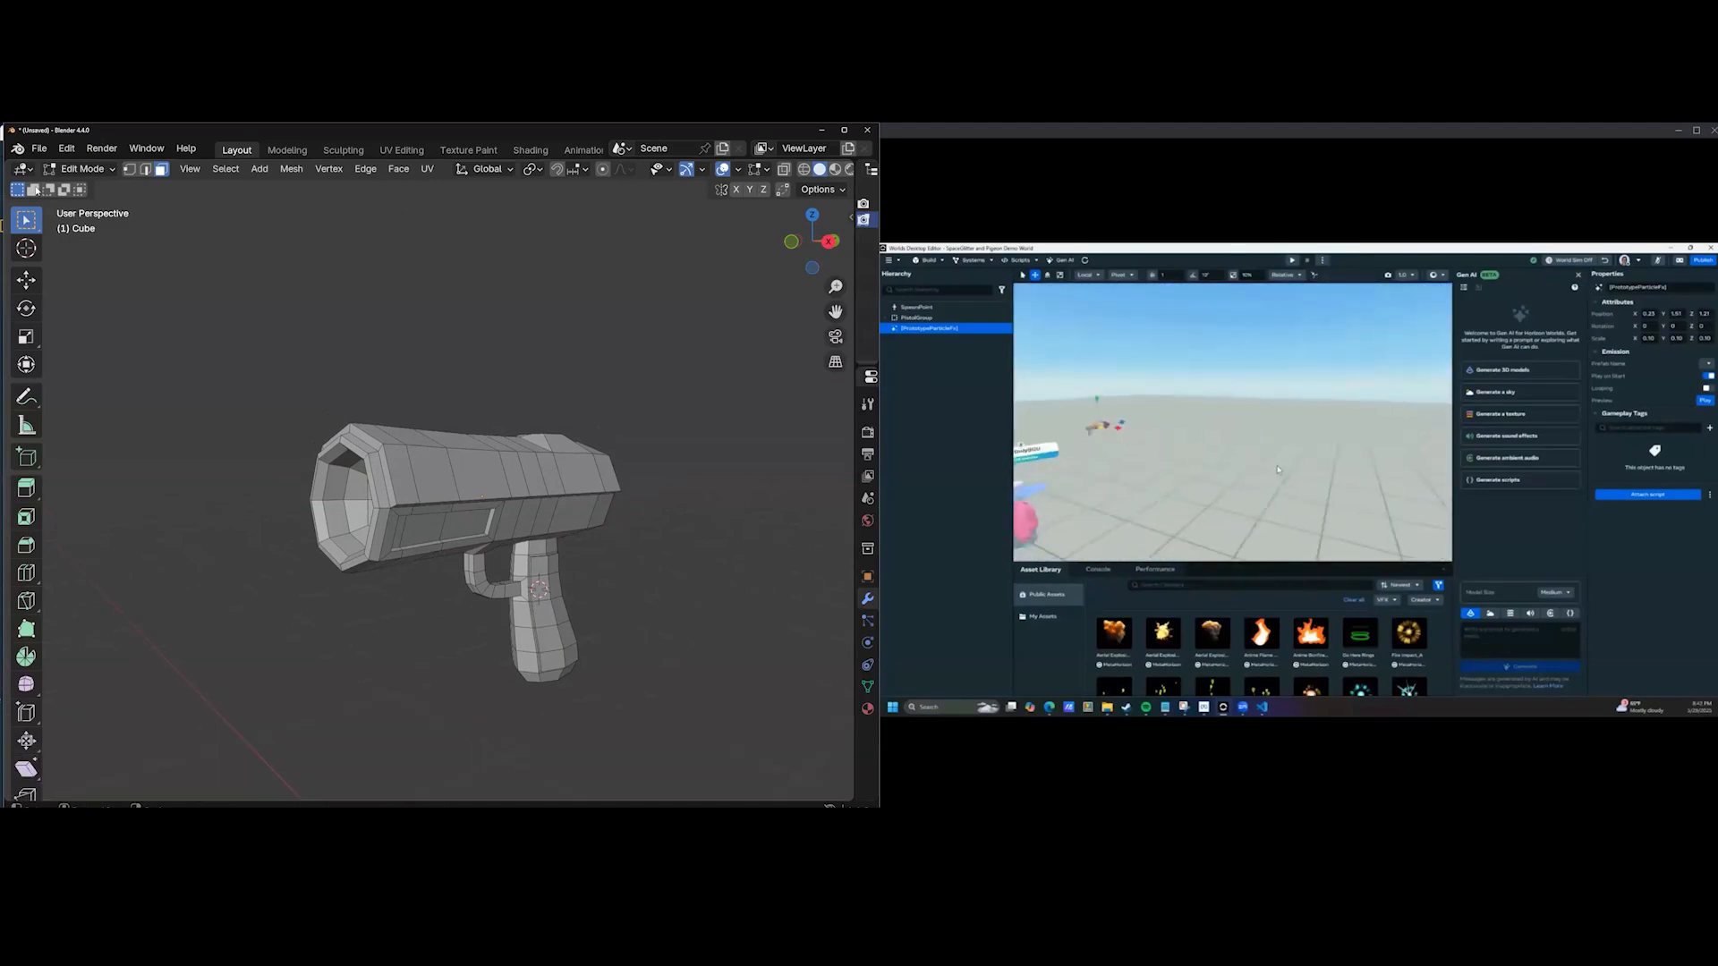
Split the 3D viewport vertically, make the new area a UV Editor, and narrow it beside the viewport.
drag(12, 164, 276, 215)
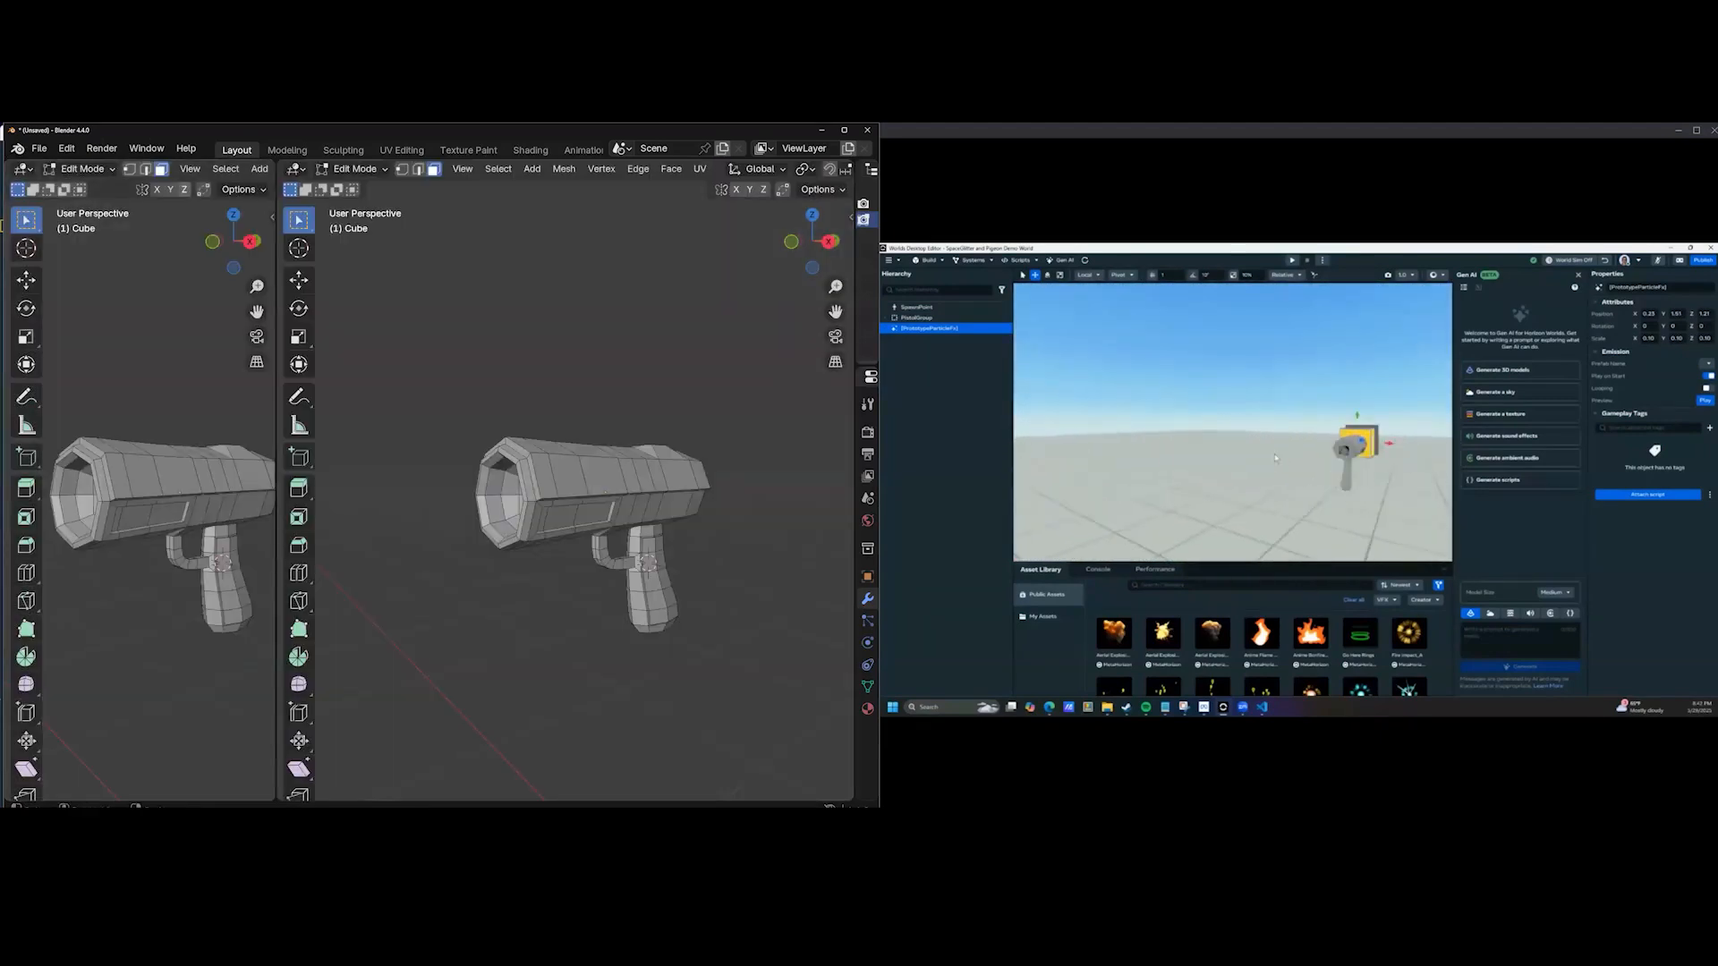
click(23, 169)
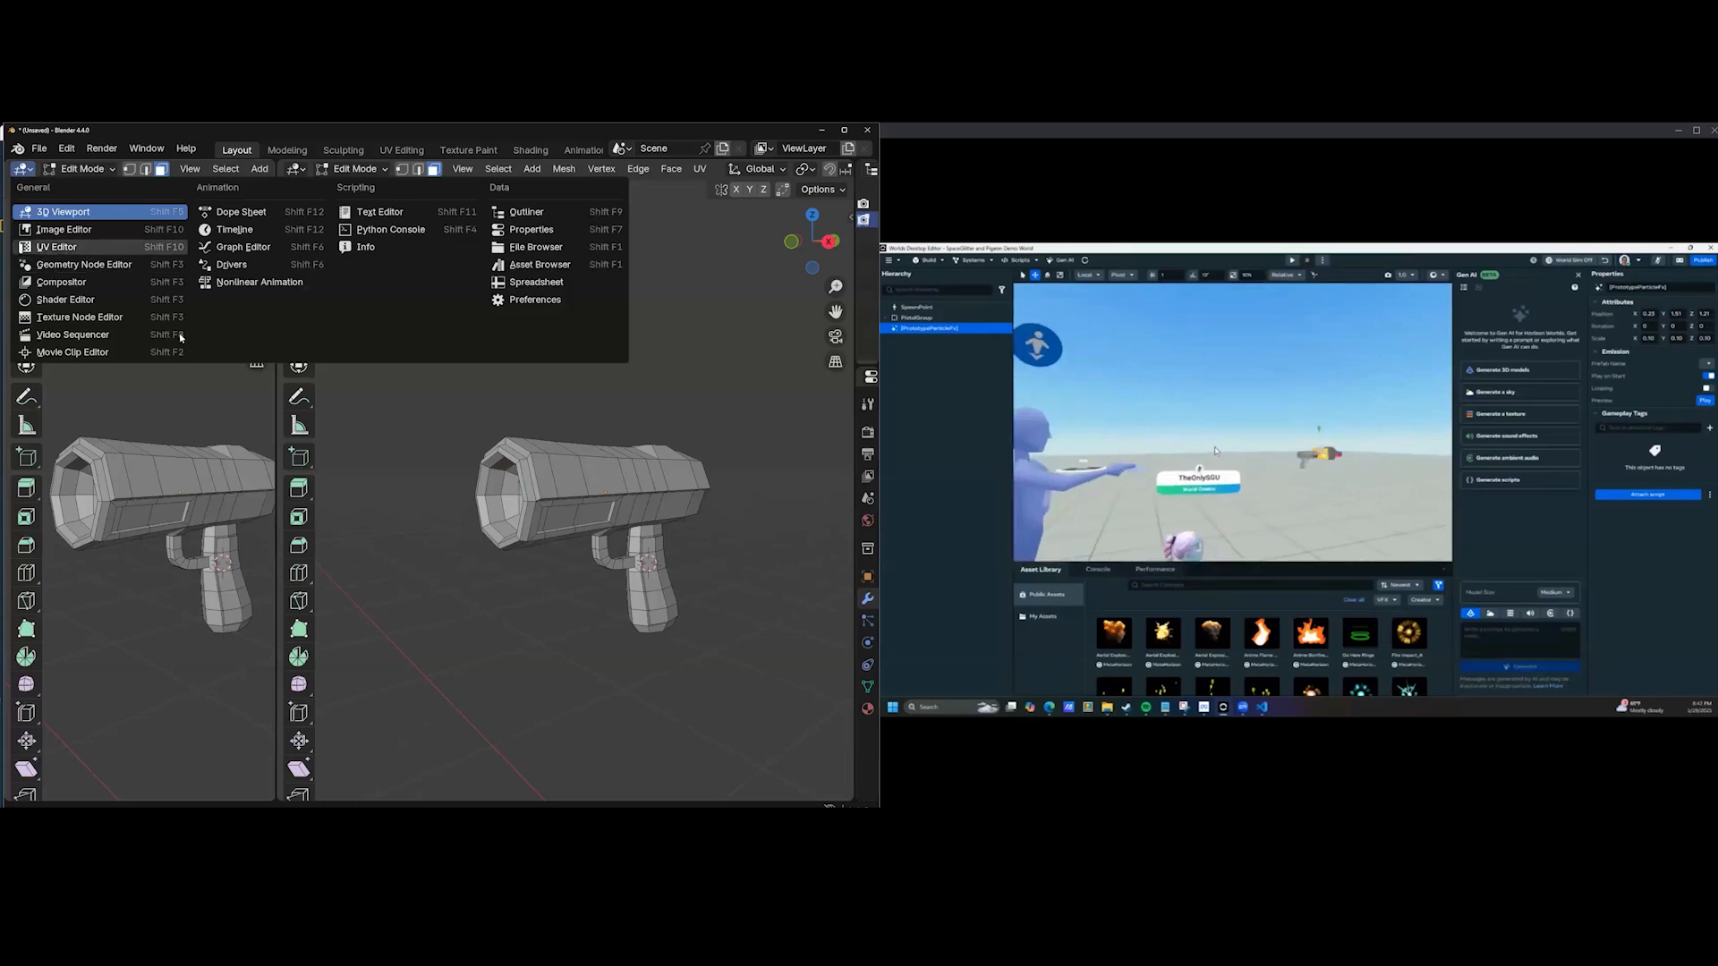
click(54, 217)
drag(276, 345, 166, 345)
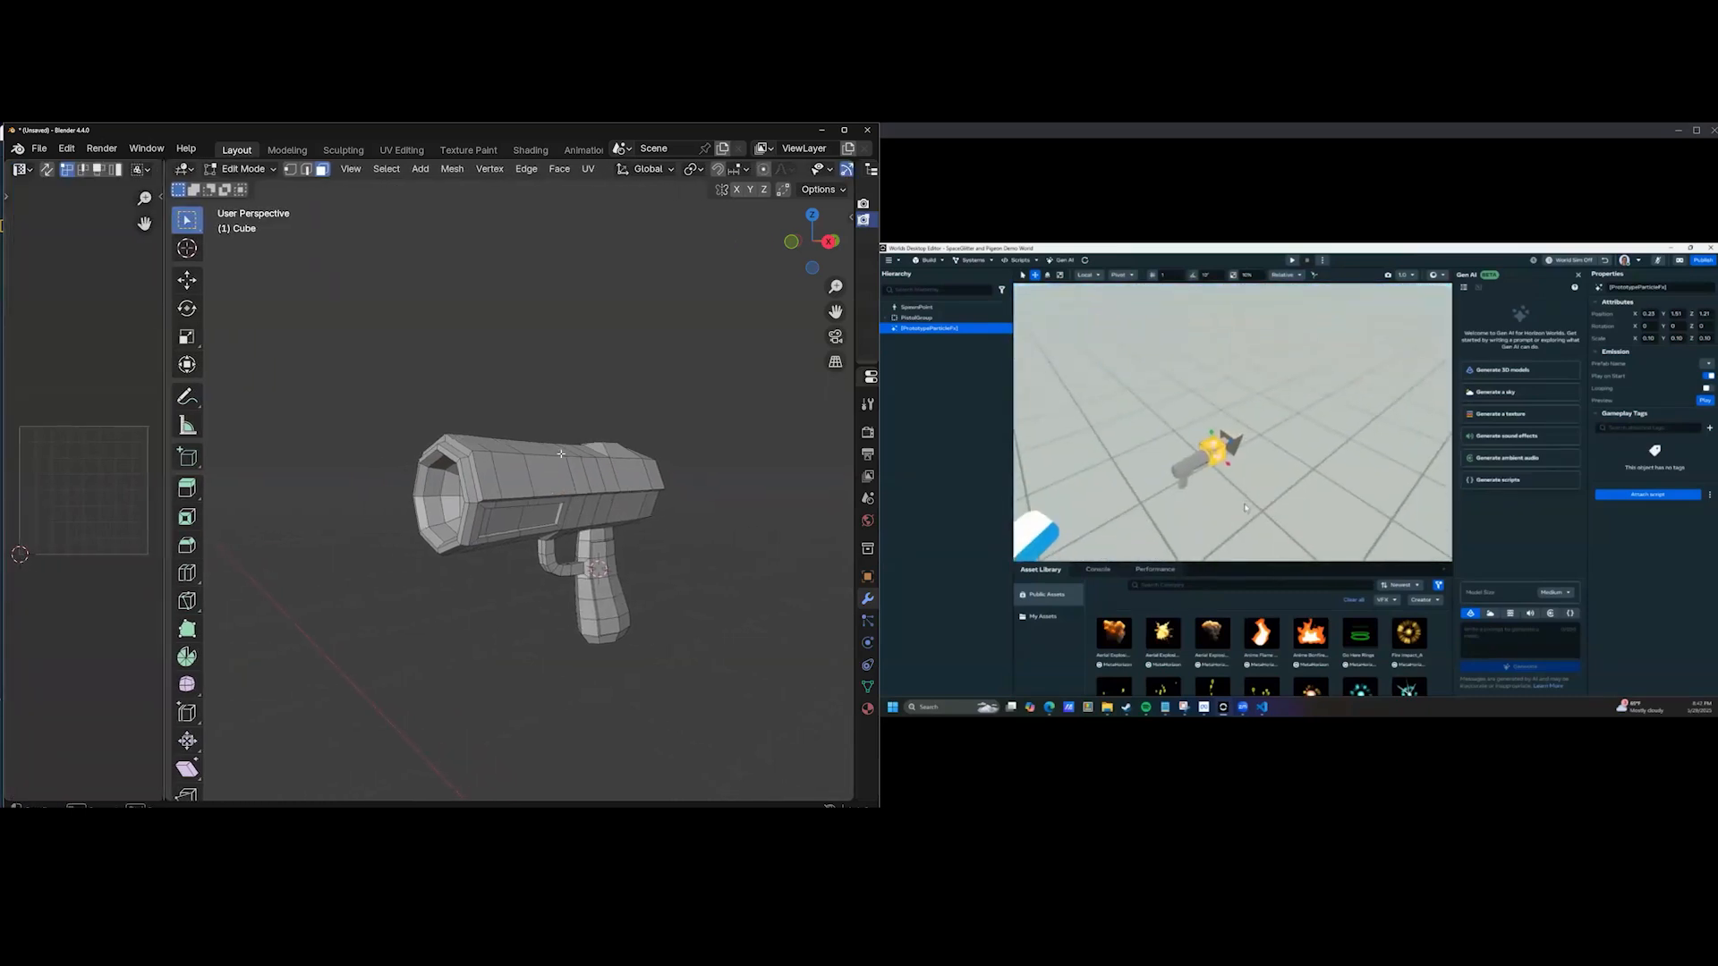
In Pistol.ts in VS Code, duplicate the launcher entry in propsDefinition and rename the copy to vfx.
scroll(575, 427, up, 5)
scroll(574, 427, down, 6)
middle_drag(574, 427, 450, 416)
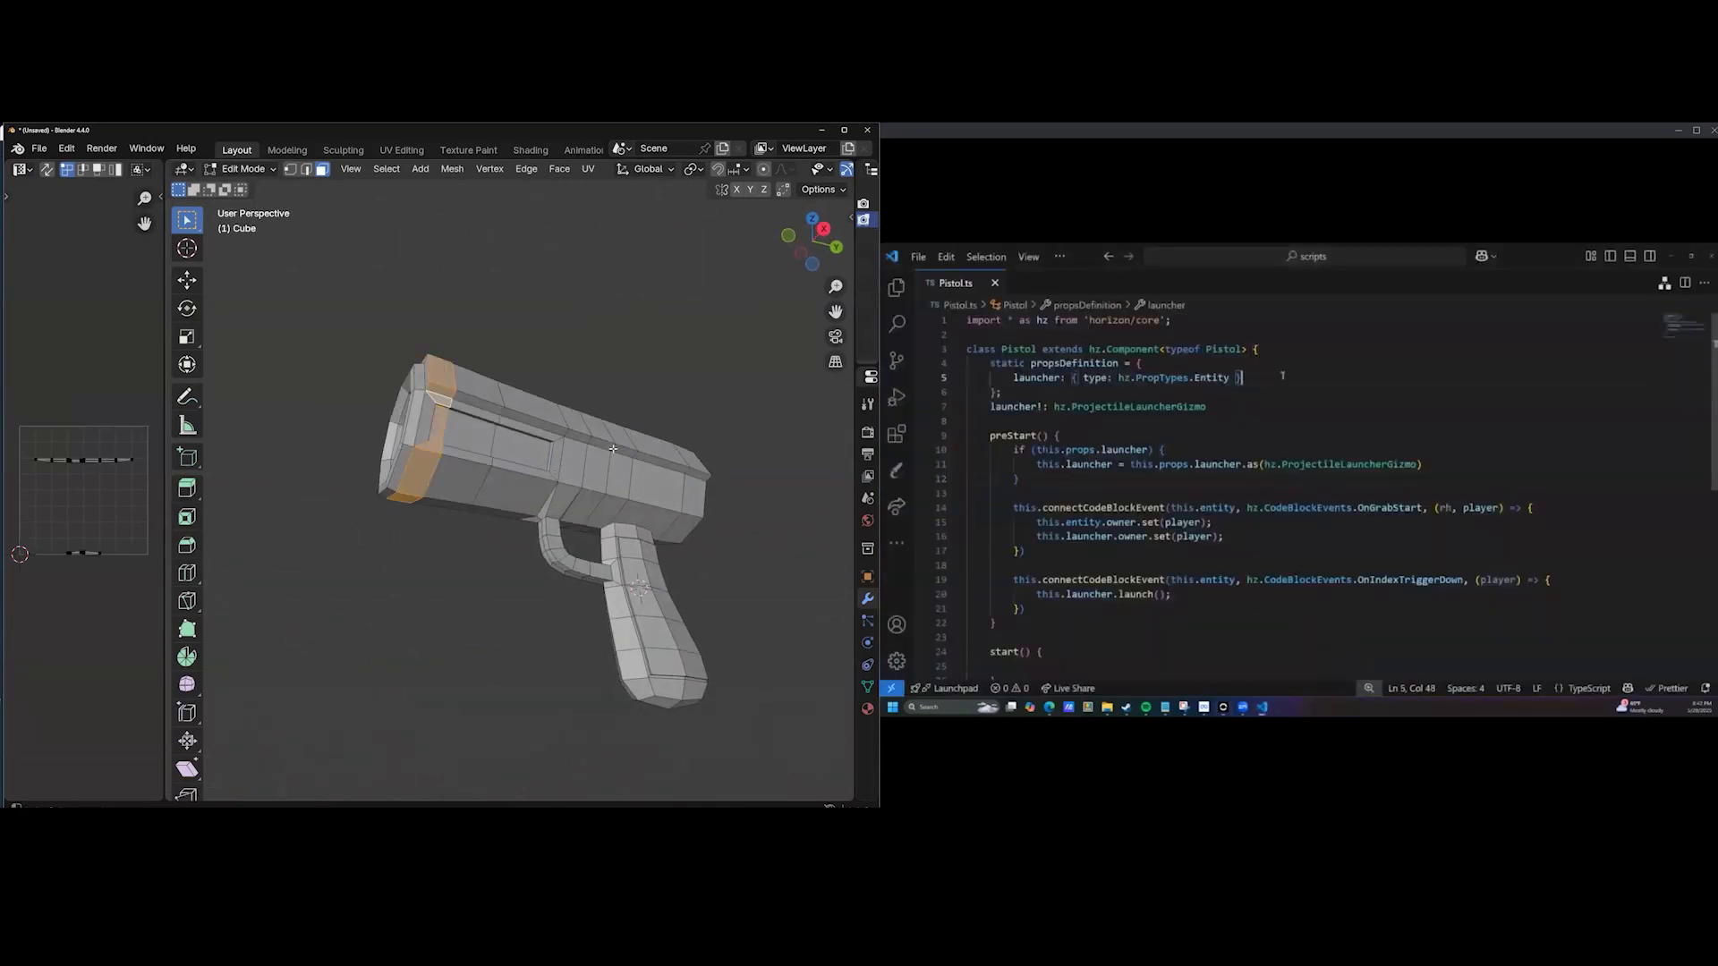
key(shift+alt+Up)
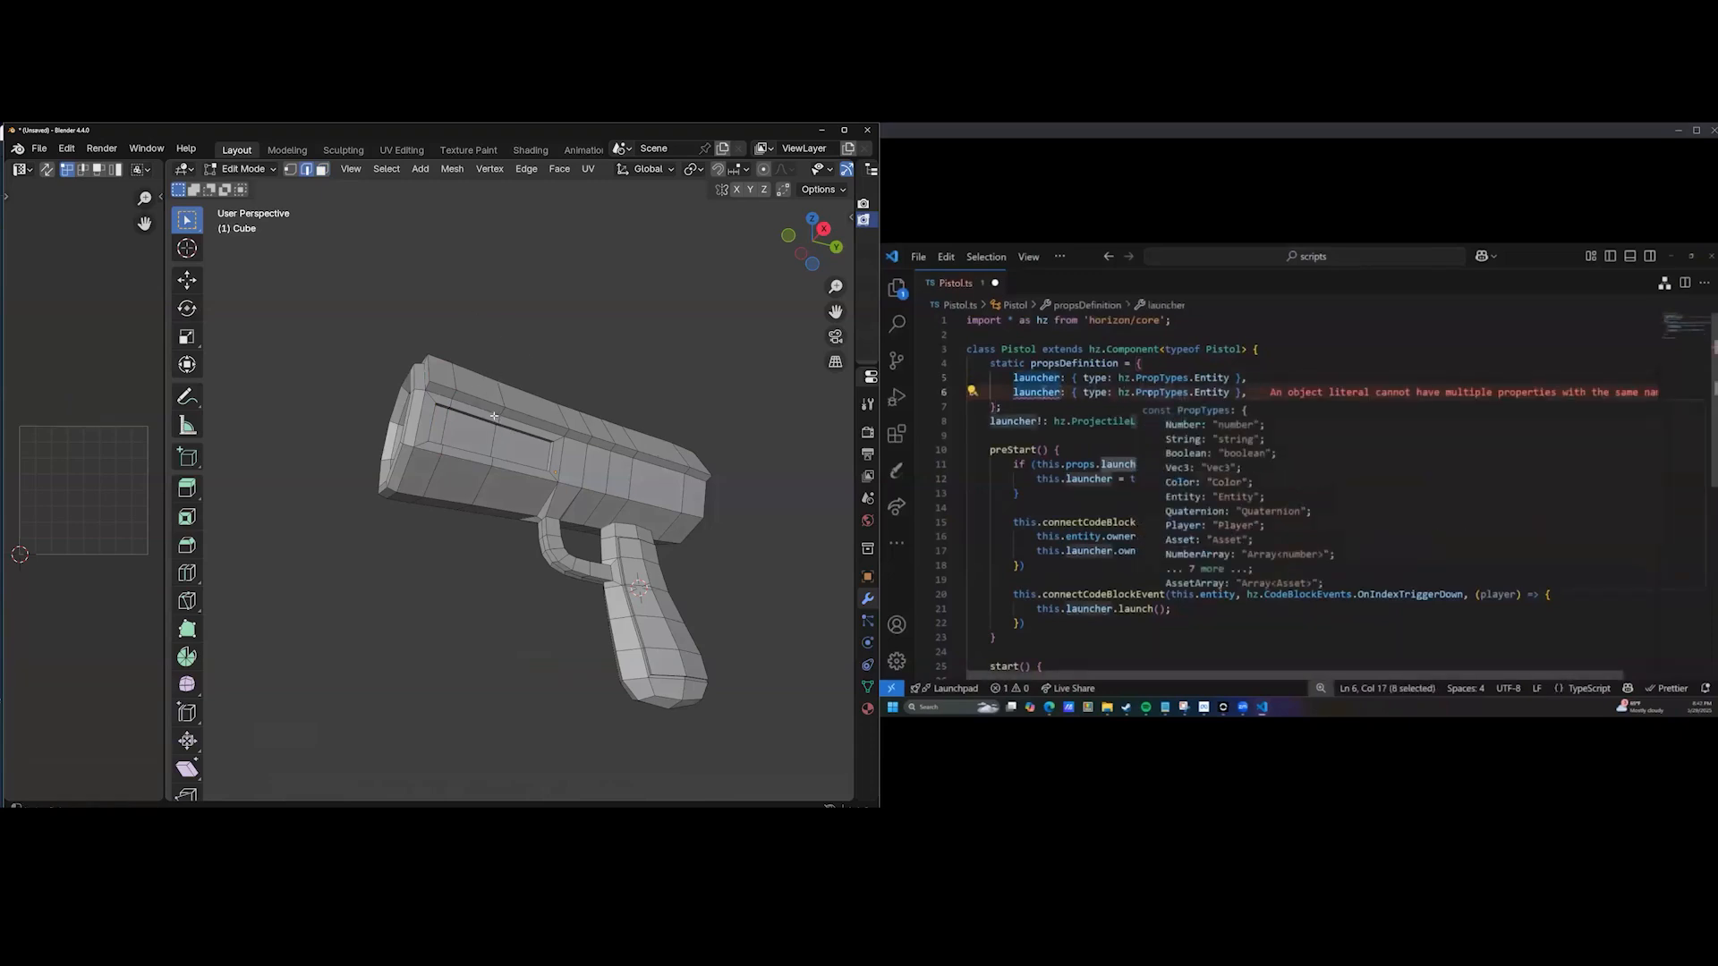
scroll(454, 324, up, 4)
text(vfx)
middle_drag(693, 408, 502, 378)
Declare a vfx class field of type hz.ParticleGizmo directly below the launcher field.
click(1236, 422)
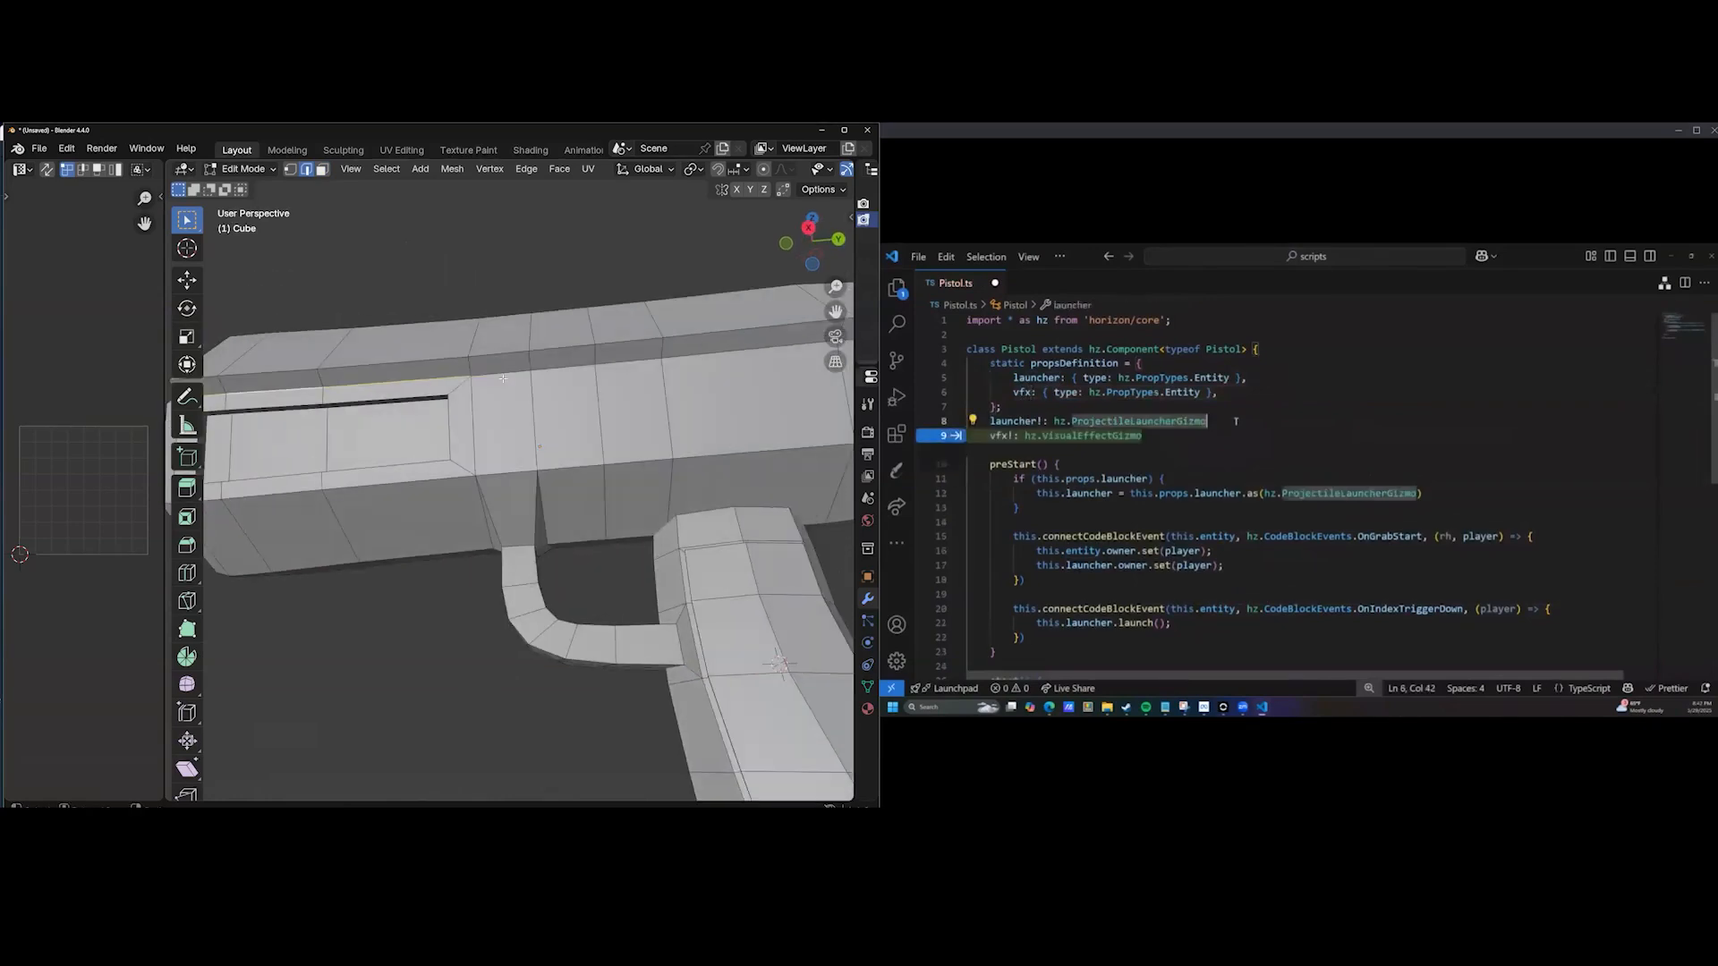
scroll(550, 395, down, 6)
key(Return)
text(vfx)
middle_drag(601, 429, 392, 469)
text(!: par)
middle_drag(608, 555, 488, 409)
text(tic)
key(Down)
key(Down)
key(Return)
Add an if block for this.props.vfx in preStart that sets this.vfx to the prop cast as hz.ParticleGizmo.
click(1225, 507)
scroll(1154, 486, down, 1)
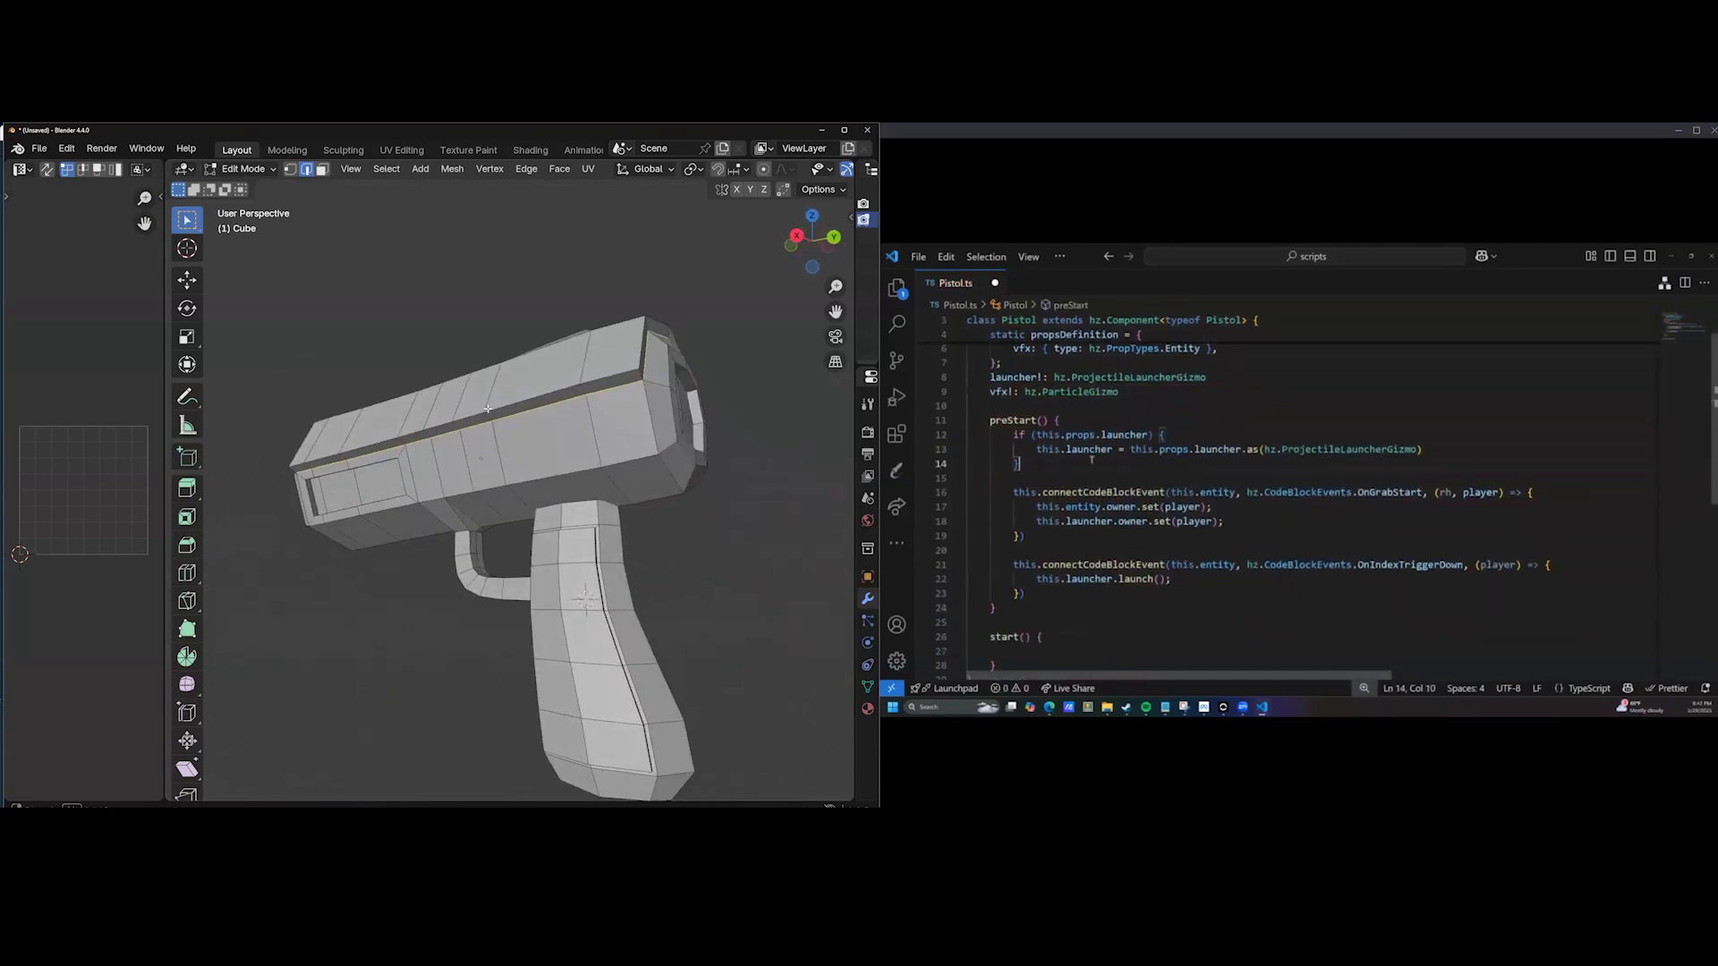
middle_drag(618, 430, 646, 430)
key(Return)
key(Return)
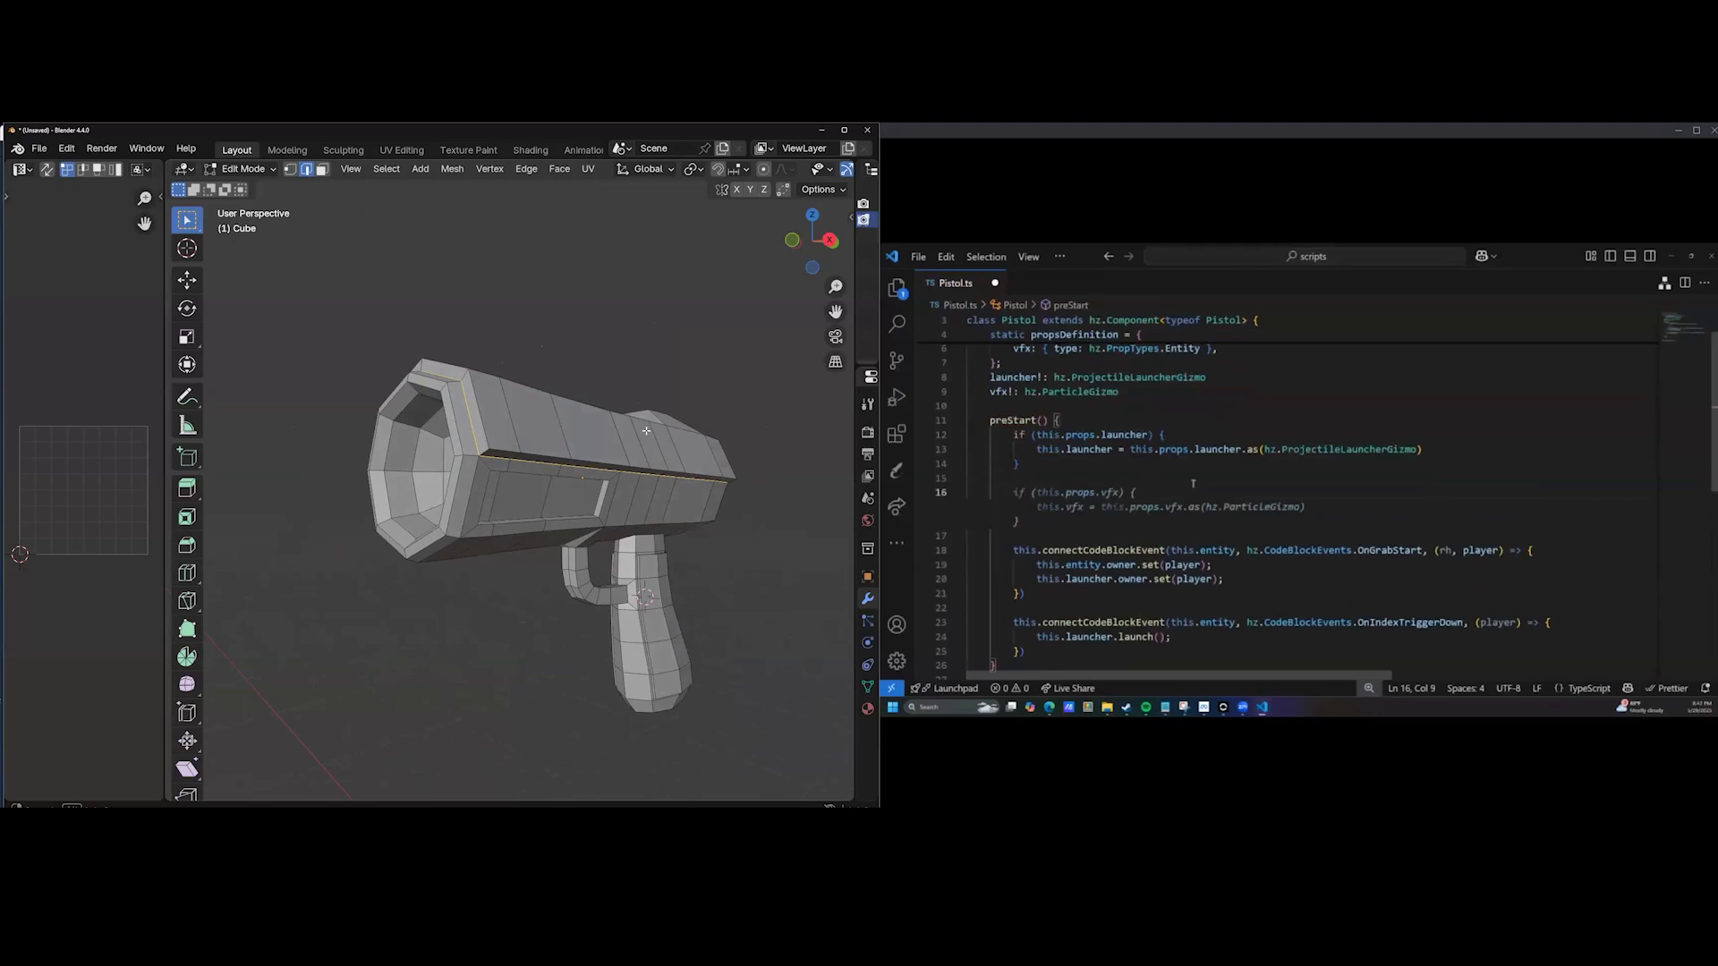
scroll(1193, 484, down, 1)
scroll(646, 433, up, 1)
click(1219, 552)
In Blender, mark the selected edges along the barrel's side and muzzle rim as a seam.
middle_drag(483, 443, 483, 448)
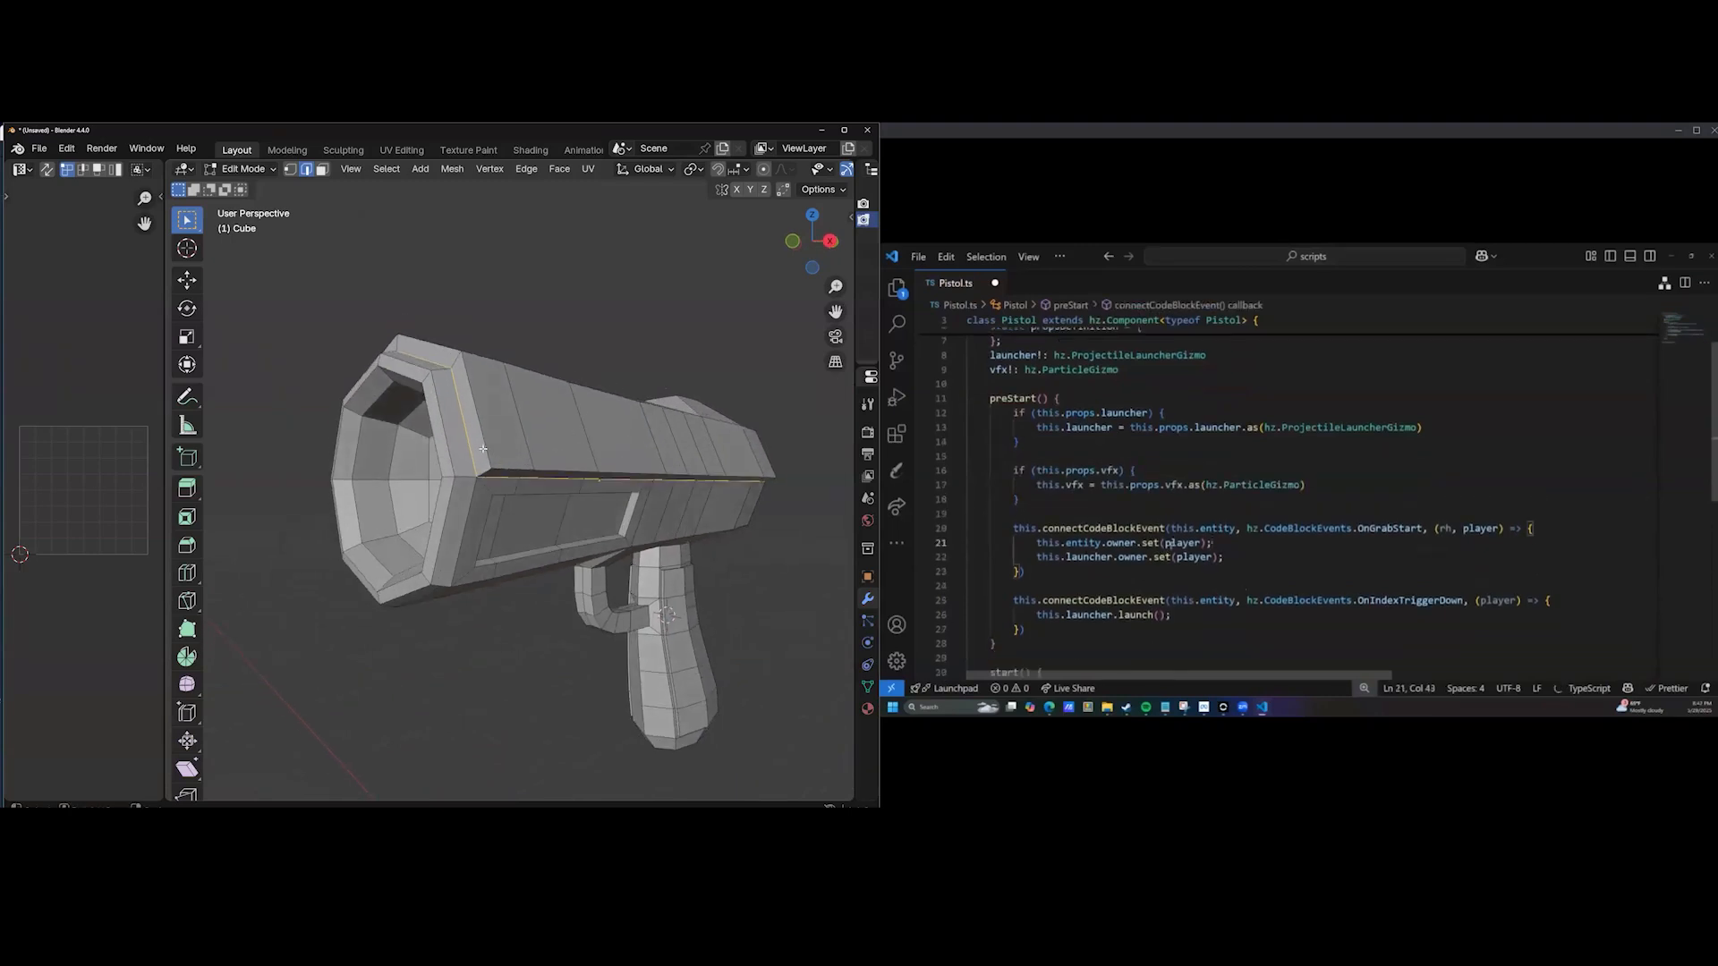
key(ctrl+e)
scroll(1206, 581, down, 1)
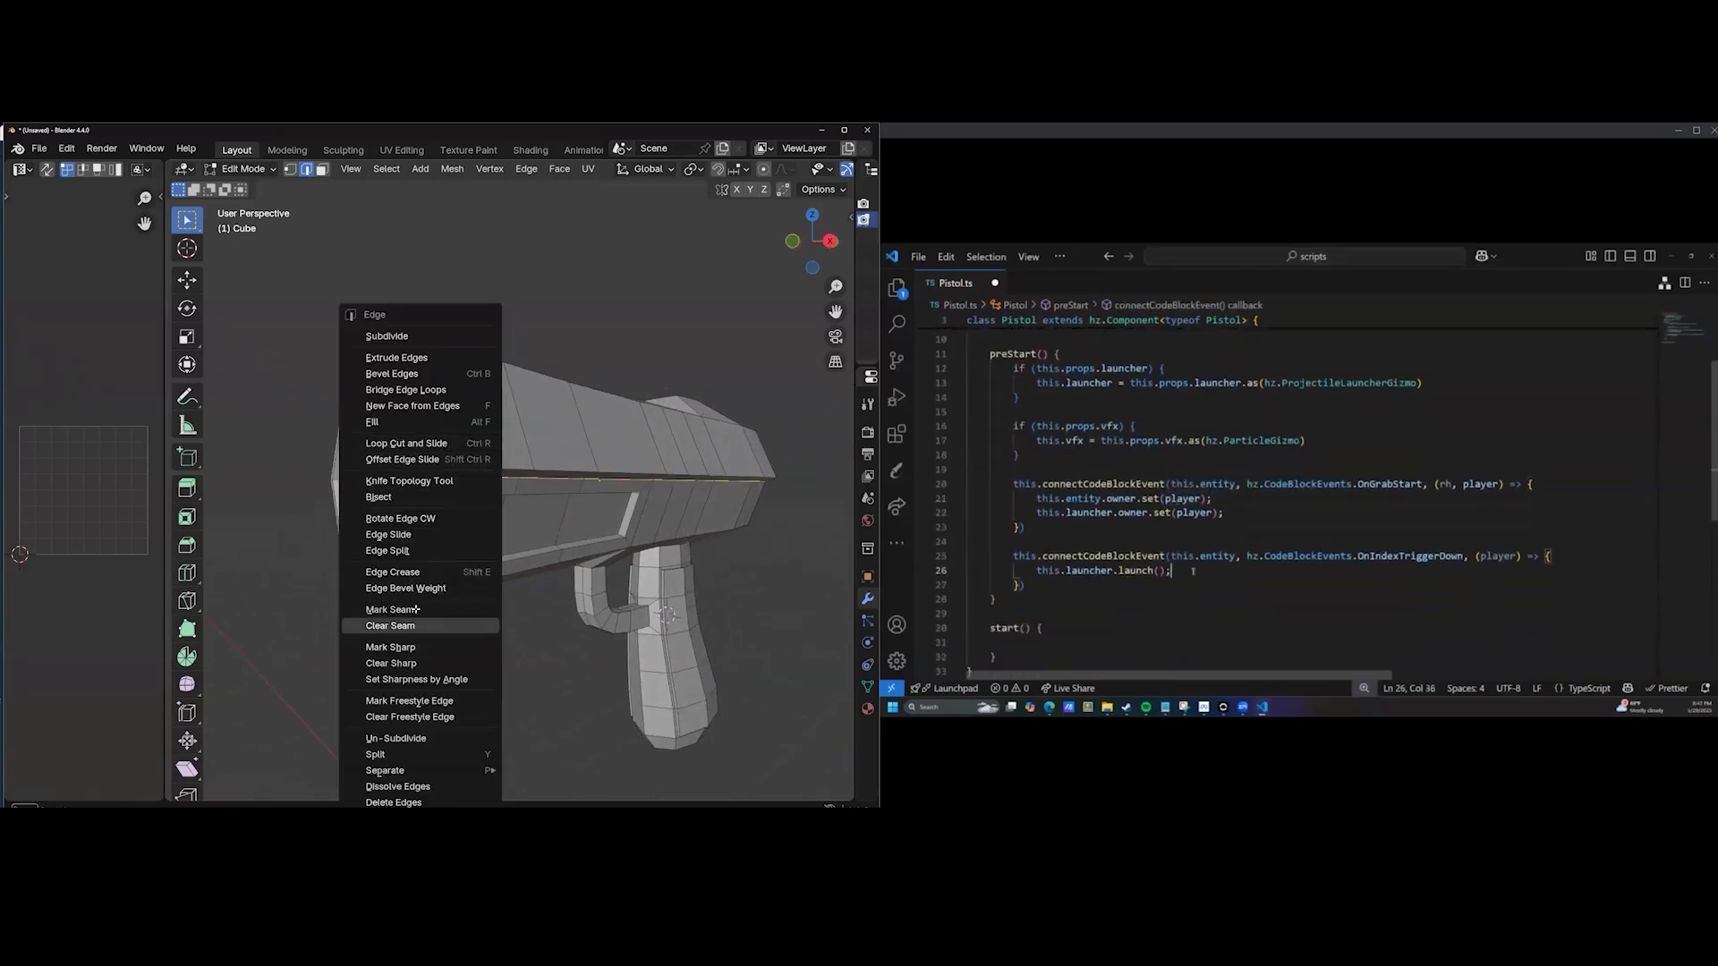
click(416, 609)
In VS Code, add this.vfx.play() after the launch call in the OnIndexTriggerDown callback, and switch back to the world editor.
key(Return)
scroll(545, 594, down, 3)
text(this.v)
middle_drag(626, 591, 702, 339)
key(Tab)
key(alt+Tab)
key(alt+Tab)
In Blender, mark seams along the barrel's other side and where the trigger guard meets the barrel.
right_click(535, 469)
click(463, 466)
middle_drag(639, 390, 511, 400)
middle_drag(697, 409, 494, 478)
key(ctrl+e)
click(383, 489)
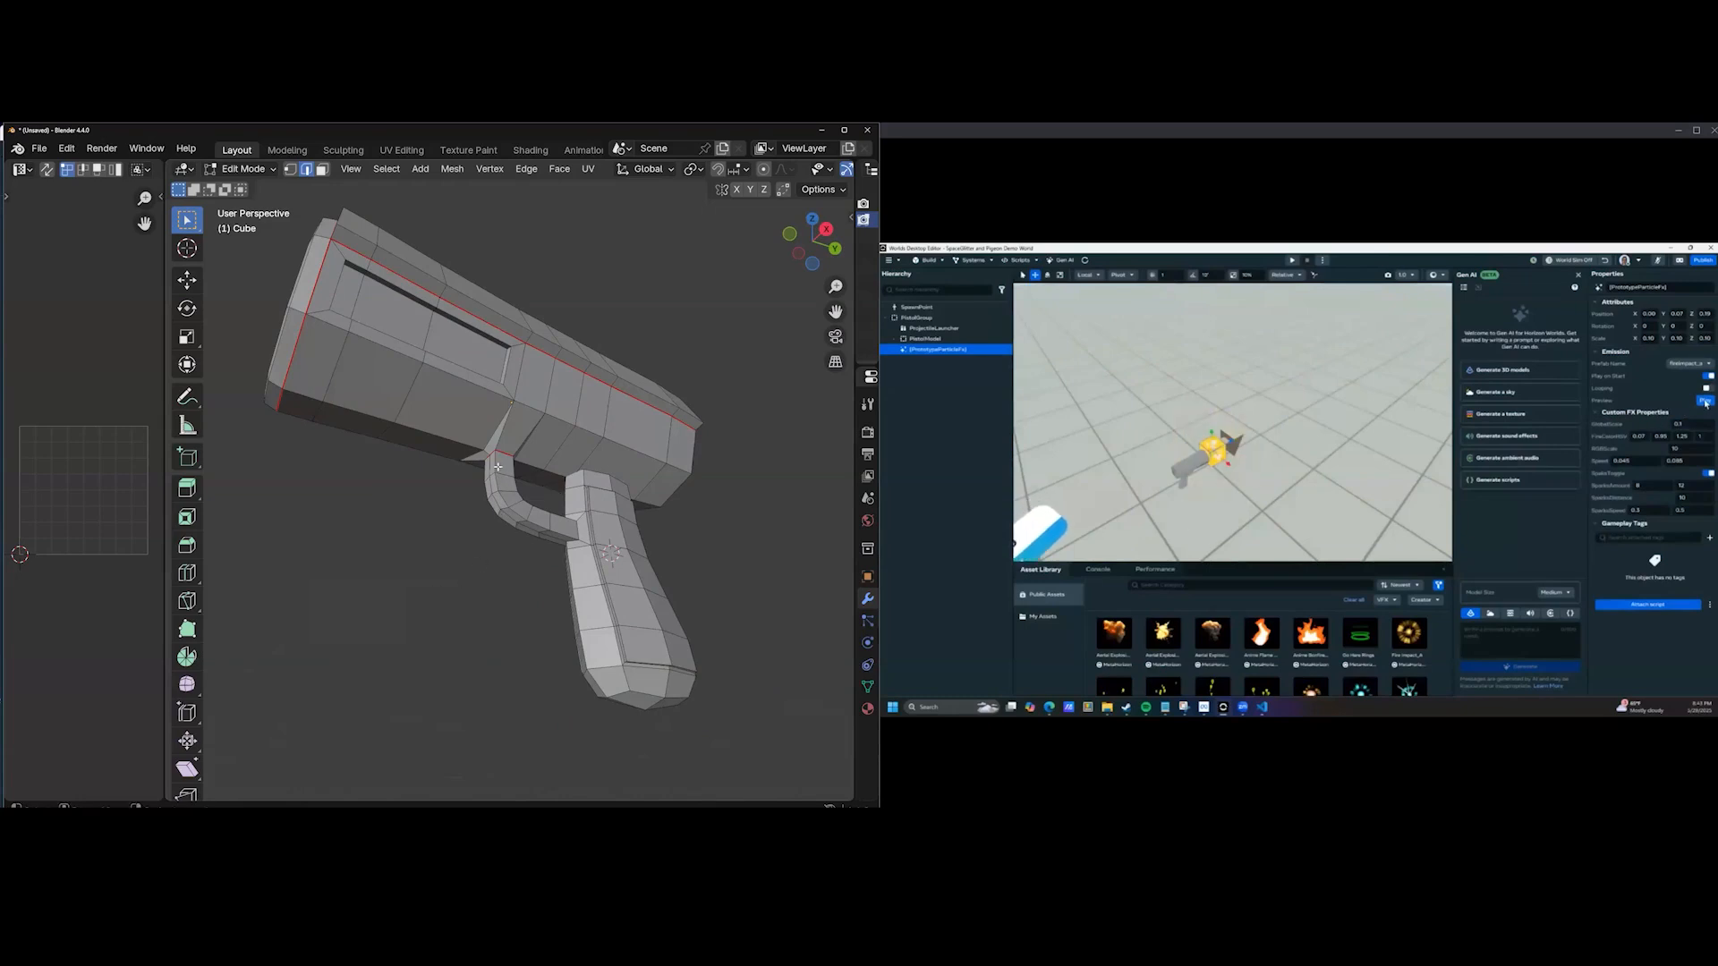
Mark seams along the trigger guard's outer edges and where it joins the grip.
middle_drag(548, 488, 572, 342)
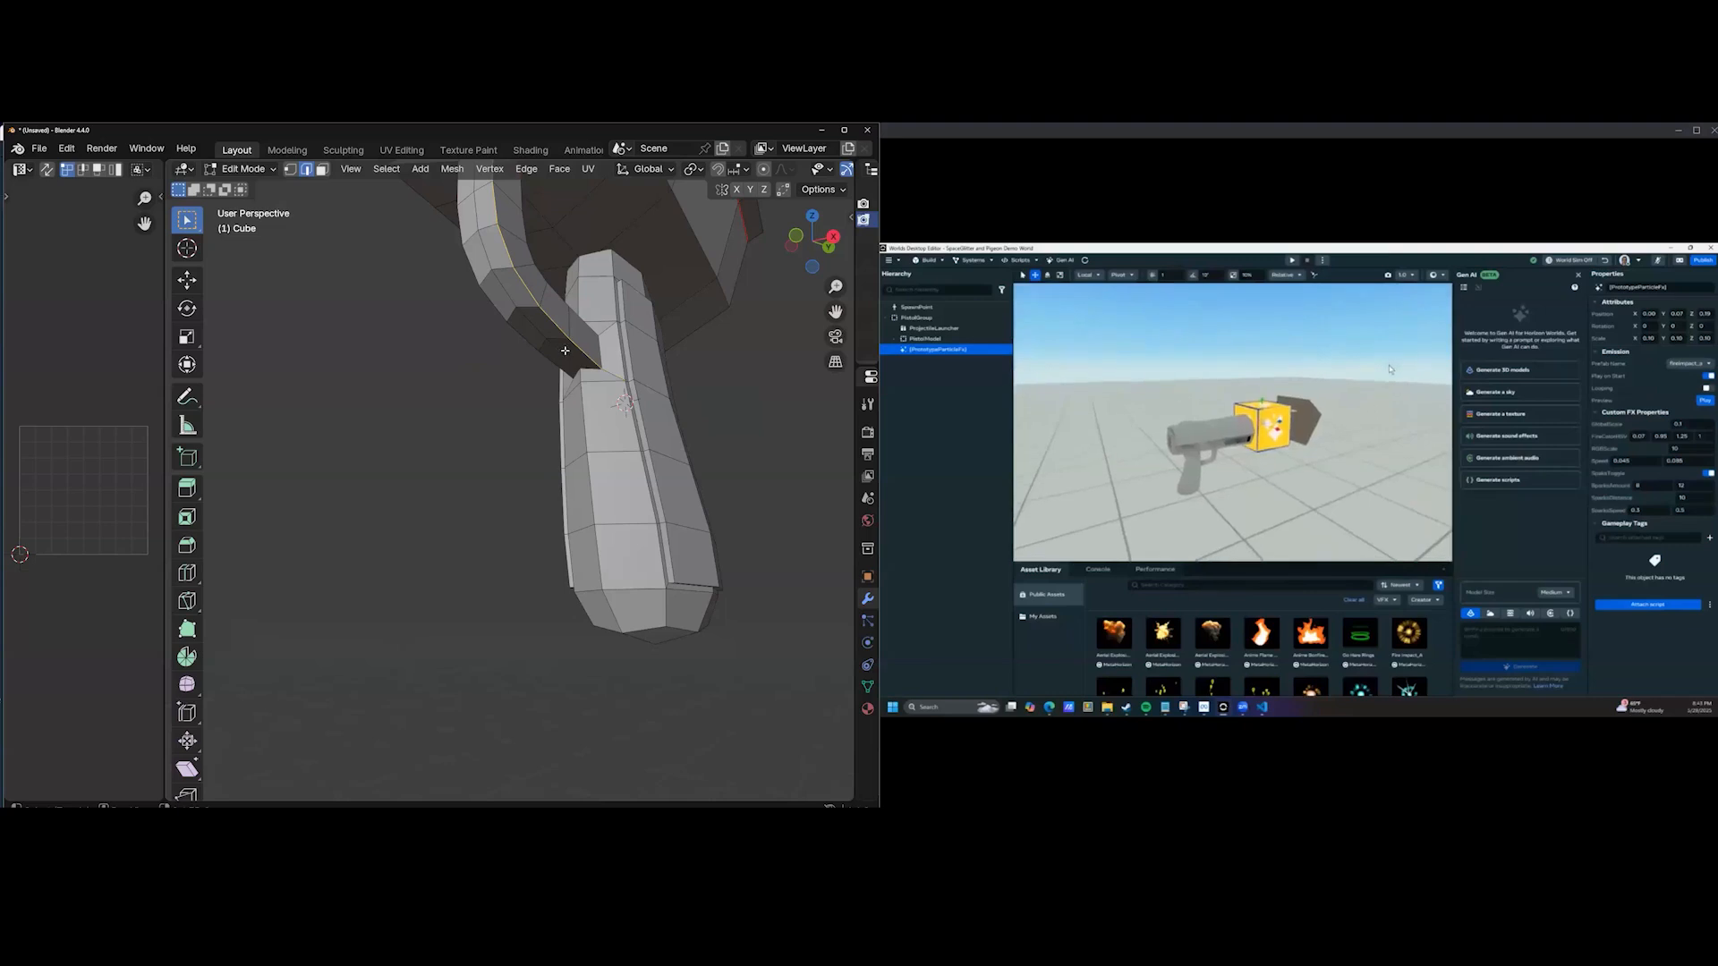
key(ctrl+e)
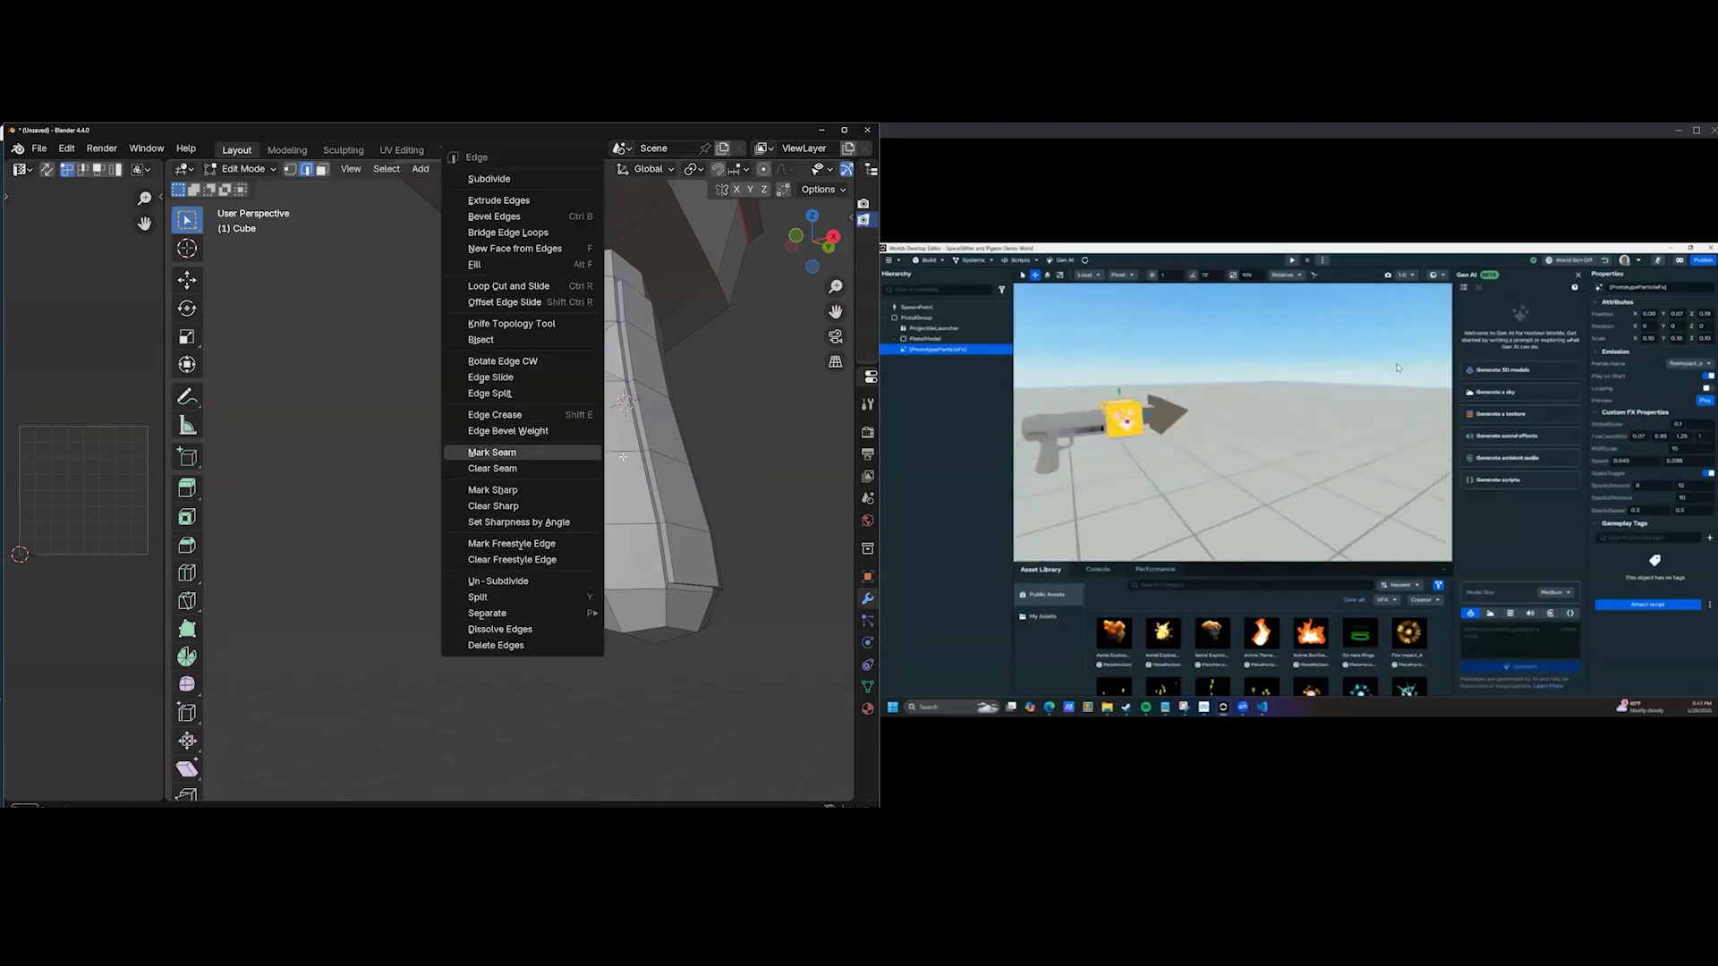
click(573, 444)
middle_drag(653, 467, 721, 533)
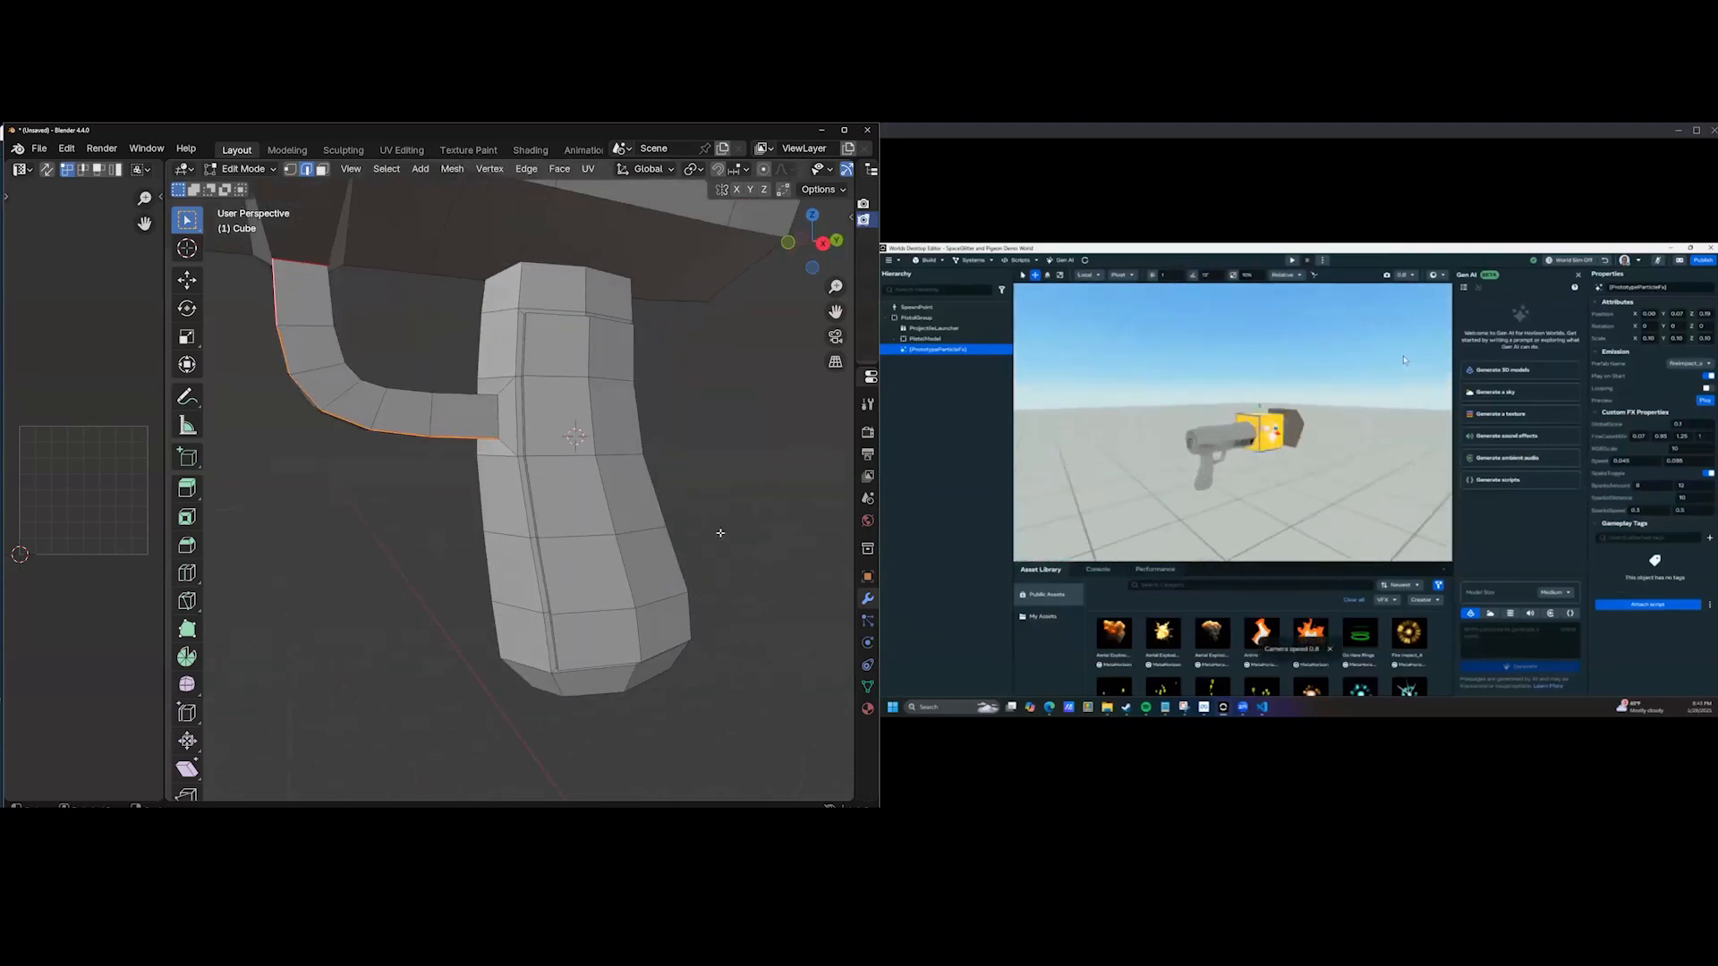
click(689, 410)
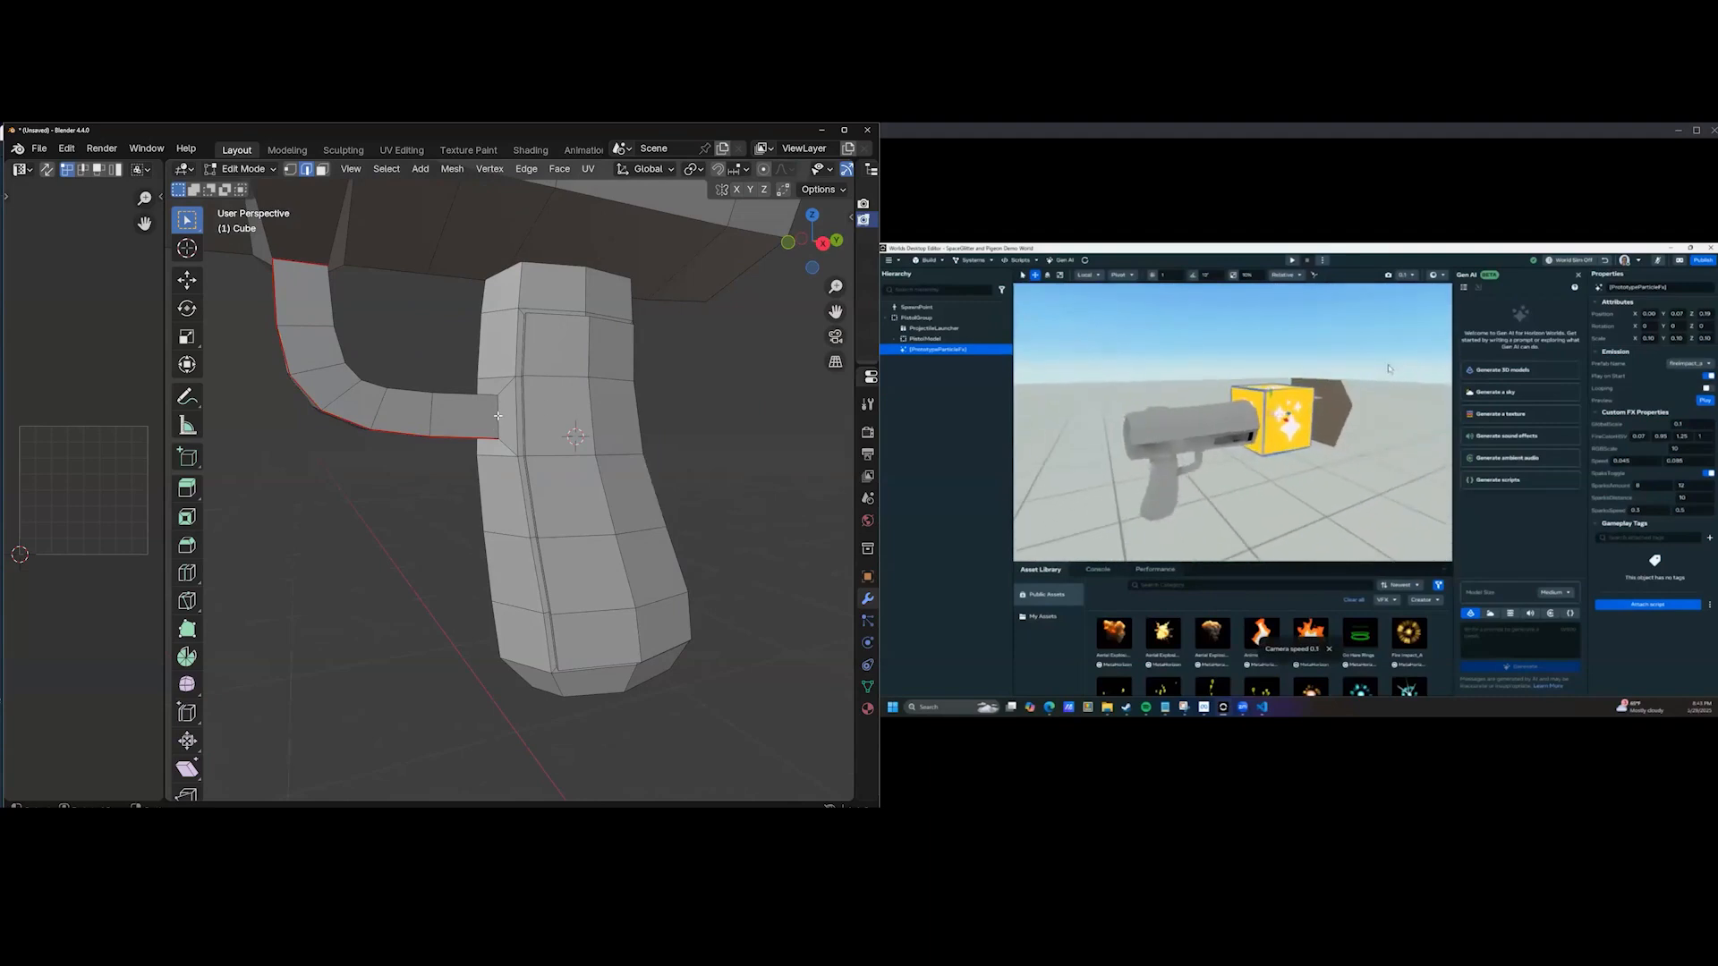
middle_drag(497, 422, 586, 474)
key(ctrl+e)
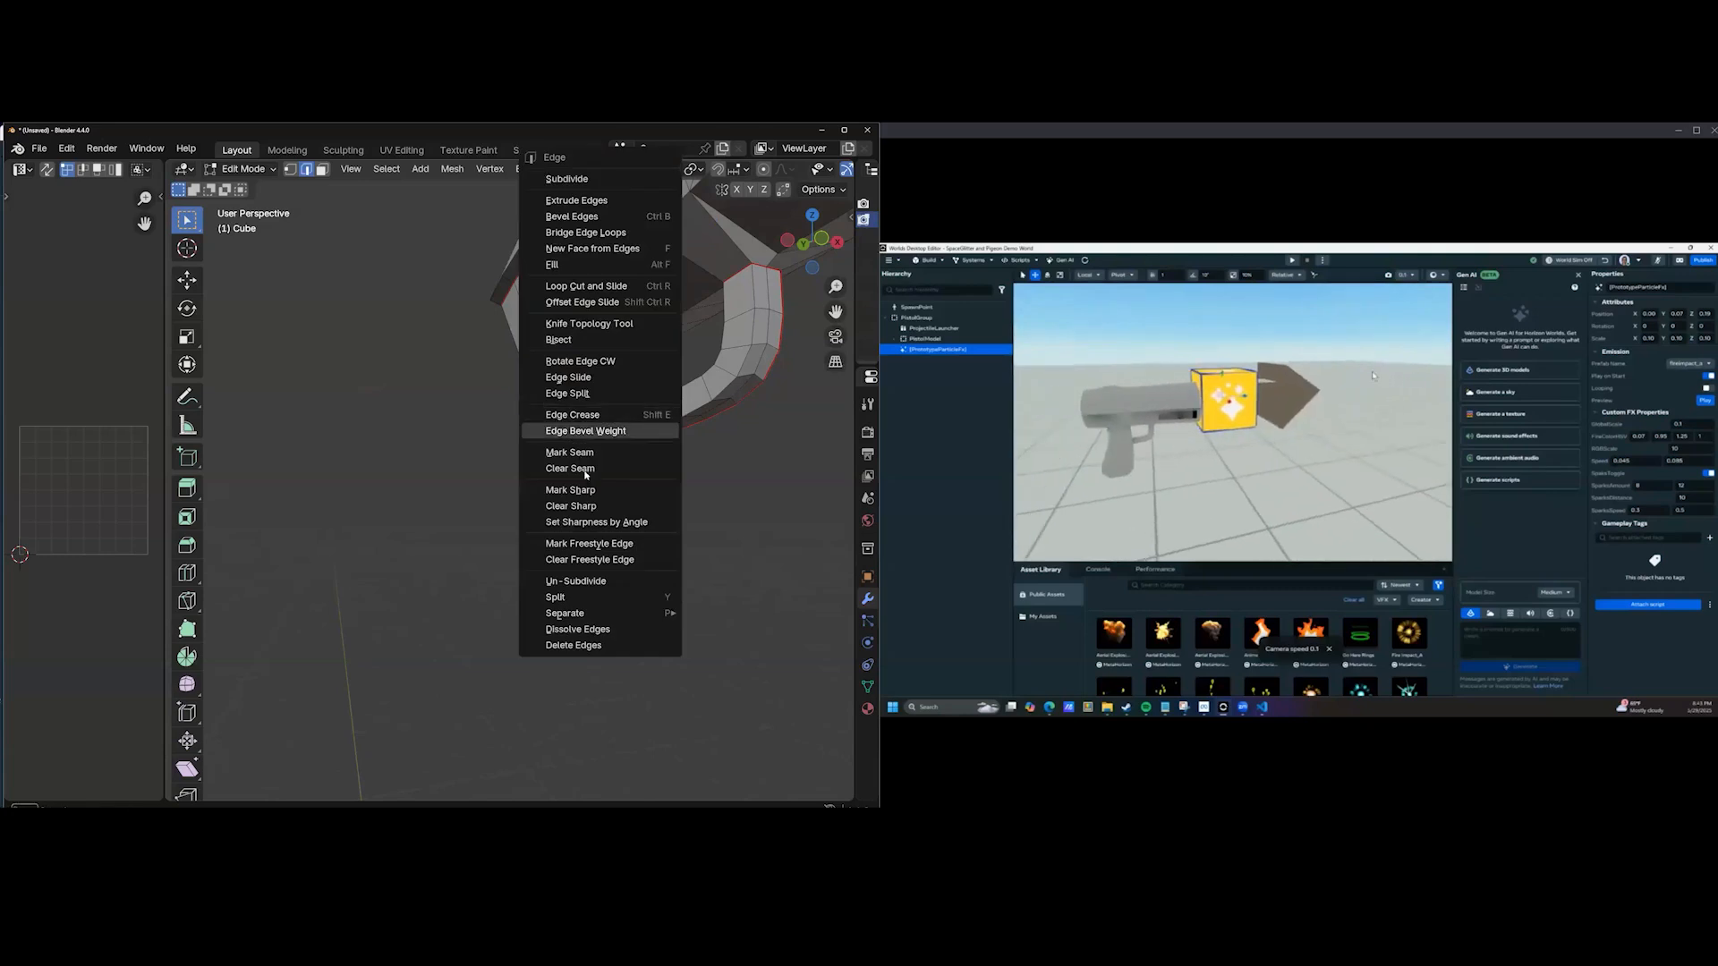
middle_drag(763, 527, 463, 391)
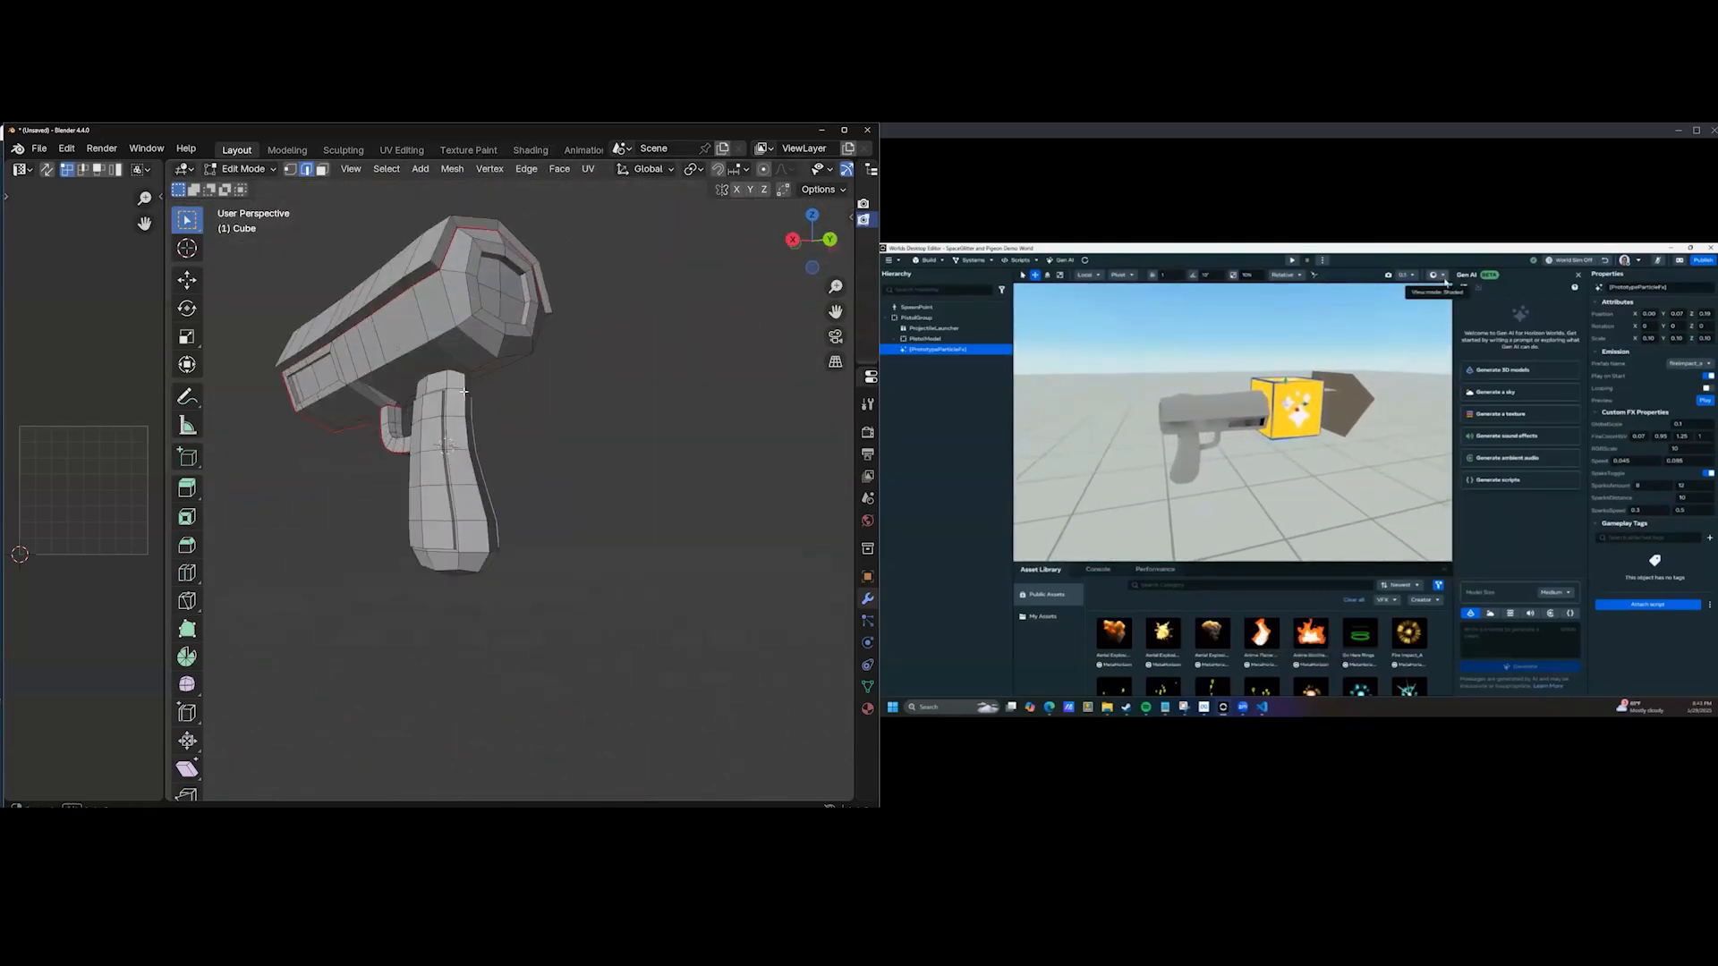
Select the edge path along the barrel's underside and around the grip's outline, and mark it as a seam.
middle_drag(530, 461, 575, 529)
scroll(421, 529, down, 4)
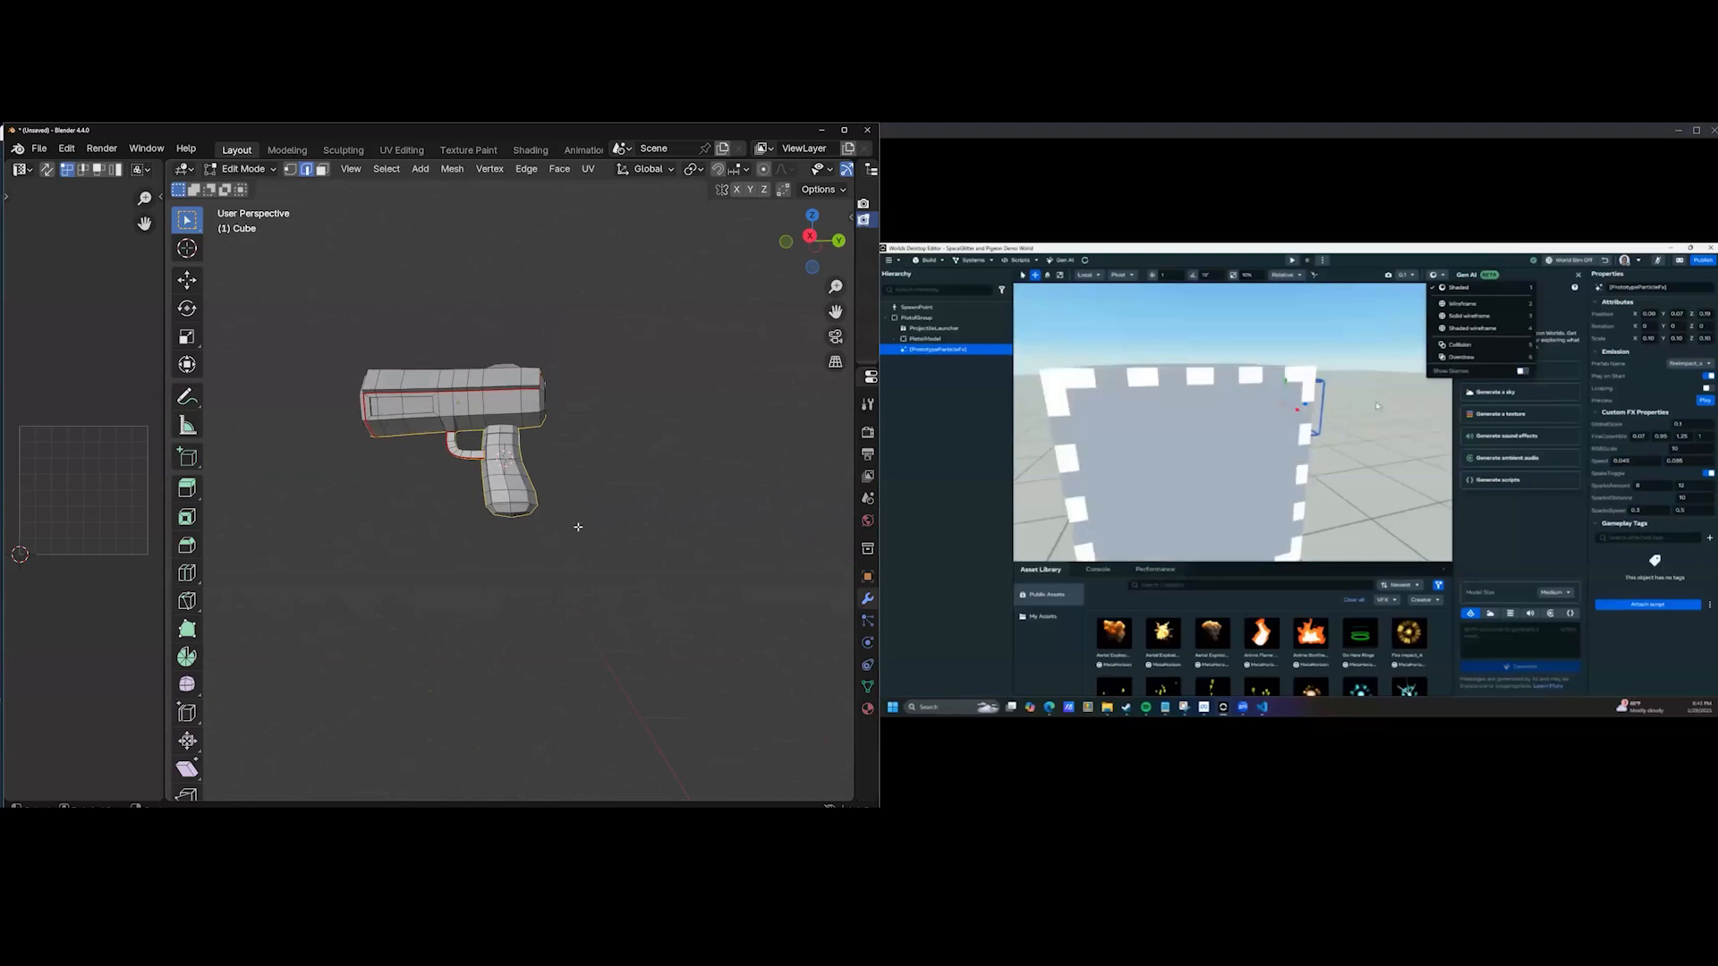
scroll(575, 529, up, 4)
middle_drag(713, 429, 632, 556)
ctrl+click(594, 535)
right_click(424, 535)
click(416, 522)
Mark the edges around the barrel's rear end as a seam.
scroll(662, 519, up, 3)
middle_drag(686, 493, 433, 418)
click(674, 507)
key(ctrl+e)
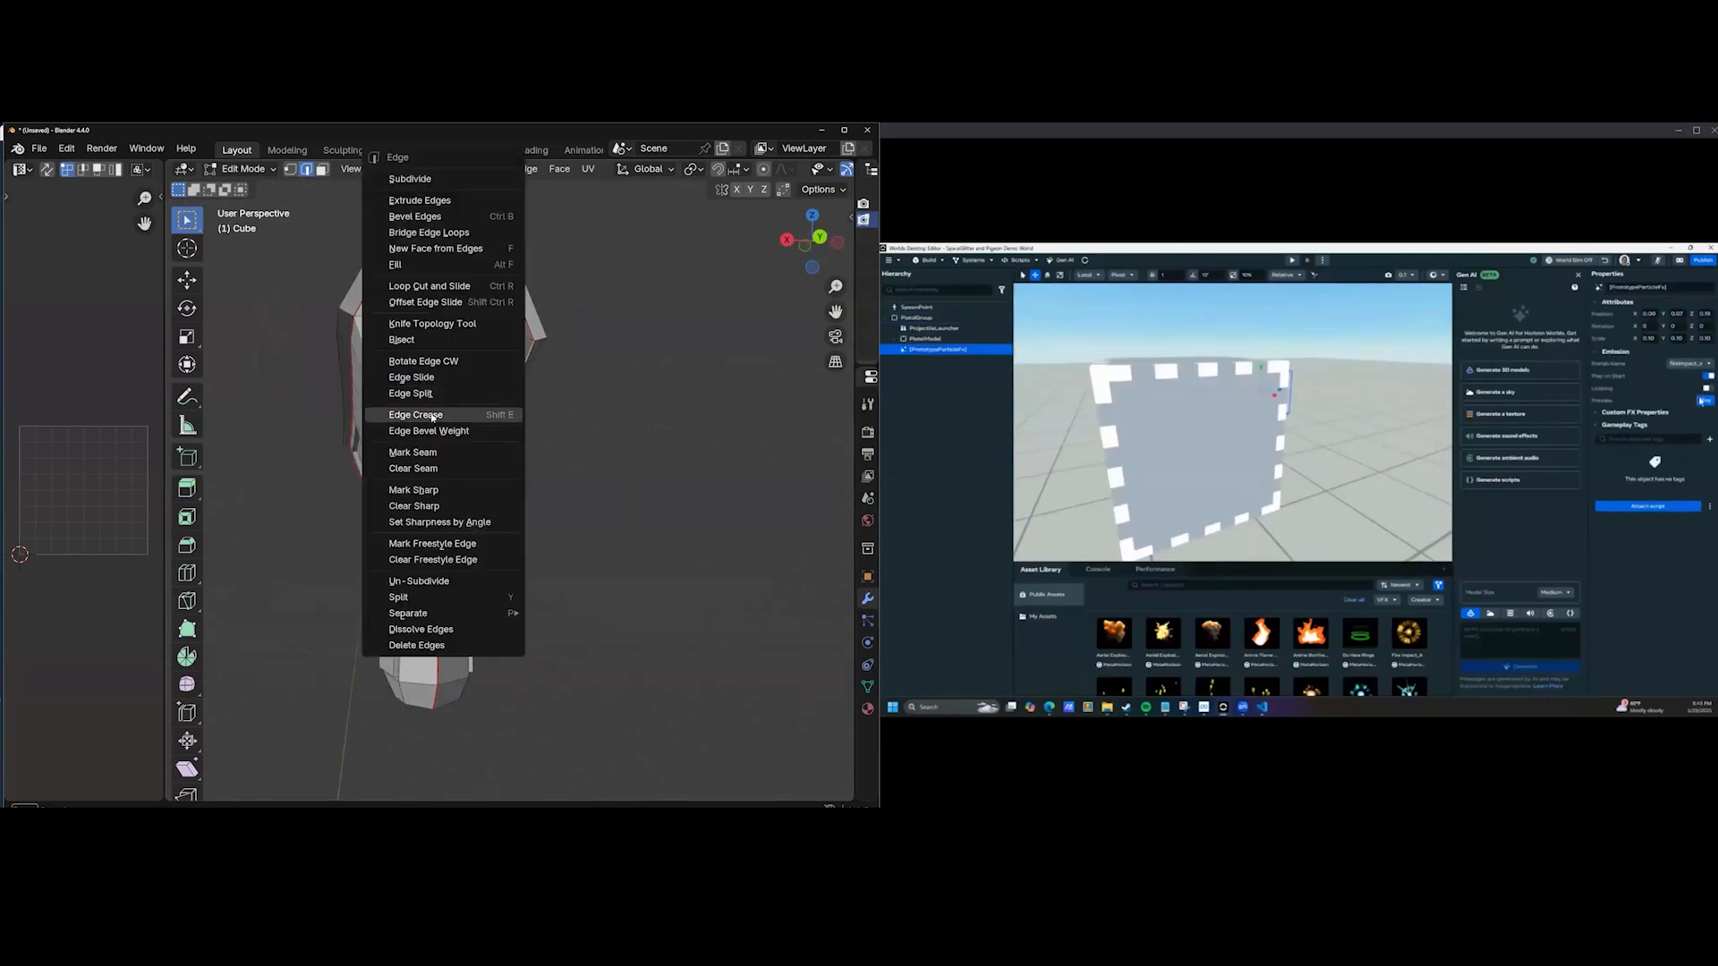
middle_drag(589, 490, 696, 476)
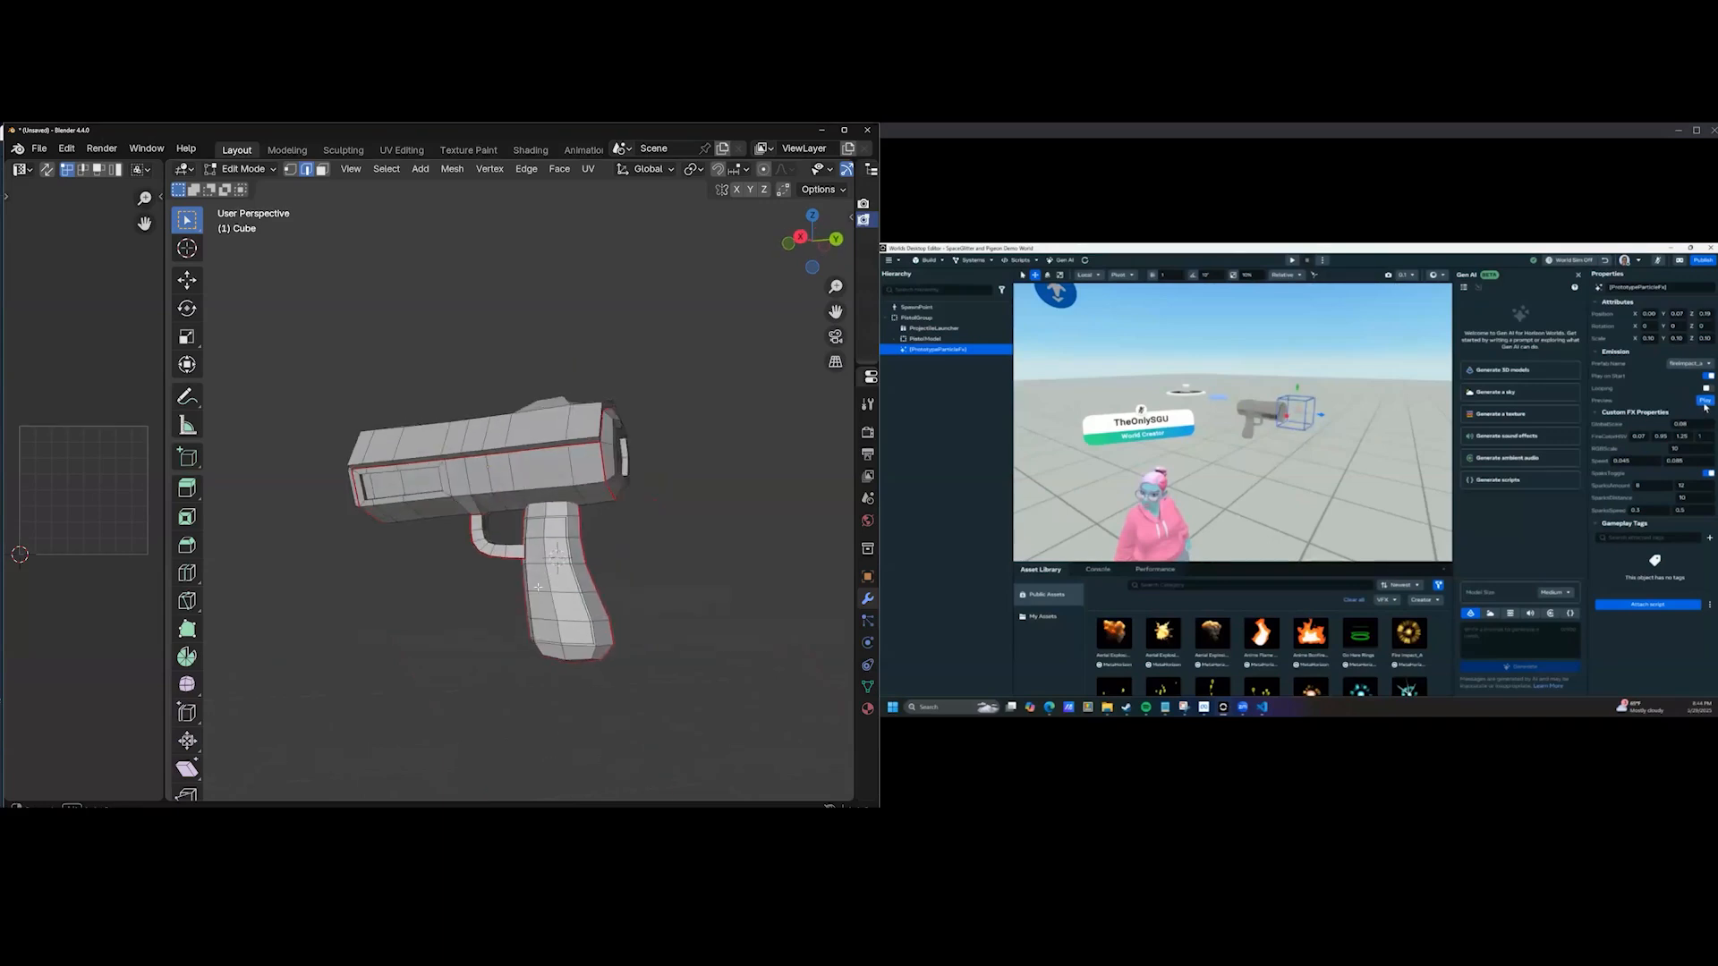
Select the whole pistol mesh and widen the UV Editor area beside the viewport.
scroll(537, 586, up, 6)
scroll(484, 563, down, 2)
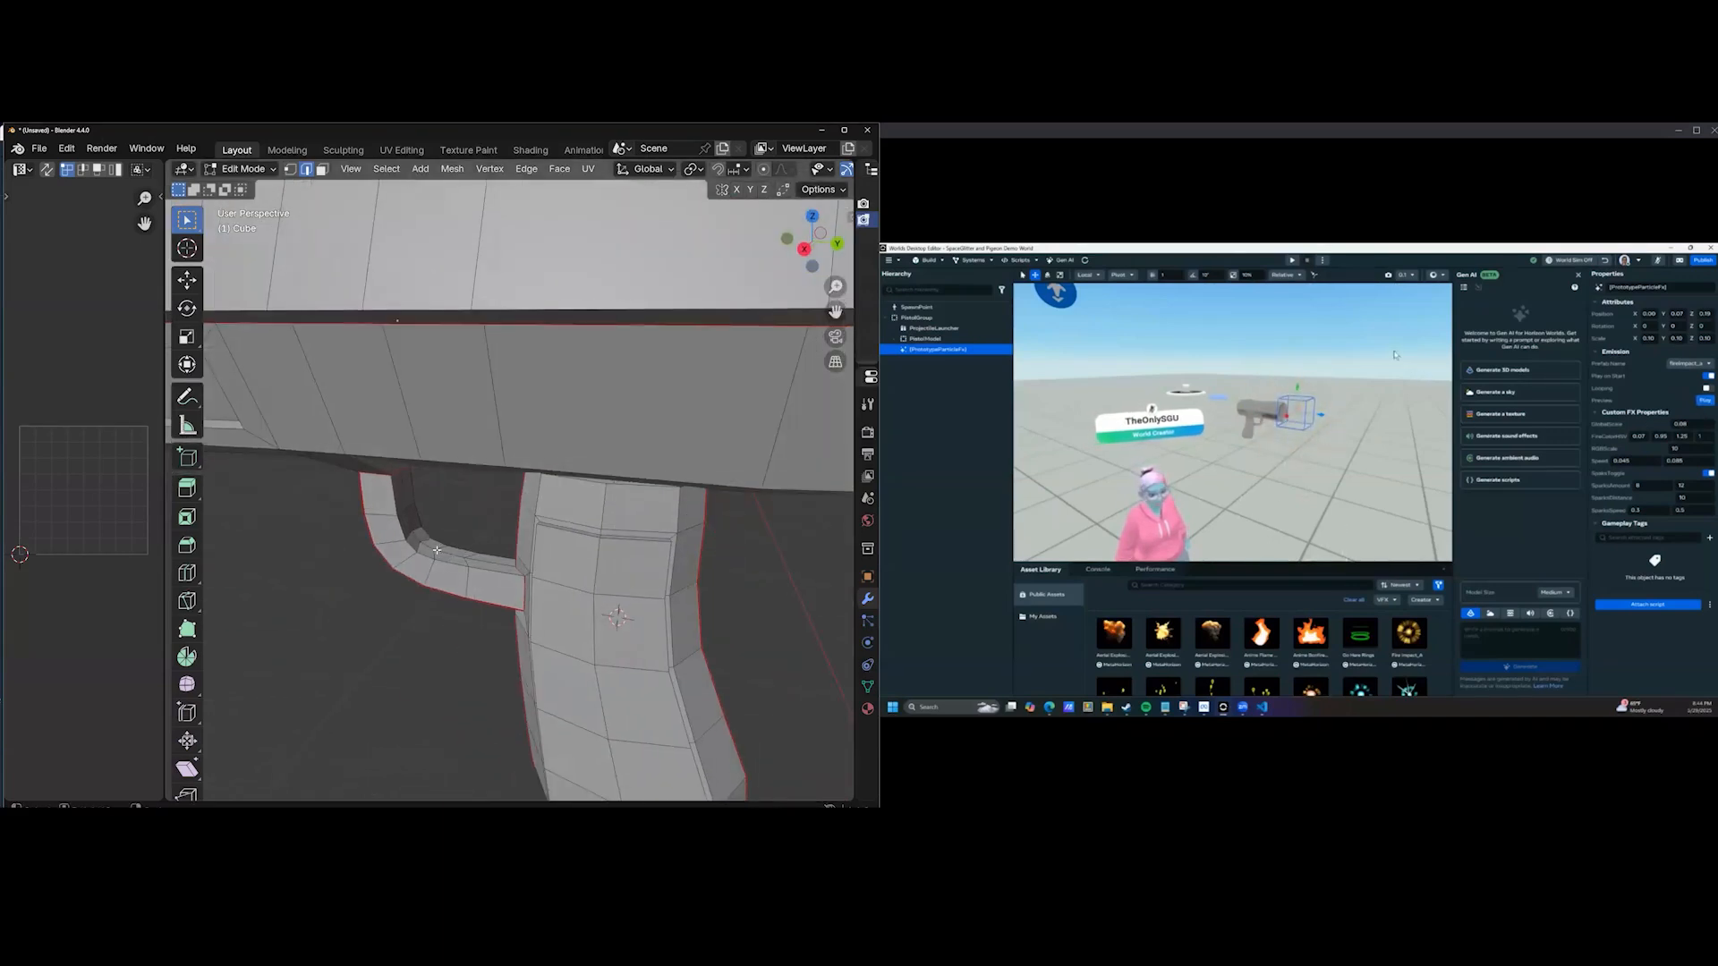
middle_drag(520, 517, 583, 492)
middle_drag(556, 519, 582, 514)
key(a)
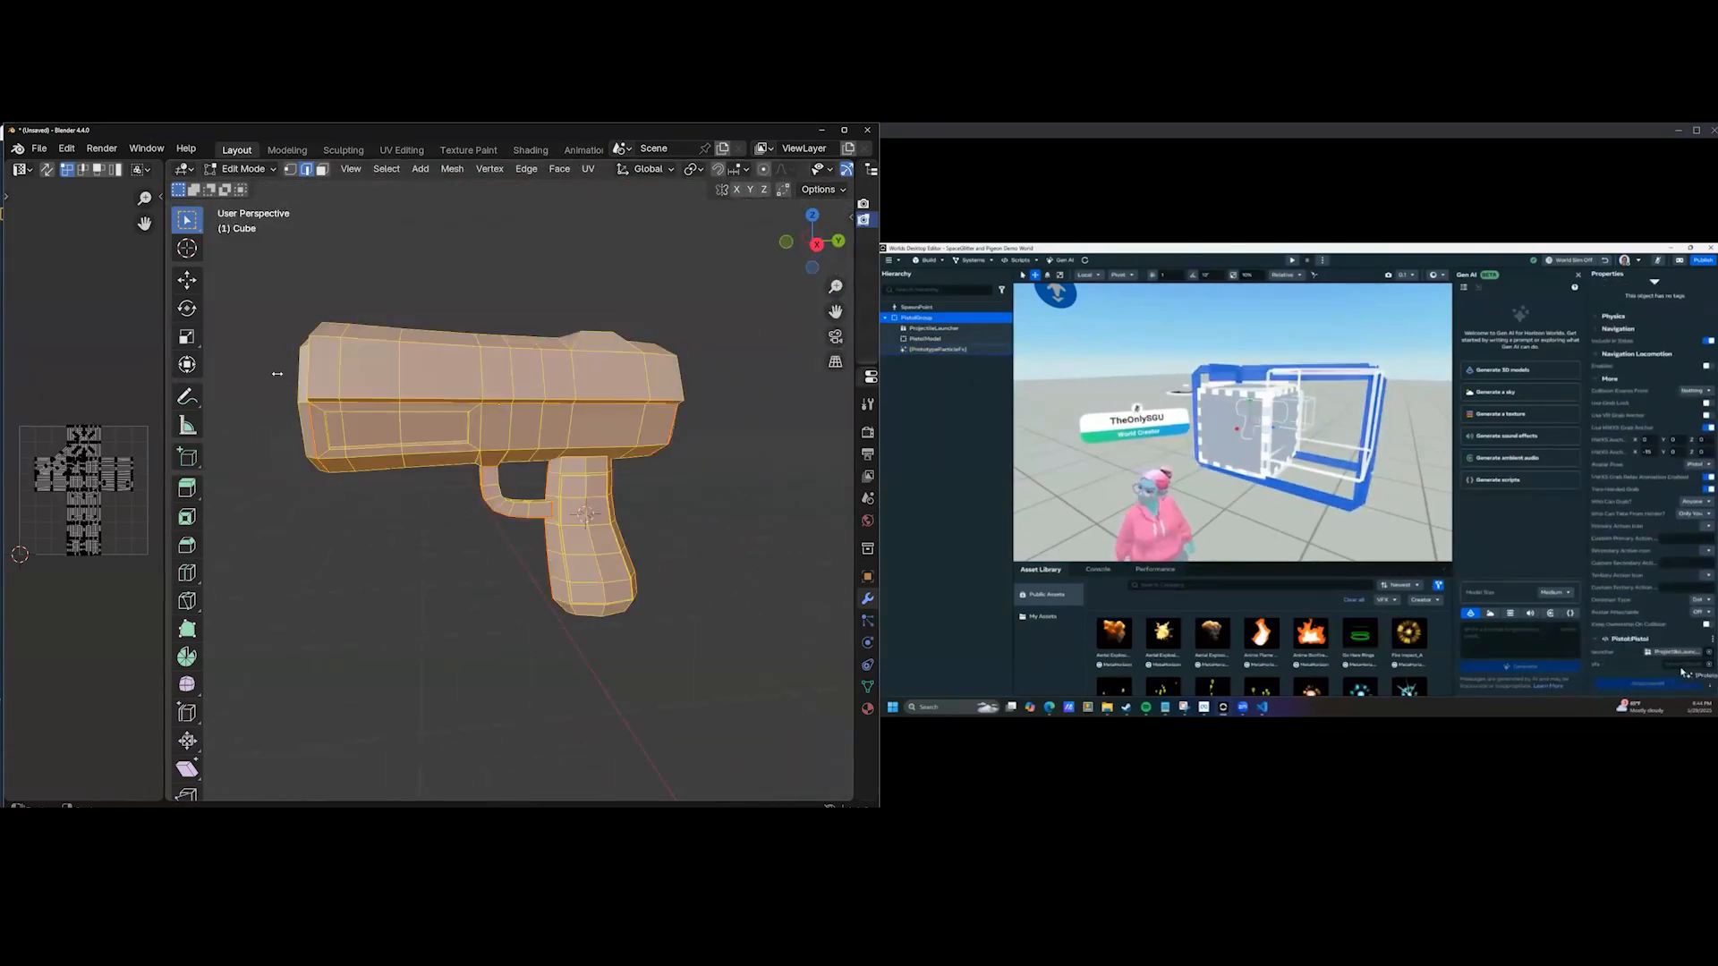
drag(164, 365, 448, 365)
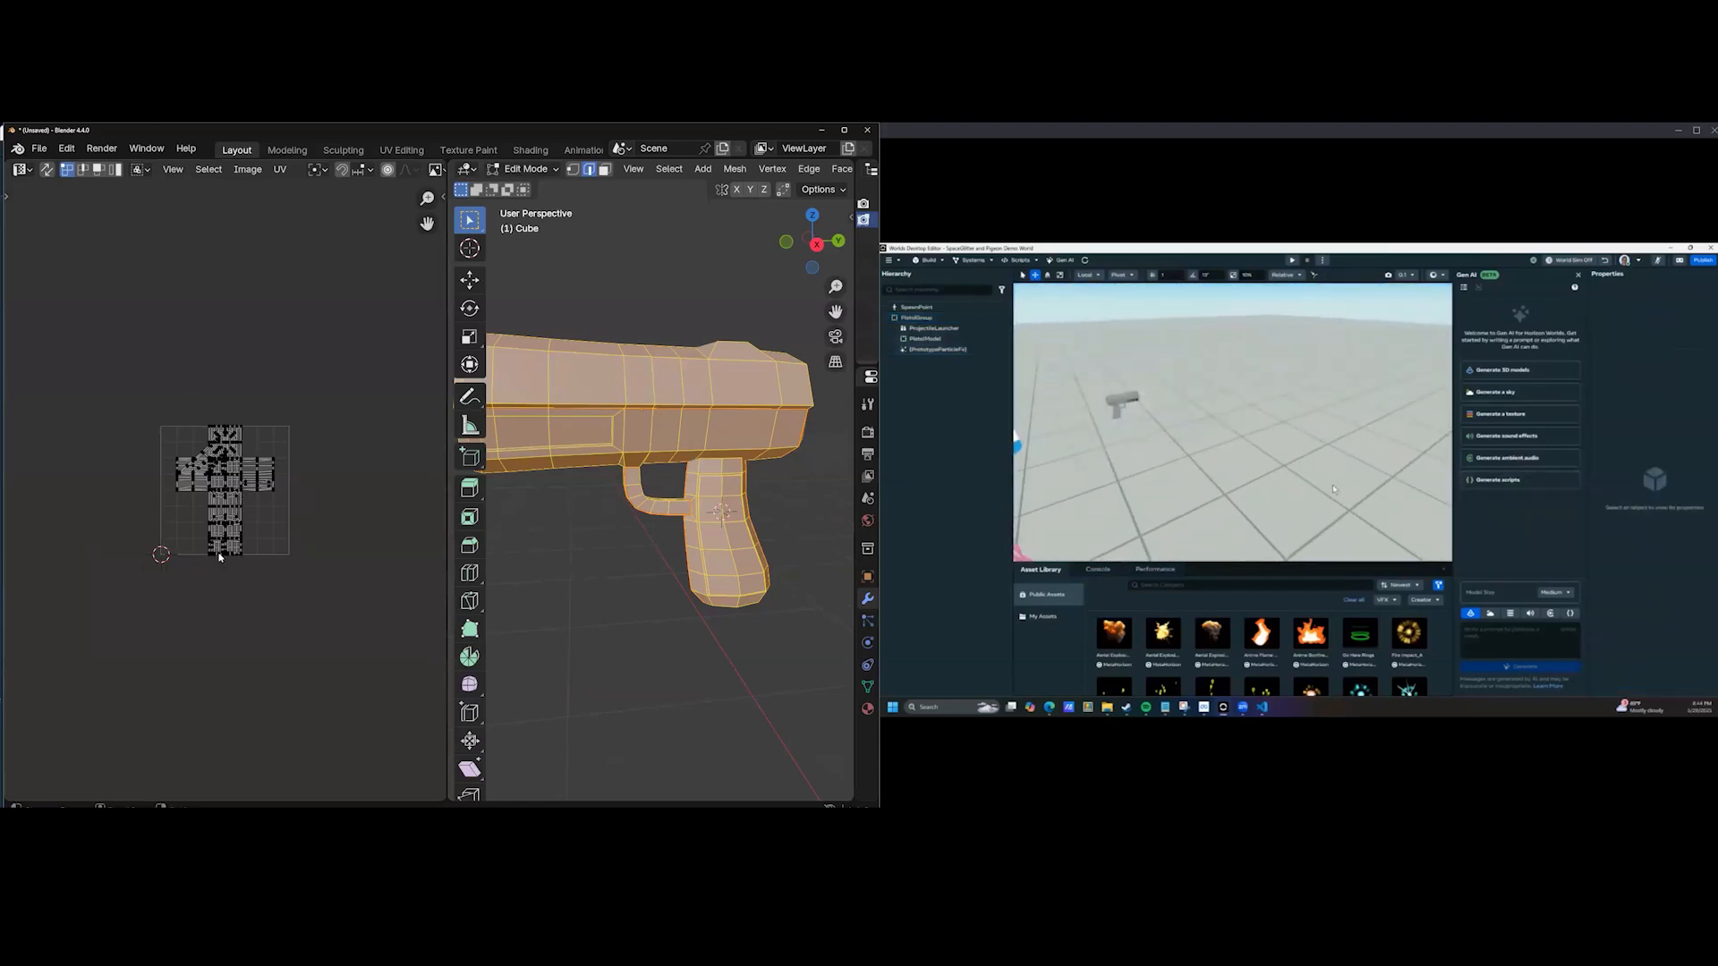
Unwrap the entire pistol along its marked seams and fit the UV layout in the UV Editor.
key(a)
key(u)
click(159, 458)
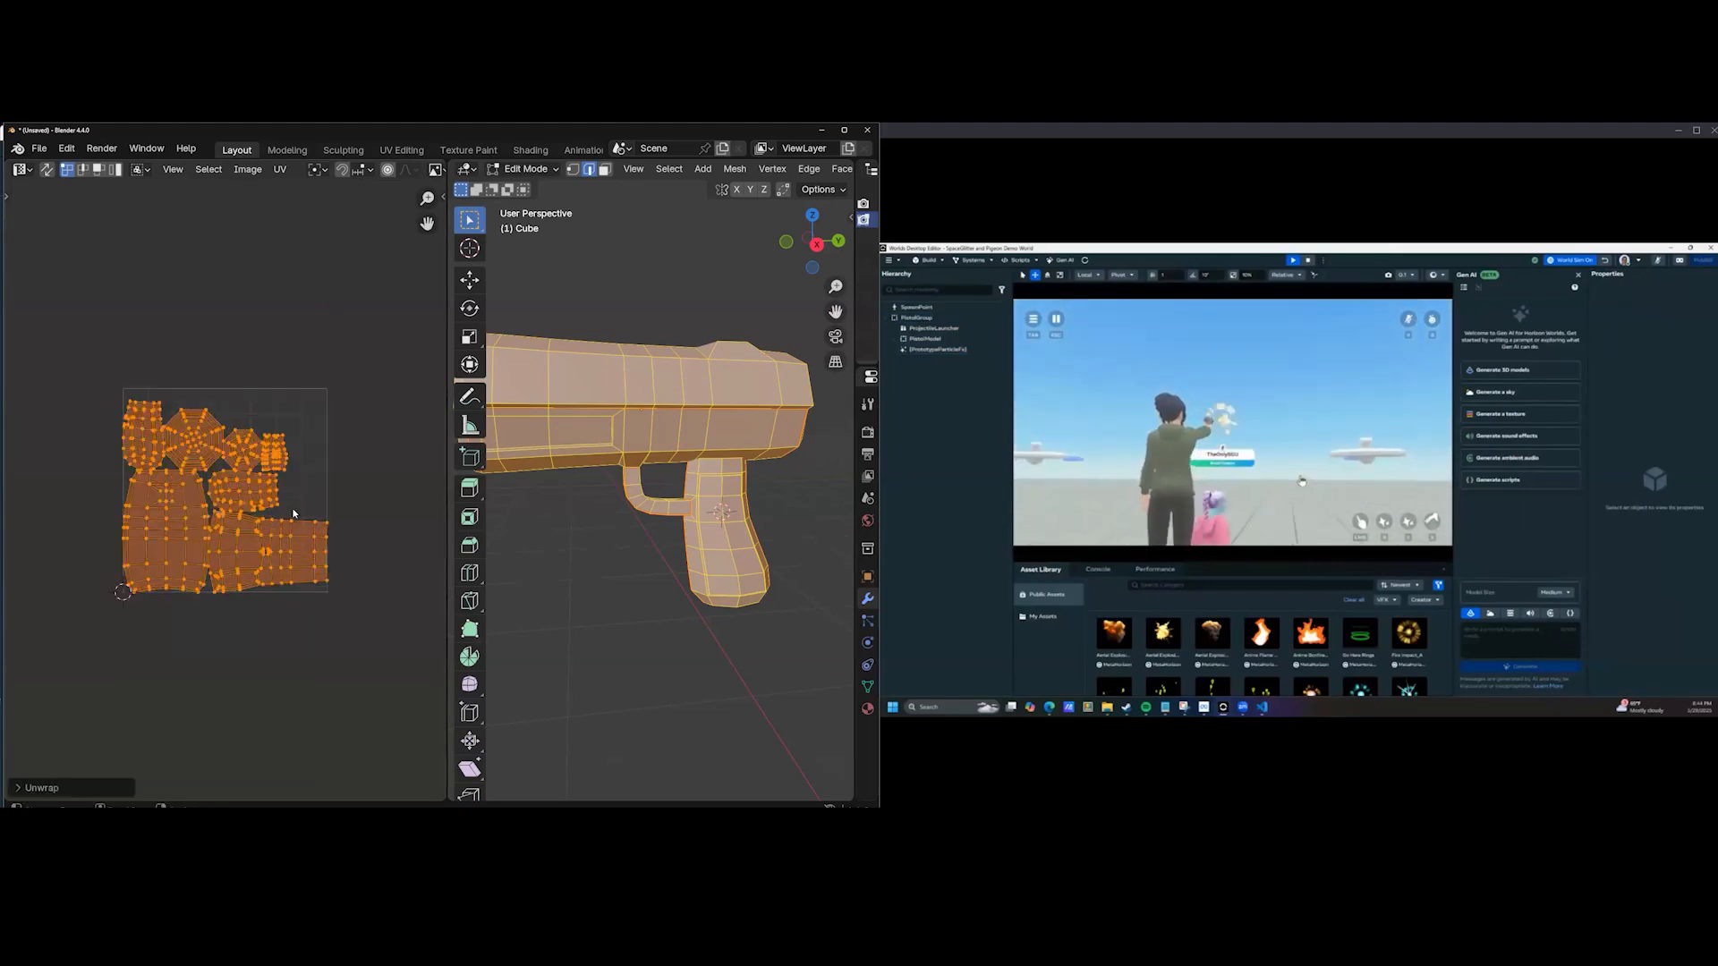
scroll(341, 650, up, 5)
key(Home)
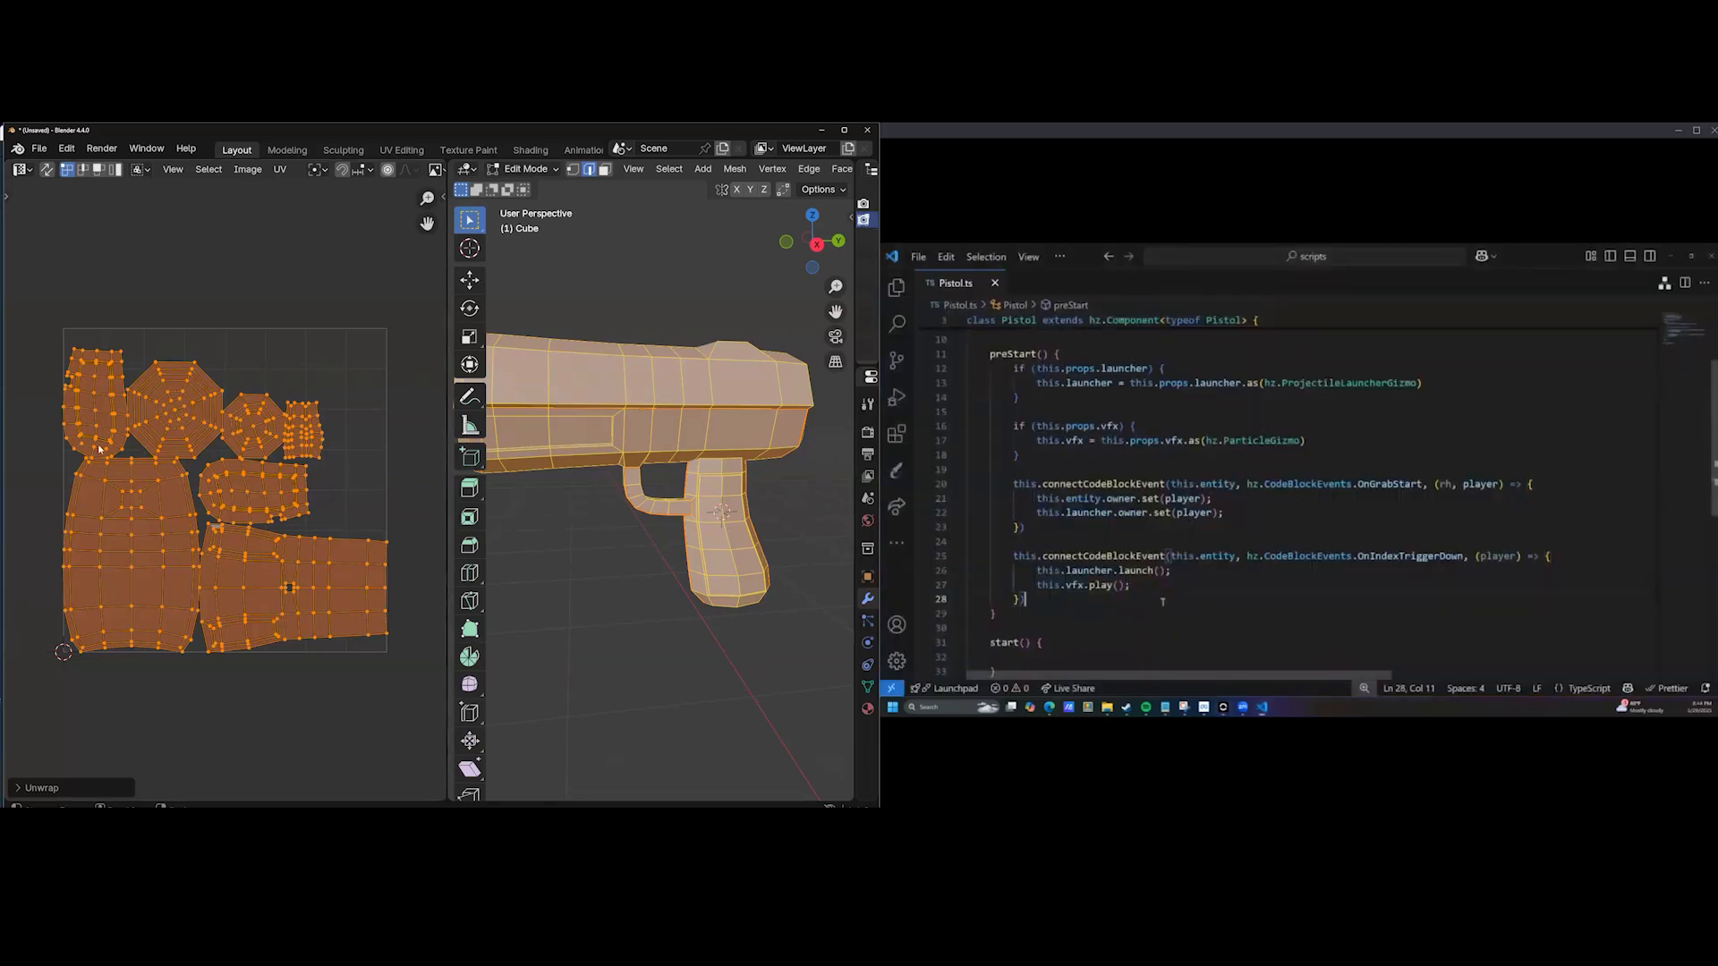
Narrow the UV Editor again, deselect the mesh, and widen the Outliner and Properties areas.
middle_drag(660, 534, 723, 543)
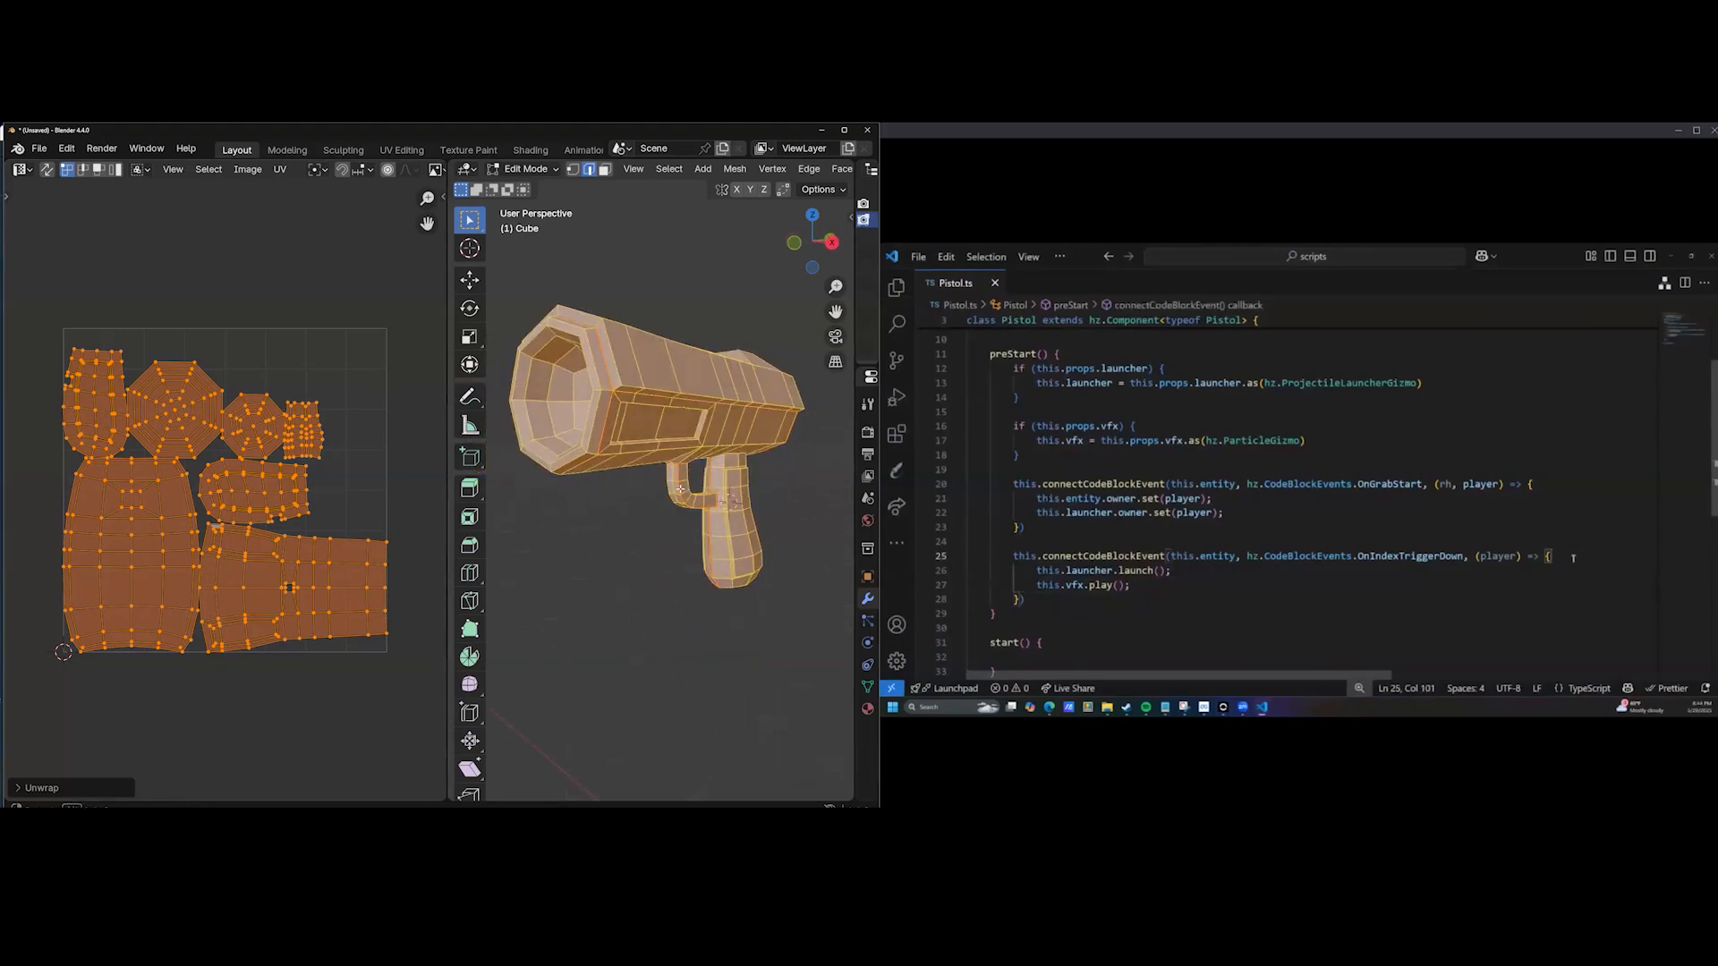
scroll(663, 533, down, 3)
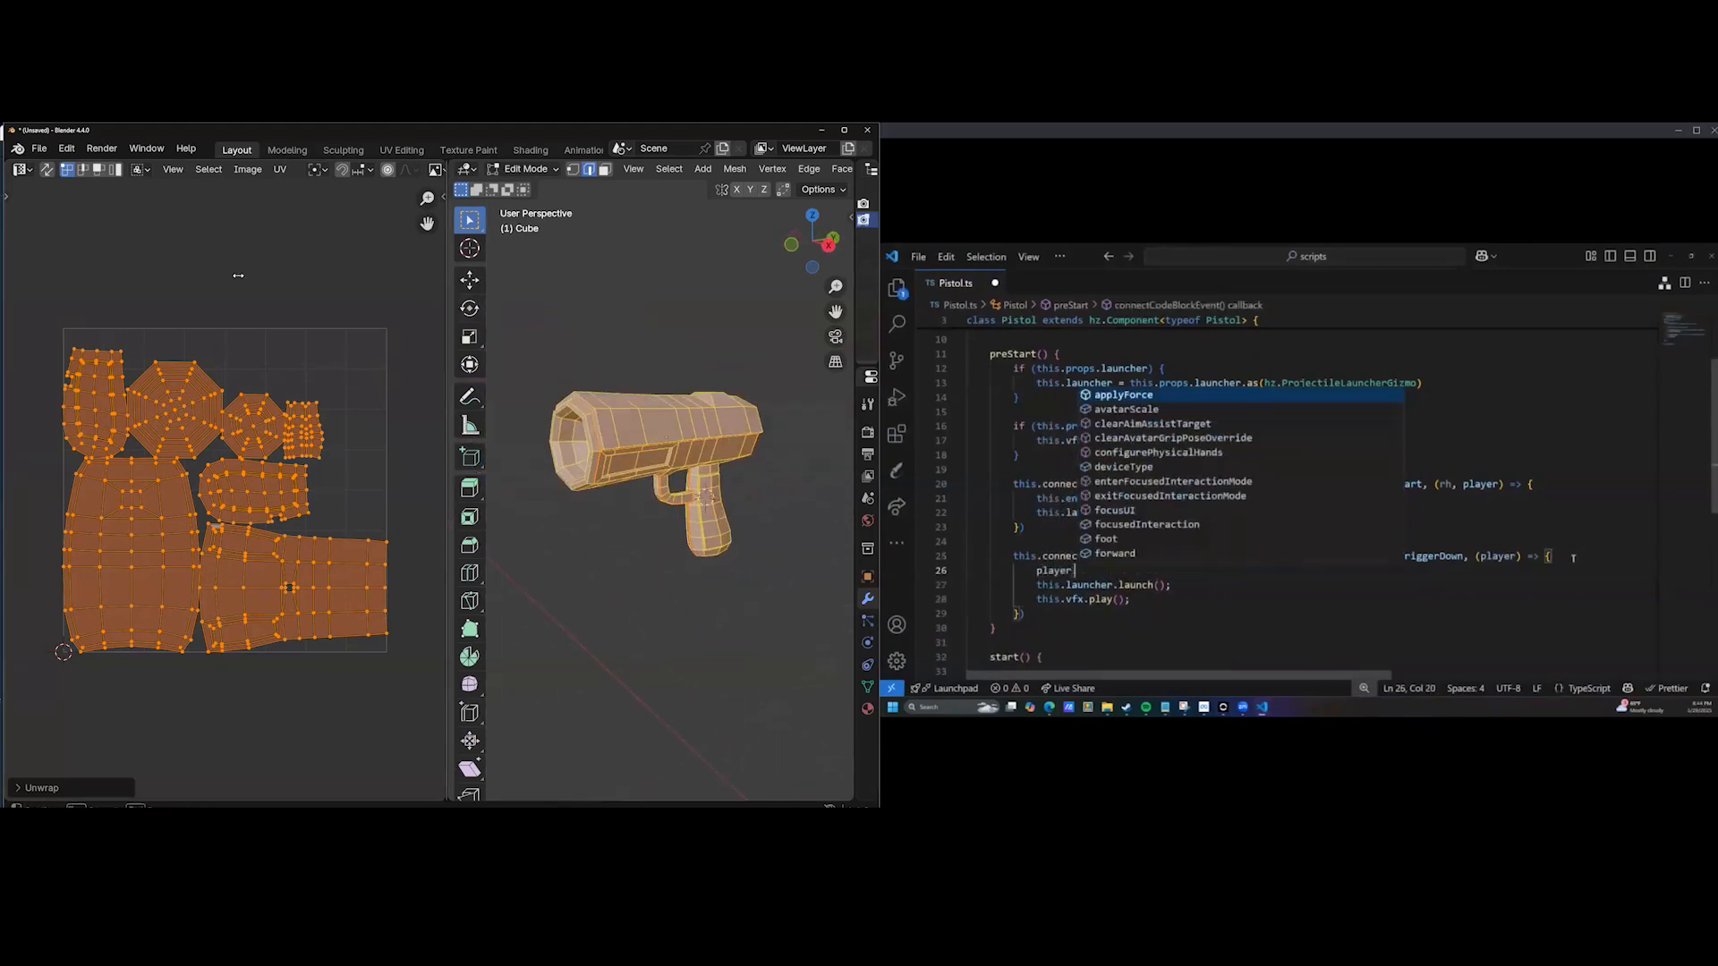
drag(445, 298, 178, 297)
scroll(549, 469, up, 3)
scroll(549, 470, down, 1)
middle_drag(550, 470, 761, 258)
key(alt+a)
drag(761, 258, 644, 257)
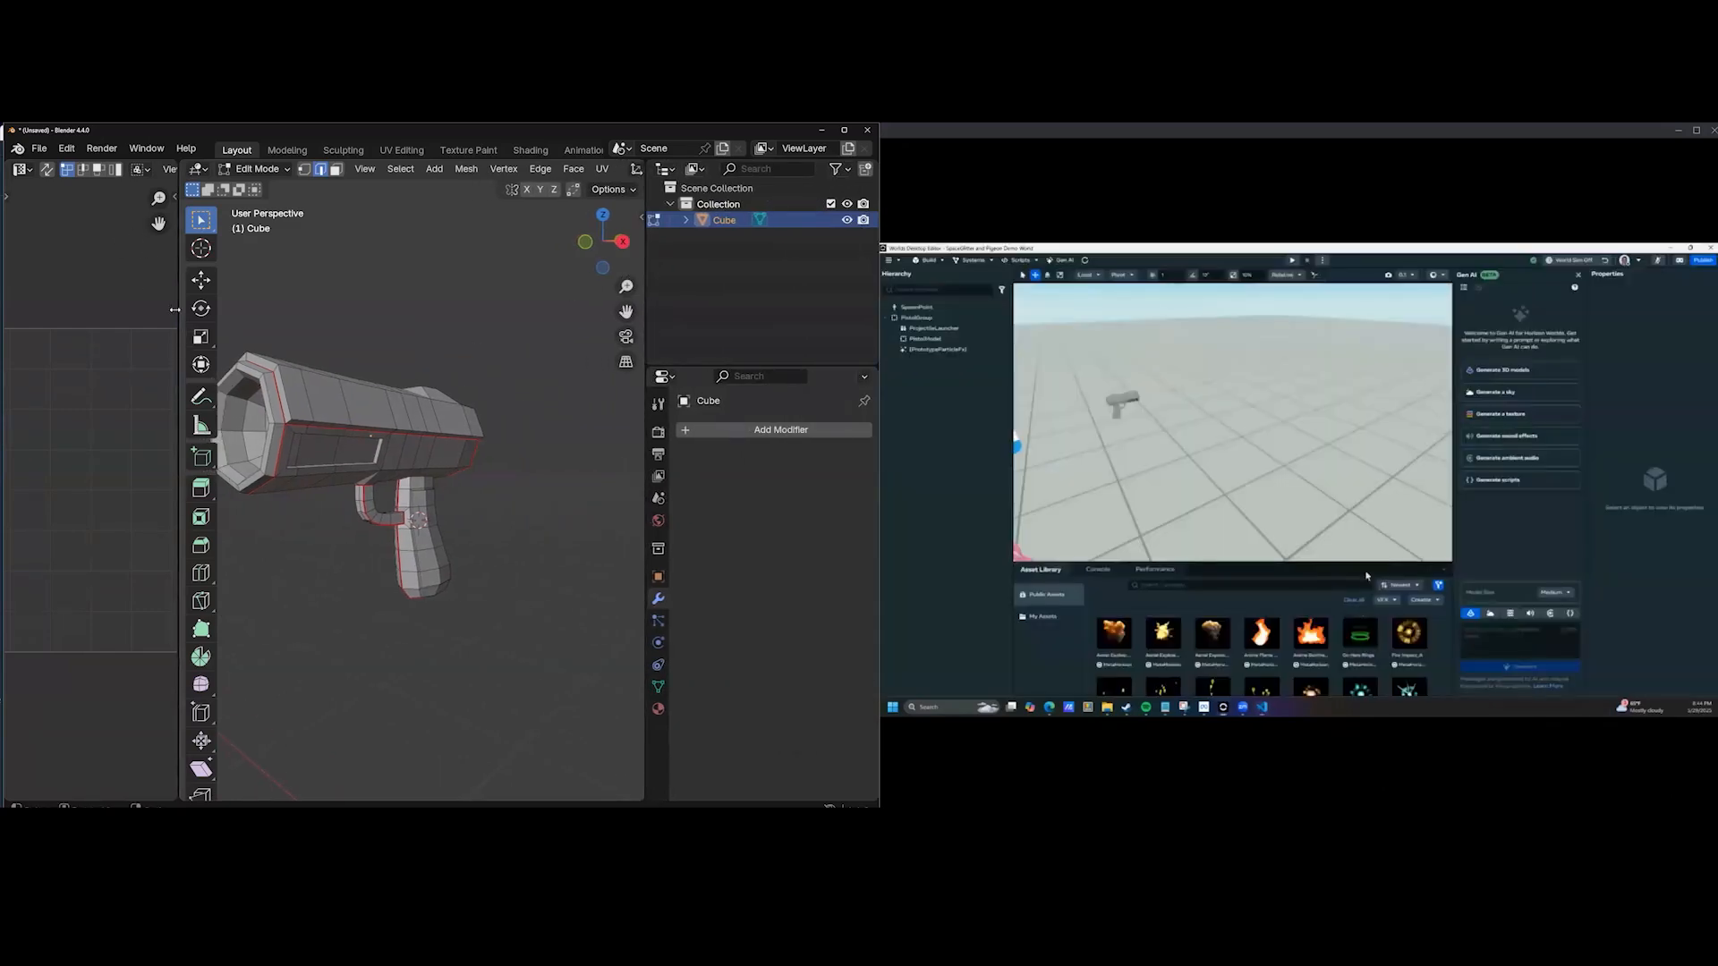
Close the UV Editor by joining the 3D viewport over it, and return to Object Mode.
right_click(180, 309)
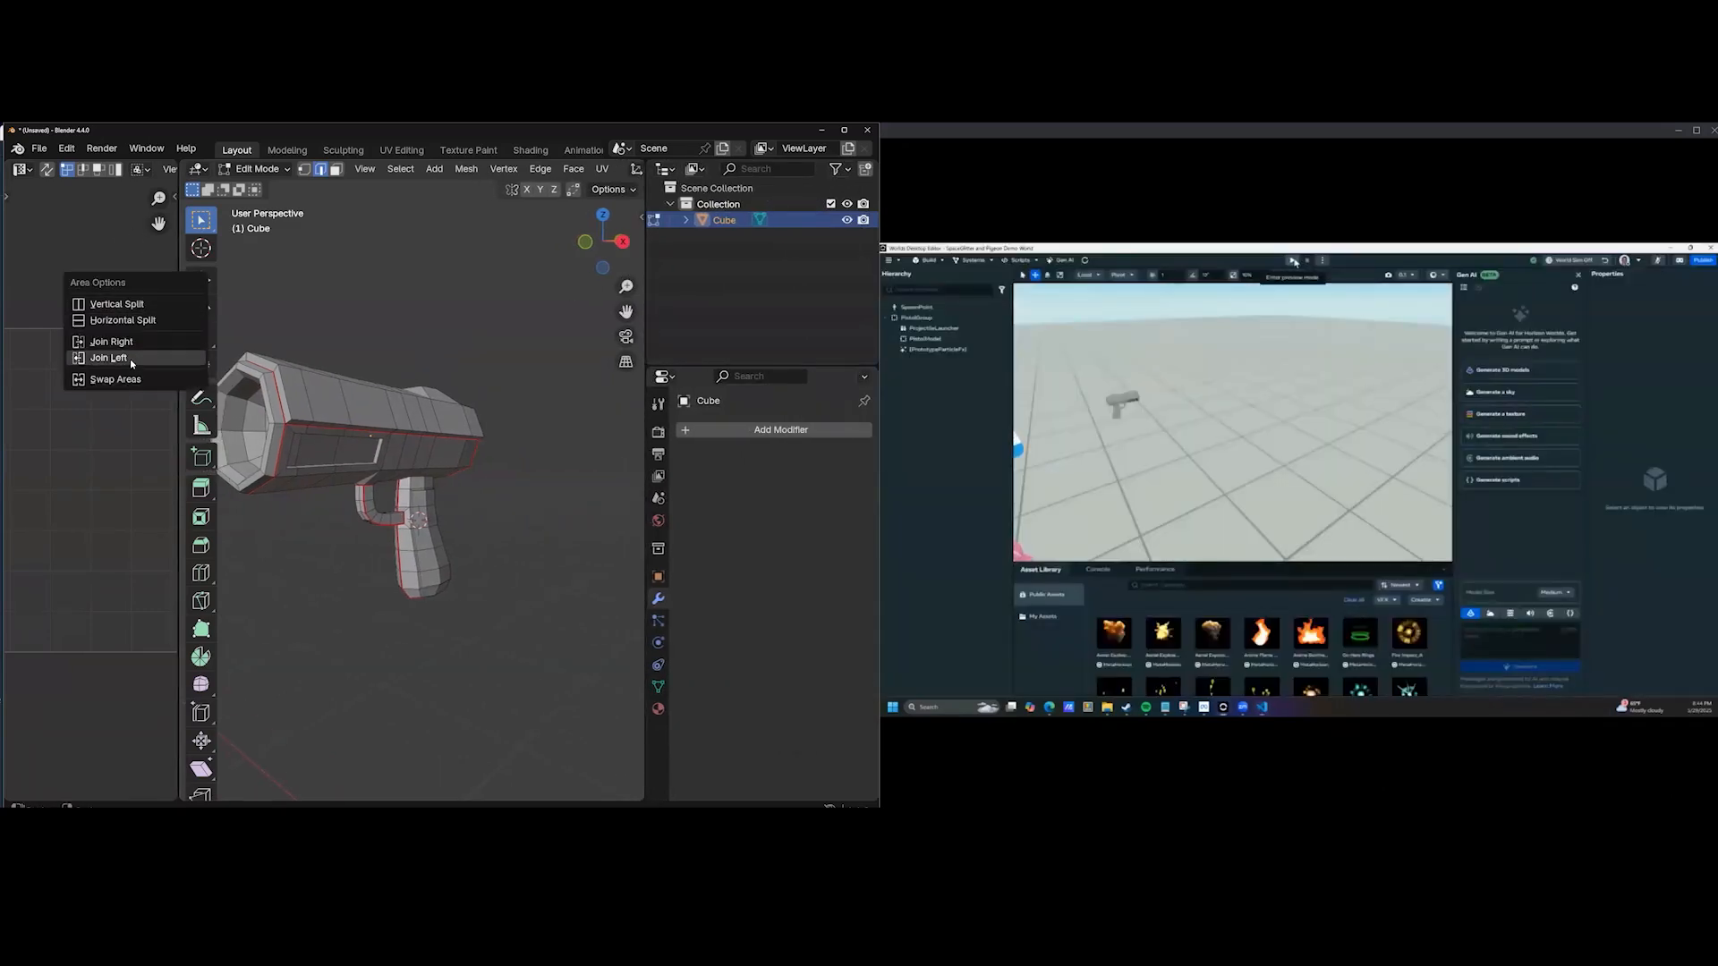
click(130, 358)
middle_drag(327, 399, 438, 405)
key(Tab)
Add a new material to the pistol and name it Pink.
click(657, 708)
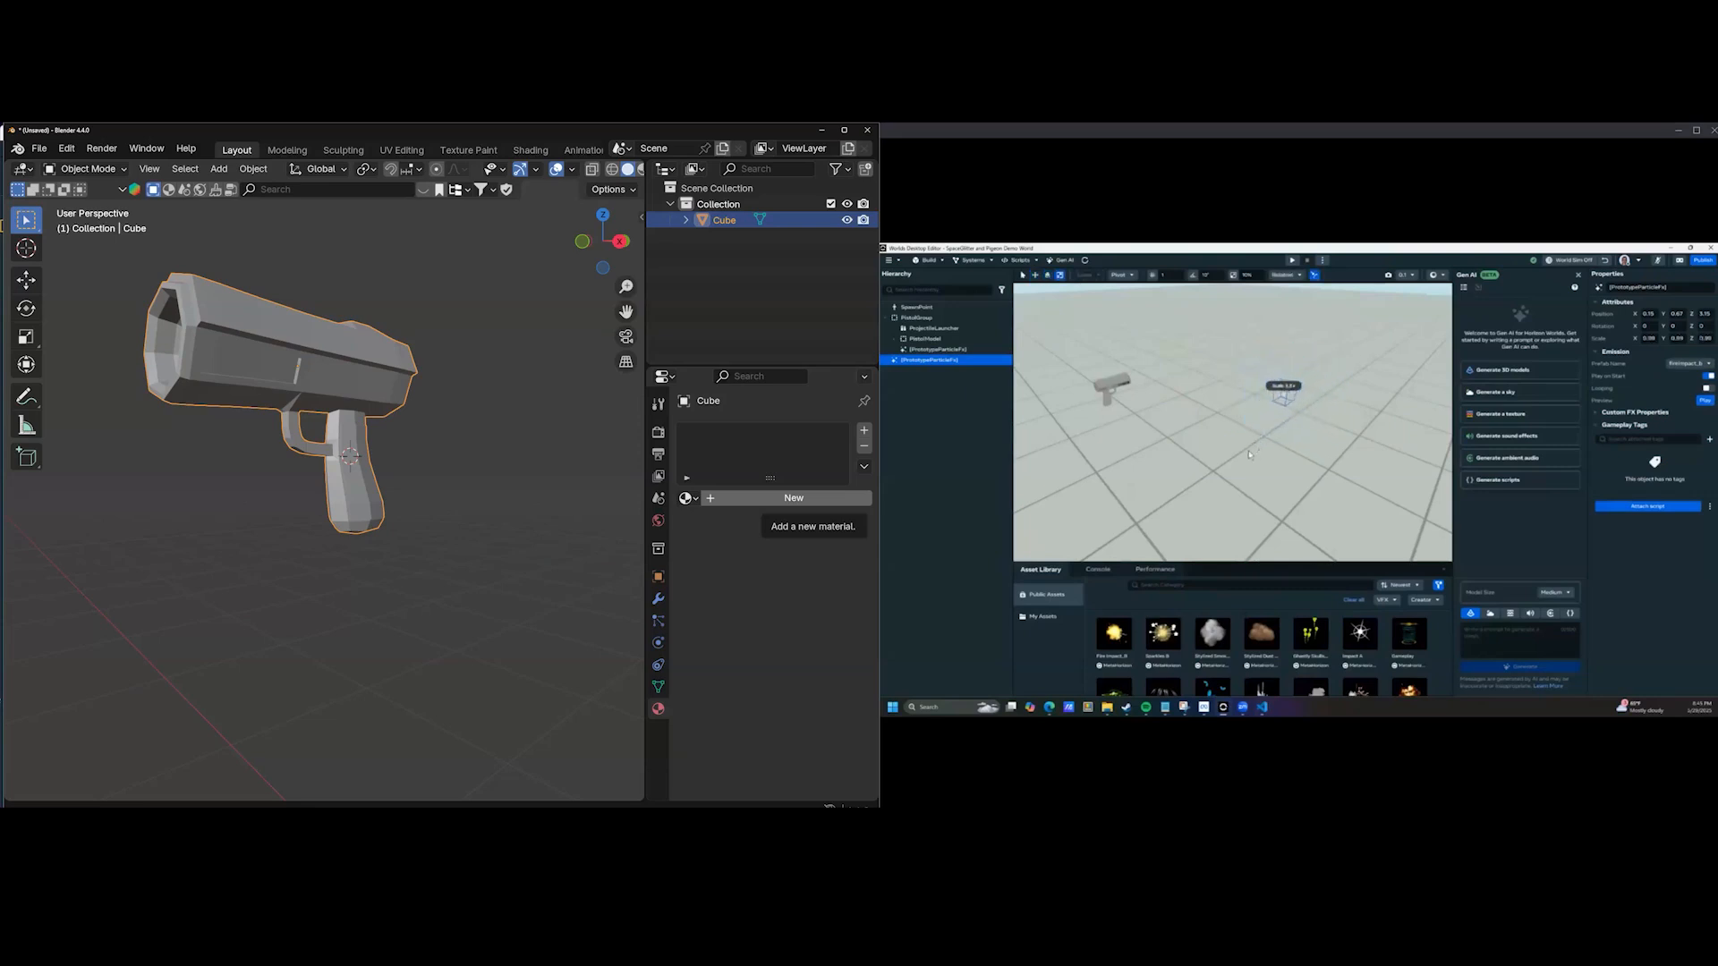
middle_drag(475, 384, 746, 503)
click(746, 499)
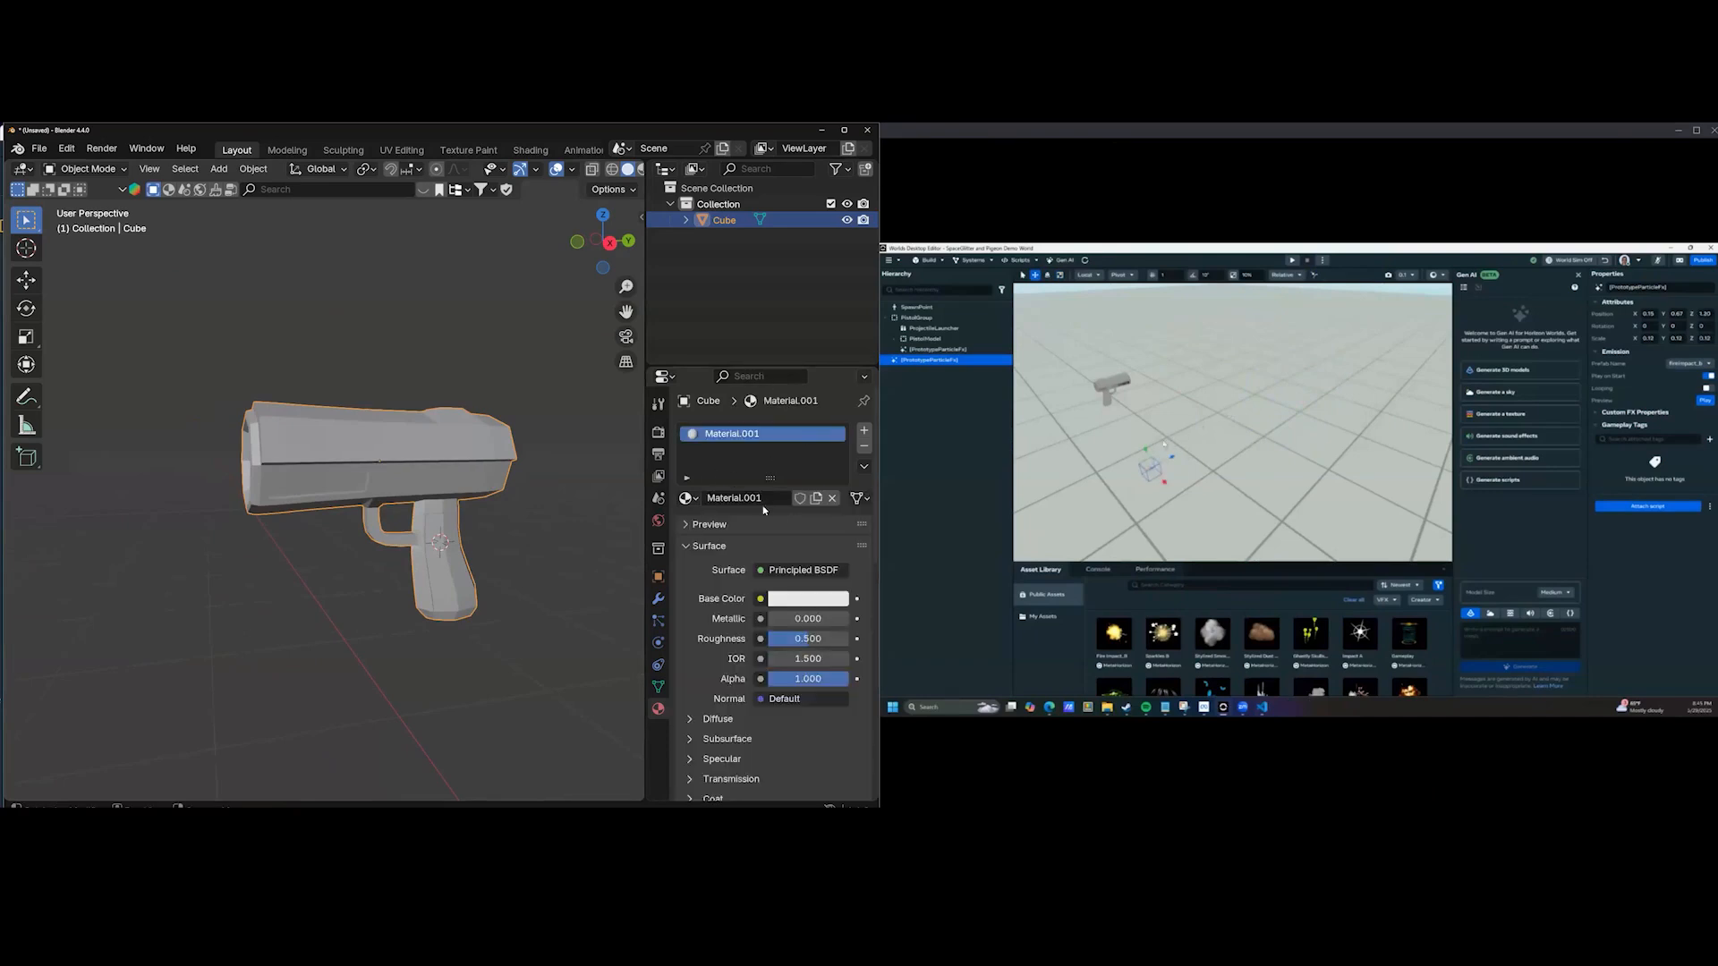
text(Pink)
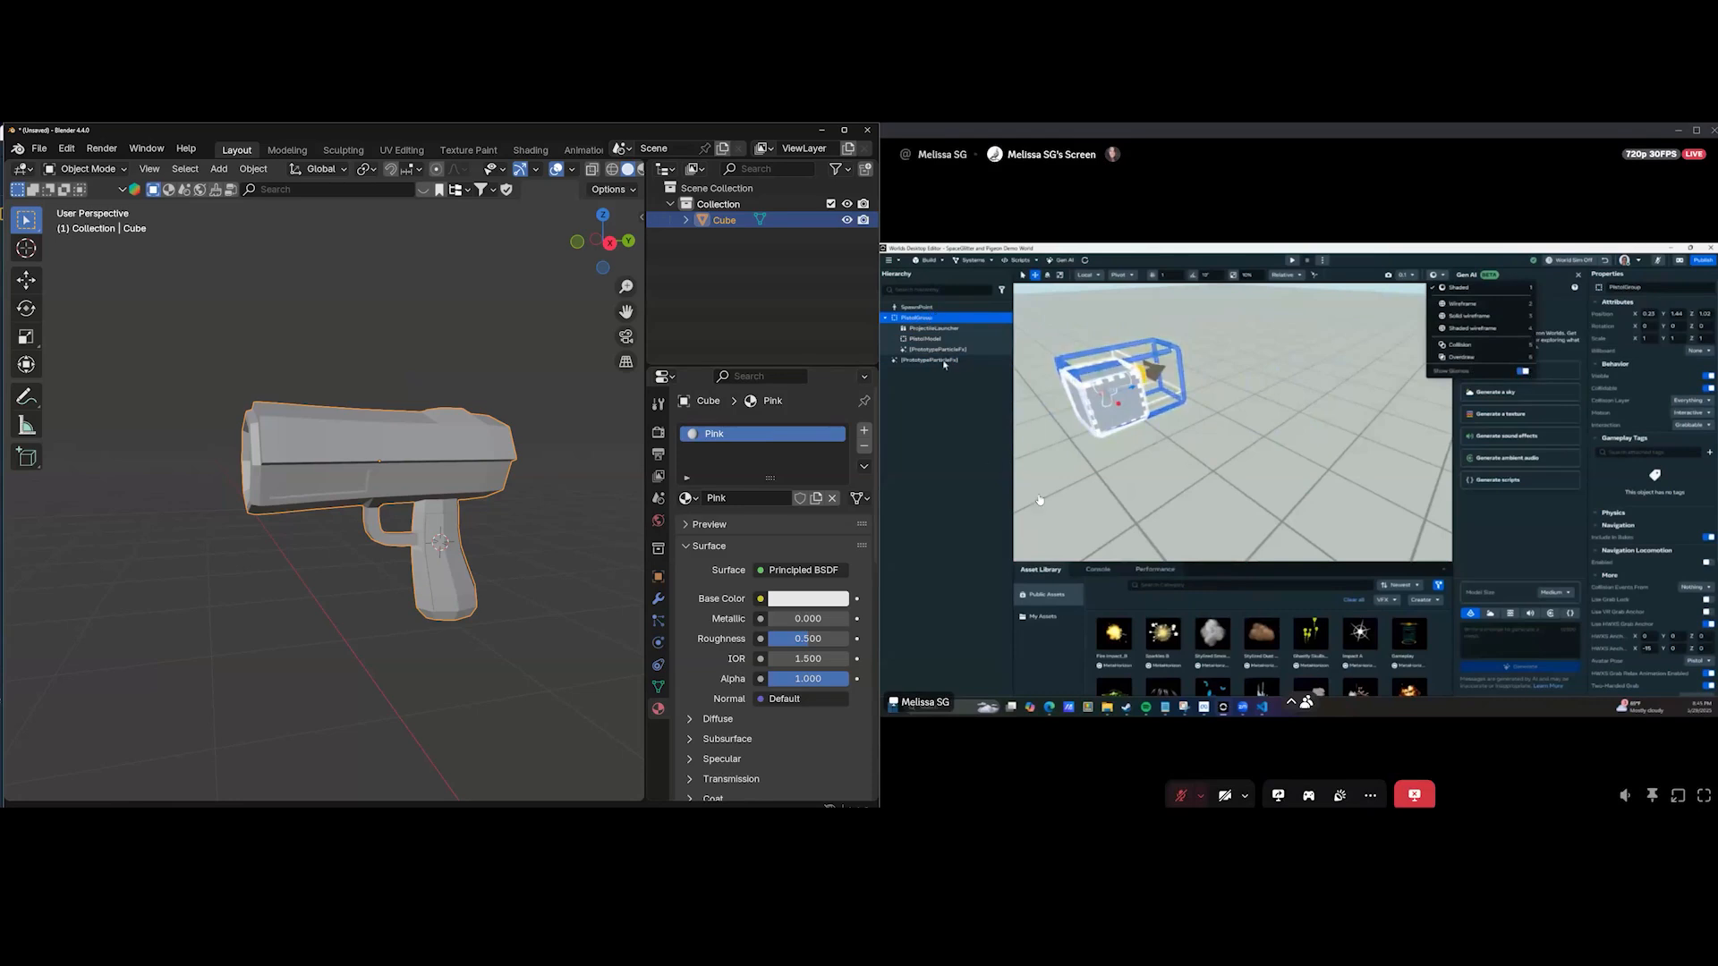
Set the Pink material's base color to light pink (hue 0.845, saturation 0.670, value 0.800) and show the viewport in Material Preview shading.
mouse_move(456, 520)
middle_down()
mouse_move(492, 488)
mouse_move(438, 498)
middle_up()
mouse_move(530, 533)
middle_down()
mouse_move(526, 555)
mouse_move(540, 544)
middle_up()
scroll(534, 537, up, 1)
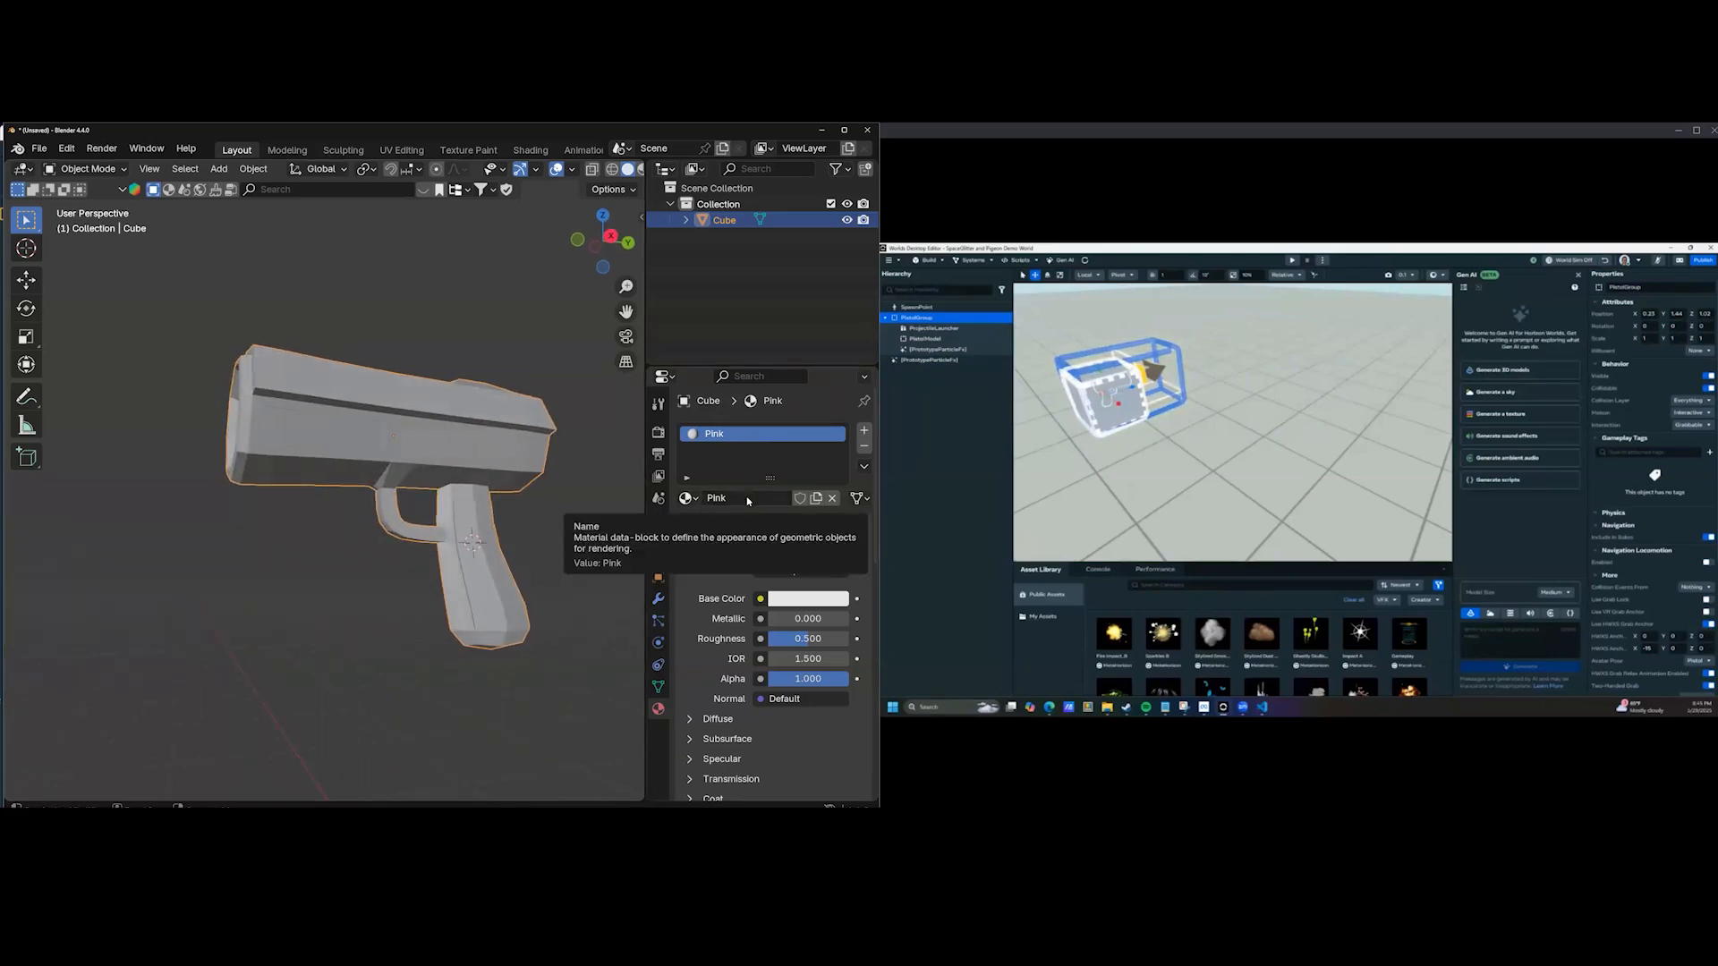
middle_drag(411, 466, 813, 470)
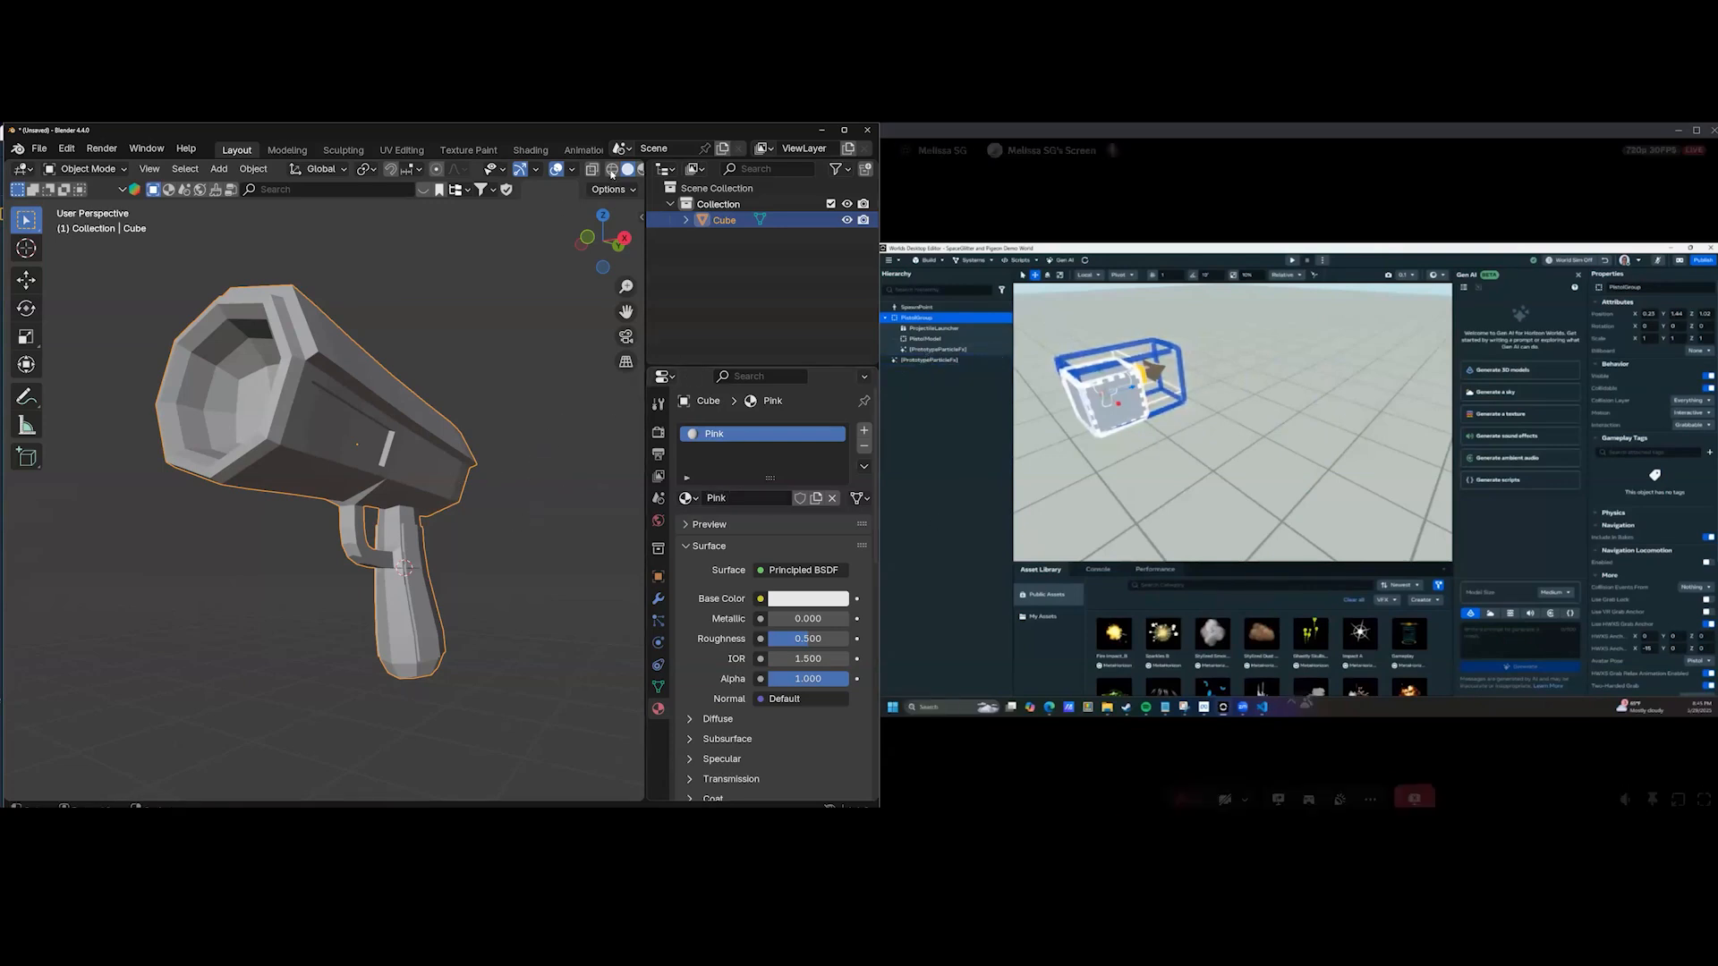
middle_drag(460, 633, 519, 581)
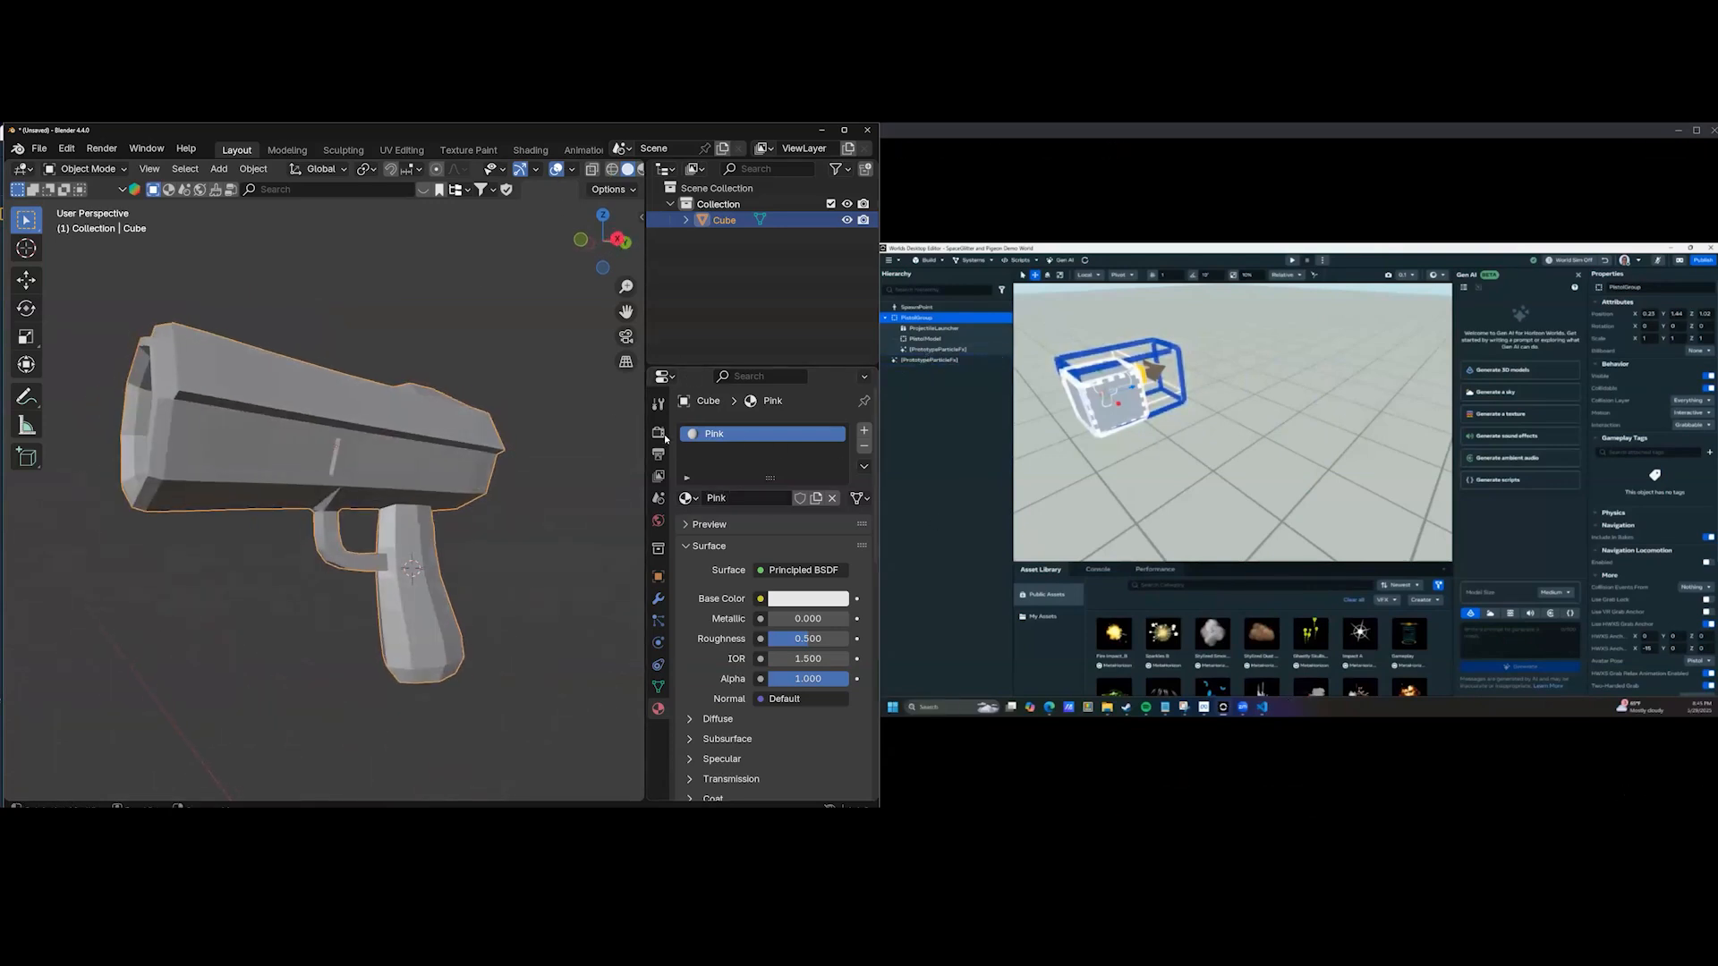
click(792, 600)
drag(758, 396, 780, 409)
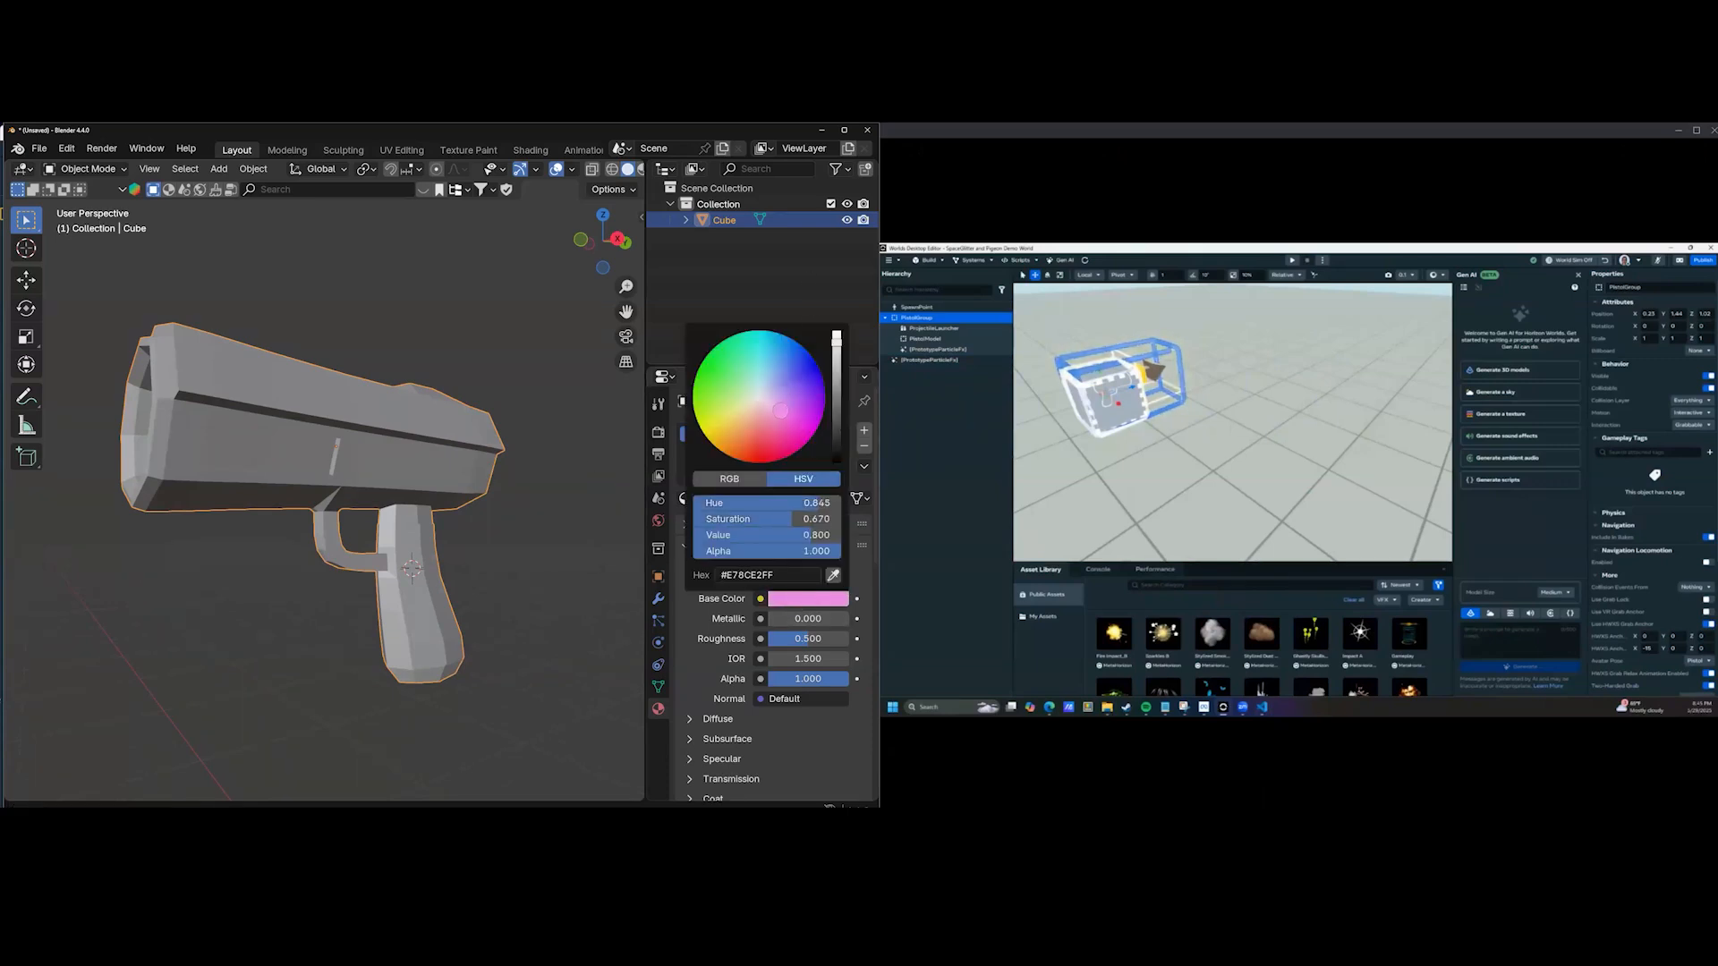
middle_drag(613, 169, 565, 174)
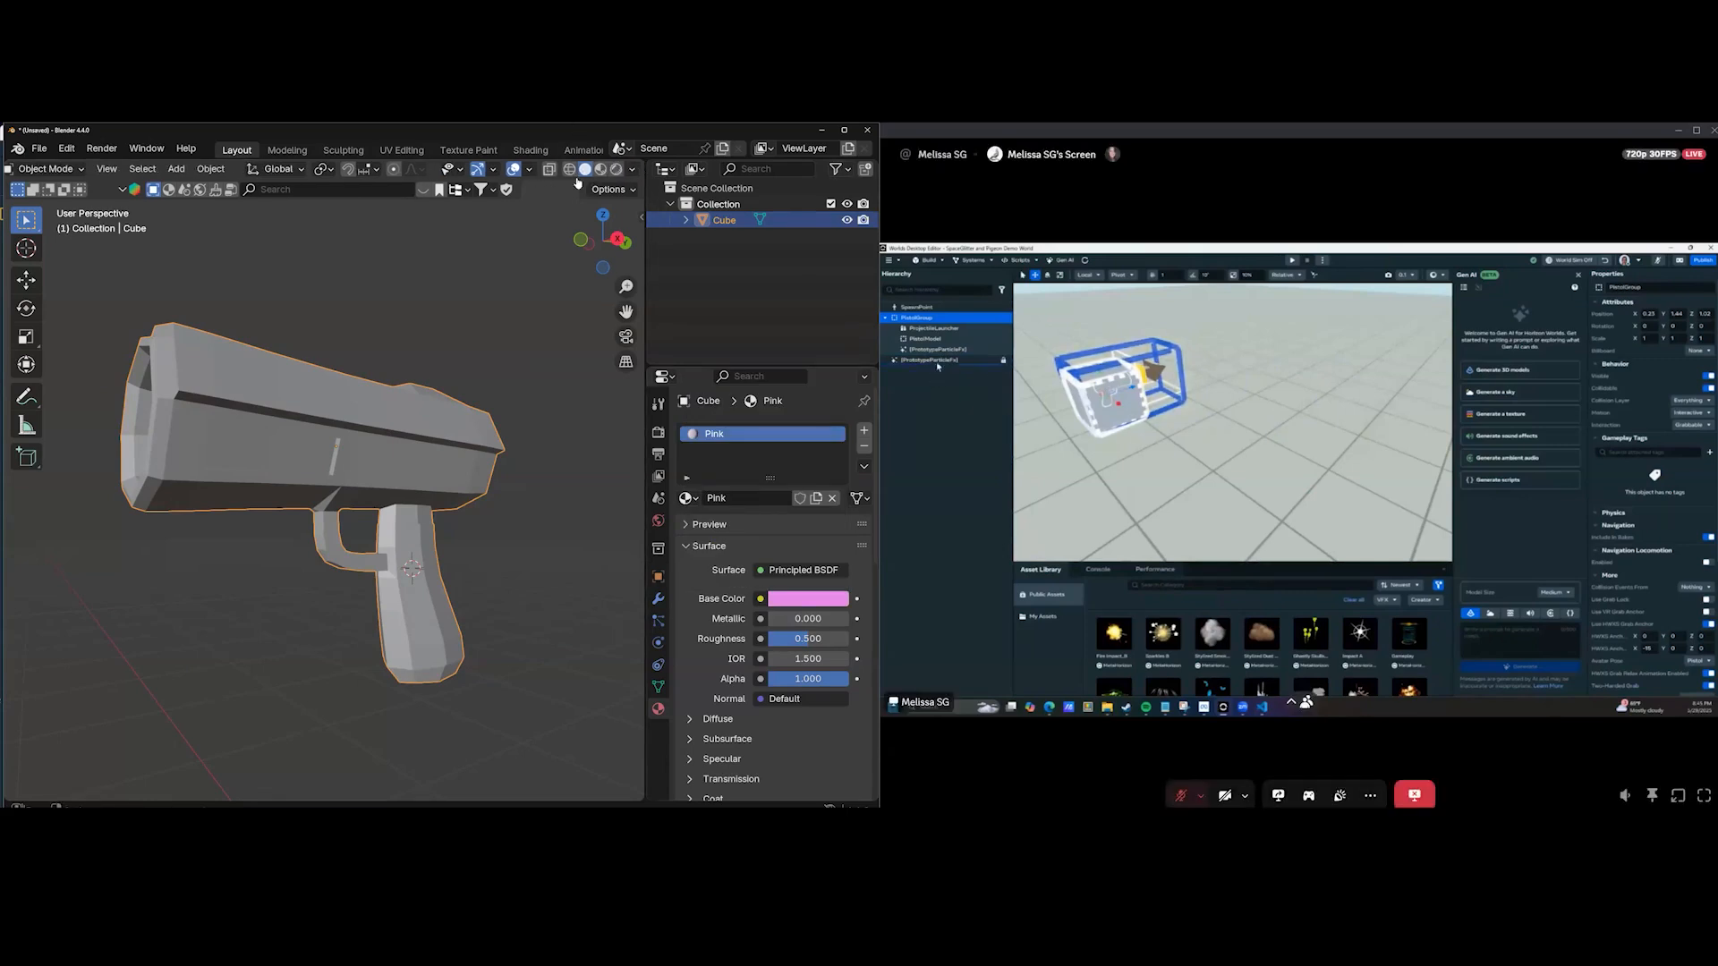
click(603, 168)
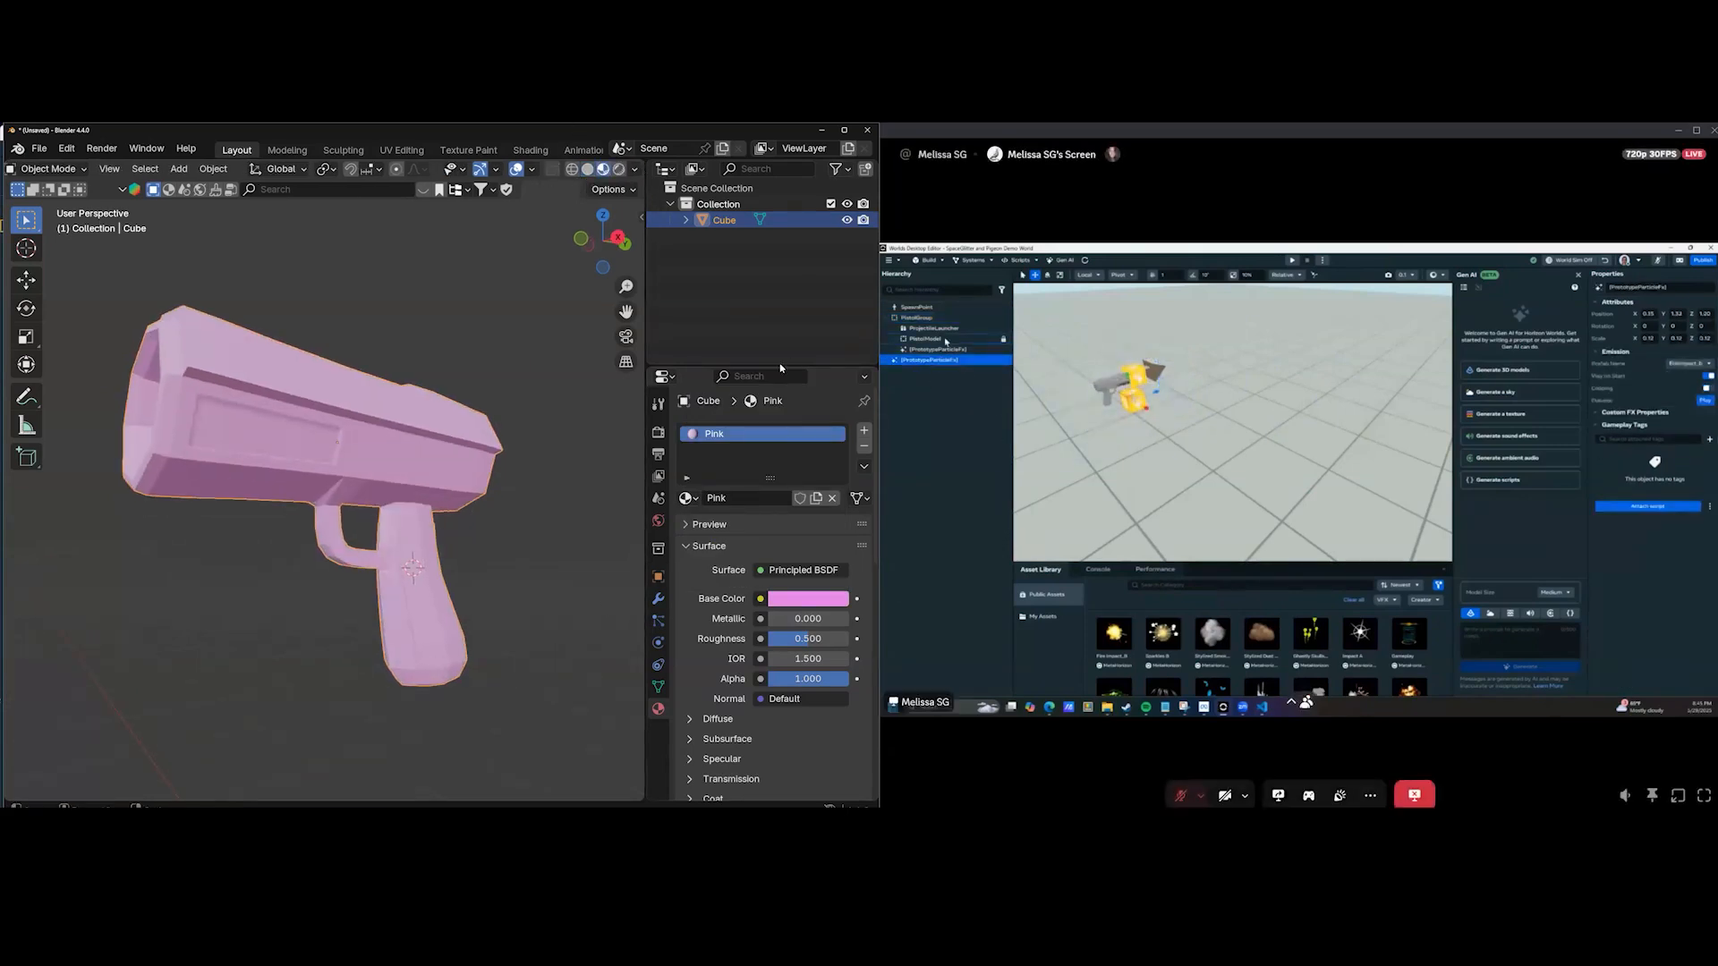
Add a second material named Purple to the pistol and set its base color to purple (hue 0.747, saturation 0.902, value 0.800).
click(863, 430)
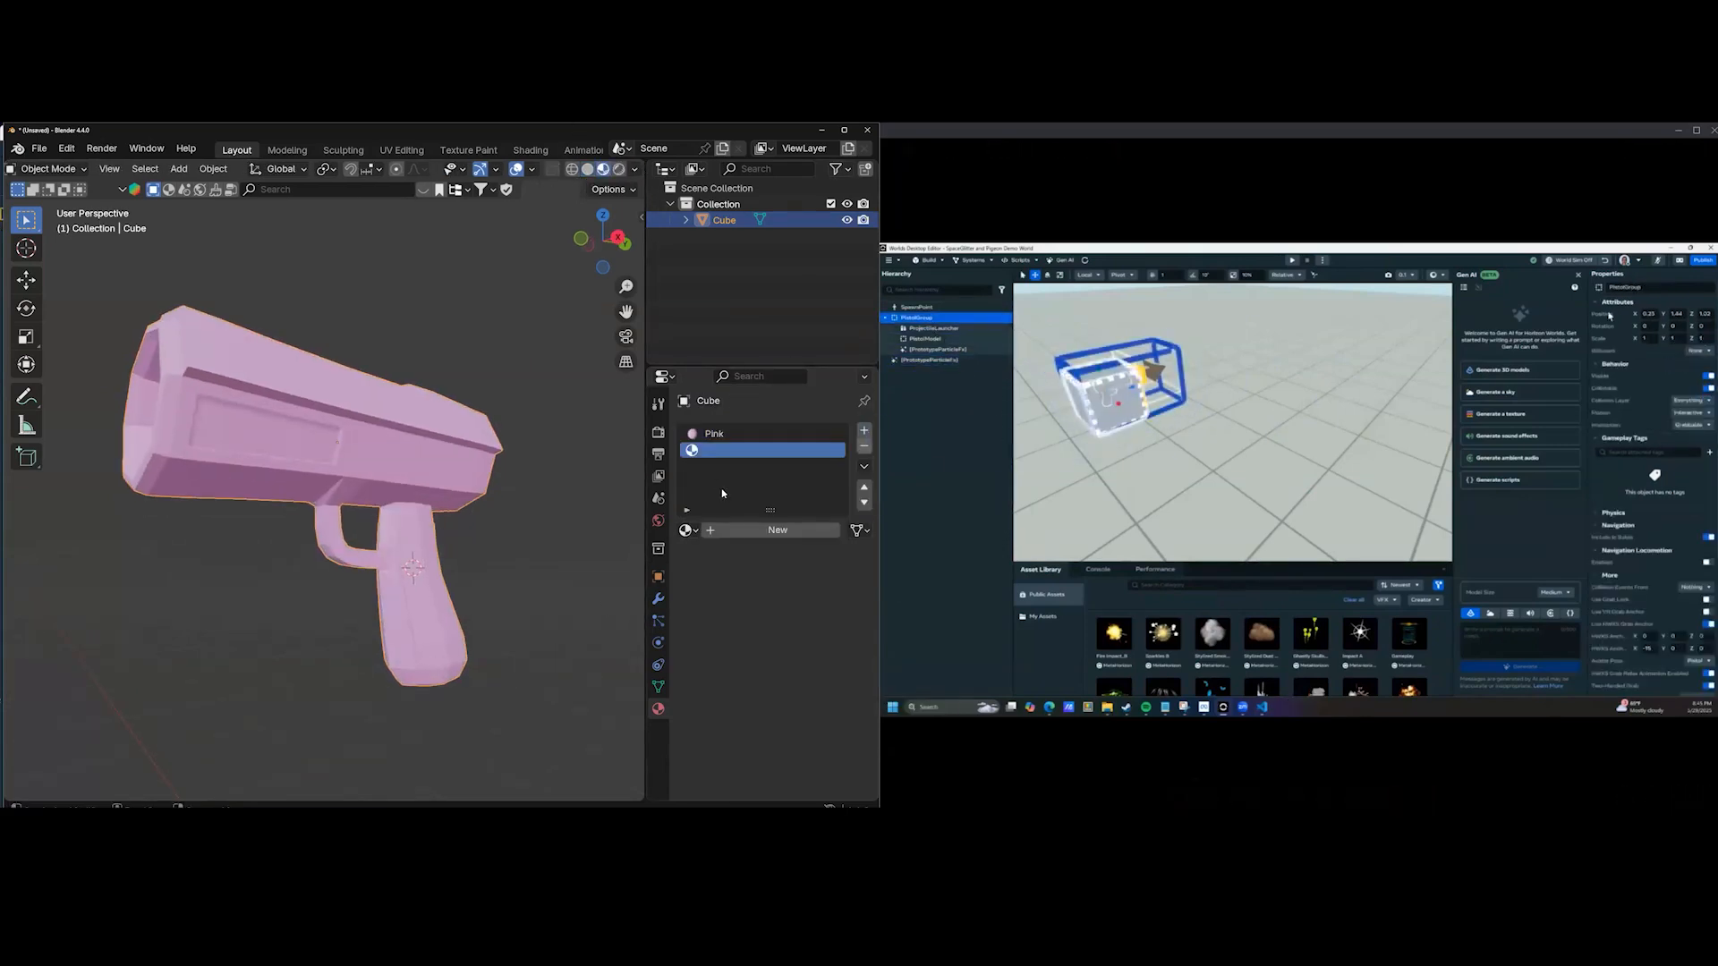
click(739, 534)
click(775, 530)
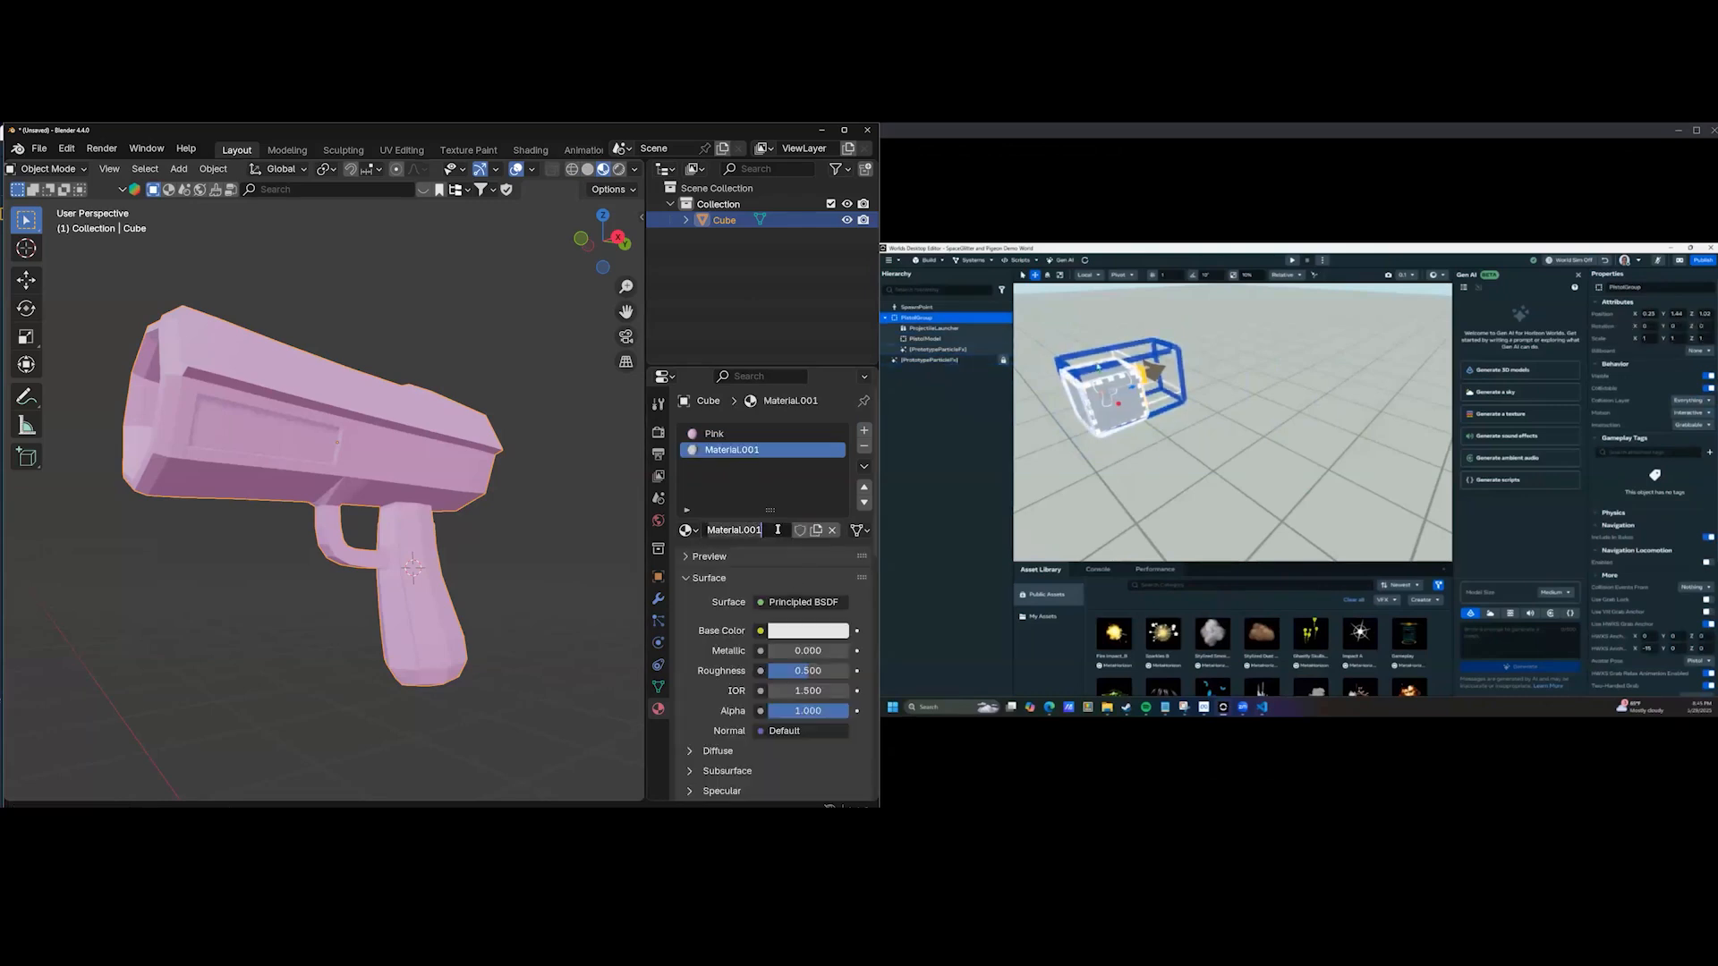
text(Pu)
text(rpke)
key(BackSpace)
key(BackSpace)
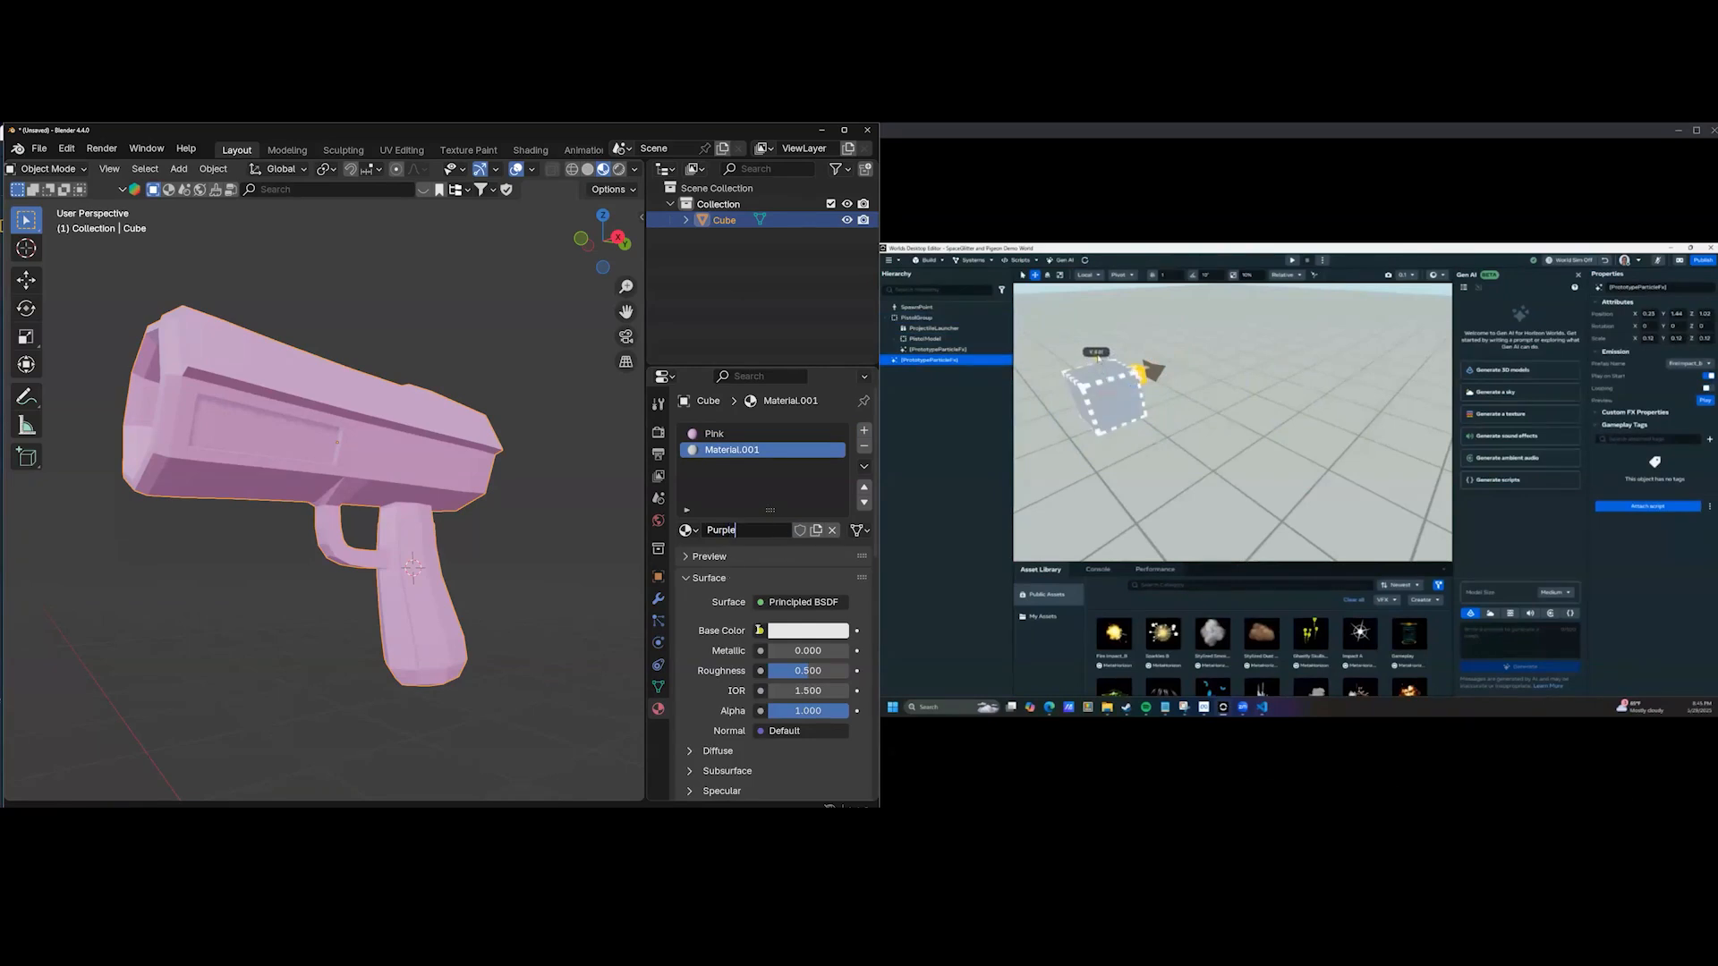
click(800, 631)
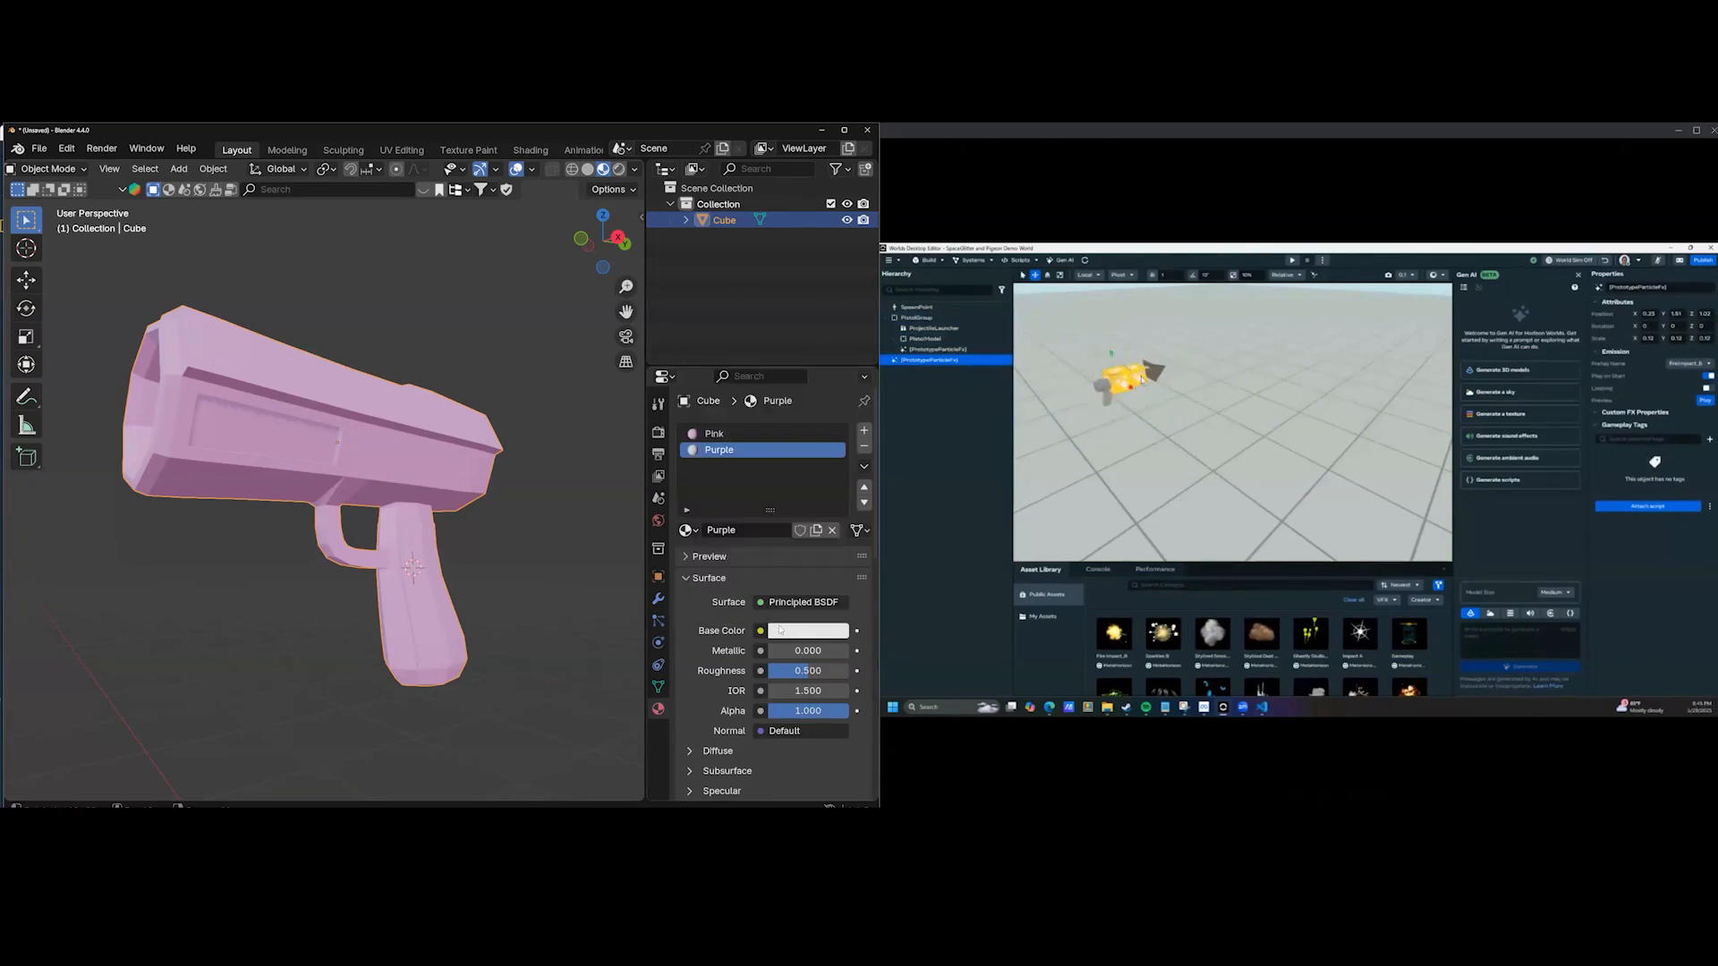
click(779, 630)
click(803, 437)
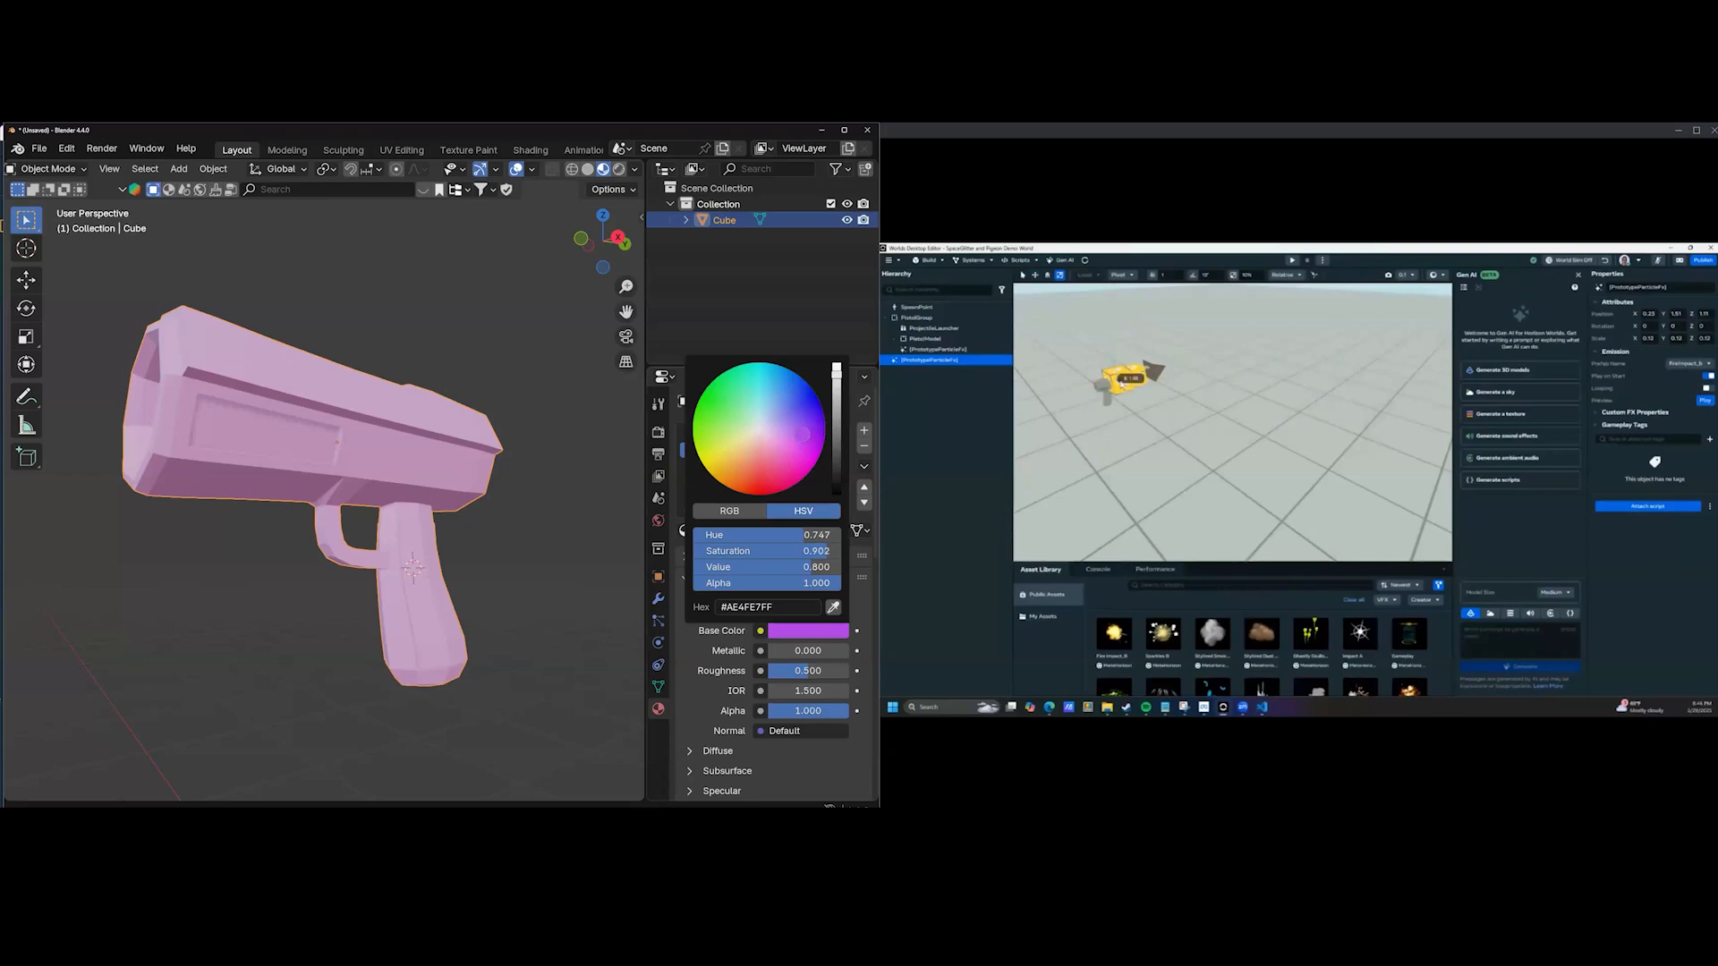
Add a third material named Blue and set its base color to blue (hue 0.659, saturation 0.854, value 0.800).
click(864, 431)
click(738, 530)
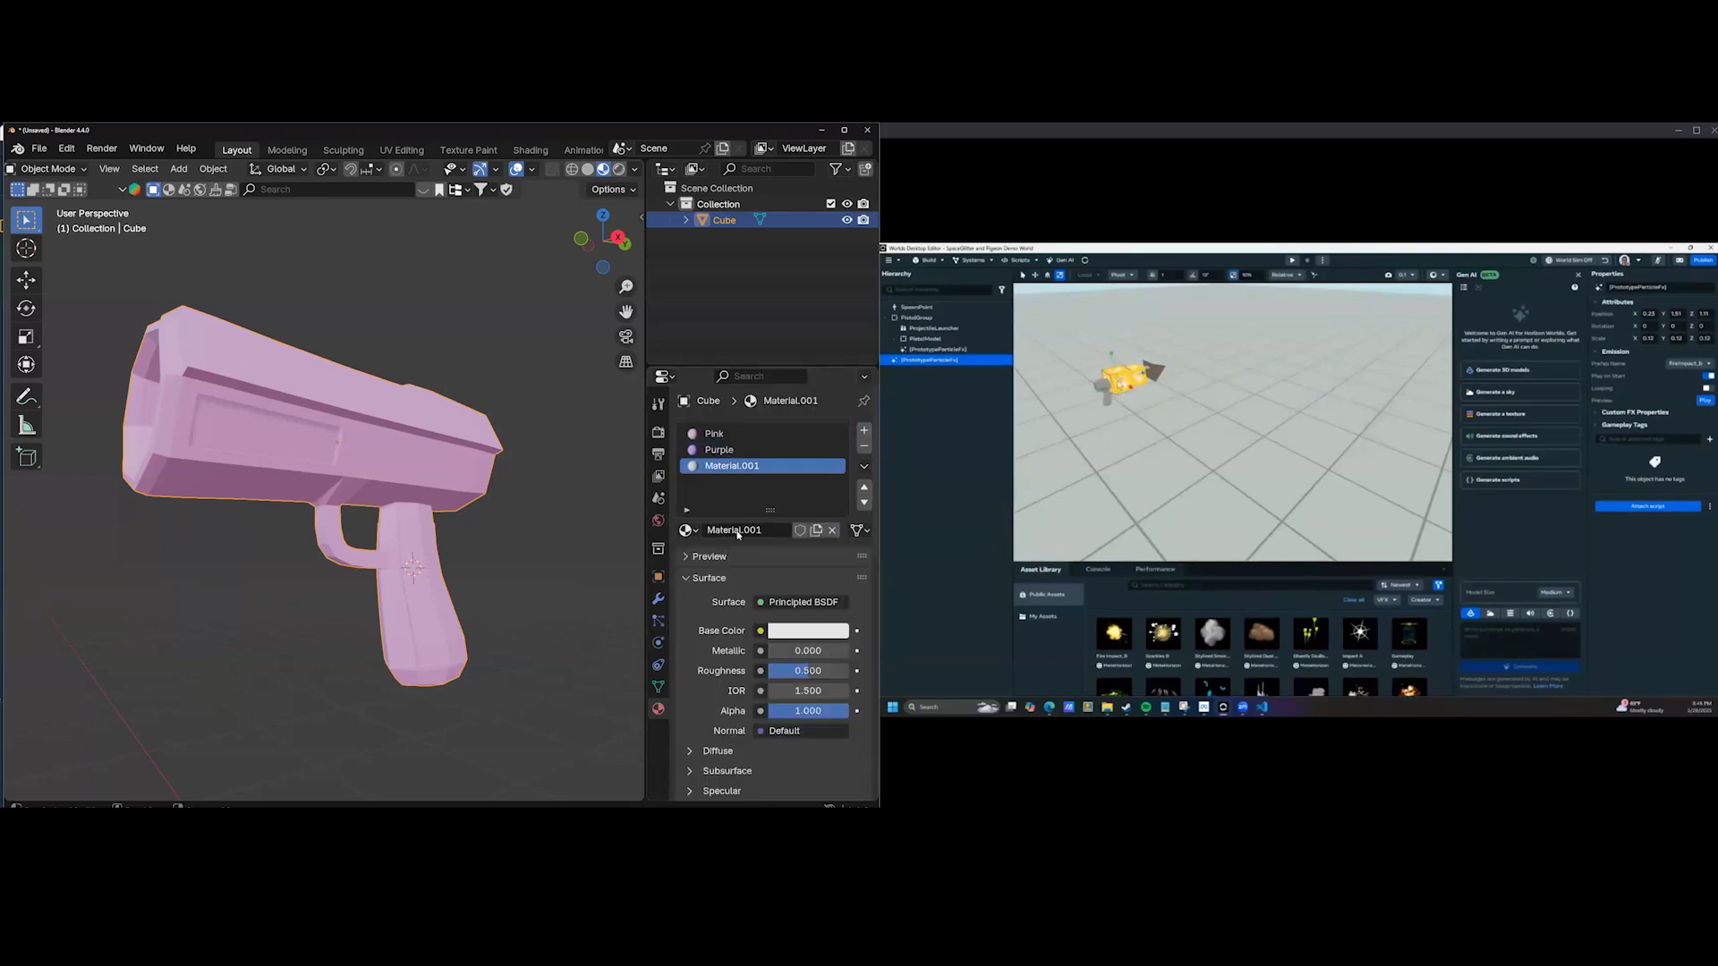
text(Blue)
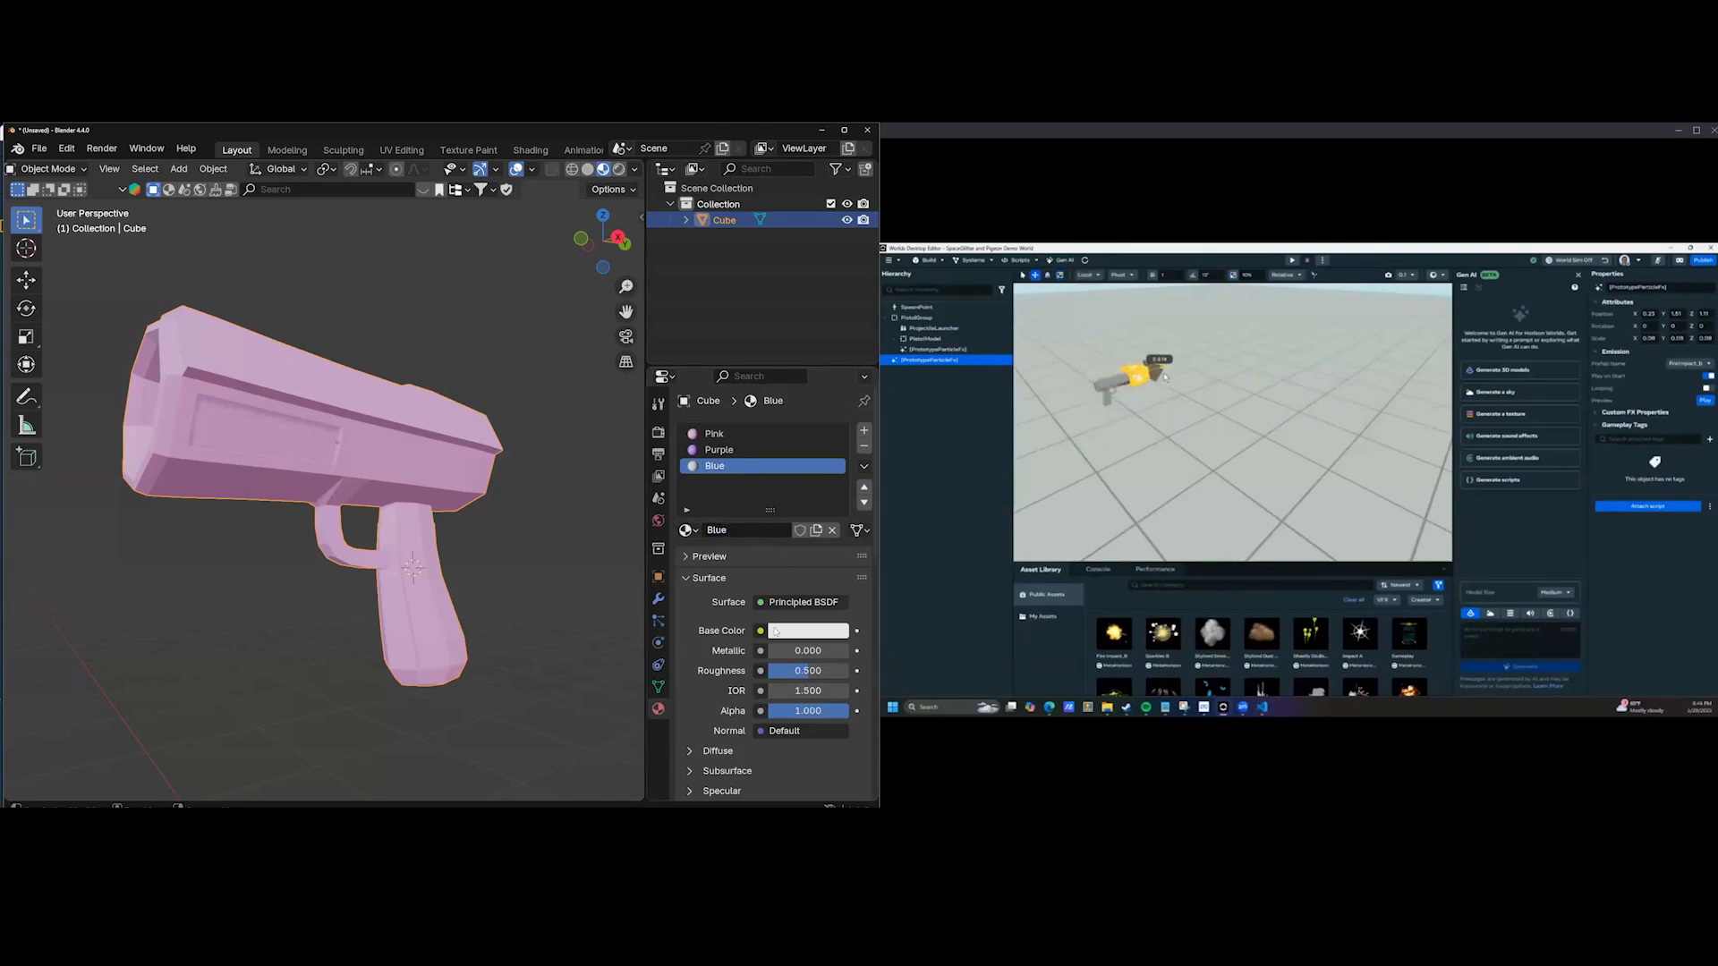
click(774, 632)
drag(776, 411, 790, 407)
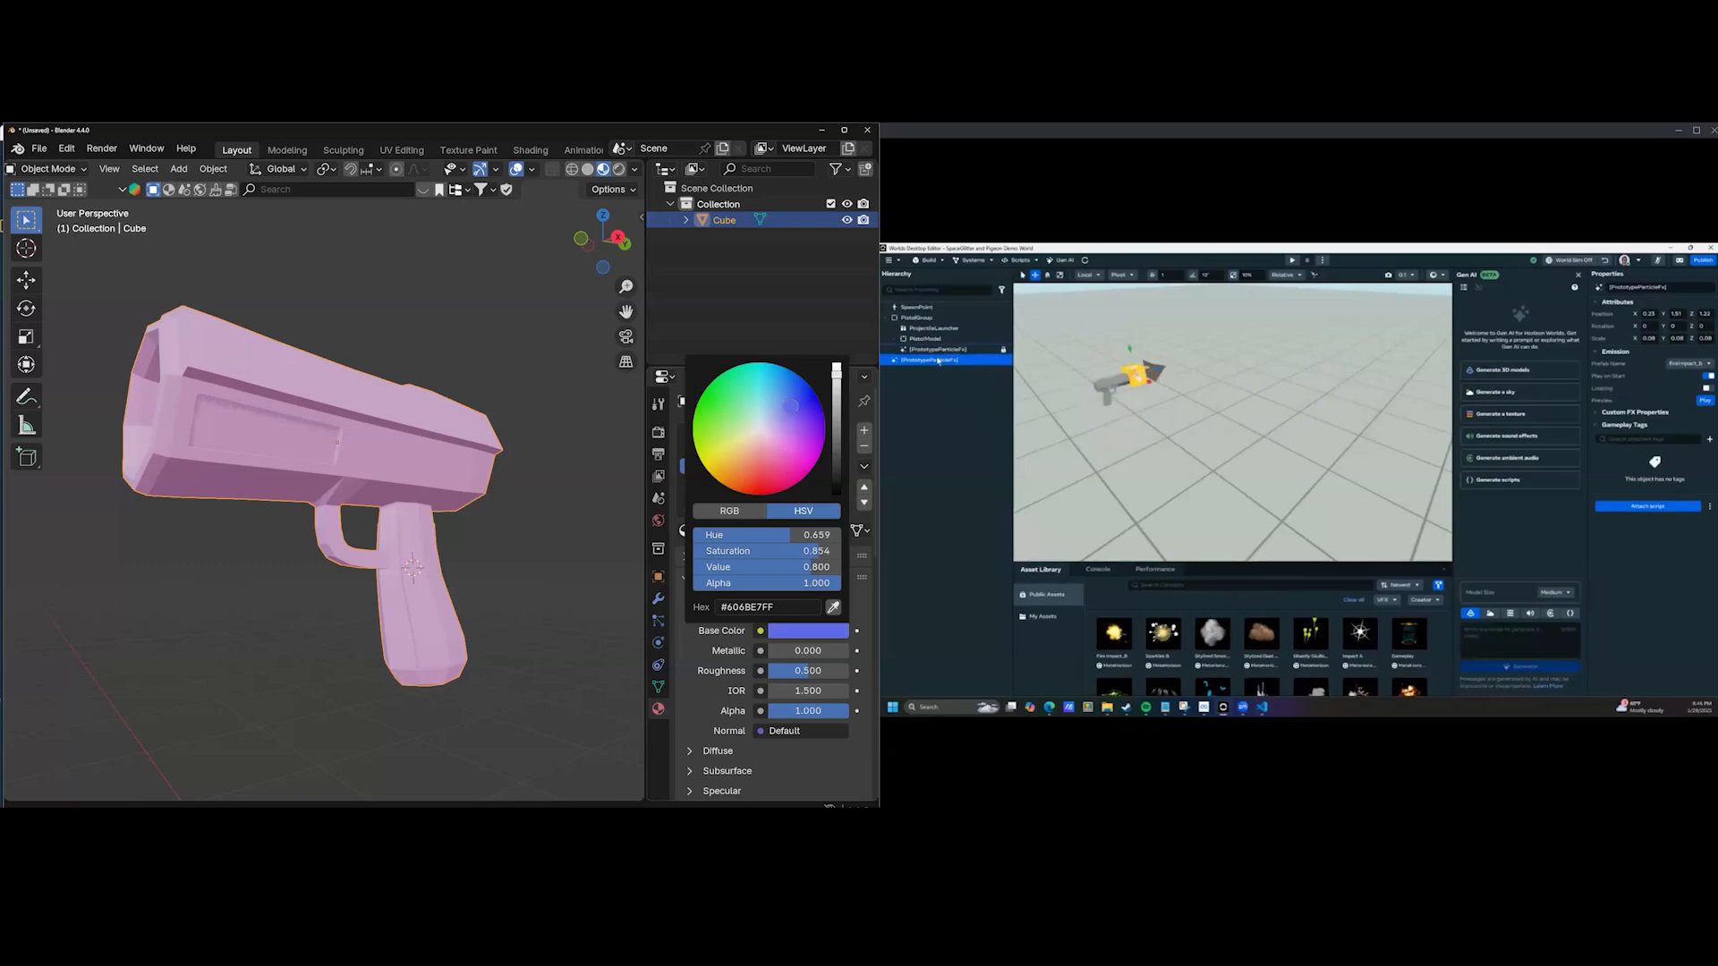
click(805, 629)
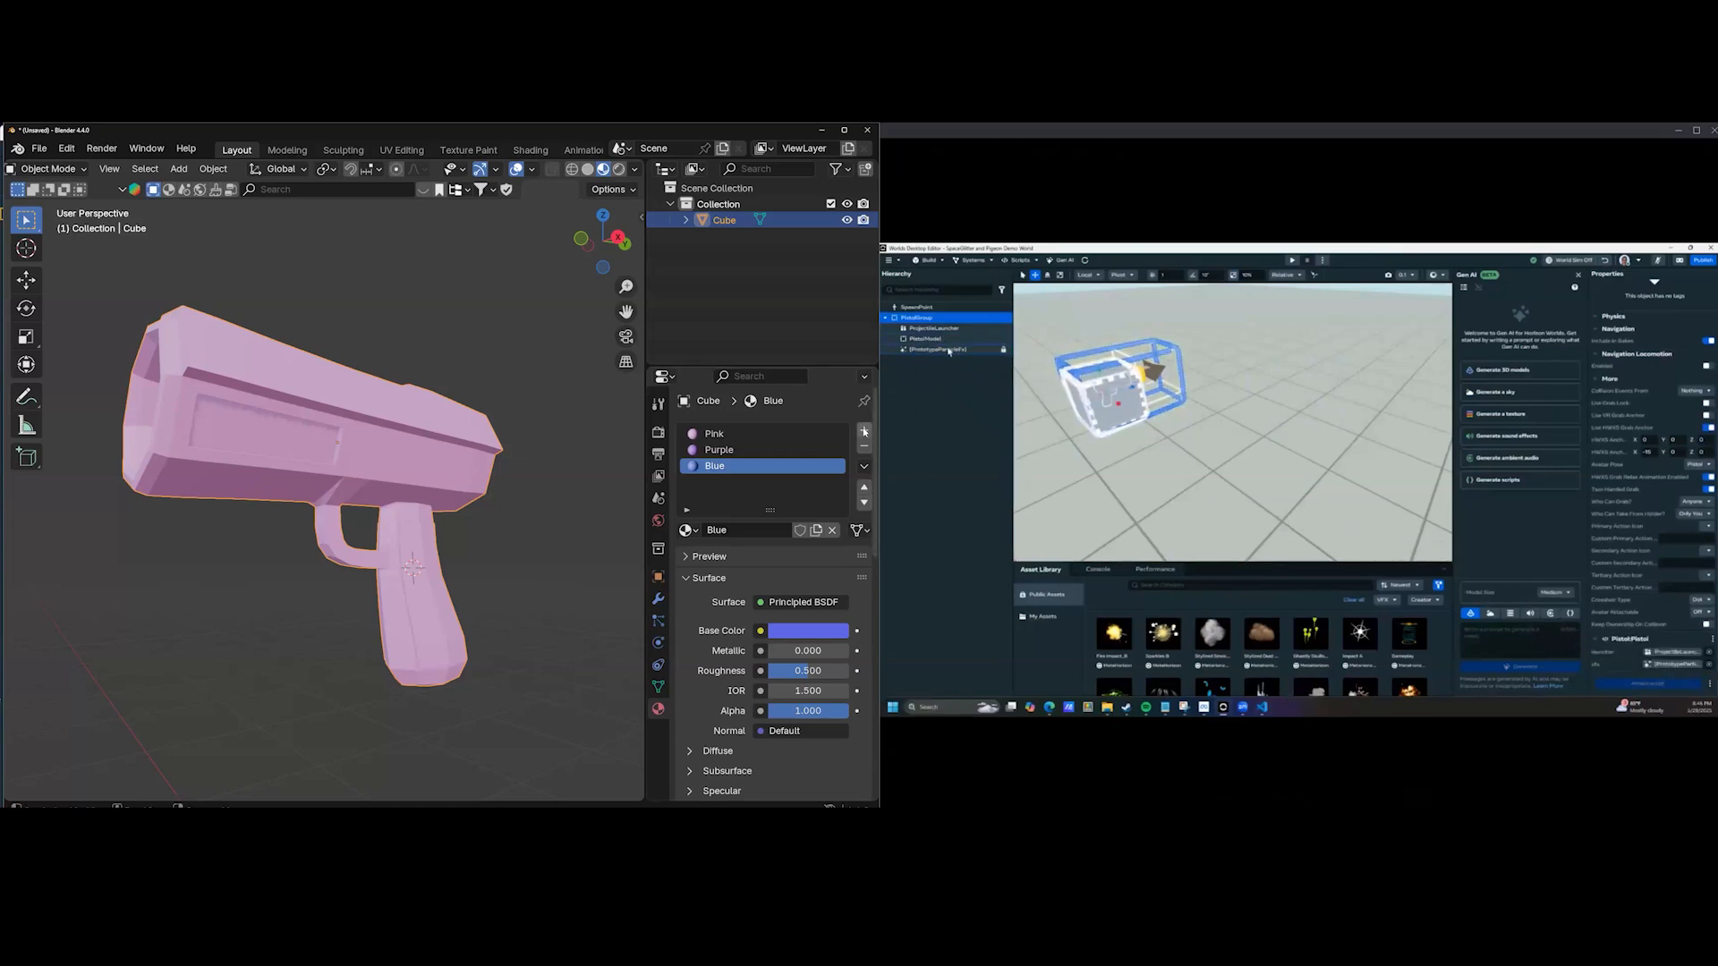
Add a fourth material, set its base color to green (hue 0.355, saturation 0.932, value 0.800), and name it Green.
click(864, 431)
click(757, 530)
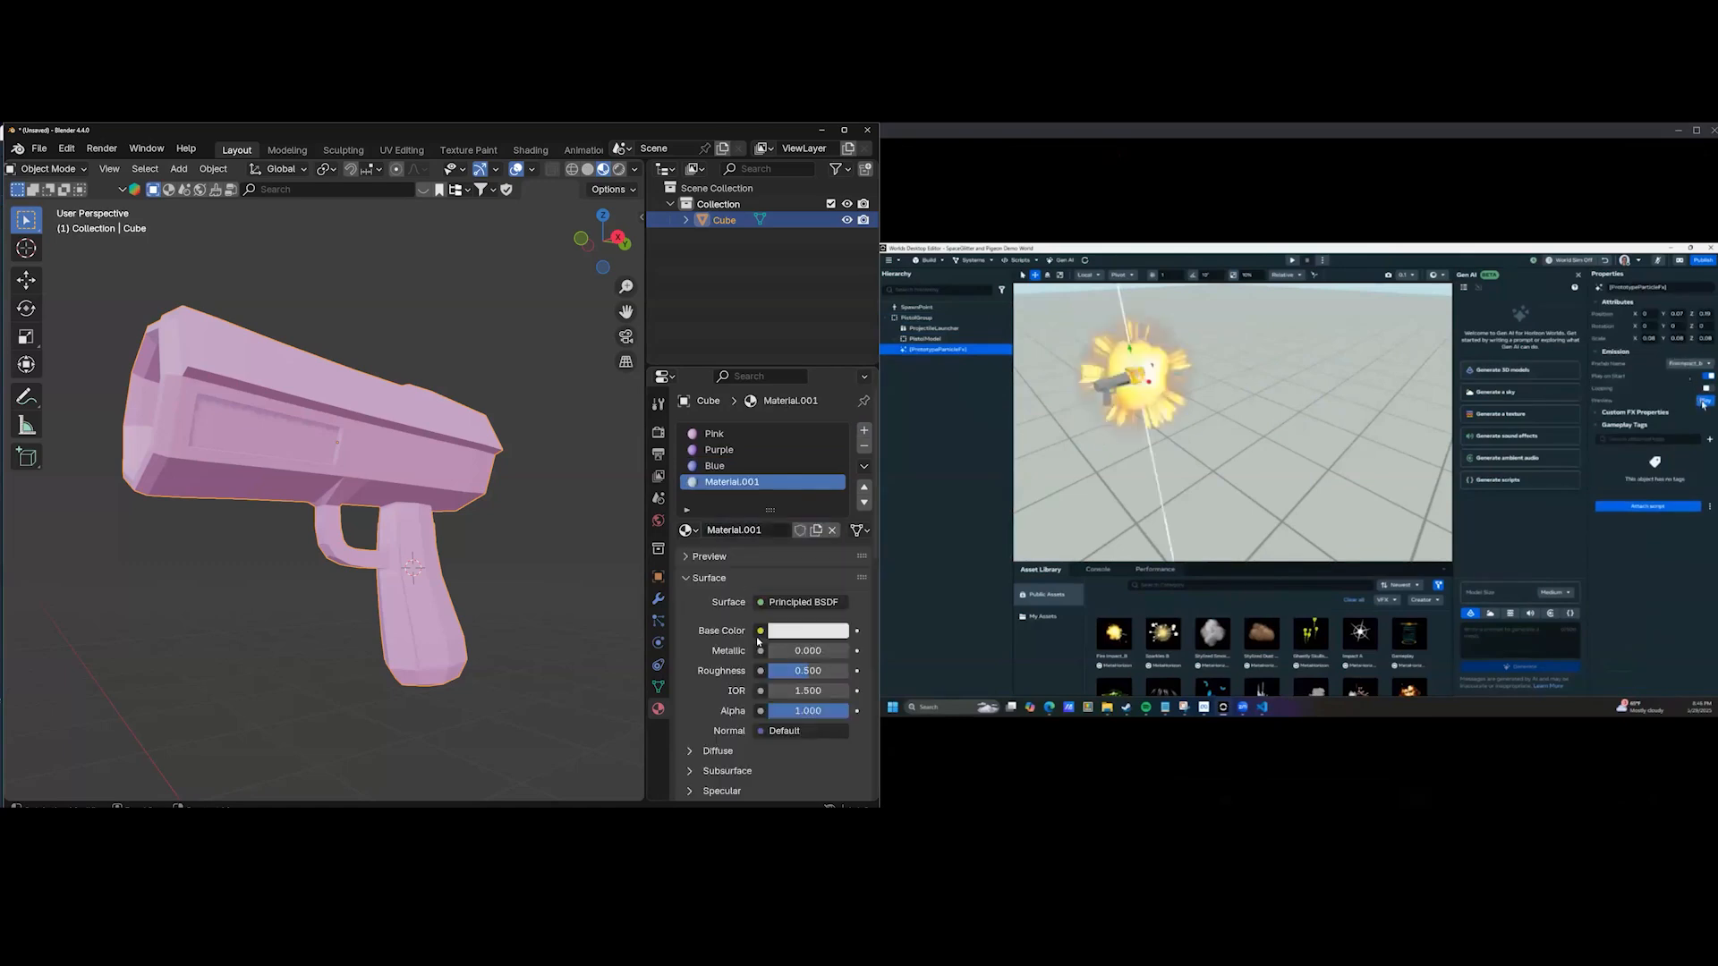
click(788, 632)
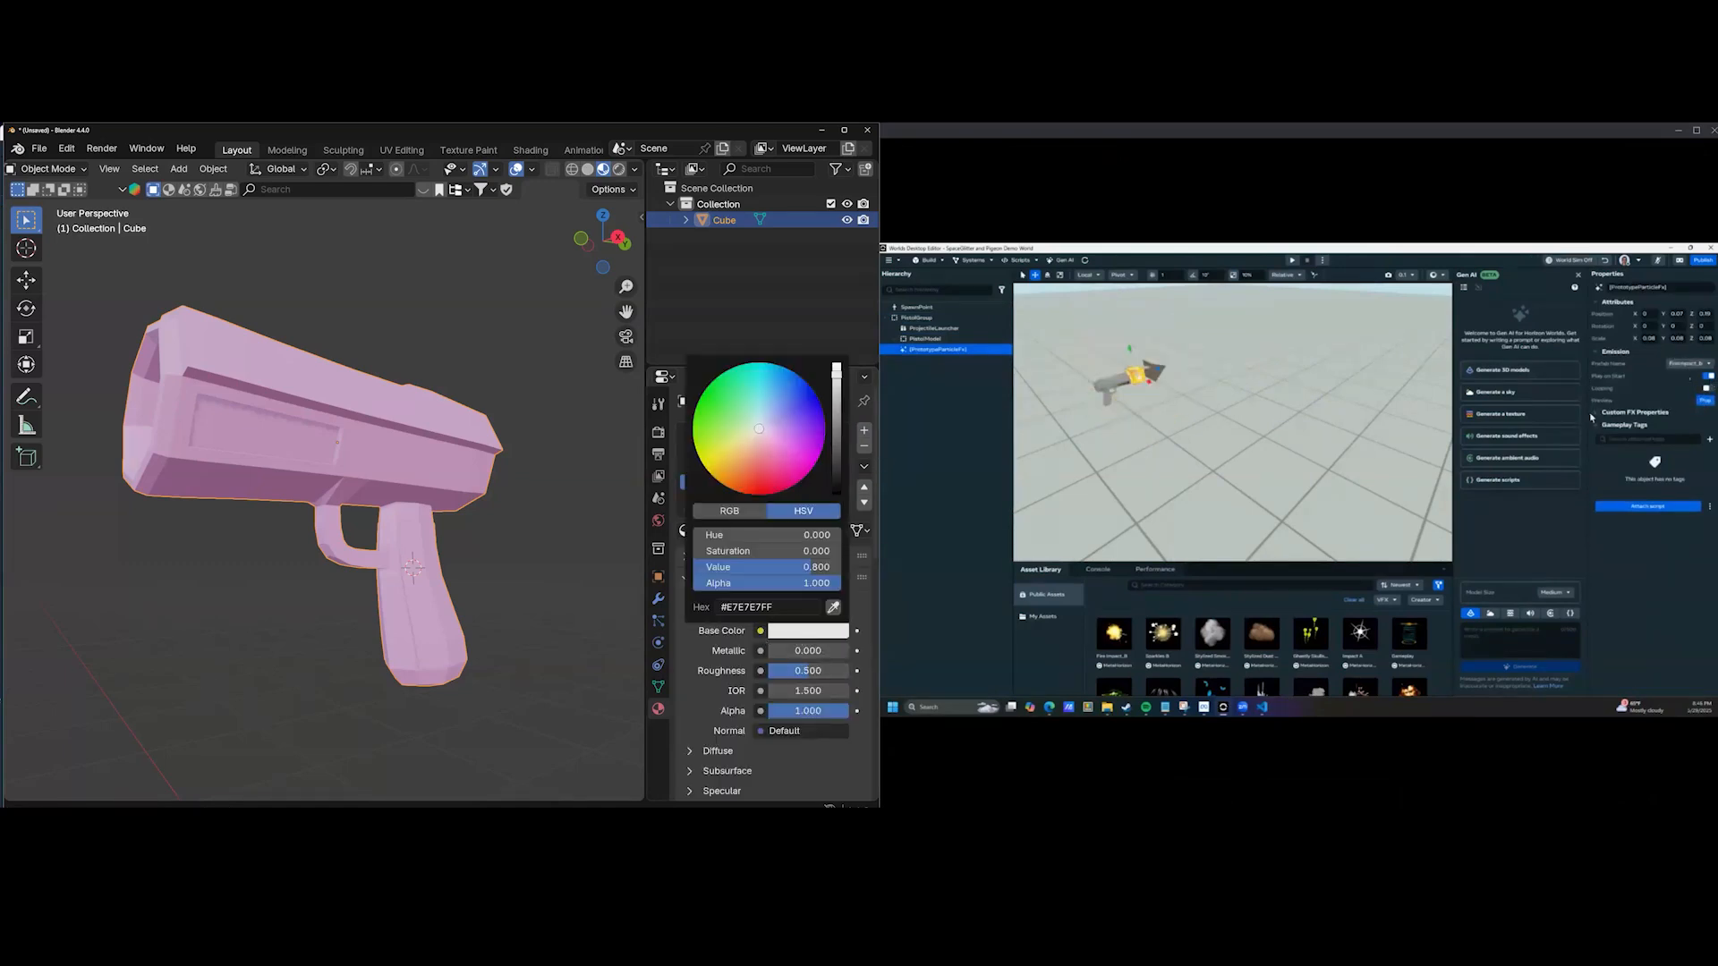
click(1592, 413)
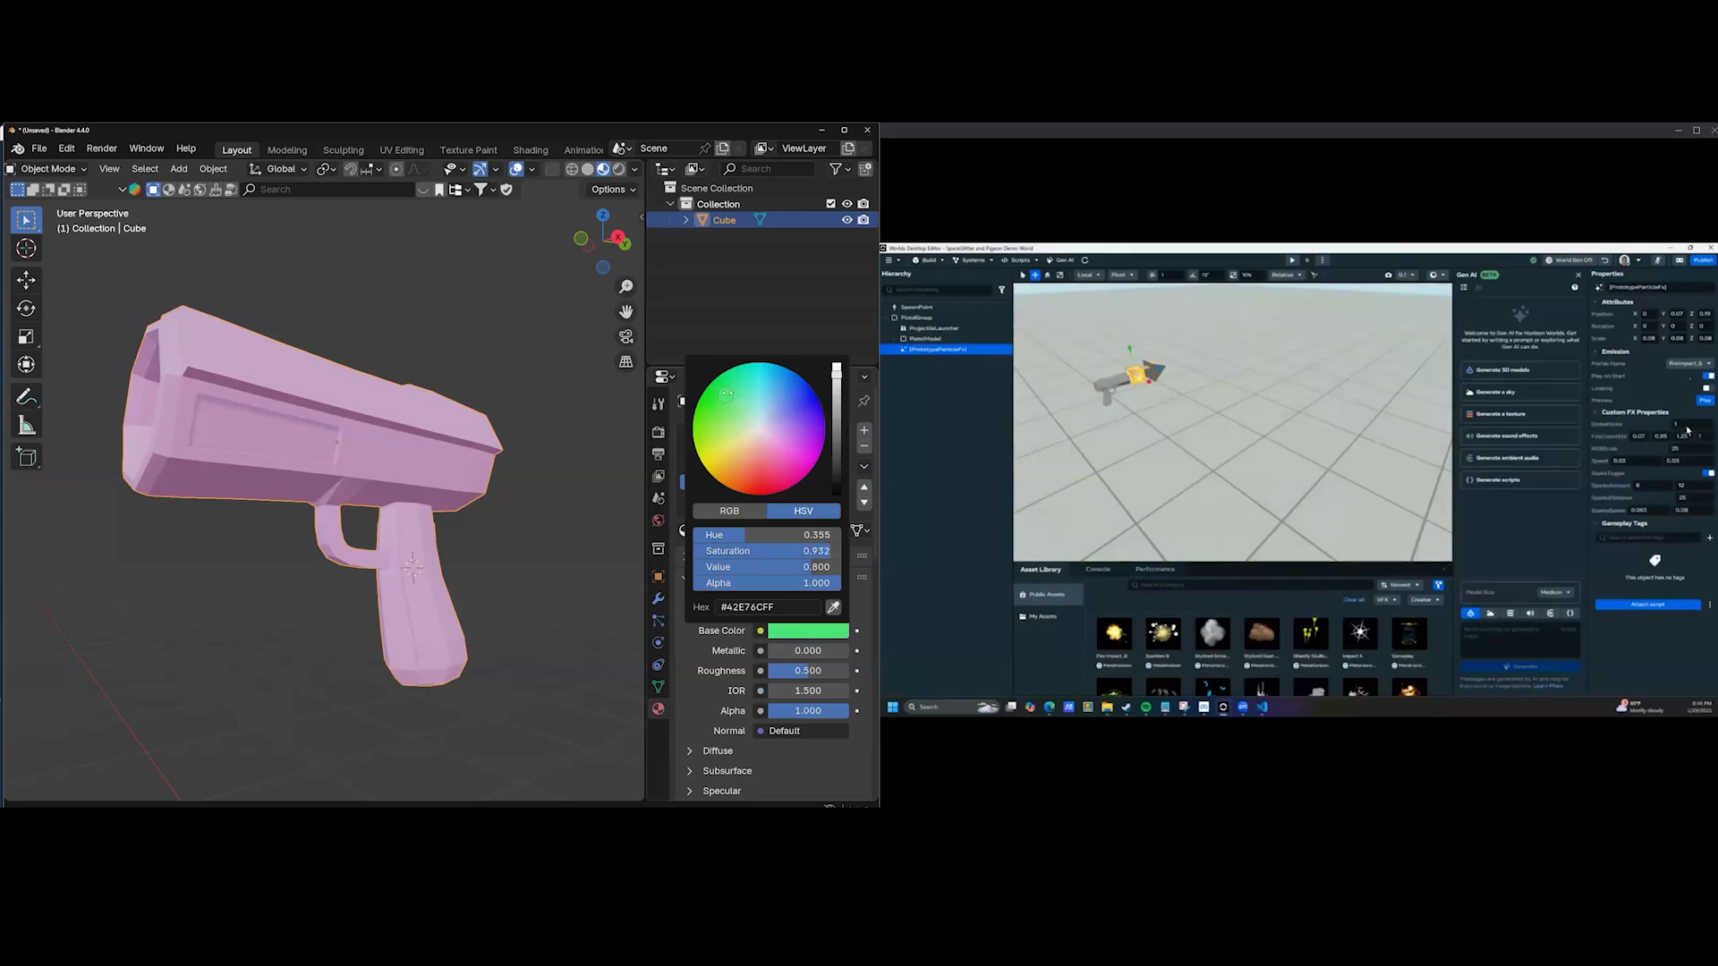
scroll(387, 468, down, 3)
middle_drag(387, 468, 462, 490)
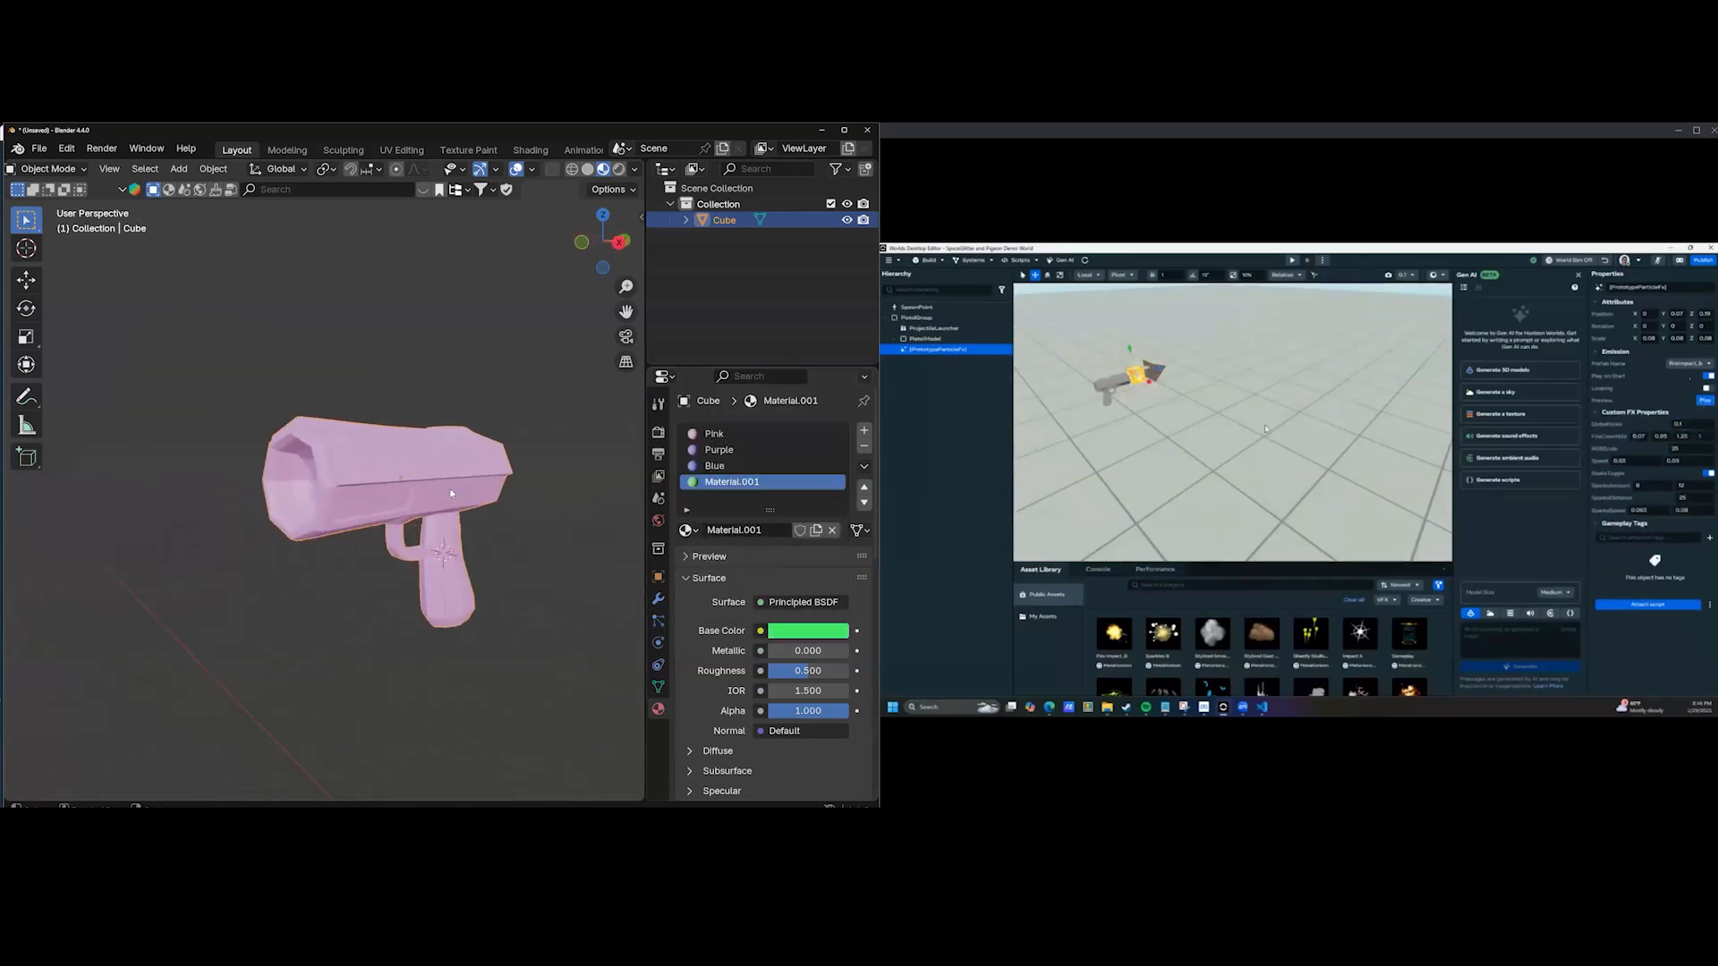
click(768, 532)
text(G)
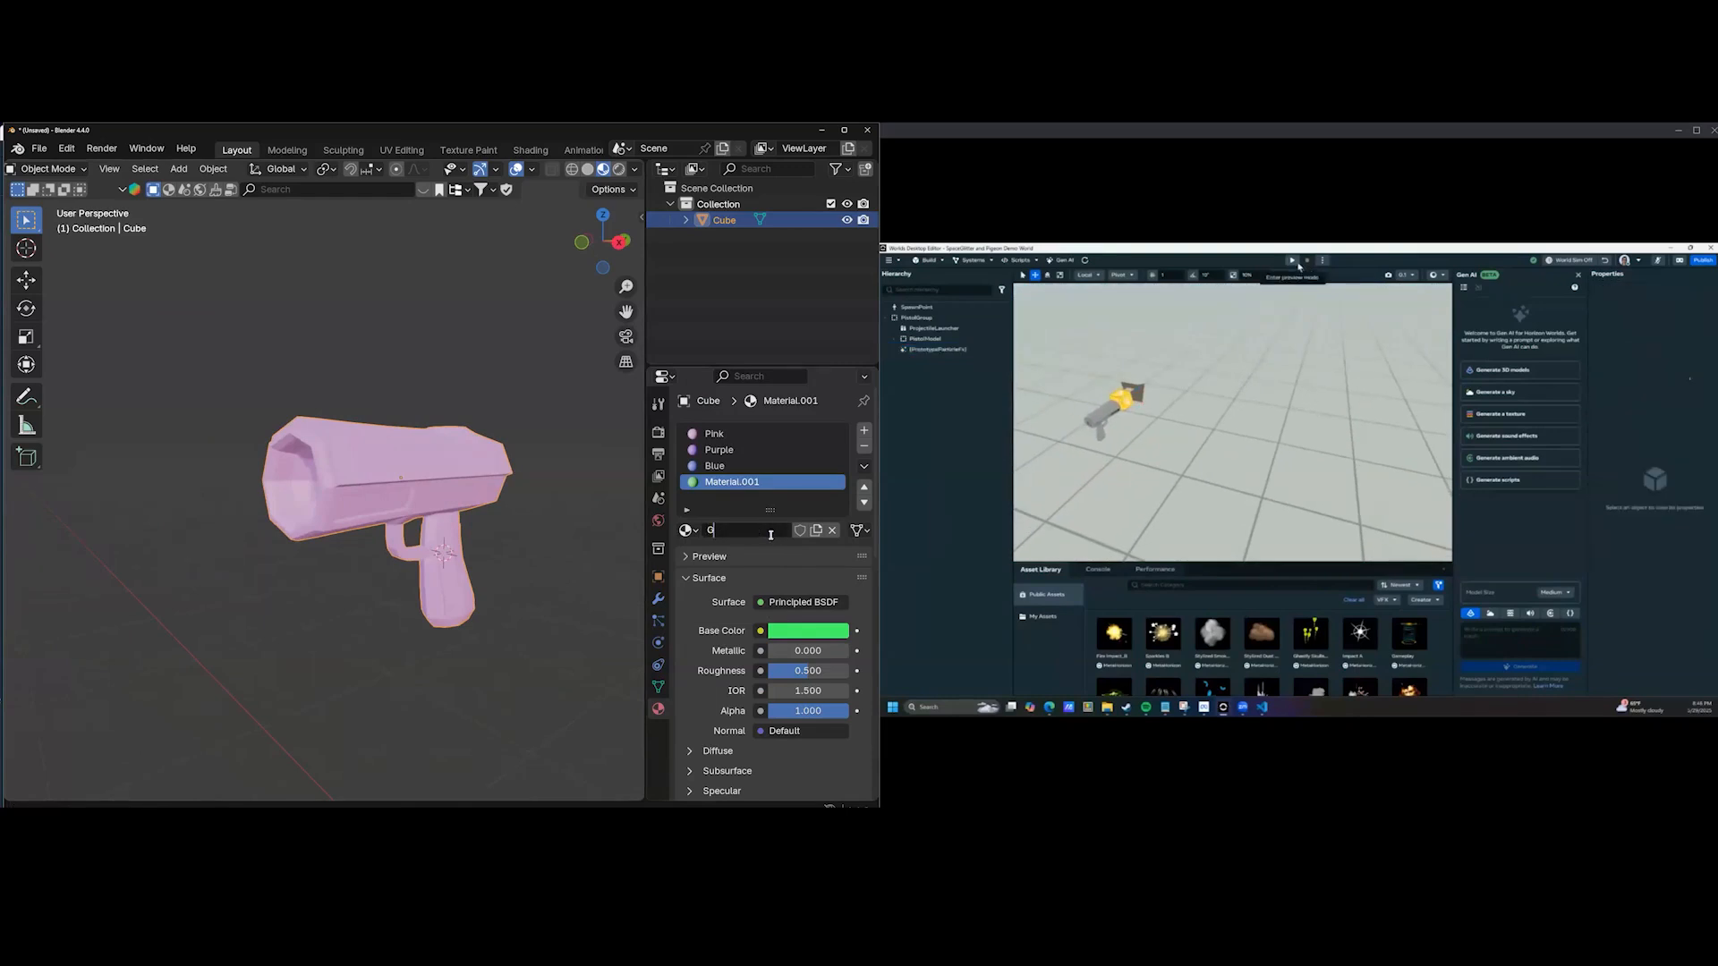
text(reen)
key(Return)
In Edit Mode, select the ring of faces on the front rim of the muzzle and assign the Blue material to them.
middle_drag(172, 422, 474, 591)
click(714, 434)
key(Tab)
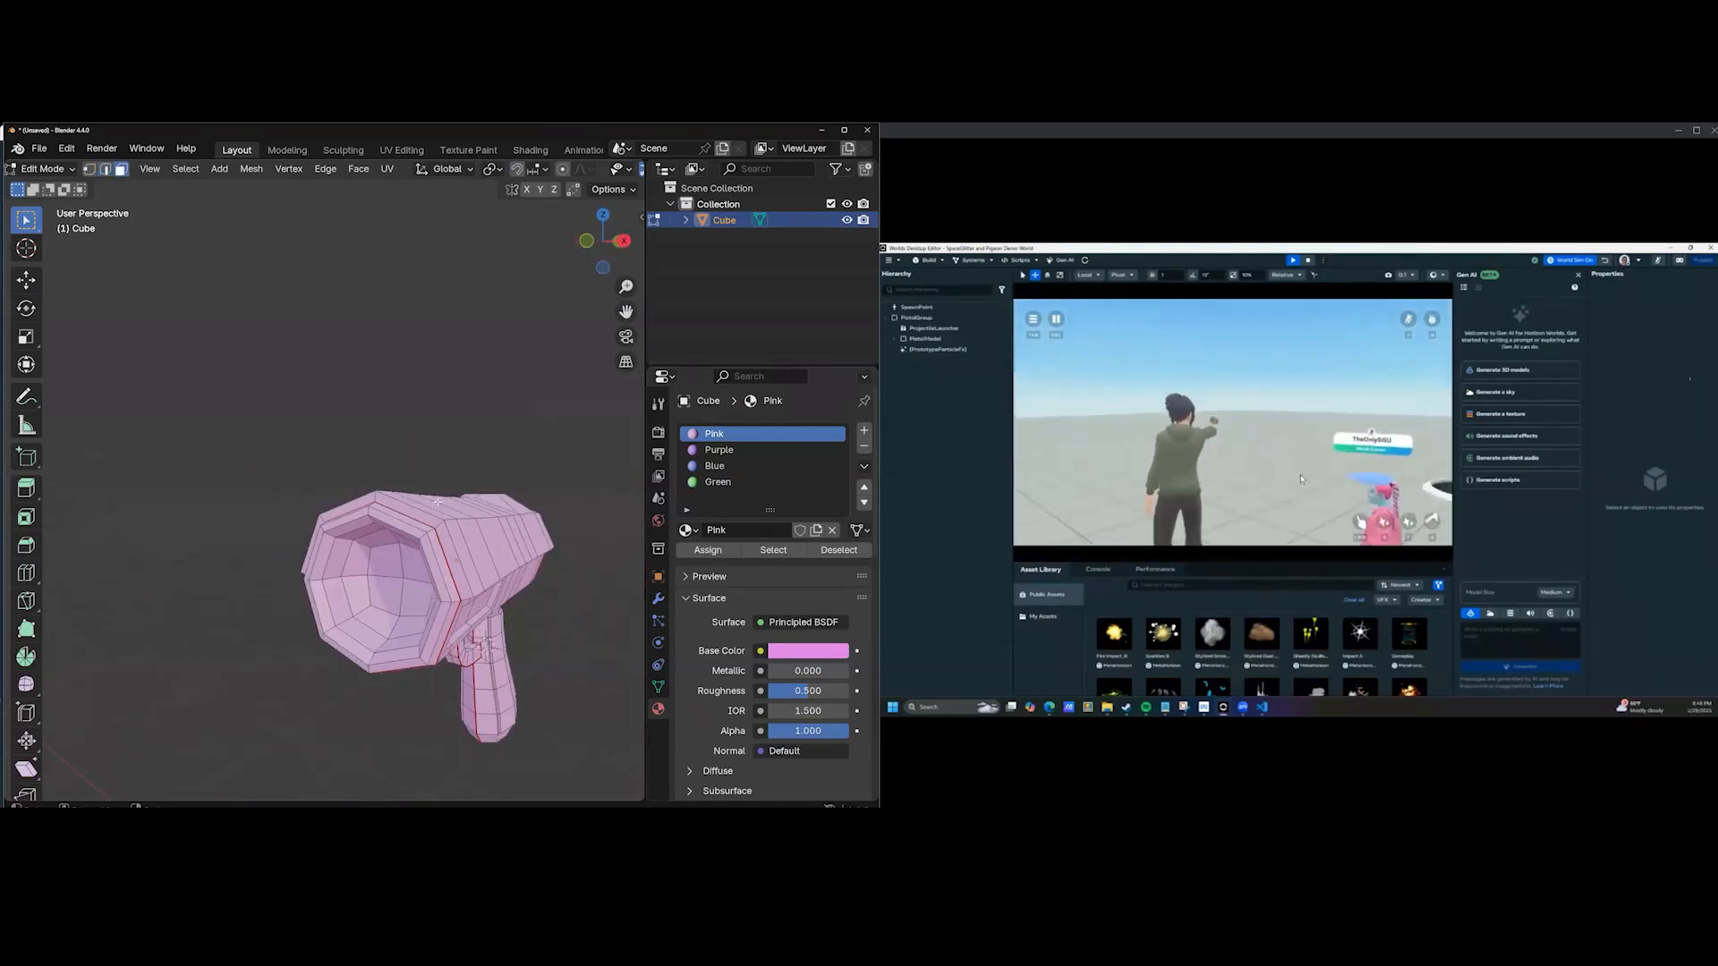
scroll(330, 392, up, 2)
scroll(329, 392, up, 3)
scroll(349, 429, down, 4)
middle_drag(349, 430, 295, 454)
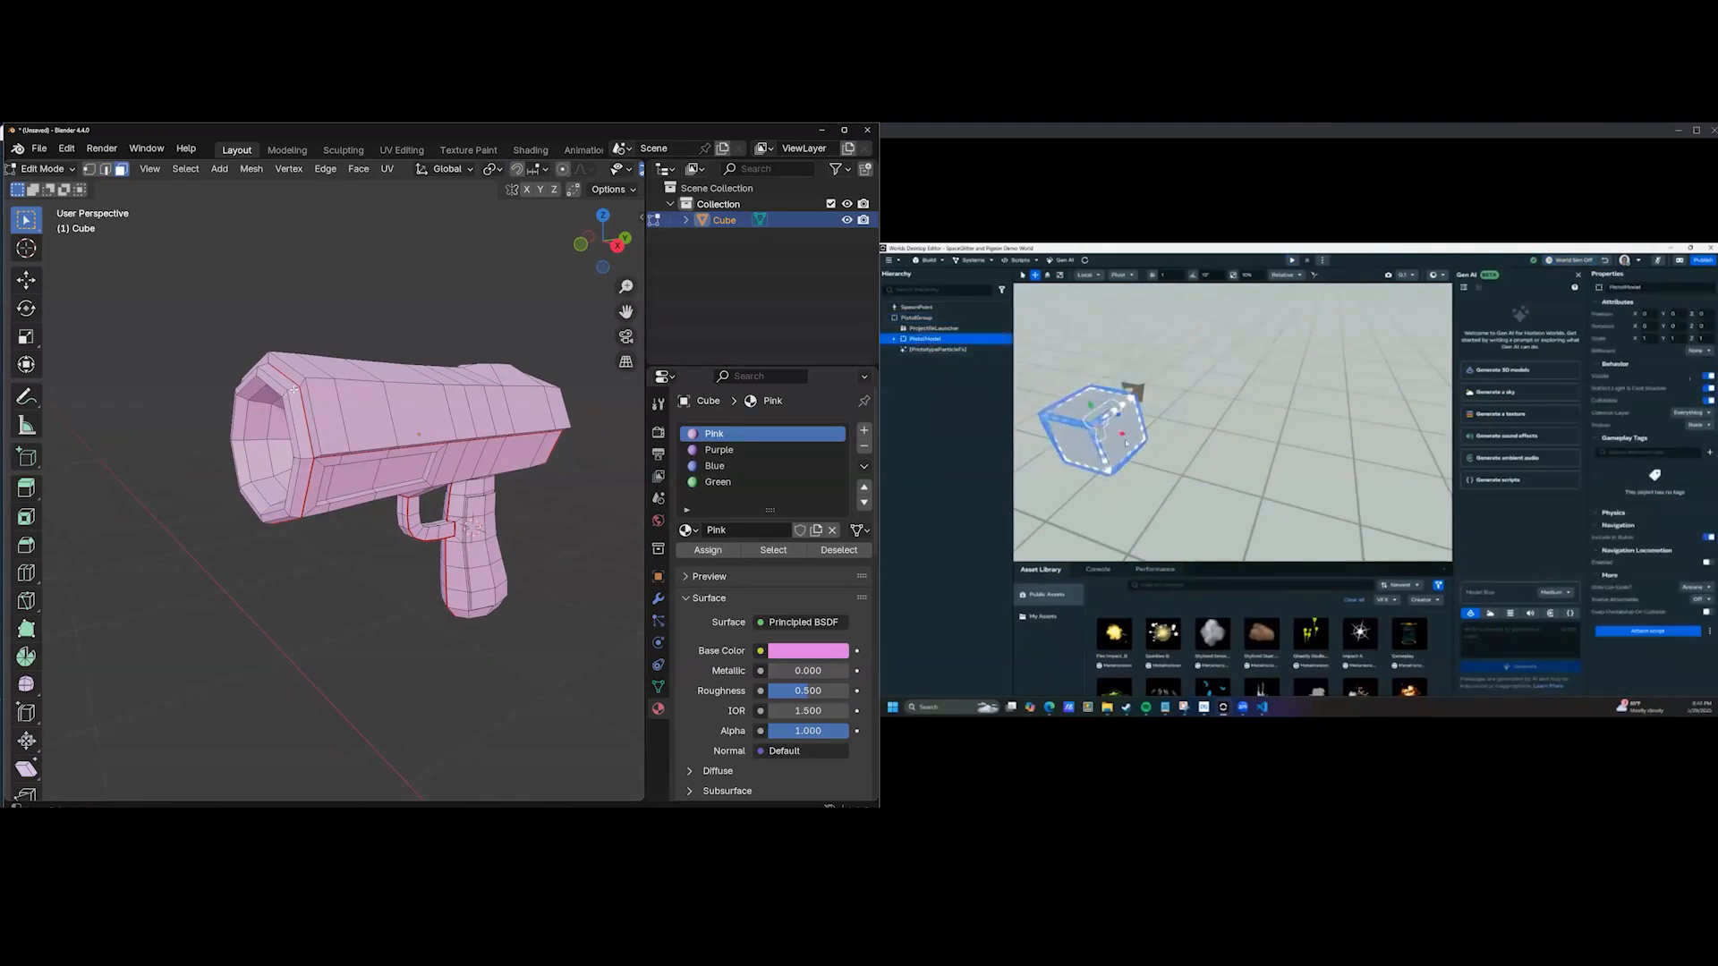
middle_drag(354, 441, 430, 507)
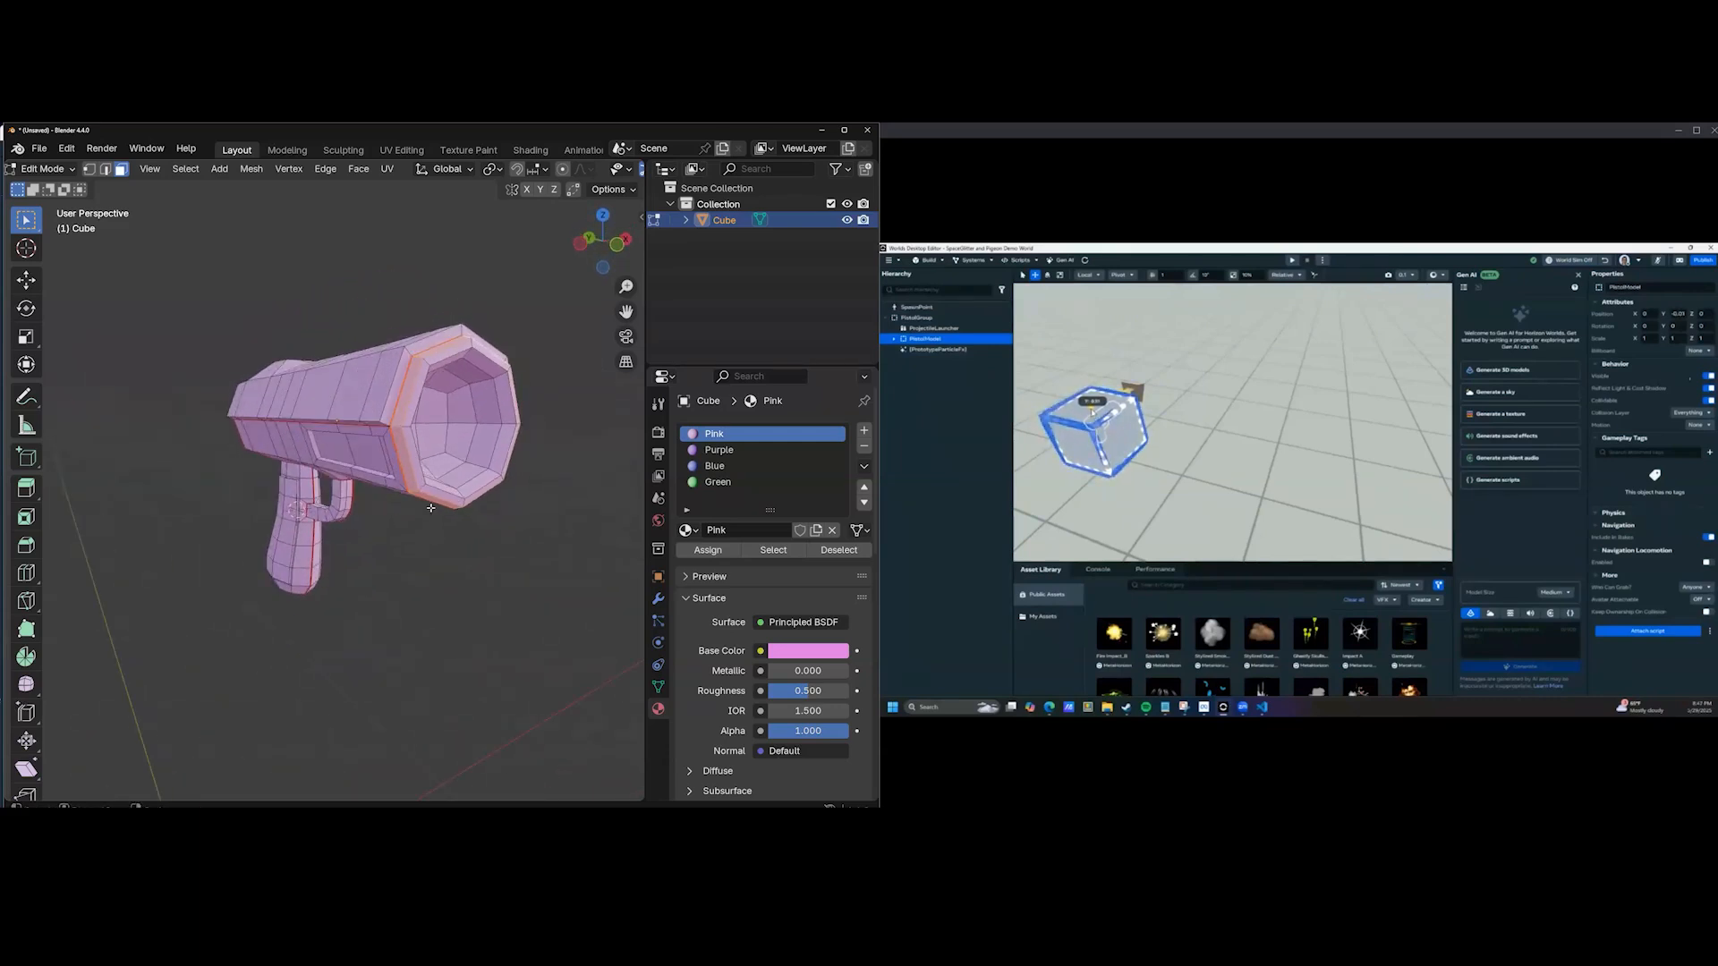
mouse_move(413, 406)
middle_down()
mouse_move(338, 434)
mouse_move(414, 421)
mouse_move(379, 371)
mouse_move(355, 441)
mouse_move(384, 403)
middle_up()
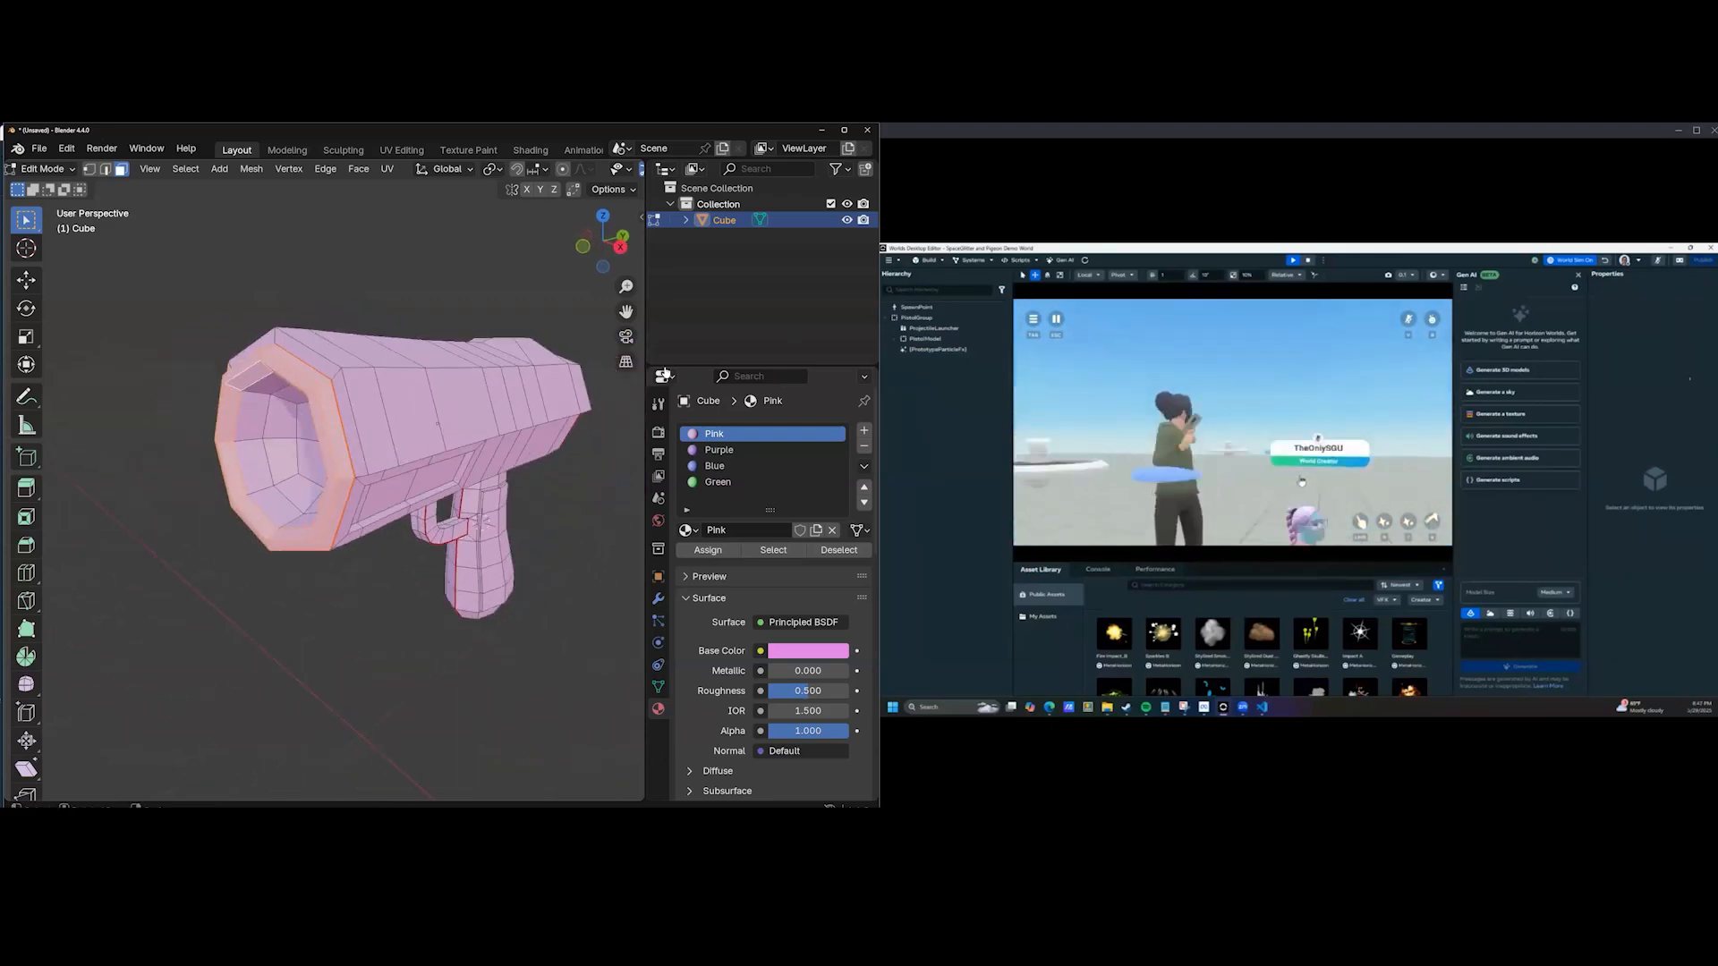
click(715, 467)
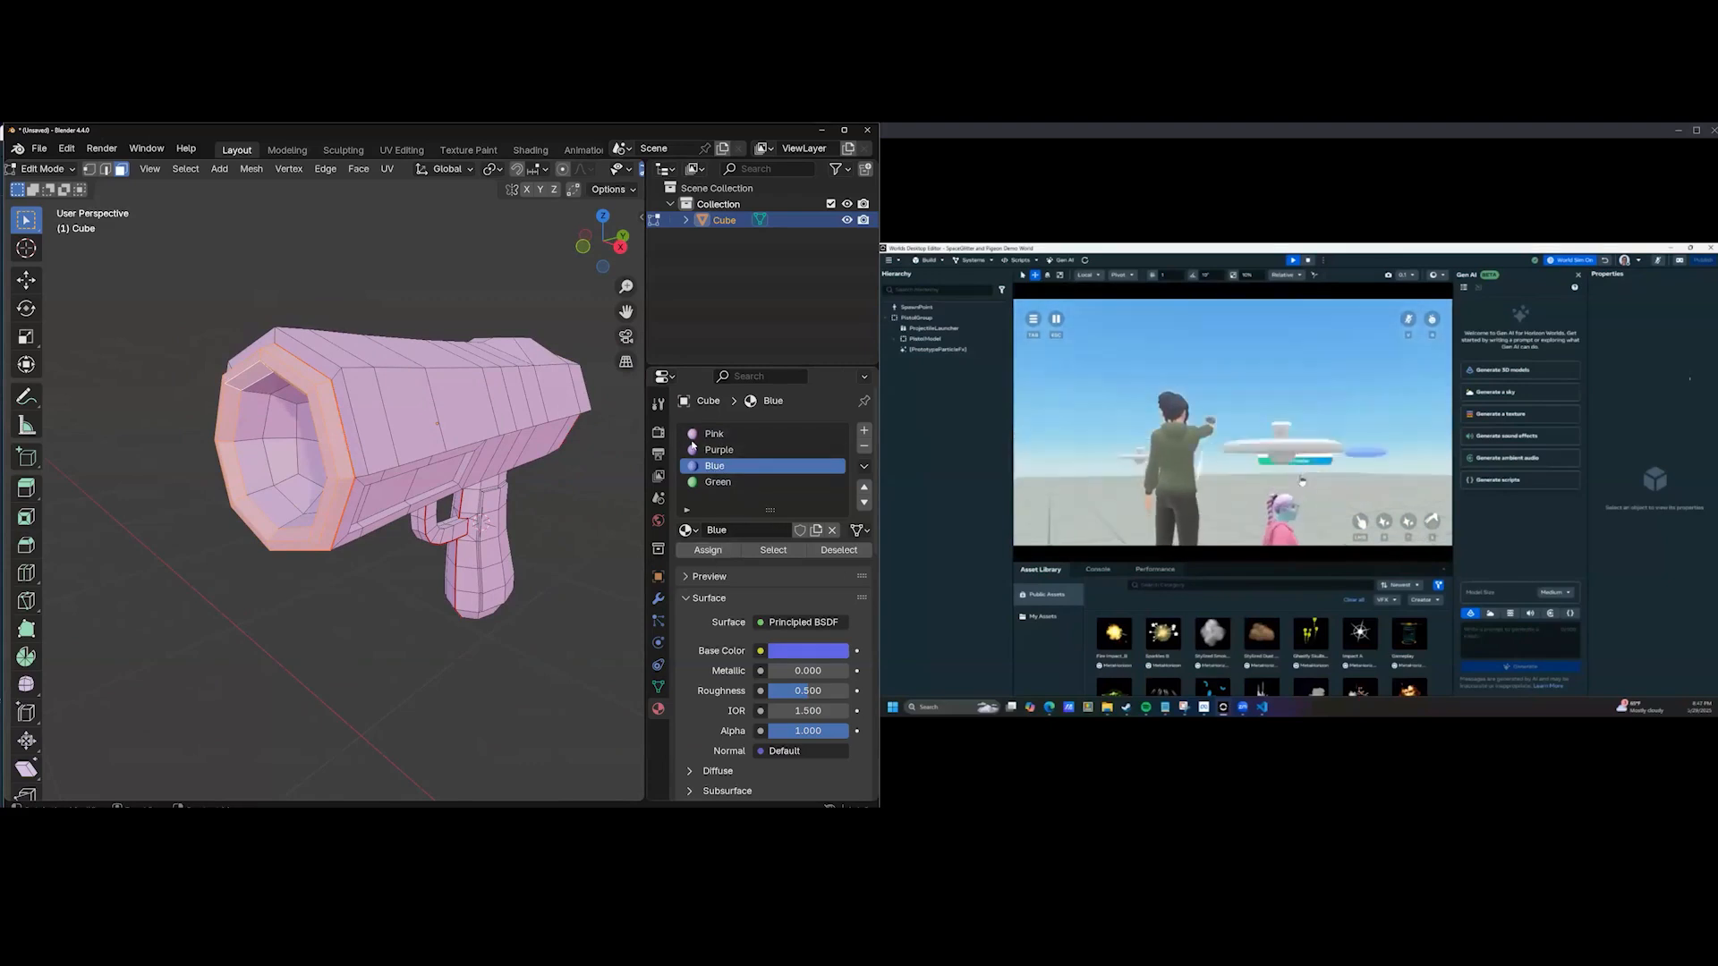
click(706, 550)
Assign the Green material to the recessed panel faces on both sides of the barrel.
scroll(555, 465, down, 2)
middle_drag(554, 465, 376, 519)
scroll(428, 513, up, 3)
click(461, 510)
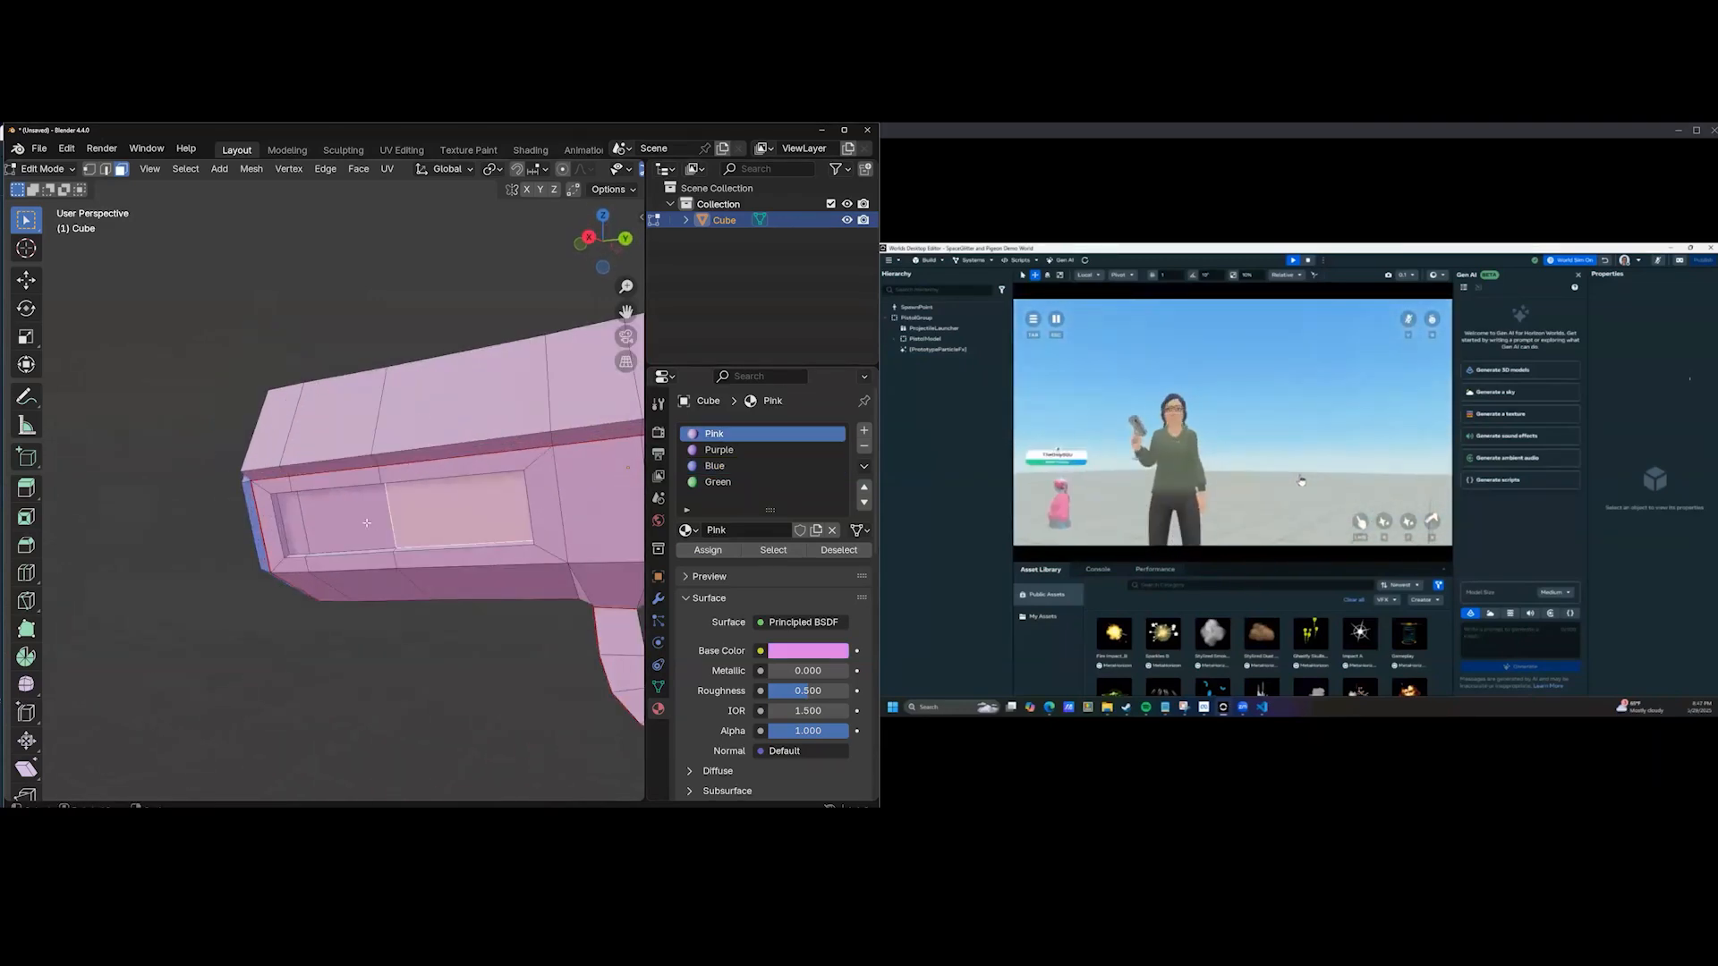
shift+click(282, 524)
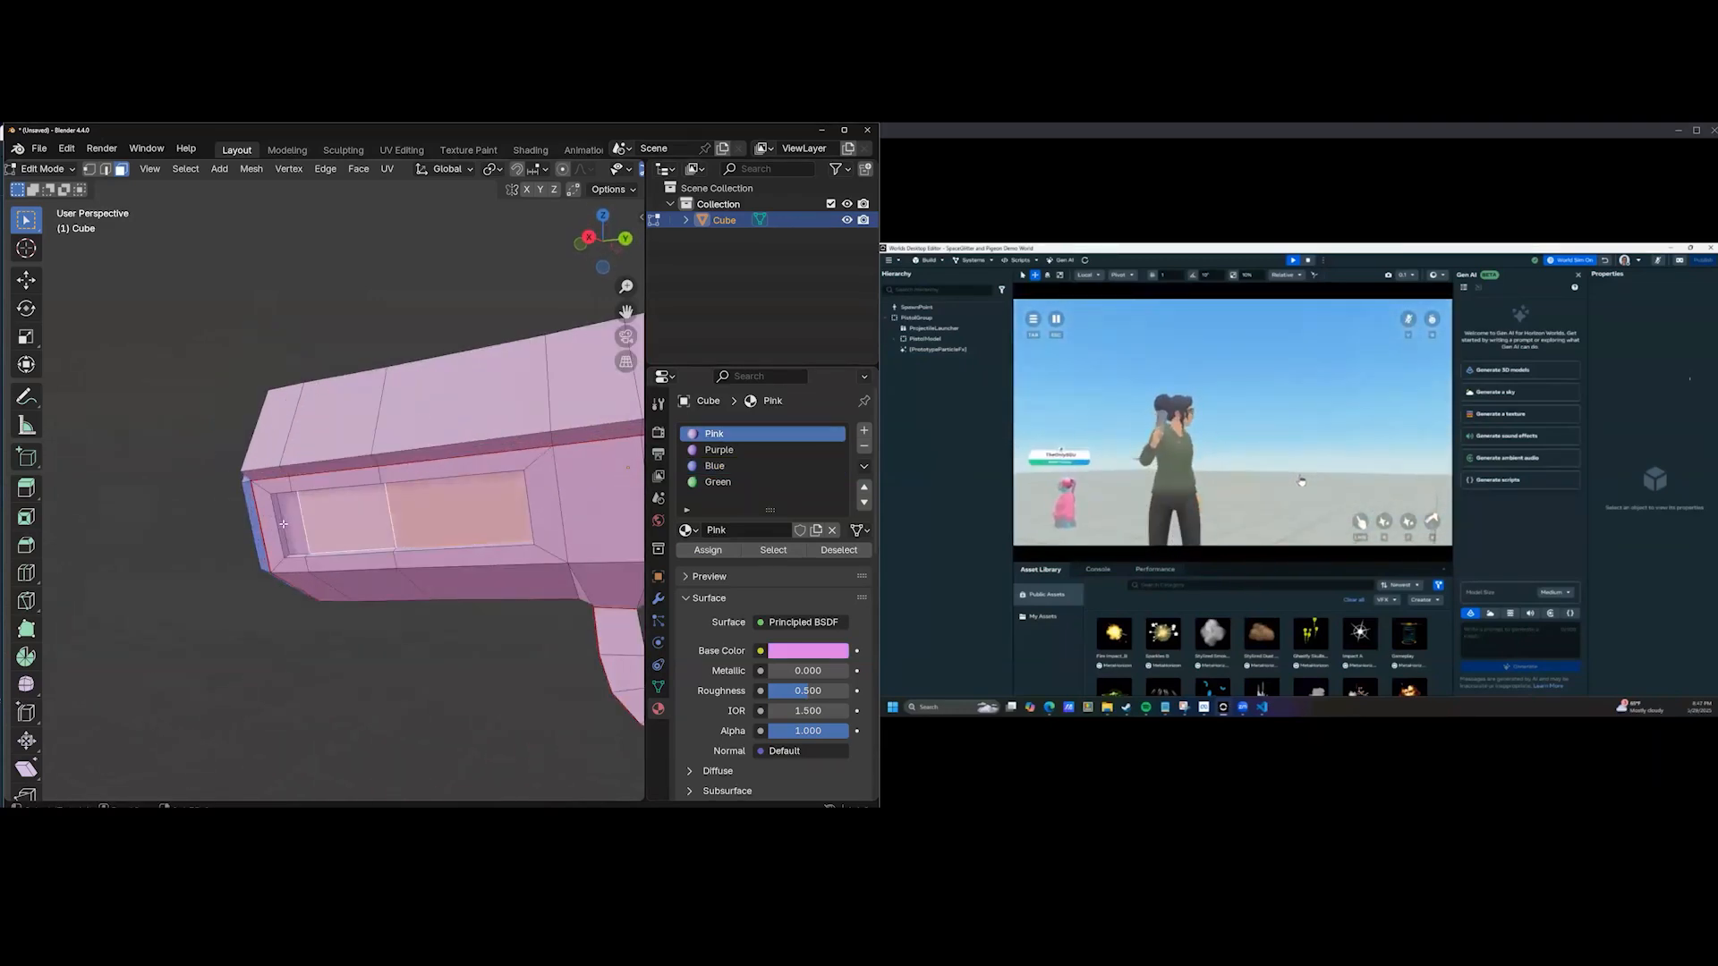
click(737, 483)
scroll(395, 529, down, 4)
middle_drag(395, 530, 323, 517)
click(286, 520)
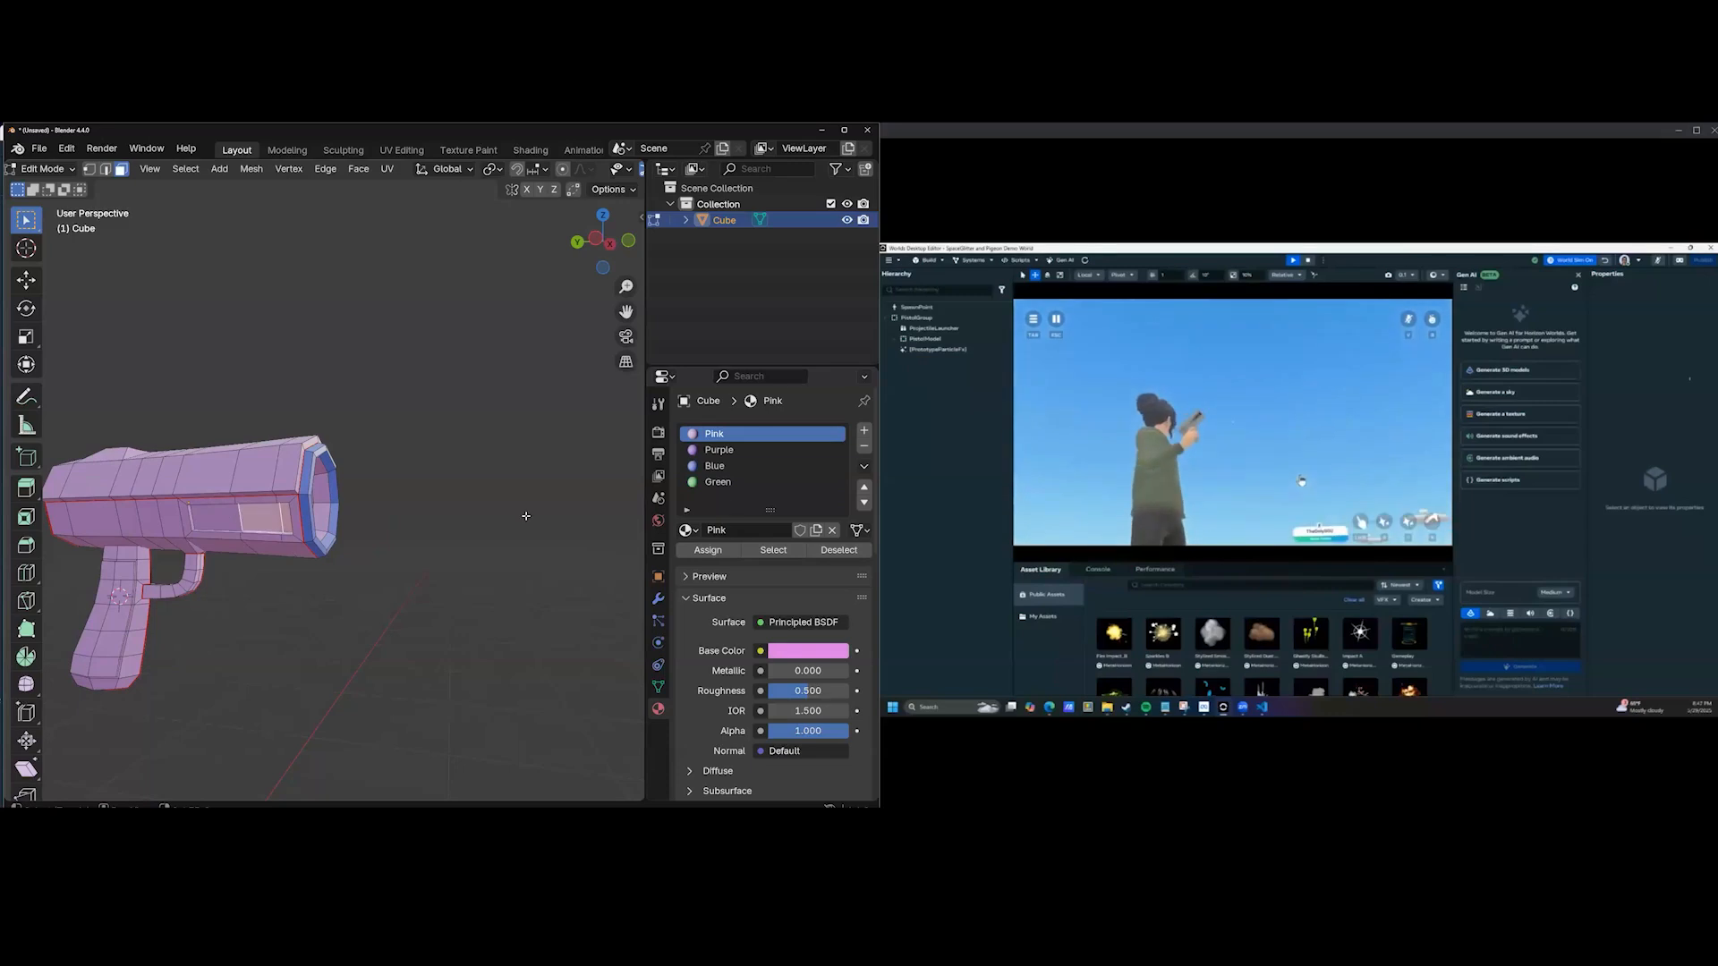
click(707, 484)
Select the upper faces along the length of the barrel and assign the Purple material to them.
middle_drag(384, 403, 53, 447)
scroll(206, 438, up, 4)
scroll(355, 508, down, 4)
middle_drag(510, 528, 330, 455)
scroll(412, 496, up, 2)
click(714, 433)
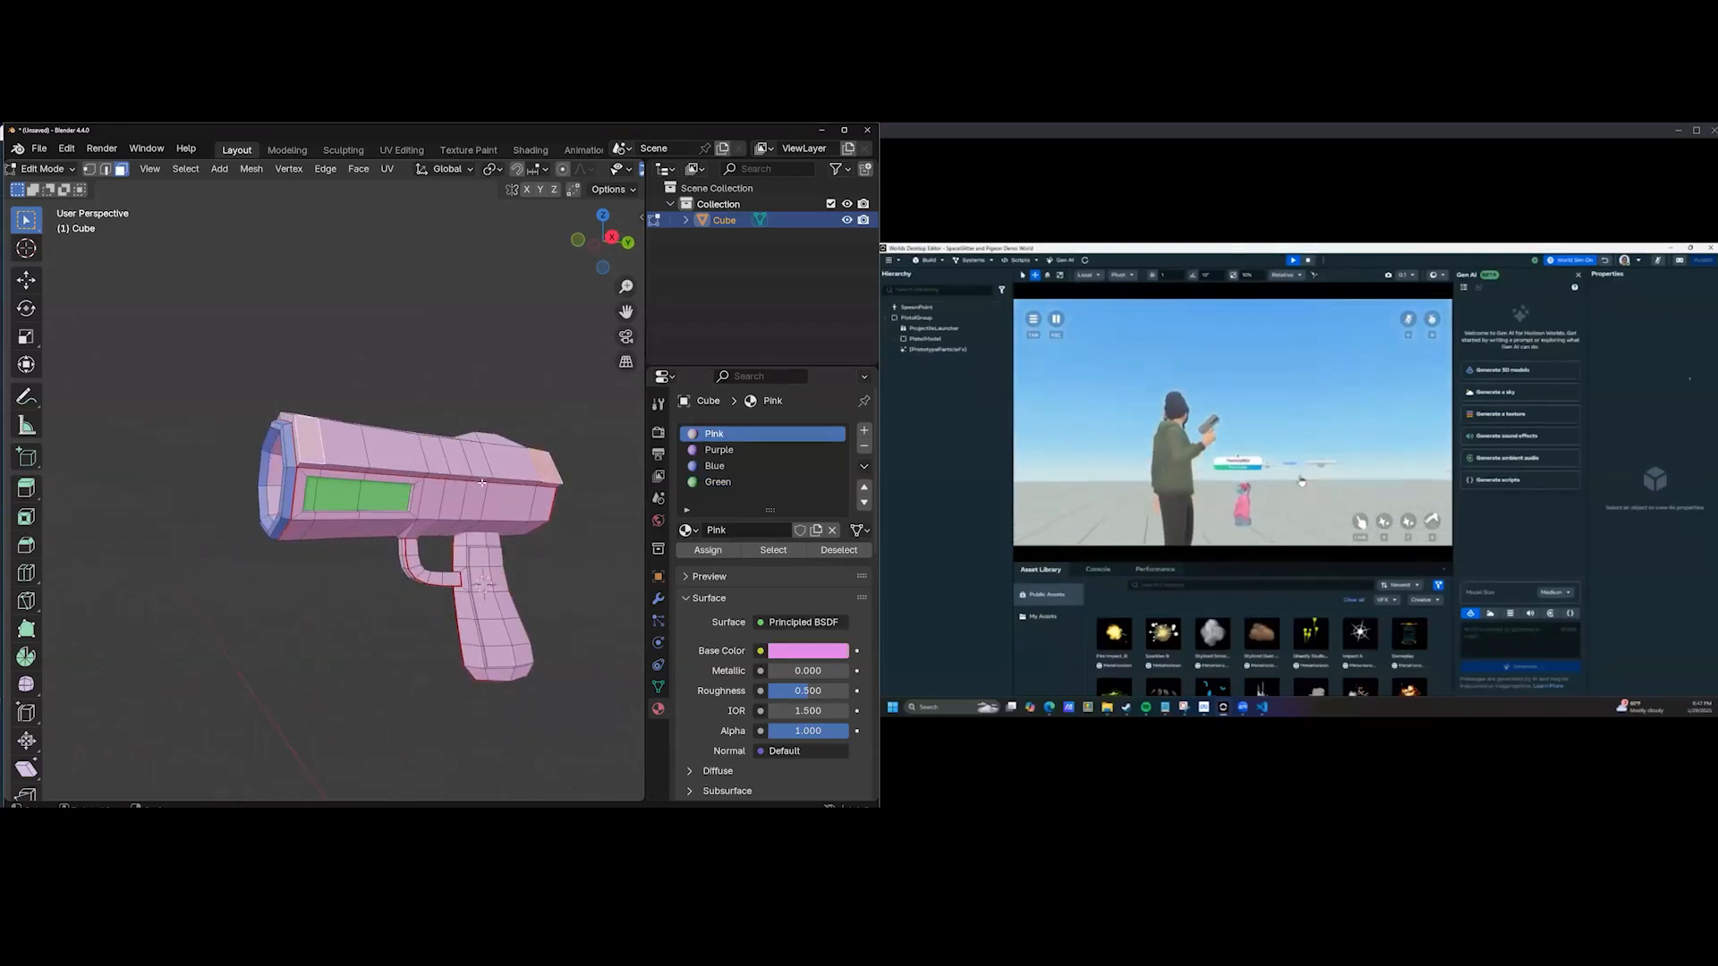
middle_drag(459, 506, 378, 513)
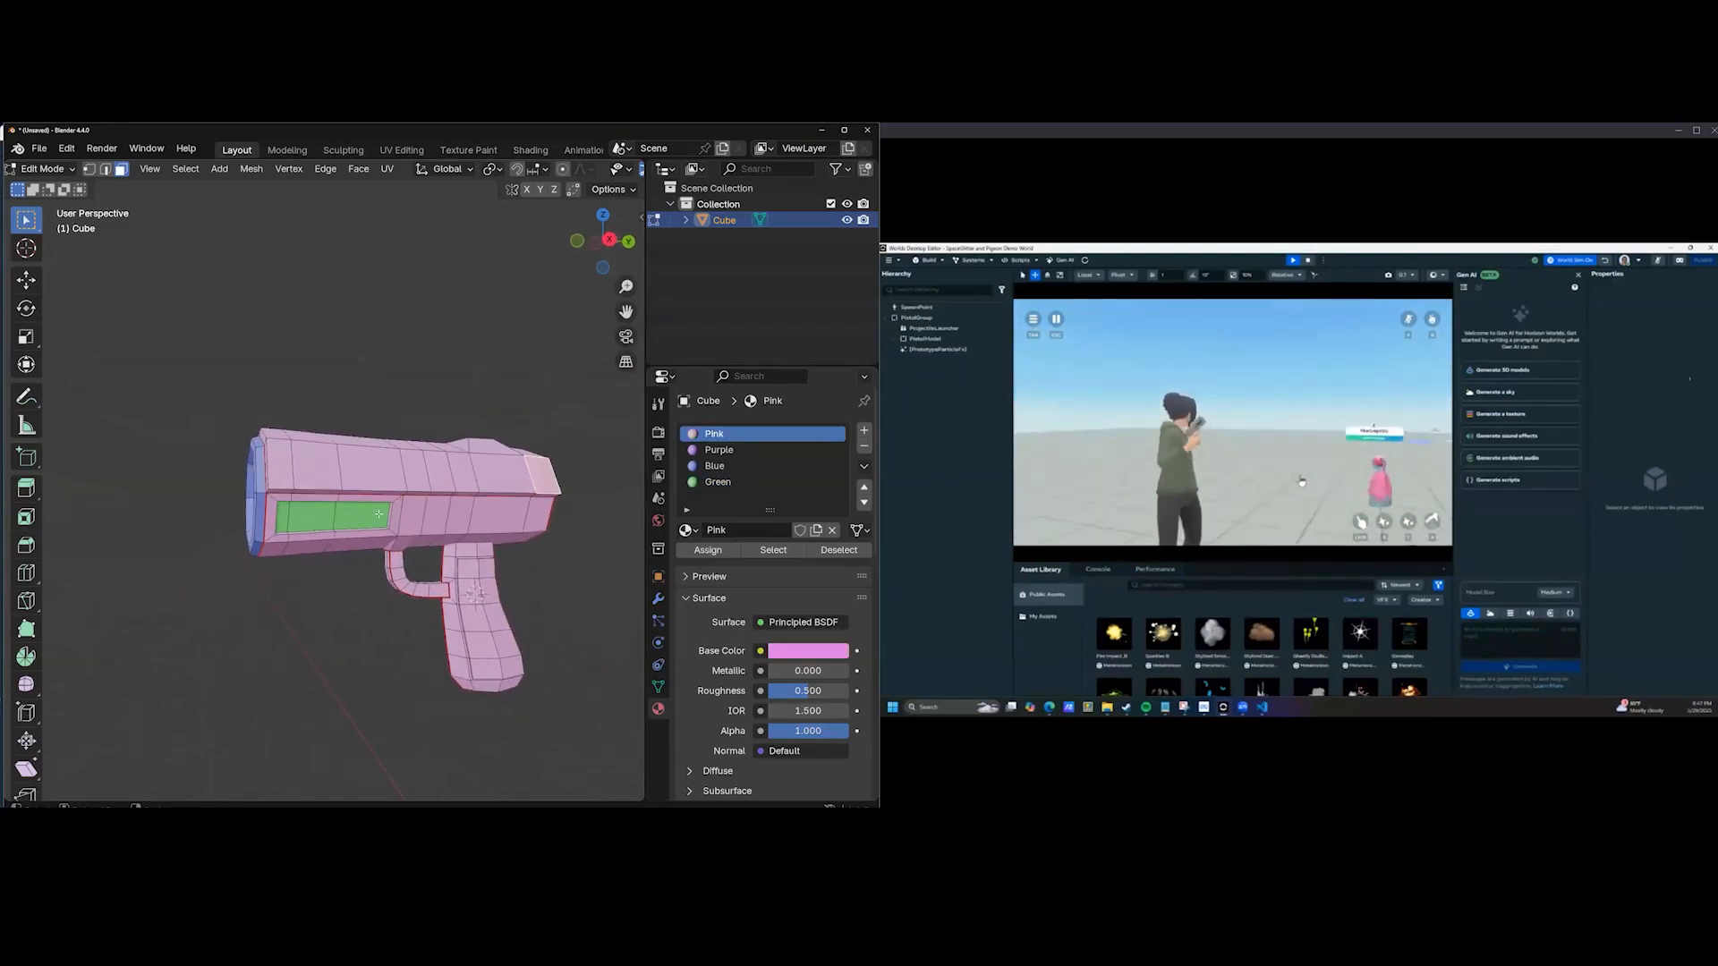
ctrl+click(312, 469)
middle_drag(311, 469, 447, 475)
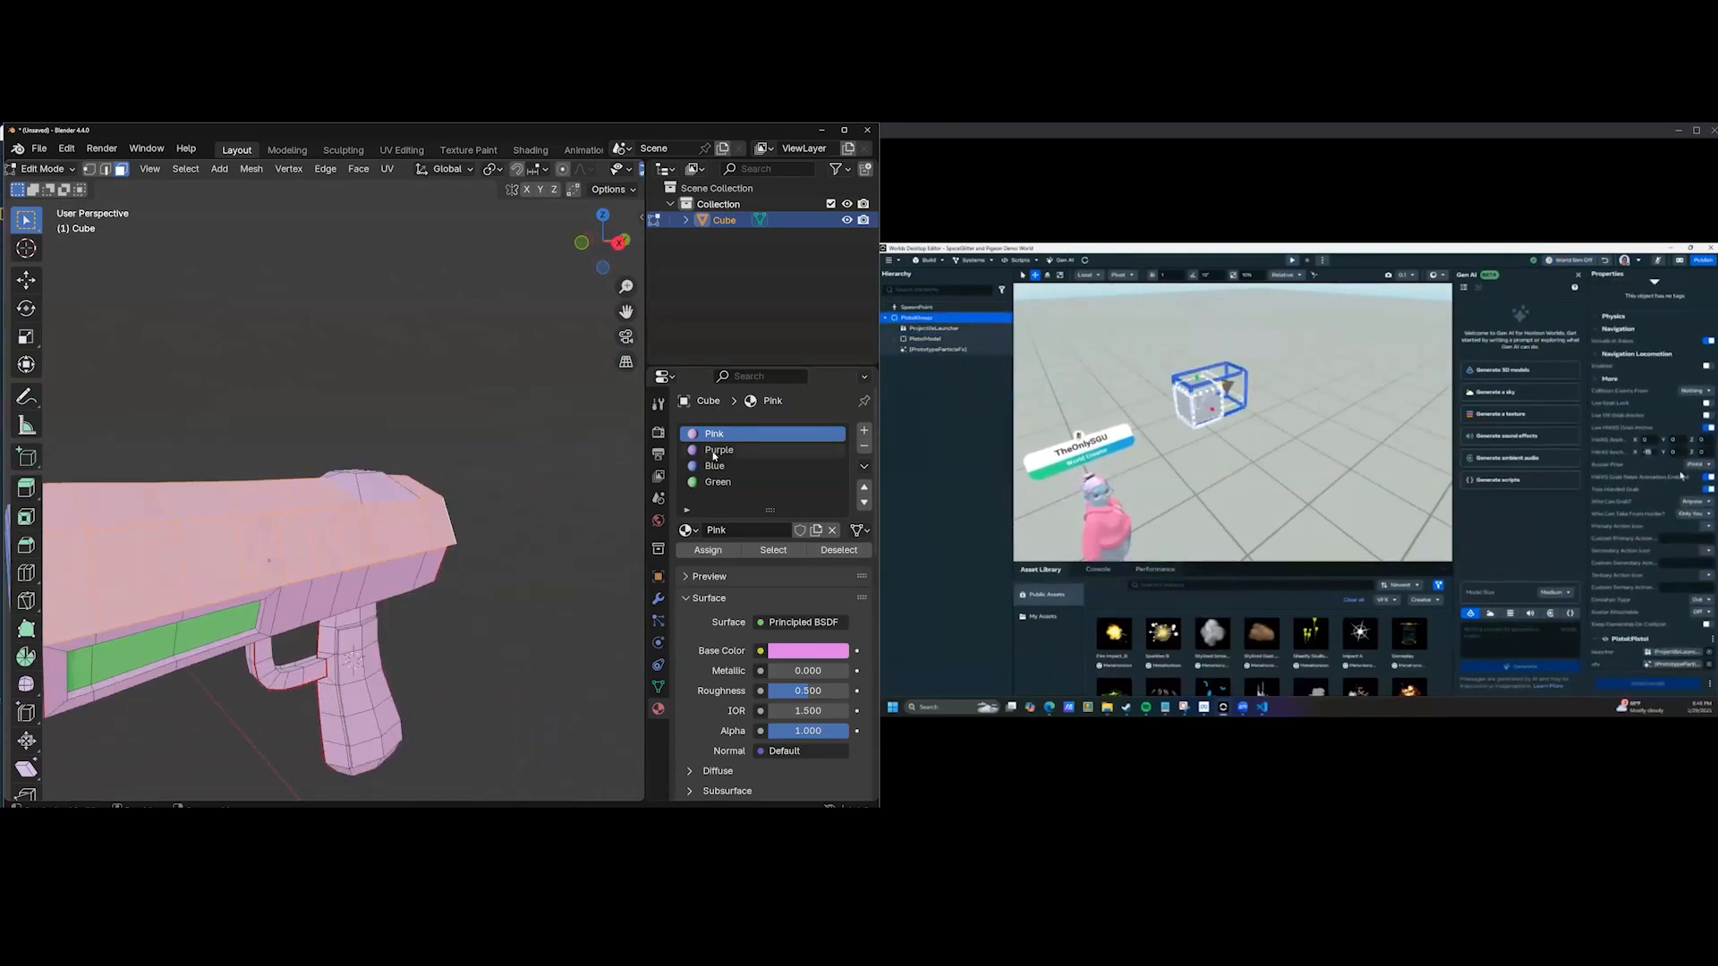
click(714, 452)
Select the four central faces on the rear end of the barrel and assign the Green material to them.
middle_drag(433, 532, 432, 420)
middle_drag(451, 502, 336, 462)
click(341, 454)
scroll(344, 447, up, 3)
shift+click(314, 431)
shift+click(313, 473)
shift+click(355, 472)
click(718, 483)
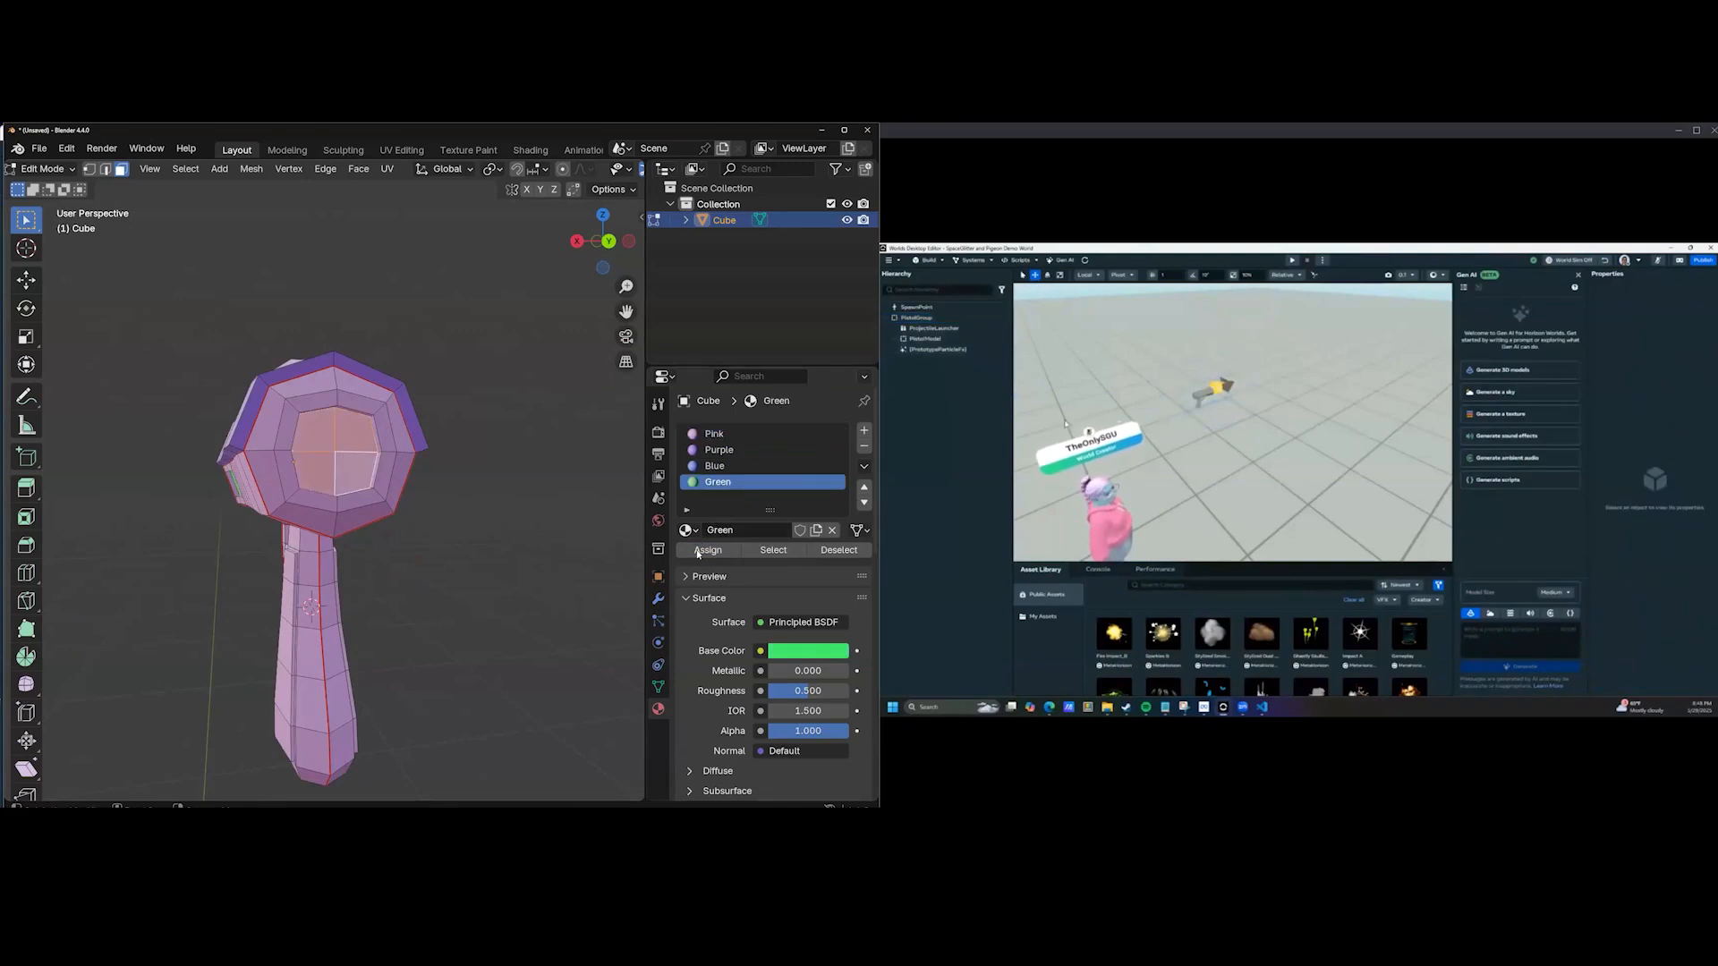
click(510, 557)
Select the inner columns of faces running down one side of the grip.
middle_drag(510, 557, 572, 573)
middle_drag(144, 627, 278, 398)
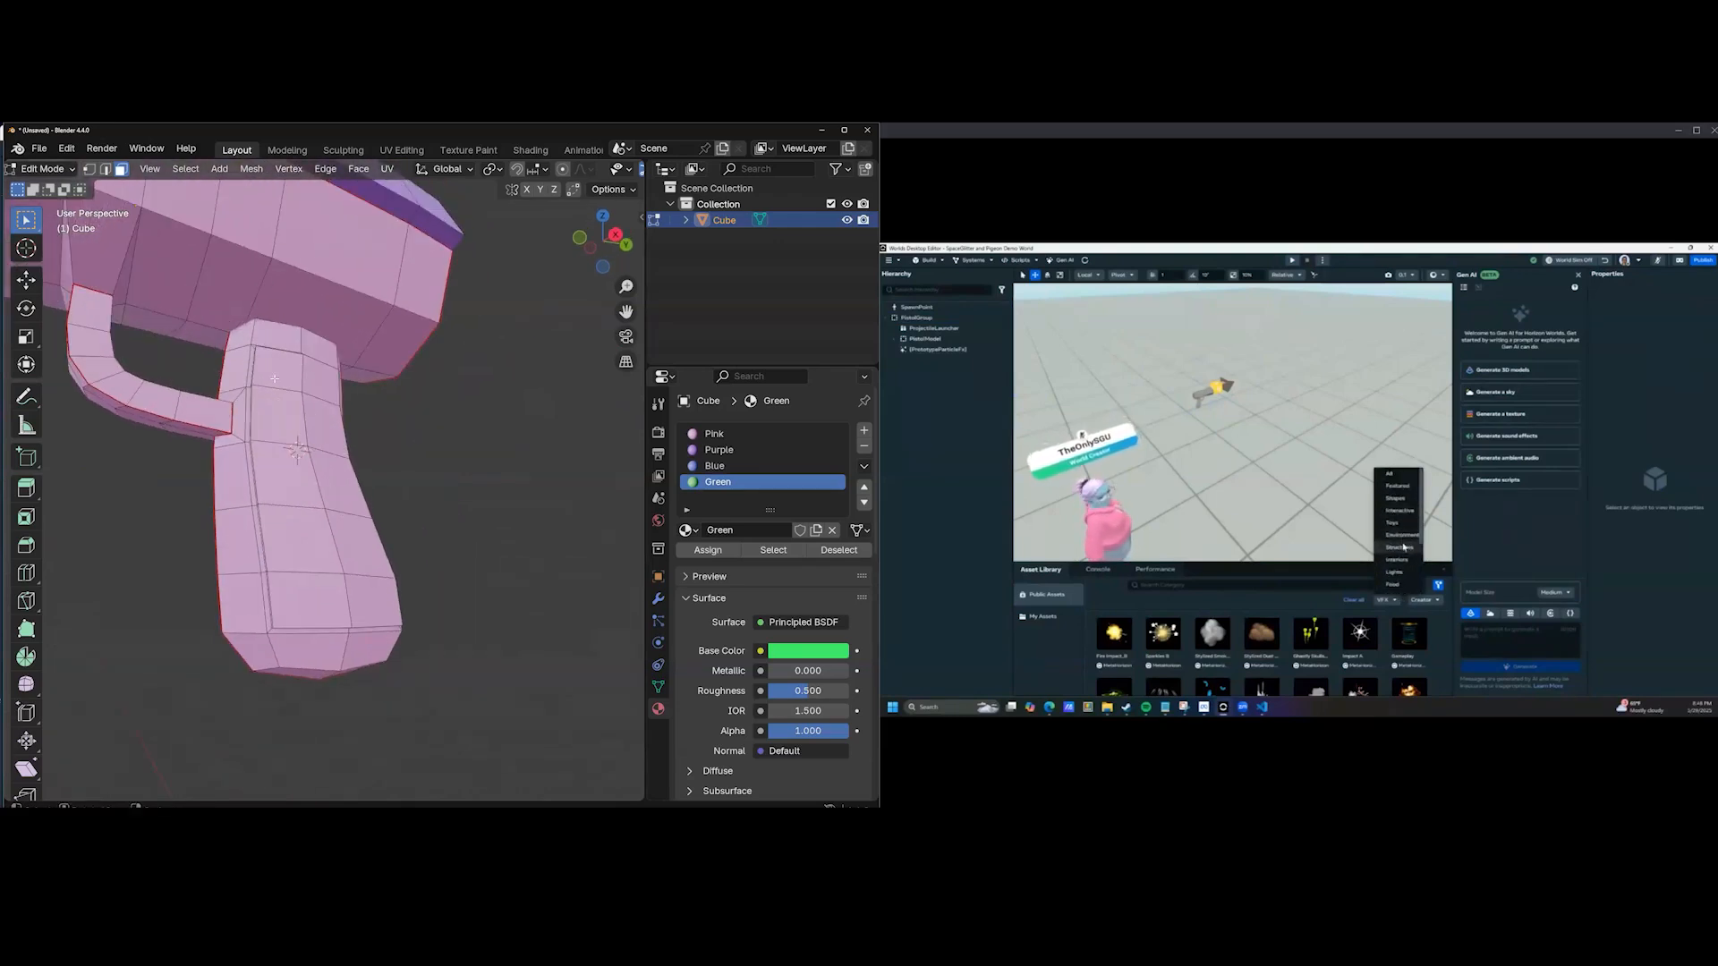
click(274, 378)
shift+click(326, 583)
middle_drag(326, 583, 284, 585)
shift+click(290, 583)
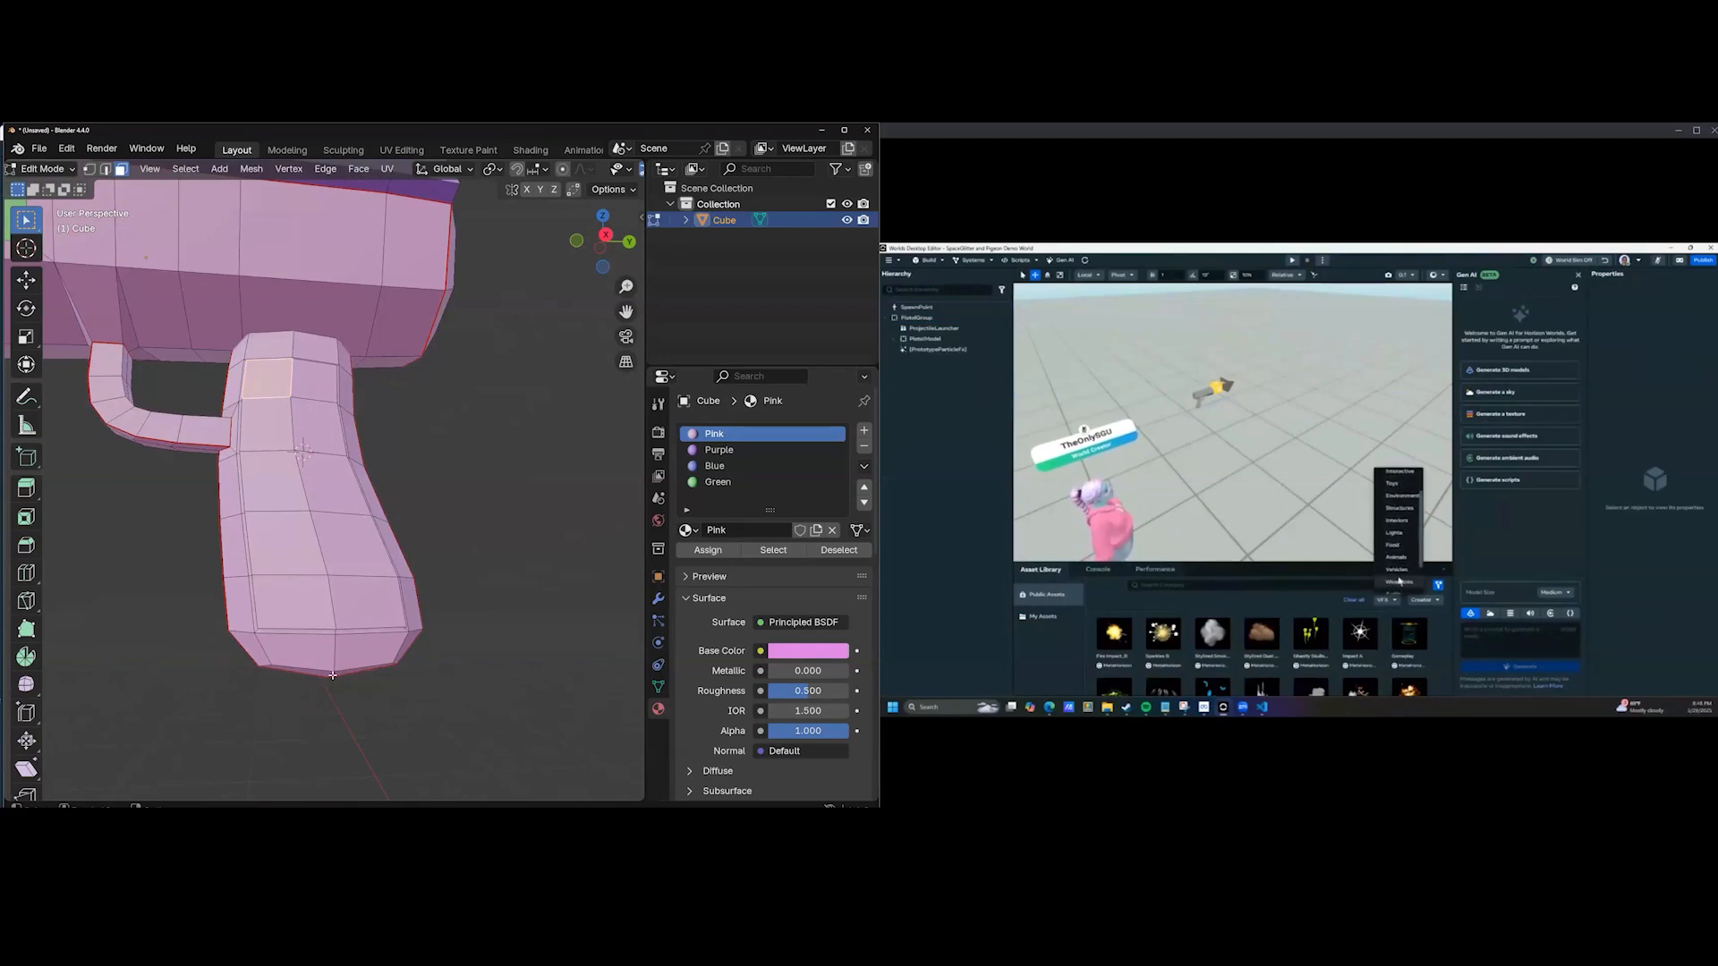
ctrl+click(295, 607)
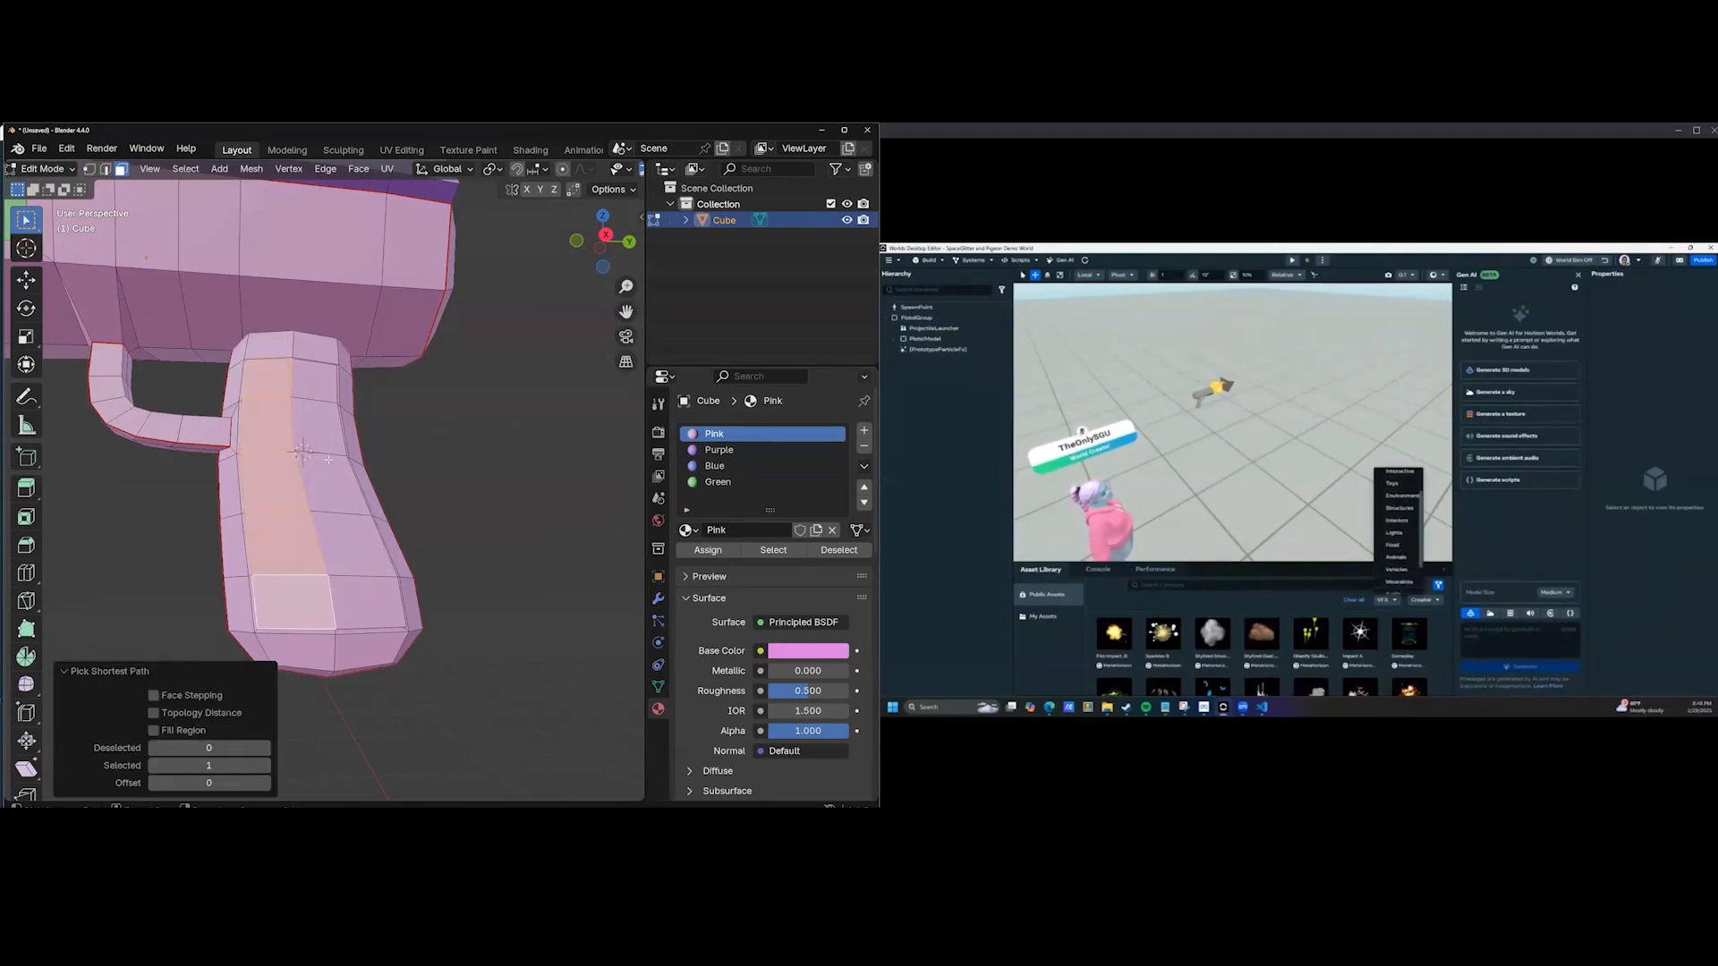
ctrl+click(365, 601)
middle_drag(339, 477, 339, 530)
alt+shift+click(340, 528)
Add the matching faces on the grip's opposite side to the selection and assign the Blue material to them.
middle_drag(552, 572, 328, 606)
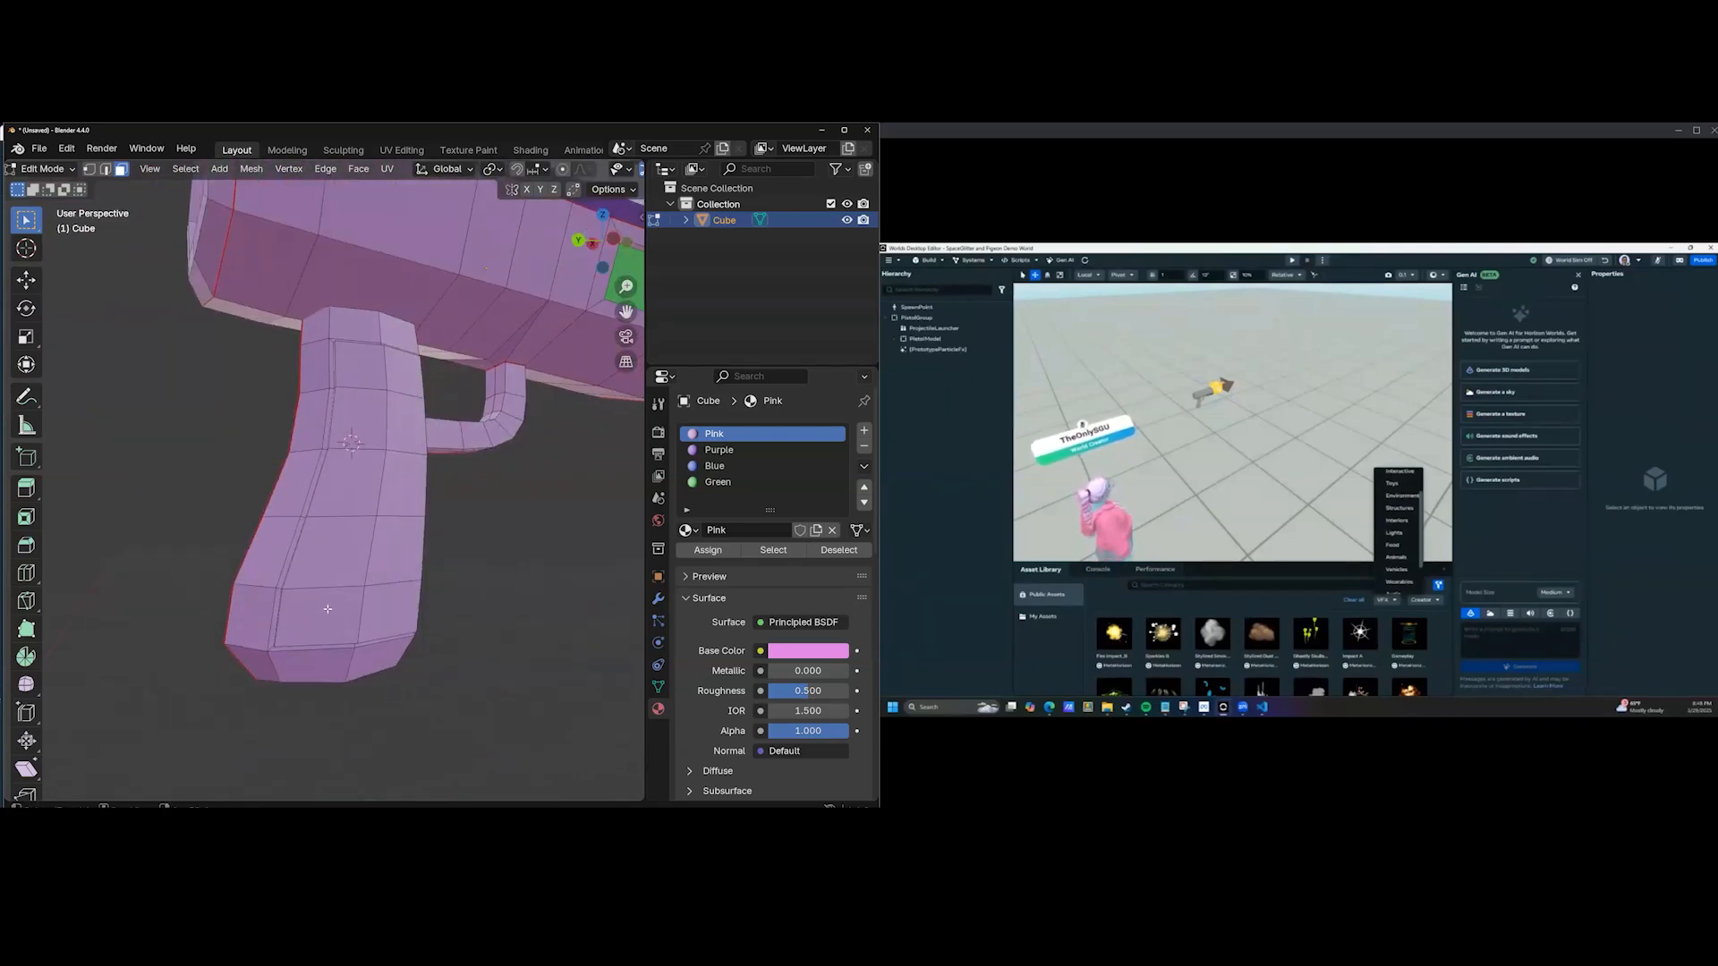
ctrl+click(355, 374)
middle_drag(354, 374, 486, 502)
alt+shift+click(284, 567)
middle_drag(293, 470, 378, 548)
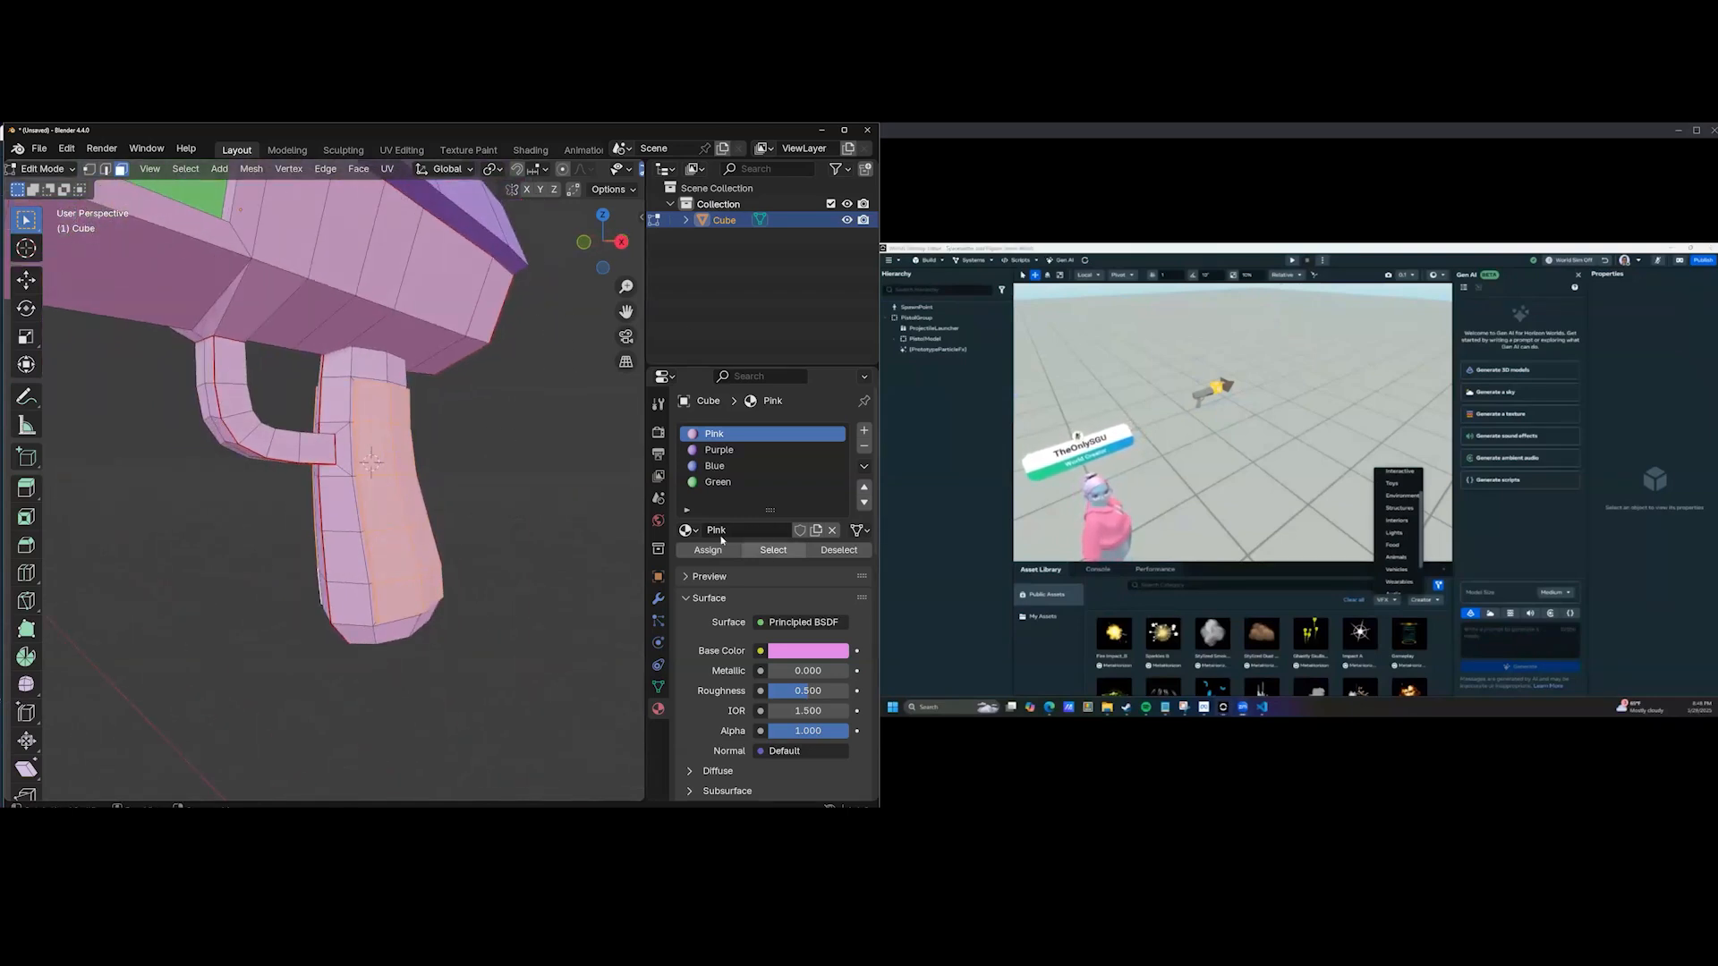
middle_drag(570, 469, 663, 475)
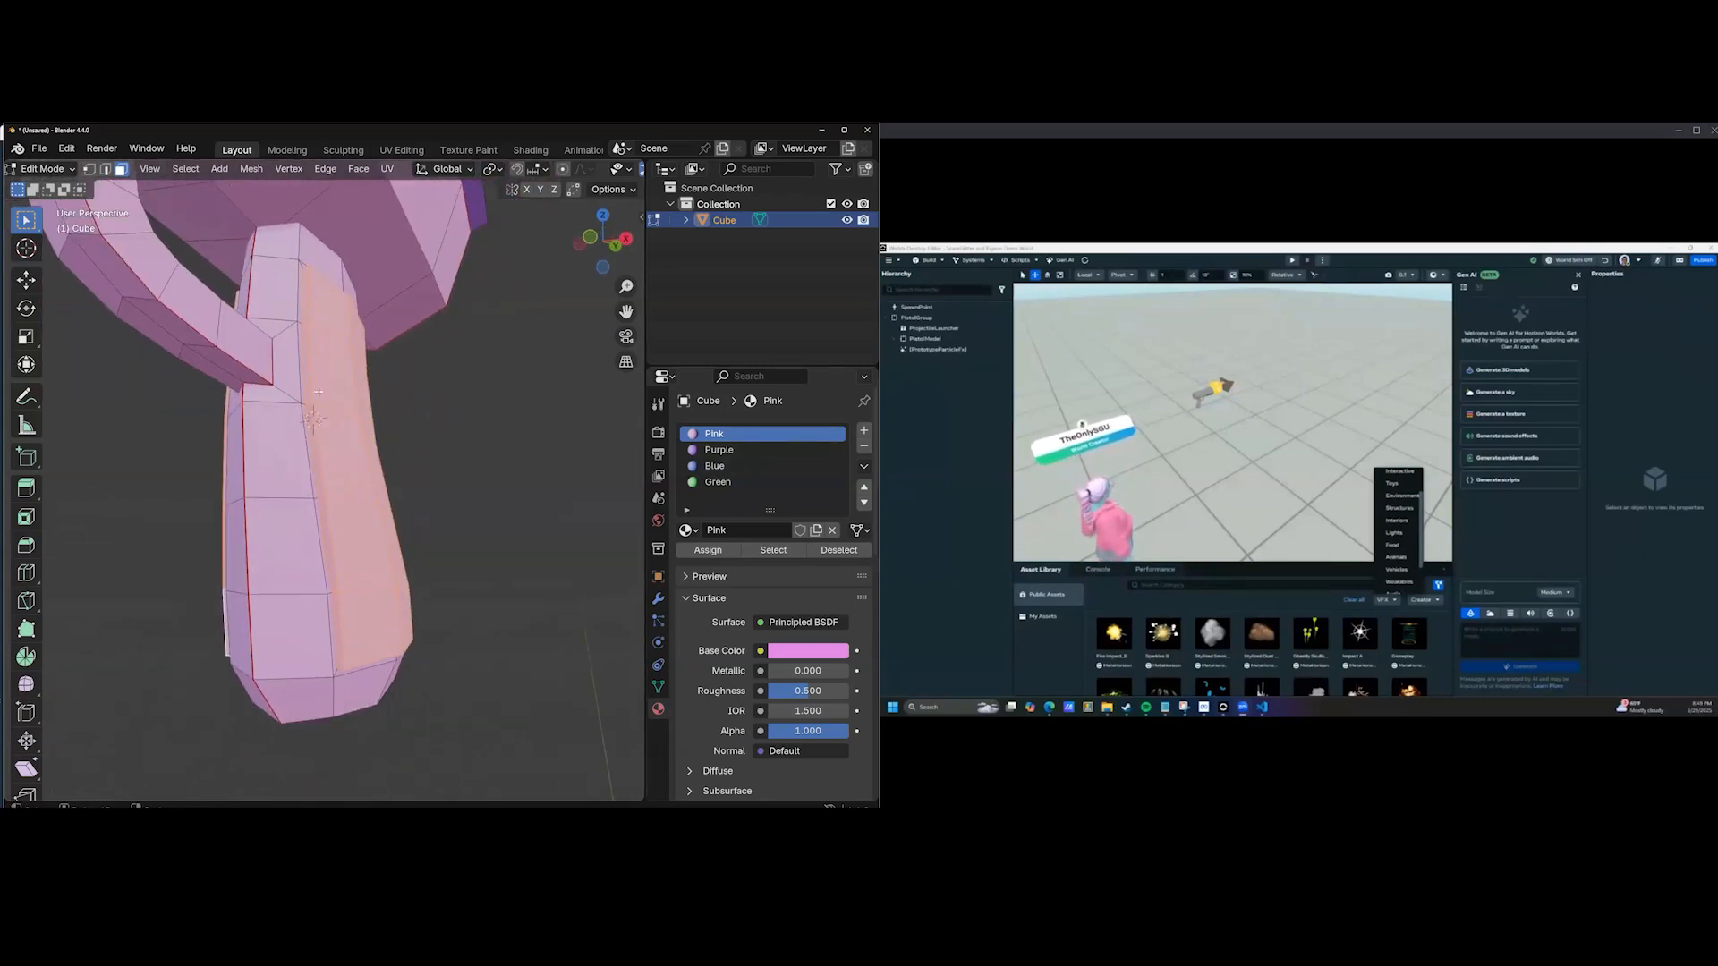
scroll(317, 391, down, 3)
middle_drag(253, 364, 240, 373)
click(714, 466)
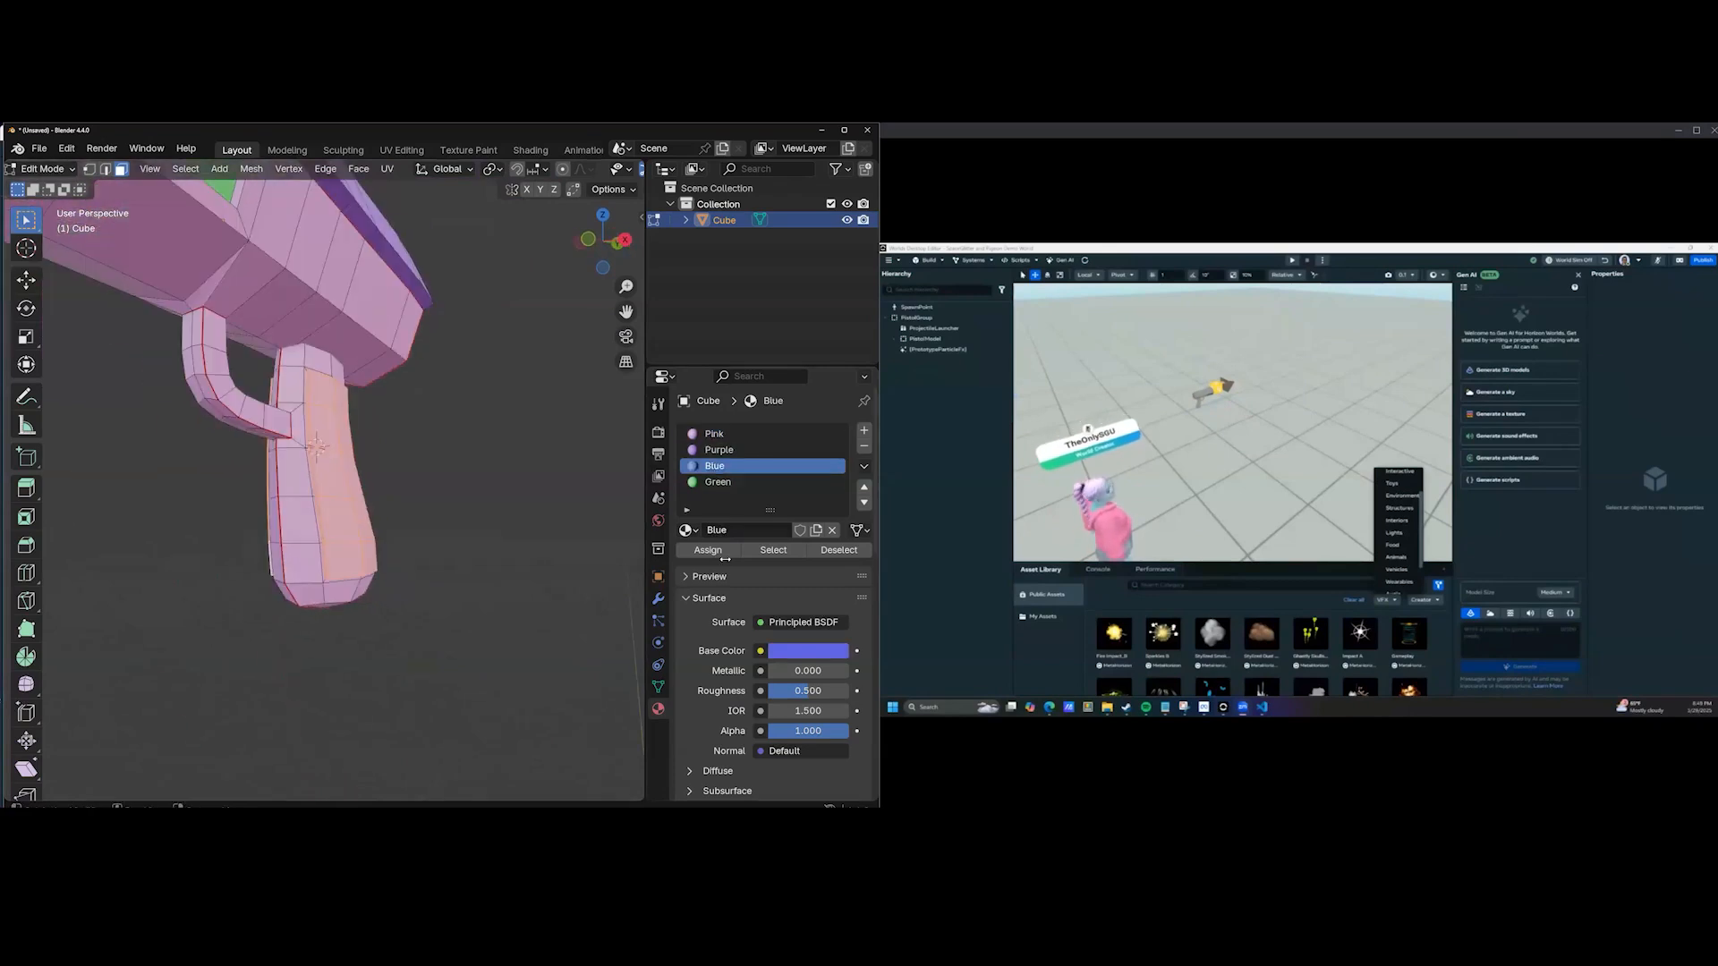
click(706, 549)
Inset the two top faces of the bump at the rear of the barrel by about 0.0026 m.
scroll(495, 510, down, 3)
middle_drag(494, 510, 475, 466)
scroll(475, 467, up, 3)
middle_drag(447, 394, 398, 496)
click(714, 433)
click(275, 466)
shift+click(260, 488)
scroll(366, 483, up, 2)
key(i)
click(474, 608)
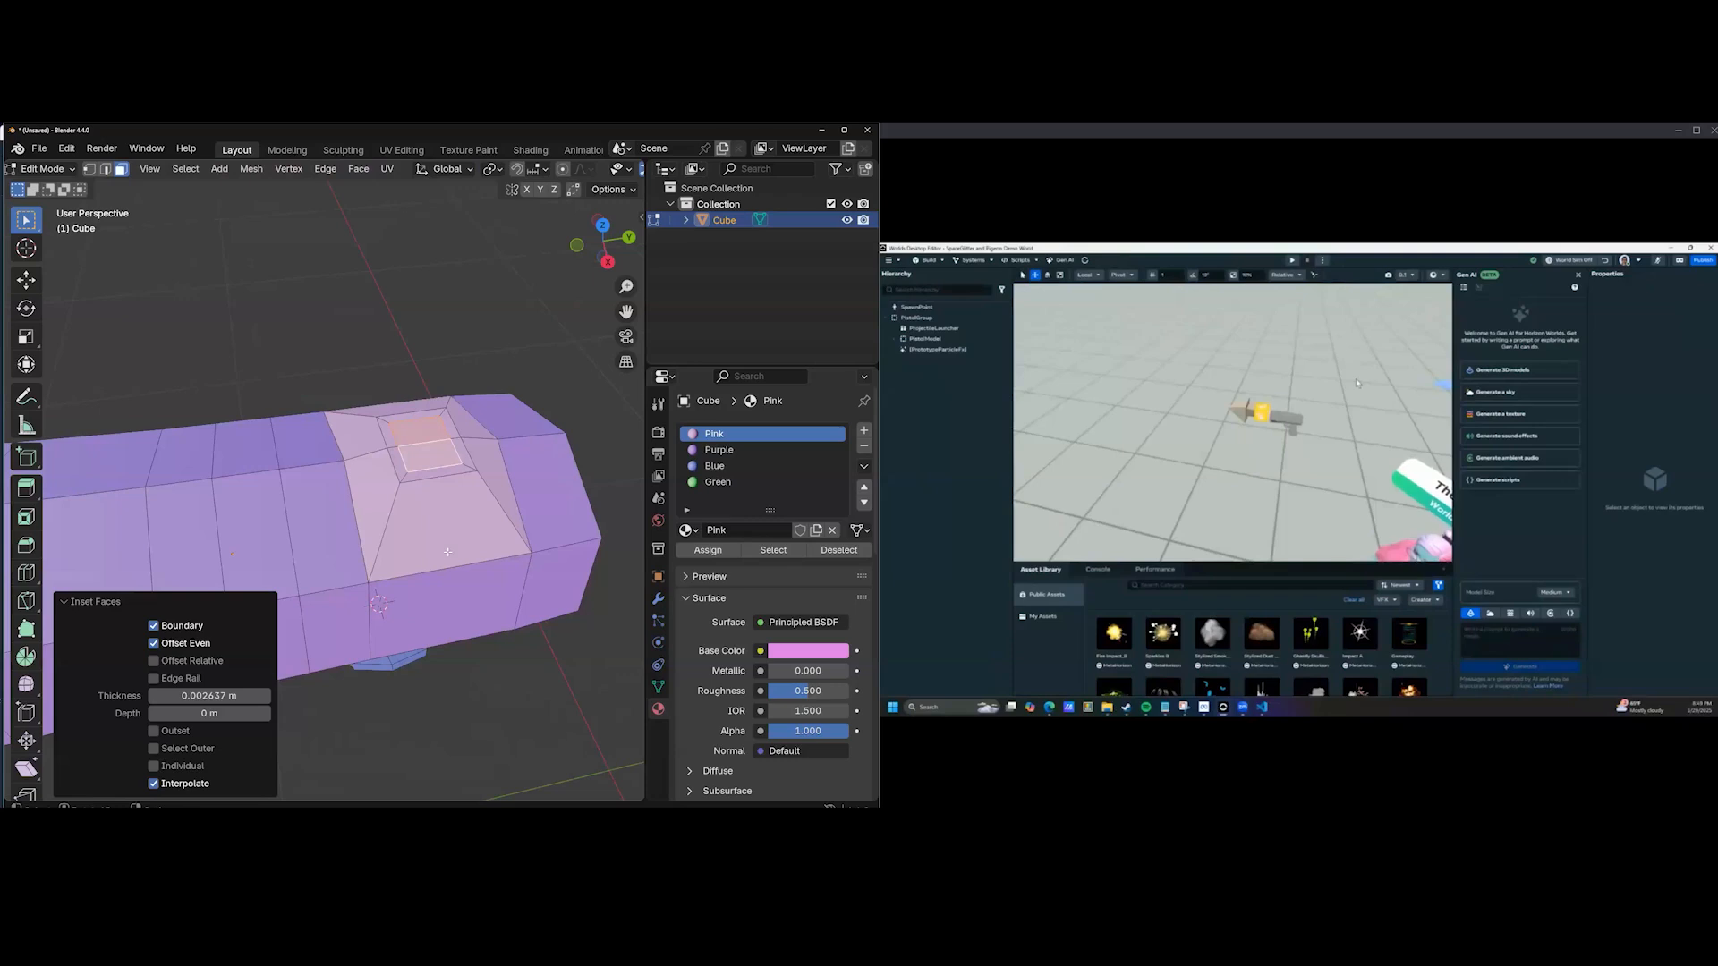
Raise the inset faces of the rear bump along Z and select the loop of faces around them.
key(g)
key(z)
click(497, 534)
middle_drag(497, 533, 436, 494)
alt+shift+click(341, 362)
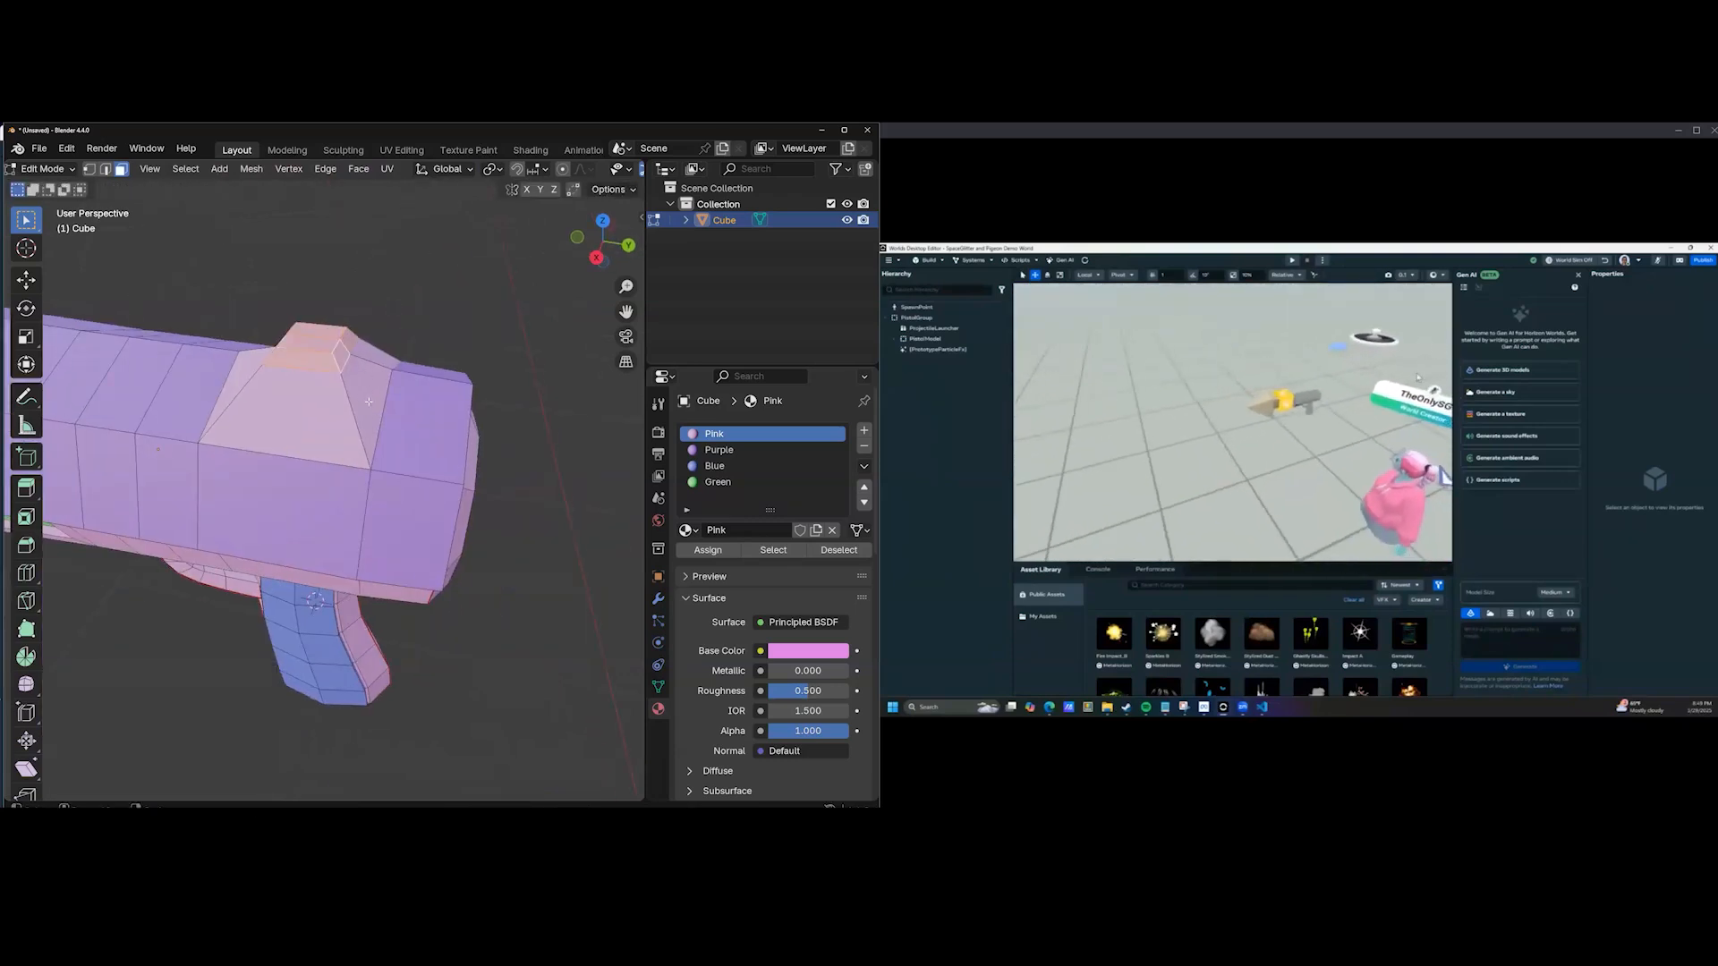
Assign the Green material to the selected faces on top of the barrel's rear bump and check the whole pistol's coloring.
middle_drag(369, 402, 429, 420)
click(717, 481)
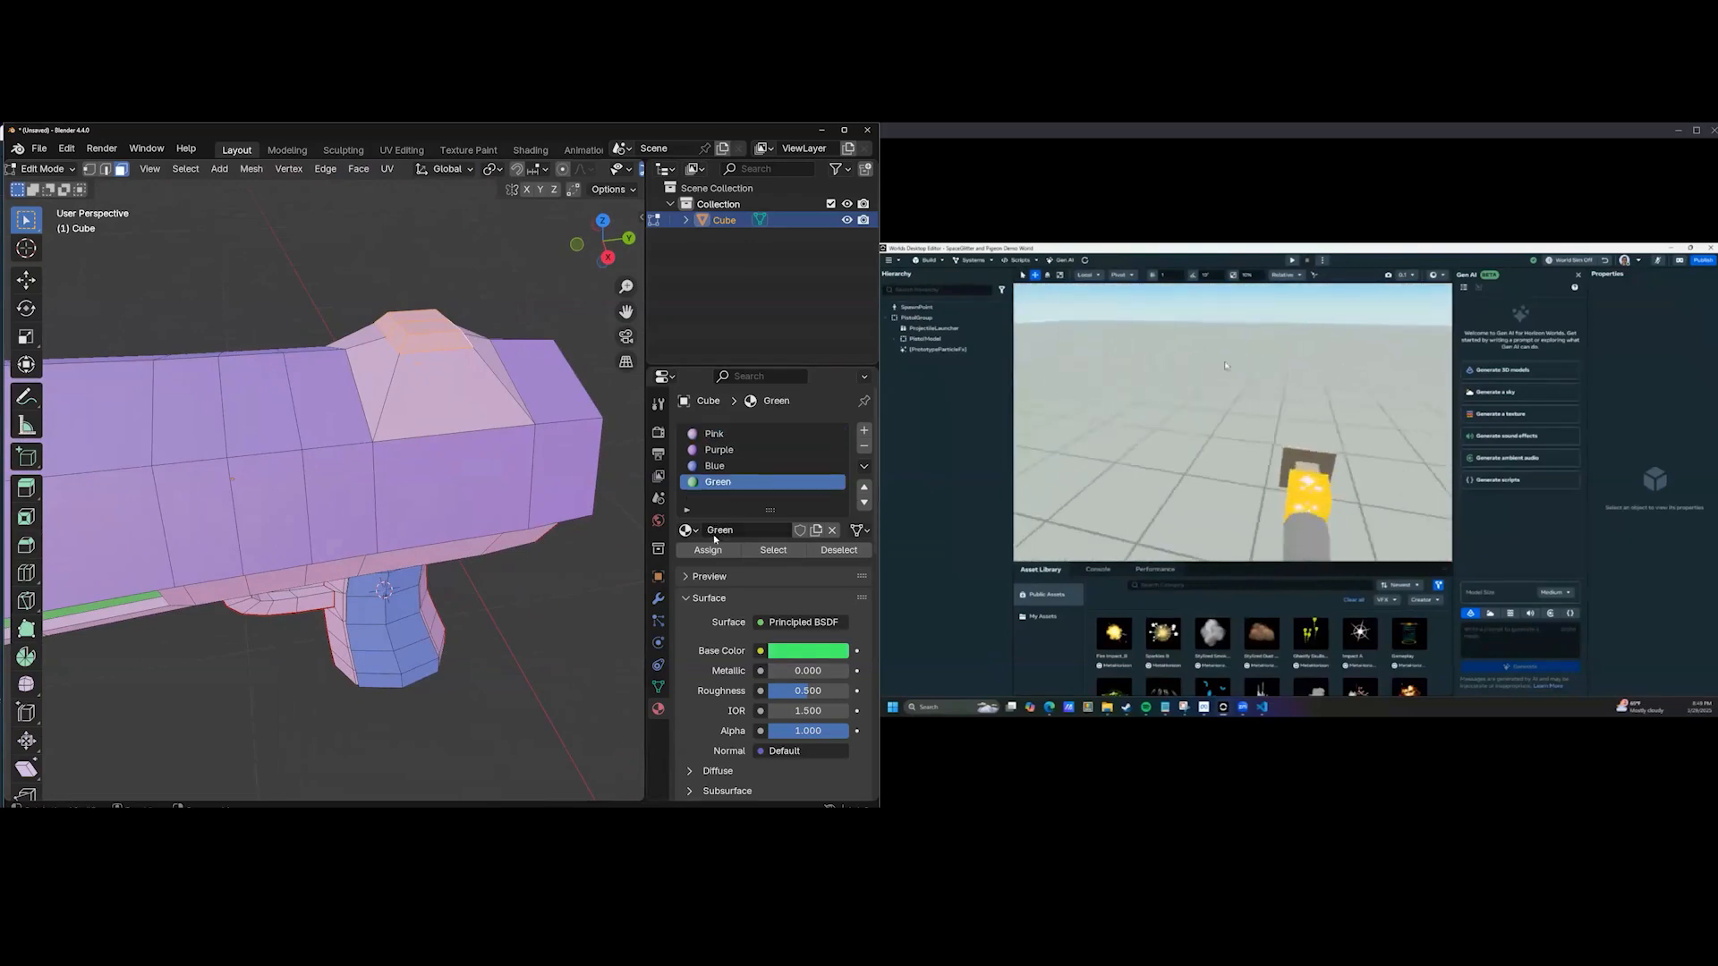
click(713, 548)
scroll(467, 515, down, 7)
middle_drag(285, 556, 433, 502)
scroll(433, 502, up, 3)
middle_drag(423, 437, 440, 440)
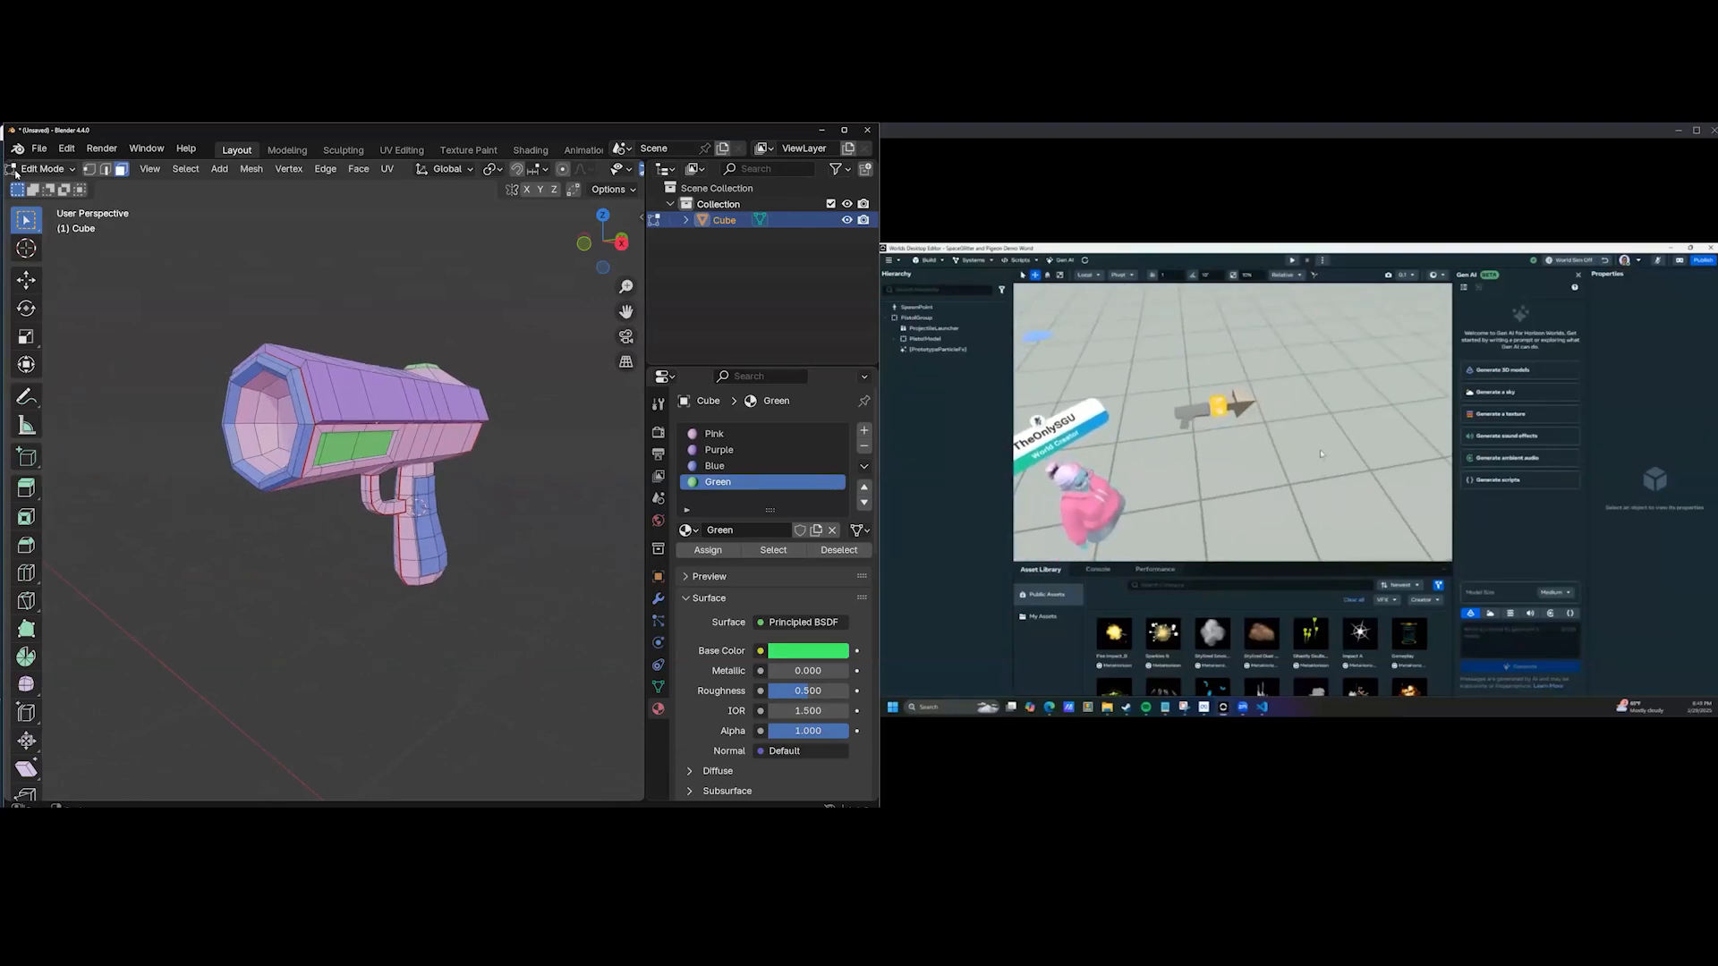
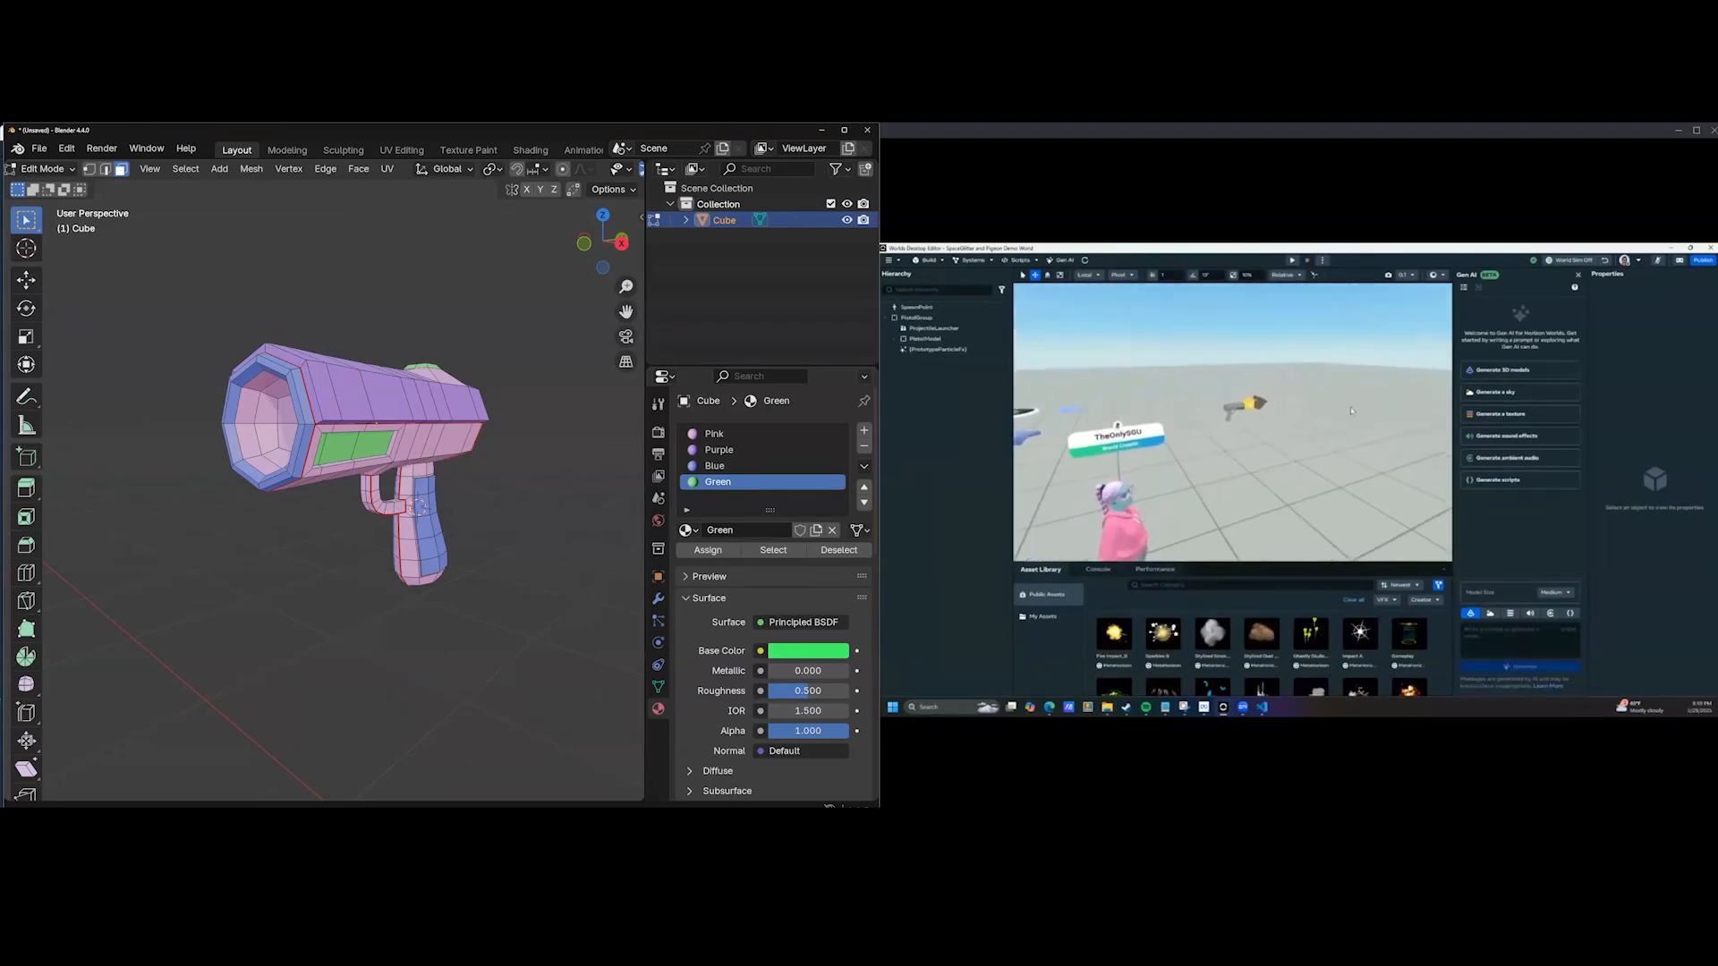
middle_drag(537, 537, 524, 539)
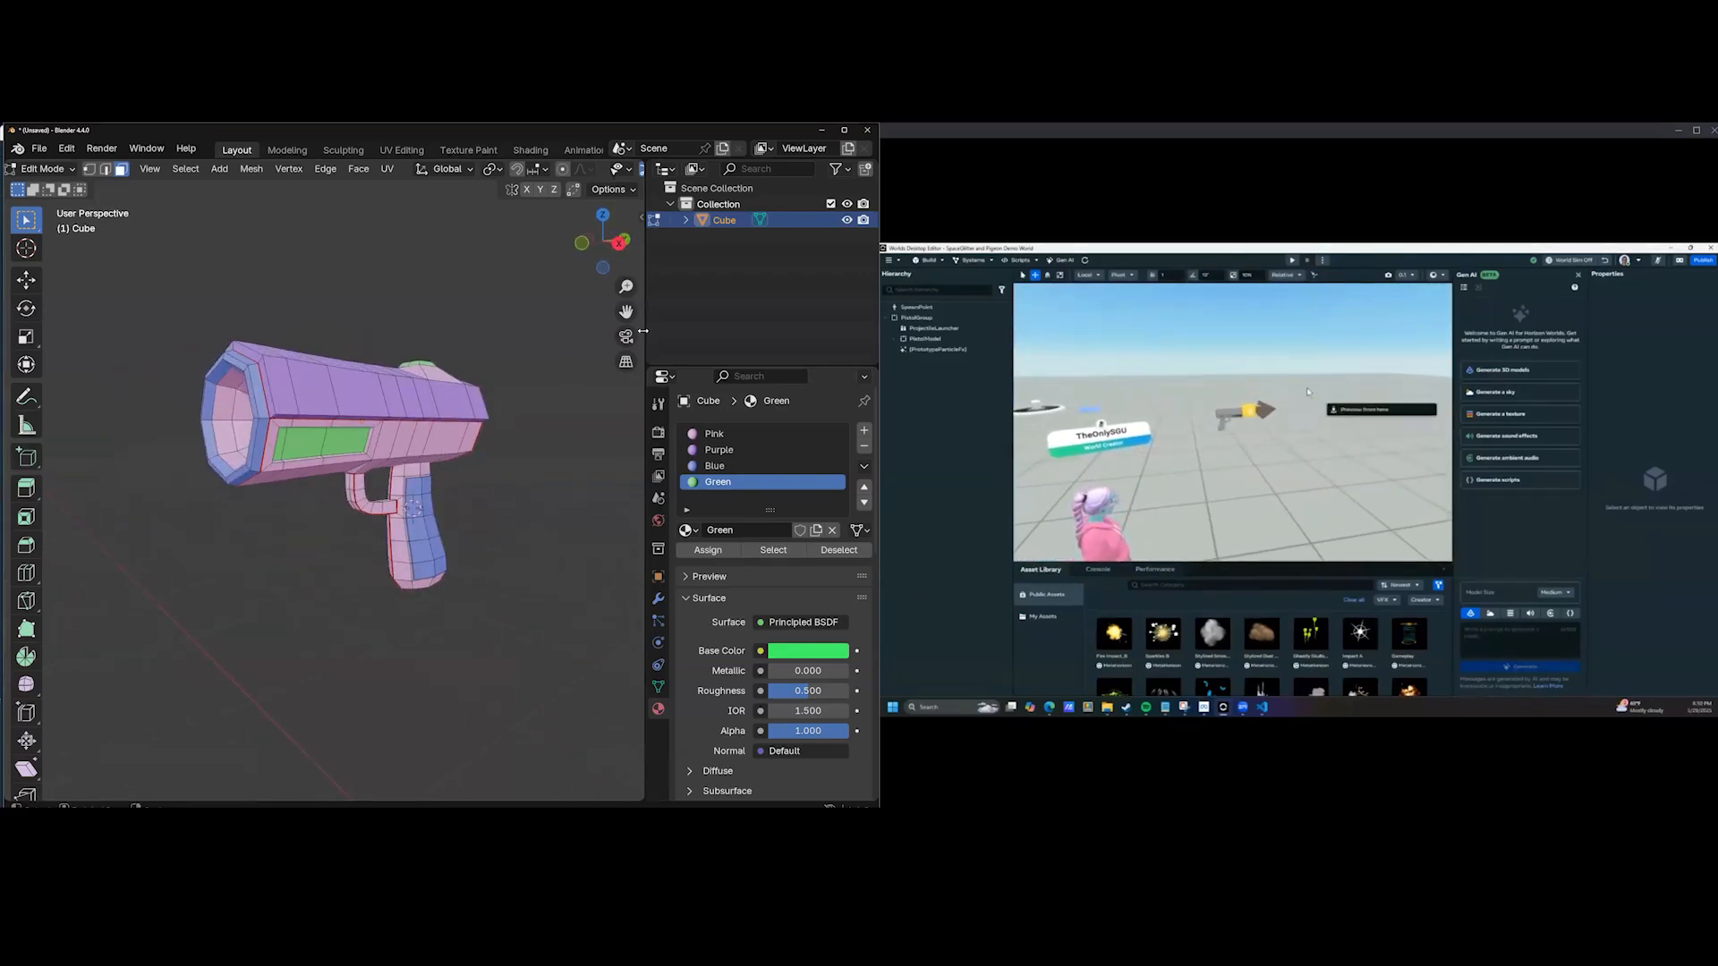
Split the 3D viewport vertically into two side-by-side areas of similar width and fit the pistol in both views.
drag(643, 161, 248, 255)
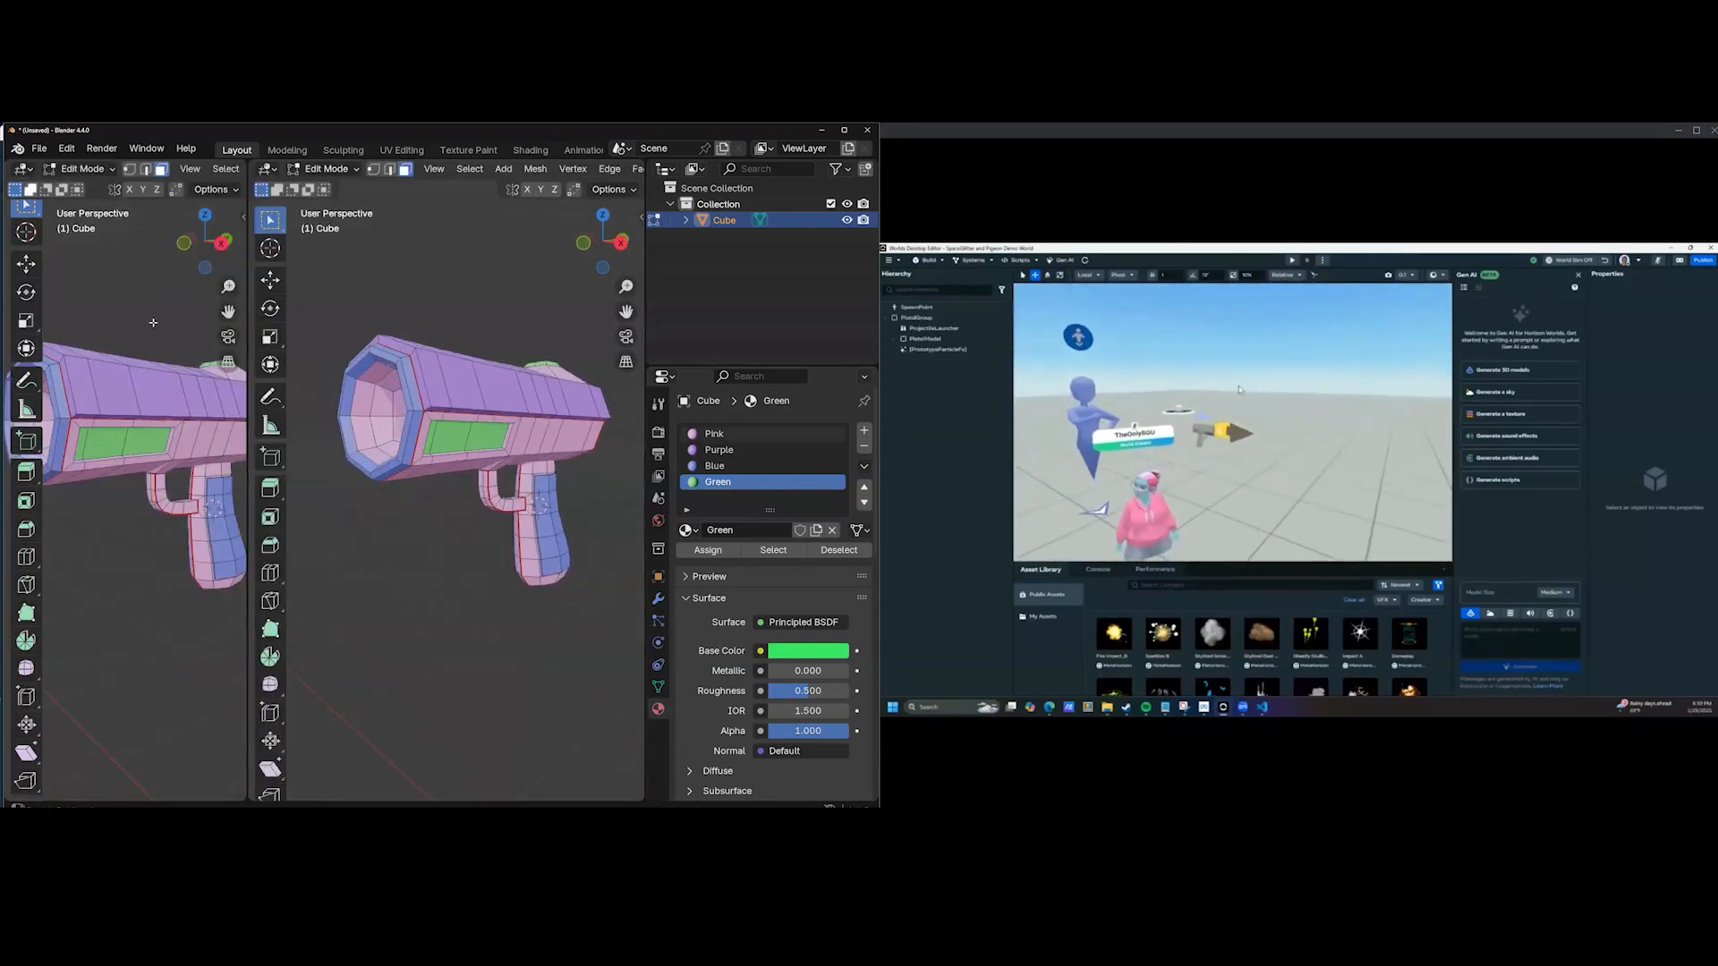
scroll(153, 322, down, 3)
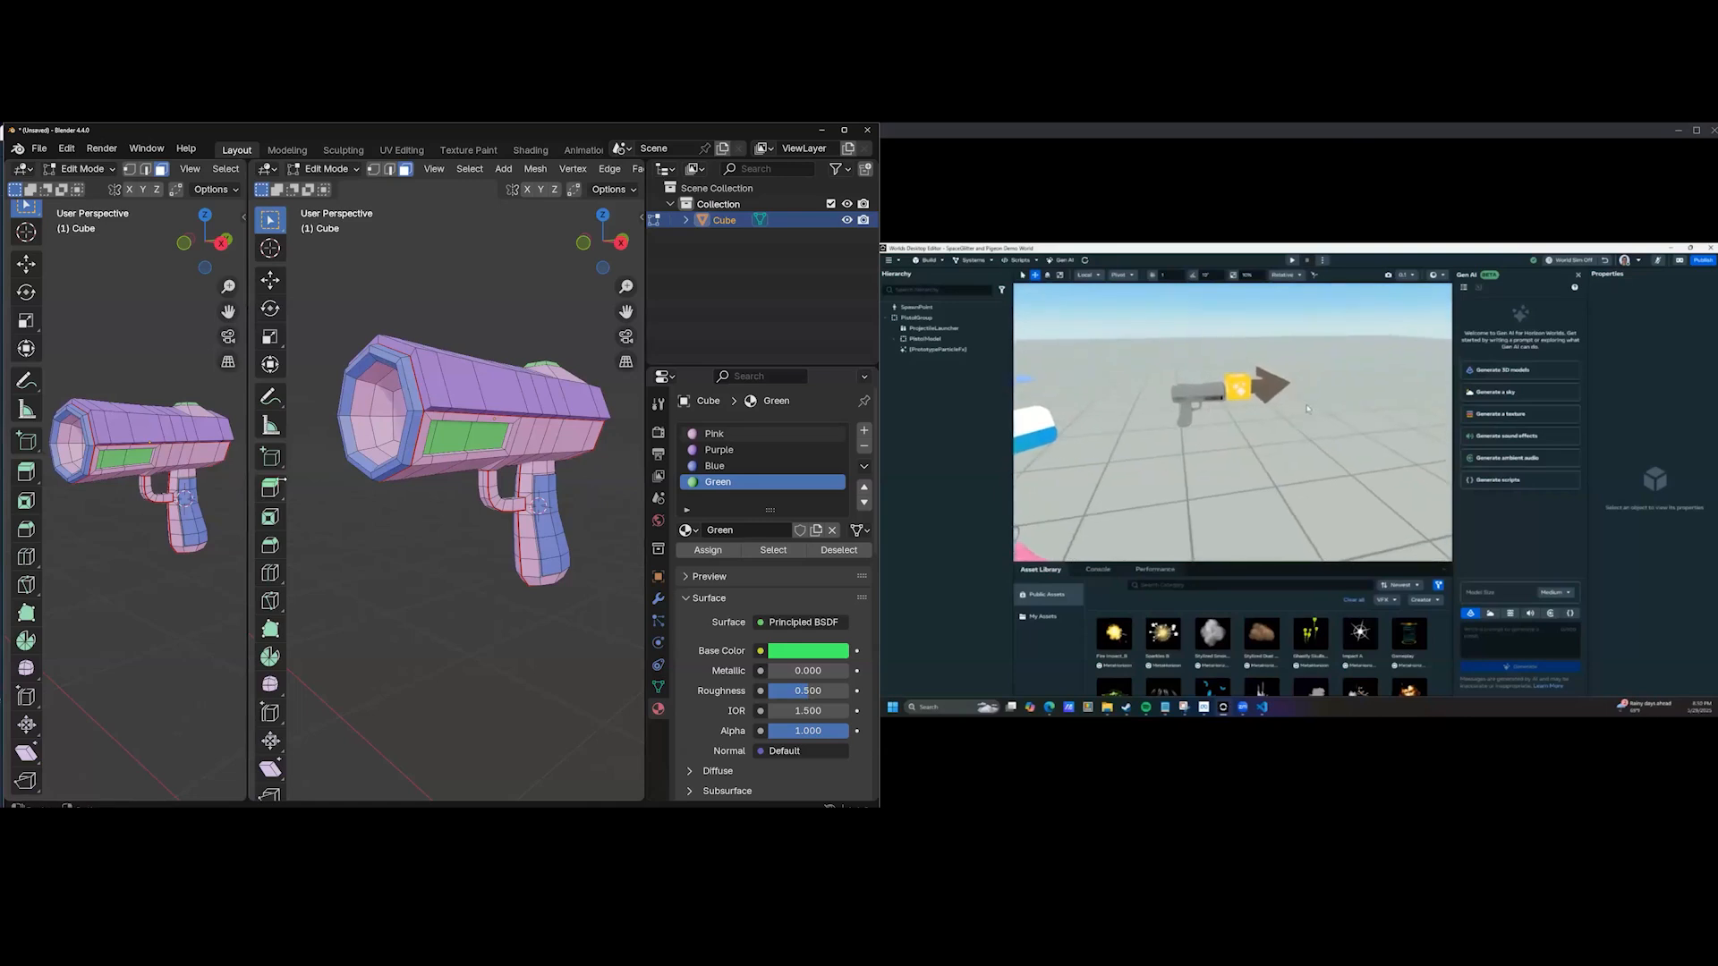
drag(248, 516, 307, 517)
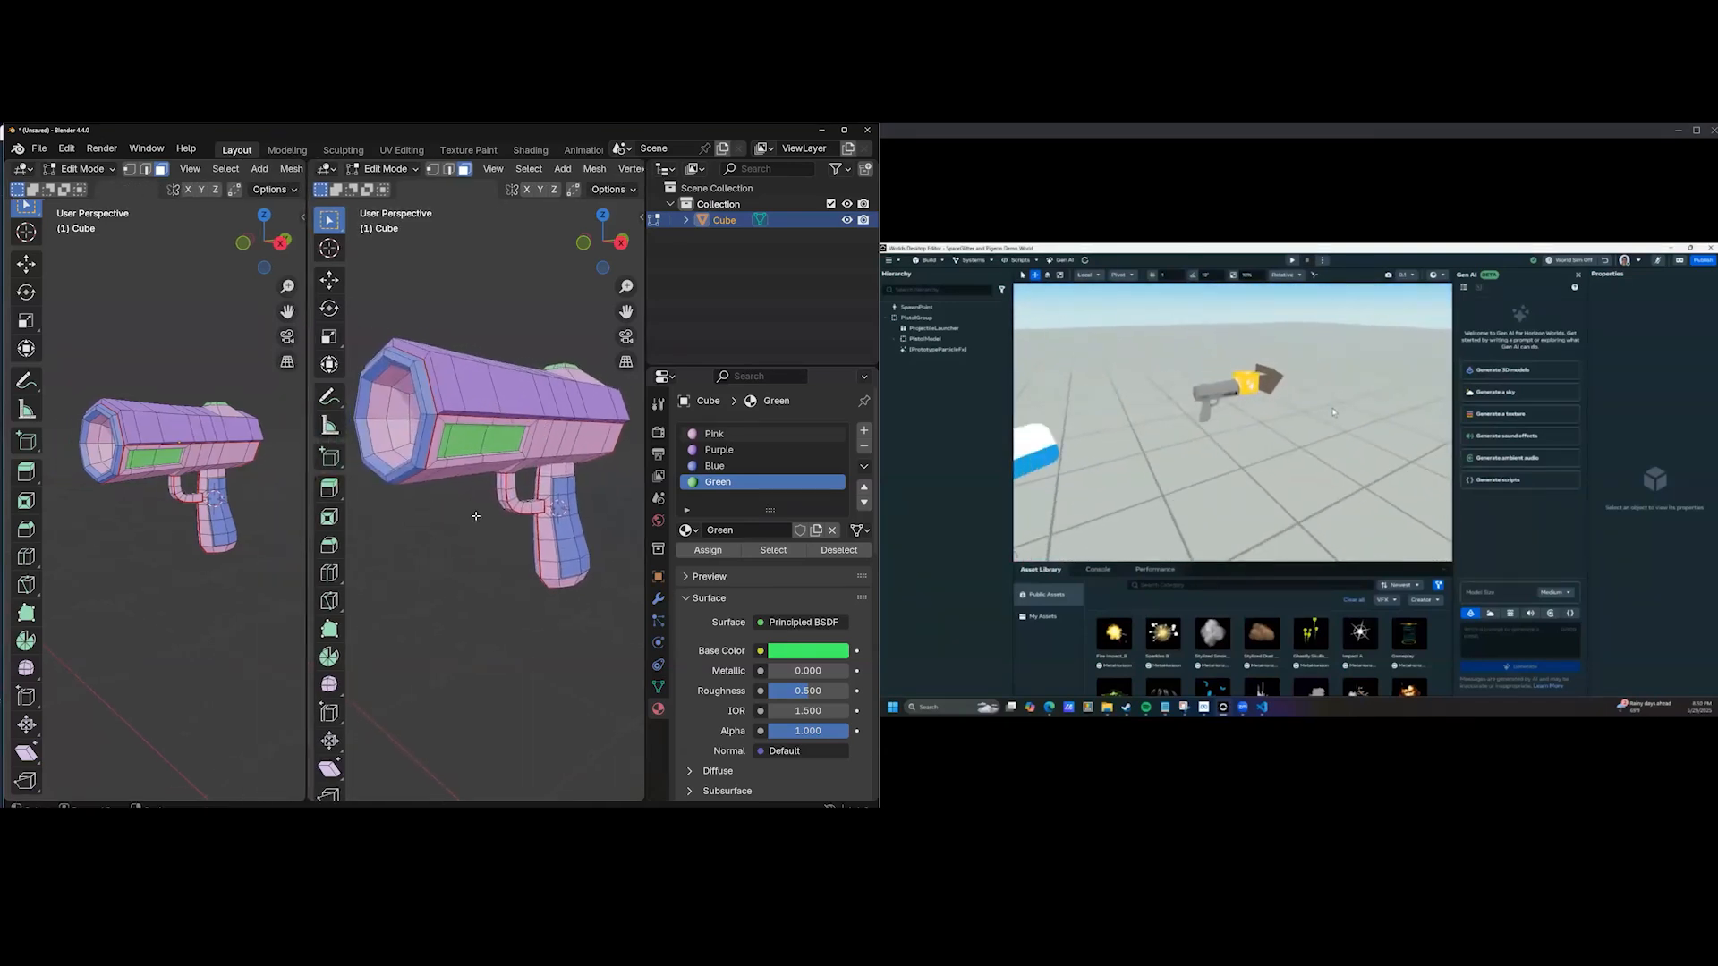
scroll(476, 516, down, 4)
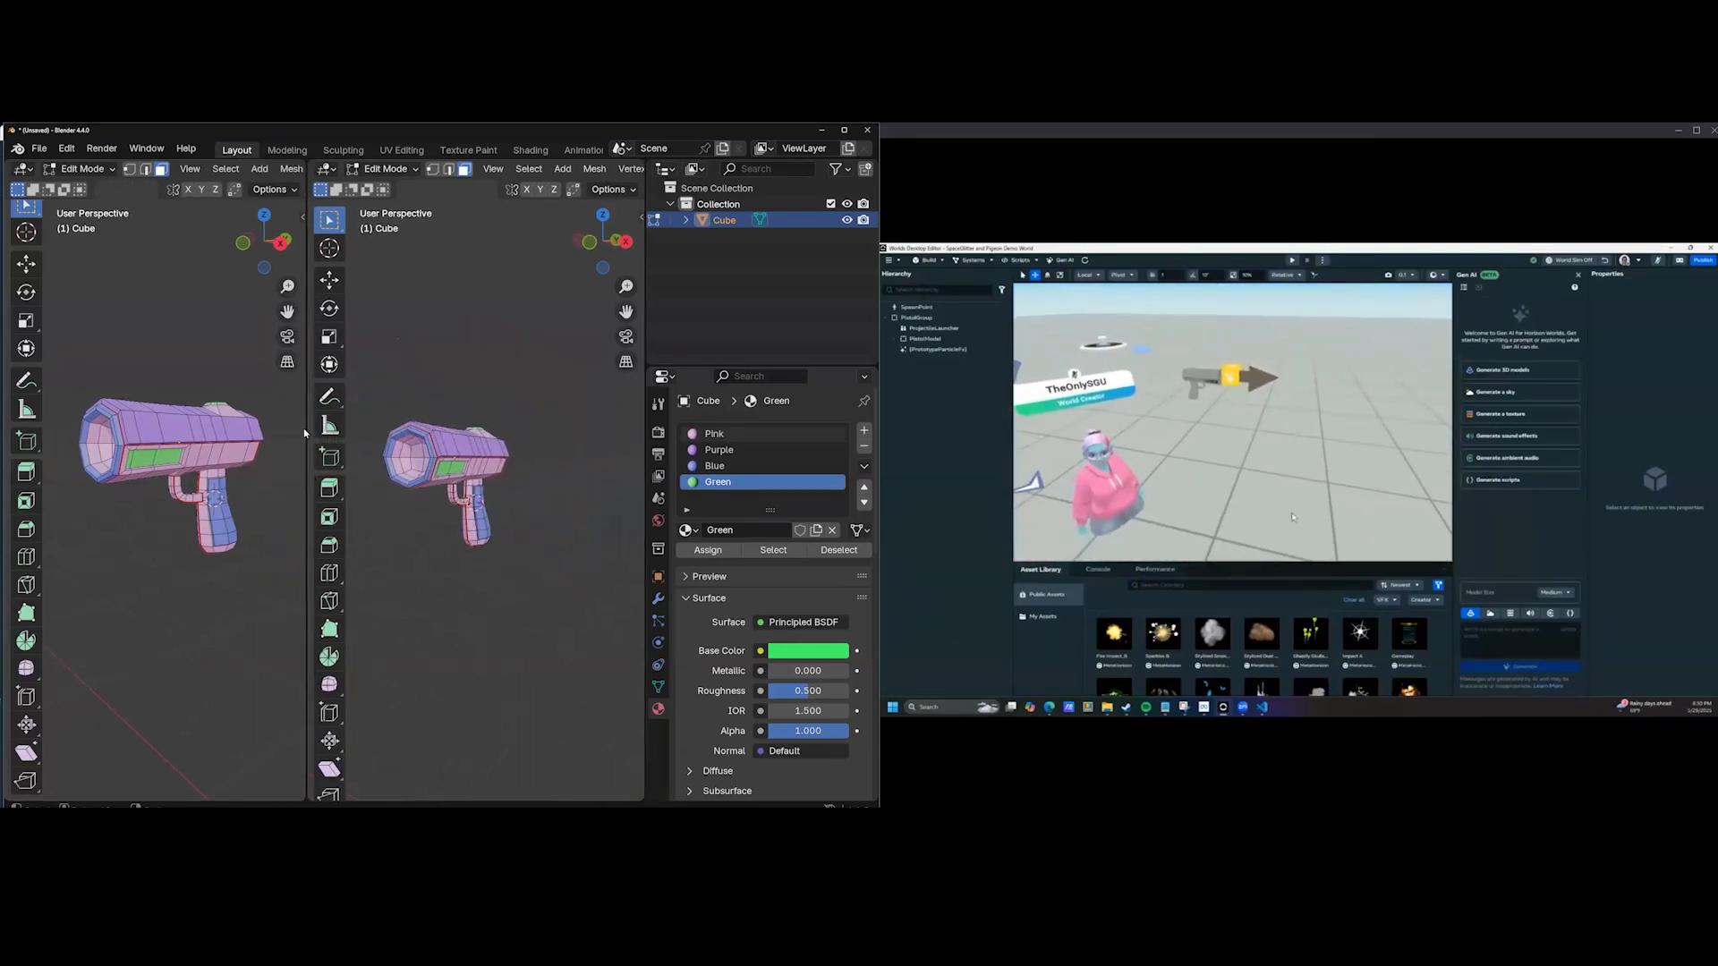
drag(345, 431, 363, 431)
scroll(437, 445, up, 2)
middle_drag(436, 445, 569, 466)
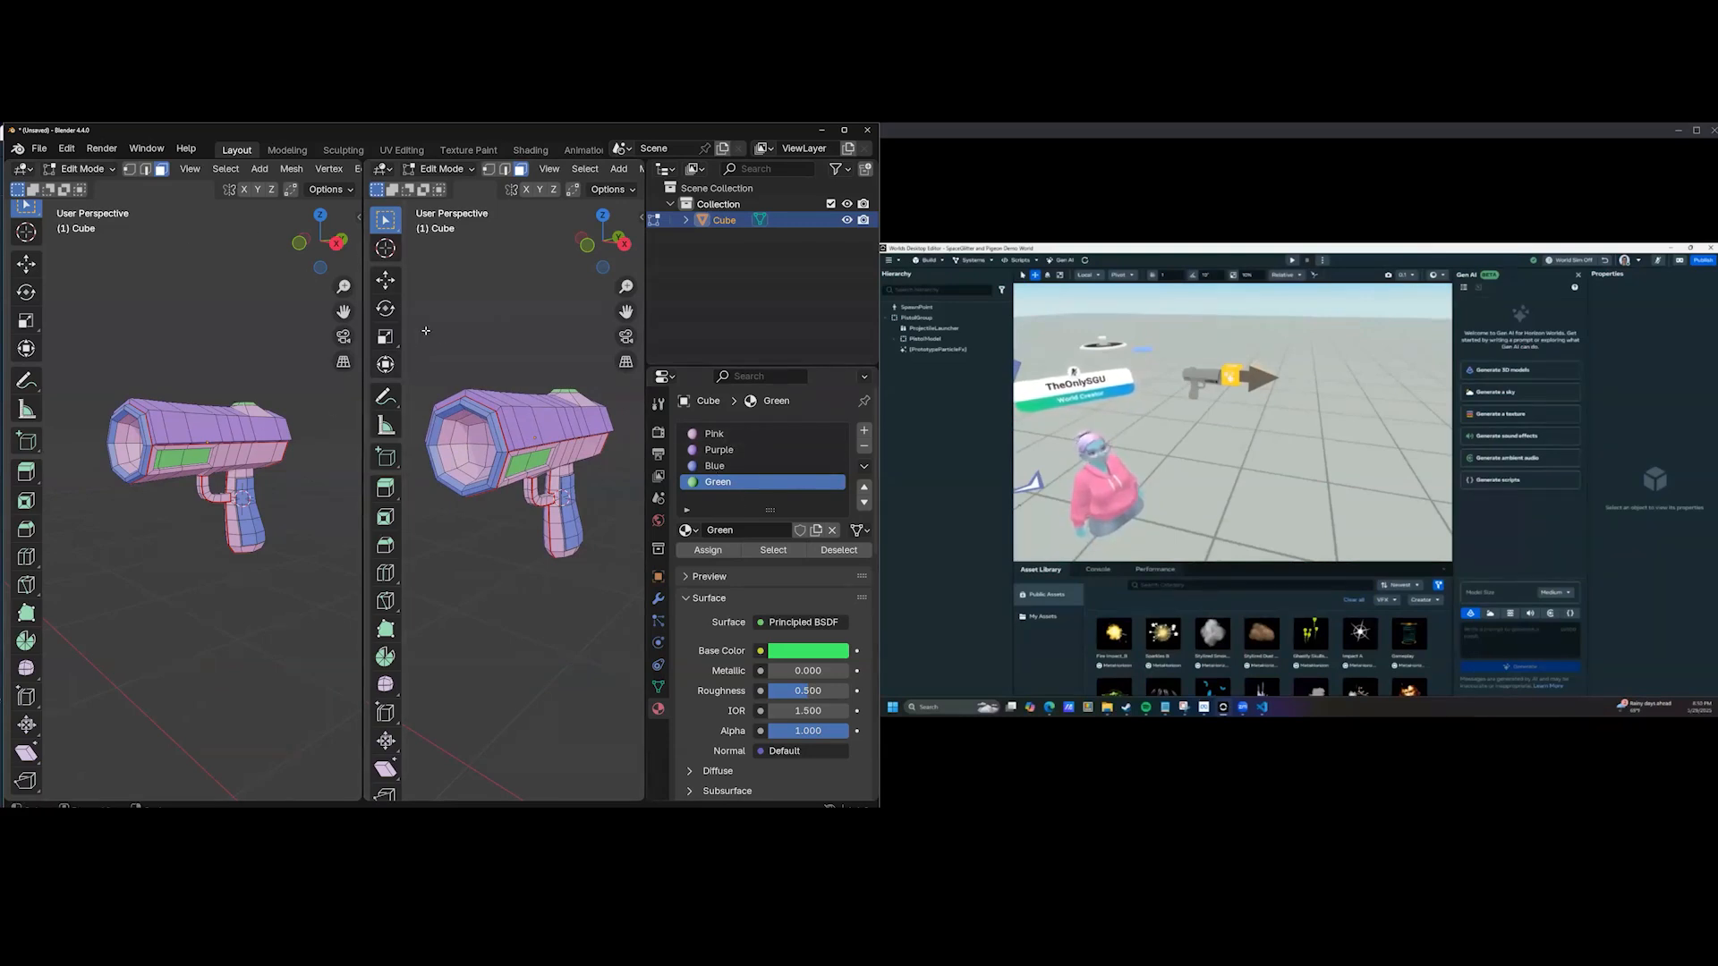
Turn the first of the two viewports into a Shader Editor, hide its sidebar and center the material's nodes.
click(24, 169)
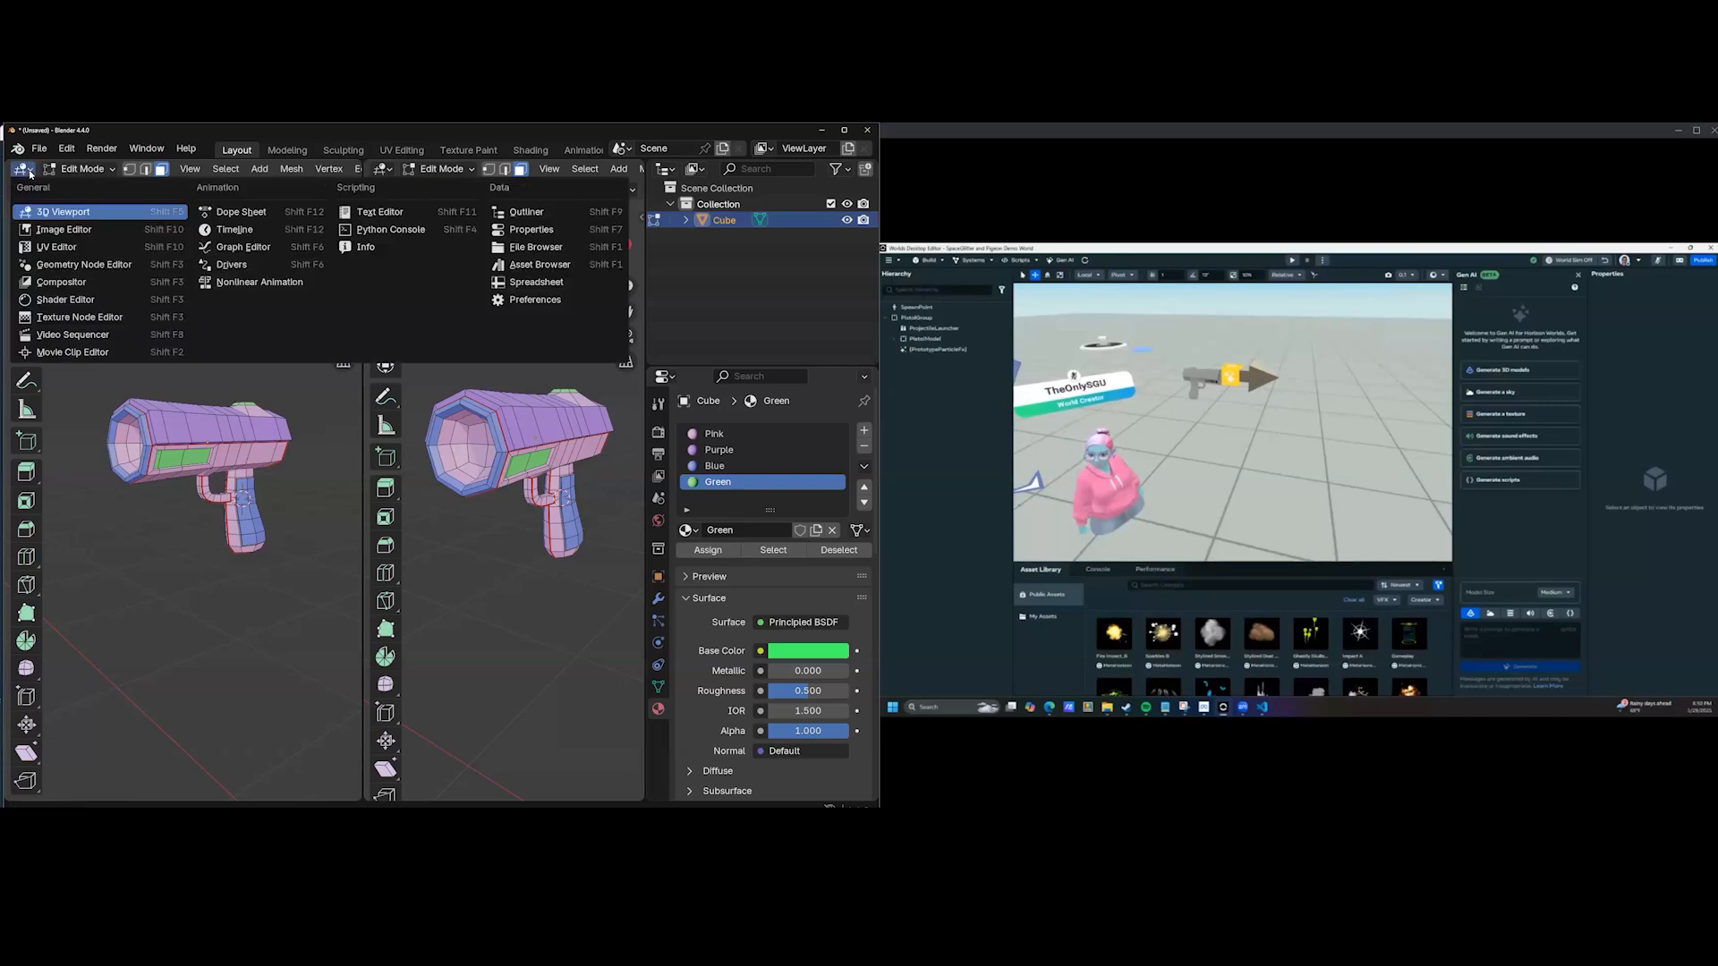
click(52, 300)
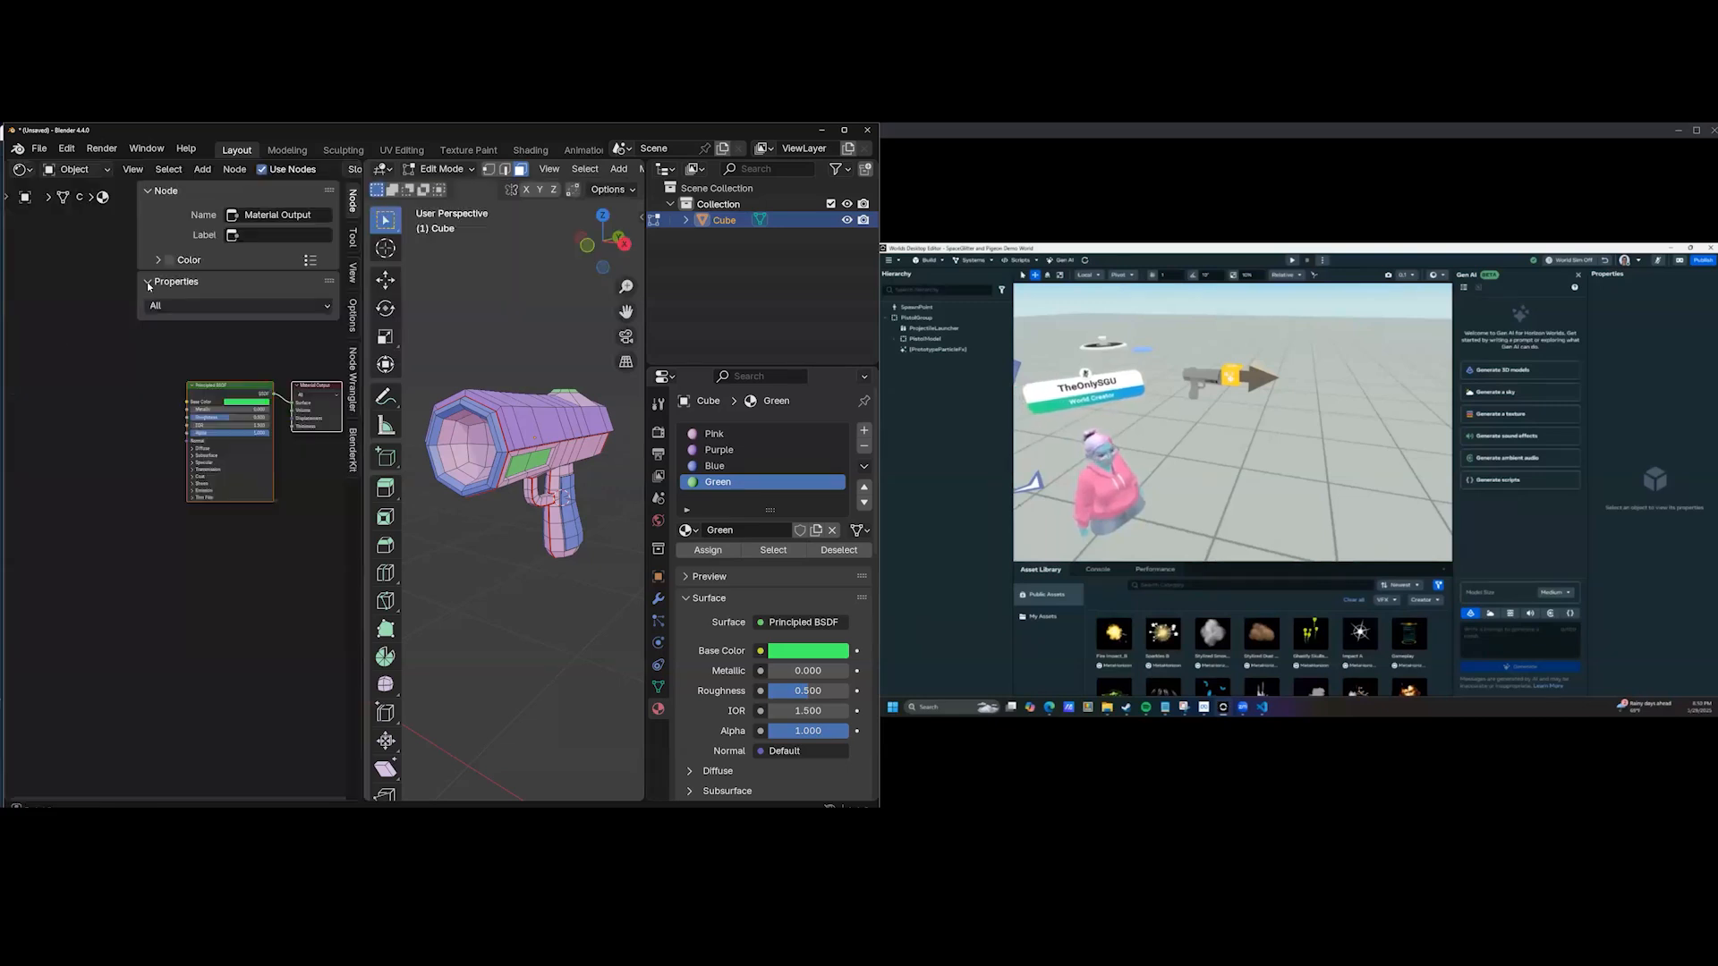
key(Home)
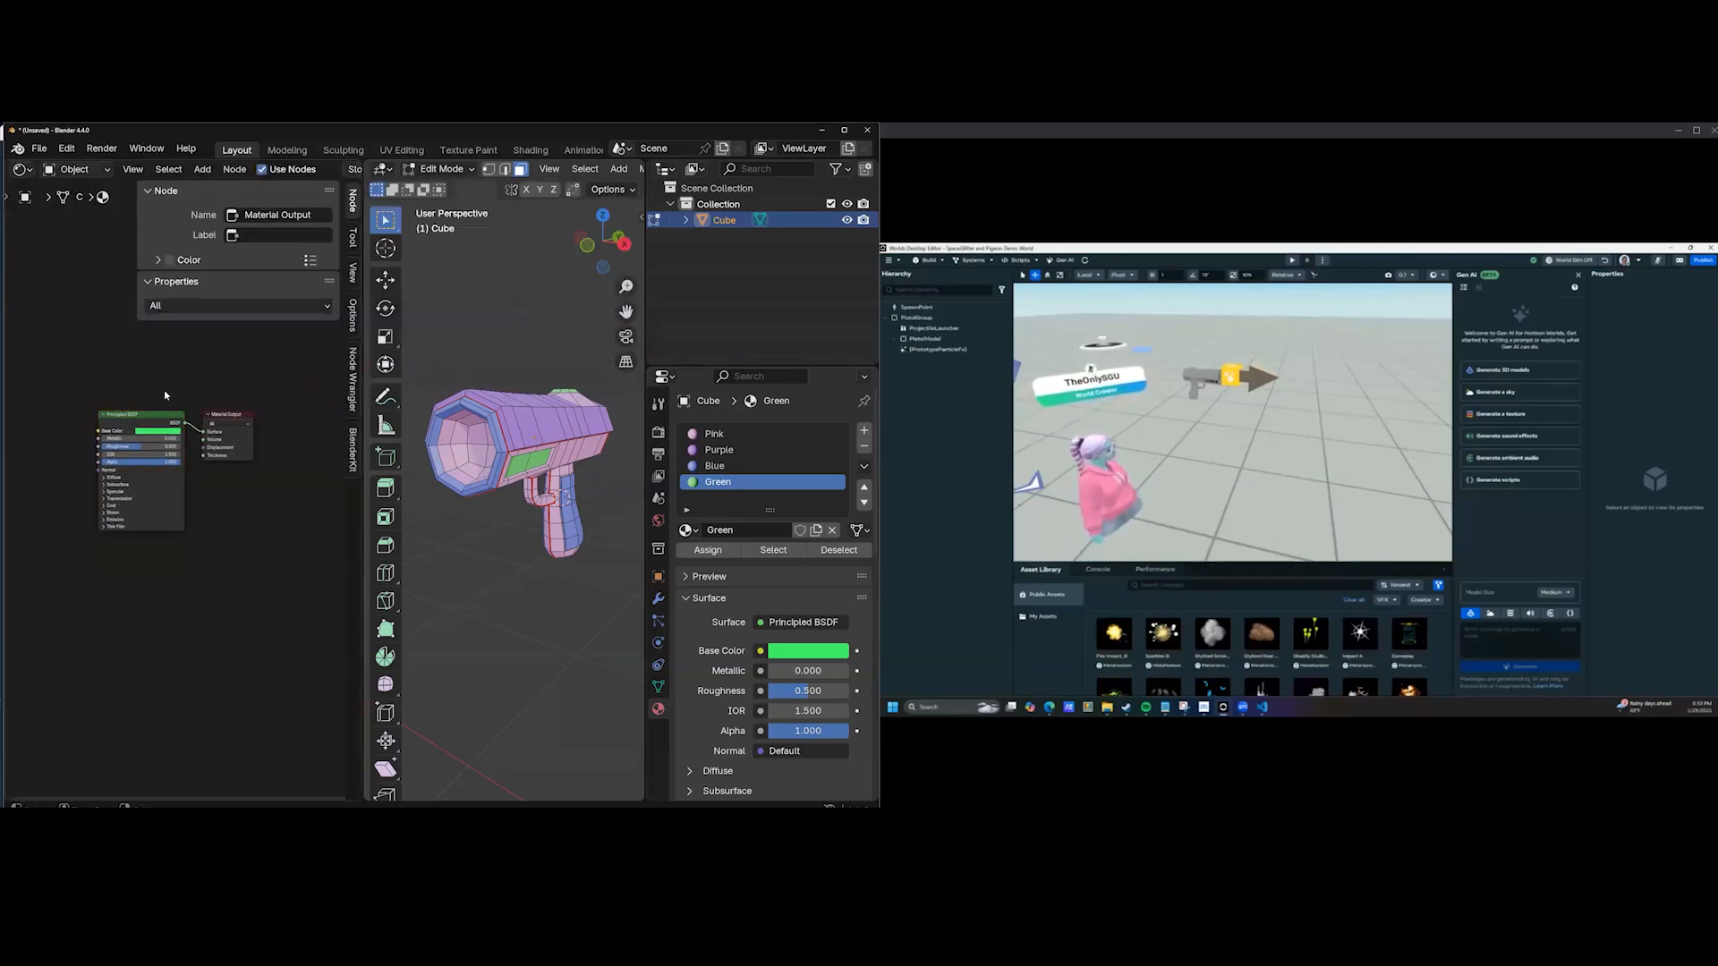
key(n)
key(Home)
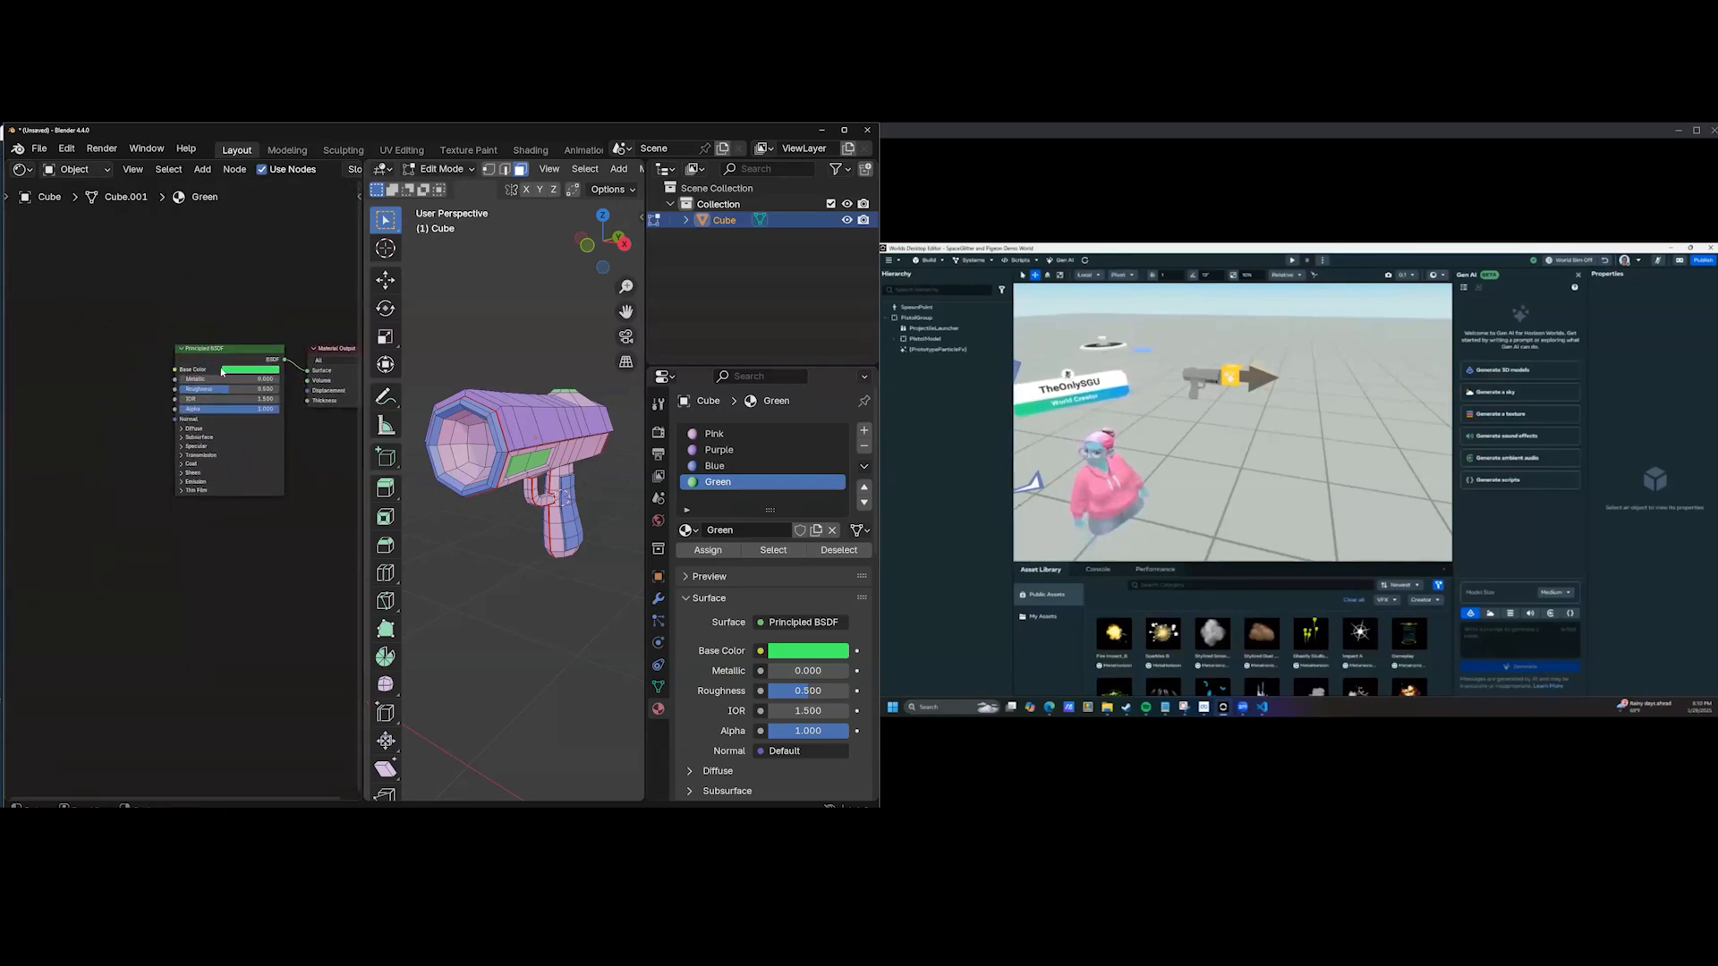
key(Home)
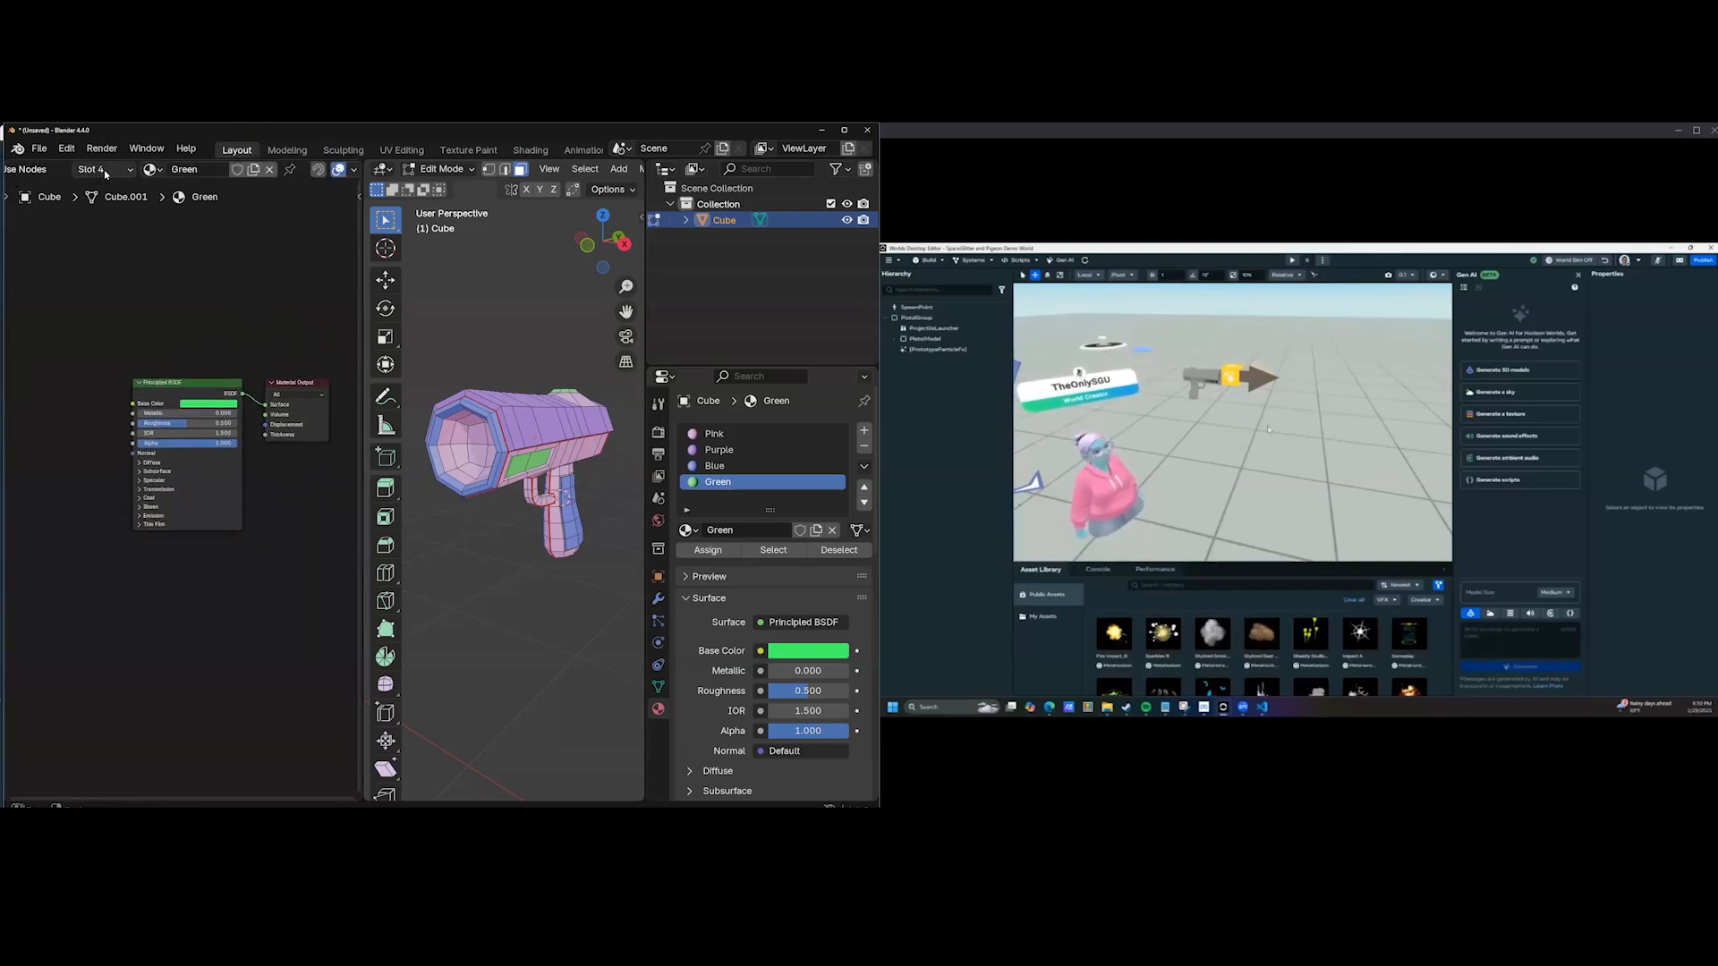
Show the Pink material's nodes, add an Image Texture node beside the Principled BSDF and widen the Shader Editor area.
click(104, 169)
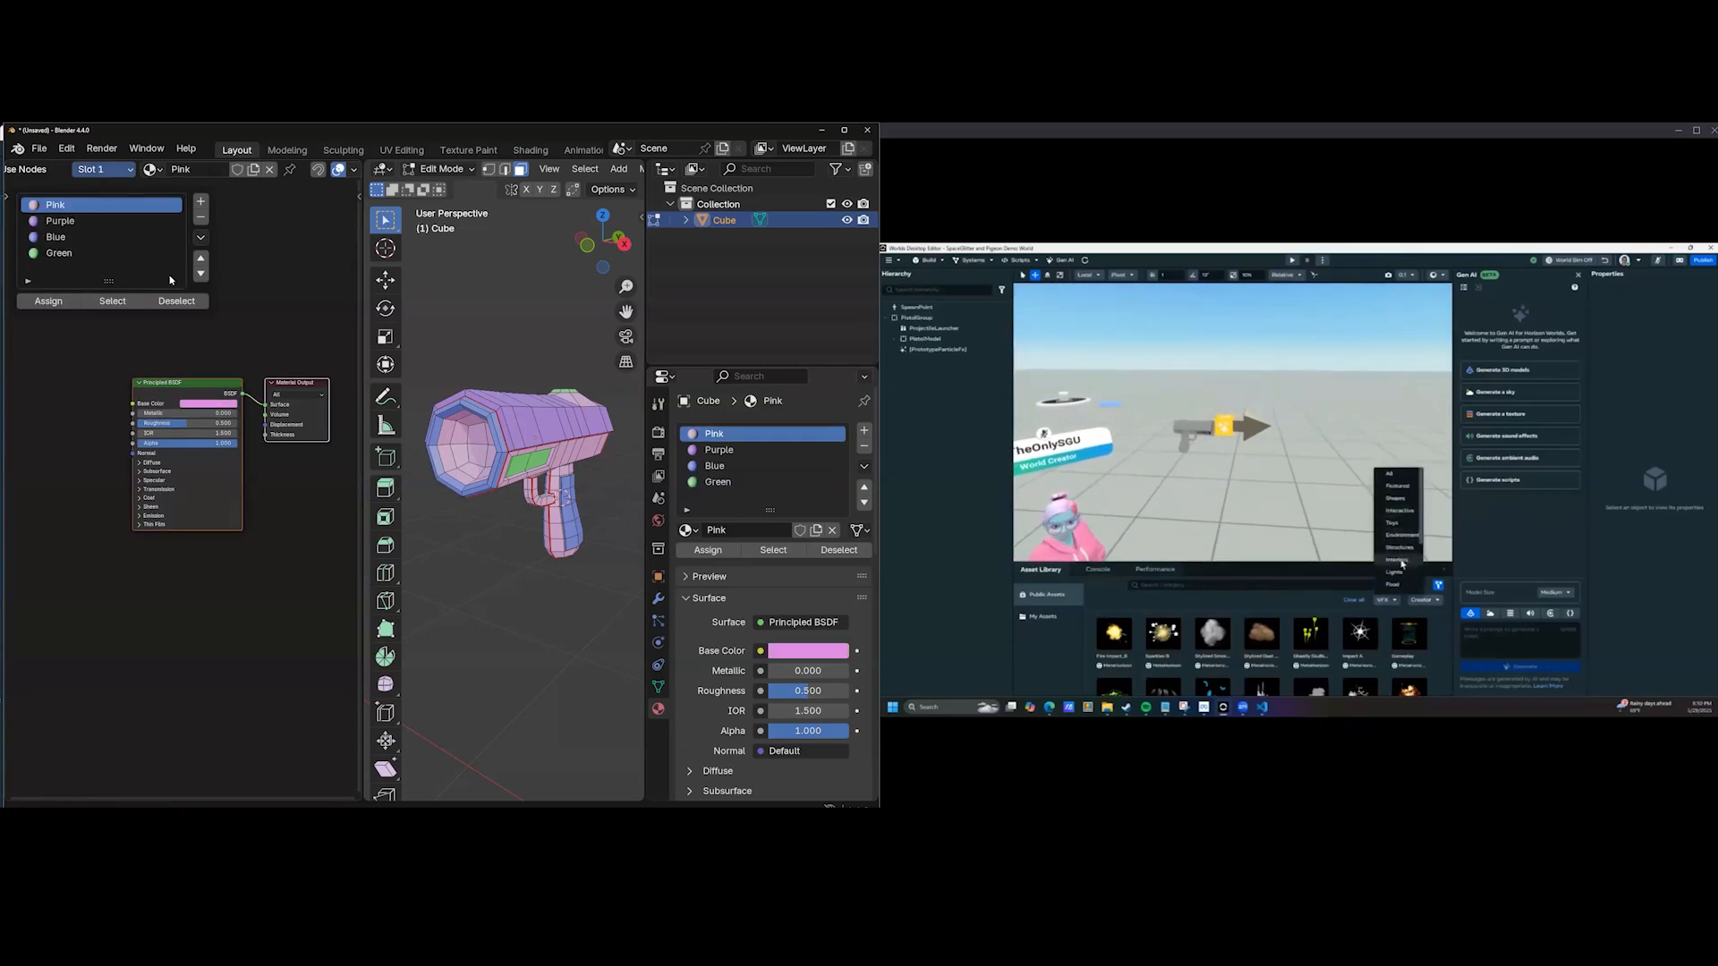
middle_drag(116, 293, 158, 284)
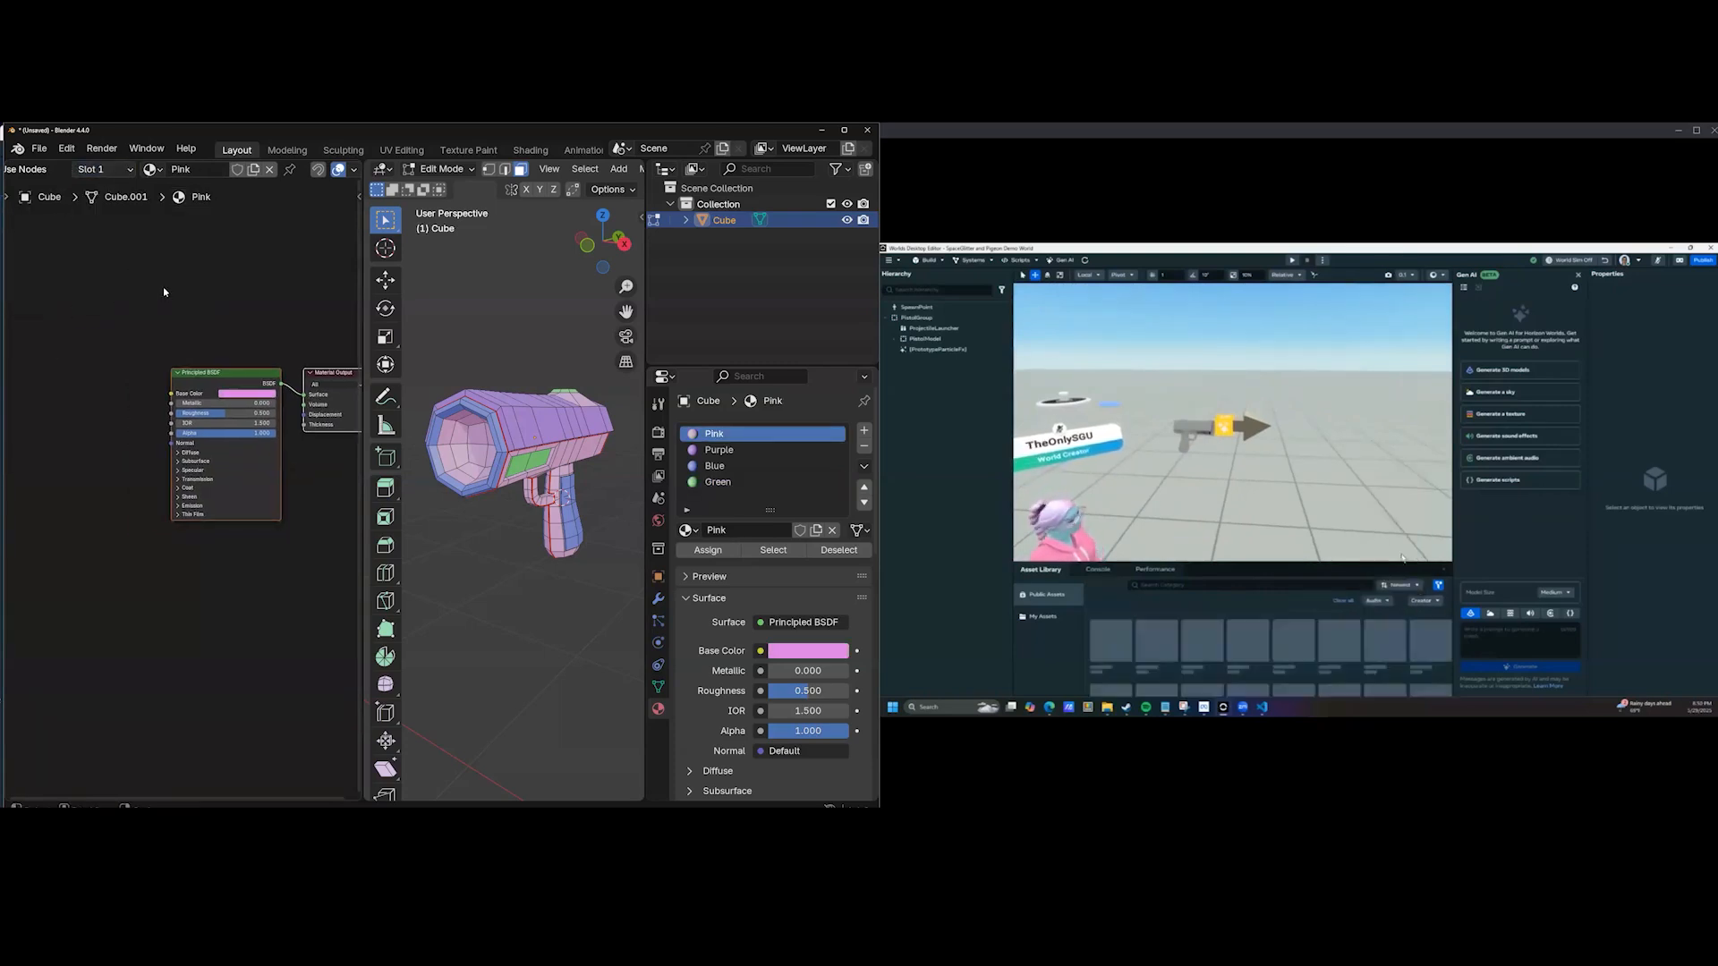
middle_drag(116, 357, 130, 381)
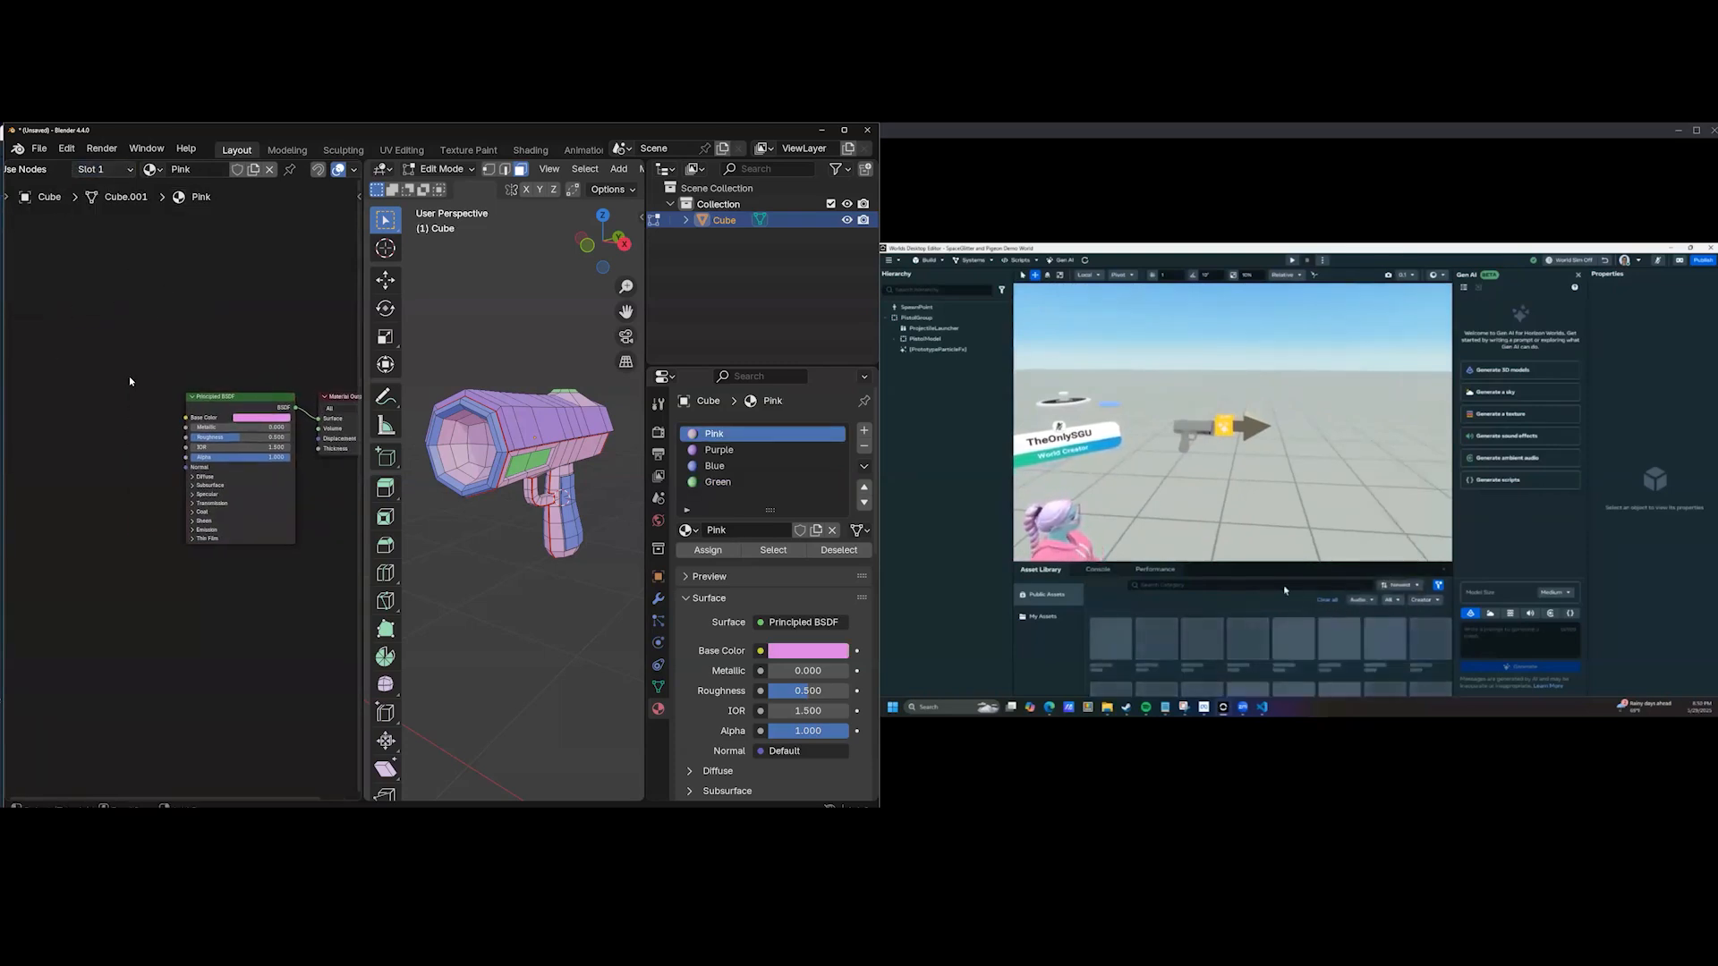
right_click(102, 416)
mouse_move(134, 411)
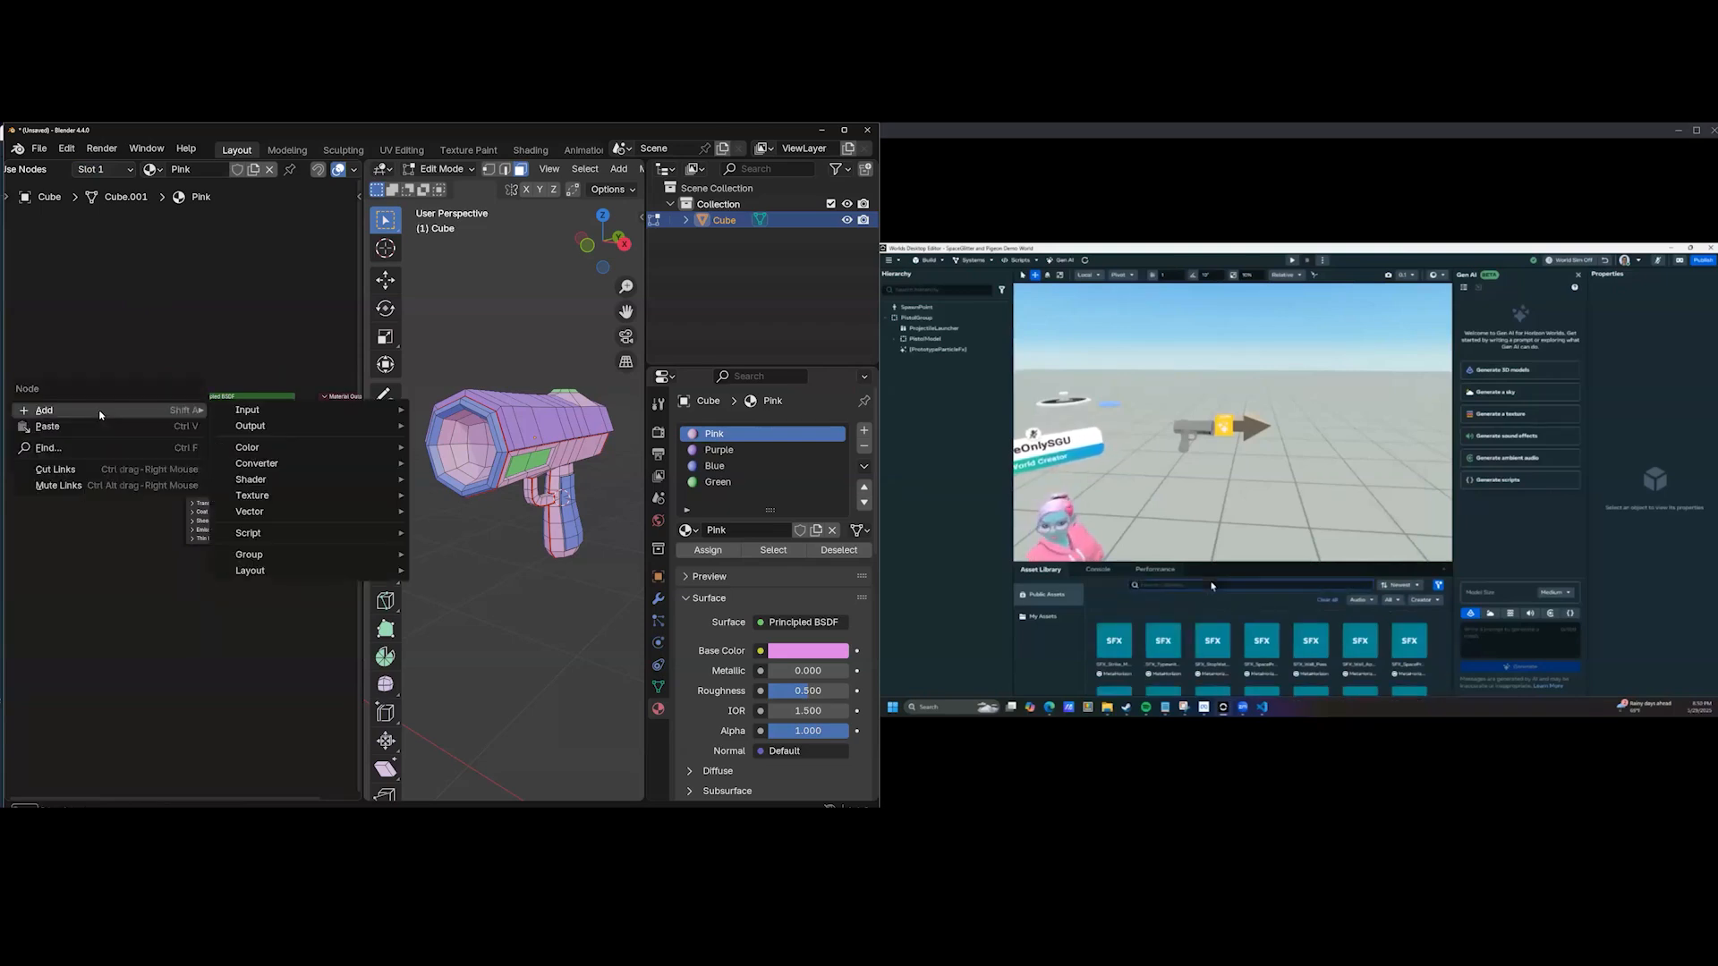
mouse_move(269, 503)
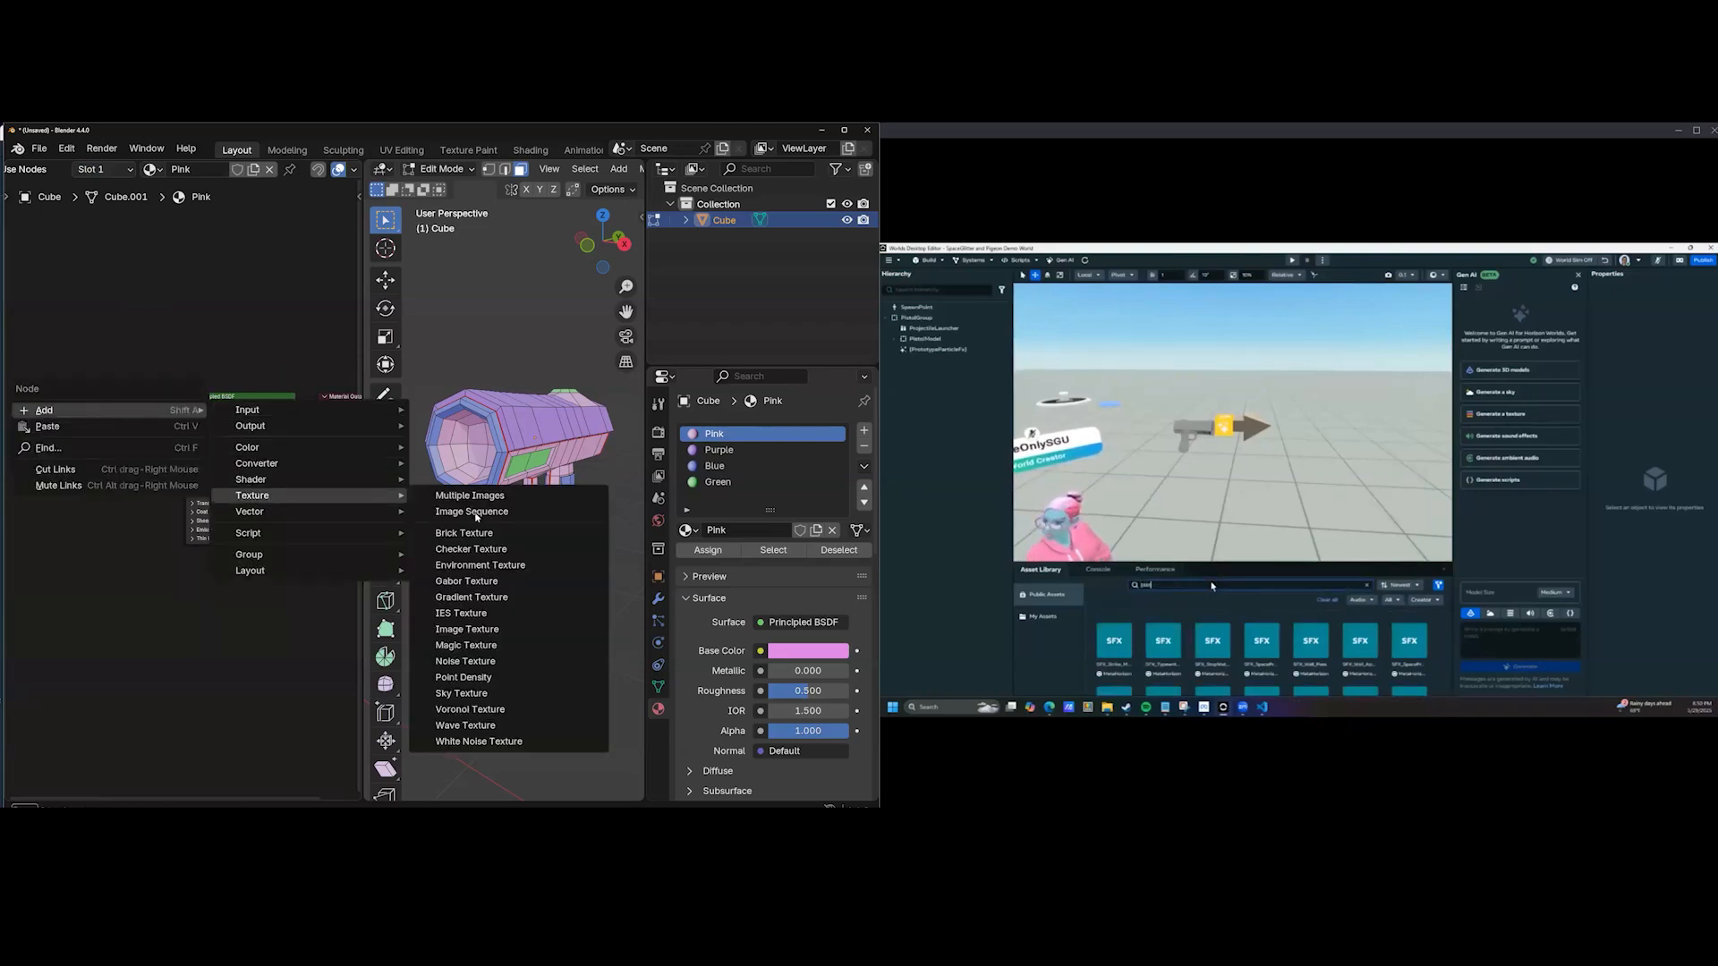
click(466, 629)
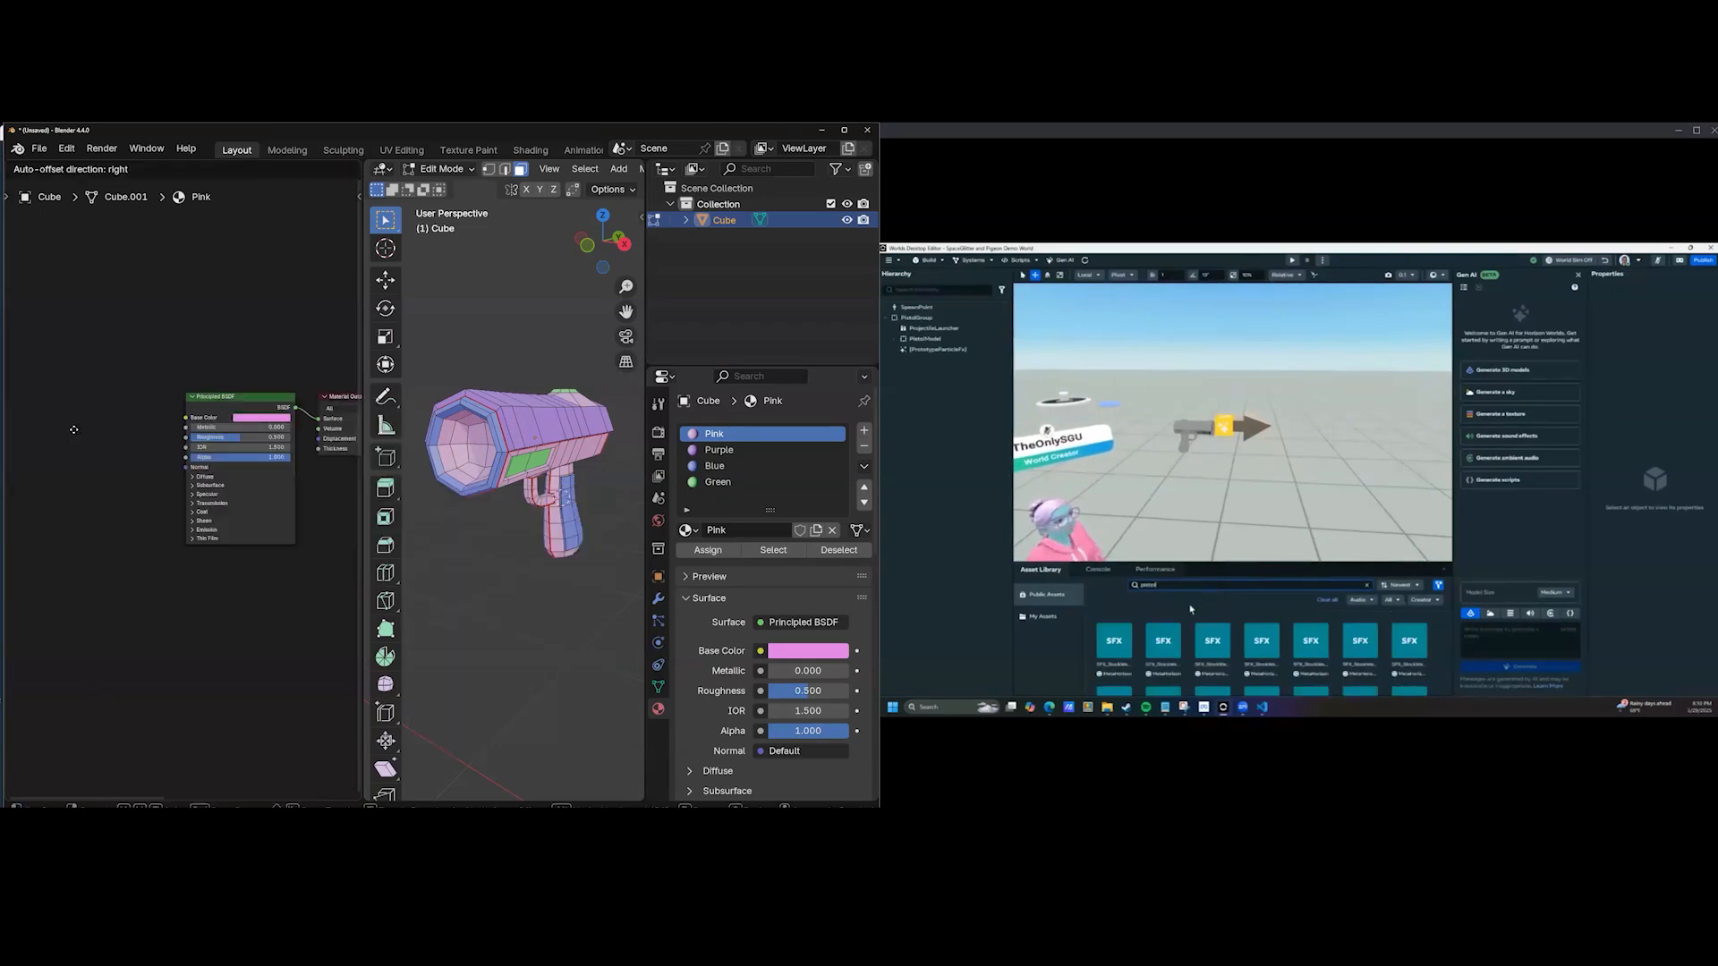
click(317, 635)
click(151, 294)
drag(362, 331, 438, 331)
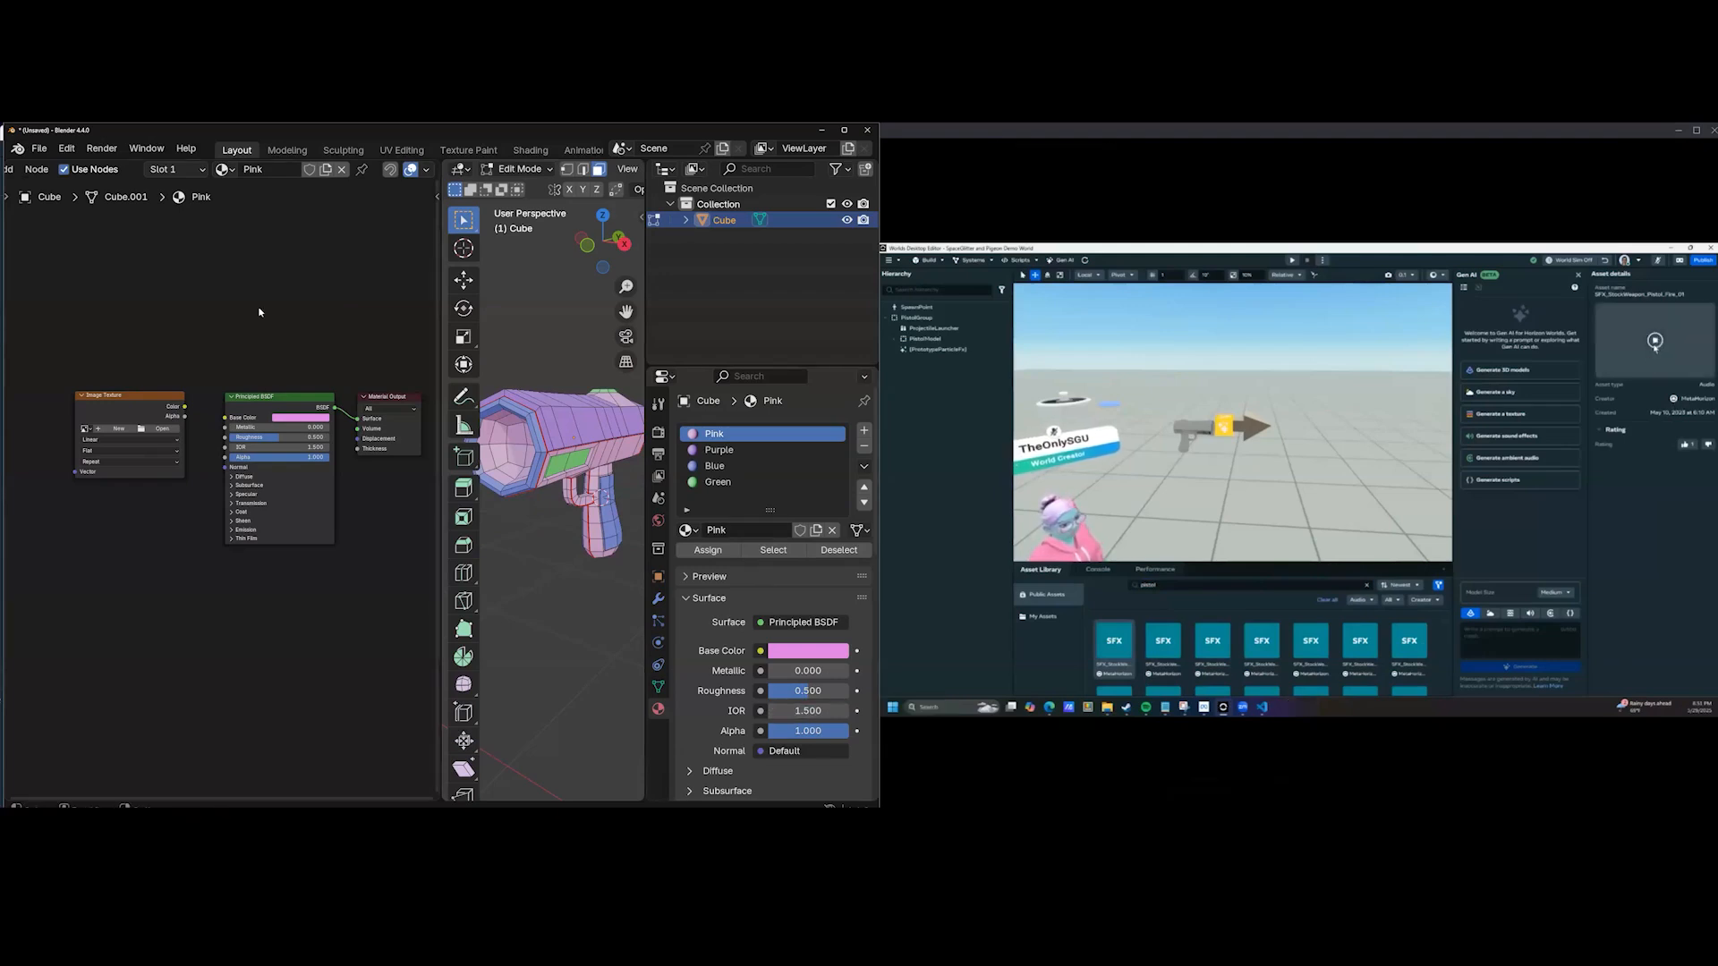
middle_drag(173, 371, 167, 378)
scroll(168, 378, up, 1)
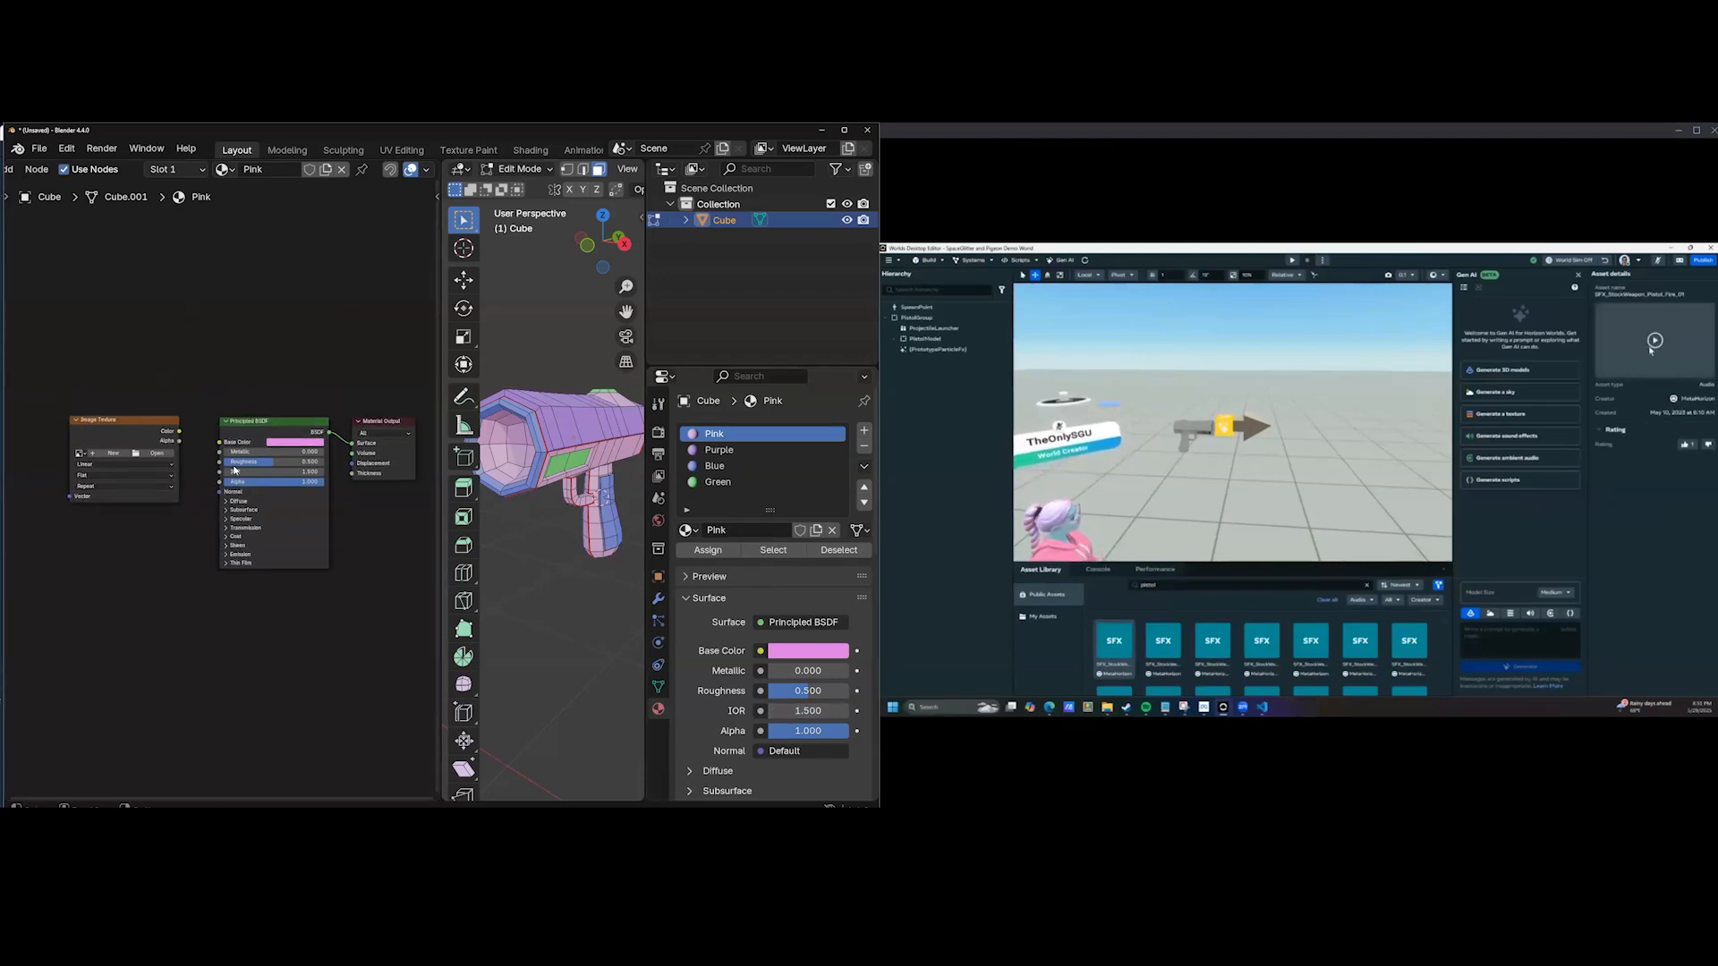
Create a new blank 1024 × 1024 px image named Pistol_BR in the Pink material's Image Texture node.
click(117, 420)
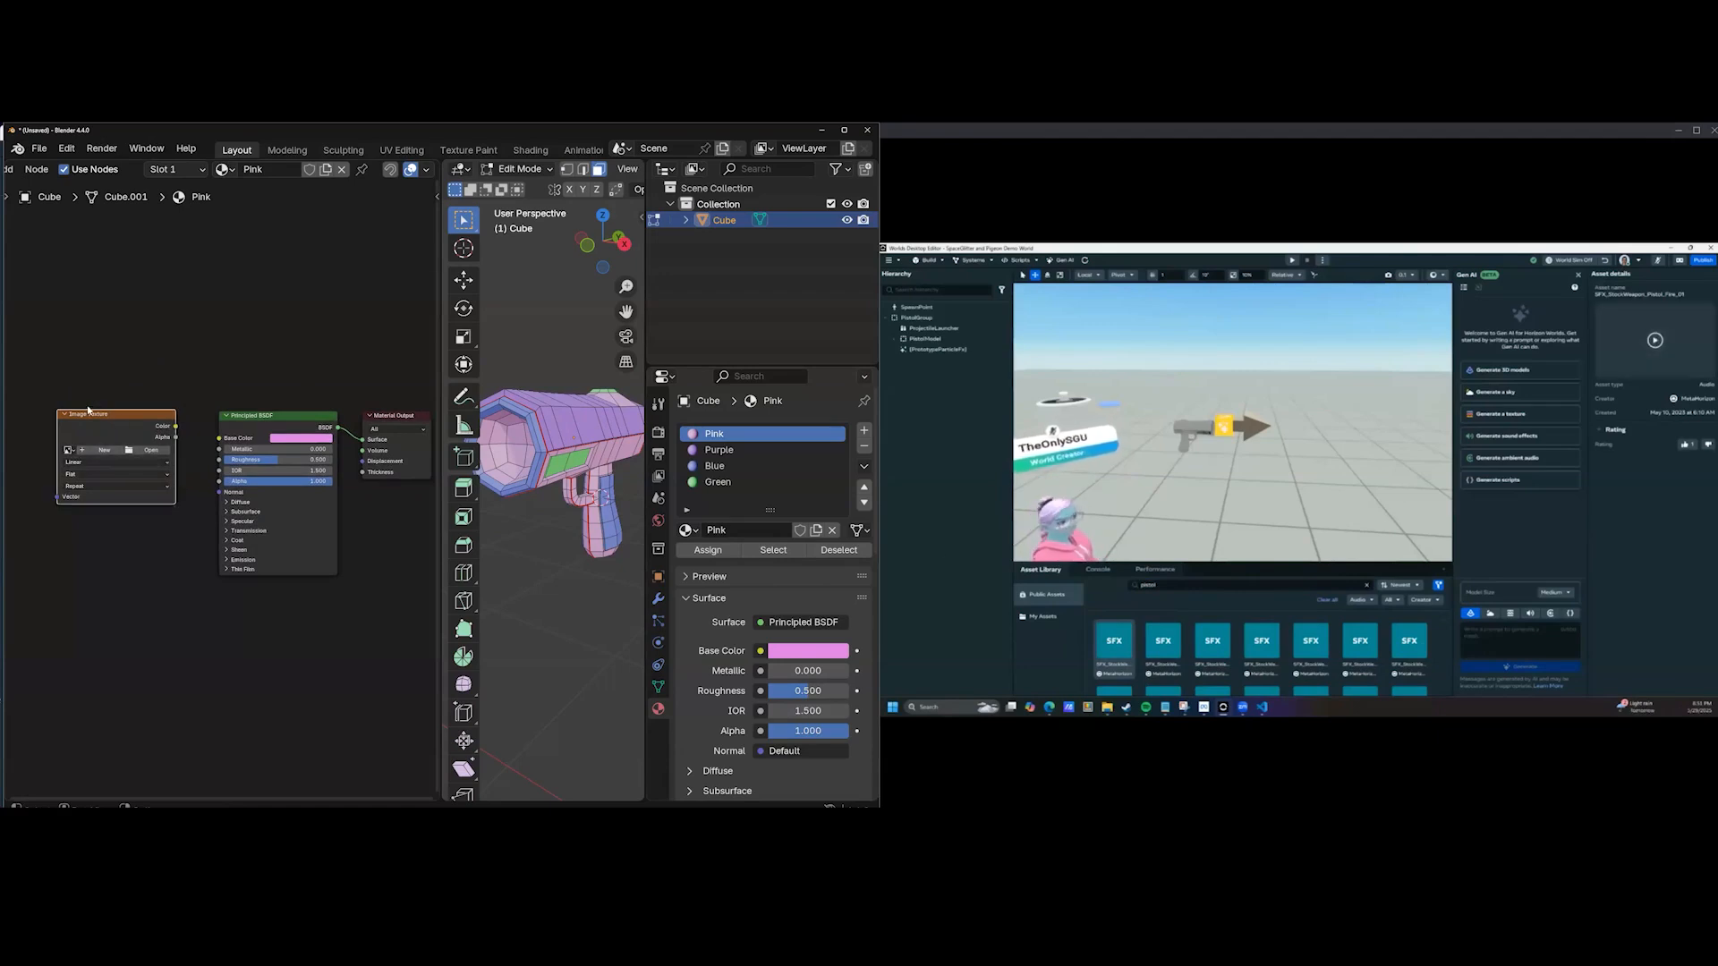
click(103, 455)
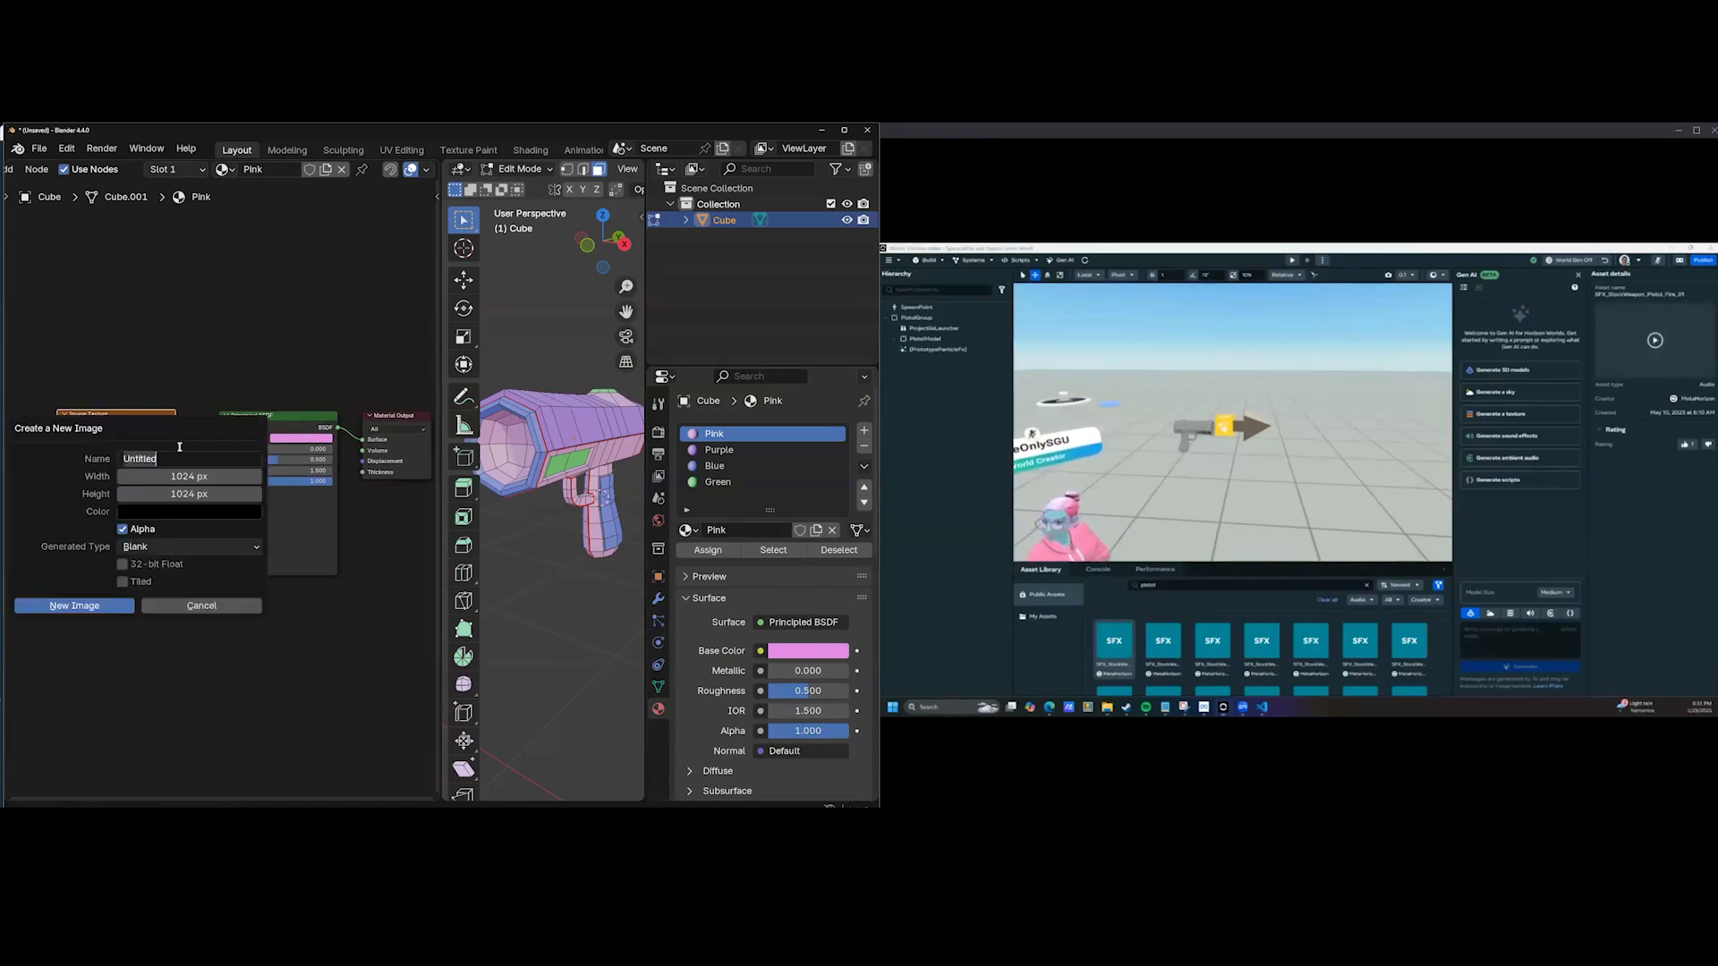
text(Pistol)
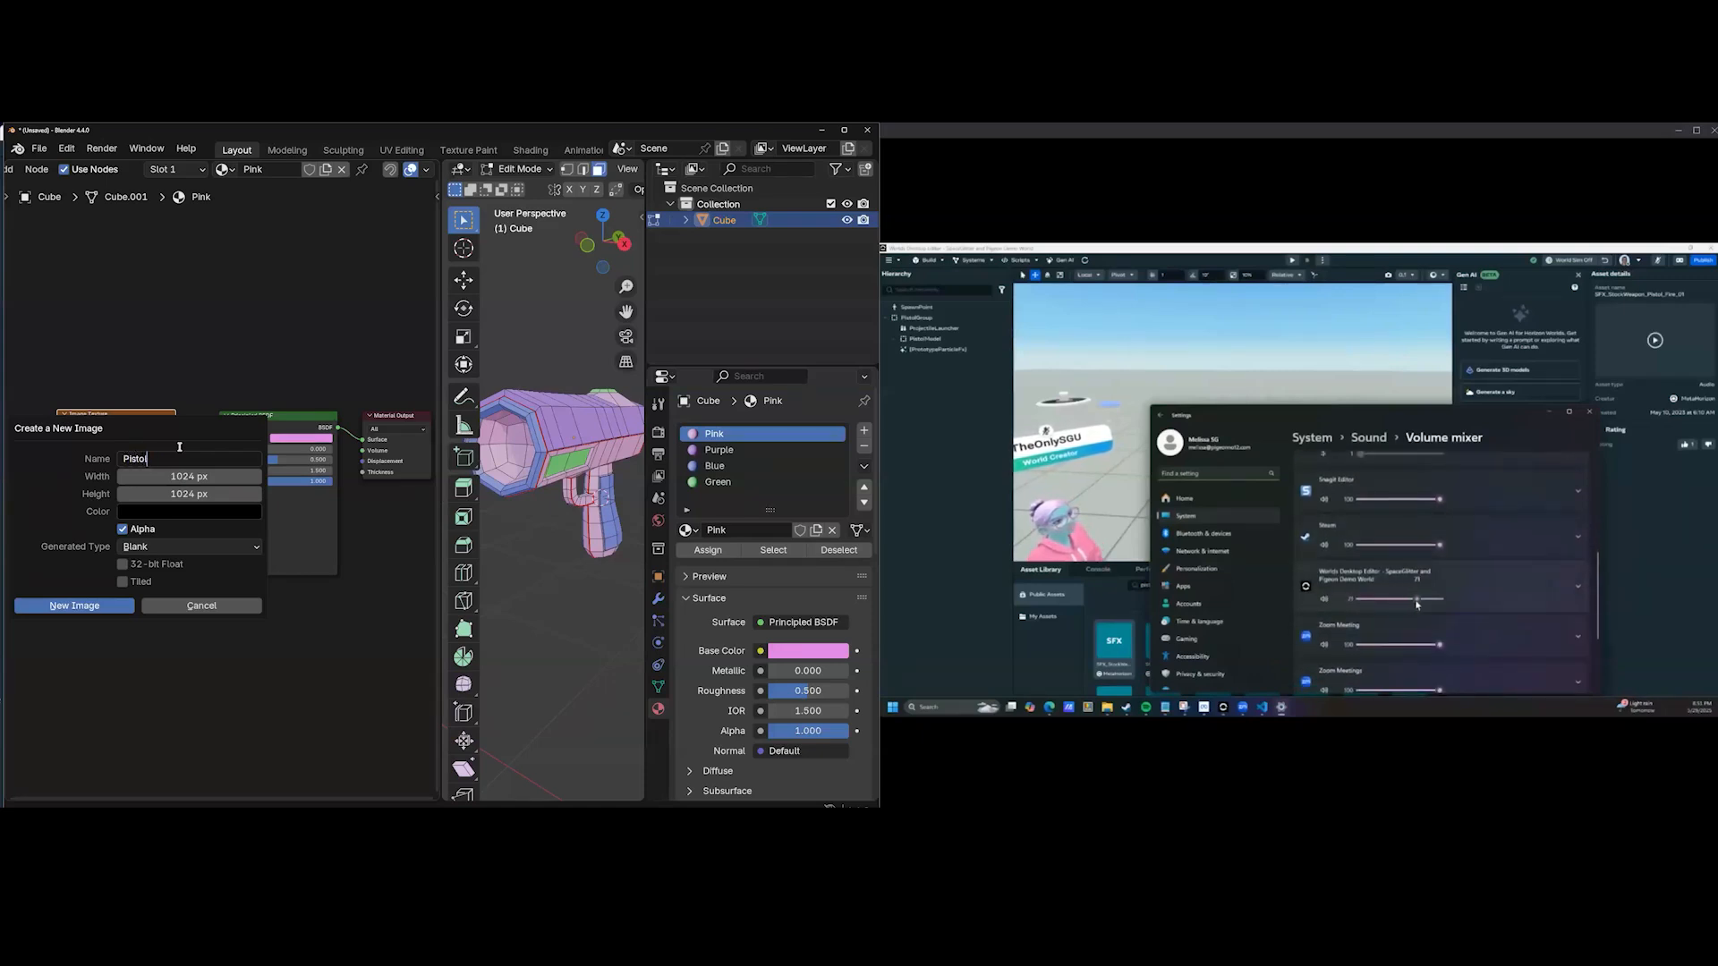
text(_BR)
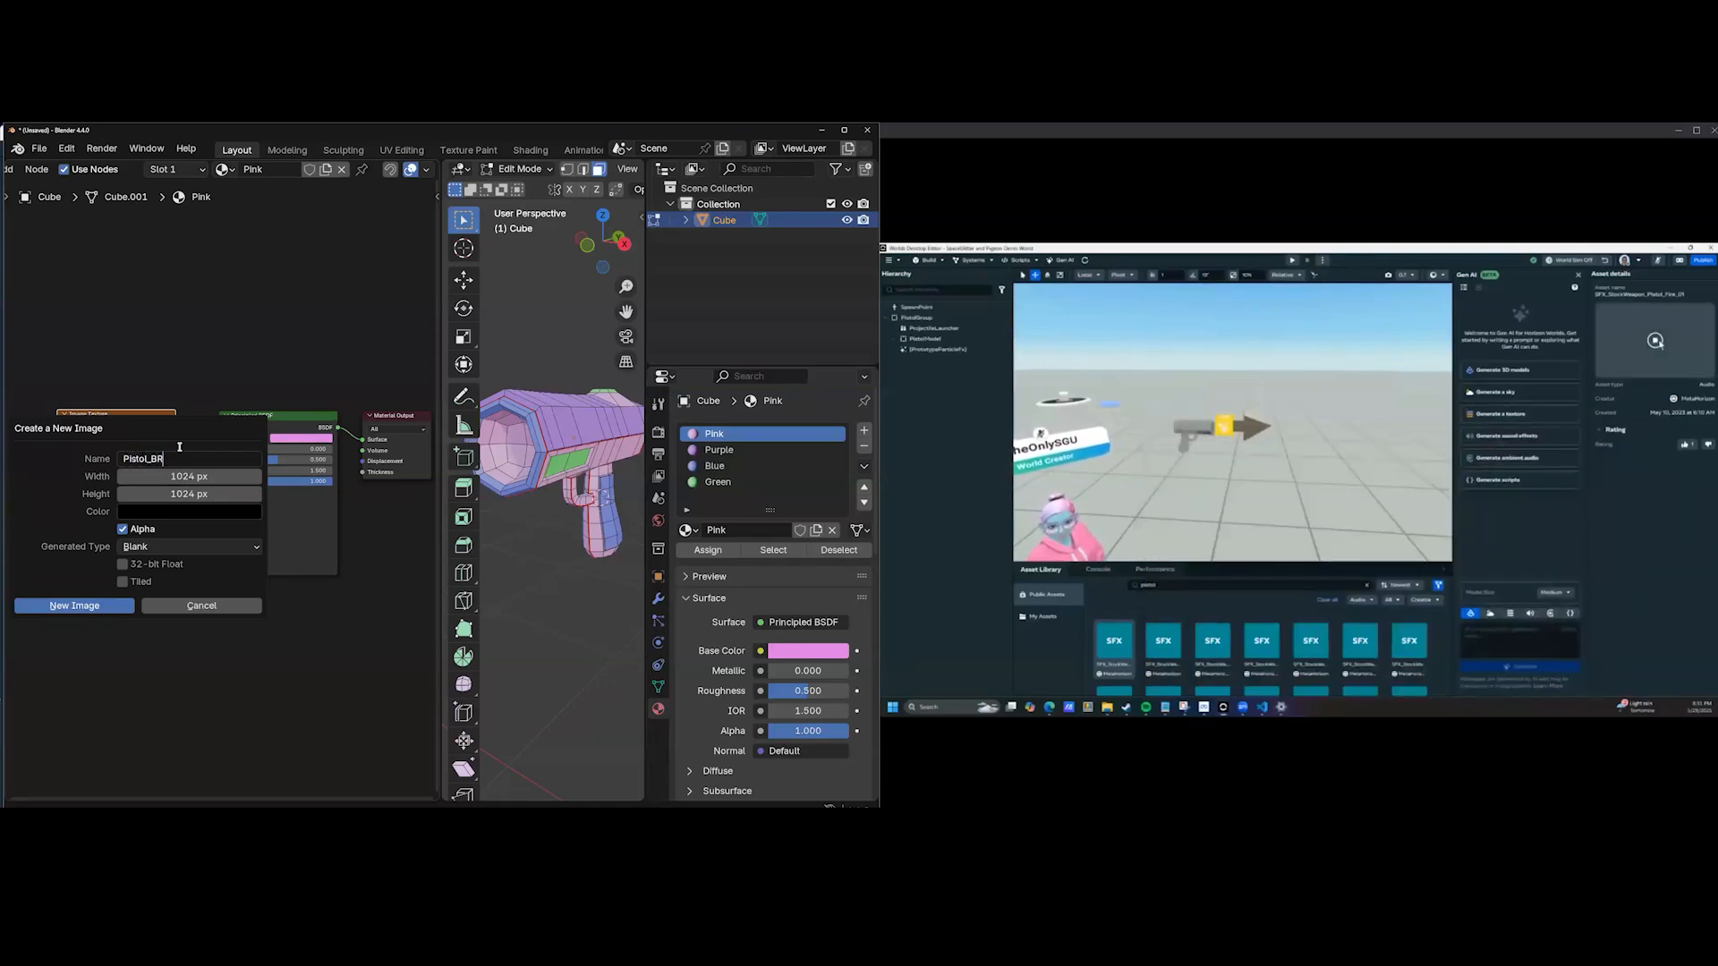
key(Return)
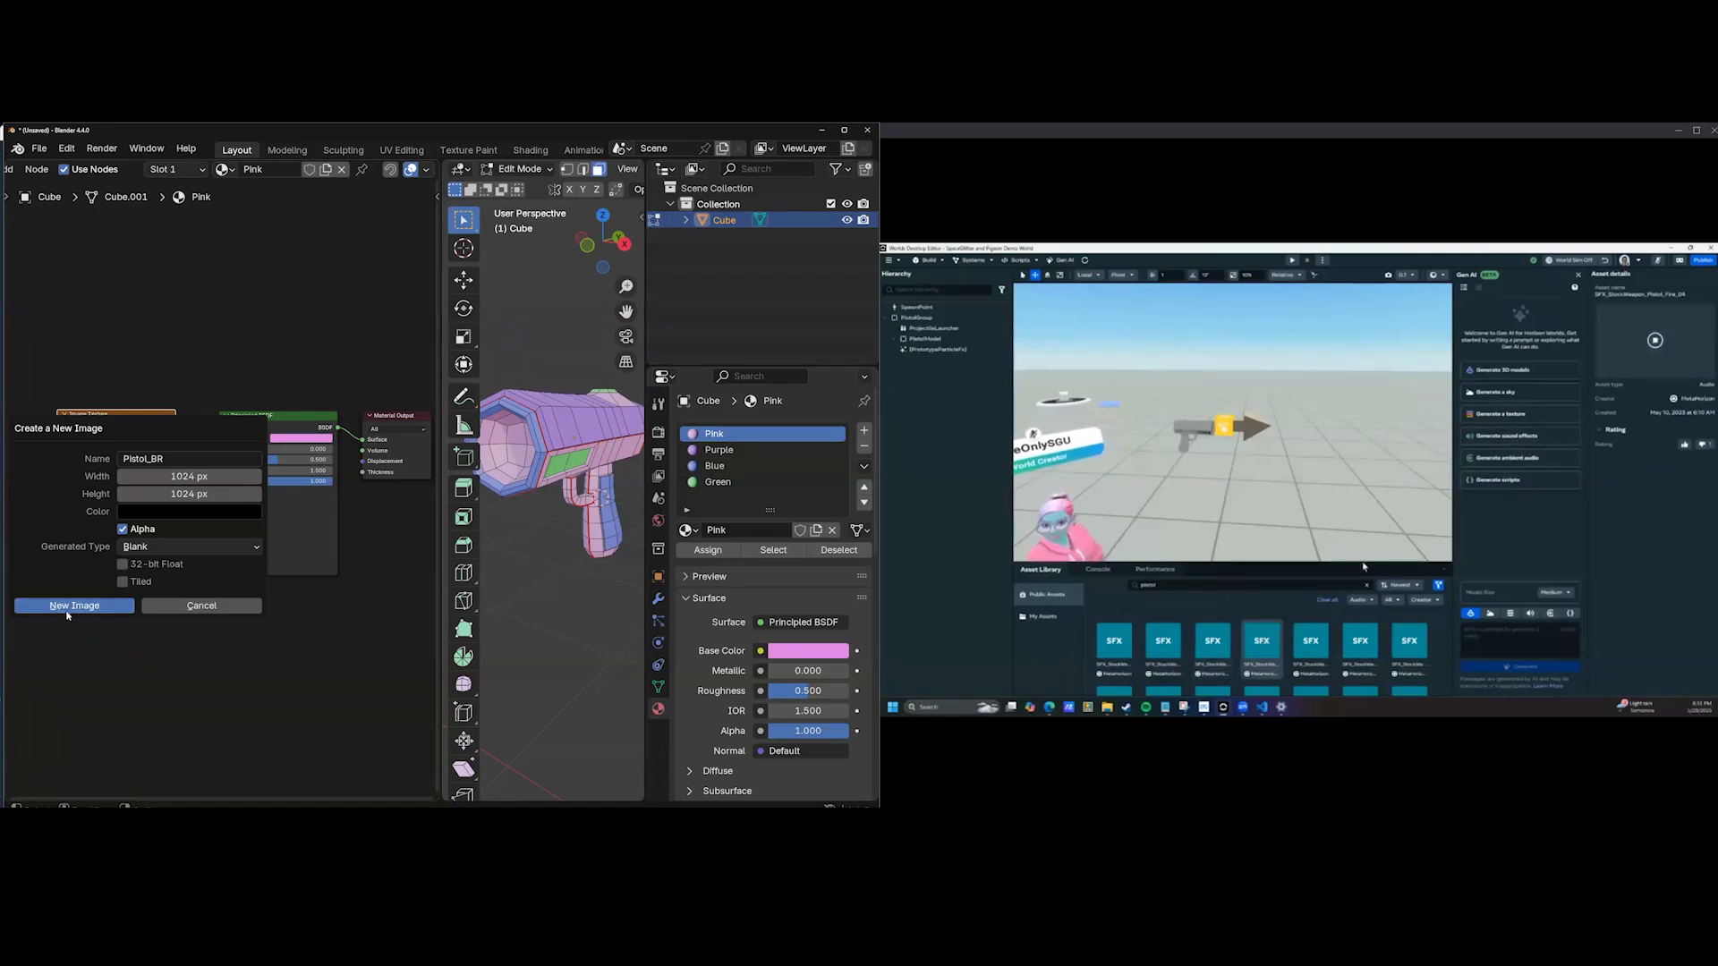
click(74, 607)
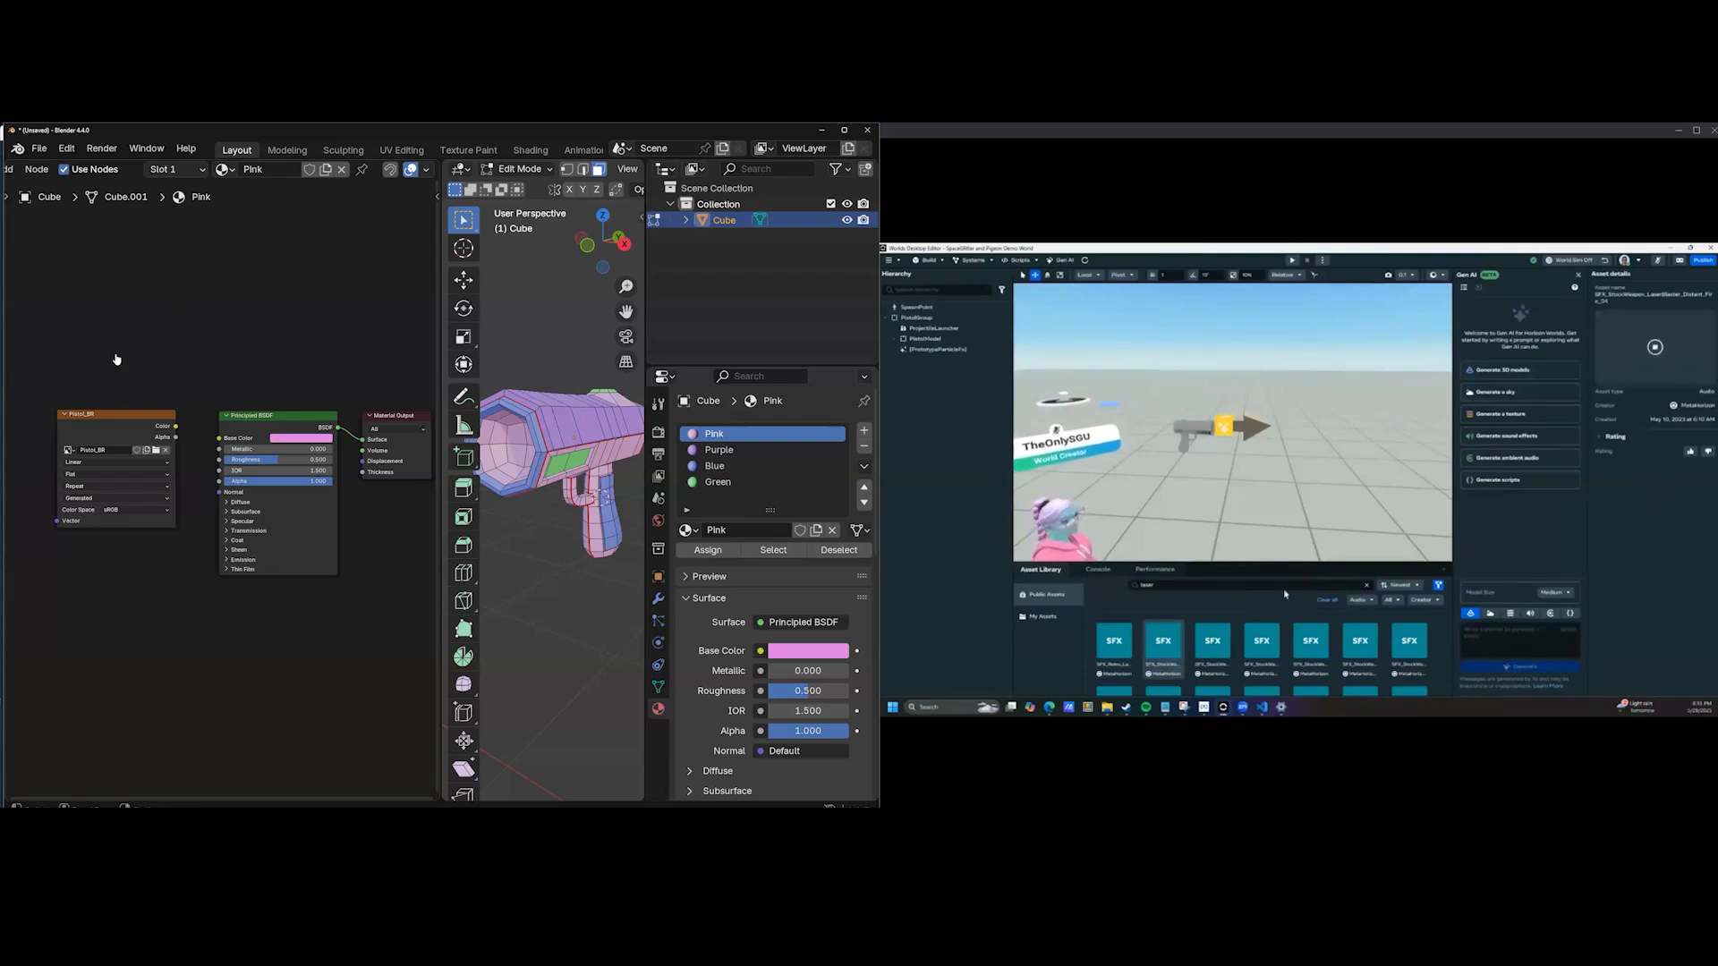
Copy the Pistol_BR image node from the Pink material and paste it into the Purple material.
click(171, 415)
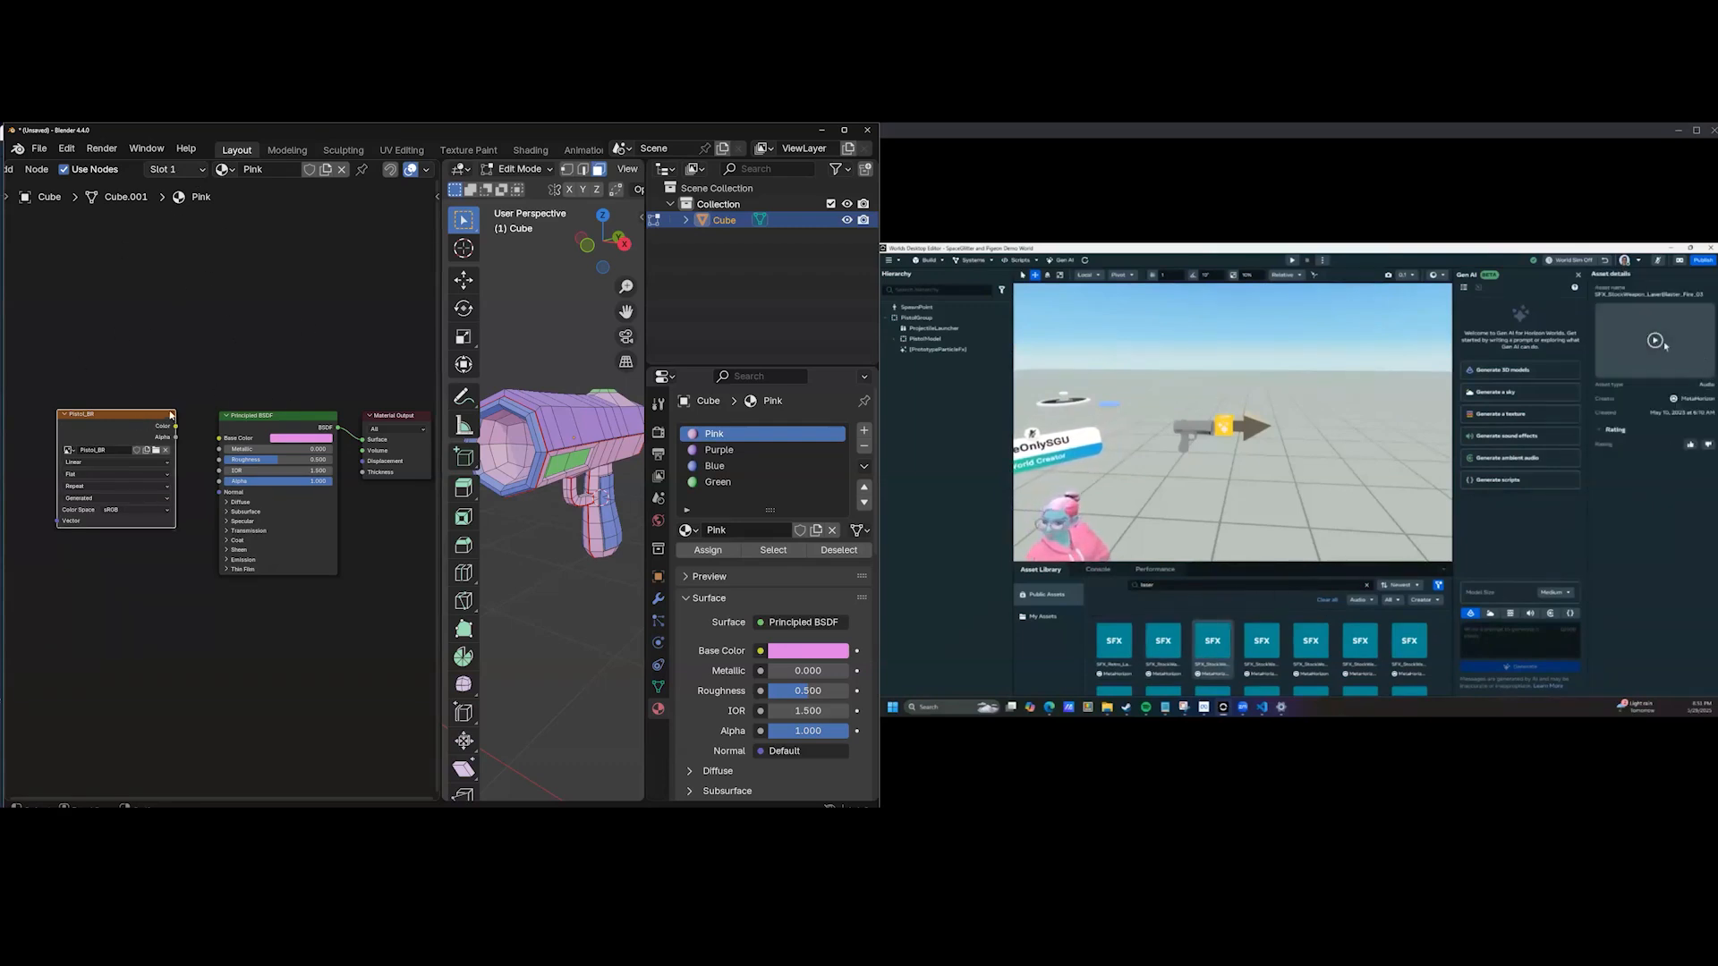
click(193, 171)
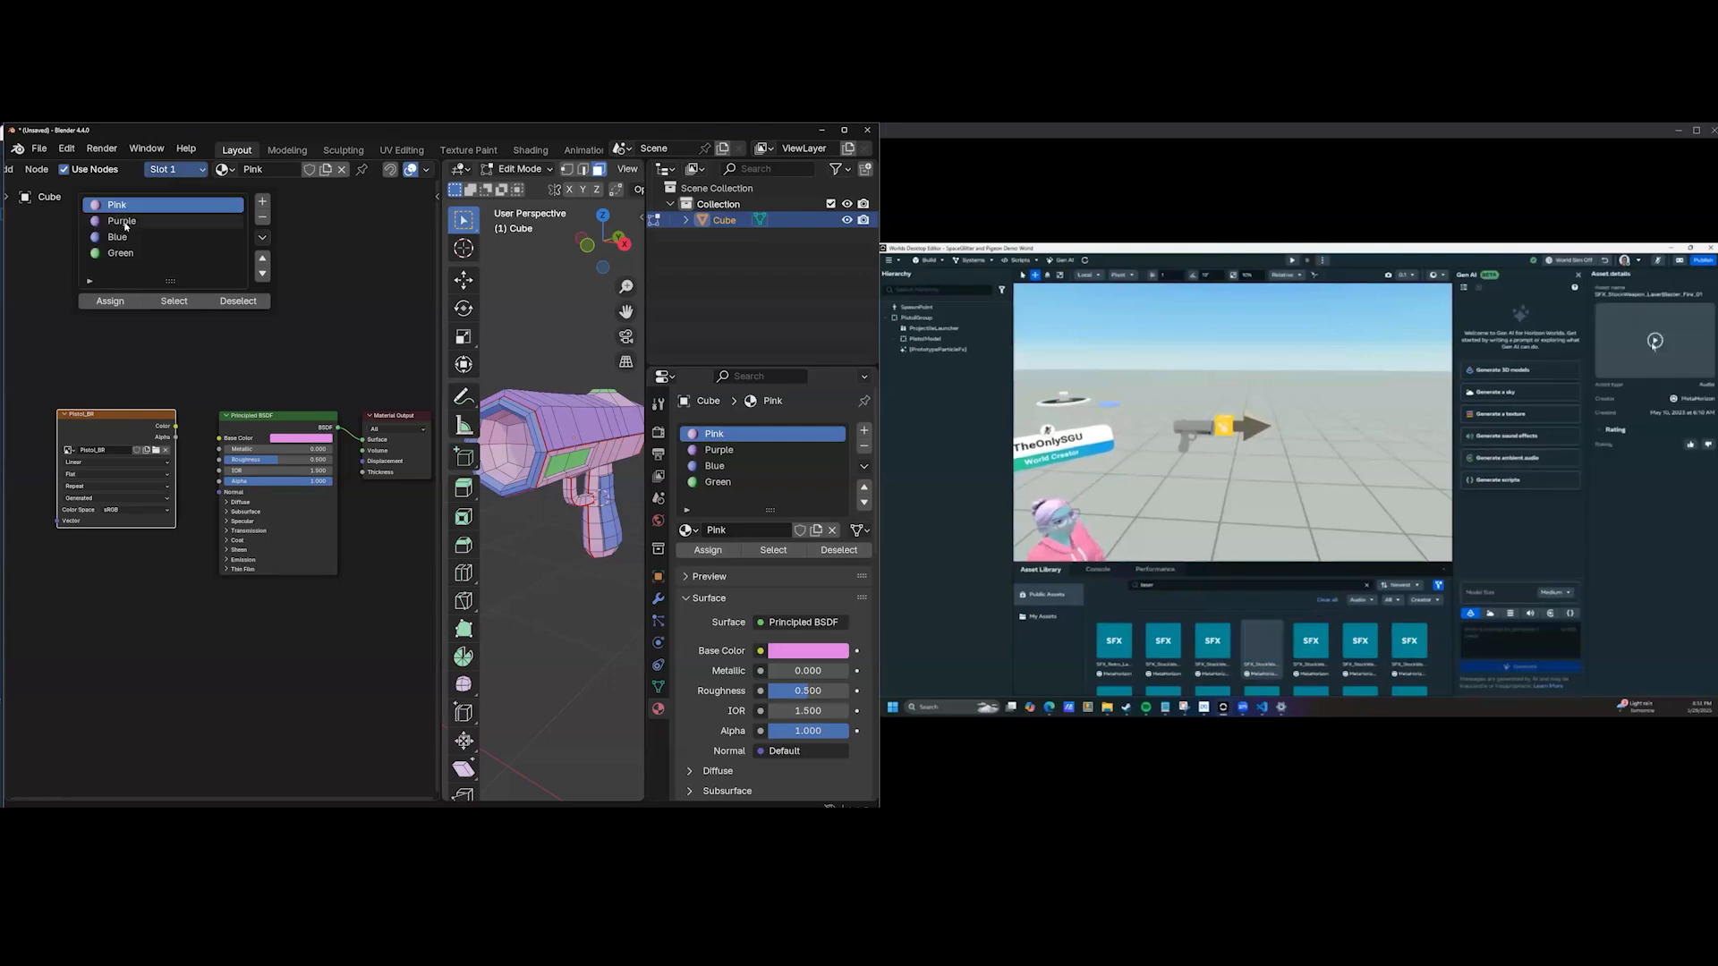
click(126, 224)
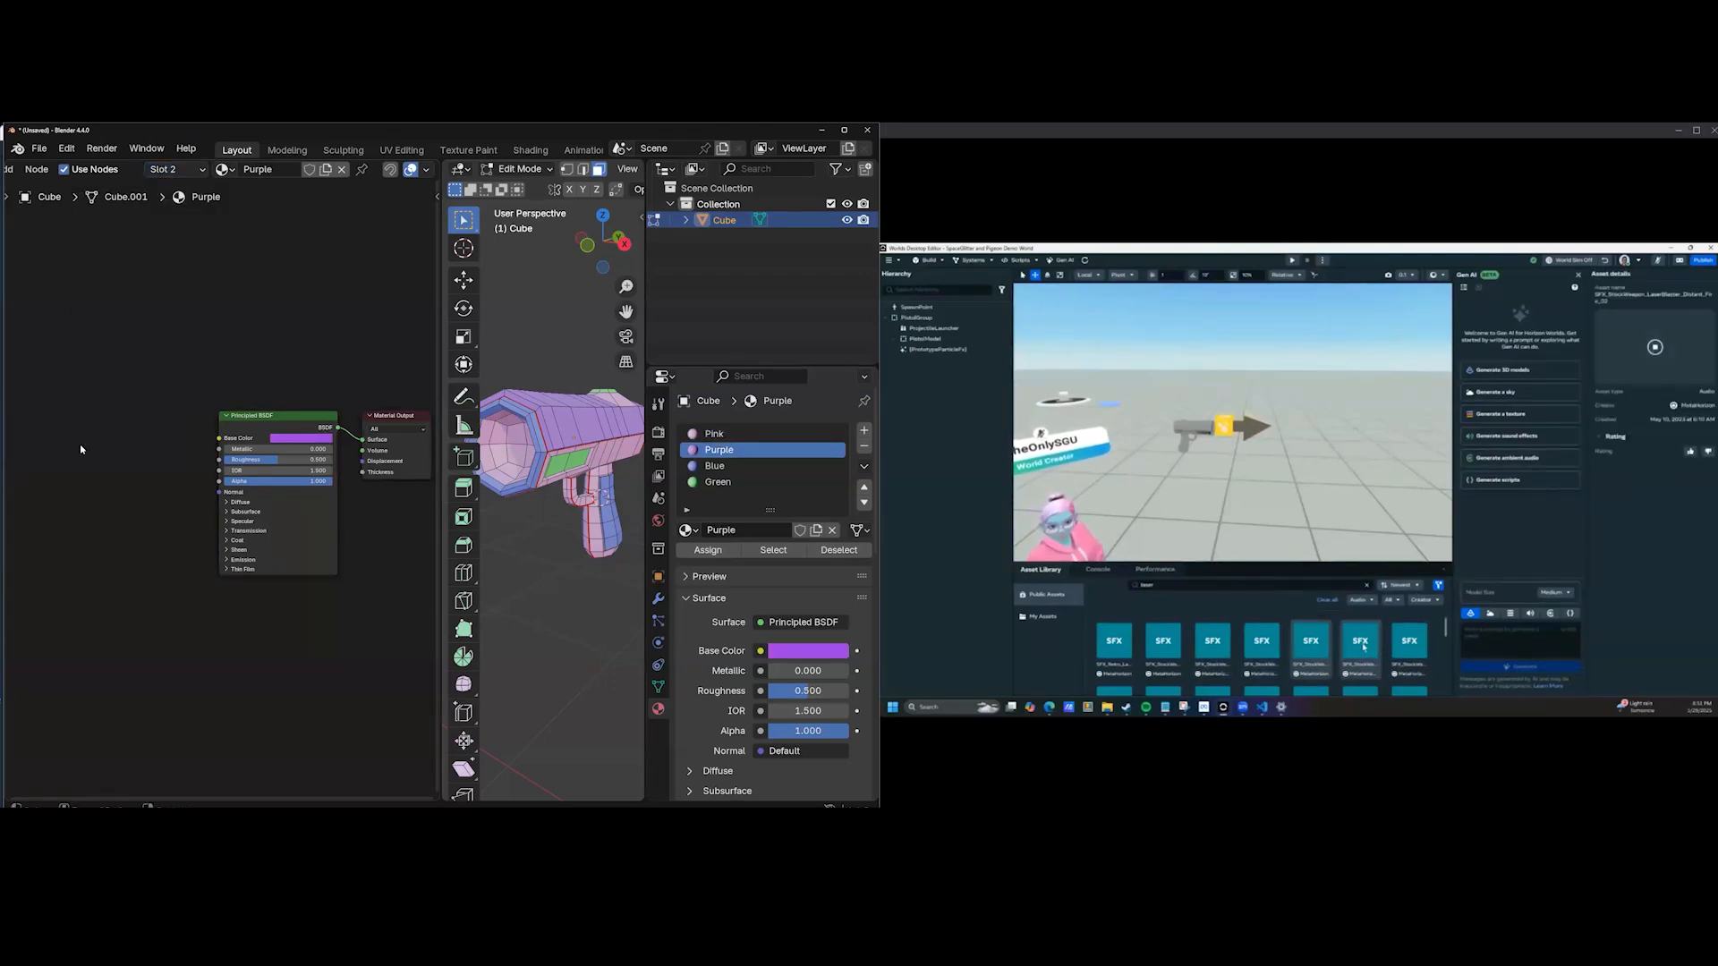
key(ctrl+v)
Paste the copied Pistol_BR image node into the Blue and Green materials as well.
click(179, 169)
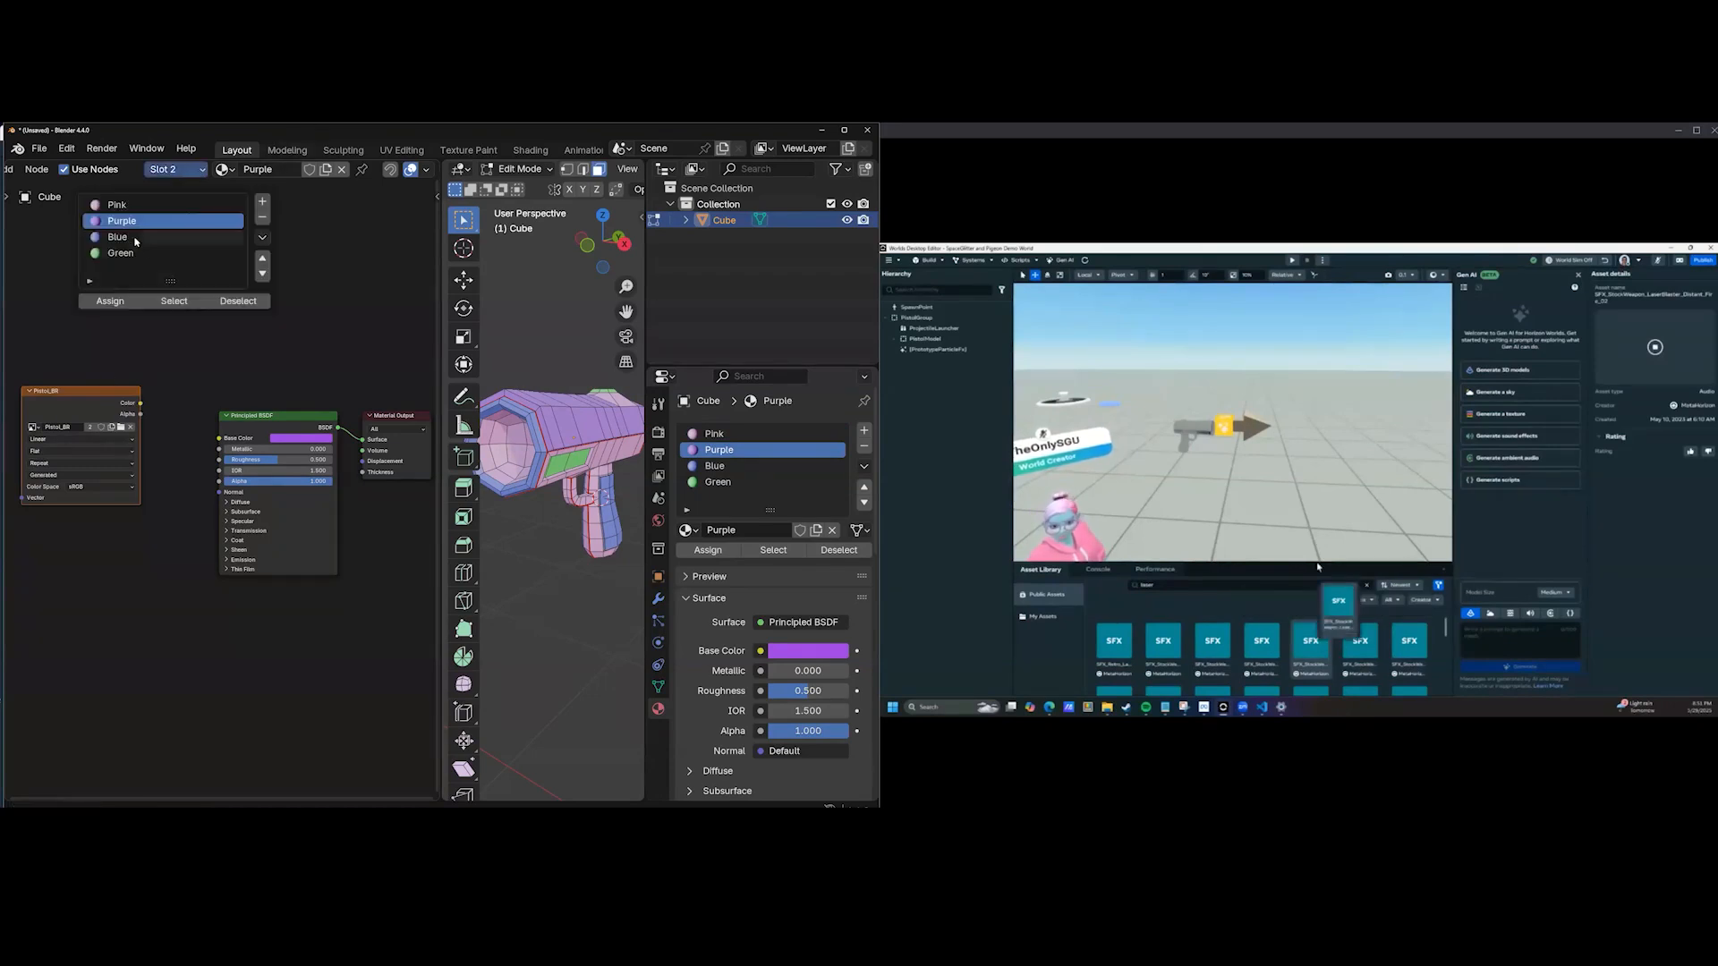
click(126, 238)
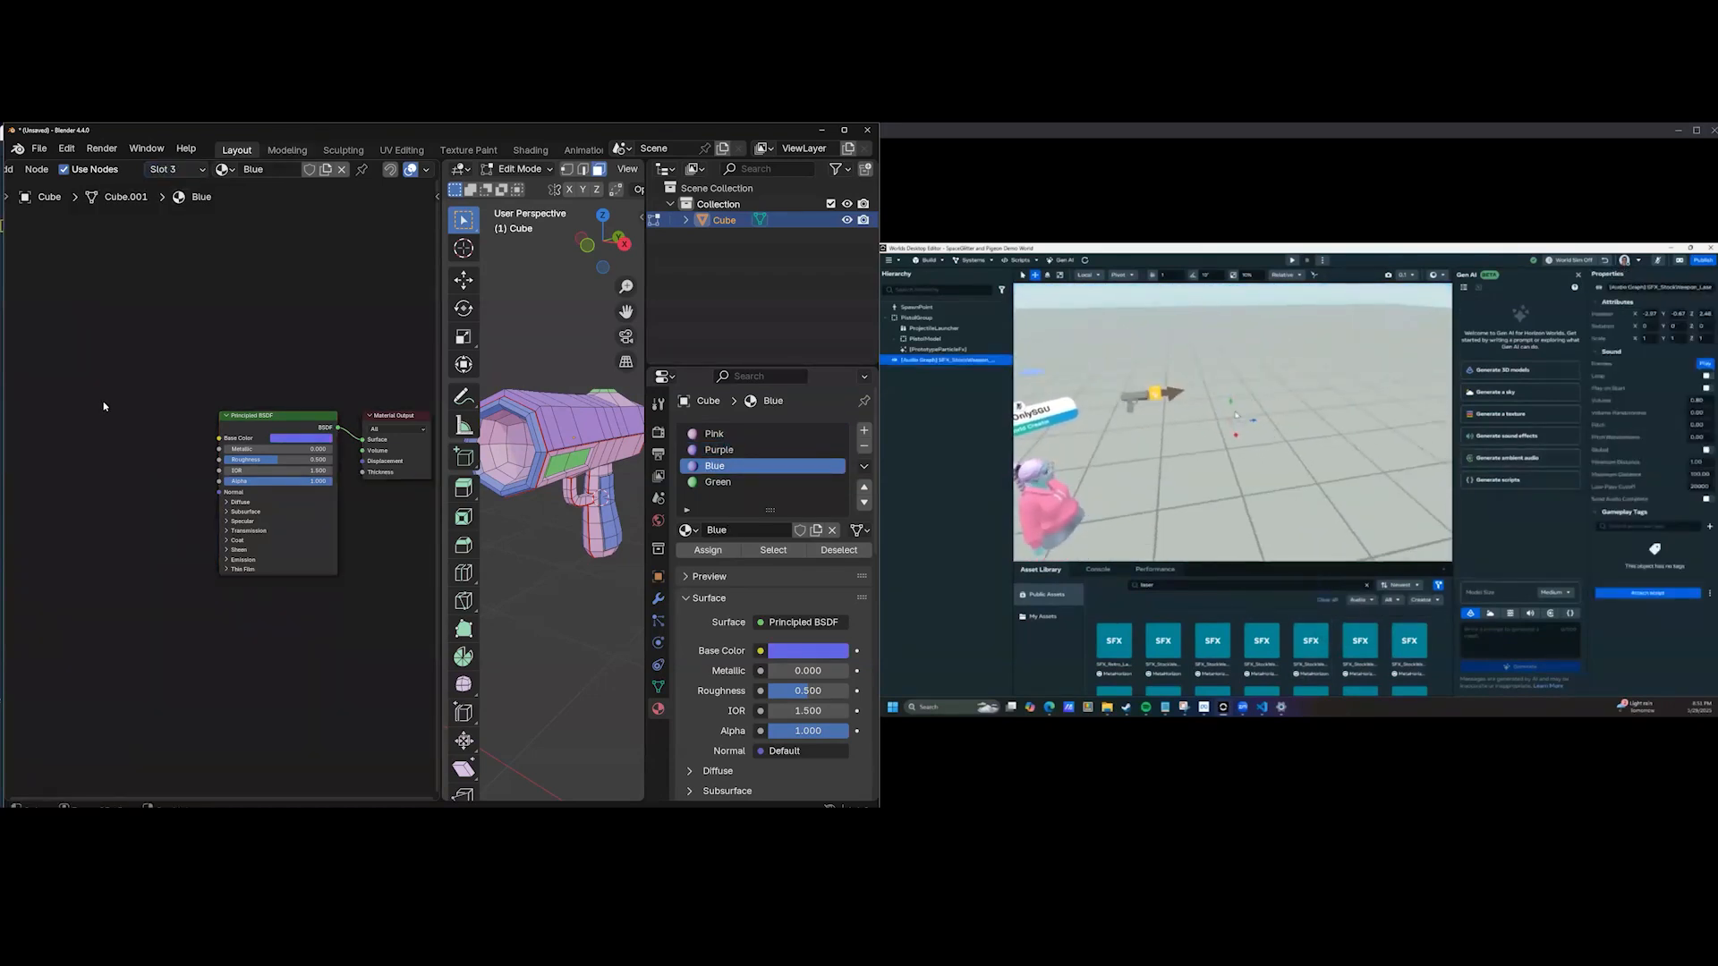
key(ctrl+v)
click(186, 173)
click(126, 256)
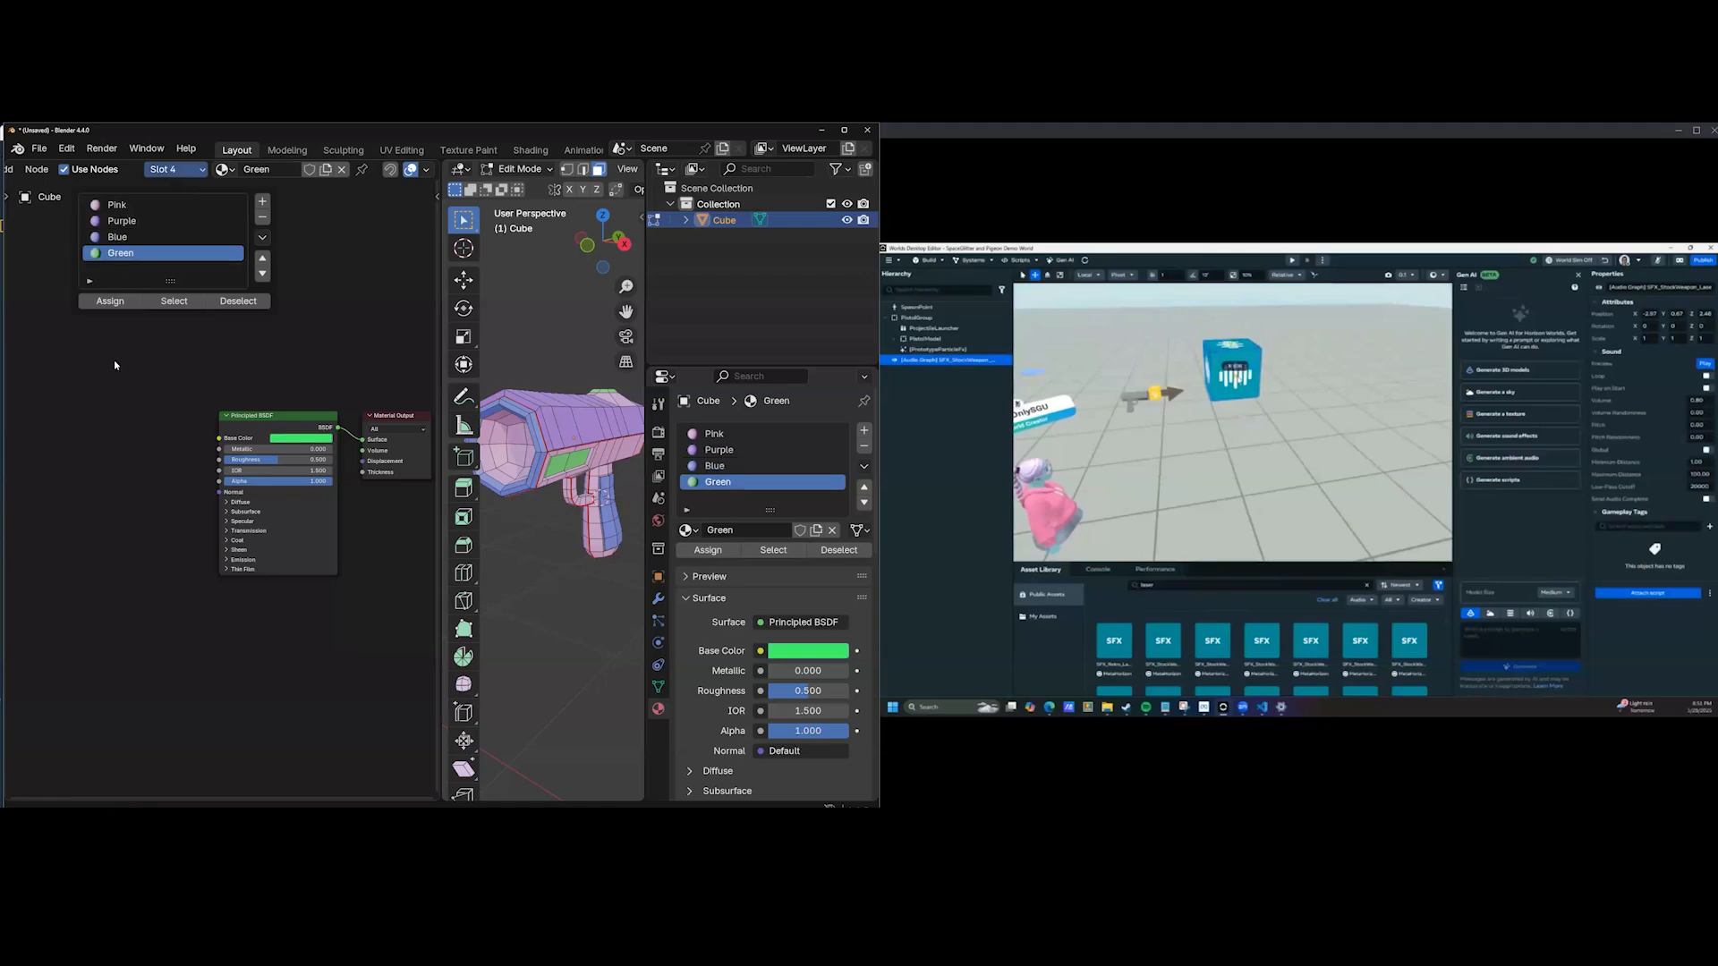
key(ctrl+v)
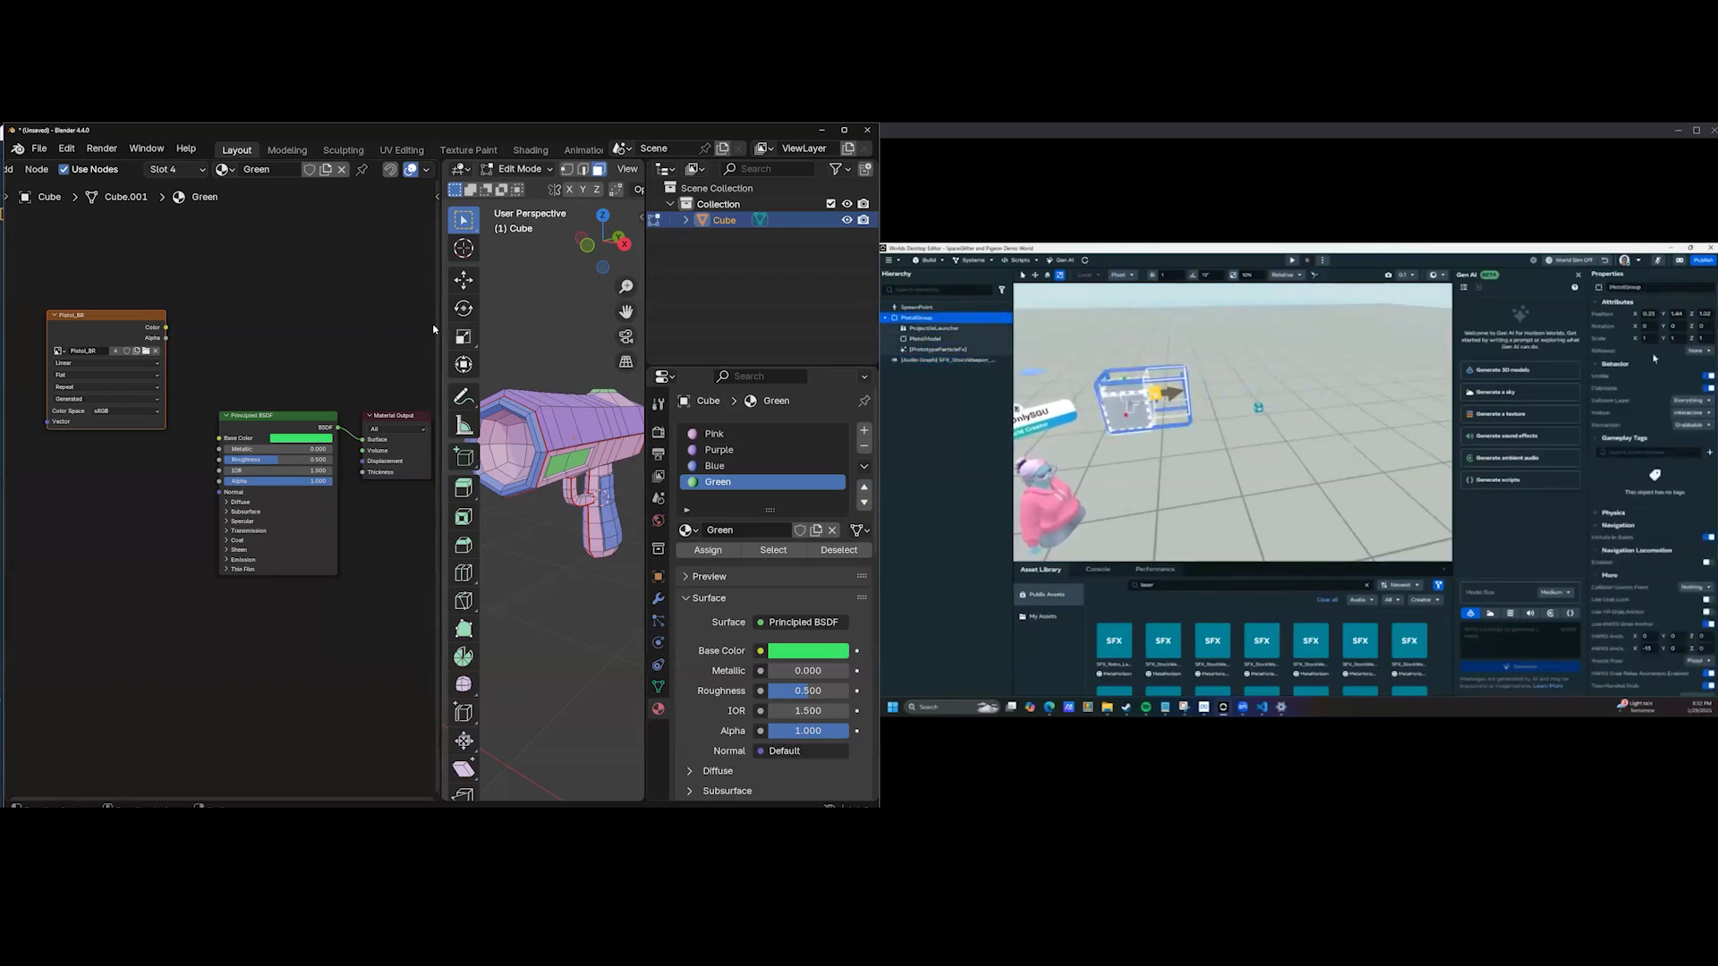
Widen the 3D viewport, return the pistol to Object Mode and set the render engine to Cycles.
drag(438, 323, 259, 324)
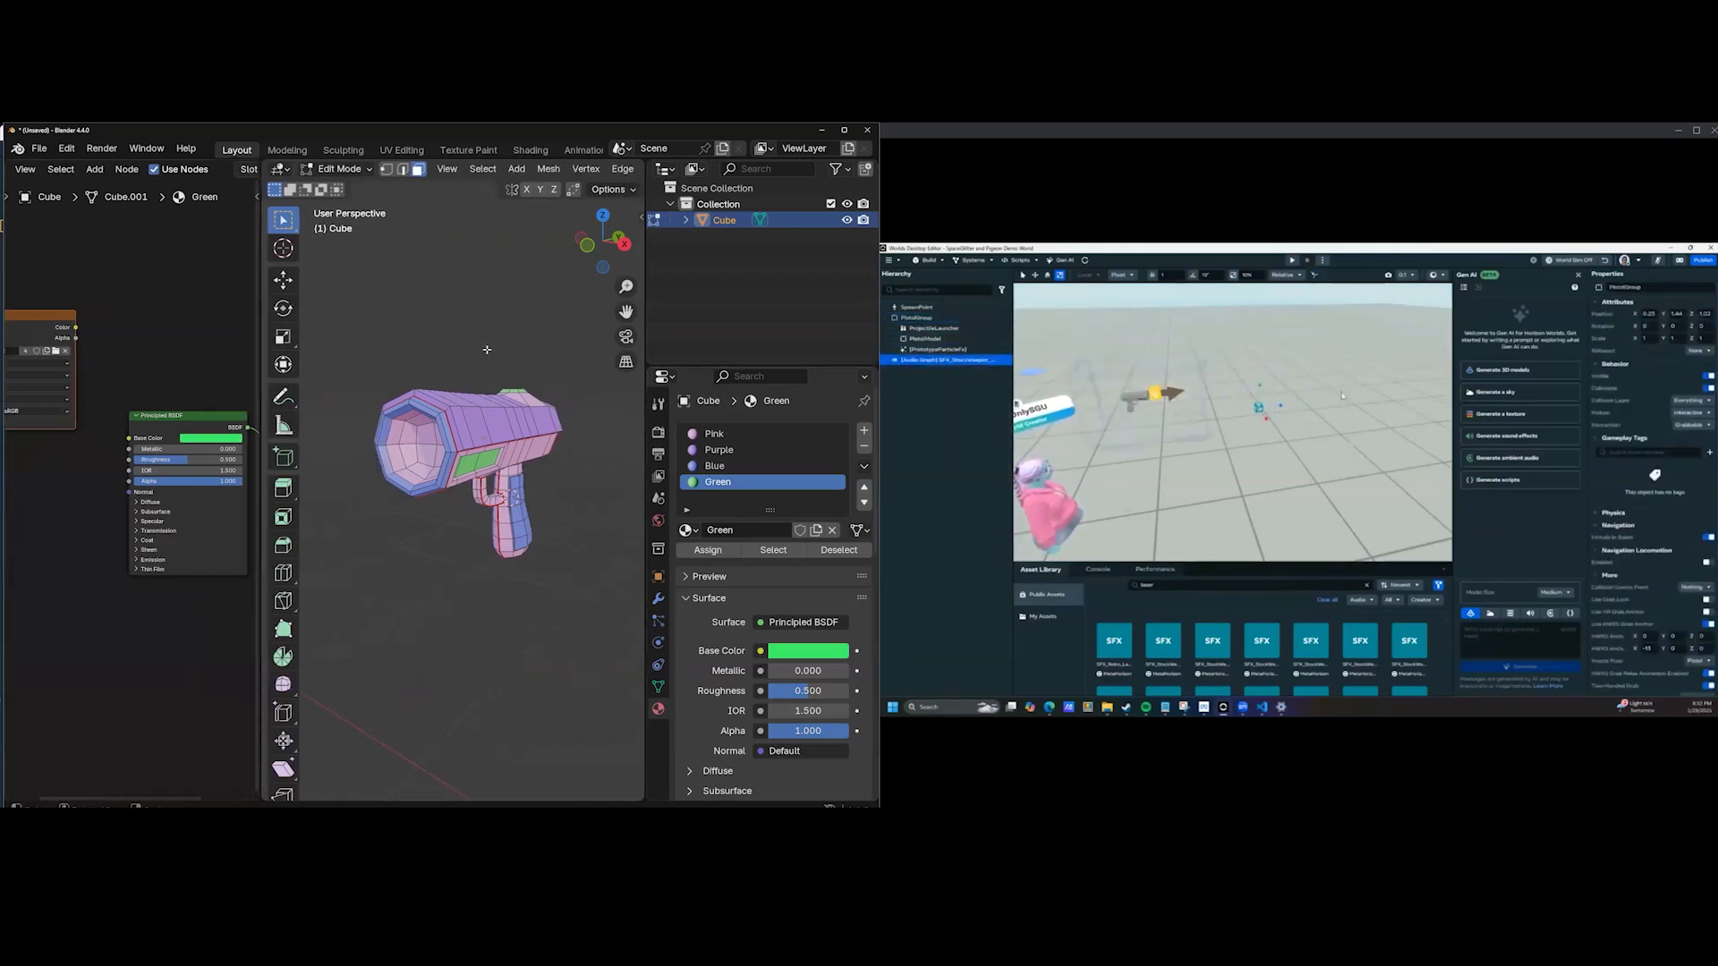
key(Tab)
middle_drag(475, 366, 493, 522)
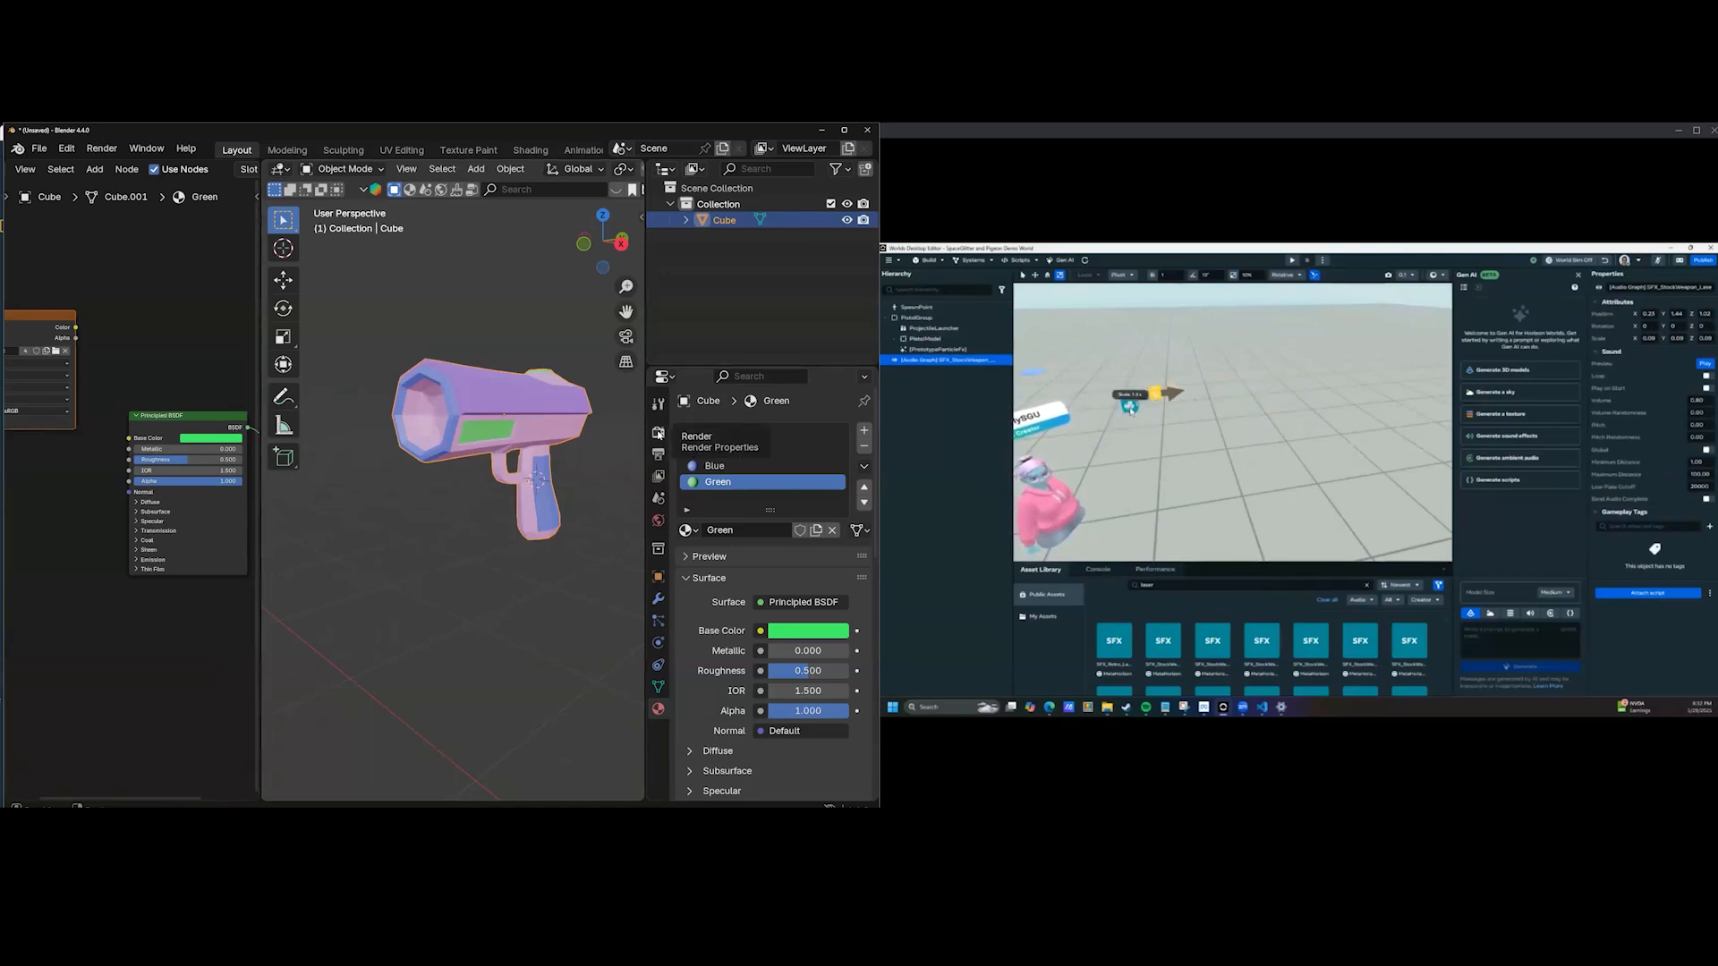
click(658, 433)
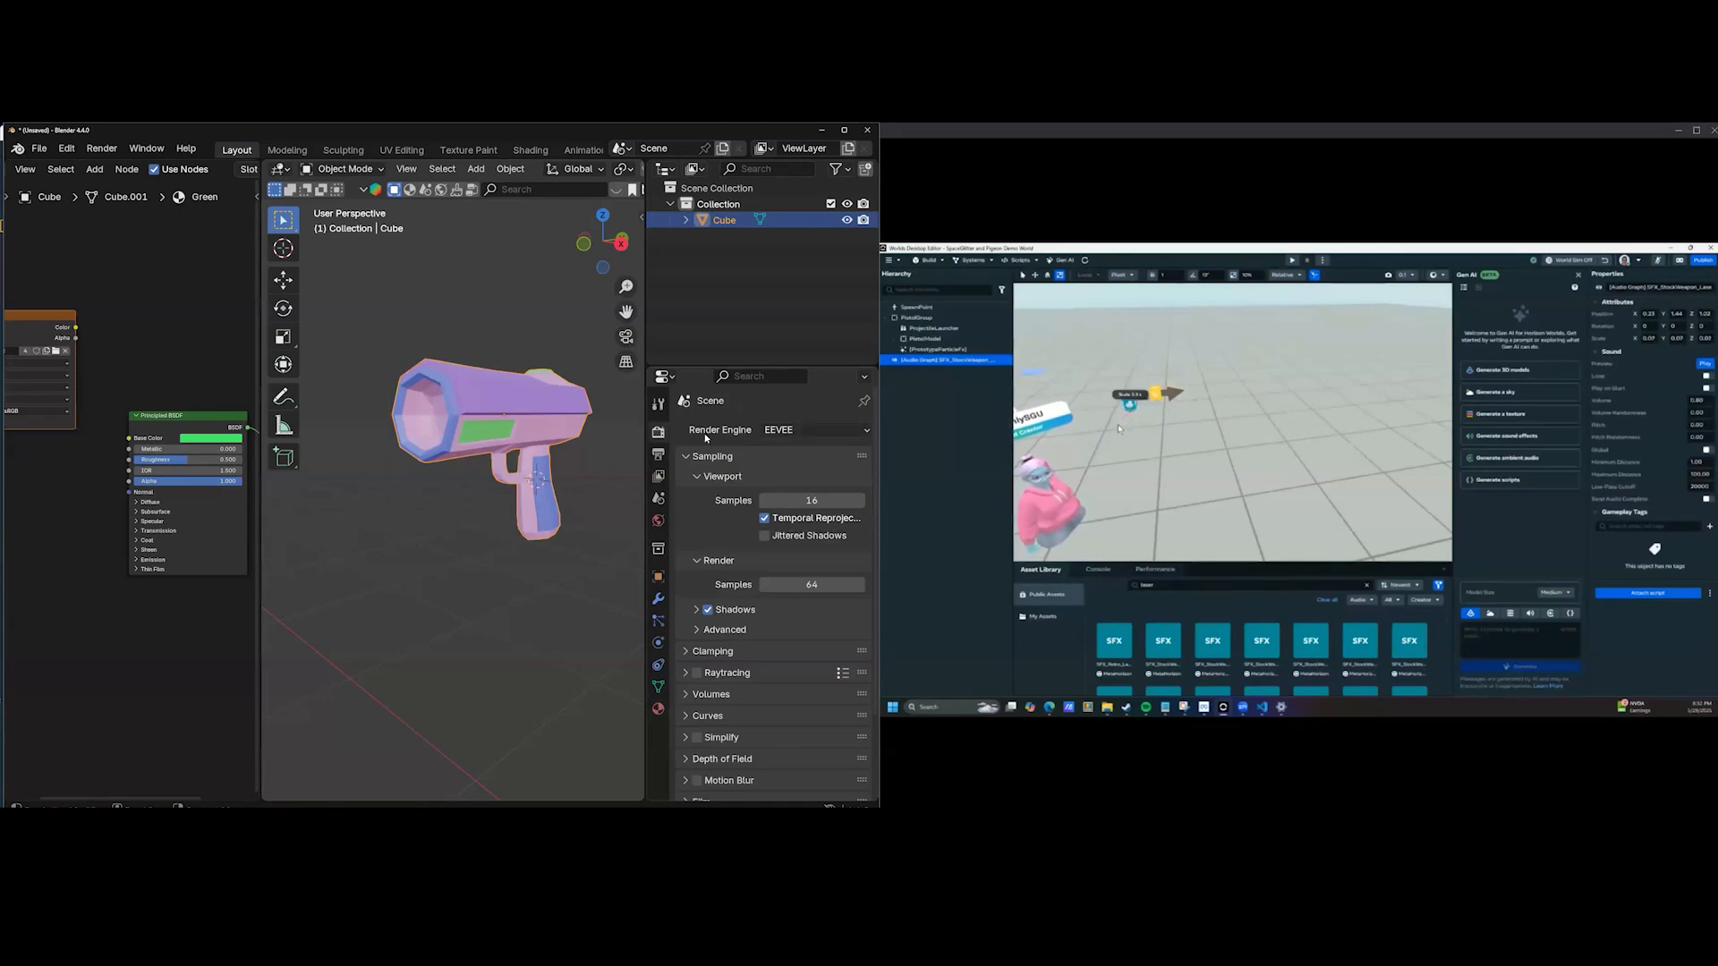
click(814, 436)
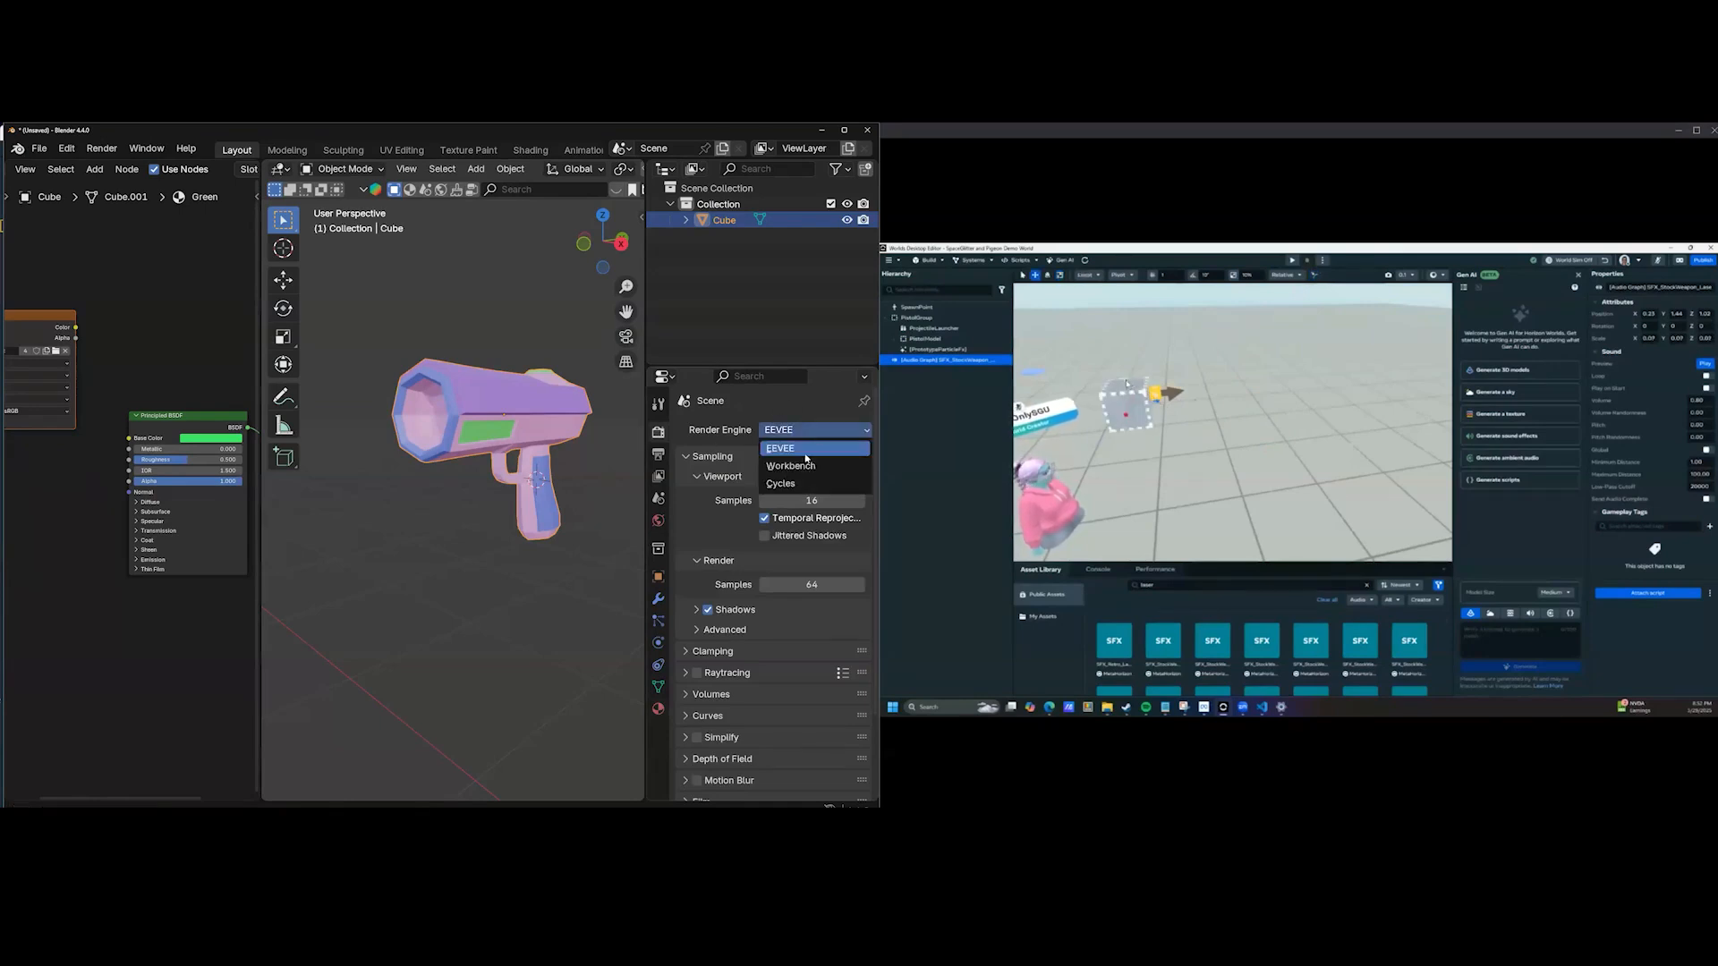
click(794, 484)
scroll(739, 495, down, 5)
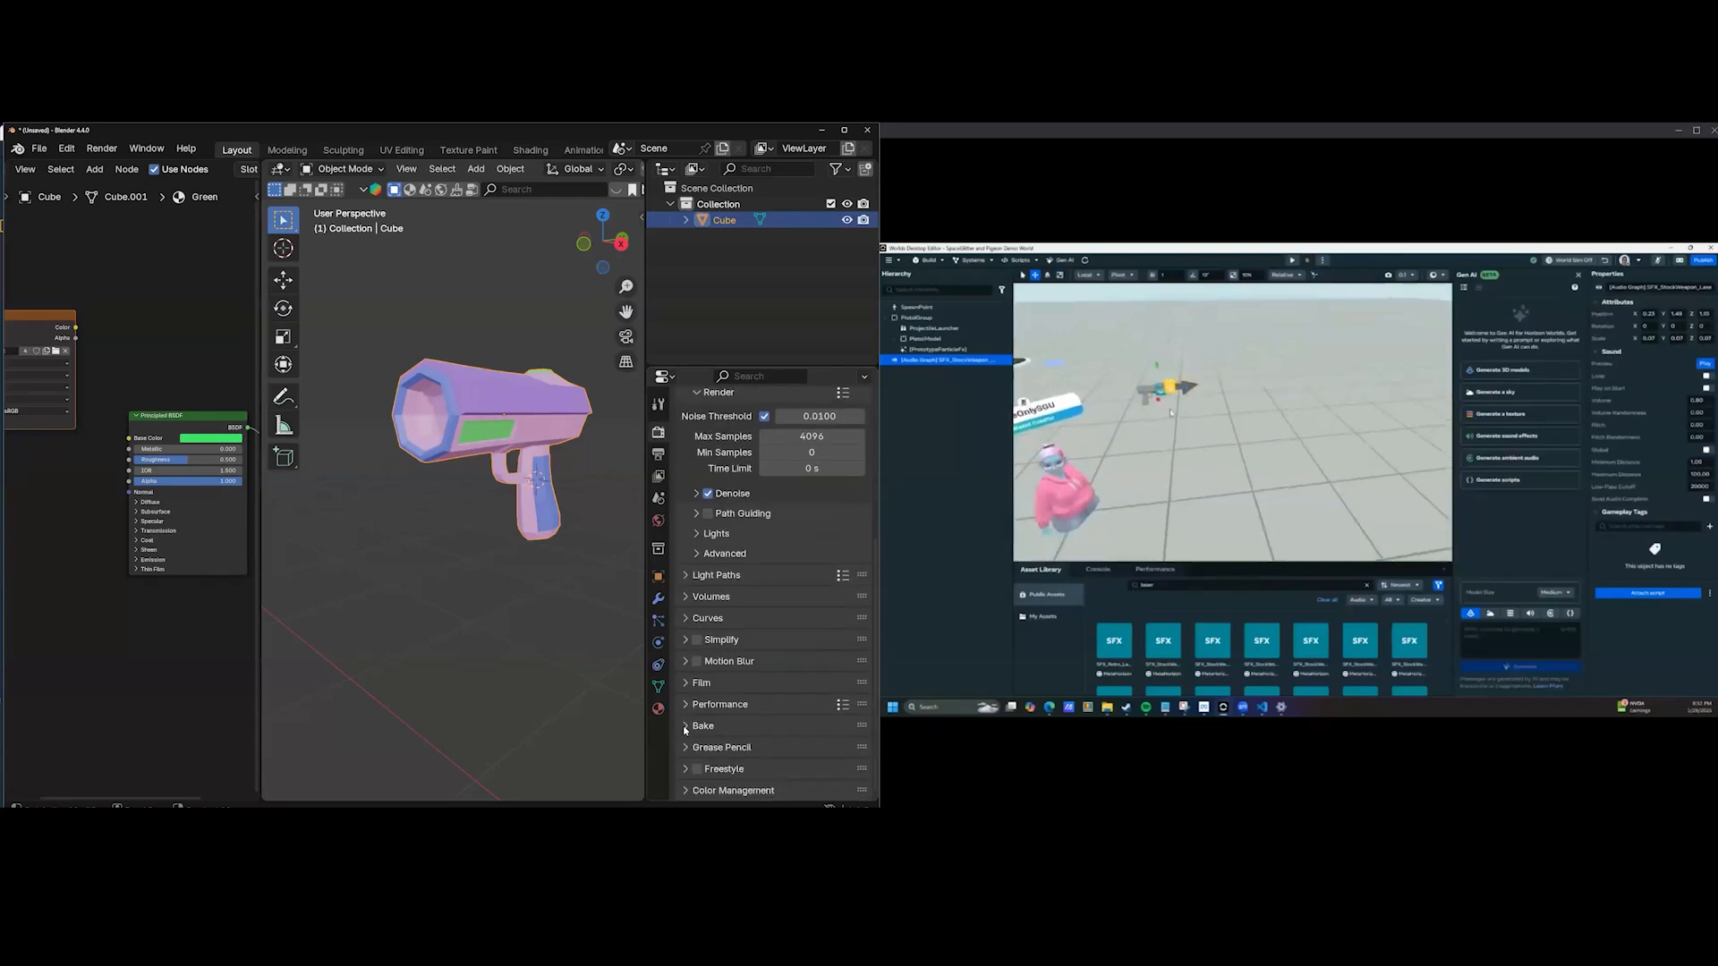
Set the bake type to Diffuse and turn off the Direct and Indirect contributions, leaving only Color enabled.
click(685, 726)
scroll(787, 582, down, 8)
scroll(809, 532, up, 2)
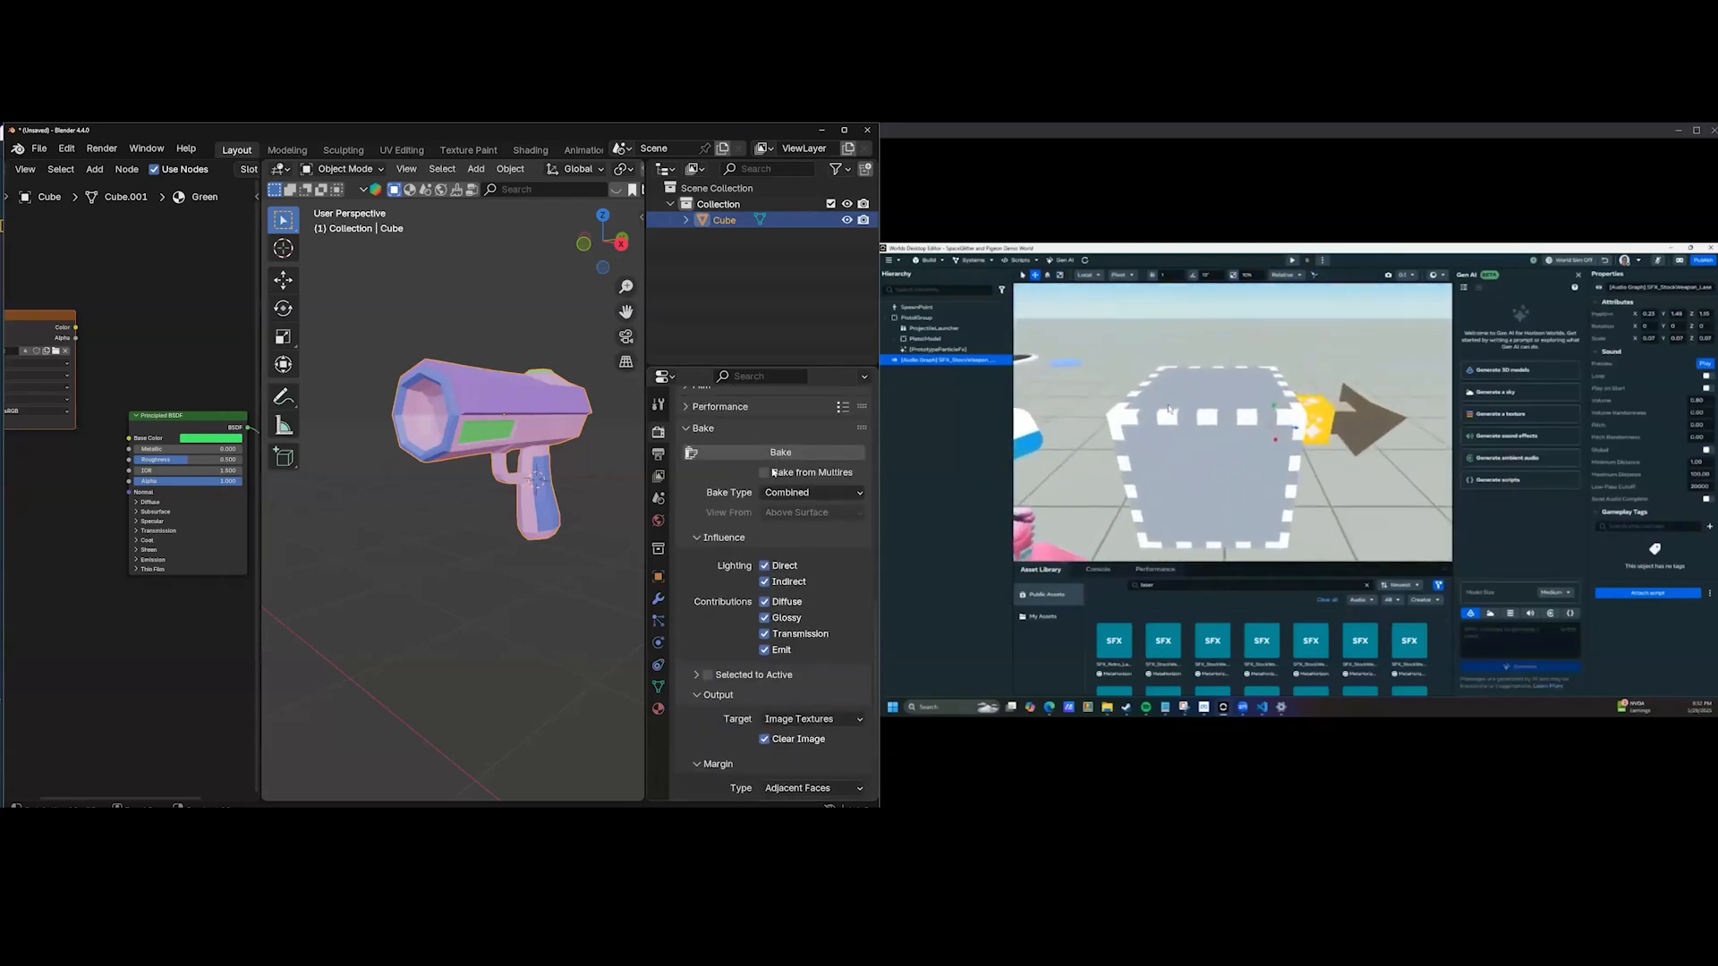
click(827, 492)
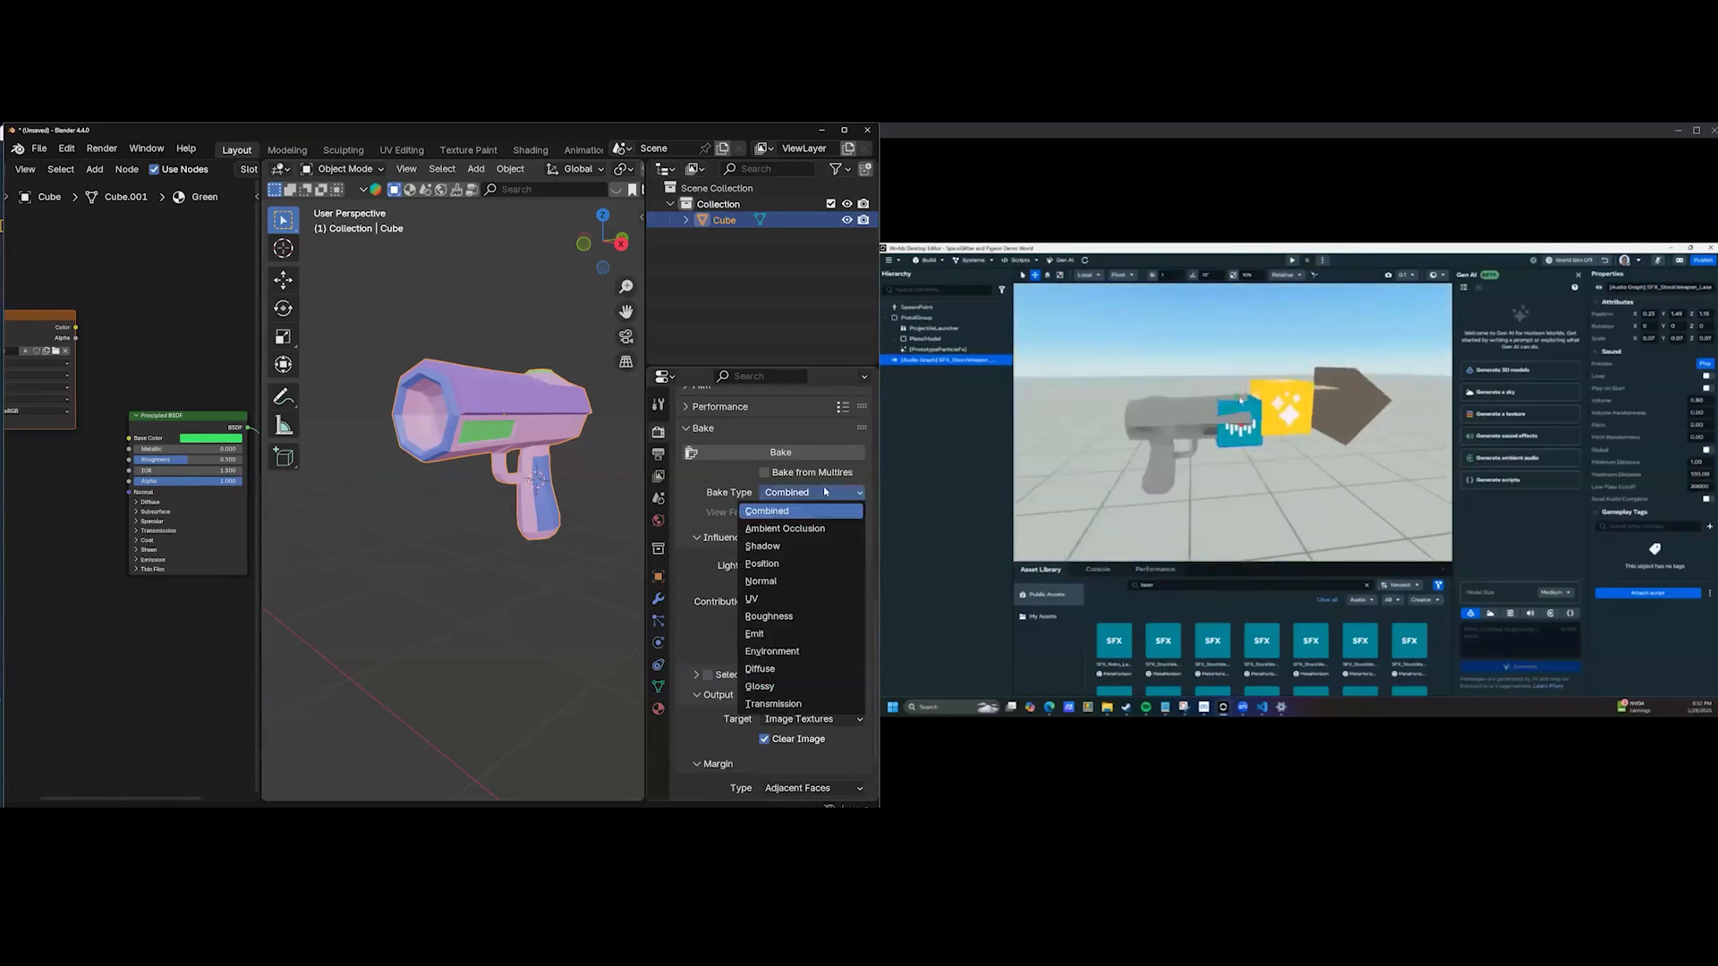
click(761, 668)
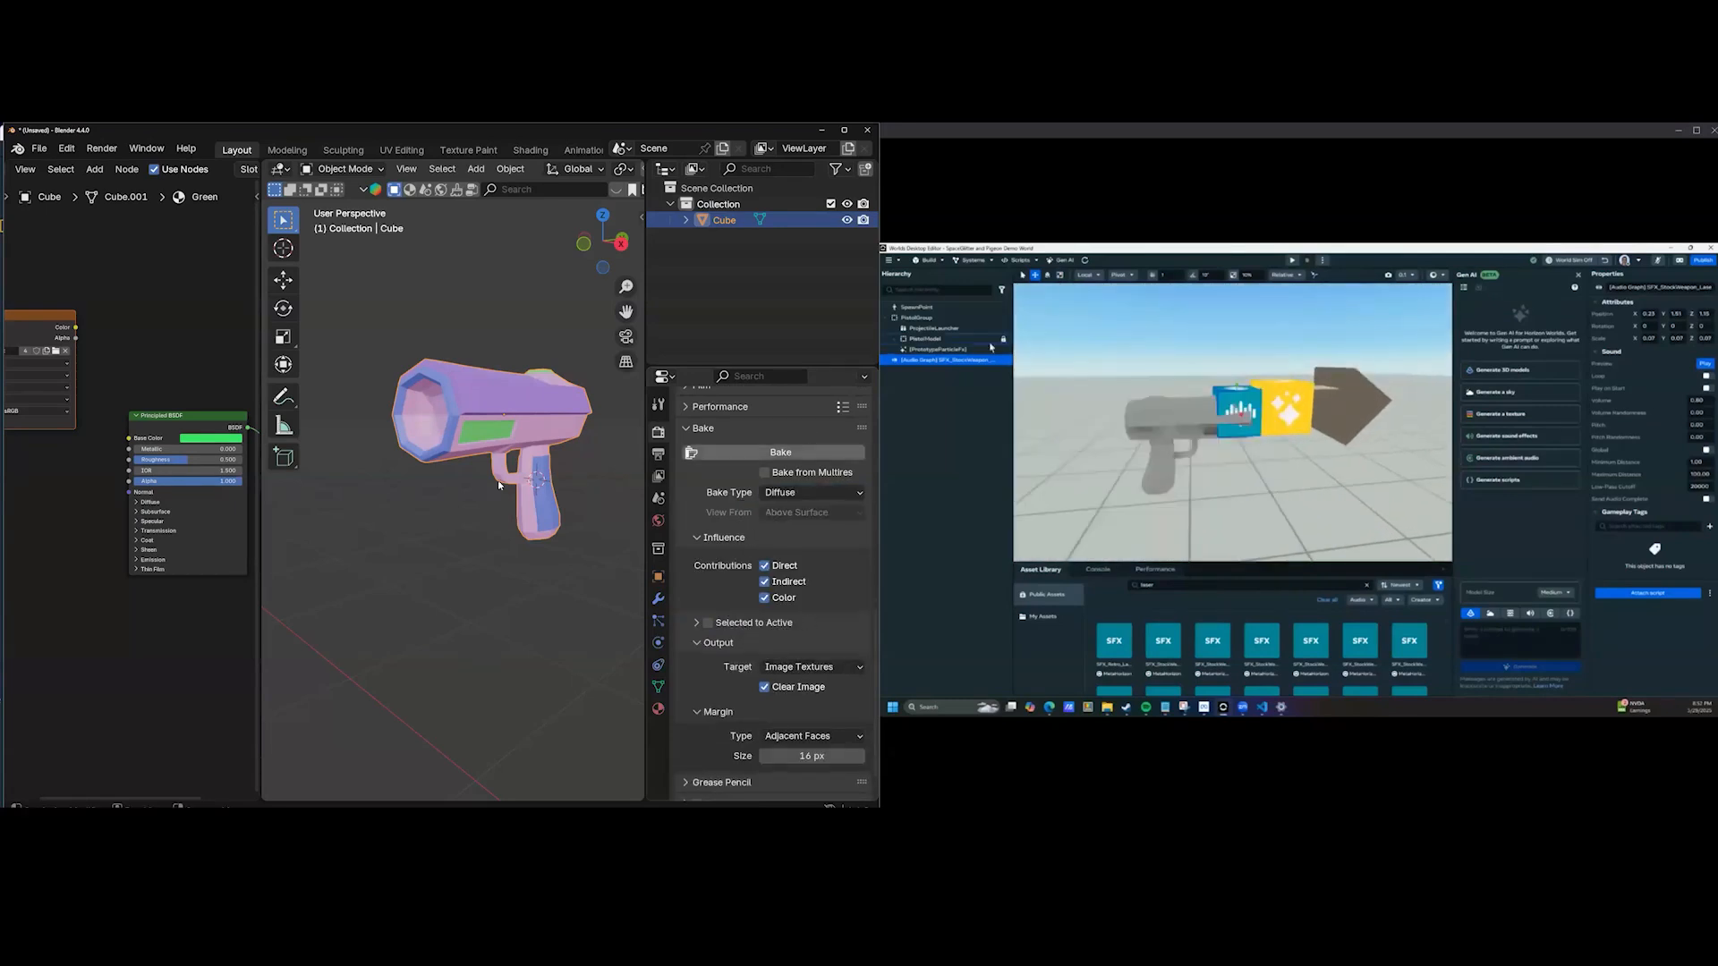
middle_drag(500, 445, 799, 544)
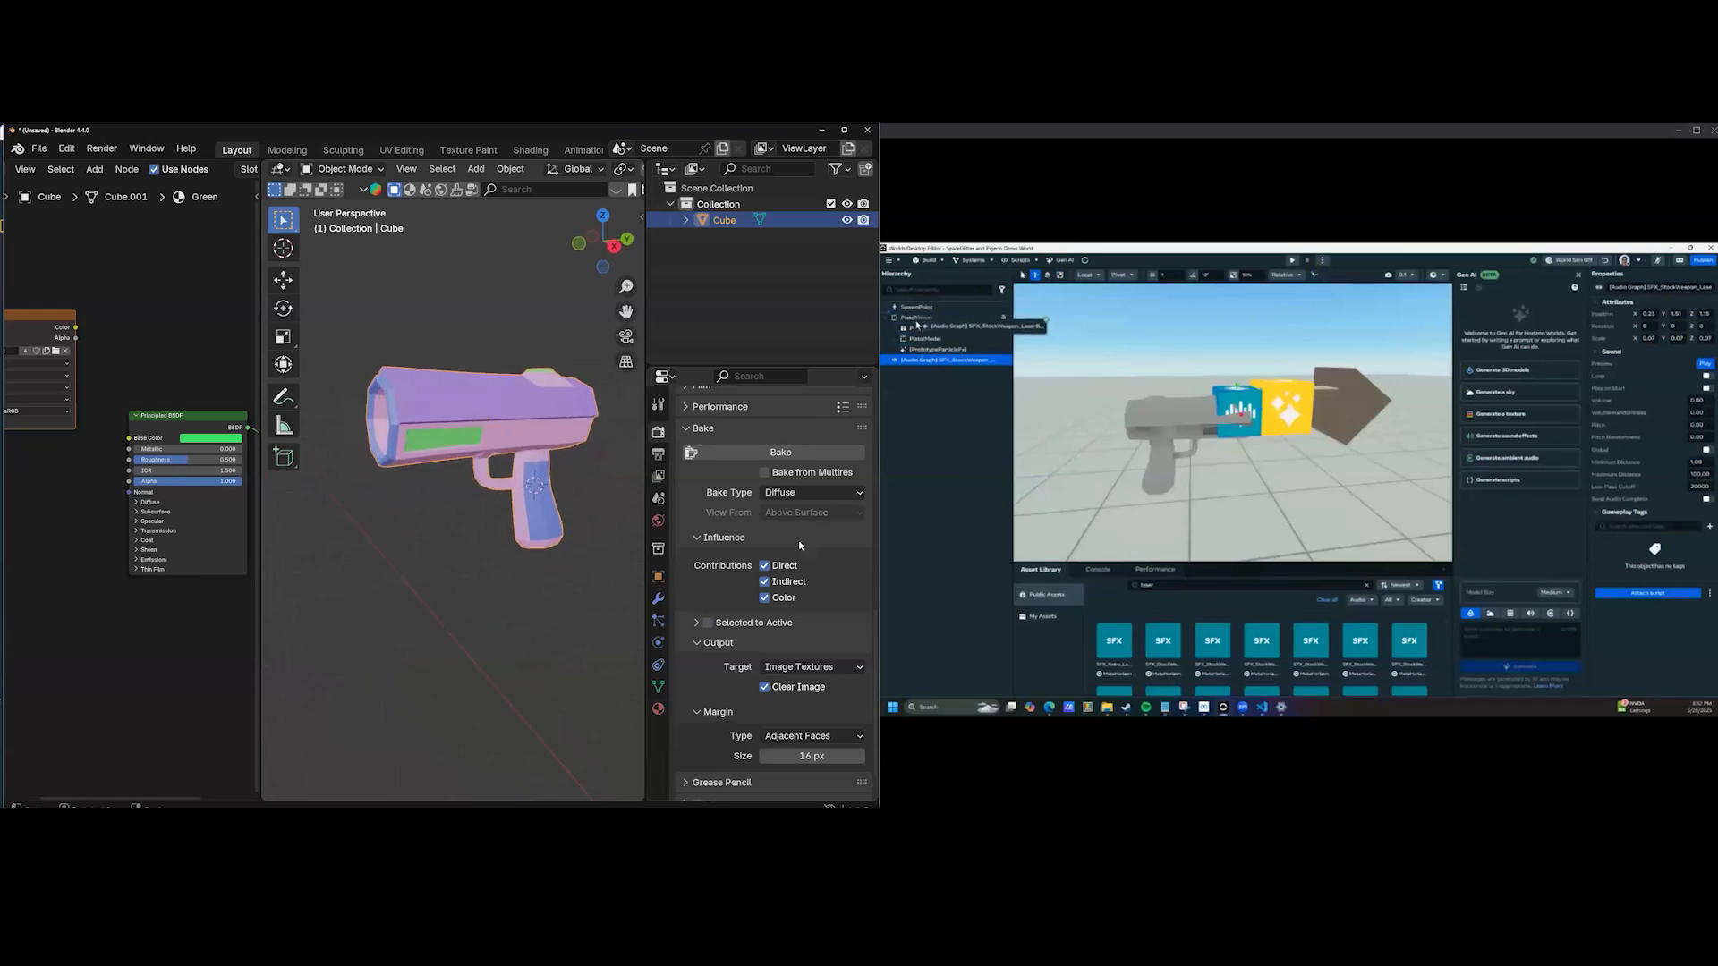
click(765, 582)
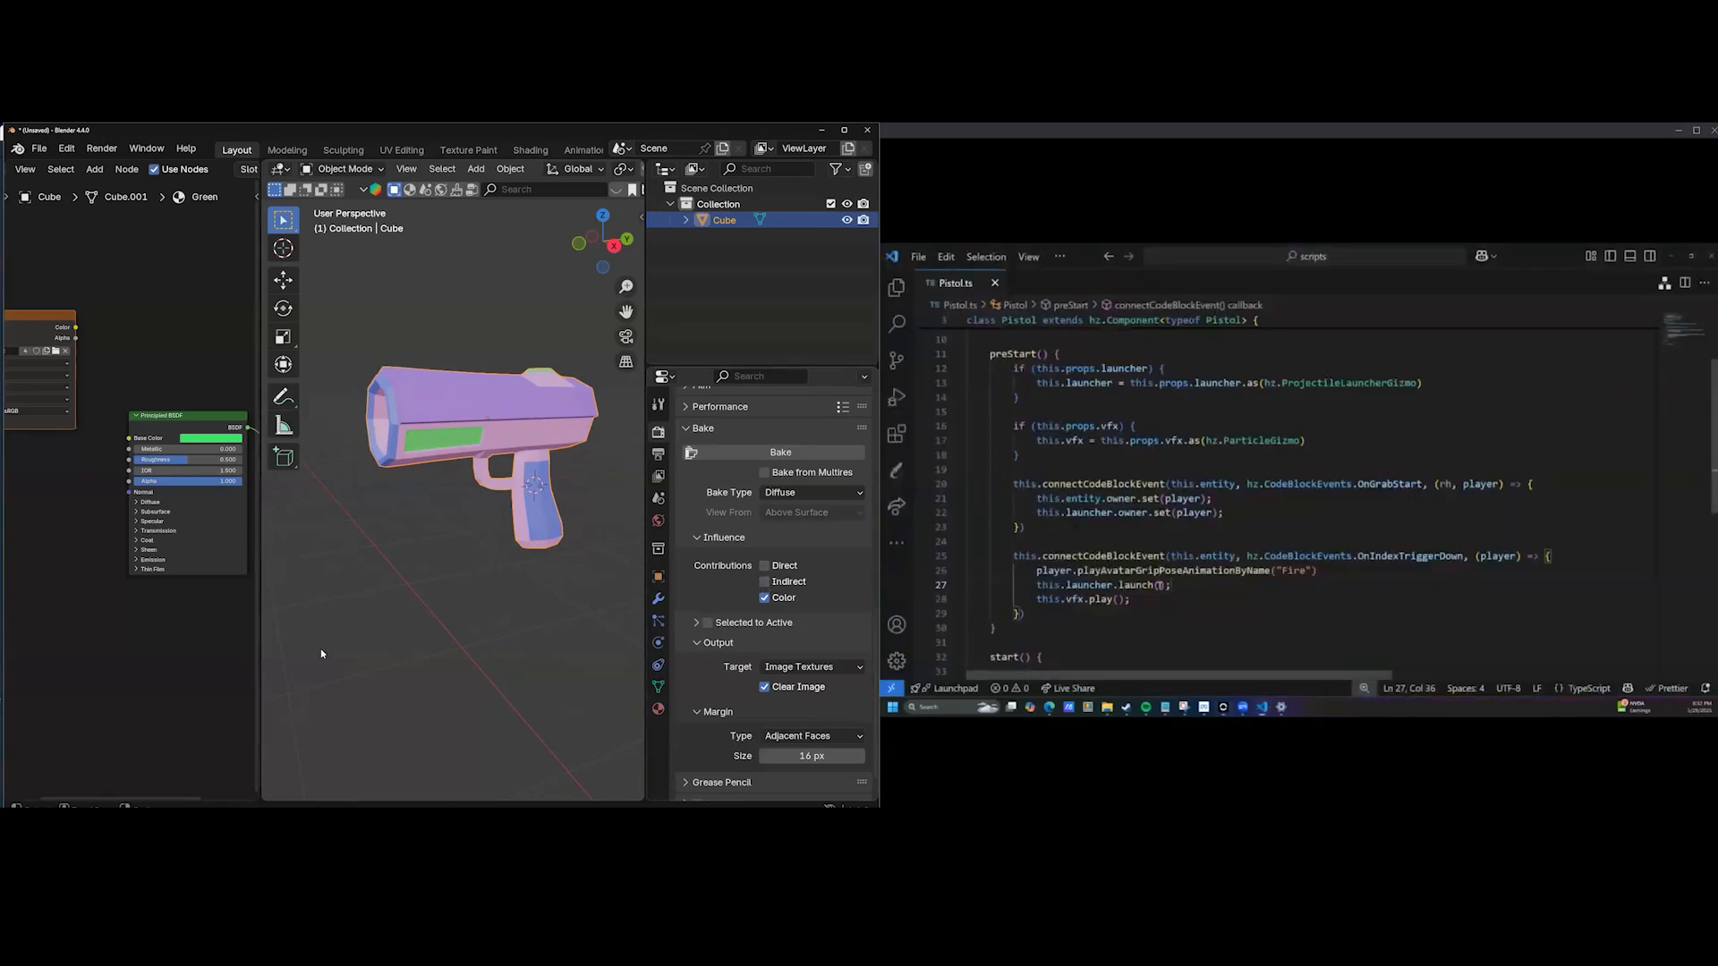
Split the Shader Editor area horizontally and turn the lower half into a UV Editor displaying the Pistol_BR image.
drag(259, 585, 404, 573)
drag(36, 747, 108, 401)
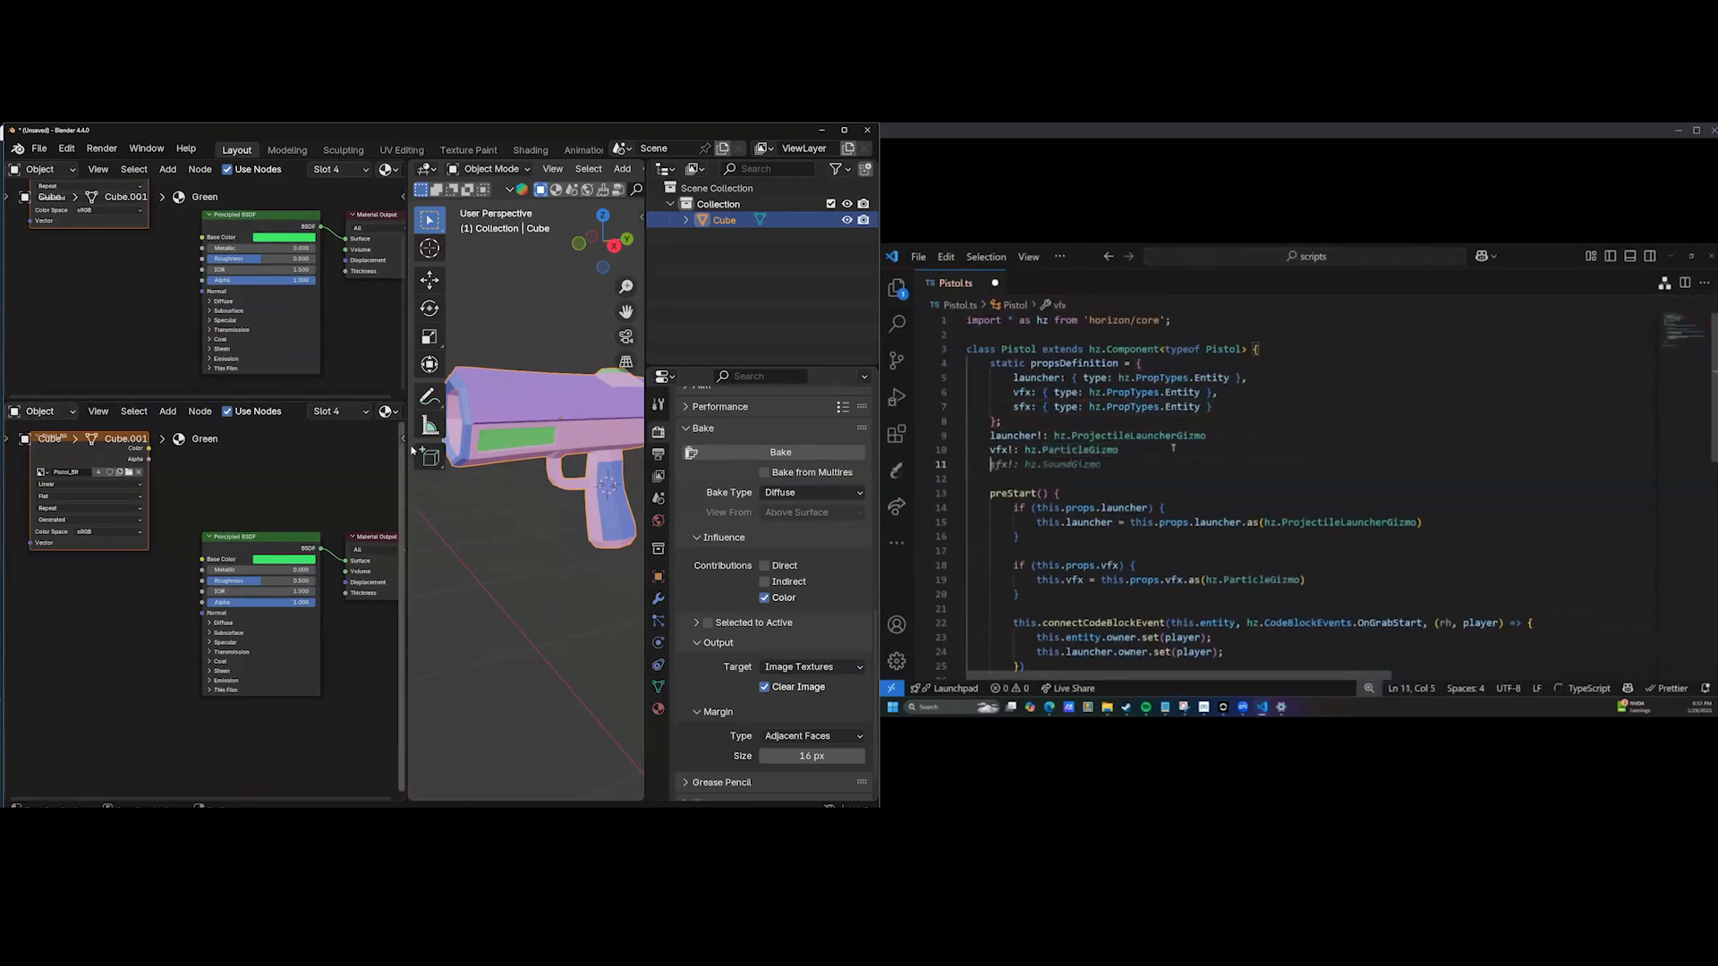
scroll(160, 414, up, 2)
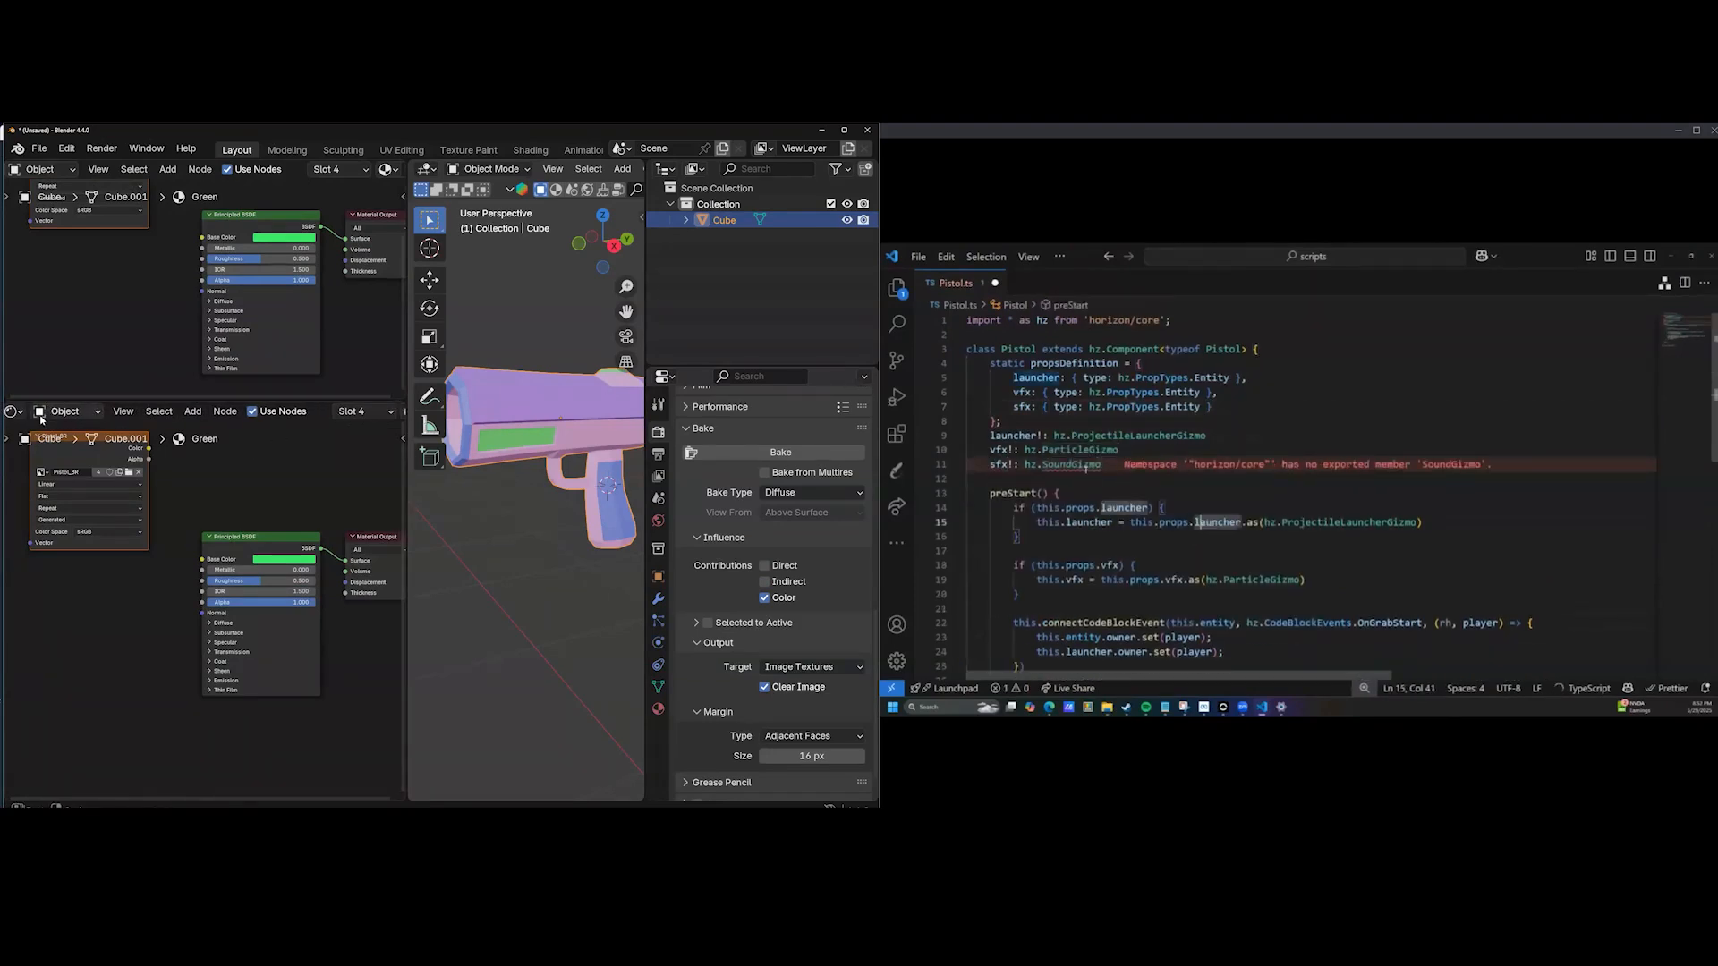
click(16, 413)
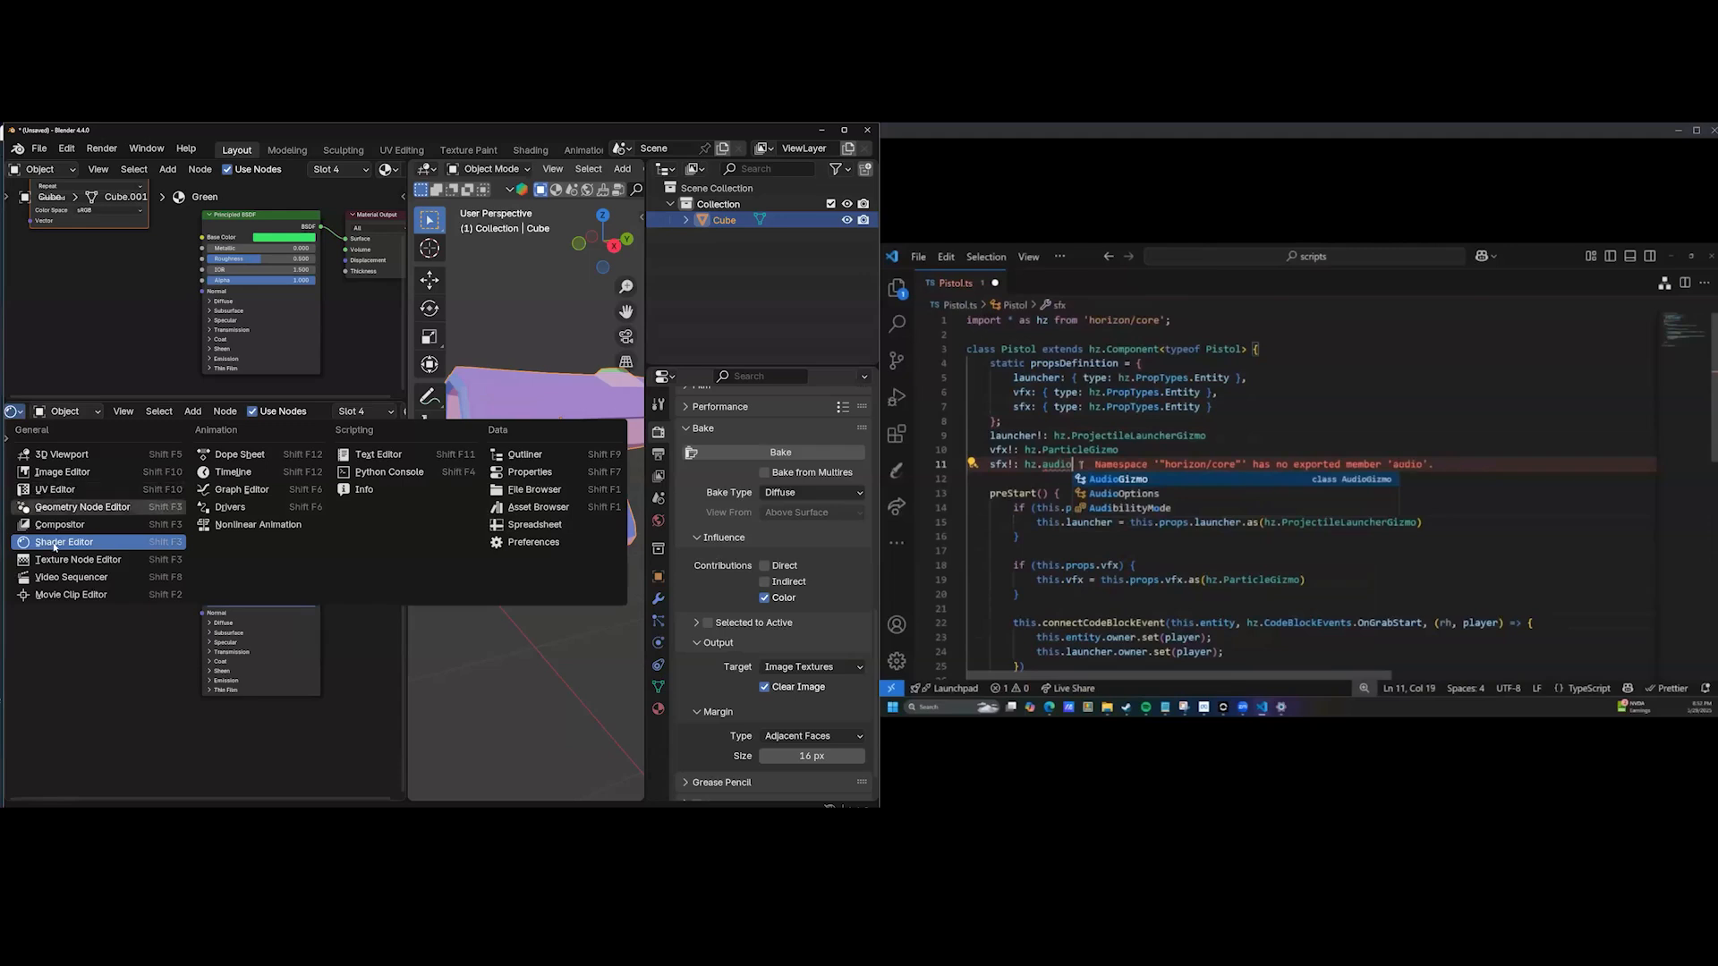
click(69, 492)
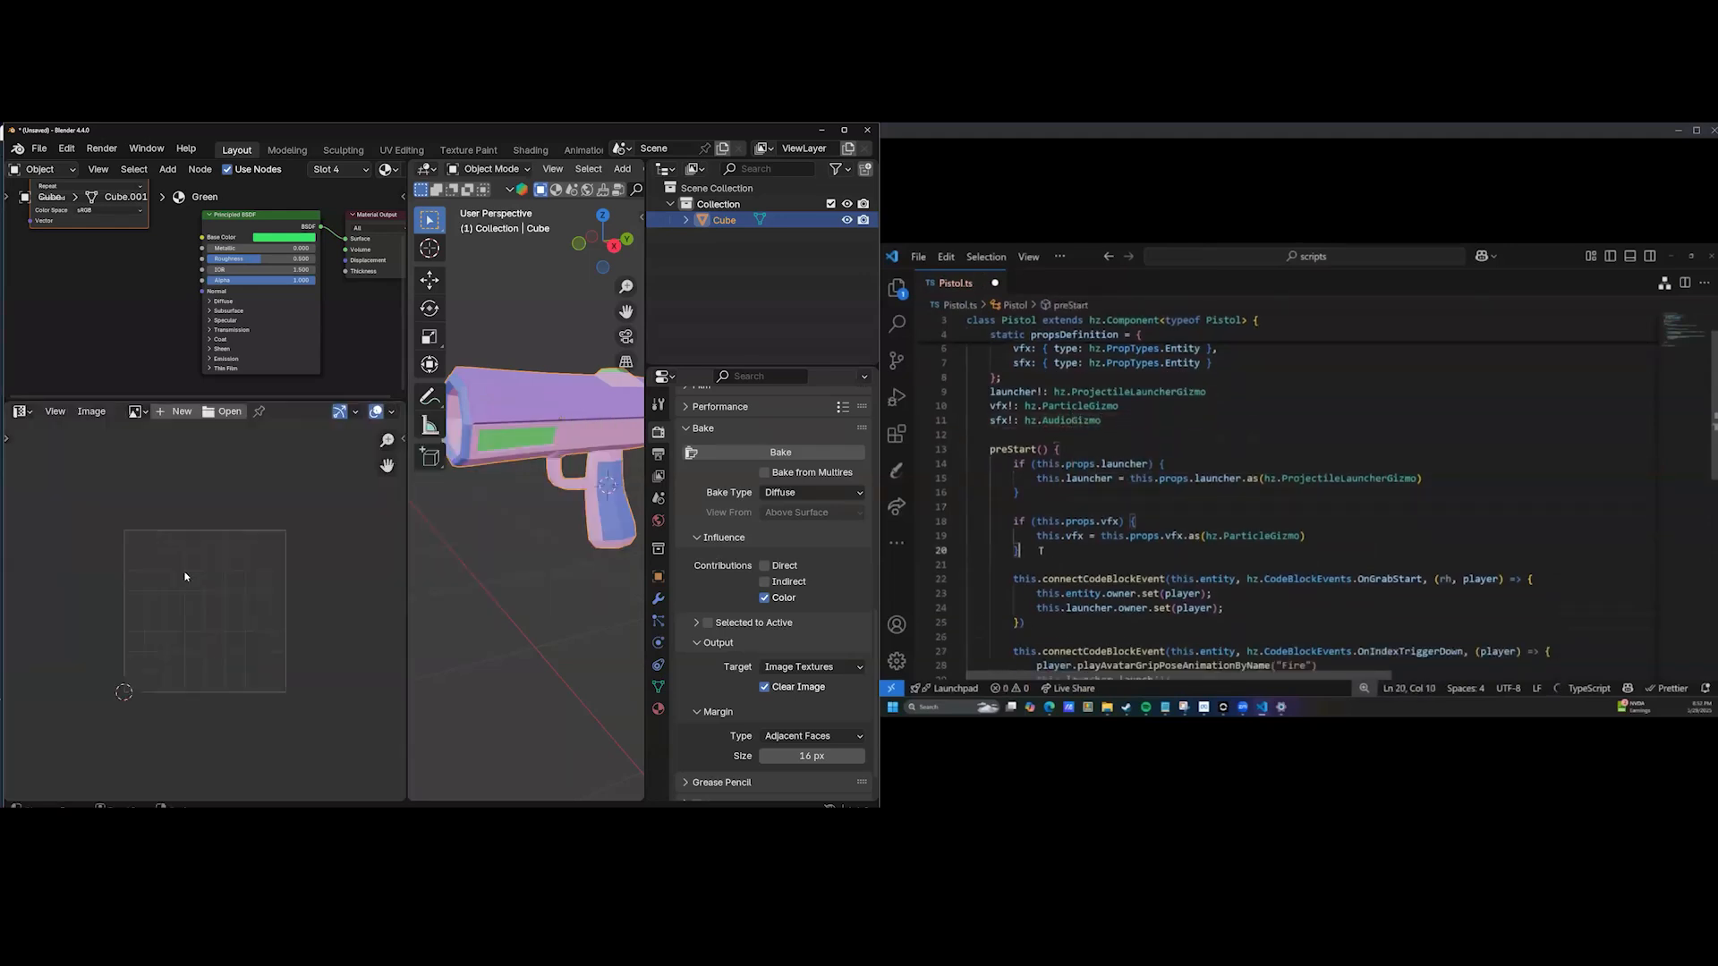
click(147, 413)
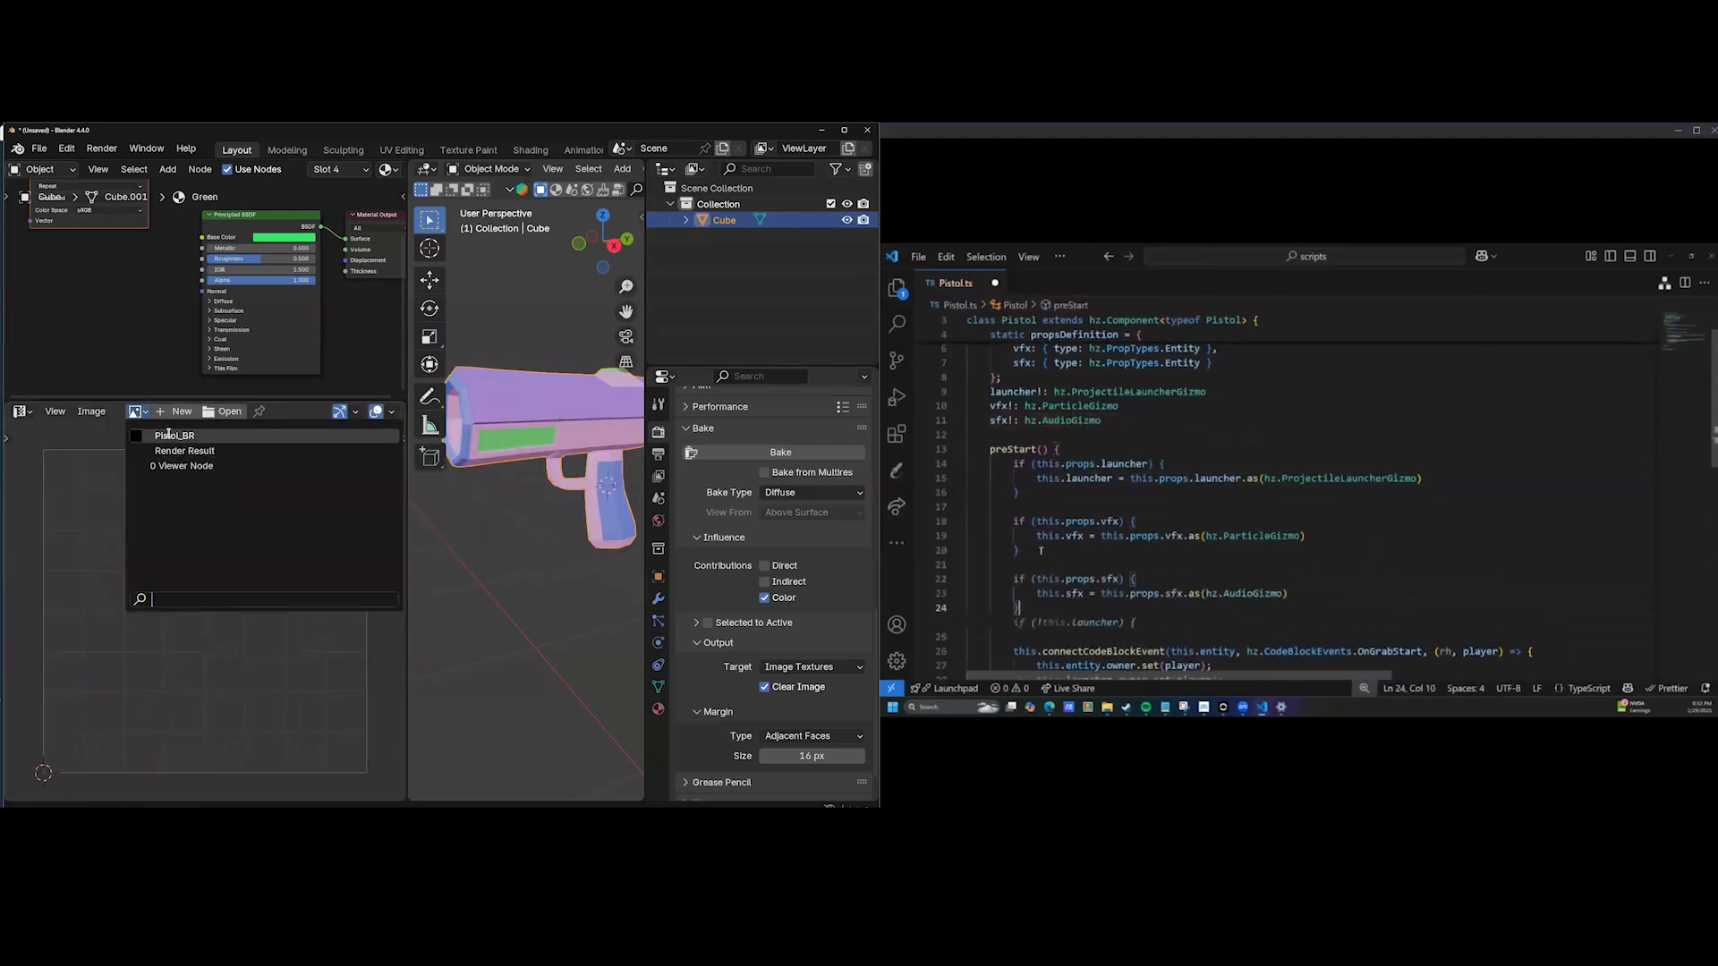
click(178, 466)
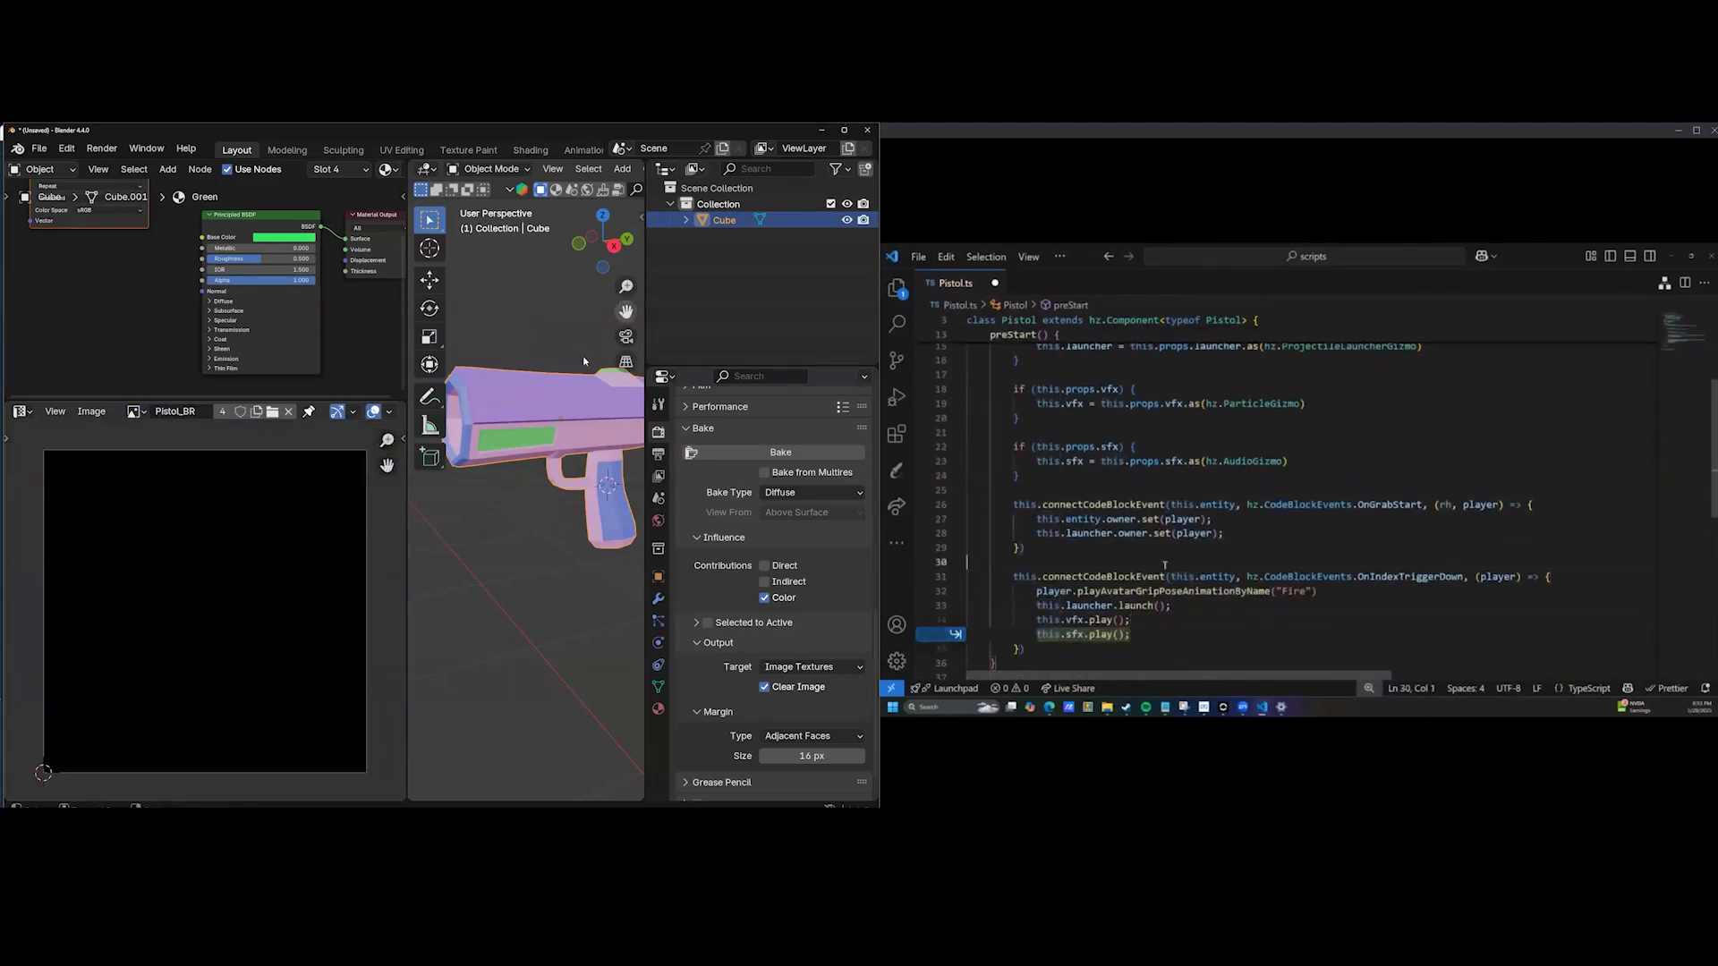
Bake the pistol's diffuse color into Pistol_BR and save it as the RGB PNG Pistol_BR.png in the Pistol Demo folder.
click(812, 454)
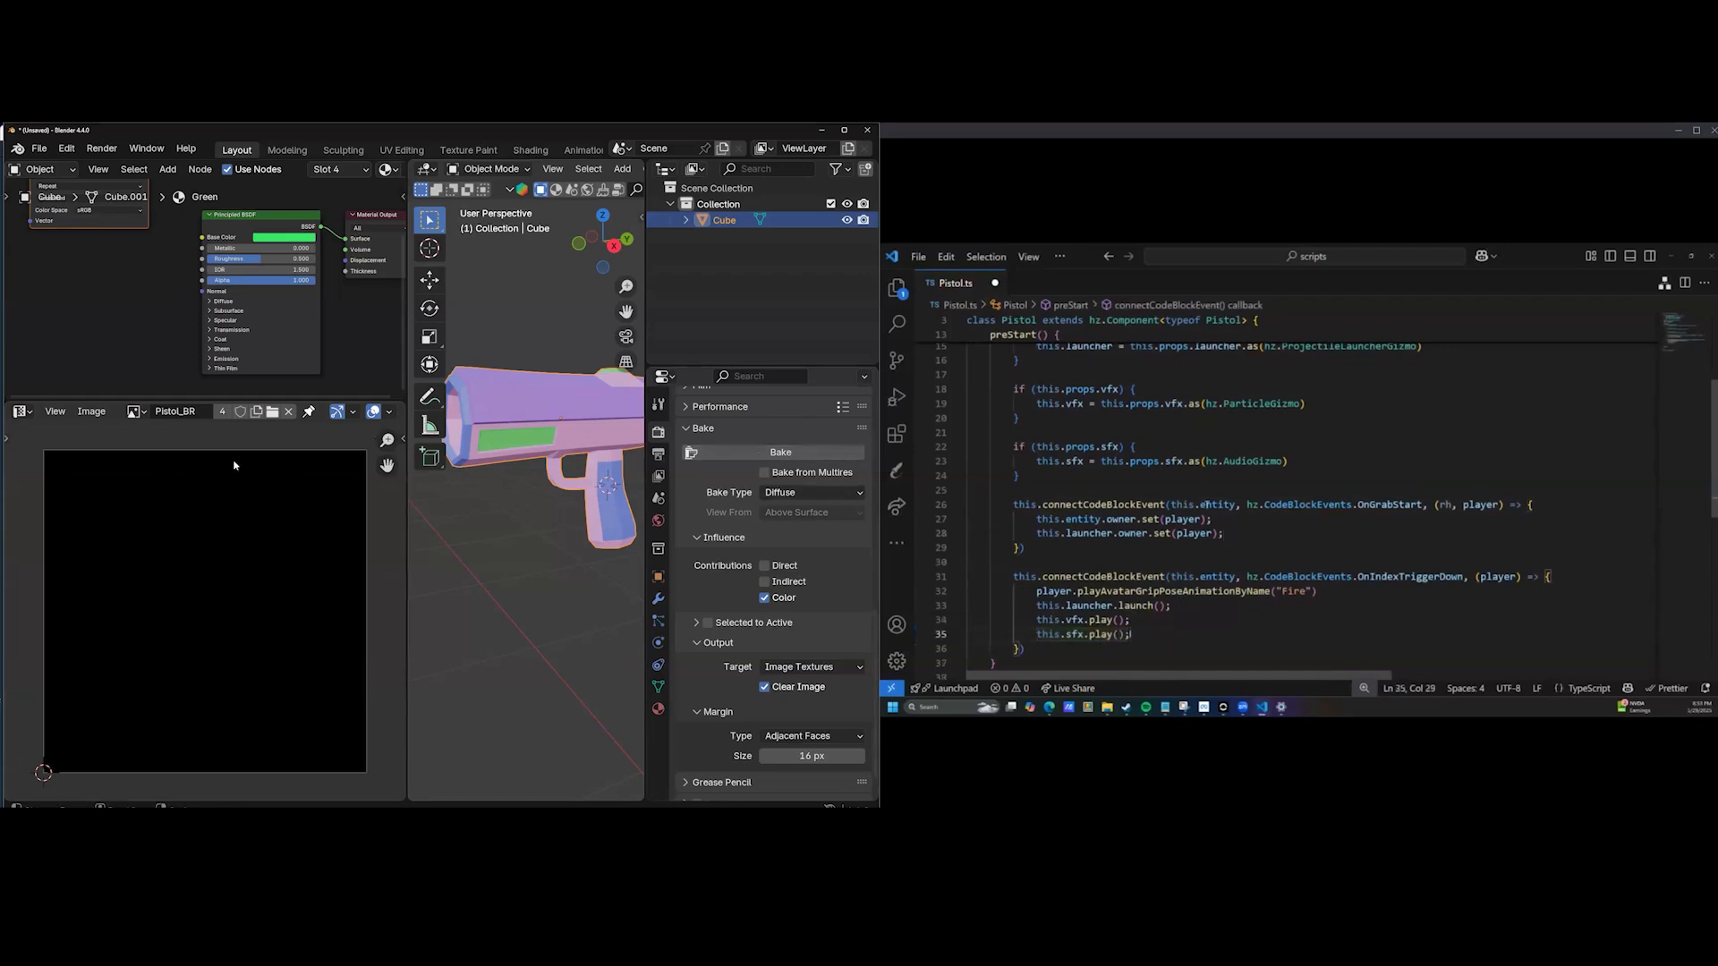
click(739, 453)
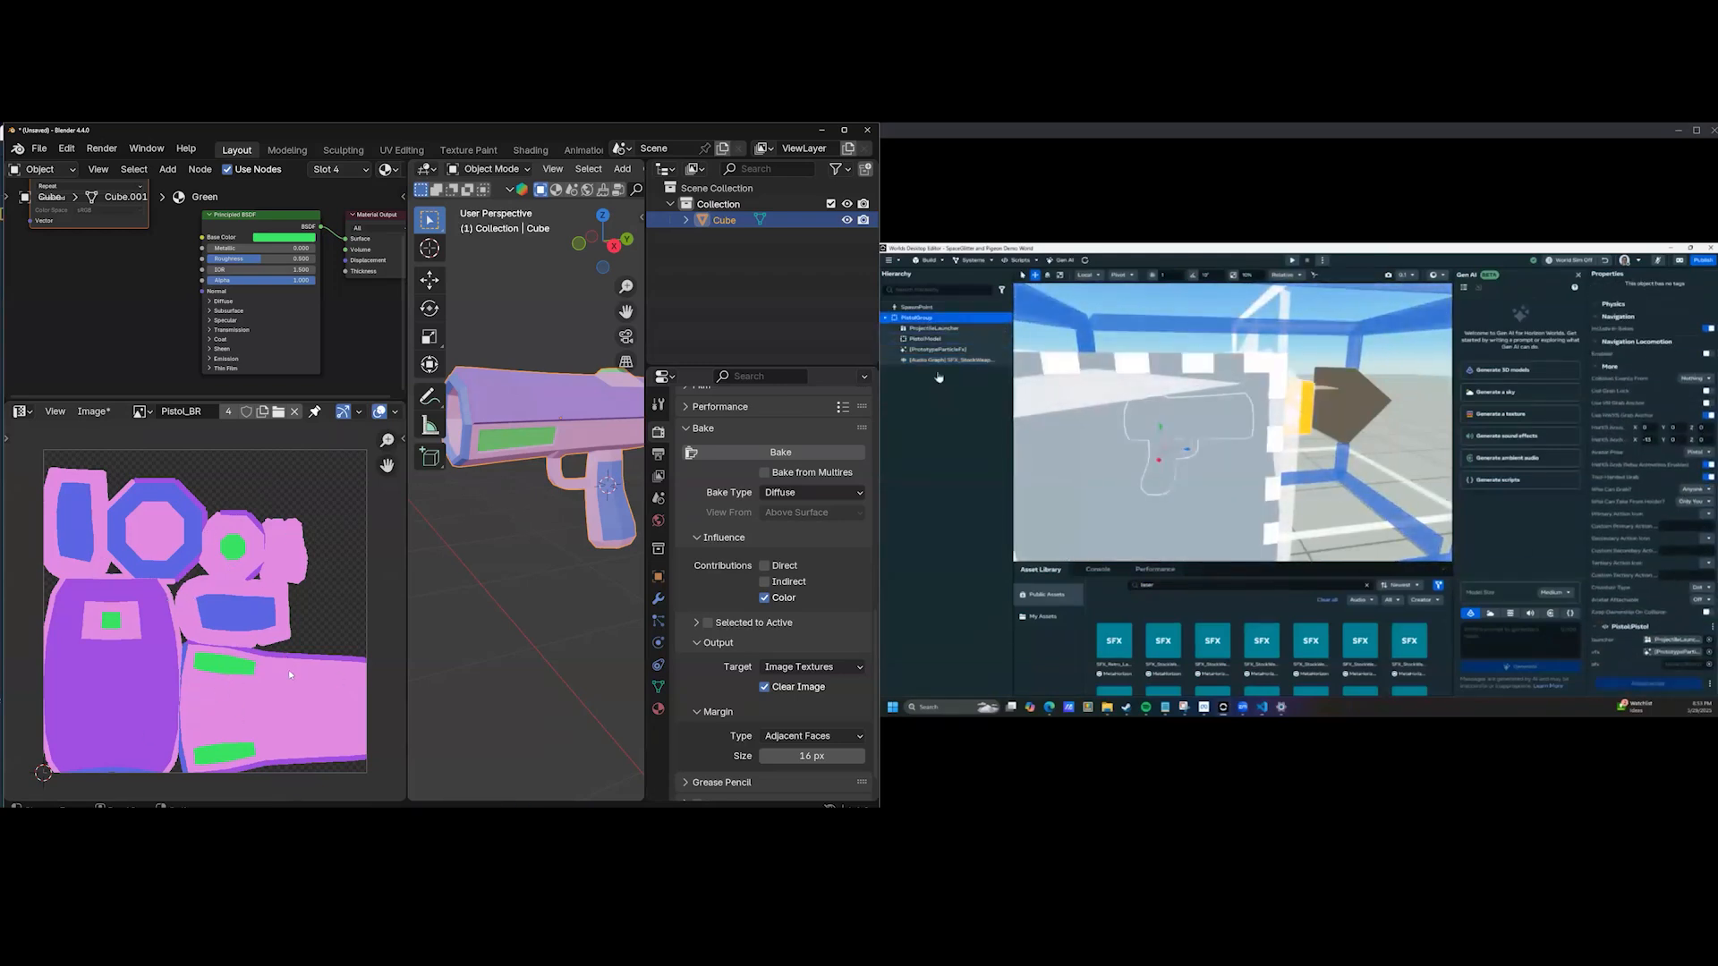
click(93, 411)
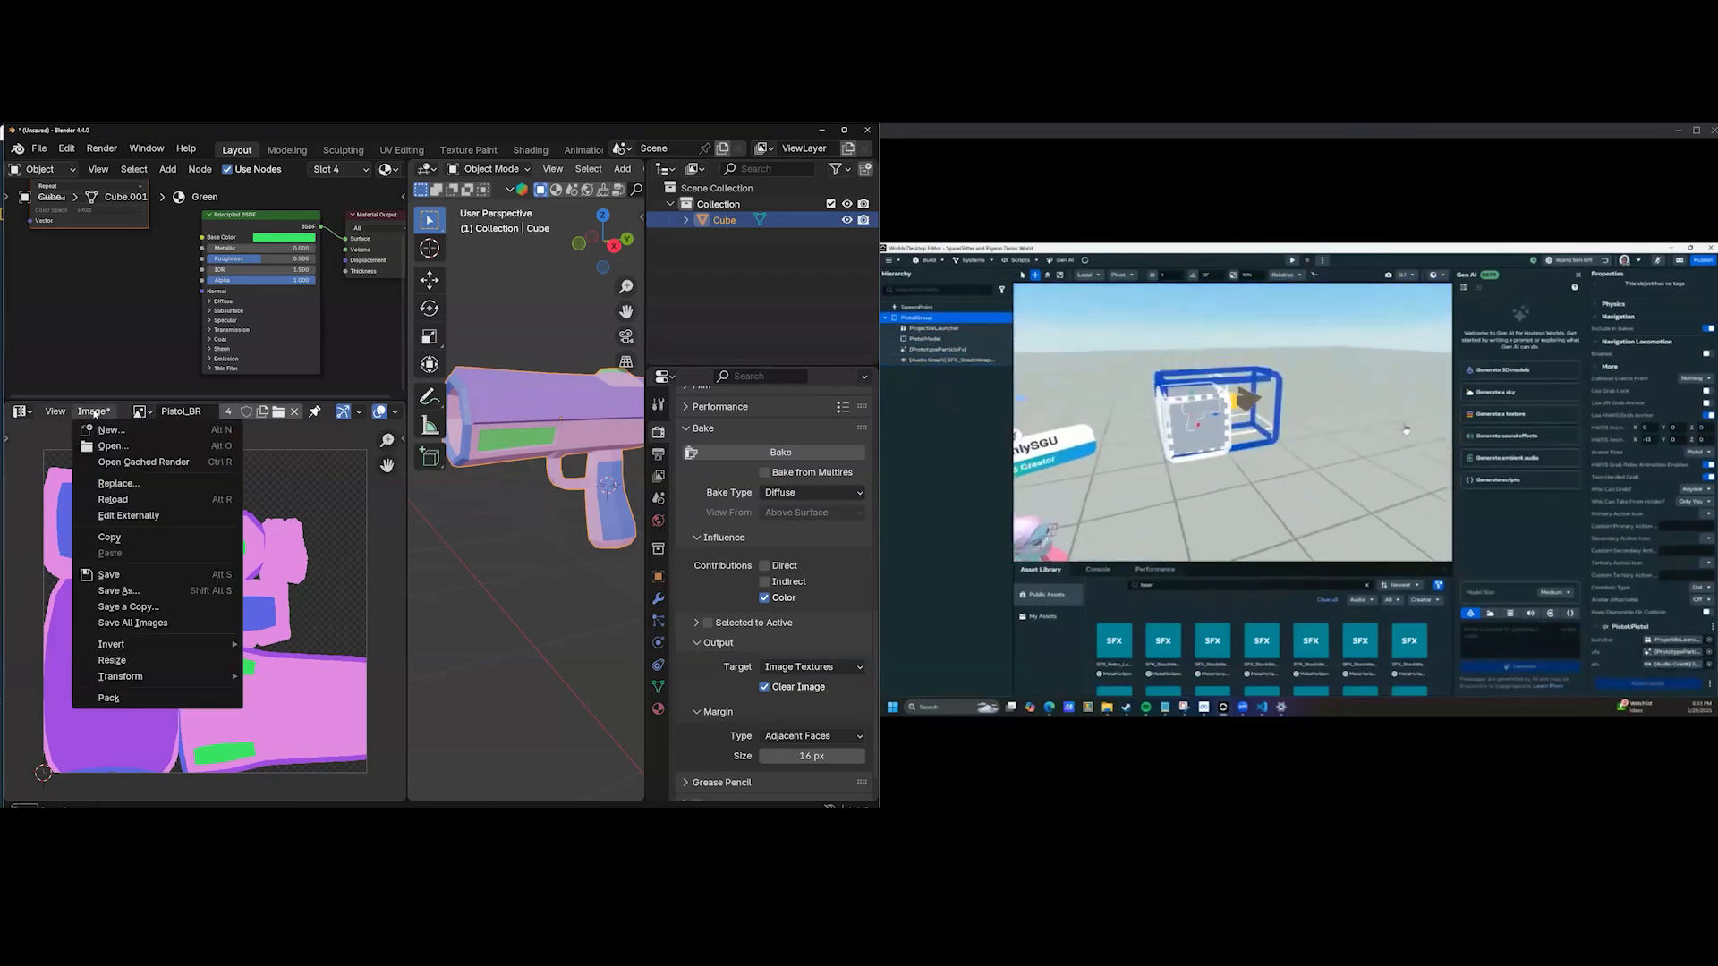
click(117, 592)
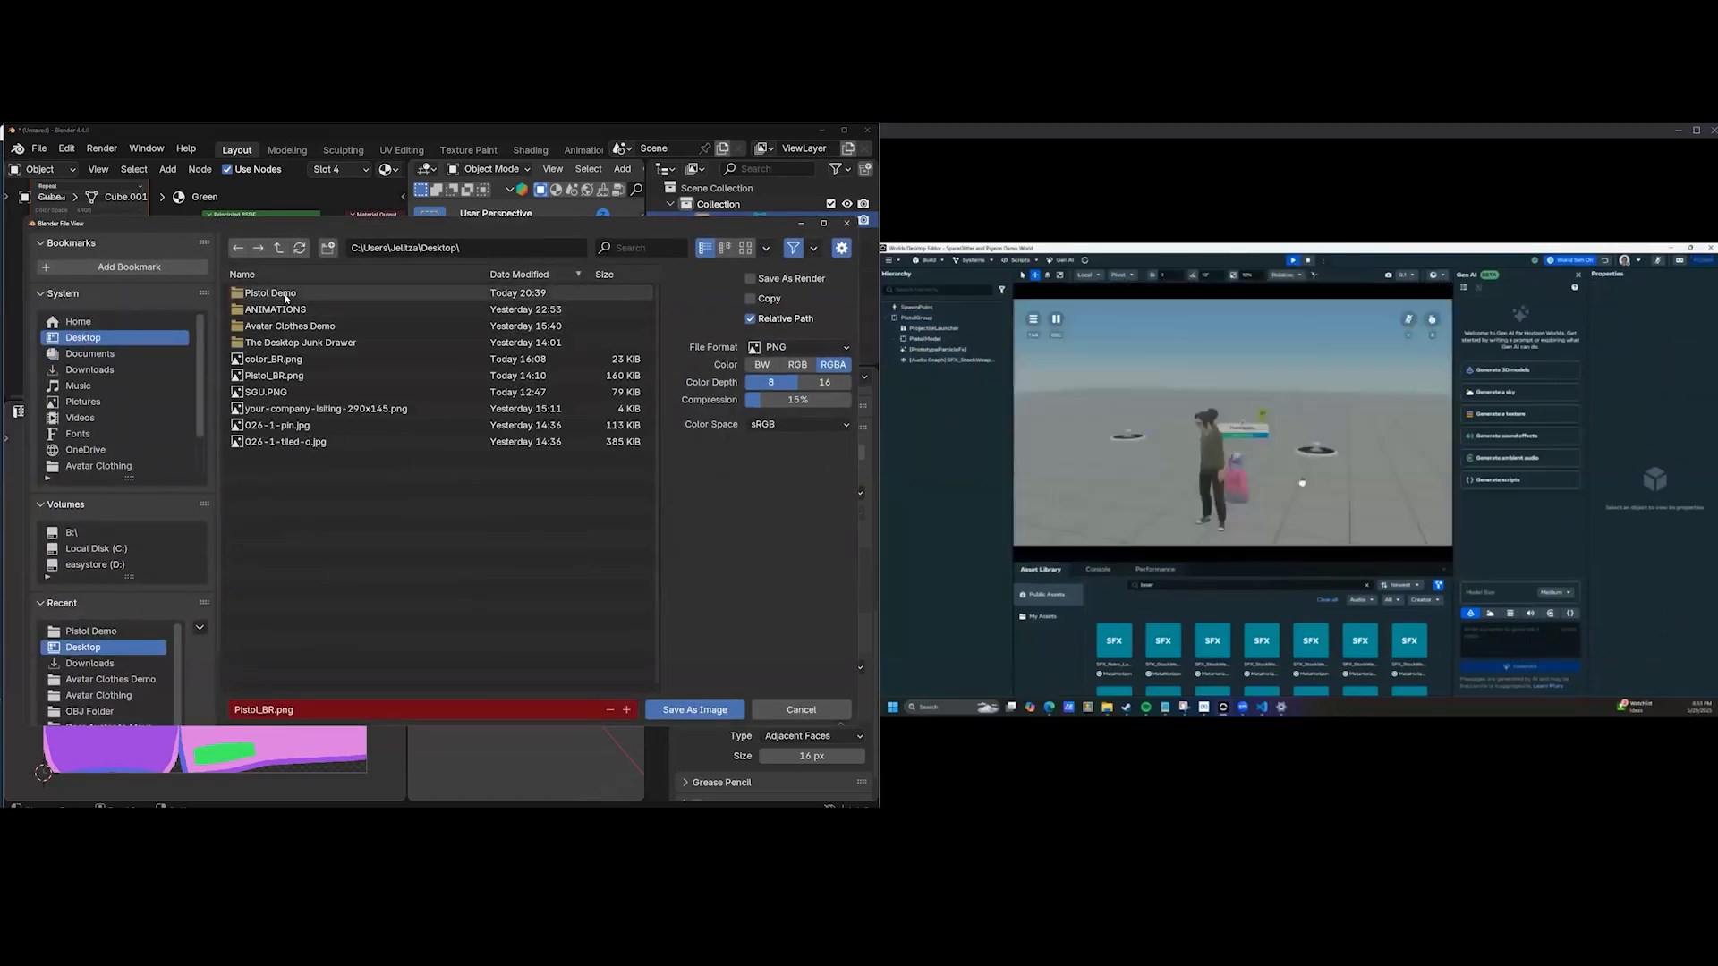
click(288, 295)
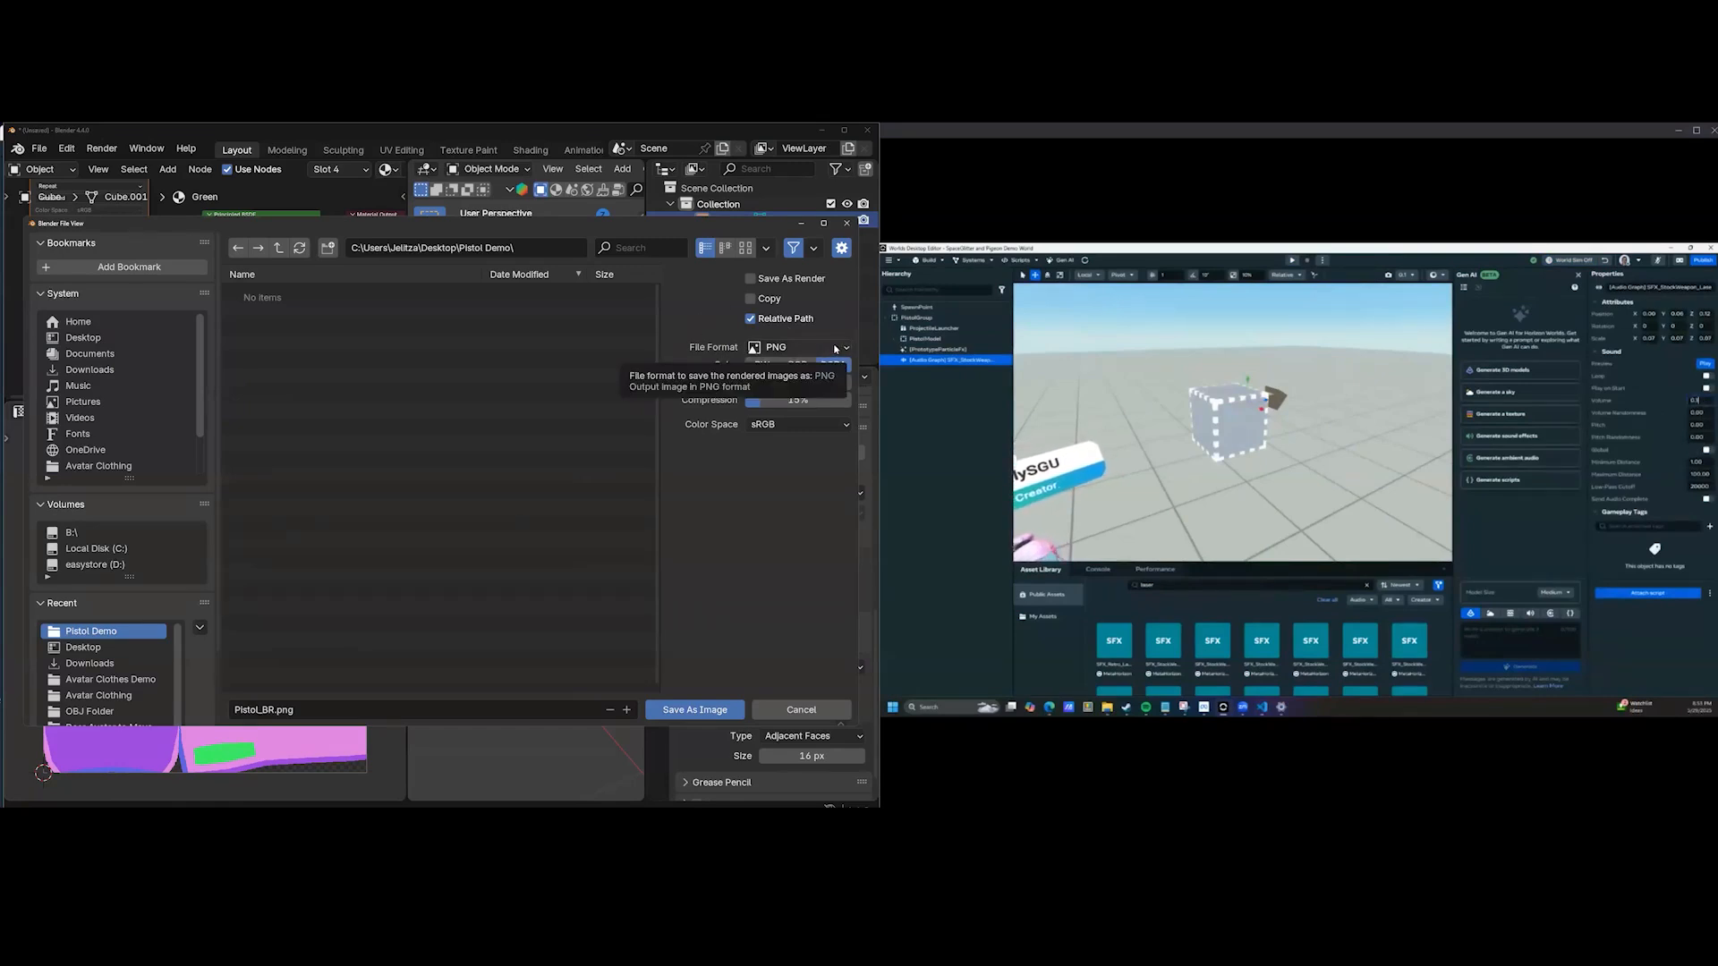
click(796, 365)
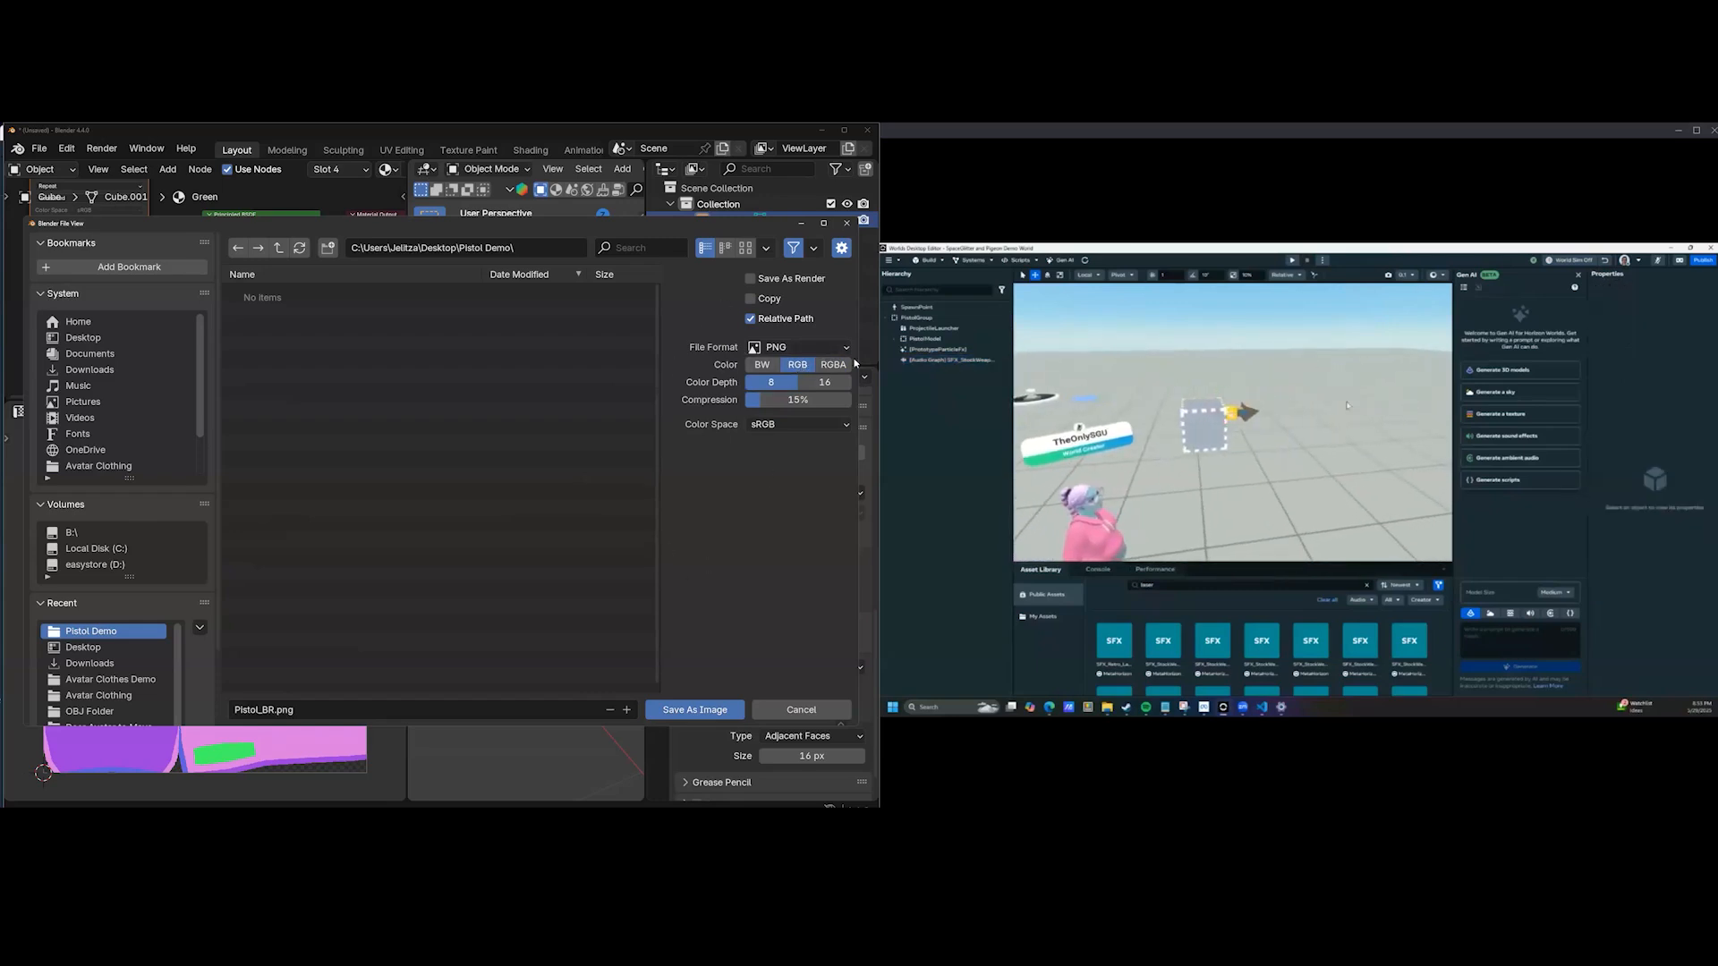
click(702, 709)
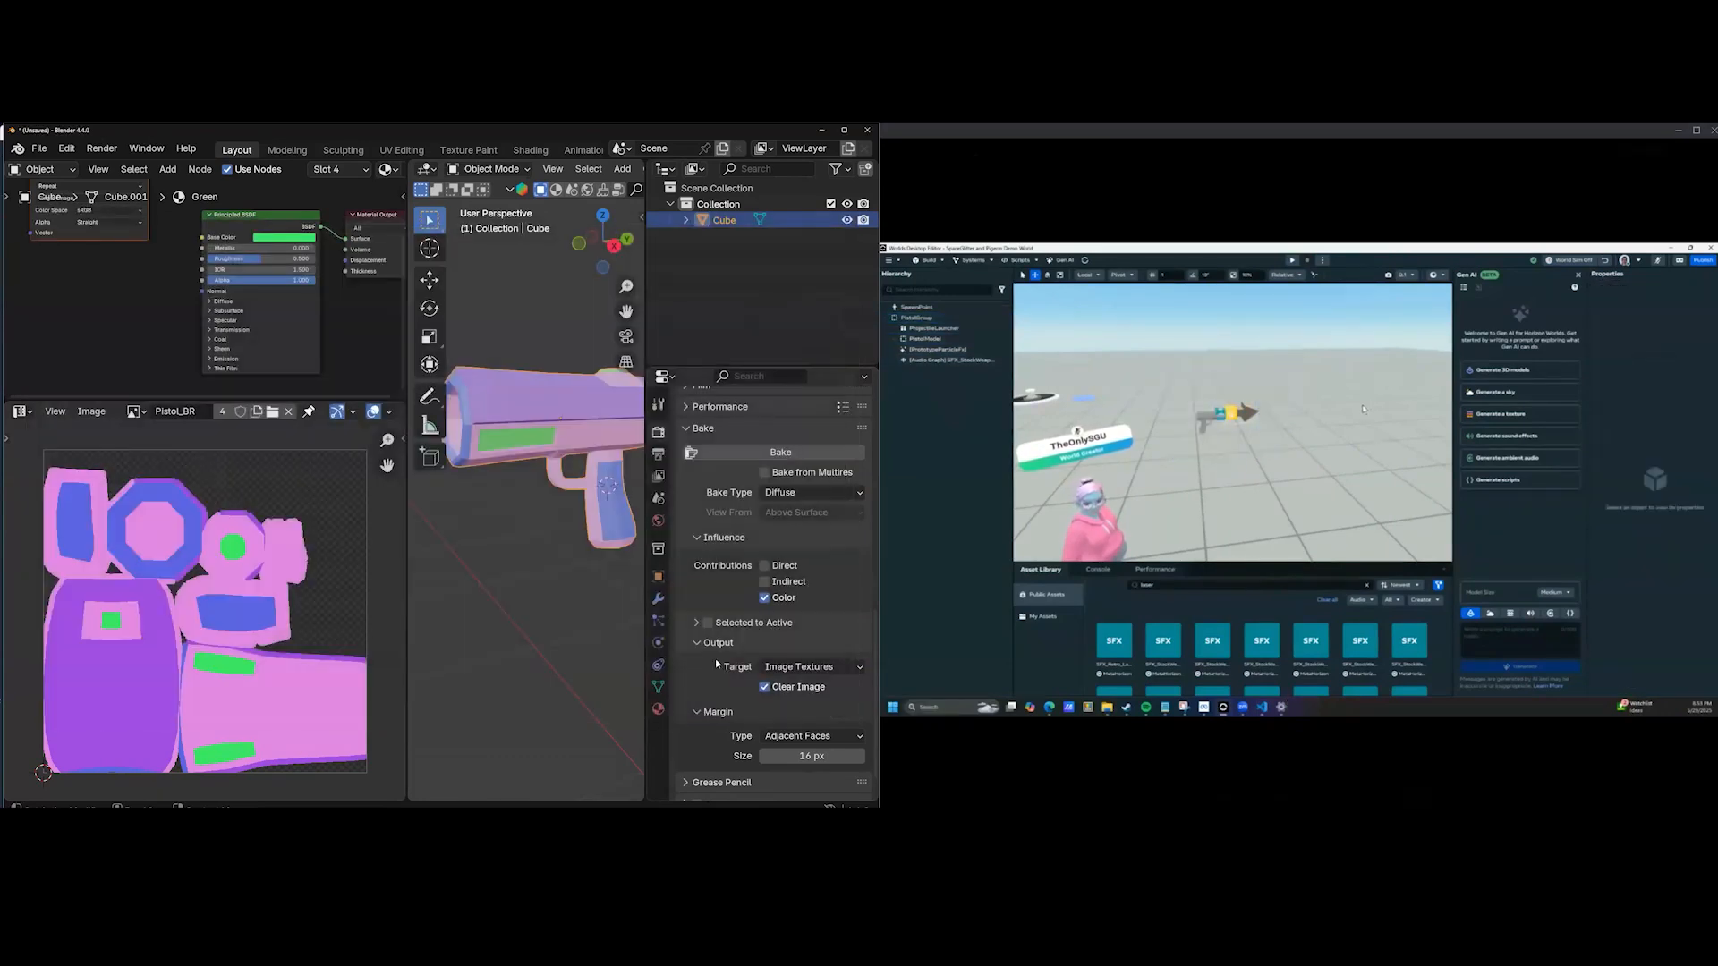
Join the Shader Editor and UV Editor areas into the 3D viewport so it fills the whole space.
middle_drag(557, 300, 647, 338)
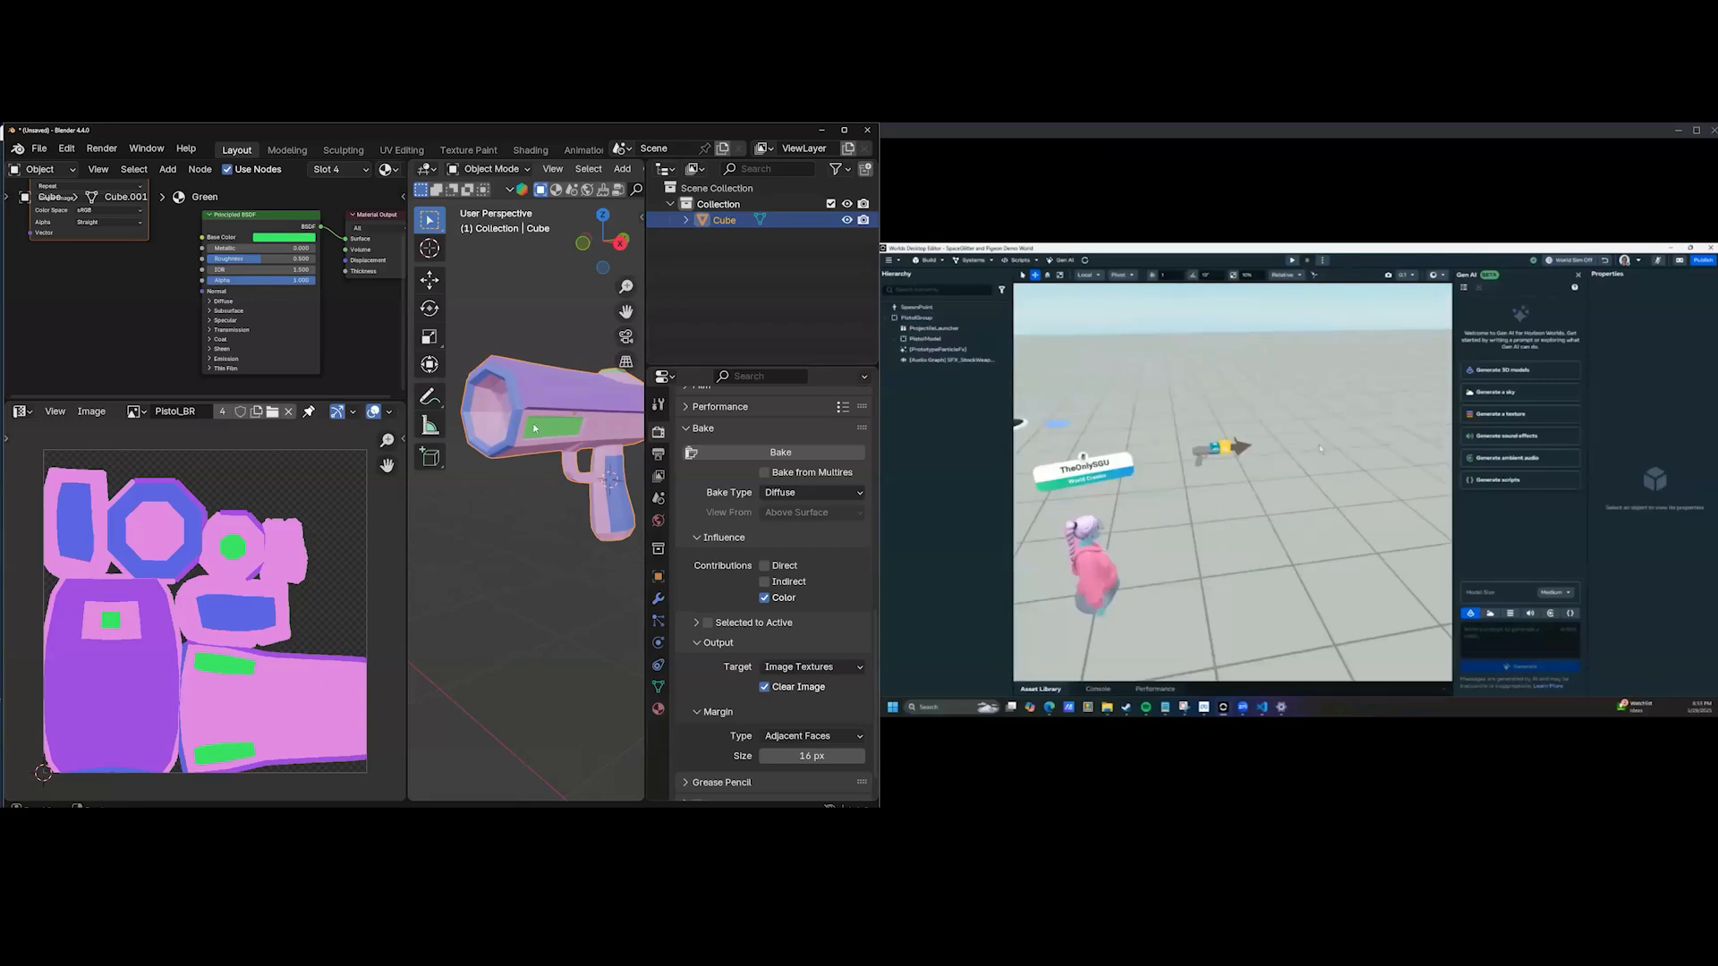
right_click(407, 333)
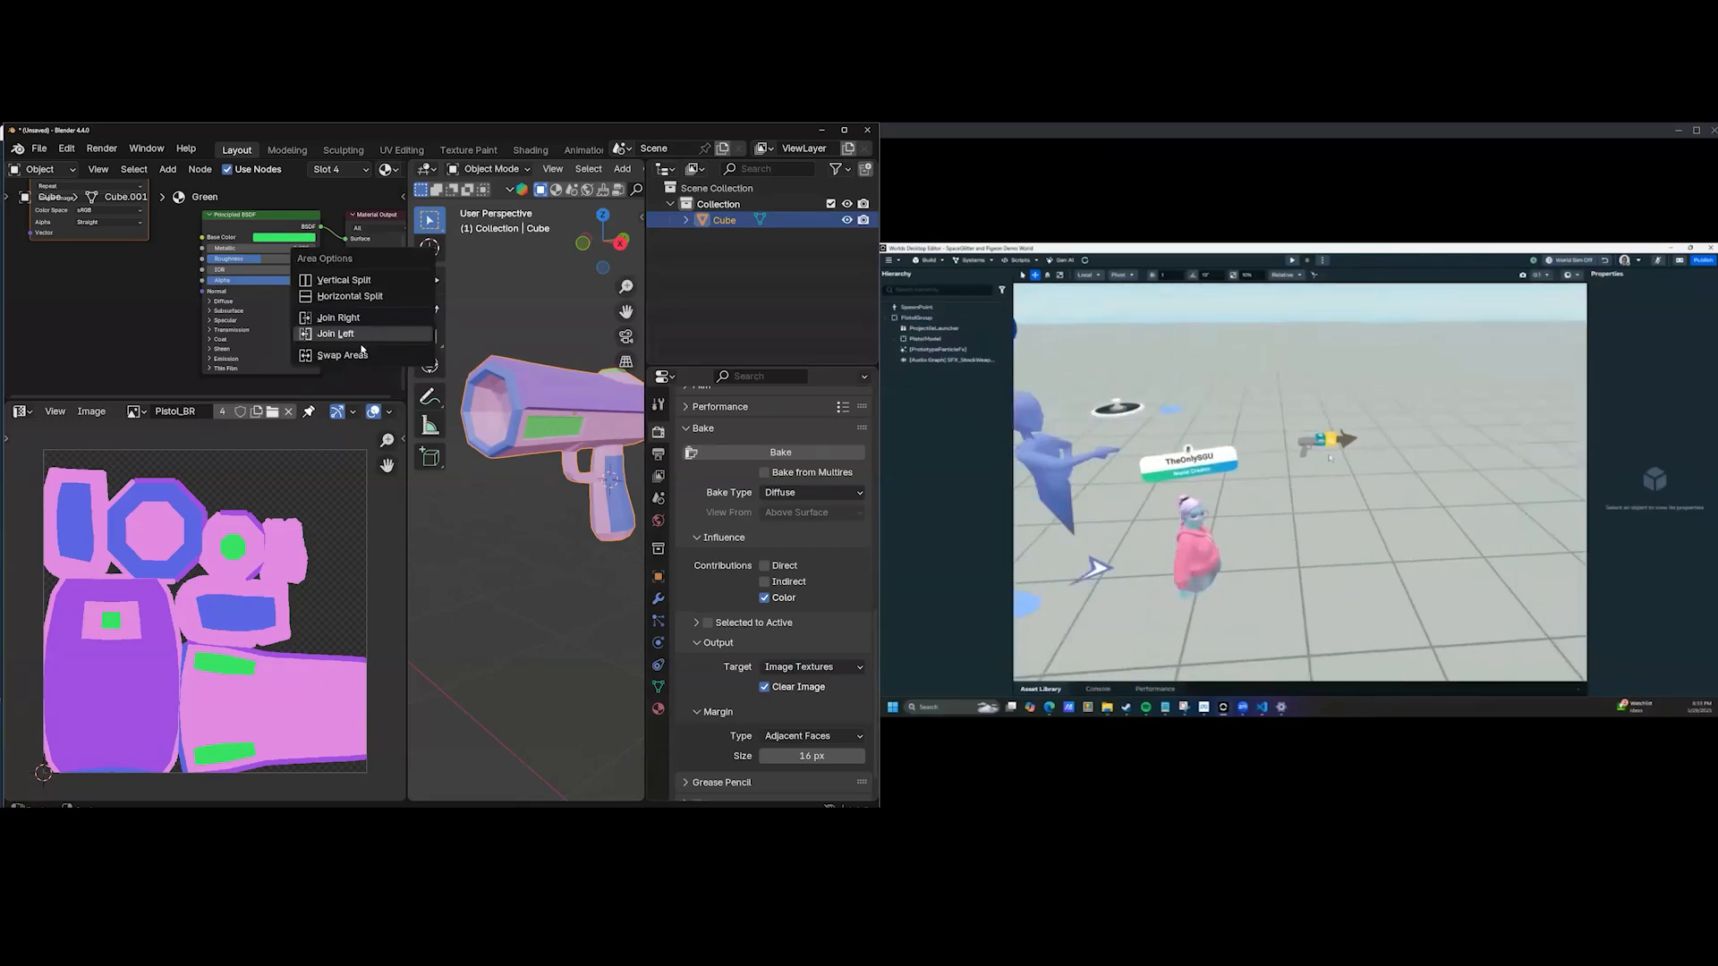
click(406, 330)
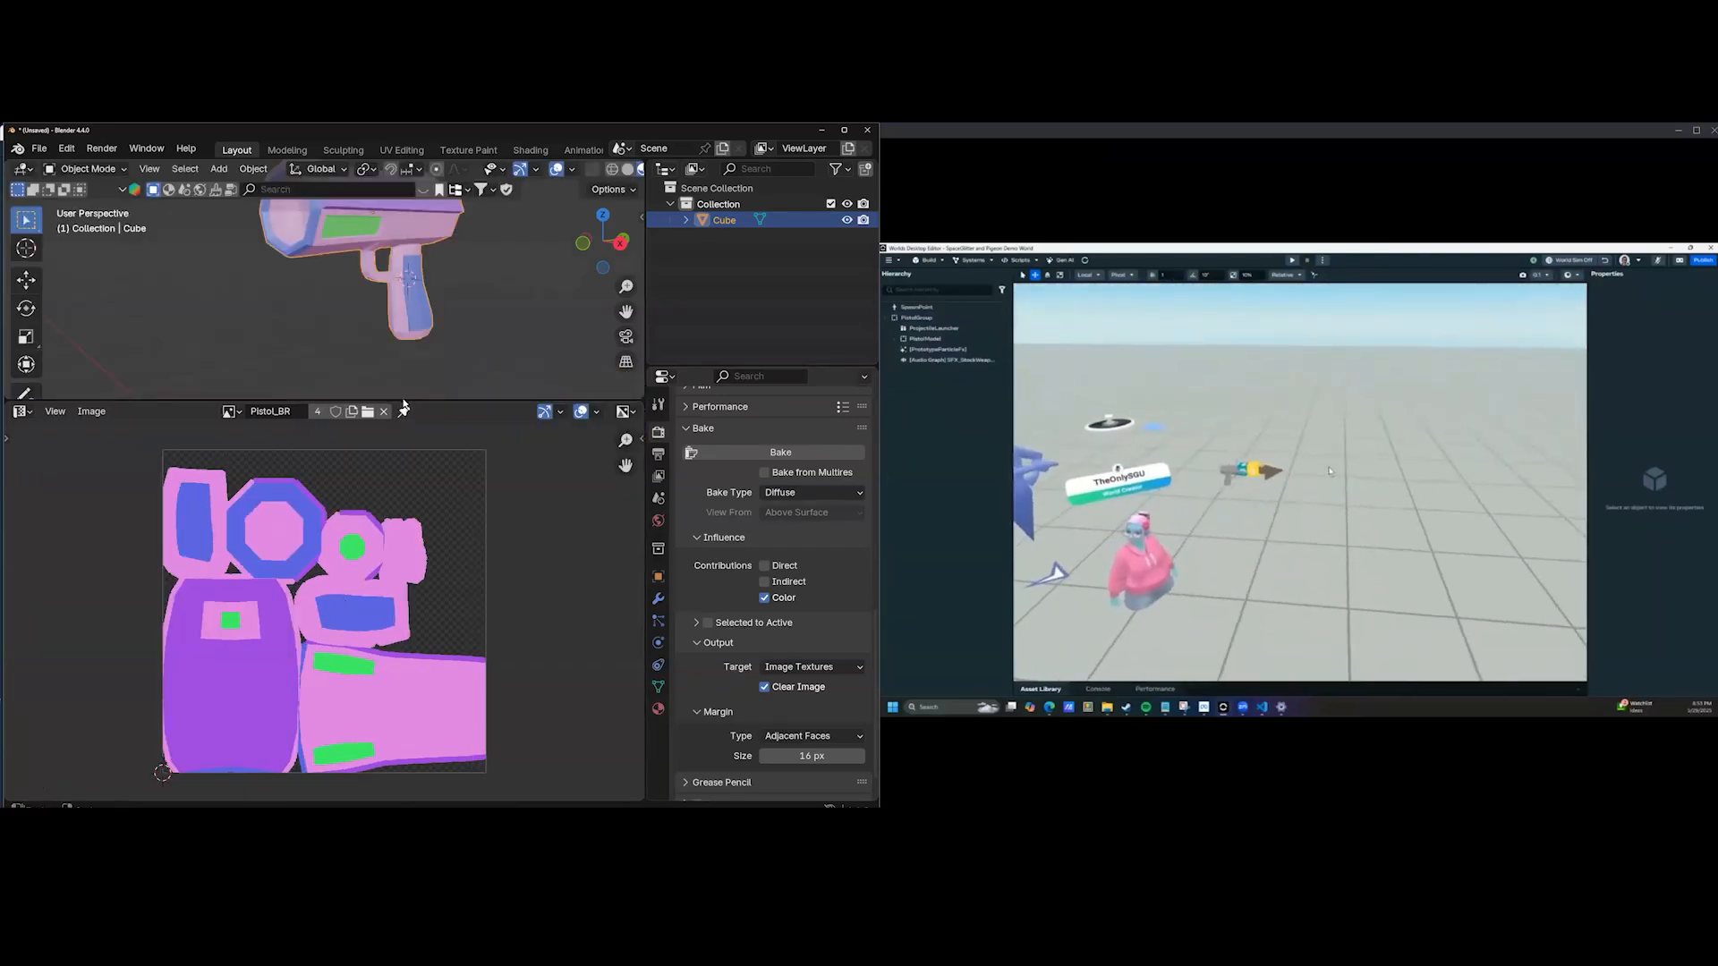
right_click(359, 400)
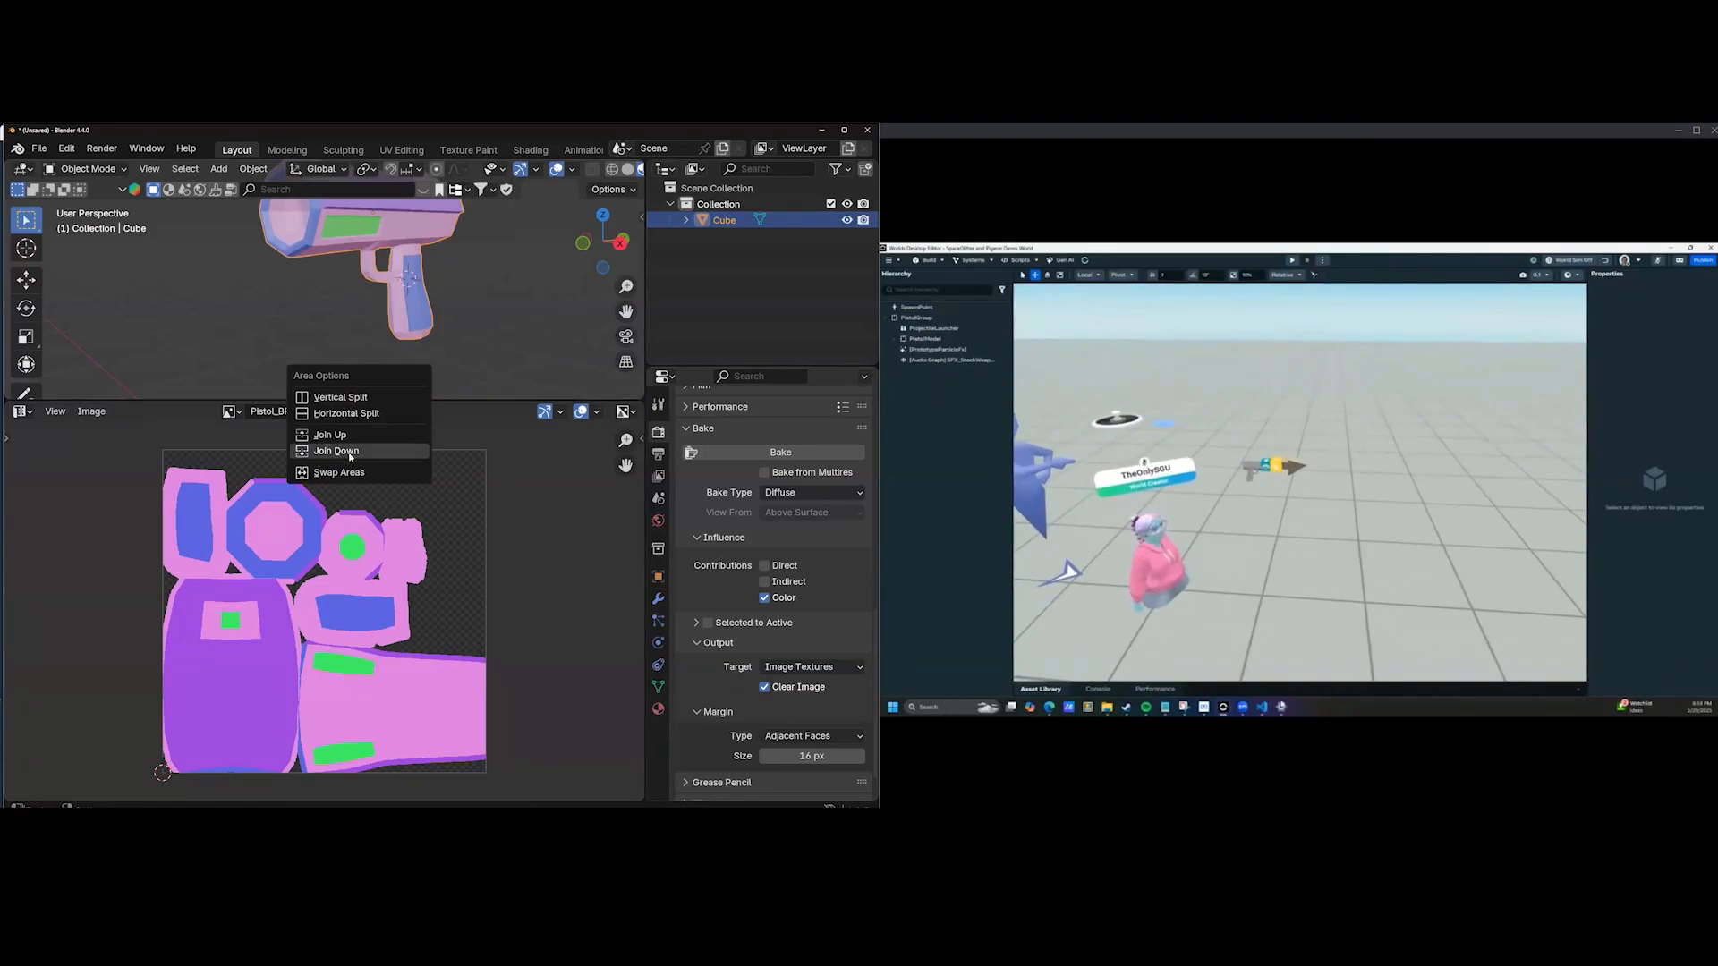
click(349, 451)
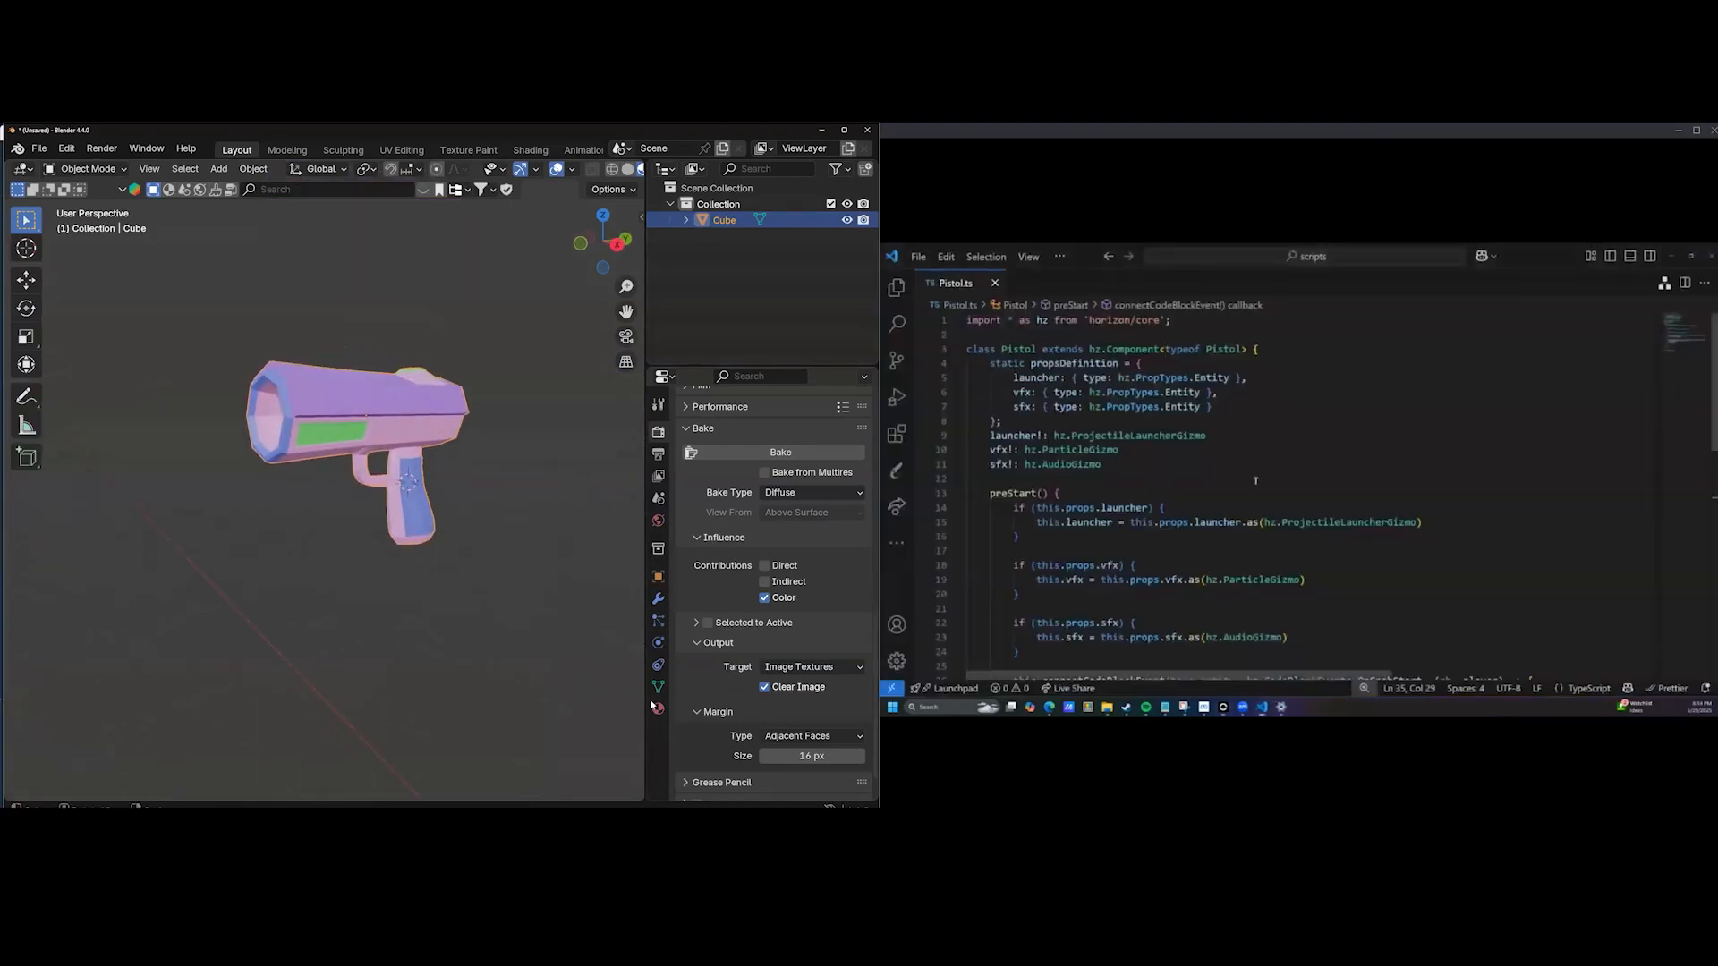
Remove the pistol's four color material slots and create one new material for it.
click(657, 707)
click(864, 446)
click(864, 447)
click(864, 446)
click(864, 447)
click(748, 497)
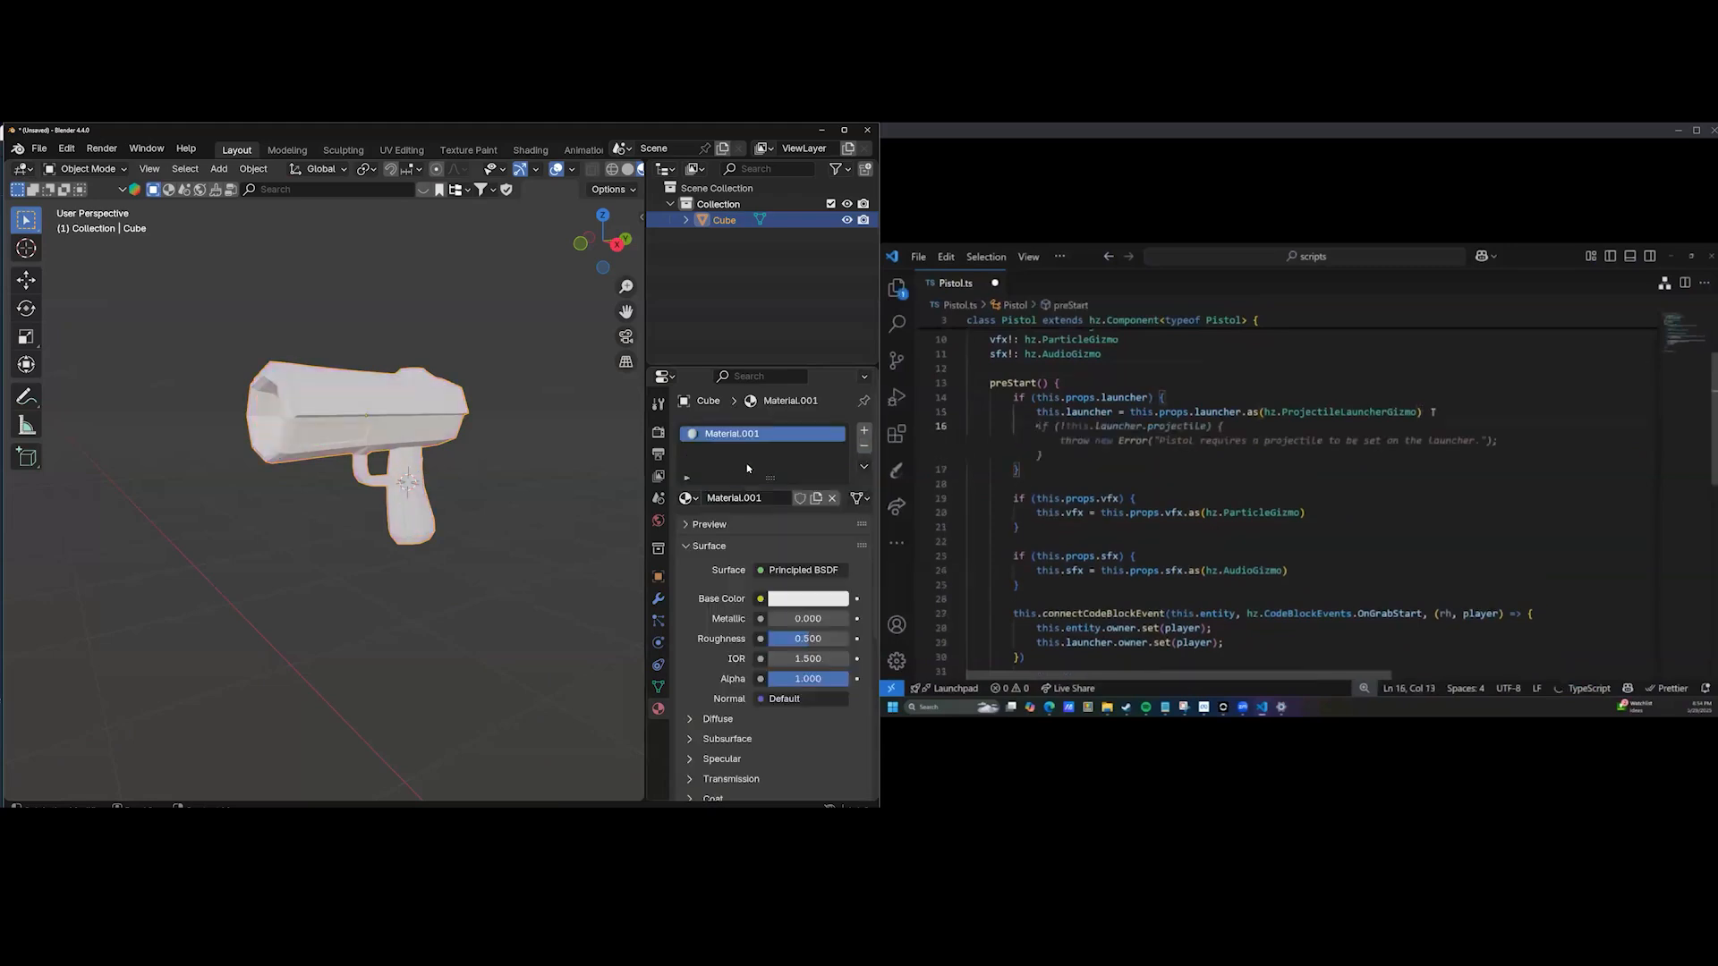
Use an Image Texture for the new material's base color and load Pistol_BR.png from the Pistol Demo folder on the Desktop.
click(759, 598)
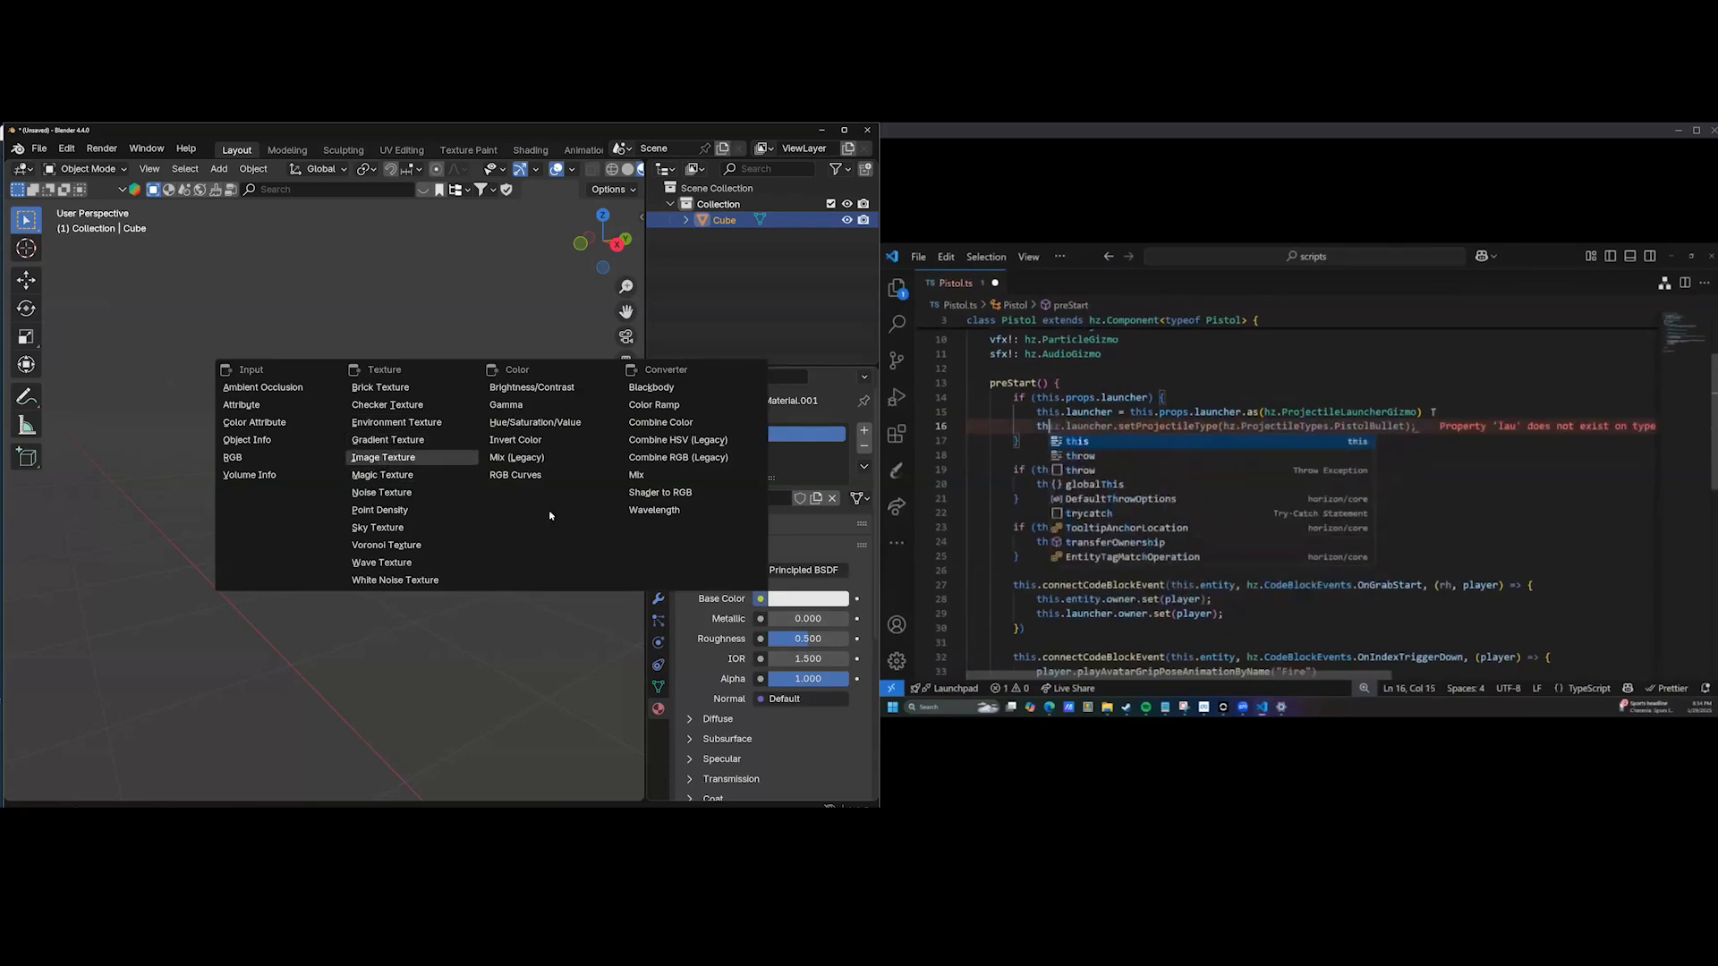
click(380, 461)
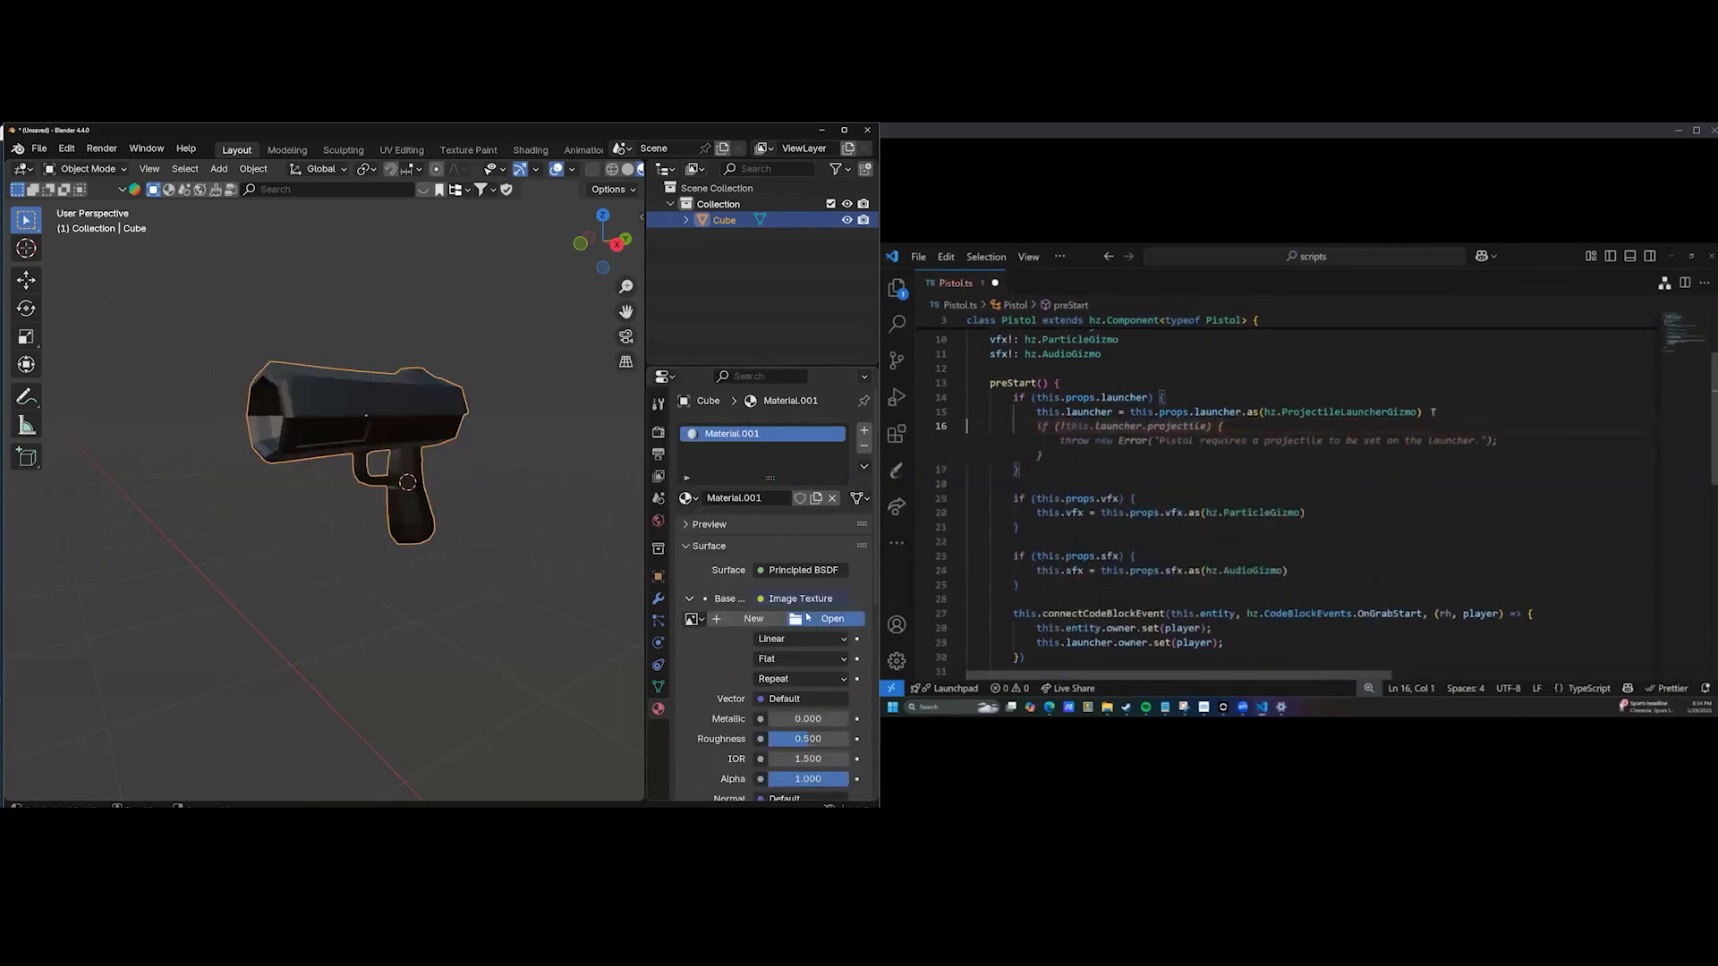
click(825, 620)
click(124, 340)
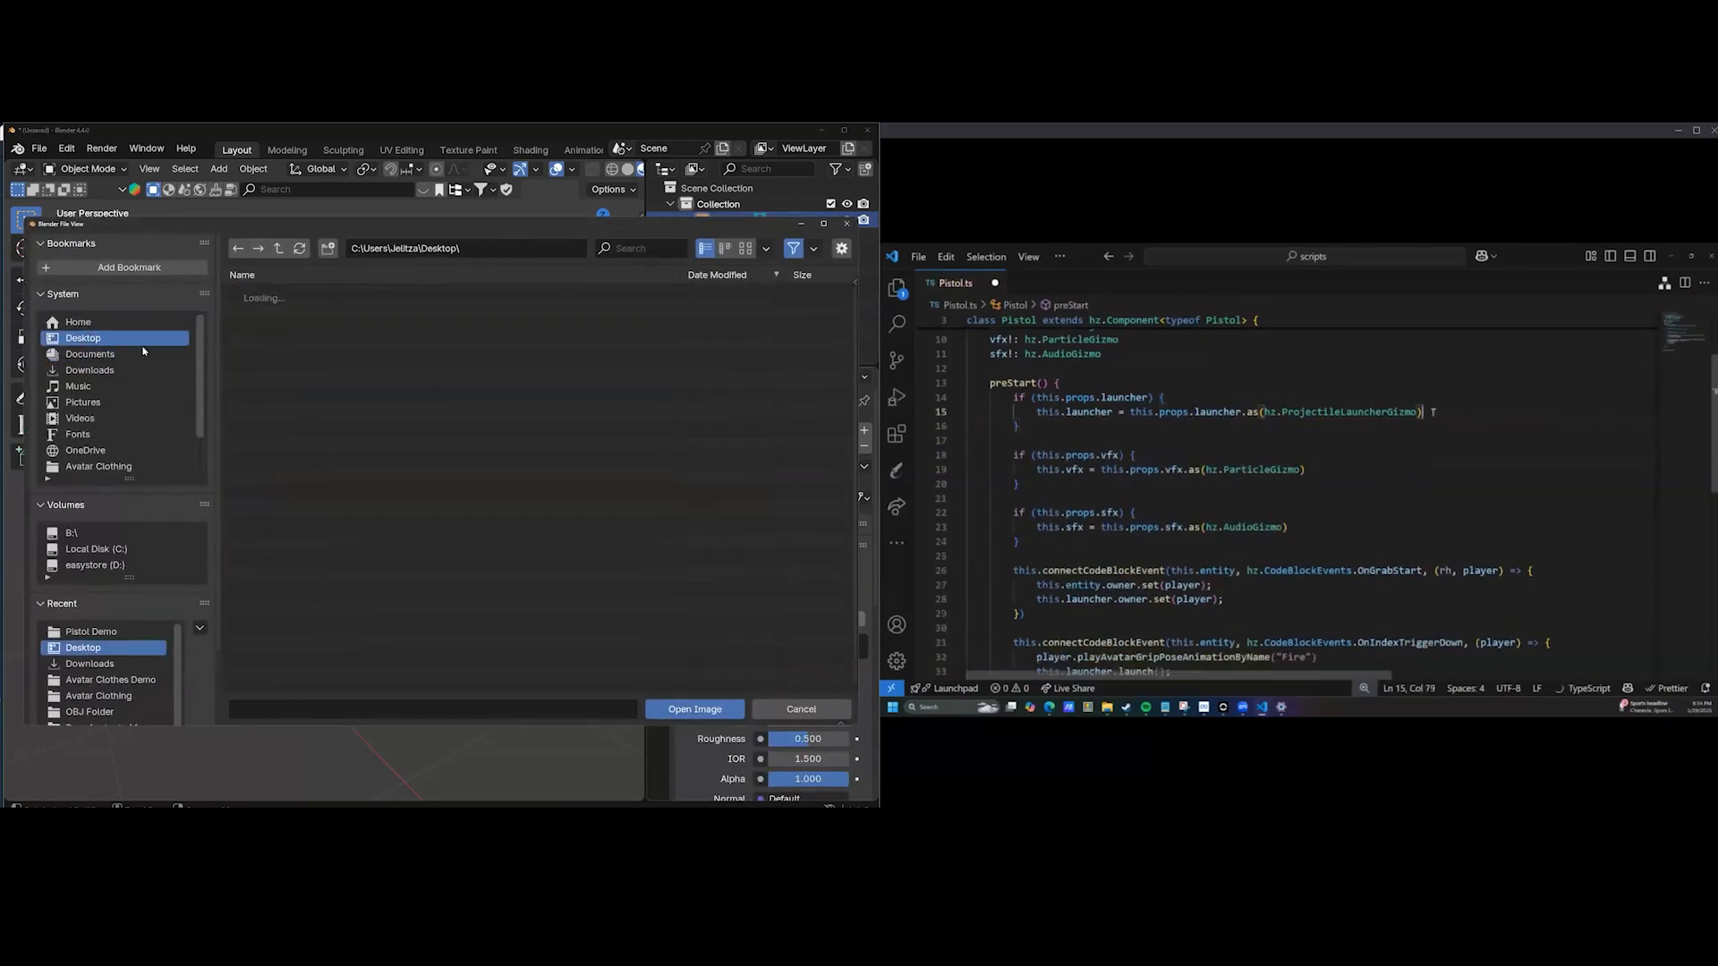
double_click(269, 295)
click(274, 294)
click(706, 709)
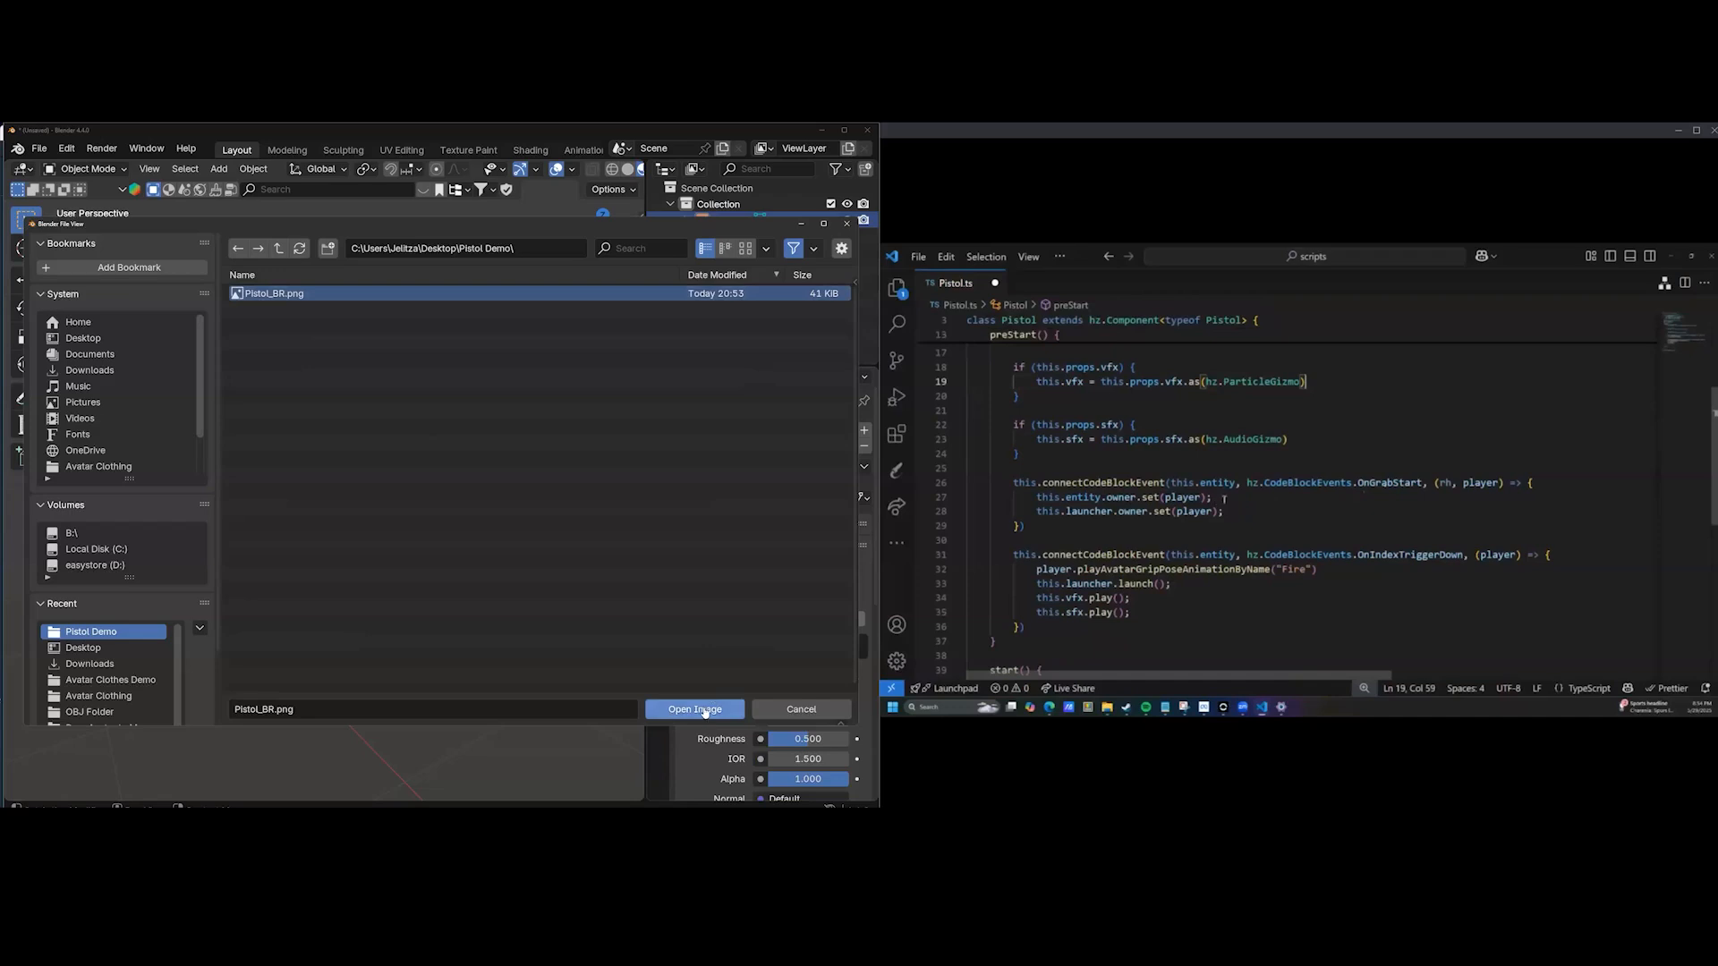
middle_drag(454, 433, 448, 474)
scroll(442, 451, up, 3)
Switch to VS Code and add this.vfx.owner.set(player); and this.sfx.owner.set(player); below the launcher owner line in Pistol.ts's OnGrabStart callback.
key(Return)
key(Tab)
key(Return)
key(Tab)
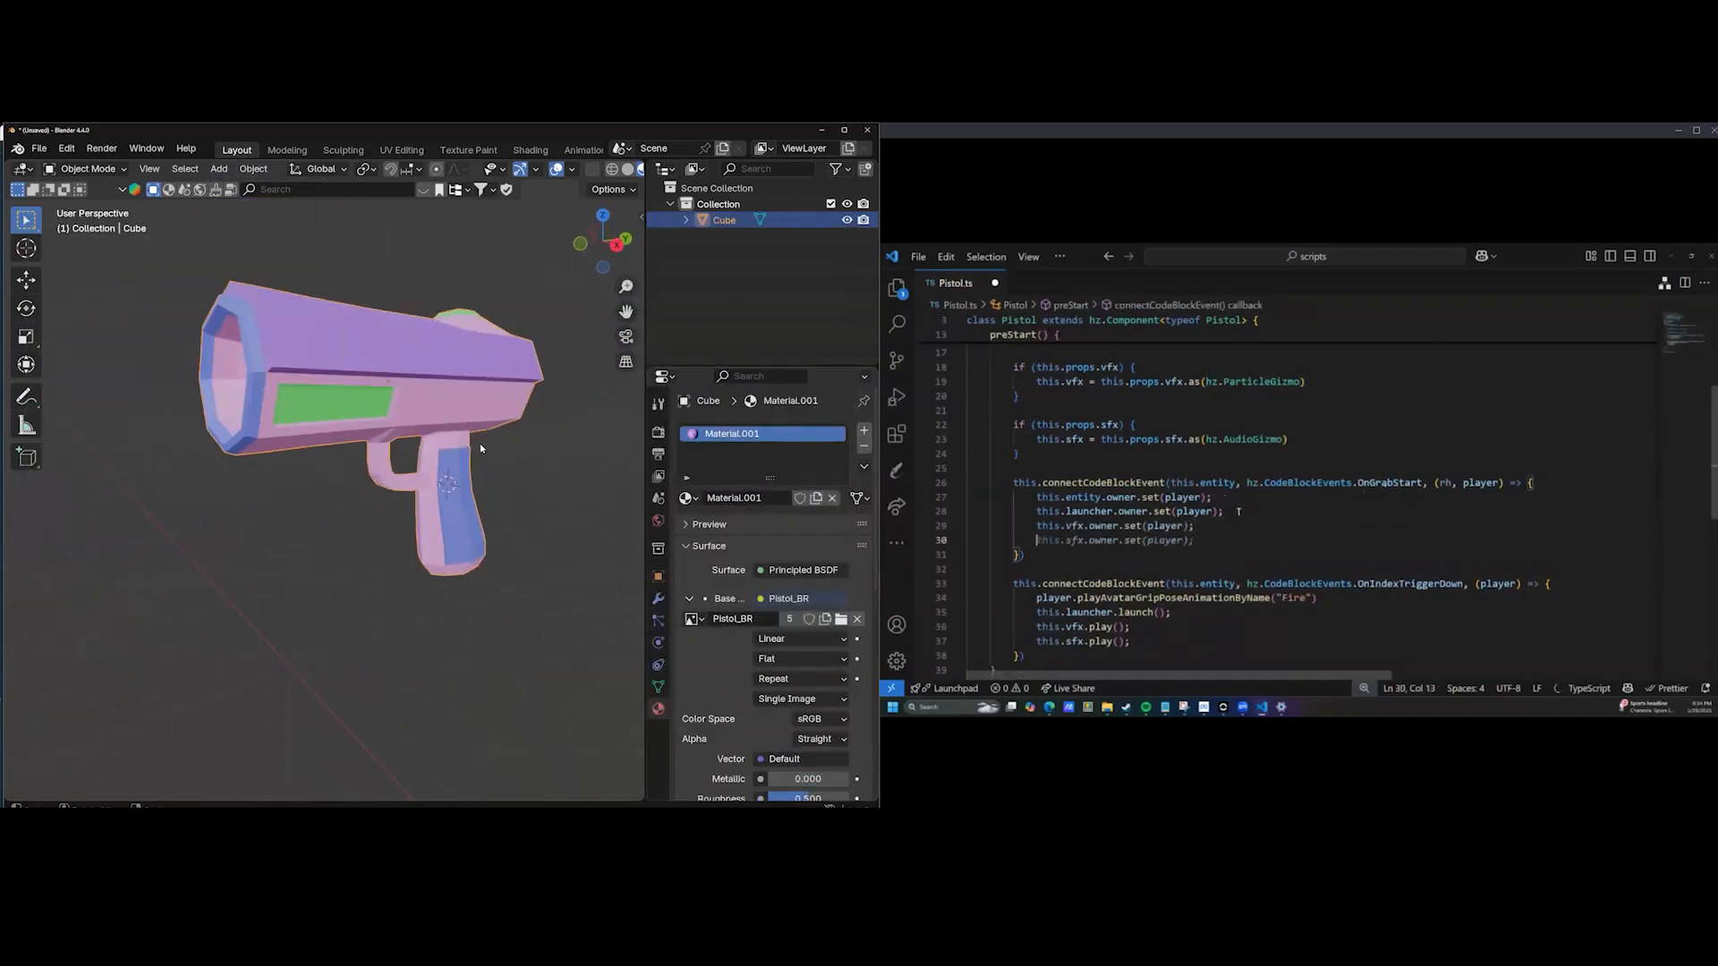
scroll(448, 474, down, 2)
click(1238, 511)
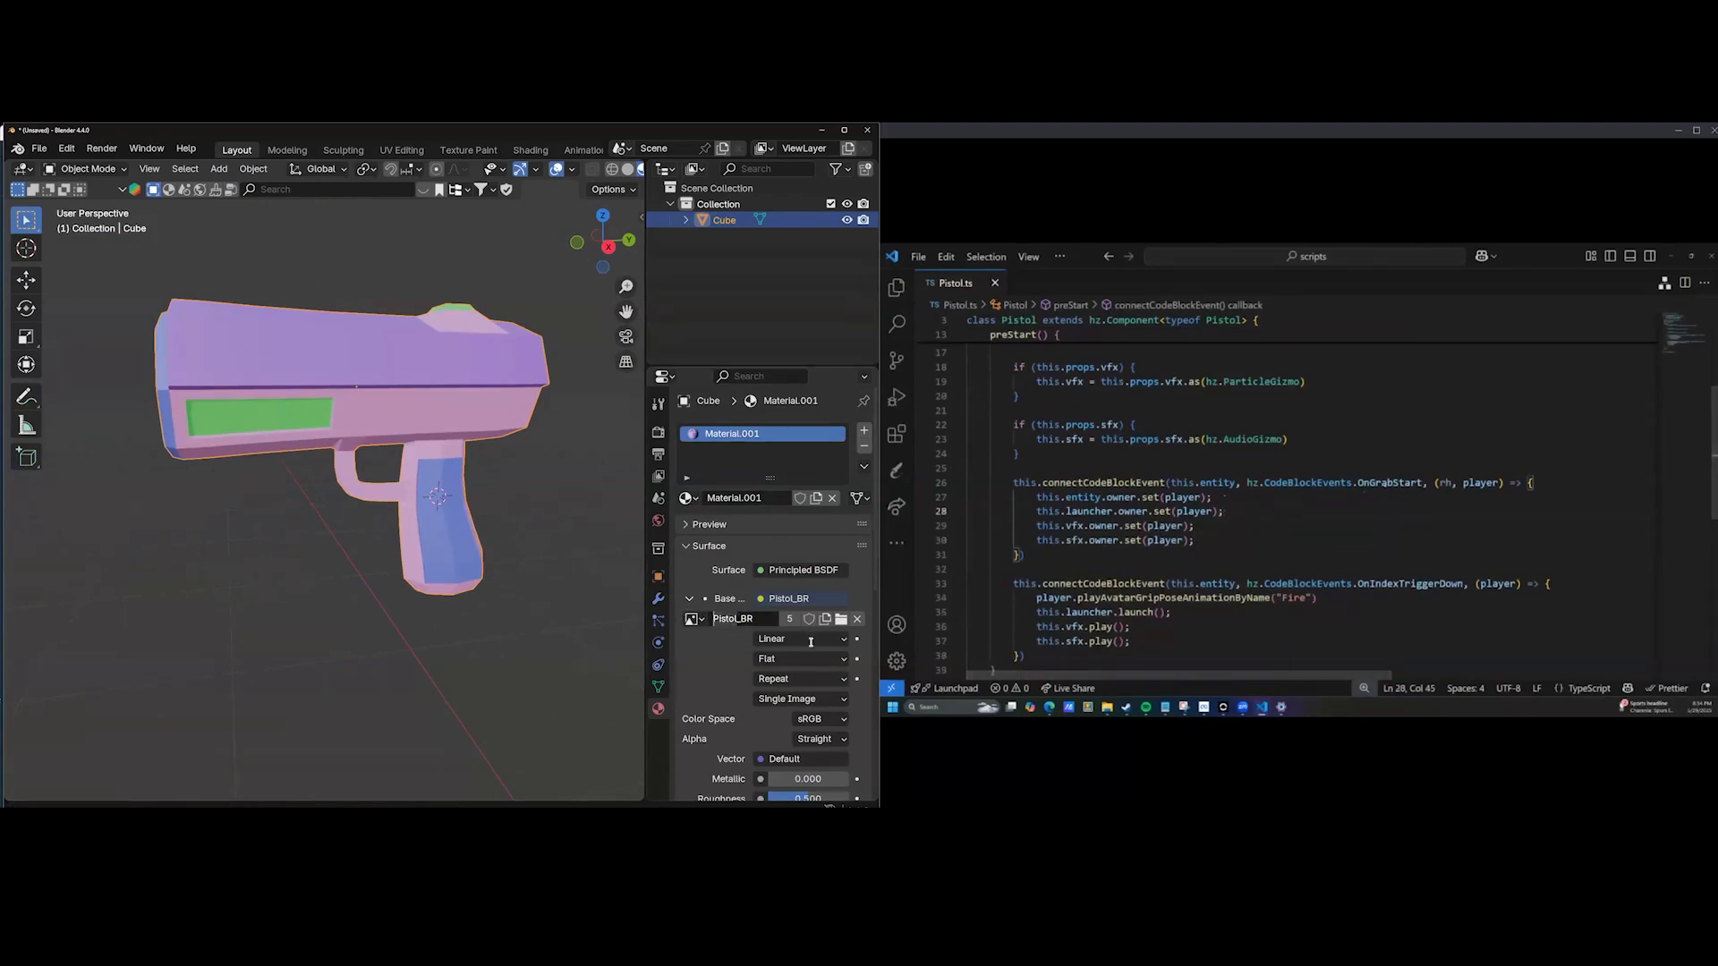
Rename the material in Blender as Pistol, and duplicate the PistolGroup in the Worlds Desktop Editor world.
click(1222, 707)
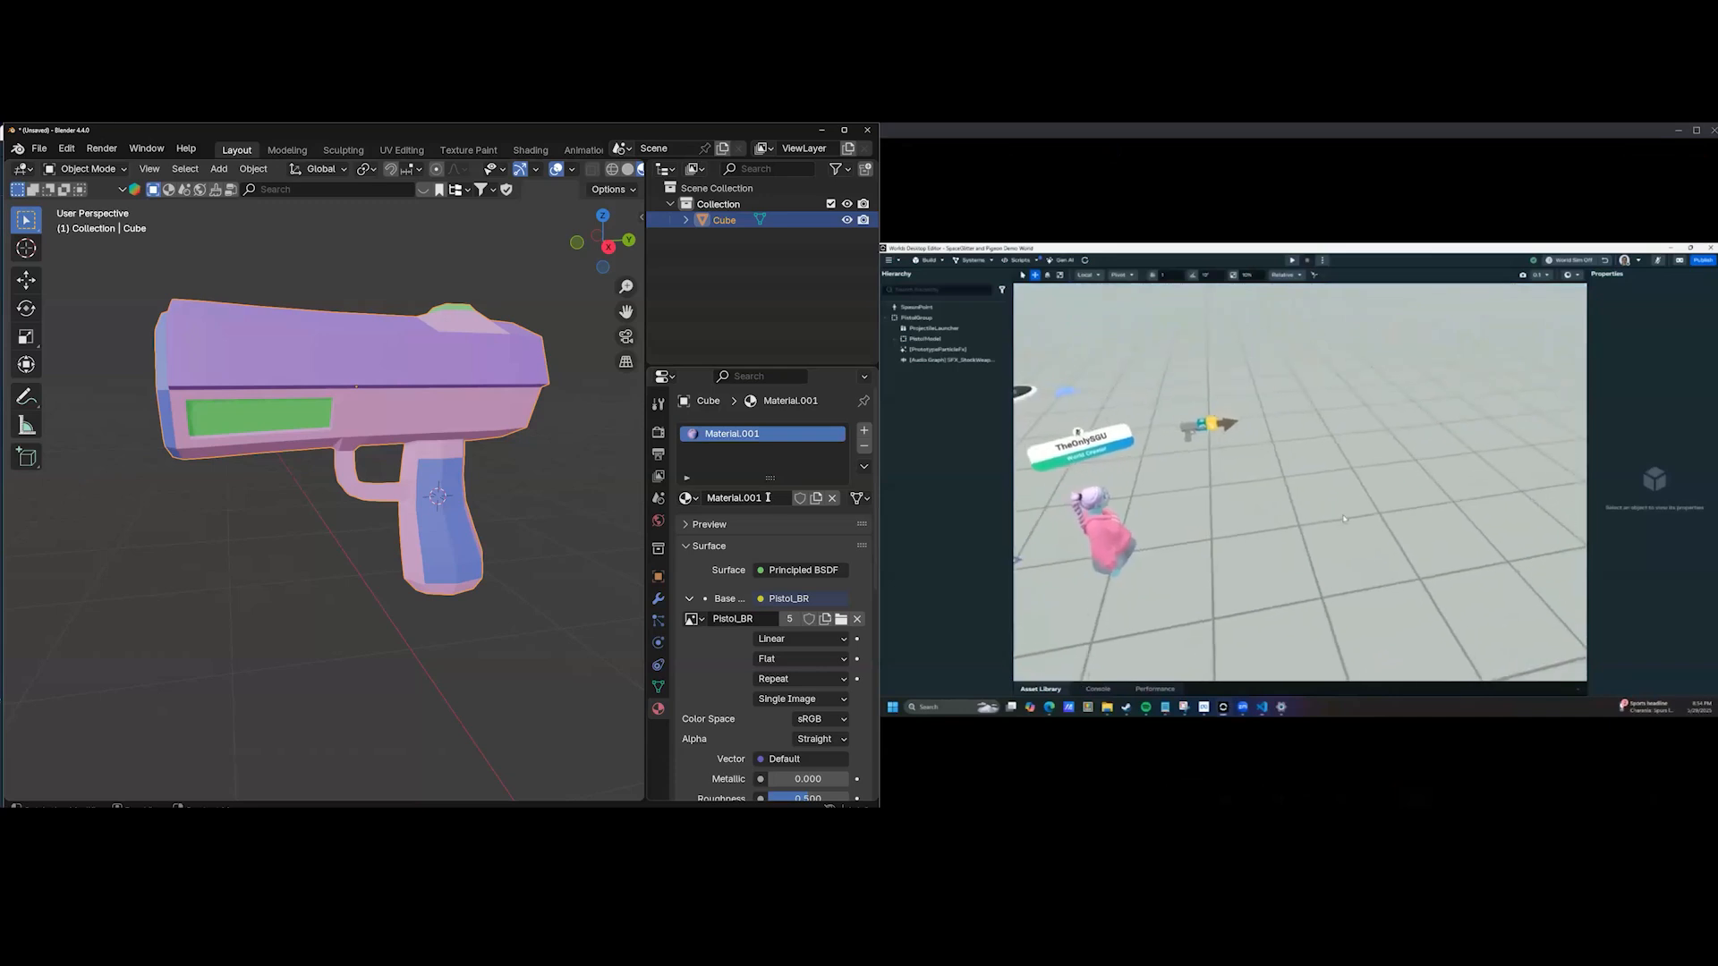
click(765, 497)
text(Pistol)
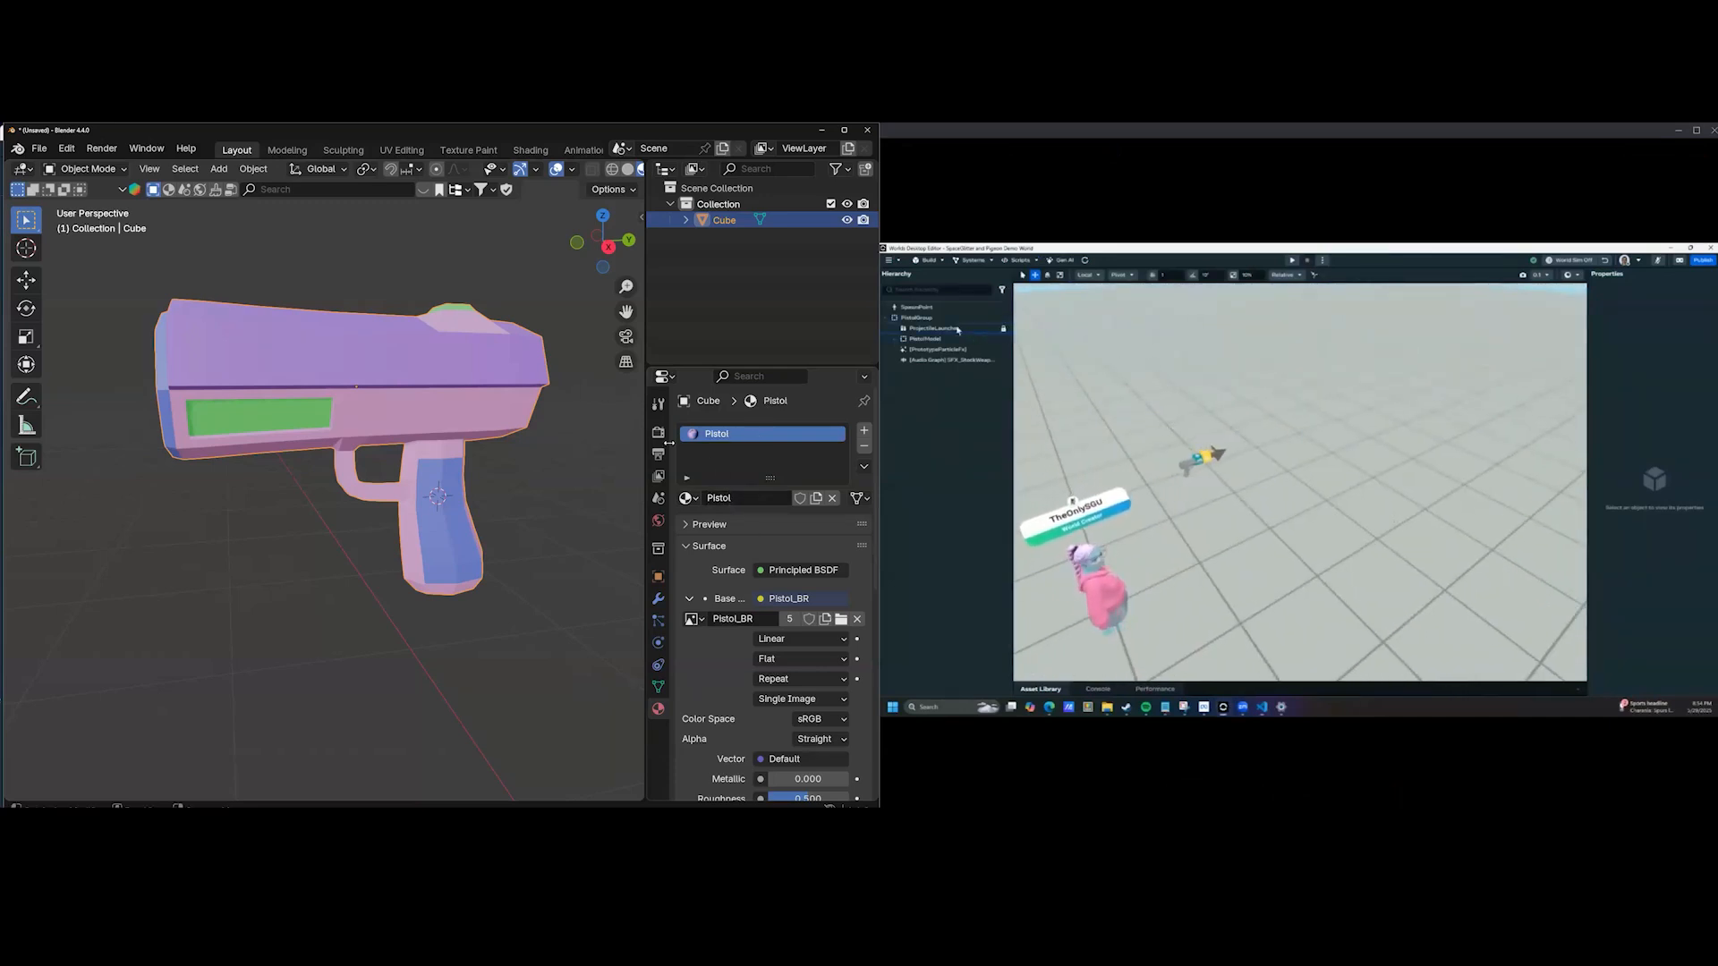
key(ctrl+d)
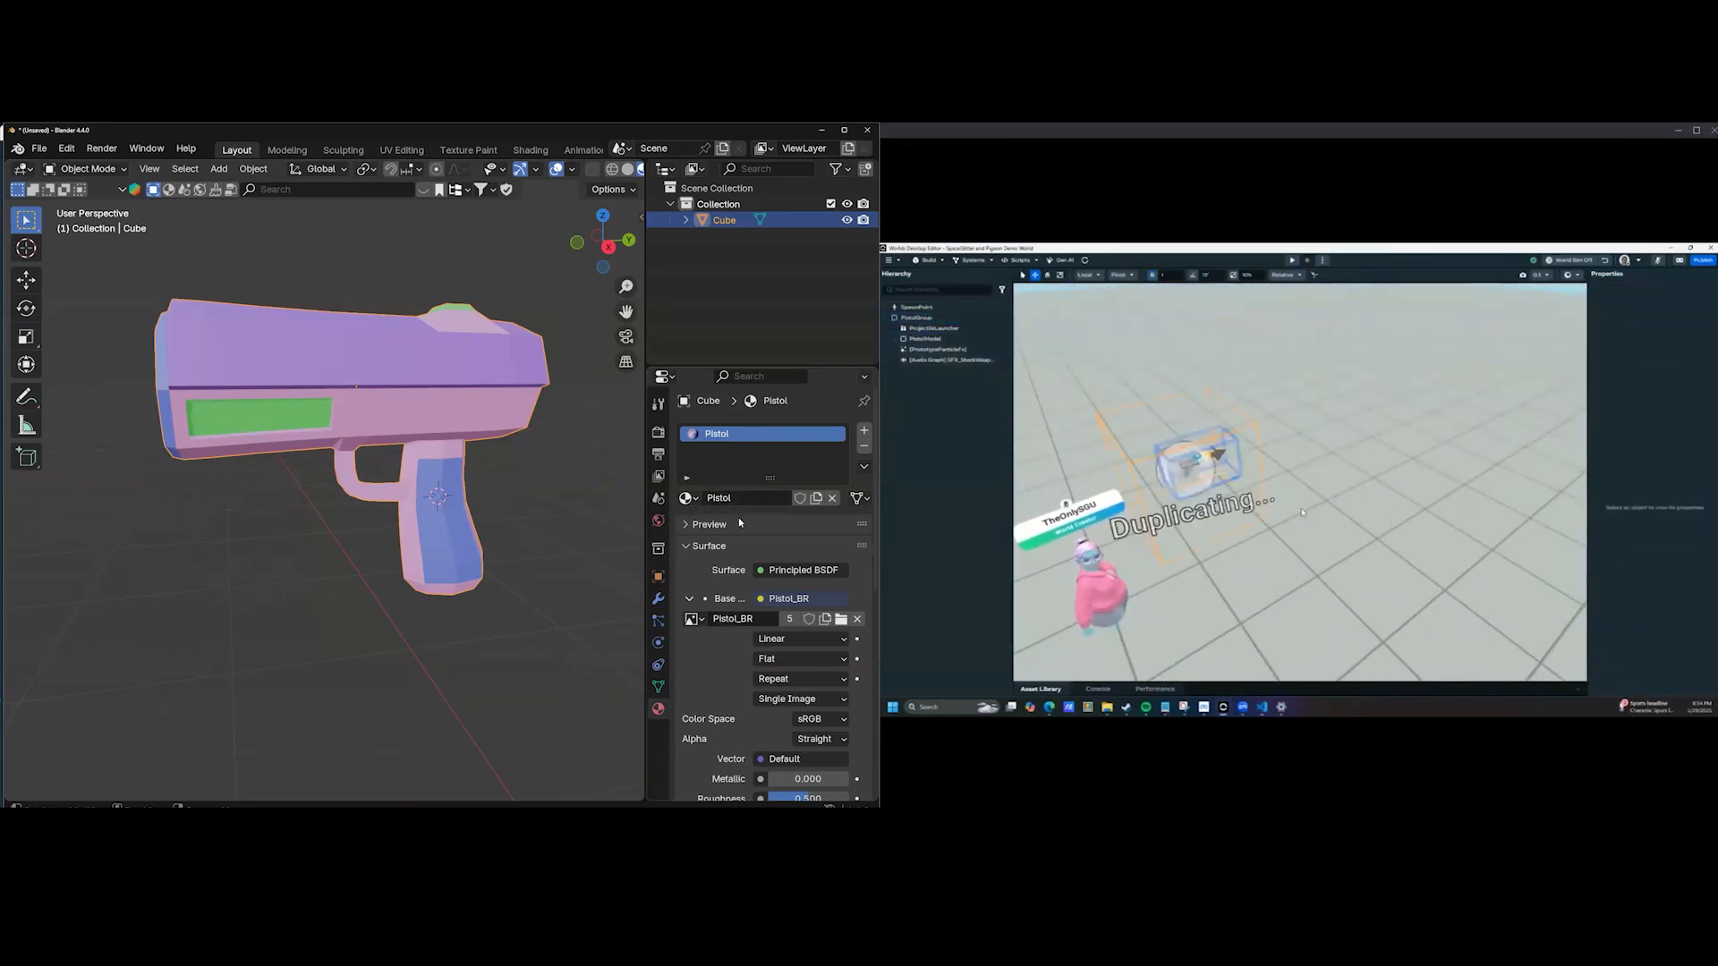
Export the pistol as Pistol_003.fbx into the Pistol Demo folder.
click(38, 149)
mouse_move(66, 392)
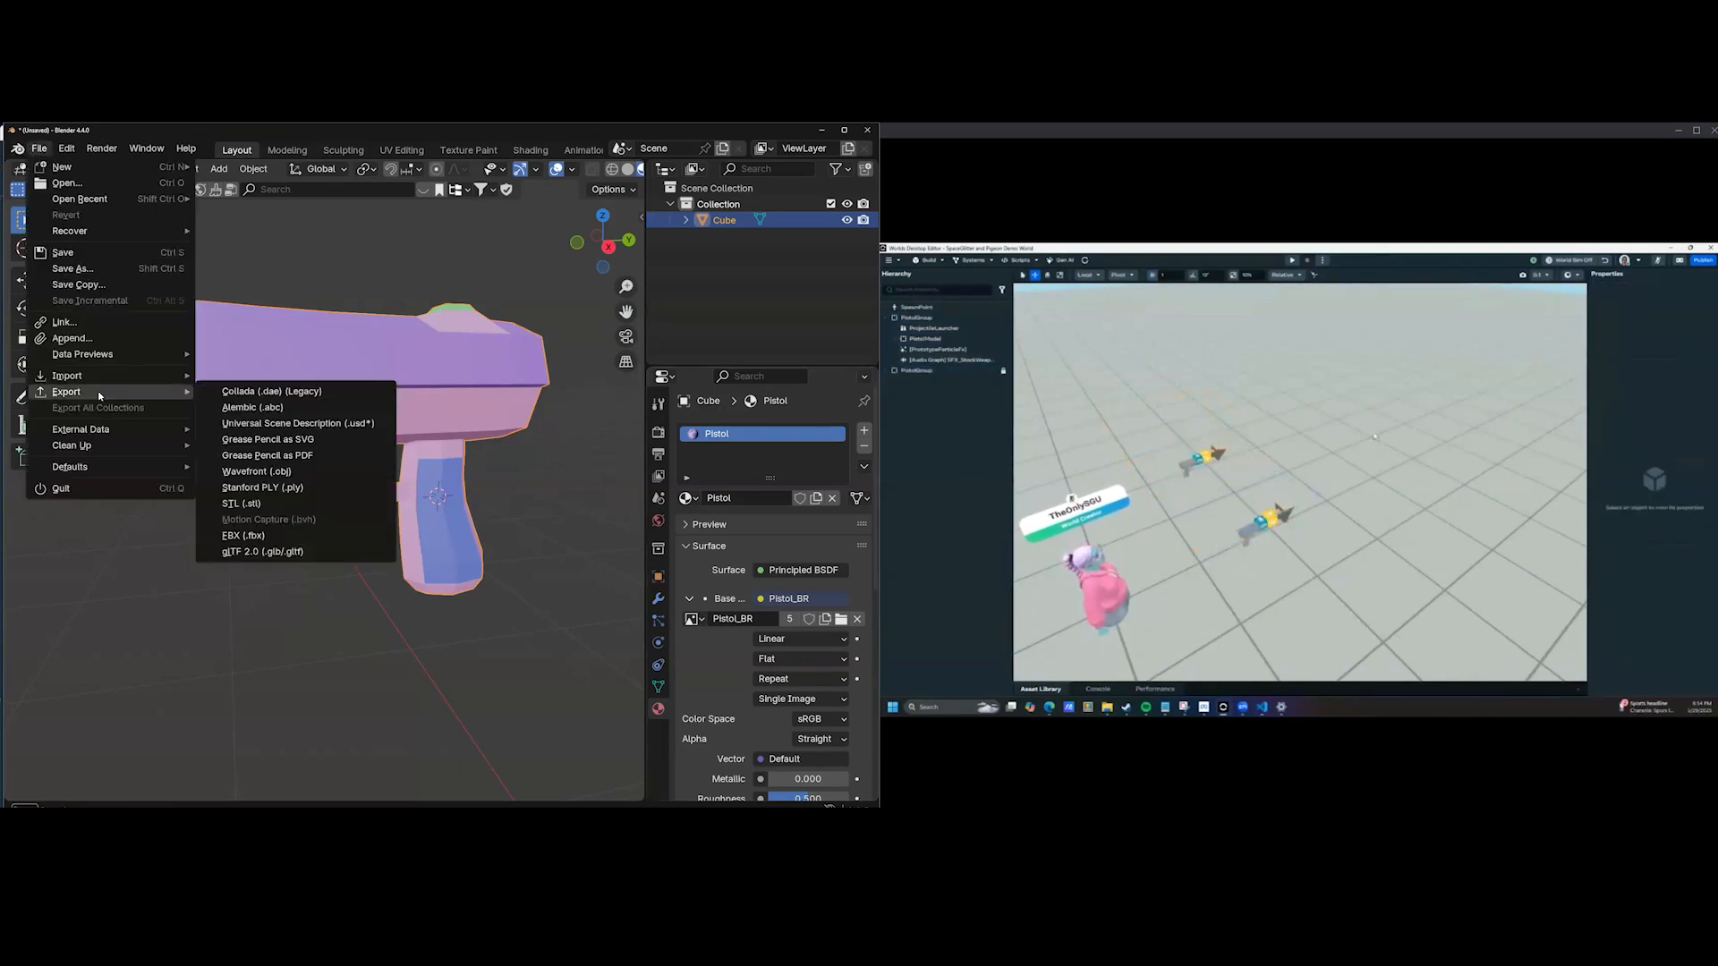
click(259, 536)
click(278, 709)
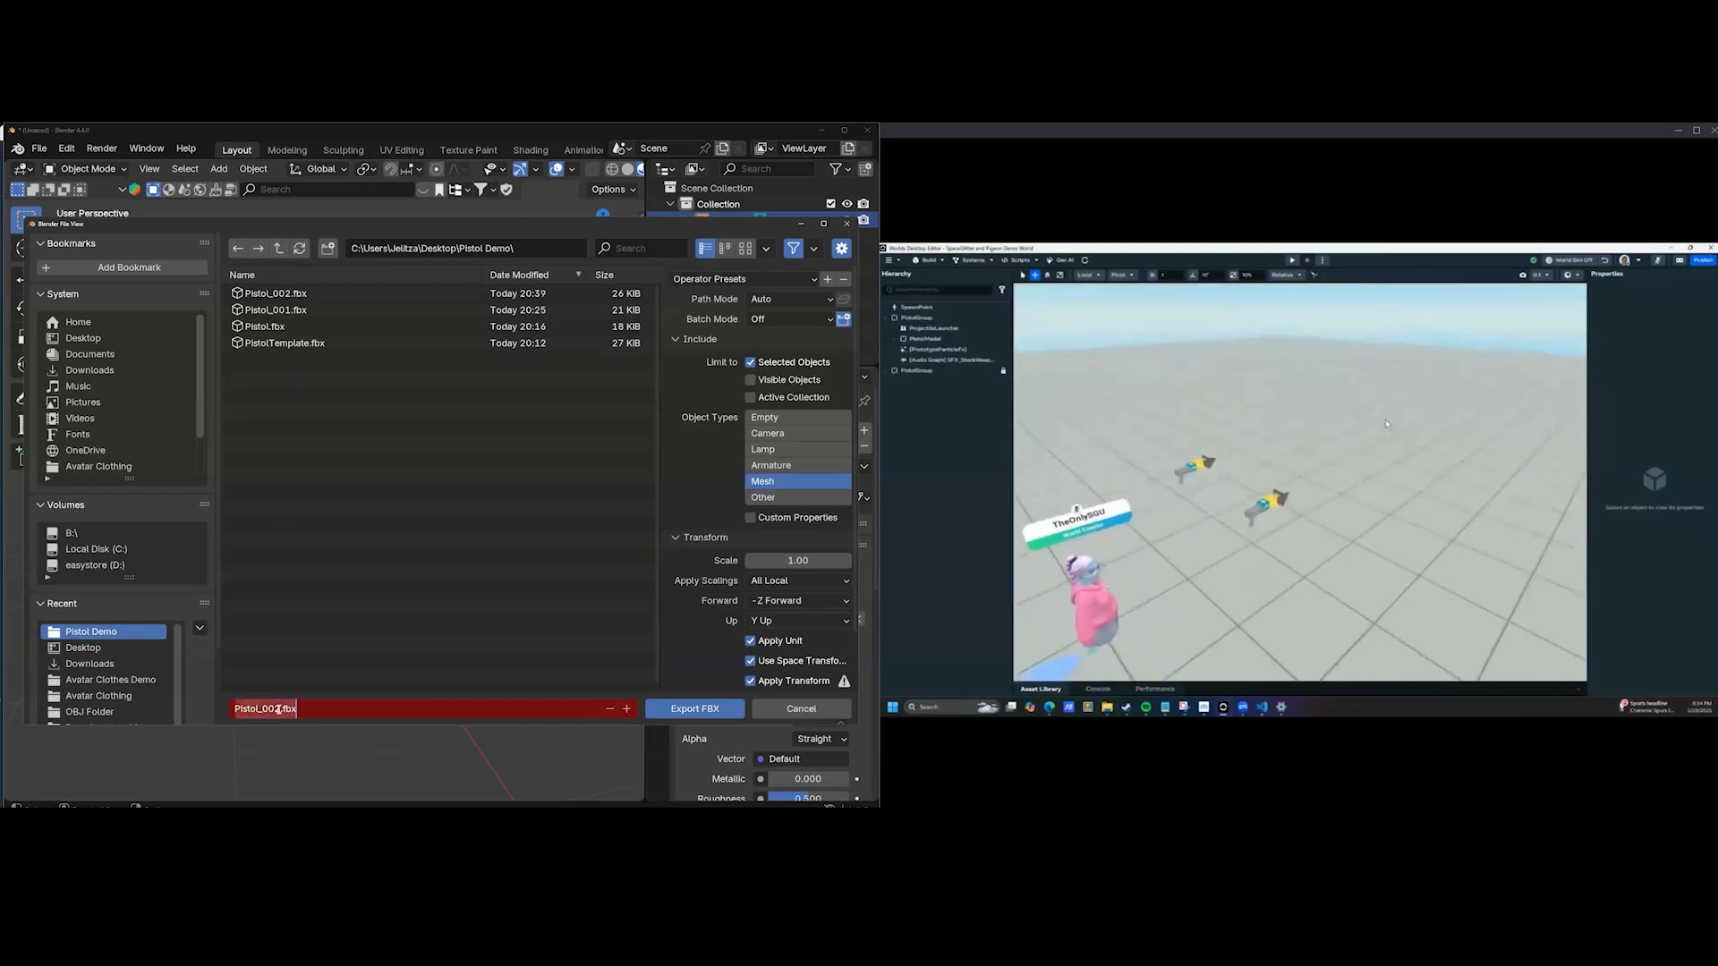
key(BackSpace)
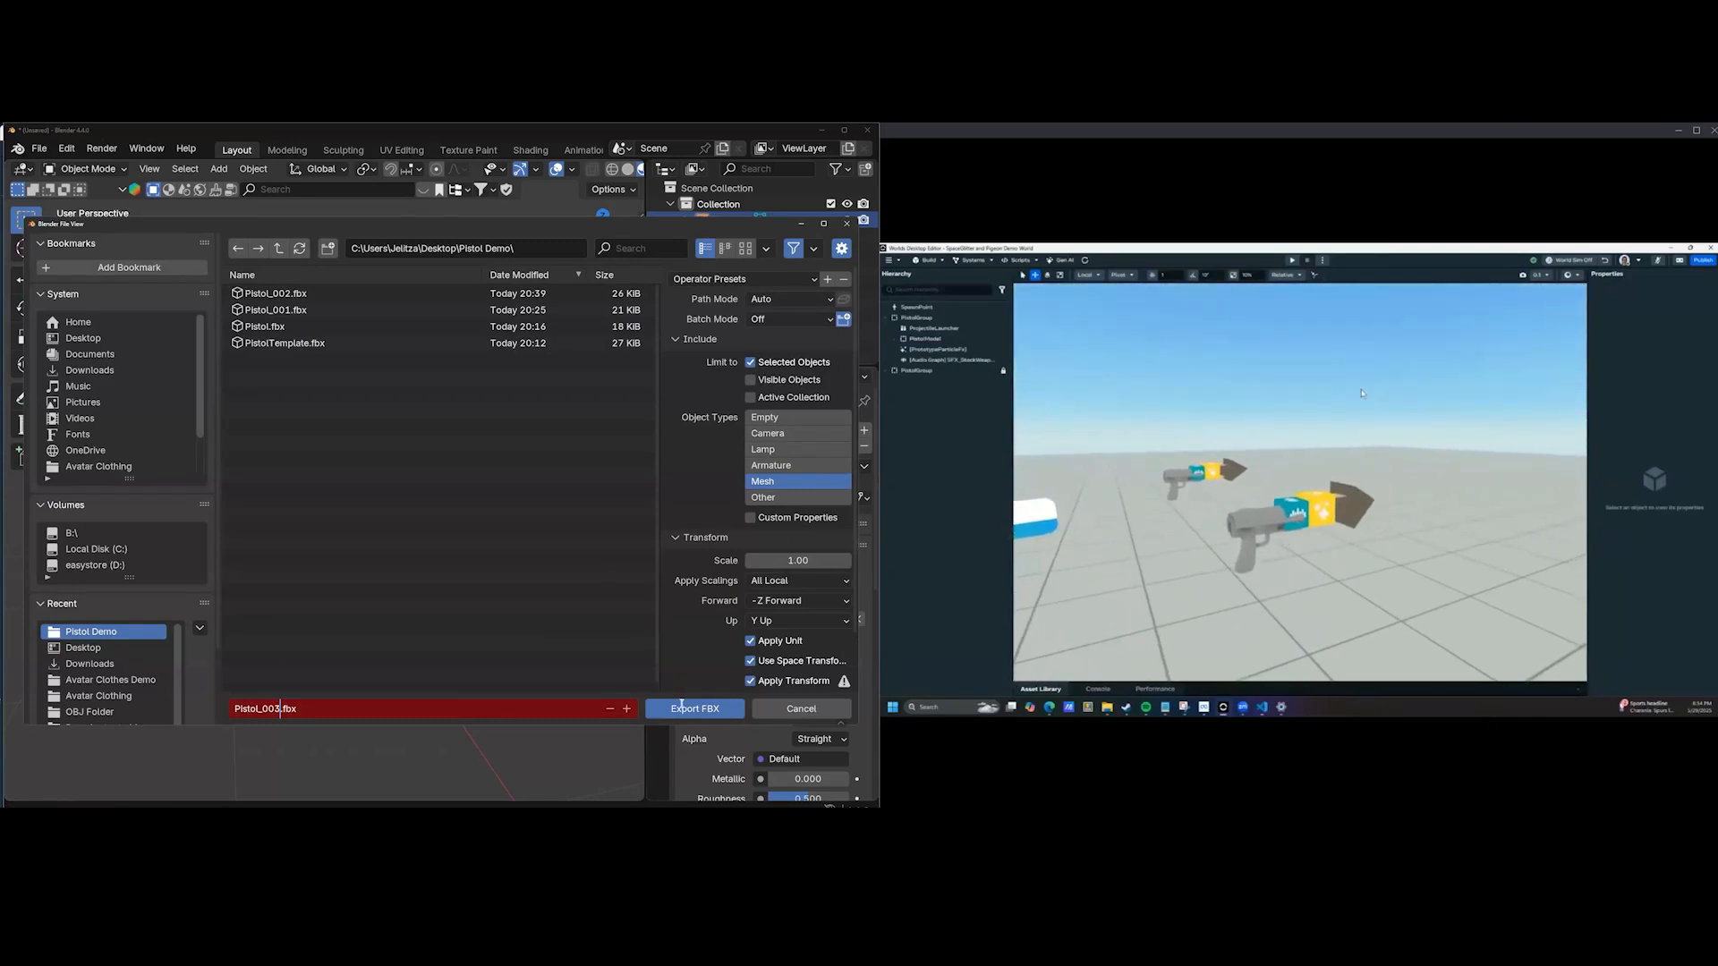
click(694, 709)
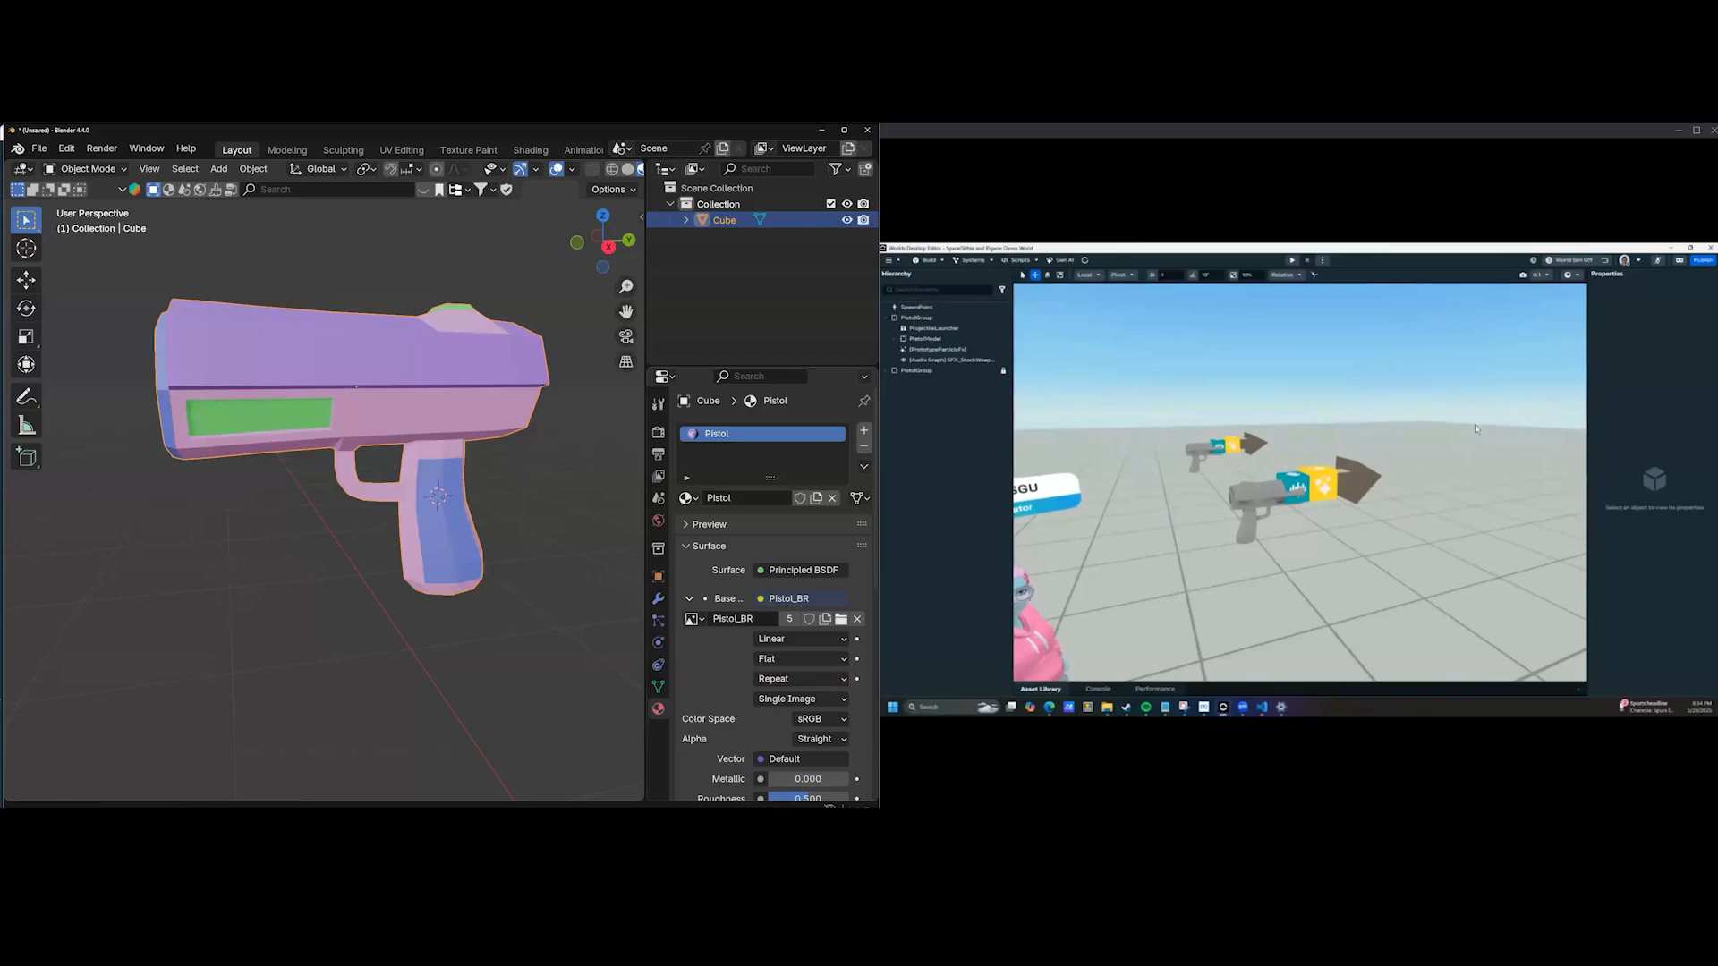
Switch to Worlds Desktop Editor and select the Pistol model in My Assets.
key(alt+Tab)
click(713, 165)
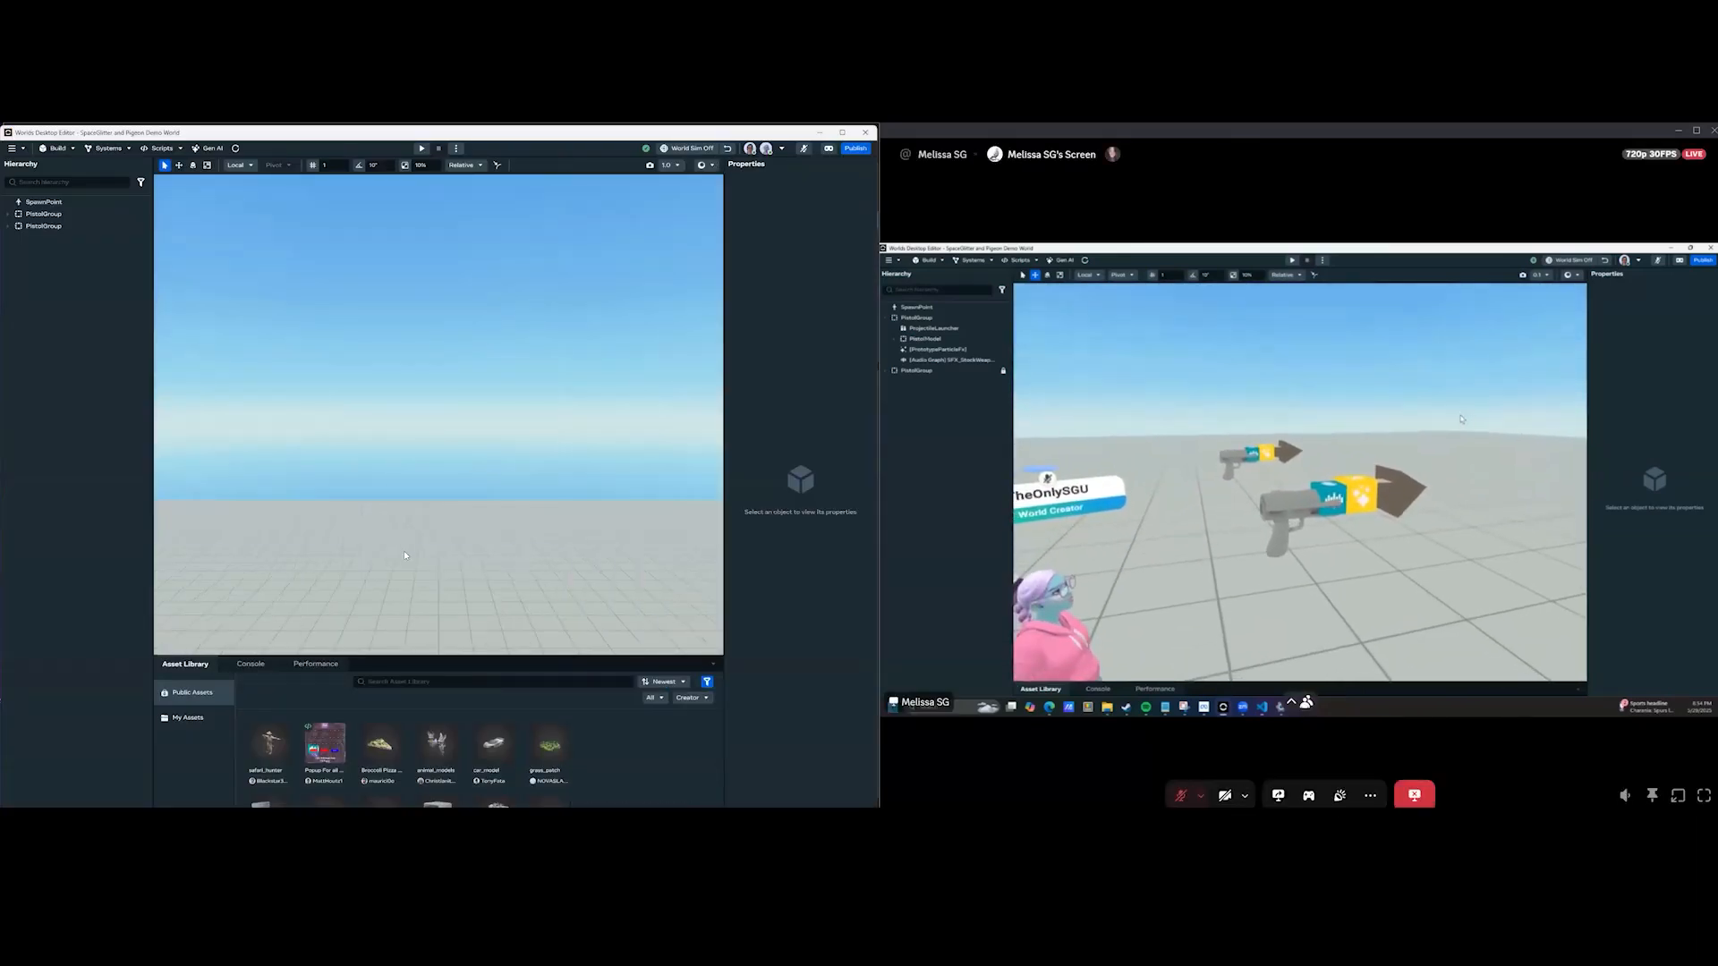
right_drag(404, 550, 515, 503)
scroll(535, 499, up, 5)
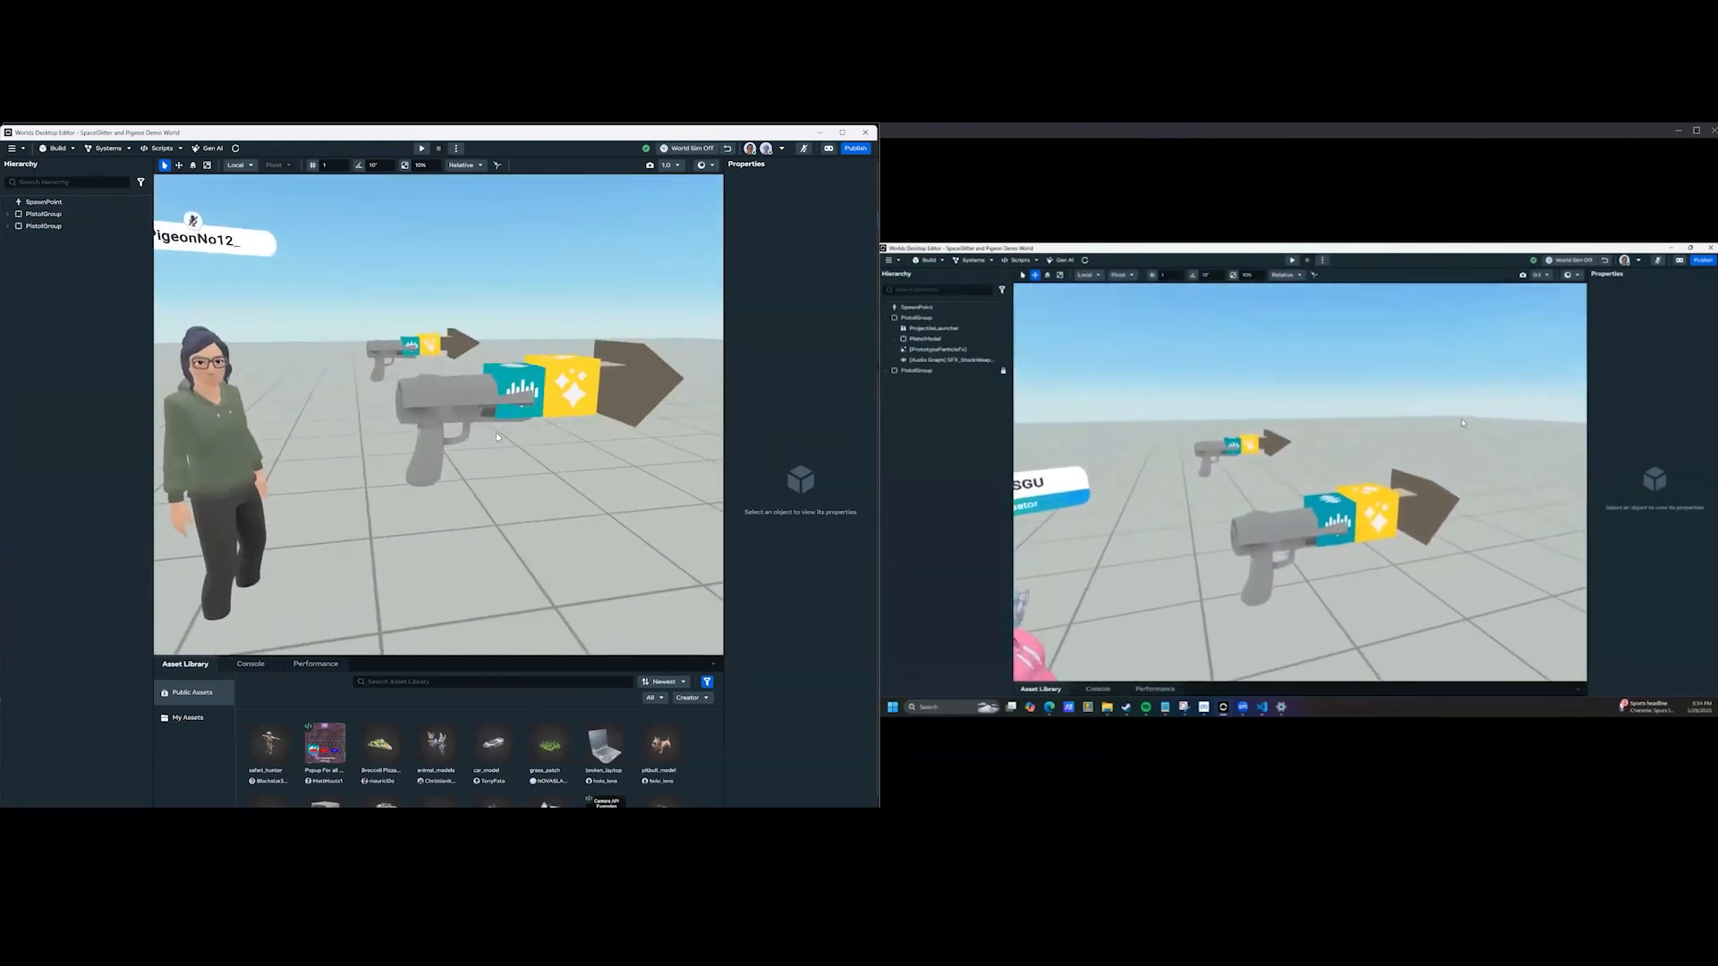
scroll(490, 436, down, 3)
scroll(485, 441, down, 1)
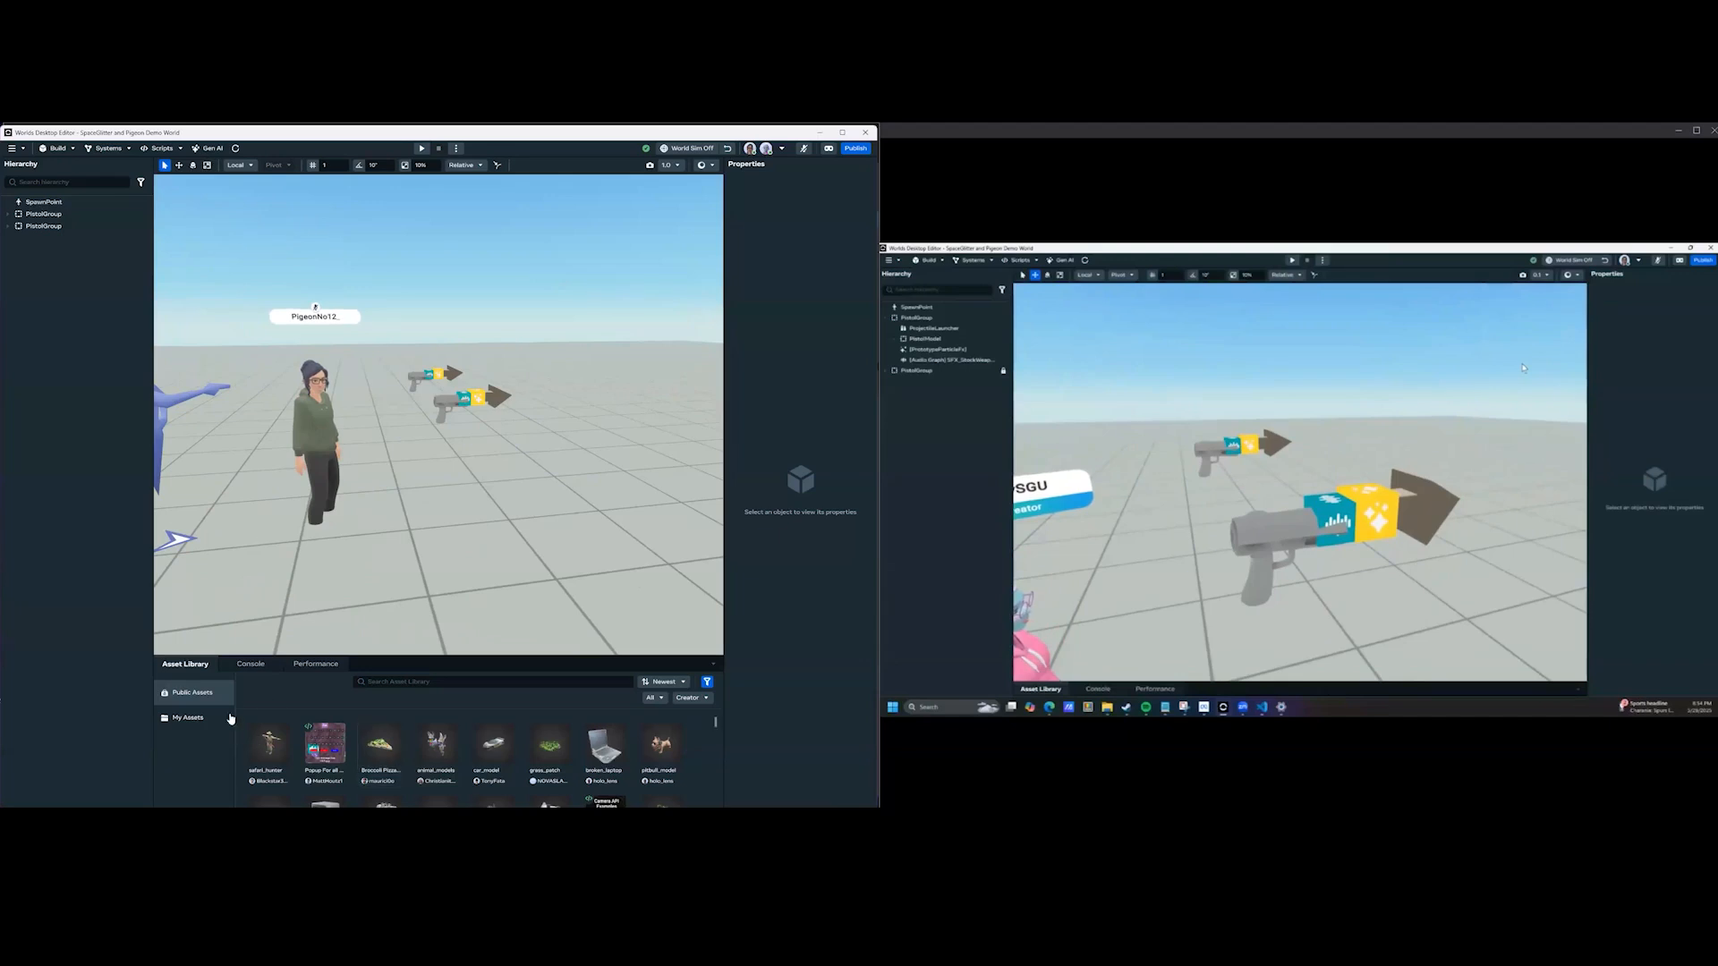
click(197, 718)
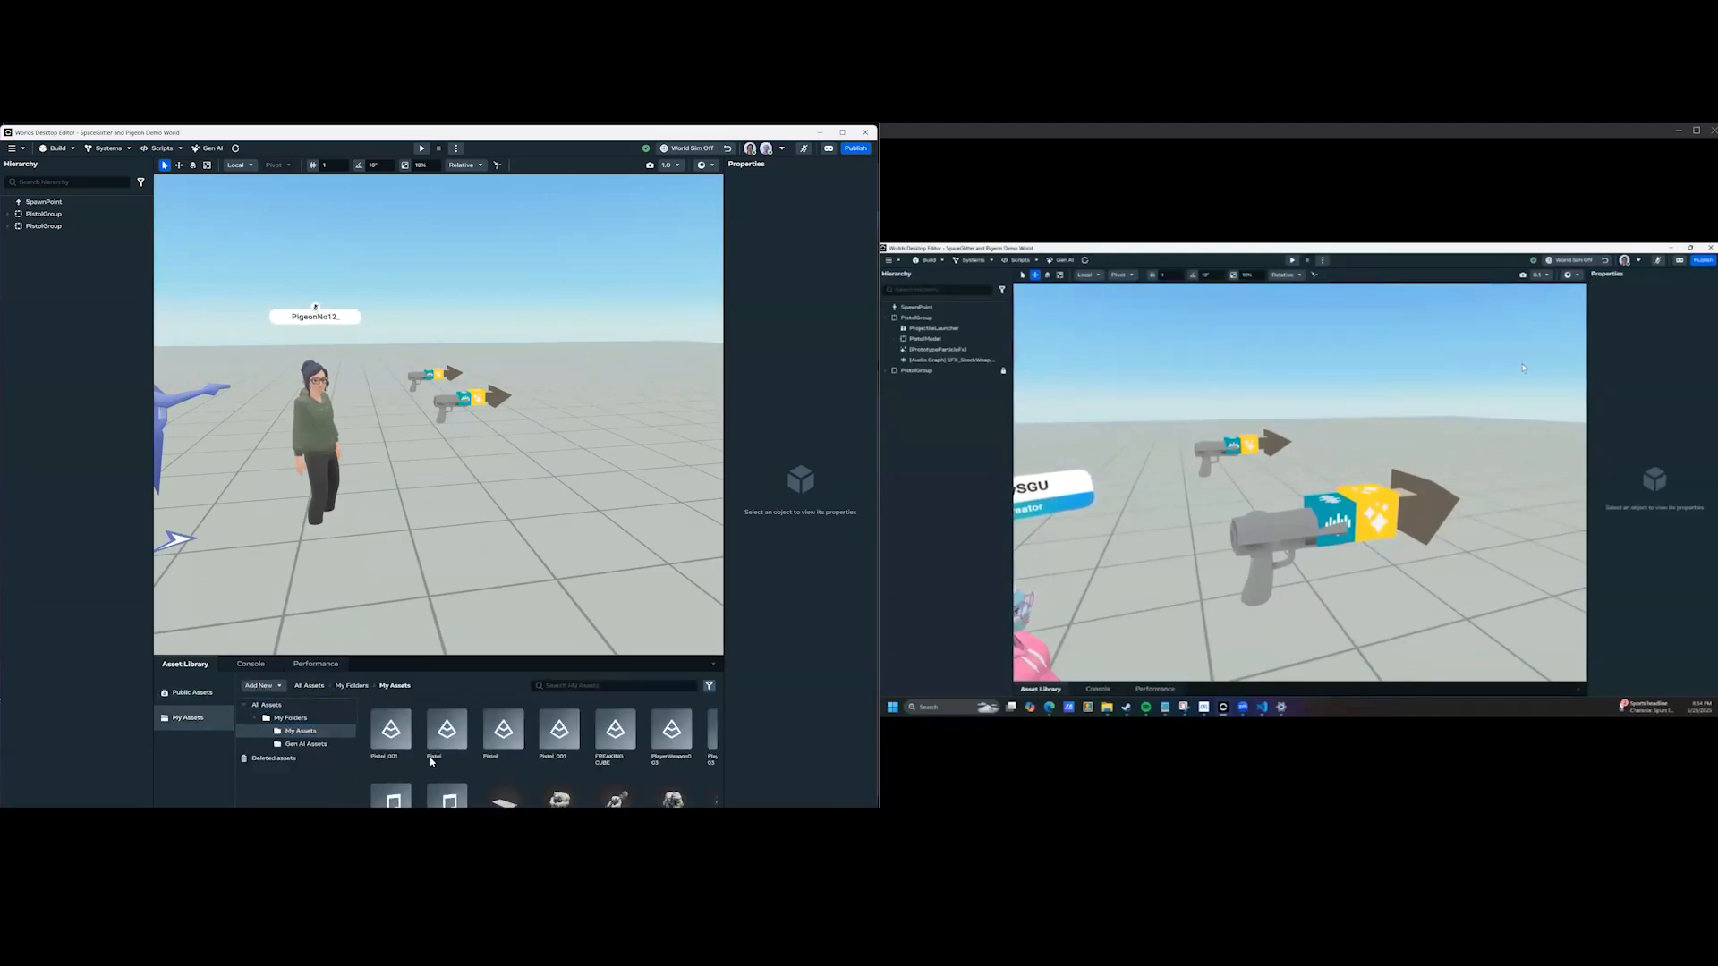
click(458, 729)
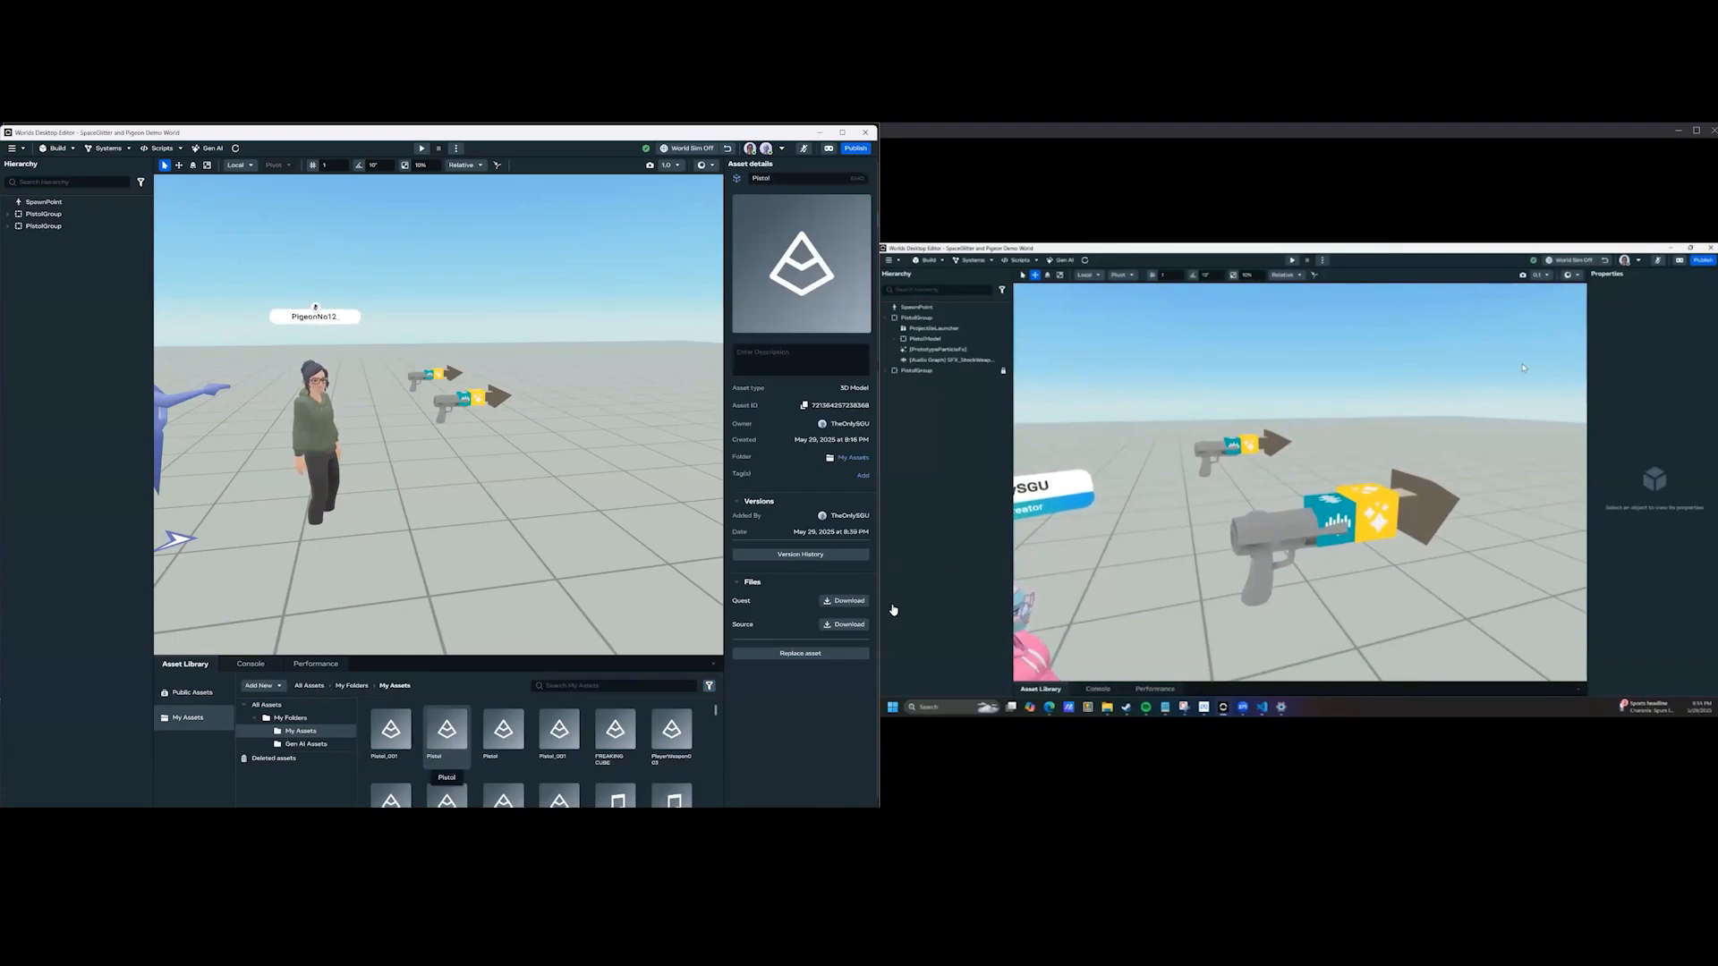
Replace the Pistol asset with Pistol_003 and Pistol_BR from the Desktop's Pistol Demo folder, with Preserve offset pivots turned off.
click(815, 654)
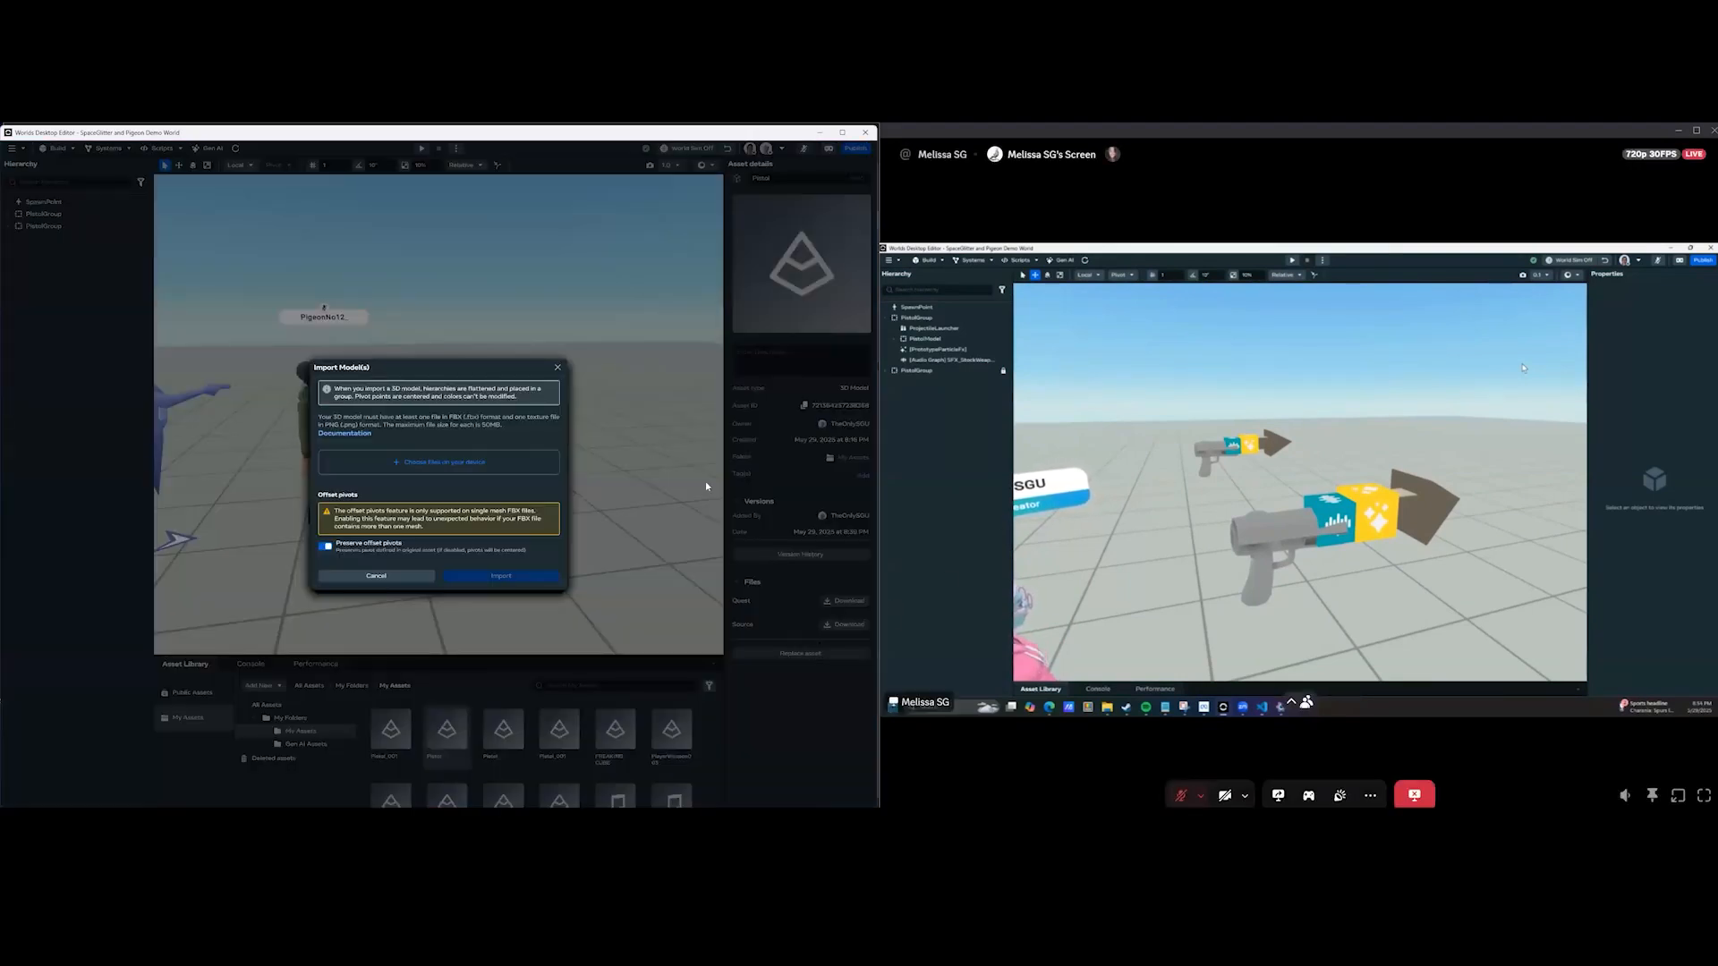
click(326, 547)
click(497, 481)
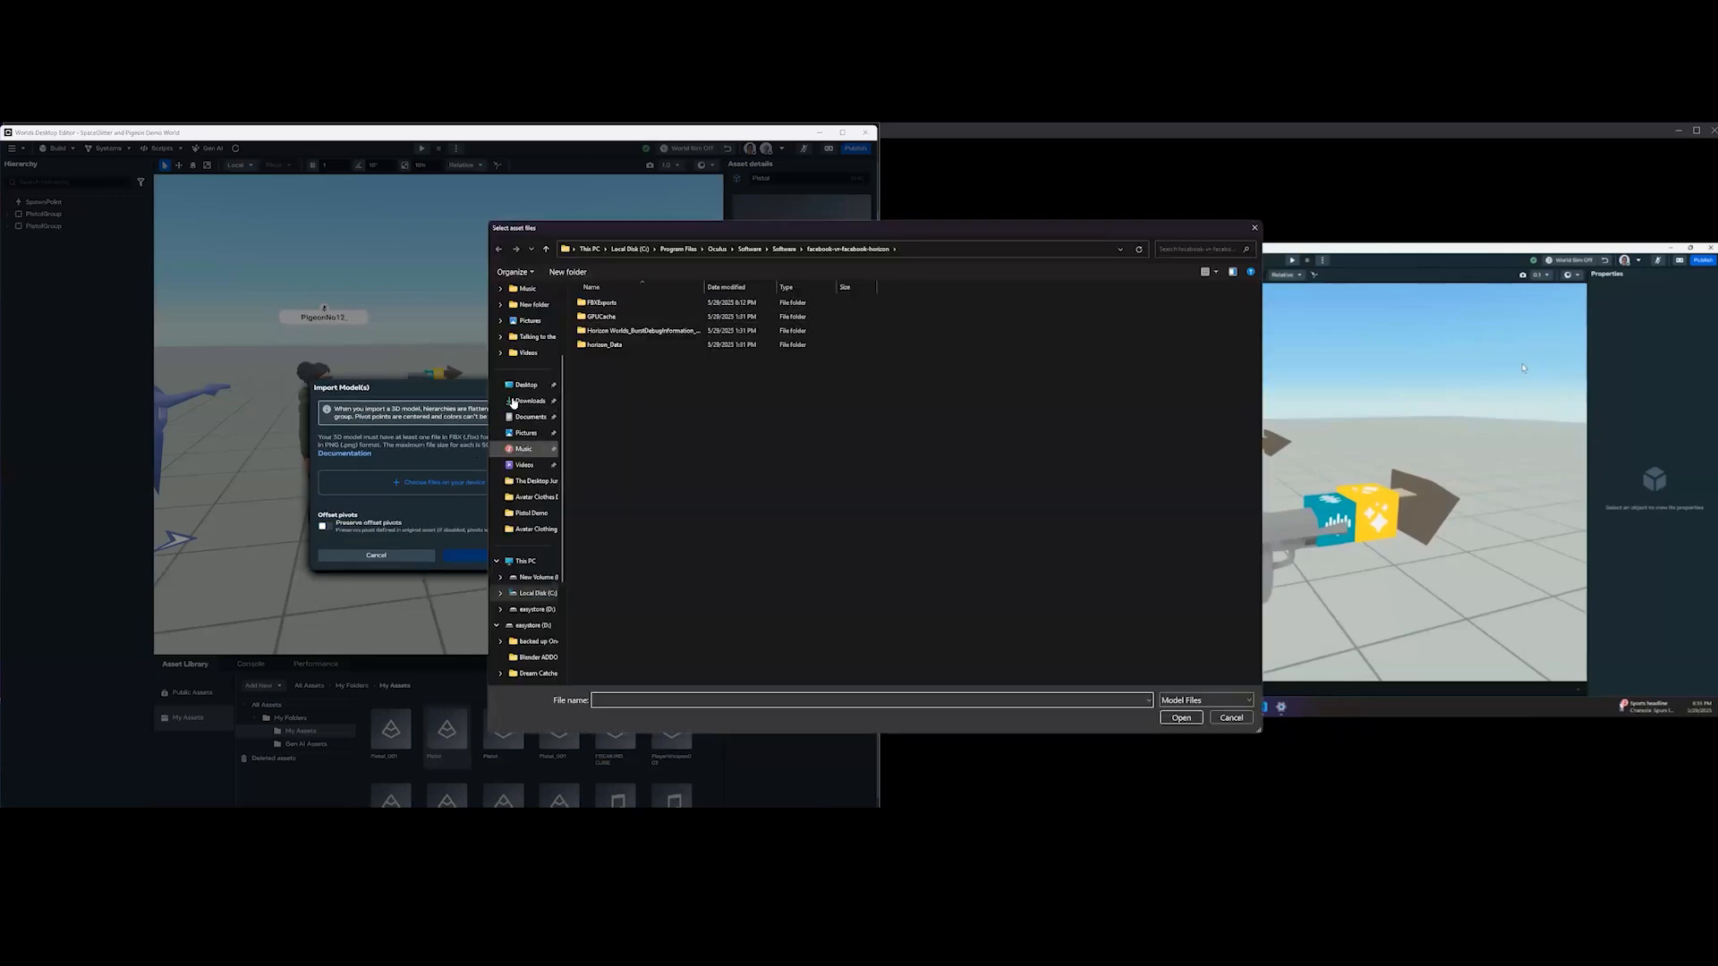
double_click(605, 311)
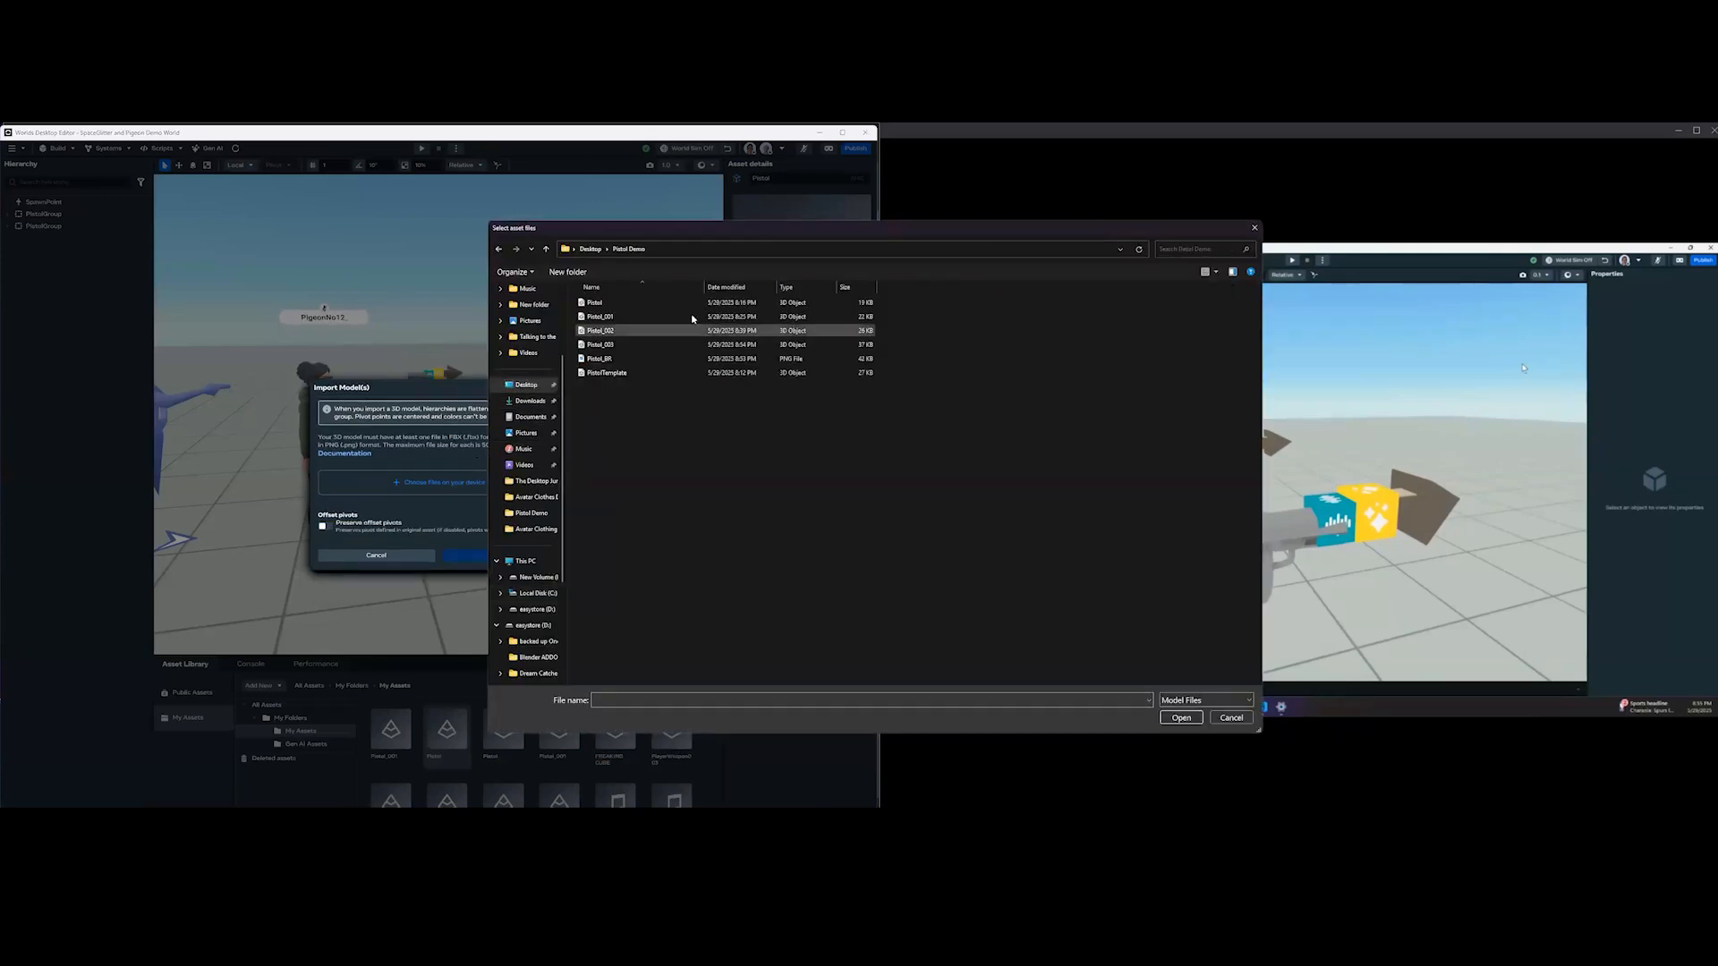
ctrl+click(606, 361)
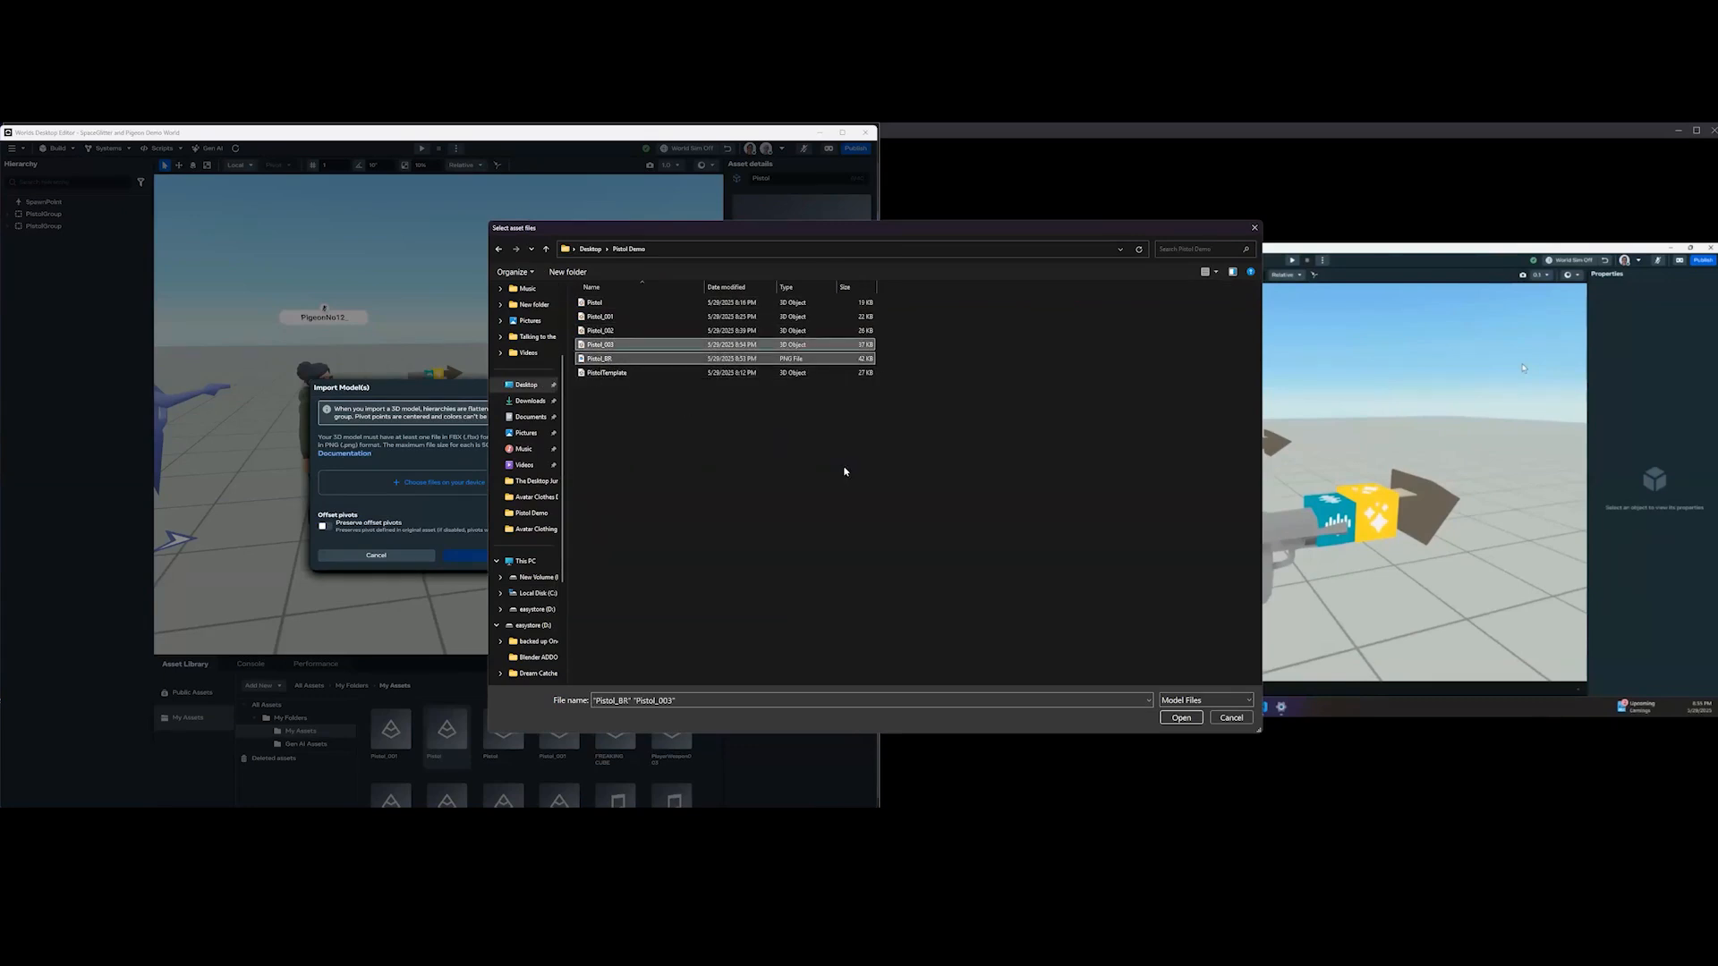
click(1180, 719)
click(517, 580)
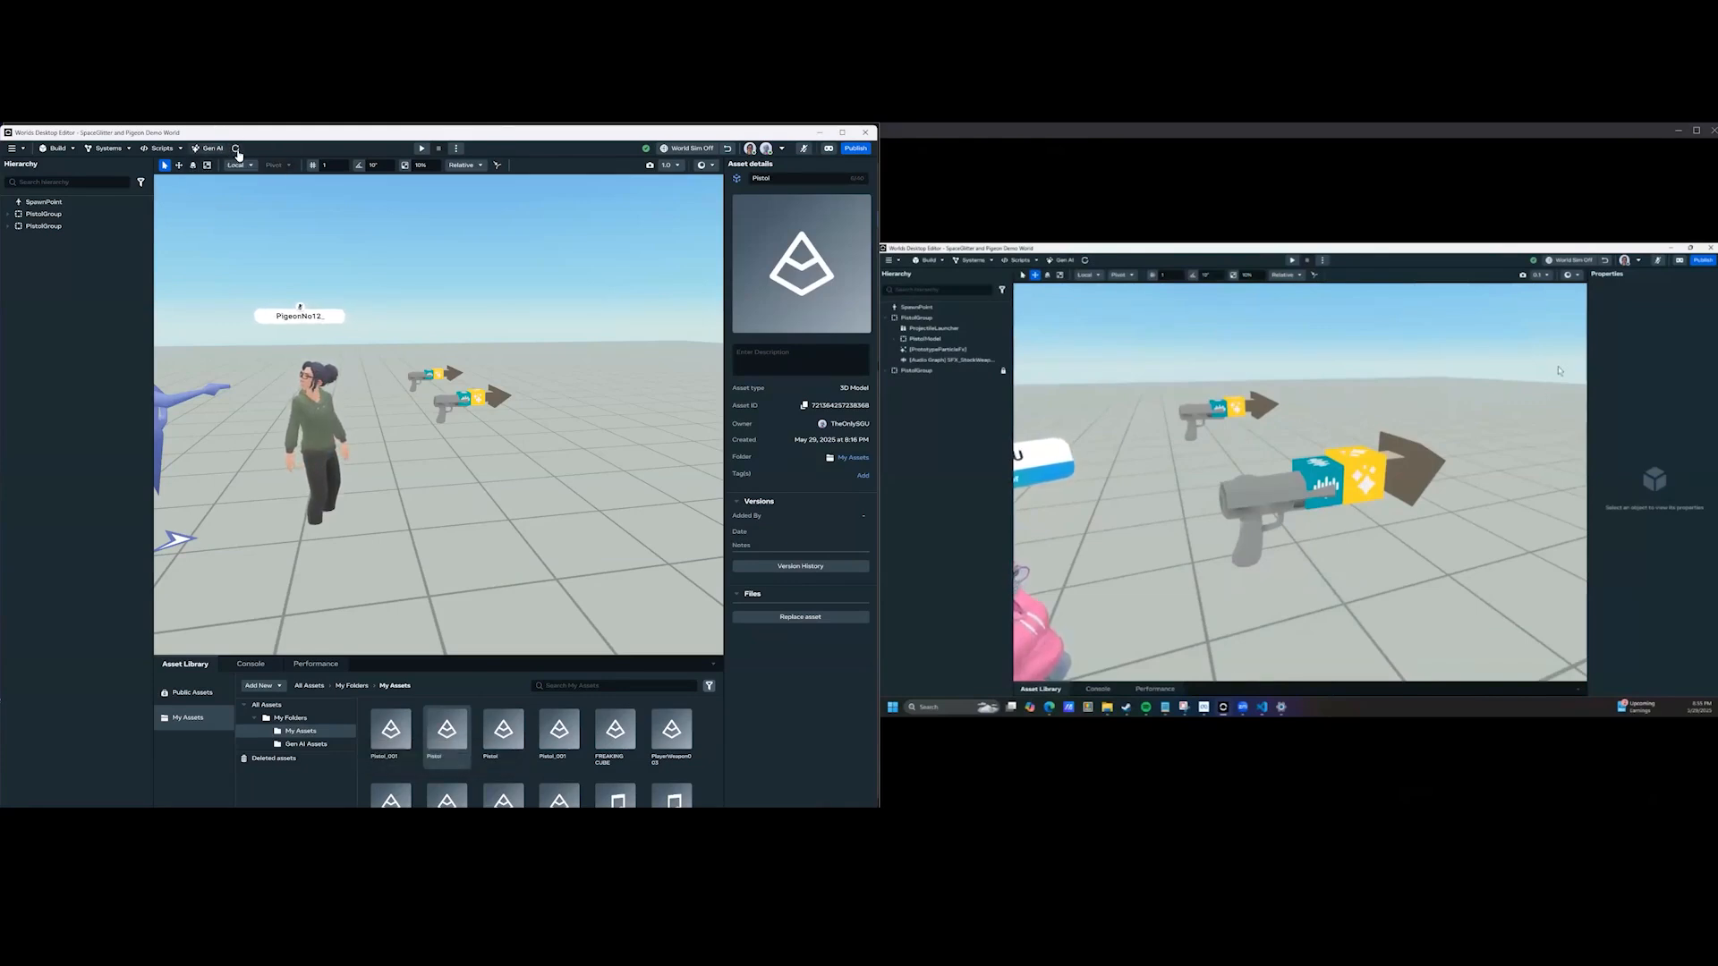
Apply the pending Pistol asset update to the world and close Asset Updates.
click(236, 149)
mouse_move(523, 466)
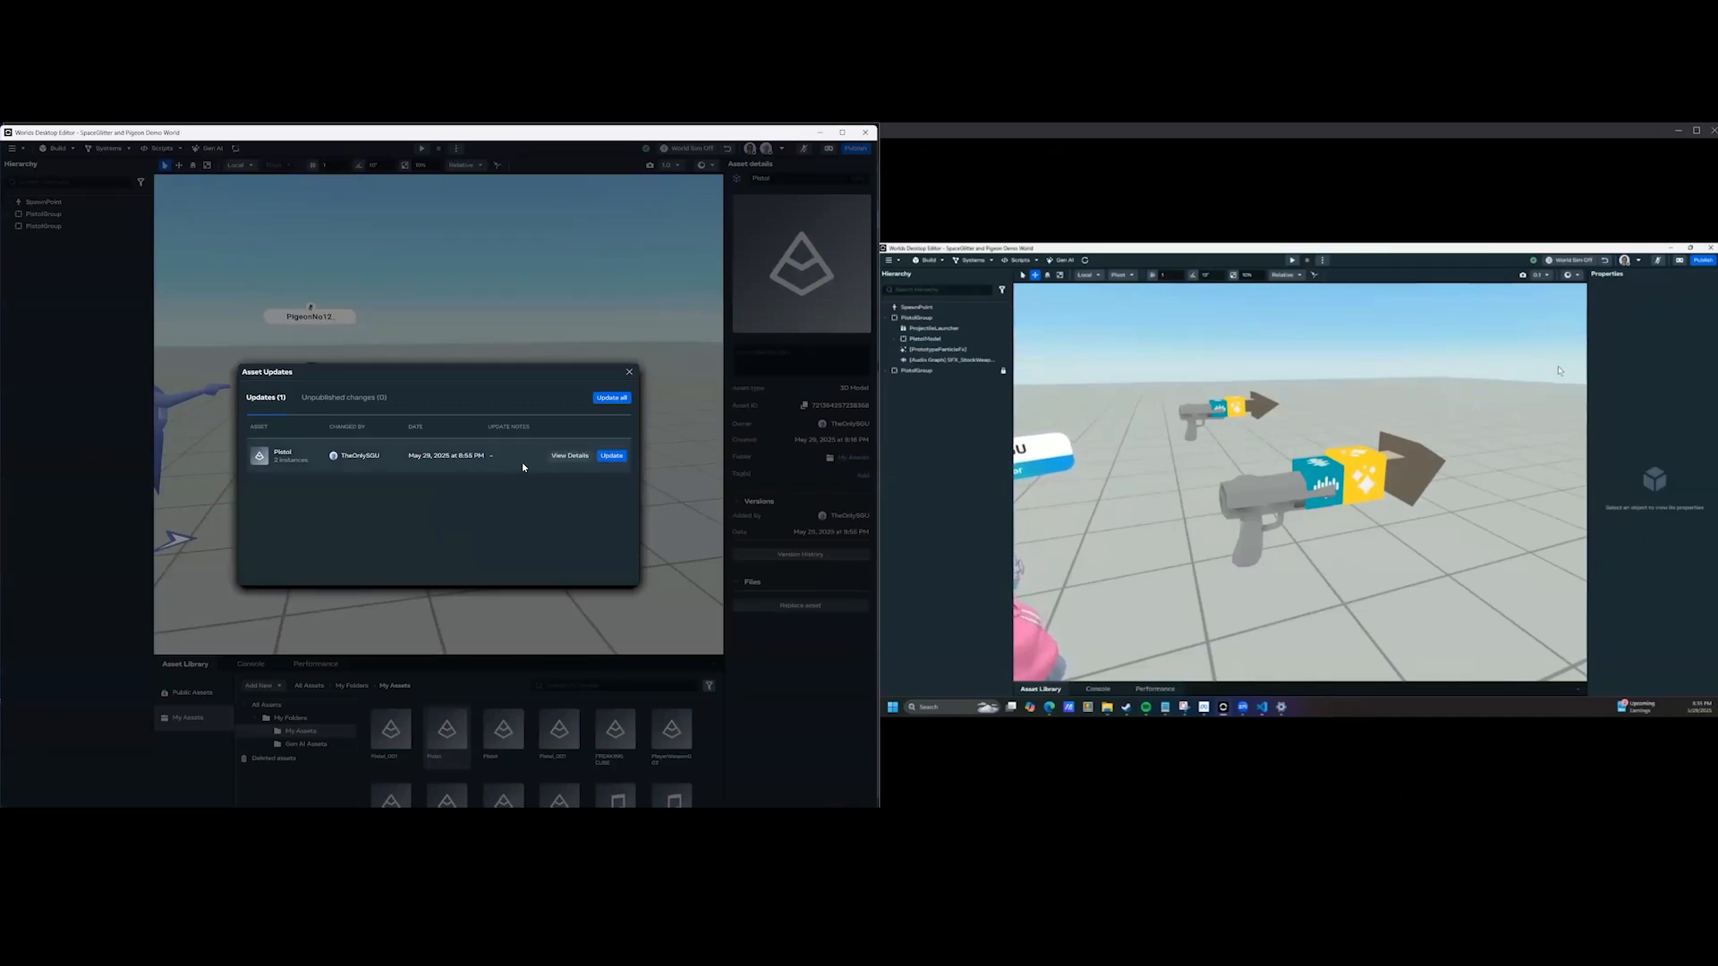
click(614, 456)
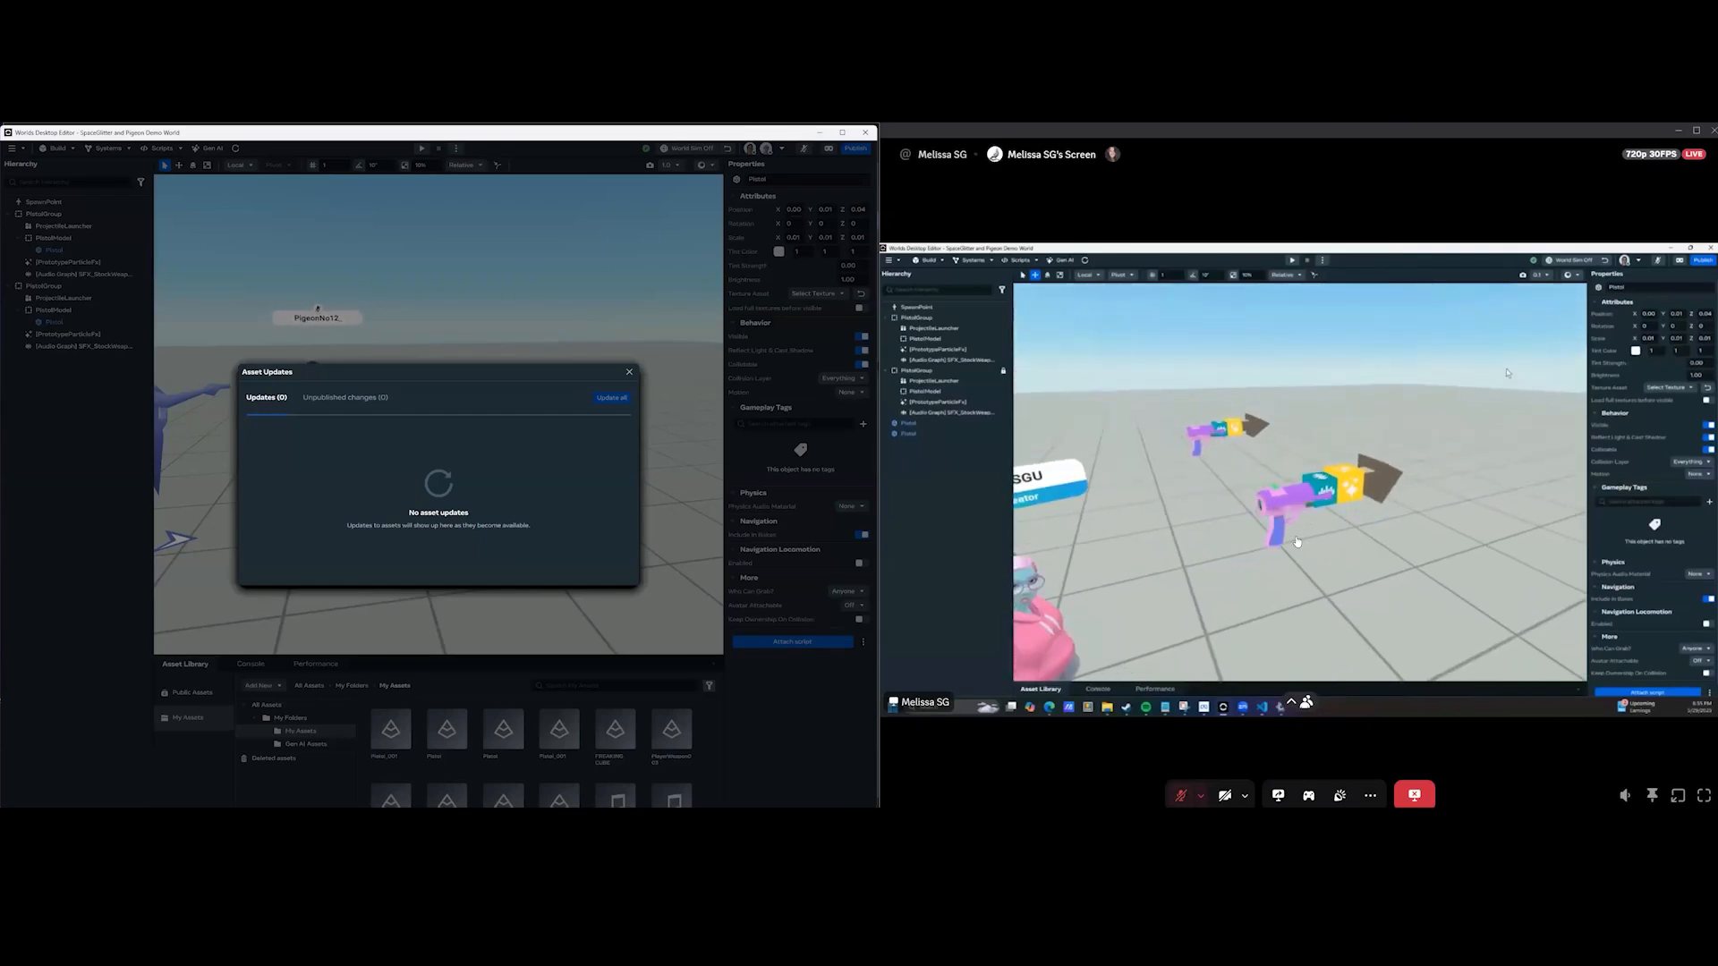
click(629, 371)
Return to Creation Home and reopen the SpaceGlitter and Pigeon Demo World.
click(11, 148)
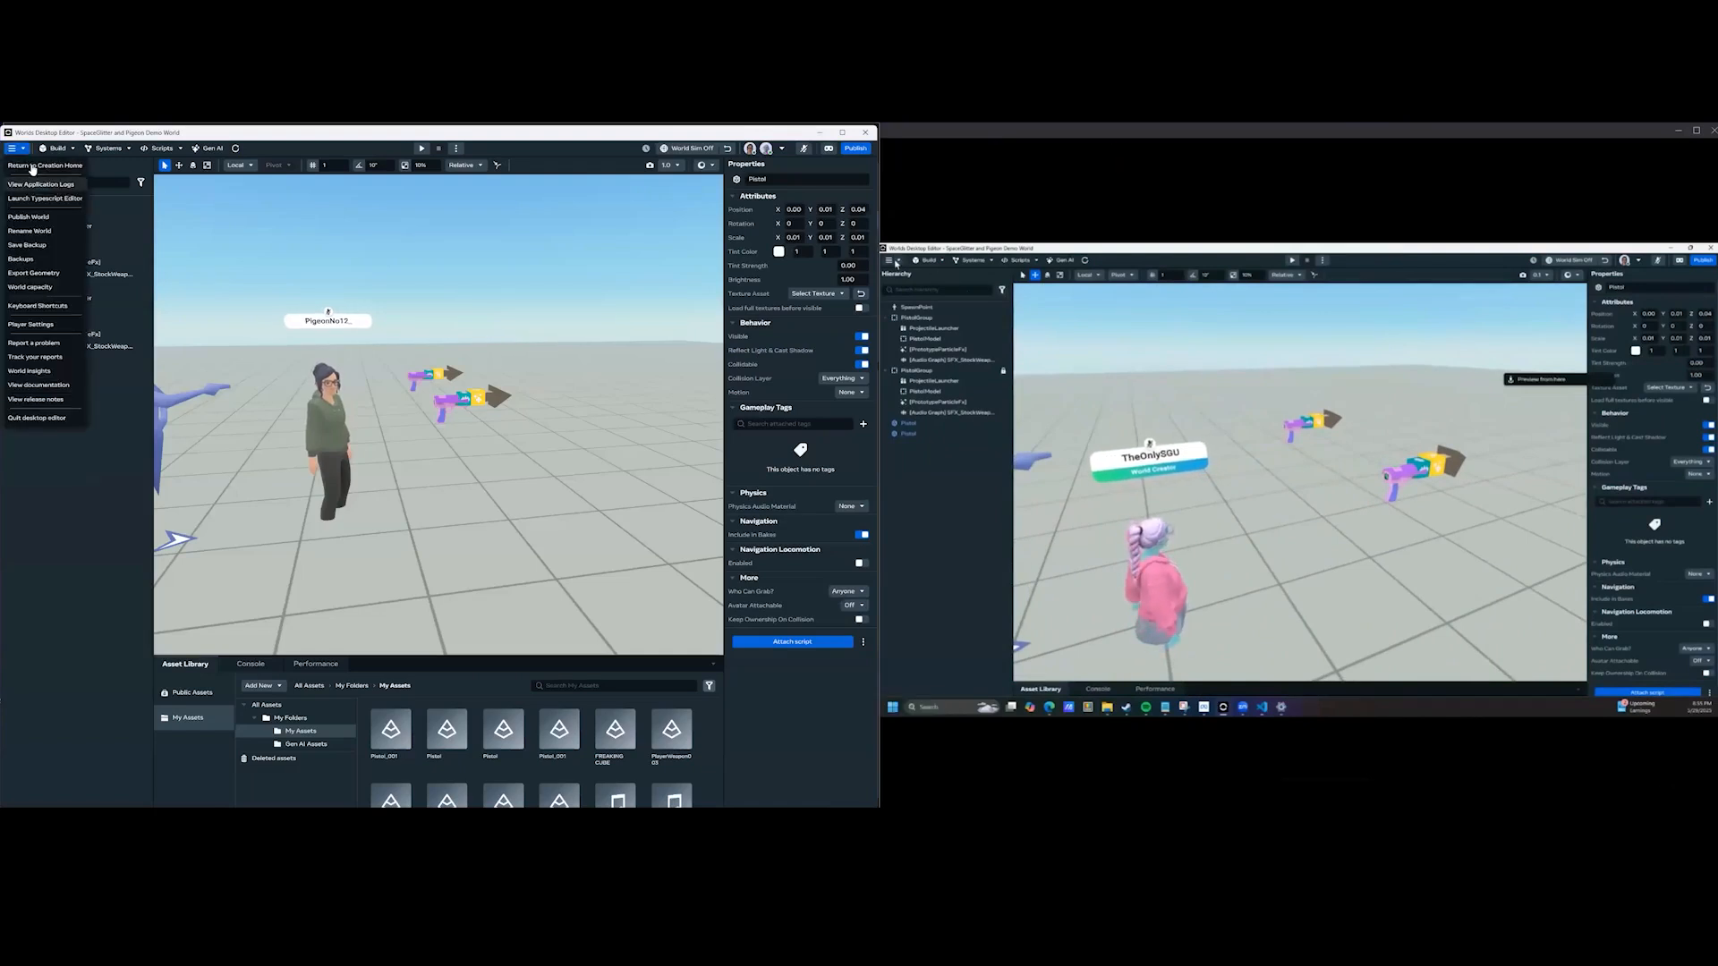
click(36, 167)
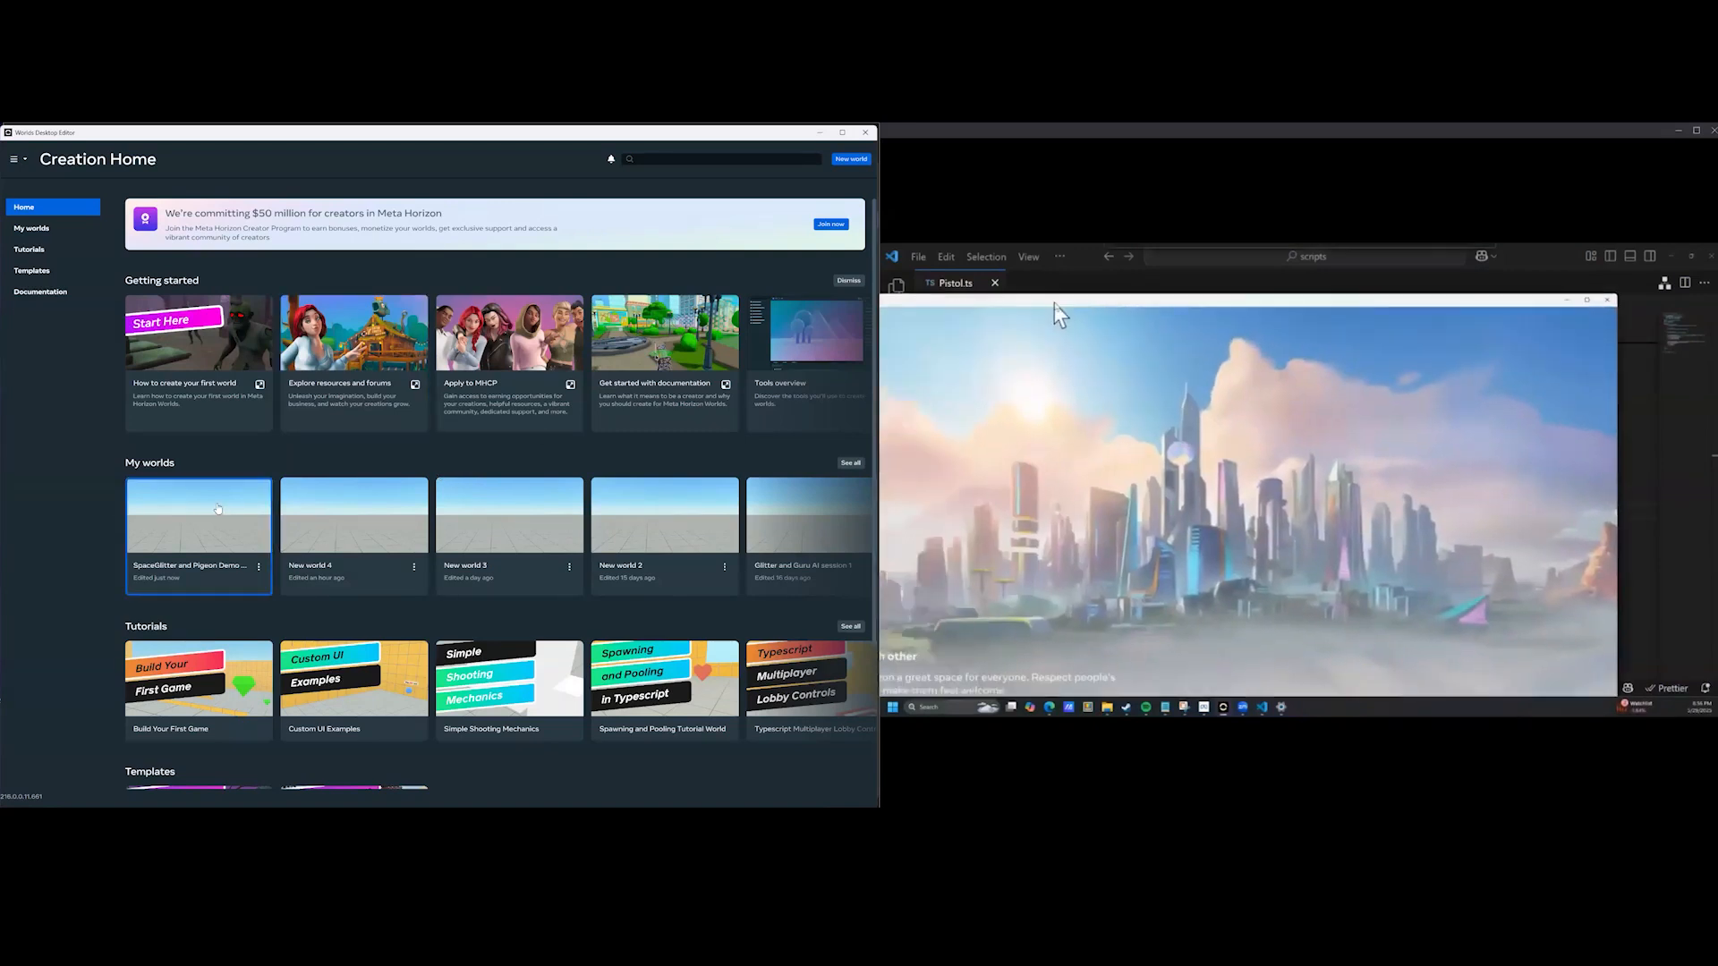
click(218, 508)
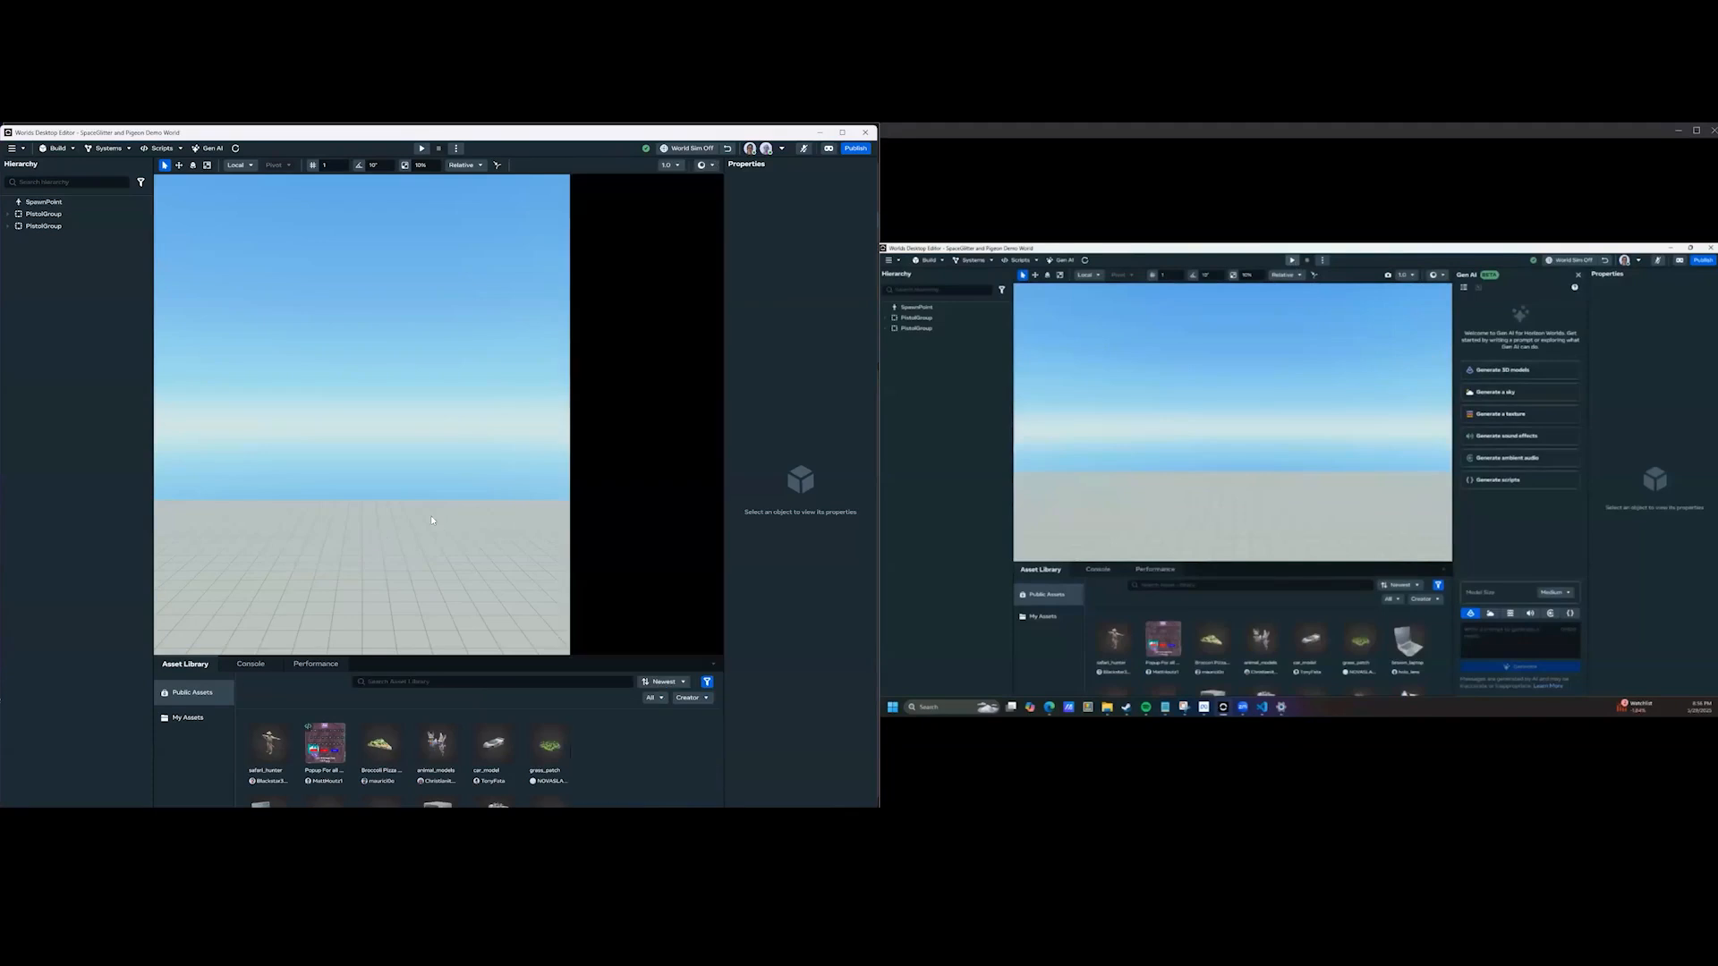
Preview the world from the ground near the pistols and pick up a pistol with the avatar.
right_drag(546, 492, 361, 417)
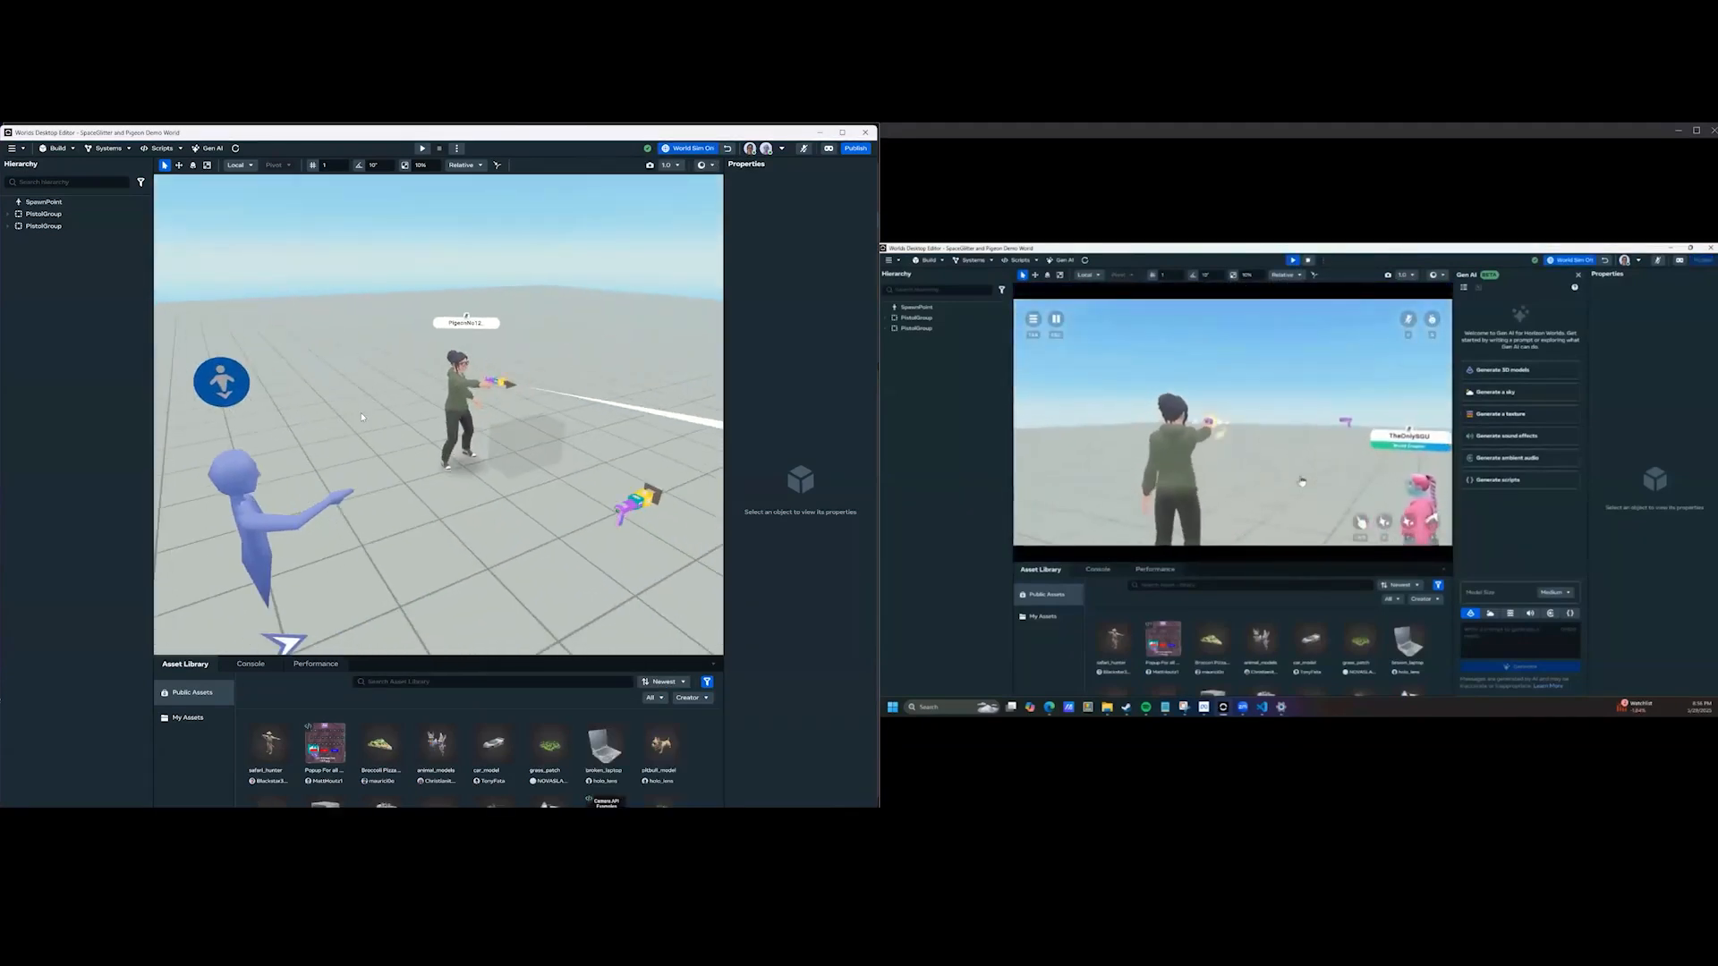
scroll(361, 417, down, 5)
right_click(488, 537)
click(519, 547)
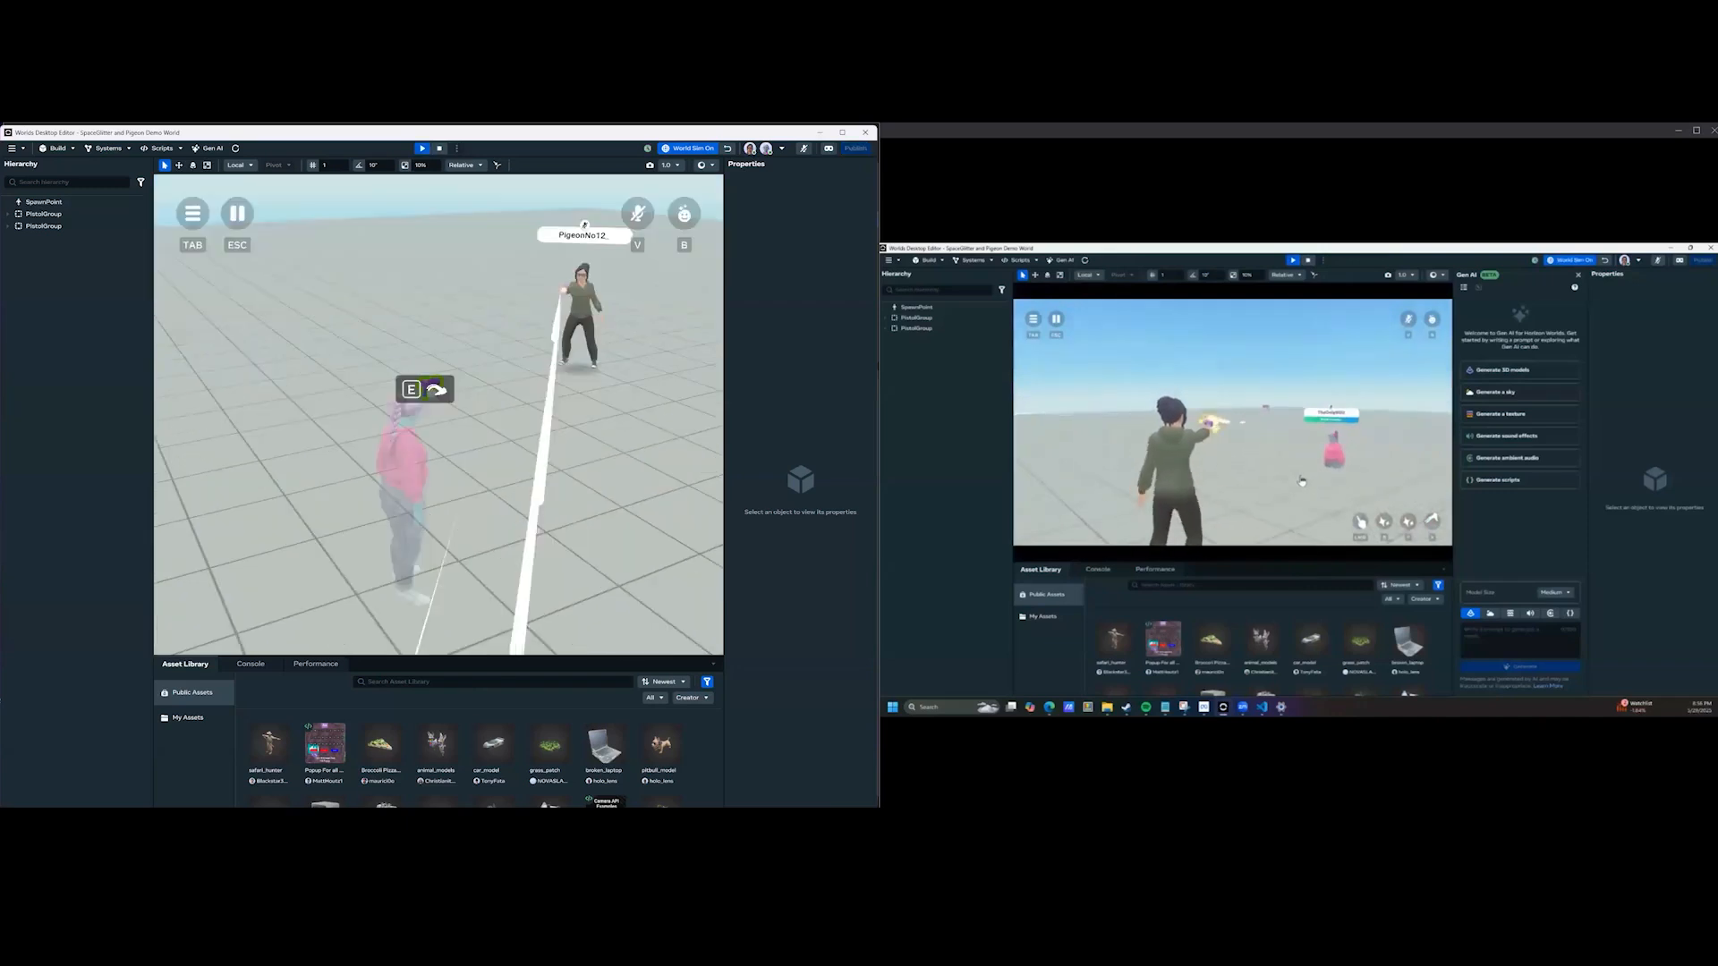
key(e)
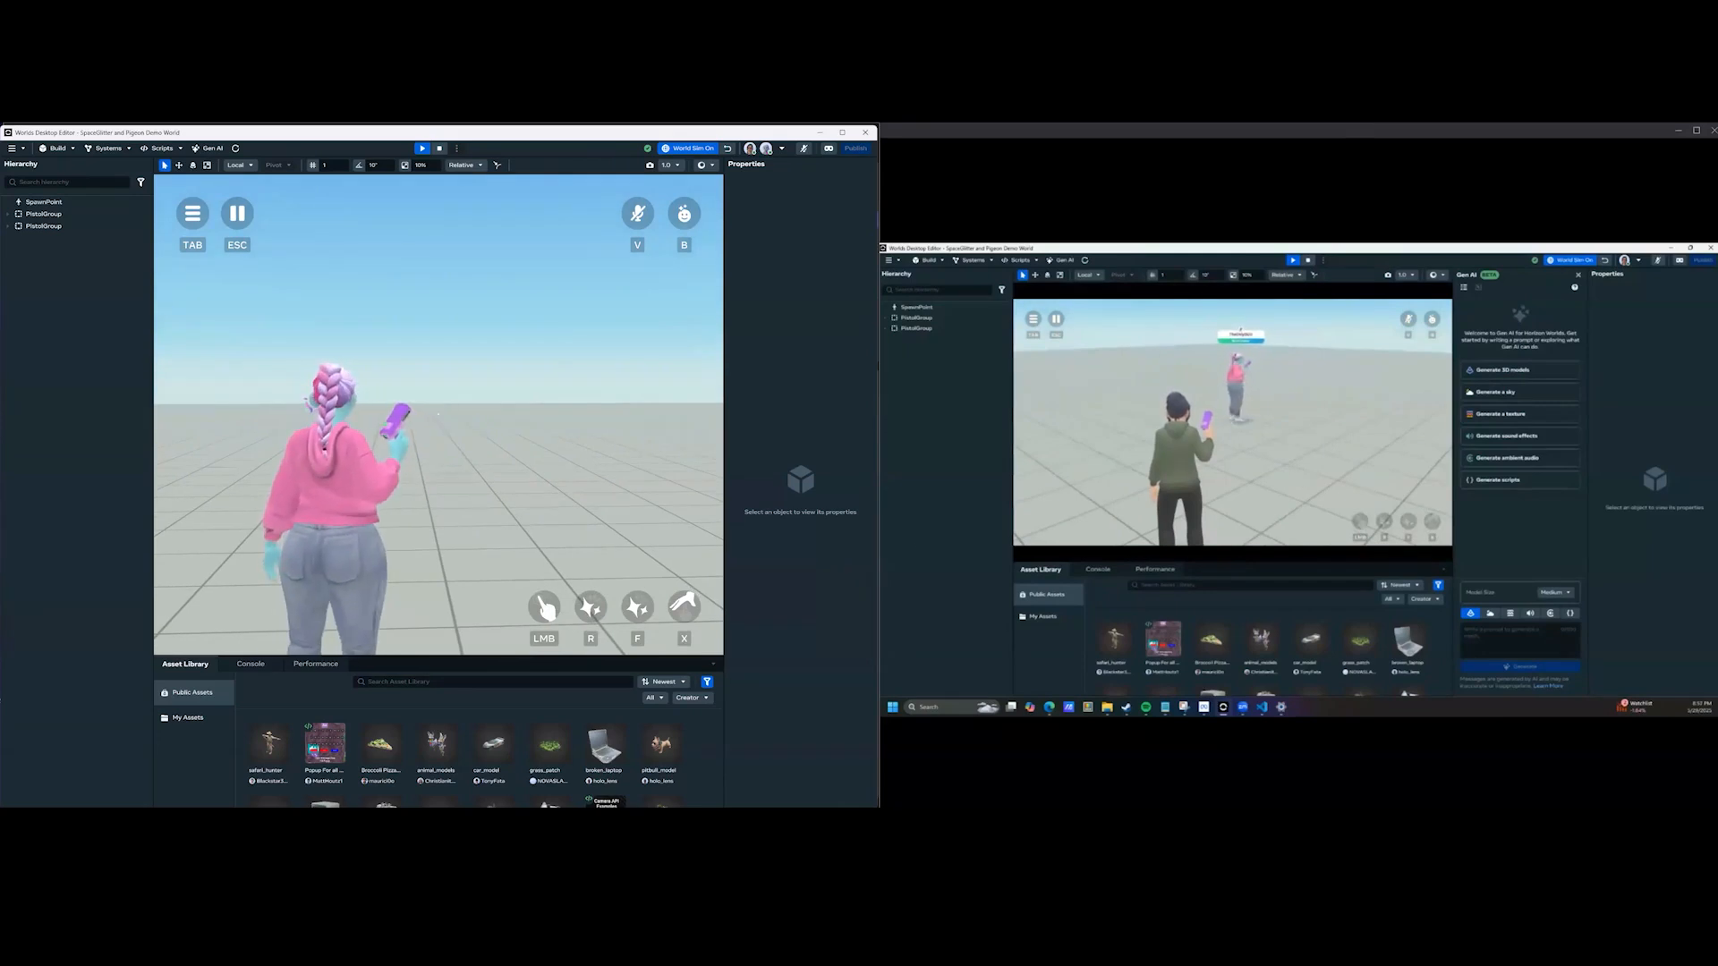
Switch to Blender and set the pistol's origin to the 3D cursor.
key(super)
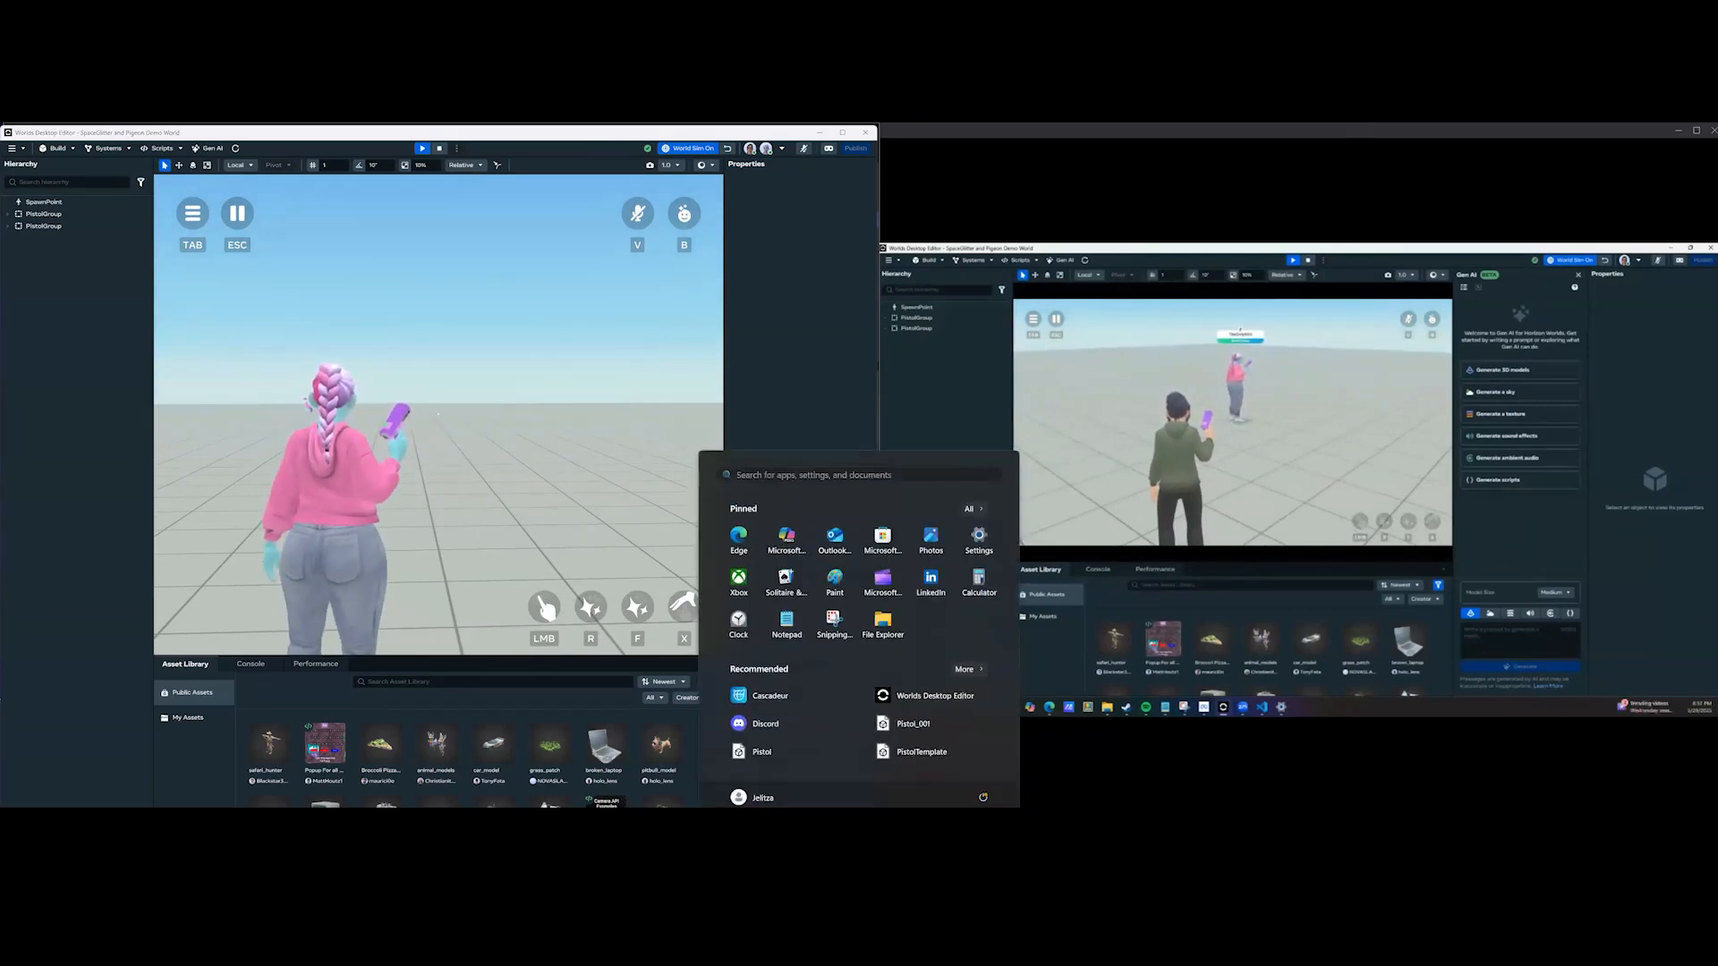
key(Escape)
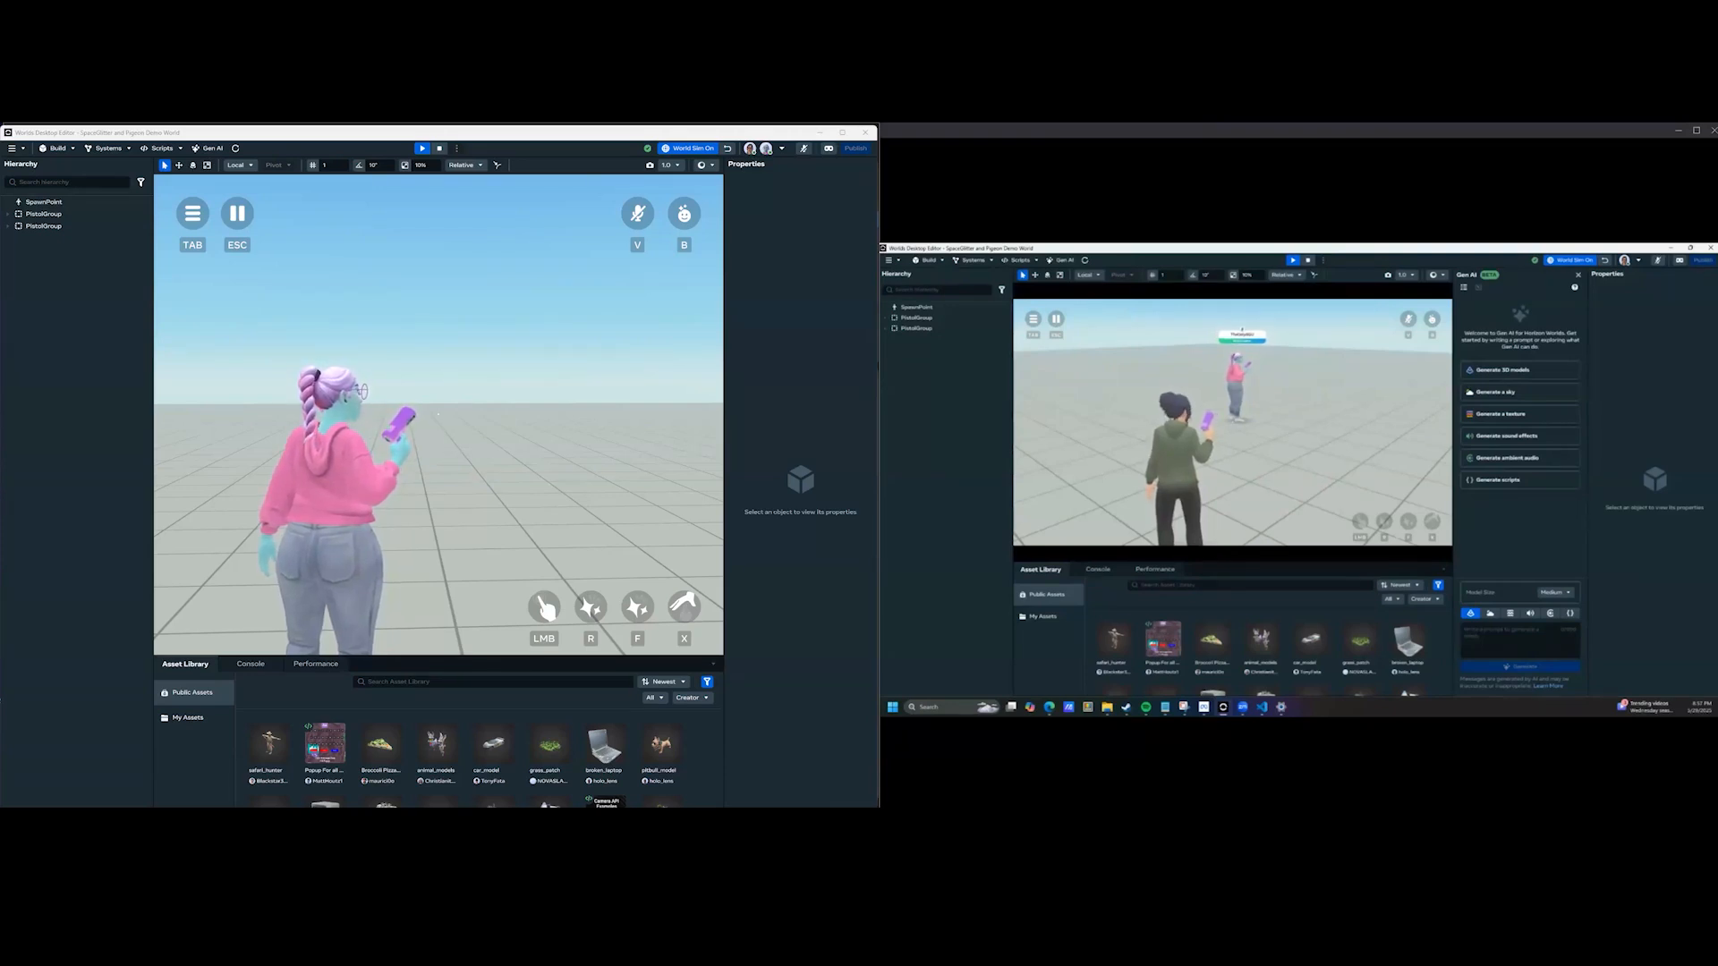
mouse_move(943, 524)
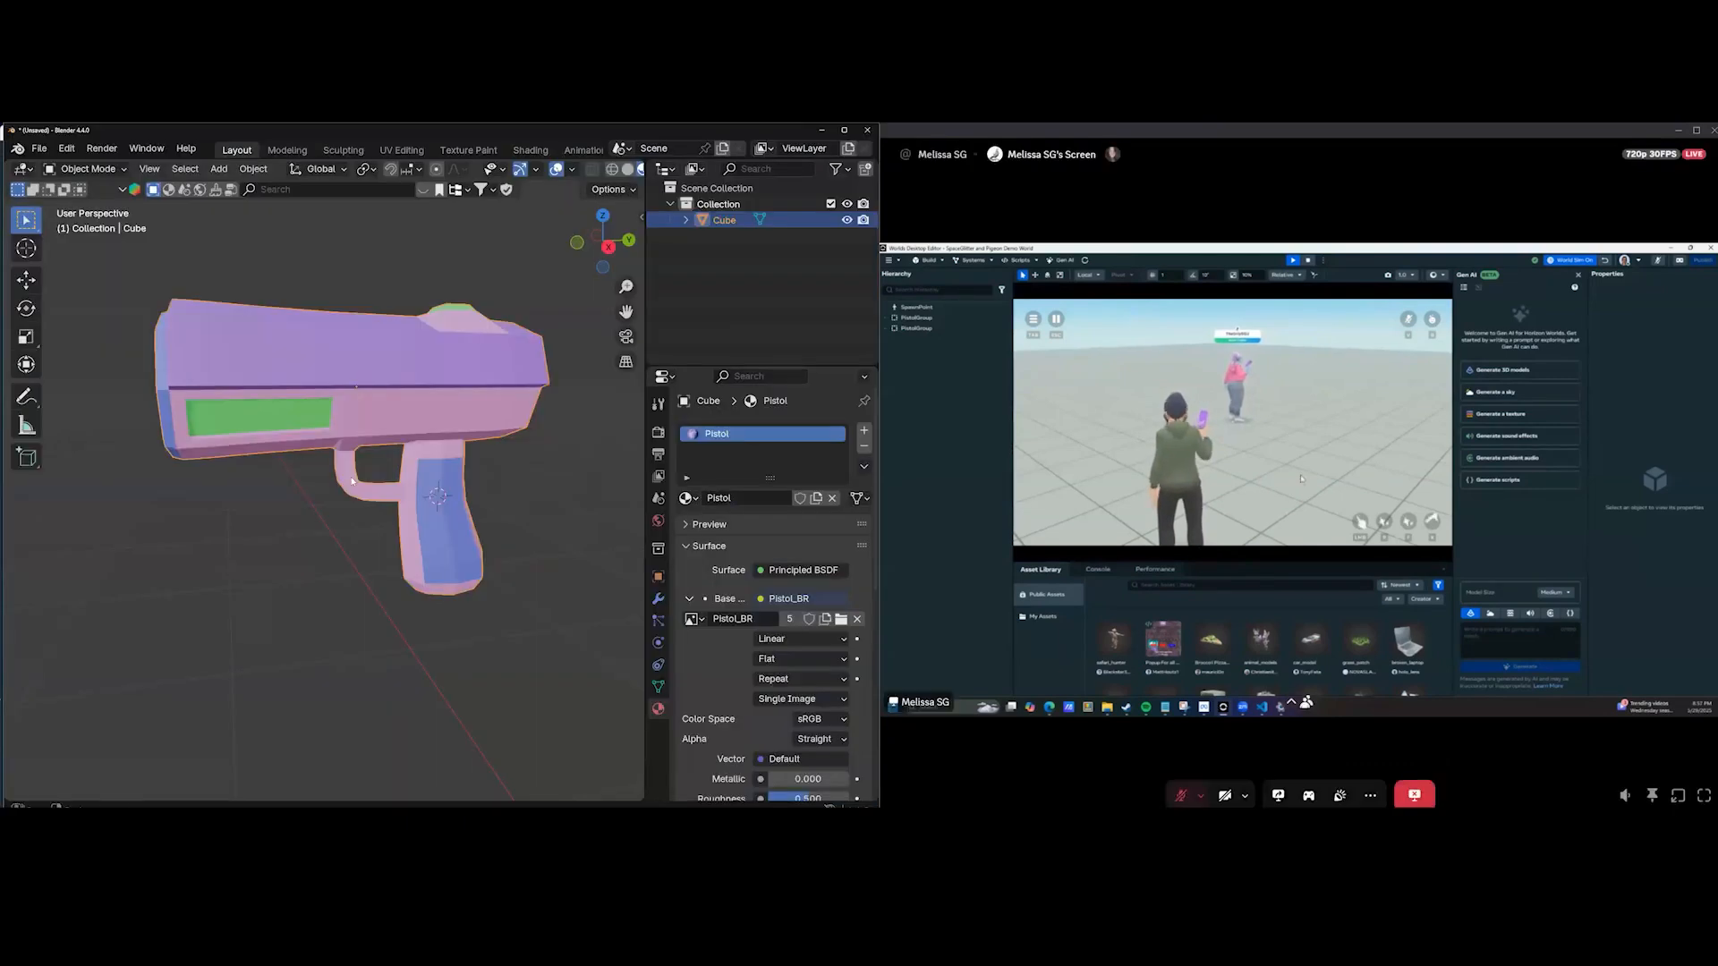
middle_drag(352, 481, 386, 489)
scroll(365, 490, up, 5)
scroll(410, 491, down, 3)
scroll(448, 517, up, 2)
scroll(440, 512, down, 5)
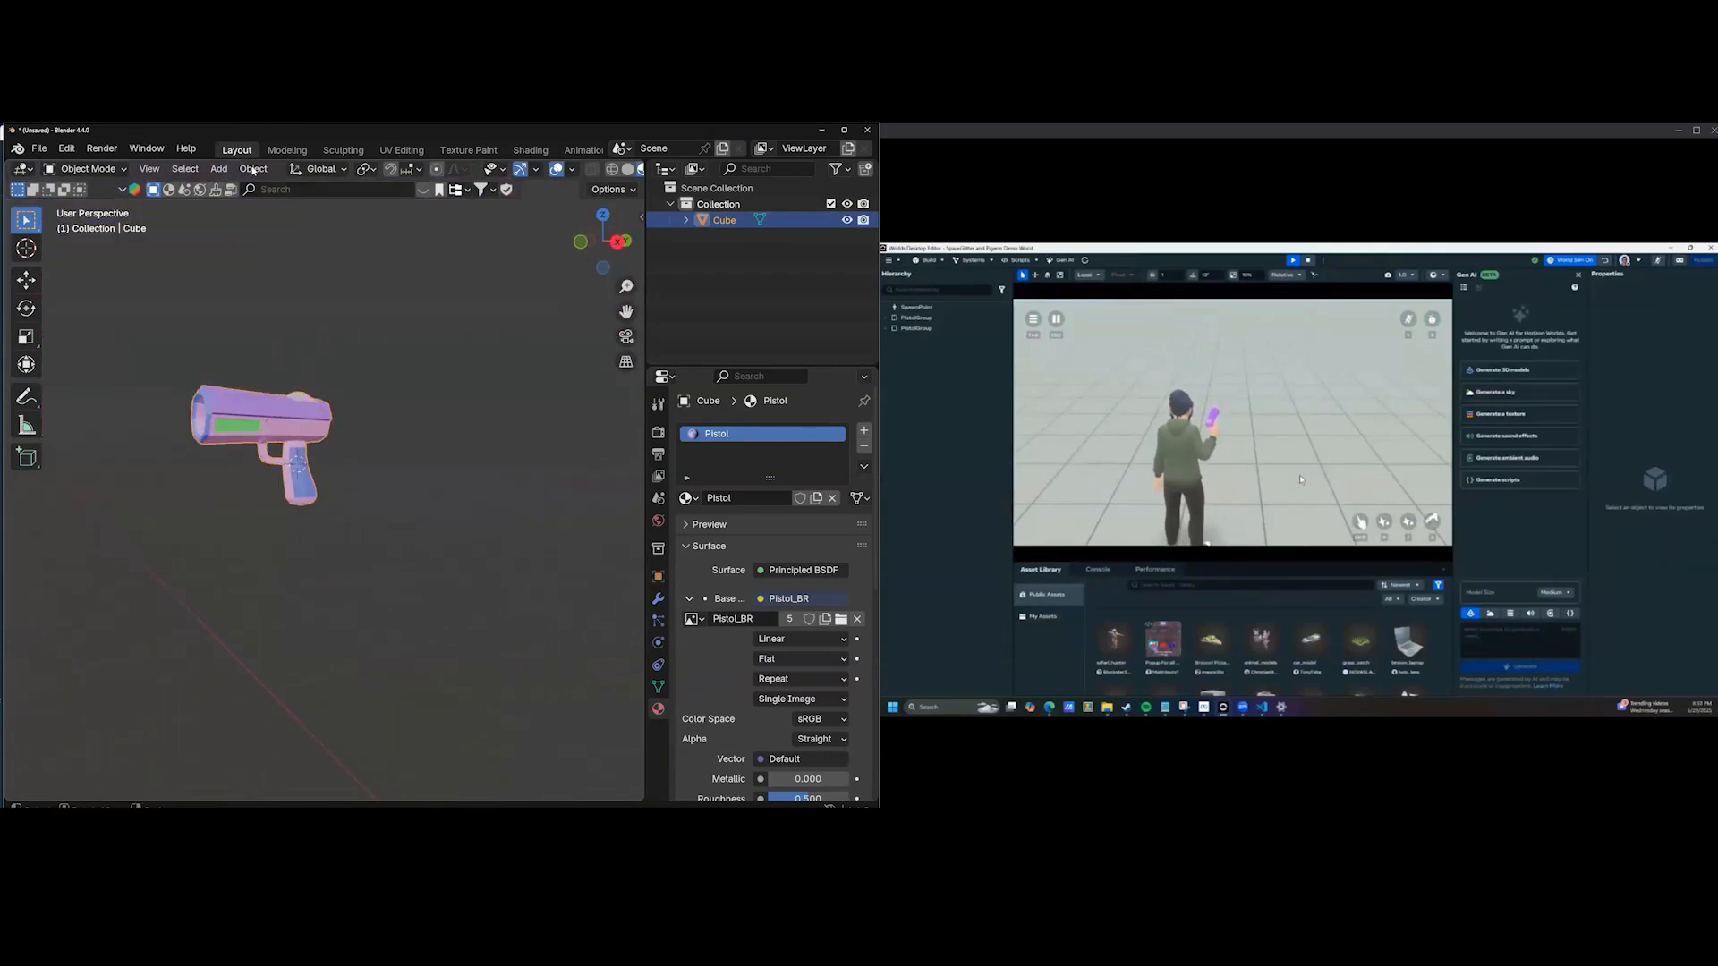
click(253, 169)
mouse_move(284, 203)
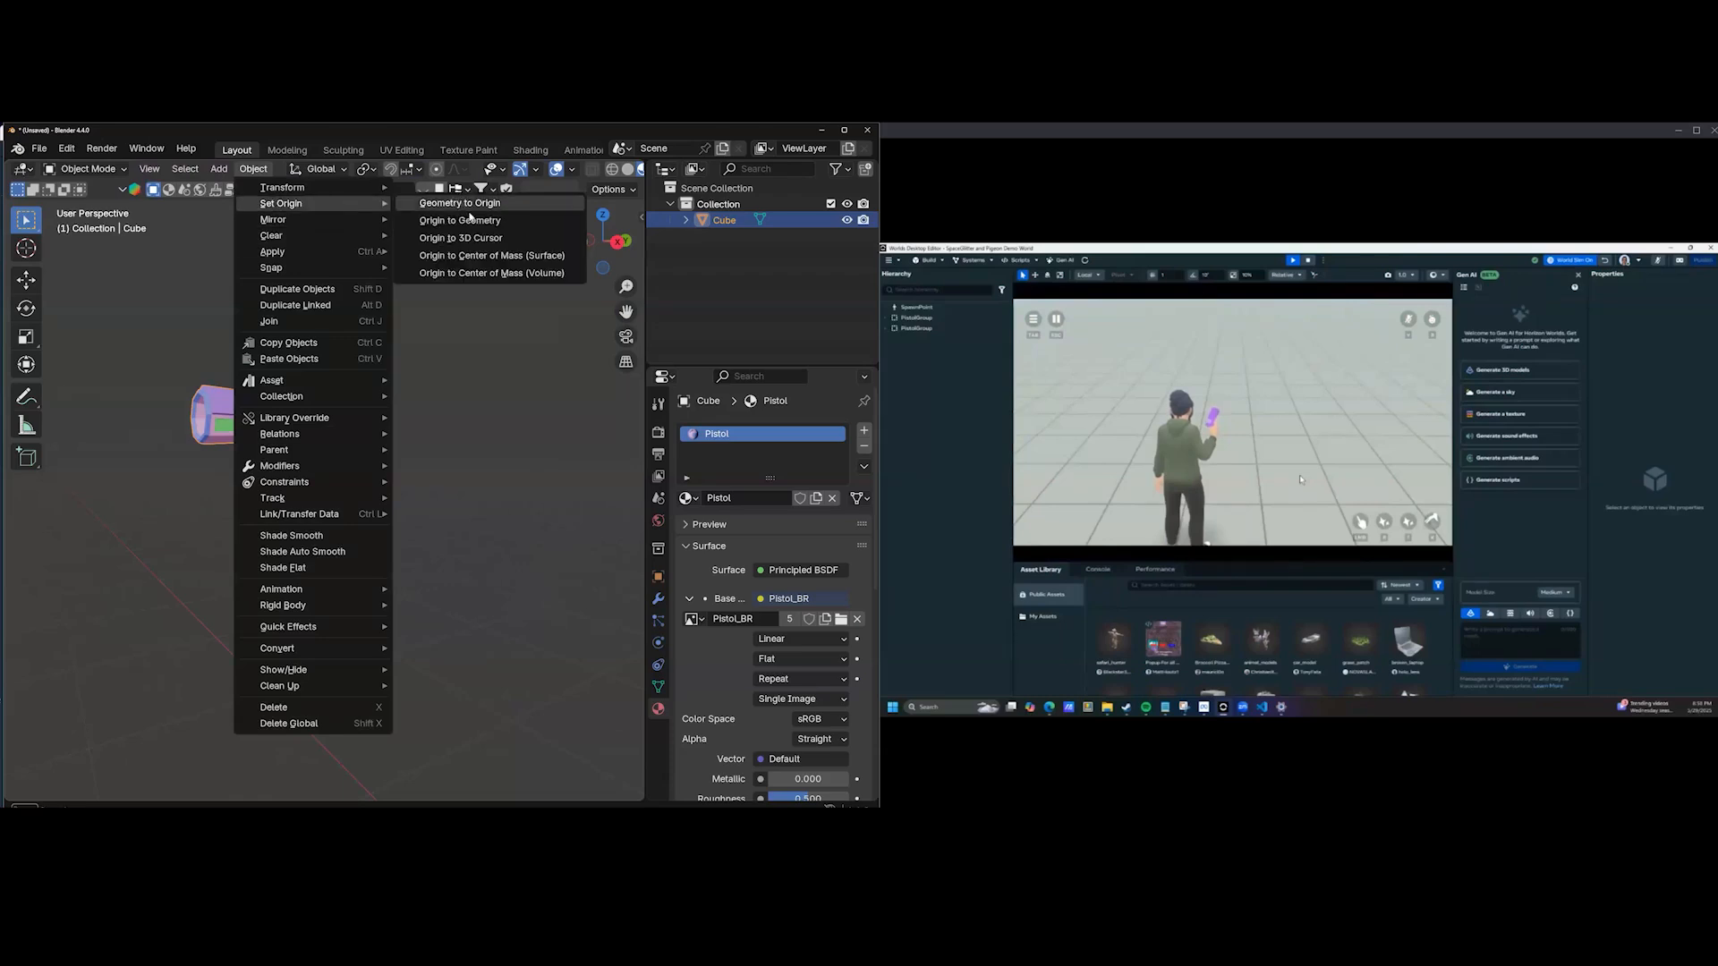
click(460, 238)
Snap the 3D cursor to the world origin.
middle_drag(437, 640, 356, 484)
scroll(422, 530, down, 4)
middle_drag(410, 540, 417, 667)
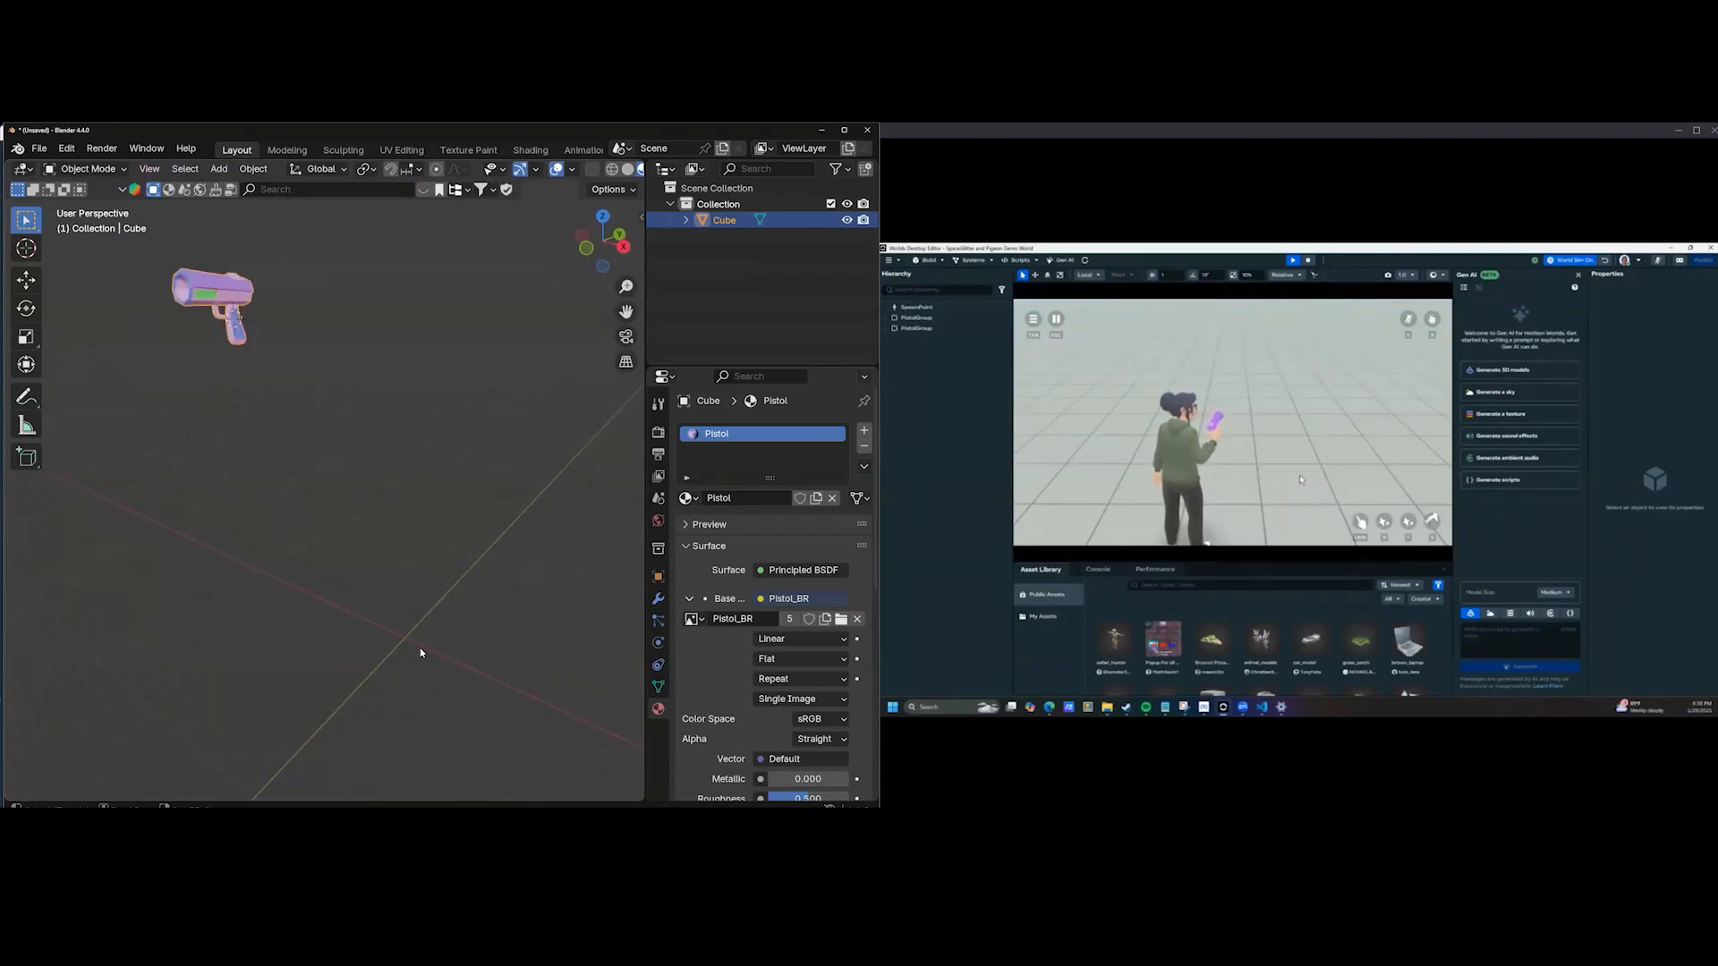
key(shift+s)
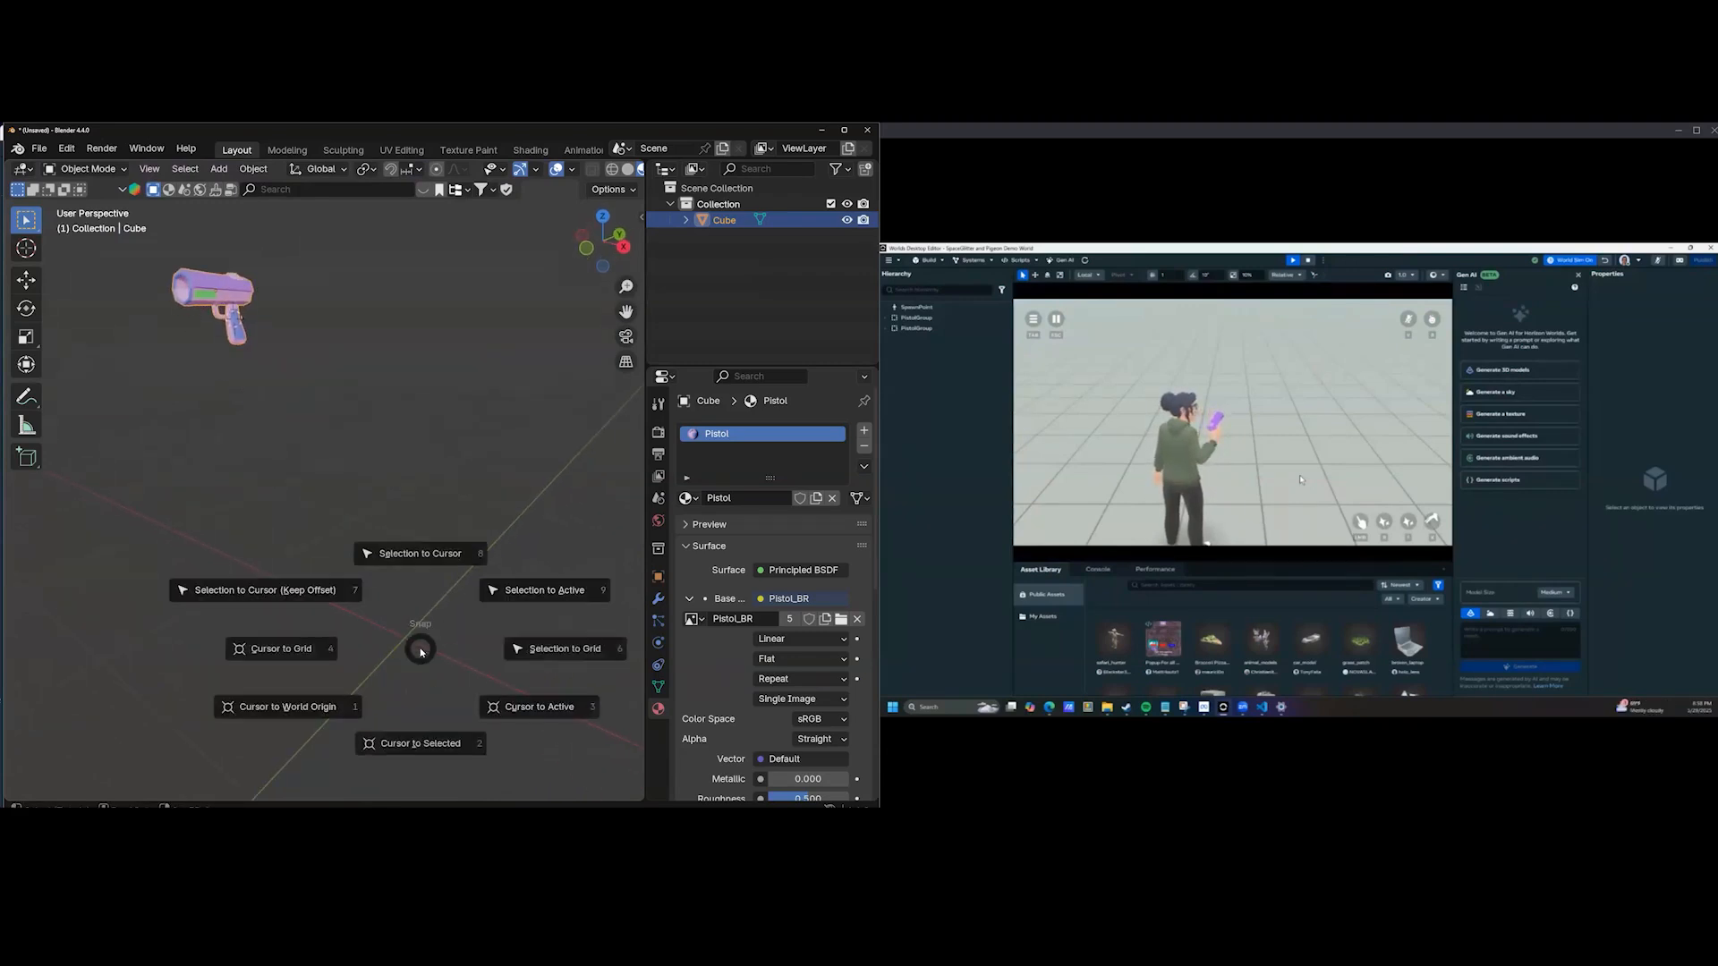
click(286, 707)
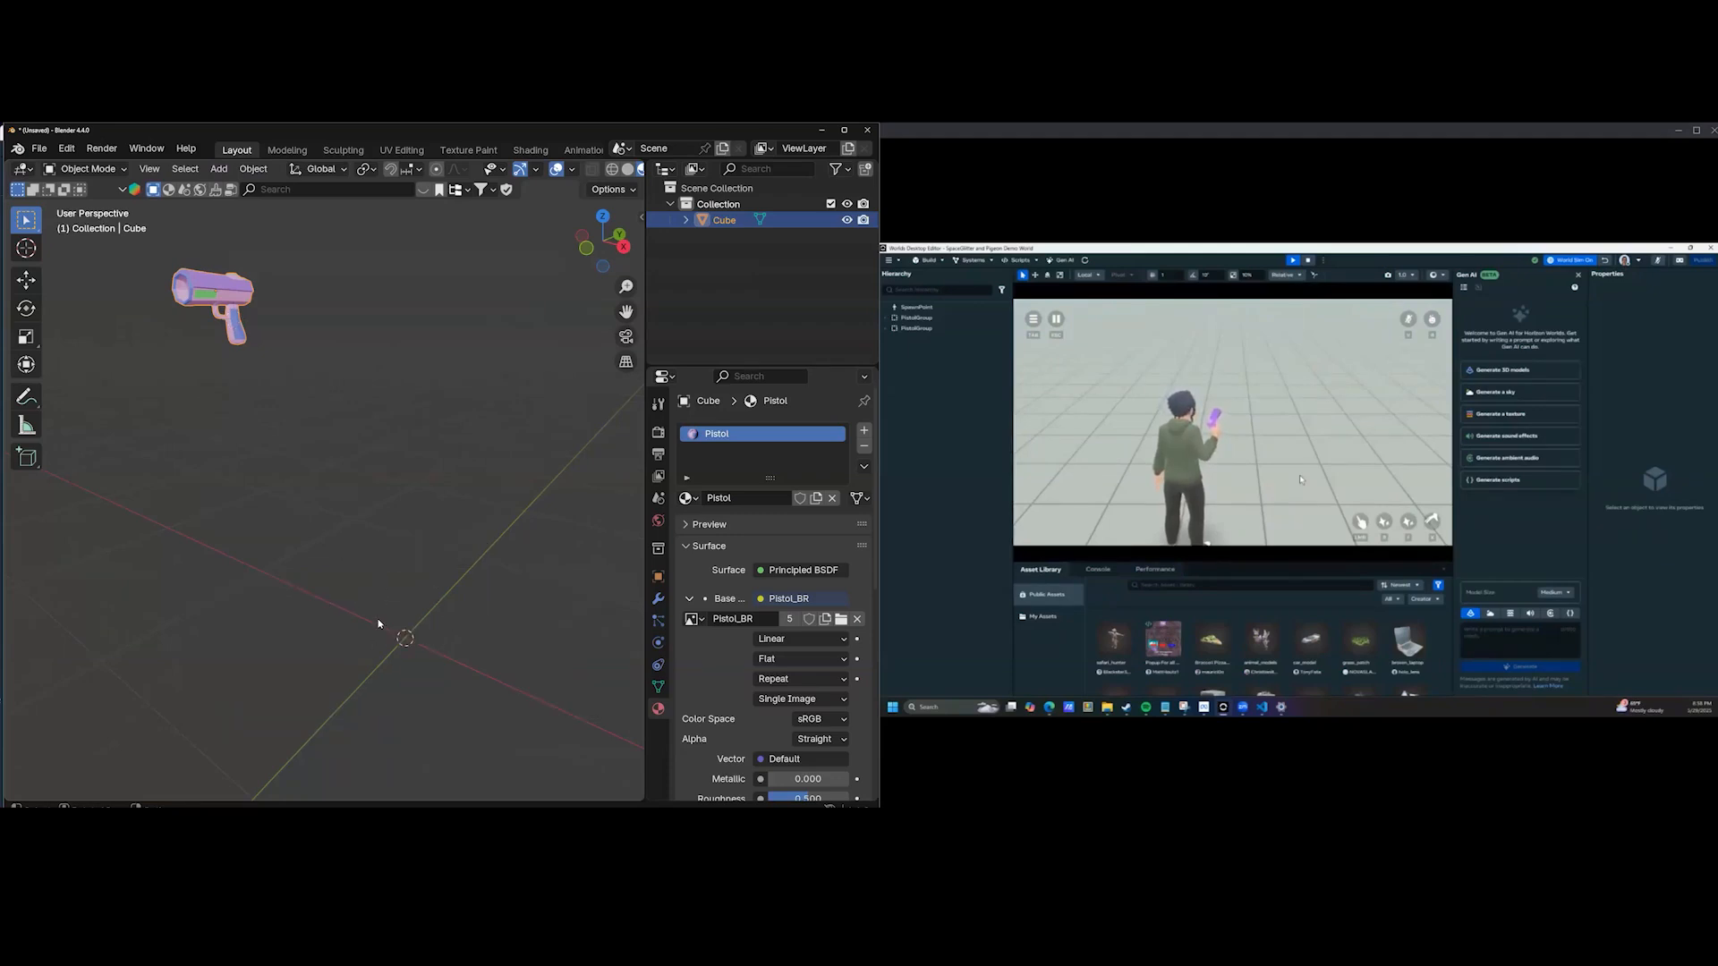
Place the 3D cursor on the pistol where the trigger guard meets the front of the grip.
middle_drag(378, 617, 378, 450)
scroll(378, 450, up, 4)
shift+middle_drag(345, 514, 283, 483)
key(Tab)
scroll(156, 207, up, 3)
scroll(283, 483, up, 4)
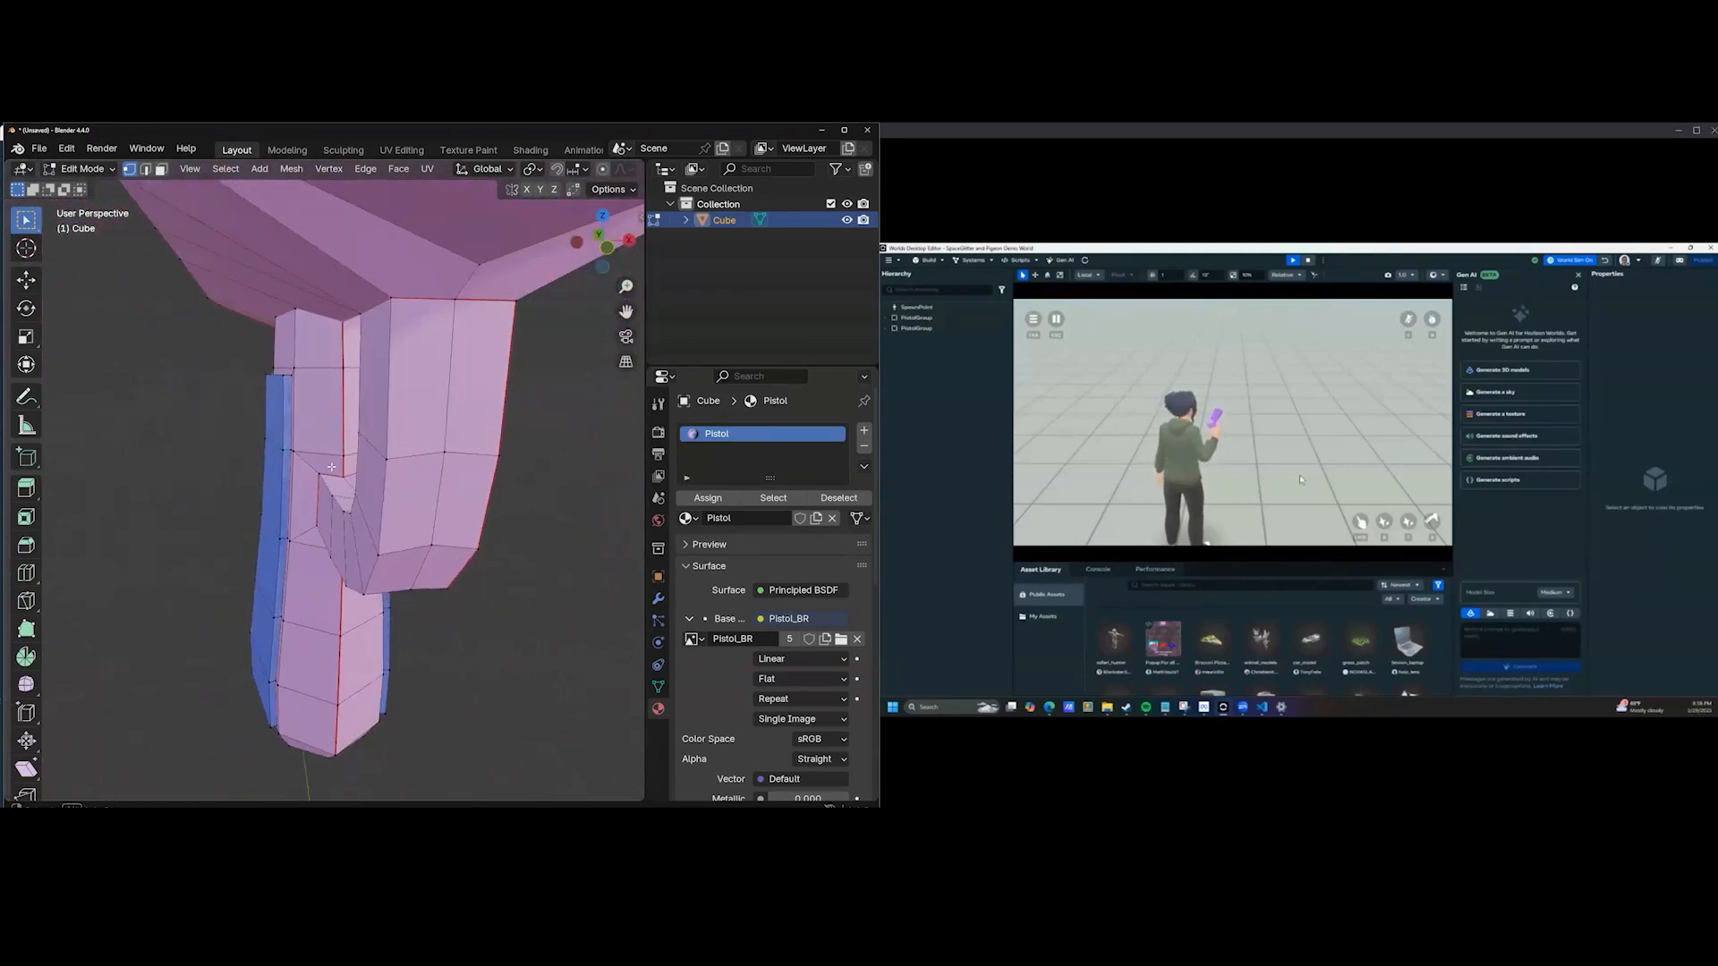
middle_drag(401, 479, 393, 334)
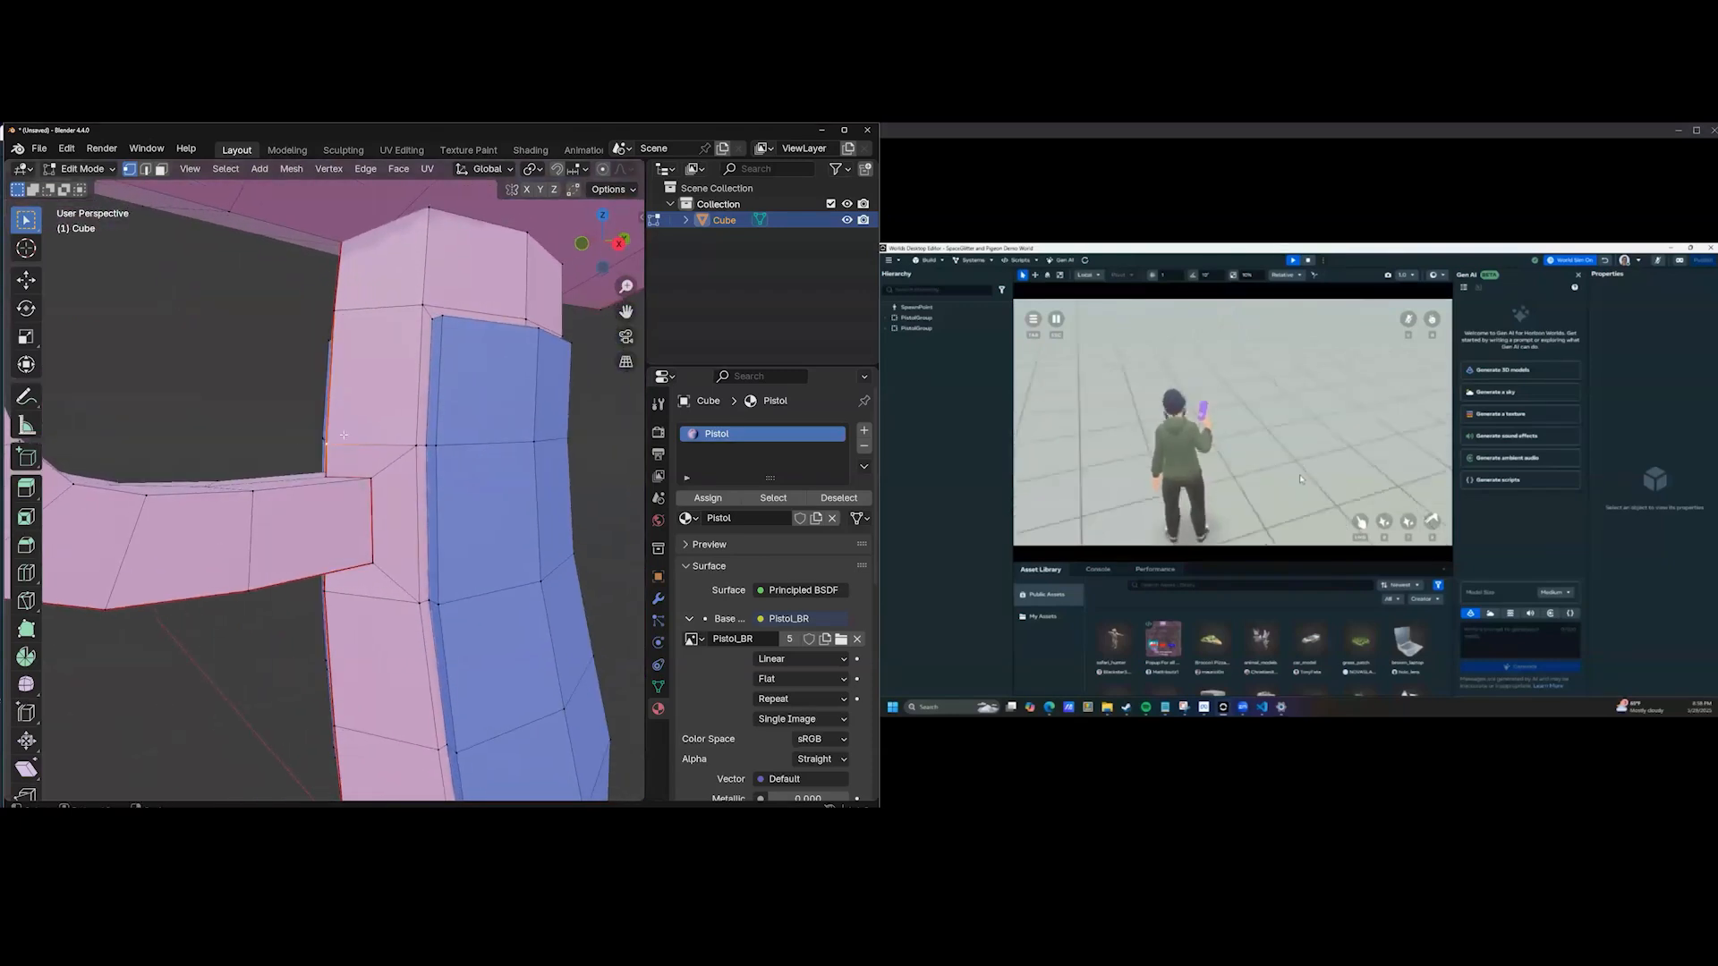
key(Tab)
middle_drag(330, 449, 374, 523)
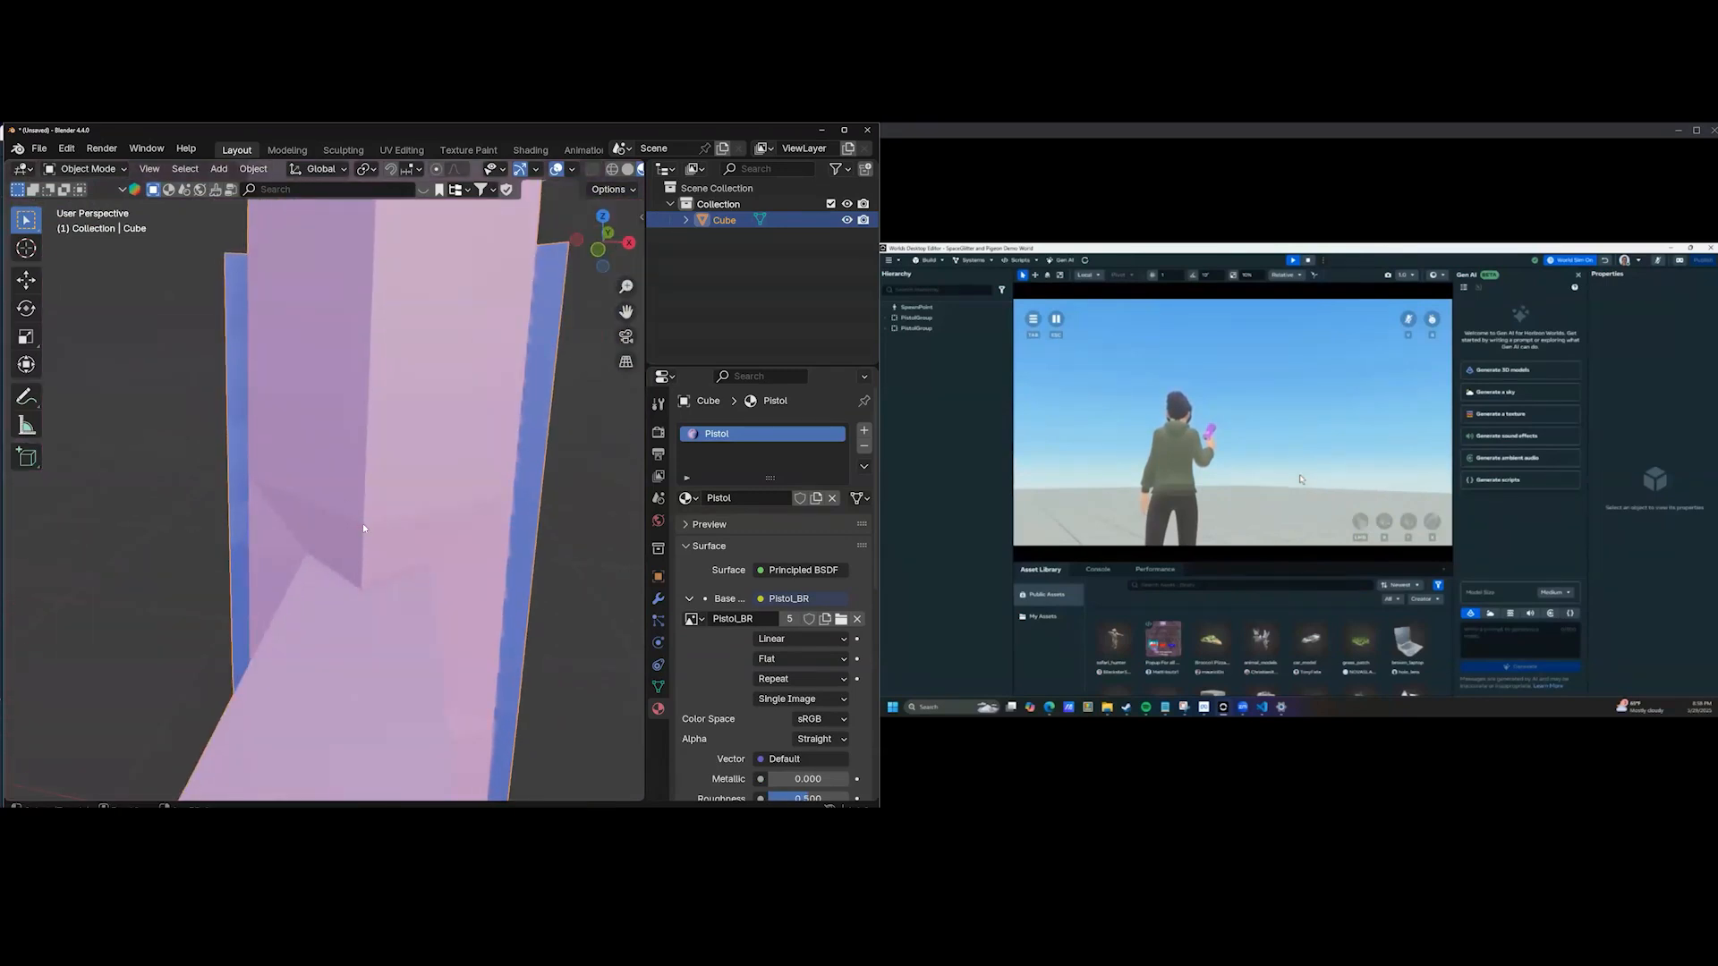
middle_drag(385, 525, 343, 544)
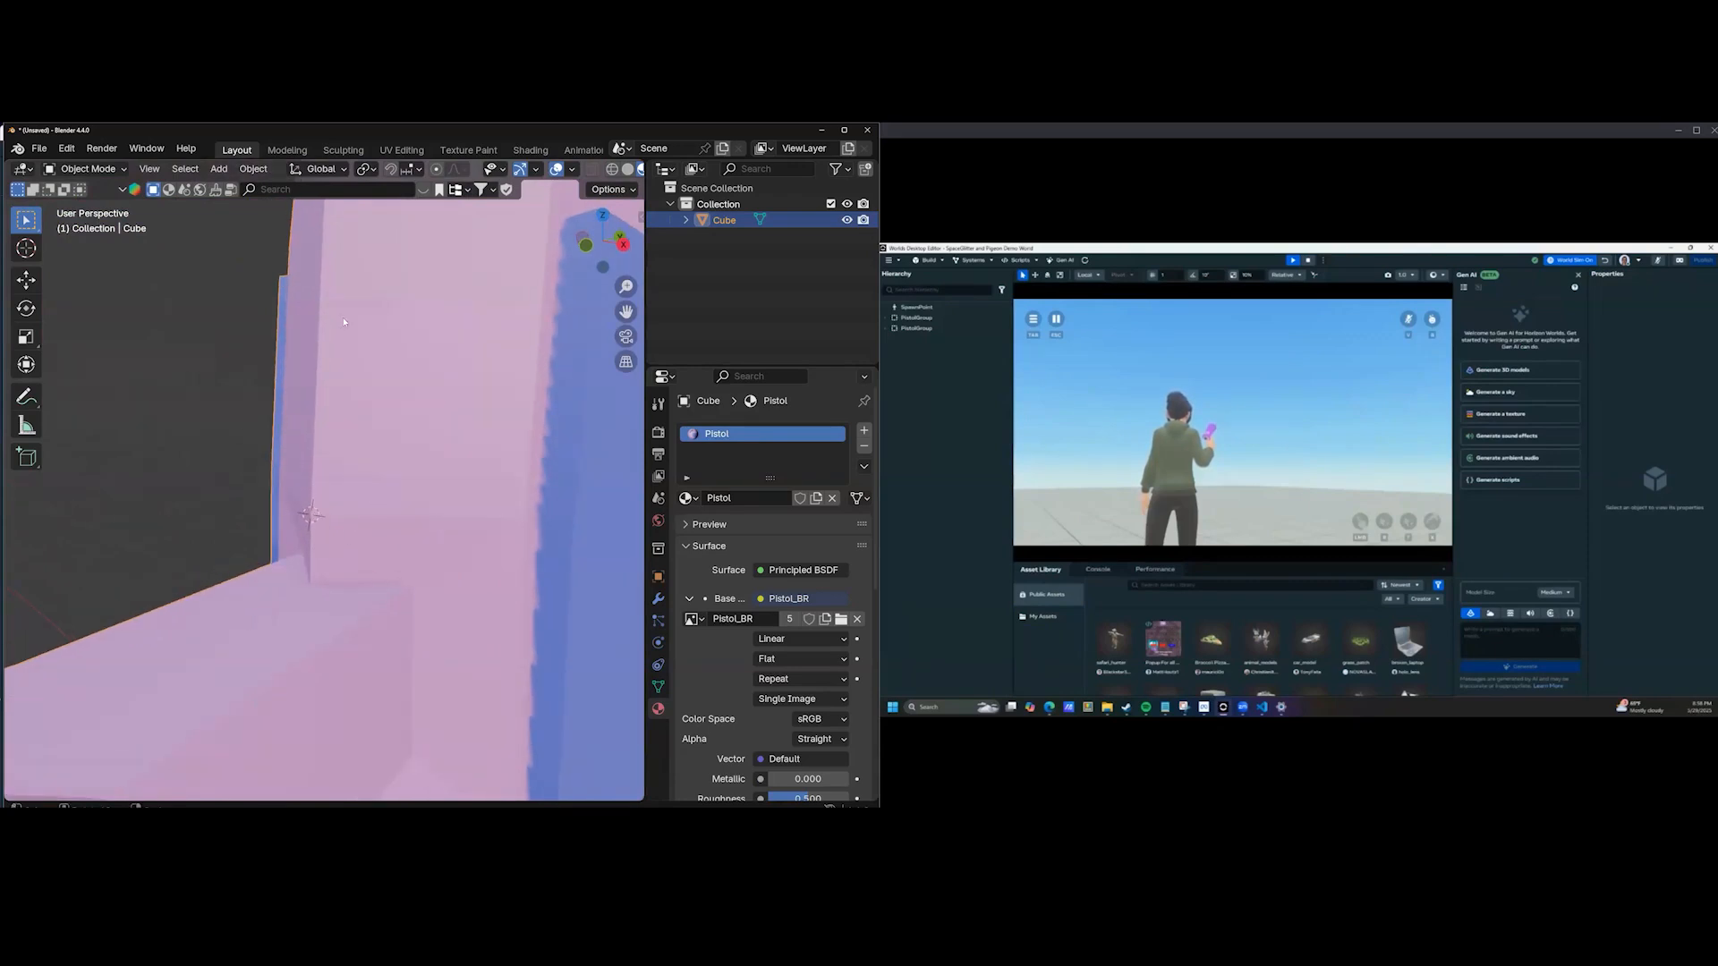
Set the pistol's origin to the 3D cursor at the grip.
click(253, 169)
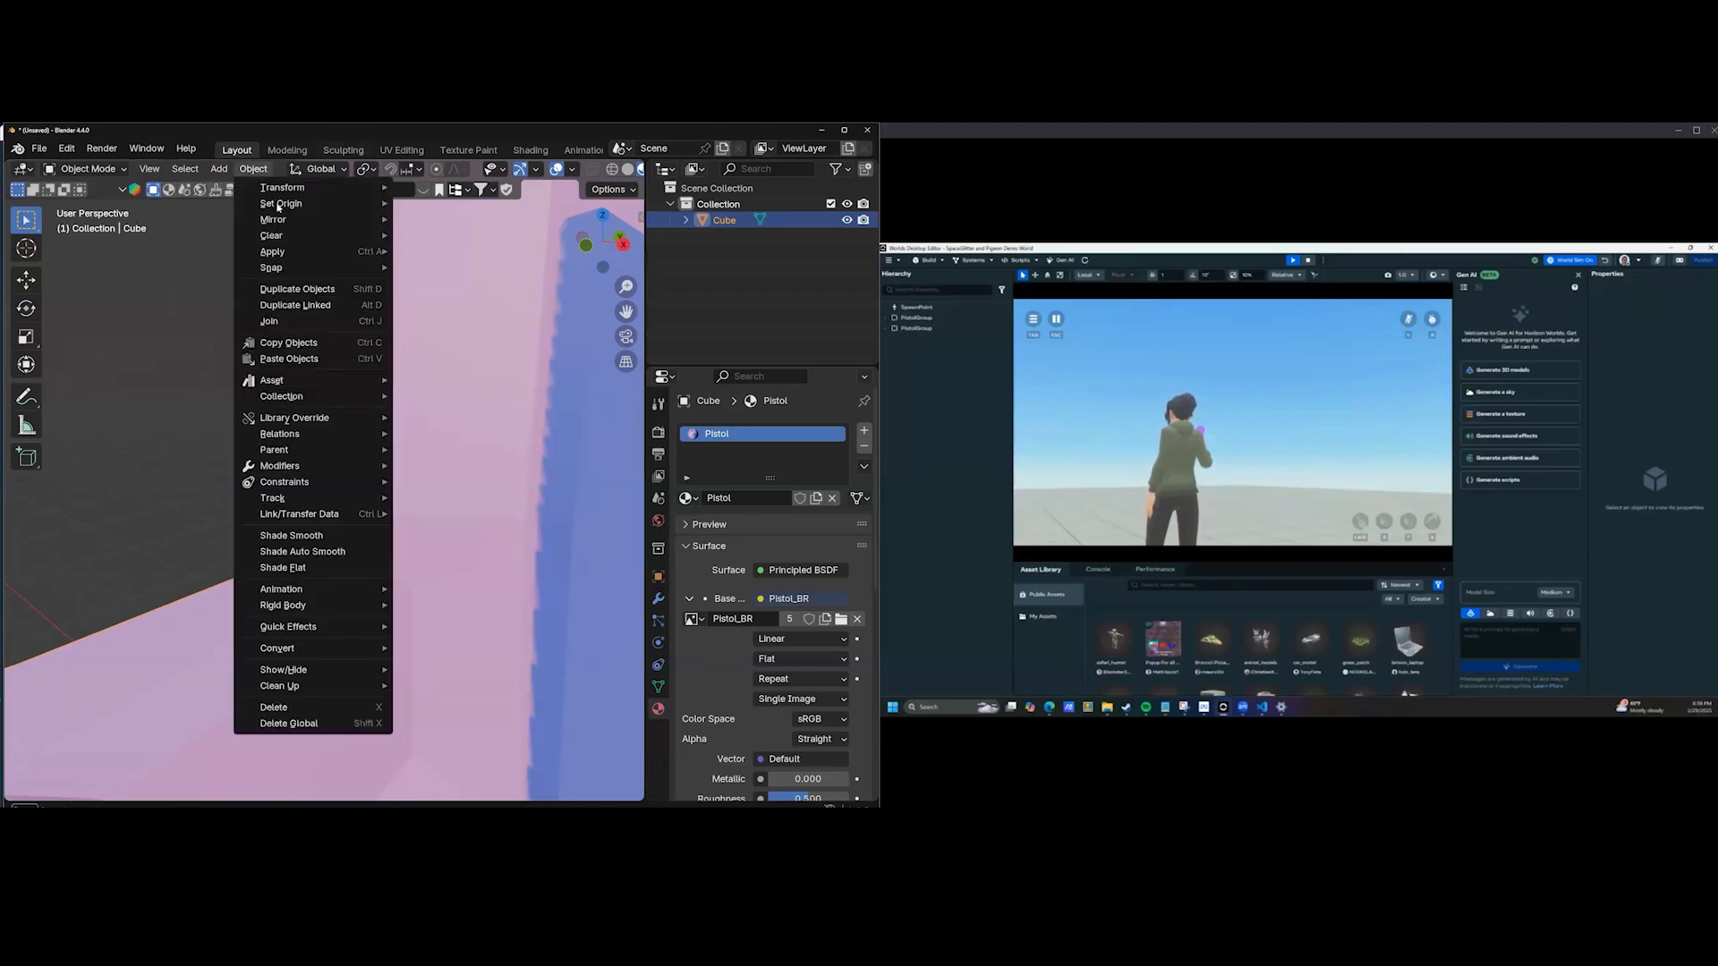
mouse_move(281, 204)
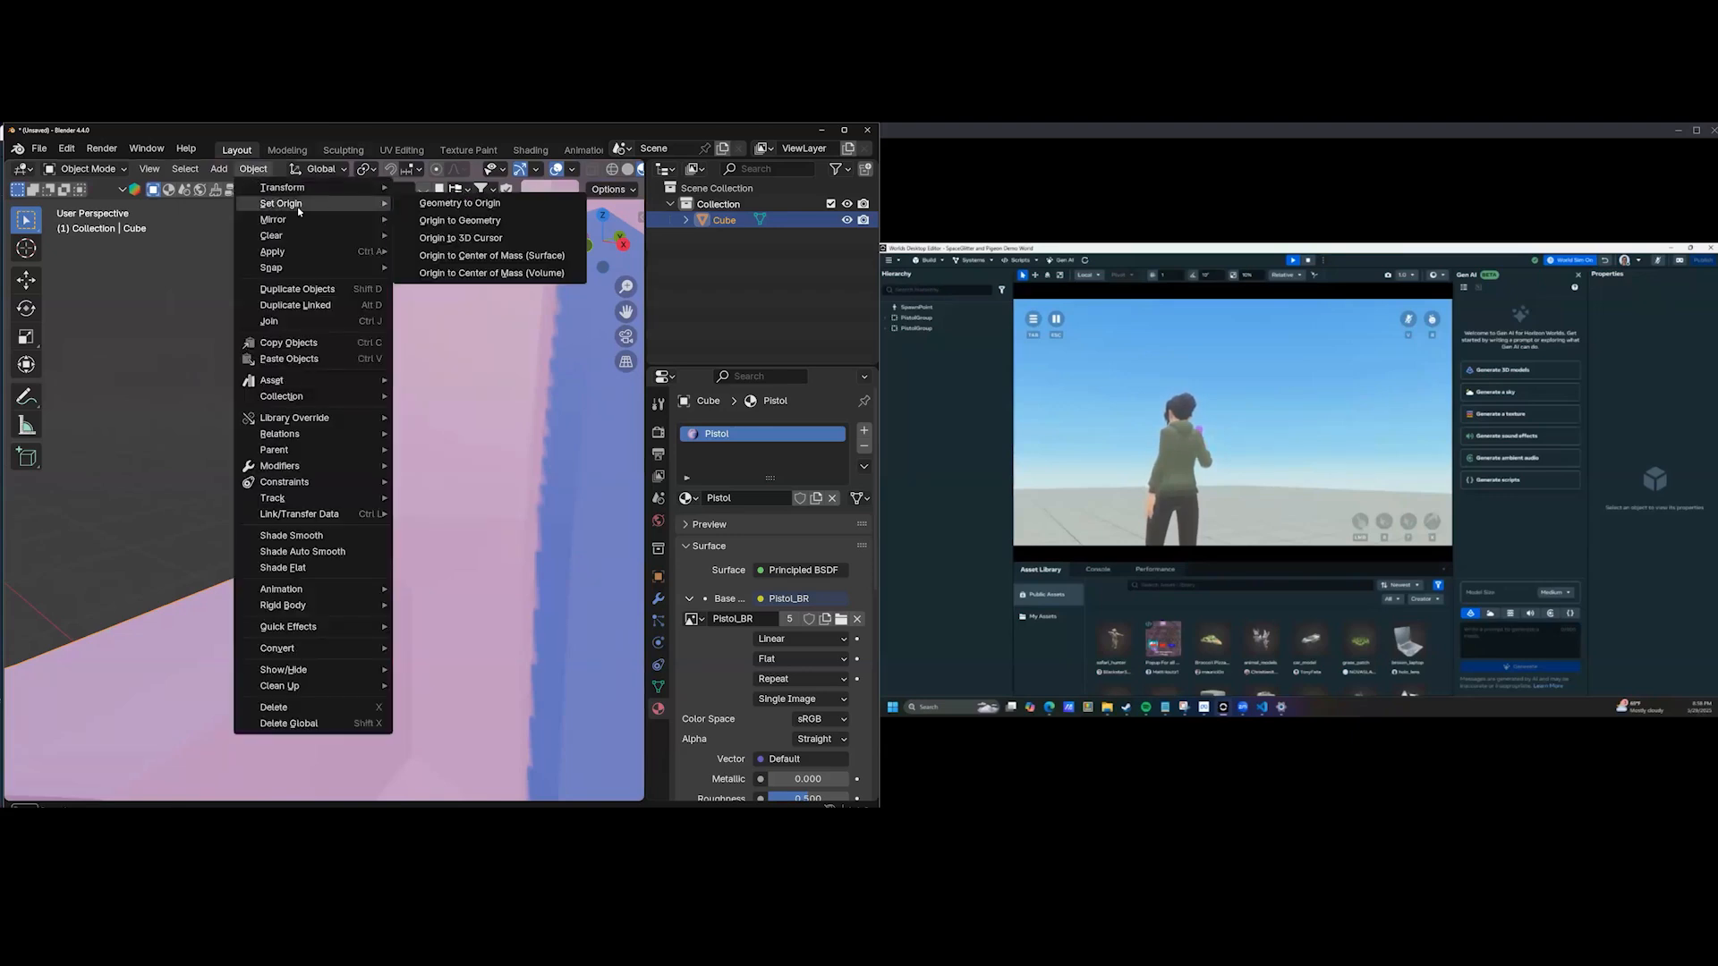
click(460, 238)
middle_drag(396, 422, 373, 481)
scroll(373, 482, down, 8)
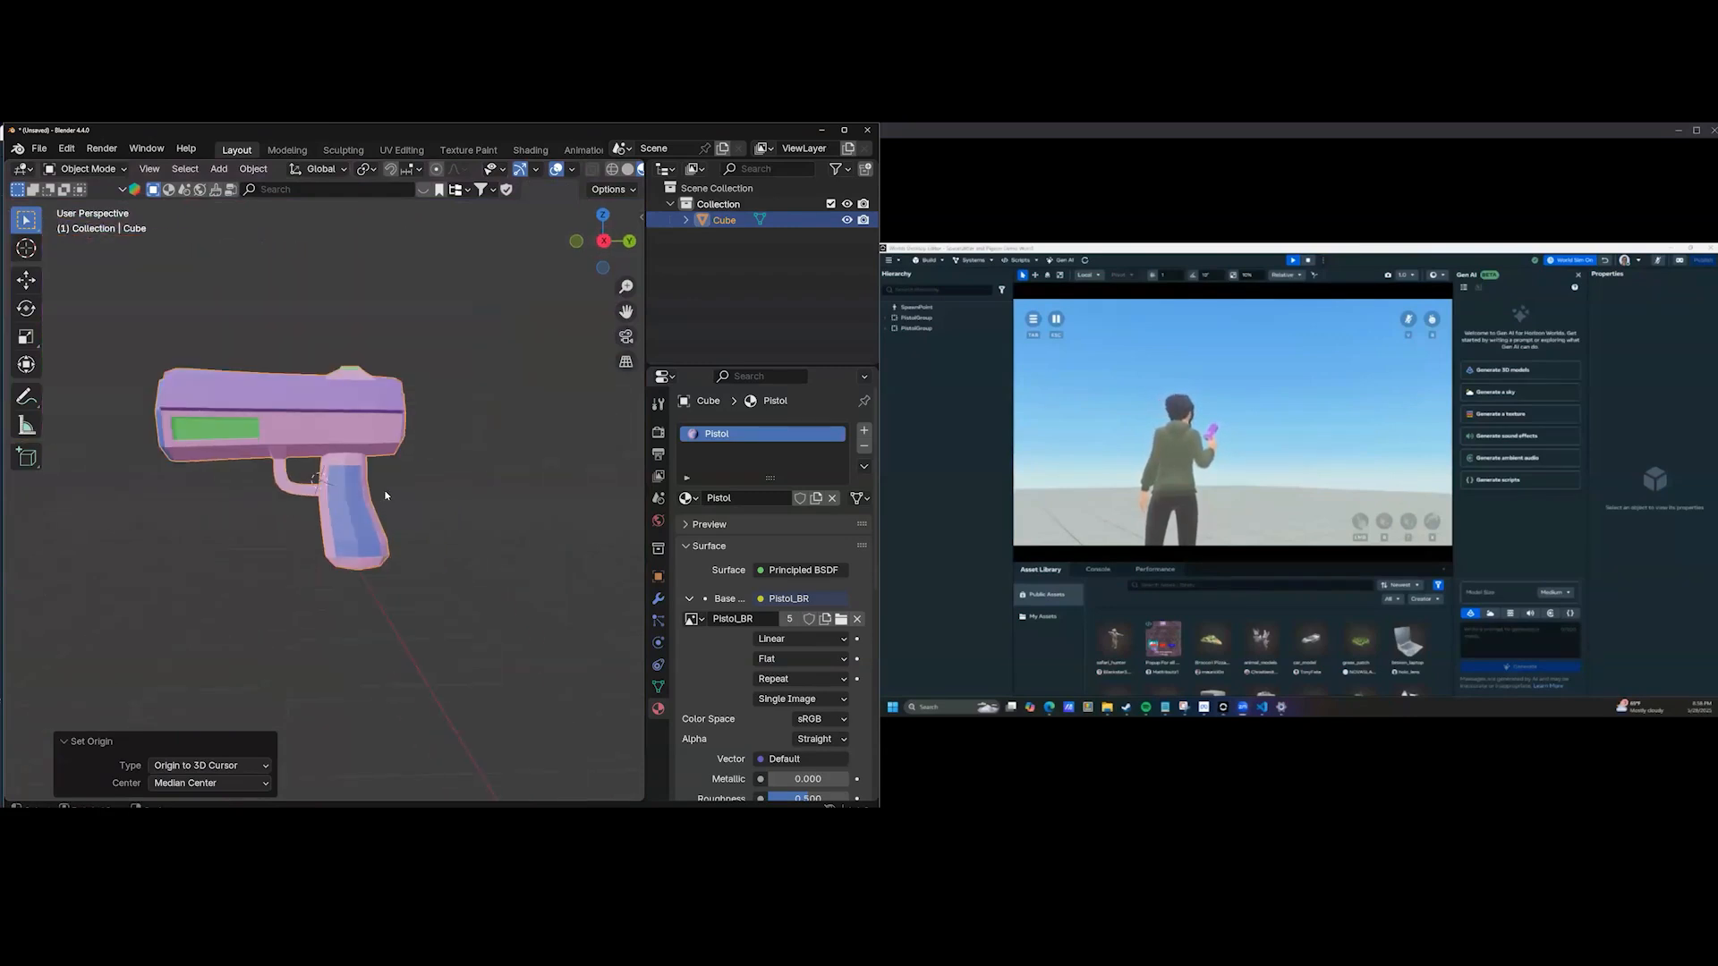
Test the new origin by rotating the pistol about the global X axis, and undo the rotation.
key(r)
key(x)
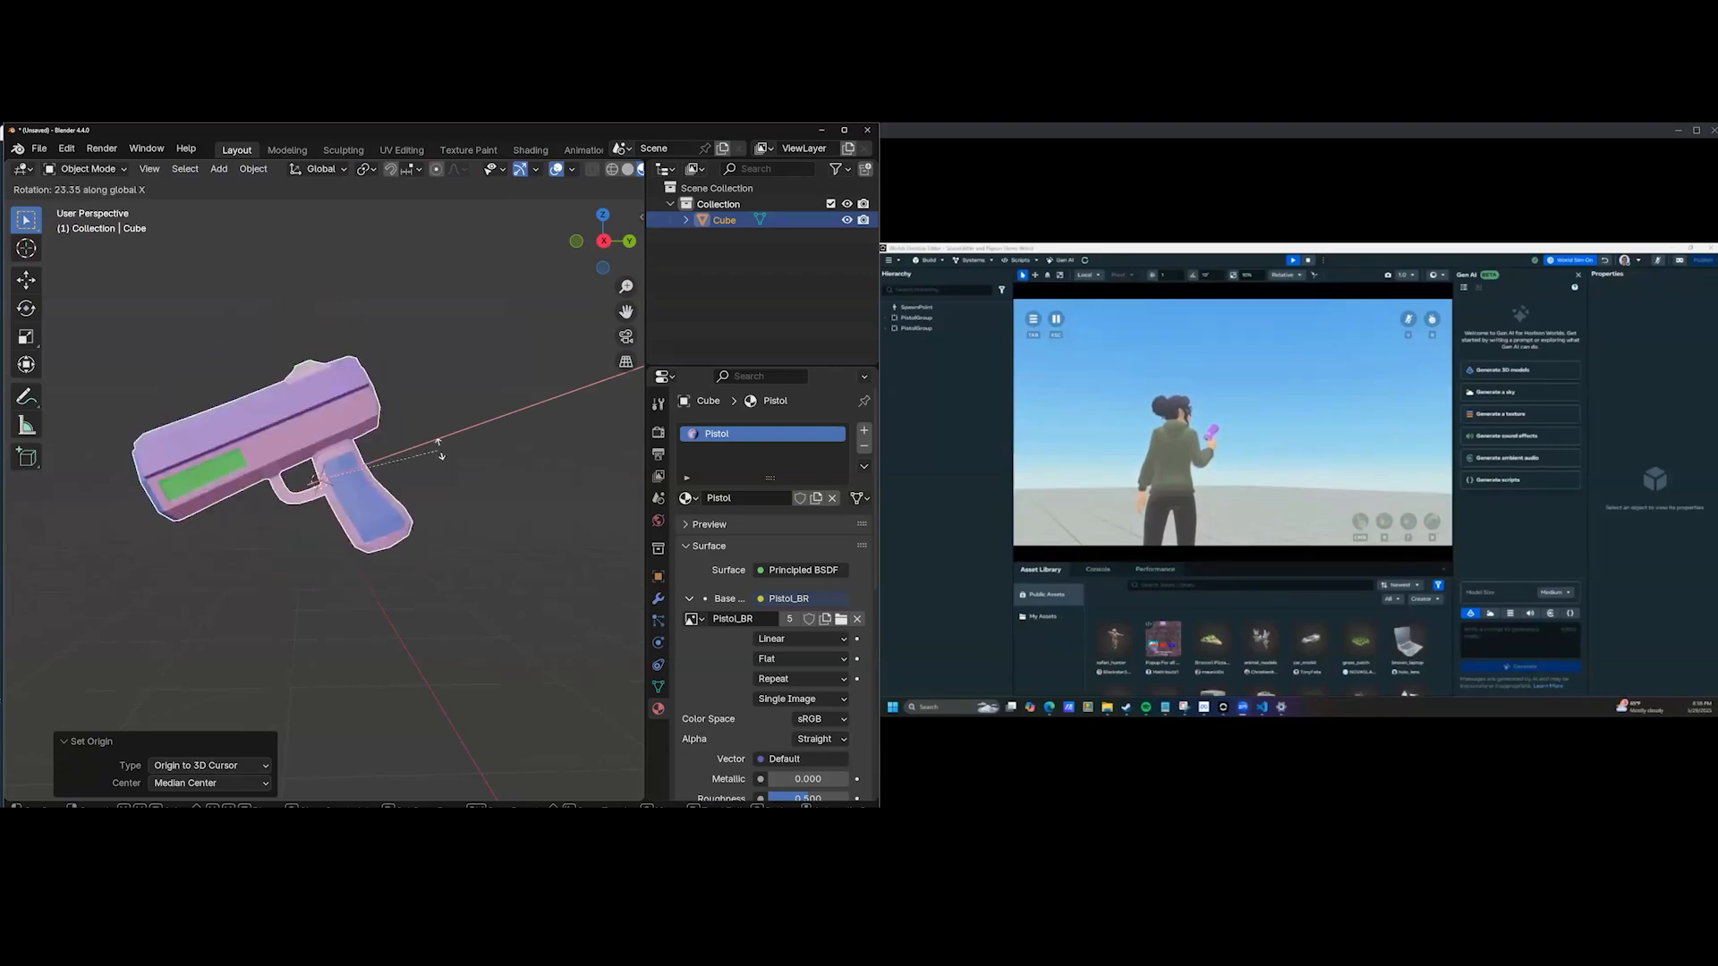
click(426, 521)
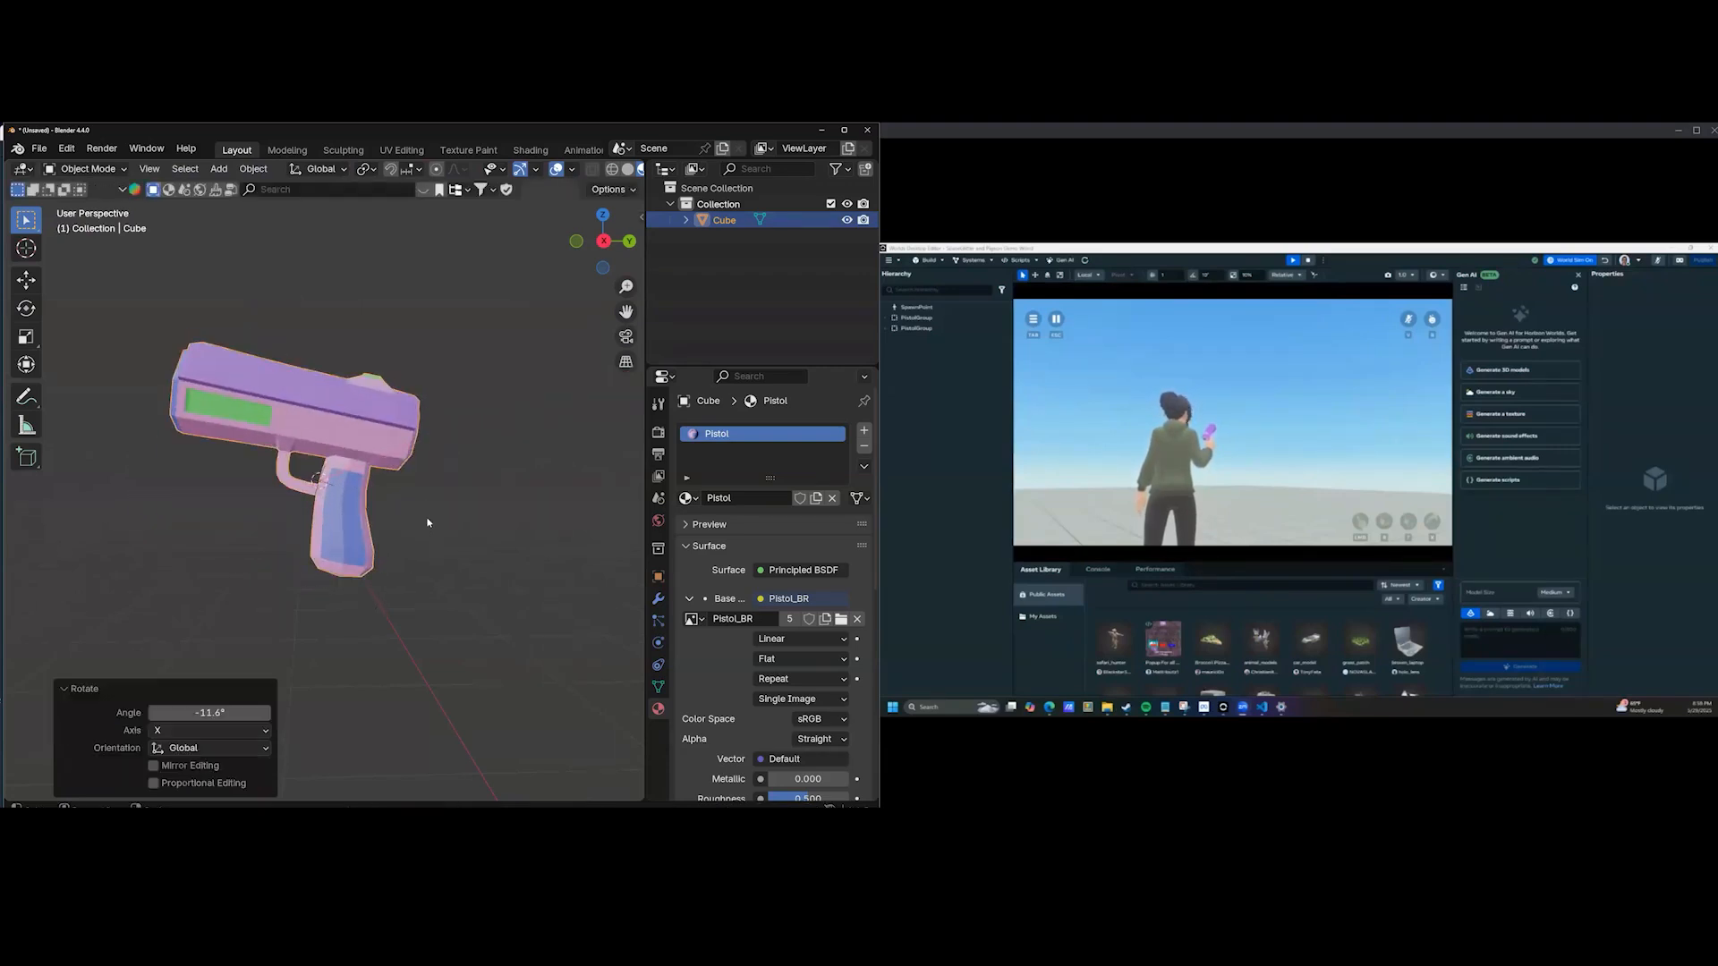
key(ctrl+z)
Export the selected pistol mesh as Pistol_004.fbx into the Pistol Demo folder.
middle_drag(356, 436, 333, 387)
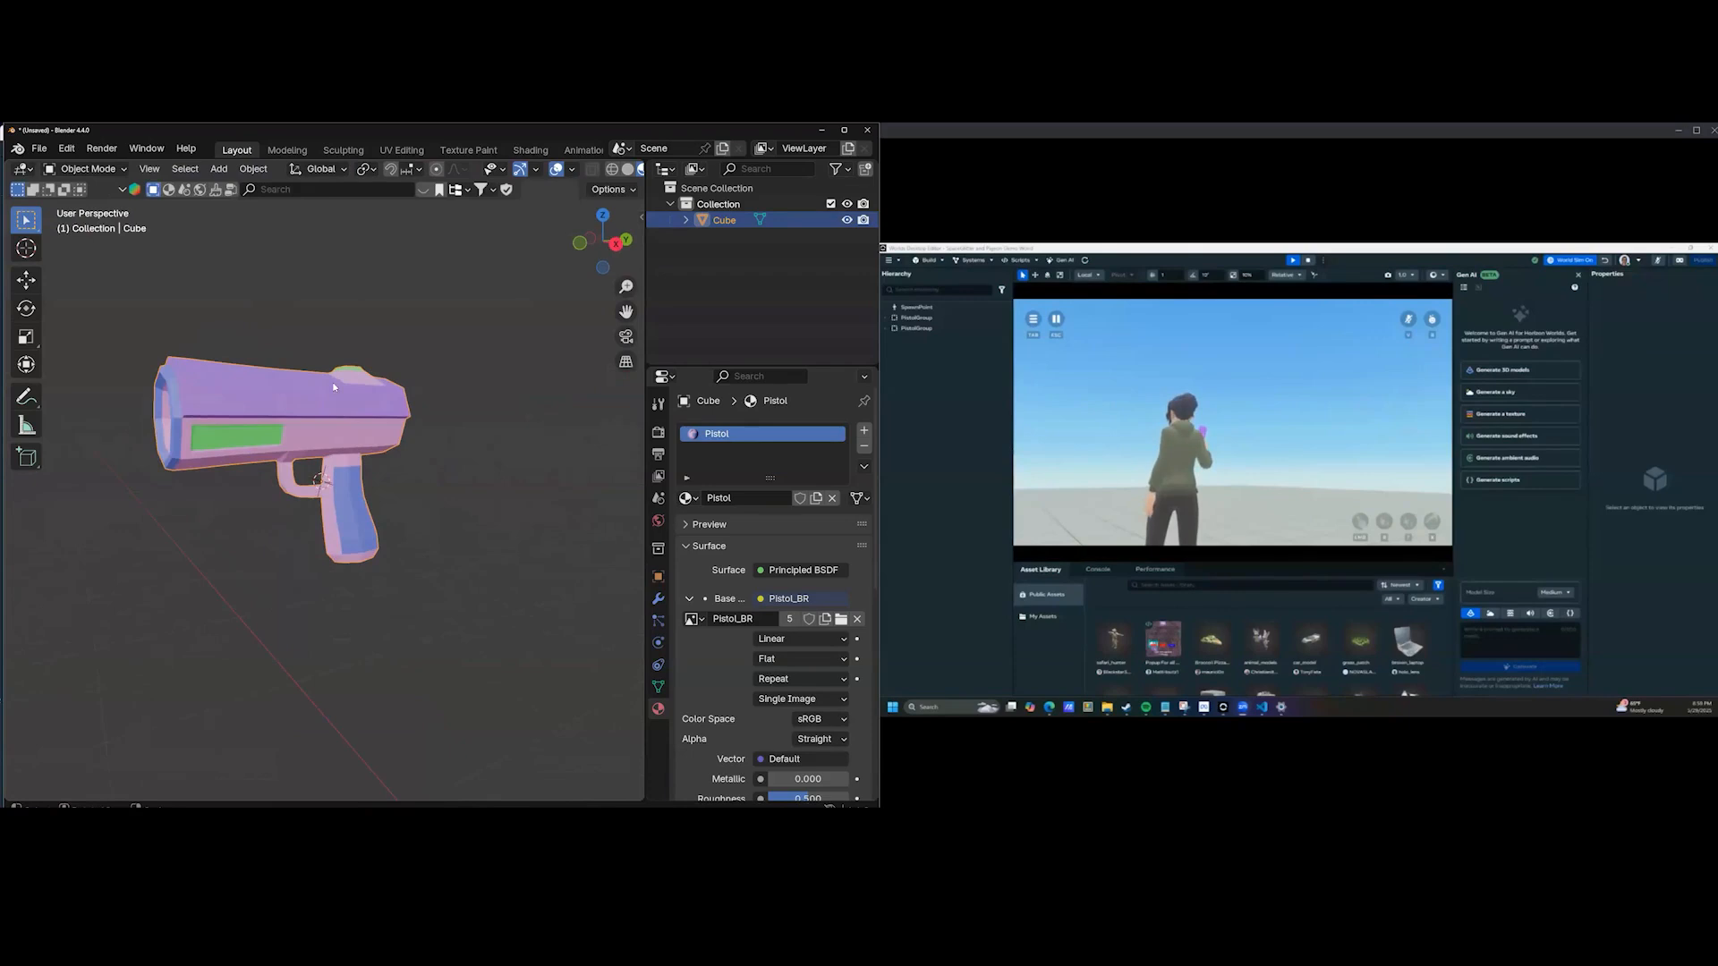
click(40, 149)
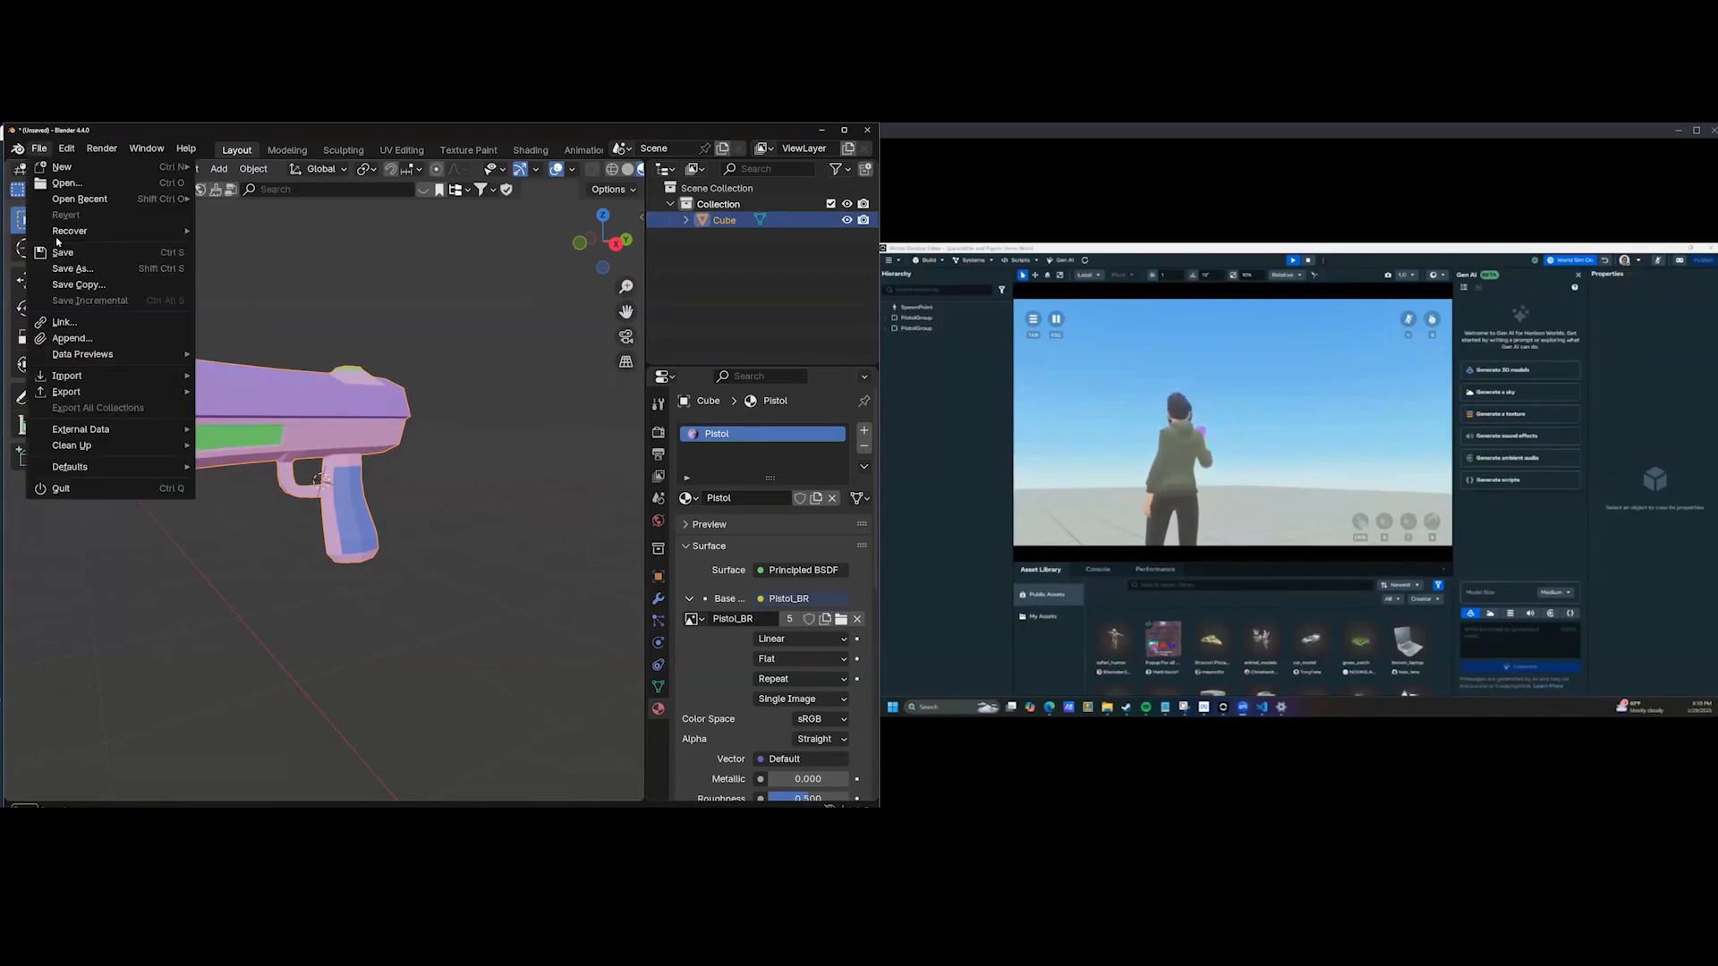
mouse_move(99, 392)
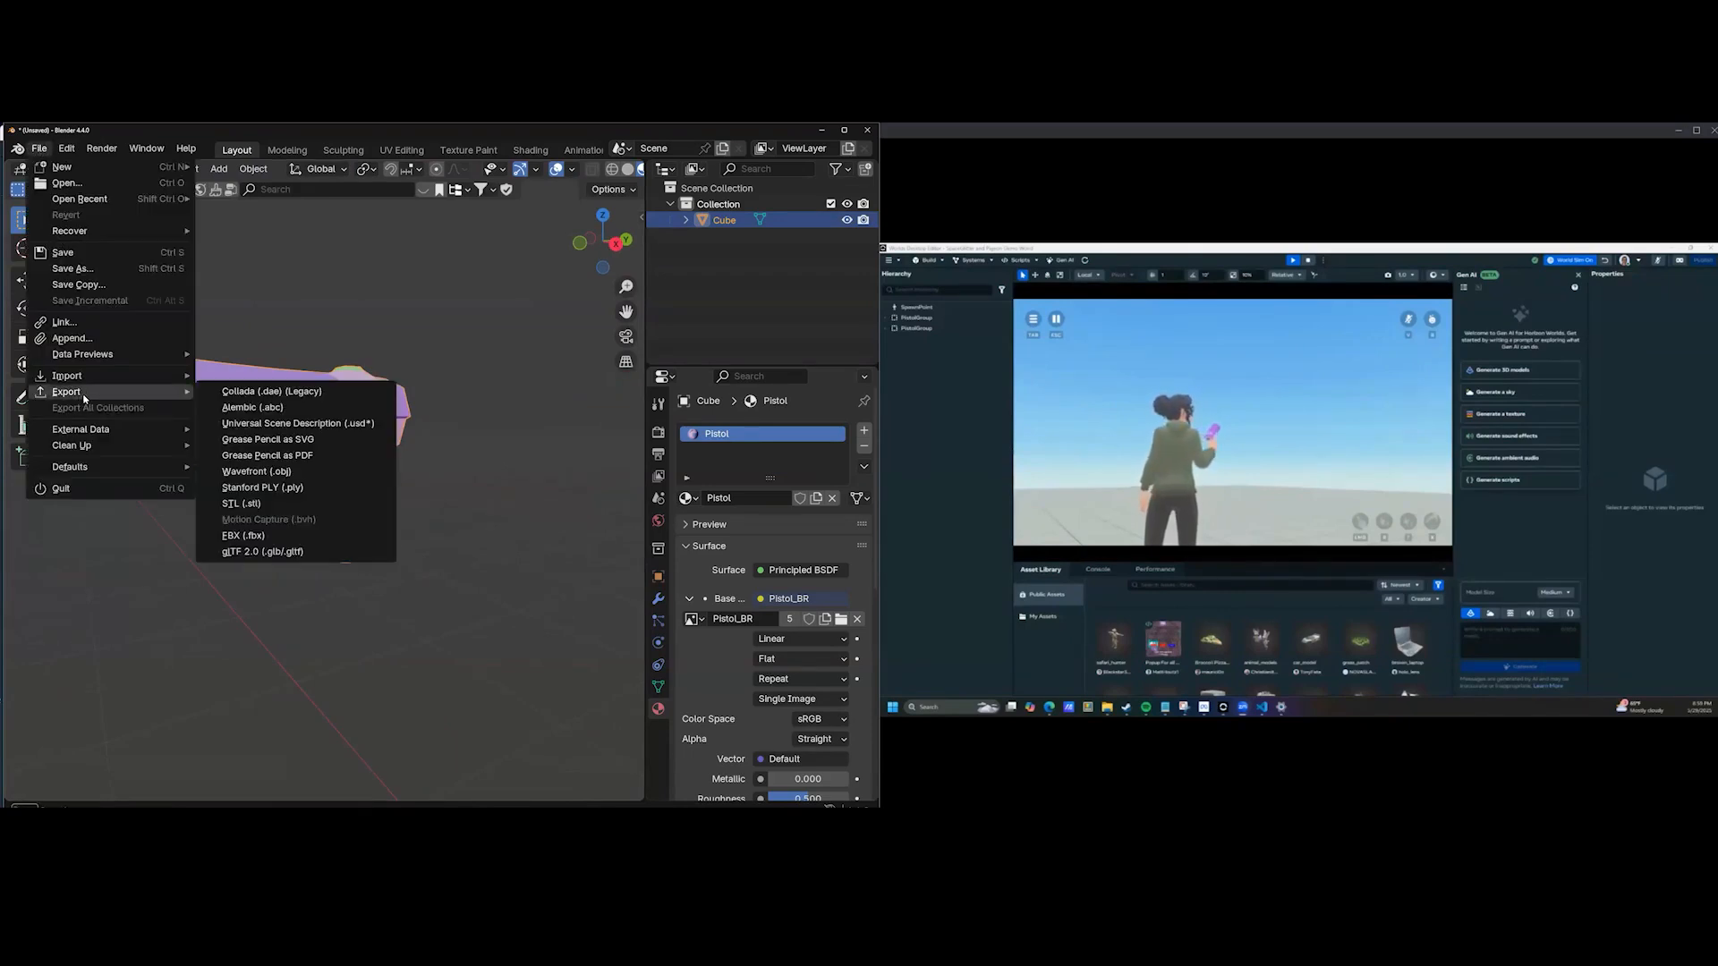
click(244, 535)
click(299, 293)
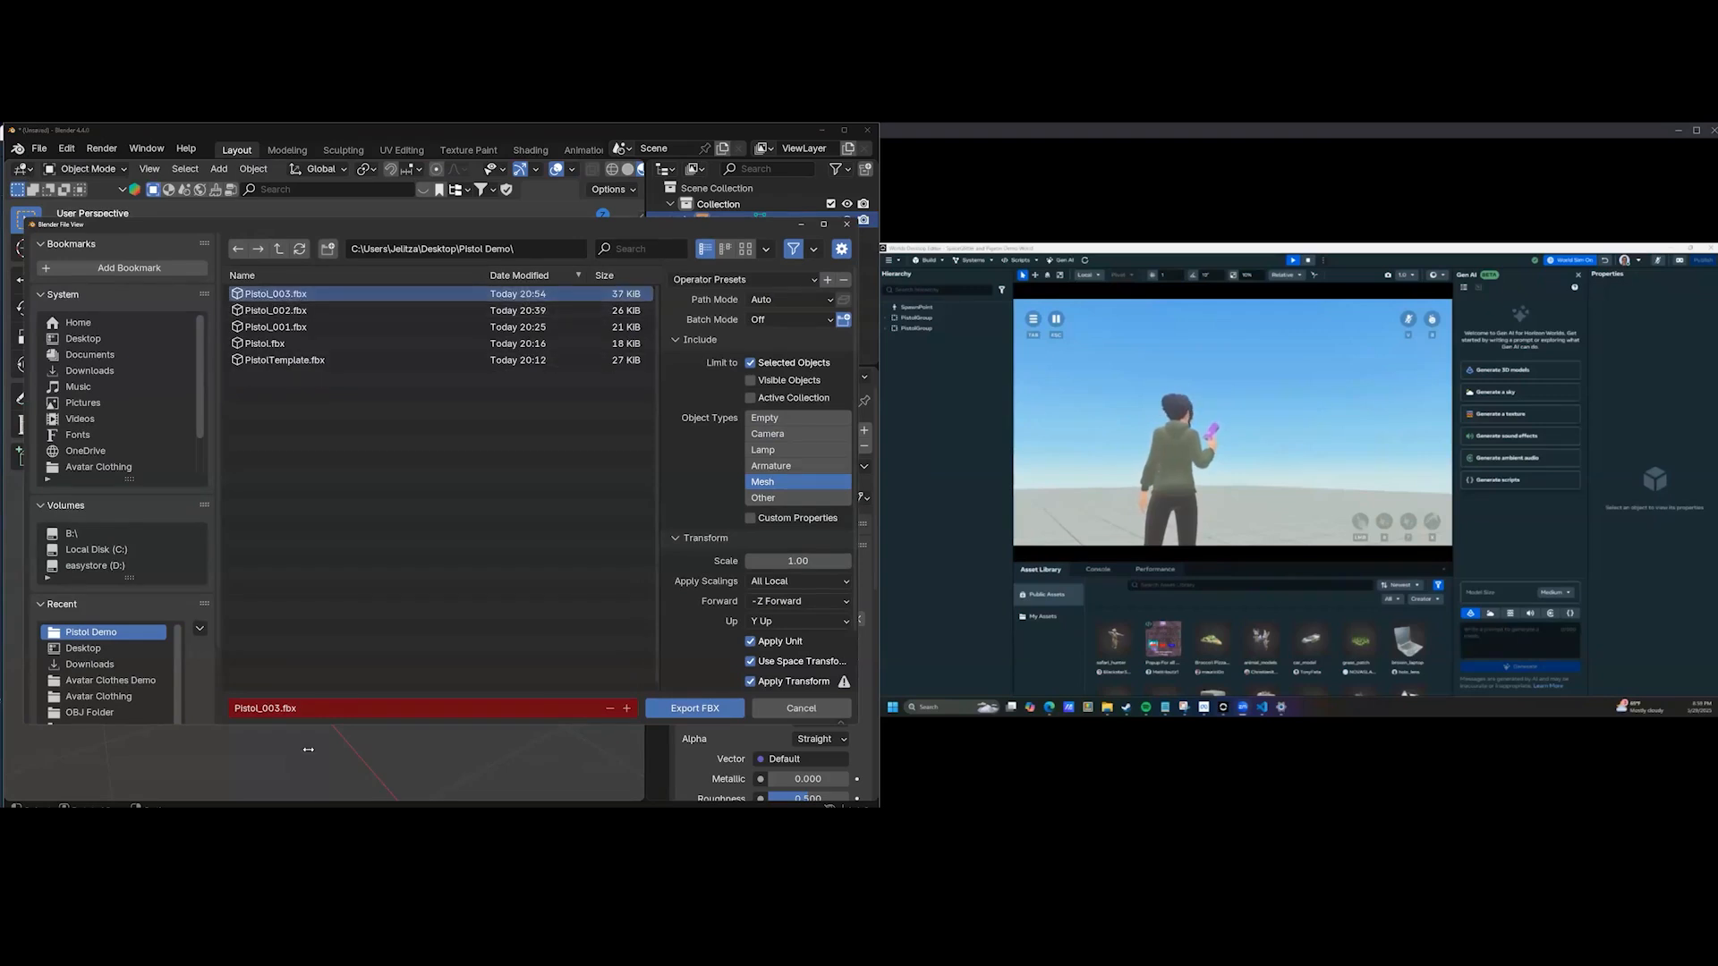
click(278, 708)
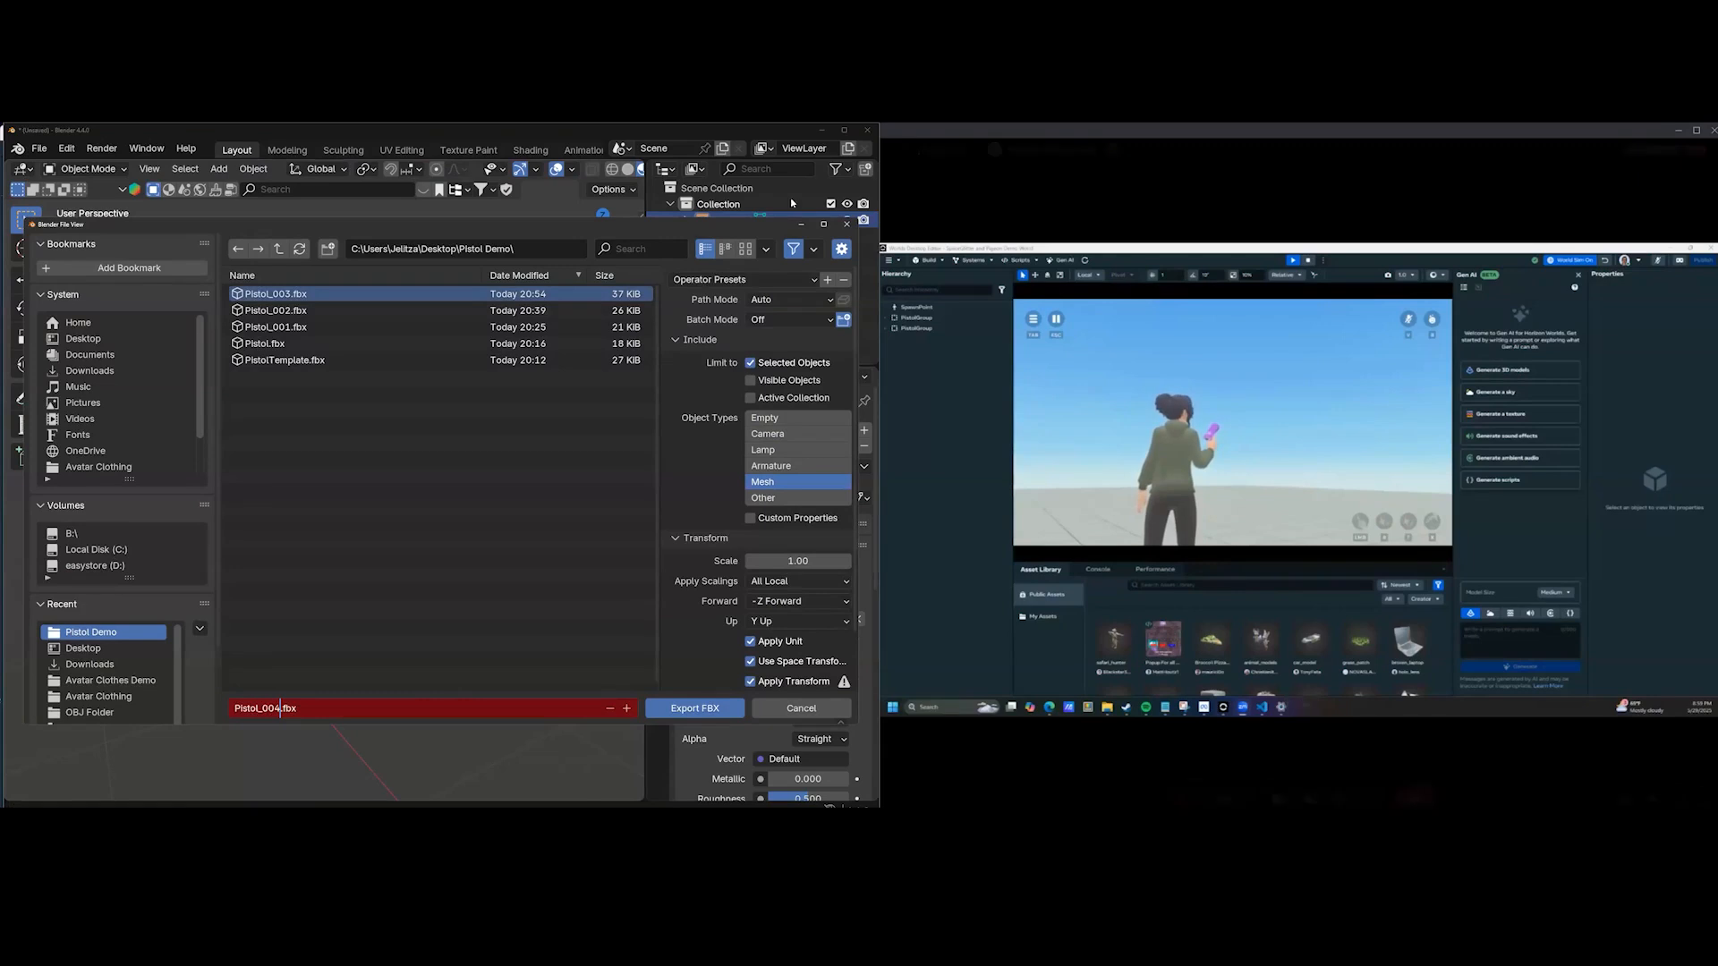
click(694, 708)
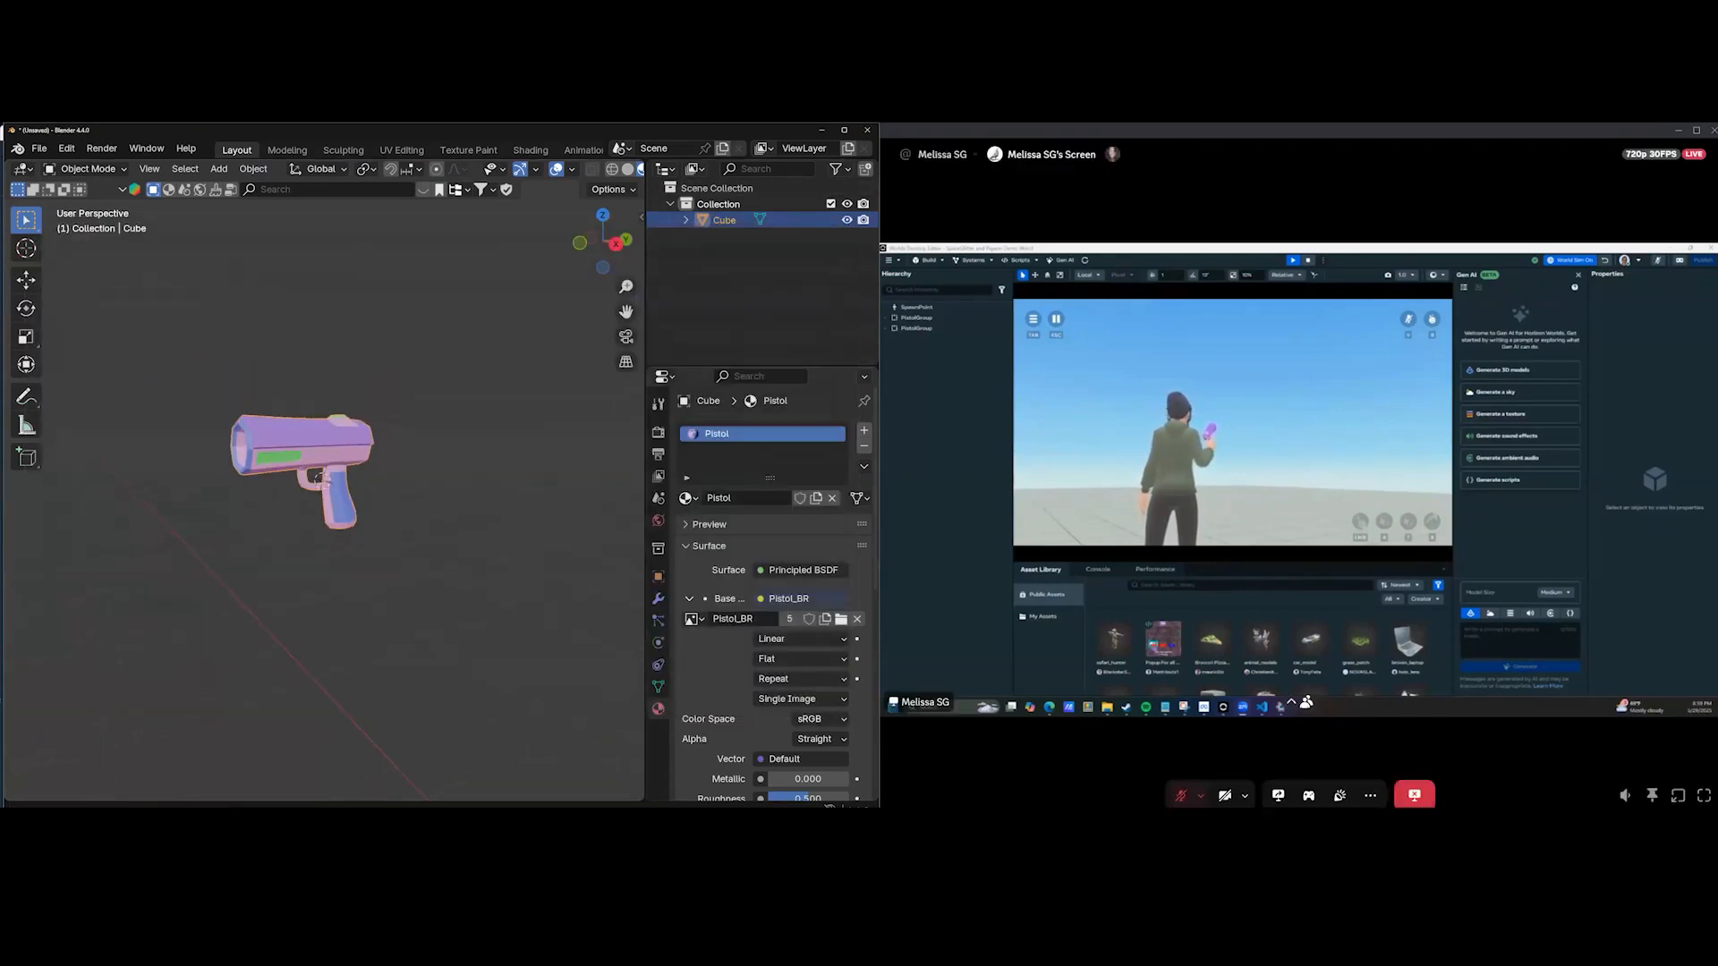
Switch to Worlds Desktop Editor, stop the world preview, and start importing a new 3D model into My Assets.
key(alt+Tab)
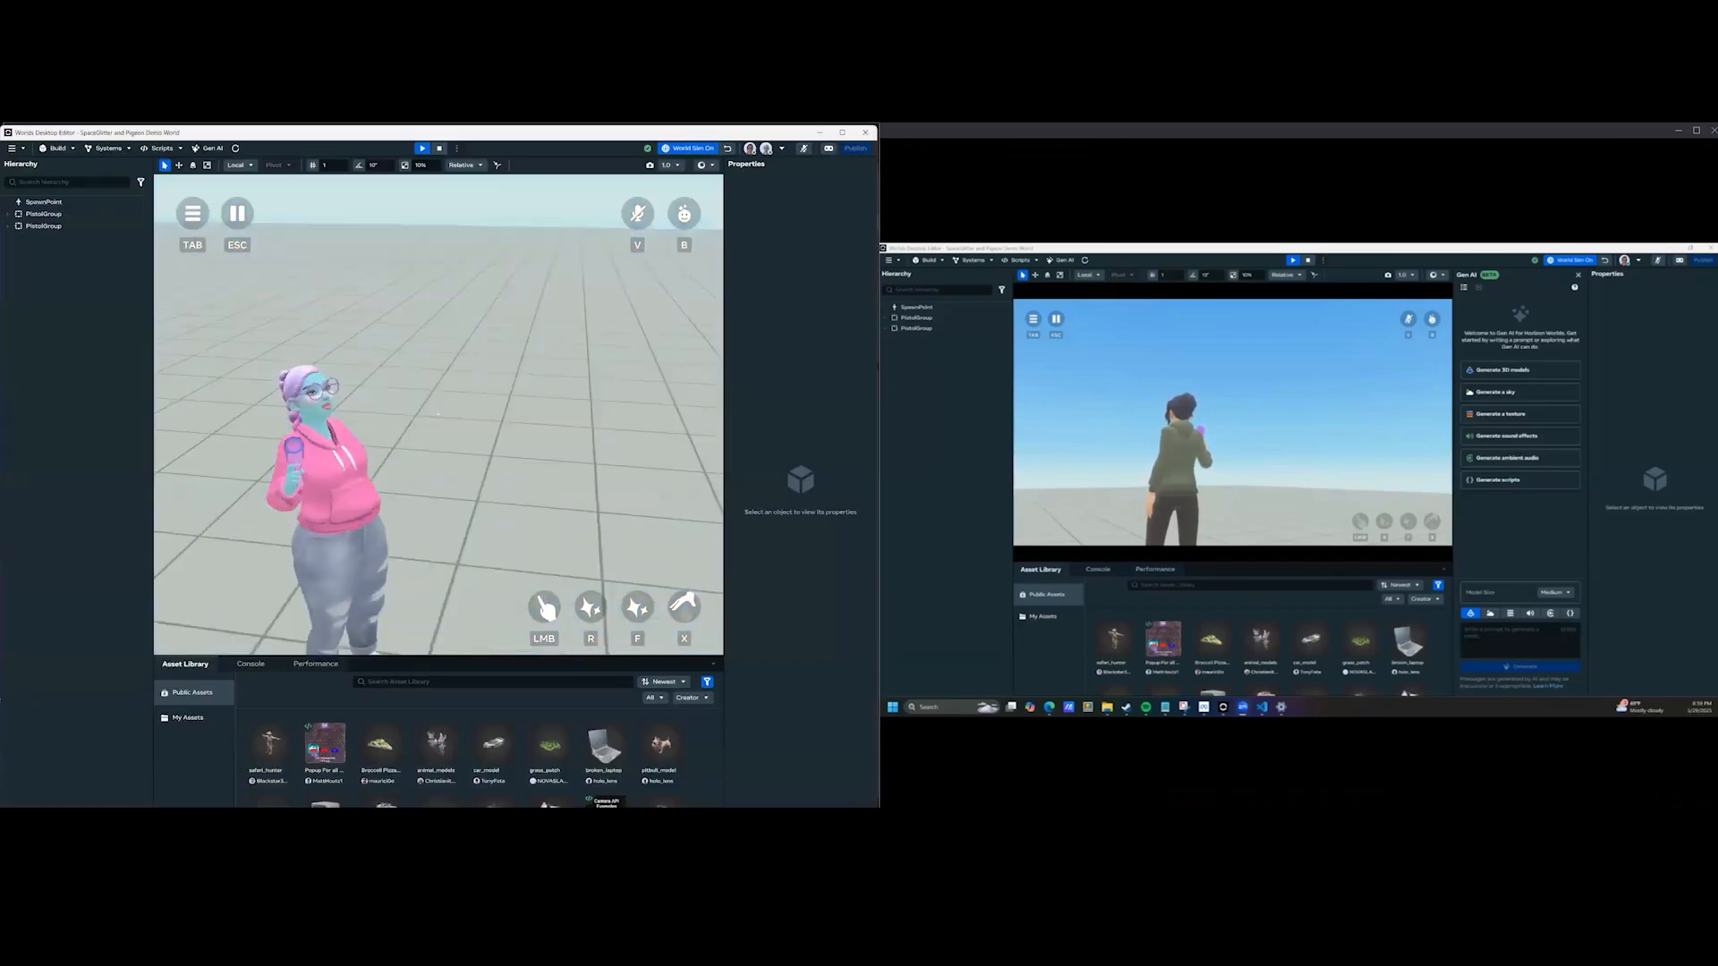
key(Escape)
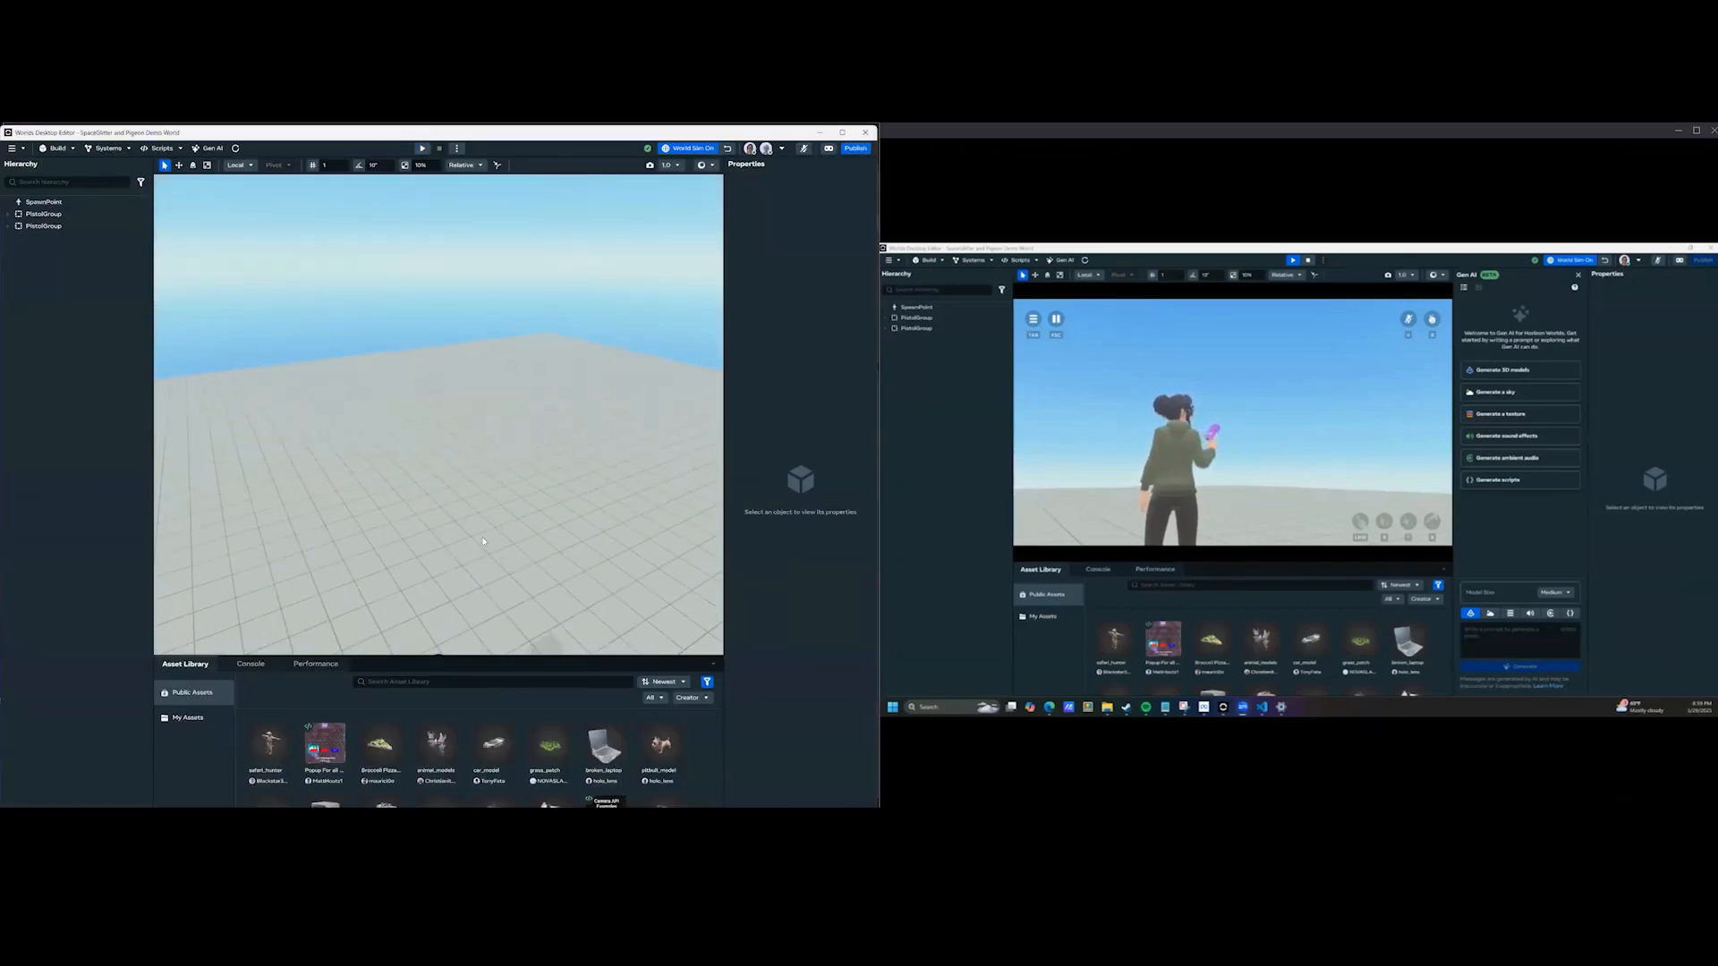
click(191, 717)
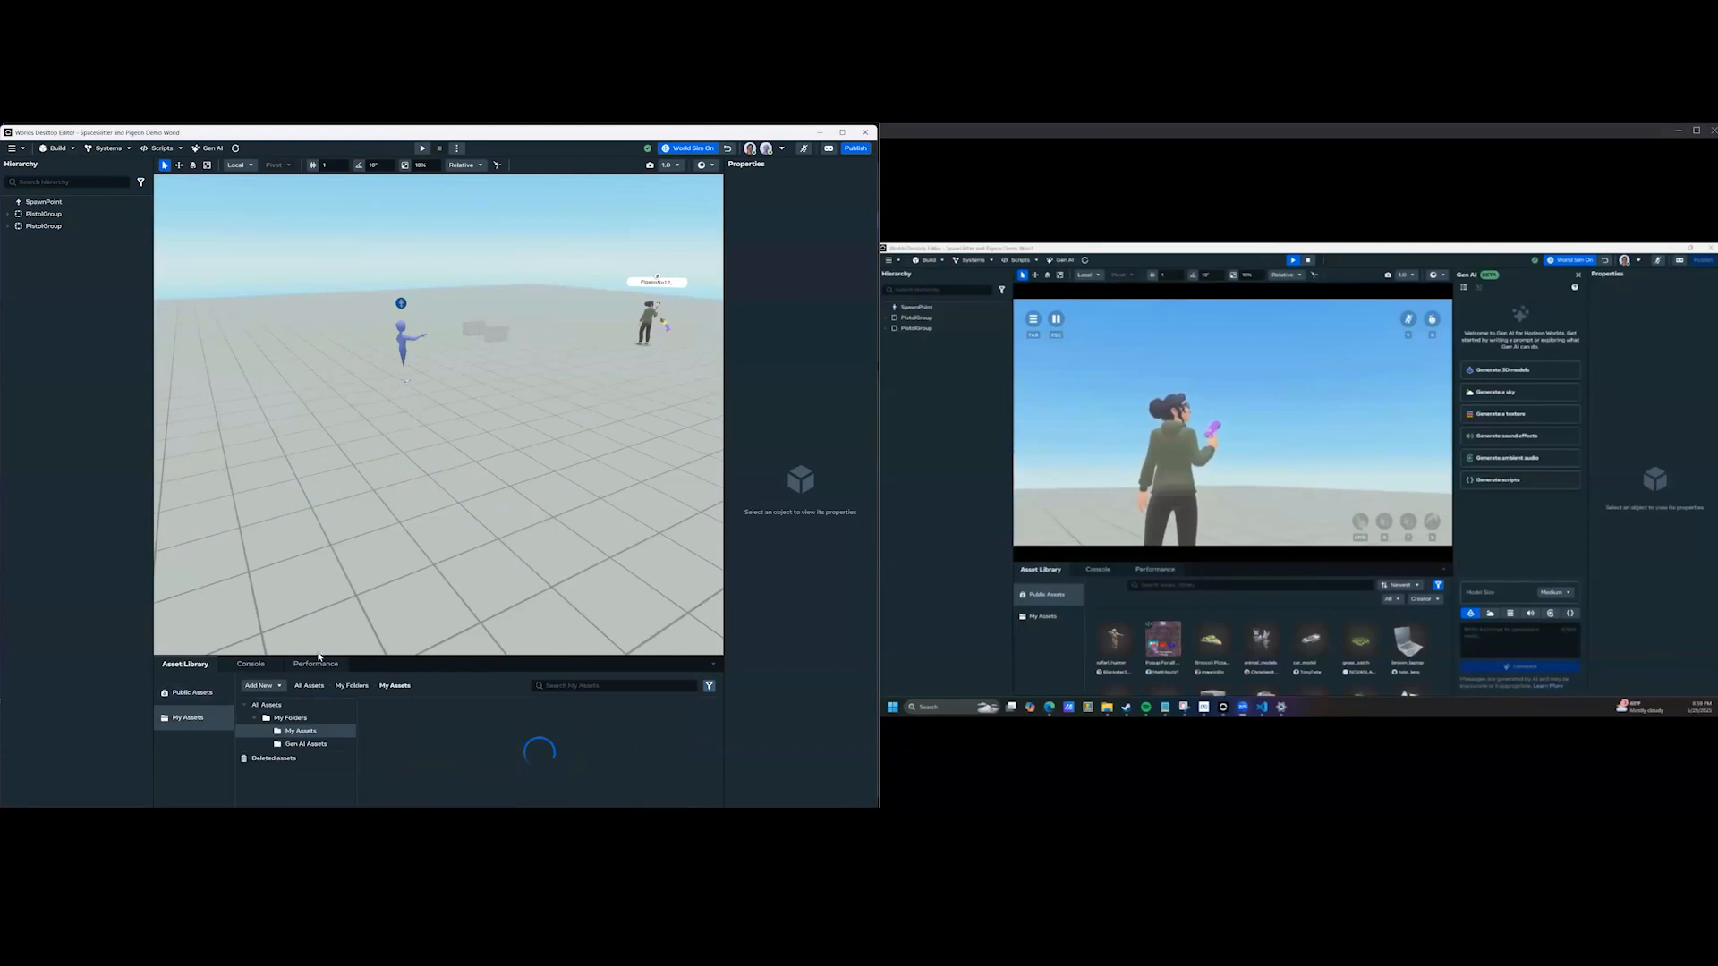
click(262, 685)
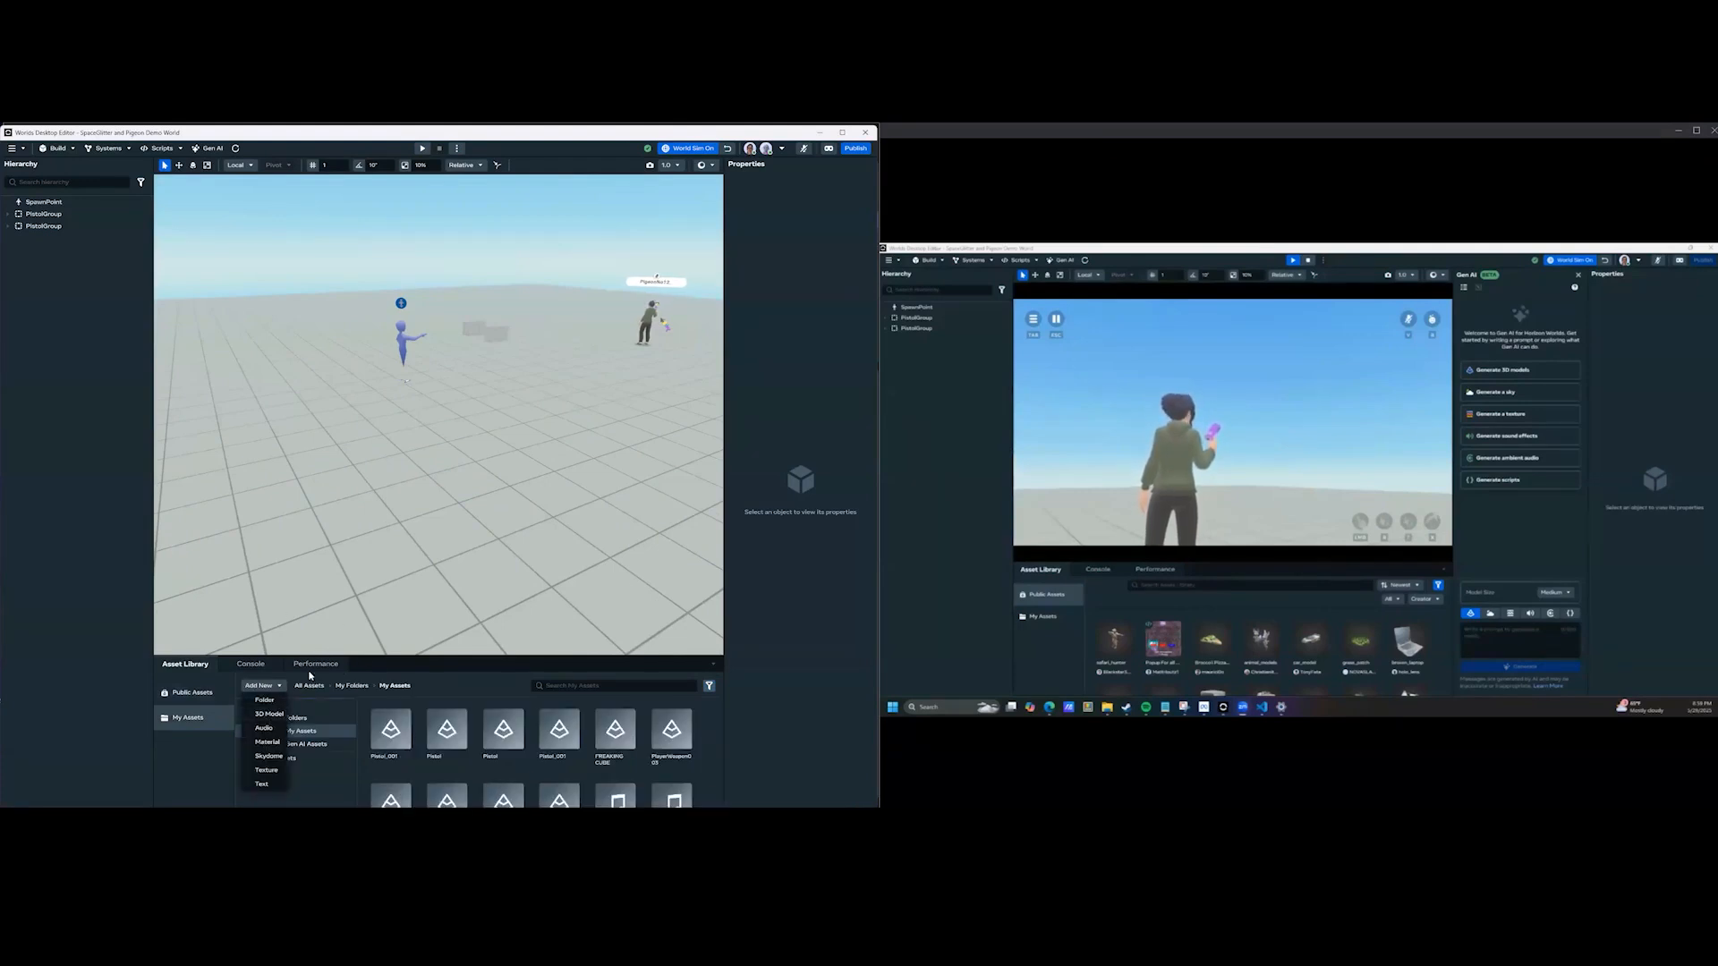
middle_drag(551, 415, 399, 403)
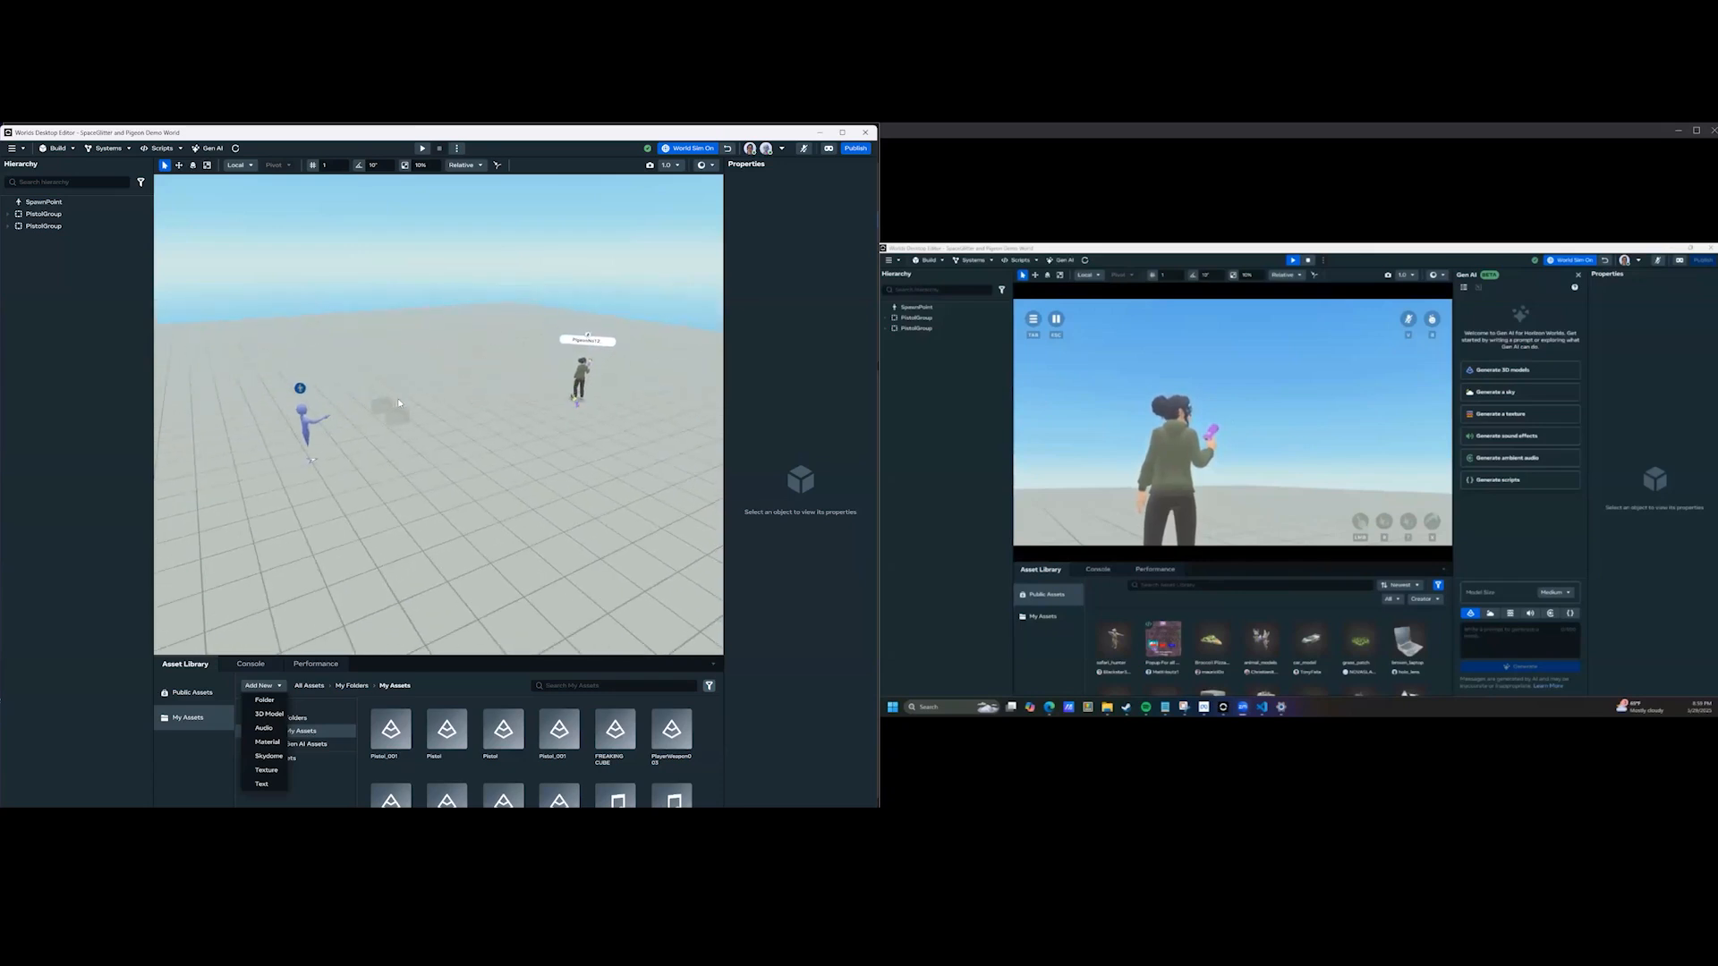
click(265, 715)
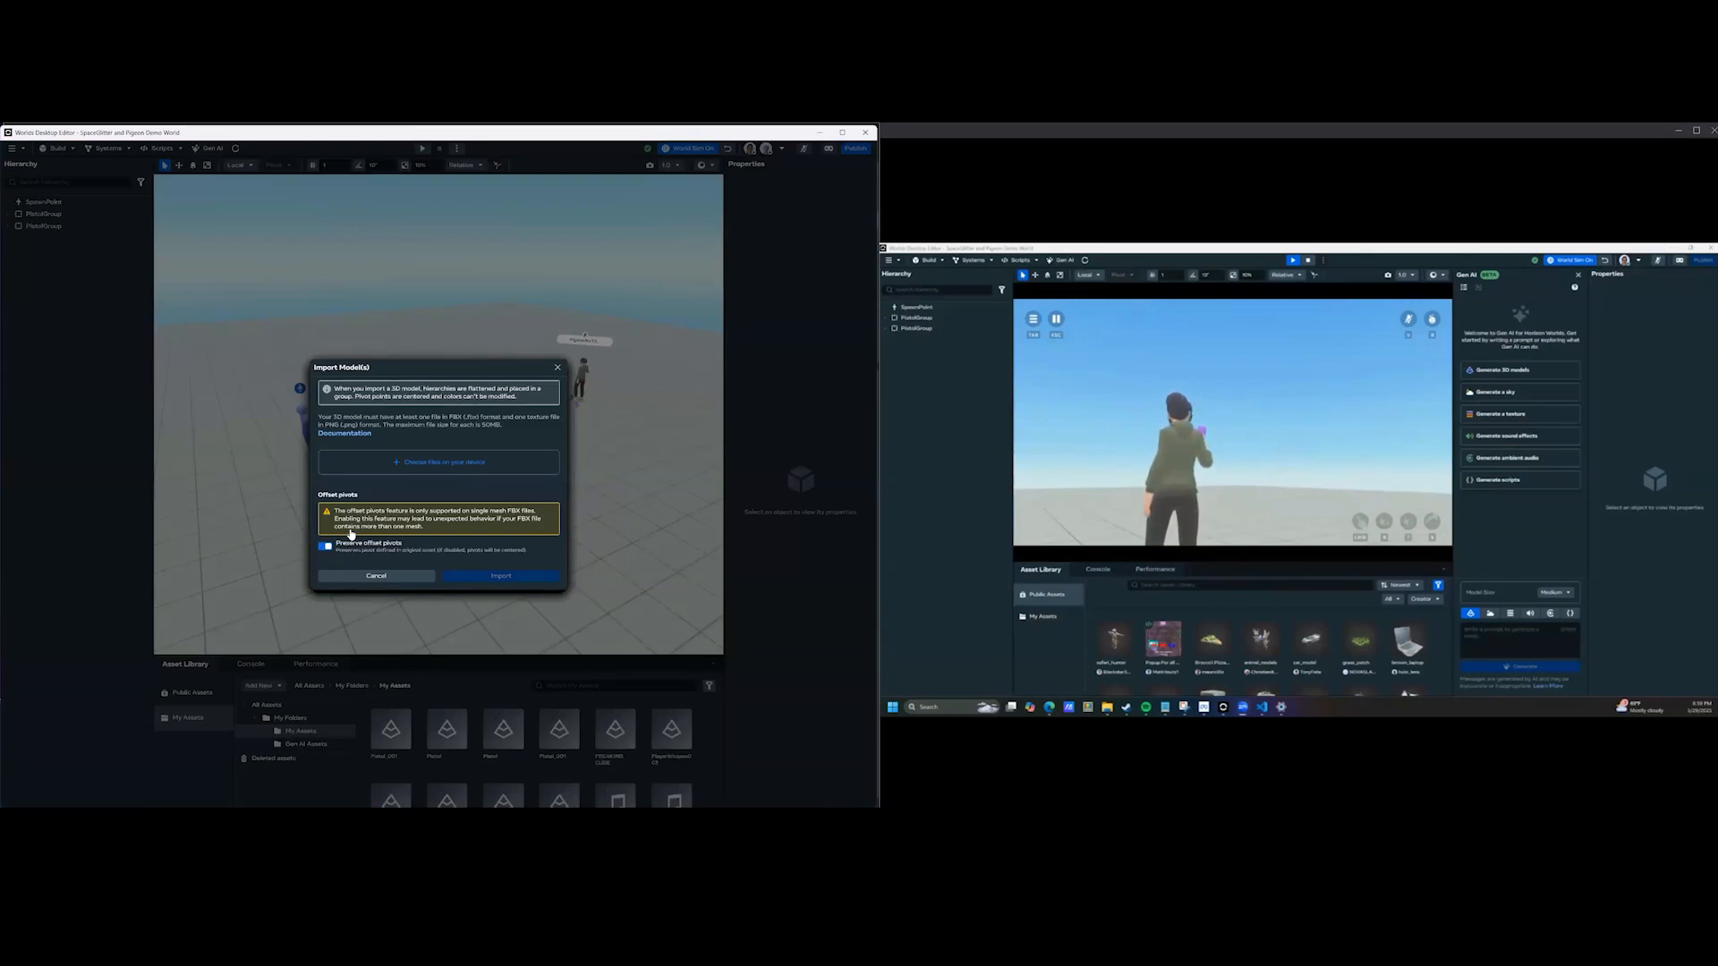
Import Pistol_004.fbx with the Pistol_BR.png texture from the Pistol Demo folder, preserving offset pivots.
click(439, 463)
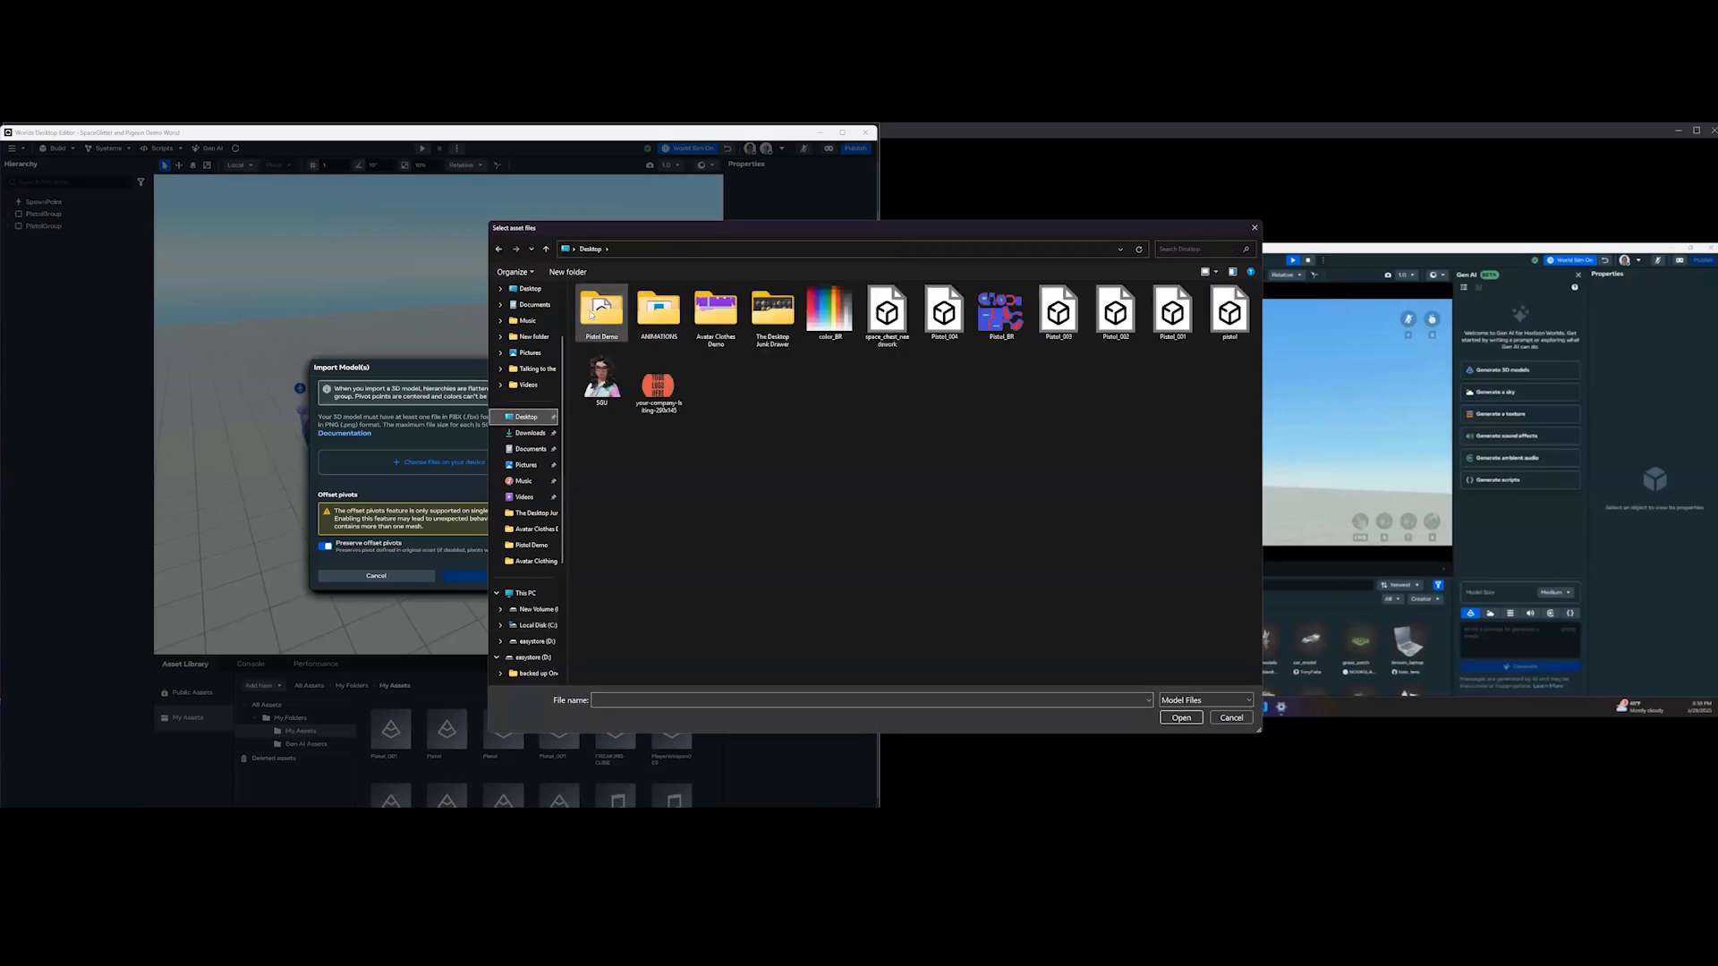
double_click(591, 315)
click(601, 359)
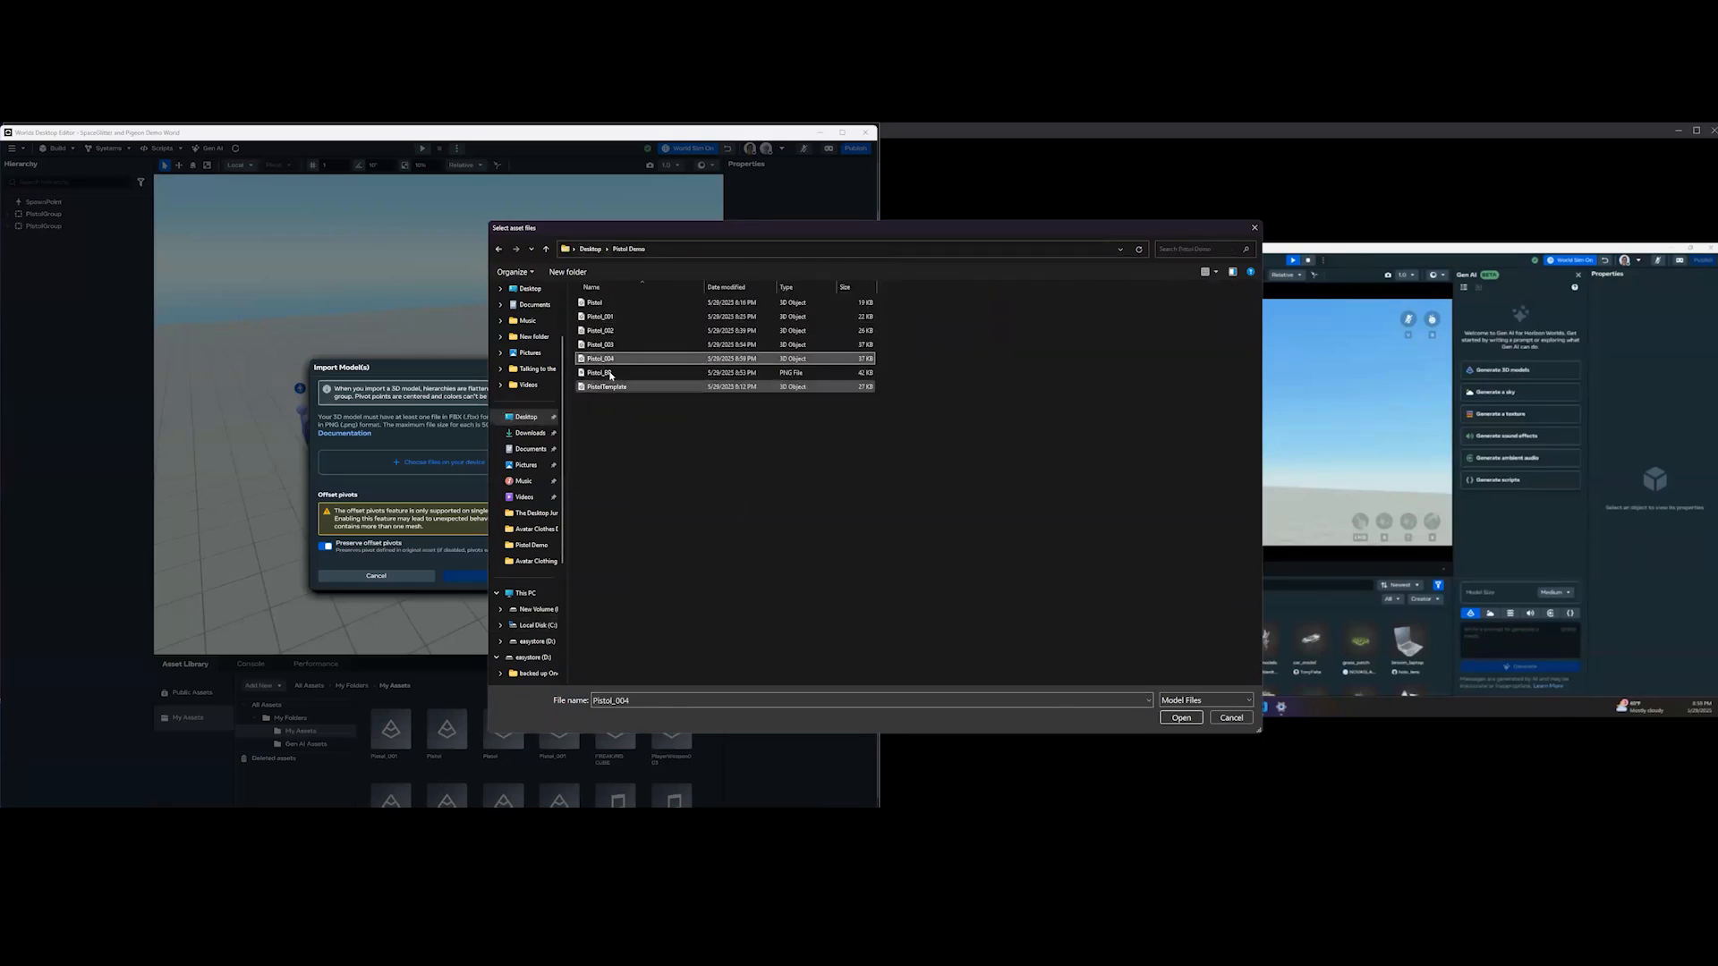
ctrl+click(610, 374)
click(1180, 718)
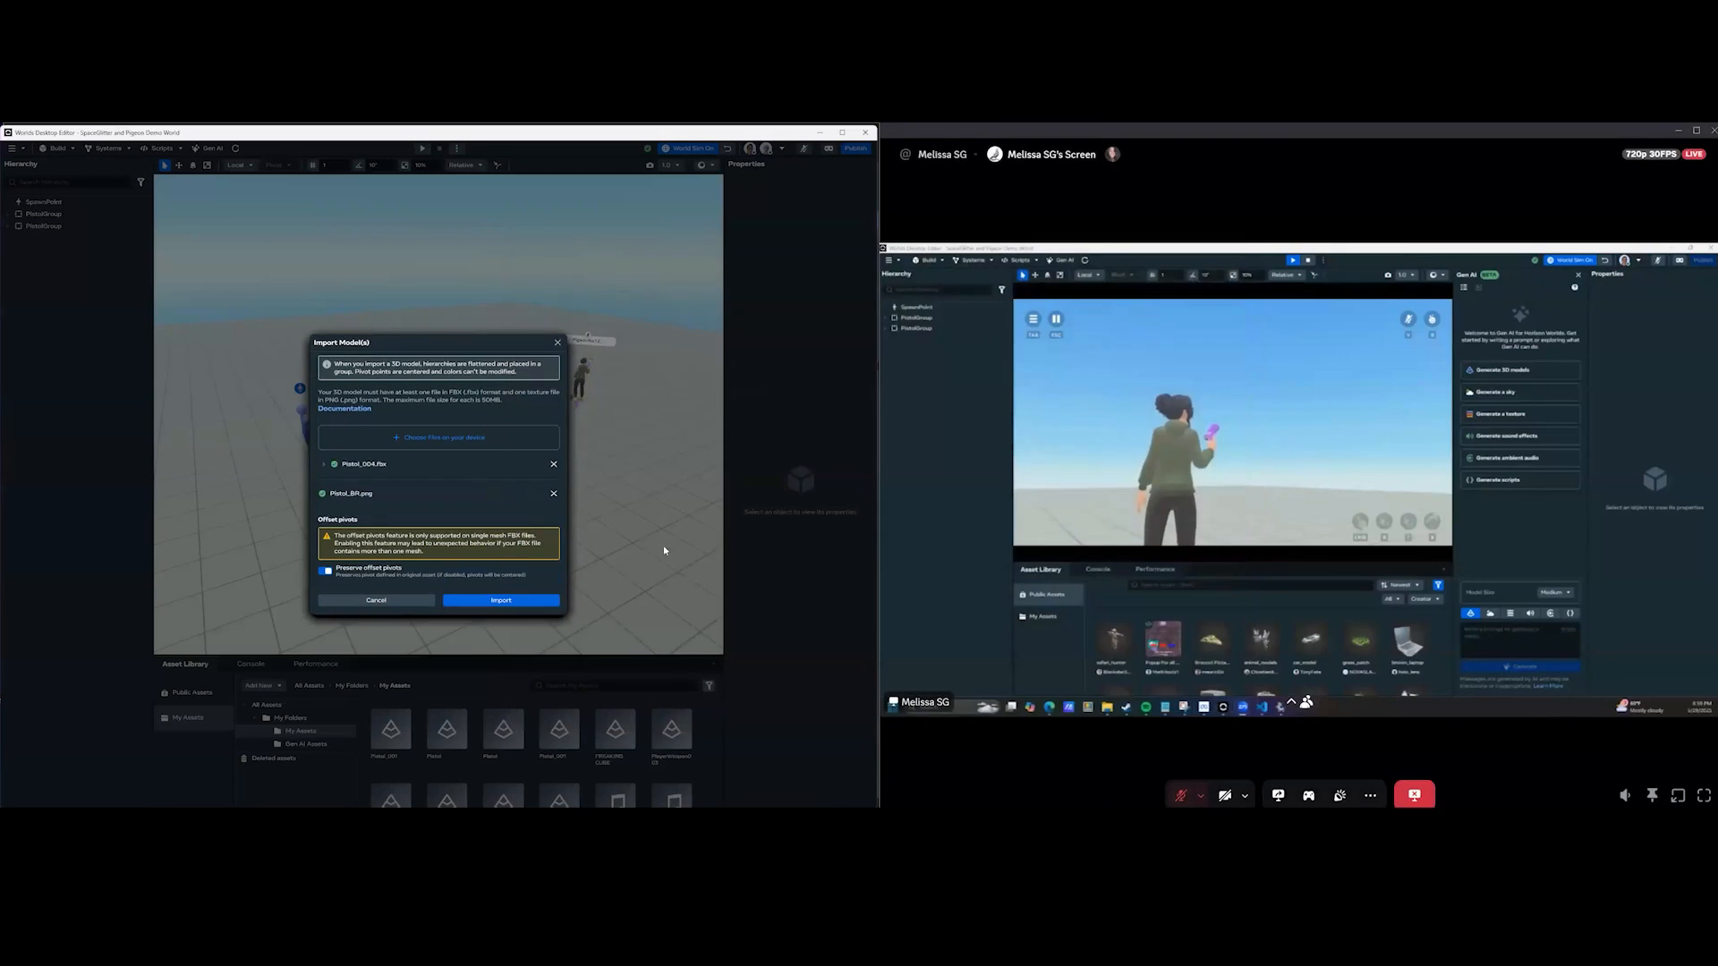
click(500, 601)
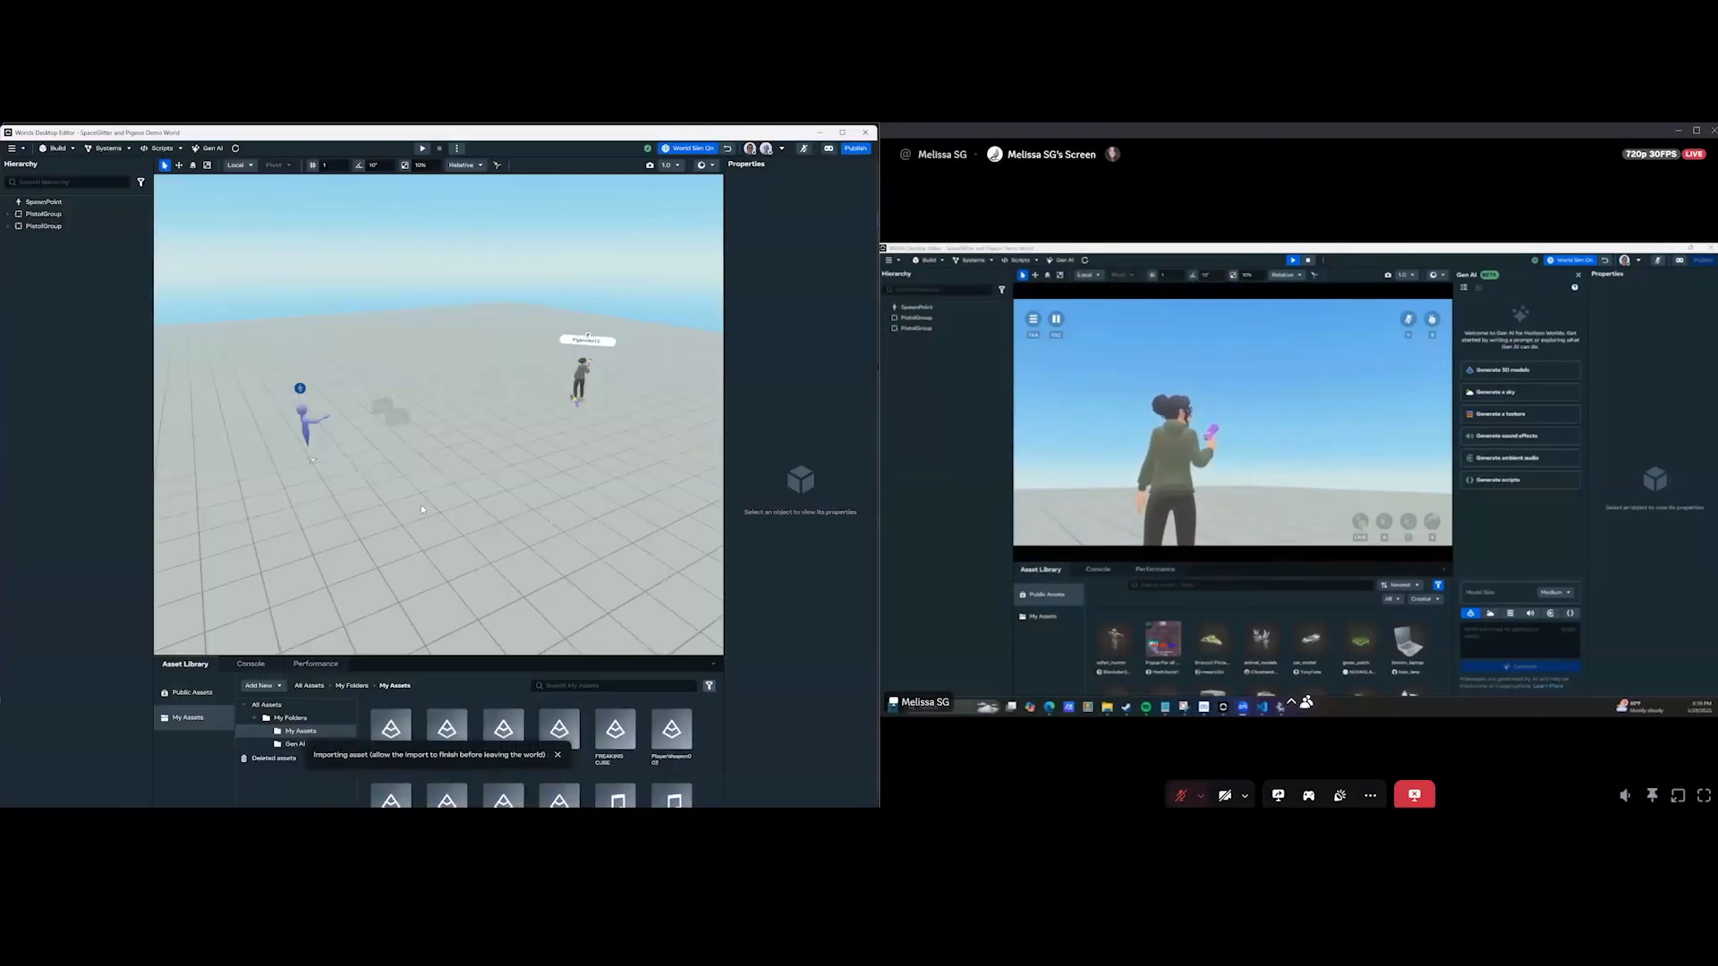
Place the Pistol_004 asset on the open floor of the world and raise it to a height of about 1.5.
key(d)
key(w)
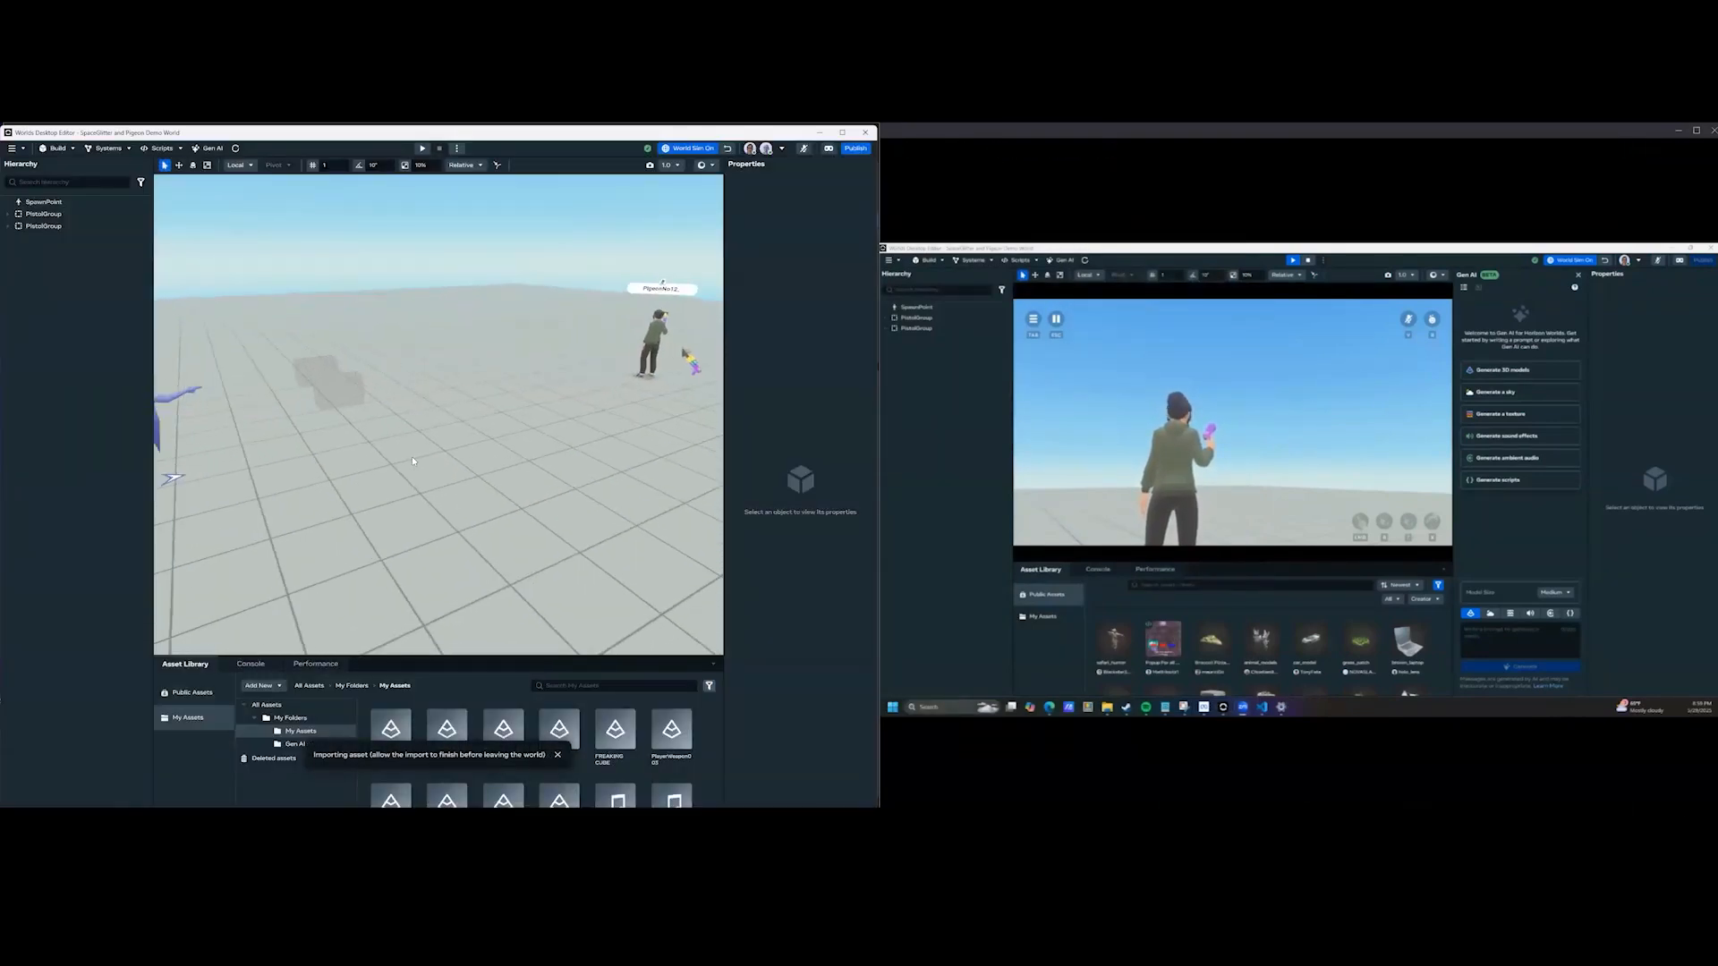
key(a)
key(w)
right_drag(399, 519, 381, 263)
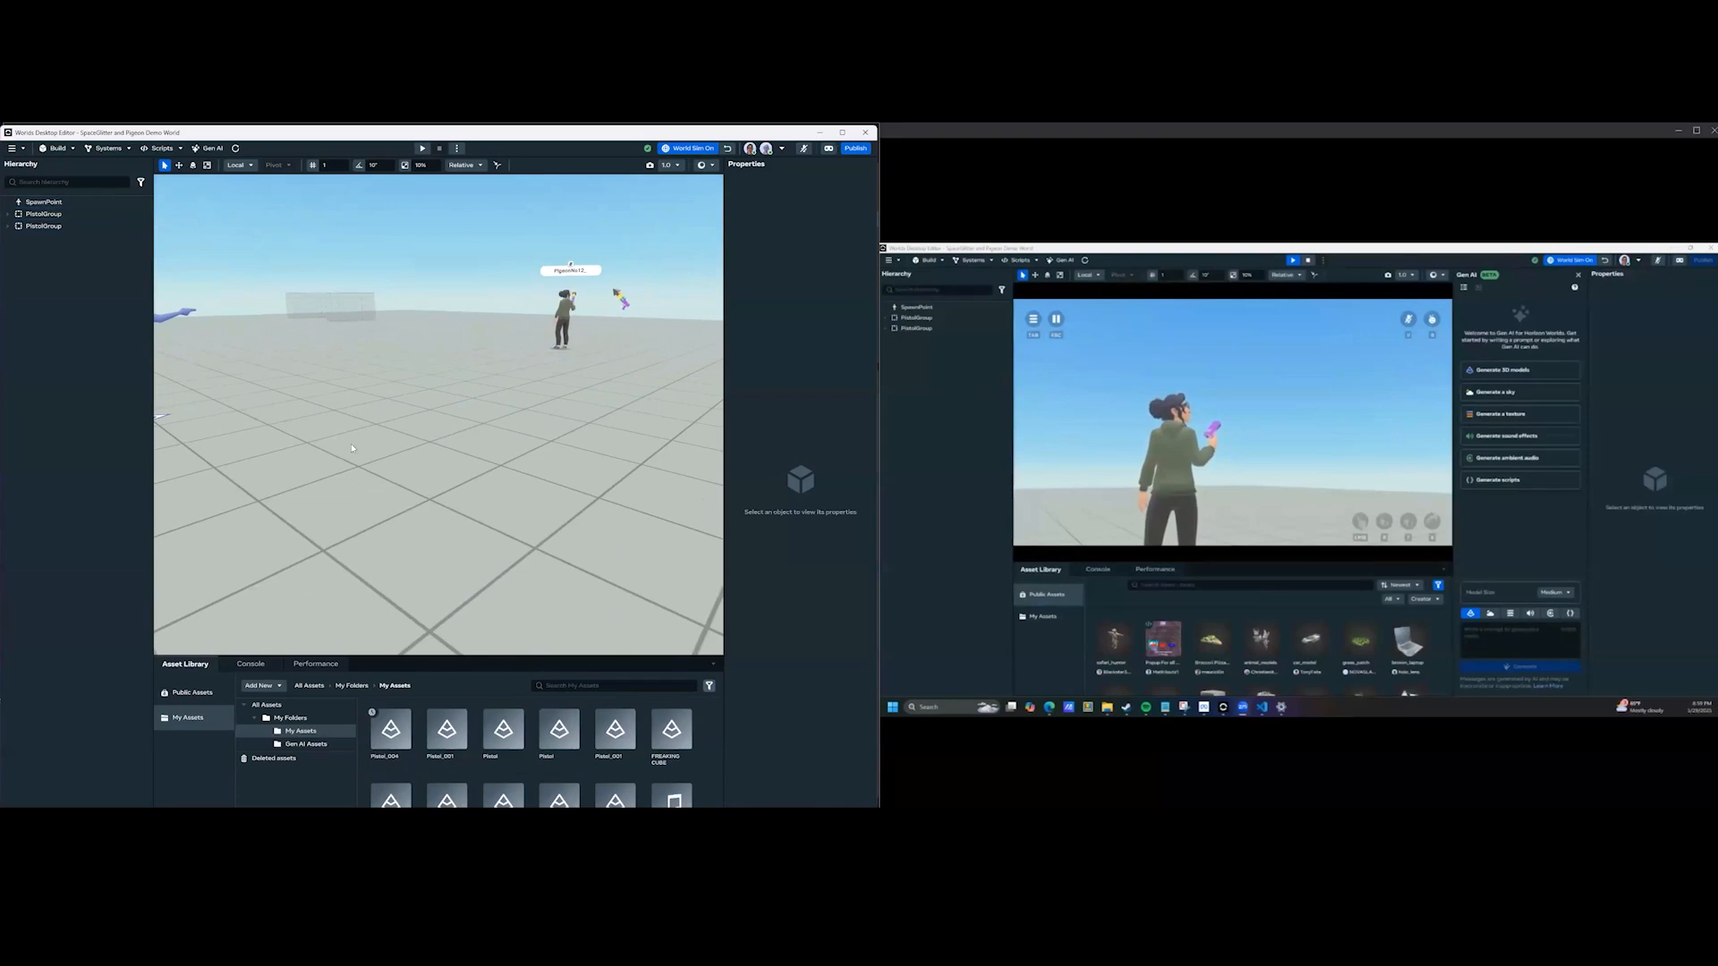
key(e)
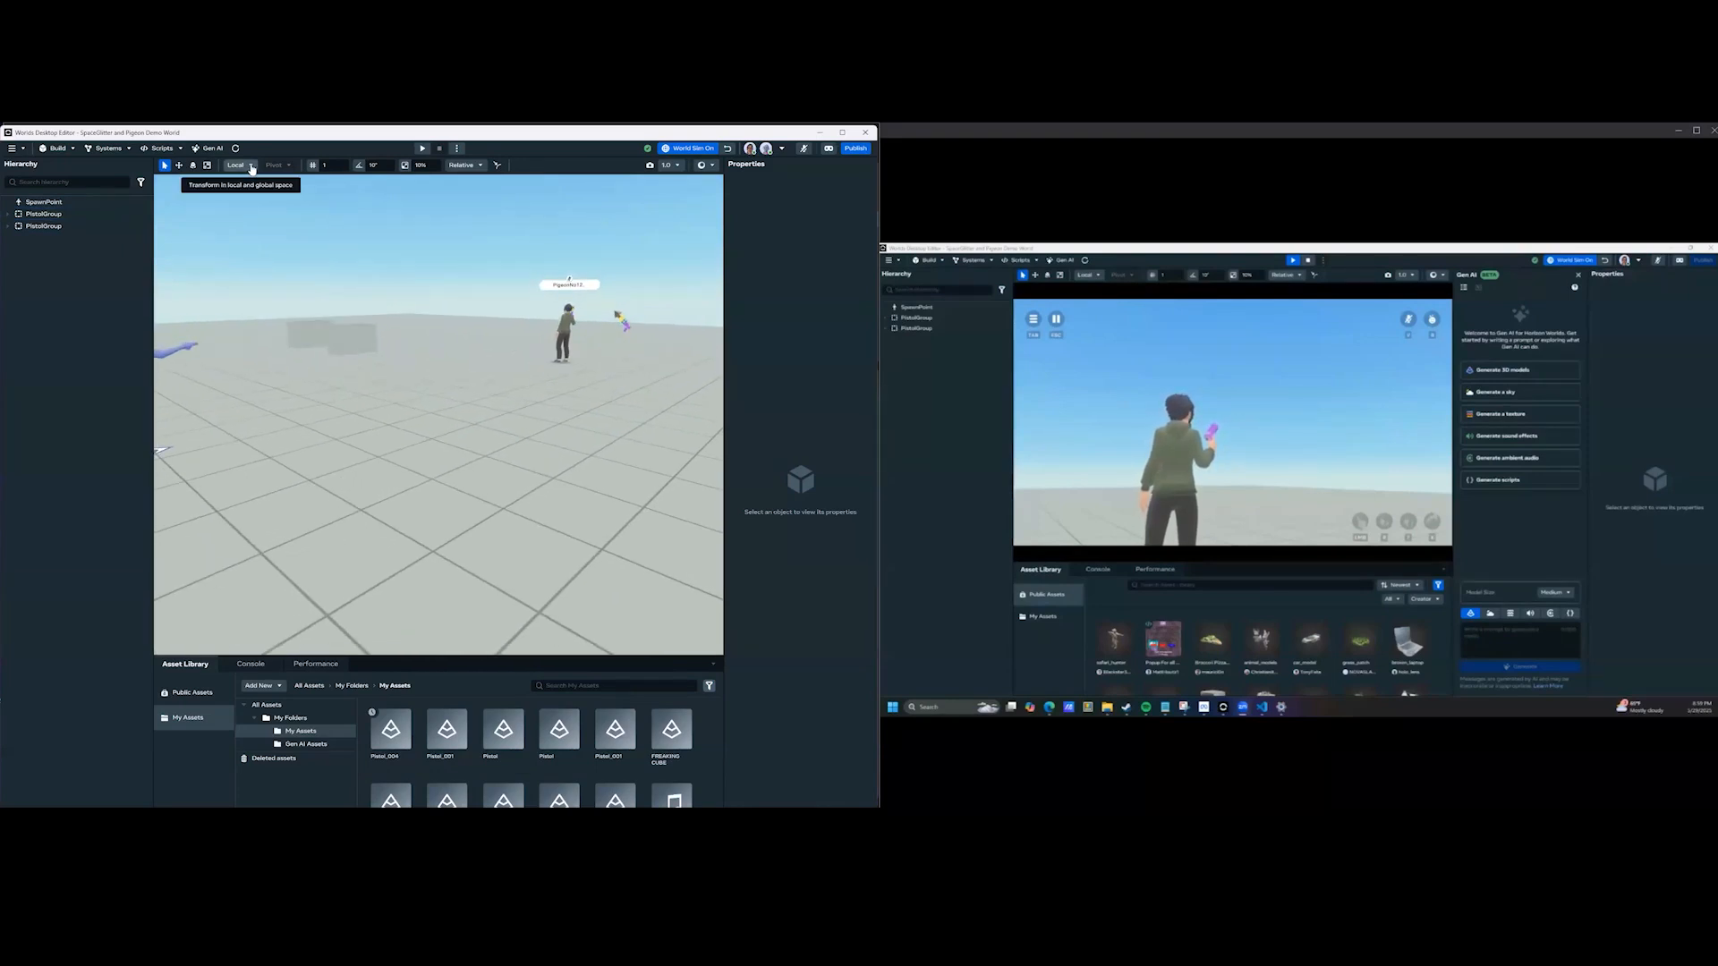
click(249, 166)
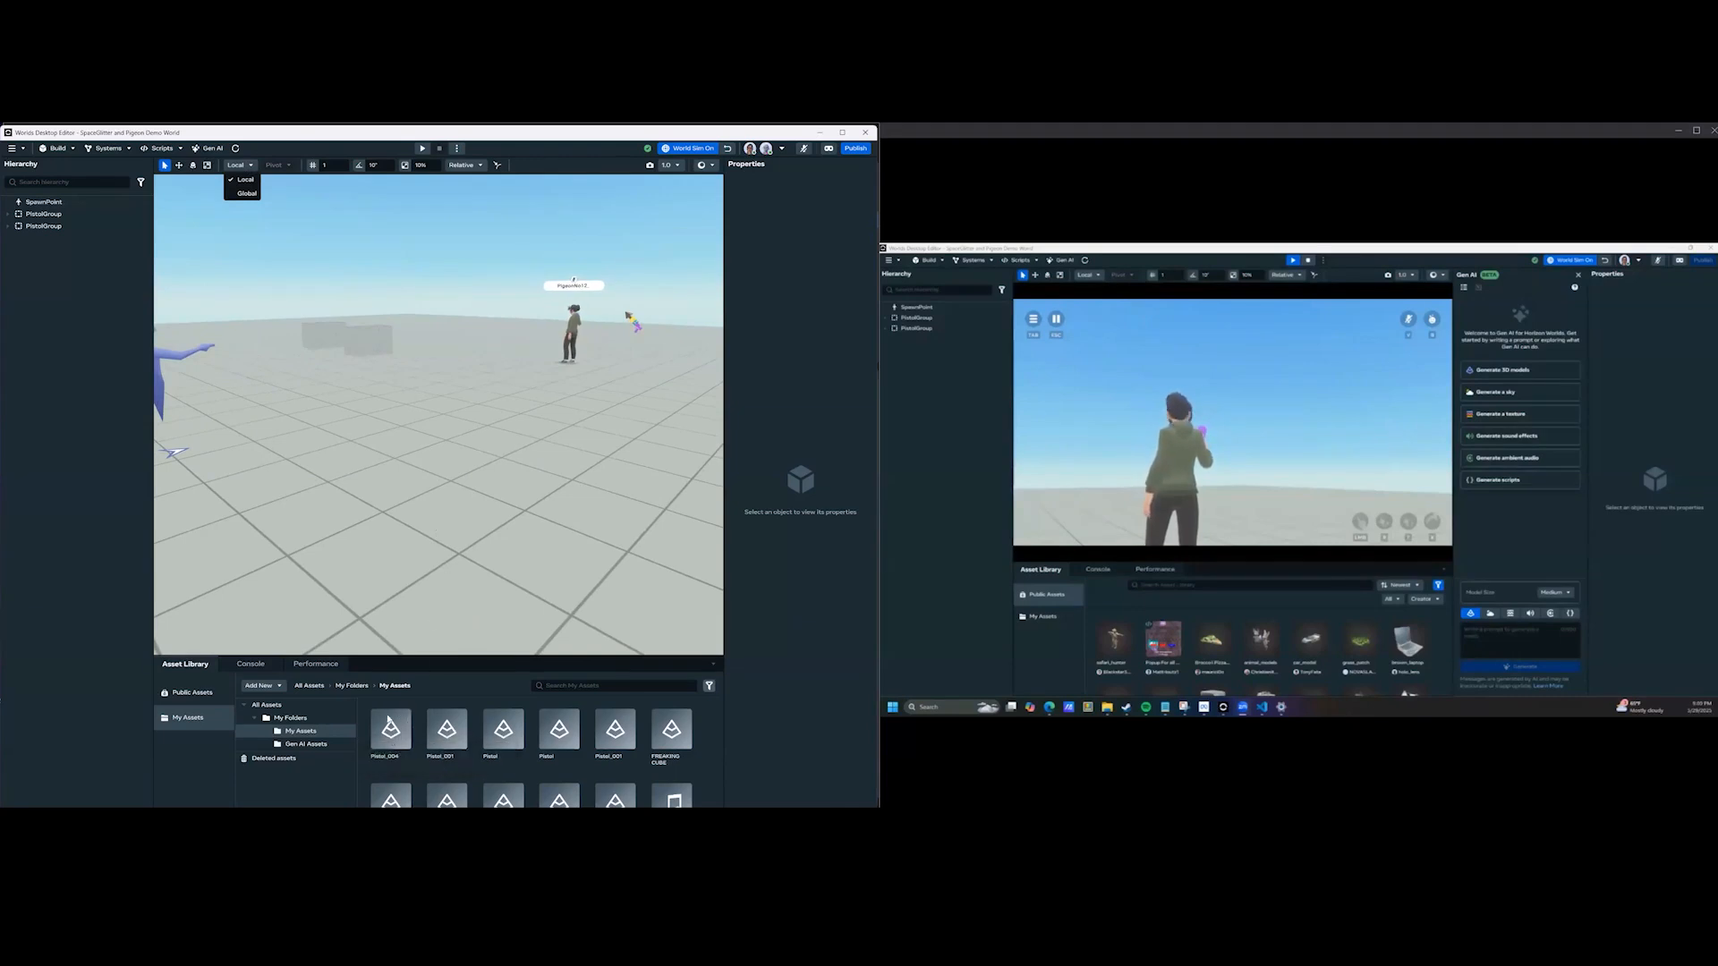
click(388, 734)
drag(413, 491, 490, 521)
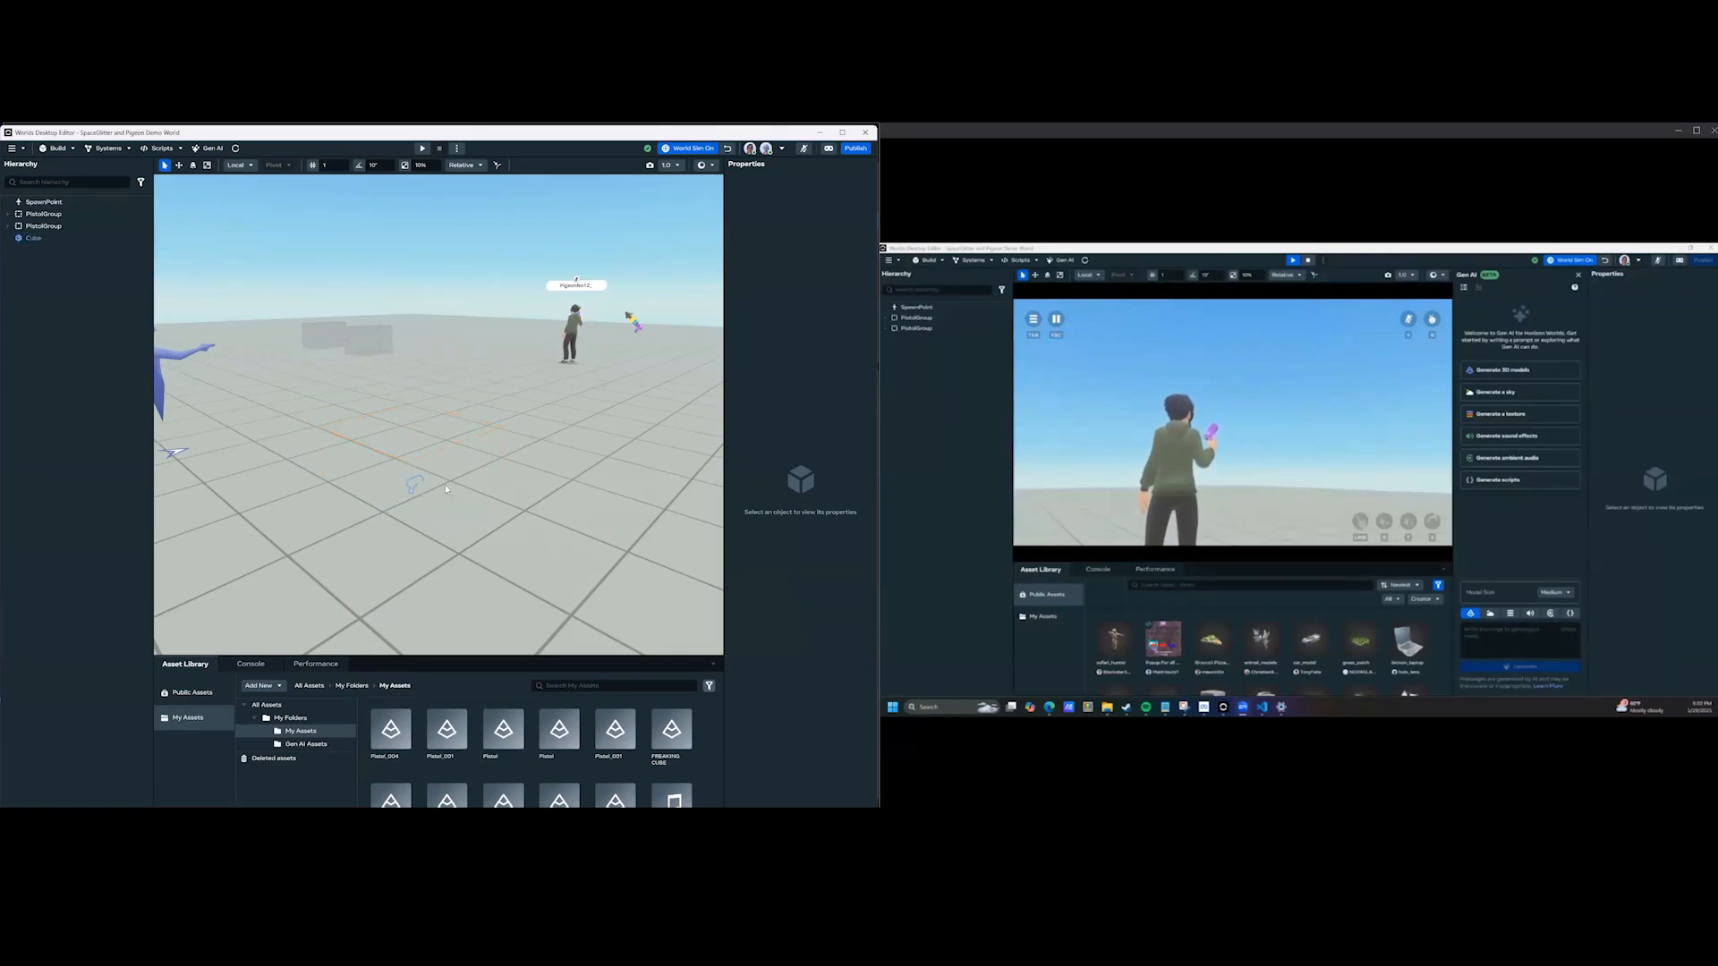
key(w)
drag(413, 452, 409, 305)
Check the Pivot handle setting and examine the new pistol's pivot position up close from several sides.
click(280, 166)
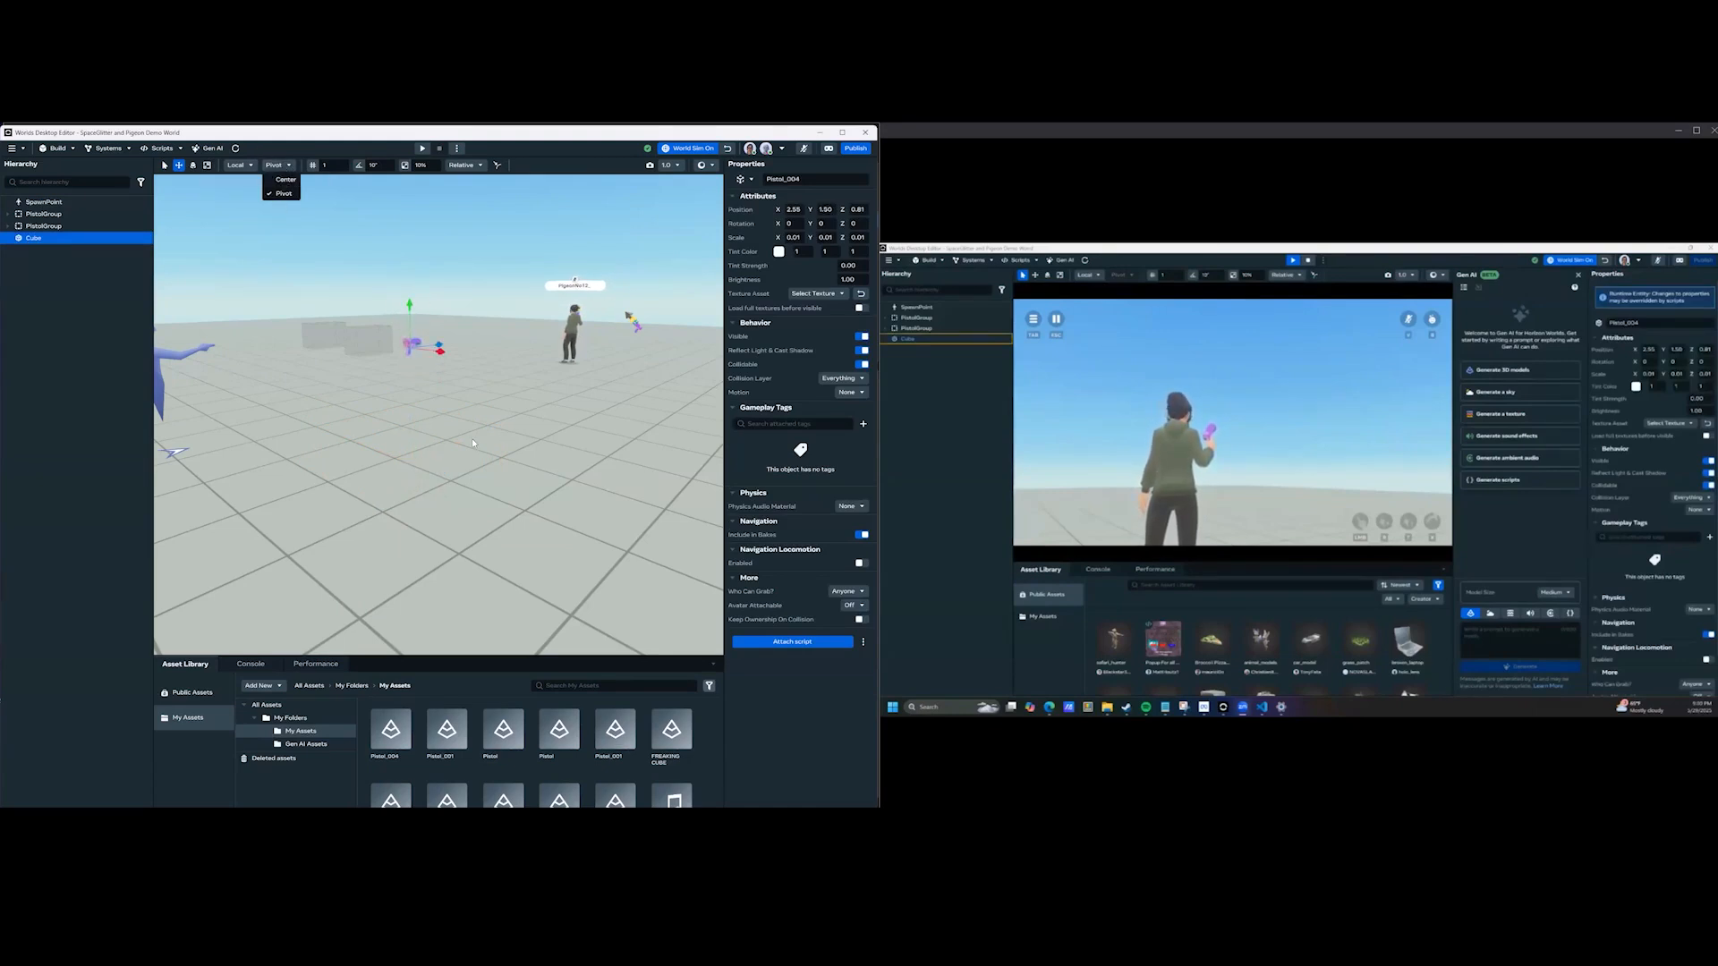
key(d)
key(a)
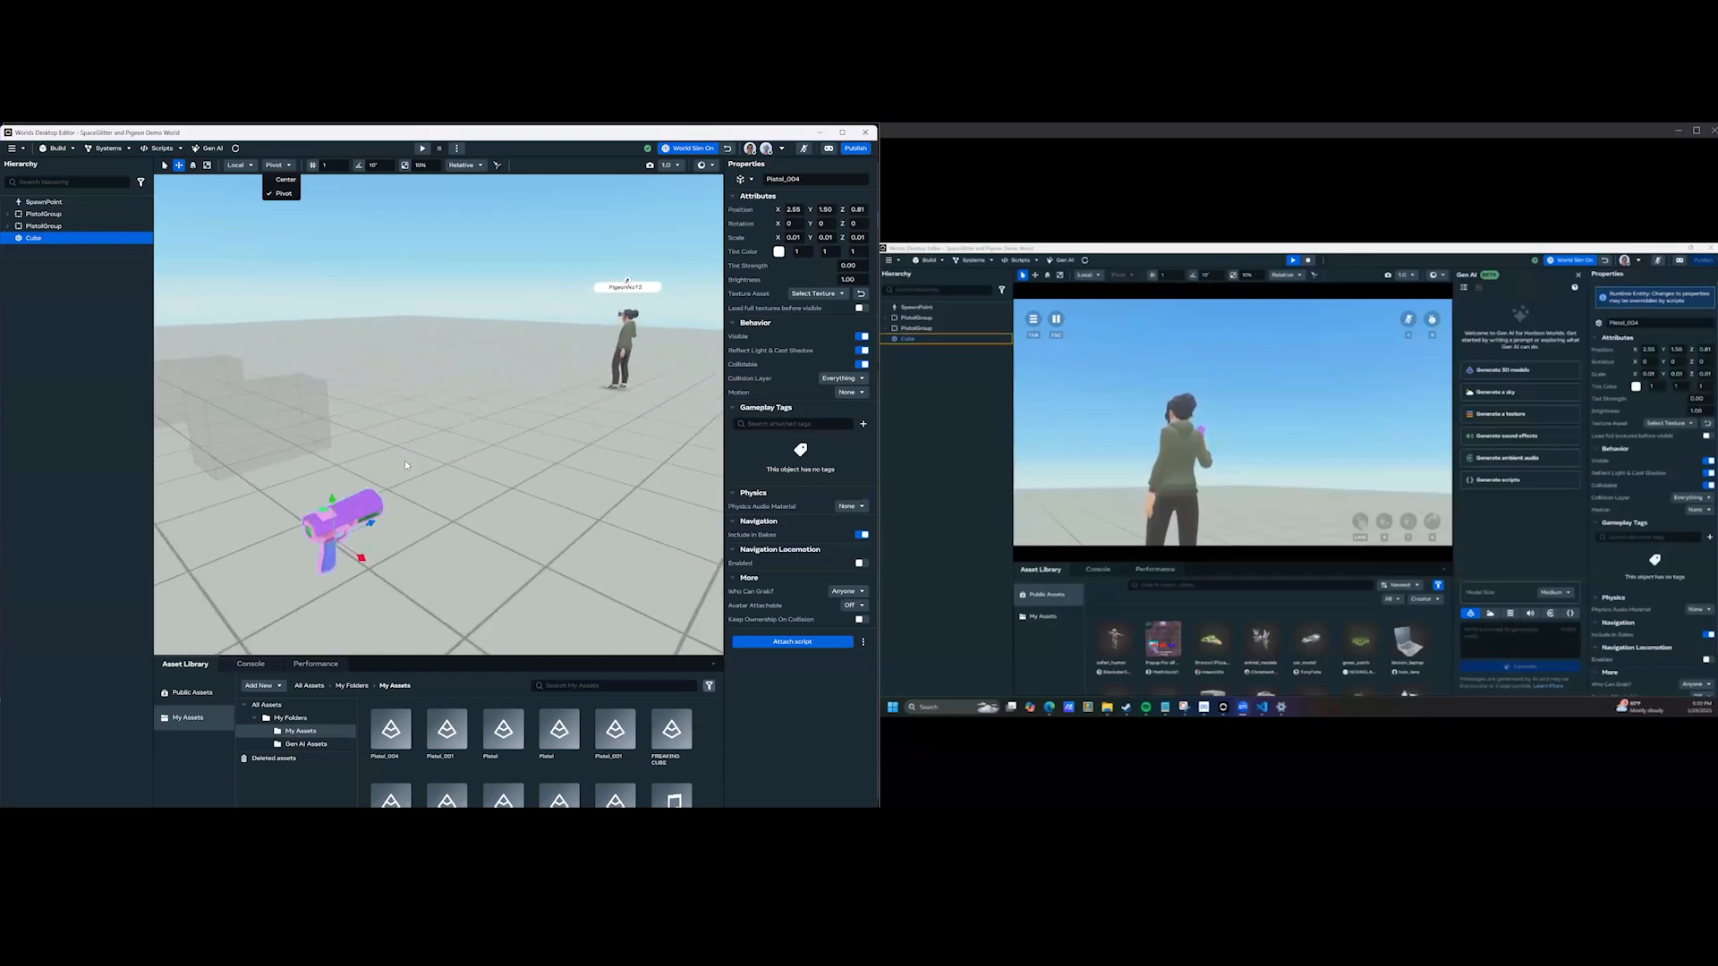
key(w)
key(a)
key(w)
right_drag(473, 528, 415, 468)
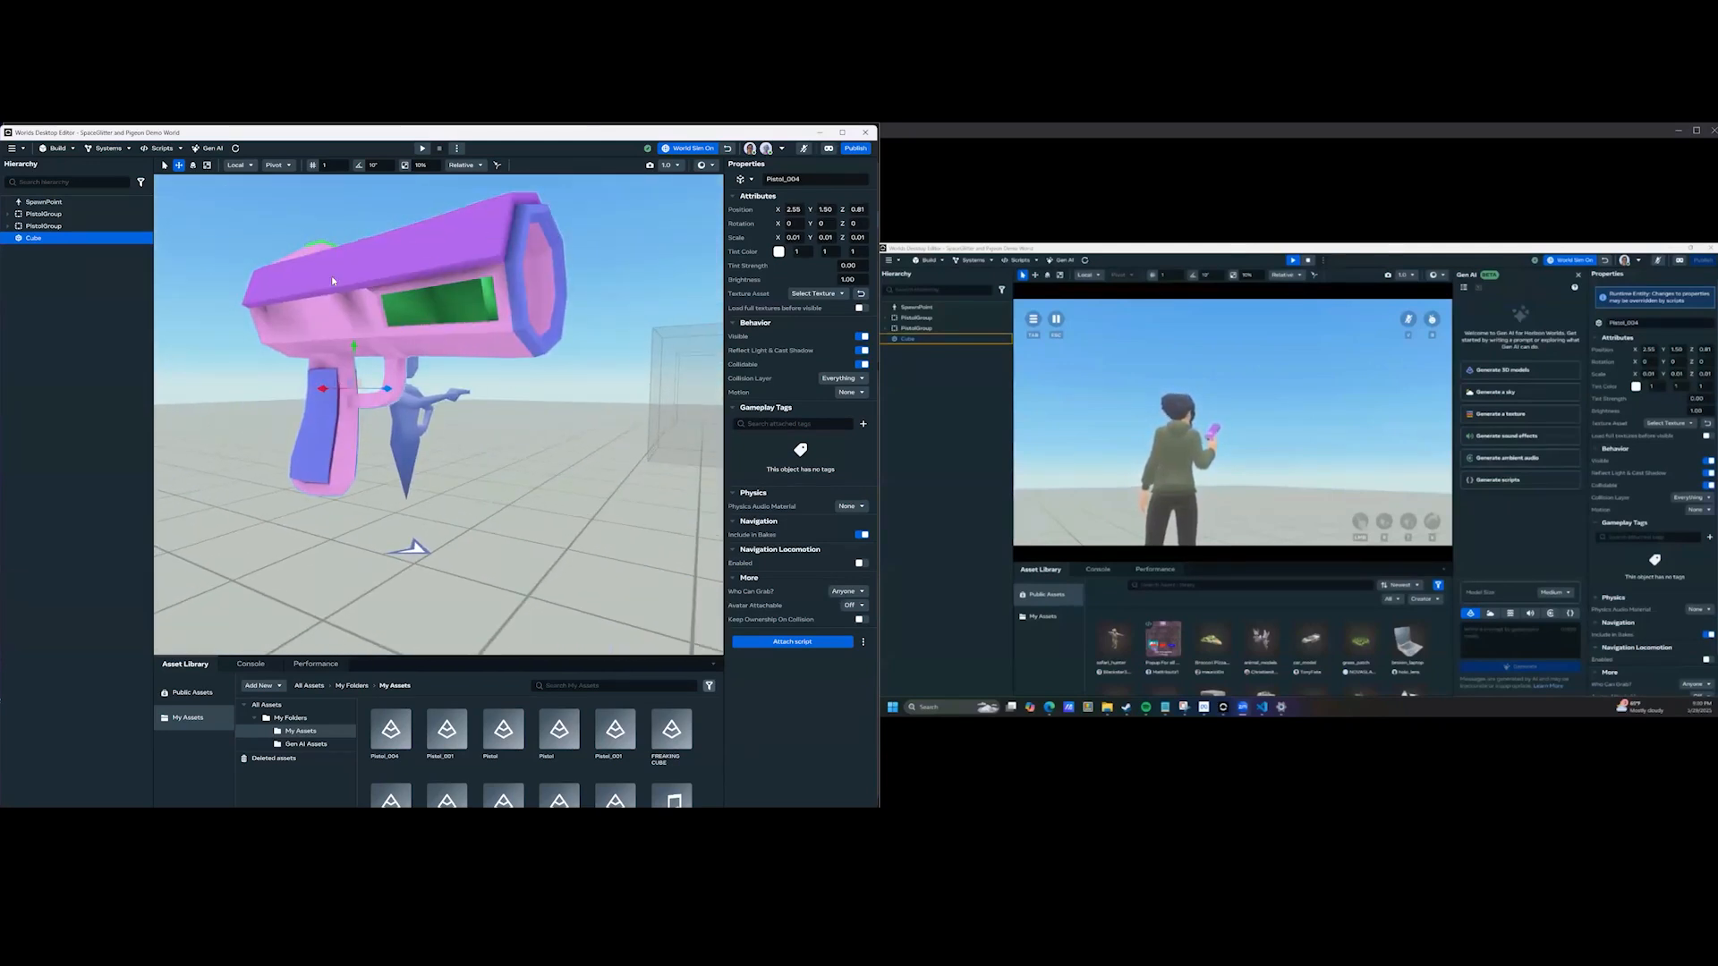
right_drag(414, 454, 431, 446)
mouse_move(338, 492)
right_down()
mouse_move(320, 484)
mouse_move(341, 479)
right_up()
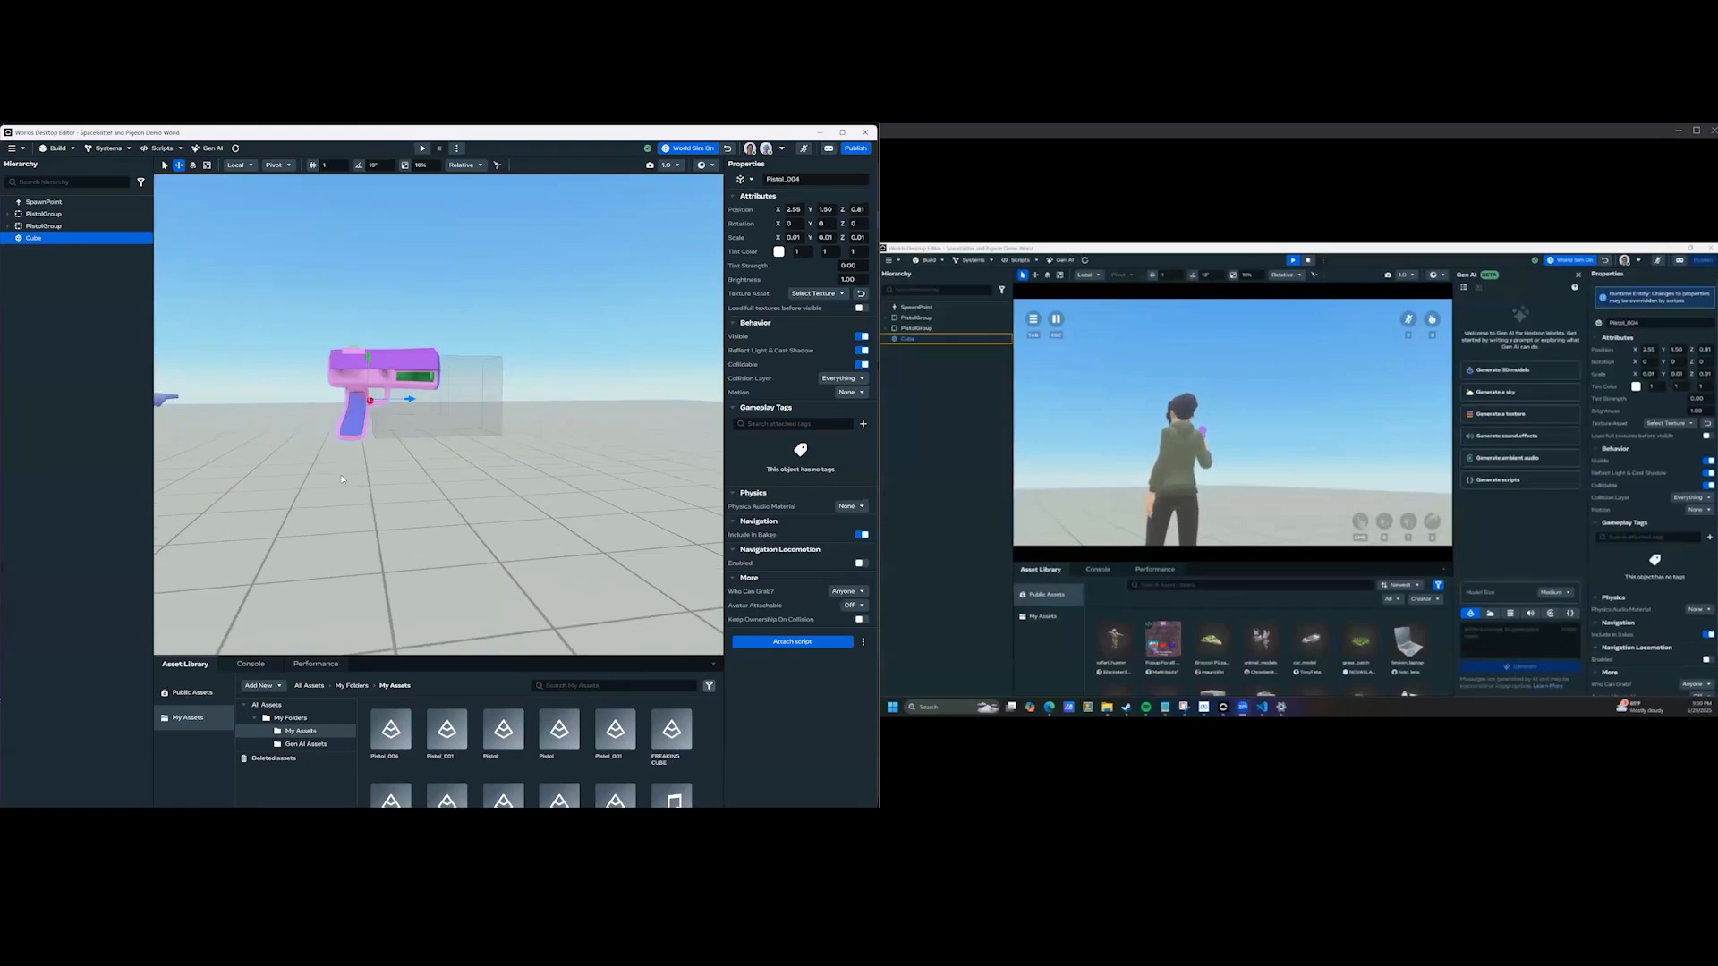
key(e)
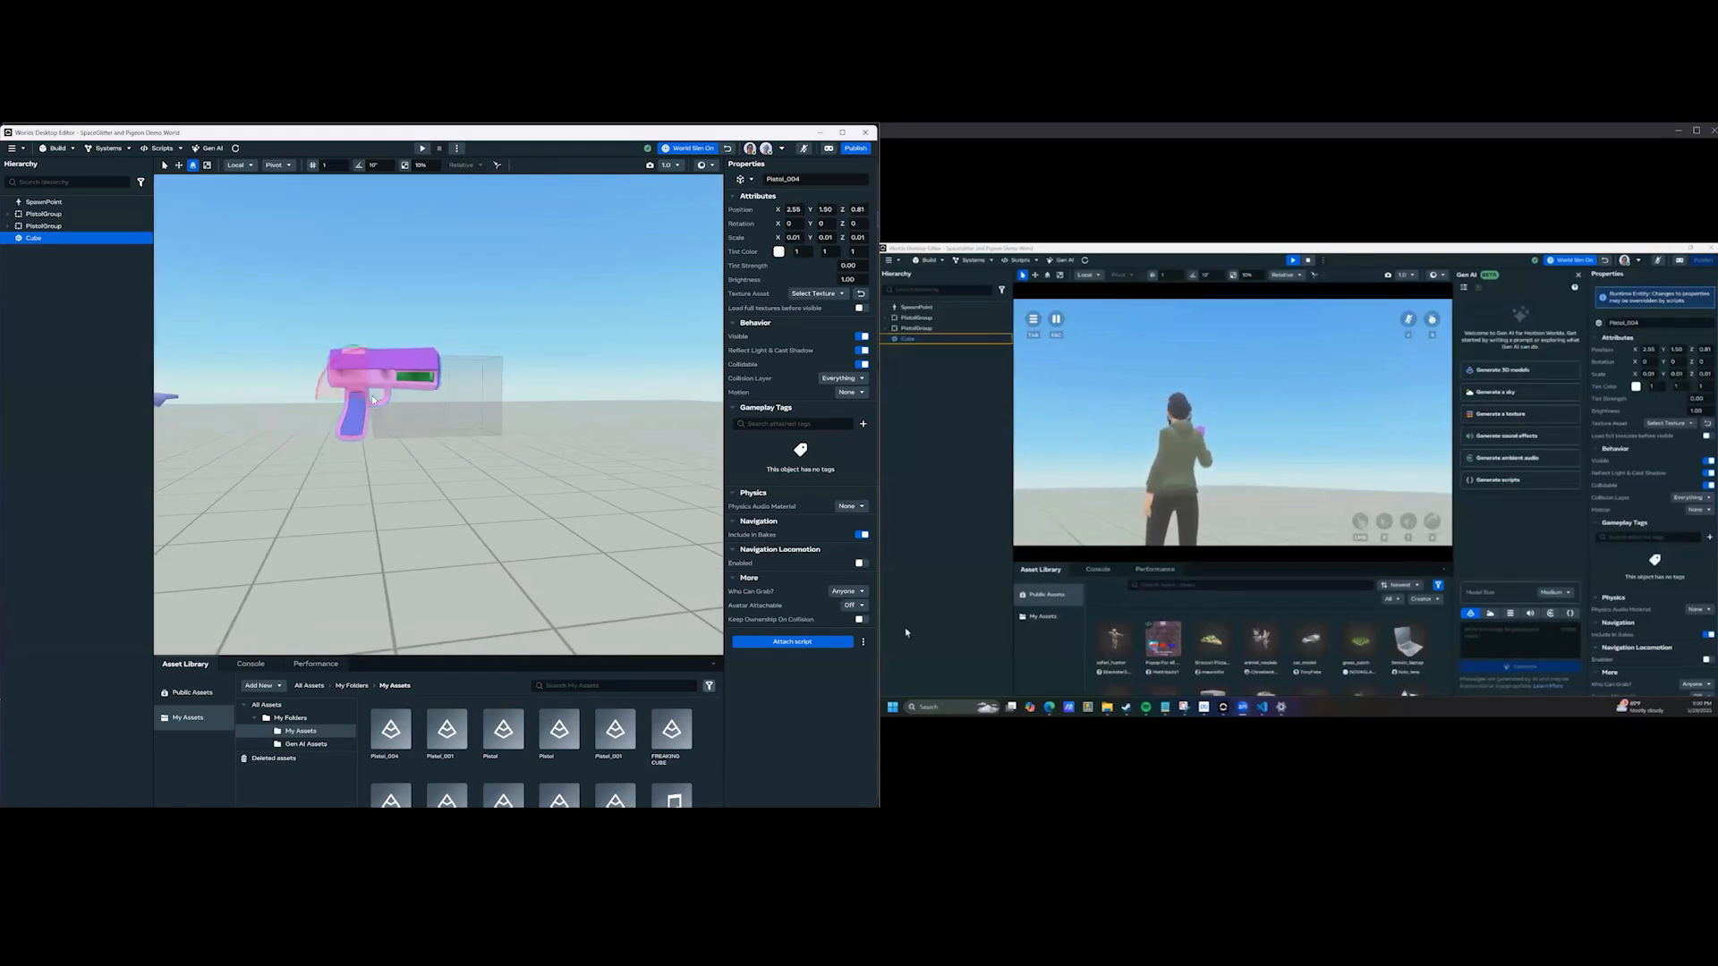
Test-rotate the Pistol_004 by about 44° on X around its pivot, undo the rotation and deselect the pistol.
drag(357, 351, 331, 395)
key(ctrl+z)
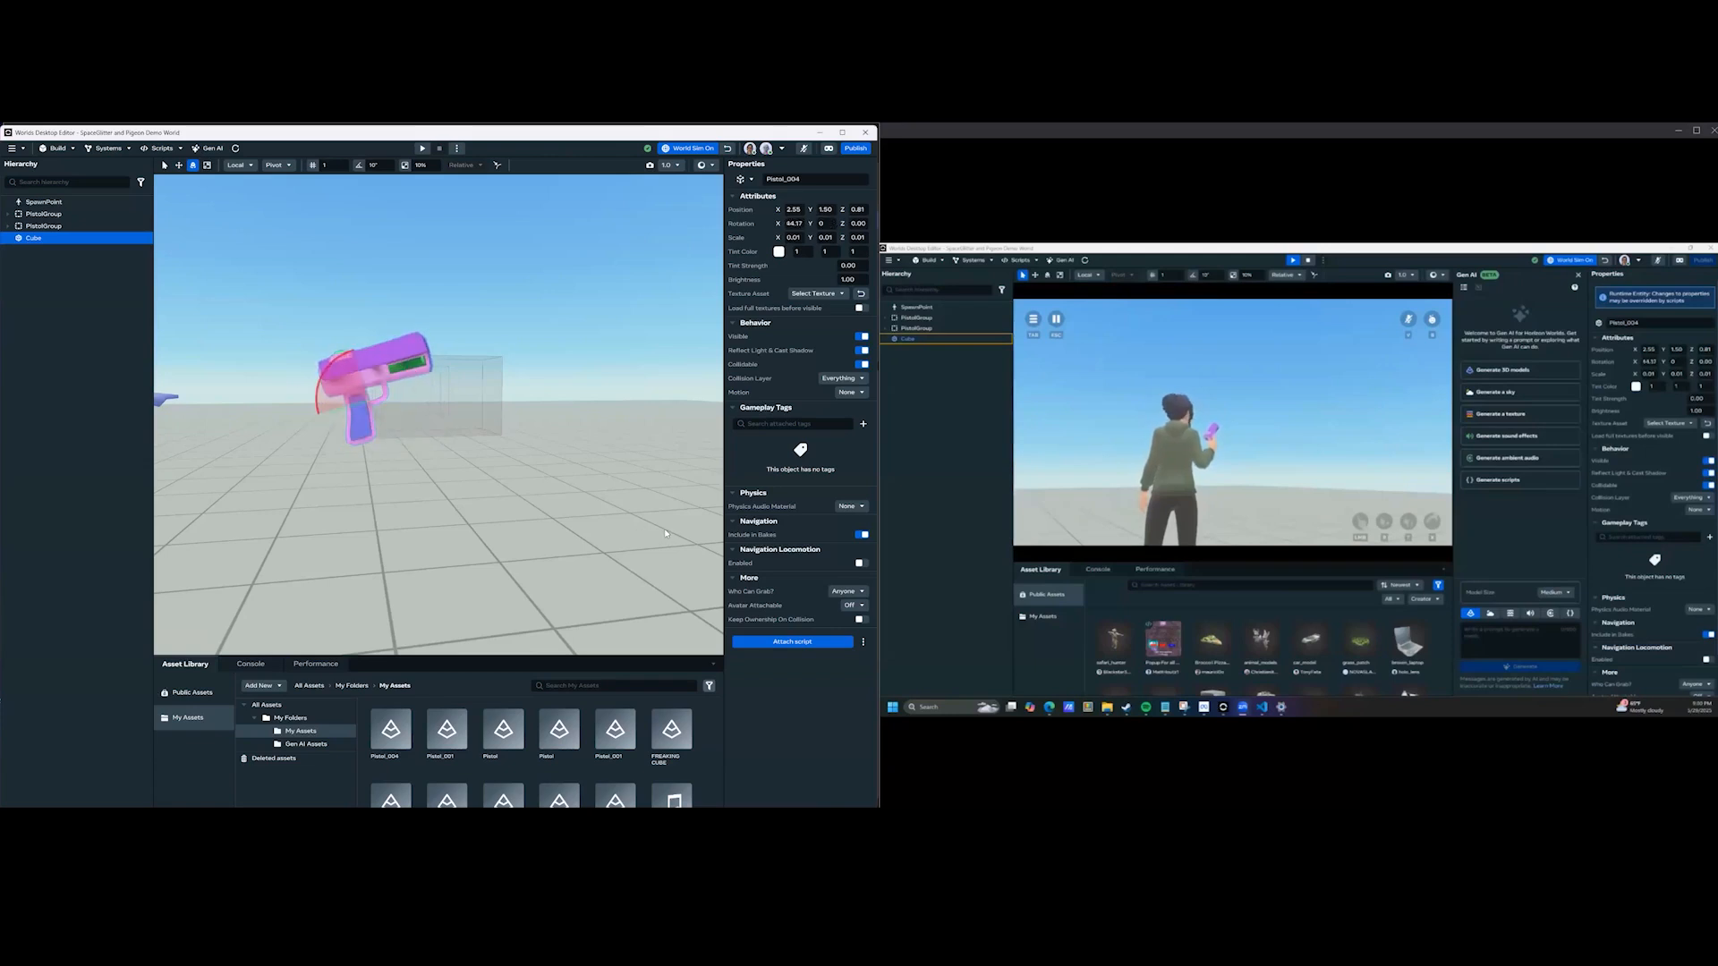
key(ctrl+z)
click(635, 490)
scroll(522, 498, down, 4)
right_drag(519, 494, 497, 469)
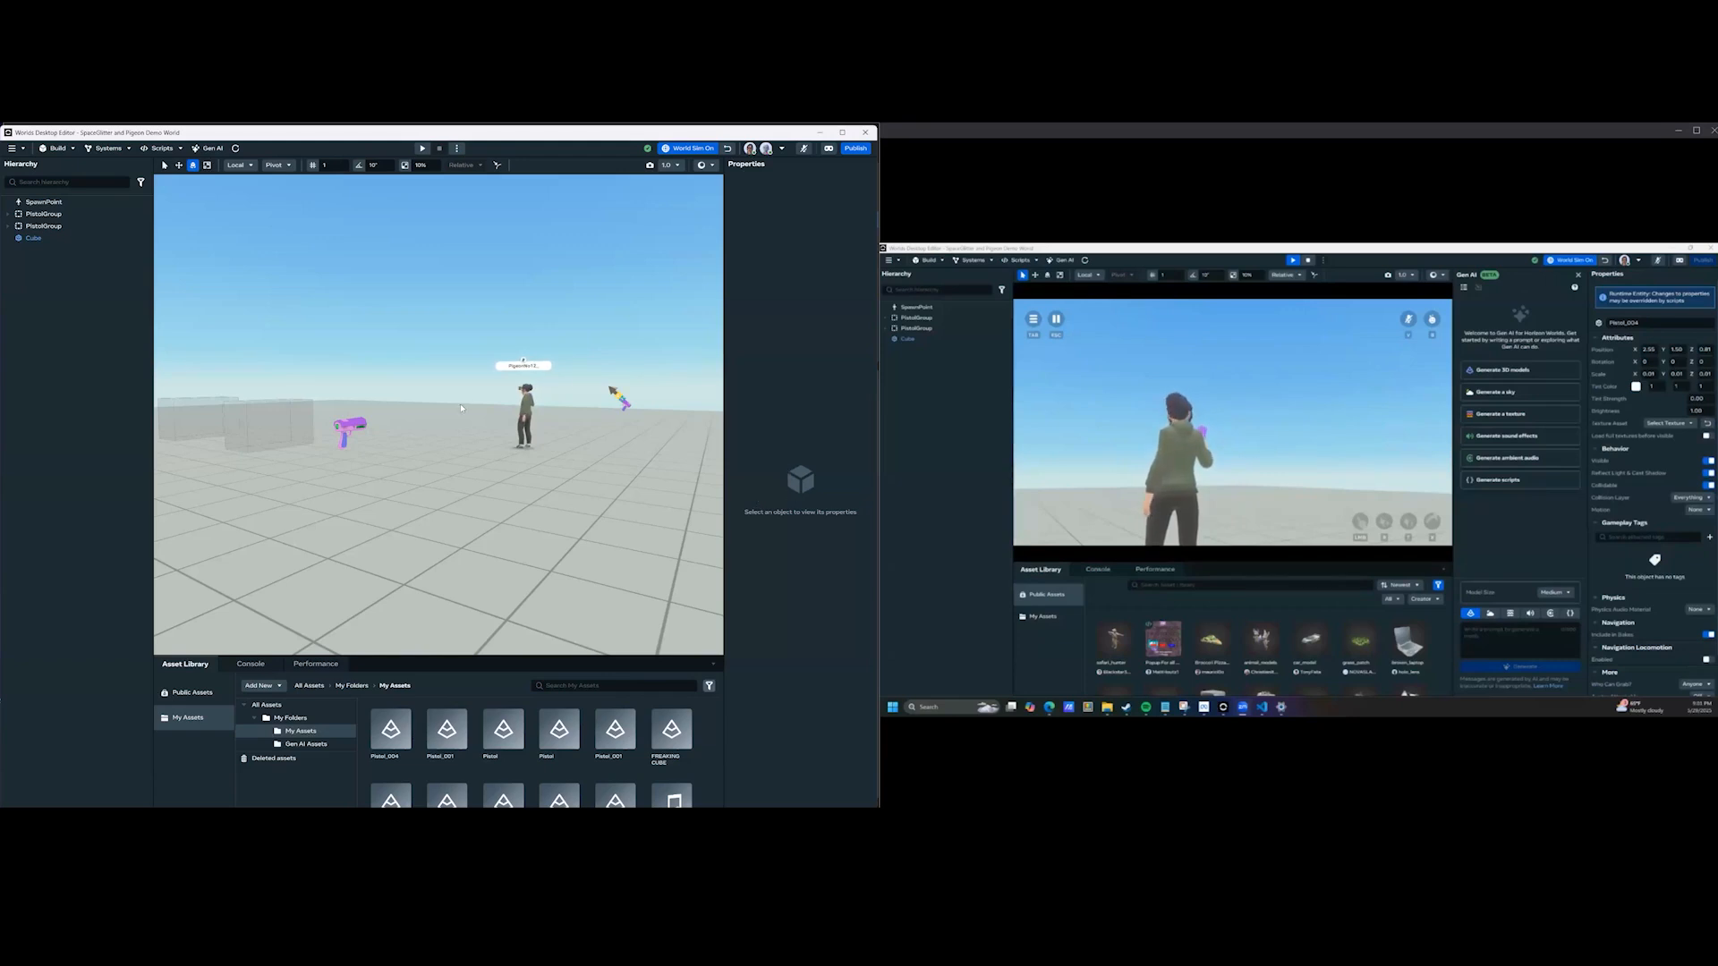
key(a)
key(w)
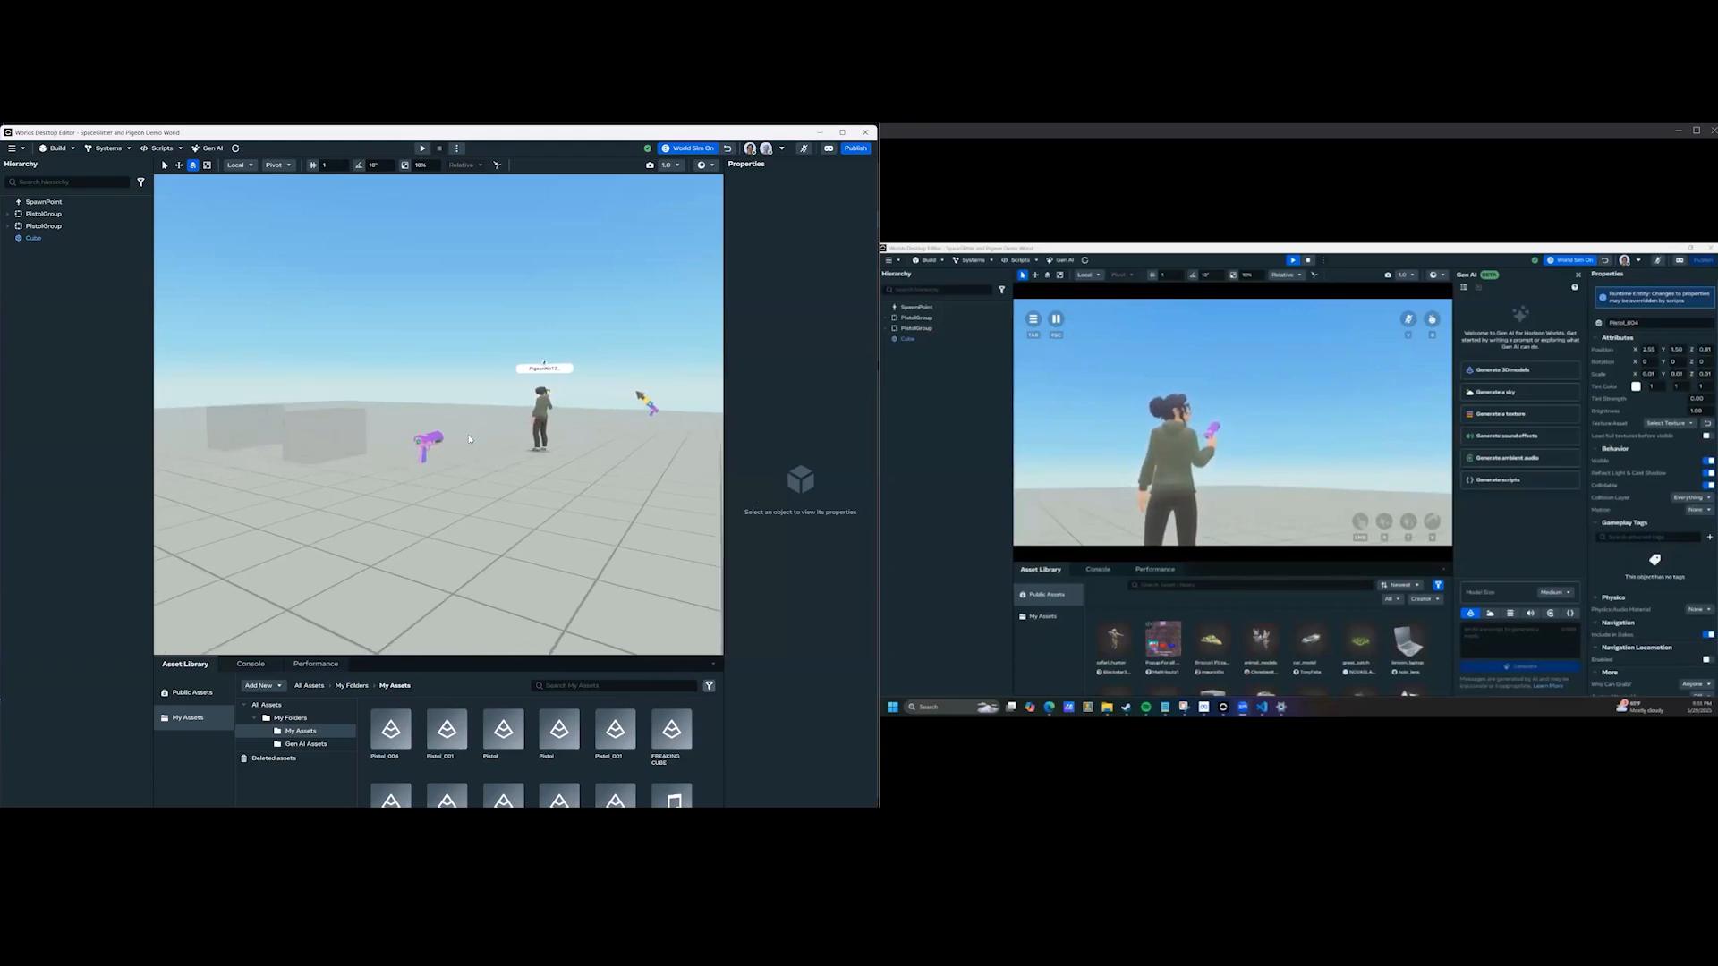
key(w)
key(s)
mouse_move(469, 439)
right_down()
mouse_move(491, 415)
mouse_move(439, 432)
mouse_move(469, 432)
right_up()
key(a)
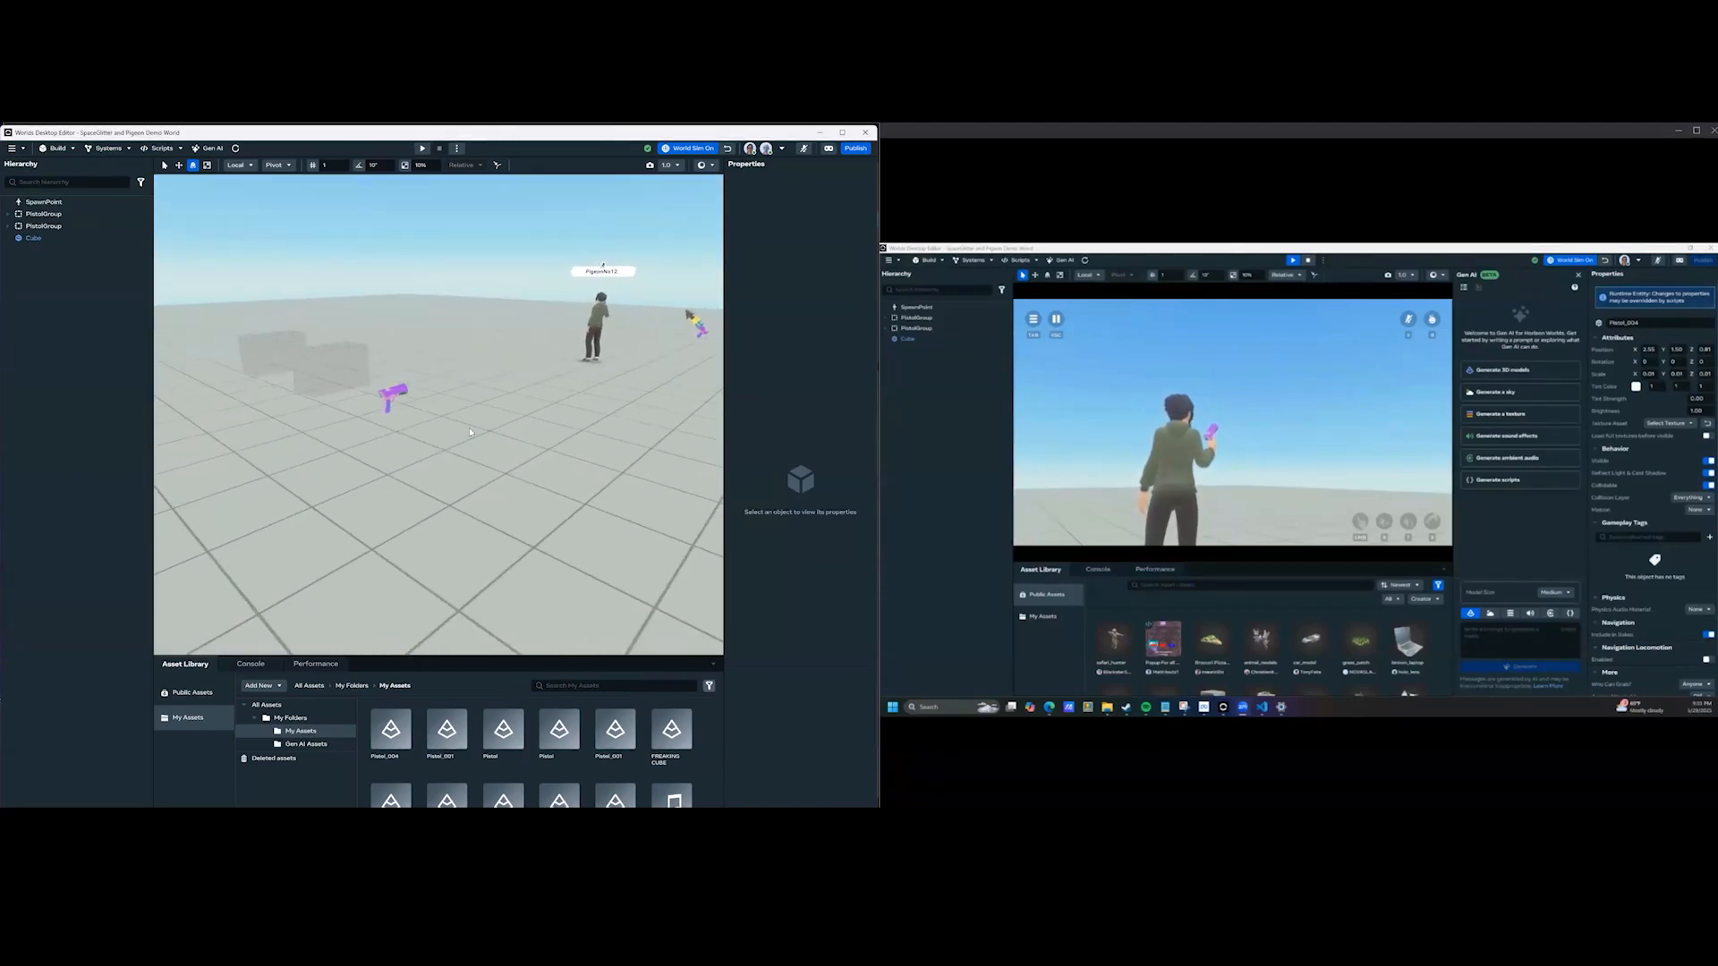
key(w)
key(a)
key(w)
key(s)
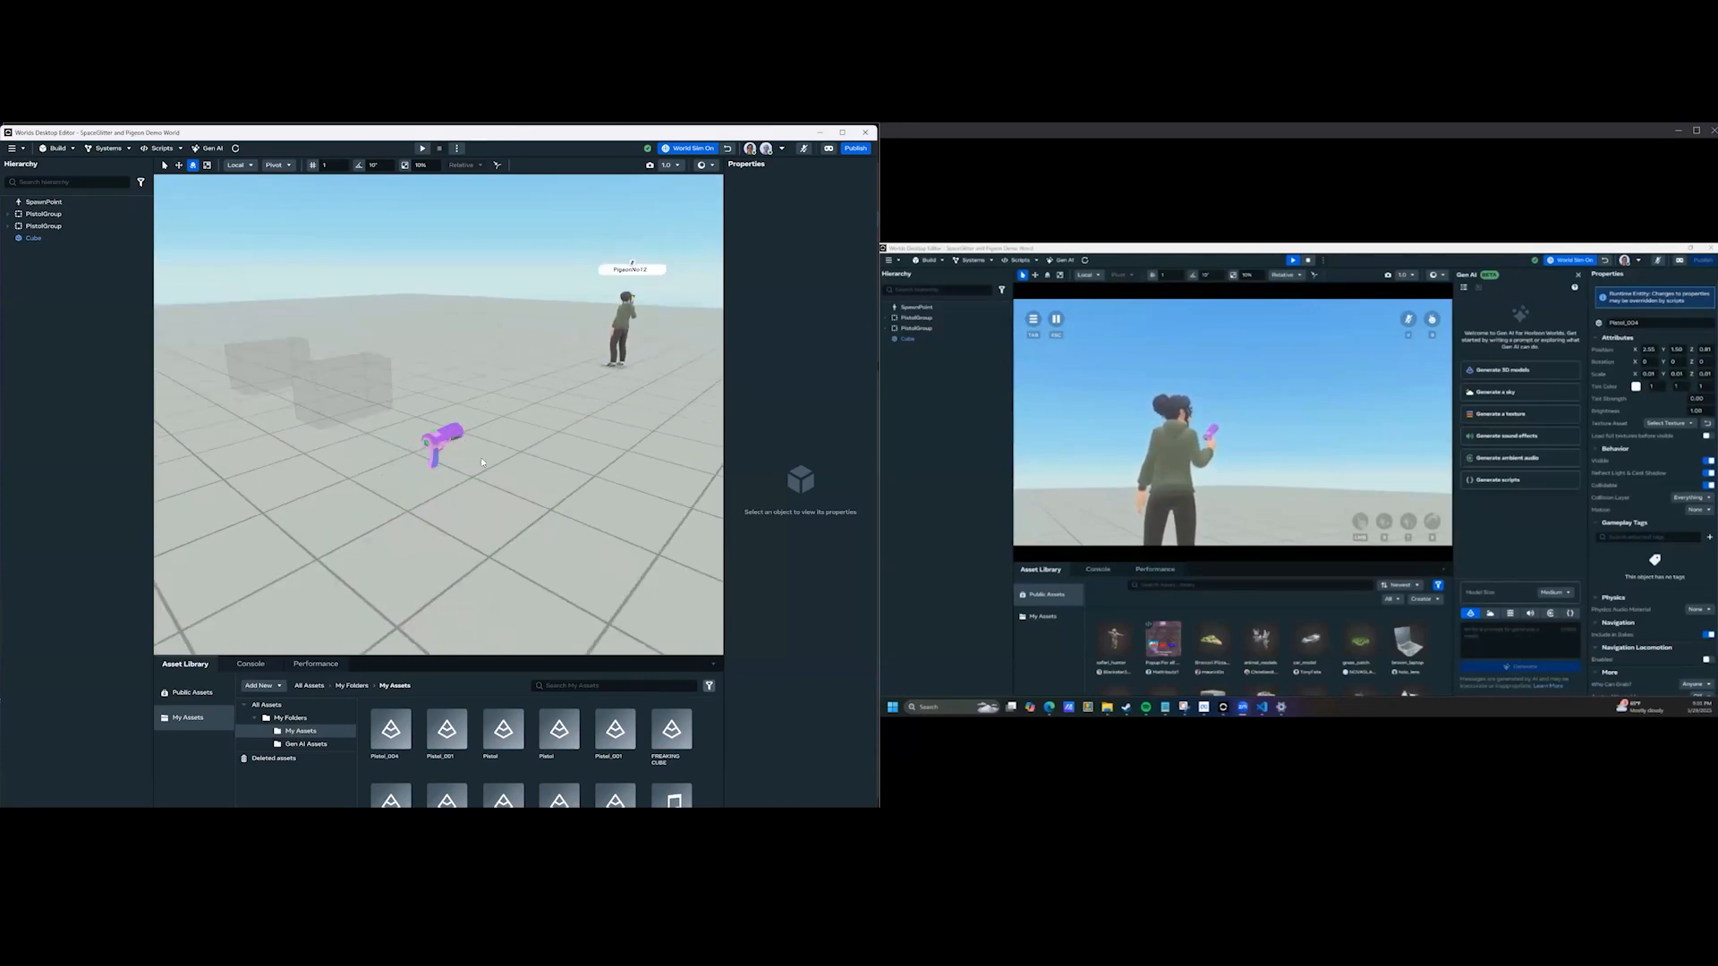
right_drag(449, 463, 496, 458)
key(a)
key(s)
scroll(527, 465, down, 3)
scroll(528, 464, up, 5)
scroll(528, 464, down, 4)
scroll(528, 465, up, 2)
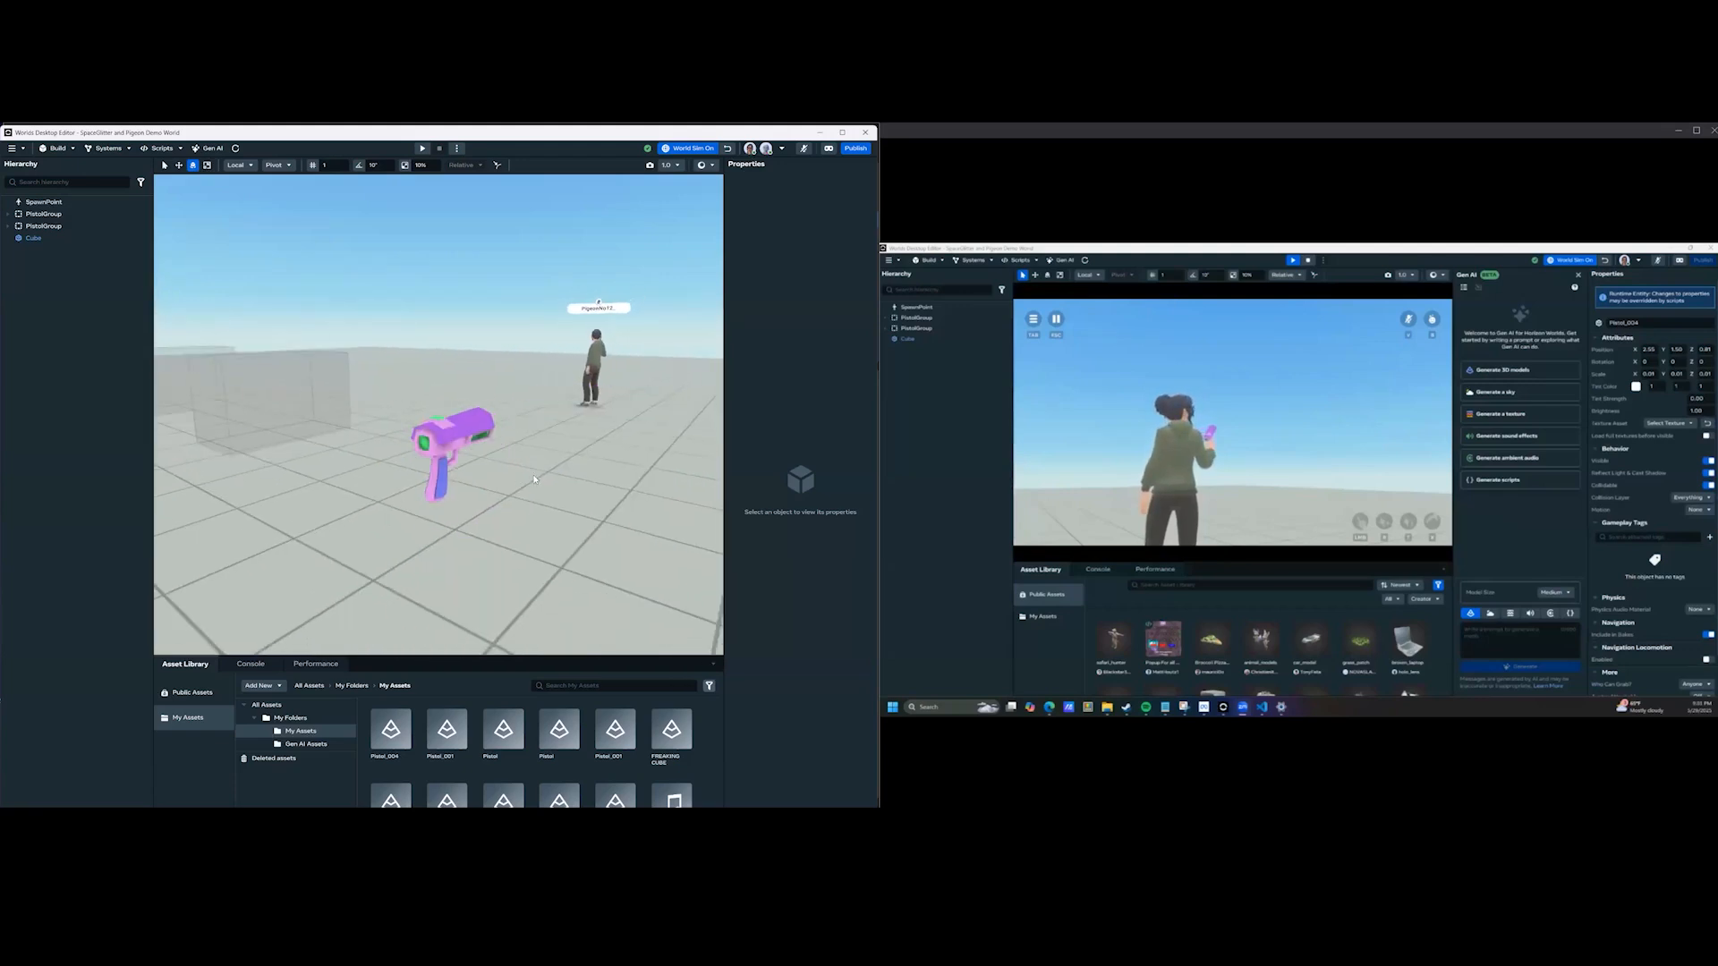
mouse_move(533, 479)
right_down()
mouse_move(529, 439)
mouse_move(540, 471)
mouse_move(520, 458)
right_up()
key(q)
key(s)
key(e)
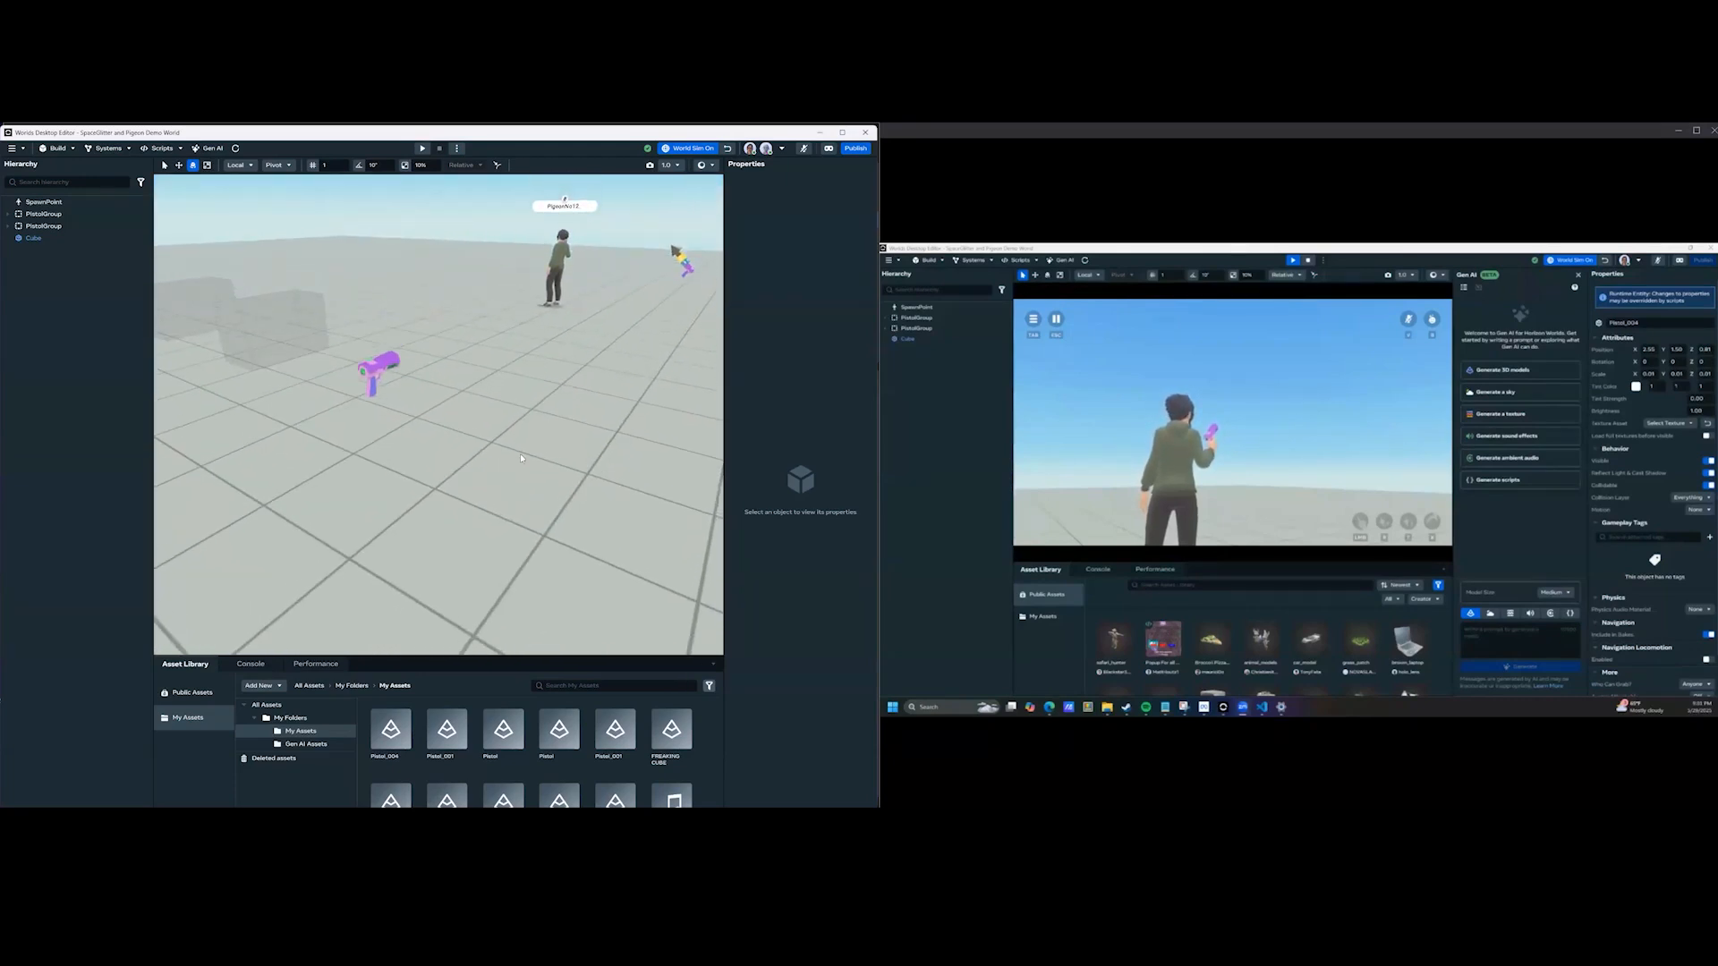
scroll(521, 458, up, 3)
scroll(521, 458, down, 4)
middle_drag(521, 458, 520, 467)
scroll(519, 463, up, 2)
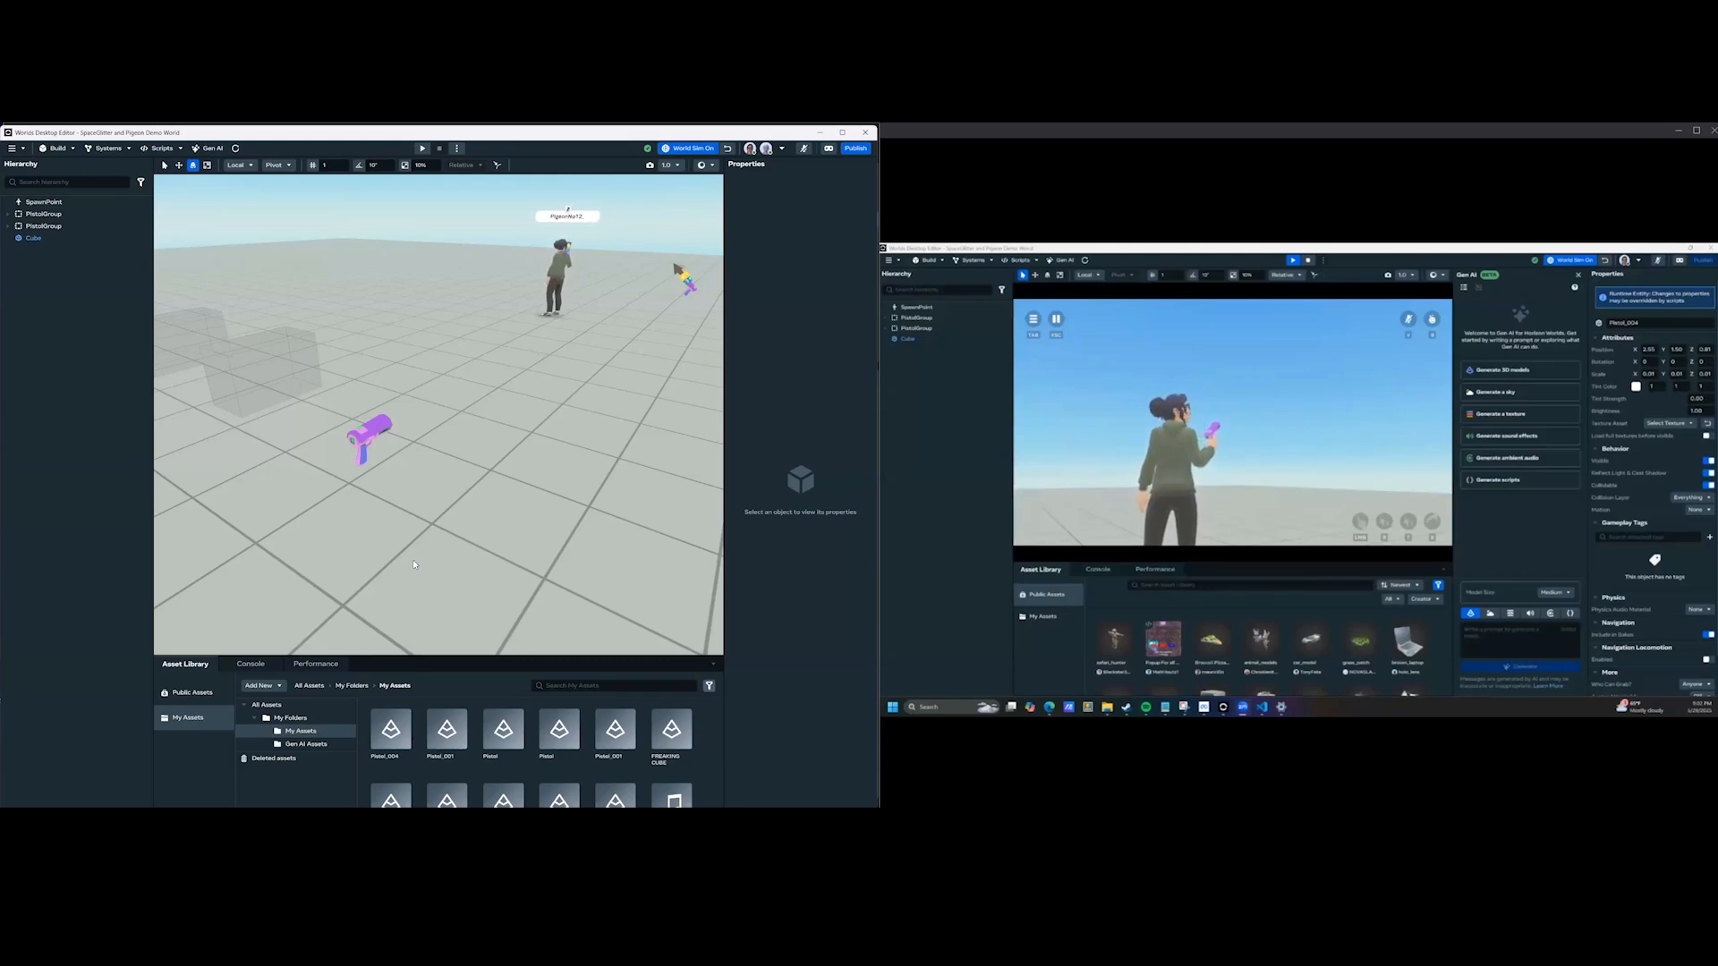
Start the world preview, pick up a floating pistol with the avatar and test-fire it several times.
right_click(542, 553)
click(573, 557)
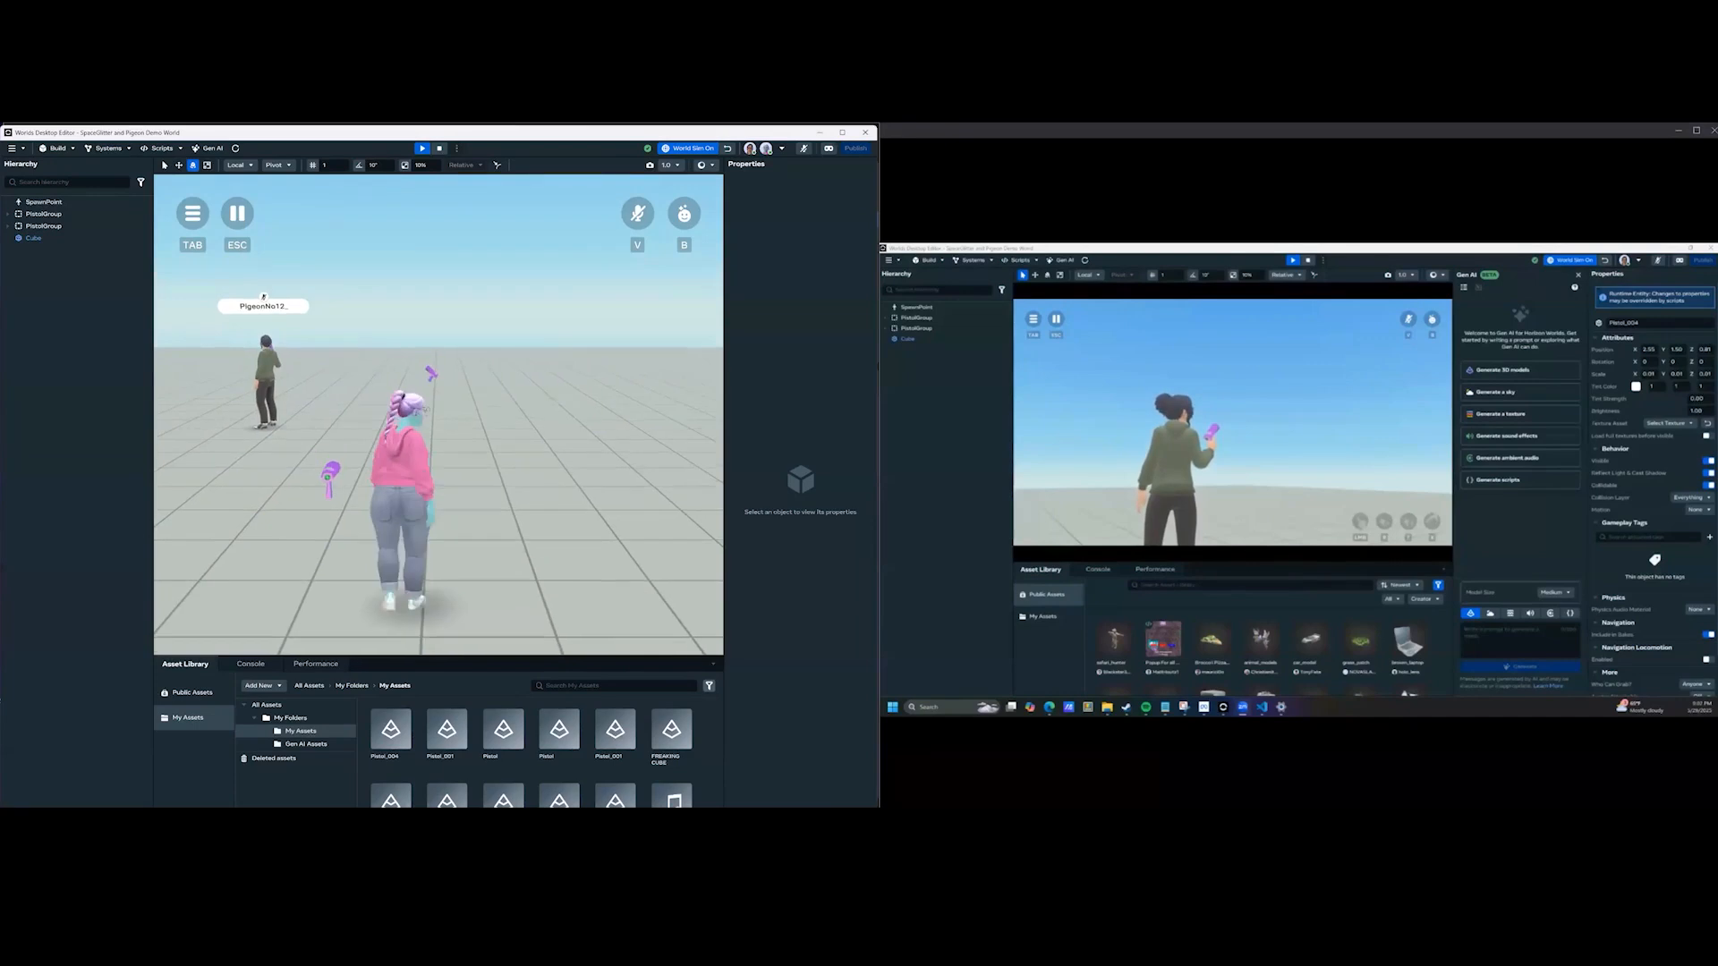
key(w)
key(e)
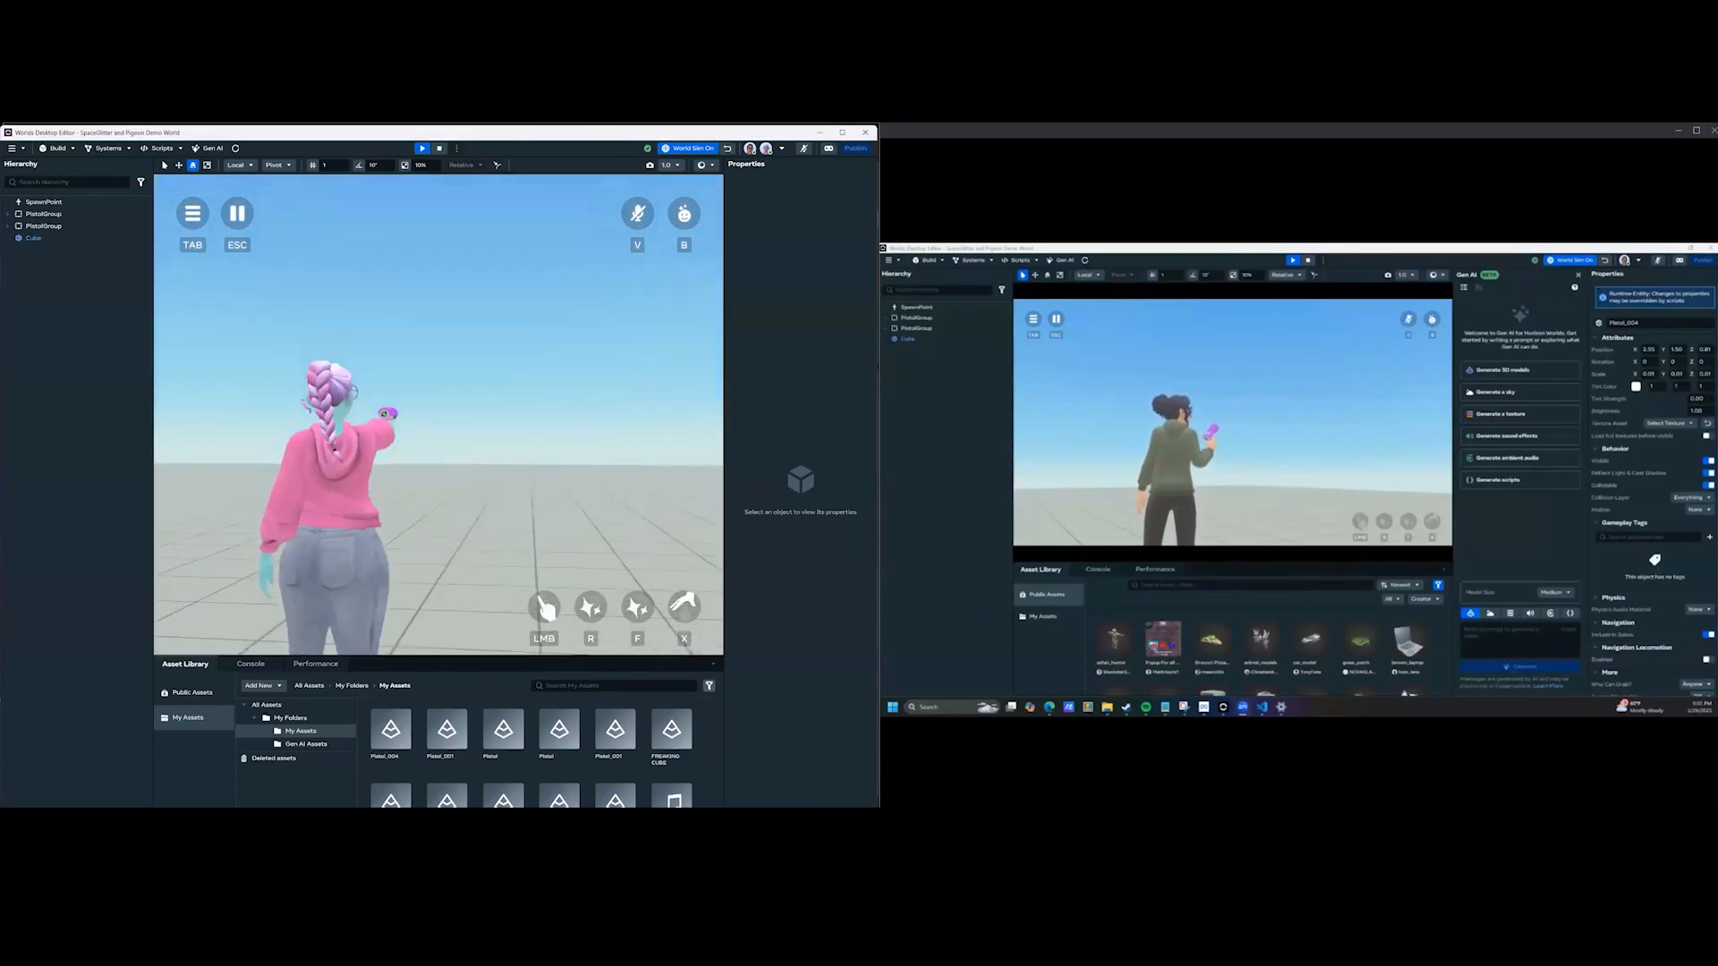
click(438, 414)
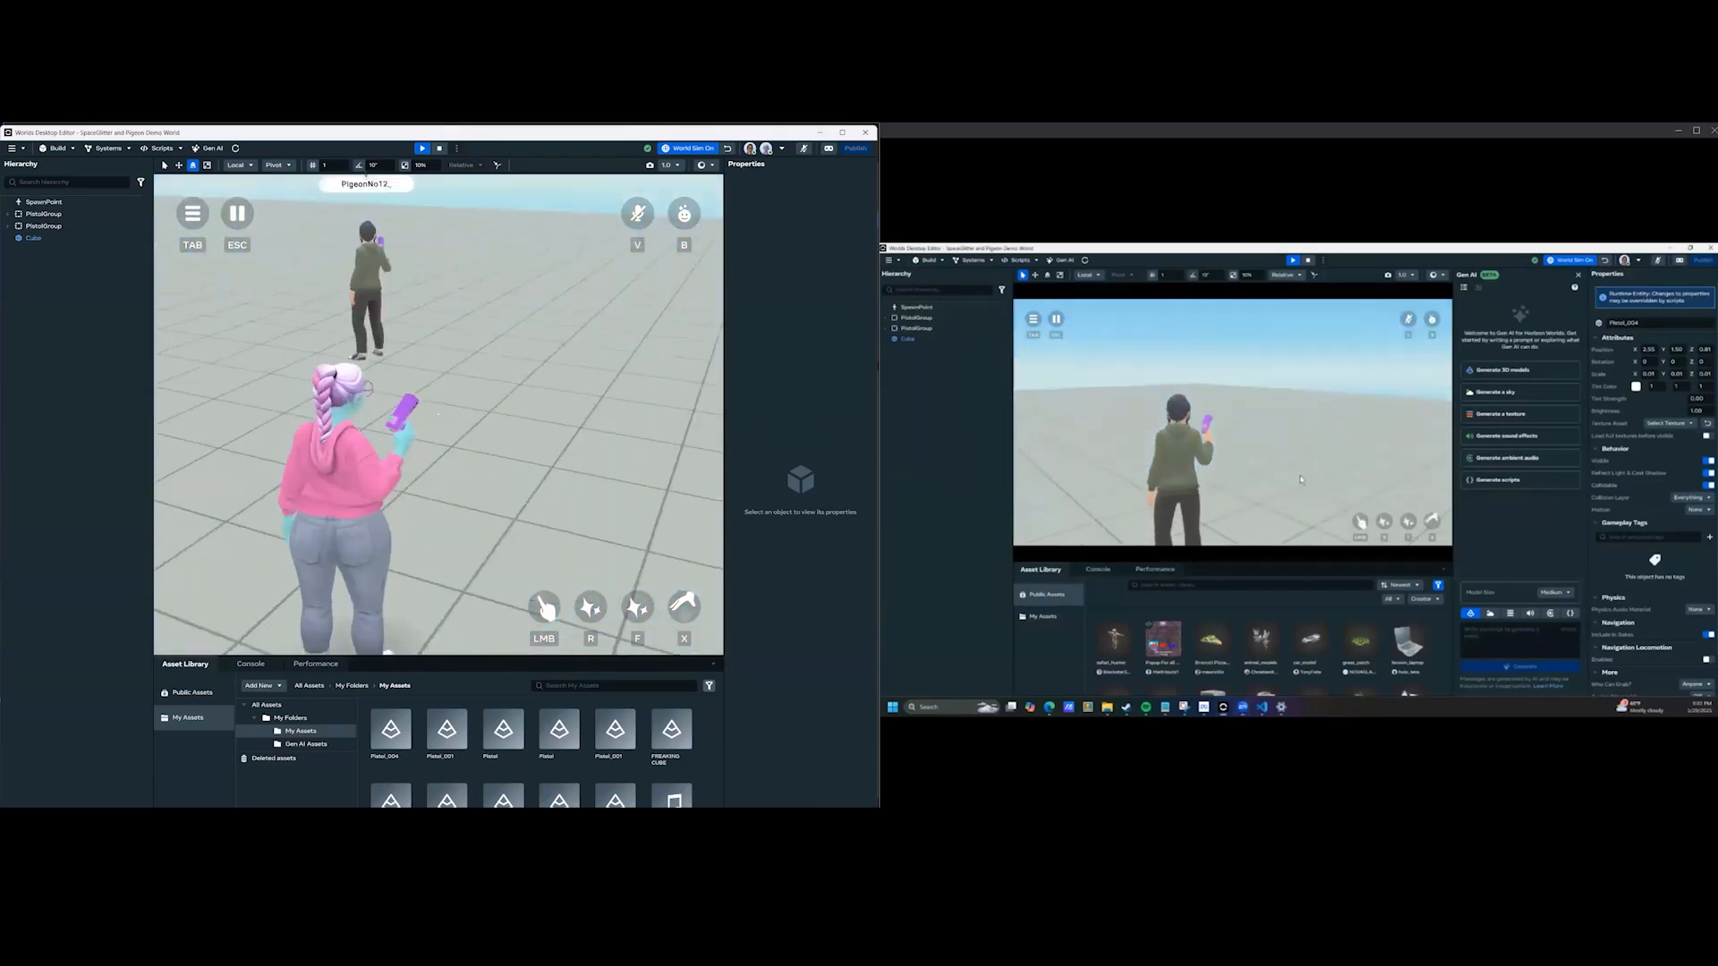
click(439, 414)
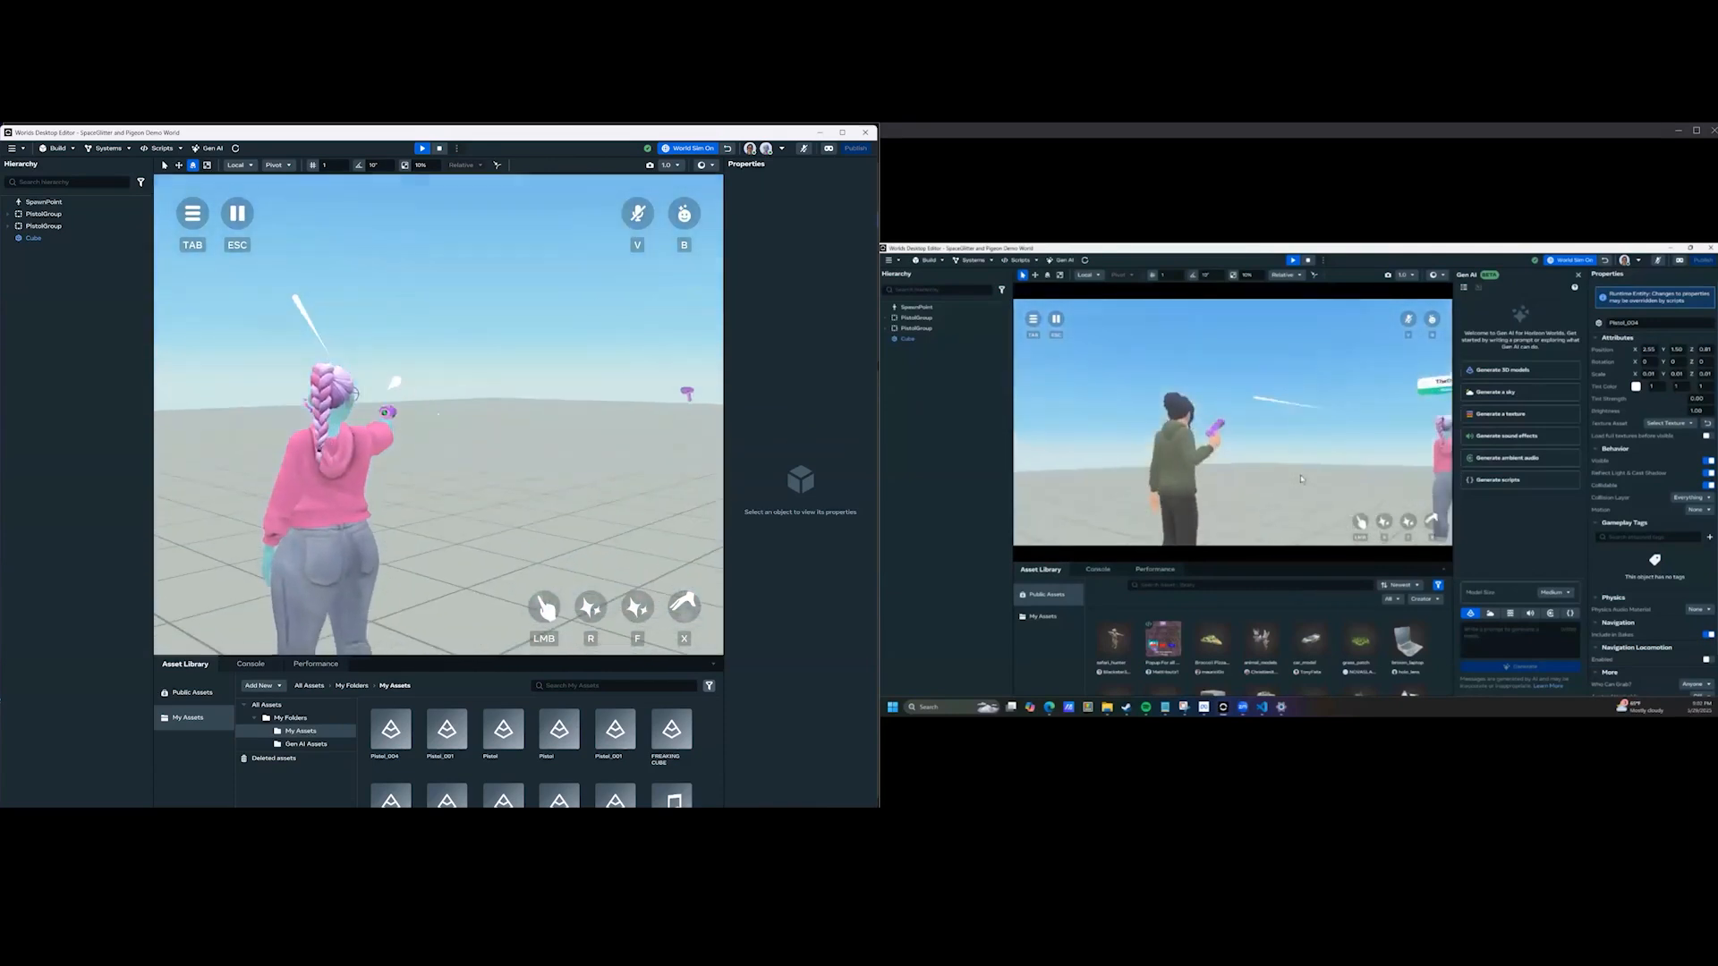
click(438, 414)
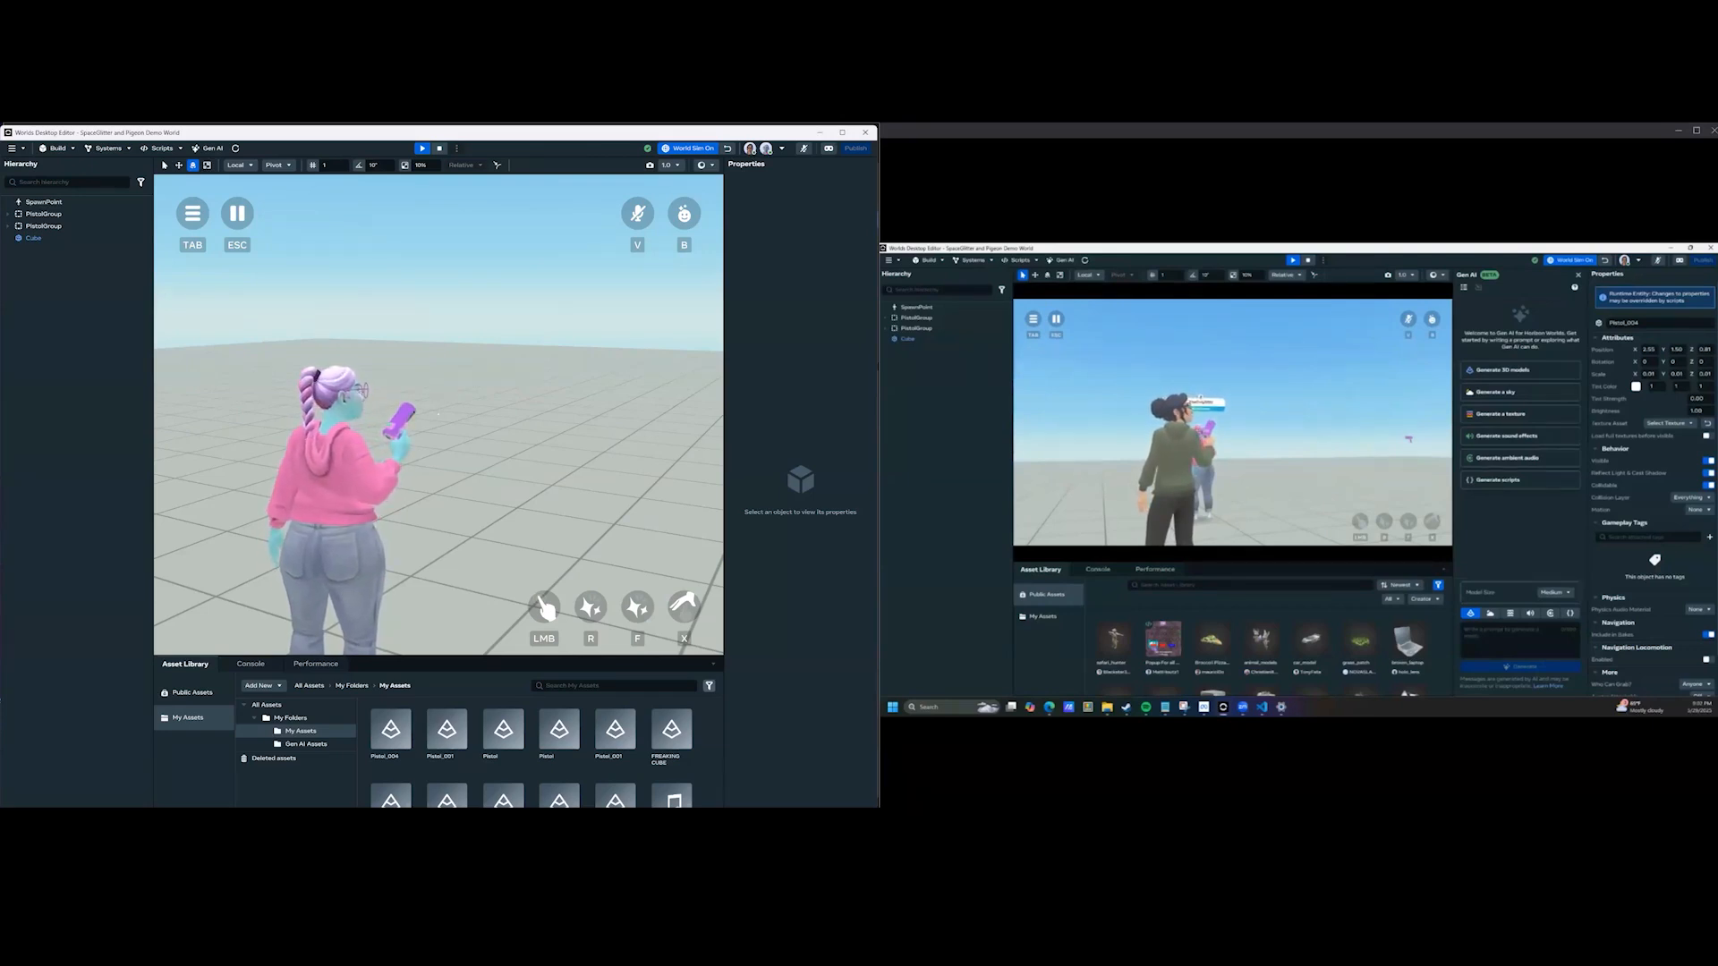
key(w)
key(w)
key(w)
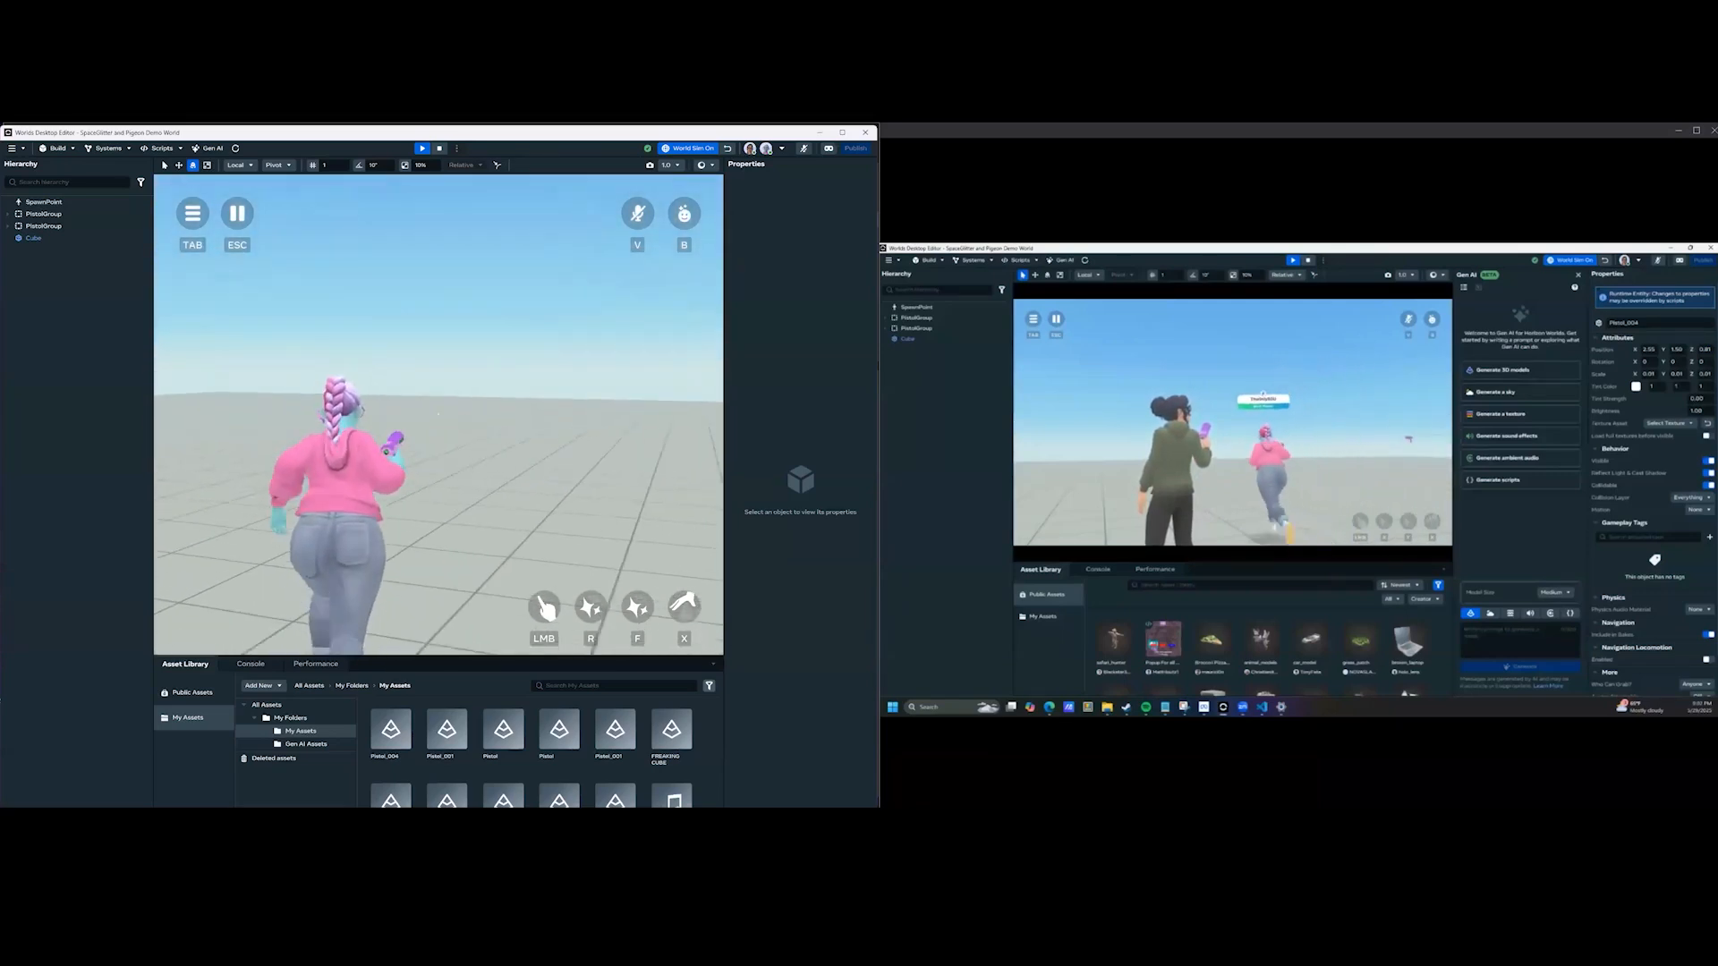
key(w)
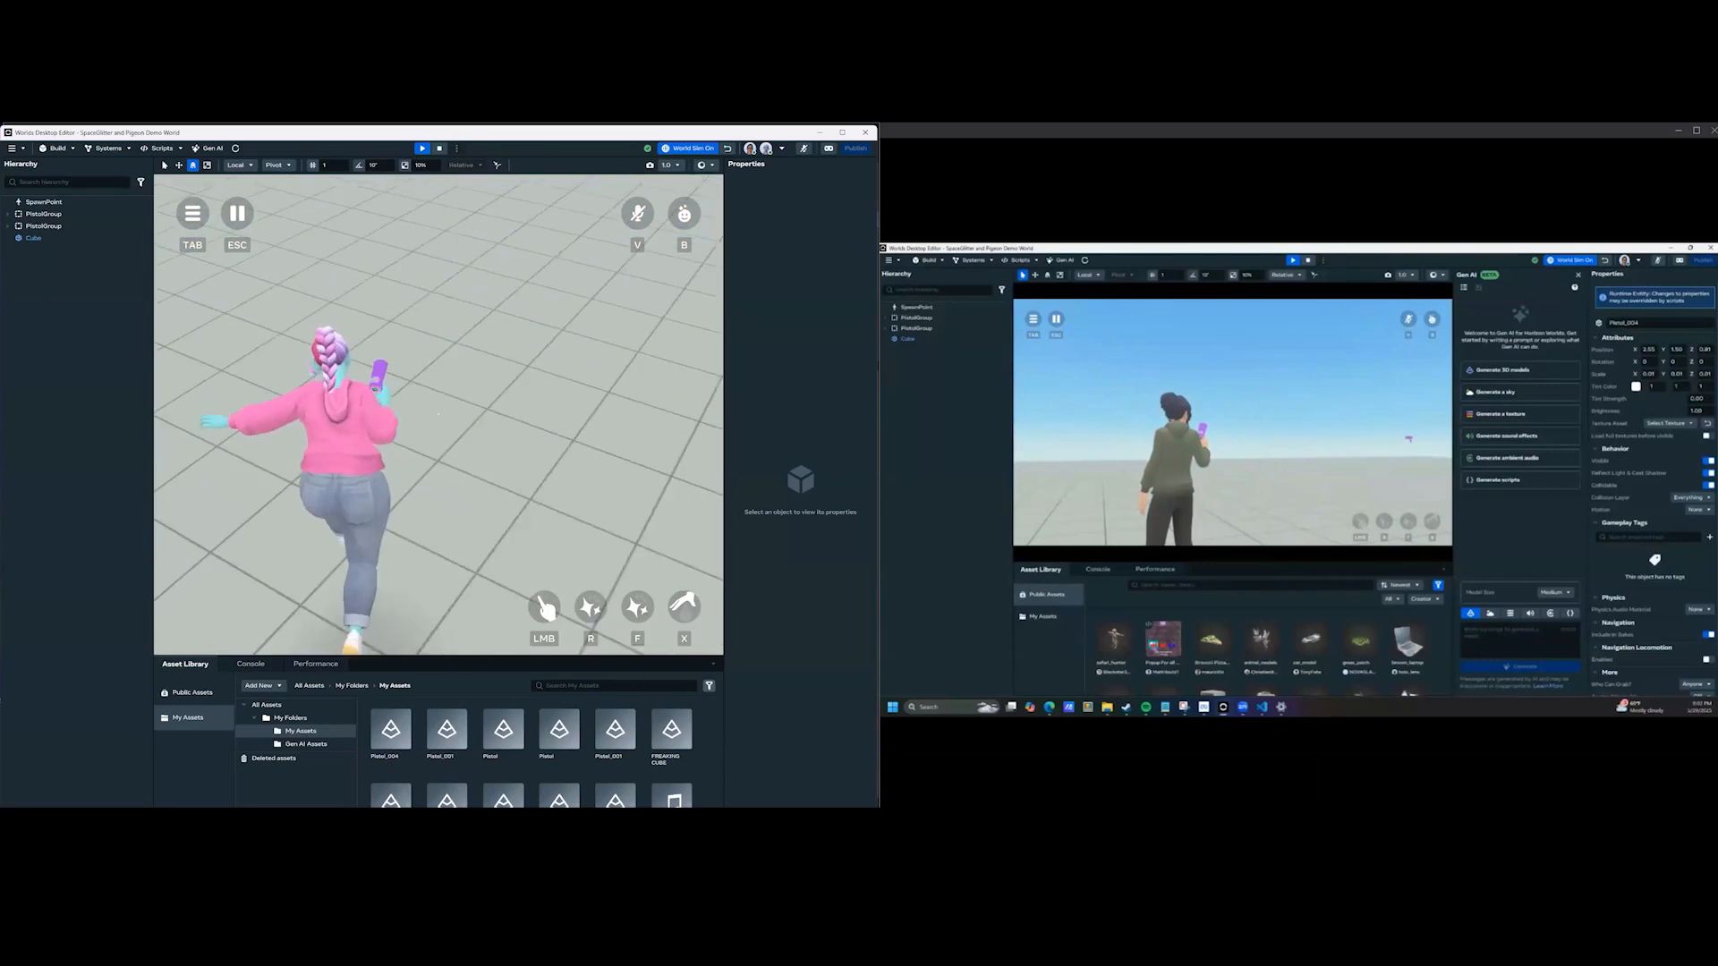
key(w)
key(w)
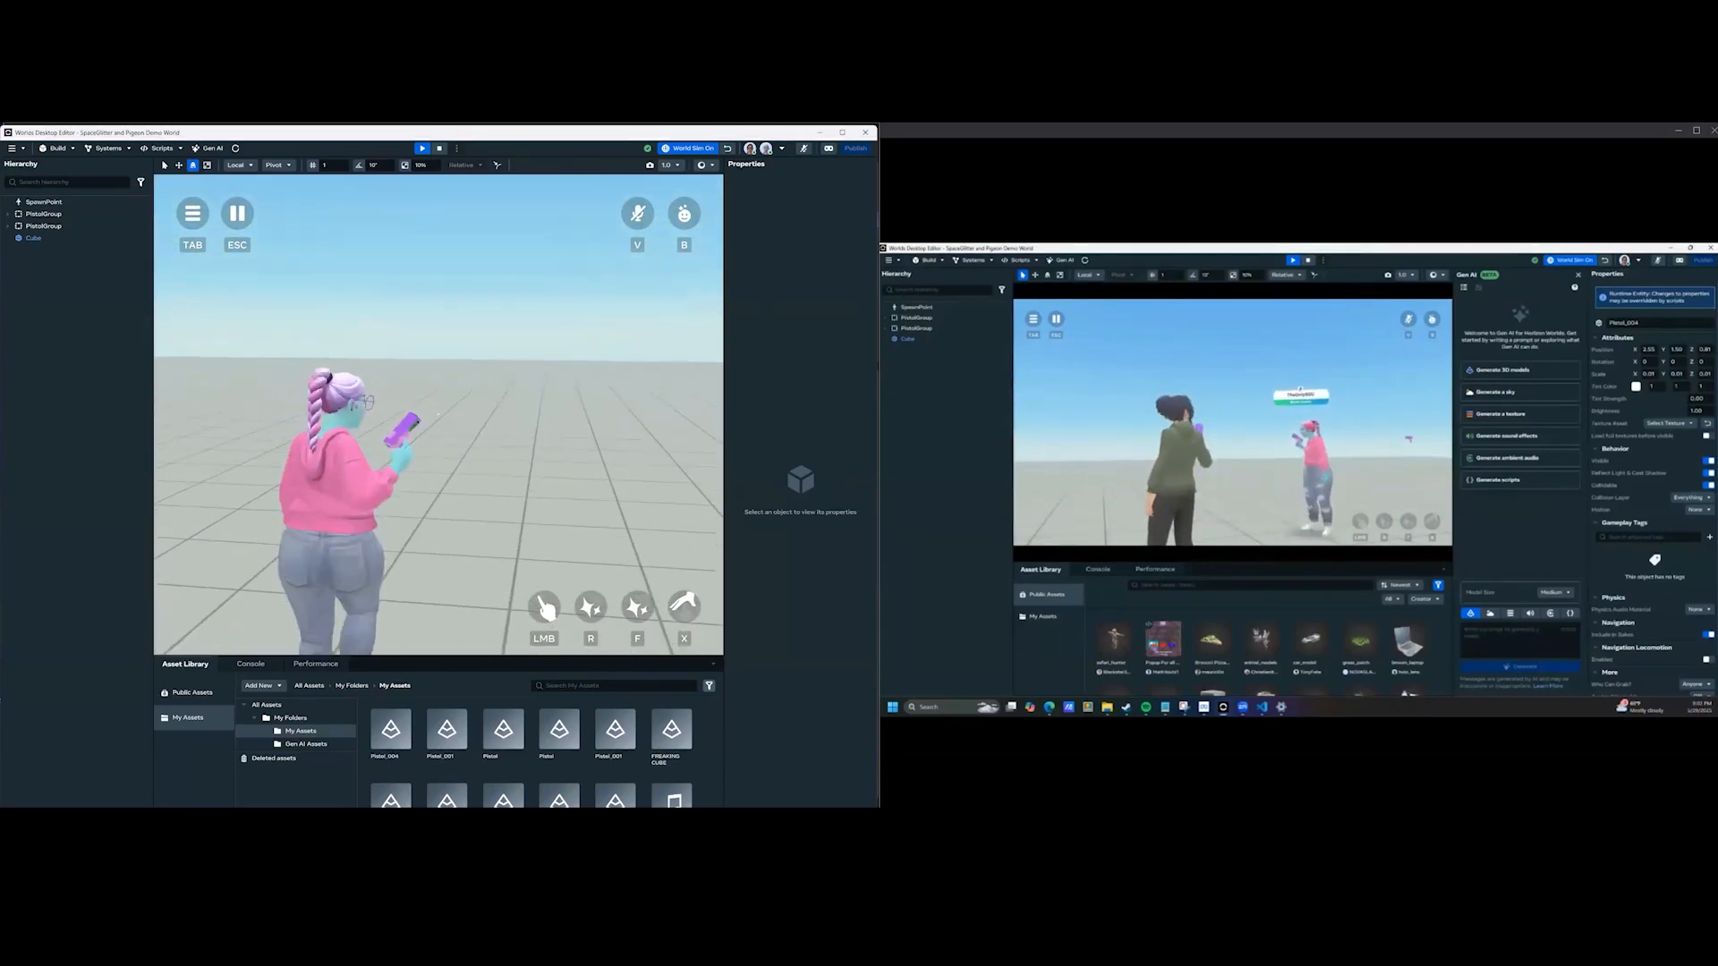
key(w)
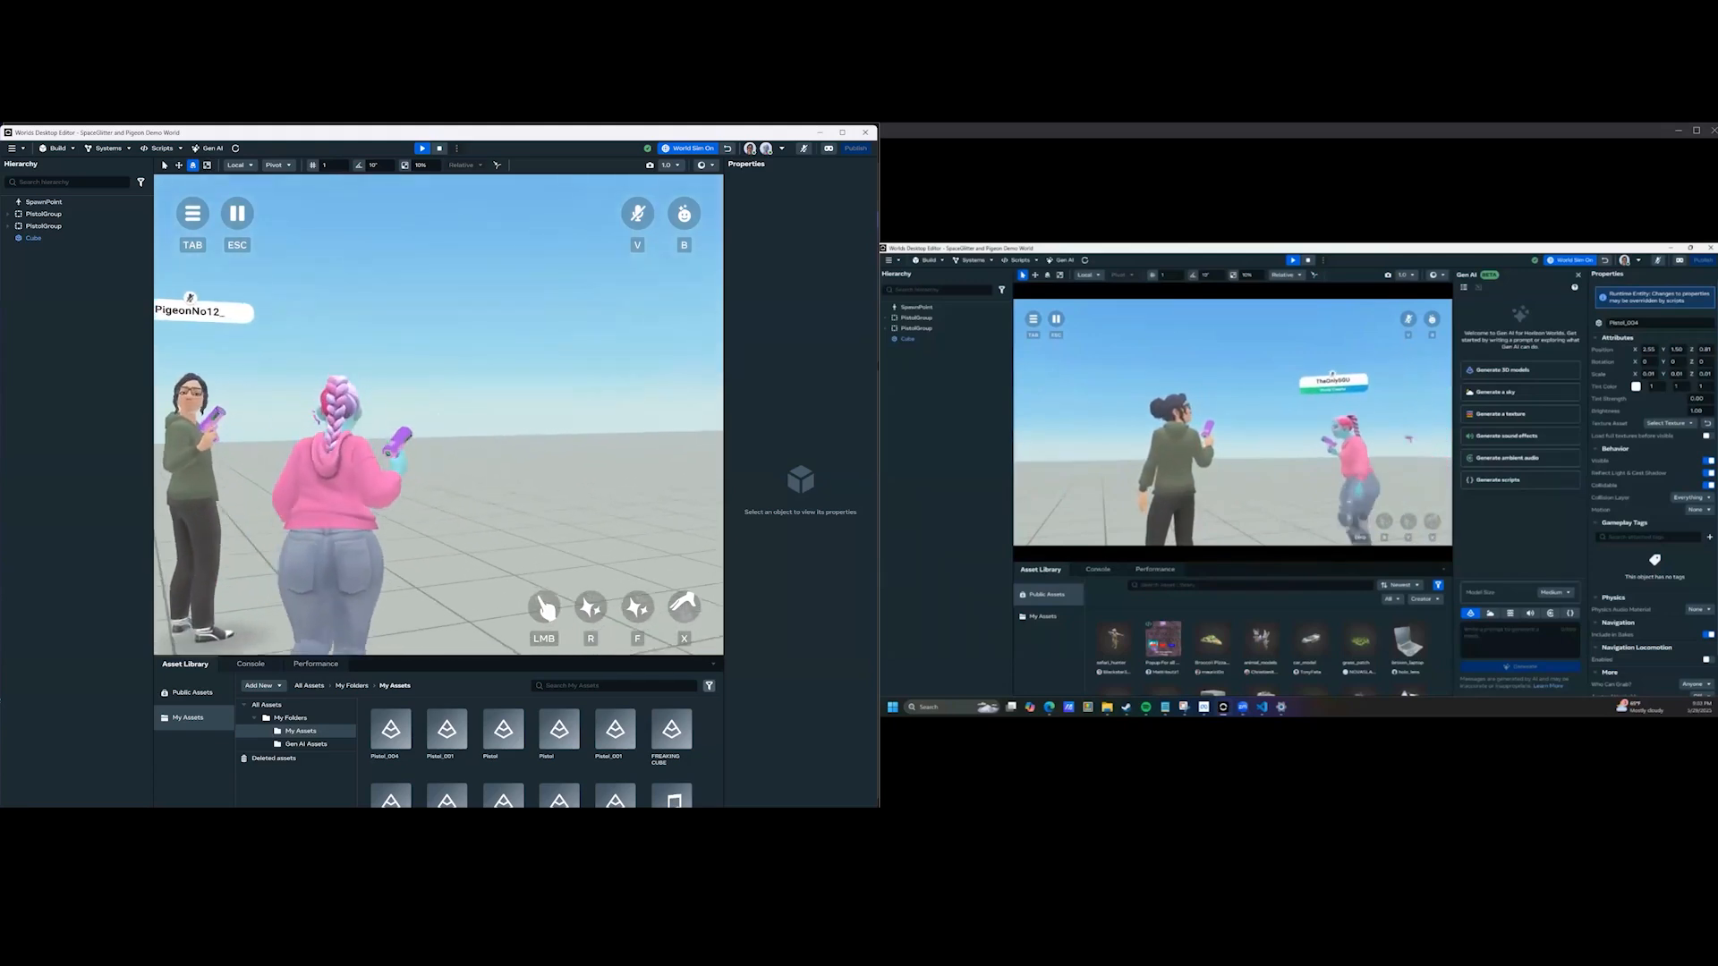
key(w)
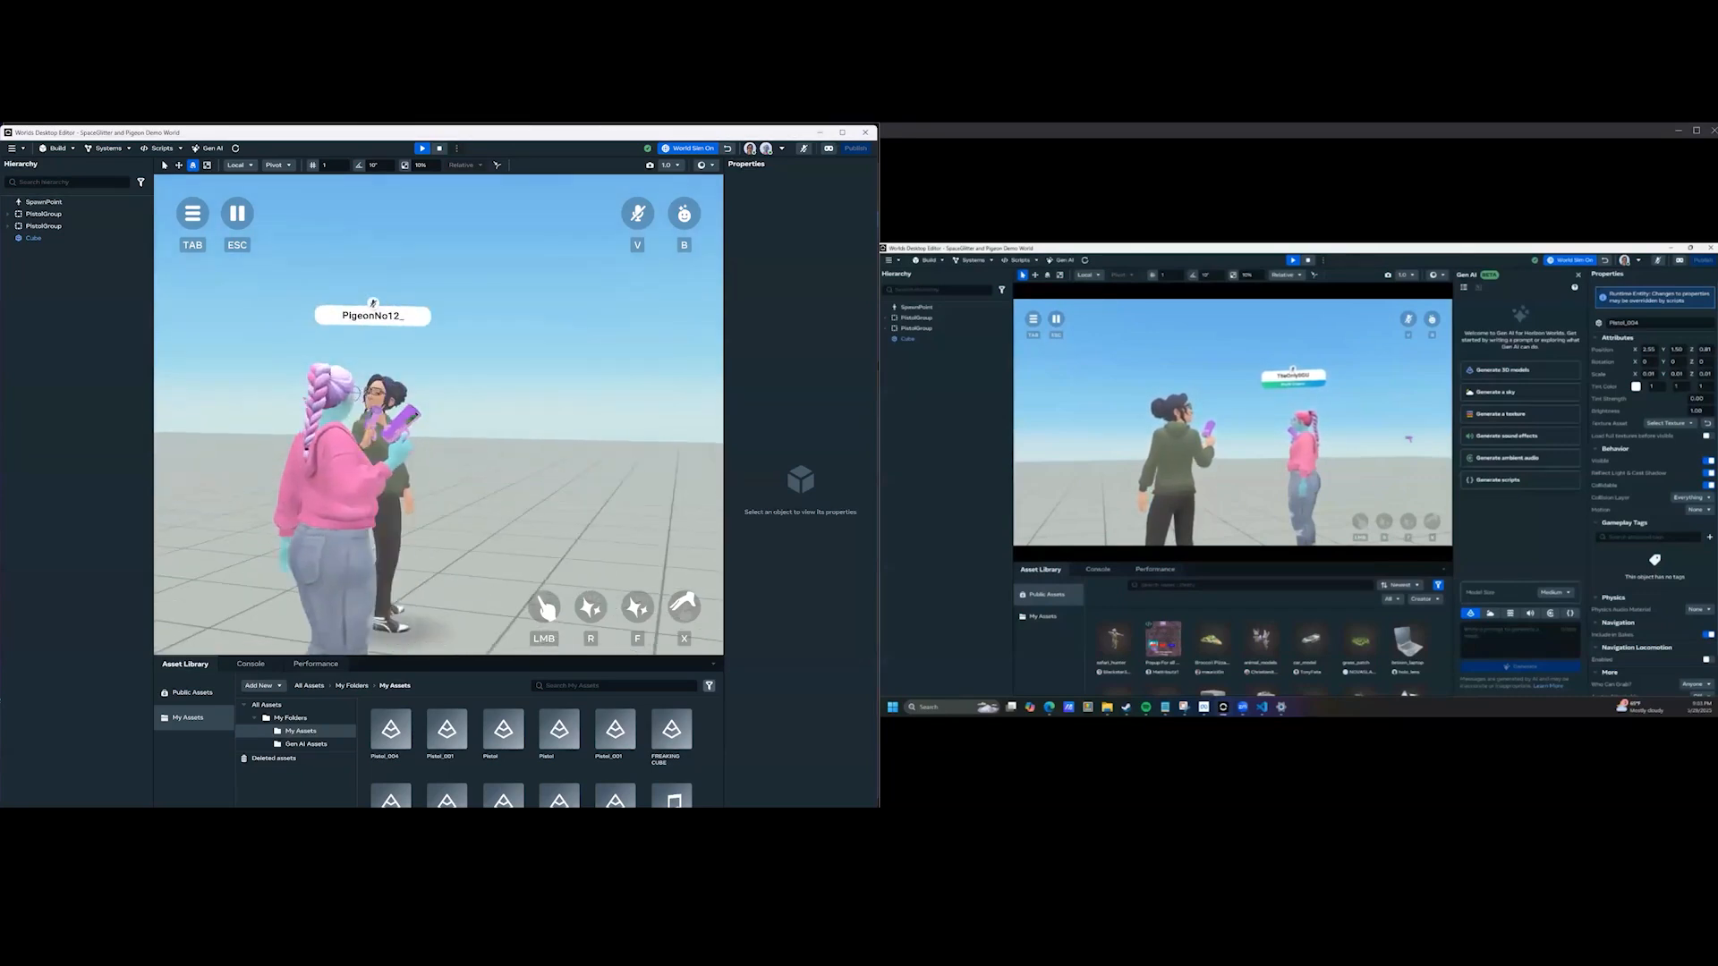
key(w)
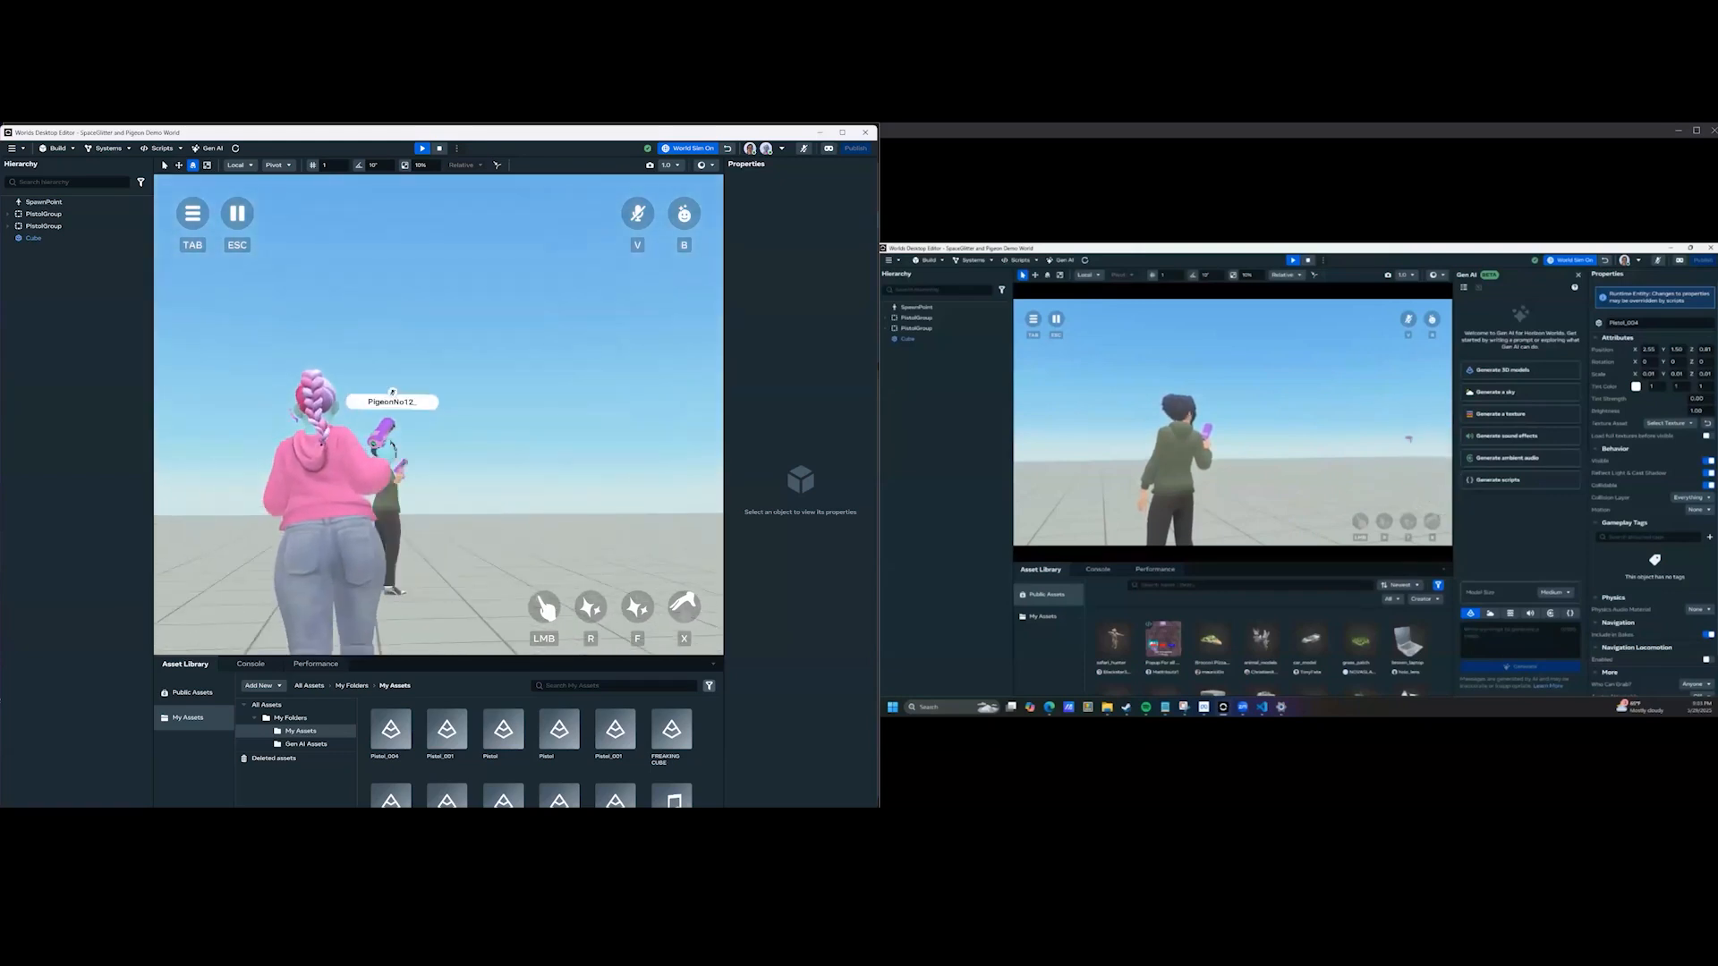
key(w)
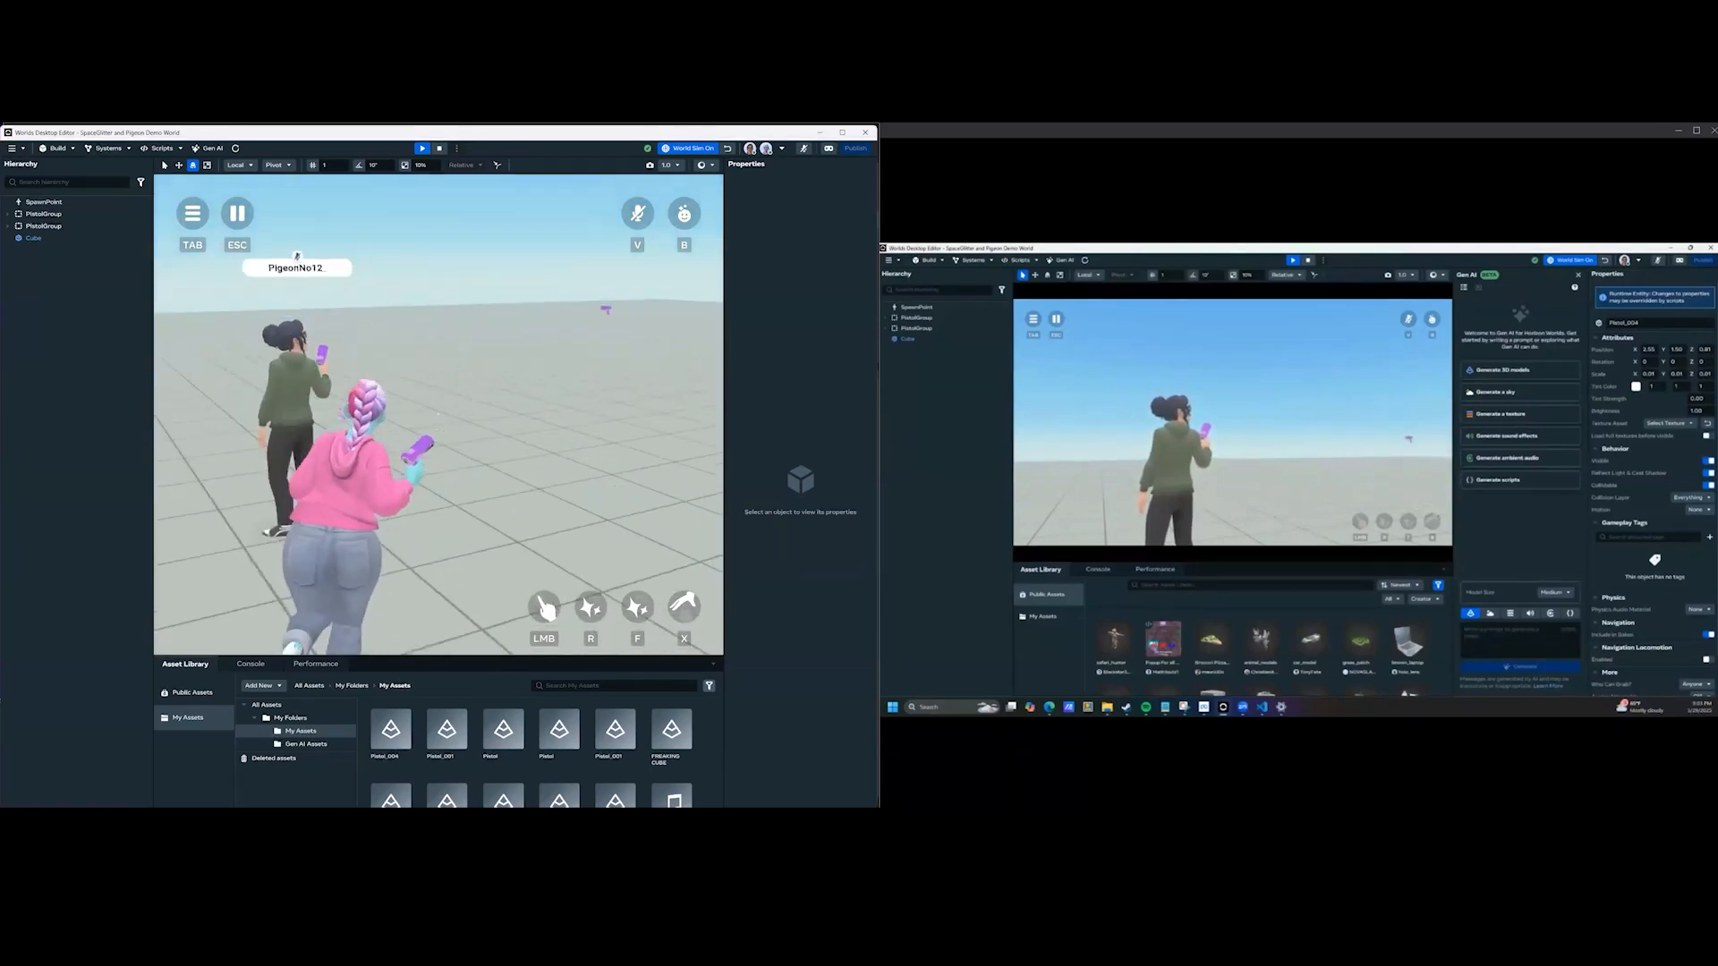
key(w)
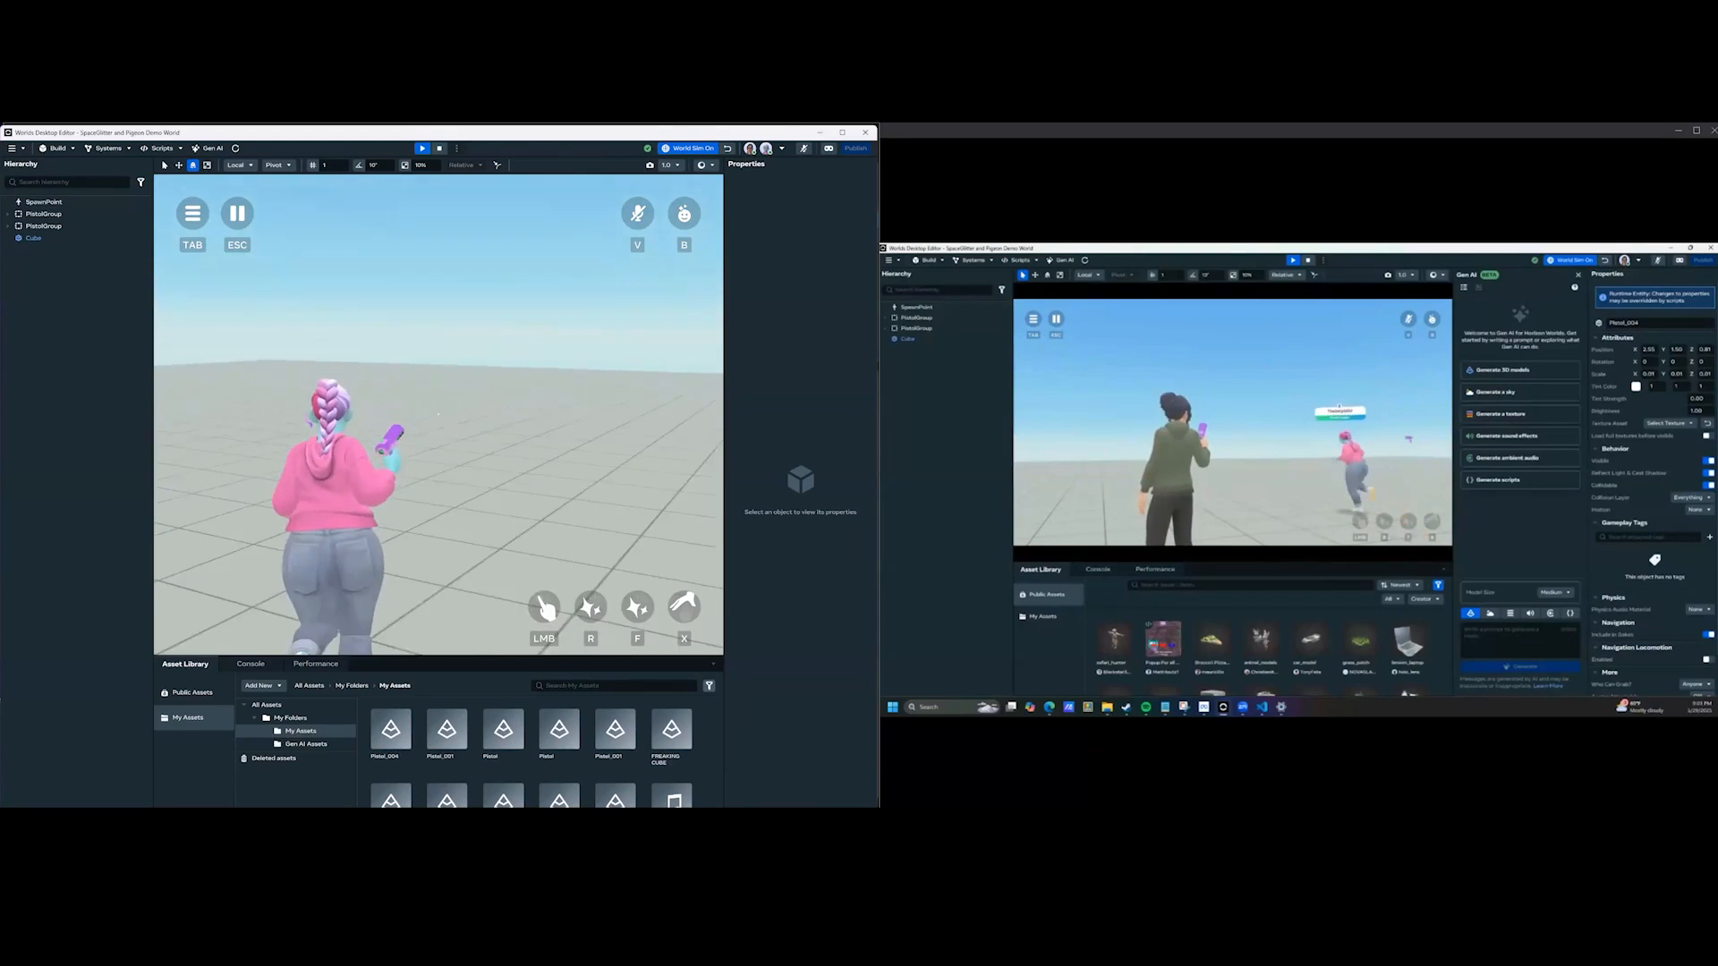
key(w)
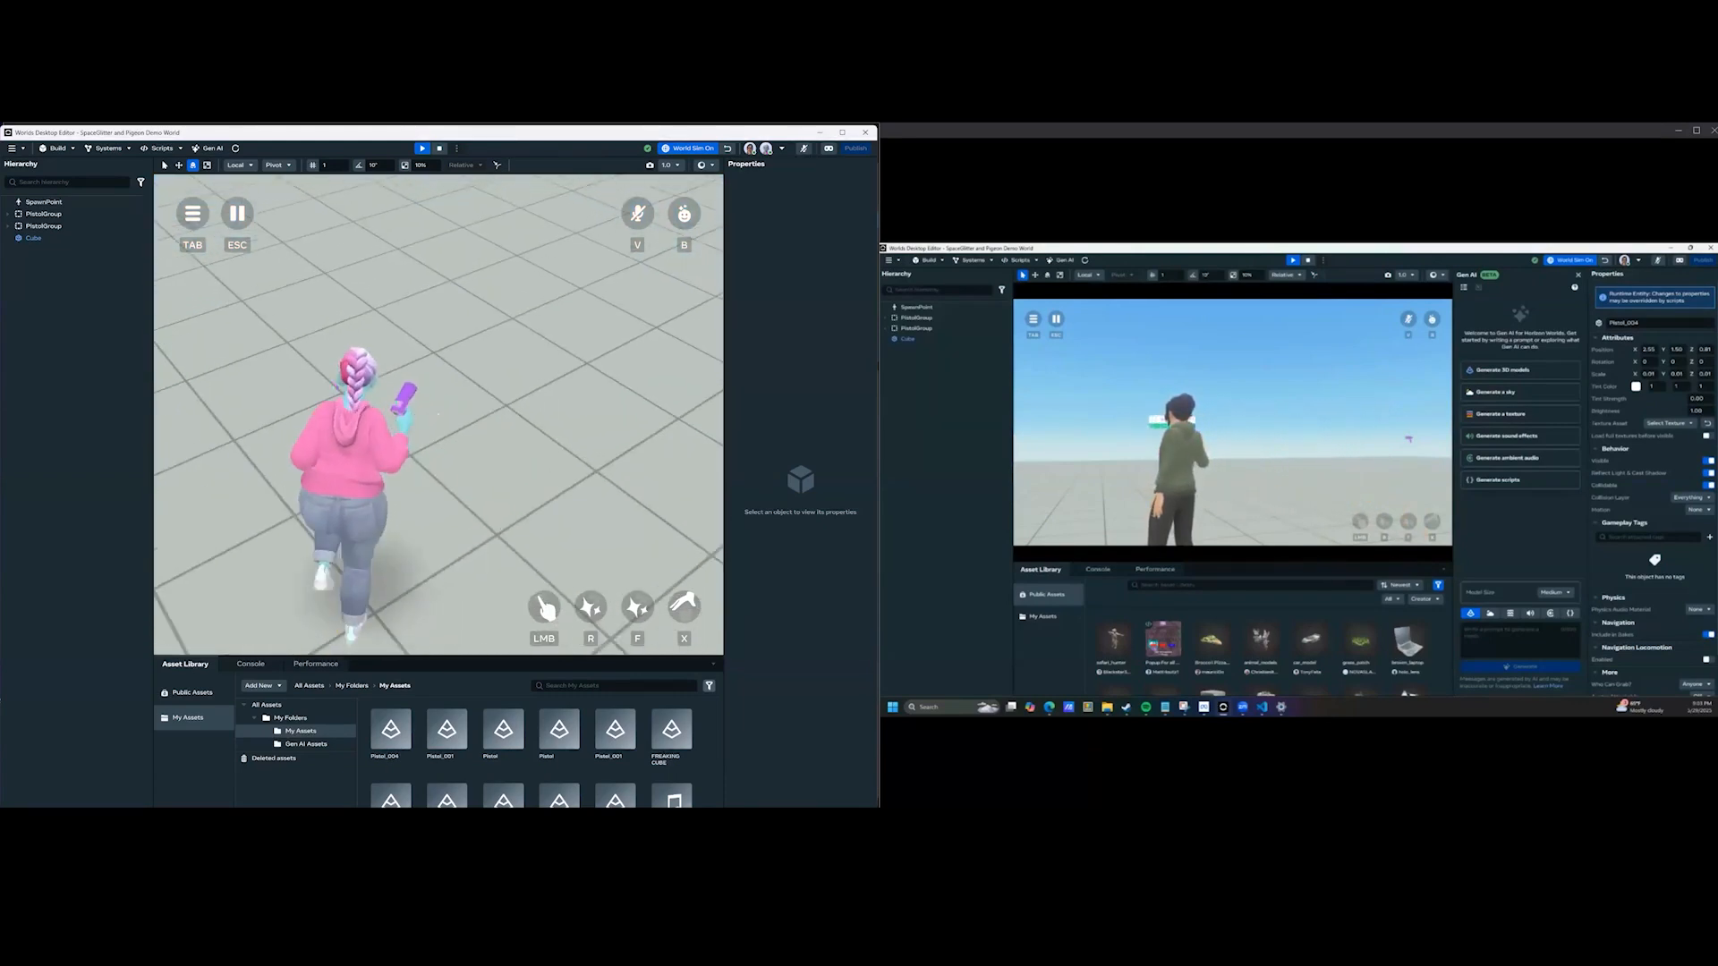
key(w)
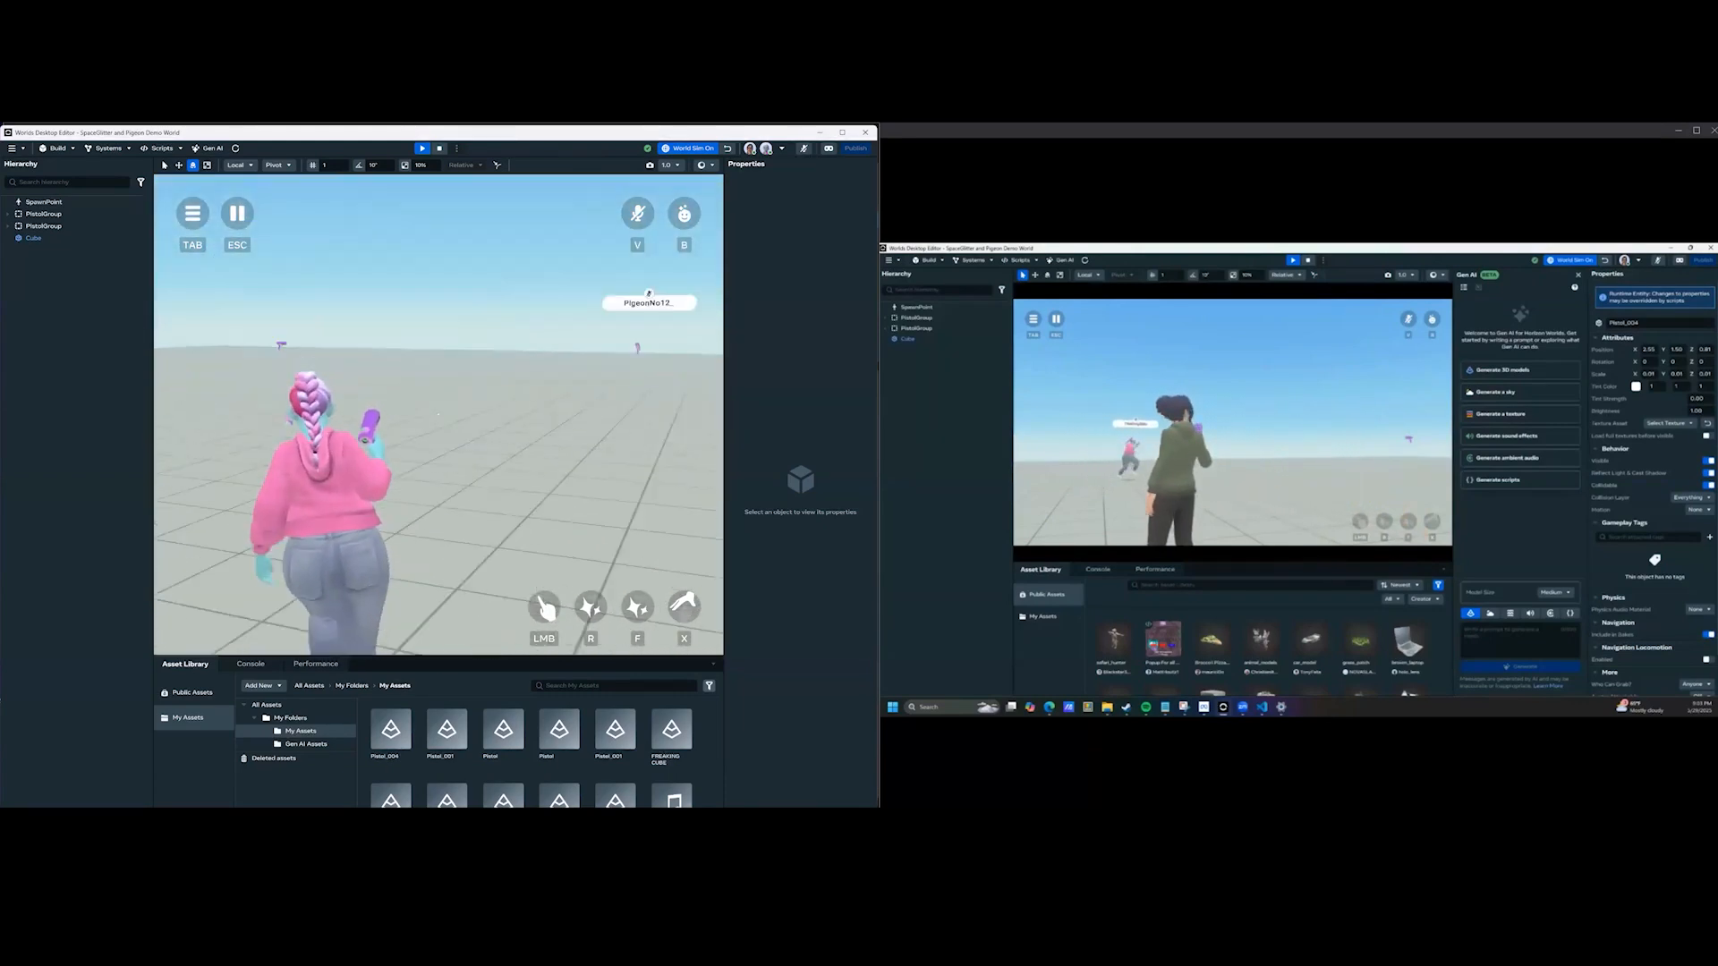
key(w)
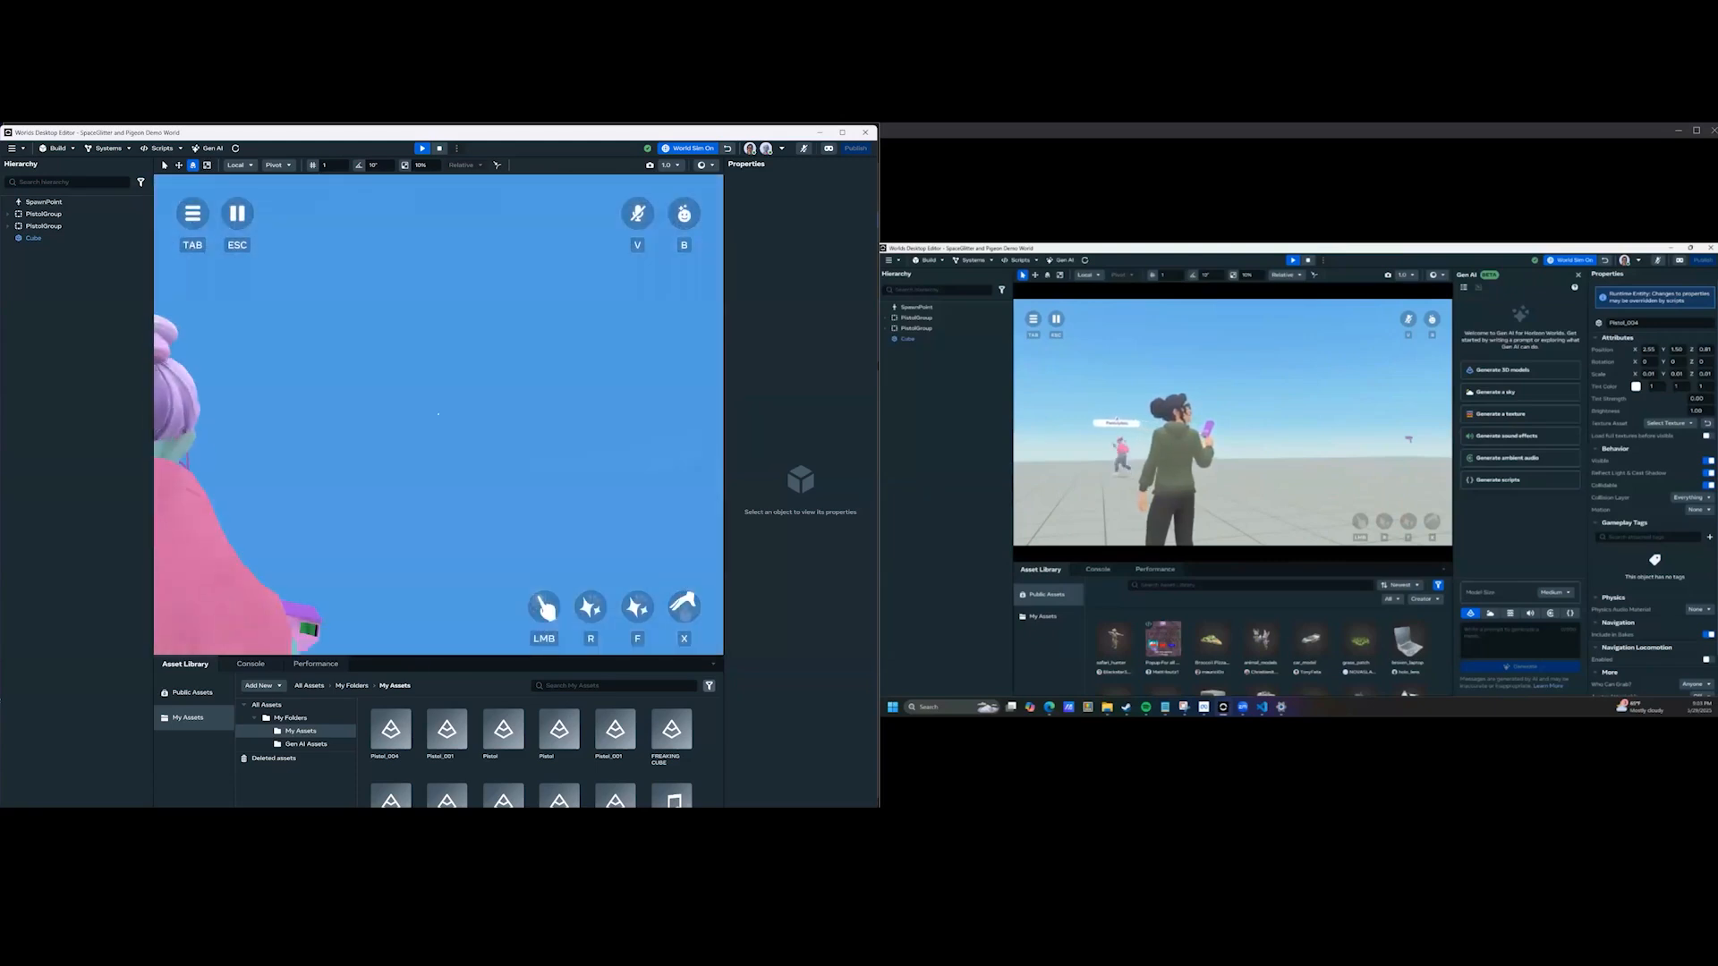
key(w)
key(w)
key(w)
key(w)
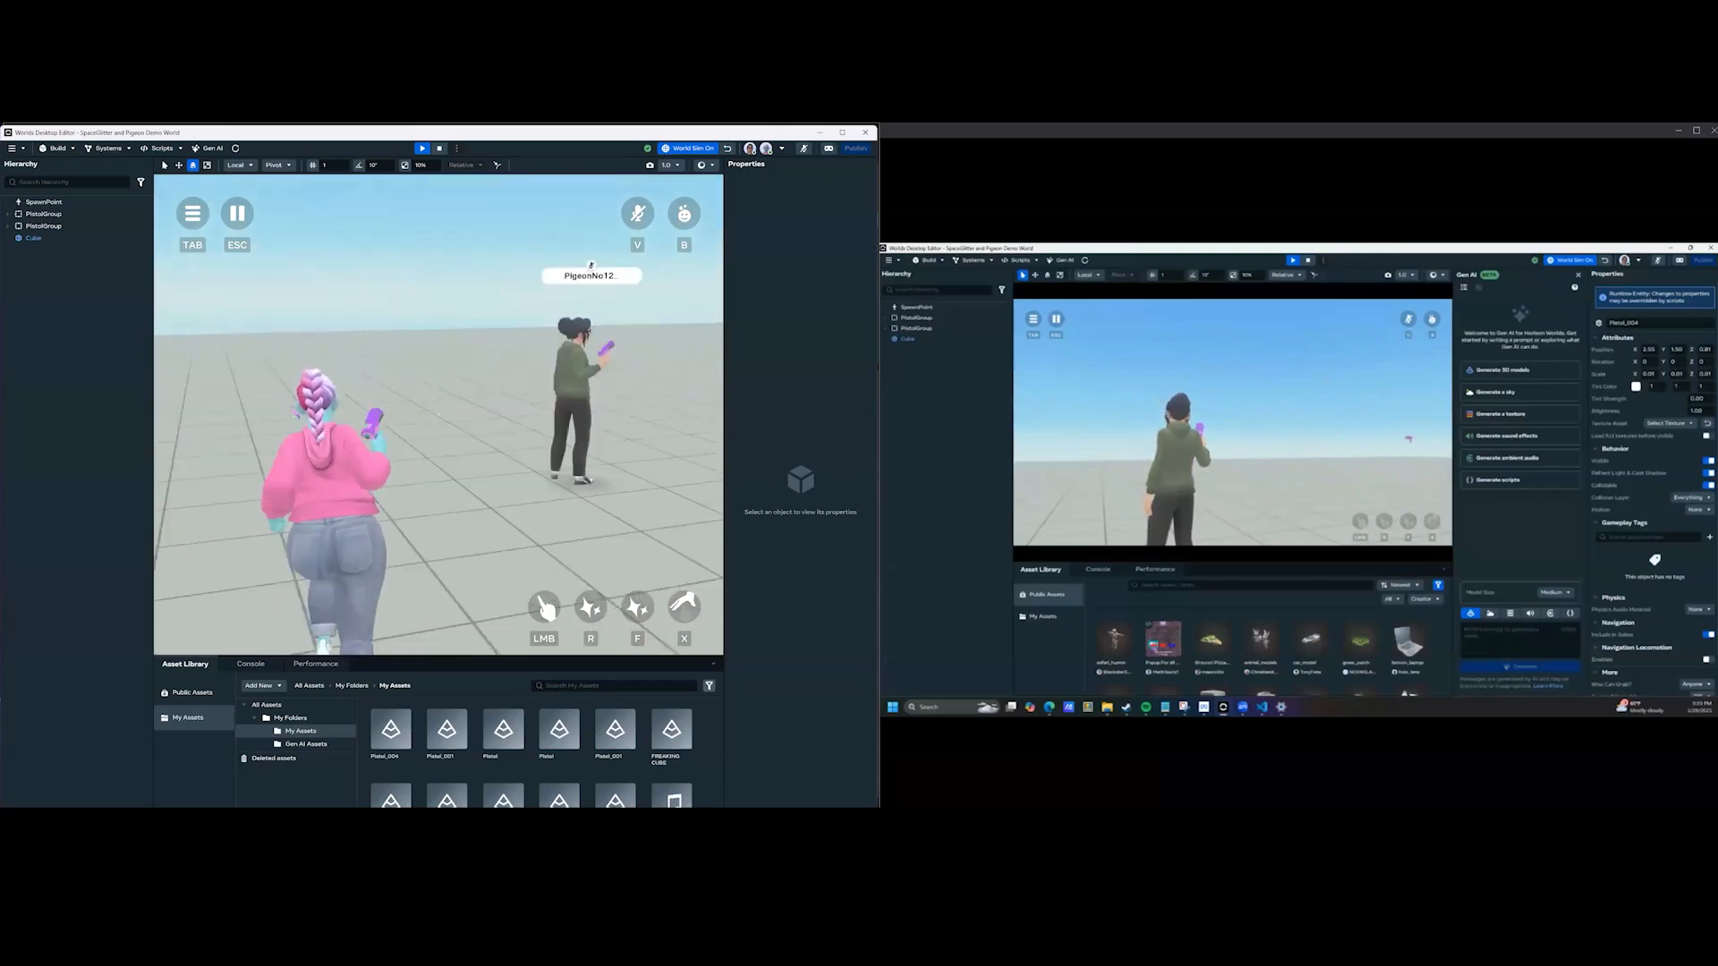
key(w)
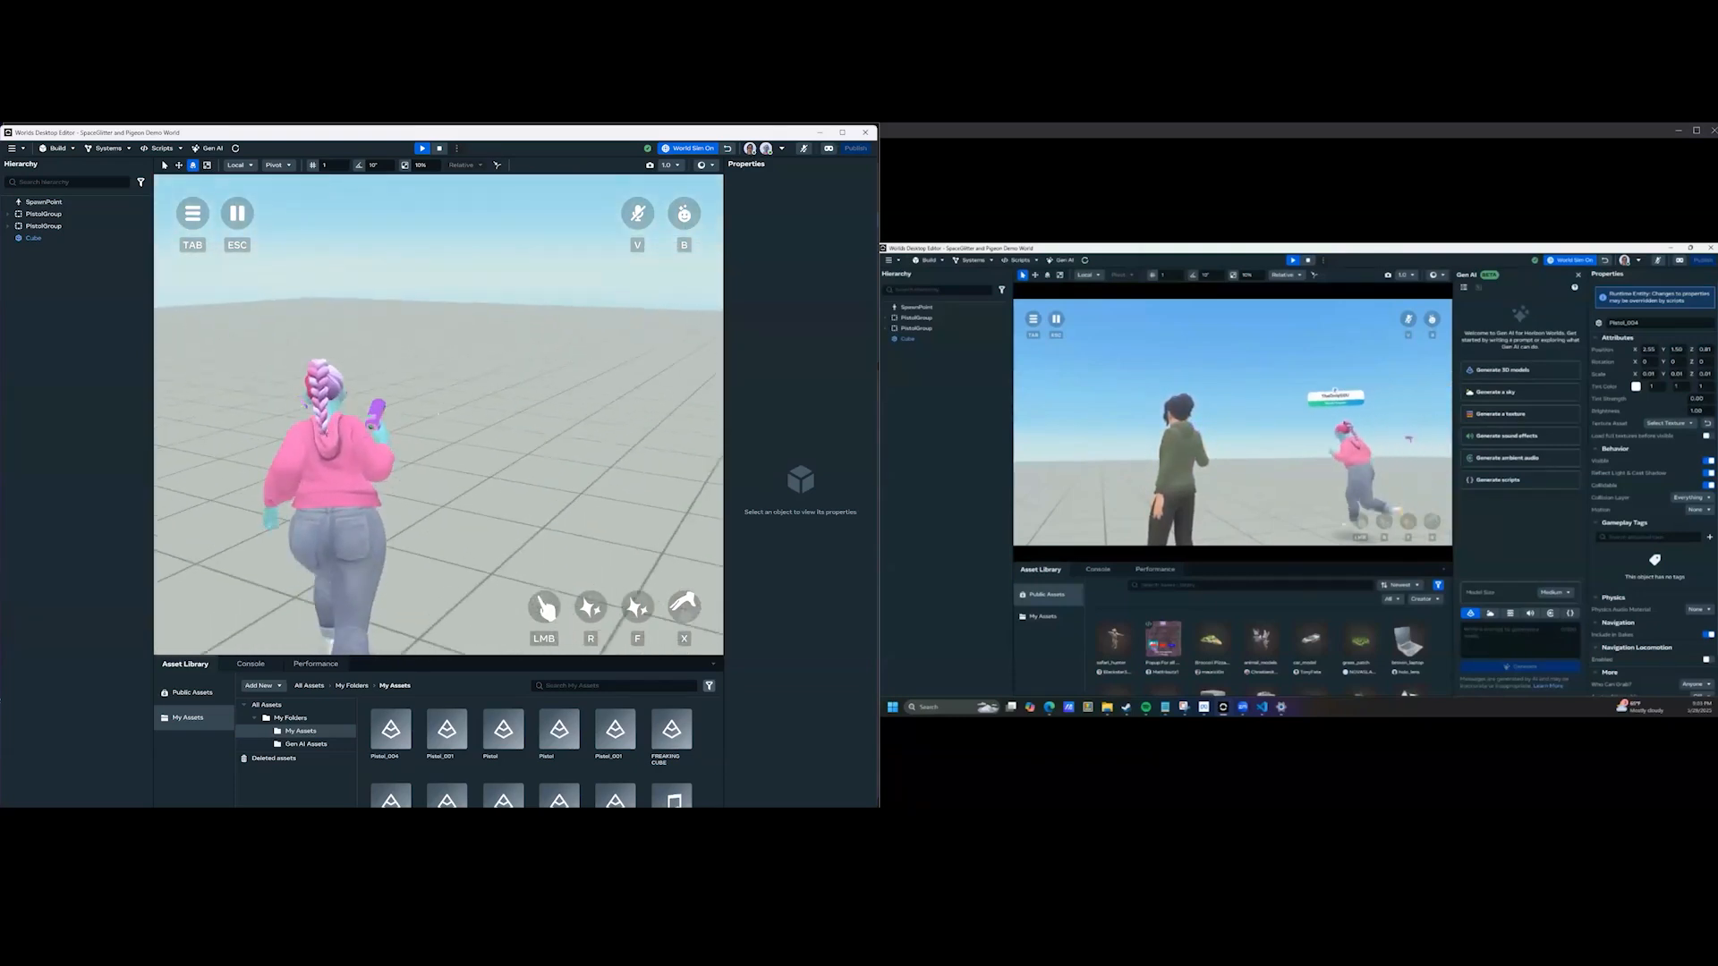
key(w)
key(w)
key(w)
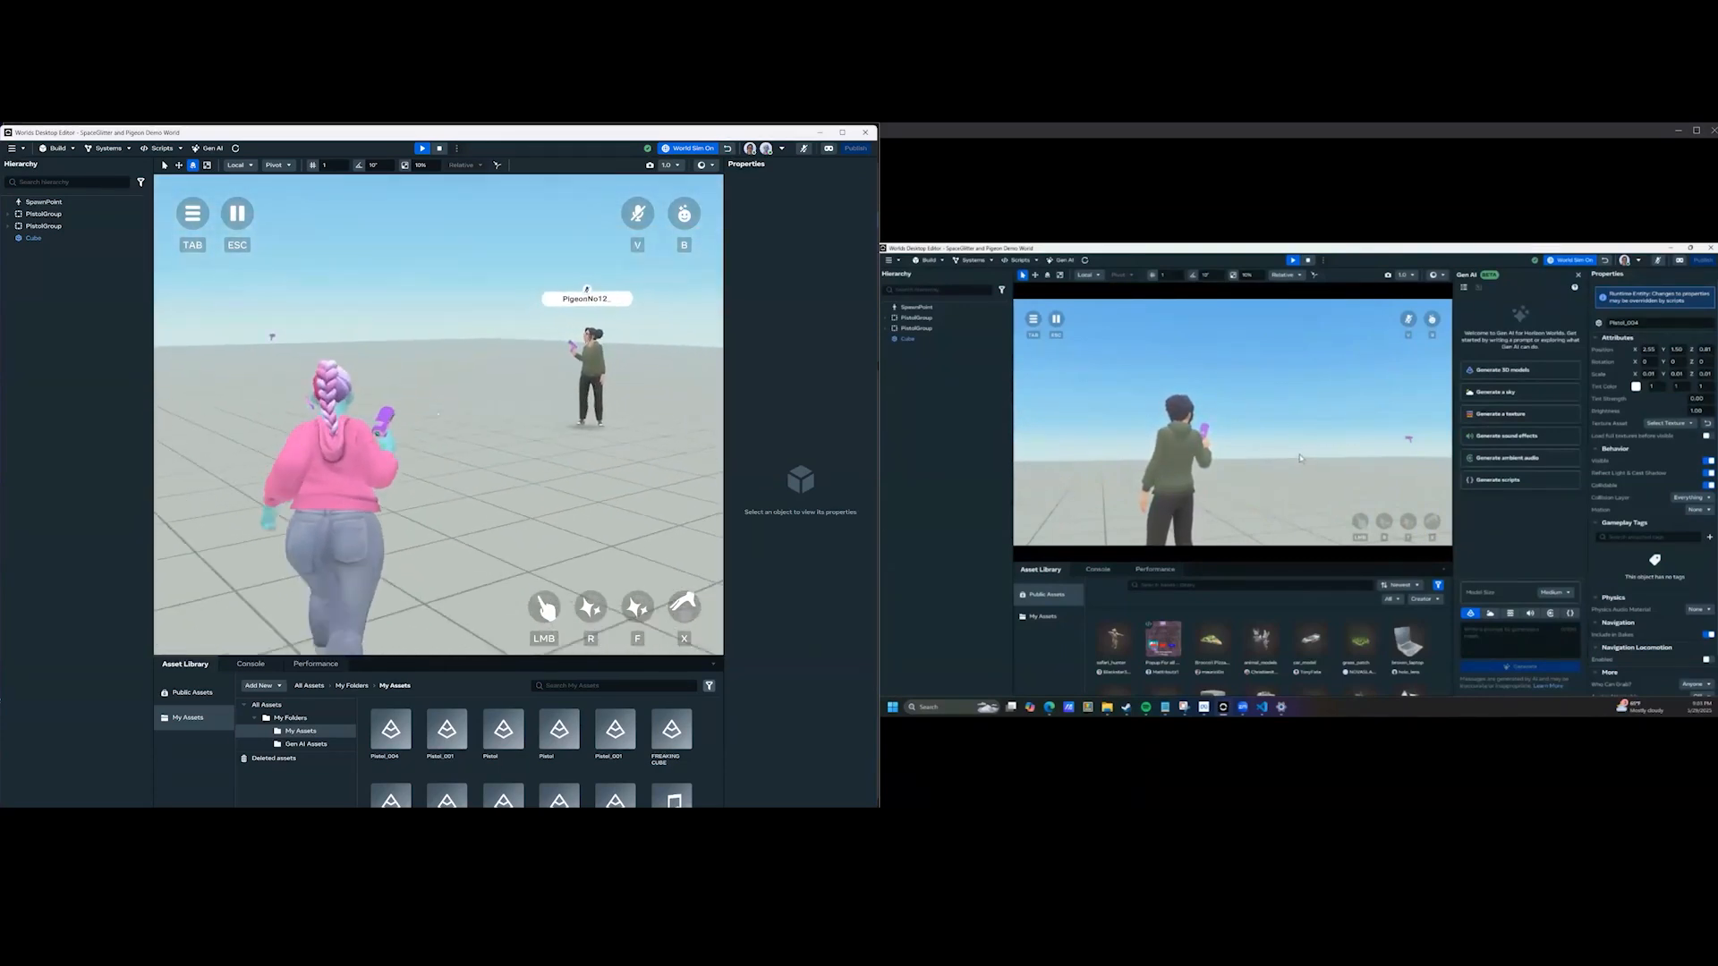
key(w)
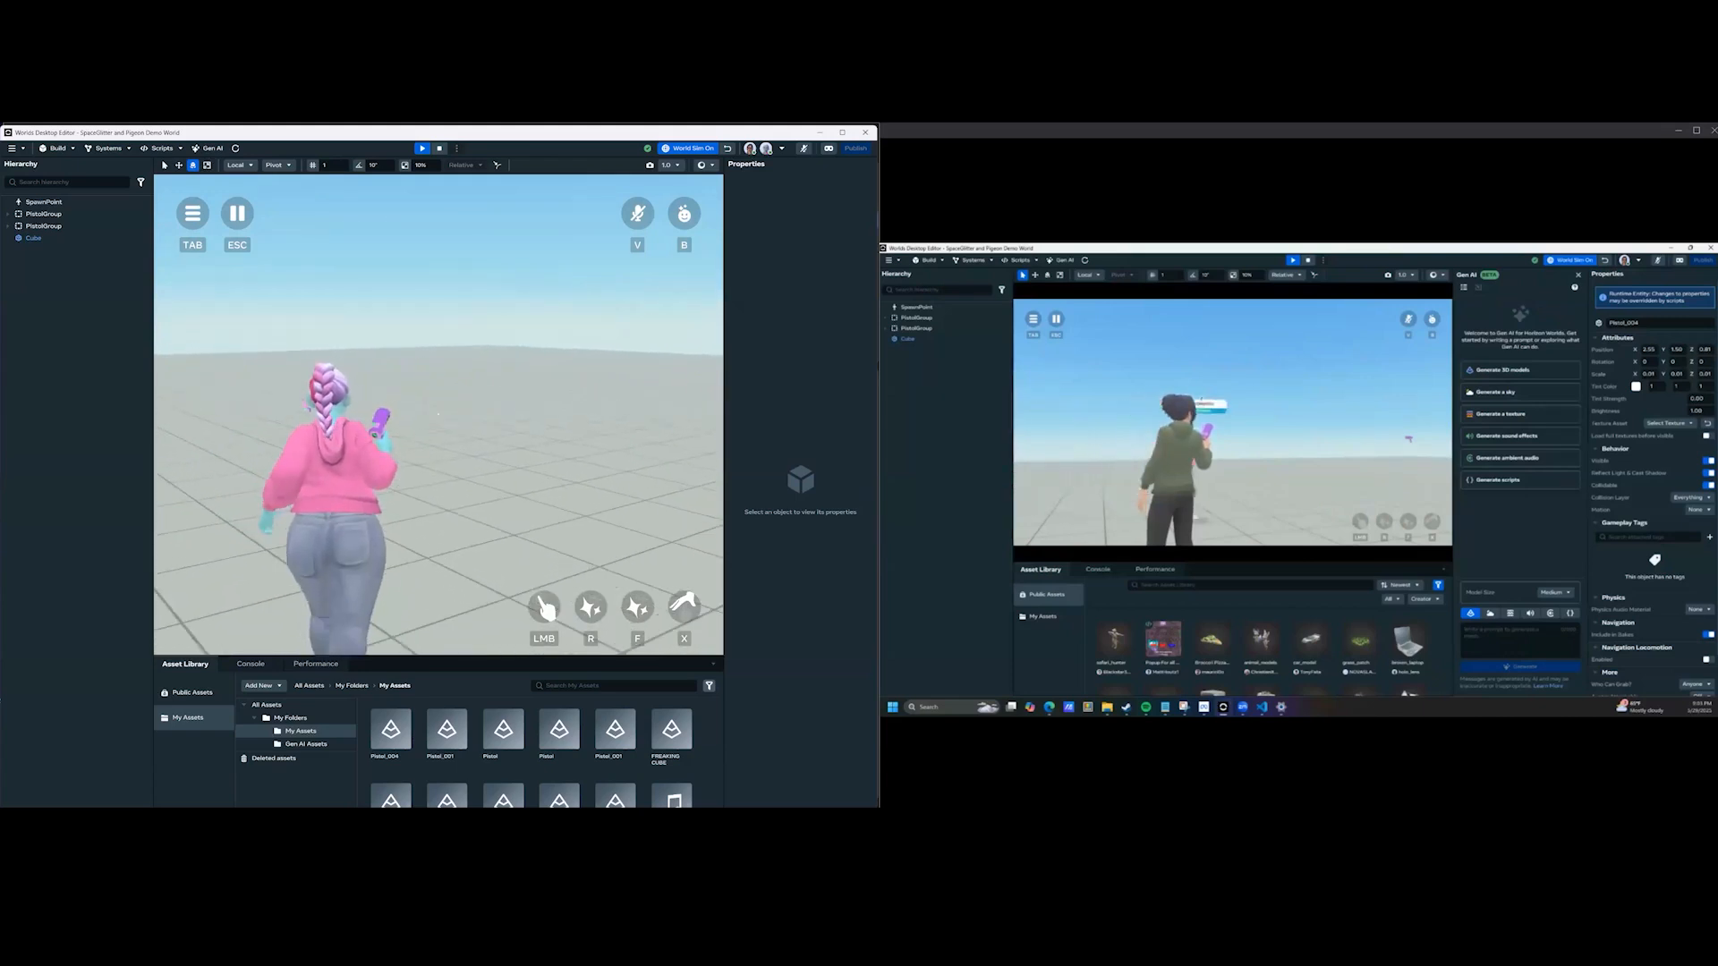
key(w)
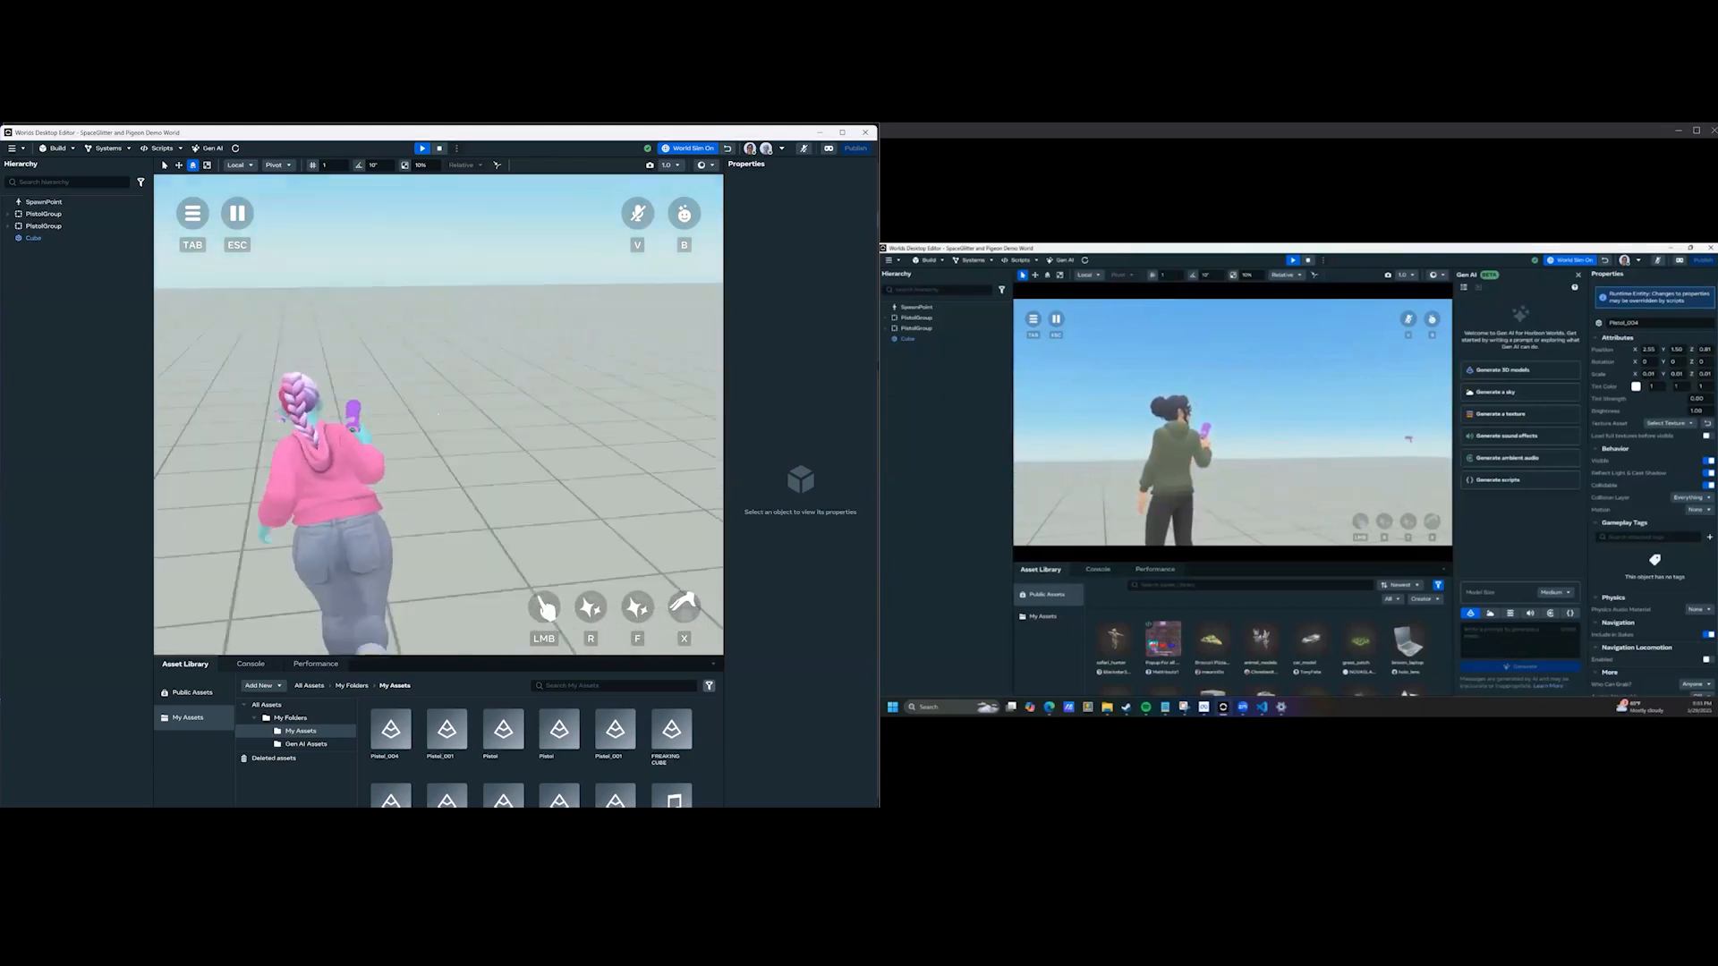
key(w)
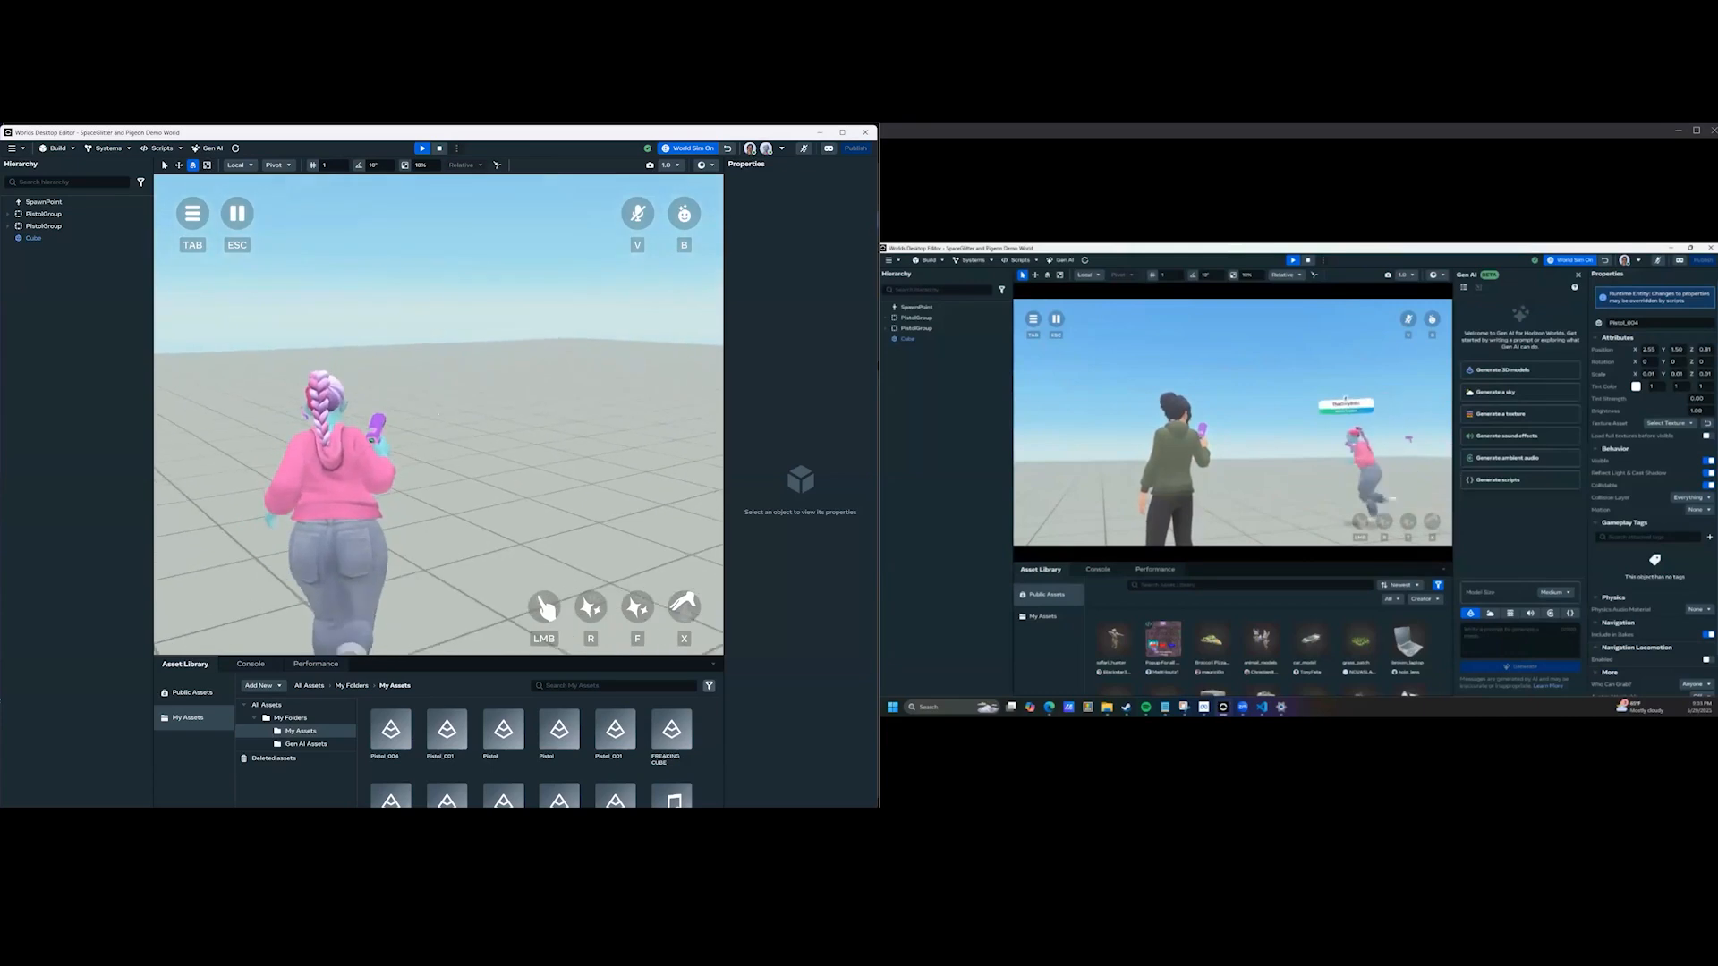
key(w)
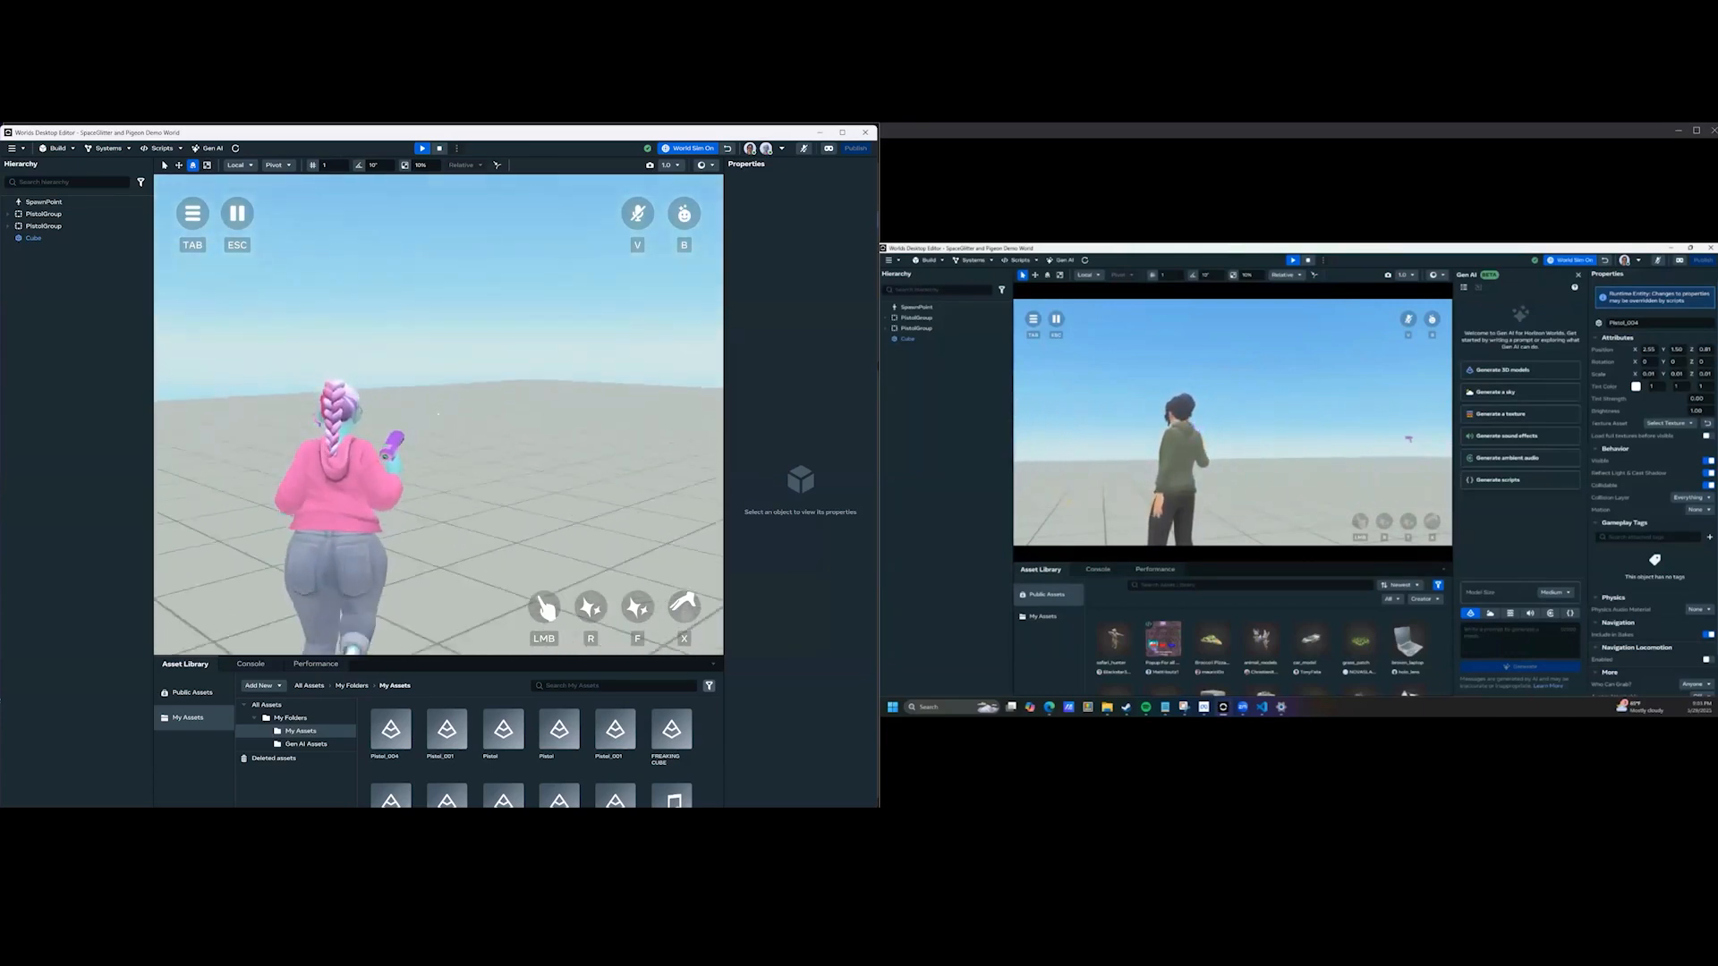
key(w)
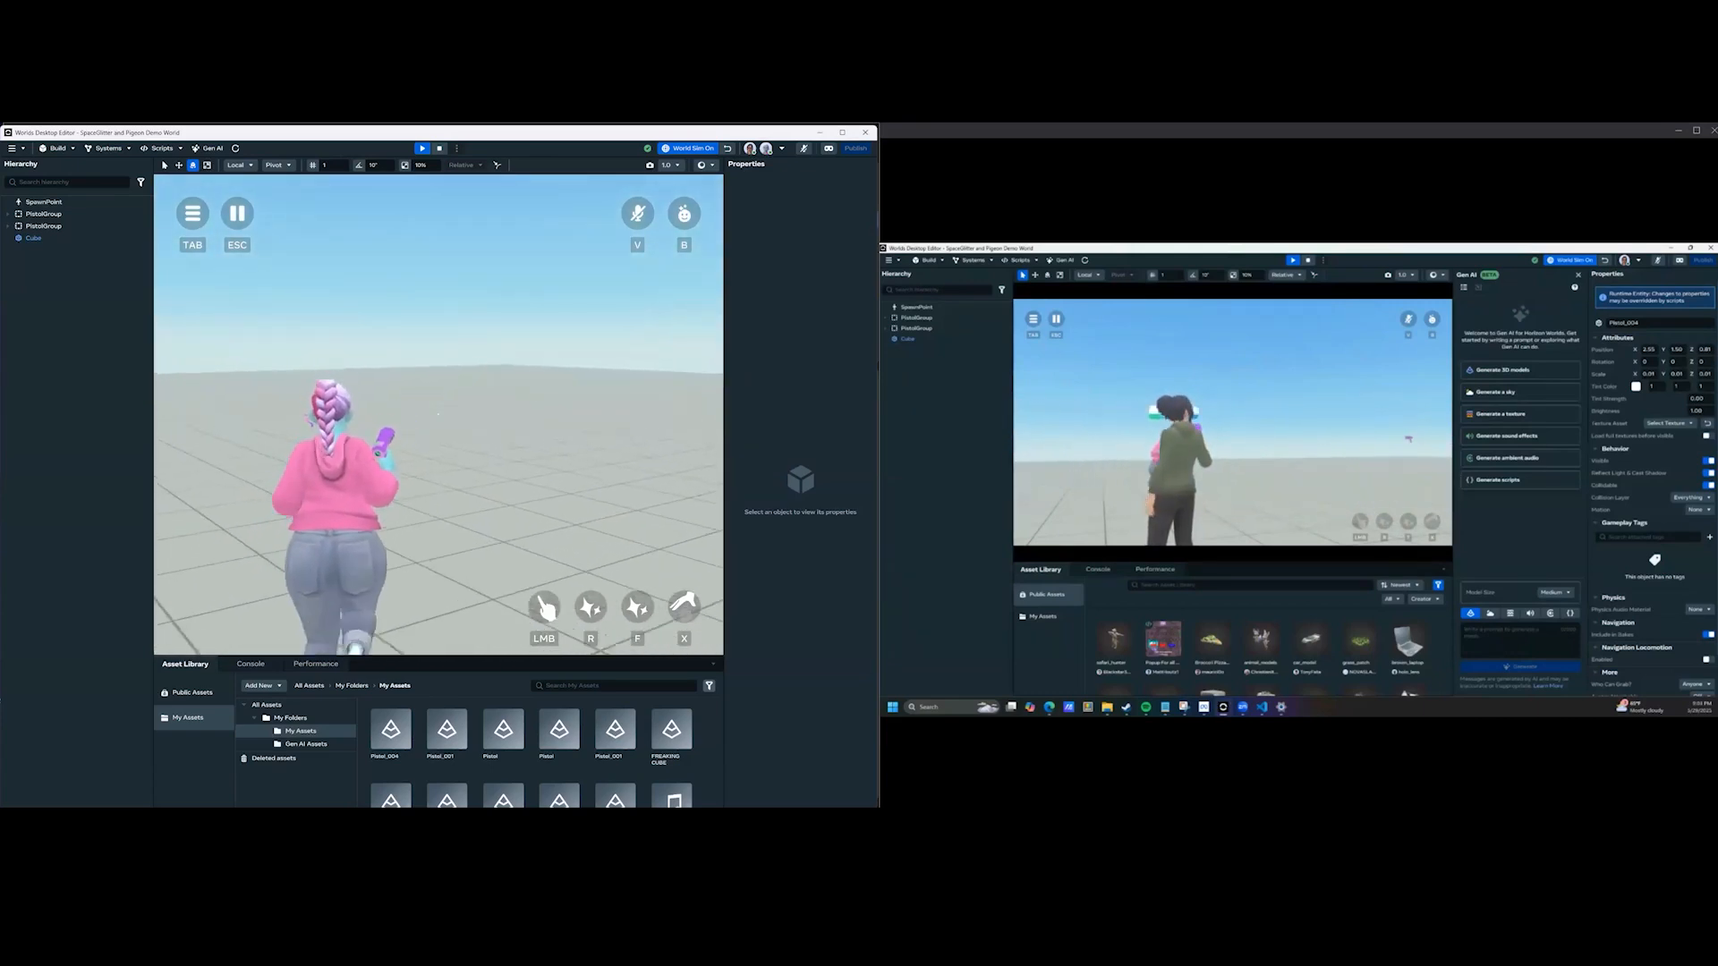
key(w)
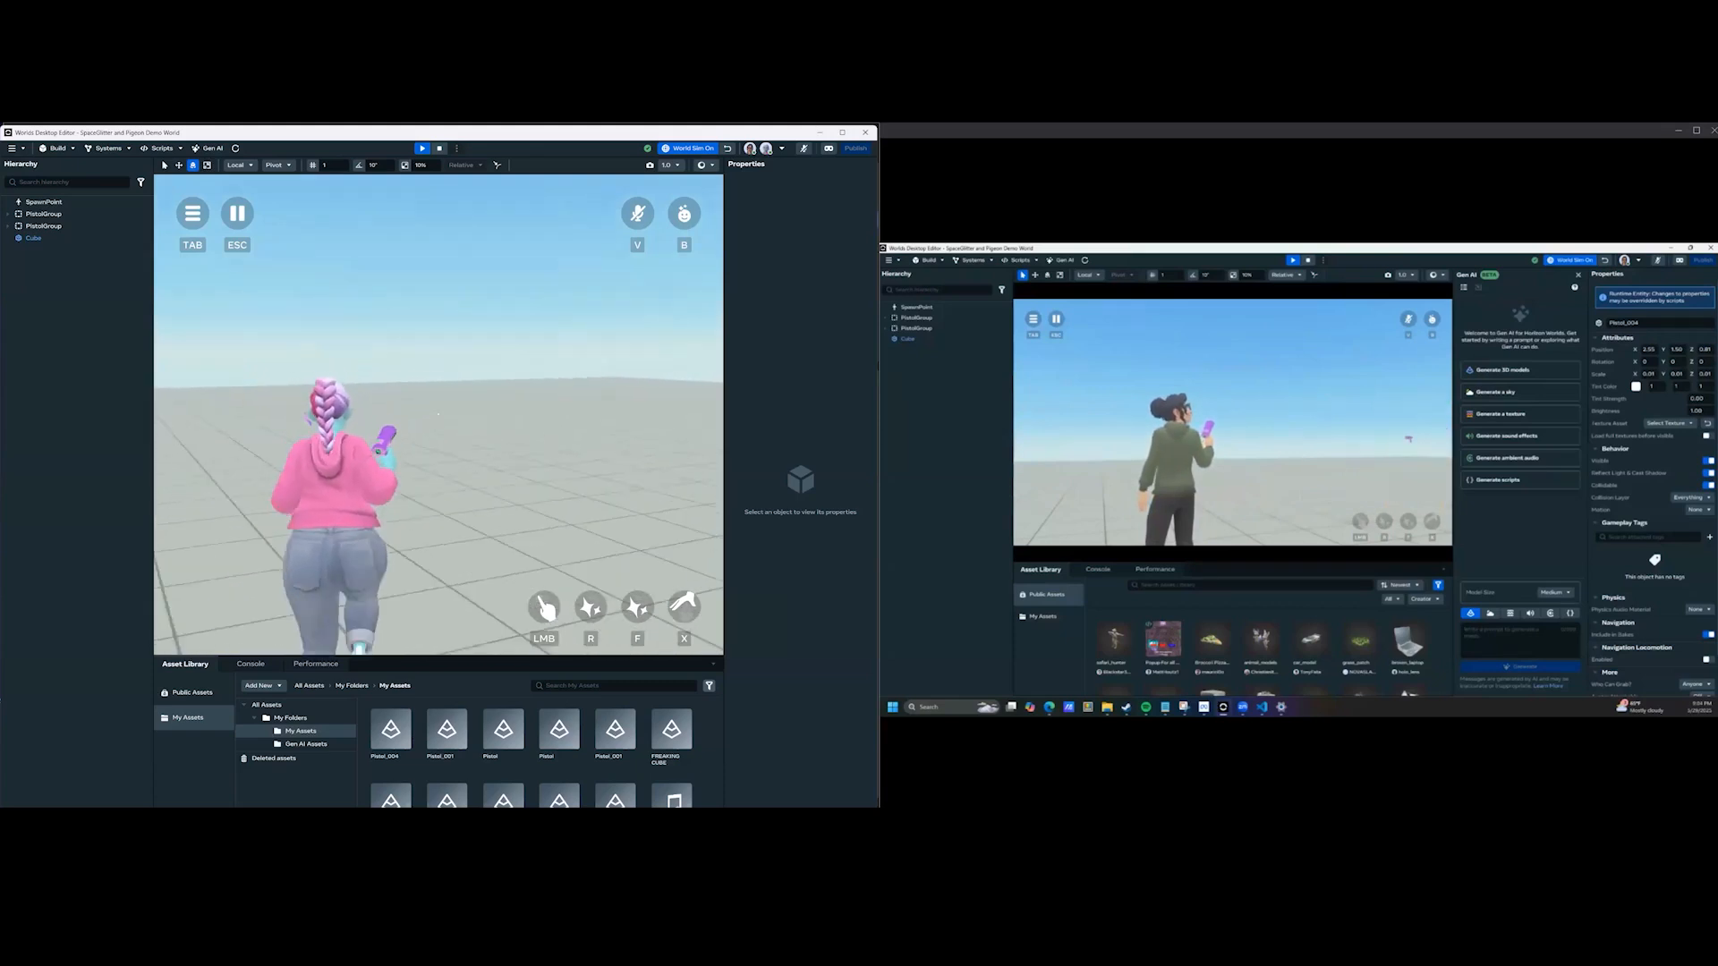
key(w)
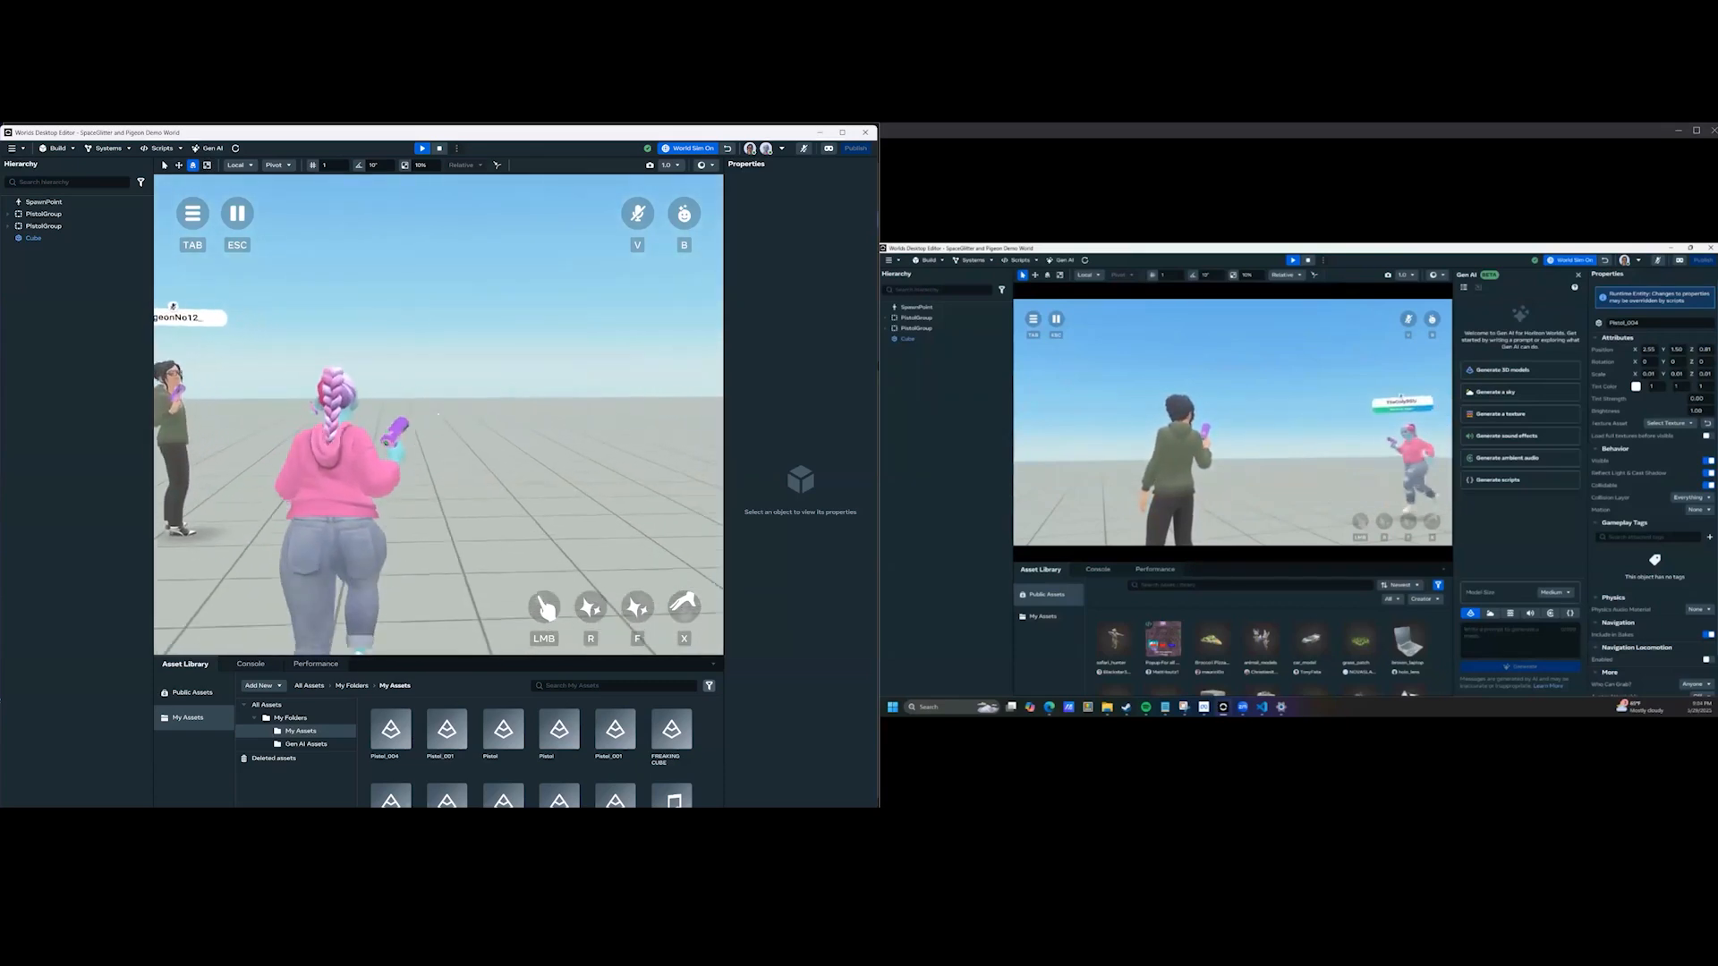
key(w)
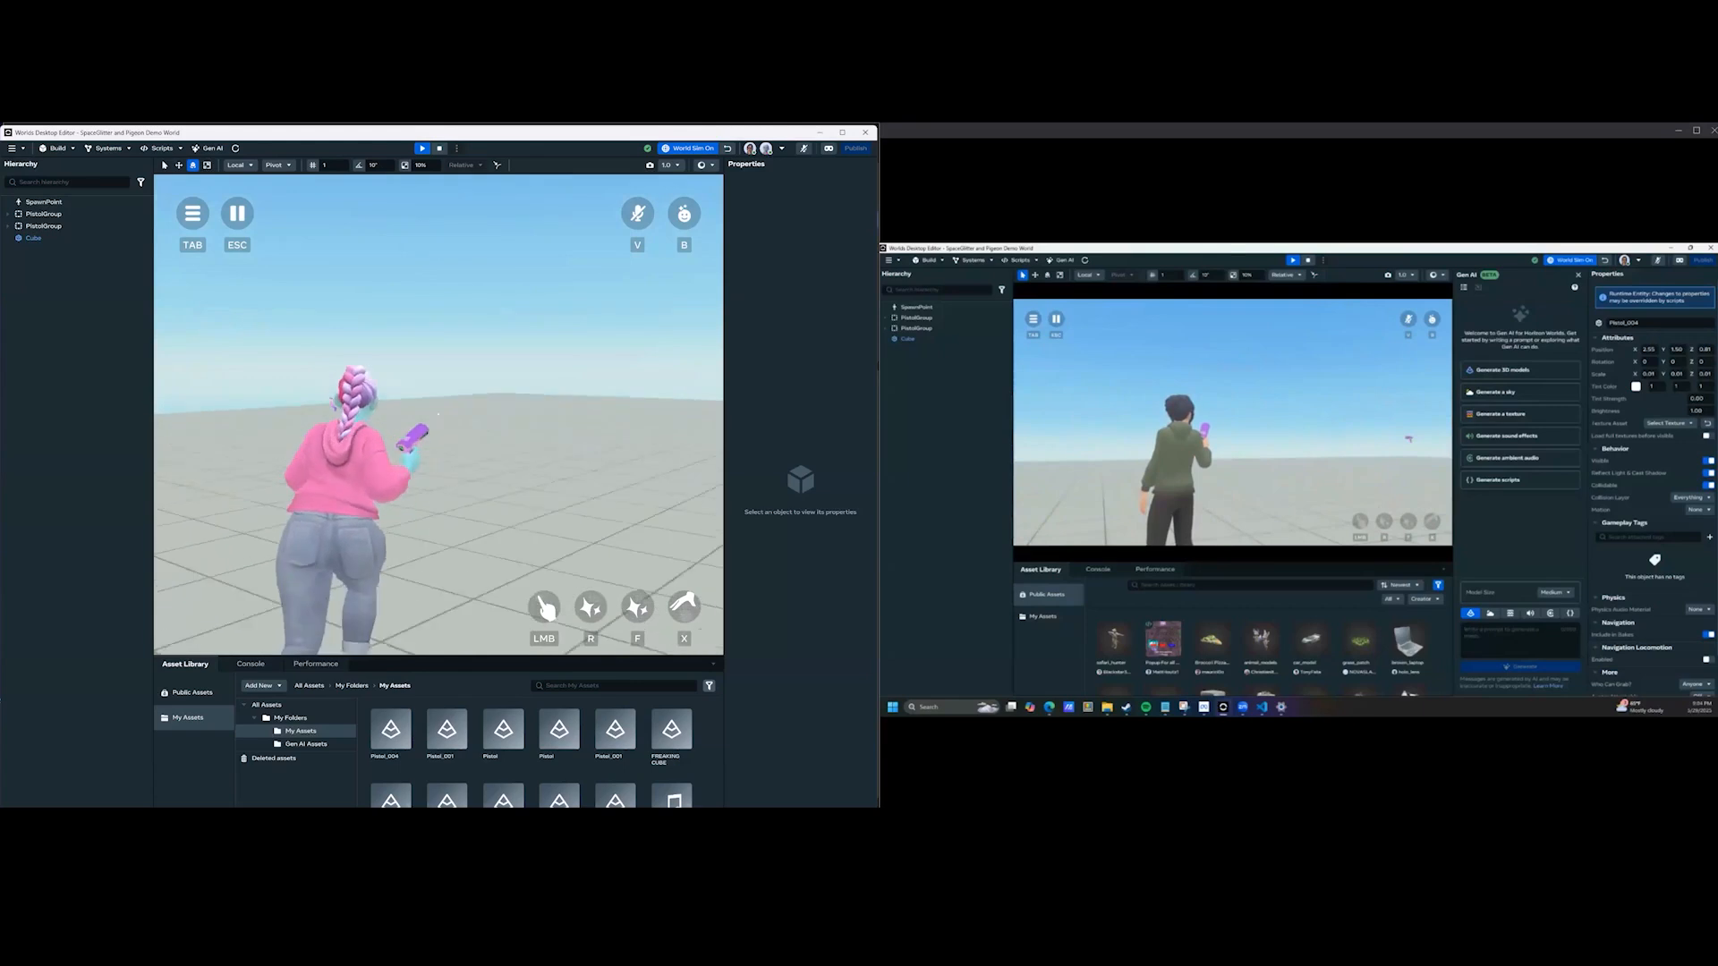
Move the avatar around the open floor with the pistol in hand and test-fire it near the other player.
key(w)
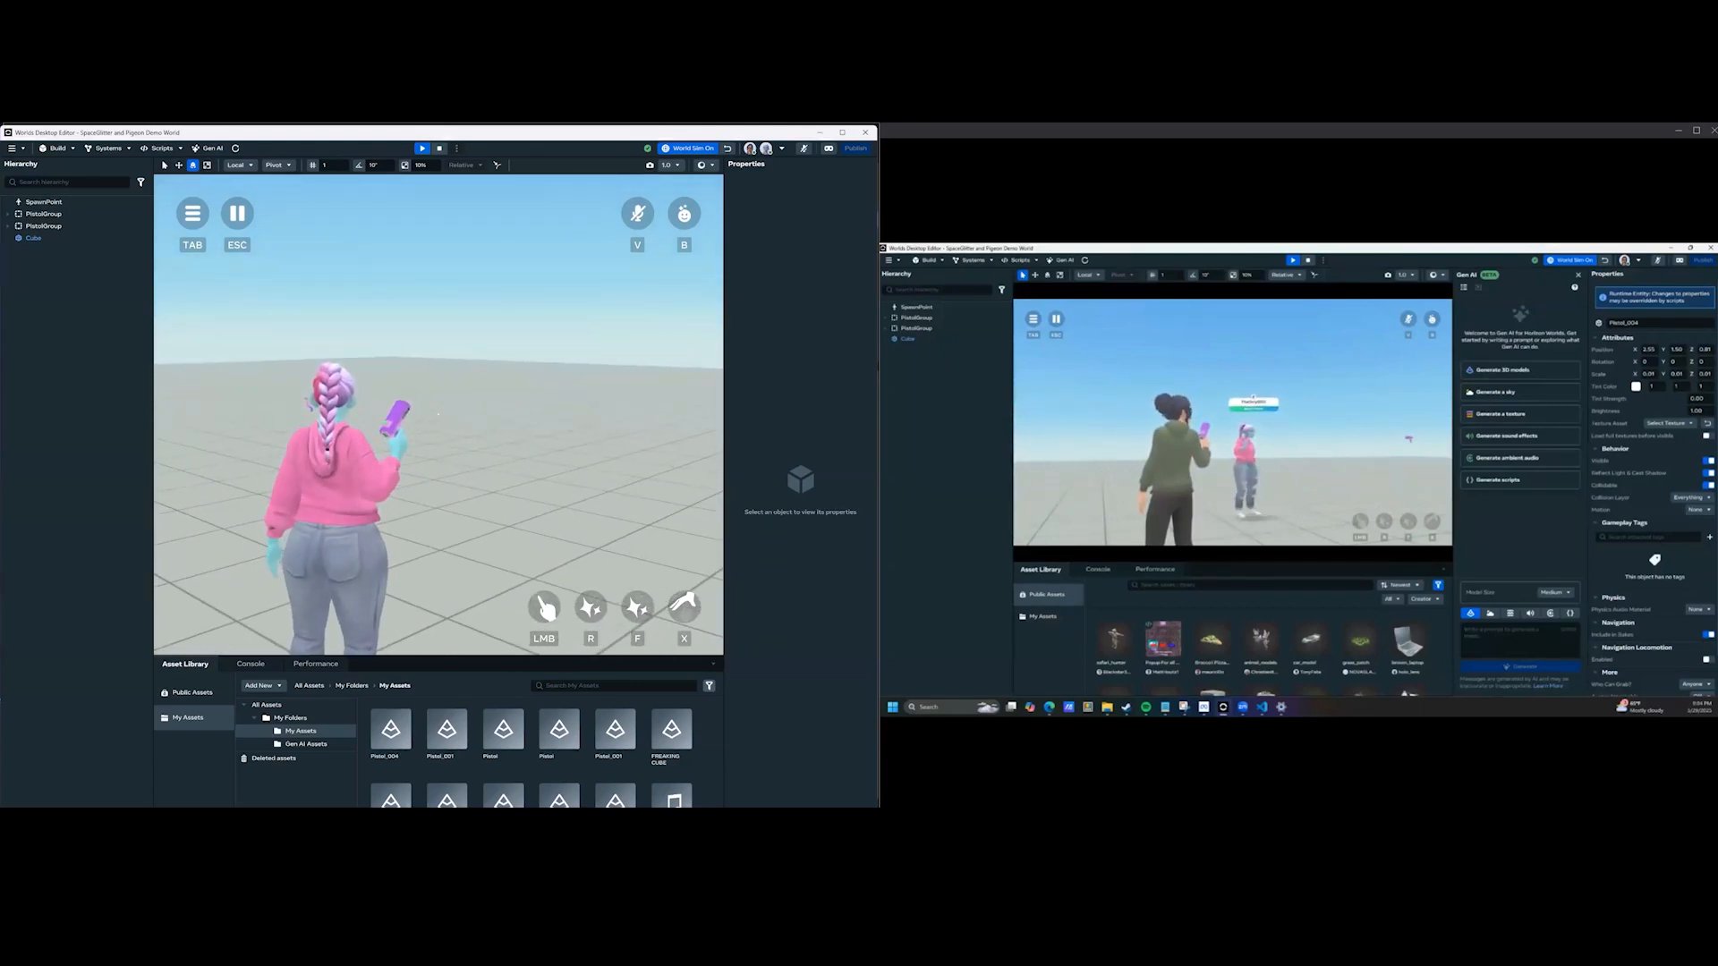
key(super)
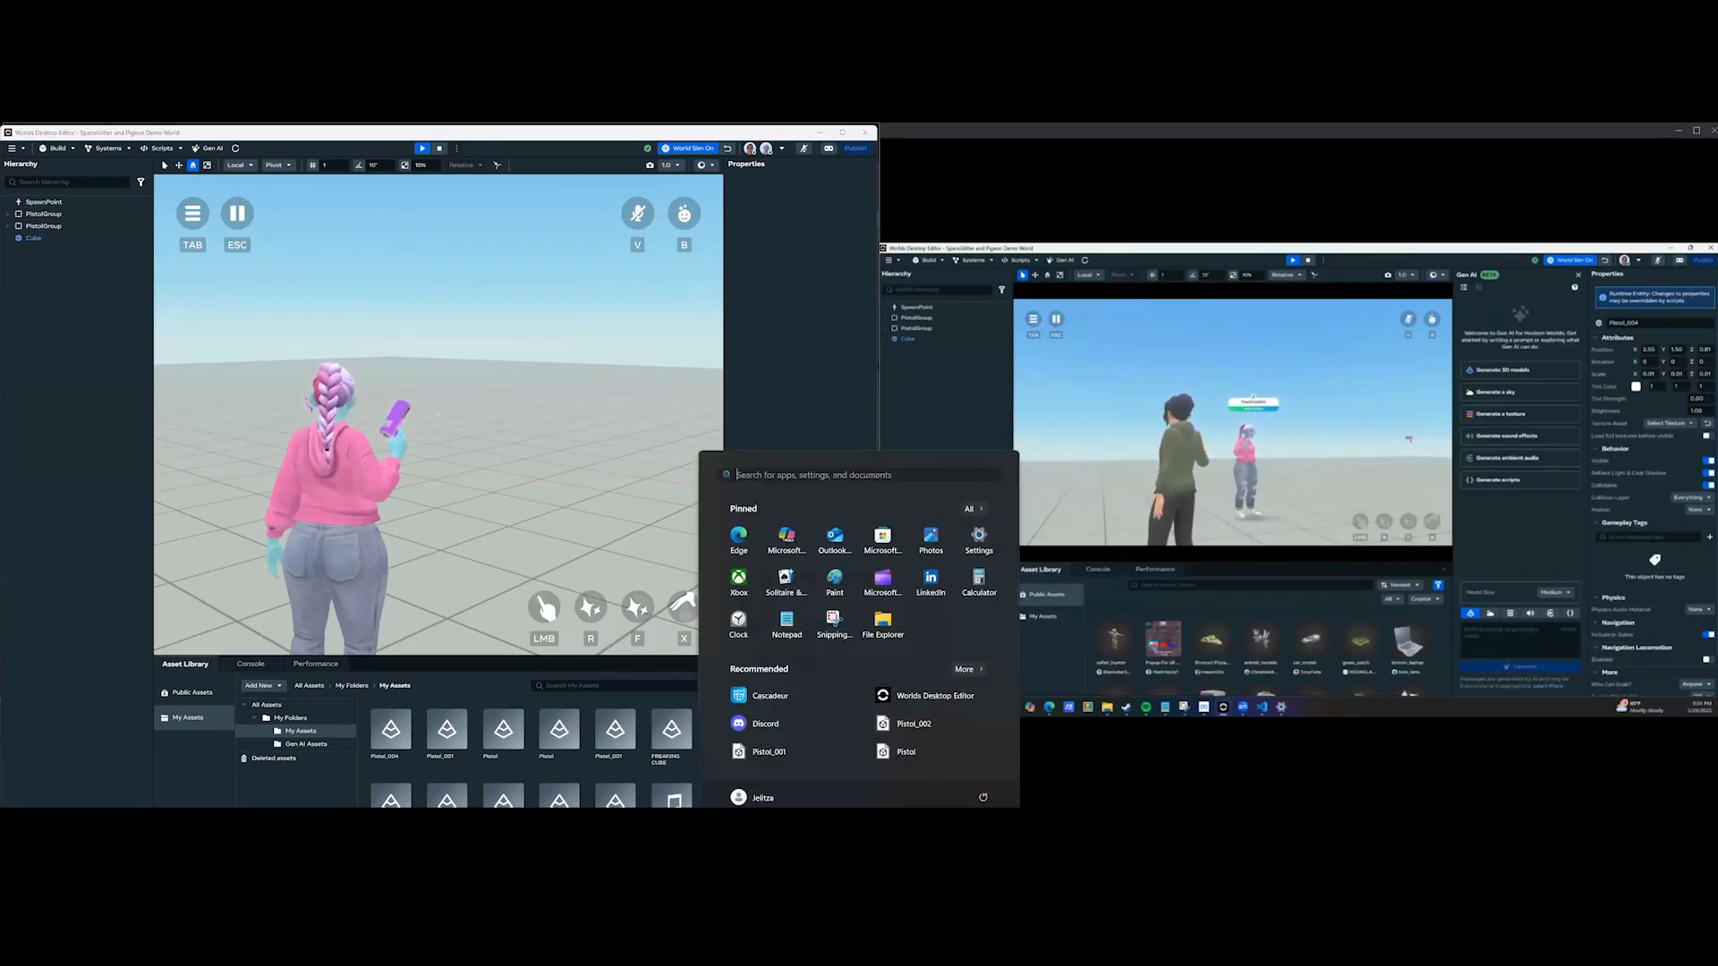
click(1150, 779)
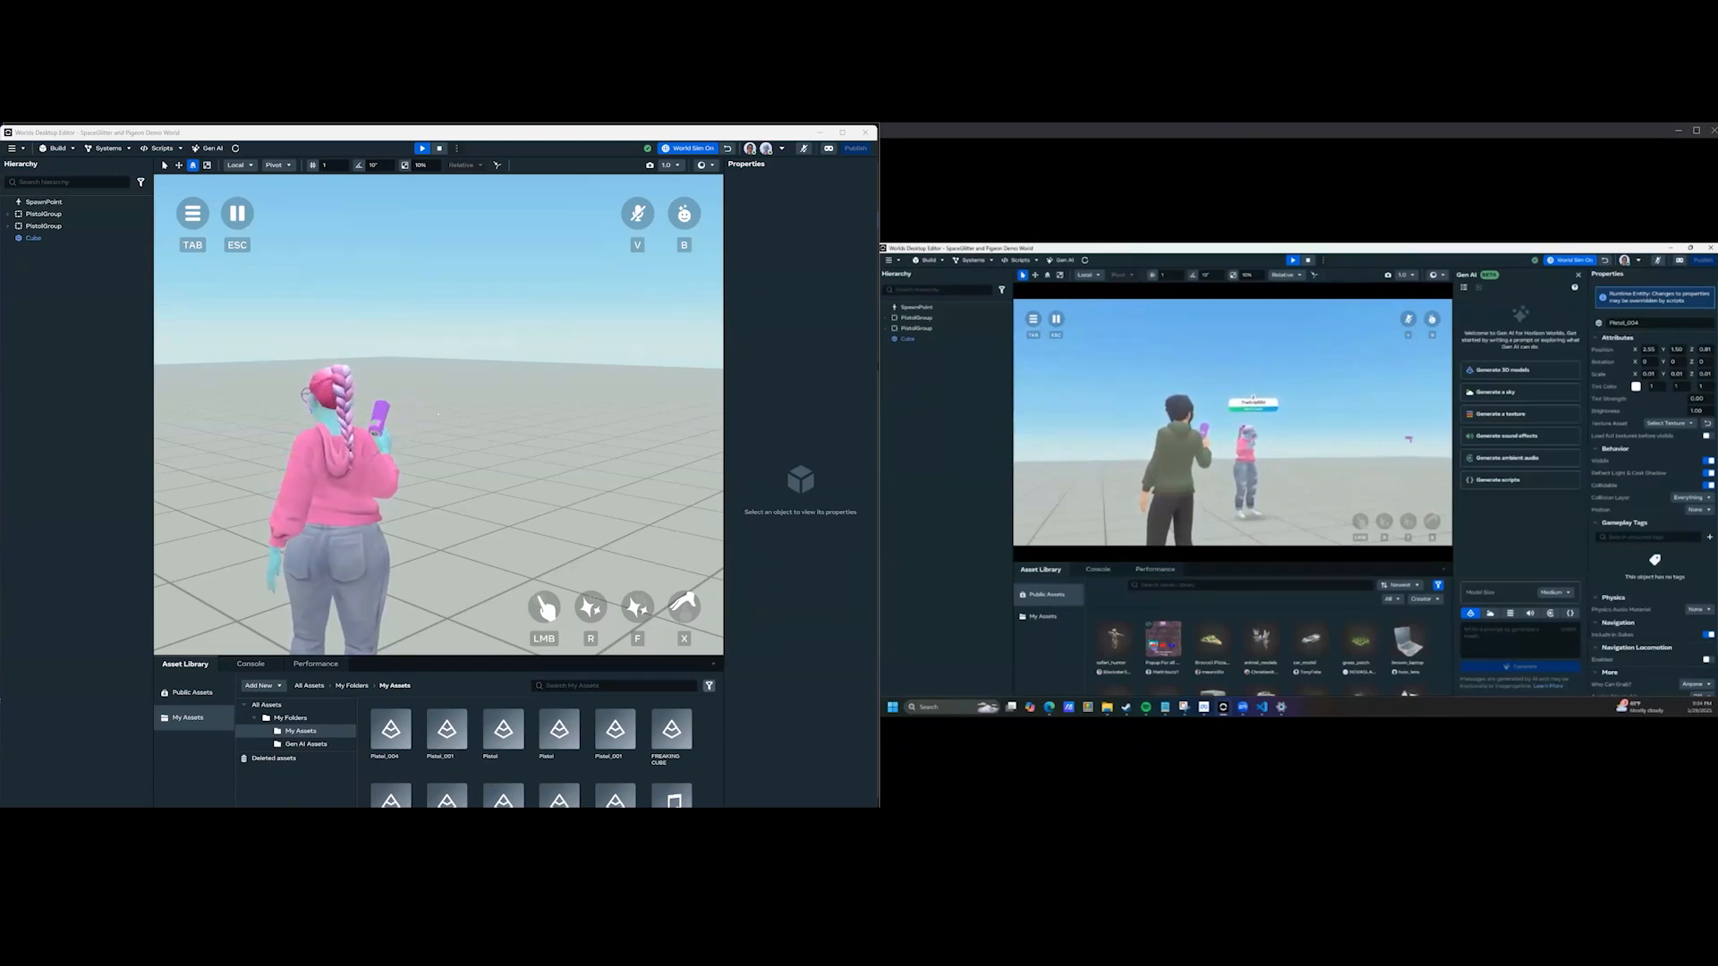
click(439, 413)
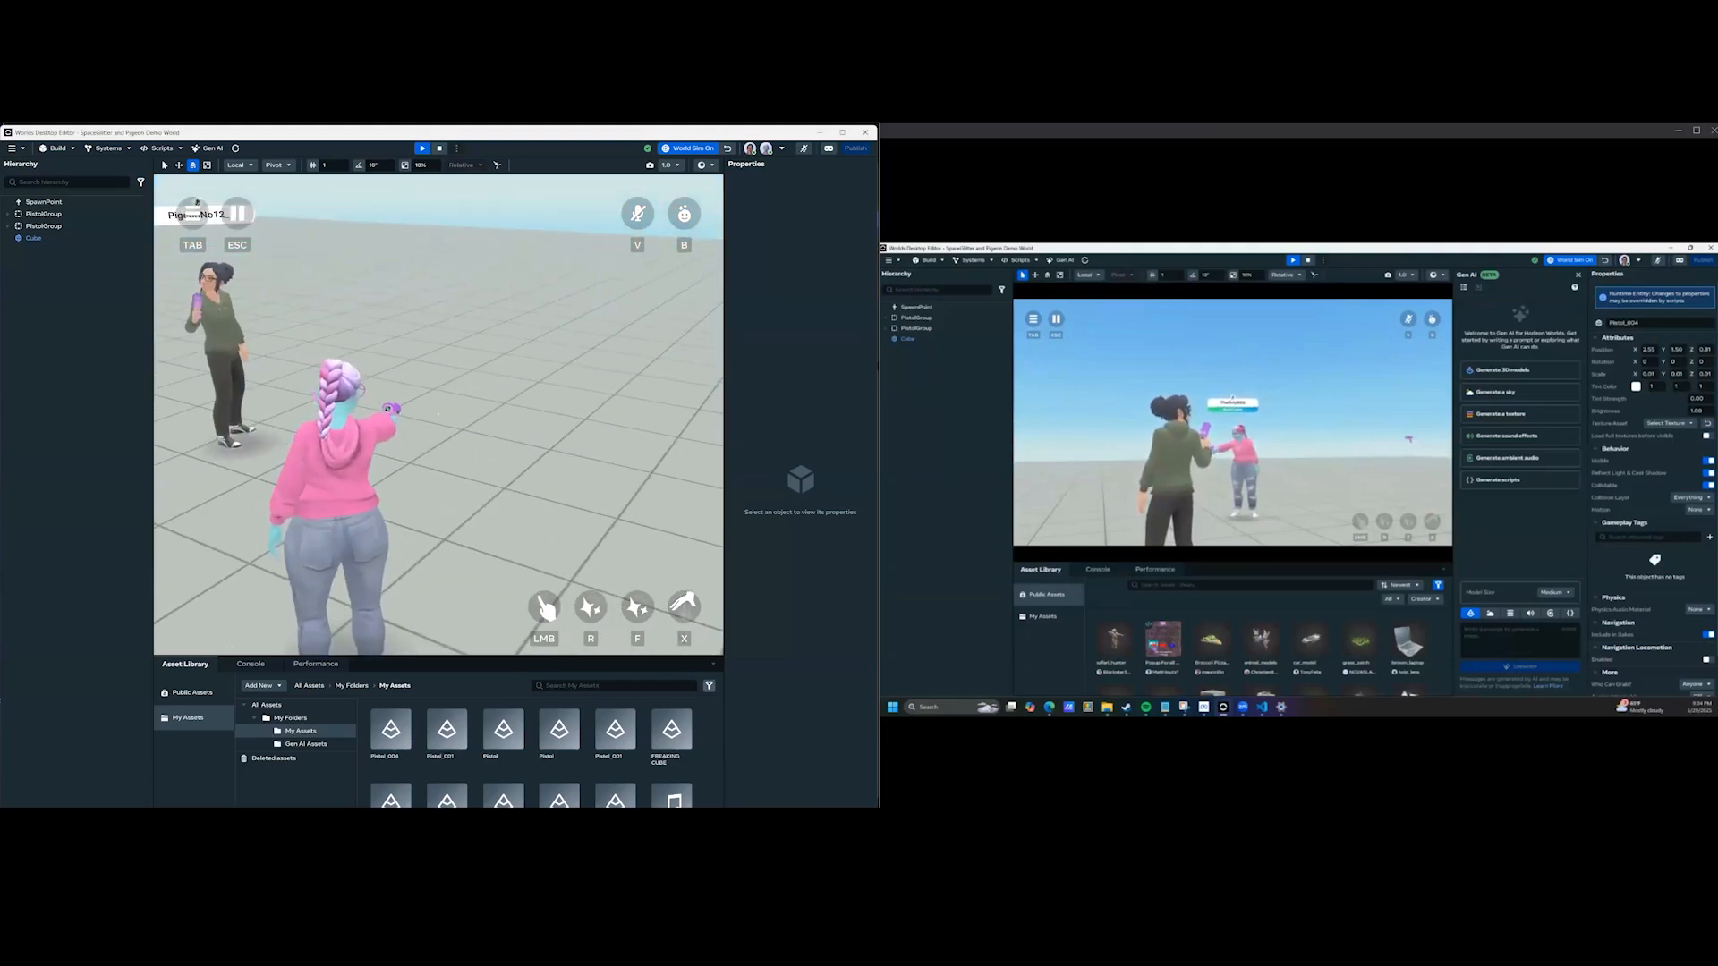
key(w)
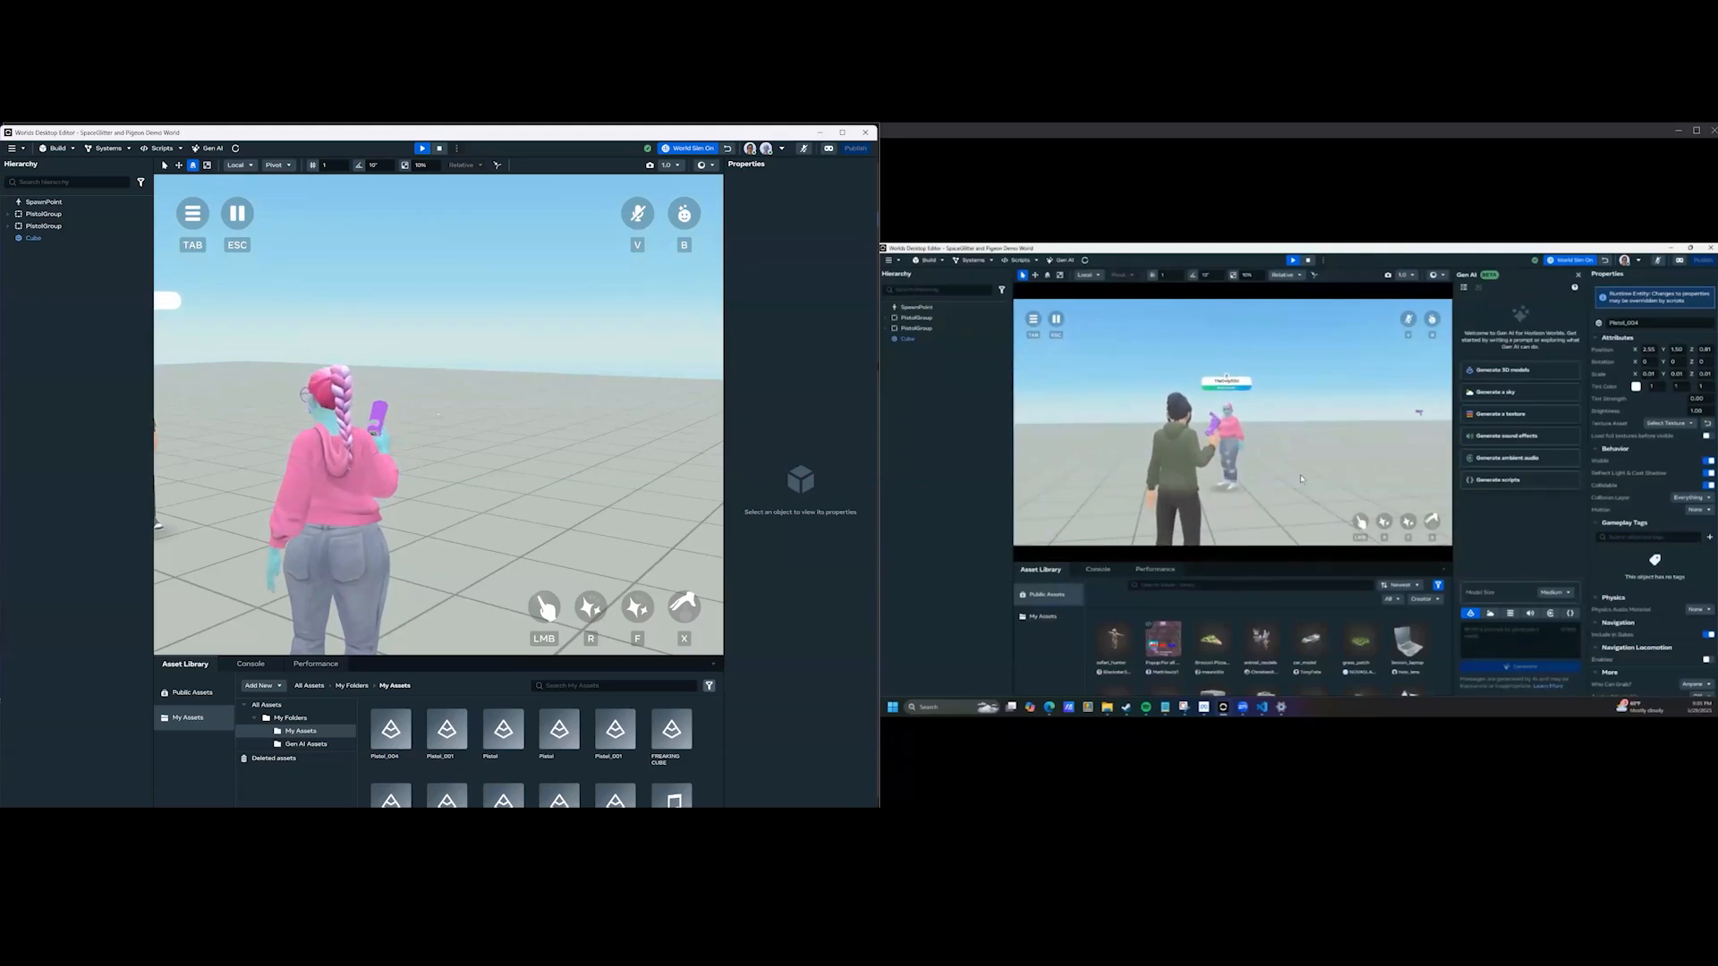
key(super)
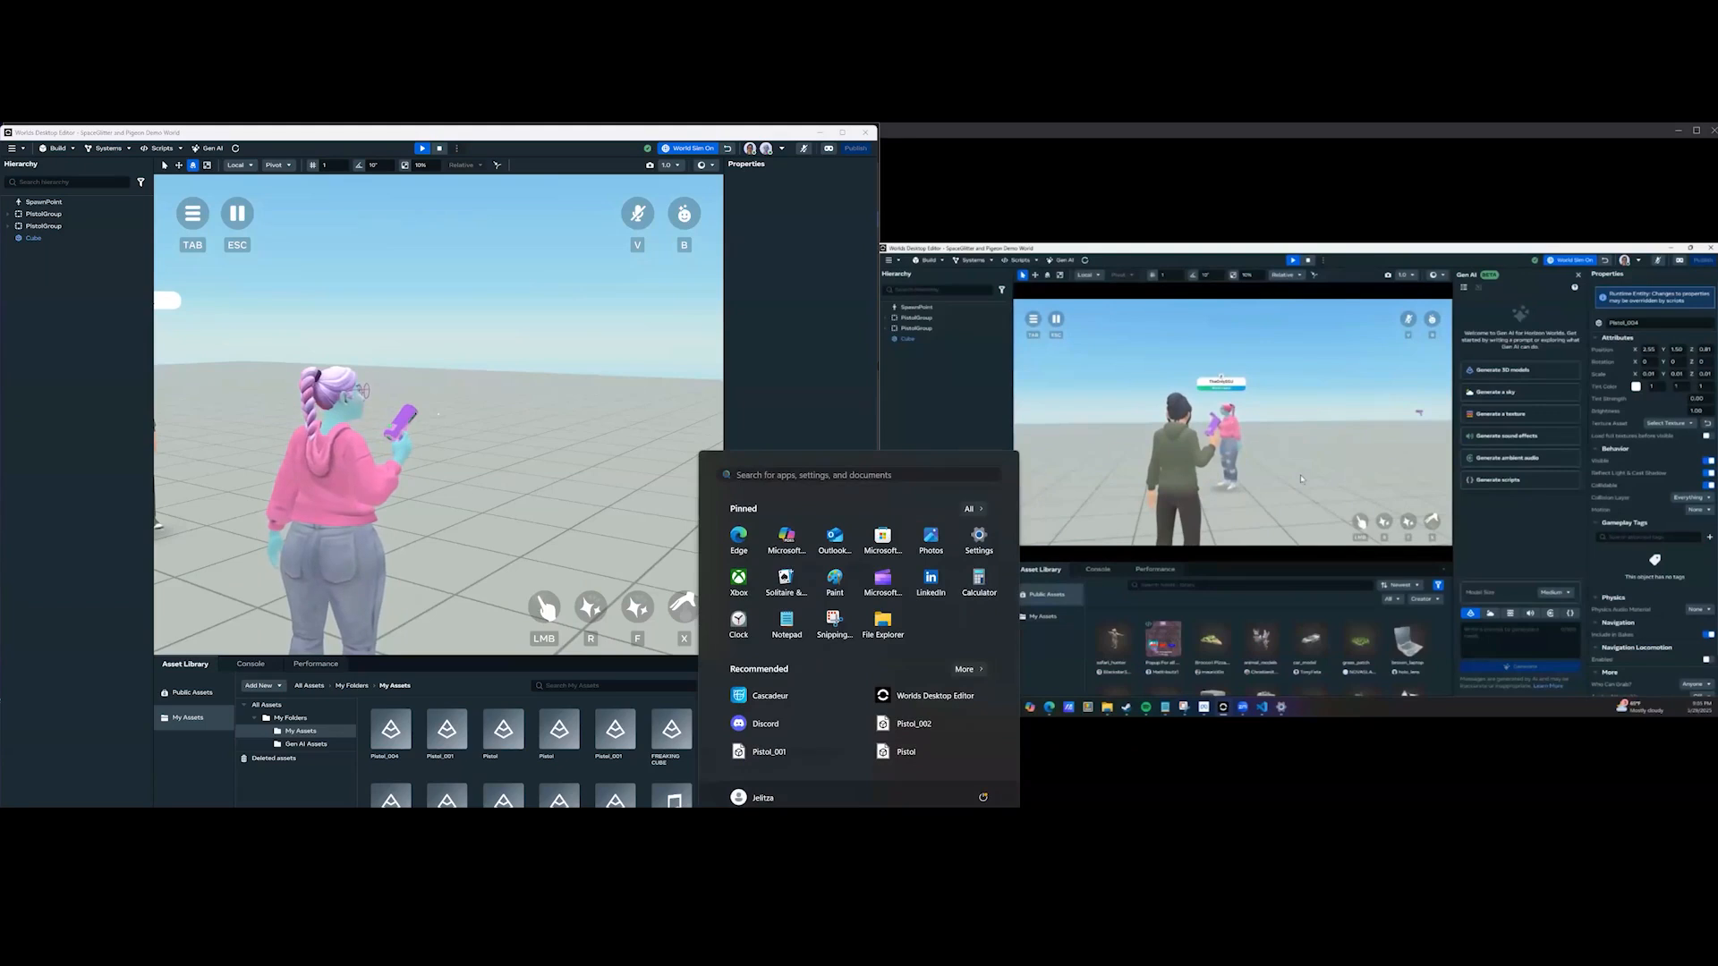
key(Escape)
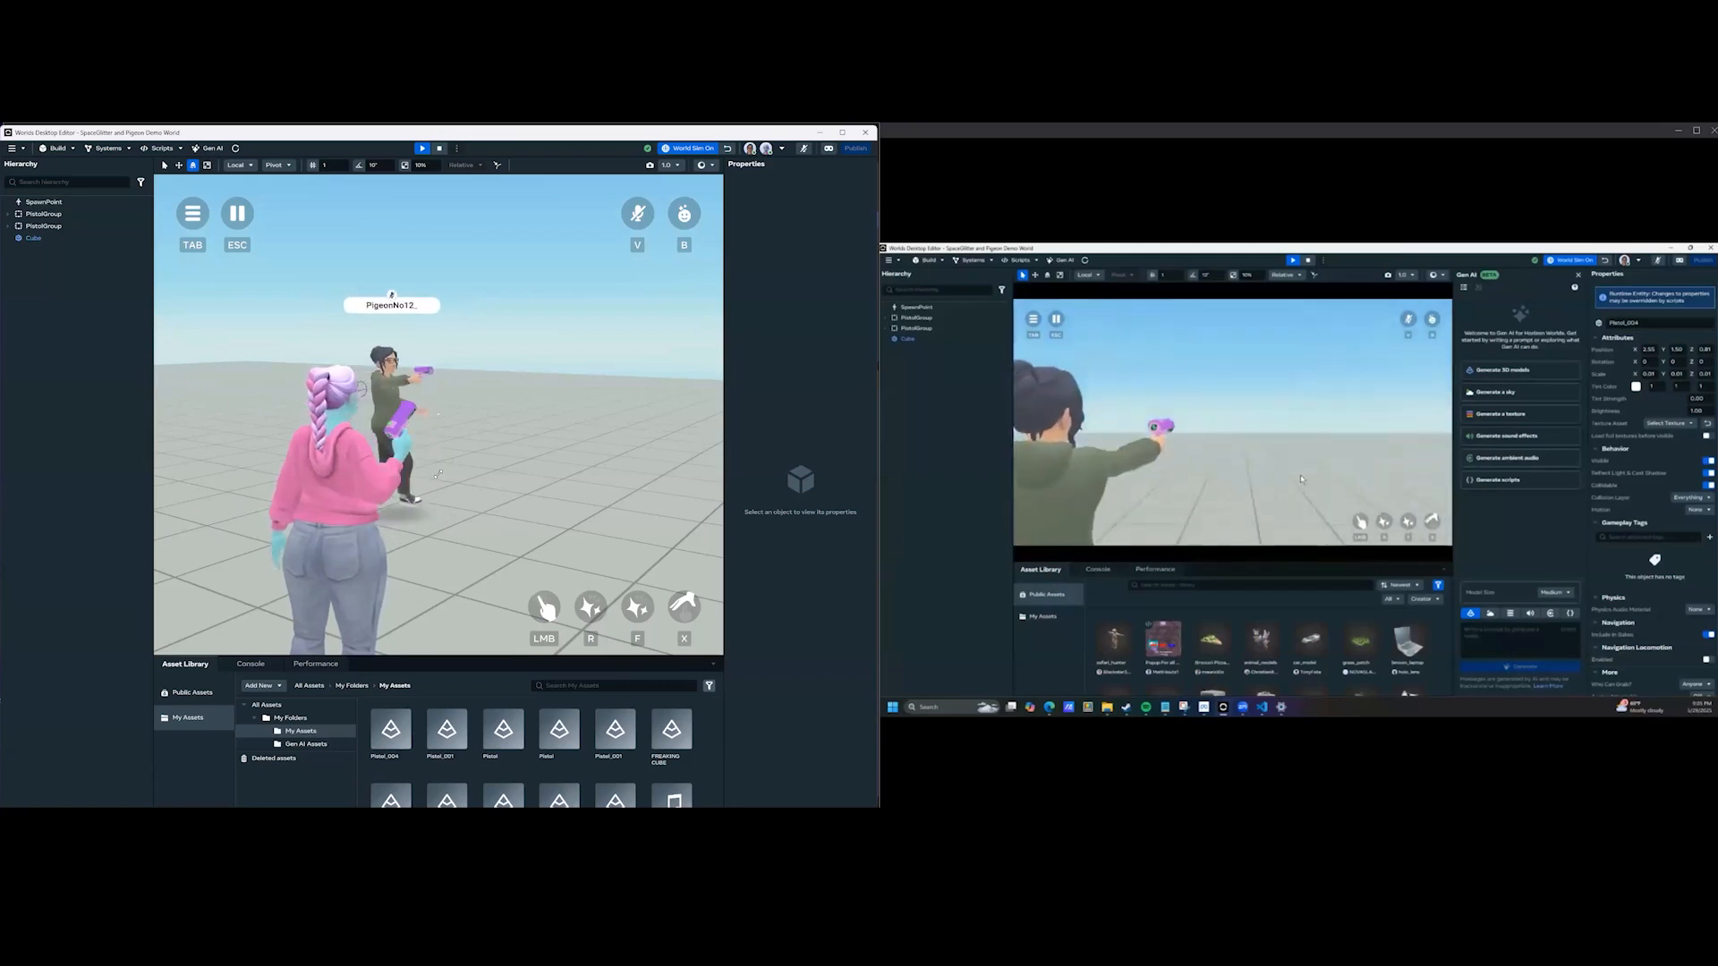
key(super)
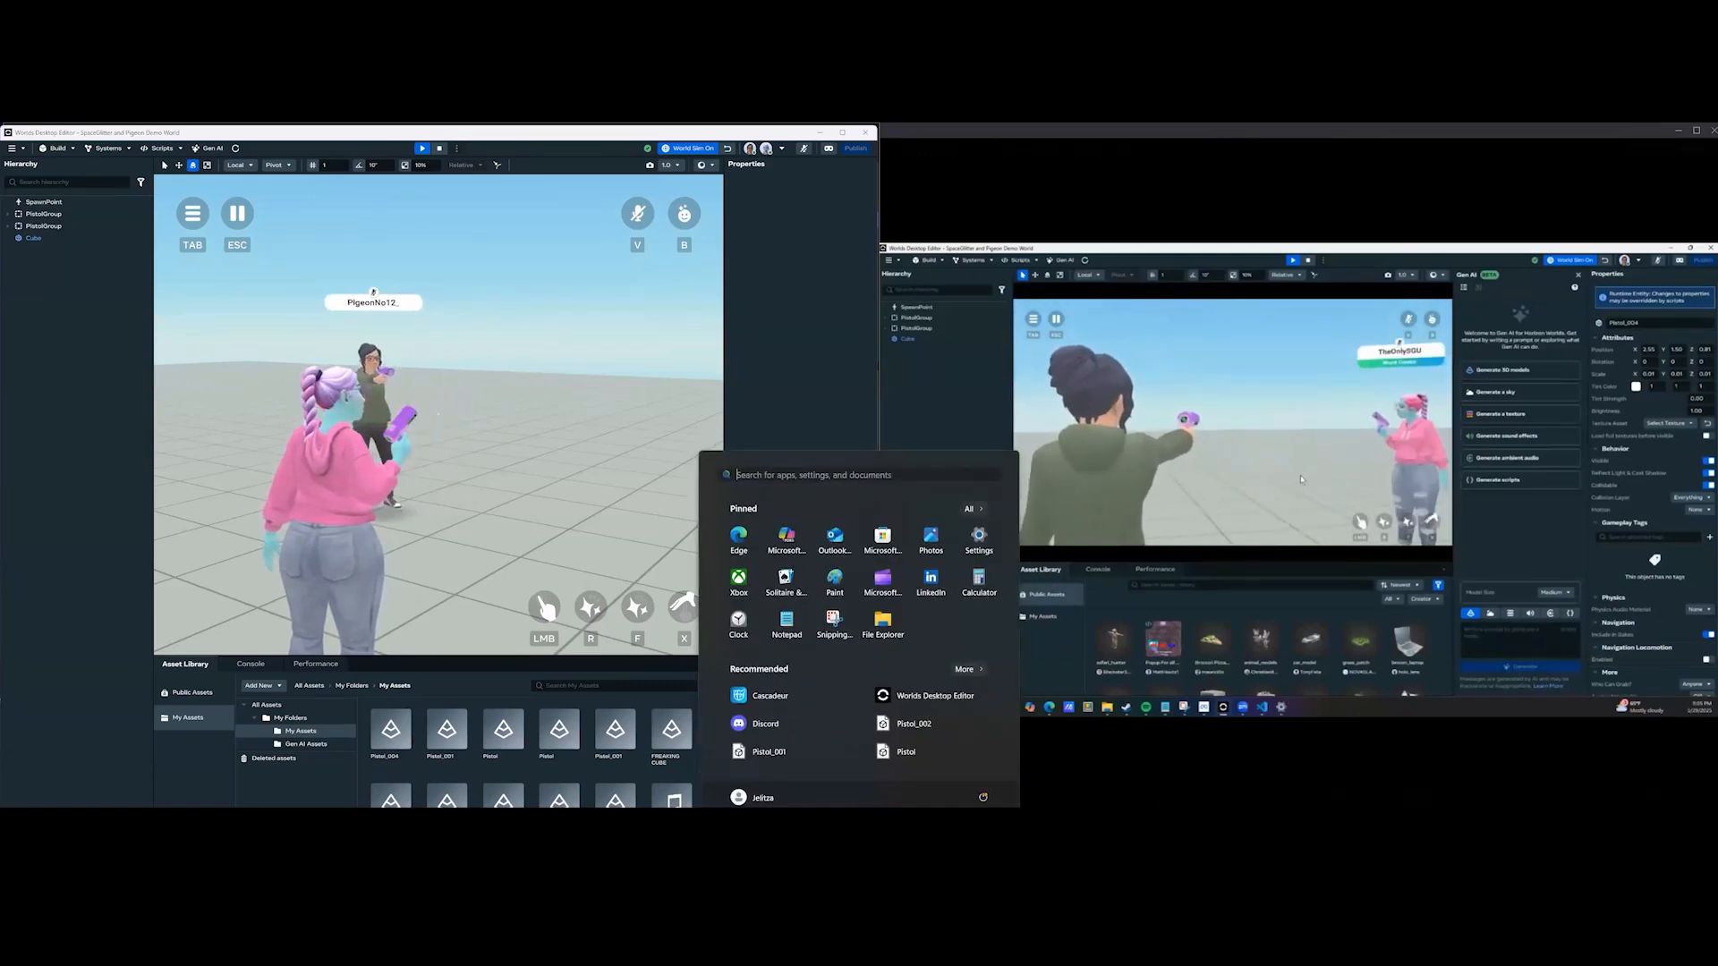
key(super)
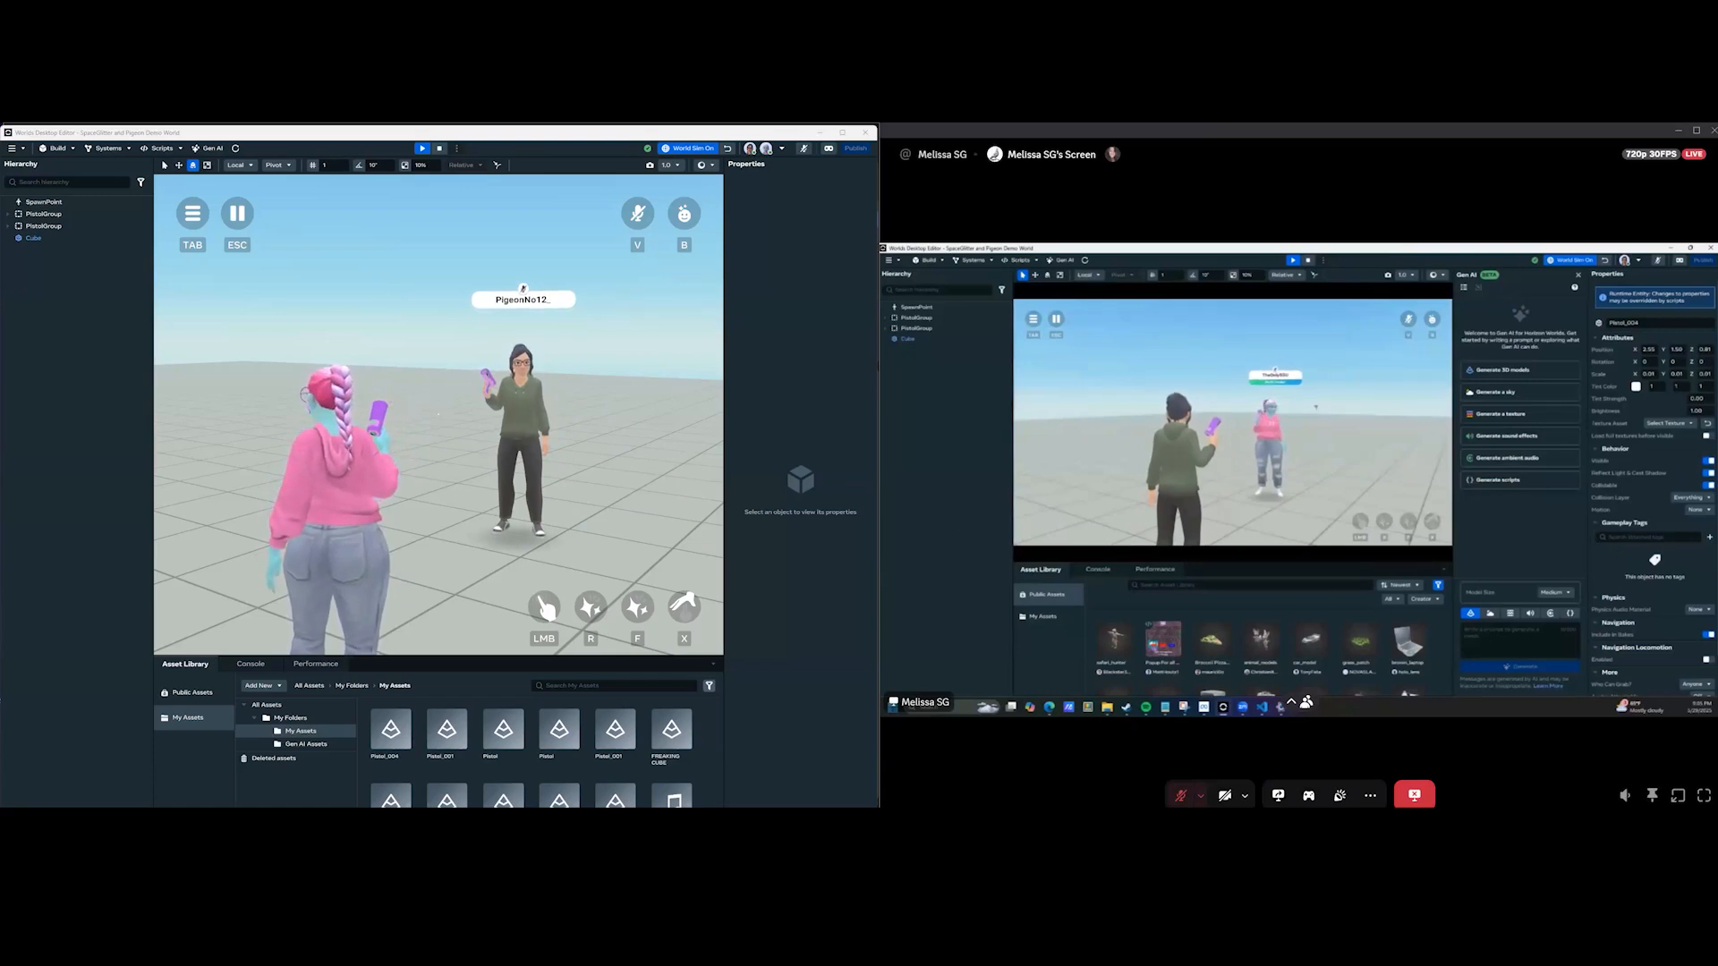
Fire the held pistol once more and walk the avatar over beside the other player.
click(438, 413)
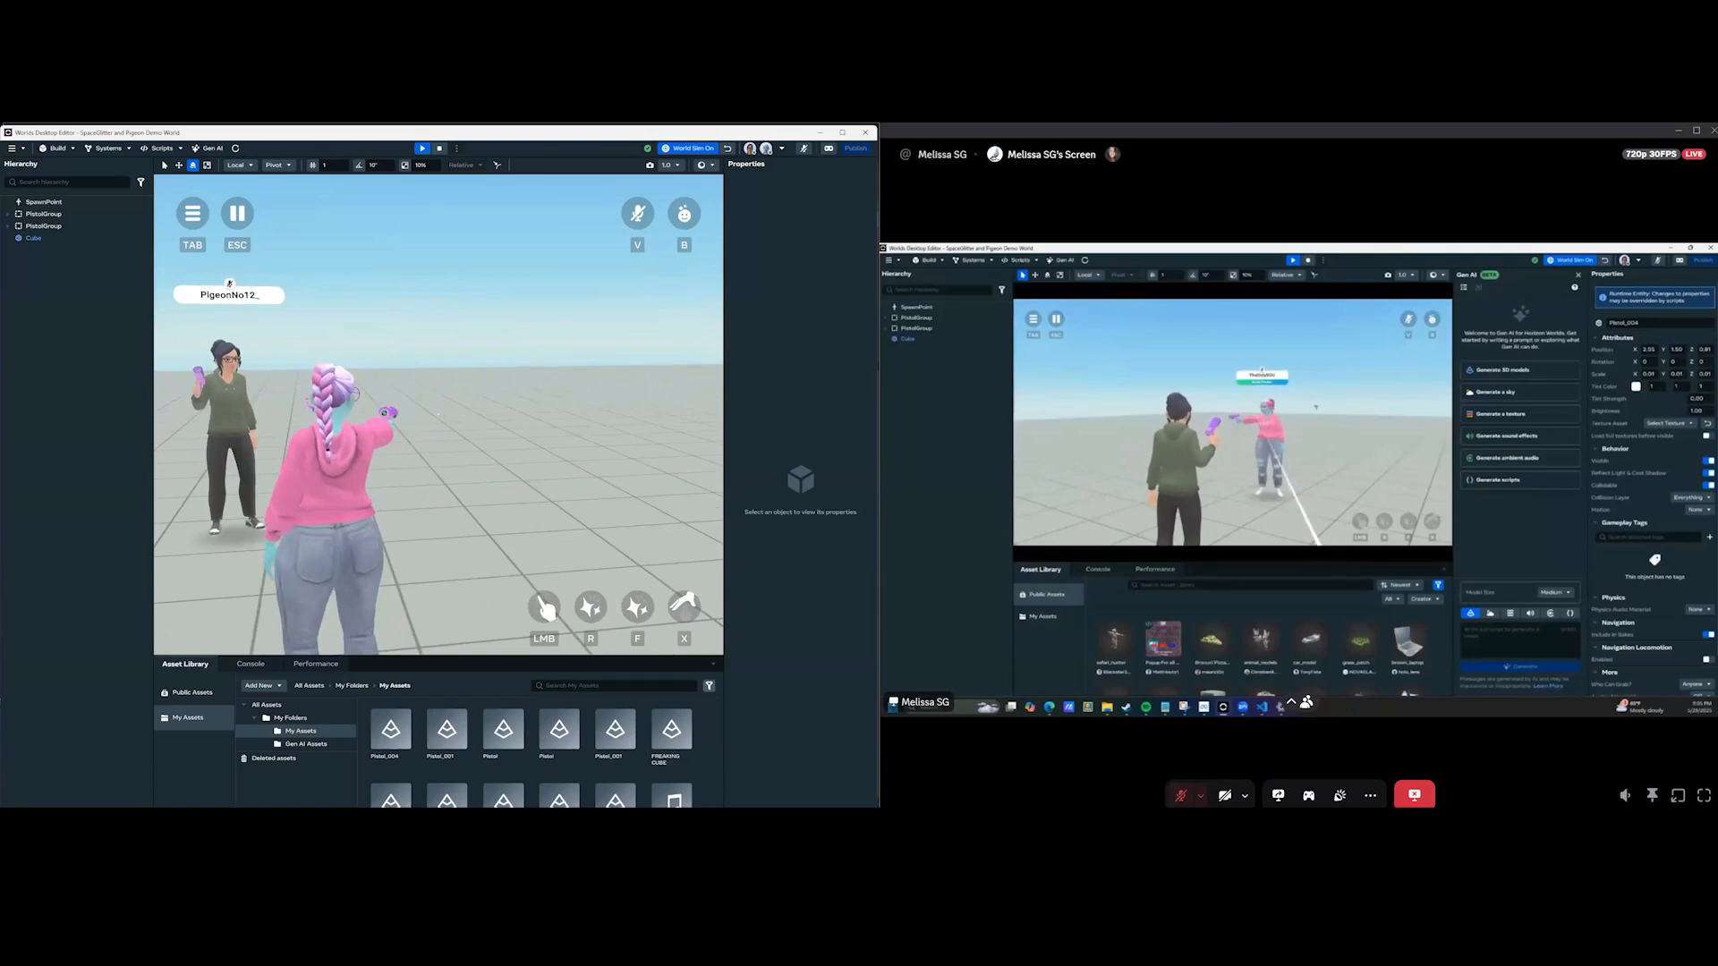
key(w)
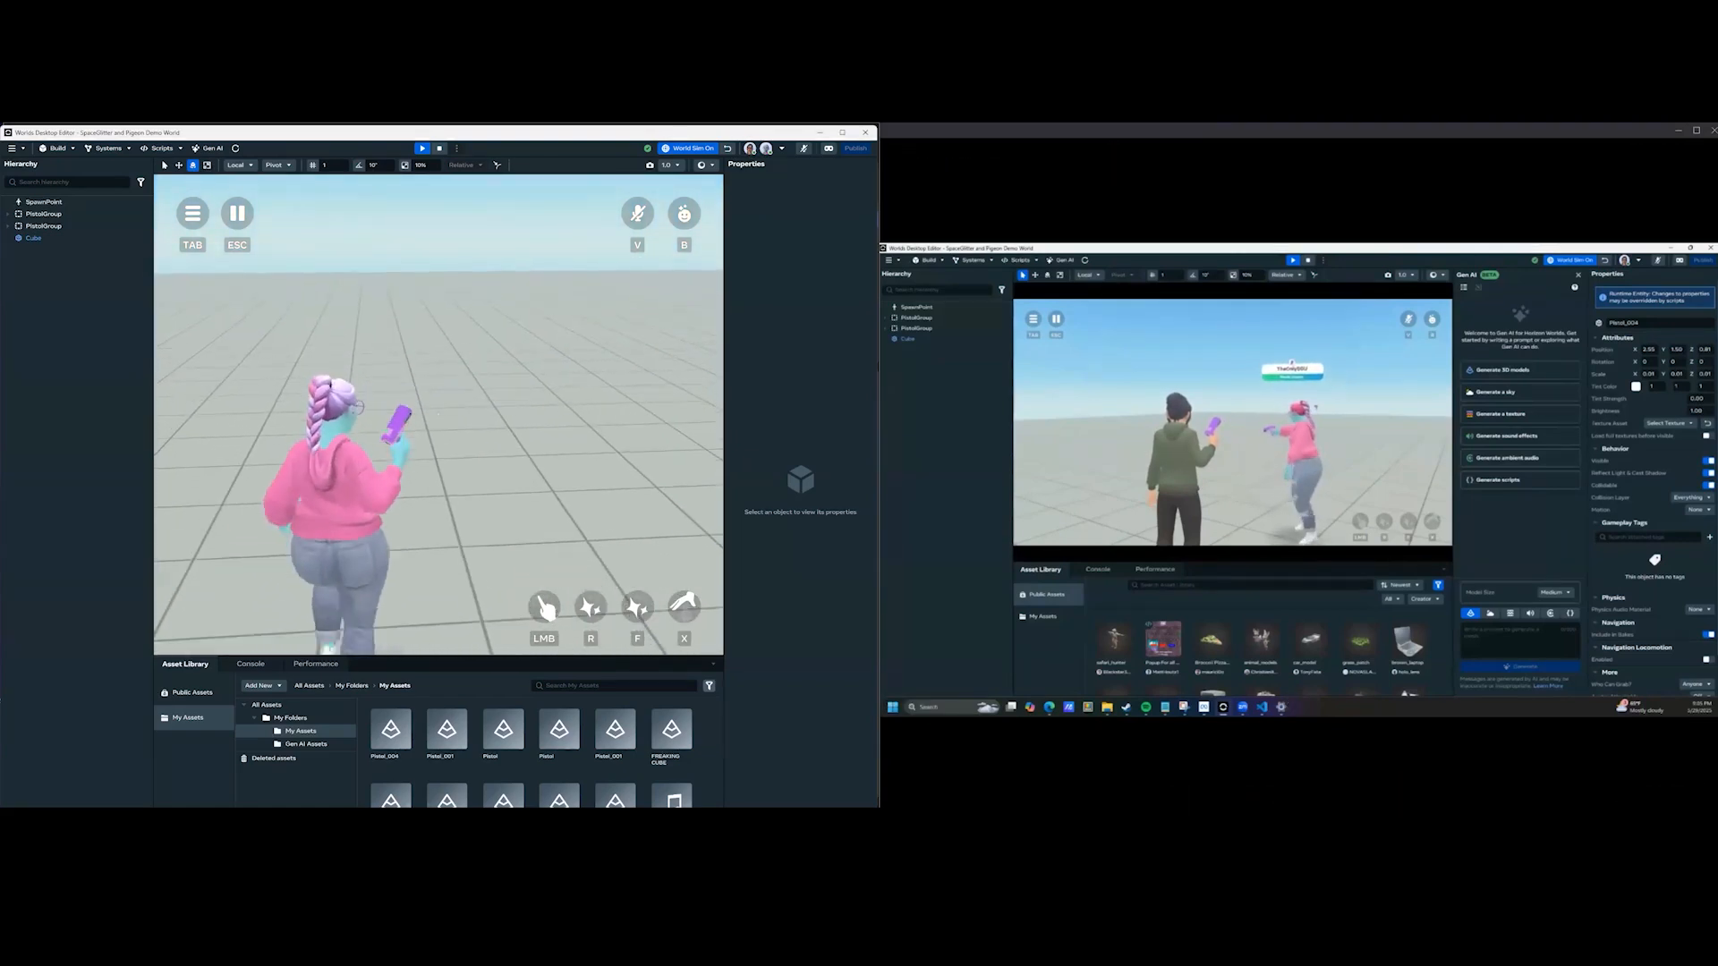
key(w)
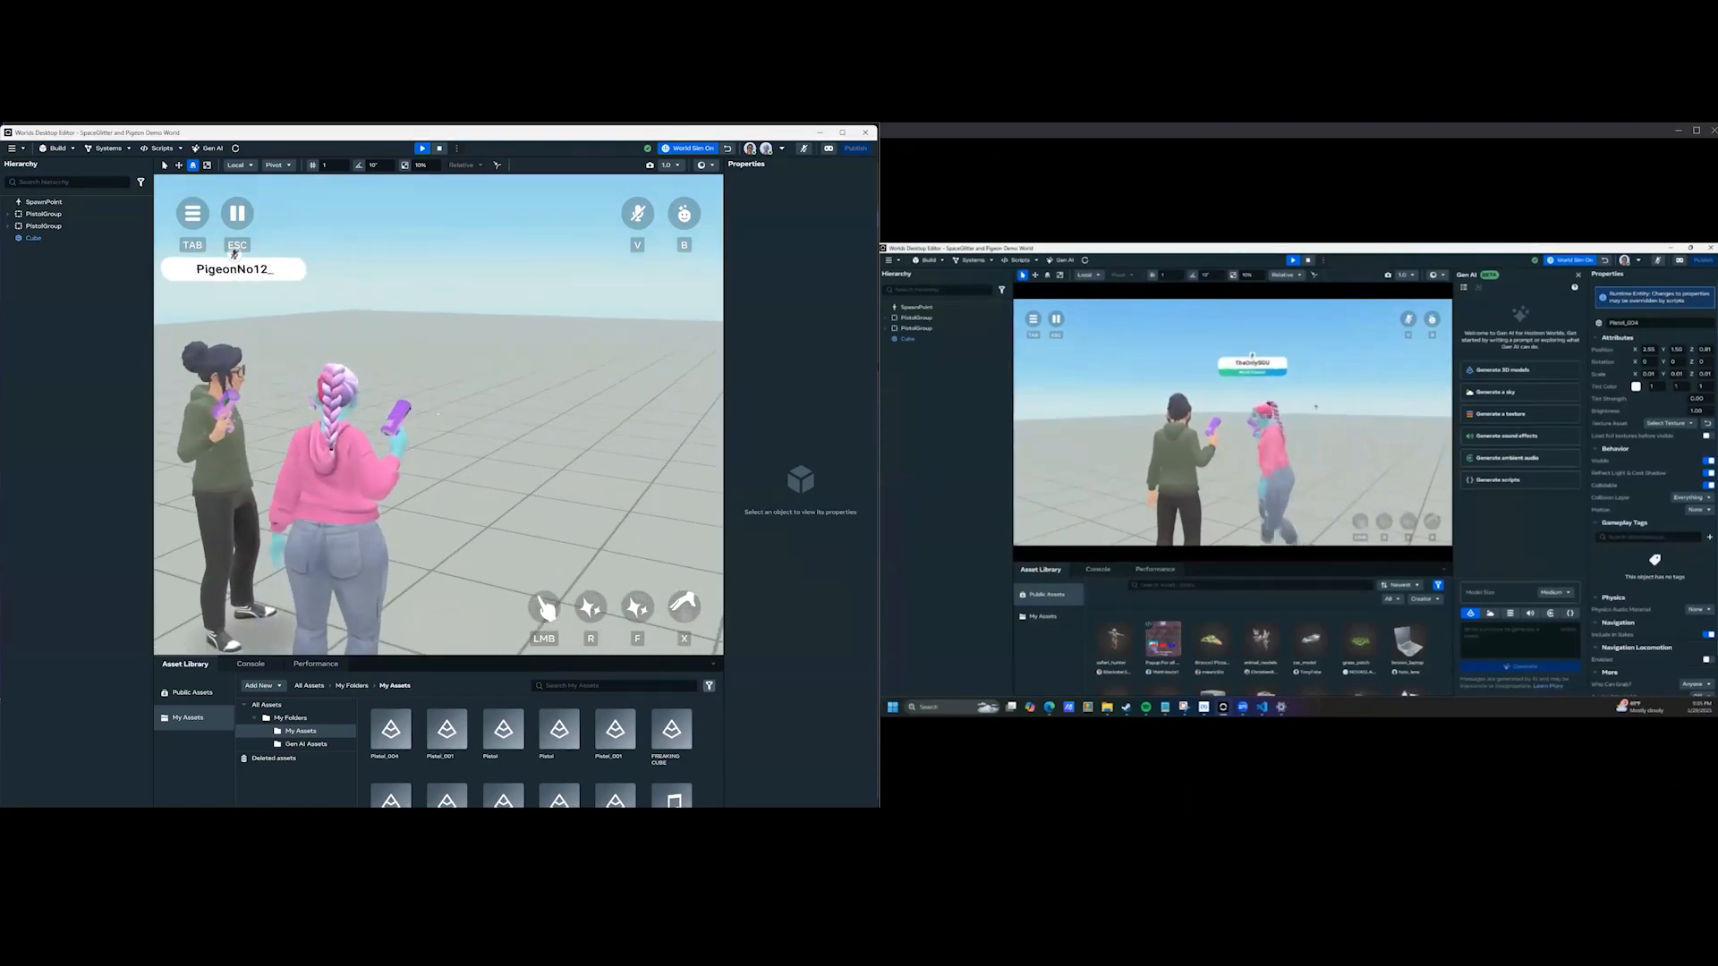